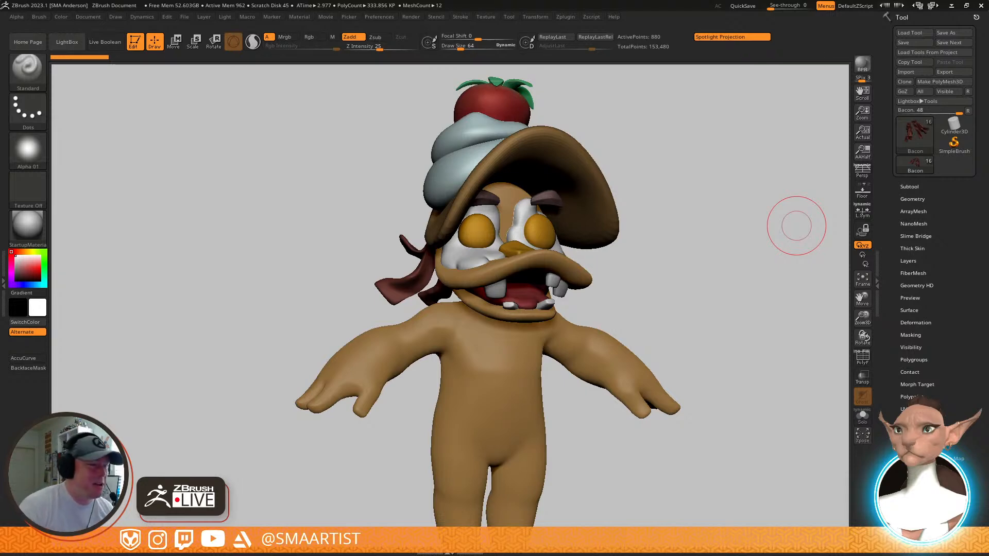
Load the FD_Flapjack_Spotlight file as a Spotlight reference beside the character
{"action": "left_click_drag", "start_coordinate": [761, 399], "coordinate": [690, 314]}
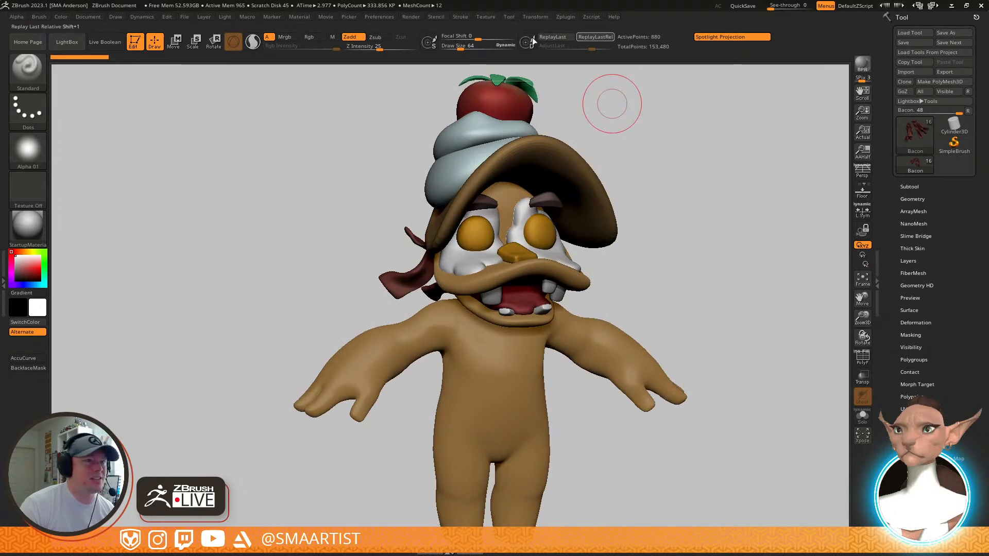
{"action": "left_click", "coordinate": [489, 17]}
{"action": "left_click", "coordinate": [512, 34]}
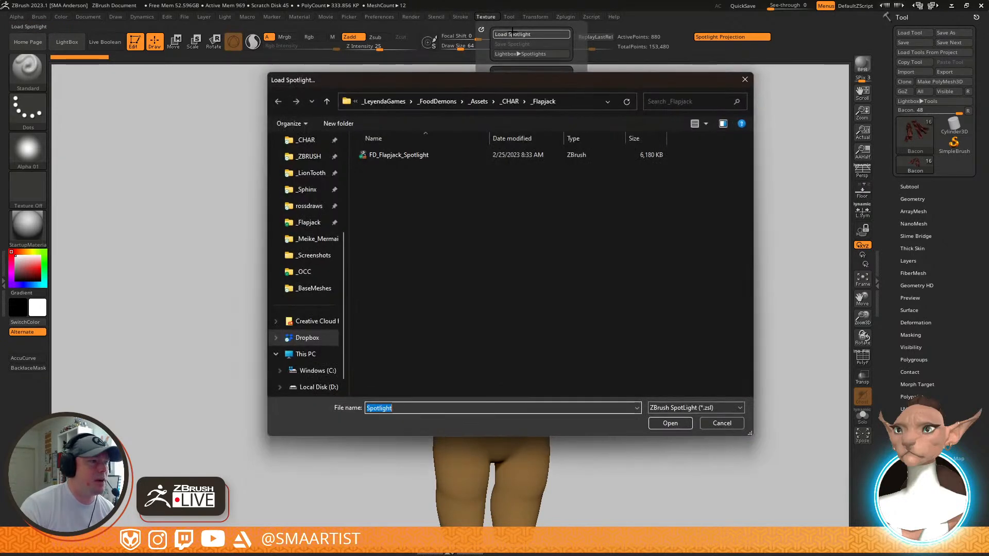
{"action": "double_click", "coordinate": [412, 156]}
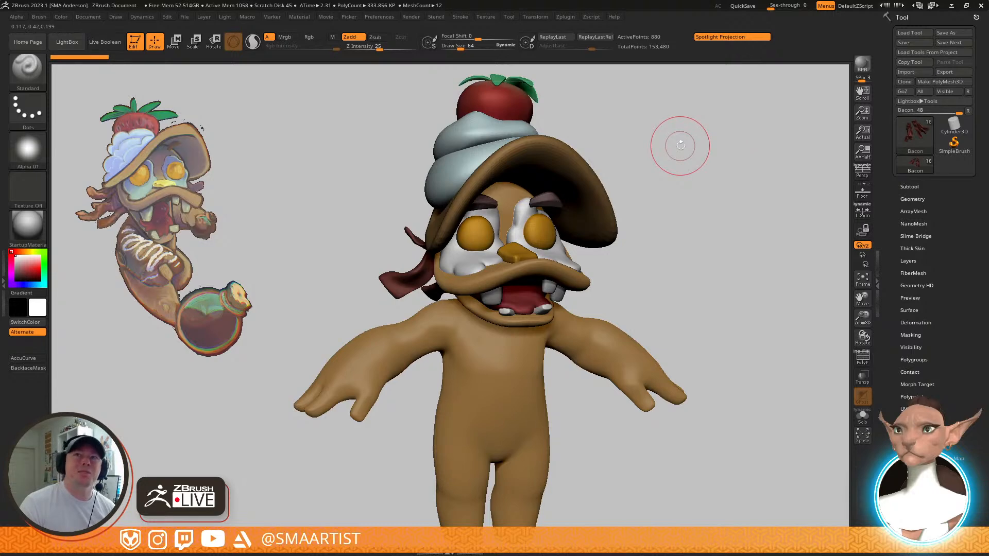
{"action": "left_click_drag", "start_coordinate": [680, 146], "coordinate": [703, 188]}
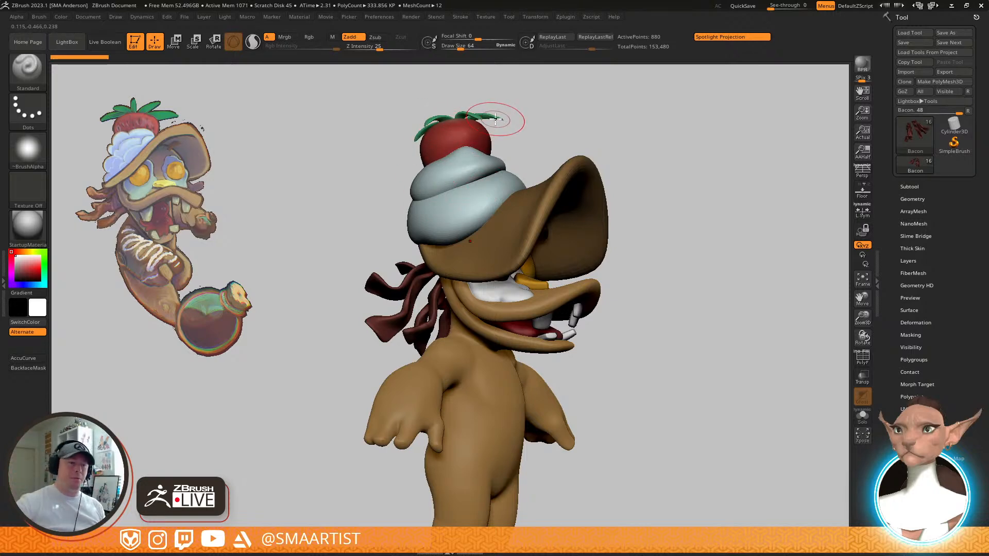
{"action": "left_click_drag", "start_coordinate": [774, 324], "coordinate": [664, 278]}
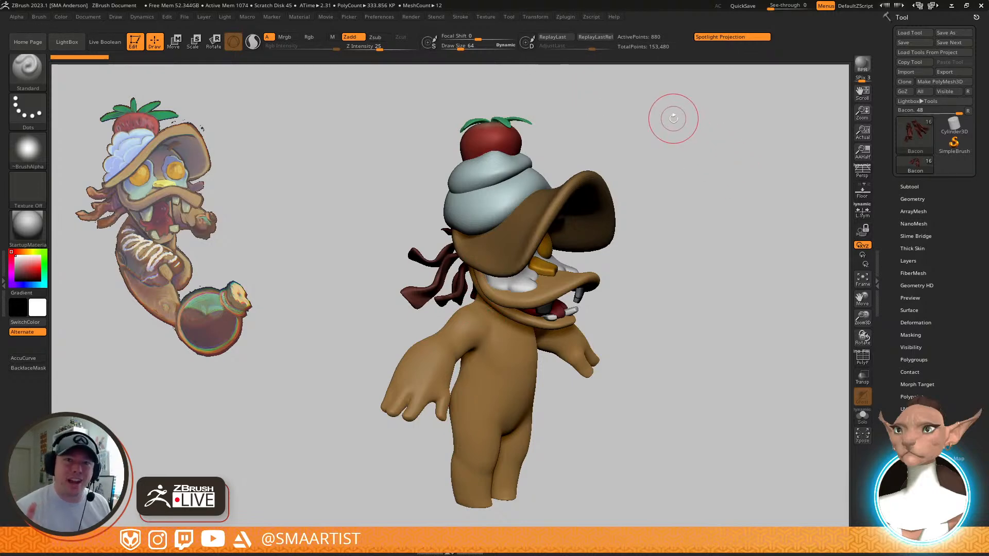
{"action": "mouse_move", "coordinate": [706, 238]}
{"action": "left_mouse_down"}
{"action": "mouse_move", "coordinate": [644, 227]}
{"action": "mouse_move", "coordinate": [675, 216]}
{"action": "left_mouse_up"}
{"action": "key", "text": "space"}
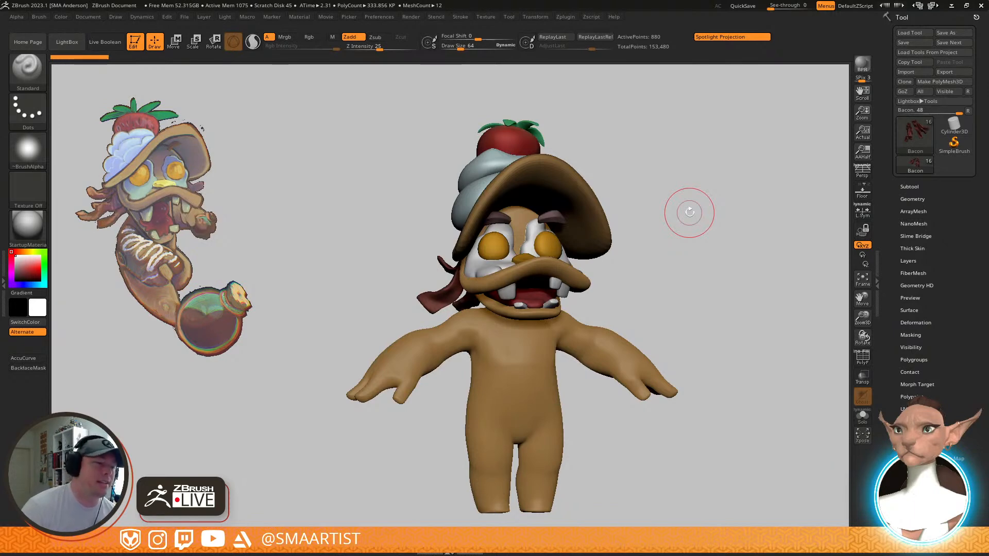
Make the orange eyes the active subtool and turn on Dynamic Subdiv for them, always accepting auto-activation
{"action": "mouse_move", "coordinate": [527, 235]}
{"action": "right_mouse_down", "text": "ctrl"}
{"action": "mouse_move", "coordinate": [592, 247]}
{"action": "mouse_move", "coordinate": [636, 271]}
{"action": "right_mouse_up", "text": "ctrl"}
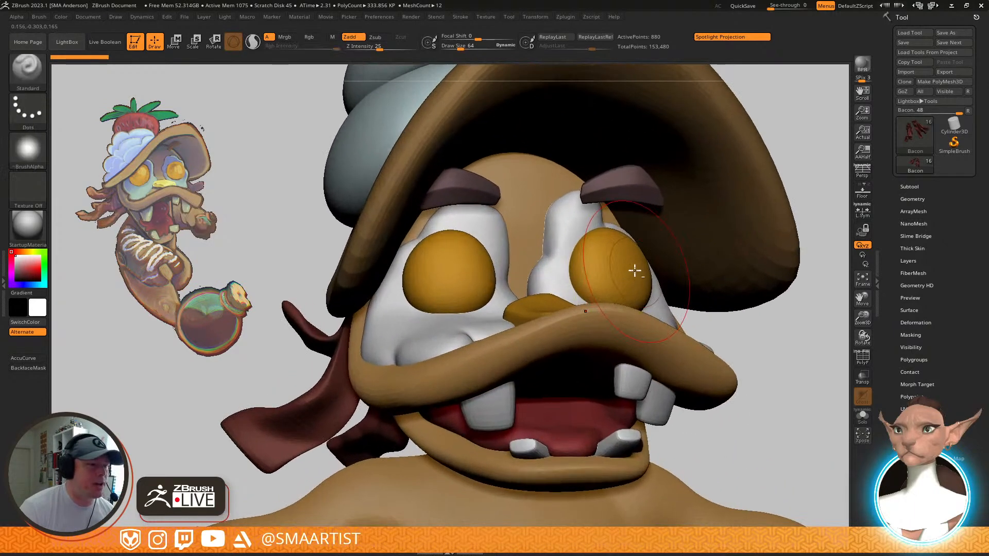
{"action": "left_click", "coordinate": [618, 264], "text": "alt"}
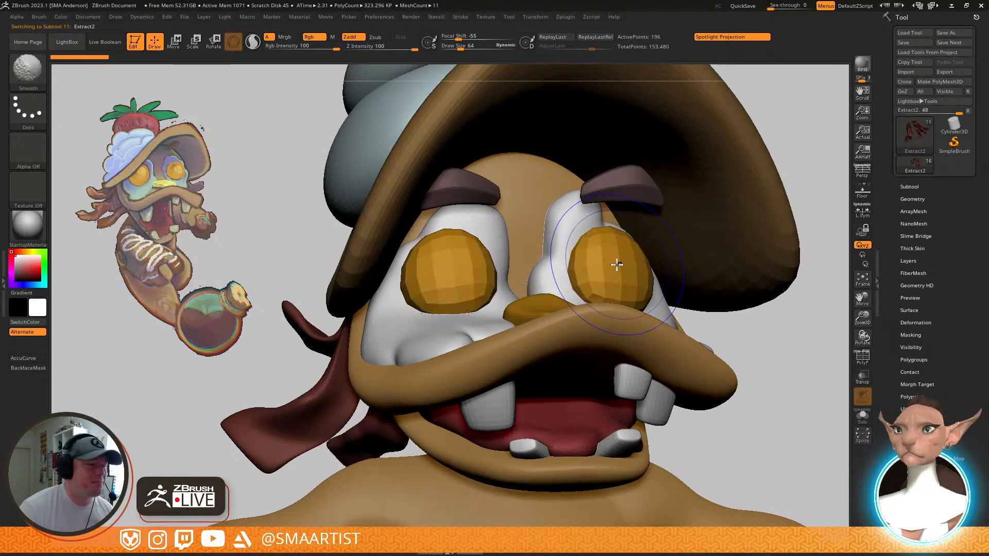
{"action": "key", "text": "d"}
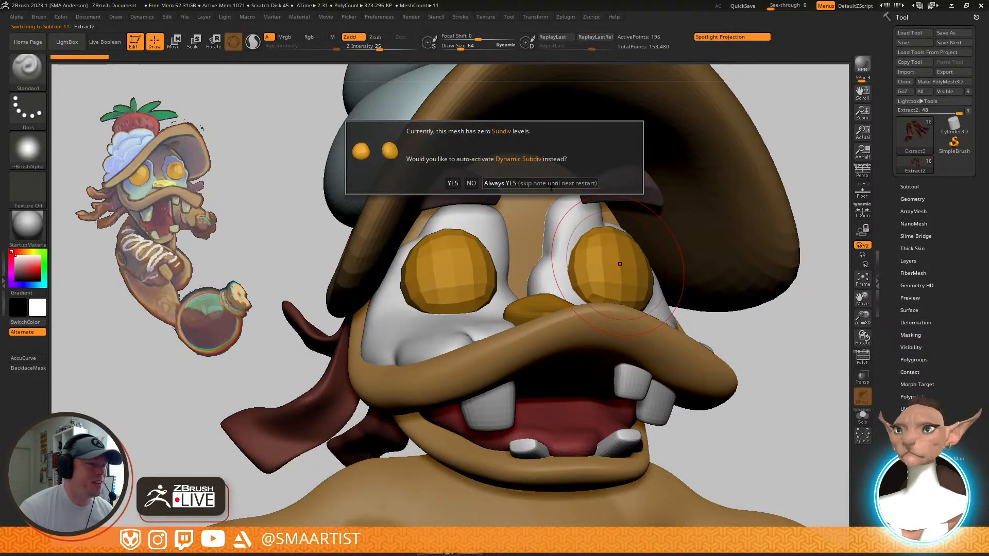
{"action": "left_click", "coordinate": [551, 185]}
{"action": "right_click_drag", "start_coordinate": [632, 273], "coordinate": [599, 255], "text": "ctrl"}
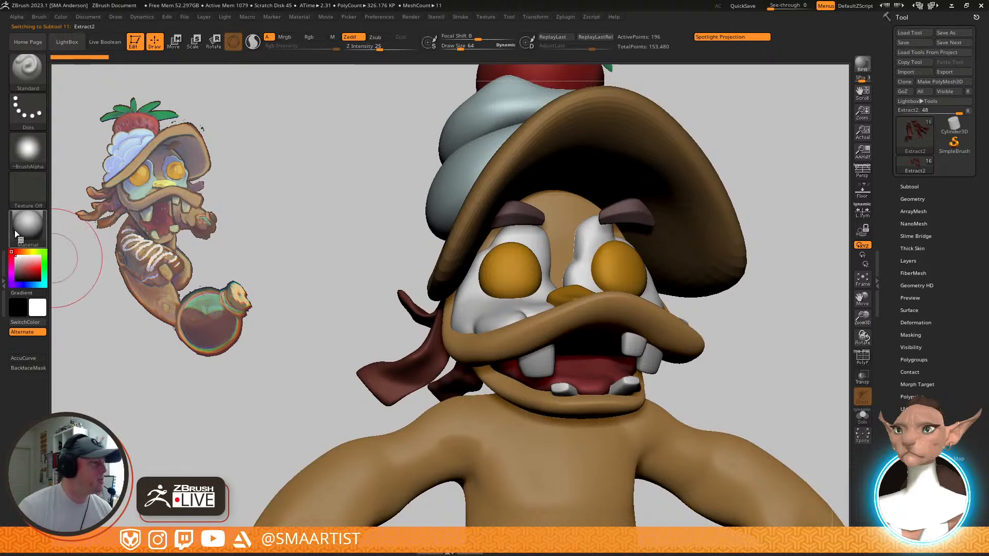
Choose the Redshift polypaint material SMA_SkinStylized as the current material
{"action": "left_click", "coordinate": [14, 234]}
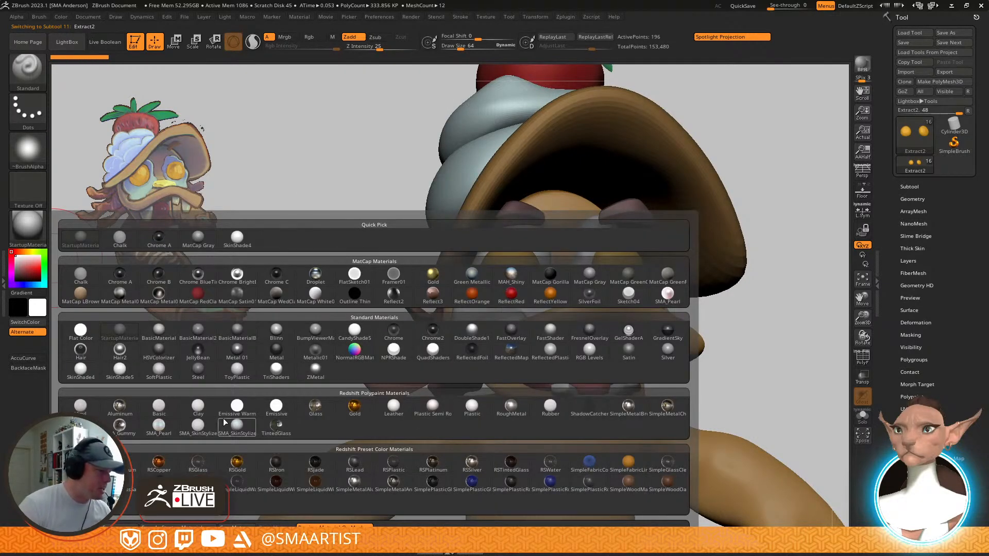
{"action": "mouse_move", "coordinate": [188, 430]}
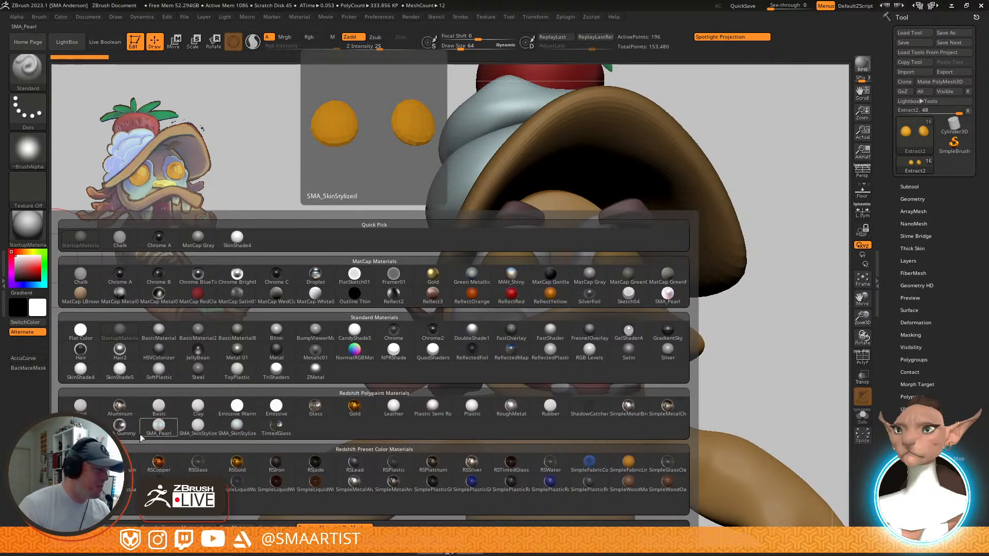
{"action": "mouse_move", "coordinate": [80, 408]}
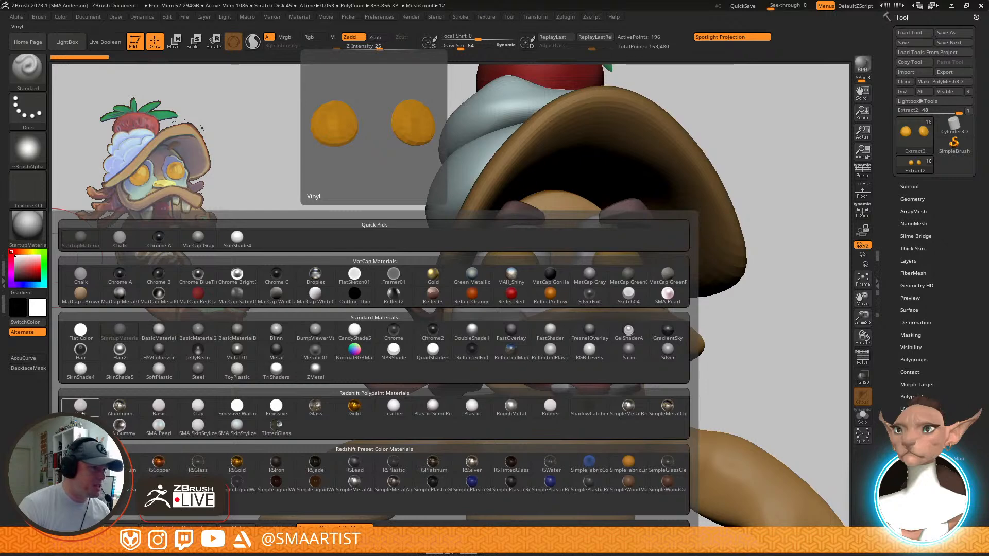
{"action": "mouse_move", "coordinate": [189, 411]}
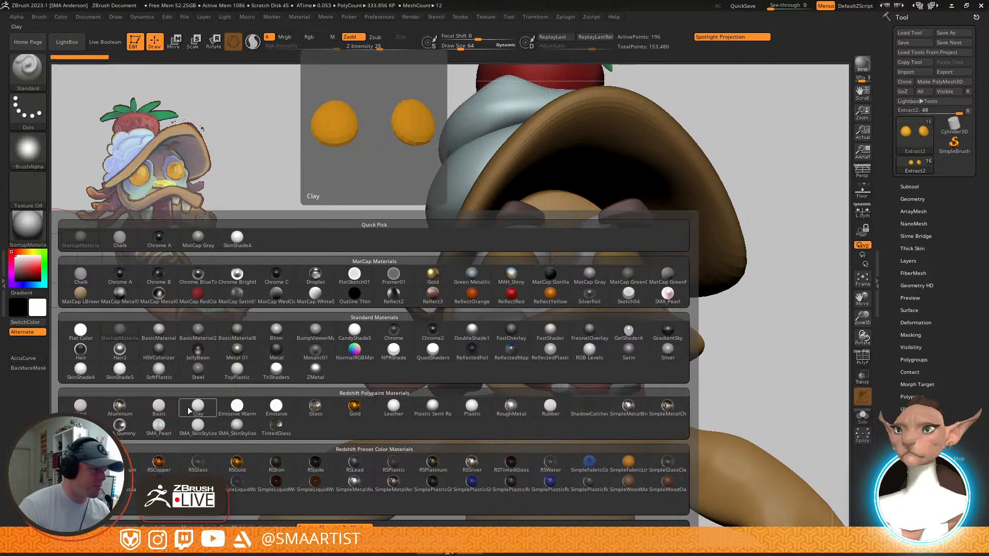
{"action": "left_click", "coordinate": [191, 425]}
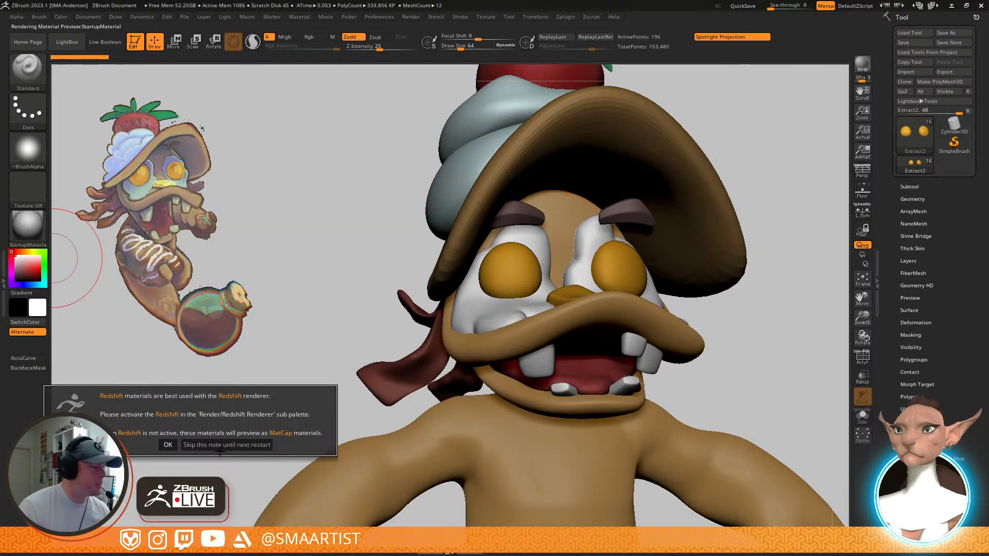
{"action": "left_click", "coordinate": [167, 445]}
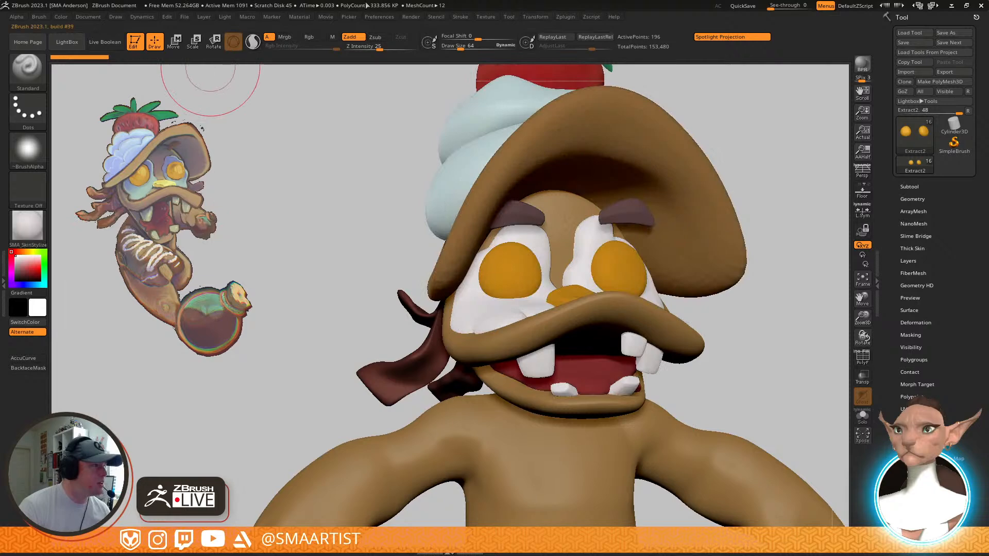
Switch the paint channel to material only and fill the eyes with the current material
{"action": "left_click", "coordinate": [334, 37]}
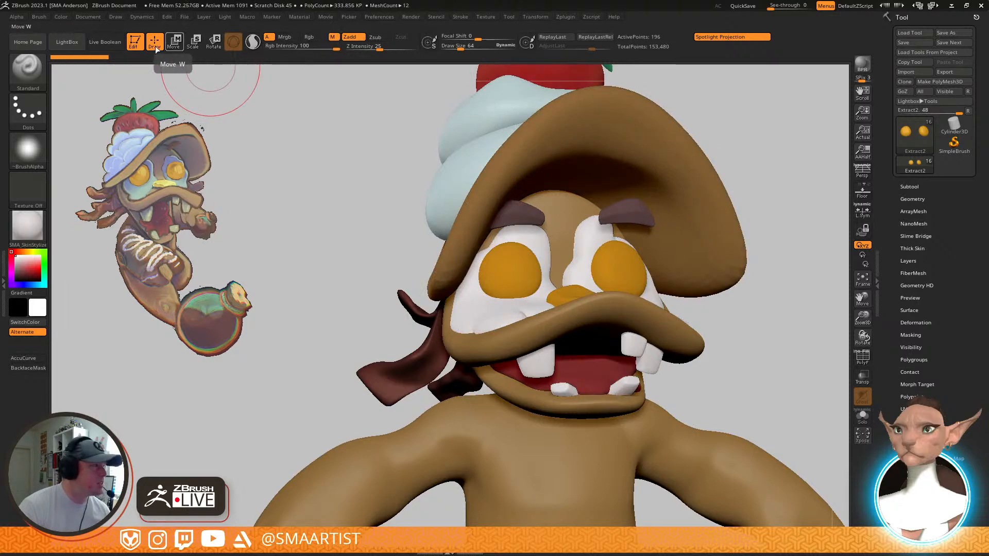
{"action": "left_click", "coordinate": [55, 21]}
{"action": "left_click", "coordinate": [107, 198]}
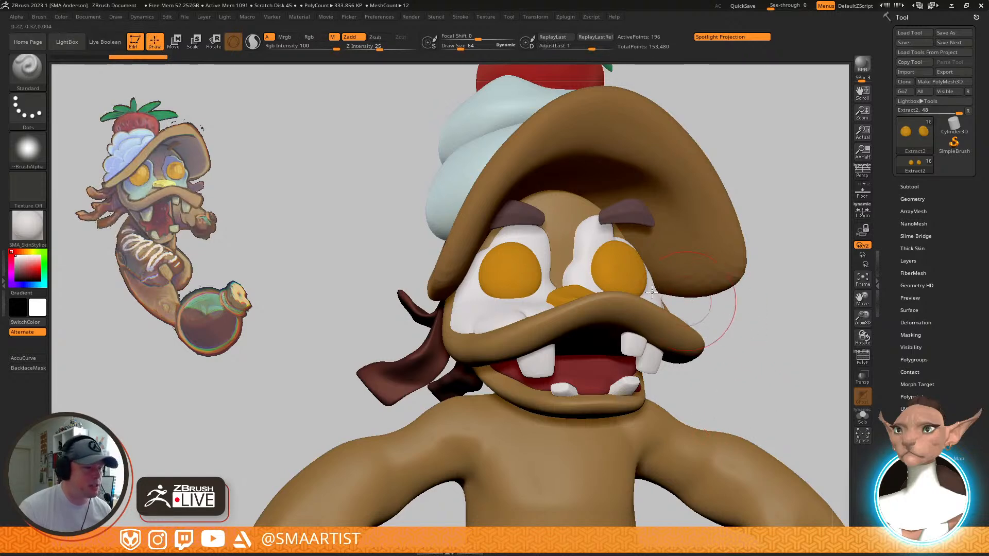
{"action": "key", "text": "shift+f"}
{"action": "right_click_drag", "start_coordinate": [626, 283], "coordinate": [637, 287]}
{"action": "key", "text": "shift+f"}
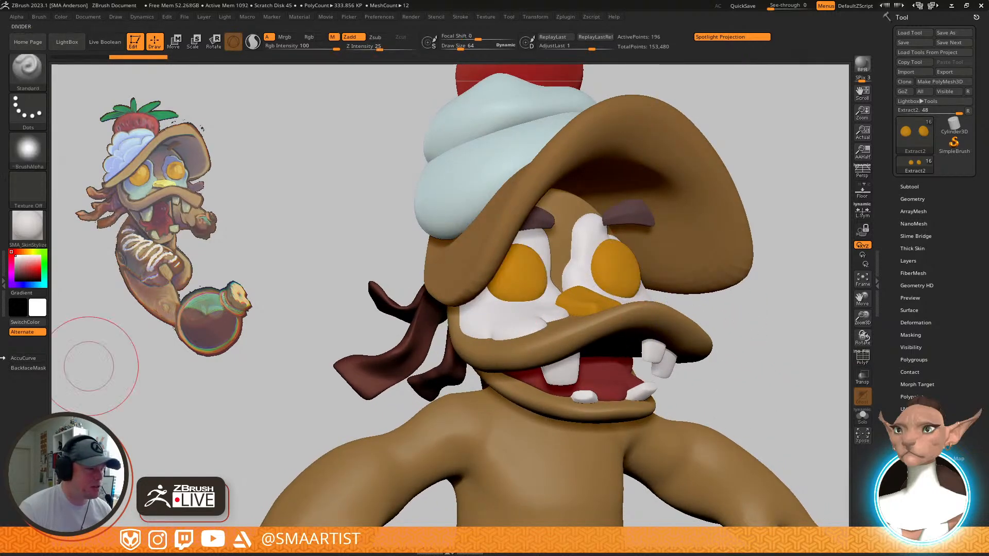
Skip the Redshift material note until the next restart and sample the SkinShade4 material from the model's mouth area
{"action": "left_click", "coordinate": [32, 237]}
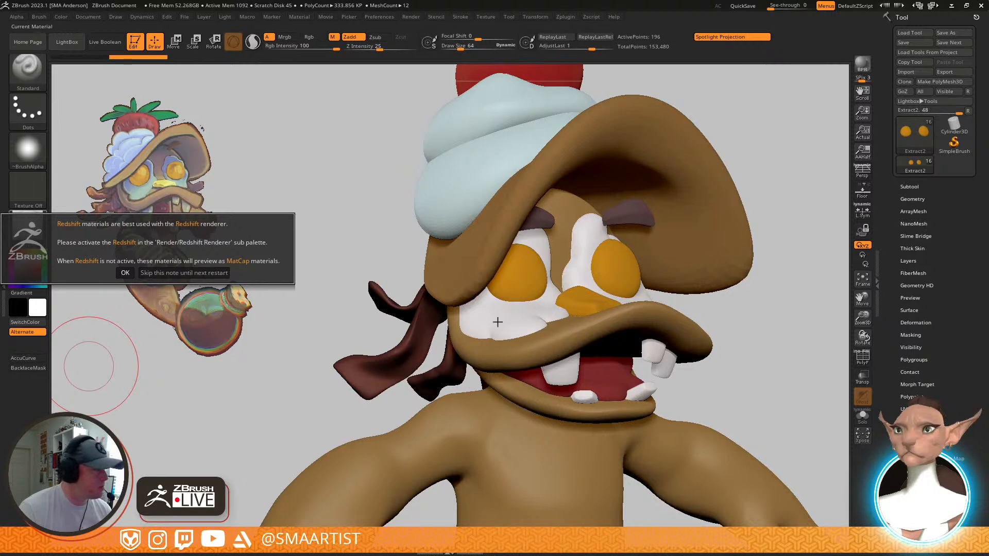
{"action": "left_click", "coordinate": [191, 273]}
{"action": "left_click_drag", "start_coordinate": [27, 230], "coordinate": [524, 354]}
{"action": "mouse_move", "coordinate": [602, 355]}
{"action": "right_mouse_down", "text": "ctrl"}
{"action": "mouse_move", "coordinate": [585, 325]}
{"action": "mouse_move", "coordinate": [567, 329]}
{"action": "mouse_move", "coordinate": [662, 223]}
{"action": "mouse_move", "coordinate": [640, 239]}
{"action": "right_mouse_up", "text": "ctrl"}
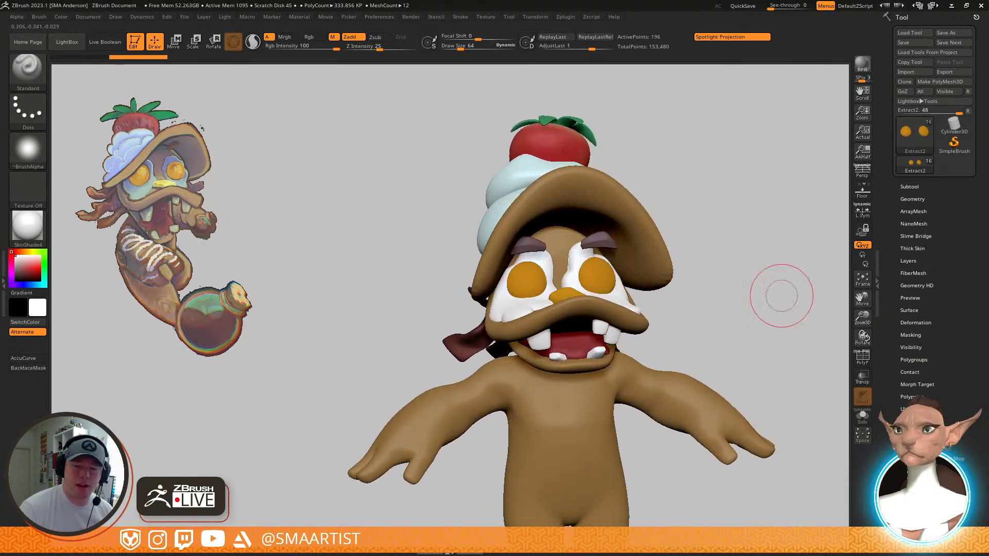
Choose the Redshift polypaint material Plastic and fill the eyes with it
{"action": "left_click", "coordinate": [28, 224]}
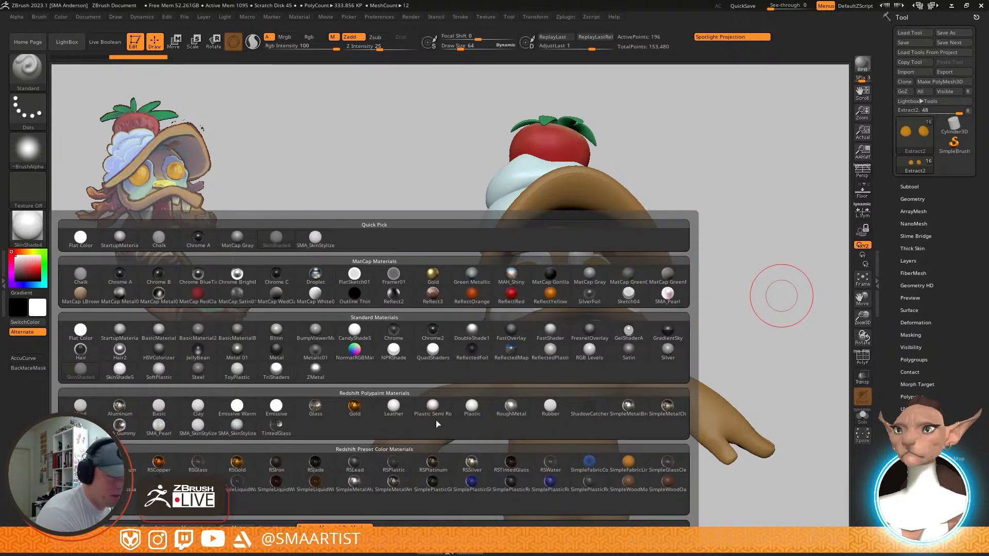
{"action": "mouse_move", "coordinate": [435, 415]}
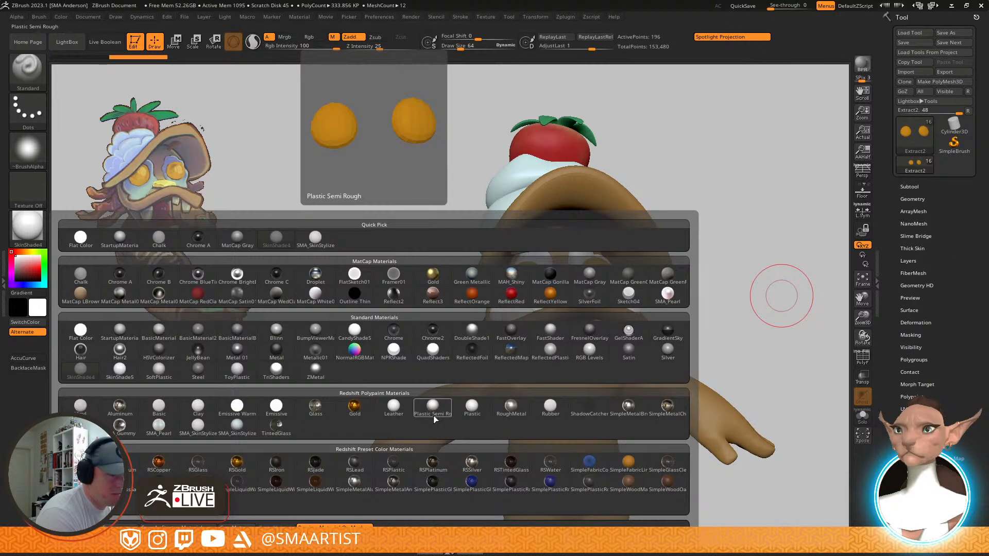
{"action": "left_click", "coordinate": [466, 412]}
{"action": "key", "text": "shift+f"}
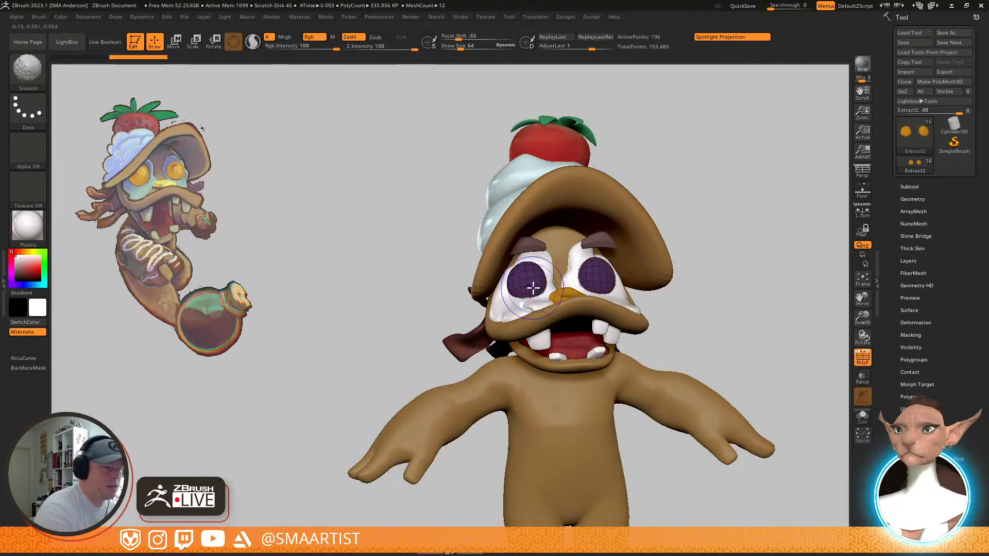
{"action": "right_click_drag", "start_coordinate": [554, 283], "coordinate": [544, 346]}
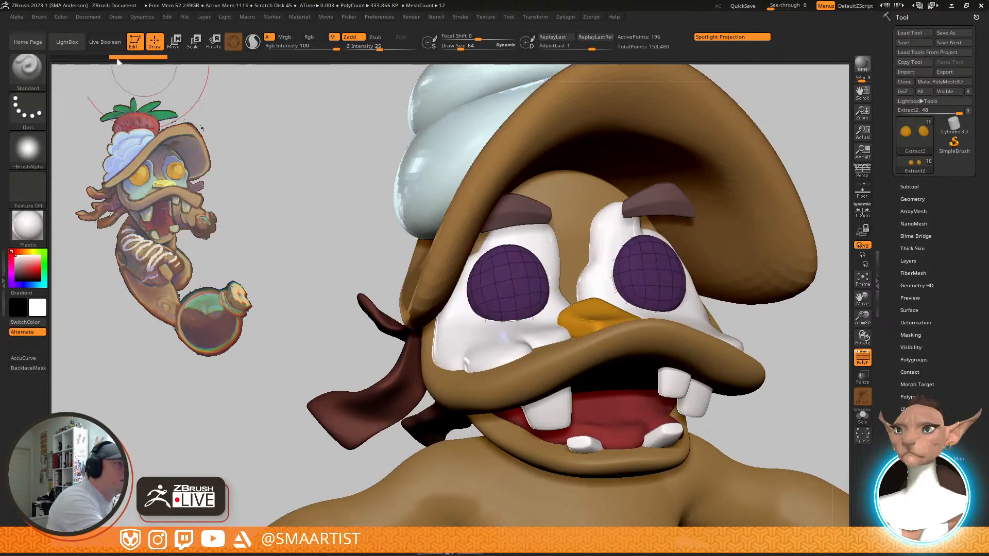
{"action": "left_click", "coordinate": [60, 17]}
{"action": "left_click", "coordinate": [98, 202]}
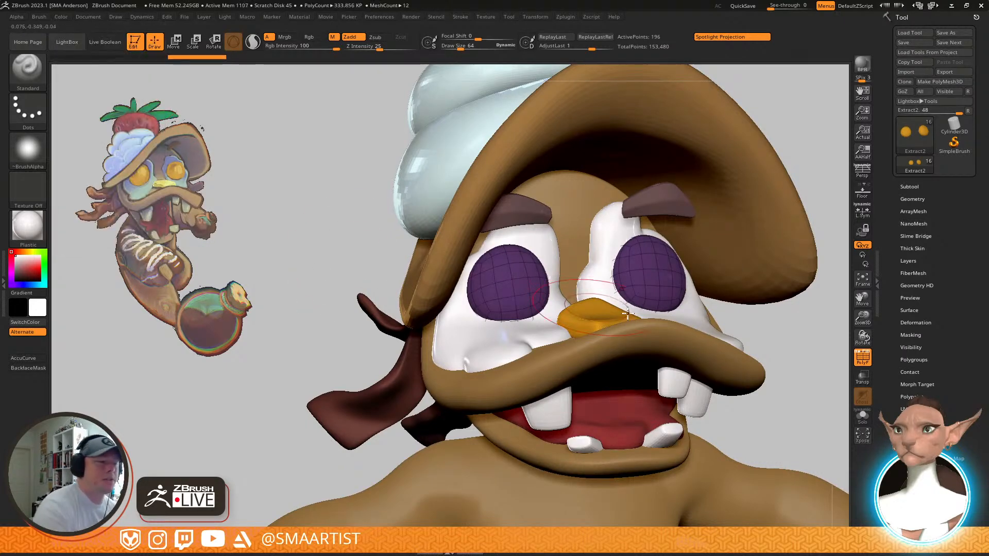
Sample the SkinShade4 material from the model as the current material and check the character from several sides
{"action": "mouse_move", "coordinate": [805, 331]}
{"action": "right_mouse_down", "text": "ctrl"}
{"action": "mouse_move", "coordinate": [728, 302]}
{"action": "mouse_move", "coordinate": [704, 329]}
{"action": "mouse_move", "coordinate": [649, 353]}
{"action": "right_mouse_up", "text": "ctrl"}
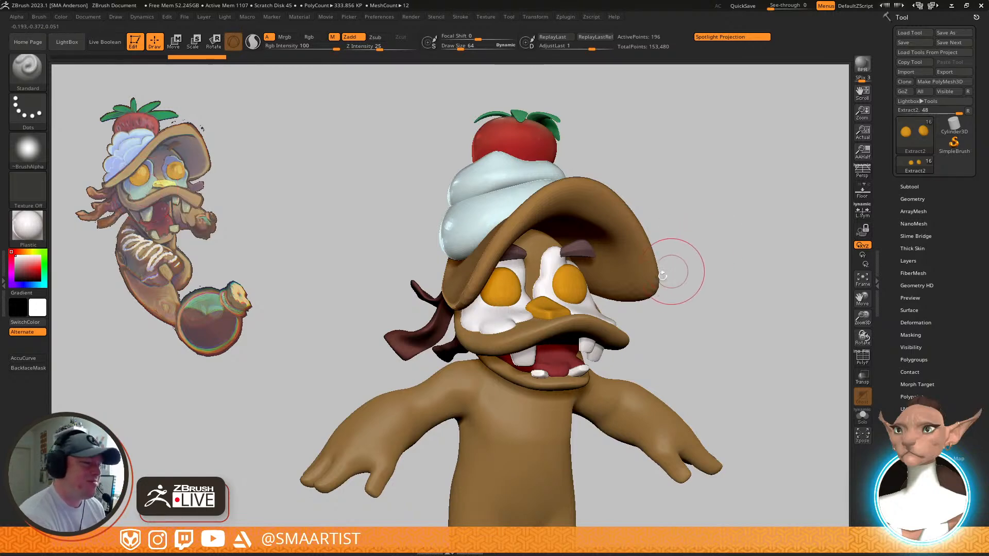
{"action": "left_click_drag", "start_coordinate": [689, 260], "coordinate": [692, 266]}
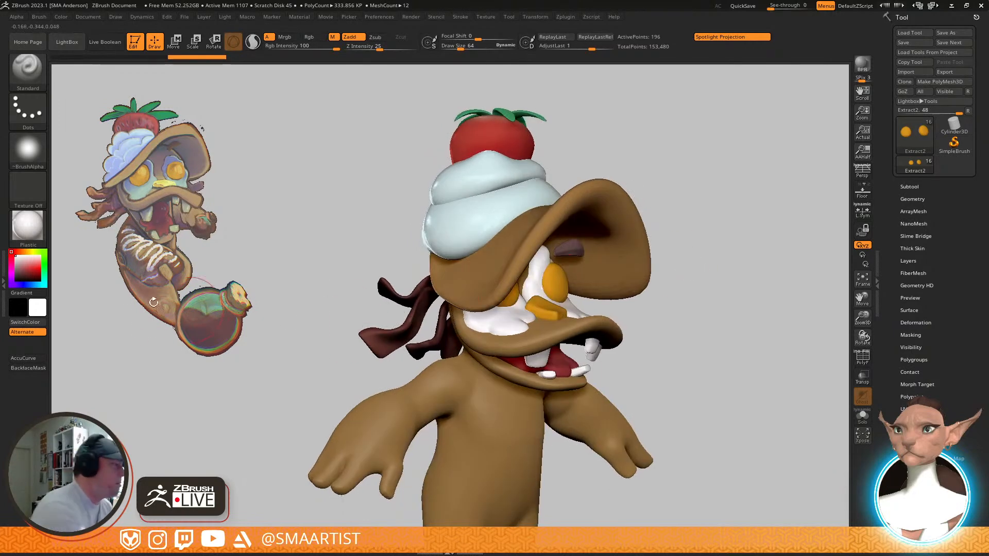
{"action": "left_click_drag", "start_coordinate": [27, 227], "coordinate": [503, 344]}
{"action": "mouse_move", "coordinate": [552, 309]}
{"action": "right_mouse_down", "text": "alt"}
{"action": "mouse_move", "coordinate": [550, 364]}
{"action": "mouse_move", "coordinate": [569, 303]}
{"action": "mouse_move", "coordinate": [500, 288]}
{"action": "mouse_move", "coordinate": [526, 405]}
{"action": "mouse_move", "coordinate": [569, 405]}
{"action": "mouse_move", "coordinate": [491, 360]}
{"action": "right_mouse_up", "text": "alt"}
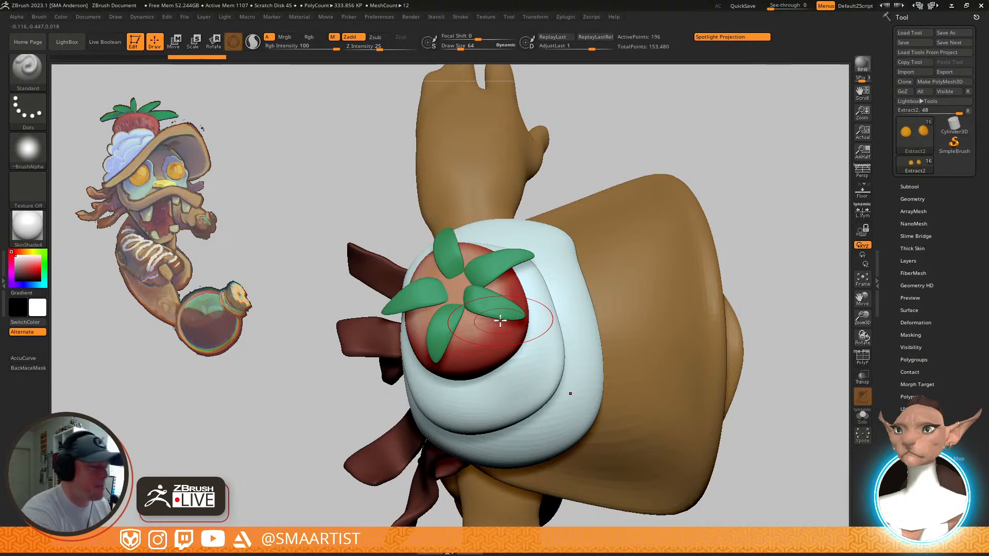
{"action": "mouse_move", "coordinate": [531, 363]}
{"action": "right_mouse_down"}
{"action": "mouse_move", "coordinate": [503, 303]}
{"action": "mouse_move", "coordinate": [519, 310]}
{"action": "mouse_move", "coordinate": [505, 278]}
{"action": "mouse_move", "coordinate": [516, 273]}
{"action": "mouse_move", "coordinate": [523, 320]}
{"action": "mouse_move", "coordinate": [594, 342]}
{"action": "mouse_move", "coordinate": [647, 334]}
{"action": "right_mouse_up"}
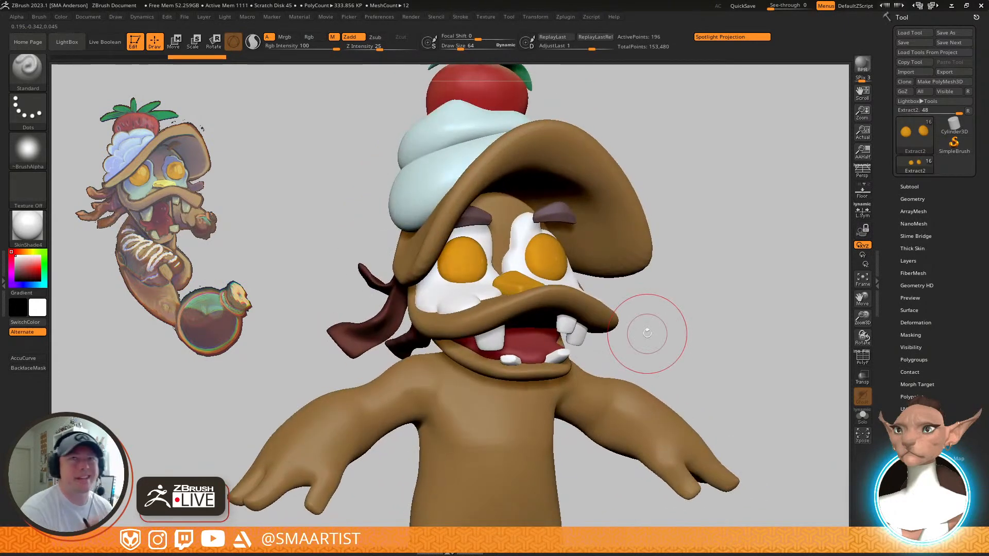
{"action": "right_click_drag", "start_coordinate": [580, 245], "coordinate": [589, 271]}
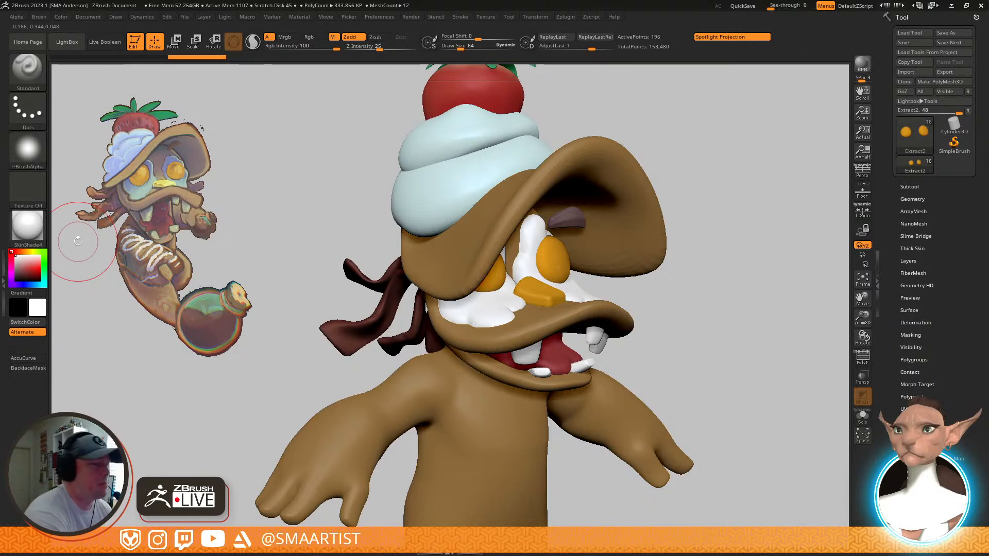
Select the whipped cream, strawberry and leaves subtools together and reposition them on the hat with the Move gizmo
{"action": "mouse_move", "coordinate": [693, 230]}
{"action": "left_mouse_down"}
{"action": "mouse_move", "coordinate": [702, 233]}
{"action": "mouse_move", "coordinate": [708, 316]}
{"action": "mouse_move", "coordinate": [644, 314]}
{"action": "mouse_move", "coordinate": [515, 348]}
{"action": "left_mouse_up"}
{"action": "left_click", "coordinate": [499, 277], "text": "alt"}
{"action": "key", "text": "shift+f"}
{"action": "key", "text": "w"}
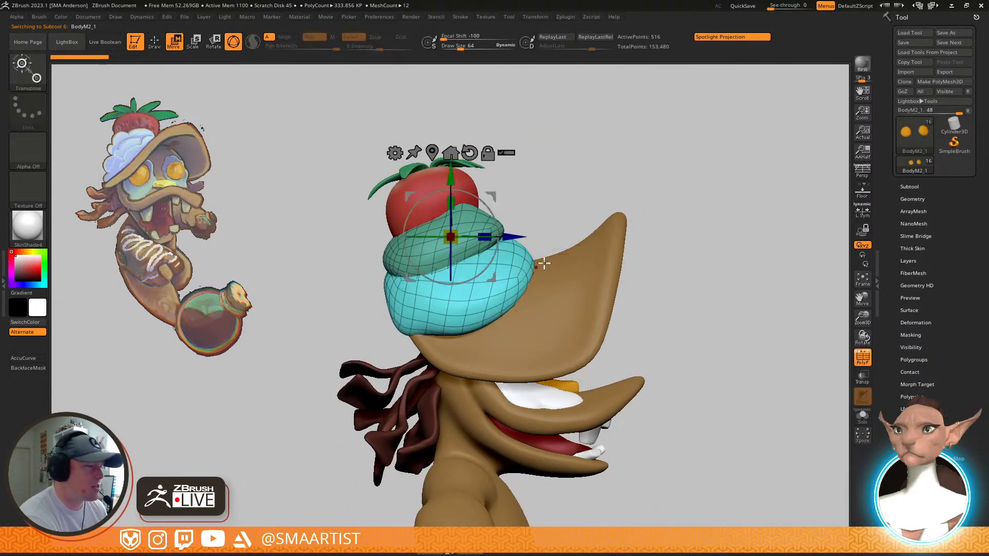
{"action": "key", "text": "ctrl+shift"}
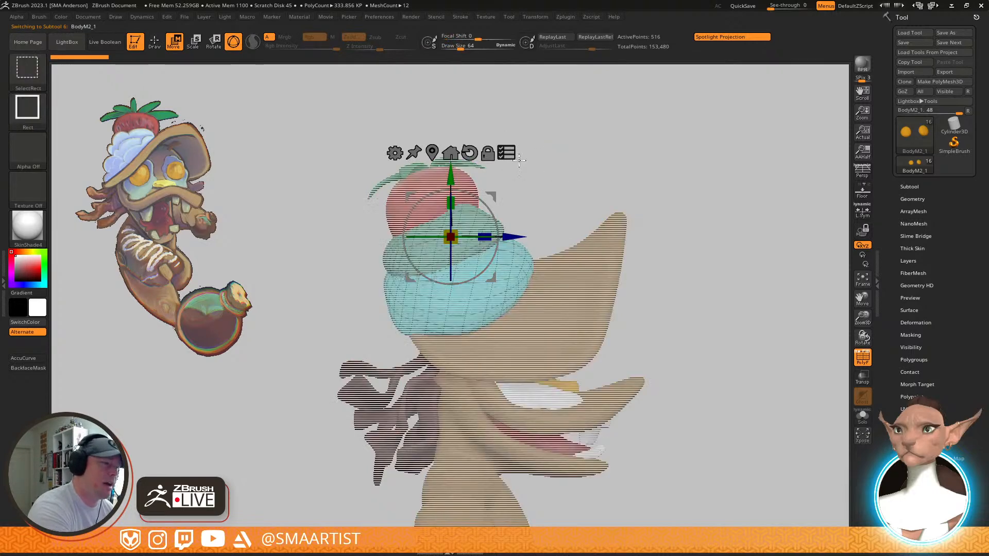
{"action": "left_click_drag", "start_coordinate": [413, 139], "coordinate": [463, 233], "text": "ctrl+shift"}
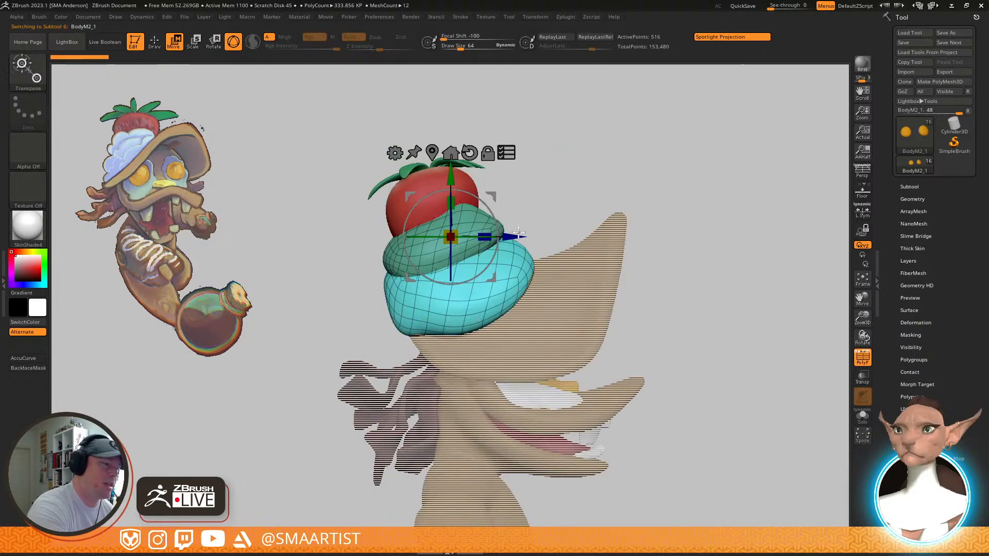
{"action": "mouse_move", "coordinate": [503, 270]}
{"action": "left_mouse_down"}
{"action": "mouse_move", "coordinate": [493, 260]}
{"action": "mouse_move", "coordinate": [502, 254]}
{"action": "mouse_move", "coordinate": [492, 257]}
{"action": "left_mouse_up"}
{"action": "key", "text": "q"}
{"action": "mouse_move", "coordinate": [674, 262]}
{"action": "right_mouse_down"}
{"action": "mouse_move", "coordinate": [635, 270]}
{"action": "mouse_move", "coordinate": [620, 289]}
{"action": "mouse_move", "coordinate": [561, 315]}
{"action": "right_mouse_up"}
{"action": "mouse_move", "coordinate": [561, 315]}
{"action": "right_mouse_down"}
{"action": "mouse_move", "coordinate": [683, 260]}
{"action": "mouse_move", "coordinate": [680, 338]}
{"action": "right_mouse_up"}
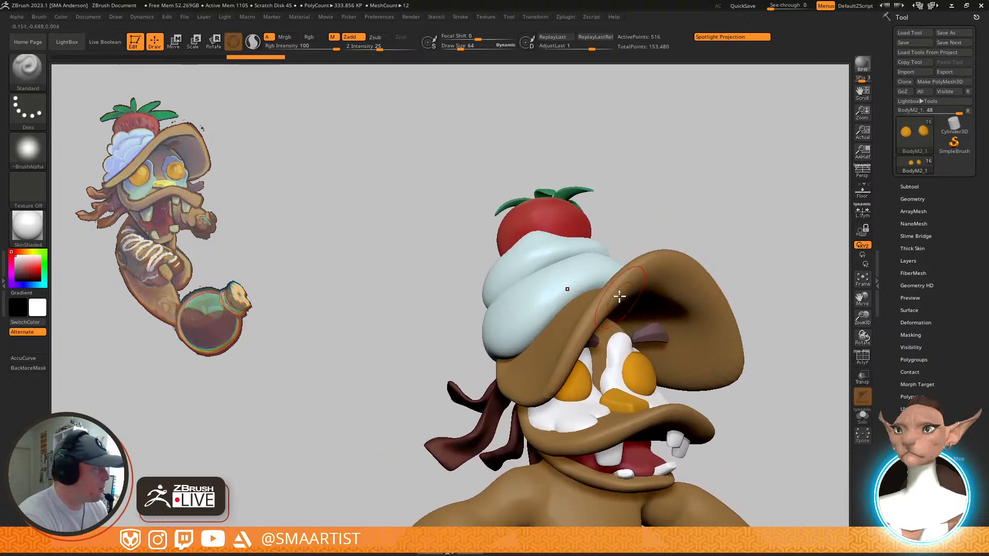
Make the strawberry the active subtool and show its low-poly wireframe without the dynamic subdivision preview
{"action": "right_click_drag", "start_coordinate": [687, 247], "coordinate": [490, 263]}
{"action": "mouse_move", "coordinate": [489, 262]}
{"action": "right_mouse_down", "text": "alt"}
{"action": "mouse_move", "coordinate": [520, 320]}
{"action": "mouse_move", "coordinate": [477, 227]}
{"action": "mouse_move", "coordinate": [489, 265]}
{"action": "right_mouse_up", "text": "alt"}
{"action": "right_click_drag", "start_coordinate": [489, 265], "coordinate": [496, 307], "text": "alt"}
{"action": "left_click", "coordinate": [528, 306], "text": "alt"}
{"action": "key", "text": "shift+f"}
{"action": "key", "text": "shift+d"}
With SelectLasso, hide the strawberry's middle edge loop, mask the rest, restore full visibility and soften the mask
{"action": "key", "text": "ctrl+shift"}
{"action": "left_click", "coordinate": [29, 82]}
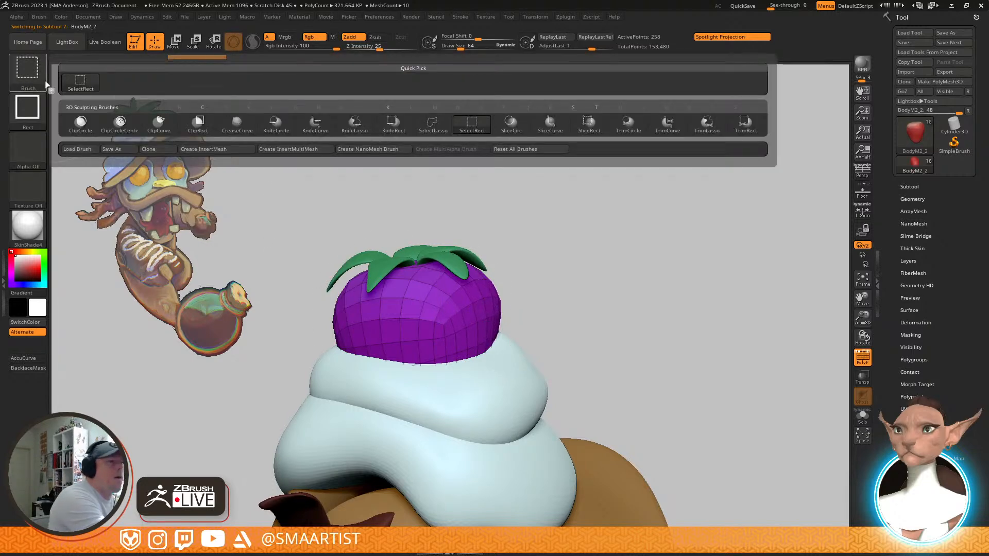
{"action": "left_click", "coordinate": [427, 132]}
{"action": "left_click", "coordinate": [456, 307], "text": "ctrl+shift"}
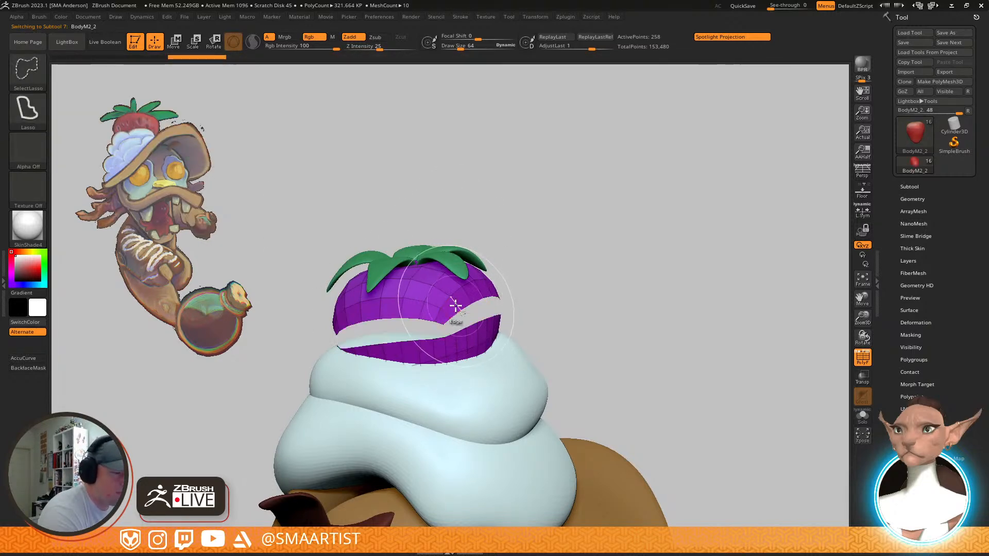
{"action": "left_click", "coordinate": [462, 302], "text": "ctrl+shift"}
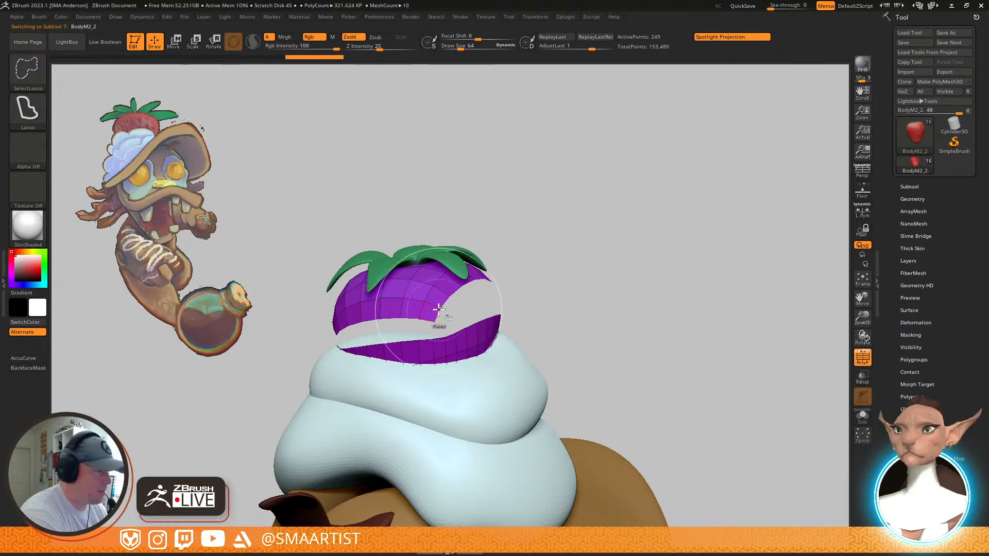
{"action": "left_click", "coordinate": [549, 264], "text": "ctrl"}
{"action": "left_click", "coordinate": [548, 265], "text": "ctrl+shift"}
{"action": "left_click_drag", "start_coordinate": [523, 335], "coordinate": [554, 317]}
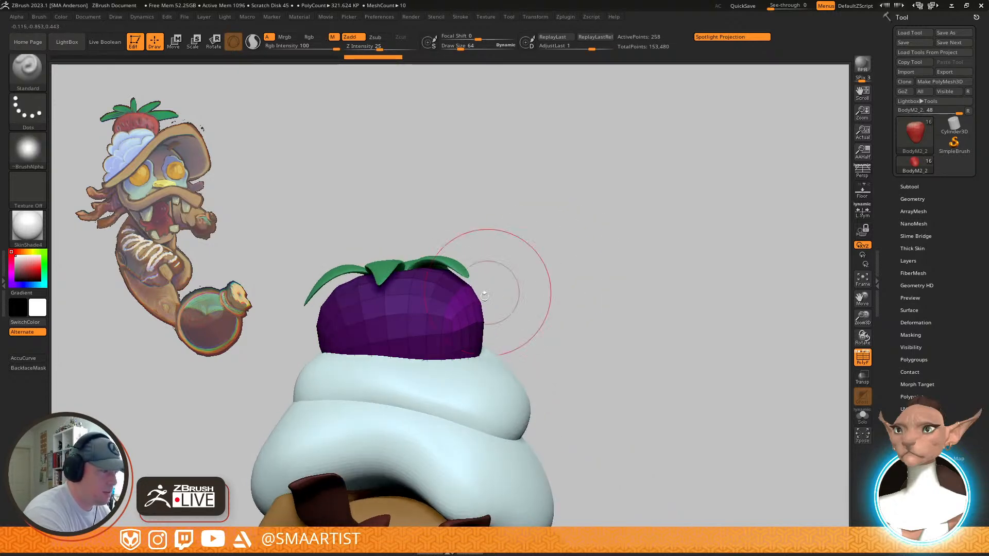
{"action": "left_click", "coordinate": [479, 308], "text": "ctrl"}
Pull the strawberry's unmasked middle loop outward with the Move brush at size about 140, and clear the mask
{"action": "key", "text": "b"}
{"action": "key", "text": "m"}
{"action": "key", "text": "v"}
{"action": "key", "text": "s"}
{"action": "left_click_drag", "start_coordinate": [476, 302], "coordinate": [524, 303]}
{"action": "right_click_drag", "start_coordinate": [524, 303], "coordinate": [541, 303]}
{"action": "left_click_drag", "start_coordinate": [509, 301], "coordinate": [505, 295]}
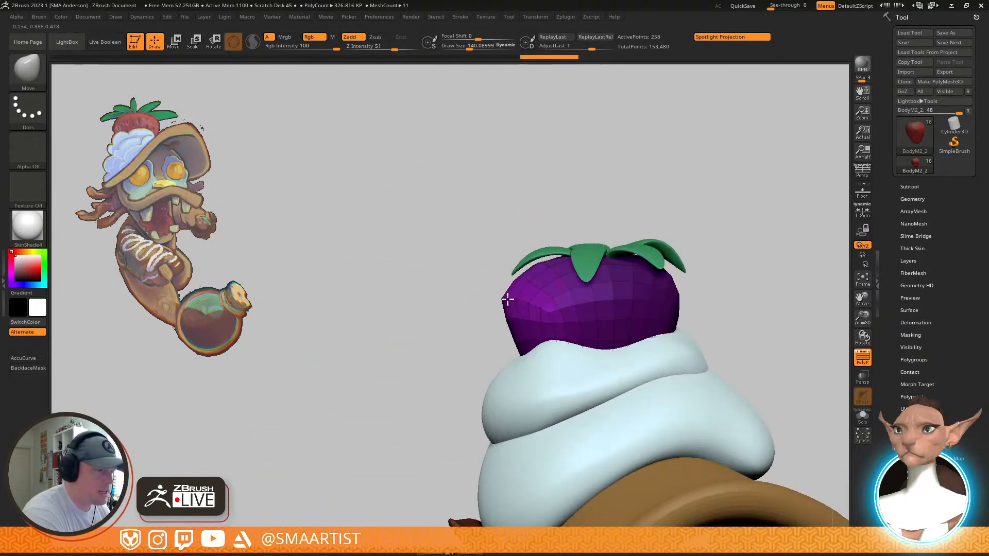
{"action": "left_click_drag", "start_coordinate": [727, 215], "coordinate": [734, 224], "text": "ctrl"}
{"action": "mouse_move", "coordinate": [724, 224]}
{"action": "right_mouse_down", "text": "ctrl"}
{"action": "mouse_move", "coordinate": [709, 247]}
{"action": "mouse_move", "coordinate": [638, 247]}
{"action": "right_mouse_up", "text": "ctrl"}
{"action": "key", "text": "shift+f"}
{"action": "right_click_drag", "start_coordinate": [650, 305], "coordinate": [567, 325], "text": "ctrl"}
{"action": "right_click_drag", "start_coordinate": [567, 325], "coordinate": [533, 327]}
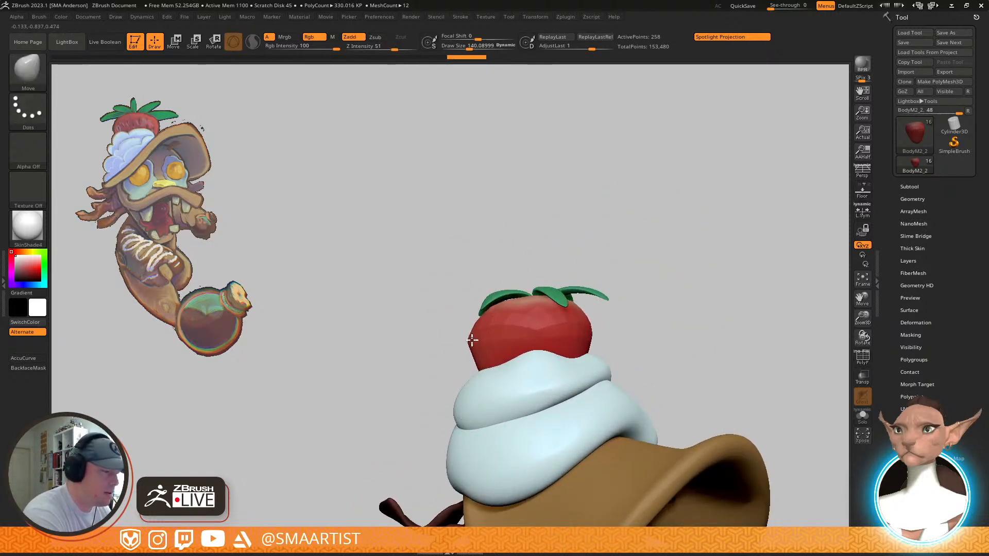
Reduce the Move brush size to about 28 and refine the top of the strawberry between the leaves
{"action": "mouse_move", "coordinate": [541, 254]}
{"action": "right_mouse_down"}
{"action": "mouse_move", "coordinate": [623, 319]}
{"action": "mouse_move", "coordinate": [620, 341]}
{"action": "mouse_move", "coordinate": [559, 314]}
{"action": "mouse_move", "coordinate": [541, 325]}
{"action": "right_mouse_up"}
{"action": "key", "text": "s"}
{"action": "left_click_drag", "start_coordinate": [526, 300], "coordinate": [526, 299]}
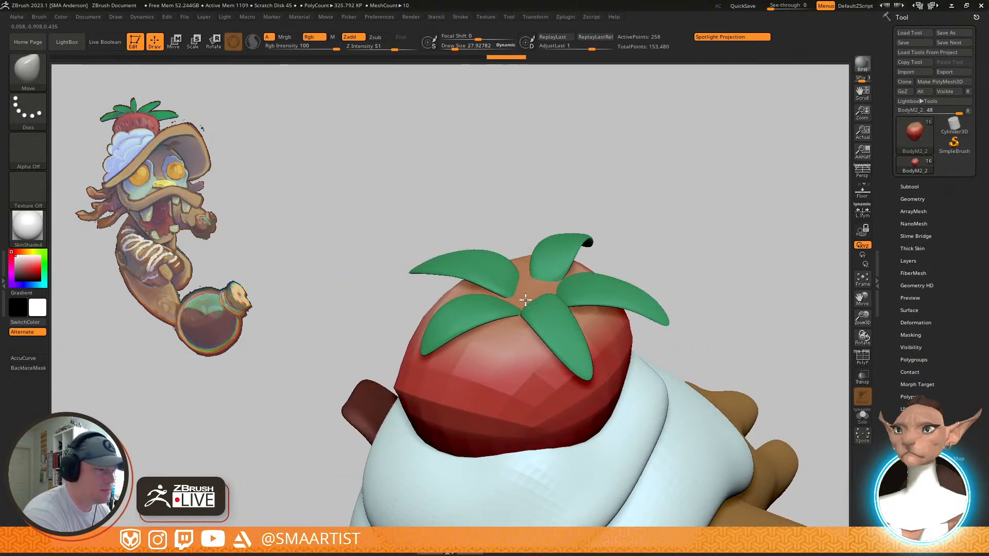
{"action": "right_click_drag", "start_coordinate": [486, 314], "coordinate": [545, 262]}
{"action": "mouse_move", "coordinate": [581, 334]}
{"action": "right_mouse_down", "text": "ctrl"}
{"action": "mouse_move", "coordinate": [607, 303]}
{"action": "mouse_move", "coordinate": [616, 314]}
{"action": "mouse_move", "coordinate": [523, 364]}
{"action": "mouse_move", "coordinate": [567, 353]}
{"action": "right_mouse_up", "text": "ctrl"}
{"action": "key", "text": "ctrl"}
{"action": "key", "text": "shift+f"}
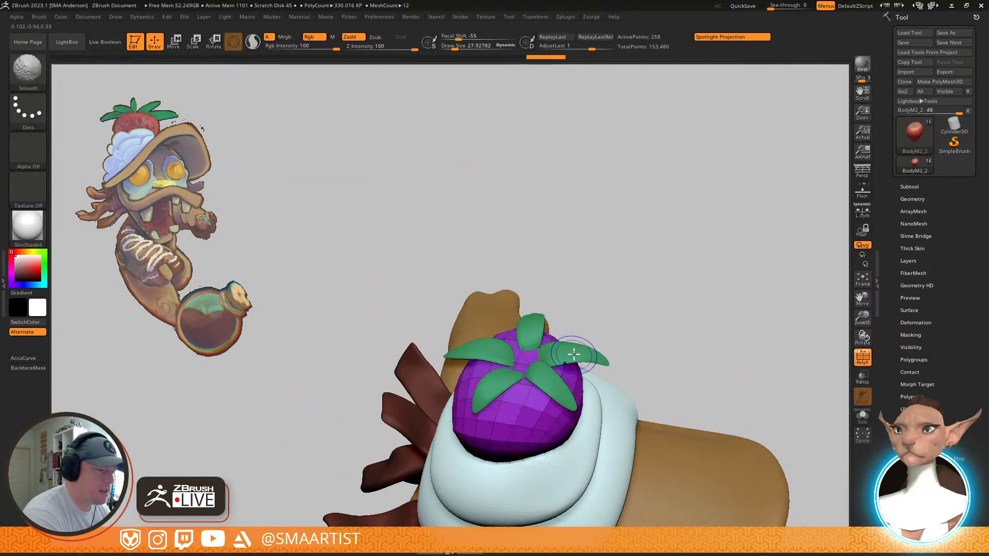
Make the leaves the active subtool, isolate them and turn off their dynamic subdivision preview
{"action": "left_click", "coordinate": [591, 354], "text": "alt"}
{"action": "key", "text": "space"}
{"action": "key", "text": "shift+s"}
{"action": "right_click_drag", "start_coordinate": [608, 322], "coordinate": [587, 291]}
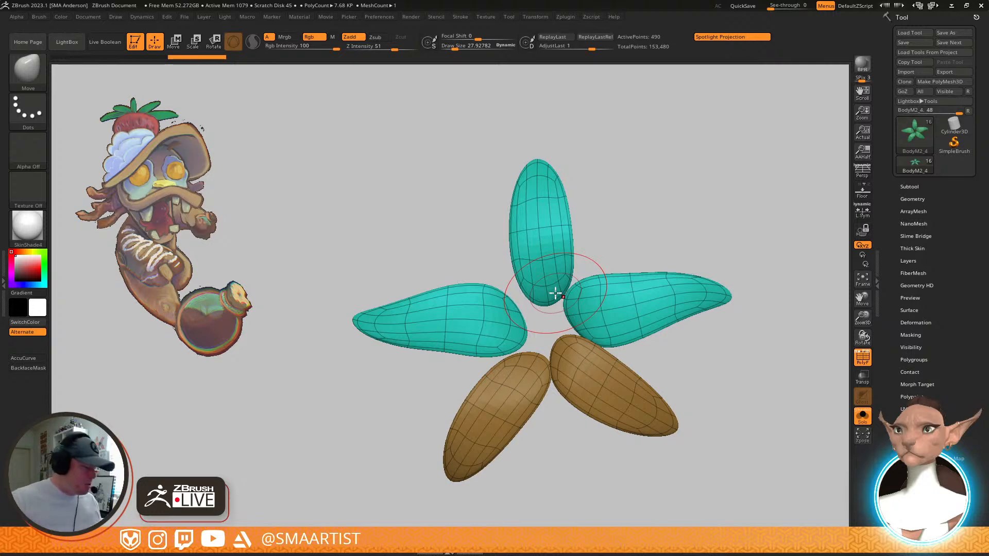
{"action": "key", "text": "shift+d"}
{"action": "right_click_drag", "start_coordinate": [551, 317], "coordinate": [572, 367], "text": "ctrl"}
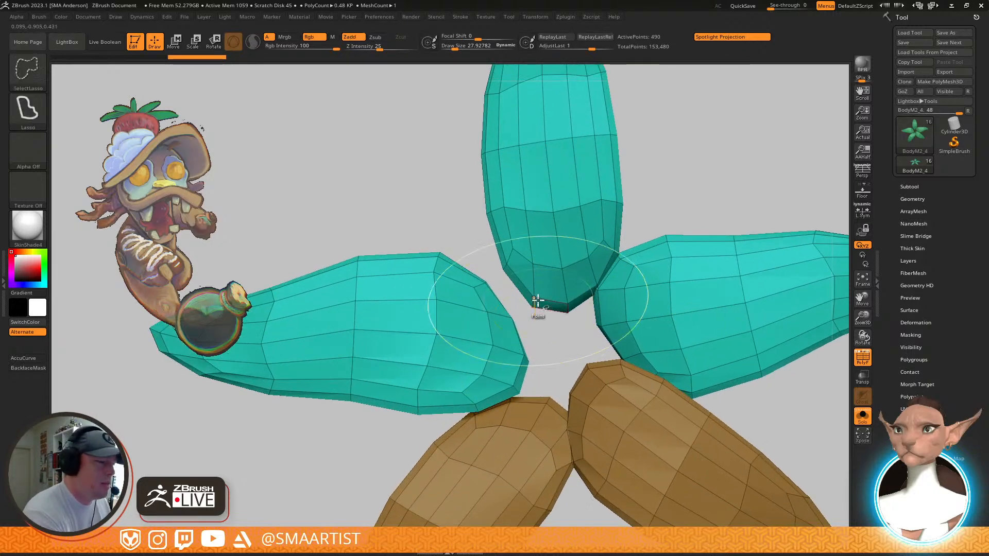
Hide the polygons at the inner tips of the leaves around the central gap with SelectLasso
{"action": "mouse_move", "coordinate": [540, 299]}
{"action": "left_mouse_down", "text": "ctrl+alt+shift"}
{"action": "mouse_move", "coordinate": [530, 299]}
{"action": "mouse_move", "coordinate": [563, 323]}
{"action": "mouse_move", "coordinate": [563, 297]}
{"action": "mouse_move", "coordinate": [574, 303]}
{"action": "mouse_move", "coordinate": [592, 269]}
{"action": "mouse_move", "coordinate": [582, 330]}
{"action": "mouse_move", "coordinate": [592, 325]}
{"action": "left_mouse_up", "text": "ctrl+alt+shift"}
{"action": "right_click_drag", "start_coordinate": [692, 319], "coordinate": [685, 261], "text": "alt"}
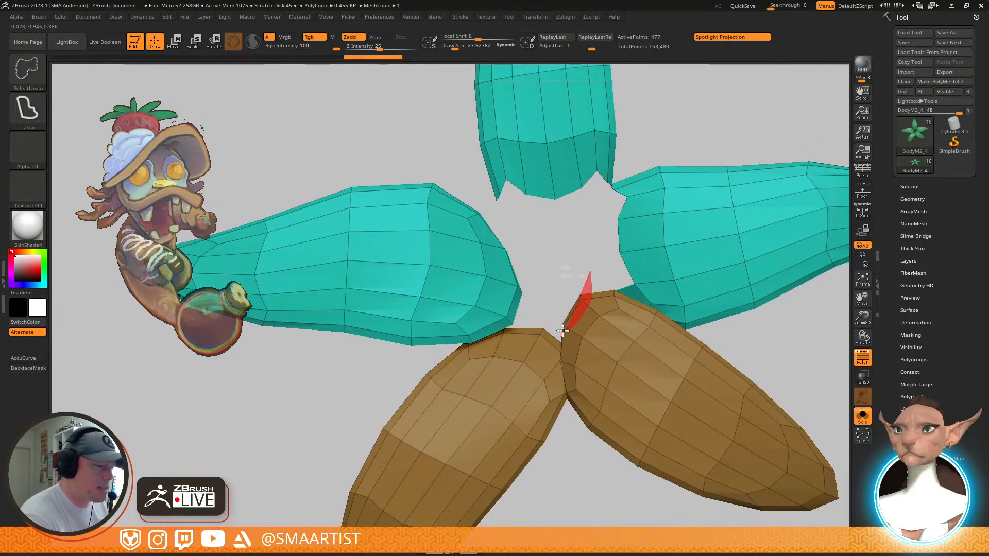
{"action": "left_click_drag", "start_coordinate": [565, 330], "coordinate": [567, 327], "text": "ctrl+alt+shift"}
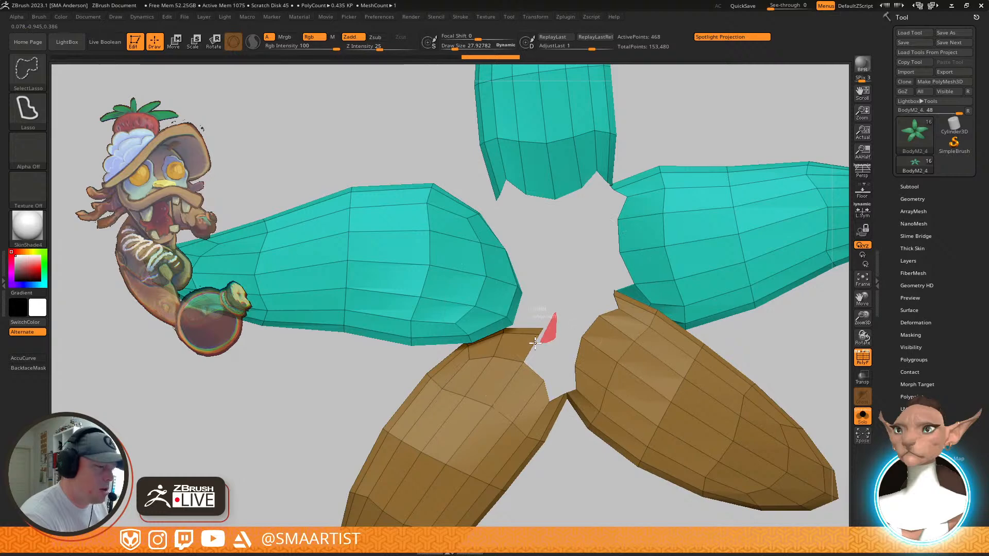
{"action": "left_click_drag", "start_coordinate": [510, 283], "coordinate": [572, 248], "text": "ctrl+alt+shift"}
{"action": "right_click_drag", "start_coordinate": [630, 297], "coordinate": [655, 300]}
{"action": "left_click_drag", "start_coordinate": [607, 295], "coordinate": [608, 288], "text": "ctrl+alt+shift"}
{"action": "mouse_move", "coordinate": [640, 276]}
{"action": "right_mouse_down"}
{"action": "mouse_move", "coordinate": [749, 281]}
{"action": "mouse_move", "coordinate": [690, 273]}
{"action": "mouse_move", "coordinate": [640, 322]}
{"action": "right_mouse_up"}
Hide the remaining stray polygons at the leaves' inner ends so every tip is open
{"action": "right_click_drag", "start_coordinate": [716, 312], "coordinate": [618, 335]}
{"action": "left_click", "coordinate": [629, 333], "text": "ctrl+alt+shift"}
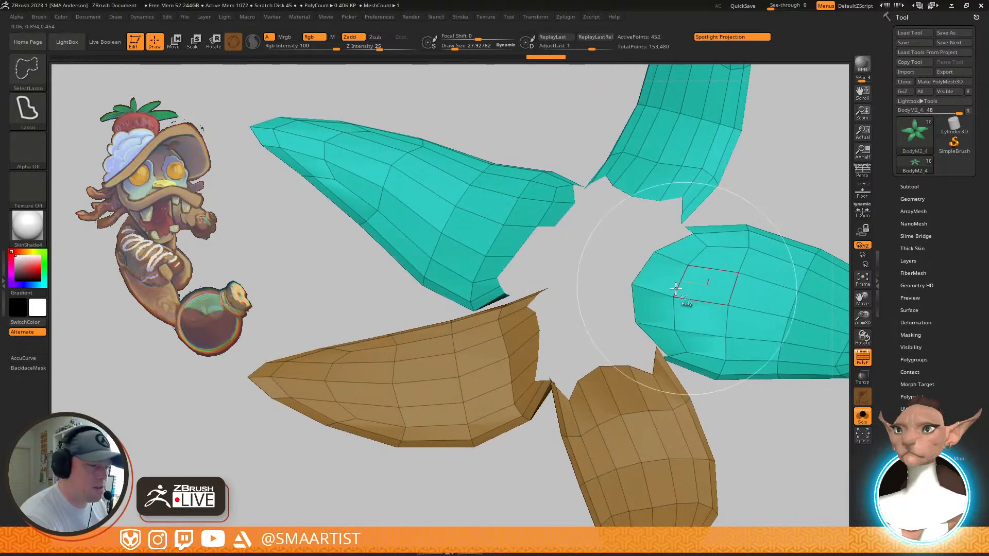
{"action": "left_click", "coordinate": [618, 323], "text": "ctrl+alt+shift"}
{"action": "right_click_drag", "start_coordinate": [721, 236], "coordinate": [632, 287]}
{"action": "left_click", "coordinate": [573, 298], "text": "ctrl+alt+shift"}
{"action": "mouse_move", "coordinate": [648, 338]}
{"action": "right_mouse_down", "text": "ctrl"}
{"action": "mouse_move", "coordinate": [710, 267]}
{"action": "mouse_move", "coordinate": [736, 370]}
{"action": "mouse_move", "coordinate": [733, 349]}
{"action": "mouse_move", "coordinate": [763, 399]}
{"action": "mouse_move", "coordinate": [760, 411]}
{"action": "right_mouse_up", "text": "ctrl"}
{"action": "right_click_drag", "start_coordinate": [700, 329], "coordinate": [674, 385], "text": "alt"}
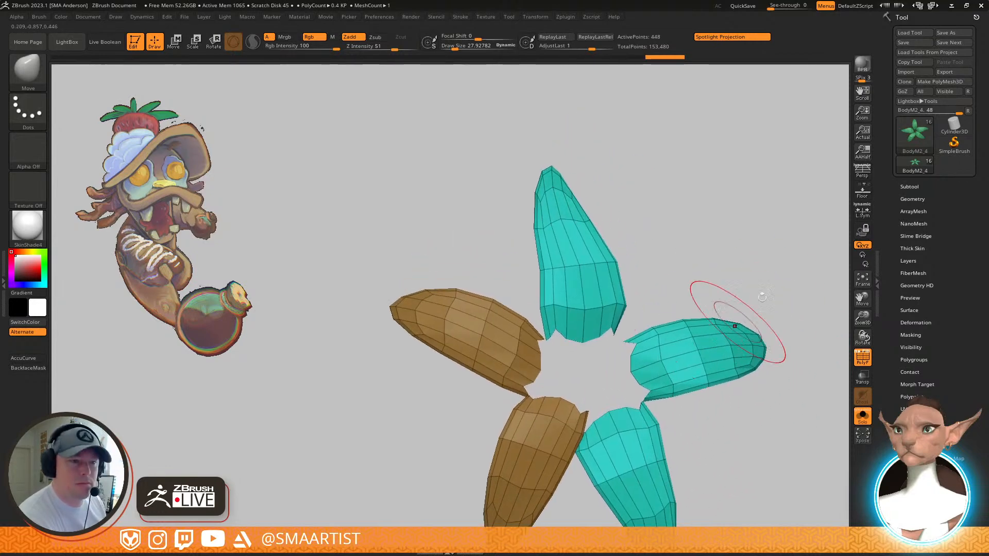
Delete the hidden polygons of the leaves with Del Hidden
{"action": "left_click", "coordinate": [910, 187]}
{"action": "left_click_drag", "start_coordinate": [936, 494], "coordinate": [936, 403]}
{"action": "left_click", "coordinate": [919, 449]}
{"action": "left_click", "coordinate": [918, 284]}
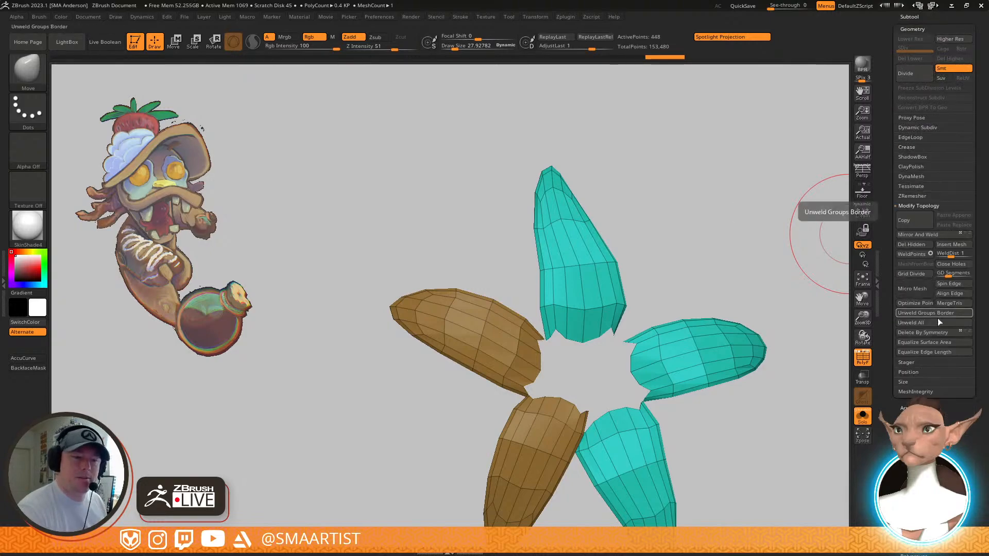
{"action": "left_click", "coordinate": [907, 250]}
Turn on double-sided display for the leaves and inspect their open inner ends
{"action": "right_click_drag", "start_coordinate": [634, 337], "coordinate": [693, 468], "text": "ctrl"}
{"action": "right_click_drag", "start_coordinate": [614, 427], "coordinate": [697, 315]}
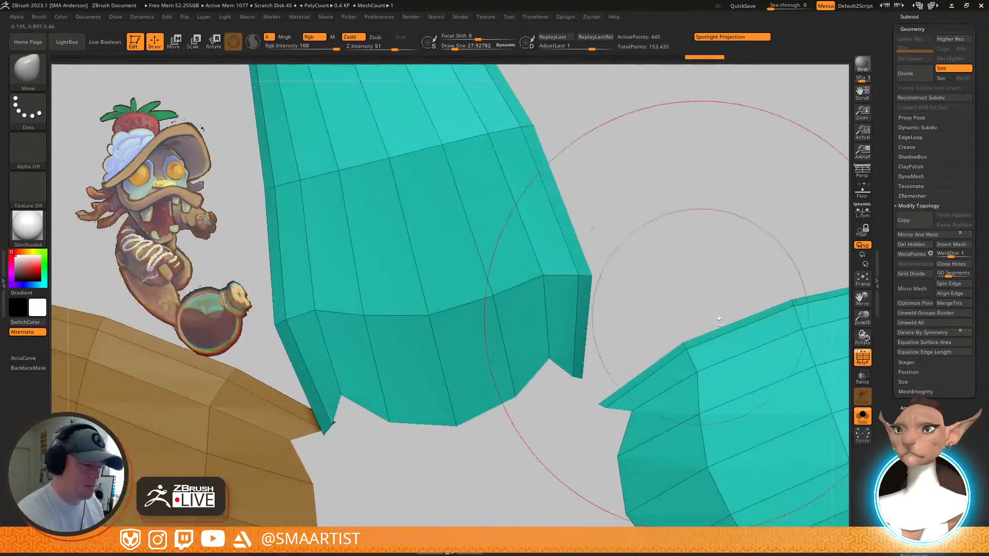
{"action": "scroll", "coordinate": [954, 404], "scroll_direction": "down", "scroll_amount": 5}
{"action": "left_click", "coordinate": [921, 287]}
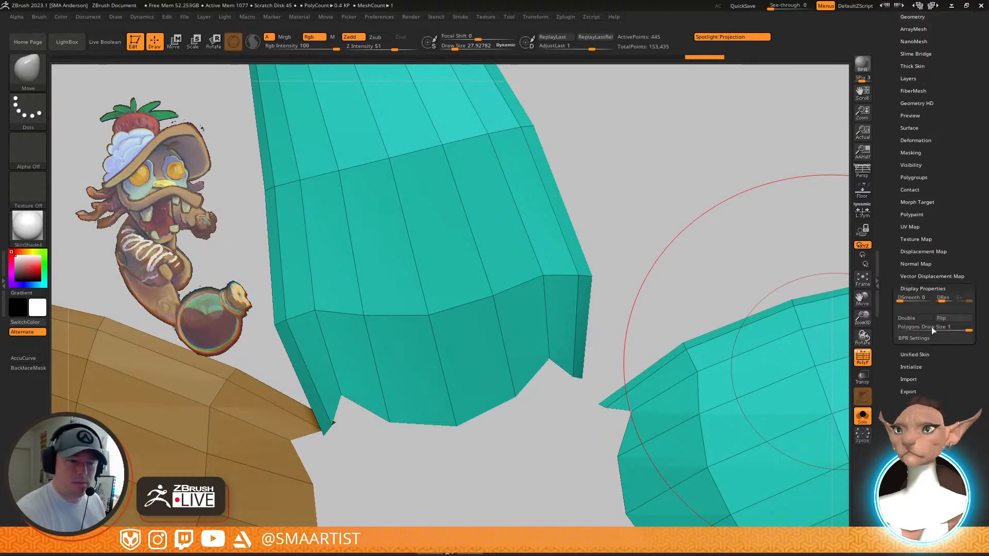
{"action": "right_click_drag", "start_coordinate": [671, 372], "coordinate": [671, 333]}
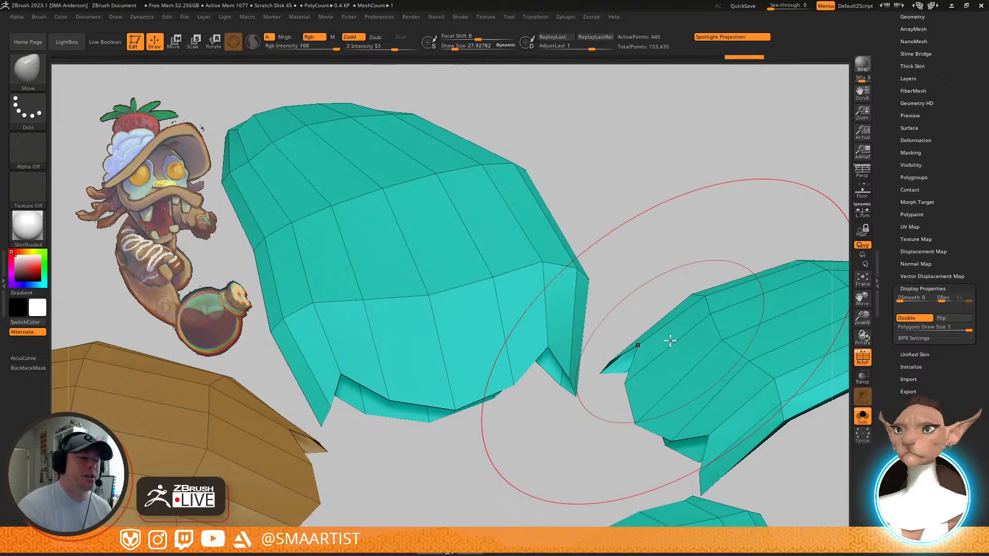
{"action": "mouse_move", "coordinate": [629, 359]}
{"action": "right_mouse_down"}
{"action": "mouse_move", "coordinate": [644, 349]}
{"action": "mouse_move", "coordinate": [650, 436]}
{"action": "mouse_move", "coordinate": [629, 358]}
{"action": "mouse_move", "coordinate": [607, 347]}
{"action": "mouse_move", "coordinate": [619, 358]}
{"action": "right_mouse_up"}
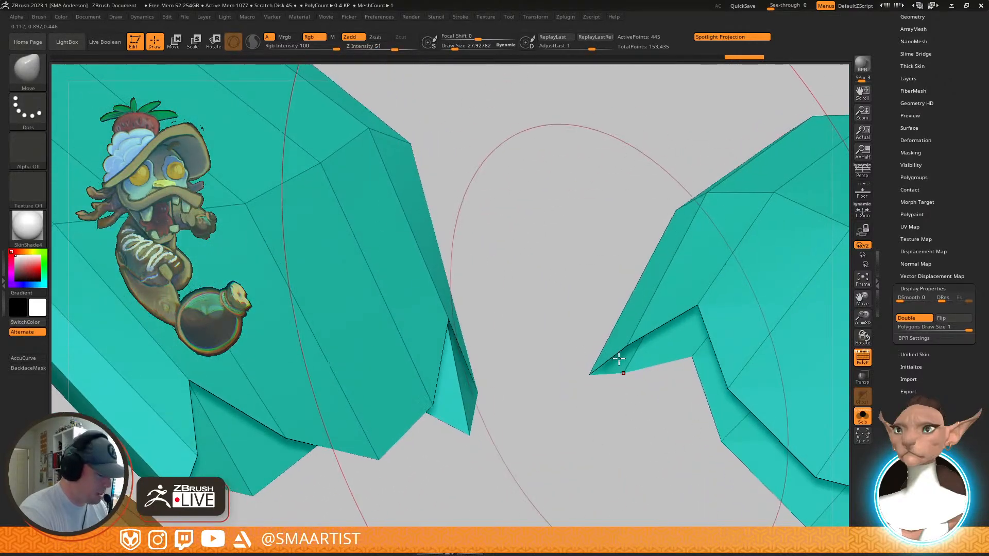
Set the ZModeler edge action to Bridge and bridge the facing inner corner edges of two neighbouring teal leaves
{"action": "key", "text": "b"}
{"action": "key", "text": "z"}
{"action": "key", "text": "m"}
{"action": "key", "text": "space"}
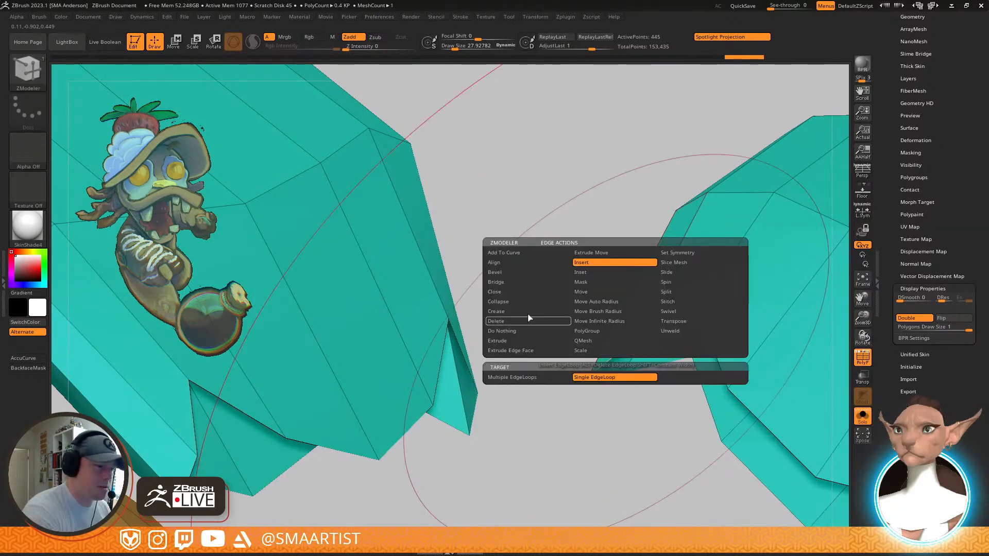
{"action": "left_click", "coordinate": [515, 283]}
{"action": "left_click", "coordinate": [615, 347]}
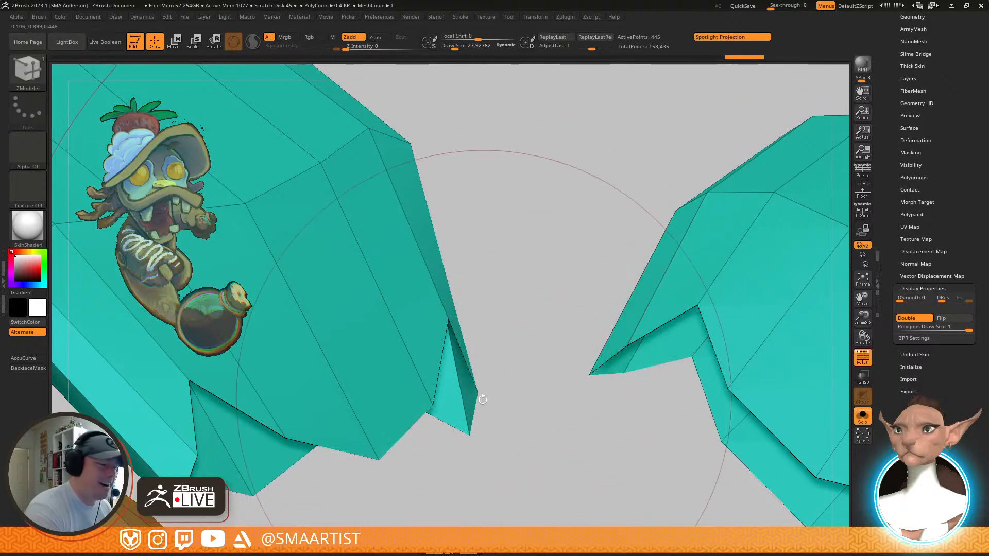
{"action": "left_click", "coordinate": [476, 405]}
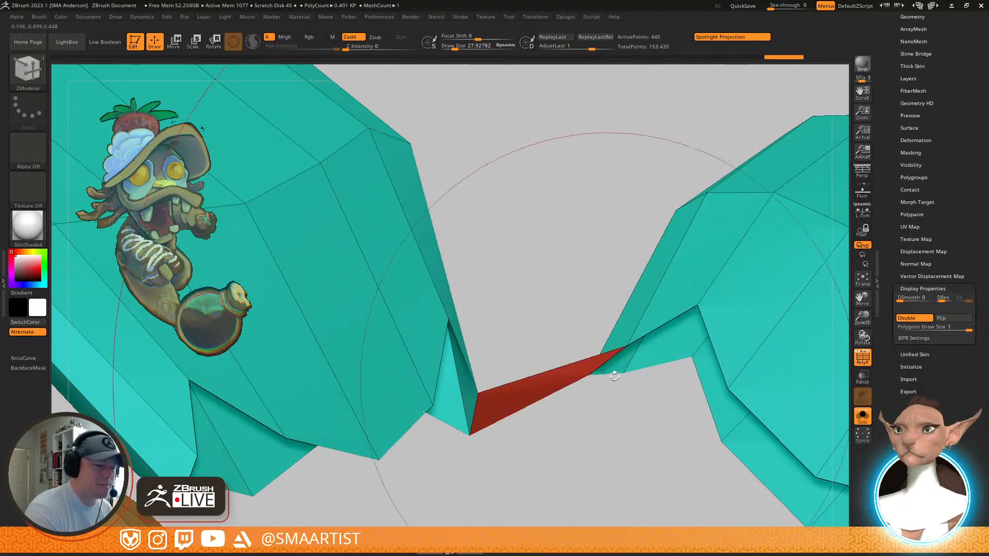
Continue bridging the corner edges between the next neighbouring leaves around the central gap
{"action": "right_click_drag", "start_coordinate": [610, 375], "coordinate": [577, 424]}
{"action": "left_click", "coordinate": [577, 424]}
{"action": "right_click_drag", "start_coordinate": [650, 444], "coordinate": [499, 507]}
{"action": "right_click_drag", "start_coordinate": [522, 421], "coordinate": [512, 295]}
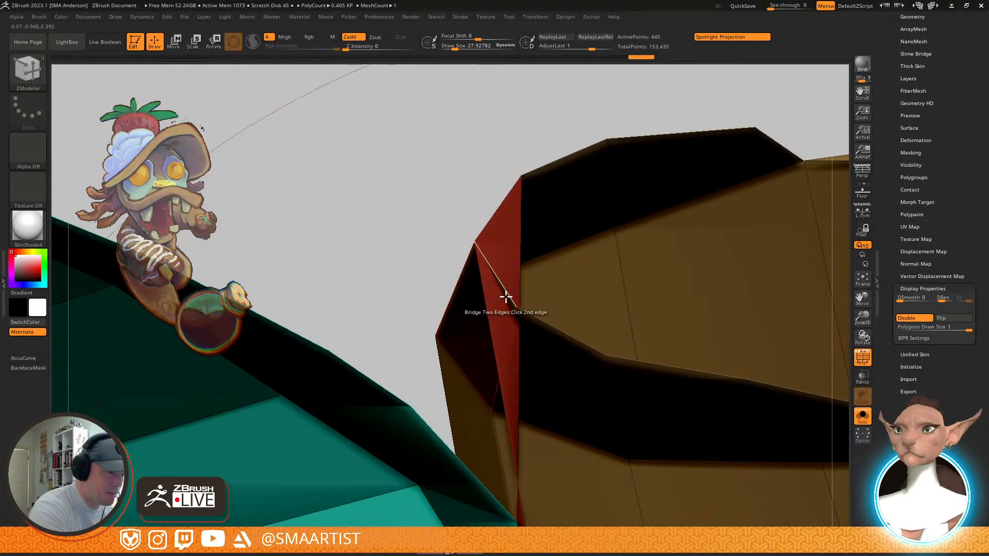
{"action": "mouse_move", "coordinate": [532, 319]}
{"action": "right_mouse_down"}
{"action": "mouse_move", "coordinate": [559, 333]}
{"action": "mouse_move", "coordinate": [523, 360]}
{"action": "mouse_move", "coordinate": [577, 303]}
{"action": "mouse_move", "coordinate": [620, 317]}
{"action": "mouse_move", "coordinate": [571, 298]}
{"action": "mouse_move", "coordinate": [667, 301]}
{"action": "mouse_move", "coordinate": [546, 401]}
{"action": "mouse_move", "coordinate": [569, 466]}
{"action": "mouse_move", "coordinate": [607, 271]}
{"action": "mouse_move", "coordinate": [600, 330]}
{"action": "right_mouse_up"}
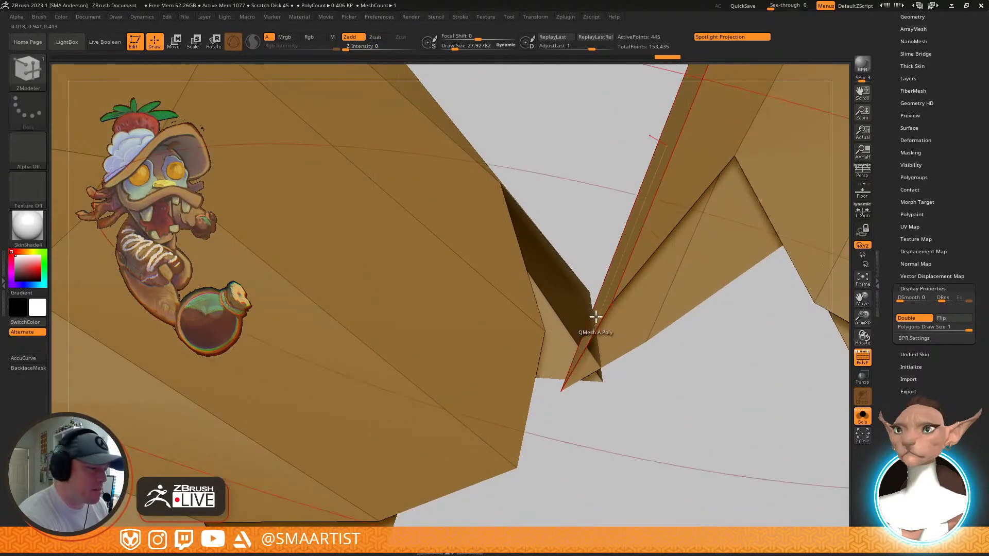
Bridge the inner corner edges between the two brown leaves
{"action": "right_click_drag", "start_coordinate": [597, 359], "coordinate": [647, 316]}
{"action": "key", "text": "space"}
{"action": "left_click", "coordinate": [535, 331]}
{"action": "right_click_drag", "start_coordinate": [669, 269], "coordinate": [662, 229]}
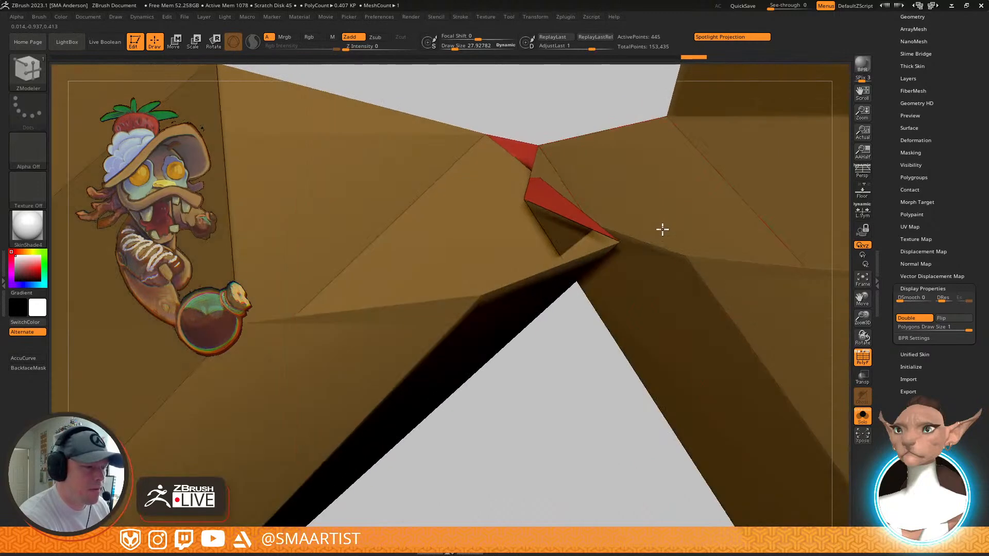
{"action": "left_click", "coordinate": [547, 273]}
Bridge the open corner edges of the brown leaf to those of the adjacent teal leaf
{"action": "mouse_move", "coordinate": [666, 263]}
{"action": "right_mouse_down"}
{"action": "mouse_move", "coordinate": [653, 276]}
{"action": "mouse_move", "coordinate": [673, 288]}
{"action": "mouse_move", "coordinate": [686, 258]}
{"action": "mouse_move", "coordinate": [673, 258]}
{"action": "mouse_move", "coordinate": [631, 208]}
{"action": "mouse_move", "coordinate": [446, 415]}
{"action": "mouse_move", "coordinate": [596, 214]}
{"action": "mouse_move", "coordinate": [505, 360]}
{"action": "mouse_move", "coordinate": [589, 299]}
{"action": "mouse_move", "coordinate": [565, 289]}
{"action": "mouse_move", "coordinate": [580, 184]}
{"action": "right_mouse_up"}
{"action": "left_click", "coordinate": [580, 191]}
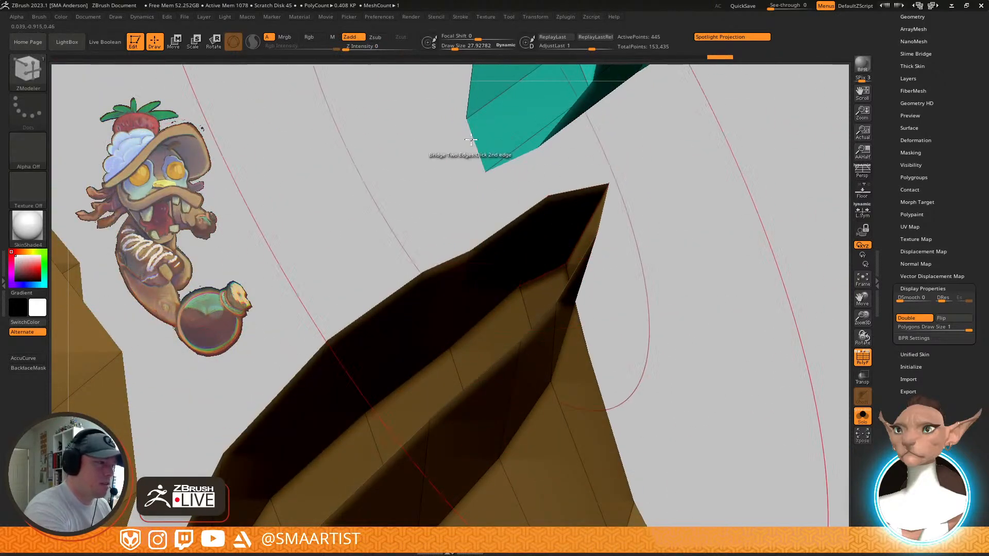
{"action": "left_click", "coordinate": [474, 142]}
{"action": "right_click_drag", "start_coordinate": [599, 224], "coordinate": [529, 227]}
{"action": "left_click", "coordinate": [489, 360]}
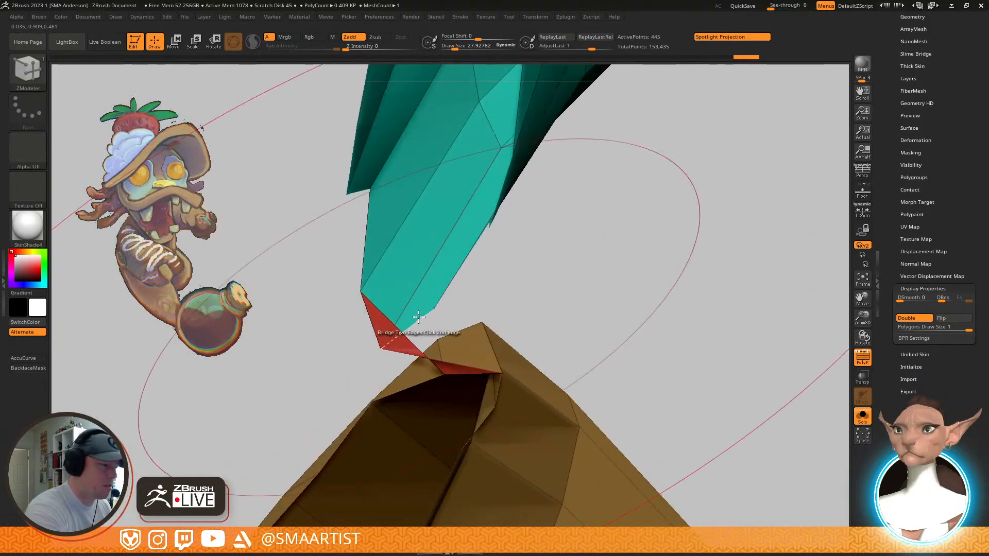
{"action": "left_click", "coordinate": [413, 316]}
Isolate the brown leaves and the teal leaves in turn, giving each leaf its own polygroup with Auto Groups
{"action": "right_click_drag", "start_coordinate": [565, 311], "coordinate": [613, 278], "text": "ctrl"}
{"action": "right_click_drag", "start_coordinate": [523, 348], "coordinate": [594, 304], "text": "ctrl"}
{"action": "left_click", "coordinate": [479, 338], "text": "ctrl+shift"}
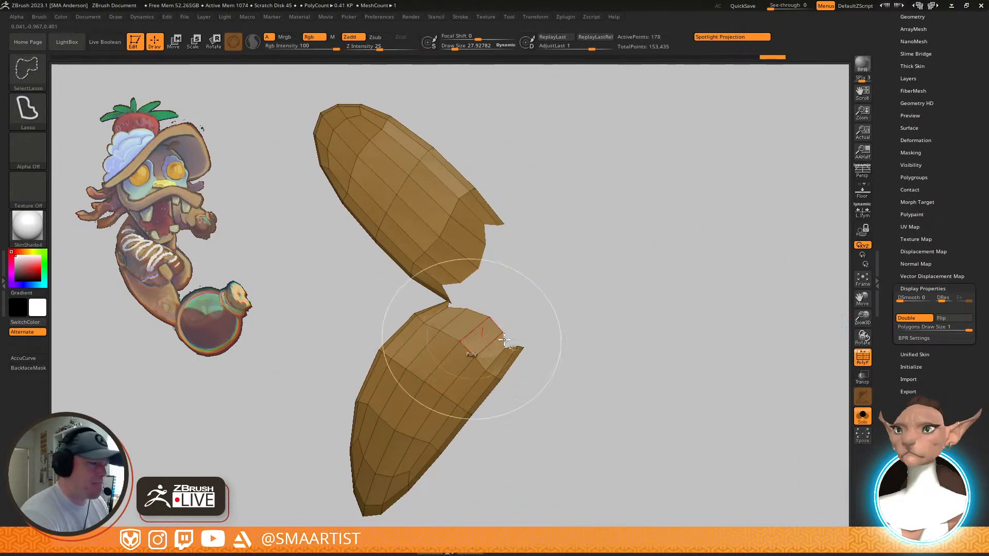
{"action": "left_click", "coordinate": [914, 177]}
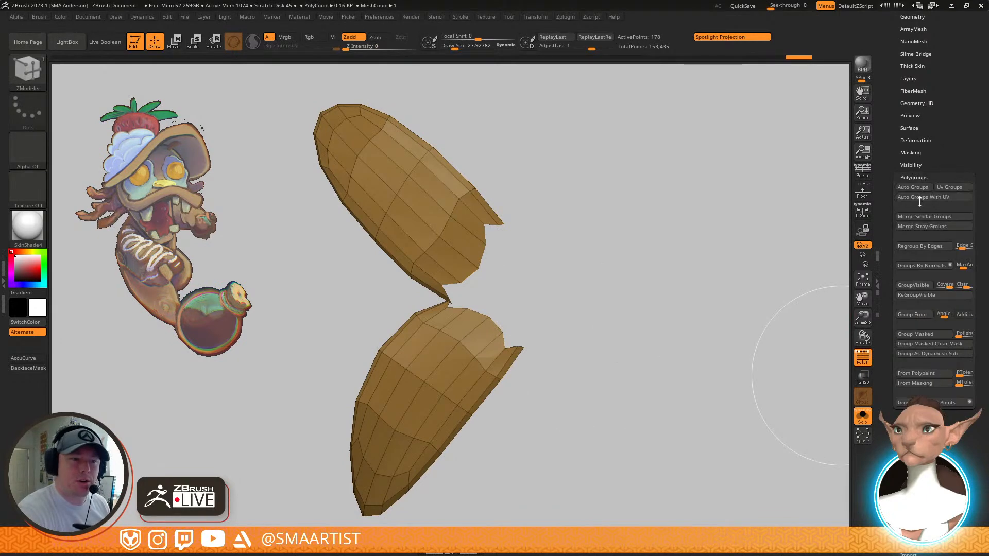
{"action": "left_click", "coordinate": [917, 188]}
{"action": "left_click", "coordinate": [690, 323], "text": "ctrl+shift"}
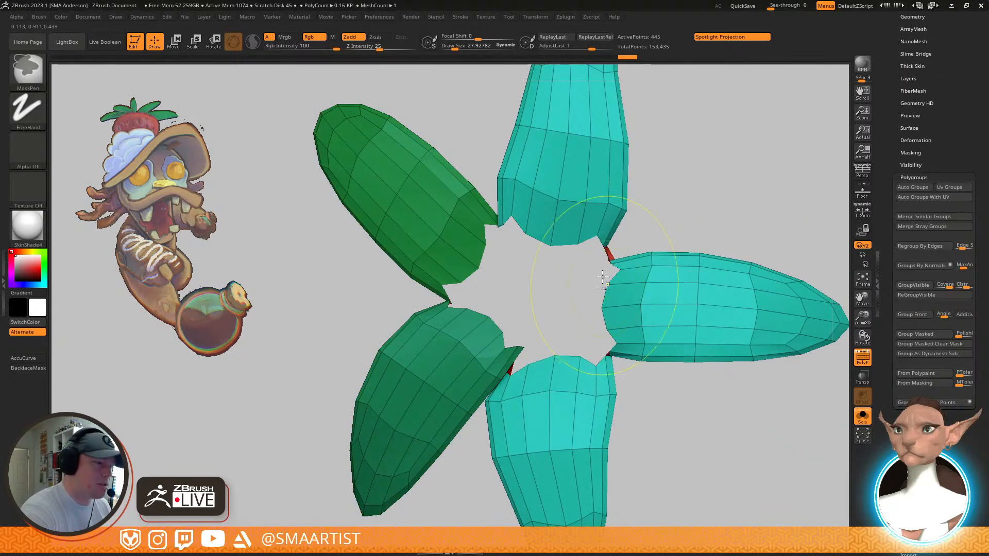
{"action": "left_click", "coordinate": [585, 205], "text": "ctrl+shift"}
{"action": "left_click", "coordinate": [915, 188]}
{"action": "left_click", "coordinate": [762, 221], "text": "ctrl+shift"}
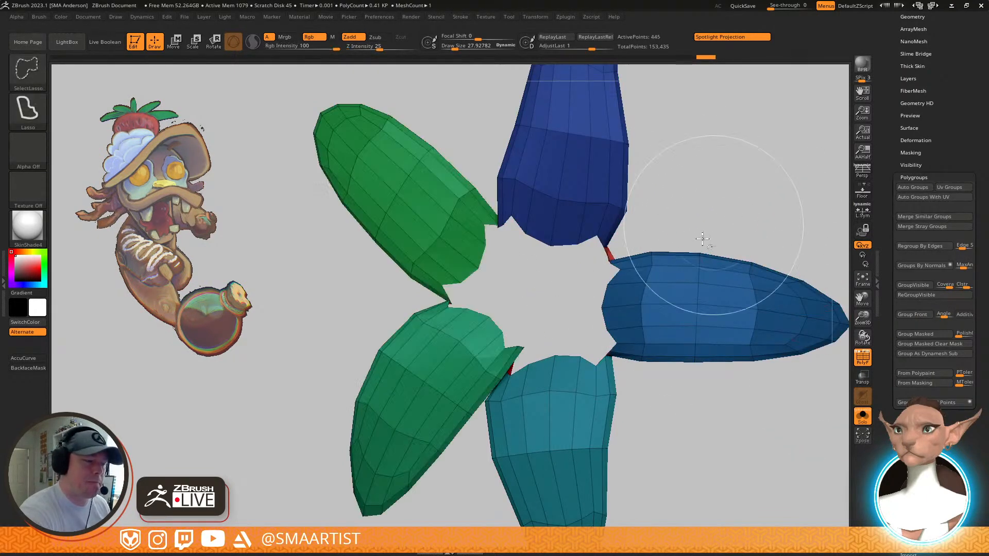
Mask everything except the light green leaf and pull its inner end away from its neighbours with the Move brush at size about 39
{"action": "right_click_drag", "start_coordinate": [669, 259], "coordinate": [673, 268]}
{"action": "mouse_move", "coordinate": [631, 304]}
{"action": "right_mouse_down", "text": "alt"}
{"action": "mouse_move", "coordinate": [674, 283]}
{"action": "mouse_move", "coordinate": [607, 321]}
{"action": "right_mouse_up", "text": "alt"}
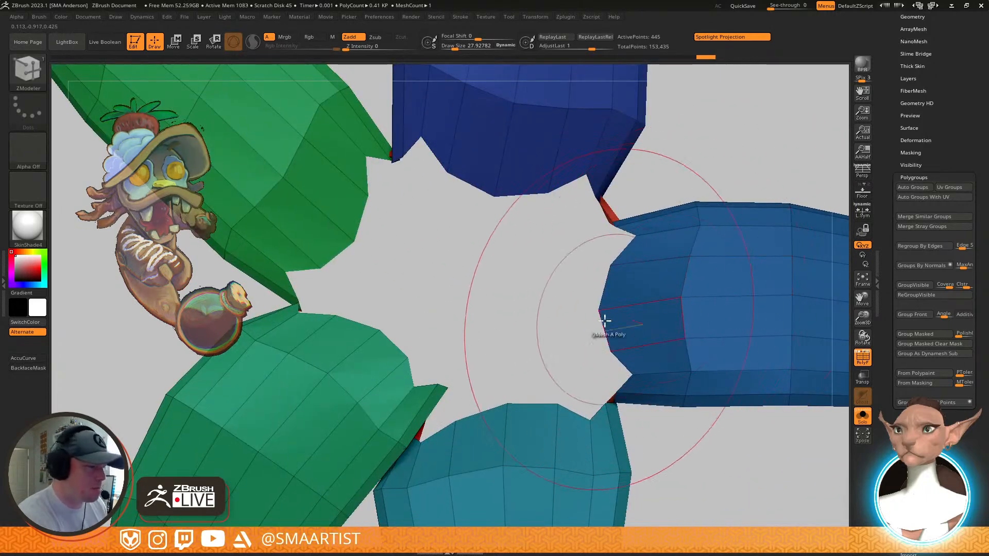
{"action": "key", "text": "w"}
{"action": "left_click", "coordinate": [387, 405], "text": "ctrl"}
{"action": "right_click_drag", "start_coordinate": [486, 385], "coordinate": [616, 276], "text": "alt"}
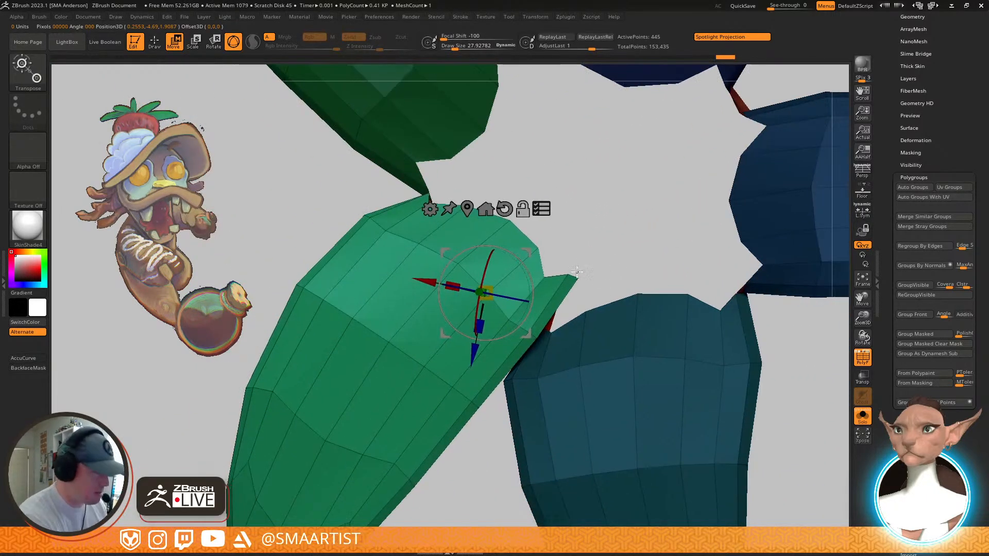
{"action": "key", "text": "b"}
{"action": "key", "text": "m"}
{"action": "key", "text": "v"}
{"action": "key", "text": "s"}
{"action": "left_click_drag", "start_coordinate": [569, 290], "coordinate": [572, 289]}
{"action": "left_click_drag", "start_coordinate": [479, 352], "coordinate": [469, 373]}
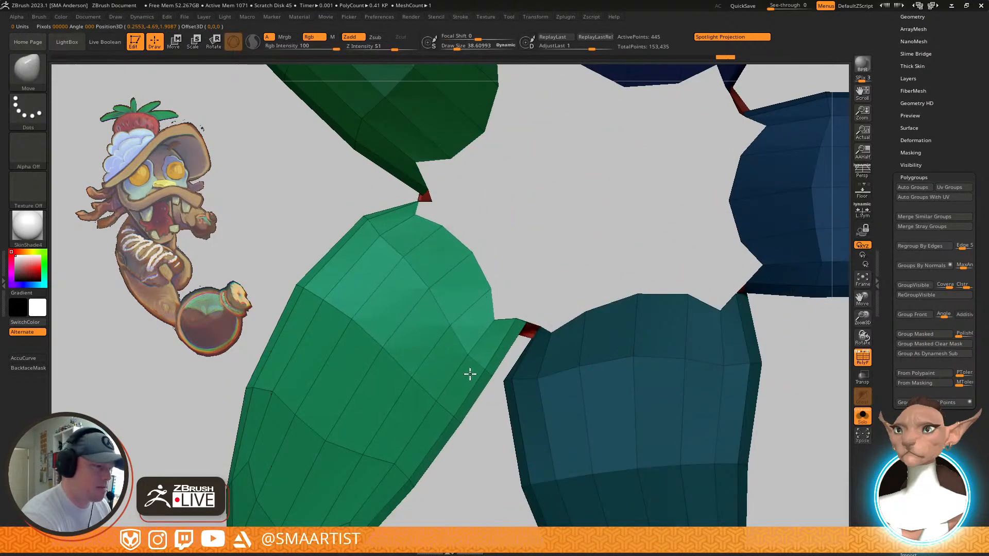
Pull the dark blue leaf's inner corner beside the dark green leaf with the Move brush
{"action": "mouse_move", "coordinate": [486, 329]}
{"action": "right_mouse_down", "text": "alt"}
{"action": "mouse_move", "coordinate": [564, 397]}
{"action": "mouse_move", "coordinate": [542, 338]}
{"action": "mouse_move", "coordinate": [507, 462]}
{"action": "right_mouse_up", "text": "alt"}
{"action": "key", "text": "w"}
{"action": "left_click", "coordinate": [702, 227]}
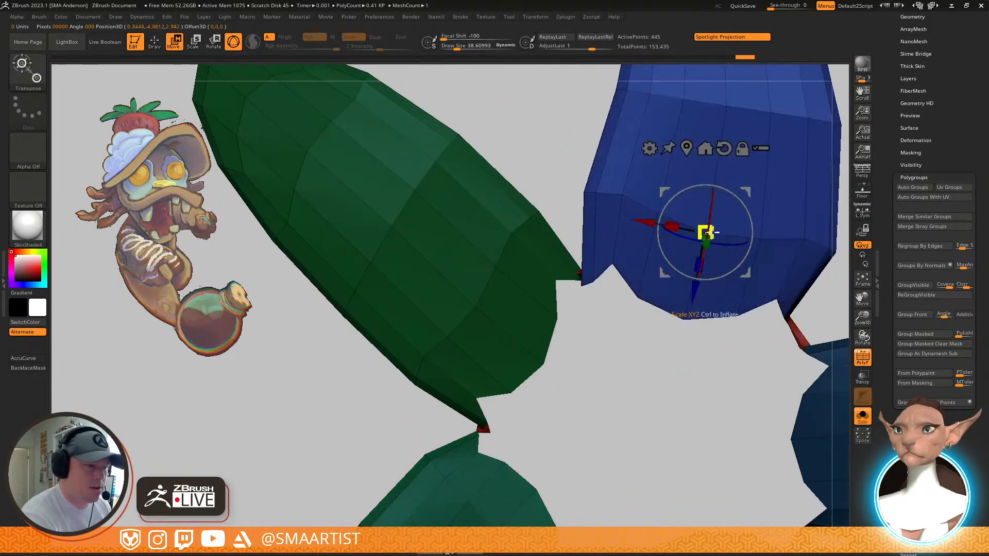
{"action": "key", "text": "q"}
{"action": "mouse_move", "coordinate": [597, 279]}
{"action": "right_mouse_down"}
{"action": "mouse_move", "coordinate": [609, 371]}
{"action": "mouse_move", "coordinate": [584, 277]}
{"action": "right_mouse_up"}
{"action": "left_click_drag", "start_coordinate": [585, 276], "coordinate": [582, 222]}
Set the Move brush size to about 2.4 and adjust the dark blue leaf's corner at the red bridge to the blue leaf
{"action": "mouse_move", "coordinate": [584, 209]}
{"action": "right_mouse_down"}
{"action": "mouse_move", "coordinate": [673, 208]}
{"action": "mouse_move", "coordinate": [688, 219]}
{"action": "right_mouse_up"}
{"action": "mouse_move", "coordinate": [710, 342]}
{"action": "right_mouse_down"}
{"action": "mouse_move", "coordinate": [481, 313]}
{"action": "mouse_move", "coordinate": [563, 215]}
{"action": "mouse_move", "coordinate": [554, 338]}
{"action": "mouse_move", "coordinate": [515, 344]}
{"action": "right_mouse_up"}
{"action": "key", "text": "s"}
{"action": "left_click_drag", "start_coordinate": [516, 345], "coordinate": [565, 375]}
{"action": "right_click_drag", "start_coordinate": [583, 368], "coordinate": [631, 215]}
{"action": "left_click_drag", "start_coordinate": [460, 208], "coordinate": [477, 201]}
{"action": "key", "text": "s"}
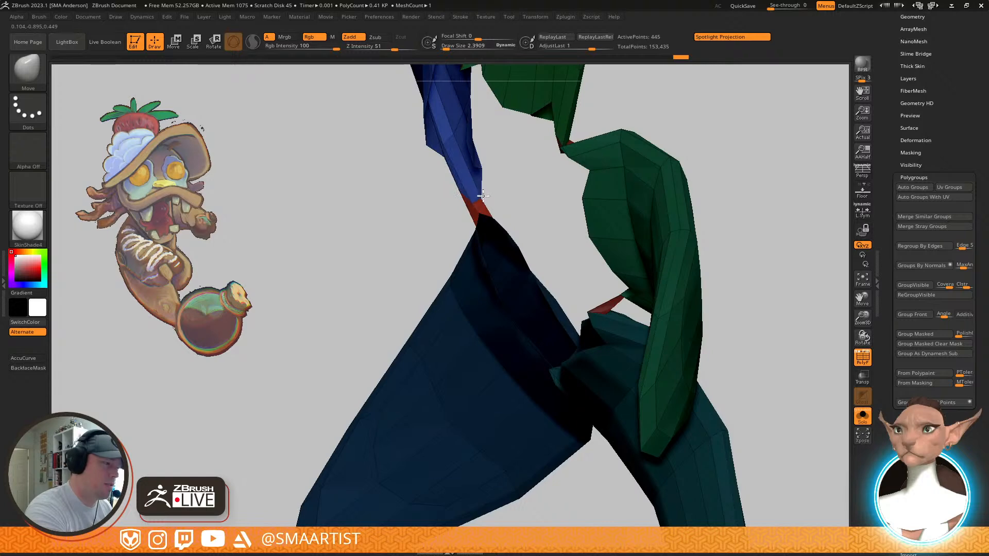
Set the draw size to about 9, try smoothing the red bridge between the teal and blue leaves, and undo the last stroke
{"action": "mouse_move", "coordinate": [516, 221]}
{"action": "right_mouse_down"}
{"action": "mouse_move", "coordinate": [504, 260]}
{"action": "mouse_move", "coordinate": [483, 256]}
{"action": "mouse_move", "coordinate": [580, 274]}
{"action": "mouse_move", "coordinate": [554, 304]}
{"action": "mouse_move", "coordinate": [629, 320]}
{"action": "mouse_move", "coordinate": [638, 360]}
{"action": "mouse_move", "coordinate": [675, 291]}
{"action": "mouse_move", "coordinate": [653, 313]}
{"action": "mouse_move", "coordinate": [675, 296]}
{"action": "mouse_move", "coordinate": [682, 353]}
{"action": "right_mouse_up"}
{"action": "key", "text": "shift"}
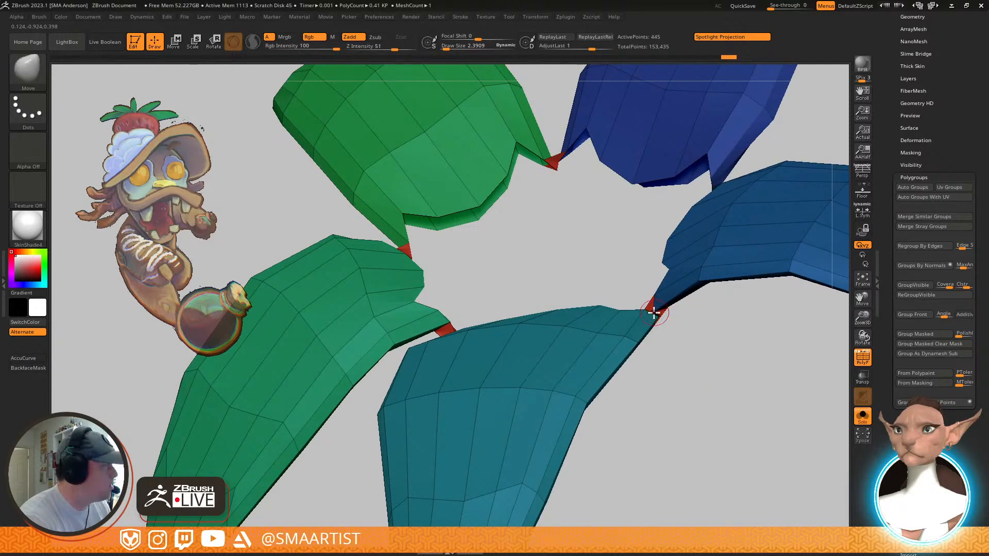
{"action": "key", "text": "s"}
{"action": "left_click_drag", "start_coordinate": [657, 315], "coordinate": [656, 317]}
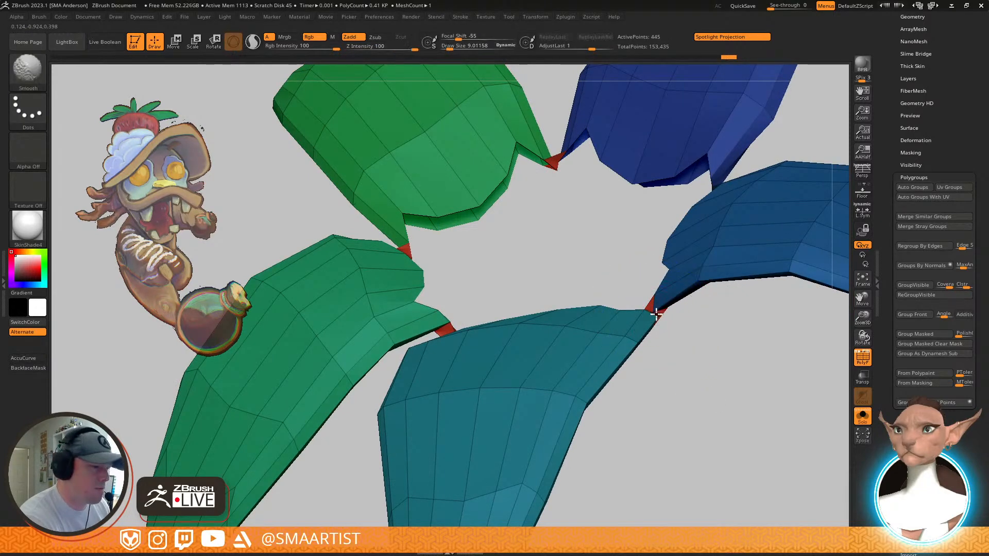
{"action": "mouse_move", "coordinate": [664, 309]}
{"action": "right_mouse_down"}
{"action": "mouse_move", "coordinate": [670, 350]}
{"action": "mouse_move", "coordinate": [665, 301]}
{"action": "mouse_move", "coordinate": [692, 335]}
{"action": "mouse_move", "coordinate": [664, 334]}
{"action": "right_mouse_up"}
{"action": "key", "text": "shift"}
{"action": "key", "text": "ctrl+z"}
Adjust and smooth the leaves' inner corners around the red bridges with the Move and Smooth brushes
{"action": "right_click_drag", "start_coordinate": [490, 331], "coordinate": [499, 336]}
{"action": "left_click_drag", "start_coordinate": [498, 336], "coordinate": [499, 342]}
{"action": "mouse_move", "coordinate": [500, 346]}
{"action": "right_mouse_down", "text": "alt"}
{"action": "mouse_move", "coordinate": [601, 436]}
{"action": "mouse_move", "coordinate": [495, 330]}
{"action": "right_mouse_up", "text": "alt"}
{"action": "left_click_drag", "start_coordinate": [488, 332], "coordinate": [475, 309], "text": "shift"}
{"action": "right_click_drag", "start_coordinate": [522, 300], "coordinate": [518, 393], "text": "alt"}
{"action": "left_click_drag", "start_coordinate": [538, 248], "coordinate": [554, 254], "text": "shift"}
{"action": "right_click_drag", "start_coordinate": [769, 285], "coordinate": [726, 288]}
{"action": "left_click_drag", "start_coordinate": [734, 286], "coordinate": [754, 257], "text": "shift"}
{"action": "mouse_move", "coordinate": [772, 284]}
{"action": "right_mouse_down", "text": "ctrl"}
{"action": "mouse_move", "coordinate": [785, 278]}
{"action": "mouse_move", "coordinate": [706, 280]}
{"action": "mouse_move", "coordinate": [653, 317]}
{"action": "mouse_move", "coordinate": [651, 306]}
{"action": "right_mouse_up", "text": "ctrl"}
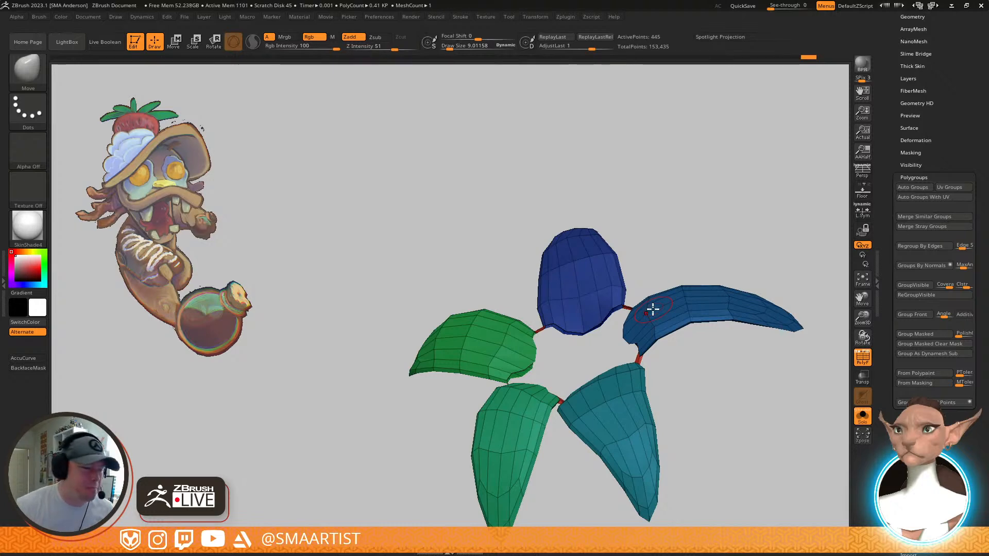
With the ZModeler brush, bridge the blue leaf's inner edges across the centre to the green leaf and the light green leaf
{"action": "mouse_move", "coordinate": [667, 307]}
{"action": "right_mouse_down"}
{"action": "mouse_move", "coordinate": [679, 360]}
{"action": "mouse_move", "coordinate": [630, 406]}
{"action": "right_mouse_up"}
{"action": "key", "text": "b"}
{"action": "key", "text": "z"}
{"action": "key", "text": "m"}
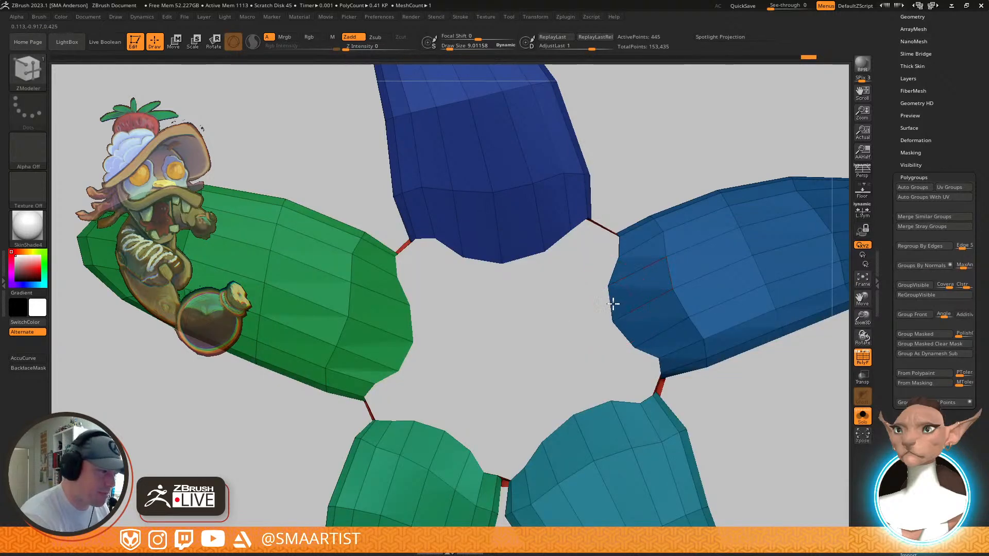
{"action": "left_click", "coordinate": [409, 322]}
{"action": "right_click_drag", "start_coordinate": [681, 275], "coordinate": [683, 262], "text": "alt"}
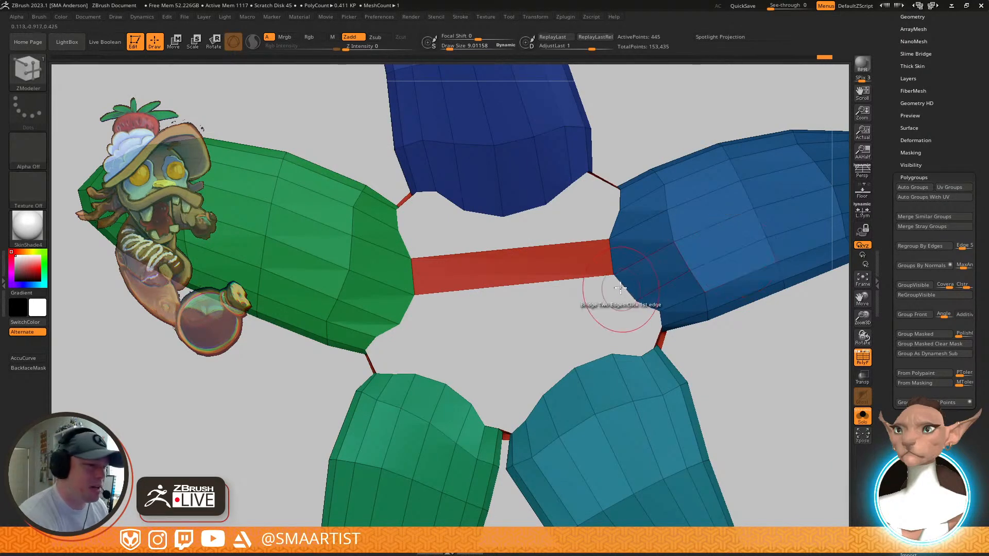
{"action": "left_click", "coordinate": [466, 389]}
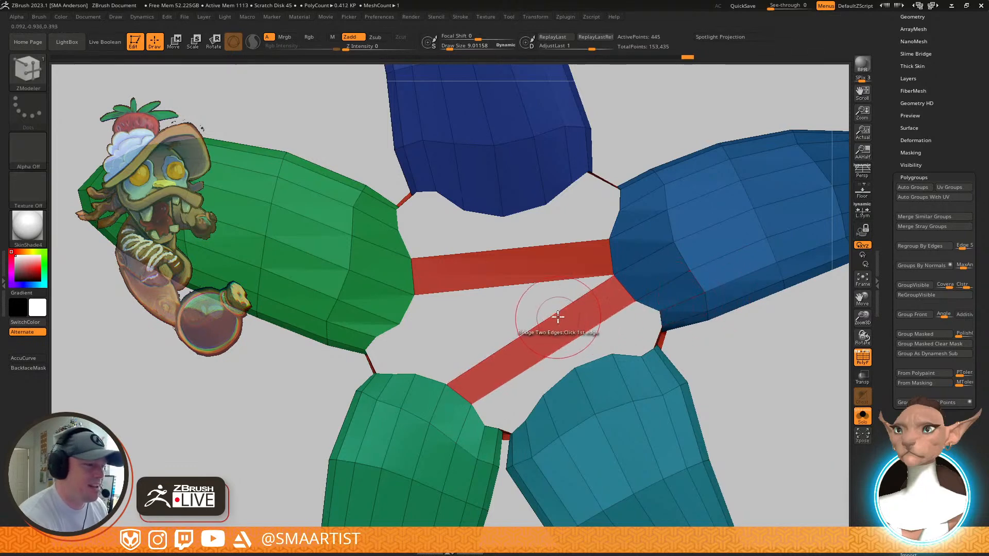
Insert single edge loops across both central bridges, one in the lower bridge and two in the upper one
{"action": "key", "text": "space"}
{"action": "left_click", "coordinate": [541, 262]}
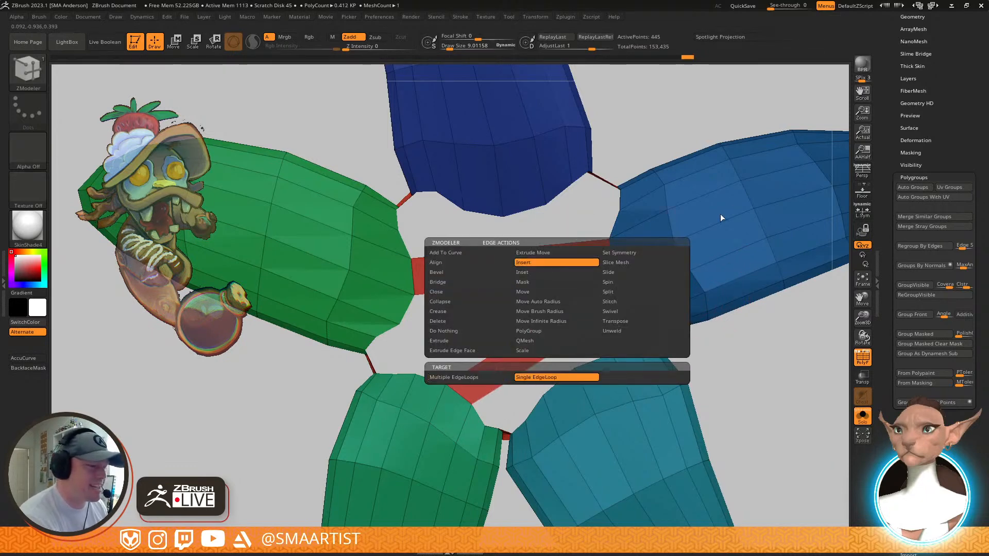
{"action": "left_click", "coordinate": [559, 311]}
{"action": "left_click", "coordinate": [550, 278]}
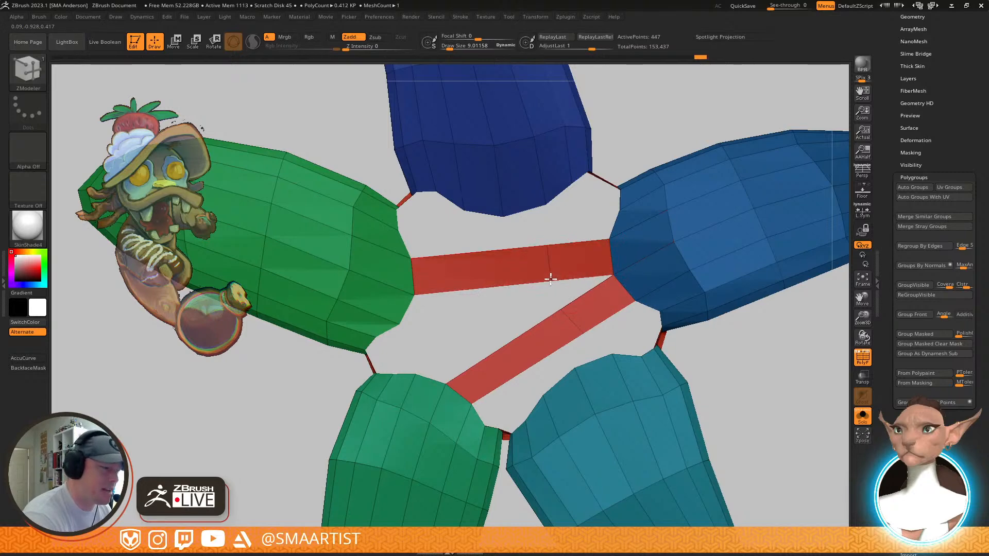
{"action": "left_click", "coordinate": [516, 274]}
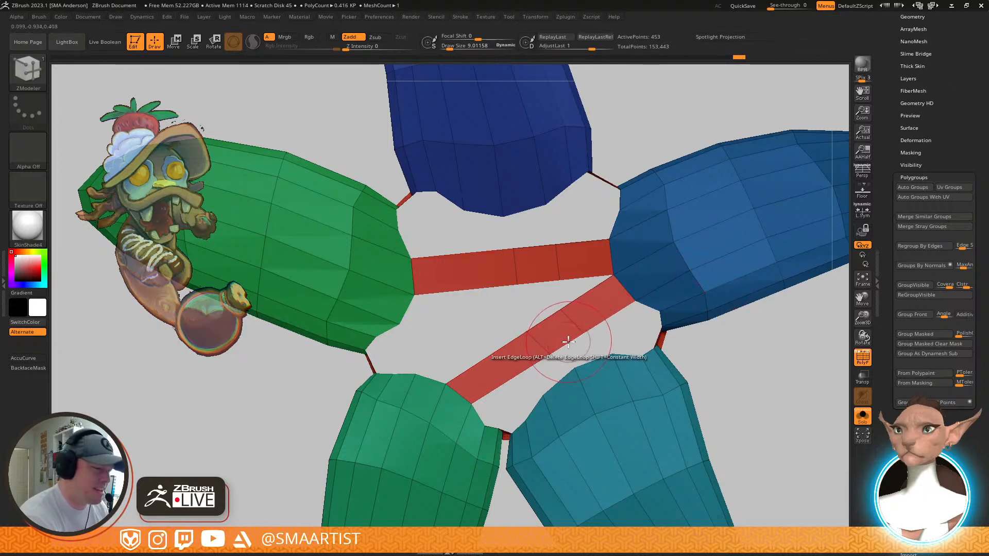
Stitch the facing points of the two central bridges together to close the gap between them
{"action": "key", "text": "space"}
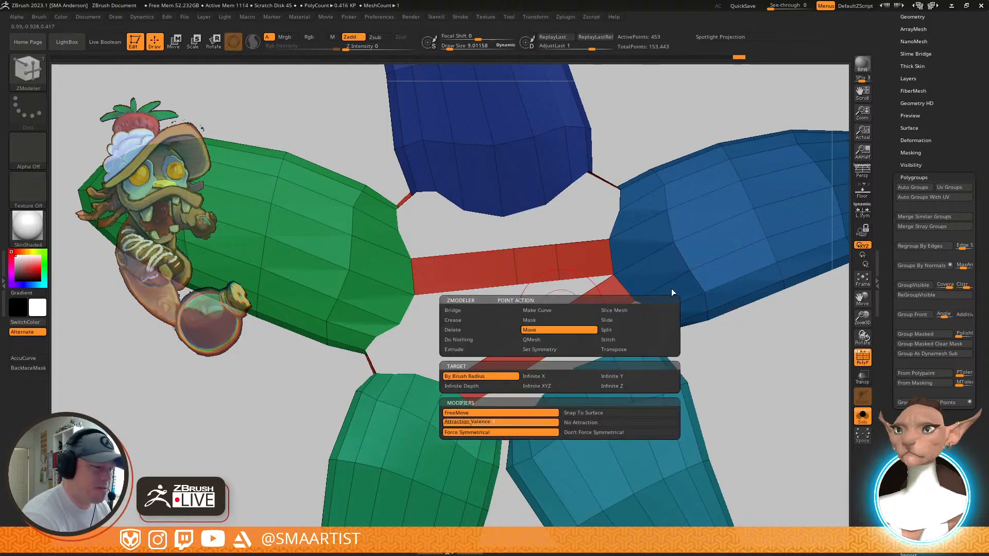
{"action": "left_click", "coordinate": [616, 339]}
{"action": "left_click", "coordinate": [556, 402]}
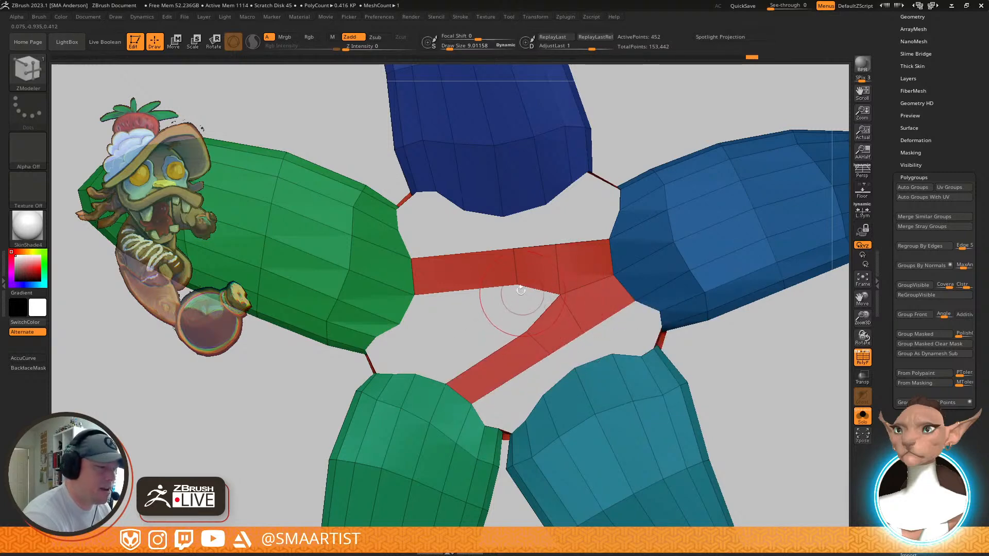
{"action": "left_click", "coordinate": [525, 331]}
Bridge the central patch's outer edges to the inner edges of the dark blue and teal leaves
{"action": "key", "text": "space"}
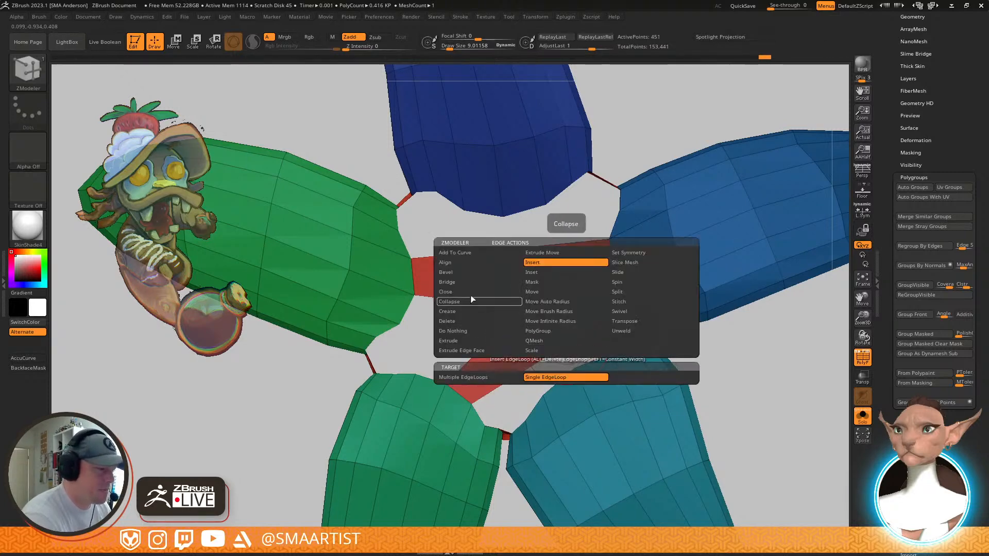
{"action": "left_click", "coordinate": [474, 281]}
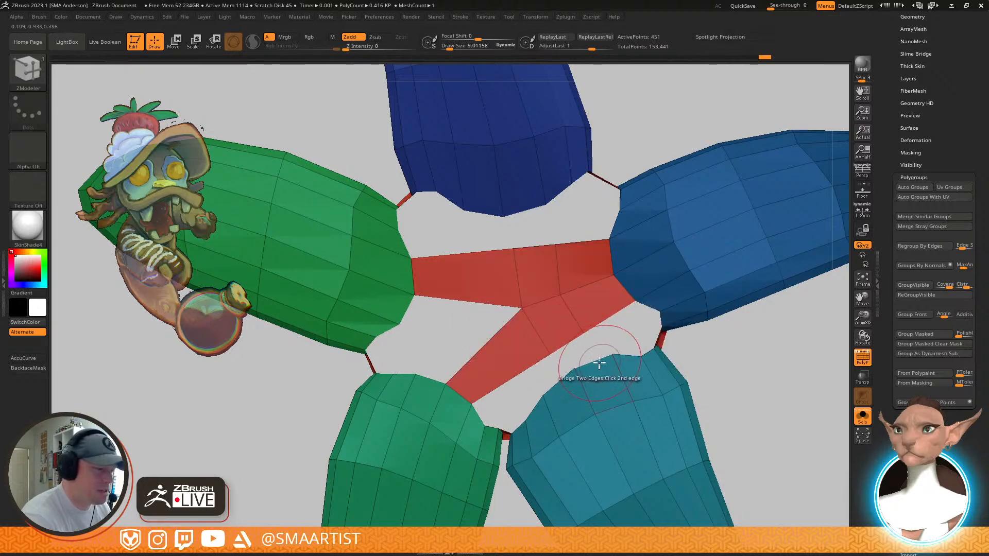
{"action": "left_click", "coordinate": [534, 248]}
{"action": "left_click", "coordinate": [525, 210]}
{"action": "mouse_move", "coordinate": [613, 322]}
{"action": "left_mouse_down"}
{"action": "mouse_move", "coordinate": [619, 292]}
{"action": "mouse_move", "coordinate": [619, 319]}
{"action": "left_mouse_up"}
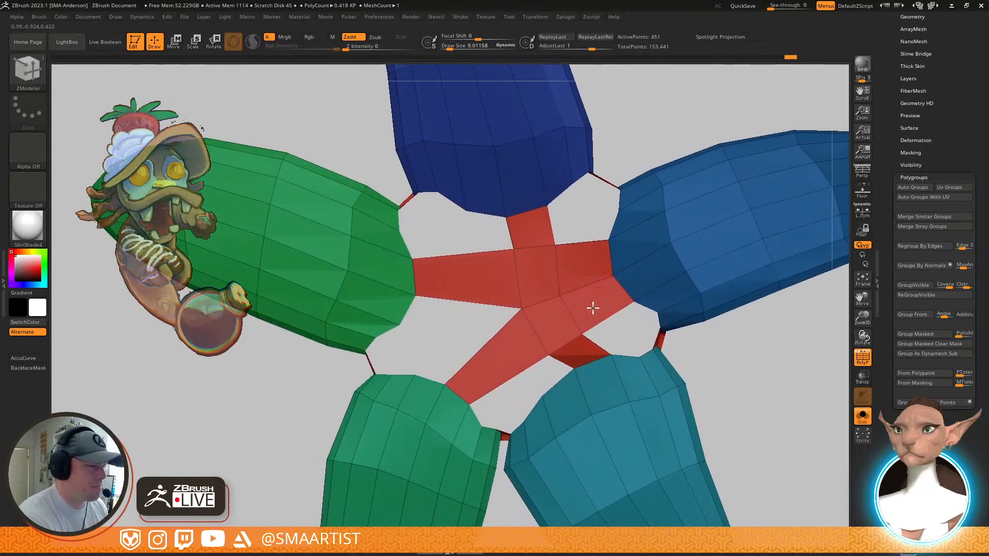
Insert another single edge loop across the central bridge arm leading to the green leaf
{"action": "right_click_drag", "start_coordinate": [585, 305], "coordinate": [643, 342], "text": "alt"}
{"action": "key", "text": "space"}
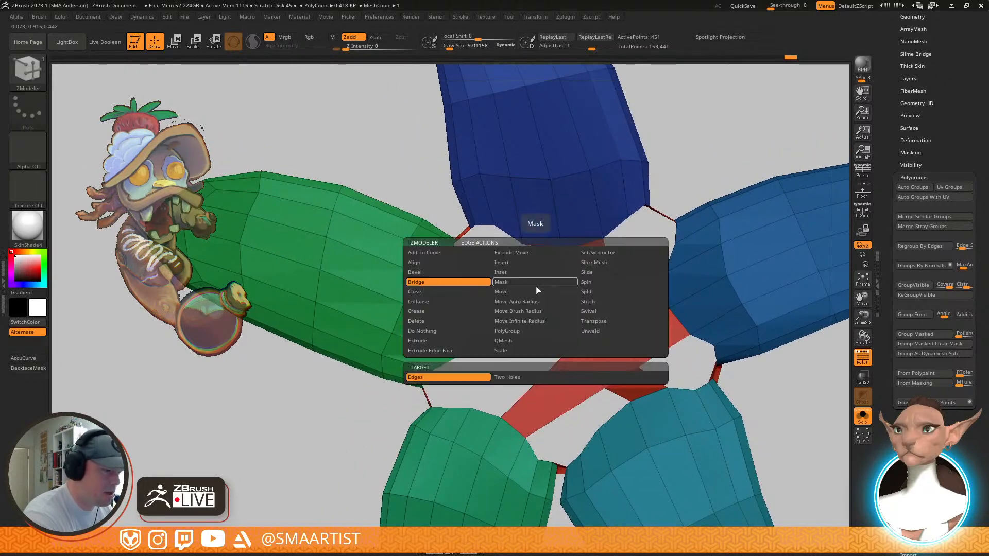
{"action": "left_click", "coordinate": [509, 263]}
{"action": "left_click", "coordinate": [531, 286]}
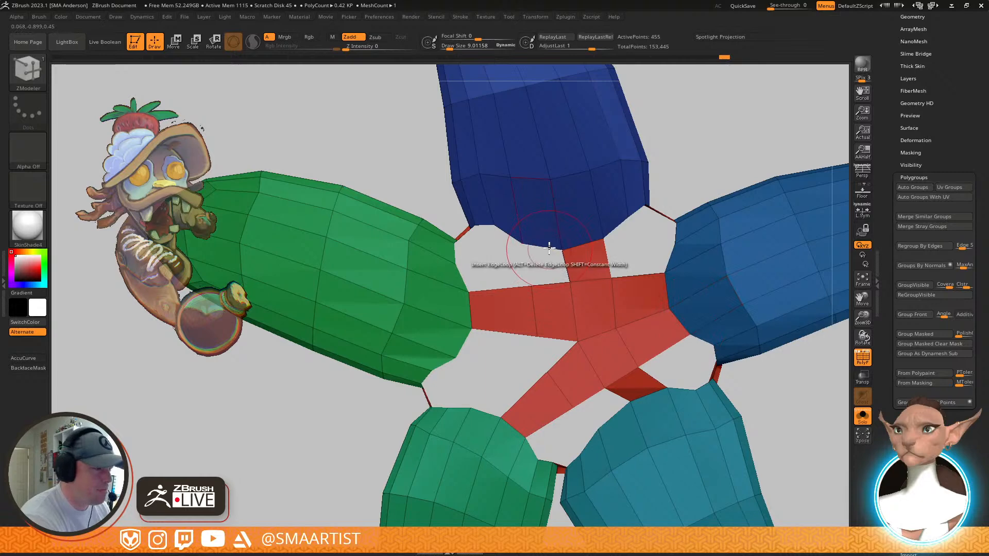
{"action": "key", "text": "space"}
{"action": "left_click", "coordinate": [462, 283]}
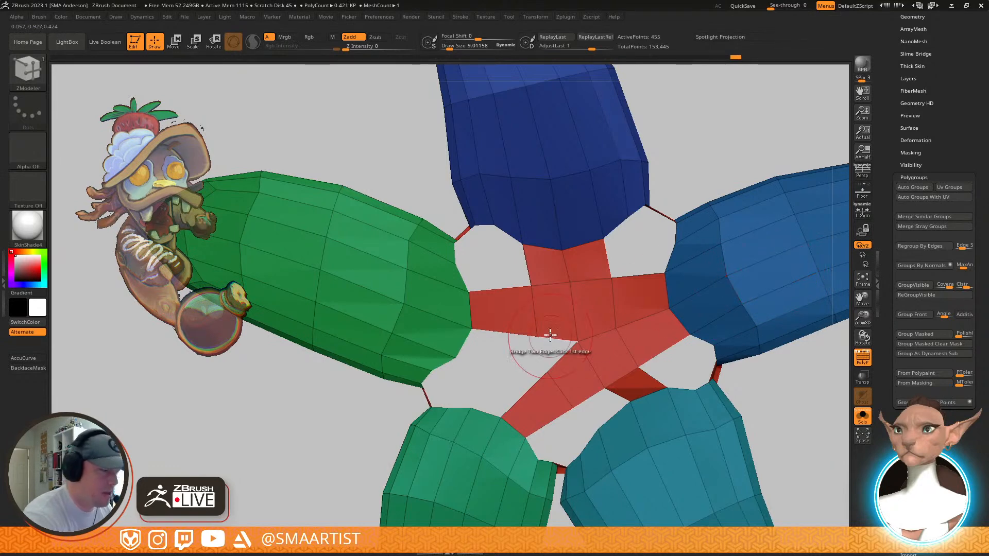
{"action": "key", "text": "space"}
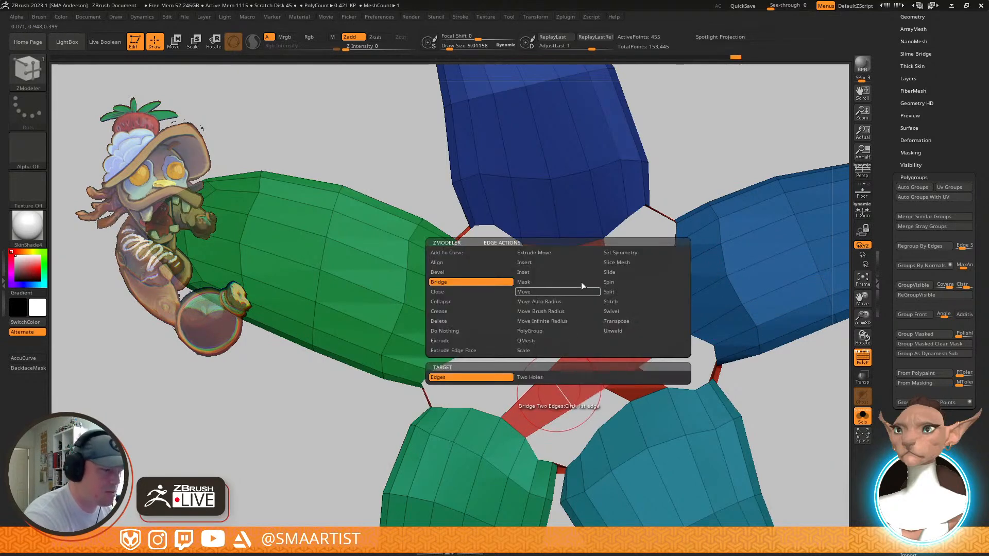
{"action": "left_click", "coordinate": [559, 264]}
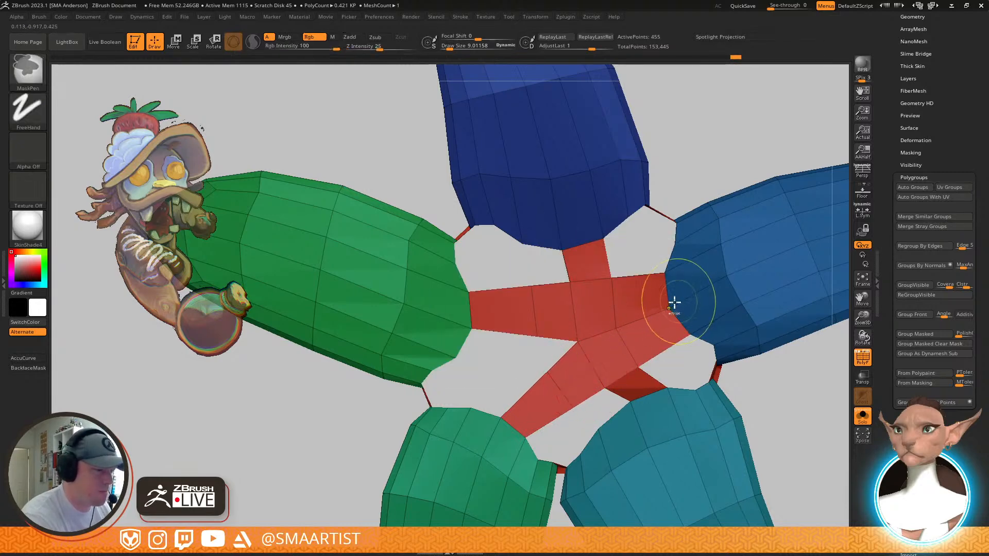
Bridge the green arm's edges to the adjacent inner edges of the dark blue and light green leaves
{"action": "key", "text": "space"}
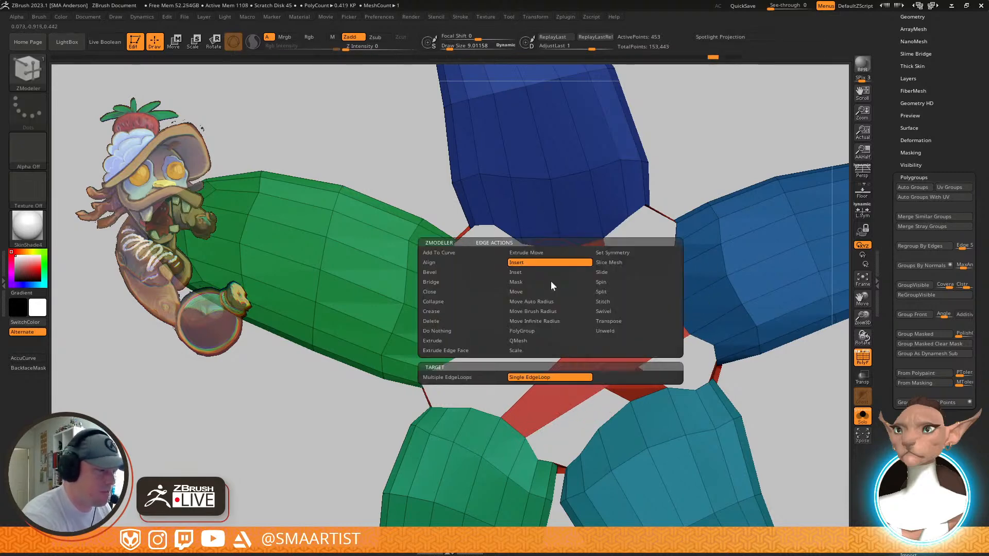
{"action": "left_click", "coordinate": [460, 282]}
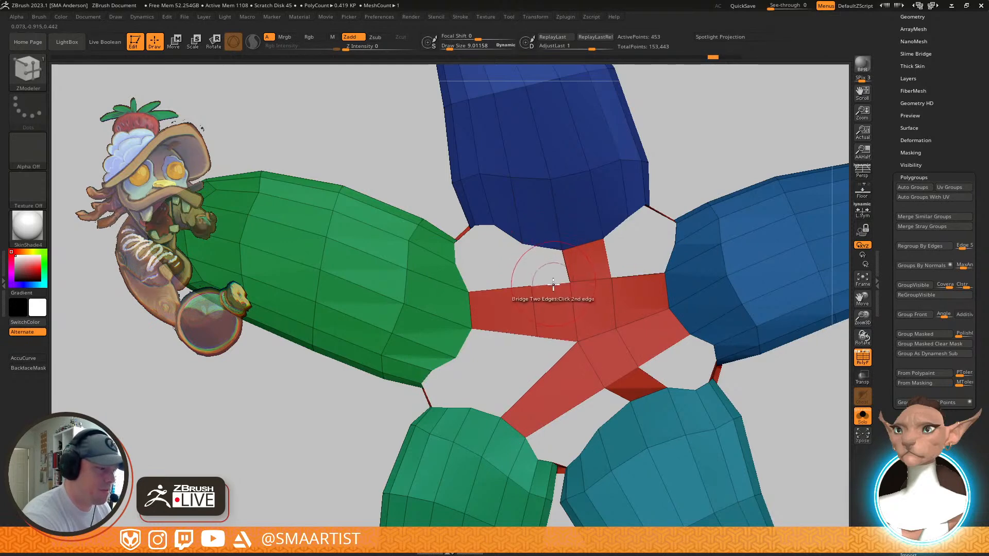
{"action": "left_click", "coordinate": [553, 283]}
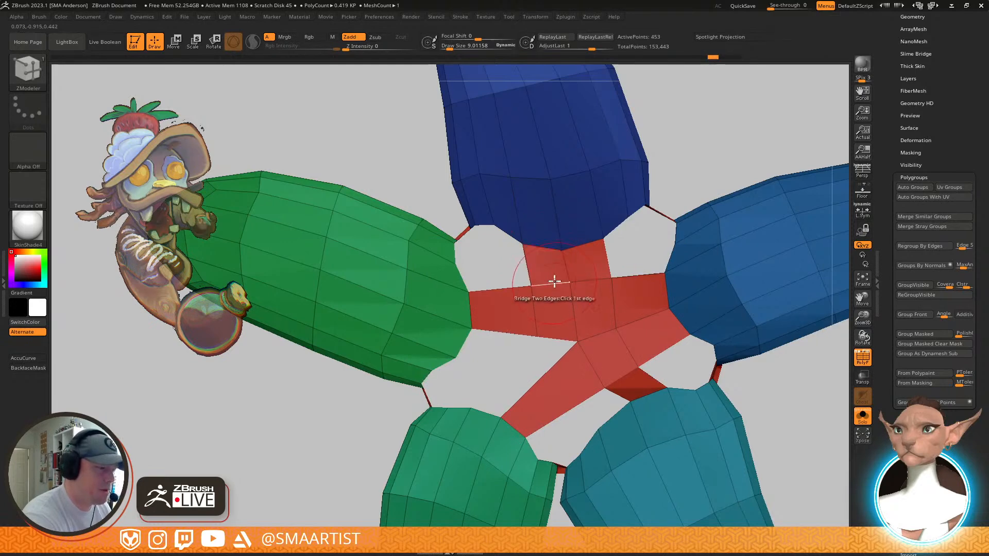
{"action": "left_click", "coordinate": [489, 412]}
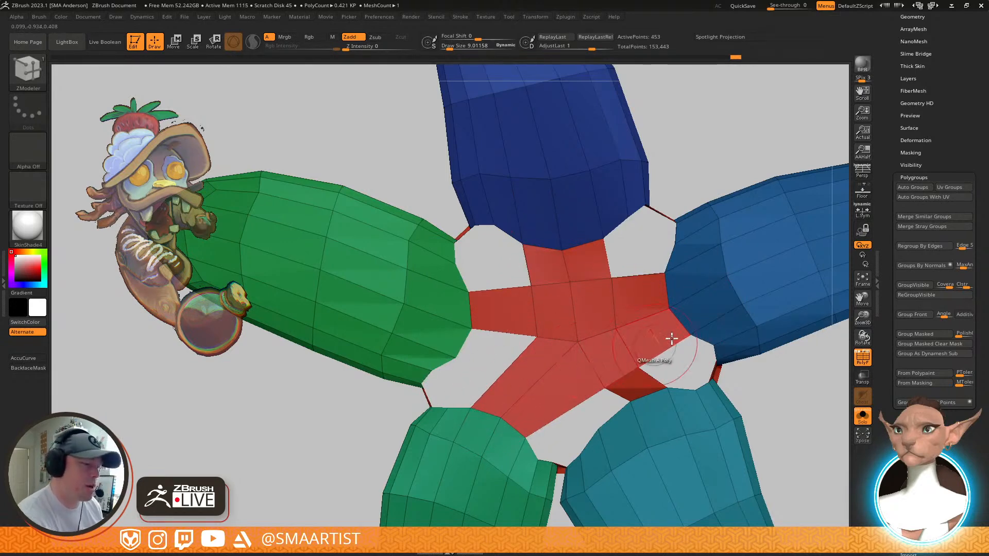
Insert a single edge loop across the widened arm leading to the light green leaf
{"action": "key", "text": "space"}
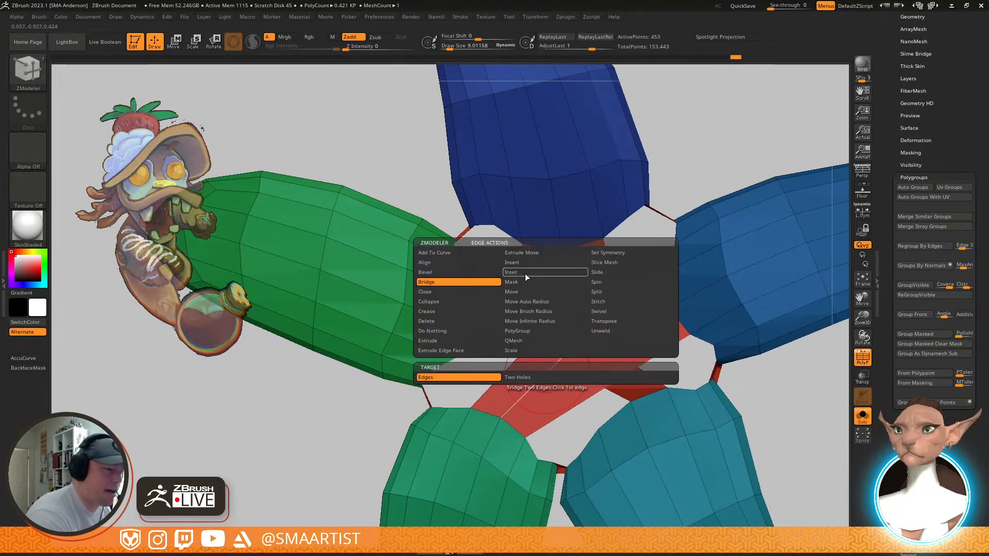
{"action": "left_click", "coordinate": [526, 265]}
{"action": "left_click", "coordinate": [542, 375]}
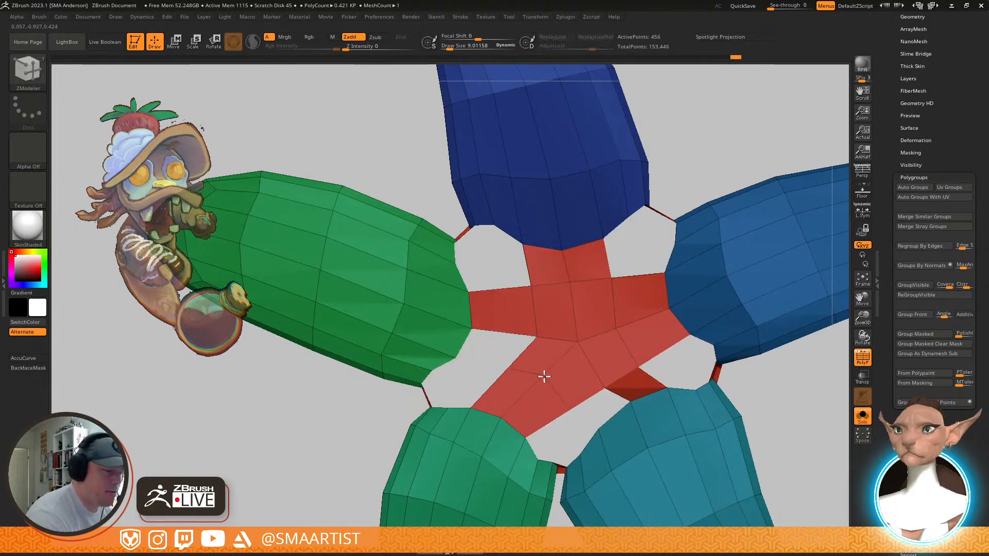
Bridge the light green arm's side edges to the green and teal leaves, and smooth the central patch
{"action": "key", "text": "space"}
{"action": "left_click", "coordinate": [417, 283]}
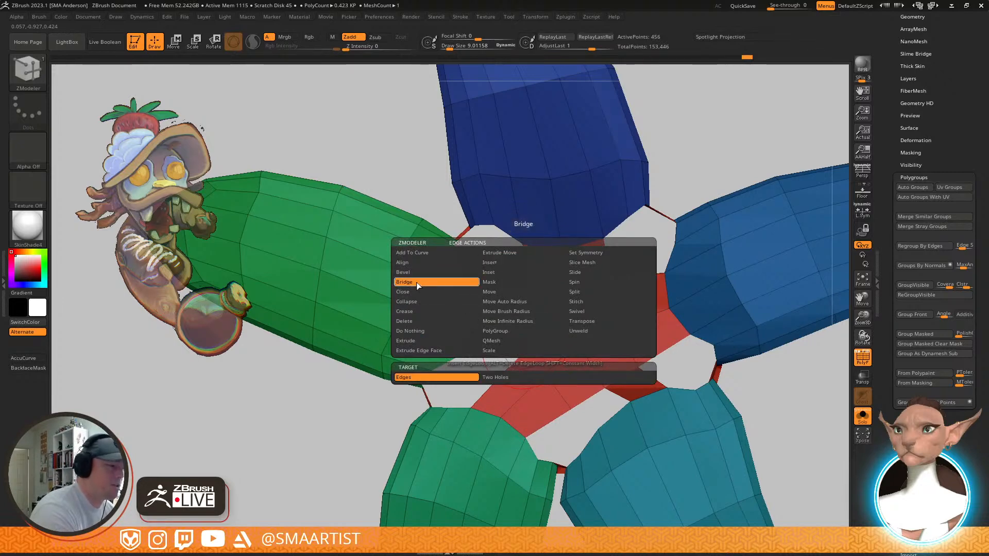
{"action": "left_click", "coordinate": [465, 340]}
{"action": "left_click", "coordinate": [507, 361]}
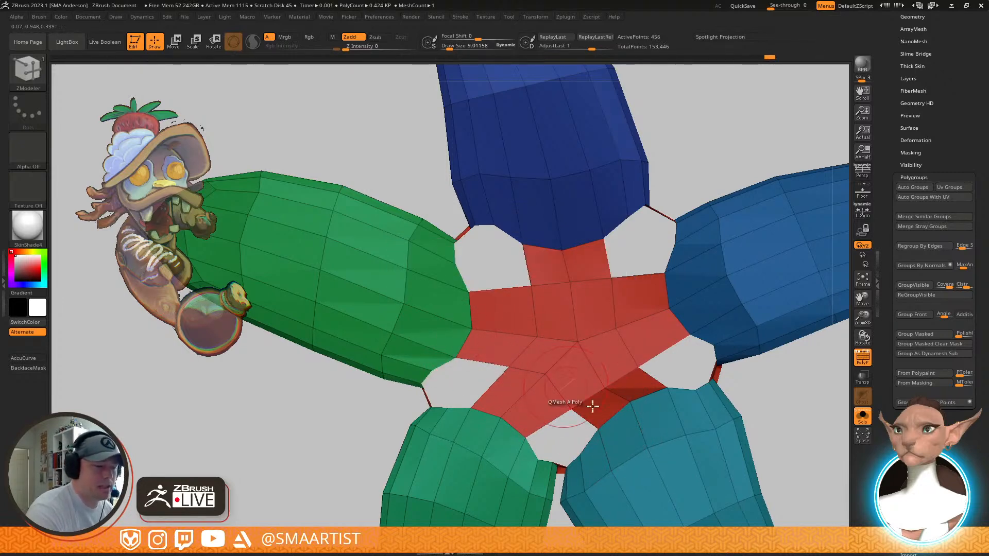
{"action": "right_click_drag", "start_coordinate": [705, 400], "coordinate": [645, 352], "text": "alt"}
{"action": "mouse_move", "coordinate": [544, 335]}
{"action": "left_mouse_down", "text": "shift"}
{"action": "mouse_move", "coordinate": [523, 346]}
{"action": "mouse_move", "coordinate": [558, 305]}
{"action": "mouse_move", "coordinate": [514, 269]}
{"action": "left_mouse_up", "text": "shift"}
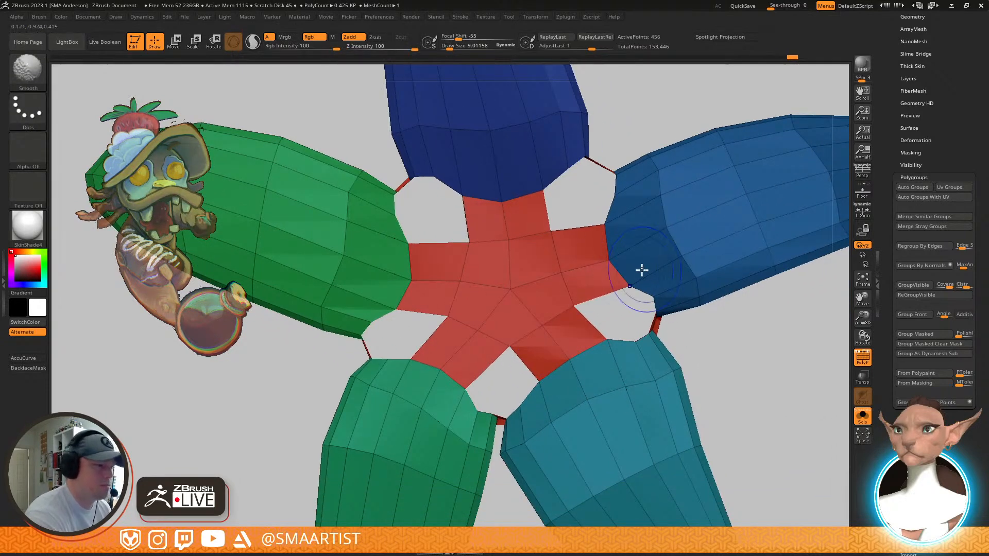
Bridge facing inner edges of the dark blue leaf to the blue and green leaves, and of the green leaf to the light green leaf
{"action": "mouse_move", "coordinate": [706, 298]}
{"action": "right_mouse_down", "text": "ctrl"}
{"action": "mouse_move", "coordinate": [654, 237]}
{"action": "mouse_move", "coordinate": [647, 269]}
{"action": "mouse_move", "coordinate": [654, 250]}
{"action": "mouse_move", "coordinate": [582, 247]}
{"action": "mouse_move", "coordinate": [580, 298]}
{"action": "mouse_move", "coordinate": [597, 328]}
{"action": "mouse_move", "coordinate": [580, 298]}
{"action": "right_mouse_up", "text": "ctrl"}
{"action": "left_click", "coordinate": [578, 296]}
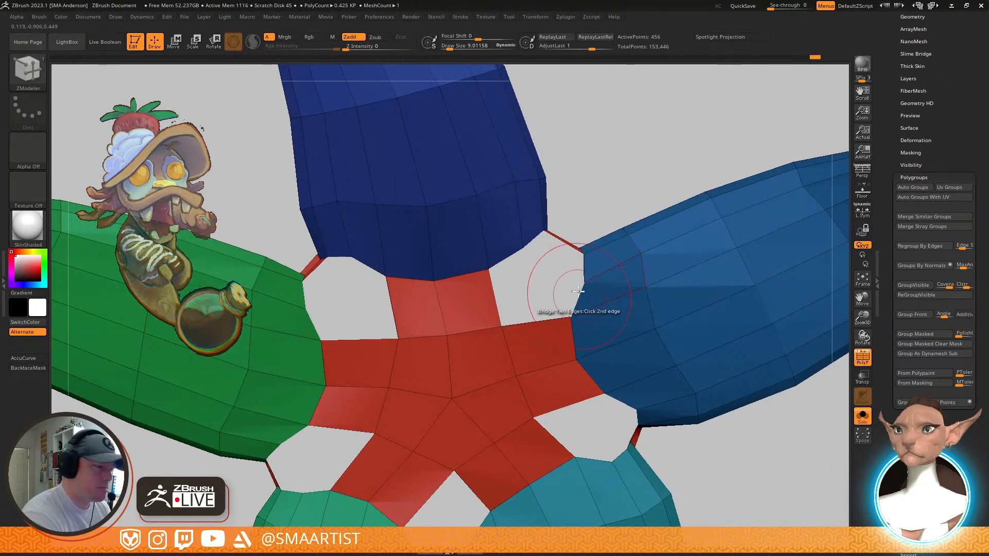
{"action": "left_click", "coordinate": [507, 256]}
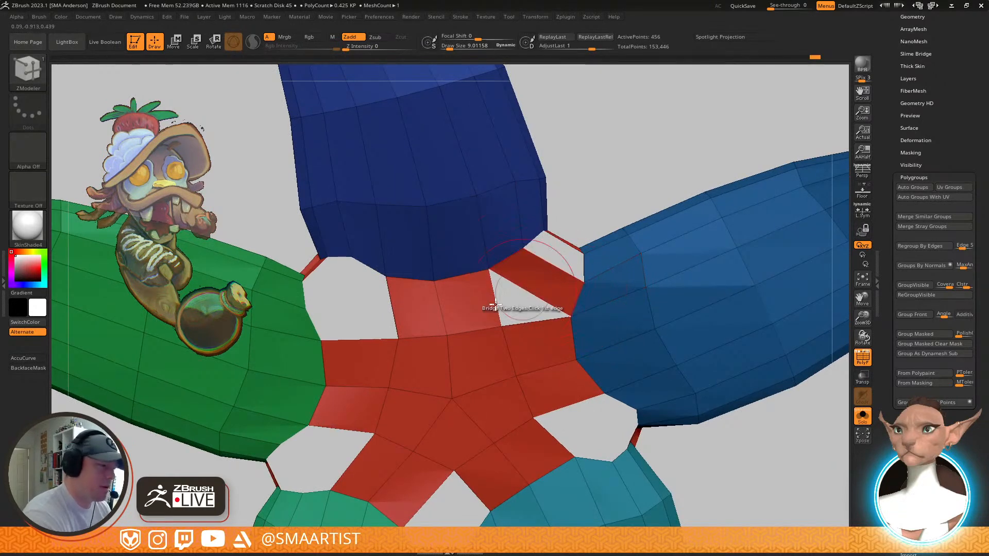
{"action": "left_click", "coordinate": [316, 326]}
{"action": "right_click_drag", "start_coordinate": [377, 405], "coordinate": [410, 316], "text": "alt"}
{"action": "left_click", "coordinate": [328, 349]}
{"action": "left_click", "coordinate": [352, 407]}
Bridge the facing inner edges of the light green and teal leaves
{"action": "right_click_drag", "start_coordinate": [574, 342], "coordinate": [542, 260], "text": "alt"}
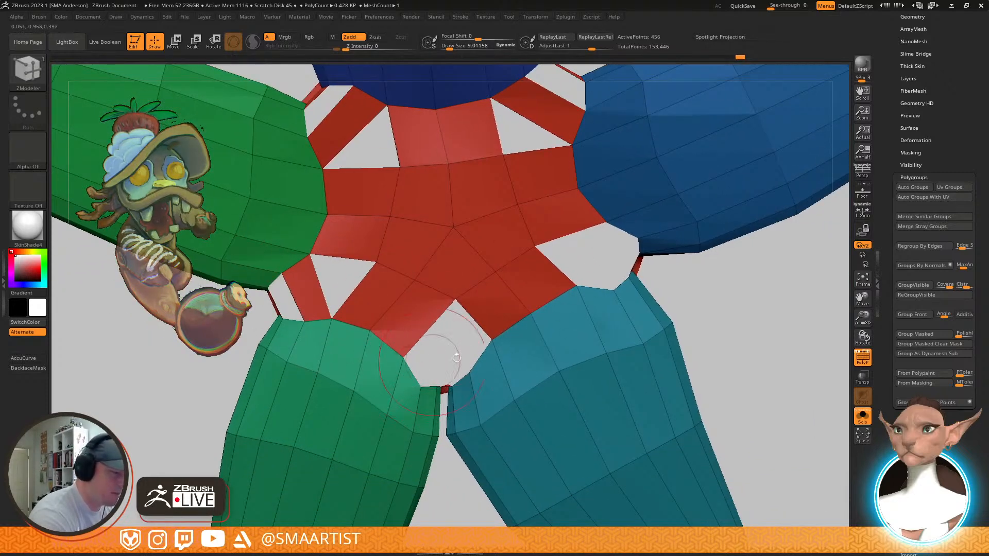
{"action": "left_click", "coordinate": [480, 356]}
{"action": "mouse_move", "coordinate": [466, 382]}
{"action": "right_mouse_down"}
{"action": "mouse_move", "coordinate": [472, 315]}
{"action": "mouse_move", "coordinate": [464, 394]}
{"action": "right_mouse_up"}
{"action": "left_click", "coordinate": [438, 404]}
{"action": "left_click", "coordinate": [377, 393]}
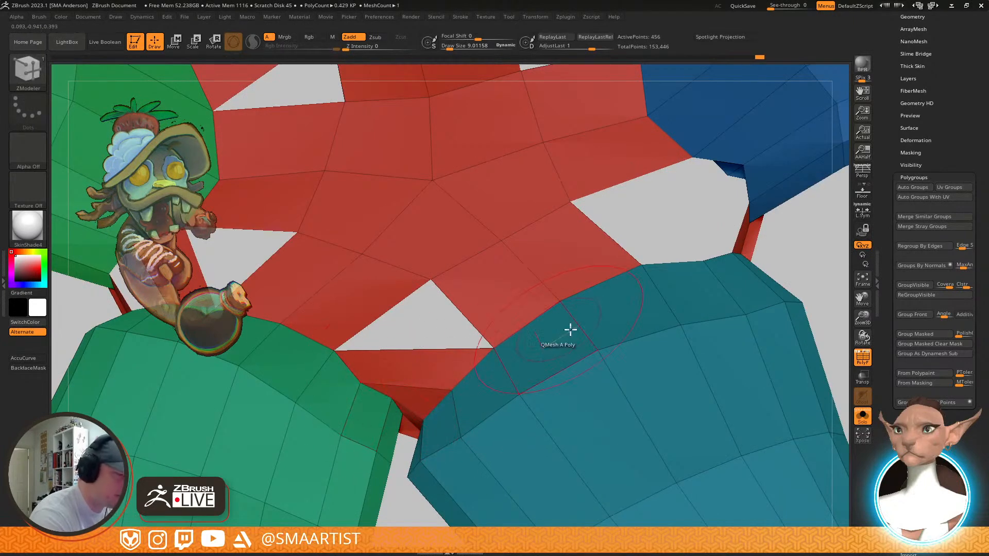
Bridge the facing inner edges of the teal and blue leaves beside the central patch
{"action": "right_click_drag", "start_coordinate": [666, 286], "coordinate": [624, 281]}
{"action": "left_click", "coordinate": [627, 261]}
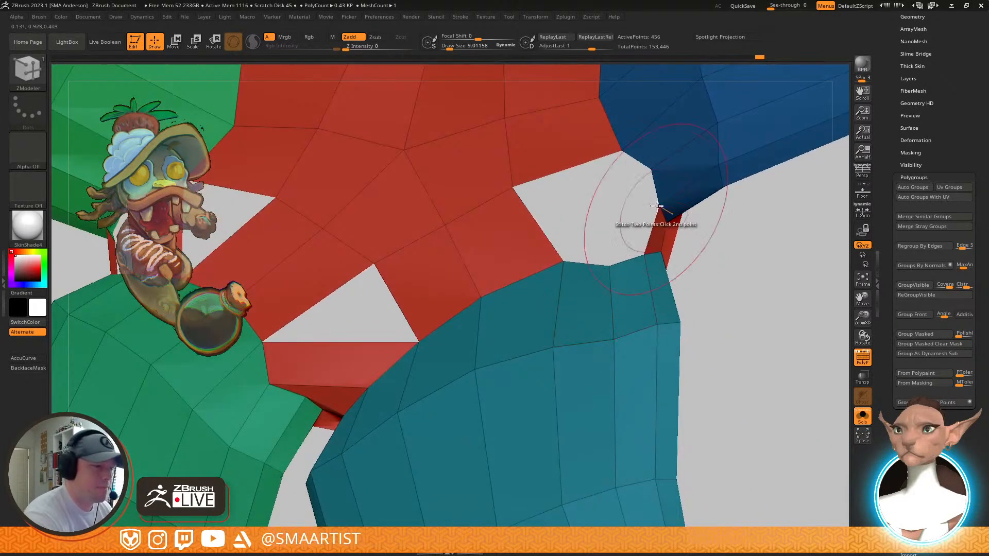
{"action": "left_click", "coordinate": [657, 190]}
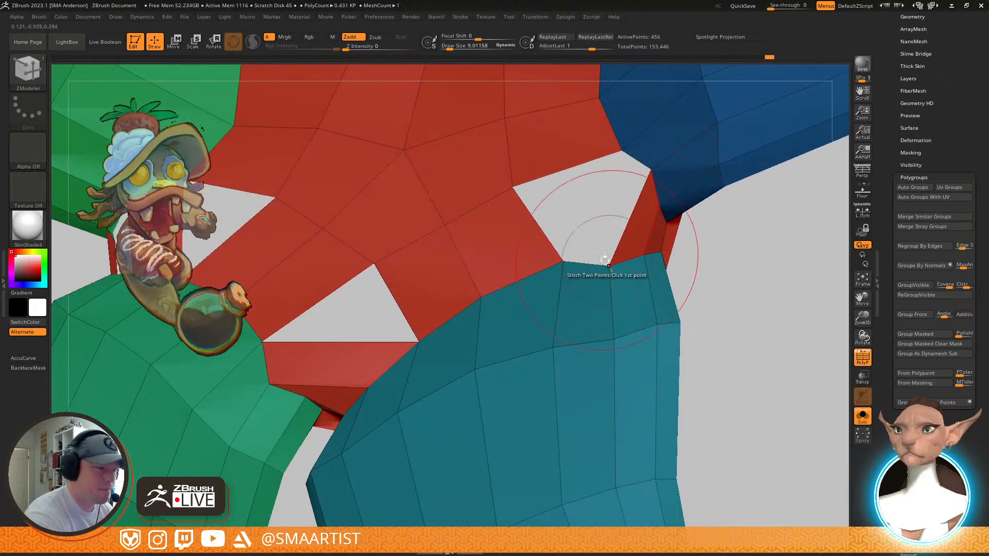
{"action": "left_click", "coordinate": [635, 155]}
{"action": "mouse_move", "coordinate": [640, 249]}
{"action": "right_mouse_down", "text": "ctrl"}
{"action": "mouse_move", "coordinate": [615, 203]}
{"action": "mouse_move", "coordinate": [607, 264]}
{"action": "mouse_move", "coordinate": [627, 296]}
{"action": "mouse_move", "coordinate": [618, 366]}
{"action": "right_mouse_up", "text": "ctrl"}
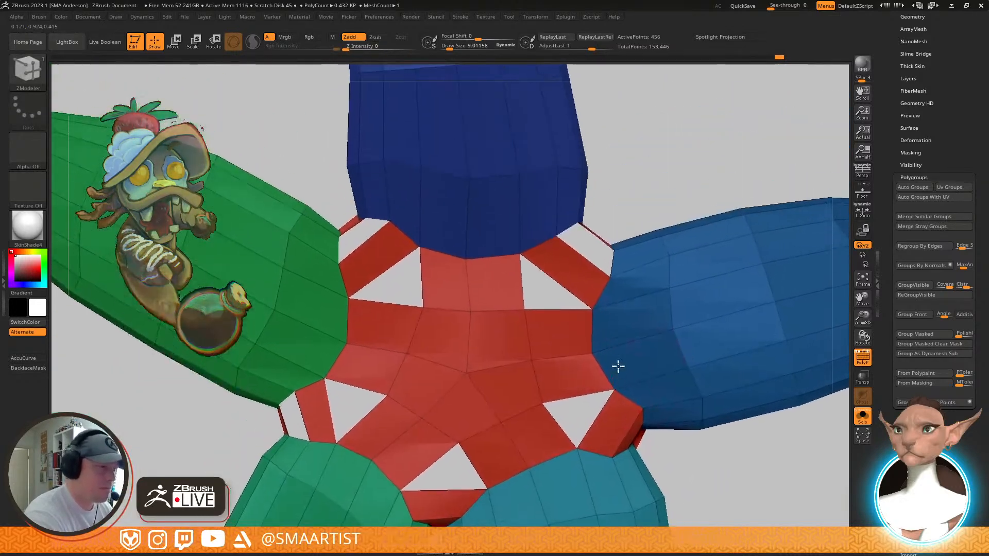
Bridge the outer corner edges between the dark blue leaf and its blue and green neighbours, and between the green and light green leaves
{"action": "left_click", "coordinate": [613, 261]}
{"action": "right_click_drag", "start_coordinate": [621, 264], "coordinate": [655, 230]}
{"action": "left_click", "coordinate": [376, 218]}
{"action": "left_click", "coordinate": [337, 251]}
{"action": "right_click_drag", "start_coordinate": [380, 245], "coordinate": [555, 213]}
{"action": "left_click", "coordinate": [412, 295]}
{"action": "left_click", "coordinate": [430, 338]}
{"action": "mouse_move", "coordinate": [533, 324]}
{"action": "right_mouse_down", "text": "ctrl"}
{"action": "mouse_move", "coordinate": [673, 283]}
{"action": "mouse_move", "coordinate": [638, 278]}
{"action": "mouse_move", "coordinate": [620, 309]}
{"action": "mouse_move", "coordinate": [685, 314]}
{"action": "mouse_move", "coordinate": [683, 281]}
{"action": "right_mouse_up", "text": "ctrl"}
{"action": "mouse_move", "coordinate": [682, 281]}
{"action": "right_mouse_down", "text": "alt"}
{"action": "mouse_move", "coordinate": [662, 315]}
{"action": "mouse_move", "coordinate": [628, 324]}
{"action": "mouse_move", "coordinate": [719, 256]}
{"action": "mouse_move", "coordinate": [745, 262]}
{"action": "mouse_move", "coordinate": [715, 455]}
{"action": "mouse_move", "coordinate": [672, 383]}
{"action": "mouse_move", "coordinate": [611, 320]}
{"action": "mouse_move", "coordinate": [673, 406]}
{"action": "mouse_move", "coordinate": [682, 364]}
{"action": "mouse_move", "coordinate": [677, 375]}
{"action": "mouse_move", "coordinate": [664, 369]}
{"action": "mouse_move", "coordinate": [662, 311]}
{"action": "right_mouse_up", "text": "alt"}
{"action": "key", "text": "shift+f"}
{"action": "key", "text": "shift+f"}
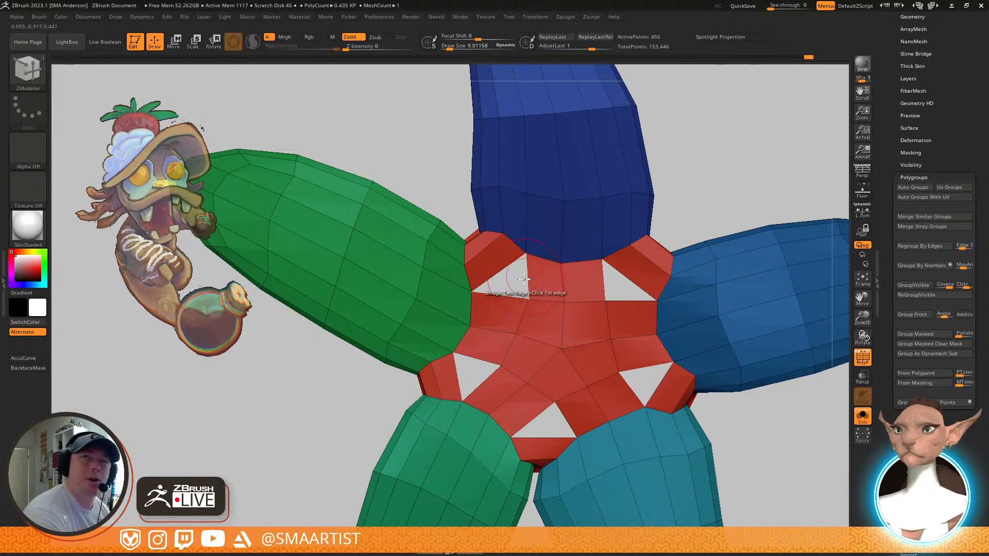
On the reverse side of the leaves, bridge the outer edges between the blue and teal leaves
{"action": "mouse_move", "coordinate": [521, 295]}
{"action": "right_mouse_down"}
{"action": "mouse_move", "coordinate": [543, 292]}
{"action": "mouse_move", "coordinate": [528, 296]}
{"action": "right_mouse_up"}
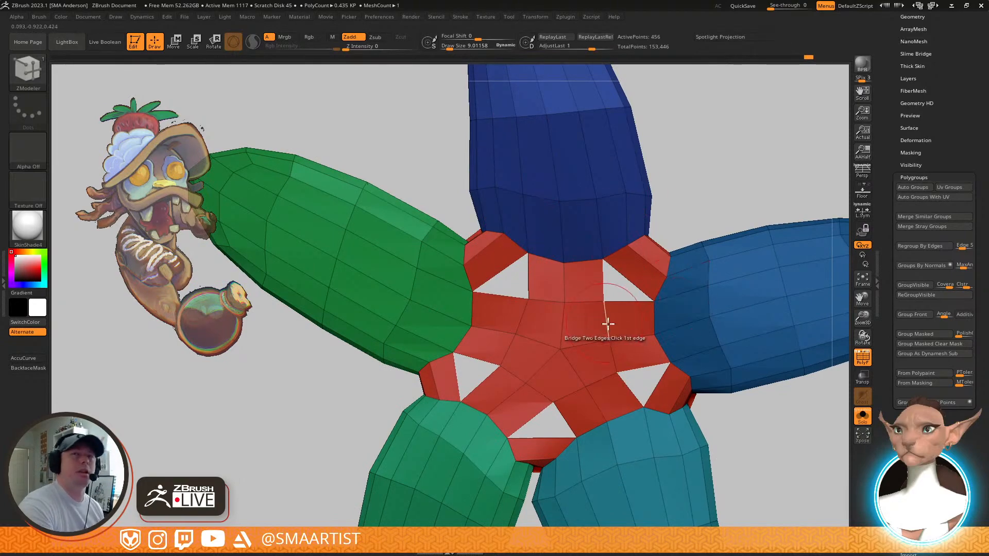
{"action": "right_click_drag", "start_coordinate": [592, 327], "coordinate": [698, 318]}
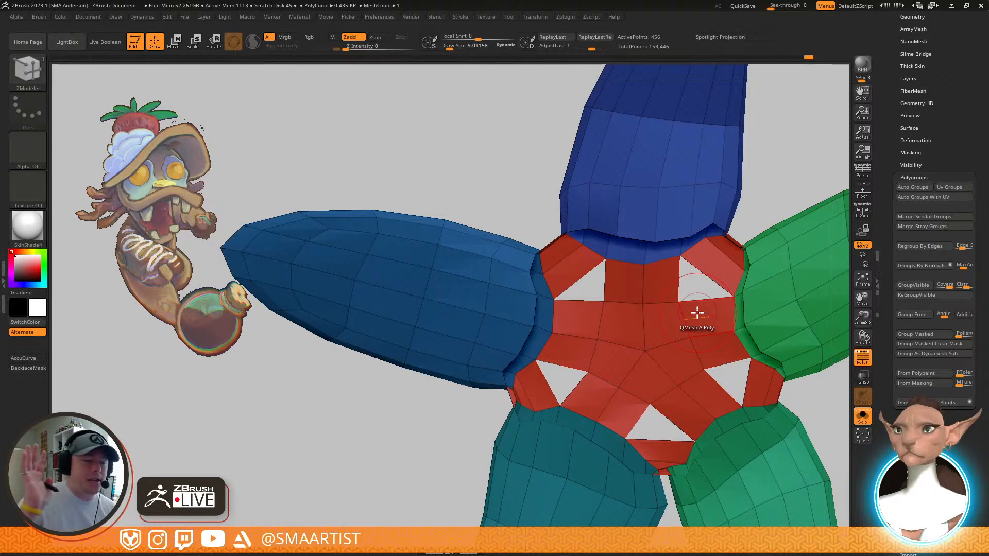
{"action": "right_click_drag", "start_coordinate": [556, 443], "coordinate": [522, 465]}
{"action": "left_click", "coordinate": [515, 421]}
{"action": "left_click", "coordinate": [481, 370]}
{"action": "right_click_drag", "start_coordinate": [578, 404], "coordinate": [584, 361]}
{"action": "left_click", "coordinate": [516, 400]}
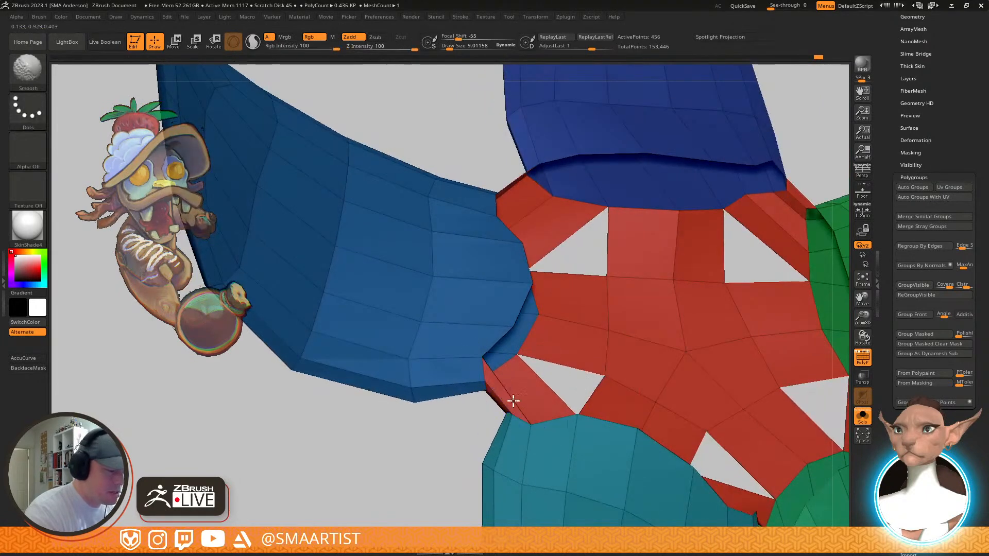
{"action": "left_click", "coordinate": [506, 402]}
{"action": "right_click_drag", "start_coordinate": [546, 421], "coordinate": [530, 434]}
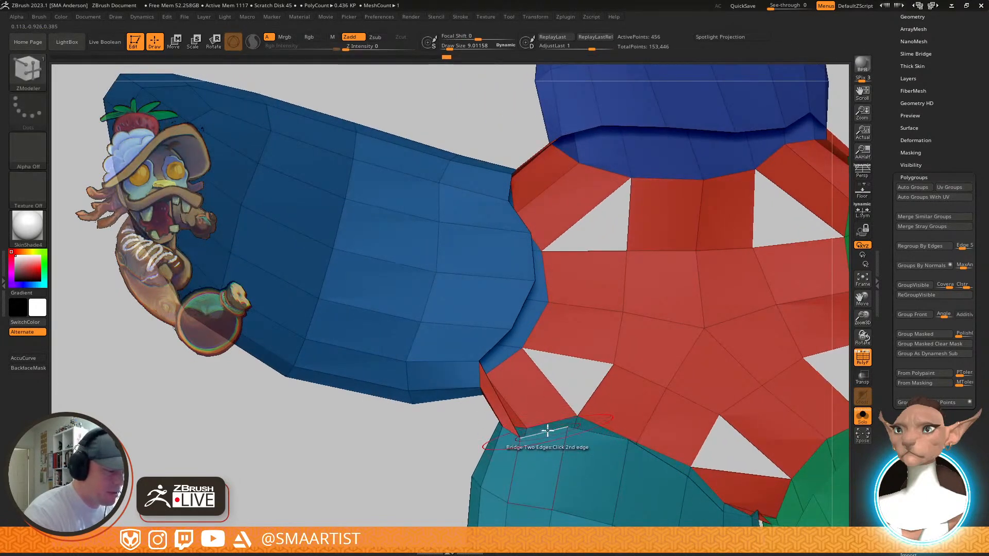
Bridge the reverse-side edges of the blue leaf to the facing edges of the dark blue leaf
{"action": "right_click_drag", "start_coordinate": [591, 294], "coordinate": [533, 345]}
{"action": "left_click", "coordinate": [488, 310]}
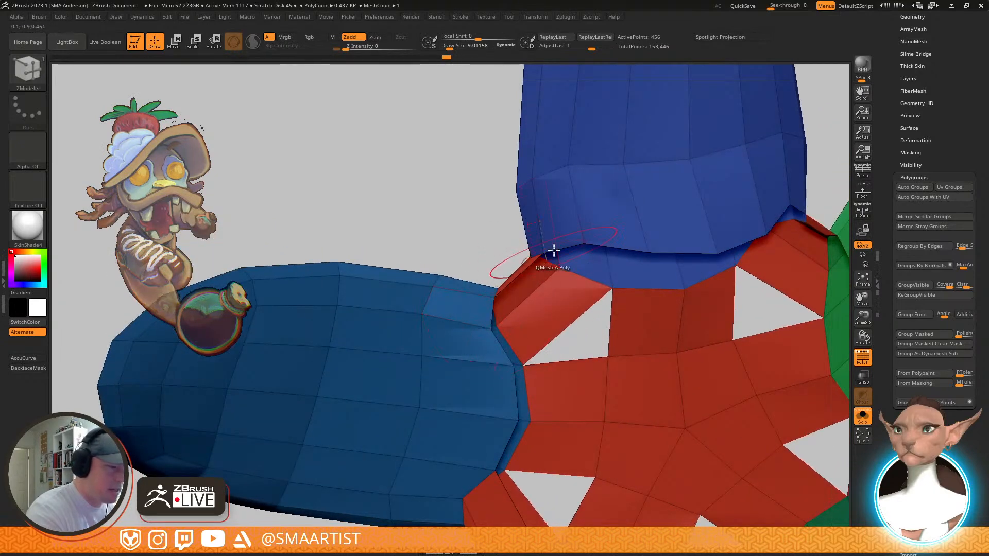
{"action": "left_click", "coordinate": [554, 248]}
{"action": "right_click_drag", "start_coordinate": [650, 285], "coordinate": [638, 229]}
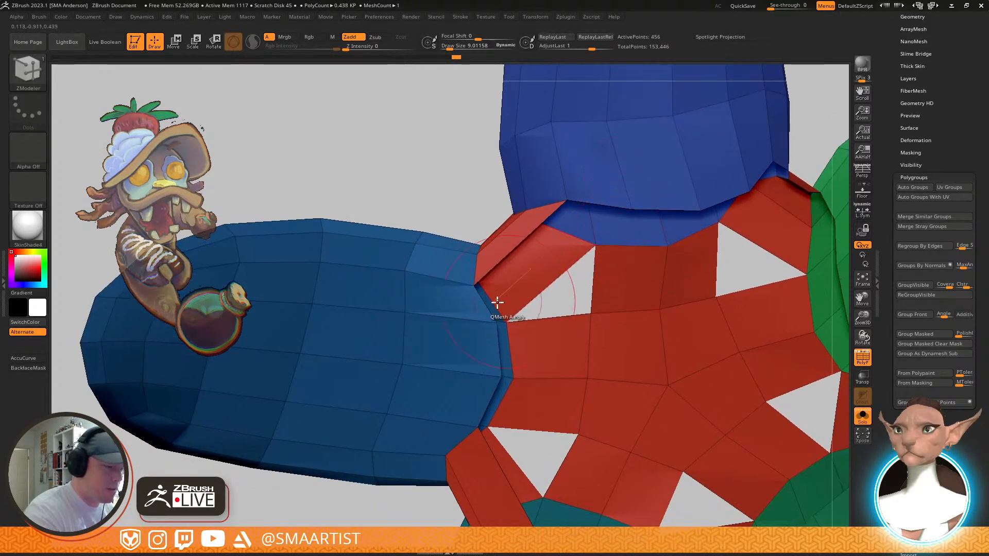
{"action": "right_click_drag", "start_coordinate": [481, 298], "coordinate": [610, 219]}
{"action": "left_click", "coordinate": [471, 248]}
{"action": "right_click_drag", "start_coordinate": [569, 143], "coordinate": [638, 269]}
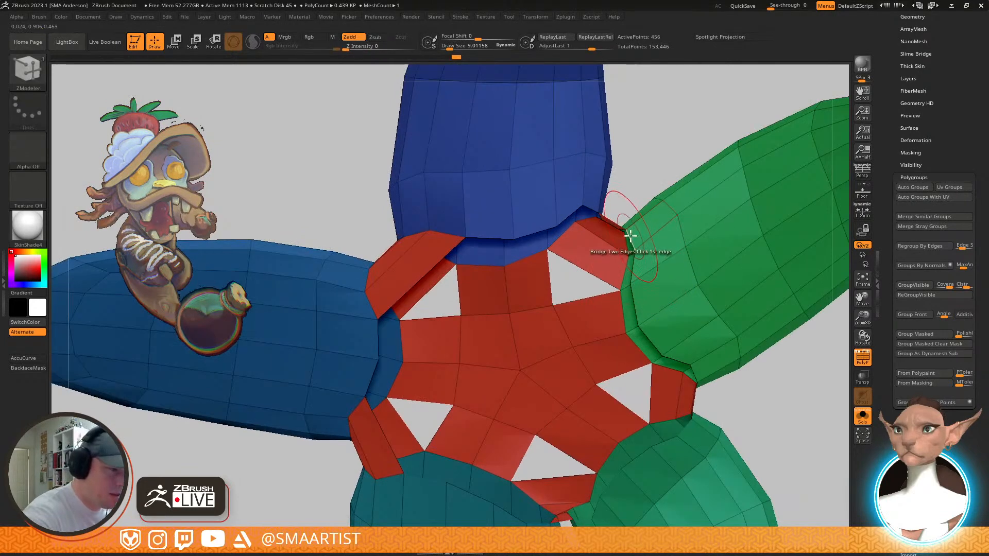
Bridge the reverse-side edges between the dark blue and green leaves, and between the green and light green leaves
{"action": "left_click", "coordinate": [569, 211]}
{"action": "left_click", "coordinate": [633, 270]}
{"action": "right_click_drag", "start_coordinate": [681, 307], "coordinate": [663, 280], "text": "alt"}
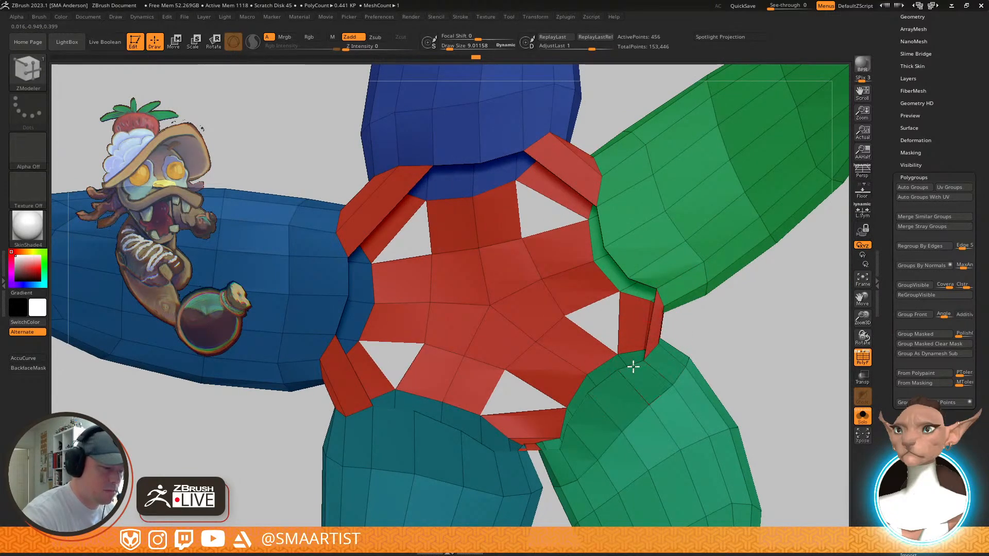
Bridge the reverse-side edges between the light green and teal leaves
{"action": "right_click_drag", "start_coordinate": [651, 350], "coordinate": [671, 242], "text": "alt"}
{"action": "mouse_move", "coordinate": [591, 322]}
{"action": "right_mouse_down"}
{"action": "mouse_move", "coordinate": [593, 306]}
{"action": "mouse_move", "coordinate": [589, 367]}
{"action": "mouse_move", "coordinate": [570, 311]}
{"action": "mouse_move", "coordinate": [565, 375]}
{"action": "right_mouse_up"}
{"action": "left_click", "coordinate": [560, 380]}
{"action": "left_click", "coordinate": [519, 380]}
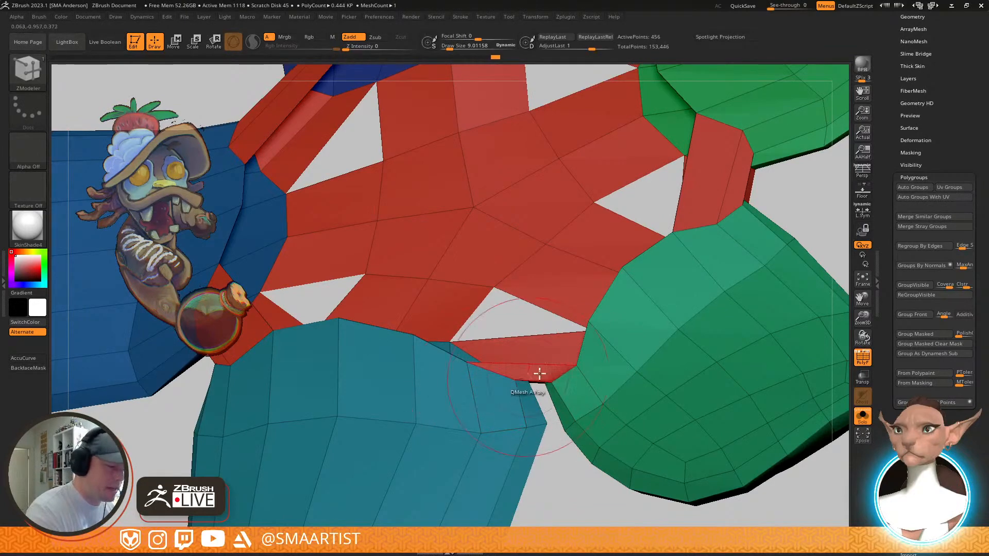
{"action": "mouse_move", "coordinate": [625, 364]}
{"action": "right_mouse_down"}
{"action": "mouse_move", "coordinate": [658, 299]}
{"action": "mouse_move", "coordinate": [607, 332]}
{"action": "mouse_move", "coordinate": [607, 296]}
{"action": "mouse_move", "coordinate": [624, 333]}
{"action": "mouse_move", "coordinate": [635, 326]}
{"action": "mouse_move", "coordinate": [592, 320]}
{"action": "right_mouse_up"}
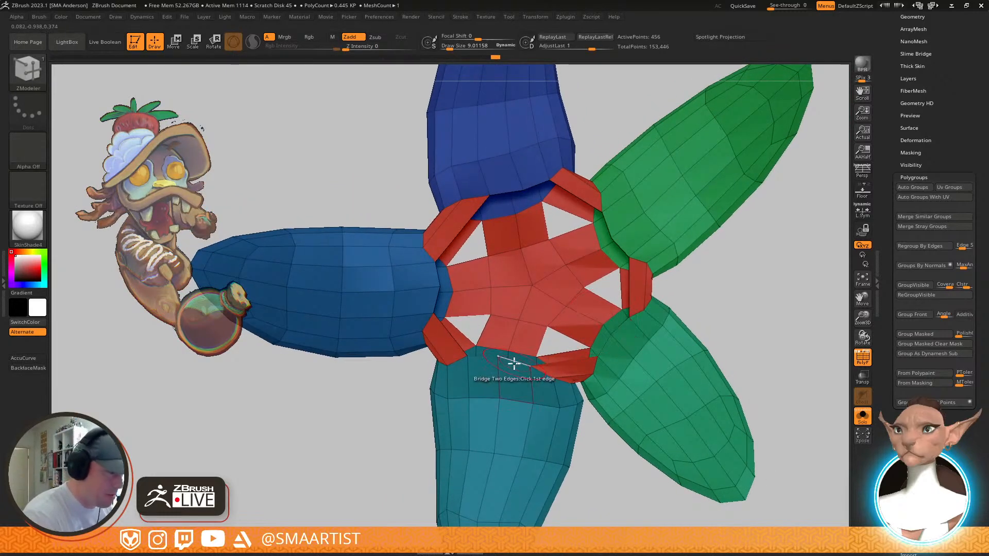
Bridge the teal leaf's inner edges across to the green and dark blue leaves, and insert an edge loop halfway along each strip
{"action": "left_click", "coordinate": [623, 245]}
{"action": "left_click", "coordinate": [490, 353]}
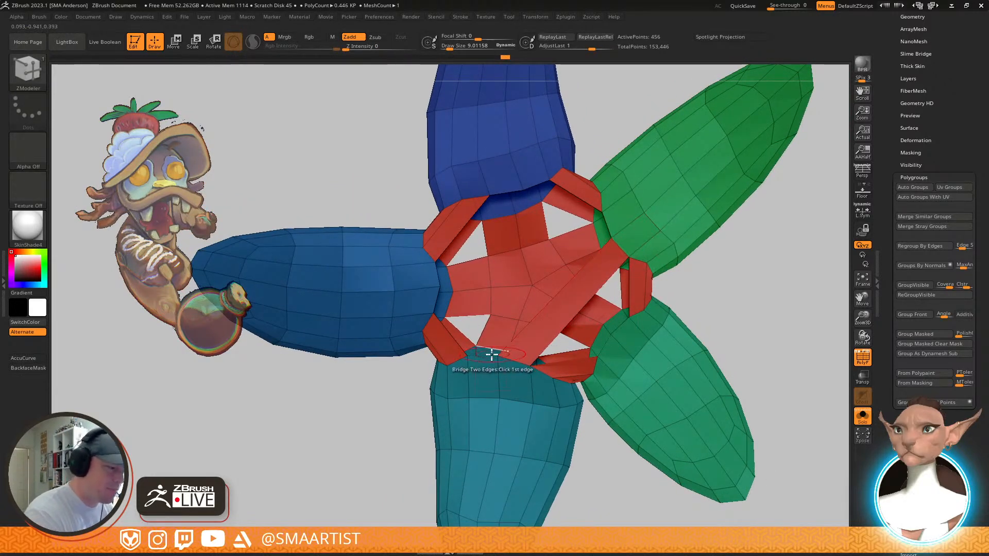
{"action": "left_click", "coordinate": [503, 195]}
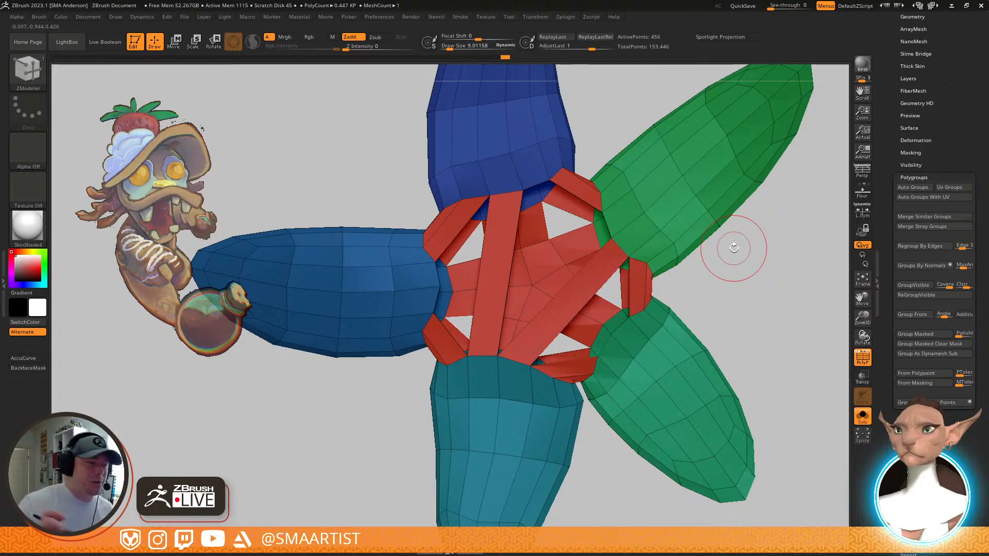
{"action": "key", "text": "space"}
{"action": "left_click", "coordinate": [575, 263]}
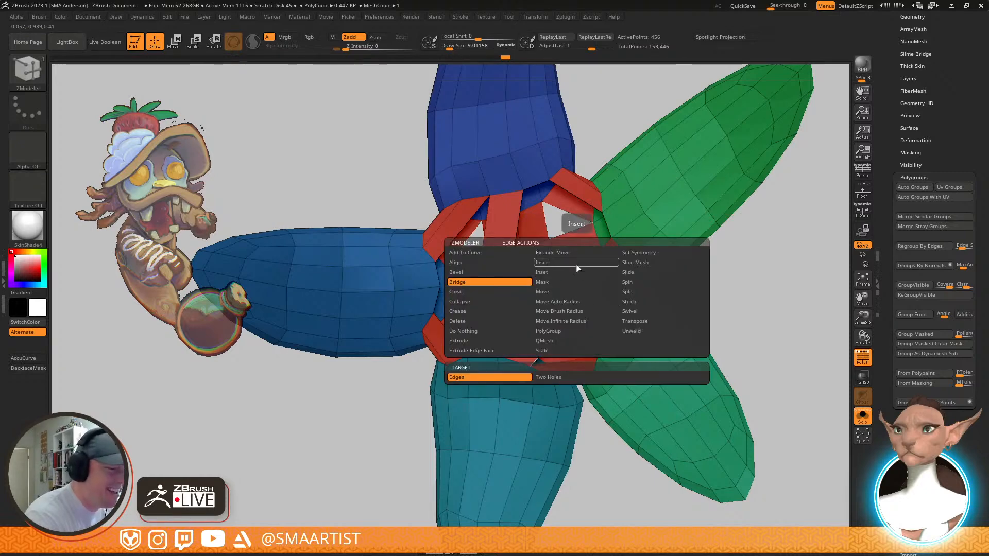
{"action": "left_click", "coordinate": [578, 310]}
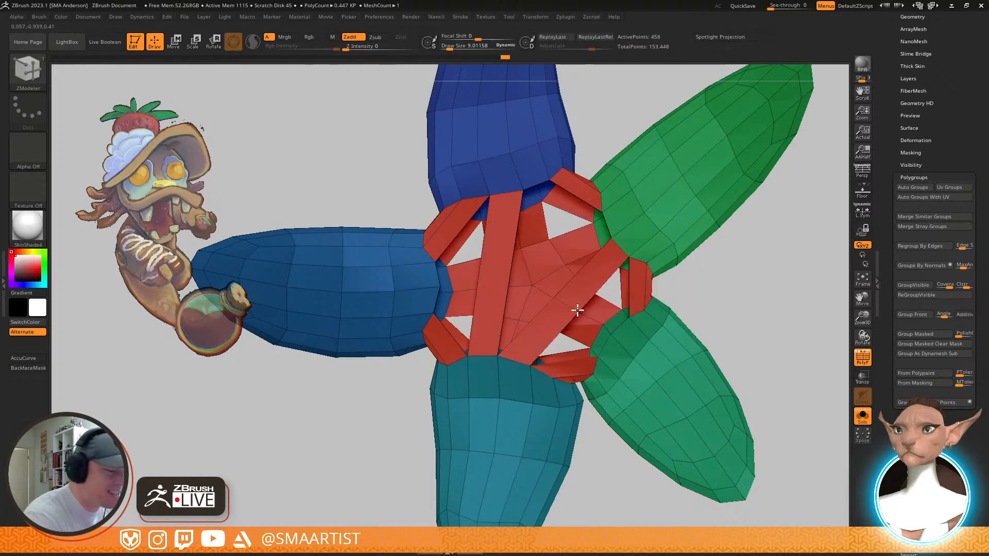
{"action": "left_click", "coordinate": [506, 286]}
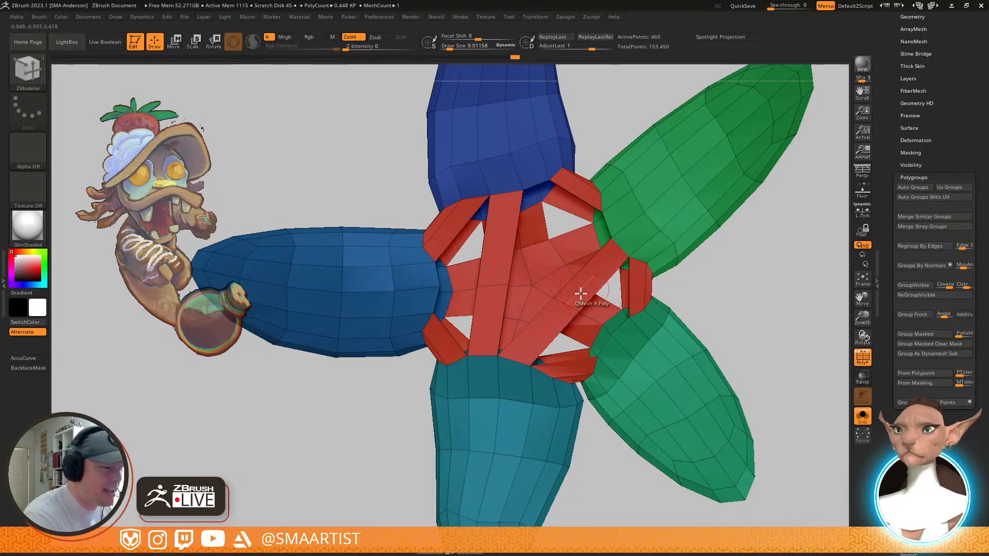
Join the inner midpoints of the two long reverse-side strips at the centre, closing the gap above the teal leaf
{"action": "key", "text": "space"}
{"action": "left_click", "coordinate": [554, 297]}
{"action": "left_click", "coordinate": [506, 284]}
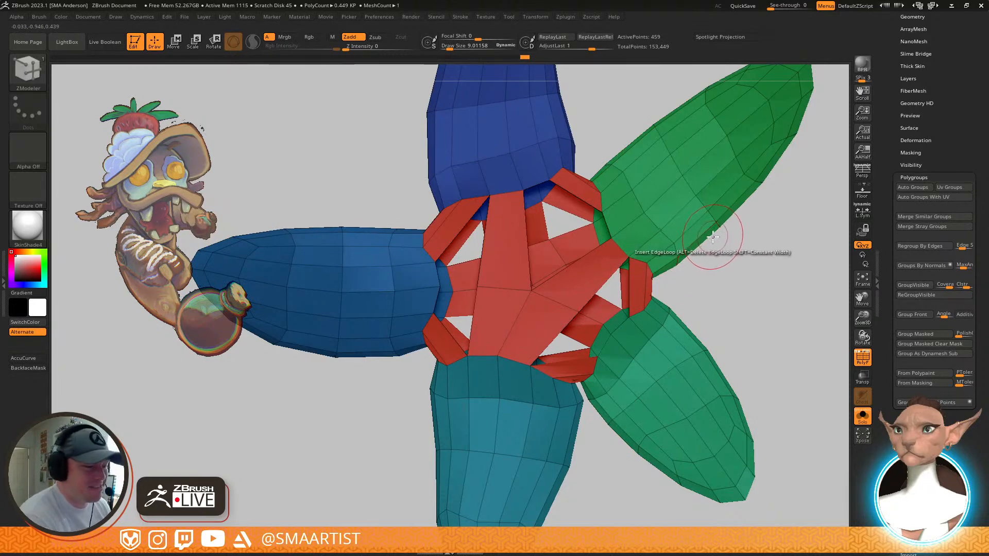
Insert additional edge loops across the teal and green leaf ends of the joined centre strips
{"action": "mouse_move", "coordinate": [682, 274]}
{"action": "left_mouse_down"}
{"action": "mouse_move", "coordinate": [664, 249]}
{"action": "mouse_move", "coordinate": [658, 273]}
{"action": "left_mouse_up"}
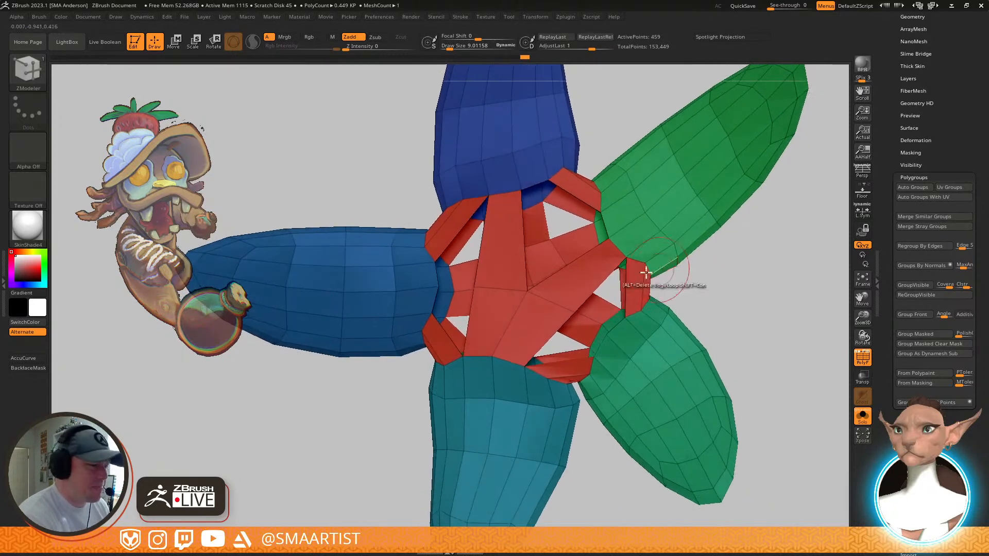
{"action": "mouse_move", "coordinate": [686, 243]}
{"action": "left_mouse_down"}
{"action": "mouse_move", "coordinate": [645, 289]}
{"action": "mouse_move", "coordinate": [617, 296]}
{"action": "mouse_move", "coordinate": [624, 283]}
{"action": "mouse_move", "coordinate": [626, 291]}
{"action": "left_mouse_up"}
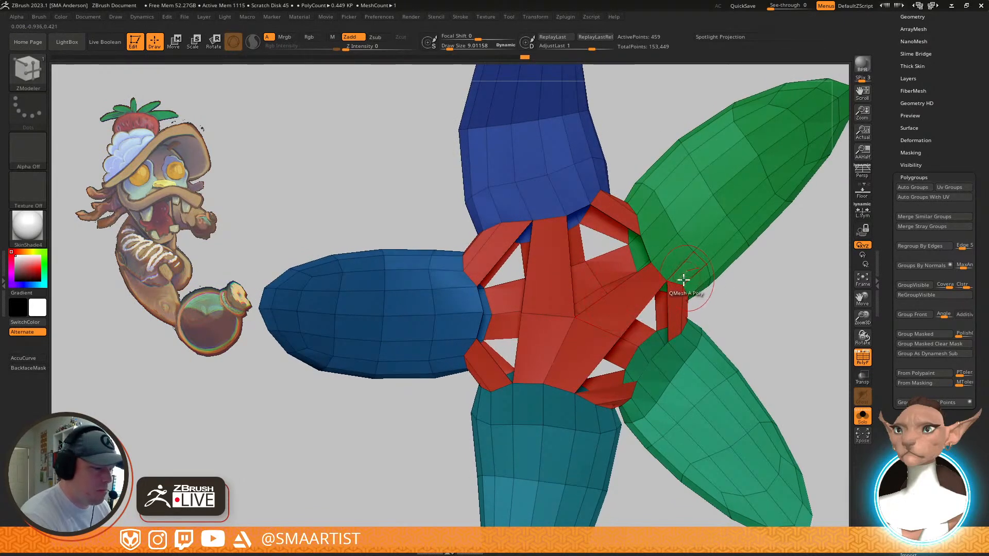
{"action": "key", "text": "space"}
{"action": "left_click", "coordinate": [576, 292]}
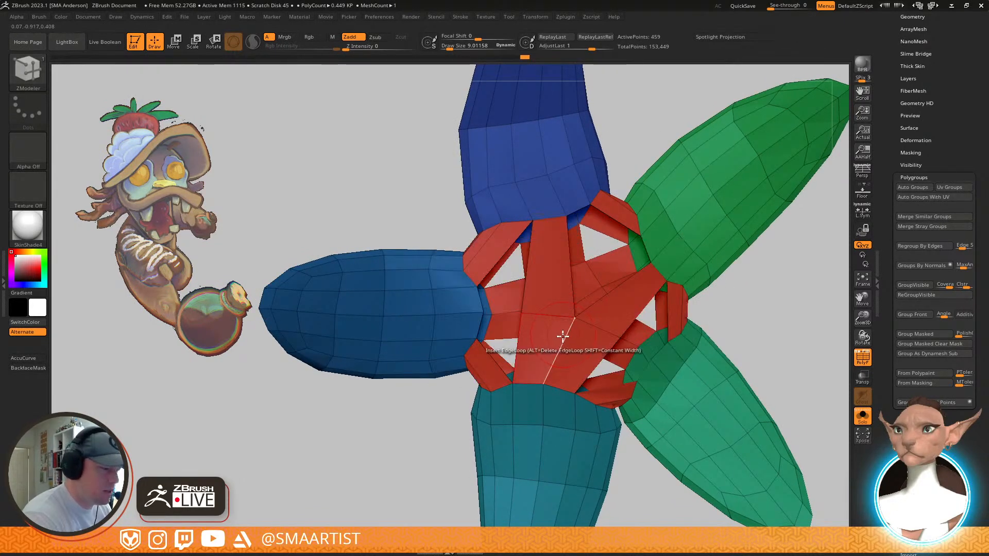
{"action": "left_click", "coordinate": [563, 341]}
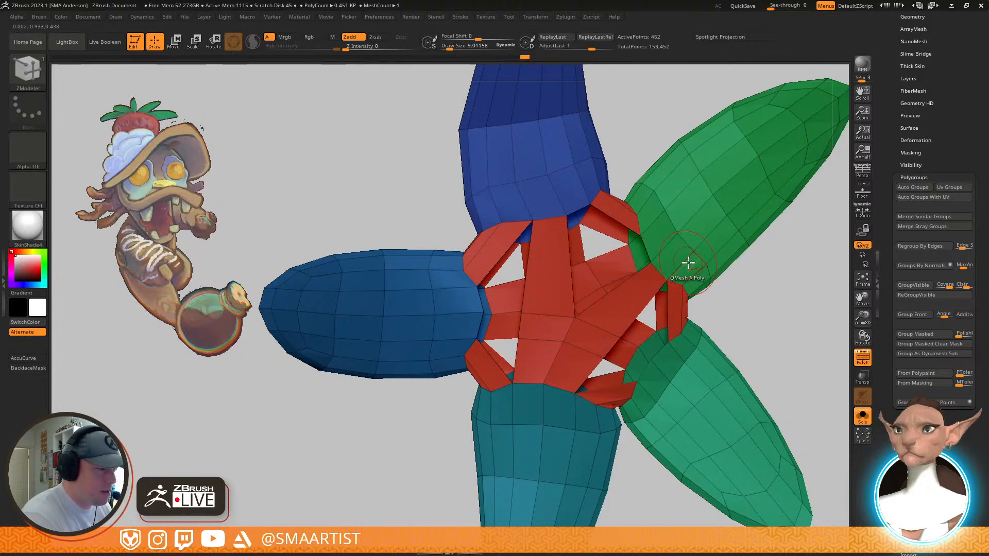
{"action": "left_click", "coordinate": [619, 300]}
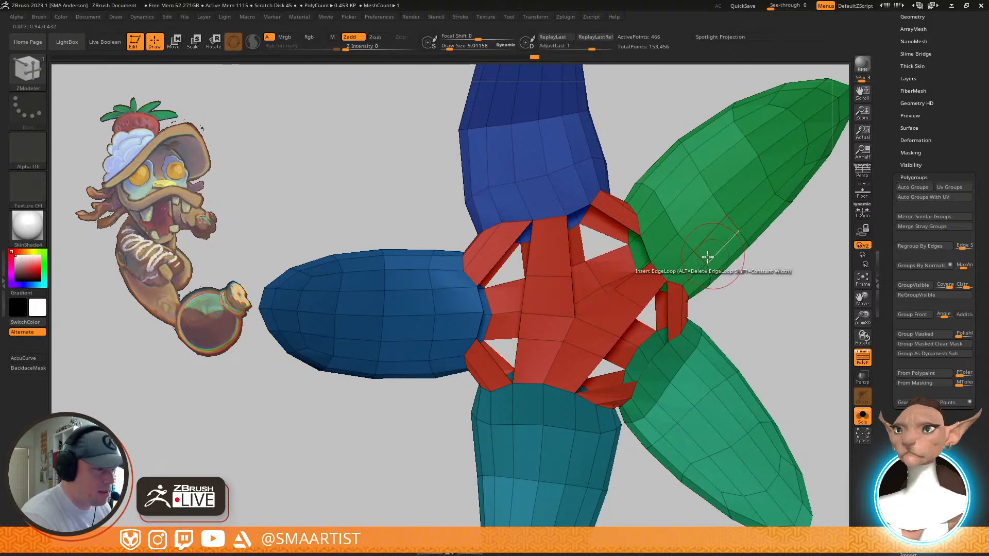
Bridge the centre strip to the green leaf's open inner edge, and insert an edge loop across the widened arm
{"action": "key", "text": "space"}
{"action": "left_click", "coordinate": [527, 280]}
{"action": "left_click", "coordinate": [643, 246]}
{"action": "key", "text": "space"}
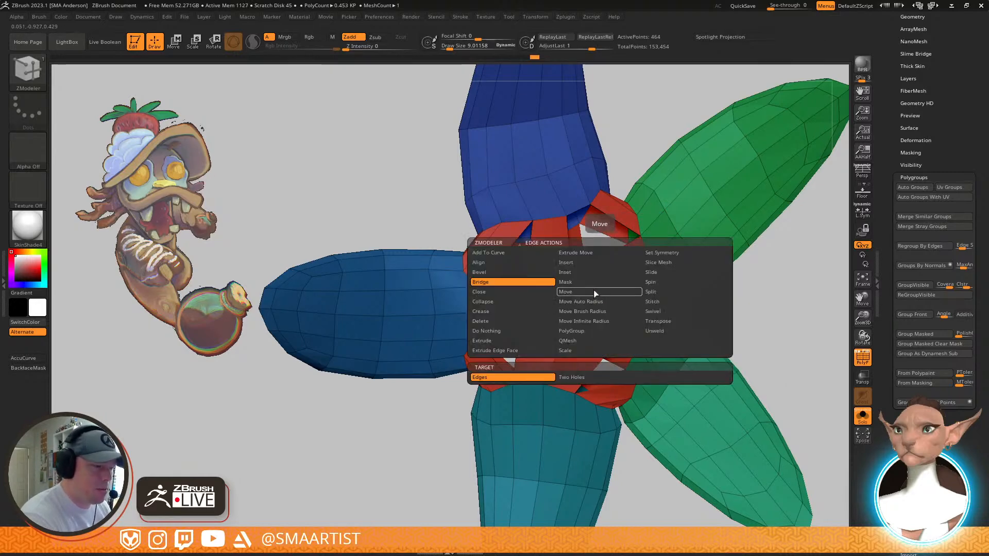
{"action": "left_click", "coordinate": [593, 263]}
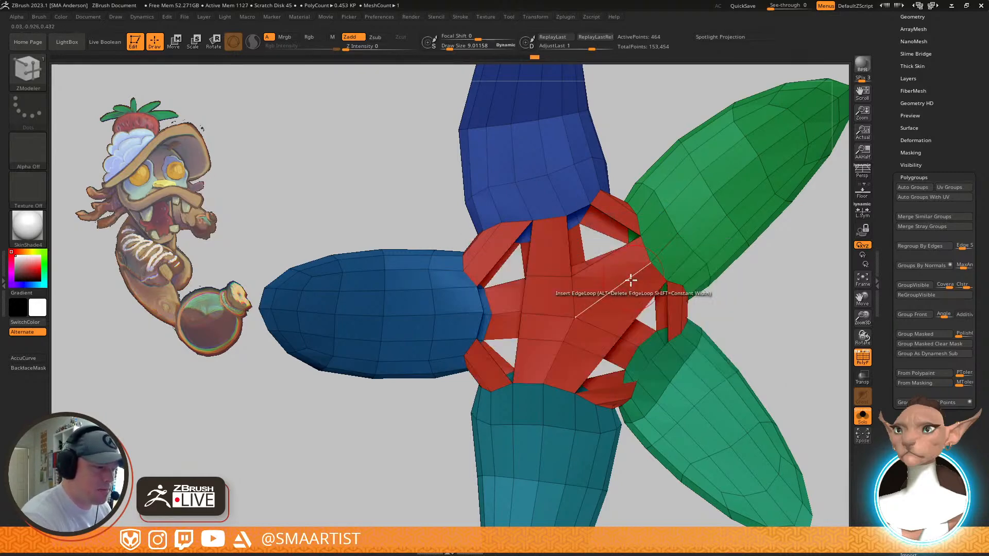
{"action": "left_click", "coordinate": [608, 297]}
Bridge the reverse-side centre patch to the open inner edges of the dark blue and light green leaves
{"action": "key", "text": "space"}
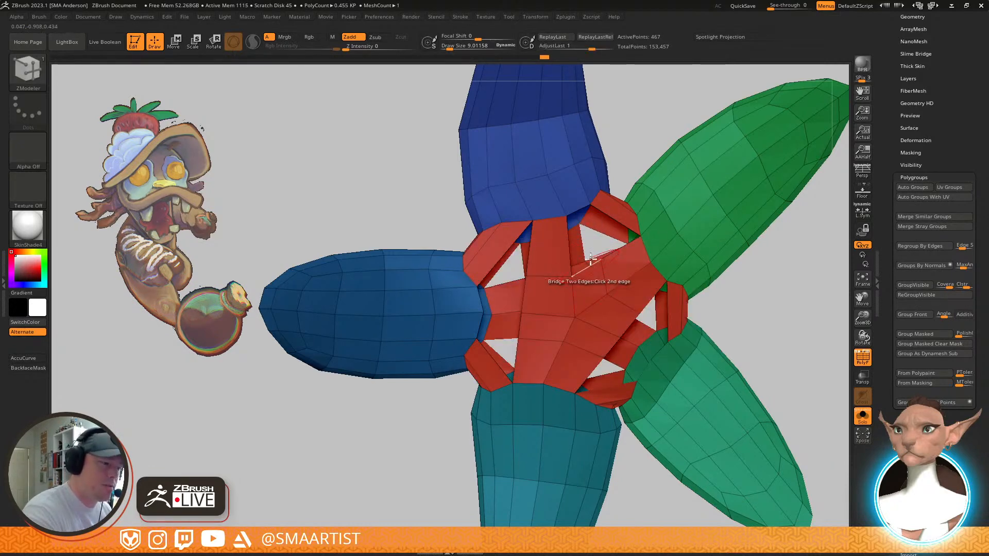
{"action": "left_click", "coordinate": [627, 326]}
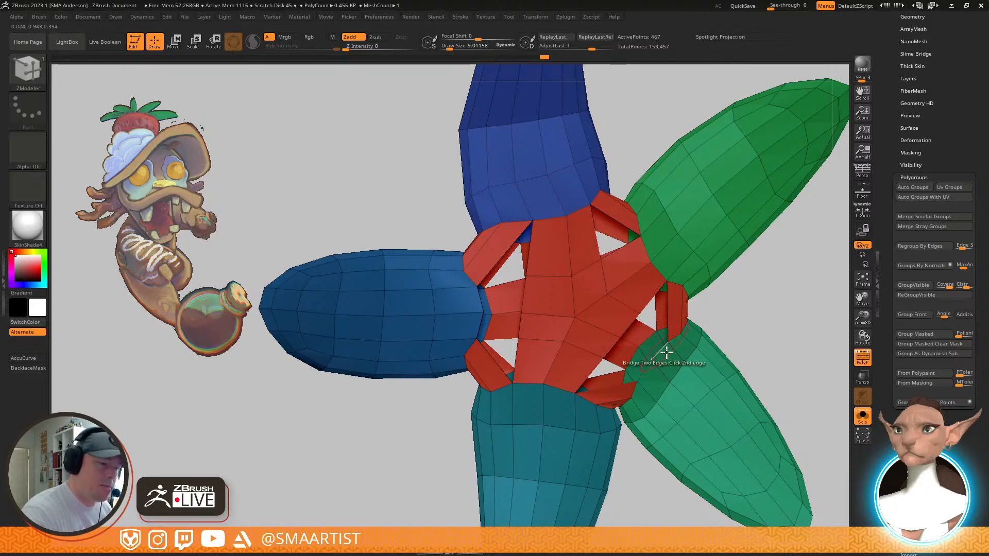
{"action": "left_click", "coordinate": [659, 351]}
{"action": "left_click", "coordinate": [646, 371]}
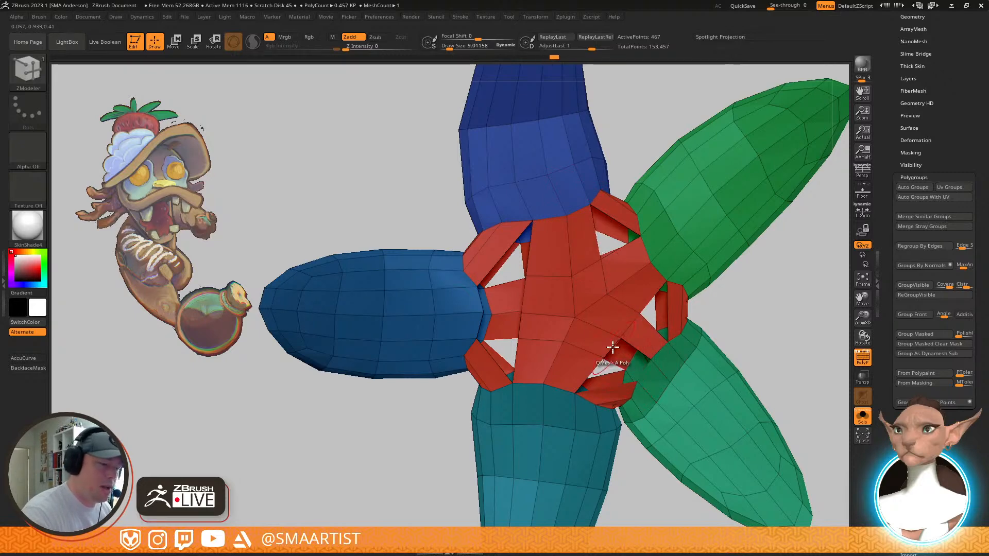
{"action": "left_click", "coordinate": [613, 348]}
Bridge the blue leaf's inner edges to the adjoining side edges of the reverse-side centre patch
{"action": "left_click", "coordinate": [511, 334]}
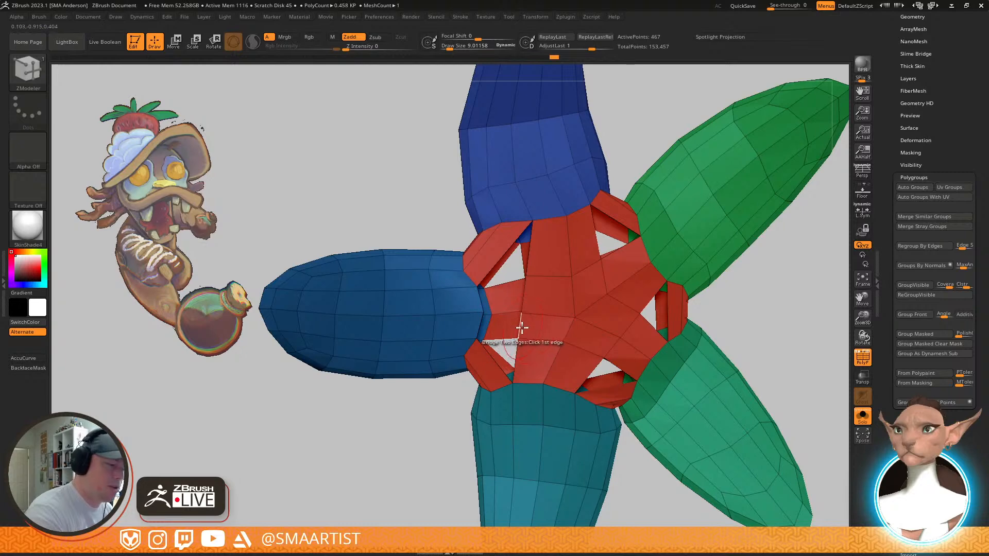
{"action": "left_click", "coordinate": [479, 303]}
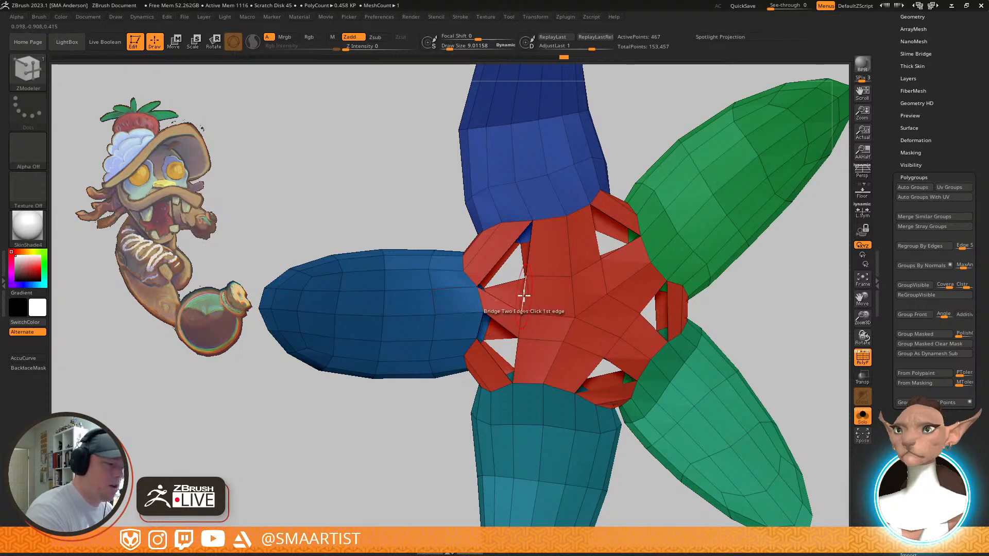
{"action": "key", "text": "ctrl"}
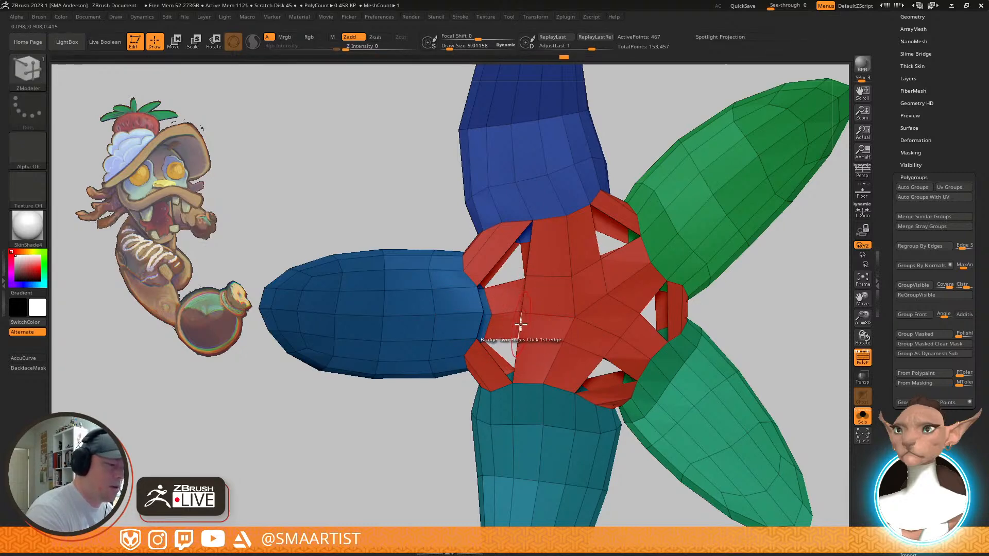
{"action": "left_click", "coordinate": [522, 296]}
Insert an edge loop along the middle of each of the five bridges between neighbouring leaves
{"action": "right_click_drag", "start_coordinate": [524, 295], "coordinate": [589, 309], "text": "ctrl"}
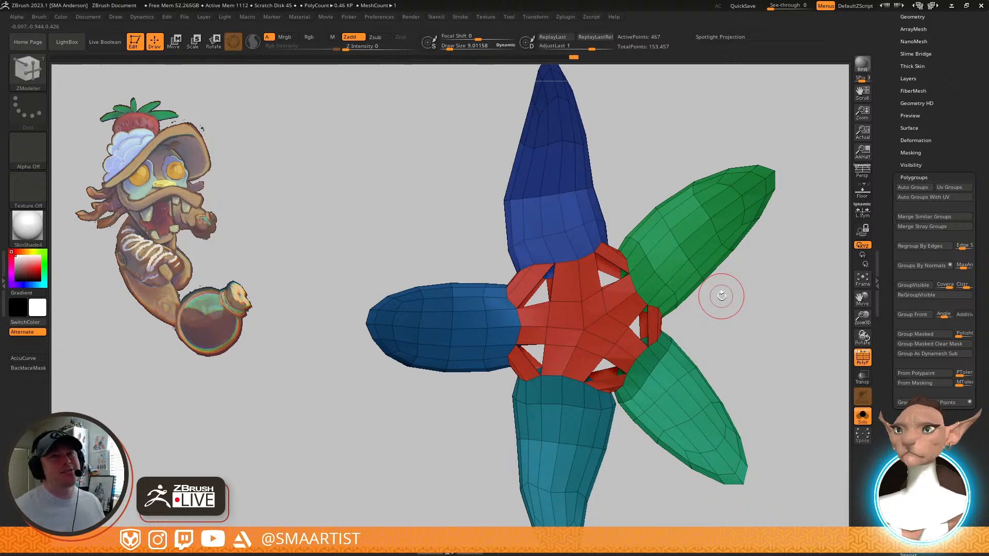
{"action": "mouse_move", "coordinate": [640, 315]}
{"action": "right_mouse_down"}
{"action": "mouse_move", "coordinate": [648, 274]}
{"action": "mouse_move", "coordinate": [649, 305]}
{"action": "mouse_move", "coordinate": [634, 323]}
{"action": "right_mouse_up"}
{"action": "mouse_move", "coordinate": [627, 243]}
{"action": "right_mouse_down", "text": "alt"}
{"action": "mouse_move", "coordinate": [643, 294]}
{"action": "mouse_move", "coordinate": [636, 335]}
{"action": "mouse_move", "coordinate": [592, 290]}
{"action": "right_mouse_up", "text": "alt"}
{"action": "key", "text": "space"}
{"action": "left_click", "coordinate": [604, 264]}
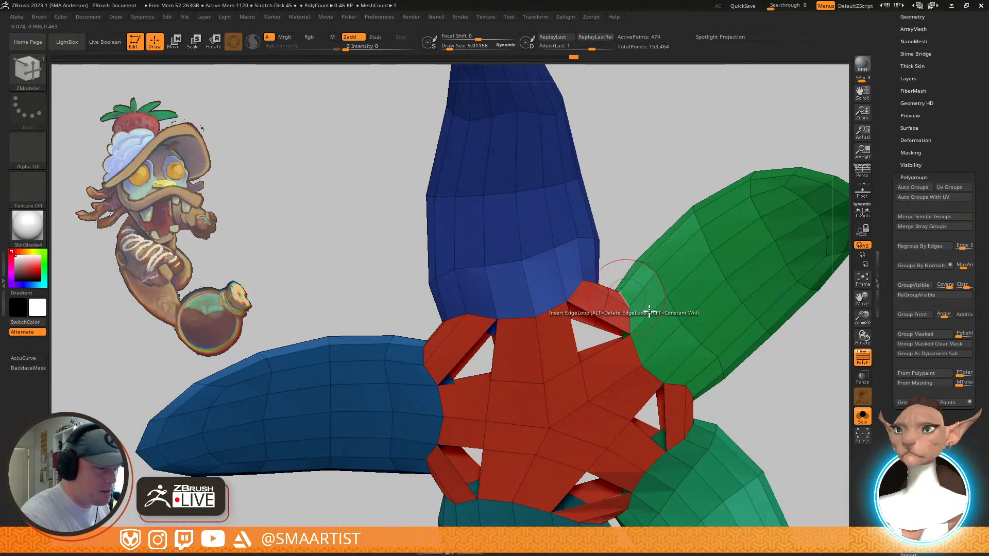
{"action": "right_click_drag", "start_coordinate": [648, 312], "coordinate": [636, 221], "text": "alt"}
{"action": "left_click", "coordinate": [672, 330]}
{"action": "right_click_drag", "start_coordinate": [674, 331], "coordinate": [675, 319]}
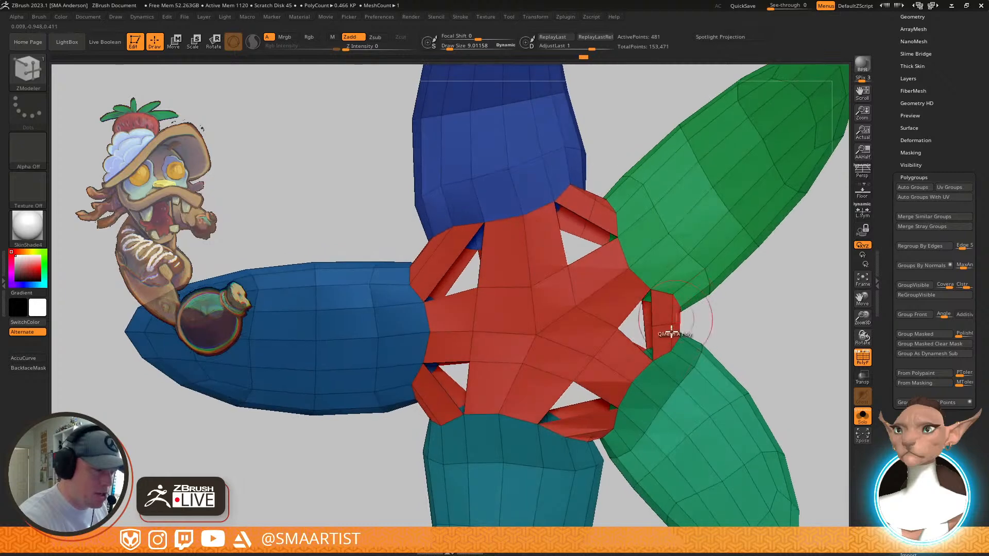
{"action": "left_click", "coordinate": [585, 417]}
{"action": "right_click_drag", "start_coordinate": [597, 395], "coordinate": [649, 366]}
{"action": "left_click", "coordinate": [441, 396]}
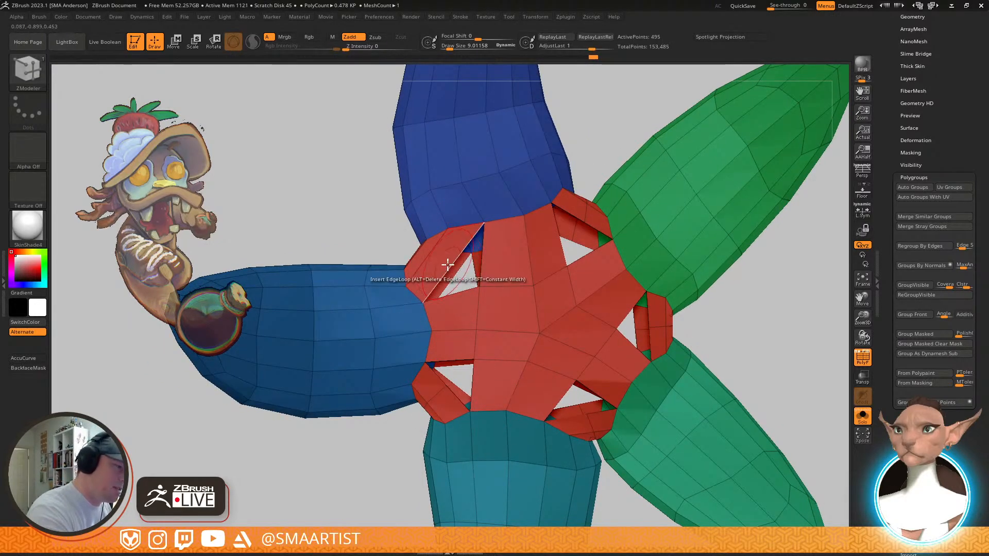
{"action": "right_click_drag", "start_coordinate": [600, 293], "coordinate": [600, 314]}
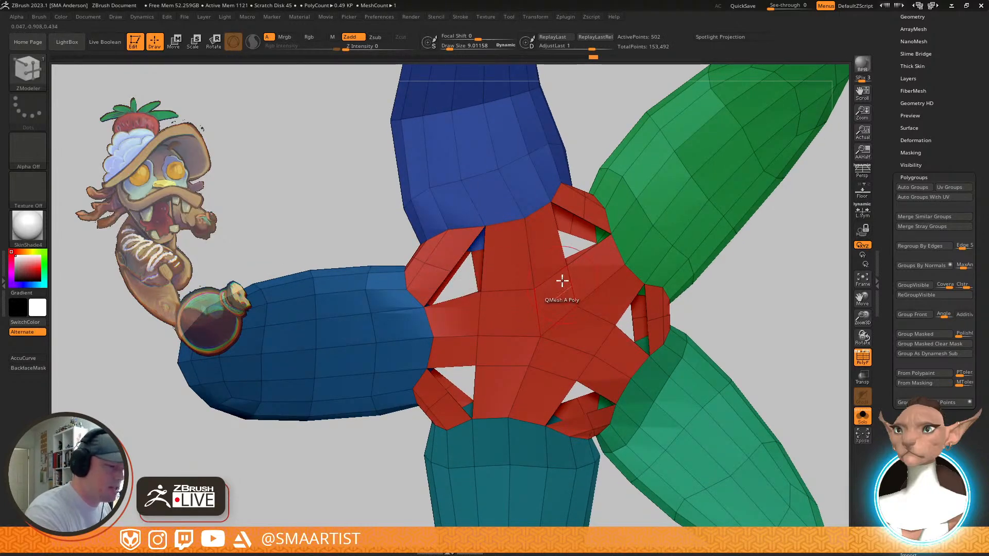
Stitch the bridge midpoints to the centre patch's inner corners, closing the two gaps beside the dark blue leaf
{"action": "right_click_drag", "start_coordinate": [451, 269], "coordinate": [506, 329]}
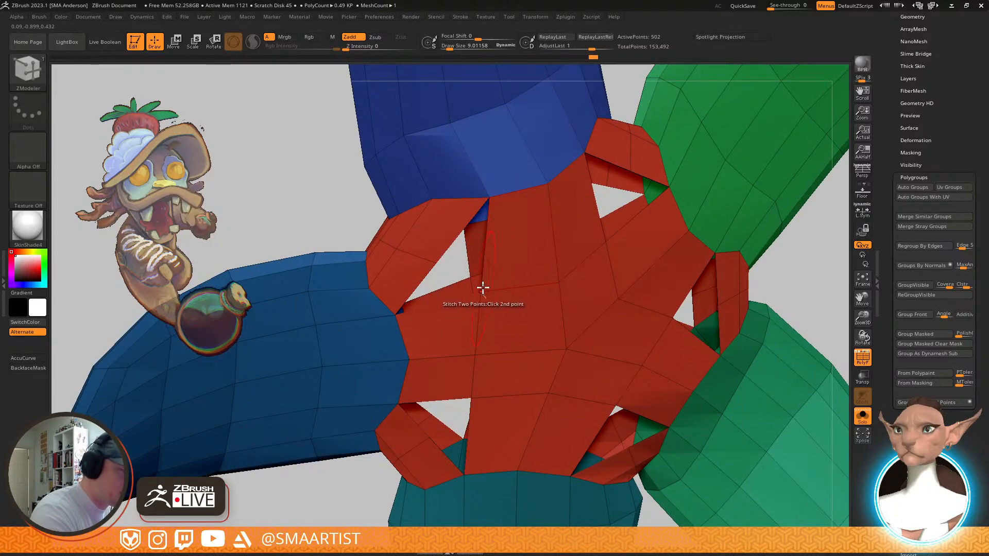
{"action": "left_click", "coordinate": [437, 261]}
{"action": "right_click_drag", "start_coordinate": [466, 290], "coordinate": [485, 289]}
{"action": "right_click_drag", "start_coordinate": [584, 254], "coordinate": [616, 241]}
{"action": "left_click", "coordinate": [612, 240]}
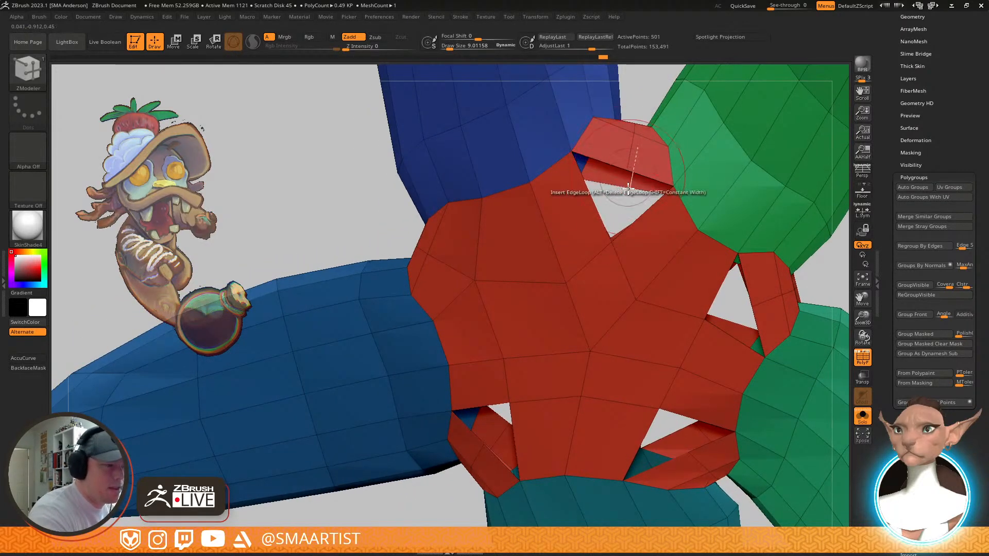
{"action": "left_click", "coordinate": [627, 167]}
{"action": "right_click_drag", "start_coordinate": [616, 238], "coordinate": [663, 283]}
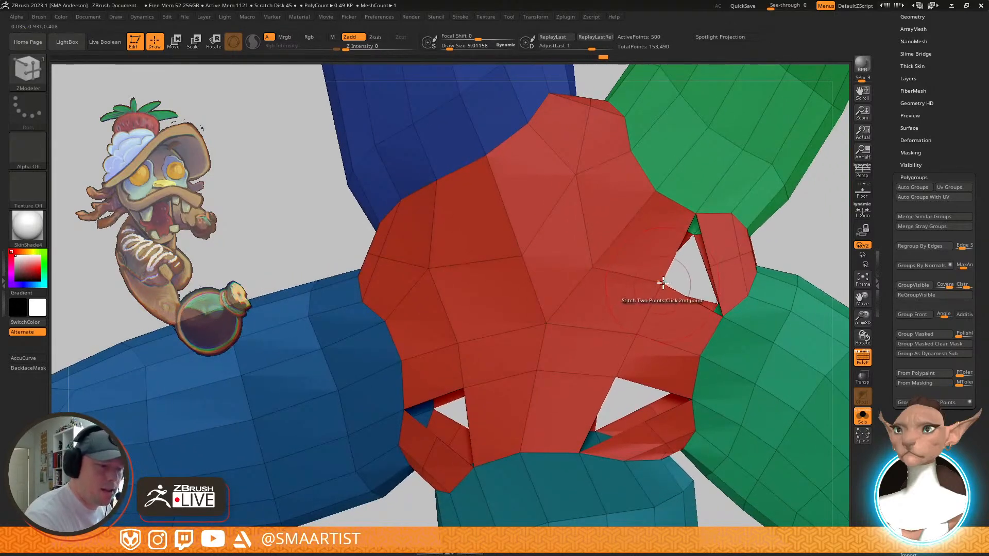
Stitch shut the gap between the two green leaves and the gaps on both sides of the teal leaf
{"action": "left_click", "coordinate": [710, 267]}
{"action": "right_click_drag", "start_coordinate": [673, 331], "coordinate": [610, 321]}
{"action": "left_click", "coordinate": [617, 316]}
{"action": "left_click", "coordinate": [641, 358]}
{"action": "right_click_drag", "start_coordinate": [644, 353], "coordinate": [681, 308]}
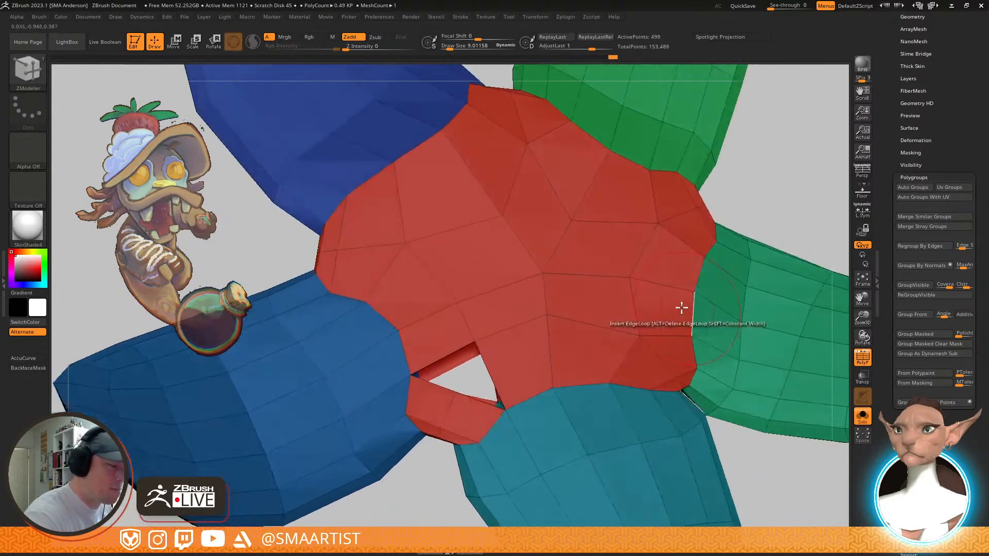
{"action": "left_click", "coordinate": [473, 340]}
{"action": "right_click_drag", "start_coordinate": [474, 339], "coordinate": [474, 365]}
{"action": "left_click", "coordinate": [464, 381]}
{"action": "mouse_move", "coordinate": [489, 330]}
{"action": "right_mouse_down"}
{"action": "mouse_move", "coordinate": [556, 345]}
{"action": "mouse_move", "coordinate": [587, 273]}
{"action": "mouse_move", "coordinate": [592, 314]}
{"action": "mouse_move", "coordinate": [630, 262]}
{"action": "mouse_move", "coordinate": [488, 286]}
{"action": "right_mouse_up"}
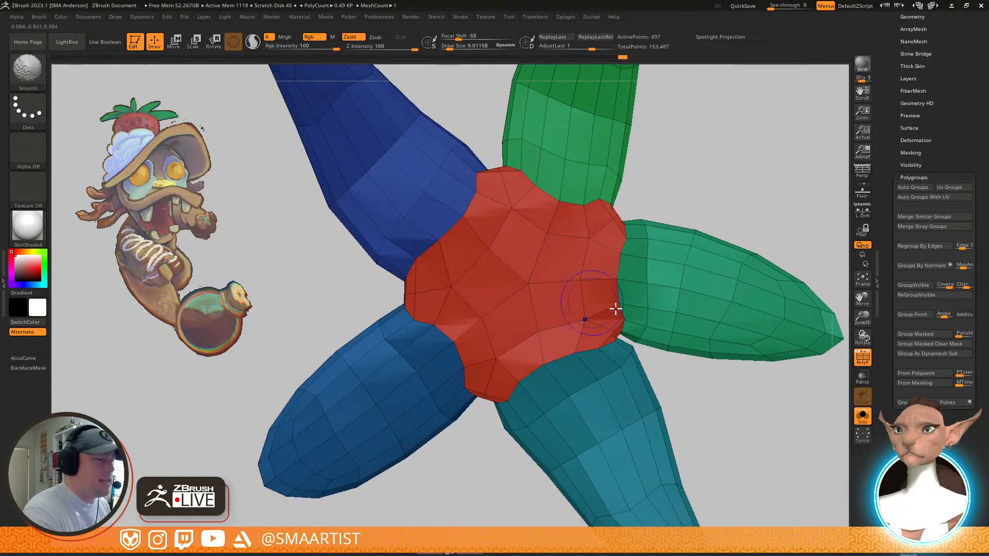
On the reverse side, stitch the bridge midpoints to the patch corners on both sides of the dark green leaf
{"action": "mouse_move", "coordinate": [653, 280]}
{"action": "right_mouse_down"}
{"action": "mouse_move", "coordinate": [651, 320]}
{"action": "mouse_move", "coordinate": [669, 304]}
{"action": "mouse_move", "coordinate": [702, 328]}
{"action": "mouse_move", "coordinate": [612, 282]}
{"action": "mouse_move", "coordinate": [590, 287]}
{"action": "mouse_move", "coordinate": [563, 274]}
{"action": "right_mouse_up"}
{"action": "left_click", "coordinate": [554, 267]}
{"action": "left_click", "coordinate": [554, 240]}
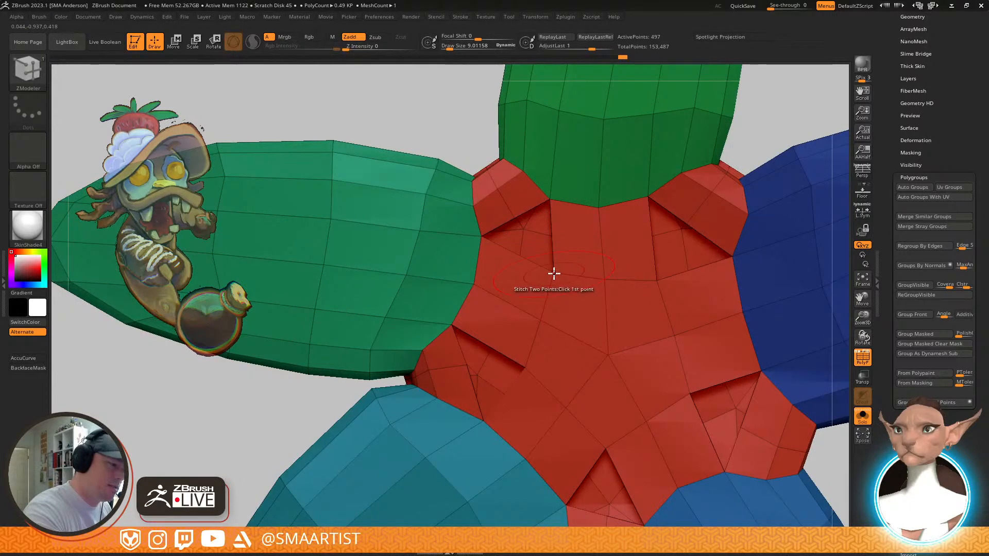
{"action": "left_click", "coordinate": [513, 215]}
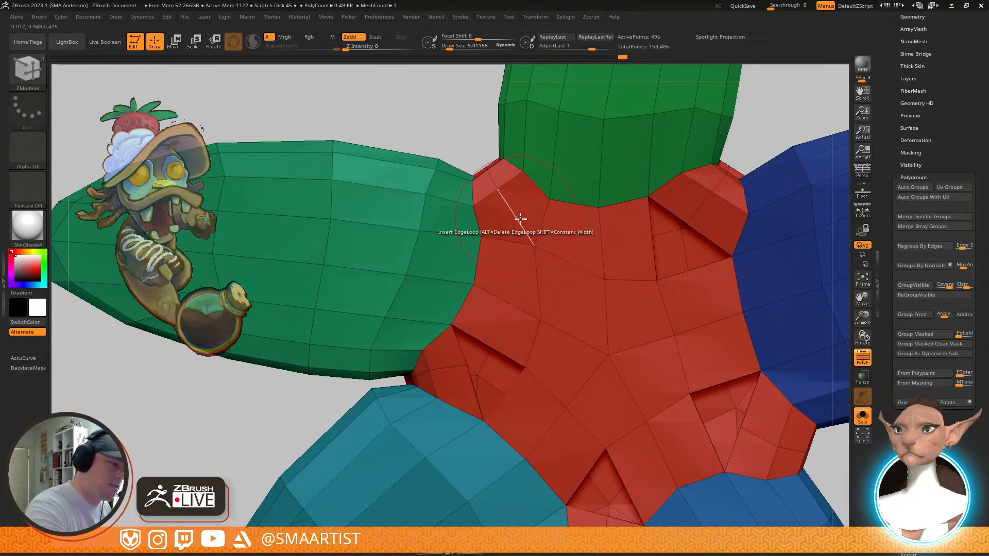
{"action": "left_click", "coordinate": [657, 281]}
{"action": "left_click", "coordinate": [687, 224]}
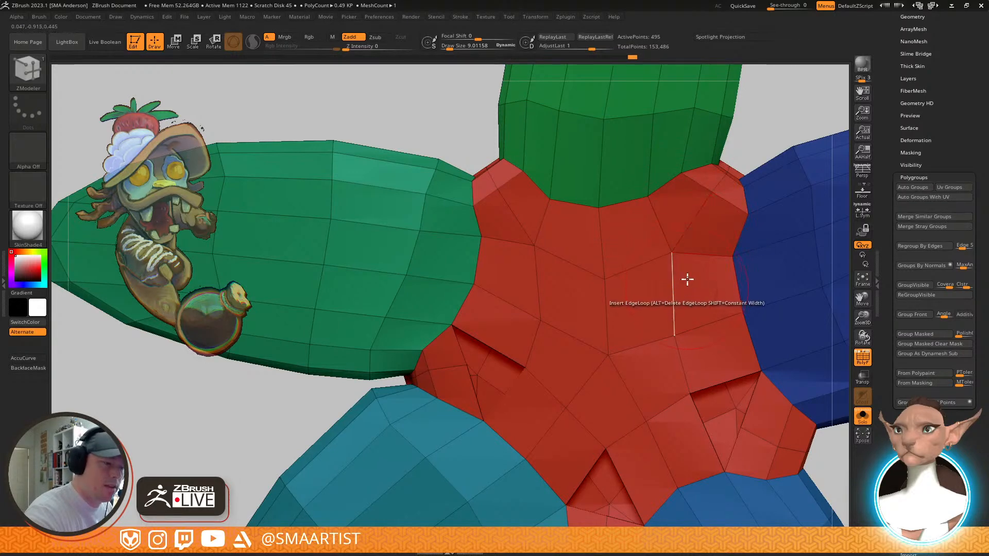
Undo the accidental edge loop and stitch the three remaining reverse-side gaps around the blue and teal leaves
{"action": "right_click_drag", "start_coordinate": [686, 288], "coordinate": [679, 329]}
{"action": "left_click", "coordinate": [729, 406]}
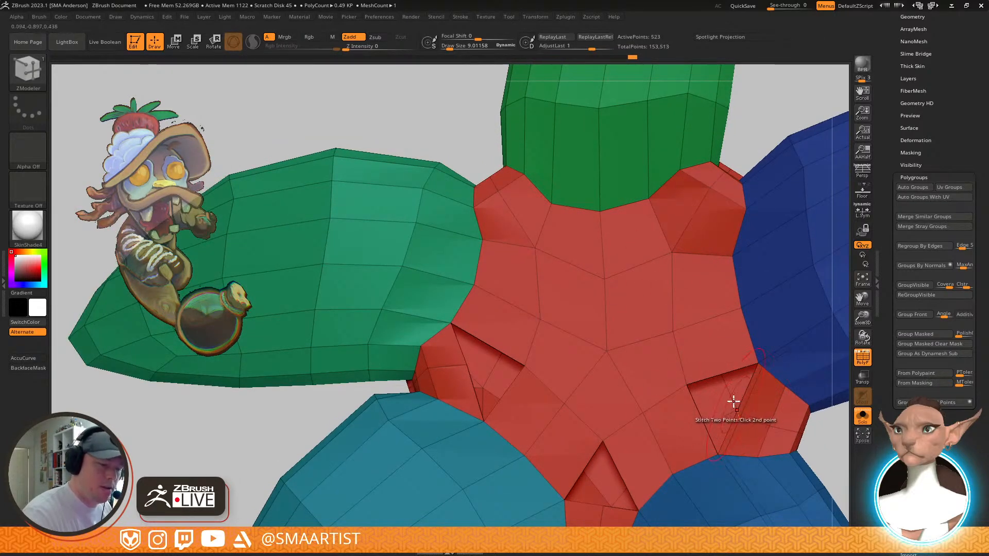
{"action": "key", "text": "ctrl+z"}
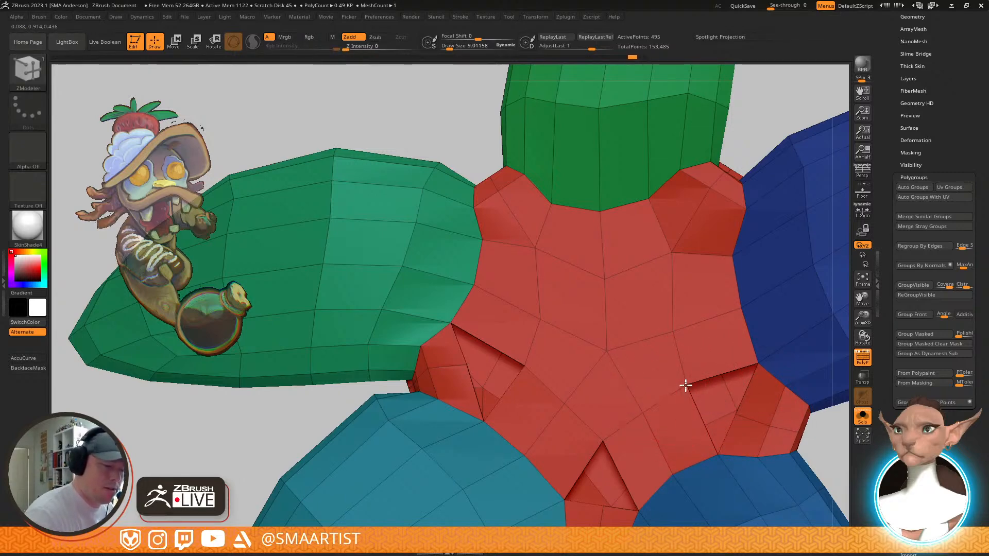
{"action": "left_click", "coordinate": [736, 415]}
{"action": "right_click_drag", "start_coordinate": [643, 432], "coordinate": [634, 313], "text": "alt"}
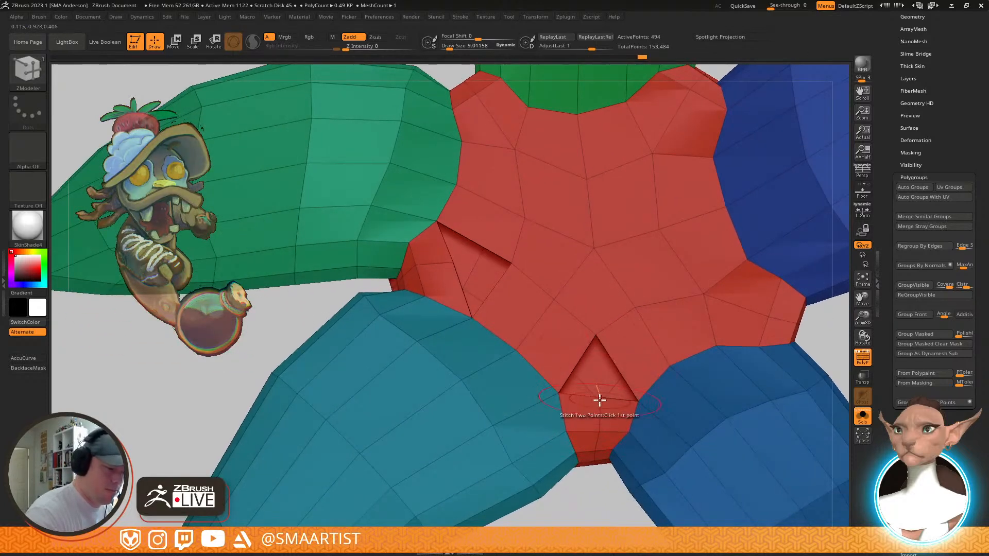
{"action": "left_click", "coordinate": [597, 335]}
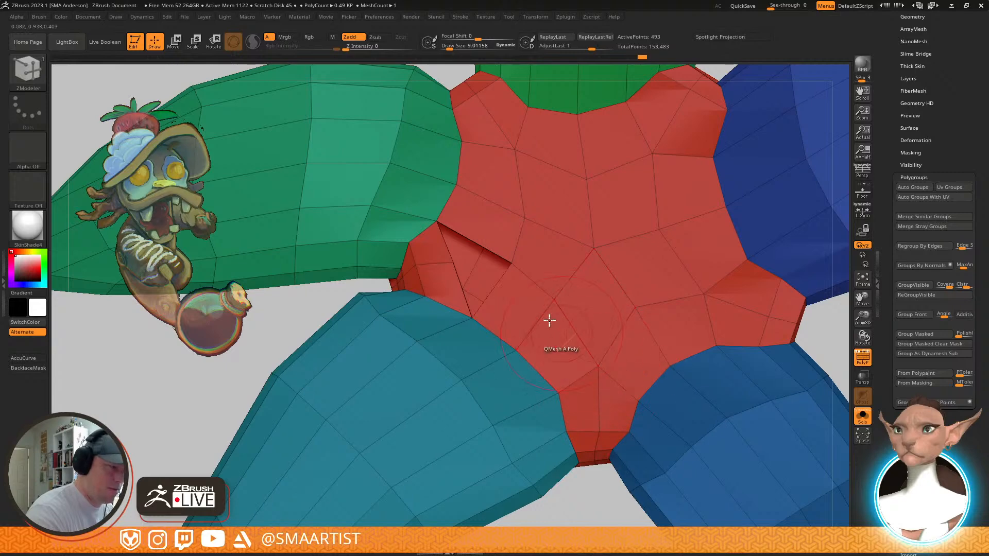
{"action": "left_click", "coordinate": [452, 264]}
Isolate the central star polygroup for inspection and bring the whole leaf mesh back into view
{"action": "right_click_drag", "start_coordinate": [515, 273], "coordinate": [609, 268]}
{"action": "left_click_drag", "start_coordinate": [612, 270], "coordinate": [616, 269]}
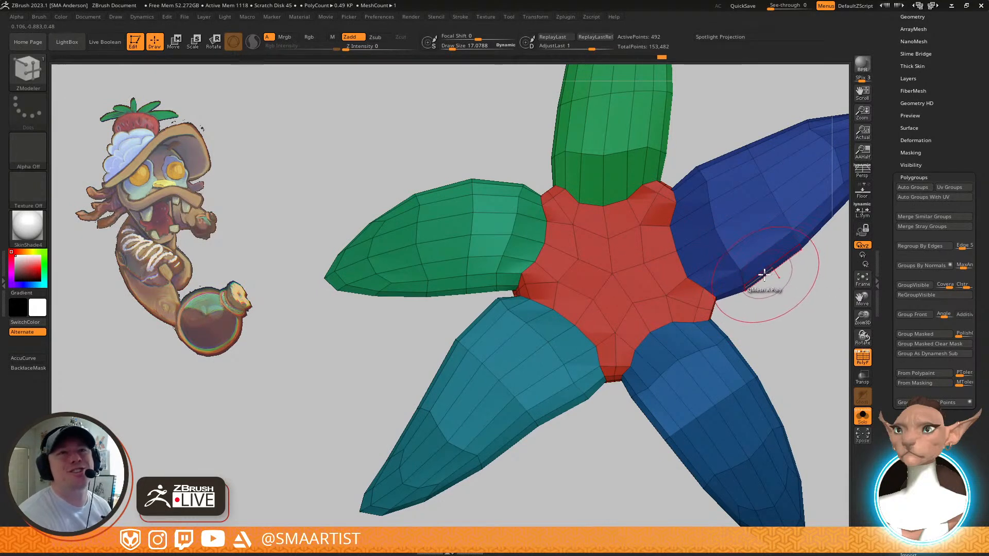
{"action": "key", "text": "ctrl+shift"}
{"action": "left_click", "coordinate": [616, 260], "text": "ctrl+shift"}
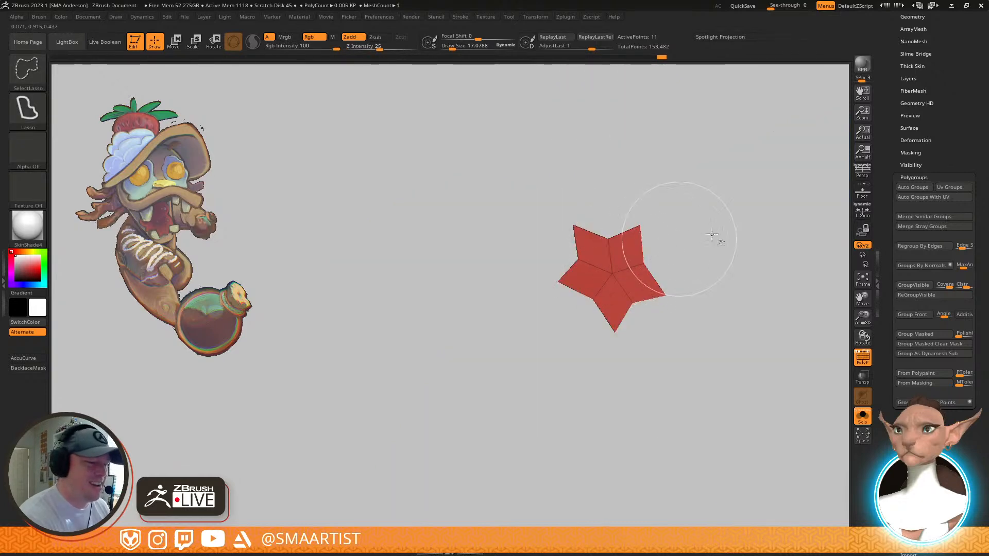
{"action": "left_click", "coordinate": [768, 261], "text": "ctrl+shift"}
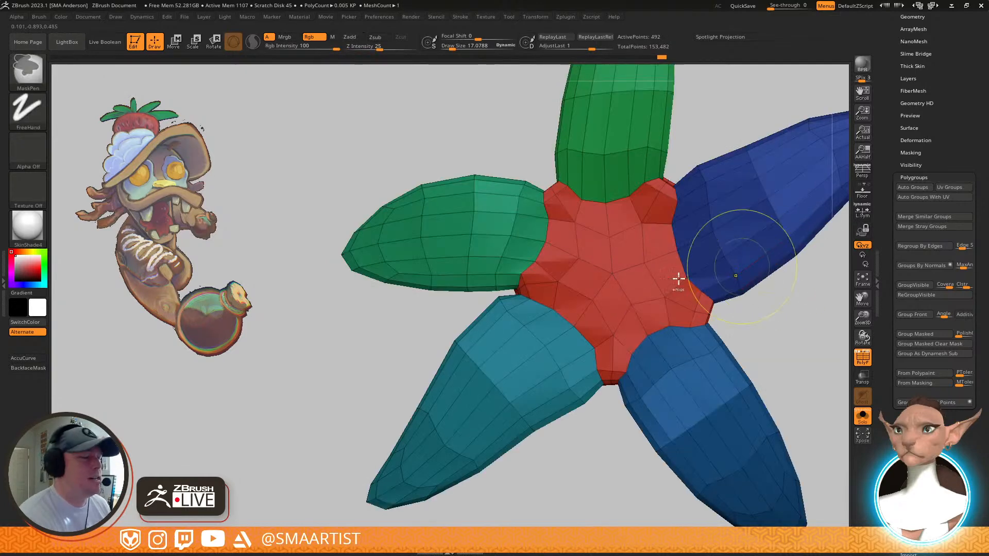
Smooth the red central patch on both the front and reverse sides of the leaf mesh
{"action": "mouse_move", "coordinate": [627, 273]}
{"action": "left_mouse_down", "text": "shift"}
{"action": "mouse_move", "coordinate": [624, 242]}
{"action": "mouse_move", "coordinate": [581, 237]}
{"action": "left_mouse_up", "text": "shift"}
{"action": "right_click_drag", "start_coordinate": [647, 253], "coordinate": [671, 284]}
{"action": "left_click_drag", "start_coordinate": [670, 284], "coordinate": [667, 279], "text": "shift"}
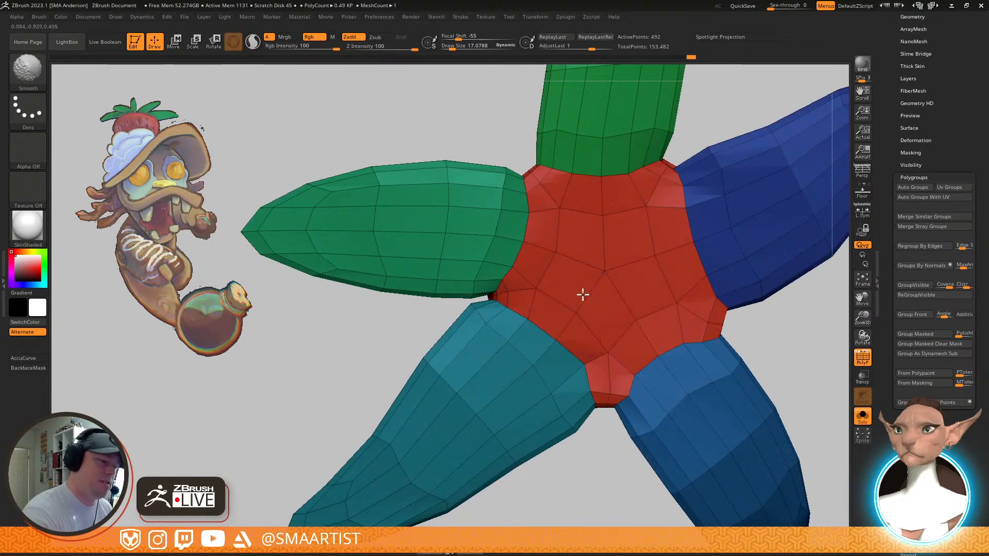
{"action": "mouse_move", "coordinate": [596, 289]}
{"action": "right_mouse_down"}
{"action": "mouse_move", "coordinate": [702, 269]}
{"action": "mouse_move", "coordinate": [614, 291]}
{"action": "right_mouse_up"}
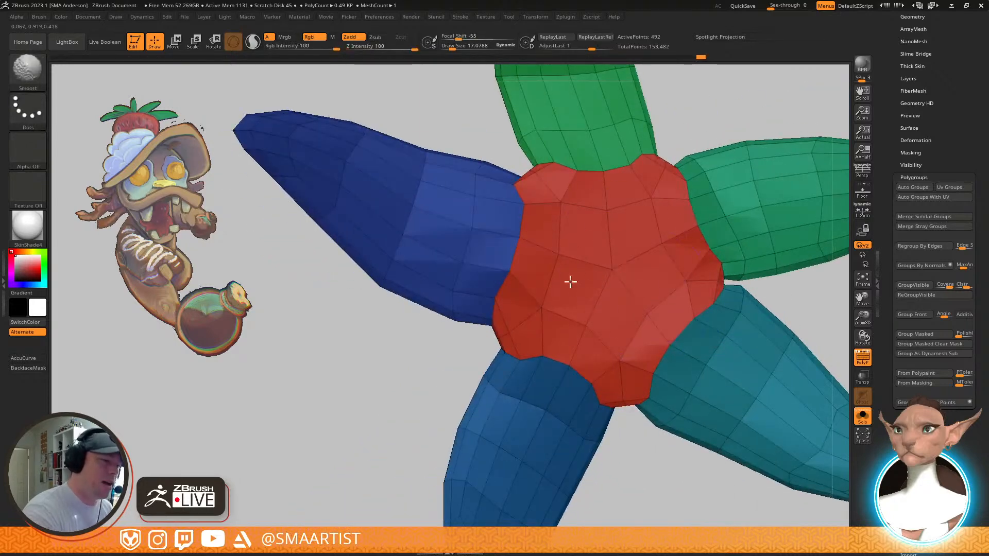
{"action": "left_click_drag", "start_coordinate": [588, 283], "coordinate": [595, 220], "text": "shift"}
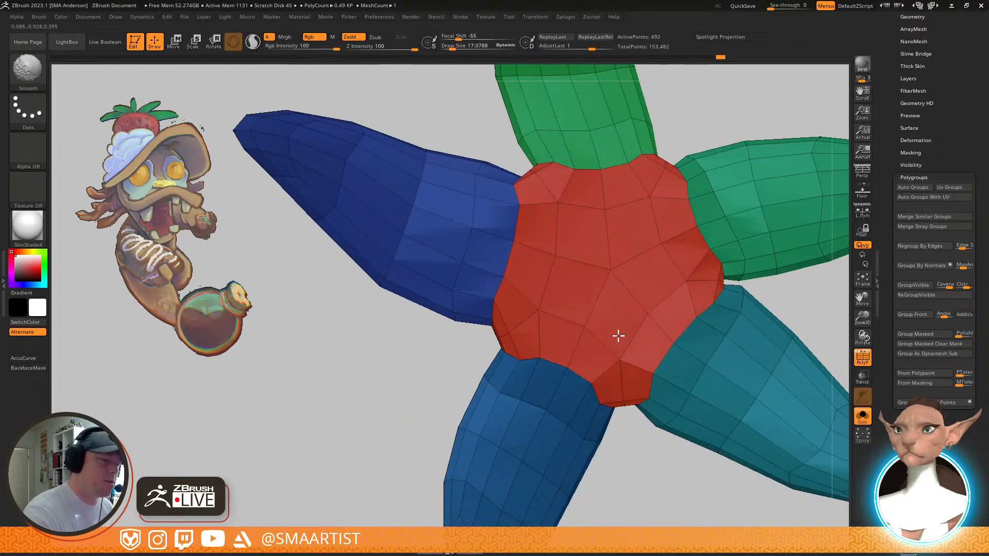
Mask the leaves and extrude the red centre slightly upward along the Y axis with the gizmo
{"action": "key", "text": "shift+f"}
{"action": "right_click_drag", "start_coordinate": [713, 327], "coordinate": [664, 180], "text": "ctrl"}
{"action": "right_click_drag", "start_coordinate": [664, 180], "coordinate": [662, 378]}
{"action": "key", "text": "shift+f"}
{"action": "right_click_drag", "start_coordinate": [644, 322], "coordinate": [601, 332]}
{"action": "key", "text": "w"}
{"action": "left_click_drag", "start_coordinate": [598, 295], "coordinate": [782, 201], "text": "alt"}
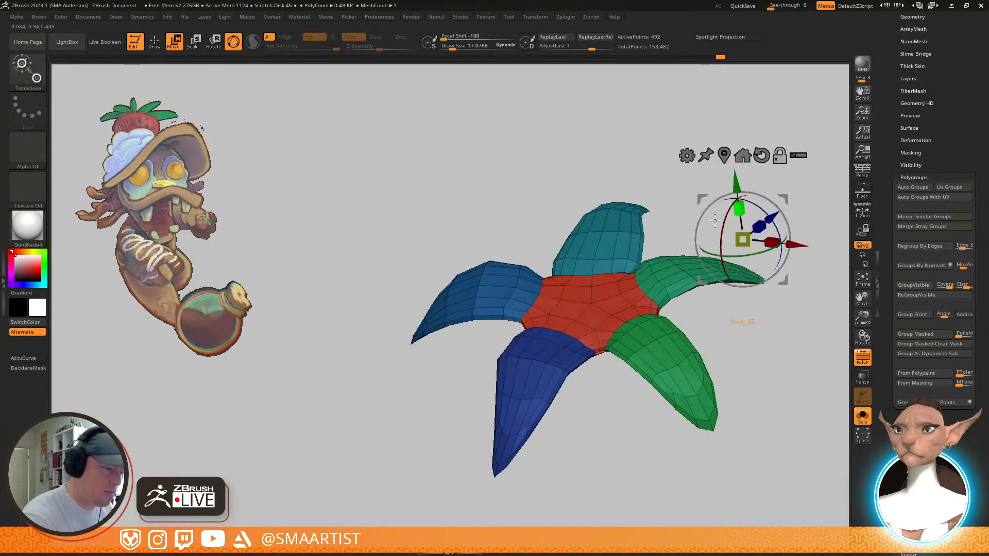
{"action": "left_click", "coordinate": [589, 302], "text": "alt"}
{"action": "mouse_move", "coordinate": [616, 314]}
{"action": "right_mouse_down"}
{"action": "mouse_move", "coordinate": [640, 303]}
{"action": "mouse_move", "coordinate": [646, 279]}
{"action": "right_mouse_up"}
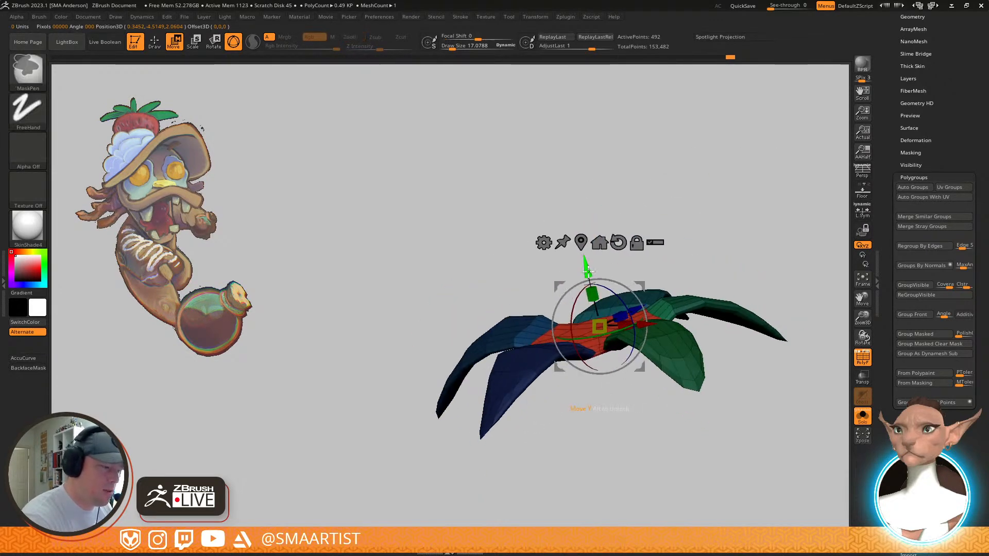
{"action": "left_click_drag", "start_coordinate": [591, 283], "coordinate": [590, 278], "text": "ctrl"}
{"action": "key", "text": "q"}
{"action": "mouse_move", "coordinate": [587, 288]}
{"action": "right_mouse_down"}
{"action": "mouse_move", "coordinate": [568, 334]}
{"action": "mouse_move", "coordinate": [558, 315]}
{"action": "mouse_move", "coordinate": [558, 398]}
{"action": "right_mouse_up"}
Smooth the extruded red centre along its borders and corners between the masked leaves
{"action": "right_click_drag", "start_coordinate": [426, 248], "coordinate": [561, 276], "text": "alt"}
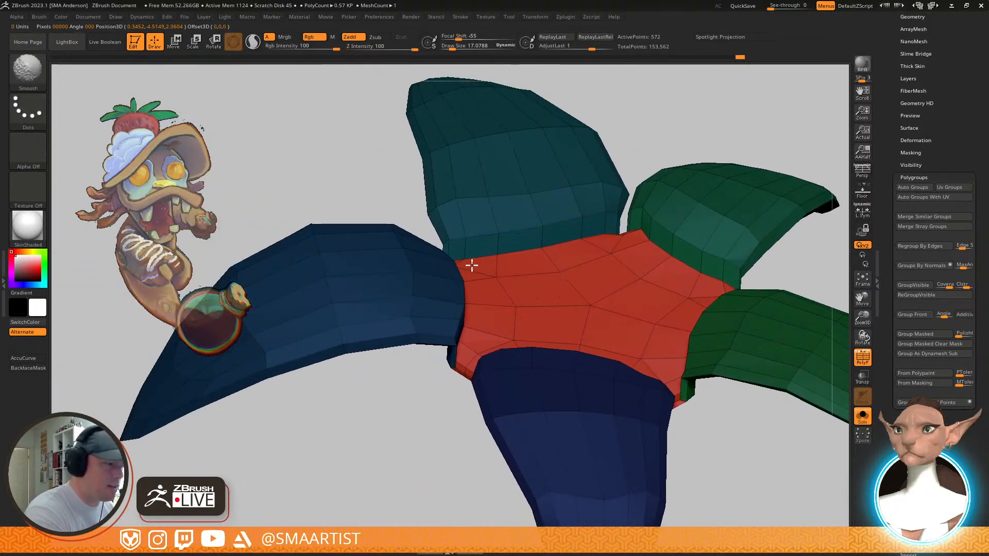
{"action": "left_click_drag", "start_coordinate": [472, 267], "coordinate": [625, 235], "text": "shift"}
{"action": "mouse_move", "coordinate": [671, 335]}
{"action": "right_mouse_down"}
{"action": "mouse_move", "coordinate": [708, 379]}
{"action": "mouse_move", "coordinate": [688, 405]}
{"action": "mouse_move", "coordinate": [693, 433]}
{"action": "right_mouse_up"}
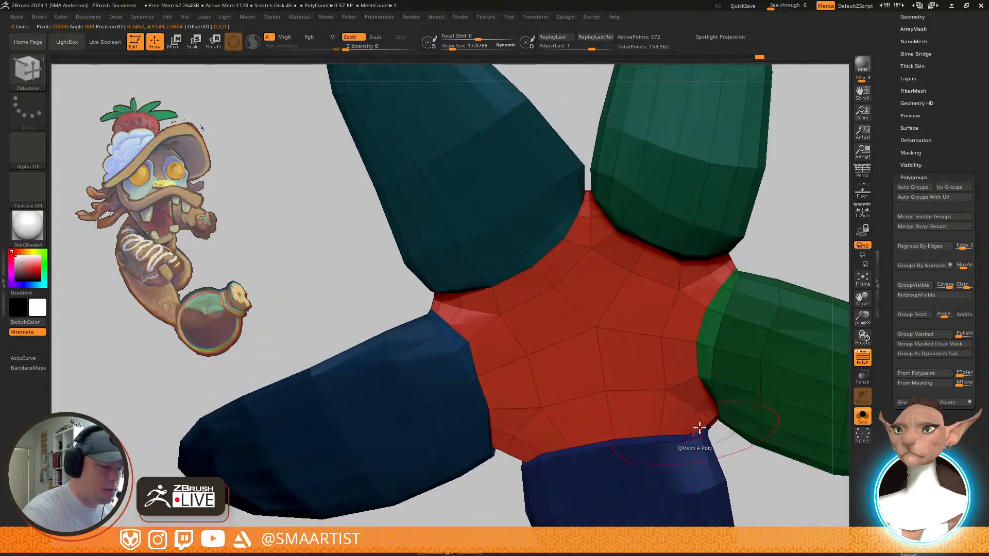
{"action": "right_click_drag", "start_coordinate": [513, 398], "coordinate": [565, 366], "text": "alt"}
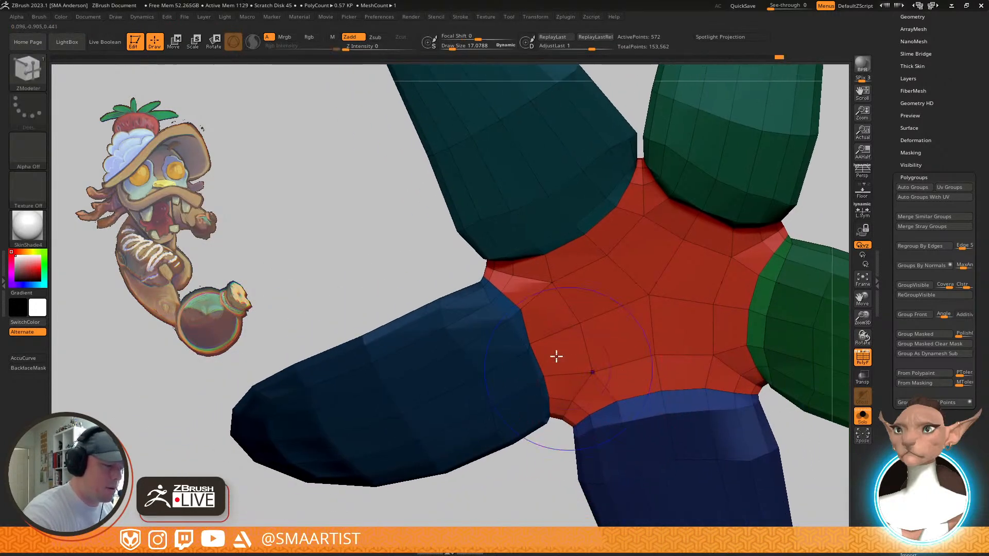
{"action": "left_click_drag", "start_coordinate": [564, 366], "coordinate": [565, 438], "text": "shift"}
{"action": "mouse_move", "coordinate": [632, 346]}
{"action": "right_mouse_down"}
{"action": "mouse_move", "coordinate": [651, 342]}
{"action": "mouse_move", "coordinate": [642, 311]}
{"action": "mouse_move", "coordinate": [639, 328]}
{"action": "right_mouse_up"}
{"action": "left_click_drag", "start_coordinate": [514, 286], "coordinate": [505, 288], "text": "shift"}
{"action": "mouse_move", "coordinate": [670, 308]}
{"action": "right_mouse_down"}
{"action": "mouse_move", "coordinate": [662, 214]}
{"action": "mouse_move", "coordinate": [693, 264]}
{"action": "mouse_move", "coordinate": [681, 253]}
{"action": "mouse_move", "coordinate": [693, 250]}
{"action": "right_mouse_up"}
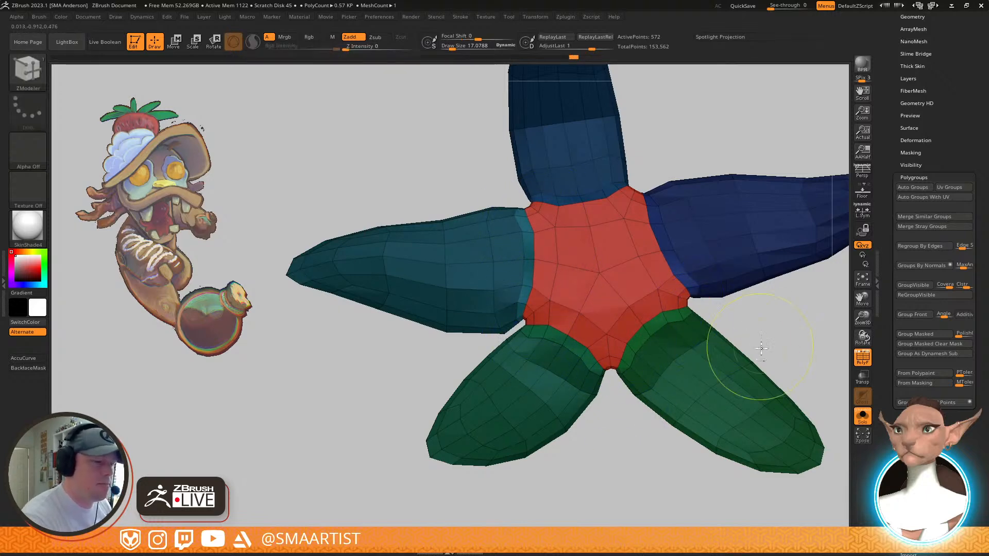
Clear the mask from the leaves and smooth the joins where they meet the red centre
{"action": "right_click_drag", "start_coordinate": [761, 349], "coordinate": [716, 269], "text": "ctrl"}
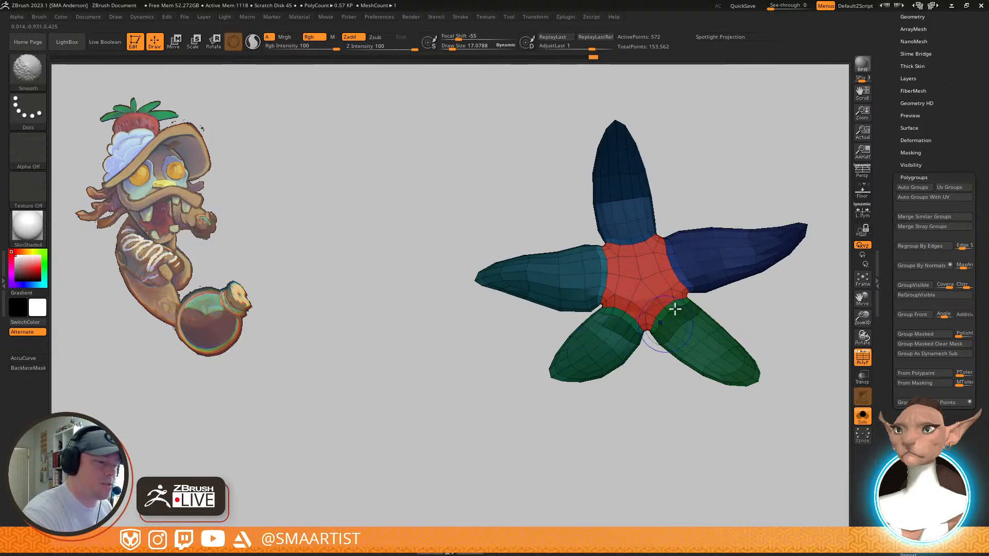
{"action": "mouse_move", "coordinate": [698, 324]}
{"action": "right_mouse_down"}
{"action": "mouse_move", "coordinate": [715, 344]}
{"action": "mouse_move", "coordinate": [702, 323]}
{"action": "right_mouse_up"}
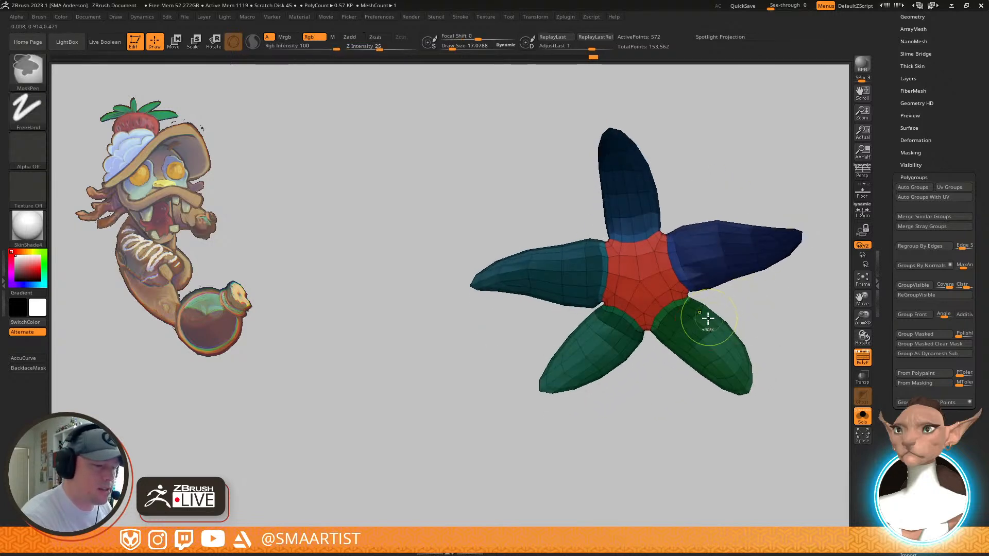
{"action": "key", "text": "shift"}
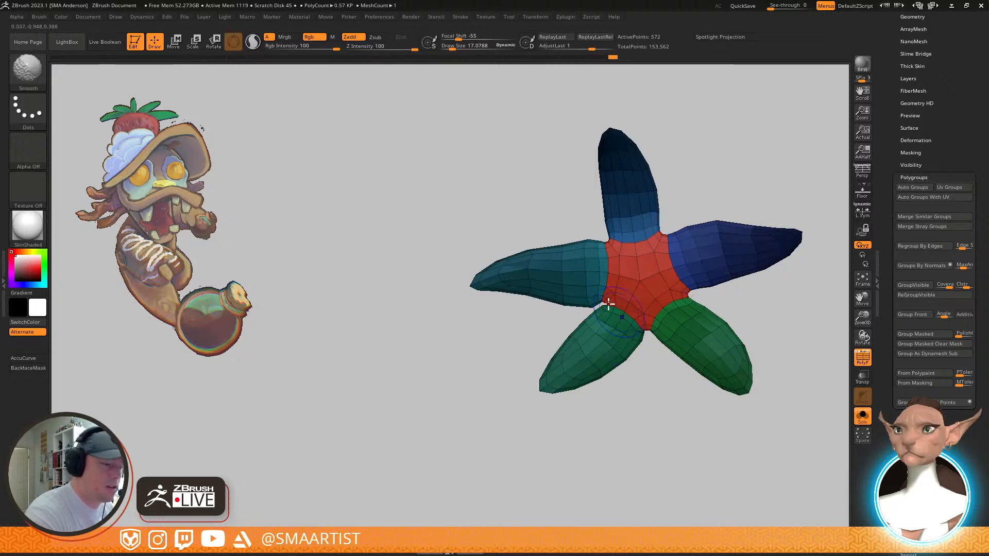
{"action": "right_click_drag", "start_coordinate": [596, 247], "coordinate": [693, 249]}
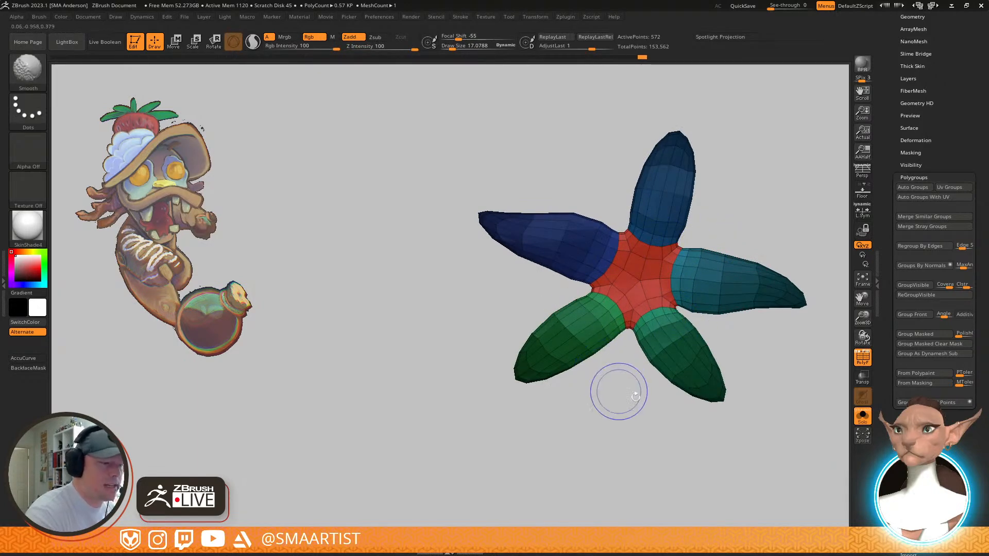
Hide the polyframe, turn off Solo, and examine the joined leaves on the strawberry with the whole character visible
{"action": "key", "text": "shift+f"}
{"action": "mouse_move", "coordinate": [750, 289]}
{"action": "right_mouse_down"}
{"action": "mouse_move", "coordinate": [739, 203]}
{"action": "mouse_move", "coordinate": [742, 242]}
{"action": "mouse_move", "coordinate": [706, 230]}
{"action": "mouse_move", "coordinate": [747, 266]}
{"action": "mouse_move", "coordinate": [711, 311]}
{"action": "mouse_move", "coordinate": [724, 252]}
{"action": "mouse_move", "coordinate": [727, 279]}
{"action": "mouse_move", "coordinate": [689, 251]}
{"action": "right_mouse_up"}
{"action": "key", "text": "ctrl+alt+s"}
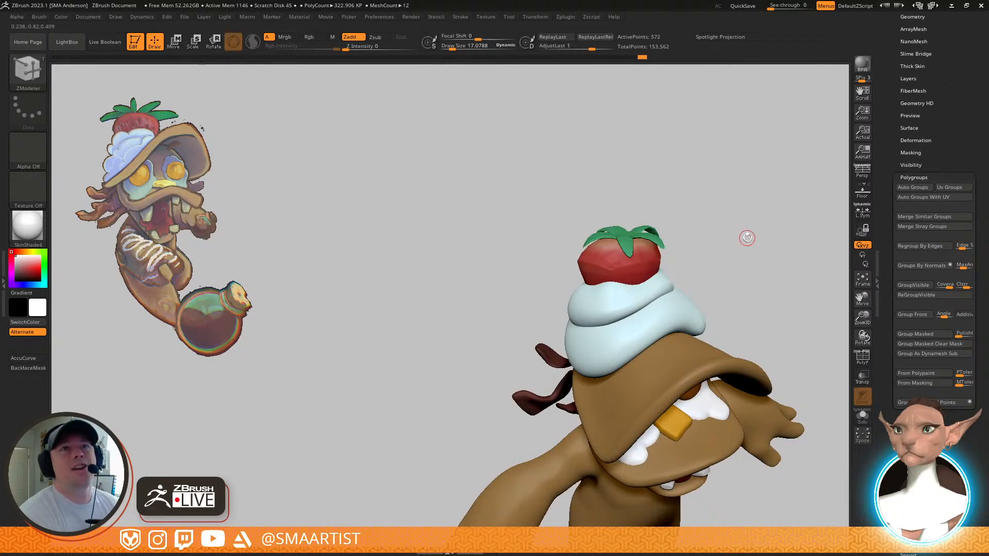
{"action": "mouse_move", "coordinate": [762, 267]}
{"action": "right_mouse_down"}
{"action": "mouse_move", "coordinate": [767, 217]}
{"action": "mouse_move", "coordinate": [750, 276]}
{"action": "mouse_move", "coordinate": [750, 252]}
{"action": "mouse_move", "coordinate": [727, 249]}
{"action": "mouse_move", "coordinate": [741, 244]}
{"action": "mouse_move", "coordinate": [731, 290]}
{"action": "mouse_move", "coordinate": [733, 236]}
{"action": "mouse_move", "coordinate": [724, 248]}
{"action": "mouse_move", "coordinate": [737, 343]}
{"action": "right_mouse_up"}
{"action": "right_click_drag", "start_coordinate": [634, 295], "coordinate": [655, 289], "text": "ctrl"}
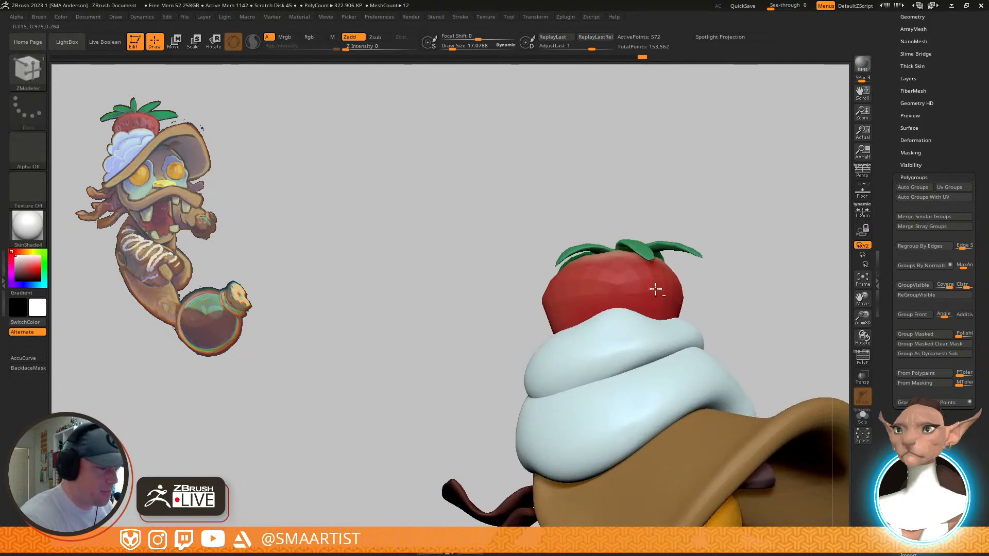
Select the strawberry body and refine its surface with the Pinch brush at a draw size of about 42
{"action": "key", "text": "shift+f"}
{"action": "mouse_move", "coordinate": [733, 256]}
{"action": "right_mouse_down"}
{"action": "mouse_move", "coordinate": [730, 283]}
{"action": "mouse_move", "coordinate": [735, 251]}
{"action": "mouse_move", "coordinate": [740, 280]}
{"action": "right_mouse_up"}
{"action": "key", "text": "shift+f"}
{"action": "mouse_move", "coordinate": [740, 280]}
{"action": "right_mouse_down"}
{"action": "mouse_move", "coordinate": [743, 228]}
{"action": "mouse_move", "coordinate": [752, 296]}
{"action": "mouse_move", "coordinate": [754, 281]}
{"action": "right_mouse_up"}
{"action": "key", "text": "shift+f"}
{"action": "key", "text": "ctrl"}
{"action": "key", "text": "b"}
{"action": "key", "text": "p"}
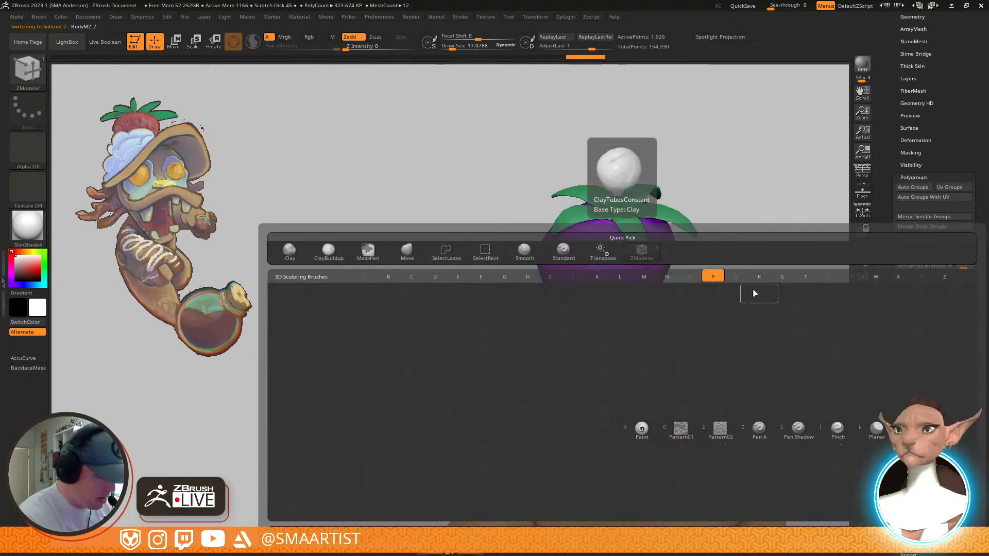
{"action": "key", "text": "i"}
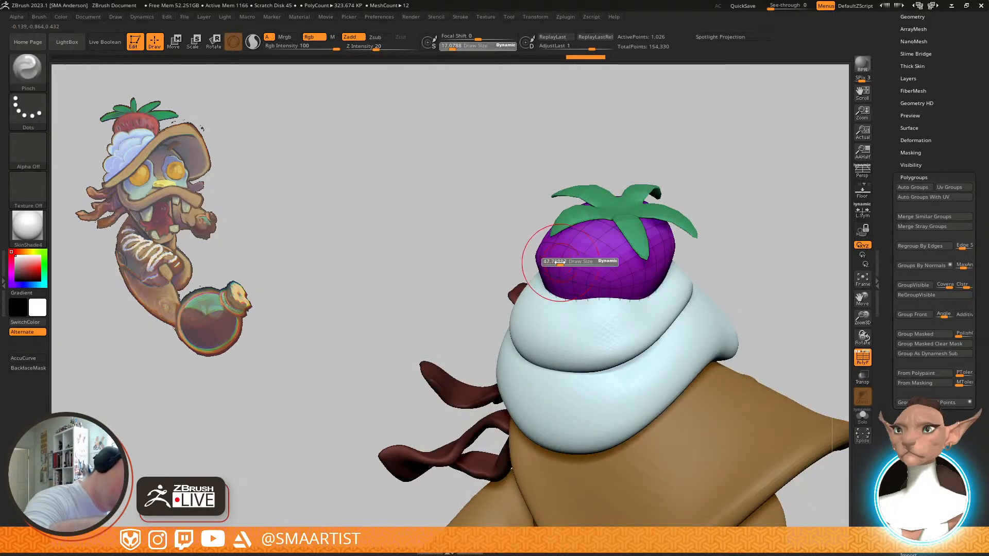
{"action": "mouse_move", "coordinate": [605, 279]}
{"action": "right_mouse_down"}
{"action": "mouse_move", "coordinate": [662, 285]}
{"action": "mouse_move", "coordinate": [622, 282]}
{"action": "mouse_move", "coordinate": [654, 269]}
{"action": "mouse_move", "coordinate": [524, 236]}
{"action": "mouse_move", "coordinate": [659, 181]}
{"action": "mouse_move", "coordinate": [598, 229]}
{"action": "mouse_move", "coordinate": [704, 215]}
{"action": "right_mouse_up"}
{"action": "key", "text": "shift+f"}
{"action": "mouse_move", "coordinate": [778, 261]}
{"action": "right_mouse_down", "text": "ctrl"}
{"action": "mouse_move", "coordinate": [766, 213]}
{"action": "mouse_move", "coordinate": [753, 242]}
{"action": "right_mouse_up", "text": "ctrl"}
{"action": "mouse_move", "coordinate": [752, 242]}
{"action": "right_mouse_down"}
{"action": "mouse_move", "coordinate": [777, 185]}
{"action": "mouse_move", "coordinate": [754, 234]}
{"action": "mouse_move", "coordinate": [762, 243]}
{"action": "mouse_move", "coordinate": [793, 234]}
{"action": "mouse_move", "coordinate": [754, 238]}
{"action": "mouse_move", "coordinate": [757, 228]}
{"action": "right_mouse_up"}
{"action": "mouse_move", "coordinate": [652, 246]}
{"action": "right_mouse_down", "text": "alt"}
{"action": "mouse_move", "coordinate": [751, 255]}
{"action": "mouse_move", "coordinate": [741, 241]}
{"action": "right_mouse_up", "text": "alt"}
{"action": "mouse_move", "coordinate": [658, 259]}
{"action": "right_mouse_down"}
{"action": "mouse_move", "coordinate": [656, 283]}
{"action": "mouse_move", "coordinate": [634, 280]}
{"action": "mouse_move", "coordinate": [653, 281]}
{"action": "right_mouse_up"}
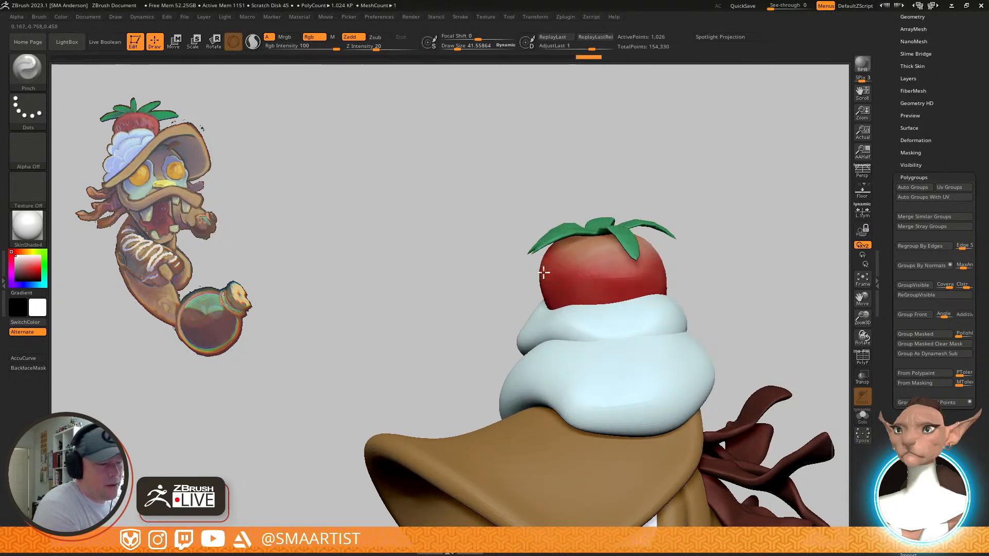
Reshape the strawberry's outline with the Move brush at a draw size of about 86
{"action": "mouse_move", "coordinate": [558, 272]}
{"action": "right_mouse_down"}
{"action": "mouse_move", "coordinate": [679, 270]}
{"action": "mouse_move", "coordinate": [638, 274]}
{"action": "right_mouse_up"}
{"action": "mouse_move", "coordinate": [604, 246]}
{"action": "right_mouse_down"}
{"action": "mouse_move", "coordinate": [713, 215]}
{"action": "mouse_move", "coordinate": [697, 258]}
{"action": "mouse_move", "coordinate": [755, 238]}
{"action": "mouse_move", "coordinate": [750, 270]}
{"action": "mouse_move", "coordinate": [741, 242]}
{"action": "mouse_move", "coordinate": [730, 243]}
{"action": "mouse_move", "coordinate": [752, 301]}
{"action": "right_mouse_up"}
{"action": "key", "text": "b"}
{"action": "key", "text": "m"}
{"action": "key", "text": "v"}
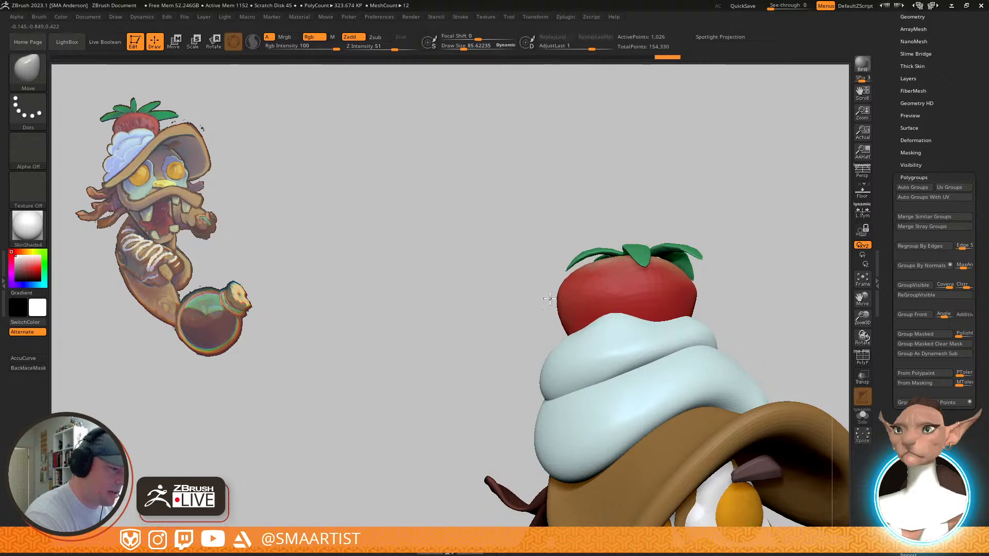
{"action": "mouse_move", "coordinate": [649, 258]}
{"action": "right_mouse_down"}
{"action": "mouse_move", "coordinate": [678, 279]}
{"action": "mouse_move", "coordinate": [667, 263]}
{"action": "mouse_move", "coordinate": [649, 263]}
{"action": "right_mouse_up"}
Select the leaves, enlarge them slightly and shift them across the strawberry's top with the gizmo
{"action": "key", "text": "shift+f"}
{"action": "left_click", "coordinate": [671, 260], "text": "alt"}
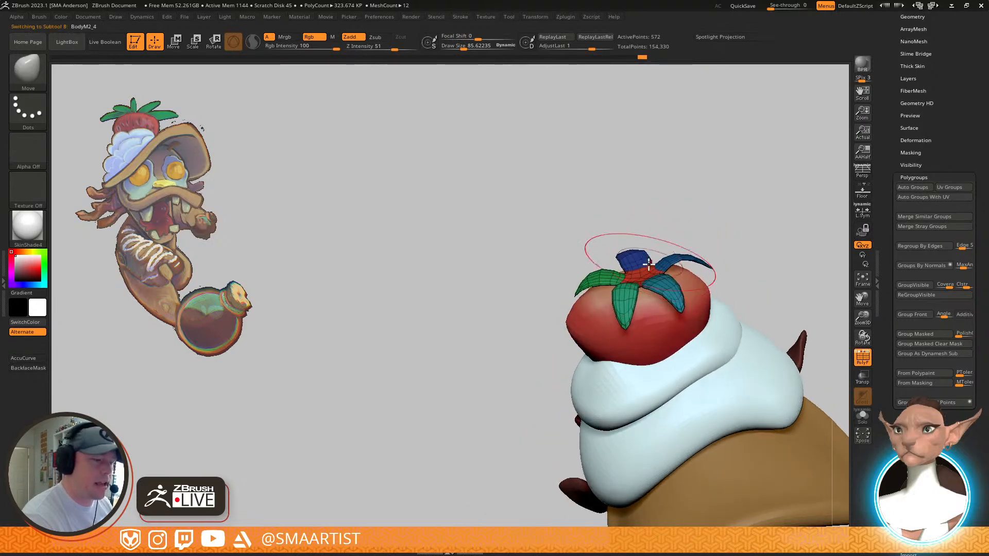
{"action": "key", "text": "w"}
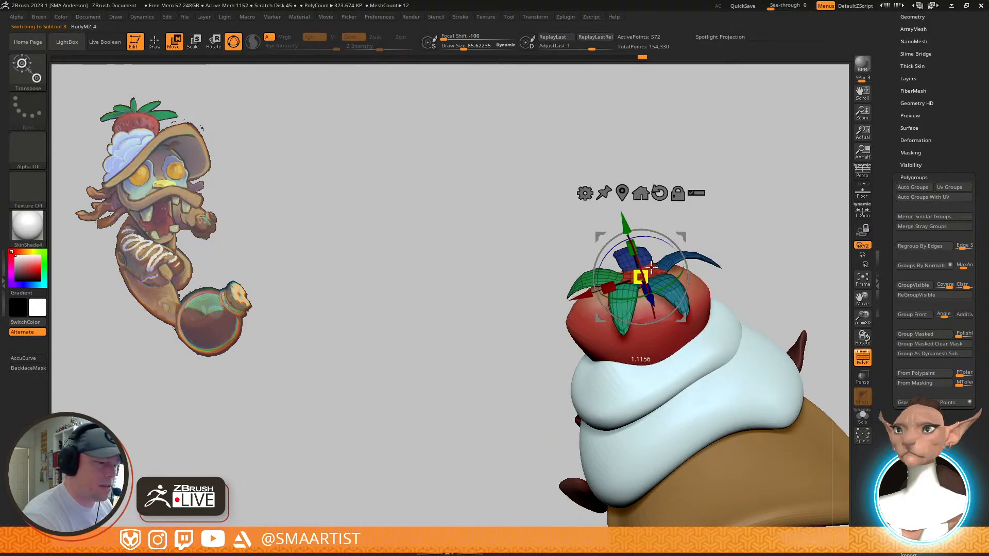
{"action": "left_click_drag", "start_coordinate": [667, 247], "coordinate": [656, 248]}
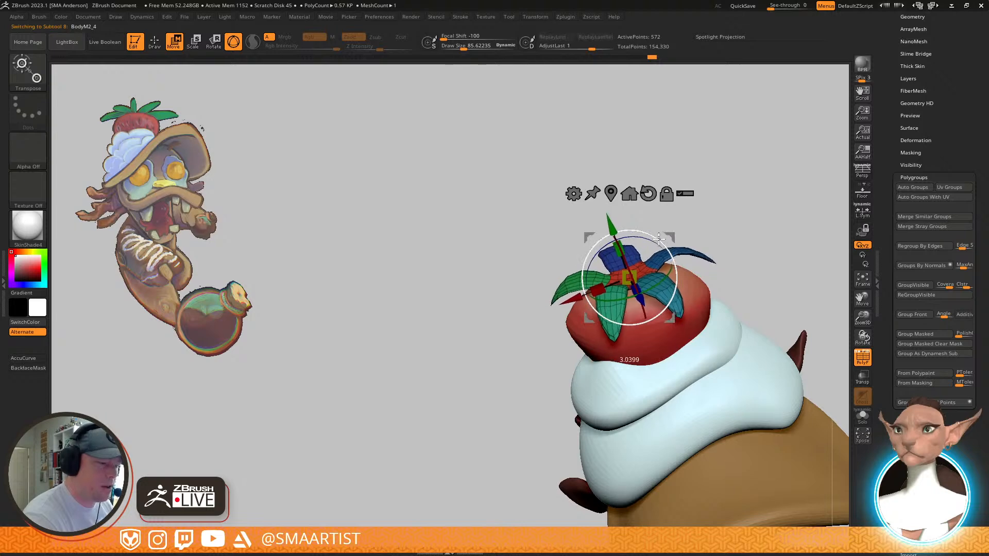
{"action": "key", "text": "q"}
{"action": "mouse_move", "coordinate": [682, 284]}
{"action": "right_mouse_down"}
{"action": "mouse_move", "coordinate": [682, 224]}
{"action": "mouse_move", "coordinate": [686, 233]}
{"action": "mouse_move", "coordinate": [706, 230]}
{"action": "mouse_move", "coordinate": [700, 245]}
{"action": "right_mouse_up"}
{"action": "key", "text": "e"}
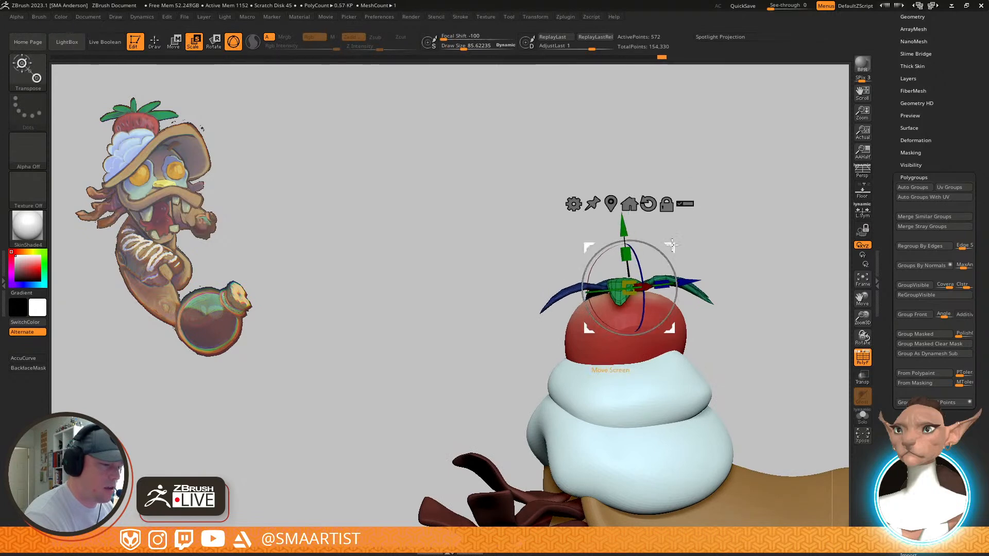
{"action": "key", "text": "q"}
{"action": "mouse_move", "coordinate": [682, 234]}
{"action": "right_mouse_down"}
{"action": "mouse_move", "coordinate": [695, 268]}
{"action": "mouse_move", "coordinate": [733, 296]}
{"action": "mouse_move", "coordinate": [721, 269]}
{"action": "right_mouse_up"}
Reshape the raised leaf with the Move brush and the Move Topological brush at a draw size of about 73
{"action": "key", "text": "shift+f"}
{"action": "mouse_move", "coordinate": [721, 269]}
{"action": "right_mouse_down"}
{"action": "mouse_move", "coordinate": [691, 267]}
{"action": "mouse_move", "coordinate": [678, 249]}
{"action": "mouse_move", "coordinate": [746, 281]}
{"action": "mouse_move", "coordinate": [664, 319]}
{"action": "right_mouse_up"}
{"action": "right_click_drag", "start_coordinate": [664, 319], "coordinate": [636, 386], "text": "ctrl"}
{"action": "key", "text": "s"}
{"action": "left_click_drag", "start_coordinate": [616, 334], "coordinate": [611, 333]}
{"action": "mouse_move", "coordinate": [611, 334]}
{"action": "right_mouse_down"}
{"action": "mouse_move", "coordinate": [644, 307]}
{"action": "mouse_move", "coordinate": [711, 290]}
{"action": "mouse_move", "coordinate": [707, 255]}
{"action": "mouse_move", "coordinate": [726, 255]}
{"action": "mouse_move", "coordinate": [601, 297]}
{"action": "right_mouse_up"}
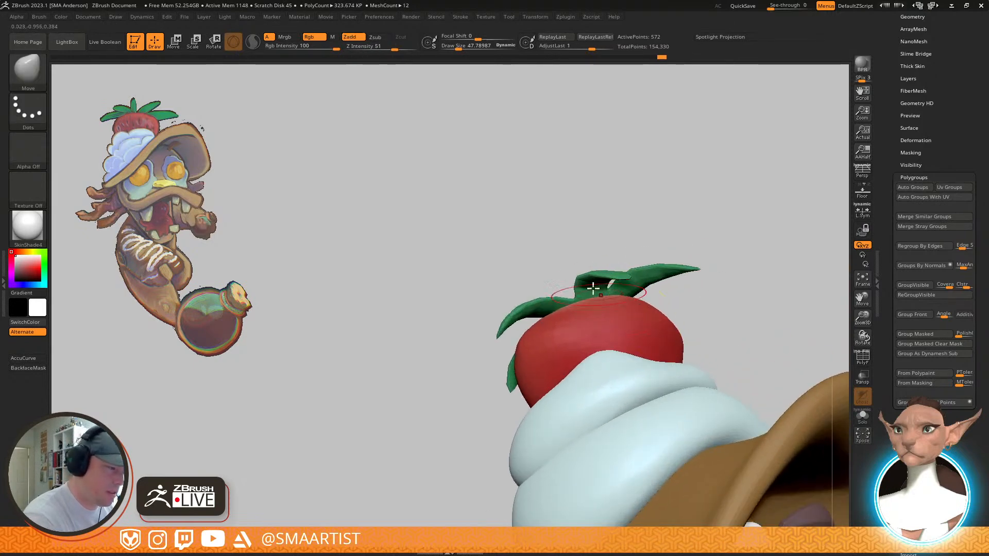
{"action": "key", "text": "b"}
{"action": "key", "text": "m"}
{"action": "key", "text": "t"}
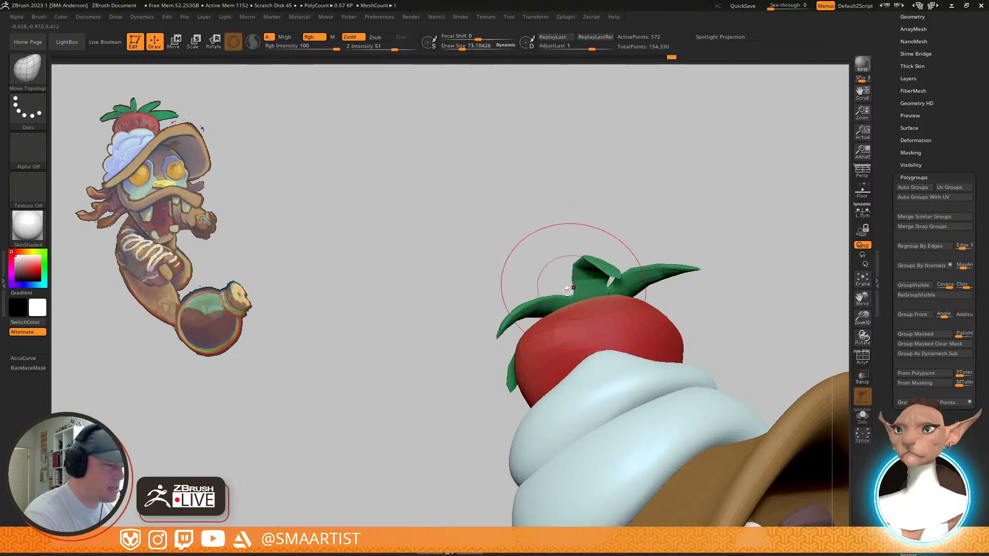
{"action": "right_click_drag", "start_coordinate": [576, 299], "coordinate": [584, 329]}
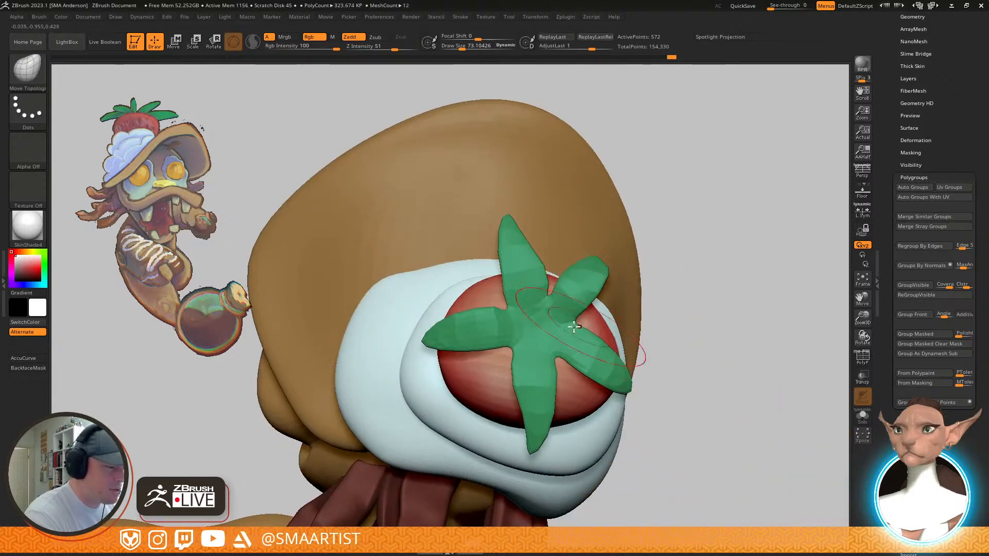
Refine the notches between the leaves around the centre with the Move Topological brush at a draw size of about 30
{"action": "key", "text": "s"}
{"action": "left_click_drag", "start_coordinate": [571, 322], "coordinate": [573, 321]}
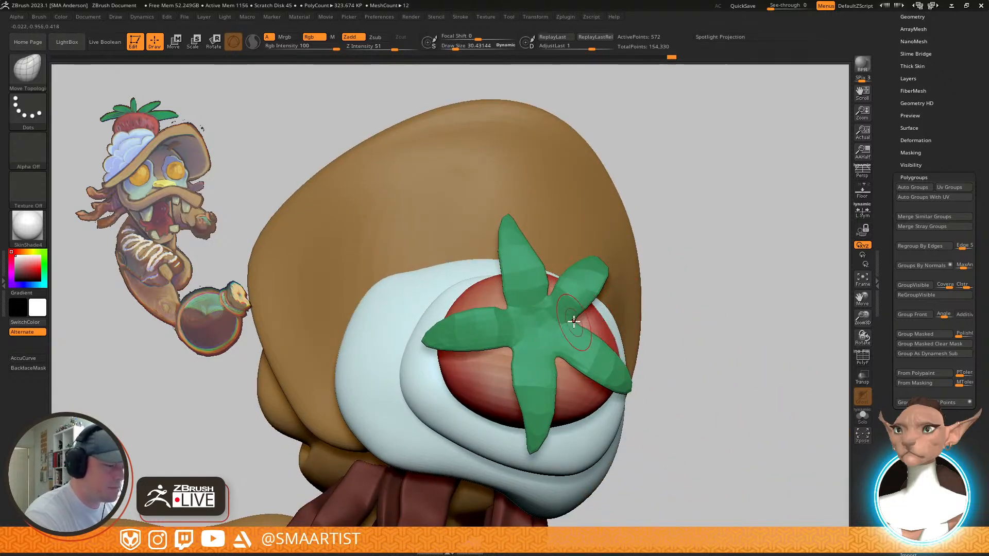
{"action": "mouse_move", "coordinate": [525, 345]}
{"action": "right_mouse_down"}
{"action": "mouse_move", "coordinate": [521, 364]}
{"action": "mouse_move", "coordinate": [516, 356]}
{"action": "right_mouse_up"}
{"action": "left_click_drag", "start_coordinate": [516, 356], "coordinate": [525, 343]}
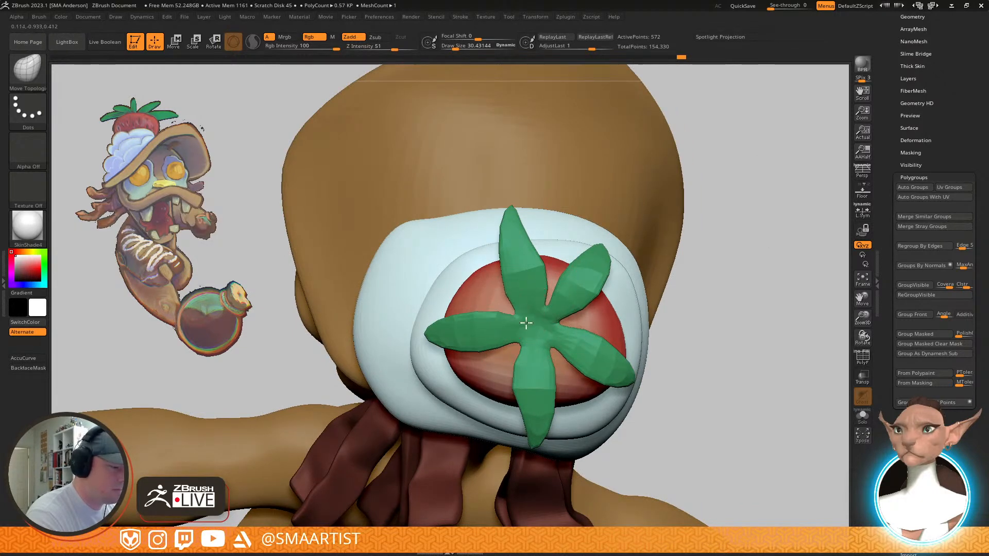
{"action": "mouse_move", "coordinate": [530, 321]}
{"action": "right_mouse_down"}
{"action": "mouse_move", "coordinate": [616, 281]}
{"action": "mouse_move", "coordinate": [578, 309]}
{"action": "mouse_move", "coordinate": [596, 318]}
{"action": "mouse_move", "coordinate": [661, 265]}
{"action": "mouse_move", "coordinate": [633, 262]}
{"action": "right_mouse_up"}
{"action": "right_click_drag", "start_coordinate": [726, 258], "coordinate": [641, 264]}
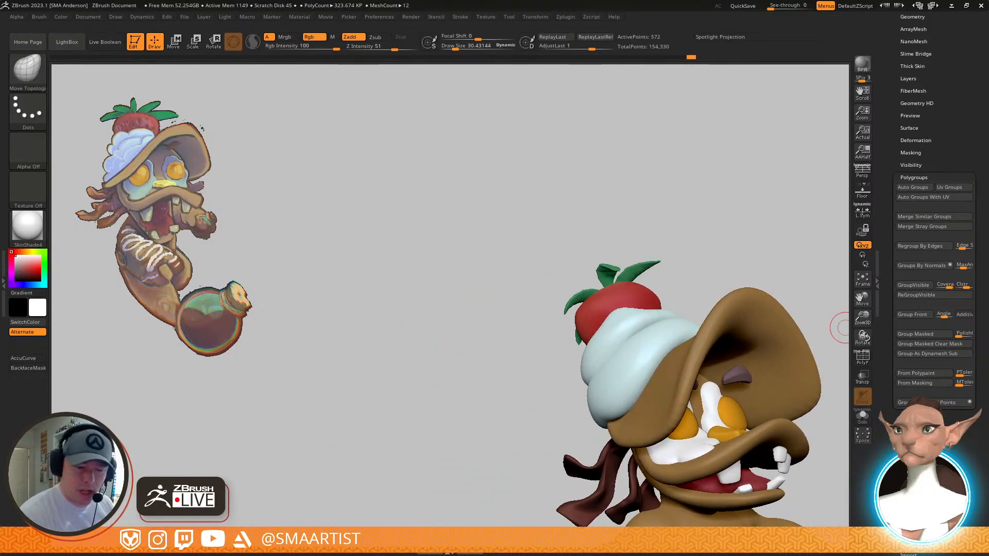
Thicken the leaves with the Inflate deformation and preview them smoothed with dynamic subdivision and the polyframe
{"action": "left_click", "coordinate": [916, 140]}
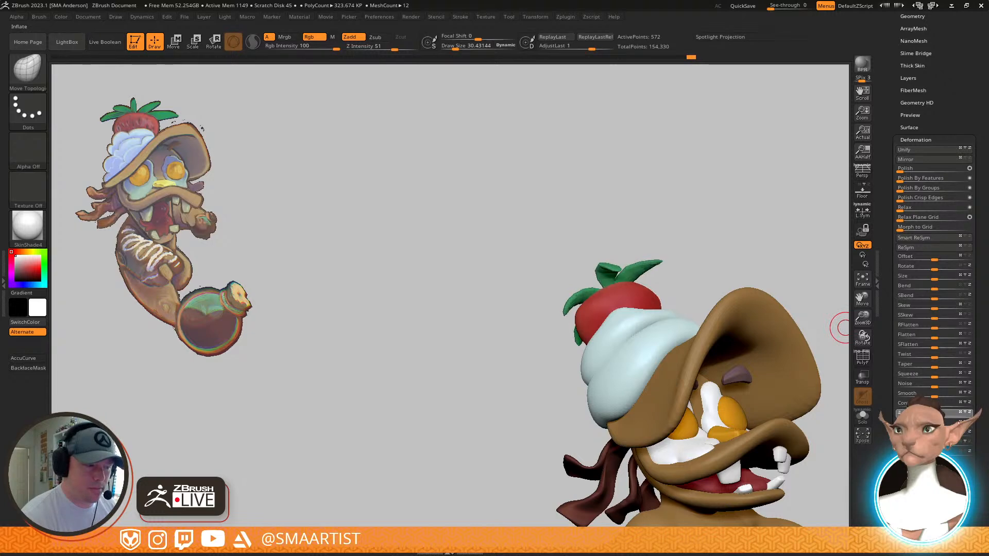
{"action": "right_click_drag", "start_coordinate": [787, 309], "coordinate": [734, 270], "text": "ctrl"}
{"action": "right_click_drag", "start_coordinate": [734, 270], "coordinate": [772, 280], "text": "alt"}
{"action": "right_click_drag", "start_coordinate": [642, 274], "coordinate": [664, 280], "text": "alt"}
{"action": "right_click_drag", "start_coordinate": [762, 390], "coordinate": [675, 291], "text": "ctrl"}
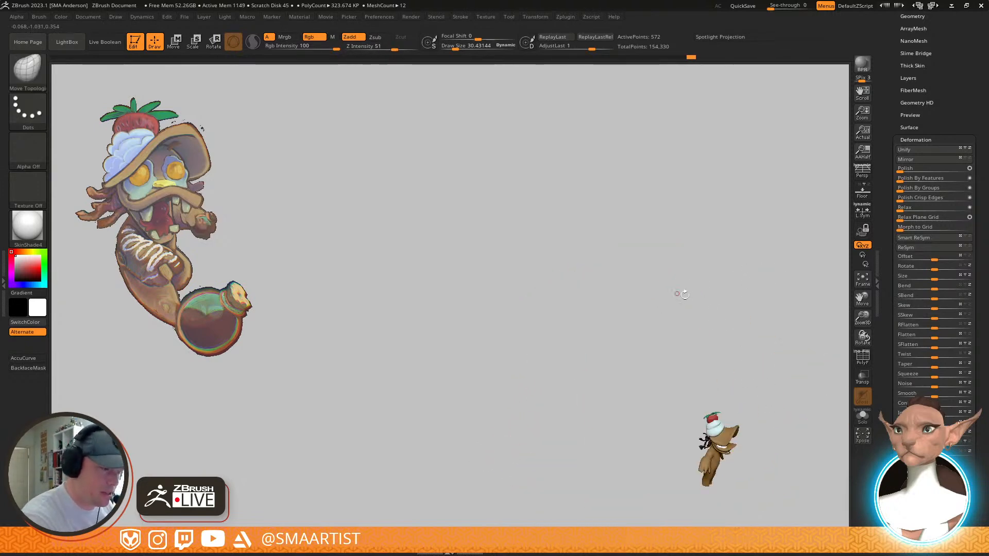
{"action": "key", "text": "f"}
{"action": "right_click_drag", "start_coordinate": [726, 320], "coordinate": [635, 345], "text": "ctrl"}
{"action": "key", "text": "shift+f"}
{"action": "right_click_drag", "start_coordinate": [608, 307], "coordinate": [622, 344]}
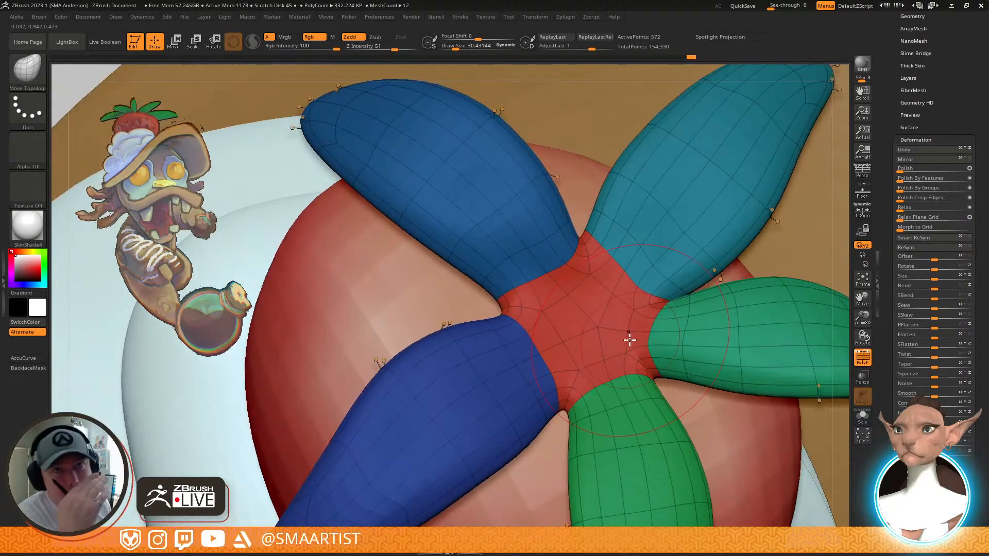
Isolate the red centre, hide all but its small top patch, and assign that patch its own polygroup
{"action": "left_click", "coordinate": [600, 325], "text": "ctrl+shift"}
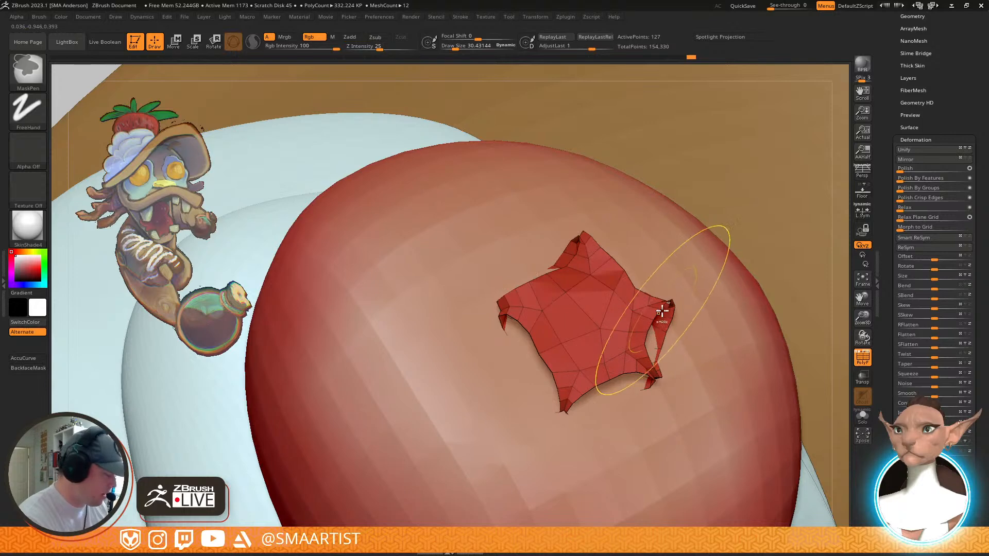
{"action": "key", "text": "alt+s"}
{"action": "right_click_drag", "start_coordinate": [673, 288], "coordinate": [663, 310]}
{"action": "mouse_move", "coordinate": [668, 330]}
{"action": "left_mouse_down", "text": "ctrl+alt+shift"}
{"action": "mouse_move", "coordinate": [654, 246]}
{"action": "mouse_move", "coordinate": [562, 211]}
{"action": "mouse_move", "coordinate": [453, 363]}
{"action": "mouse_move", "coordinate": [477, 378]}
{"action": "left_mouse_up", "text": "ctrl+alt+shift"}
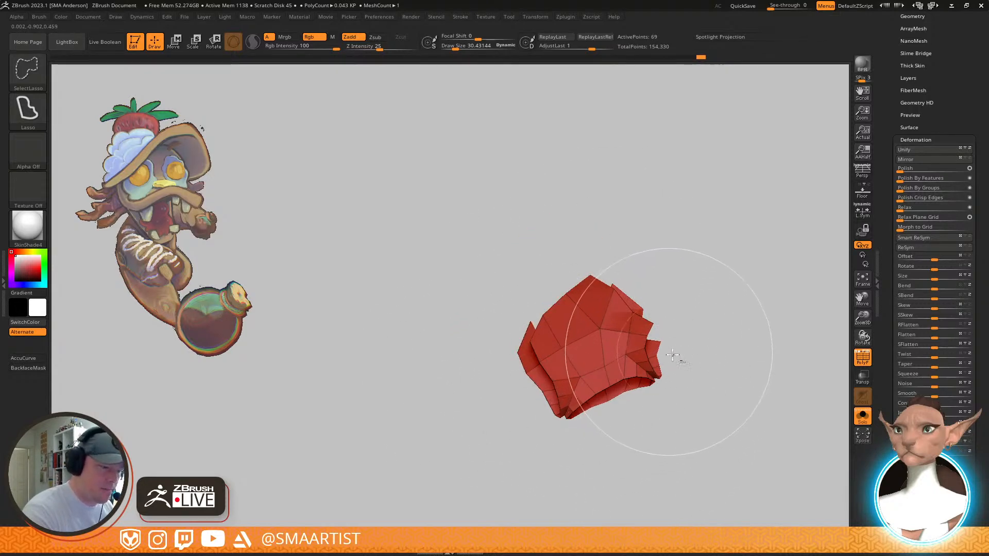
{"action": "mouse_move", "coordinate": [637, 359]}
{"action": "left_mouse_down", "text": "ctrl+alt+shift"}
{"action": "mouse_move", "coordinate": [589, 476]}
{"action": "mouse_move", "coordinate": [665, 341]}
{"action": "mouse_move", "coordinate": [626, 416]}
{"action": "mouse_move", "coordinate": [489, 388]}
{"action": "mouse_move", "coordinate": [509, 291]}
{"action": "mouse_move", "coordinate": [526, 296]}
{"action": "left_mouse_up", "text": "ctrl+alt+shift"}
{"action": "mouse_move", "coordinate": [656, 297]}
{"action": "left_mouse_down", "text": "ctrl+alt+shift"}
{"action": "mouse_move", "coordinate": [750, 343]}
{"action": "mouse_move", "coordinate": [742, 327]}
{"action": "mouse_move", "coordinate": [684, 336]}
{"action": "left_mouse_up", "text": "ctrl+alt+shift"}
{"action": "key", "text": "ctrl+w"}
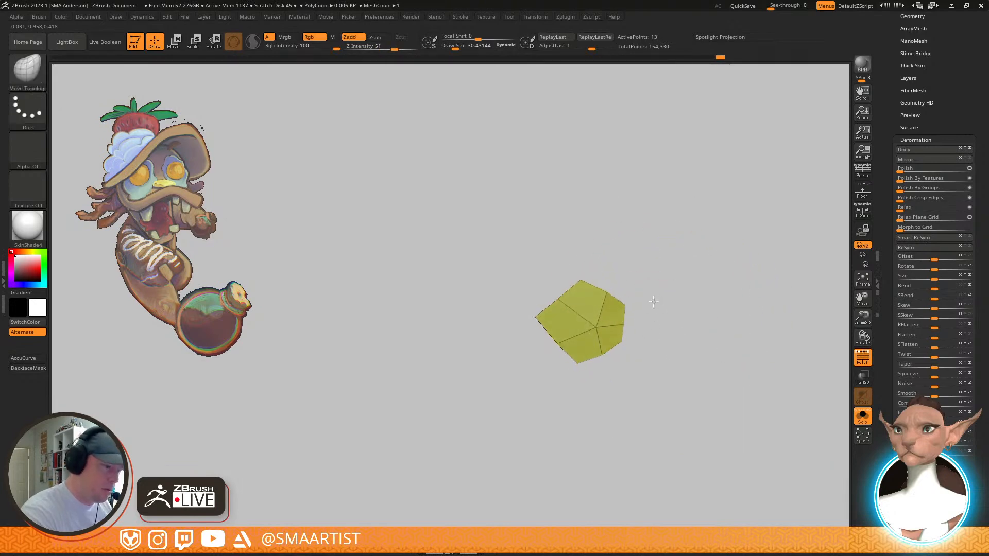
Show the whole leaf mesh, mask everything except the centre patch, and extrude the patch upward into a stem
{"action": "left_click", "coordinate": [654, 303], "text": "ctrl+shift"}
{"action": "key", "text": "w"}
{"action": "left_click", "coordinate": [759, 250], "text": "alt"}
{"action": "left_click", "coordinate": [592, 322], "text": "ctrl"}
{"action": "key", "text": "q"}
{"action": "mouse_move", "coordinate": [639, 317]}
{"action": "right_mouse_down"}
{"action": "mouse_move", "coordinate": [664, 266]}
{"action": "mouse_move", "coordinate": [646, 250]}
{"action": "right_mouse_up"}
{"action": "key", "text": "w"}
{"action": "right_click_drag", "start_coordinate": [653, 299], "coordinate": [648, 258]}
{"action": "left_click_drag", "start_coordinate": [599, 253], "coordinate": [605, 164], "text": "ctrl"}
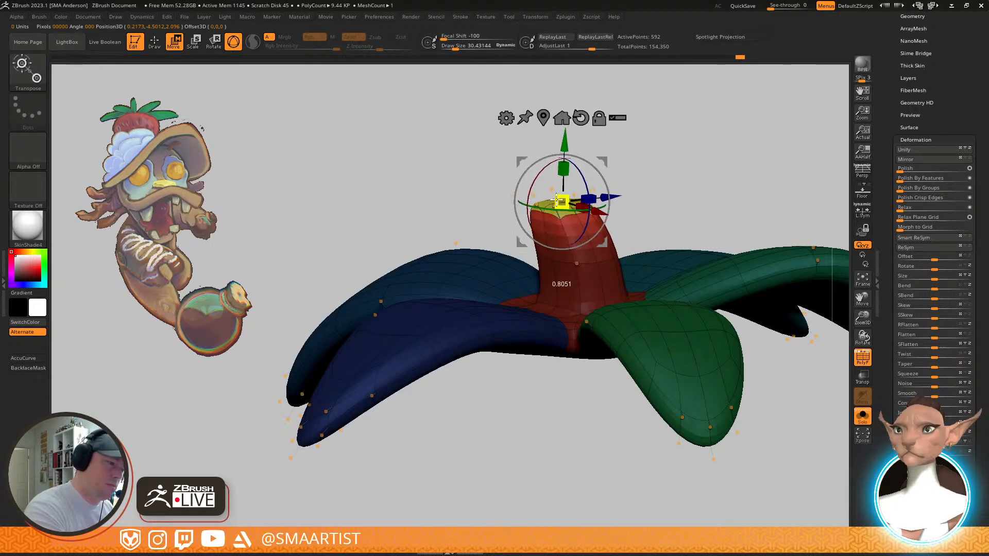
Lengthen and tilt the stem with a further gizmo extrusion, clear the mask, and hide the polyframe
{"action": "left_click_drag", "start_coordinate": [549, 199], "coordinate": [554, 122]}
{"action": "left_click_drag", "start_coordinate": [651, 166], "coordinate": [627, 142]}
{"action": "left_click_drag", "start_coordinate": [509, 111], "coordinate": [501, 97], "text": "ctrl"}
{"action": "key", "text": "shift+f"}
{"action": "mouse_move", "coordinate": [675, 194]}
{"action": "right_mouse_down", "text": "ctrl"}
{"action": "mouse_move", "coordinate": [651, 128]}
{"action": "mouse_move", "coordinate": [709, 198]}
{"action": "mouse_move", "coordinate": [734, 255]}
{"action": "right_mouse_up", "text": "ctrl"}
{"action": "key", "text": "q"}
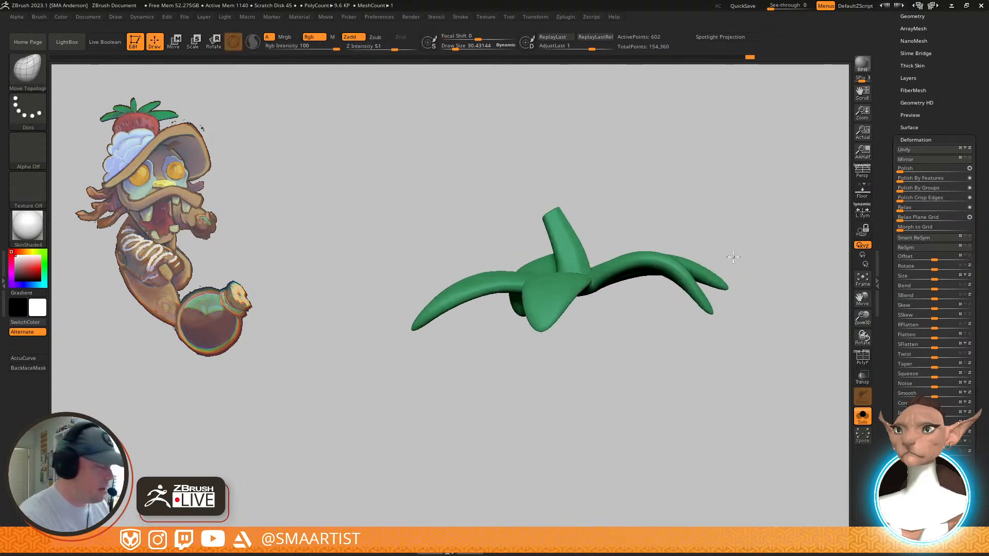
Show the rest of the character and examine the new stem and leaves on the strawberry from several angles
{"action": "key", "text": "ctrl+shift+s"}
{"action": "mouse_move", "coordinate": [744, 293]}
{"action": "right_mouse_down", "text": "alt"}
{"action": "mouse_move", "coordinate": [733, 236]}
{"action": "mouse_move", "coordinate": [645, 253]}
{"action": "mouse_move", "coordinate": [710, 297]}
{"action": "mouse_move", "coordinate": [662, 280]}
{"action": "mouse_move", "coordinate": [675, 276]}
{"action": "mouse_move", "coordinate": [644, 258]}
{"action": "right_mouse_up", "text": "alt"}
{"action": "right_click_drag", "start_coordinate": [644, 258], "coordinate": [692, 355], "text": "alt"}
{"action": "right_click_drag", "start_coordinate": [613, 335], "coordinate": [555, 268]}
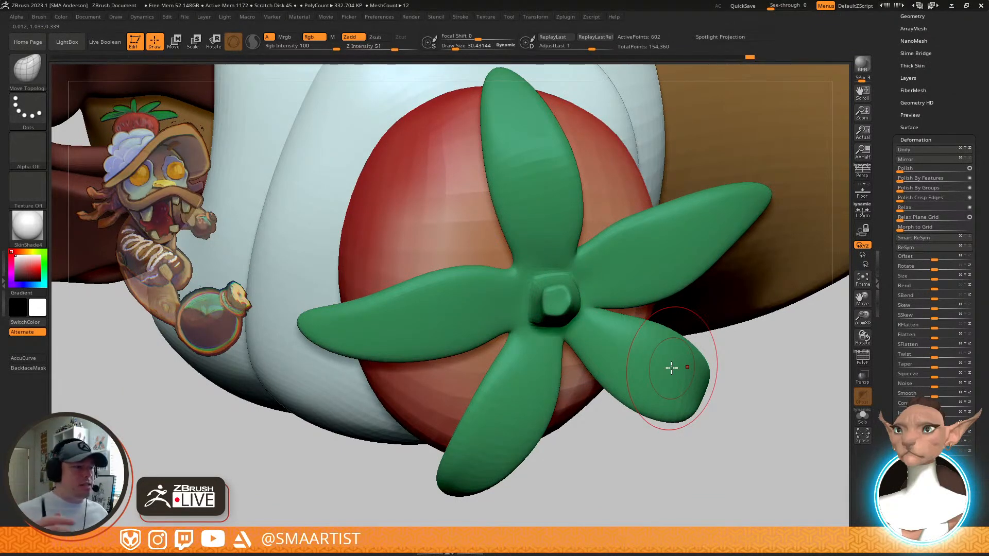
{"action": "mouse_move", "coordinate": [554, 322]}
{"action": "right_mouse_down"}
{"action": "mouse_move", "coordinate": [578, 271]}
{"action": "mouse_move", "coordinate": [610, 338]}
{"action": "mouse_move", "coordinate": [613, 283]}
{"action": "mouse_move", "coordinate": [592, 283]}
{"action": "mouse_move", "coordinate": [662, 276]}
{"action": "mouse_move", "coordinate": [676, 307]}
{"action": "mouse_move", "coordinate": [618, 355]}
{"action": "mouse_move", "coordinate": [742, 337]}
{"action": "mouse_move", "coordinate": [720, 244]}
{"action": "mouse_move", "coordinate": [734, 226]}
{"action": "mouse_move", "coordinate": [738, 271]}
{"action": "mouse_move", "coordinate": [722, 243]}
{"action": "mouse_move", "coordinate": [690, 257]}
{"action": "mouse_move", "coordinate": [723, 263]}
{"action": "mouse_move", "coordinate": [688, 278]}
{"action": "mouse_move", "coordinate": [686, 360]}
{"action": "mouse_move", "coordinate": [636, 314]}
{"action": "right_mouse_up"}
{"action": "key", "text": "shift+f"}
{"action": "key", "text": "shift+f"}
Mask everything except the front leaf and rotate that leaf around its base with the gizmo
{"action": "key", "text": "w"}
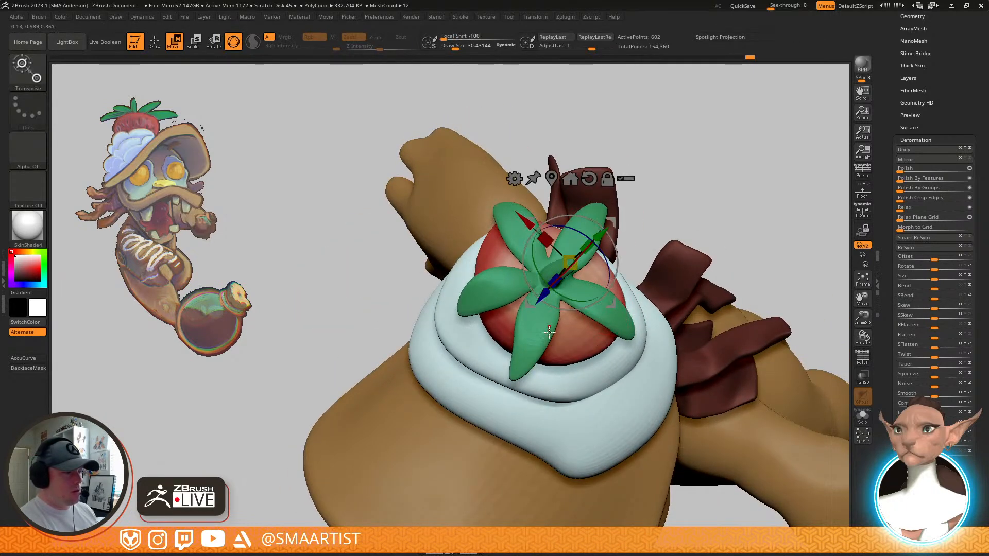
{"action": "left_click_drag", "start_coordinate": [616, 224], "coordinate": [726, 191], "text": "alt"}
{"action": "left_click_drag", "start_coordinate": [543, 294], "coordinate": [538, 319], "text": "ctrl"}
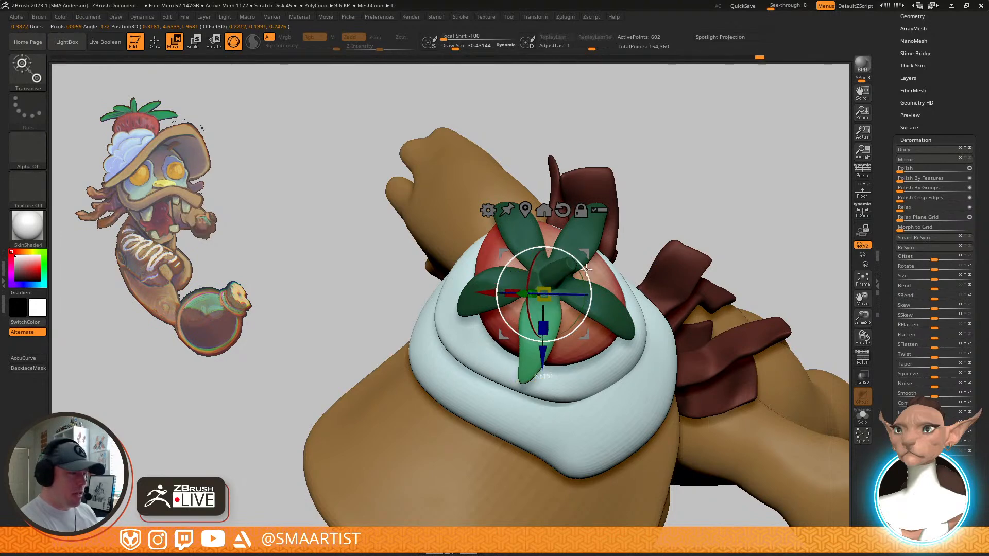
{"action": "key", "text": "q"}
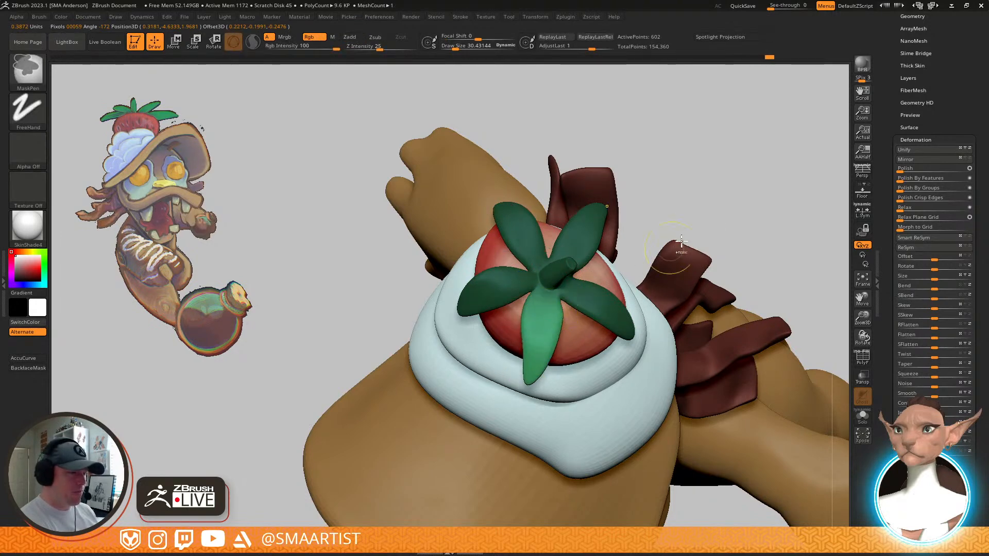
{"action": "left_click", "coordinate": [718, 216], "text": "ctrl"}
{"action": "key", "text": "w"}
{"action": "mouse_move", "coordinate": [579, 294]}
{"action": "right_mouse_down"}
{"action": "mouse_move", "coordinate": [576, 312]}
{"action": "mouse_move", "coordinate": [571, 294]}
{"action": "right_mouse_up"}
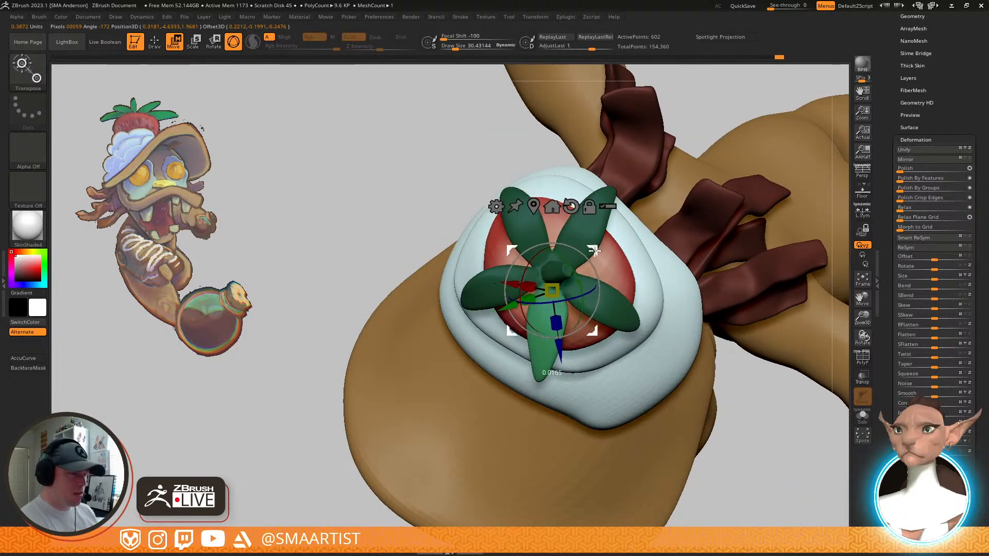
{"action": "key", "text": "q"}
{"action": "mouse_move", "coordinate": [582, 298]}
{"action": "right_mouse_down"}
{"action": "mouse_move", "coordinate": [618, 256]}
{"action": "mouse_move", "coordinate": [659, 250]}
{"action": "right_mouse_up"}
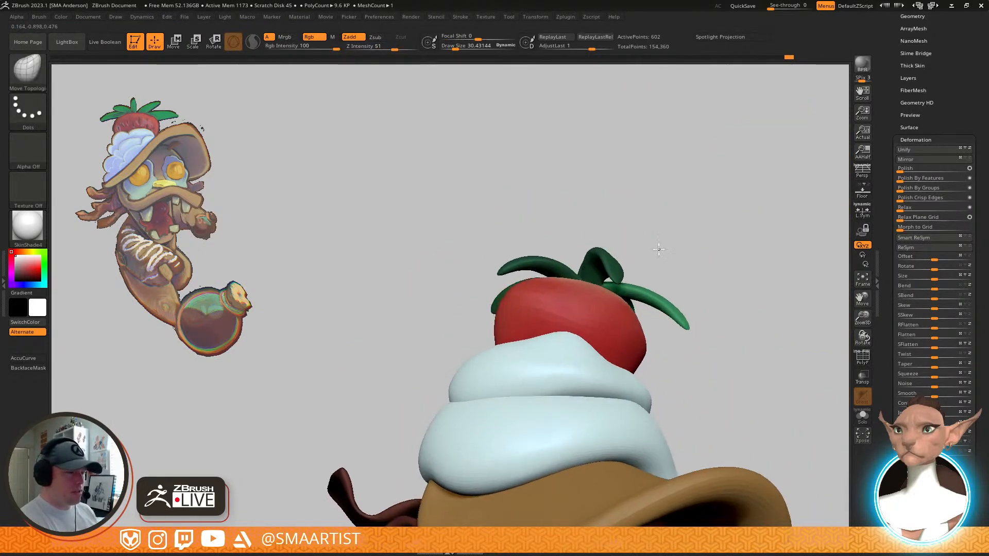
Mask around the green leaf beside the front leaf and rotate it with the gizmo placed at its base
{"action": "mouse_move", "coordinate": [702, 274]}
{"action": "right_mouse_down", "text": "shift"}
{"action": "mouse_move", "coordinate": [695, 254]}
{"action": "mouse_move", "coordinate": [709, 238]}
{"action": "mouse_move", "coordinate": [702, 258]}
{"action": "mouse_move", "coordinate": [691, 235]}
{"action": "right_mouse_up", "text": "shift"}
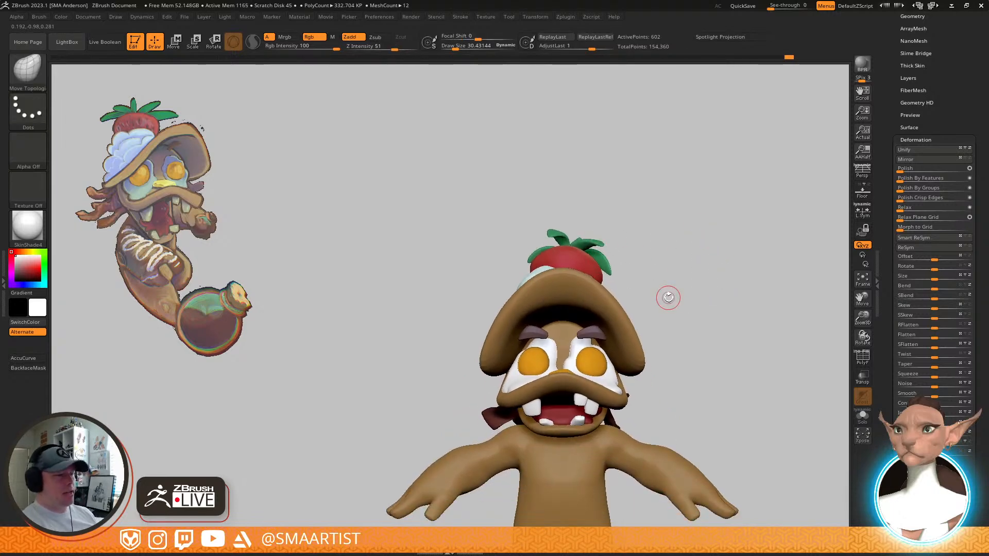
{"action": "mouse_move", "coordinate": [680, 280]}
{"action": "right_mouse_down"}
{"action": "mouse_move", "coordinate": [650, 277]}
{"action": "mouse_move", "coordinate": [722, 266]}
{"action": "mouse_move", "coordinate": [722, 236]}
{"action": "mouse_move", "coordinate": [731, 280]}
{"action": "mouse_move", "coordinate": [654, 303]}
{"action": "mouse_move", "coordinate": [656, 333]}
{"action": "right_mouse_up"}
{"action": "left_click_drag", "start_coordinate": [655, 329], "coordinate": [646, 316]}
{"action": "right_click_drag", "start_coordinate": [646, 316], "coordinate": [638, 317]}
{"action": "key", "text": "shift+f"}
{"action": "right_click_drag", "start_coordinate": [622, 283], "coordinate": [625, 300]}
{"action": "key", "text": "w"}
{"action": "left_click_drag", "start_coordinate": [596, 196], "coordinate": [645, 147], "text": "alt"}
{"action": "left_click_drag", "start_coordinate": [585, 265], "coordinate": [598, 277], "text": "ctrl"}
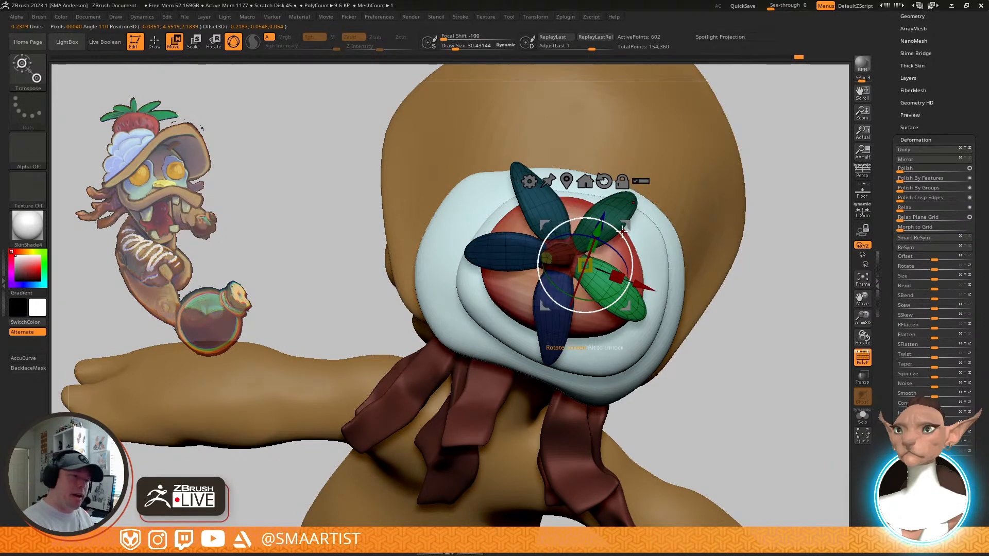
{"action": "key", "text": "q"}
{"action": "left_click", "coordinate": [770, 233], "text": "ctrl"}
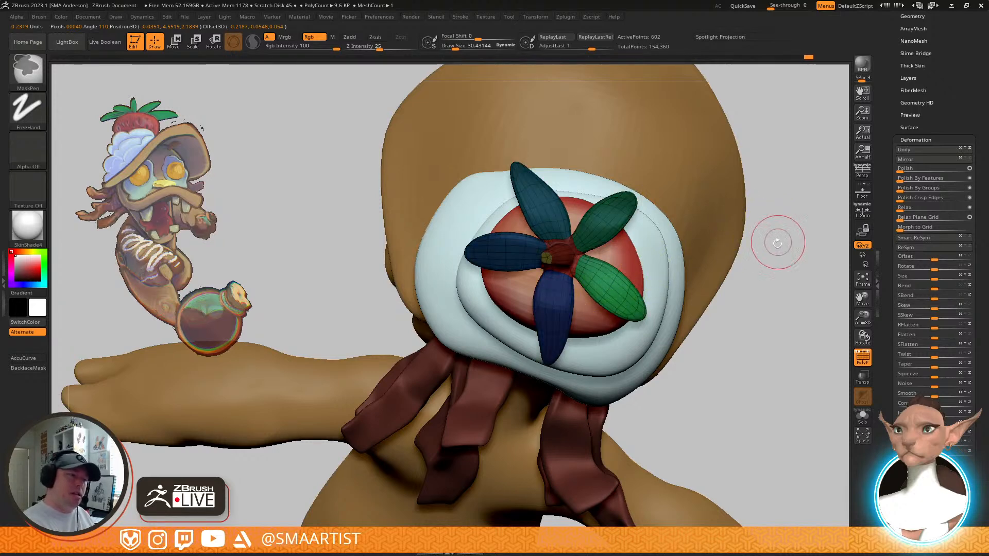
Clear the mask and mask everything except the front leaf, softening the mask edge around its base
{"action": "key", "text": "w"}
{"action": "mouse_move", "coordinate": [670, 240]}
{"action": "right_mouse_down"}
{"action": "mouse_move", "coordinate": [670, 169]}
{"action": "mouse_move", "coordinate": [690, 209]}
{"action": "mouse_move", "coordinate": [688, 231]}
{"action": "right_mouse_up"}
{"action": "key", "text": "ctrl"}
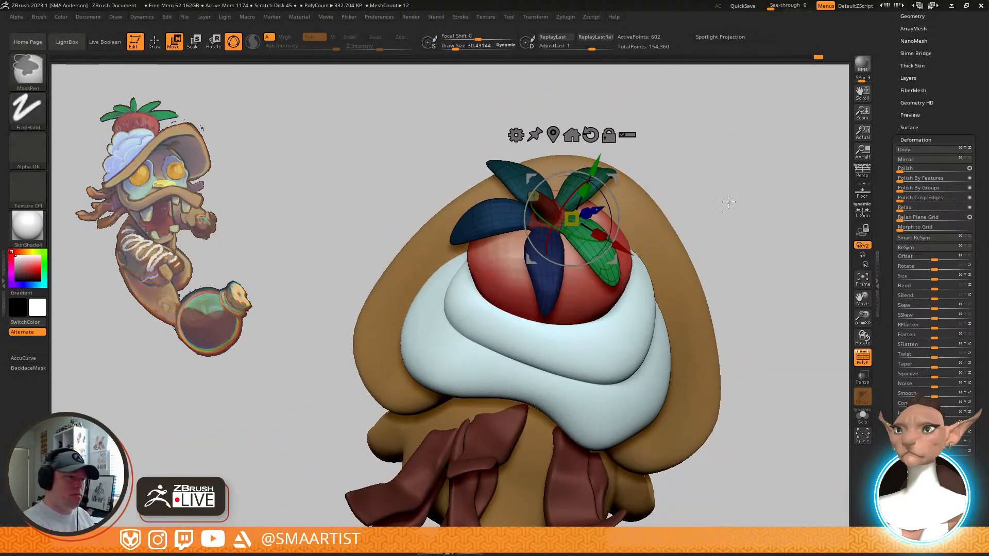
{"action": "left_click_drag", "start_coordinate": [728, 203], "coordinate": [741, 219], "text": "ctrl"}
{"action": "left_click", "coordinate": [552, 289], "text": "ctrl"}
{"action": "key", "text": "q"}
{"action": "right_click_drag", "start_coordinate": [553, 289], "coordinate": [608, 288]}
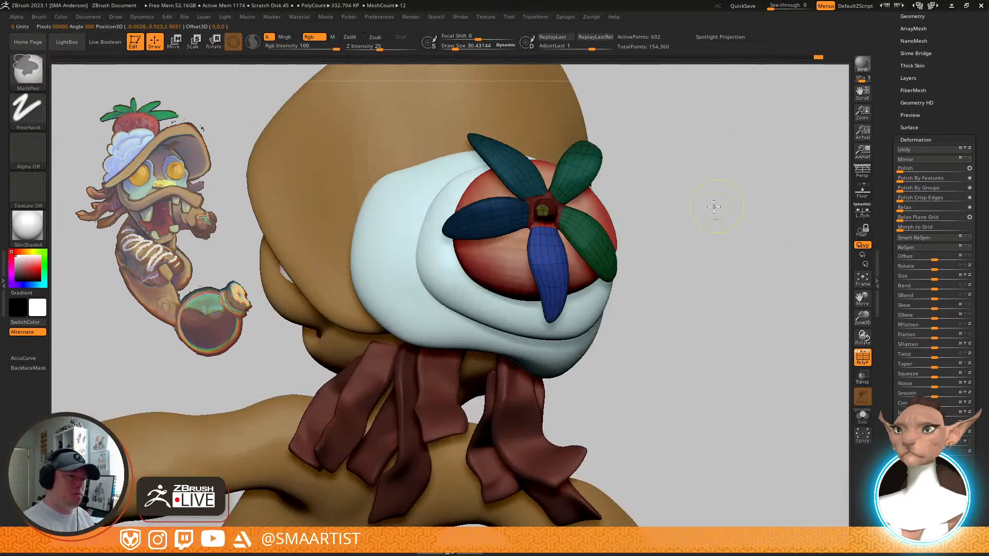
{"action": "left_click", "coordinate": [716, 206], "text": "ctrl"}
{"action": "left_click", "coordinate": [664, 217], "text": "ctrl"}
{"action": "left_click", "coordinate": [705, 205], "text": "ctrl"}
{"action": "mouse_move", "coordinate": [618, 252]}
{"action": "right_mouse_down"}
{"action": "mouse_move", "coordinate": [589, 256]}
{"action": "mouse_move", "coordinate": [574, 235]}
{"action": "right_mouse_up"}
{"action": "left_click", "coordinate": [573, 235], "text": "ctrl"}
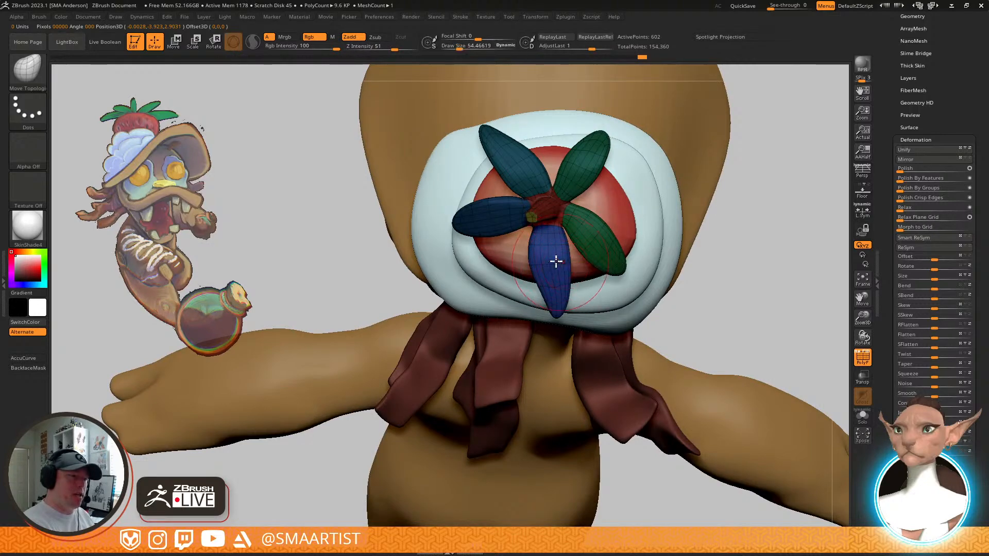
{"action": "mouse_move", "coordinate": [568, 261]}
{"action": "right_mouse_down"}
{"action": "mouse_move", "coordinate": [563, 247]}
{"action": "mouse_move", "coordinate": [578, 229]}
{"action": "right_mouse_up"}
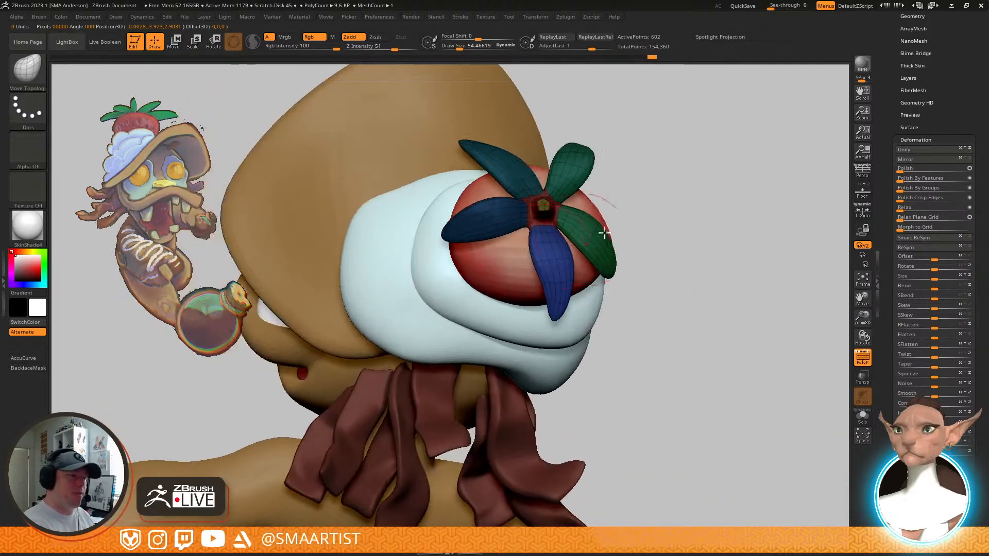
Mask everything except the blue leaf on the strawberry's side and tilt it around its base with the gizmo
{"action": "key", "text": "w"}
{"action": "left_click", "coordinate": [484, 222], "text": "ctrl"}
{"action": "right_click_drag", "start_coordinate": [488, 232], "coordinate": [514, 262]}
{"action": "key", "text": "q"}
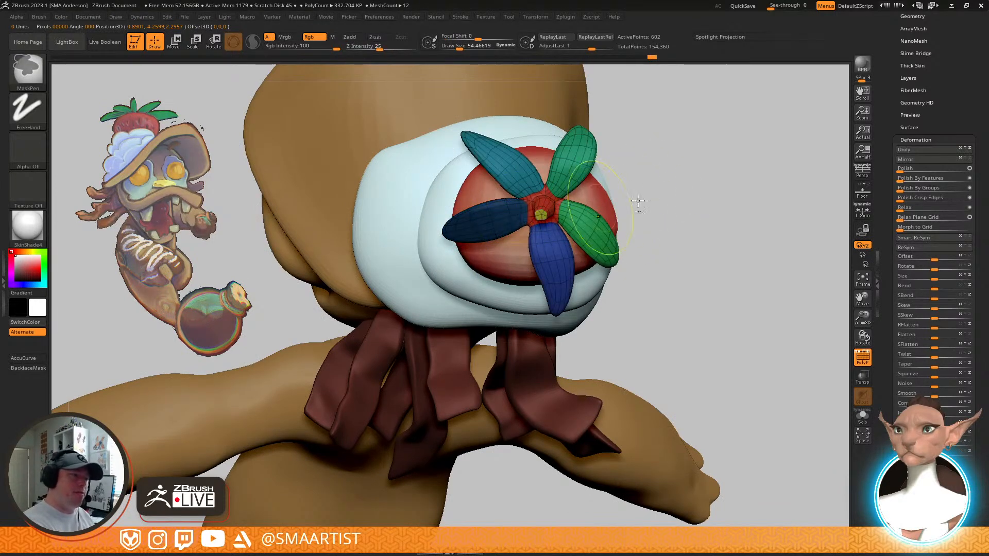
{"action": "left_click", "coordinate": [627, 184], "text": "ctrl"}
{"action": "mouse_move", "coordinate": [567, 227]}
{"action": "right_mouse_down"}
{"action": "mouse_move", "coordinate": [534, 193]}
{"action": "mouse_move", "coordinate": [541, 180]}
{"action": "mouse_move", "coordinate": [570, 214]}
{"action": "right_mouse_up"}
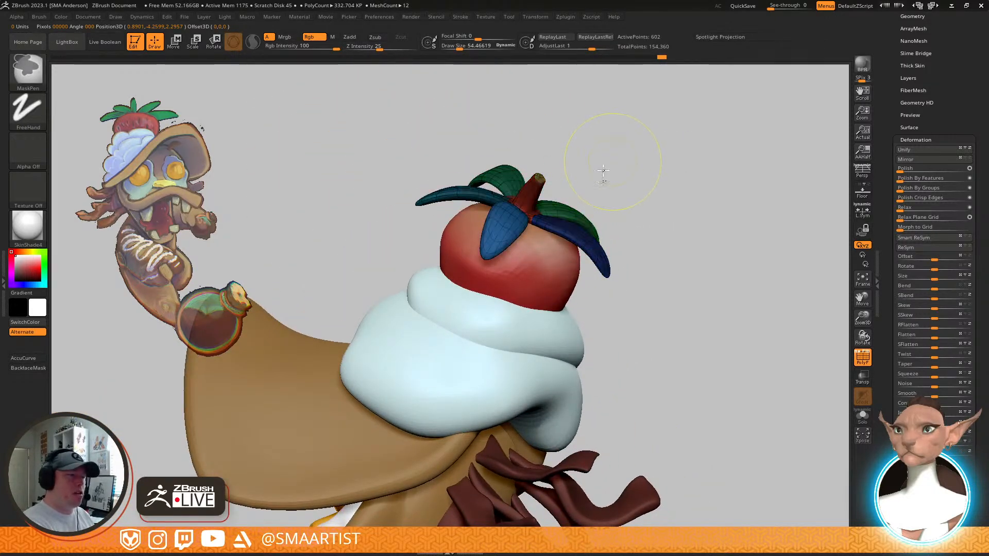
{"action": "key", "text": "w"}
{"action": "right_click_drag", "start_coordinate": [611, 166], "coordinate": [568, 171]}
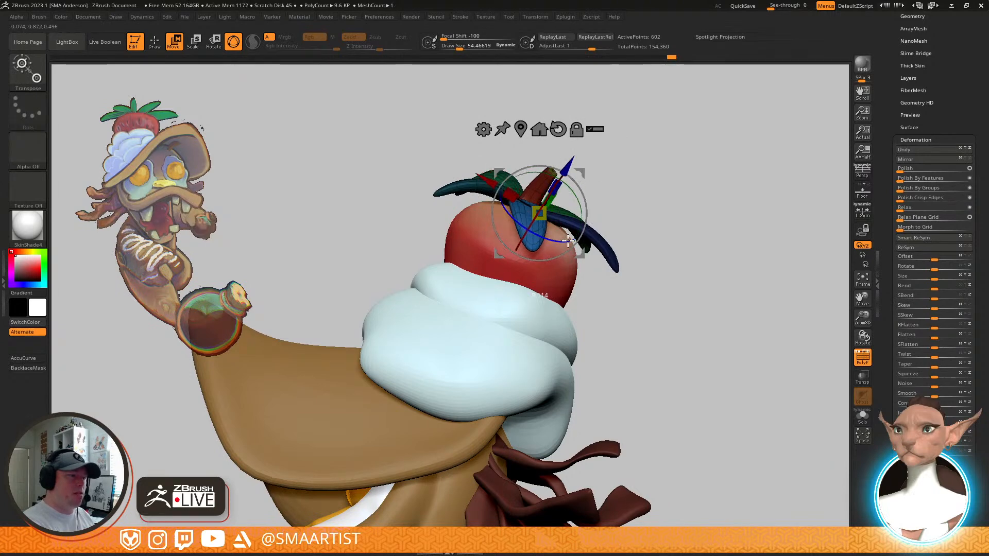
{"action": "left_click_drag", "start_coordinate": [583, 169], "coordinate": [594, 169]}
Clear the mask from the leaves and hide the polyframe
{"action": "key", "text": "q"}
{"action": "mouse_move", "coordinate": [650, 172]}
{"action": "right_mouse_down"}
{"action": "mouse_move", "coordinate": [629, 187]}
{"action": "mouse_move", "coordinate": [652, 166]}
{"action": "mouse_move", "coordinate": [694, 222]}
{"action": "right_mouse_up"}
{"action": "key", "text": "ctrl"}
{"action": "left_click_drag", "start_coordinate": [695, 222], "coordinate": [701, 257], "text": "ctrl"}
{"action": "right_click_drag", "start_coordinate": [701, 294], "coordinate": [693, 268]}
{"action": "key", "text": "shift+f"}
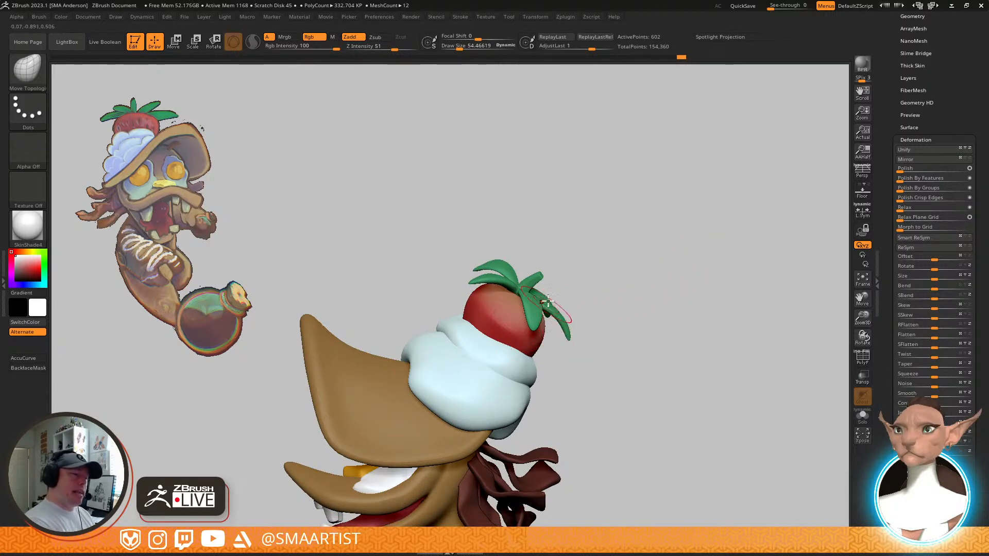
Reshape the leaves draping over the strawberry's back with the Move Topological brush, broadening the one beside the central leaf
{"action": "mouse_move", "coordinate": [504, 278]}
{"action": "right_mouse_down", "text": "ctrl"}
{"action": "mouse_move", "coordinate": [541, 363]}
{"action": "mouse_move", "coordinate": [534, 353]}
{"action": "mouse_move", "coordinate": [523, 376]}
{"action": "mouse_move", "coordinate": [516, 357]}
{"action": "right_mouse_up", "text": "ctrl"}
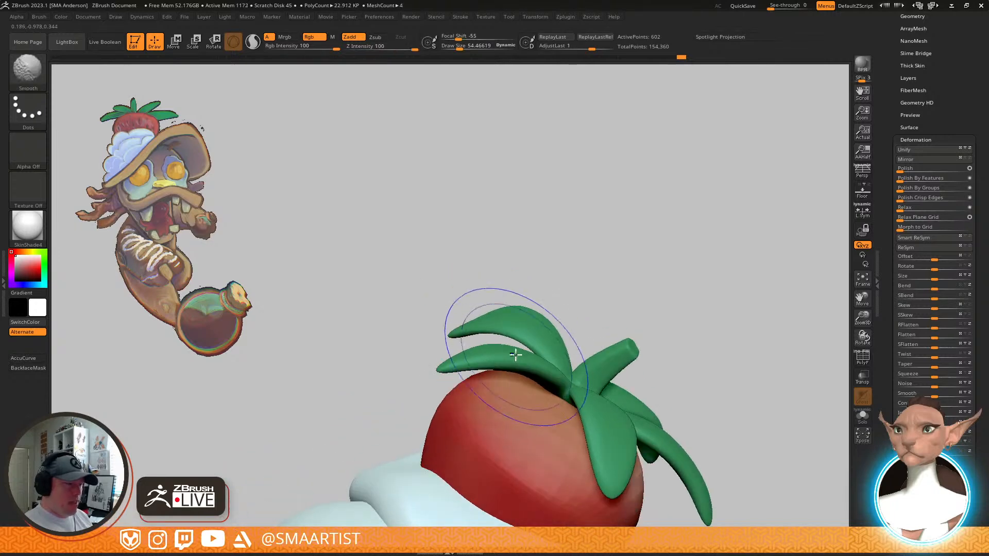
{"action": "key", "text": "b"}
{"action": "key", "text": "m"}
{"action": "key", "text": "t"}
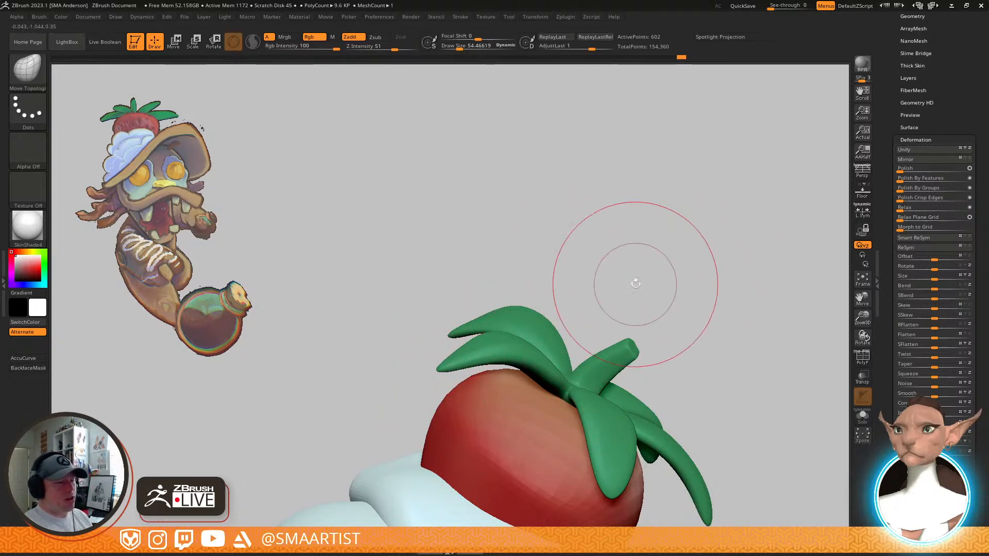
{"action": "left_click_drag", "start_coordinate": [723, 406], "coordinate": [695, 335], "text": "alt"}
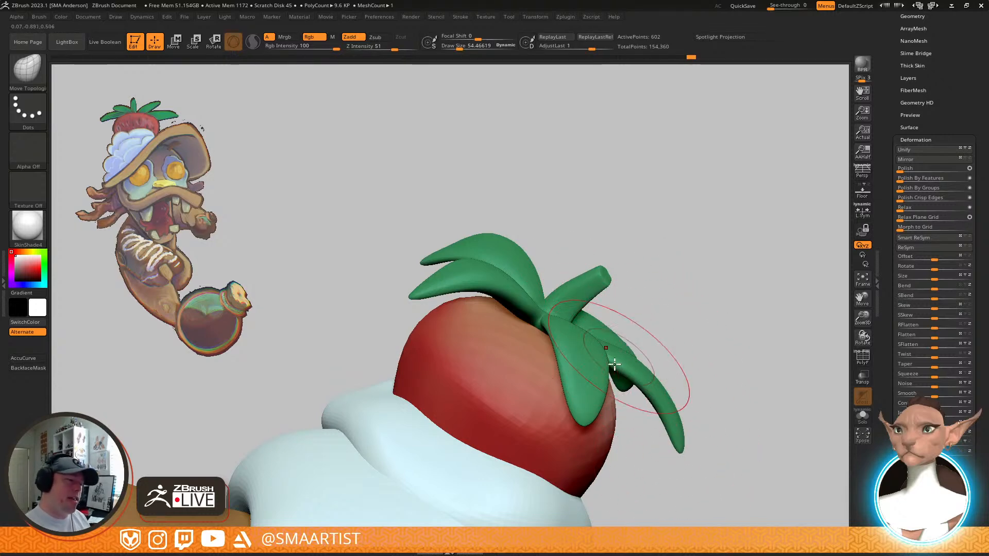
{"action": "left_click_drag", "start_coordinate": [680, 344], "coordinate": [630, 334]}
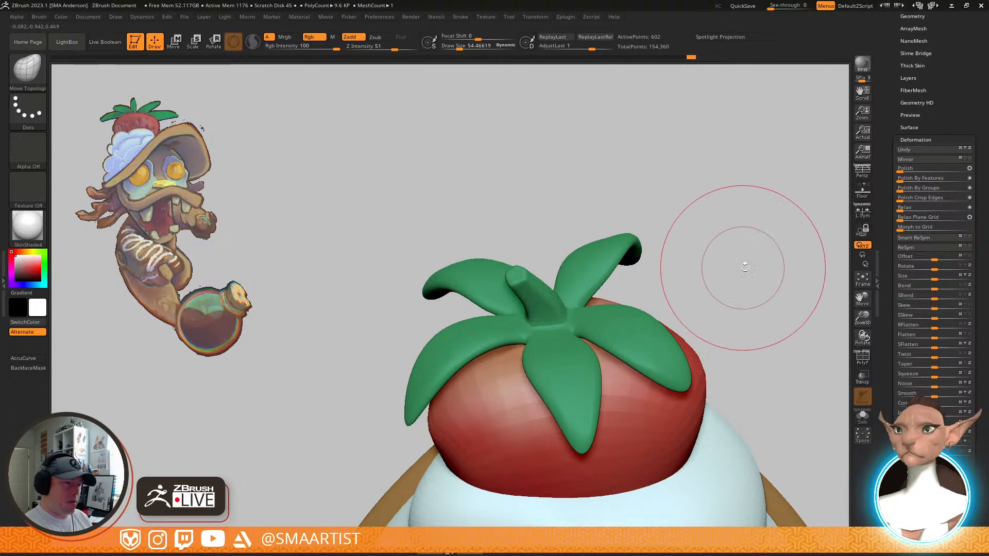
{"action": "mouse_move", "coordinate": [742, 293]}
{"action": "left_mouse_down"}
{"action": "mouse_move", "coordinate": [658, 289]}
{"action": "mouse_move", "coordinate": [765, 287]}
{"action": "left_mouse_up"}
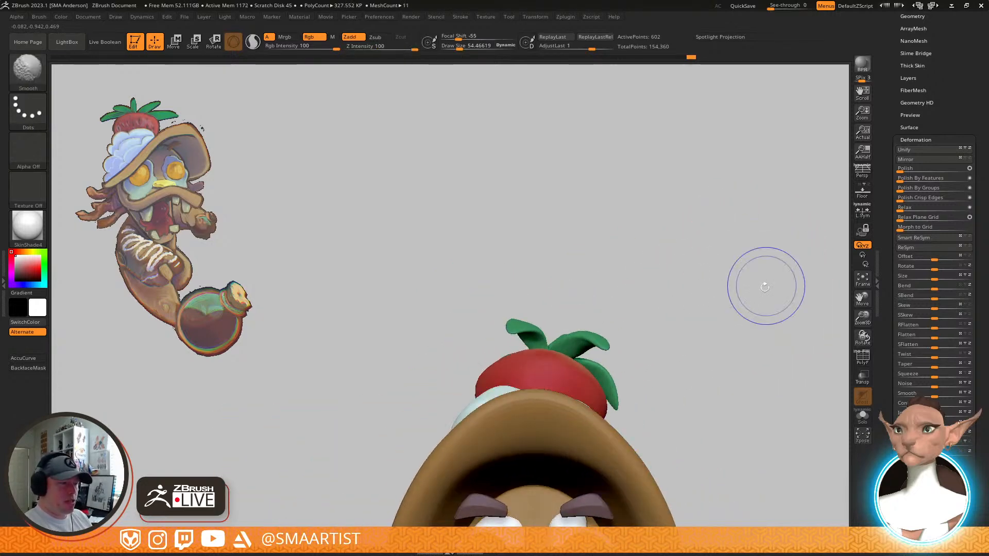
{"action": "mouse_move", "coordinate": [676, 324]}
{"action": "left_mouse_down"}
{"action": "mouse_move", "coordinate": [751, 313]}
{"action": "mouse_move", "coordinate": [679, 331]}
{"action": "mouse_move", "coordinate": [646, 321]}
{"action": "left_mouse_up"}
{"action": "mouse_move", "coordinate": [544, 329]}
{"action": "left_mouse_down"}
{"action": "mouse_move", "coordinate": [585, 336]}
{"action": "mouse_move", "coordinate": [636, 318]}
{"action": "left_mouse_up"}
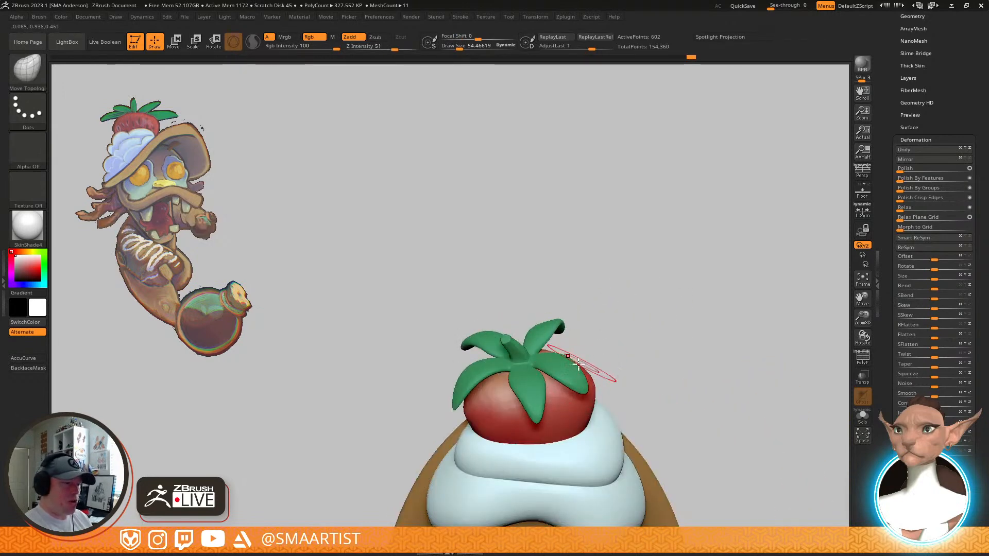
{"action": "left_click_drag", "start_coordinate": [577, 368], "coordinate": [581, 370]}
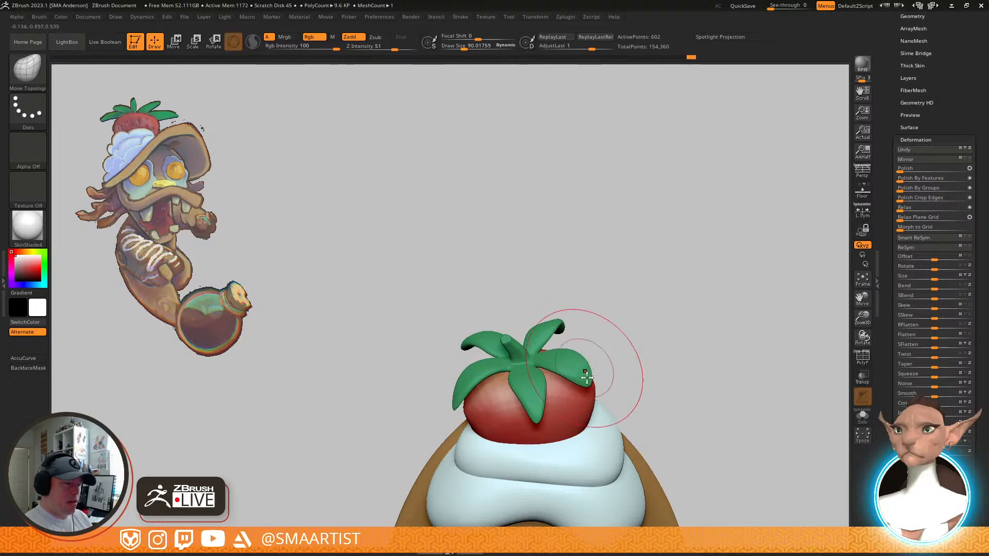
{"action": "left_click_drag", "start_coordinate": [541, 400], "coordinate": [525, 403]}
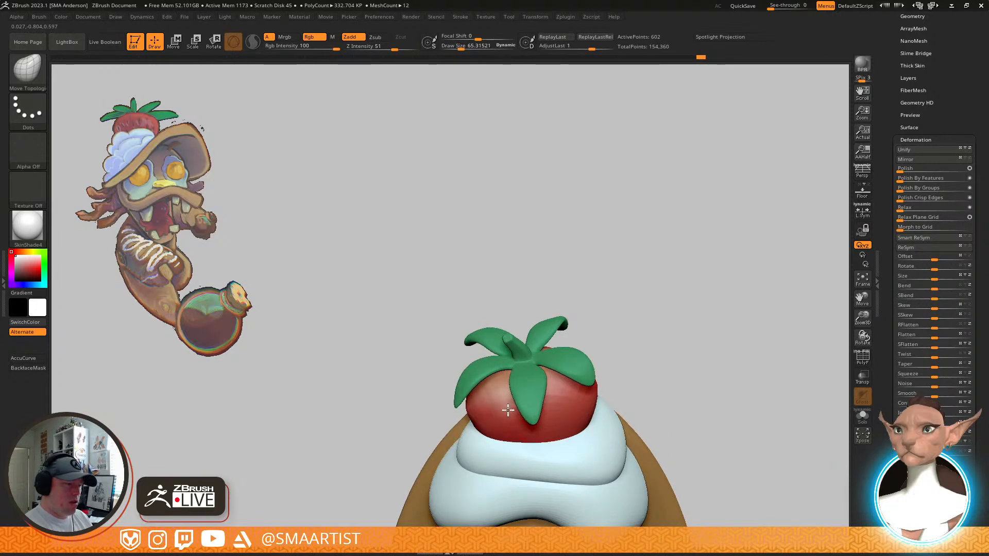
Widen and round the remaining leaves around the stem with Move Topological, reducing the draw size to about 39
{"action": "right_click_drag", "start_coordinate": [539, 401], "coordinate": [492, 326]}
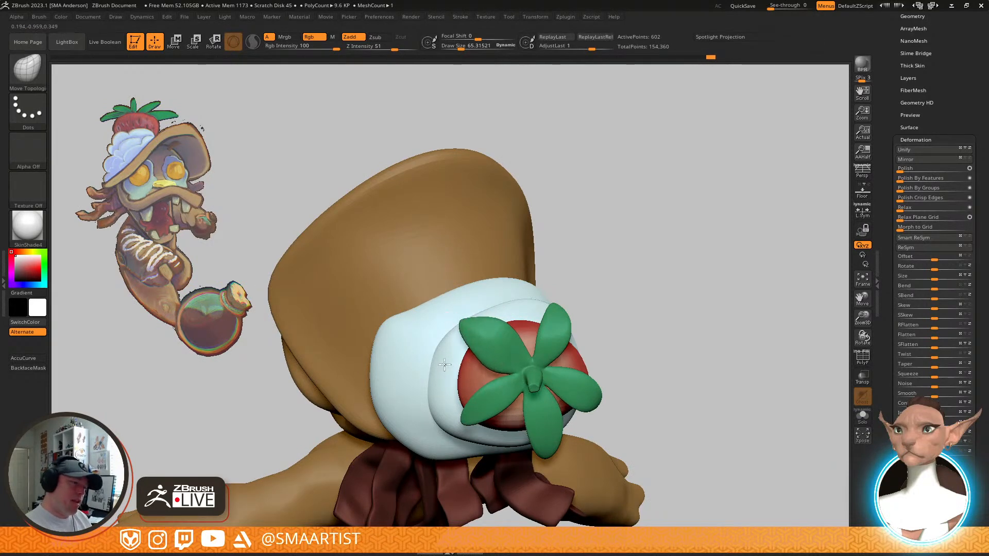
{"action": "right_click_drag", "start_coordinate": [550, 345], "coordinate": [560, 349]}
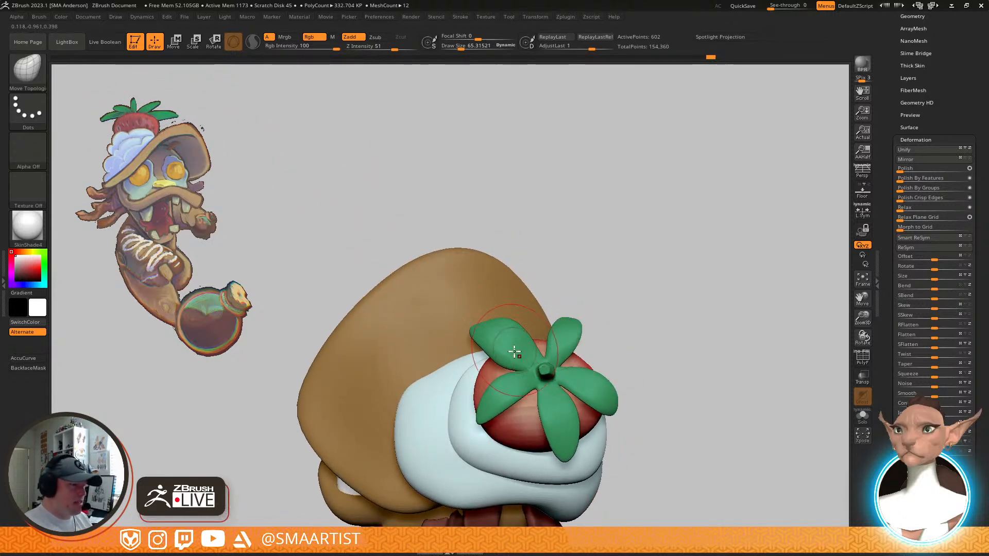
{"action": "right_click_drag", "start_coordinate": [515, 403], "coordinate": [517, 399]}
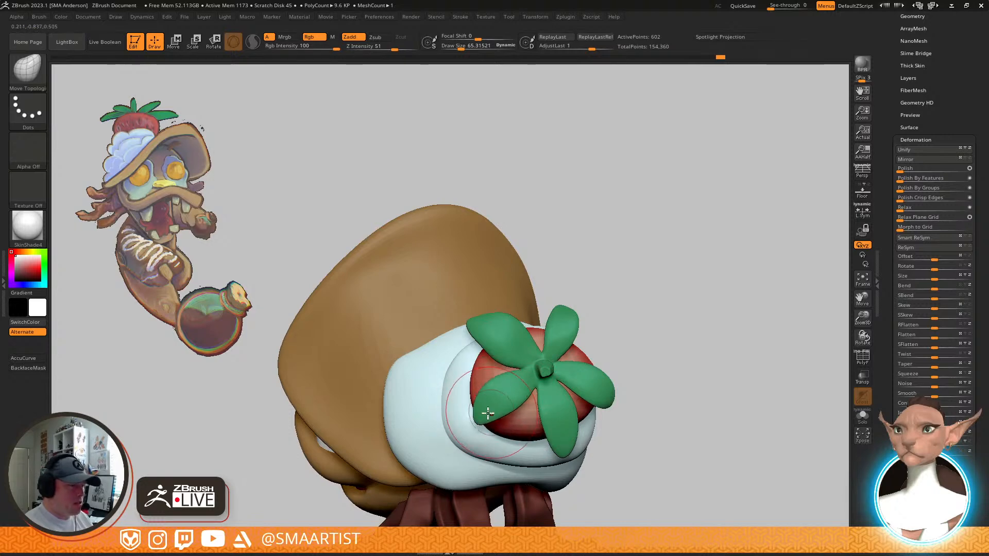
{"action": "right_click_drag", "start_coordinate": [508, 423], "coordinate": [589, 317]}
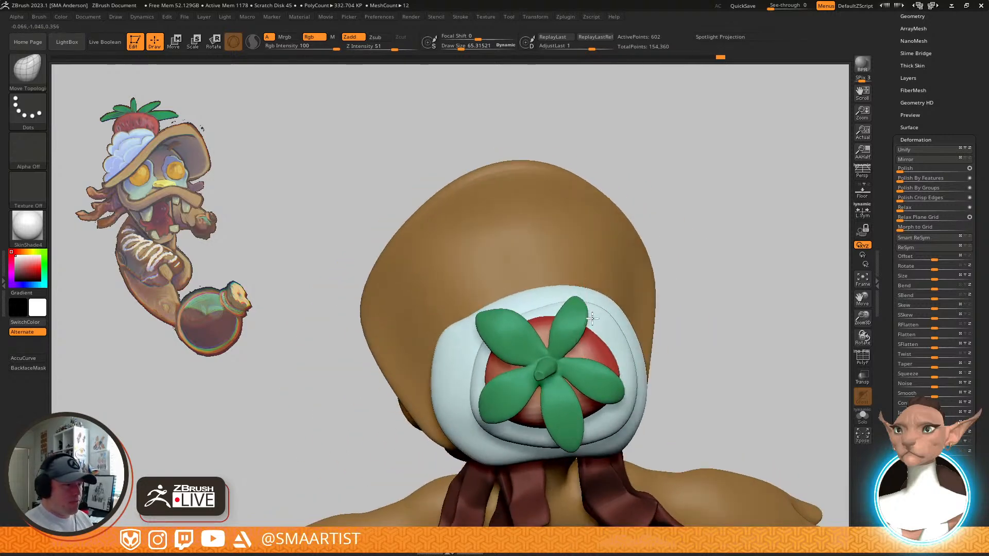
{"action": "mouse_move", "coordinate": [569, 359]}
{"action": "right_mouse_down"}
{"action": "mouse_move", "coordinate": [578, 336]}
{"action": "mouse_move", "coordinate": [578, 382]}
{"action": "right_mouse_up"}
{"action": "key", "text": "s"}
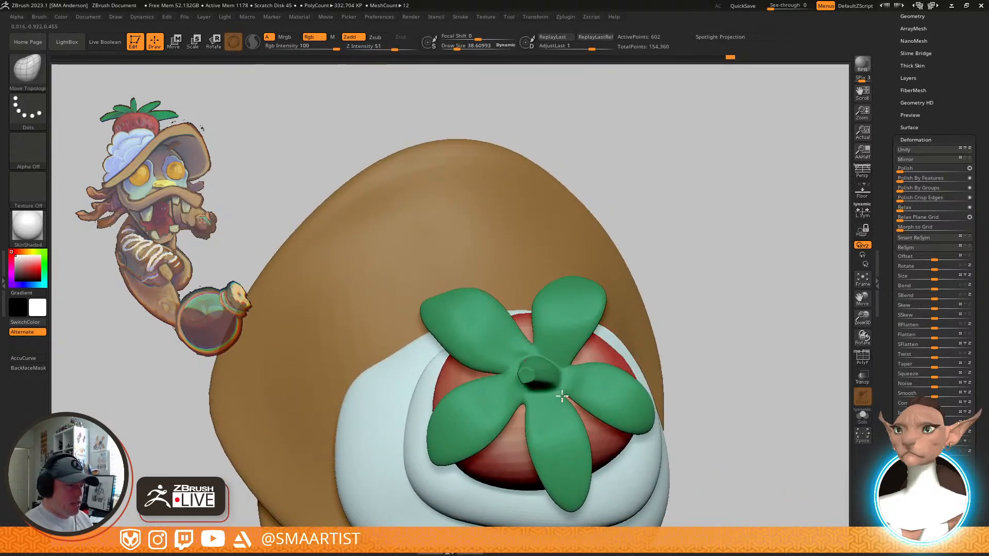
{"action": "mouse_move", "coordinate": [527, 402]}
{"action": "right_mouse_down"}
{"action": "mouse_move", "coordinate": [538, 366]}
{"action": "mouse_move", "coordinate": [531, 403]}
{"action": "mouse_move", "coordinate": [579, 388]}
{"action": "mouse_move", "coordinate": [571, 404]}
{"action": "mouse_move", "coordinate": [563, 327]}
{"action": "mouse_move", "coordinate": [668, 330]}
{"action": "mouse_move", "coordinate": [616, 333]}
{"action": "mouse_move", "coordinate": [640, 381]}
{"action": "mouse_move", "coordinate": [647, 323]}
{"action": "mouse_move", "coordinate": [662, 319]}
{"action": "mouse_move", "coordinate": [662, 346]}
{"action": "mouse_move", "coordinate": [627, 335]}
{"action": "right_mouse_up"}
Show the polyframe, turn off the subdivision smoothing, and isolate the stem's polygons into a single new polygroup
{"action": "key", "text": "shift+f"}
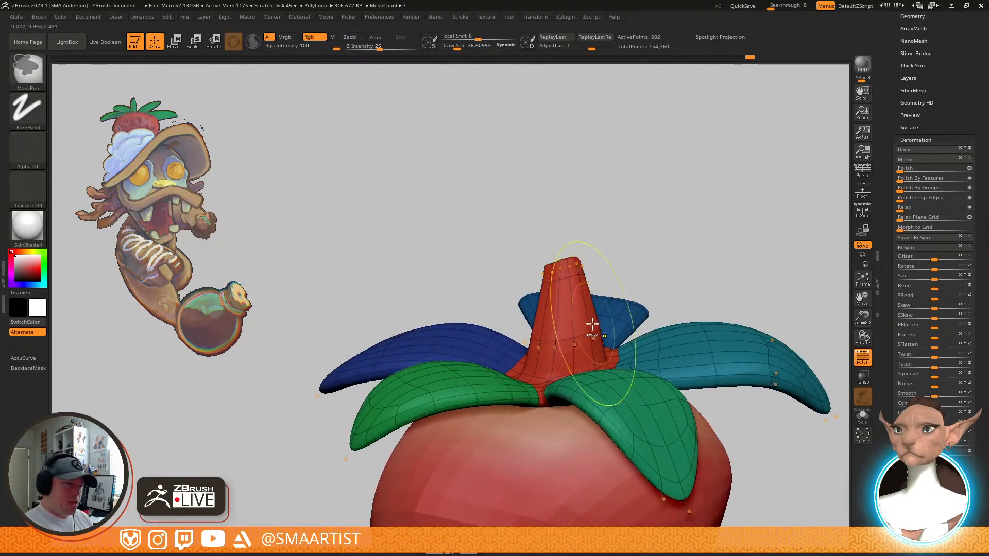
{"action": "right_click_drag", "start_coordinate": [588, 298], "coordinate": [651, 389]}
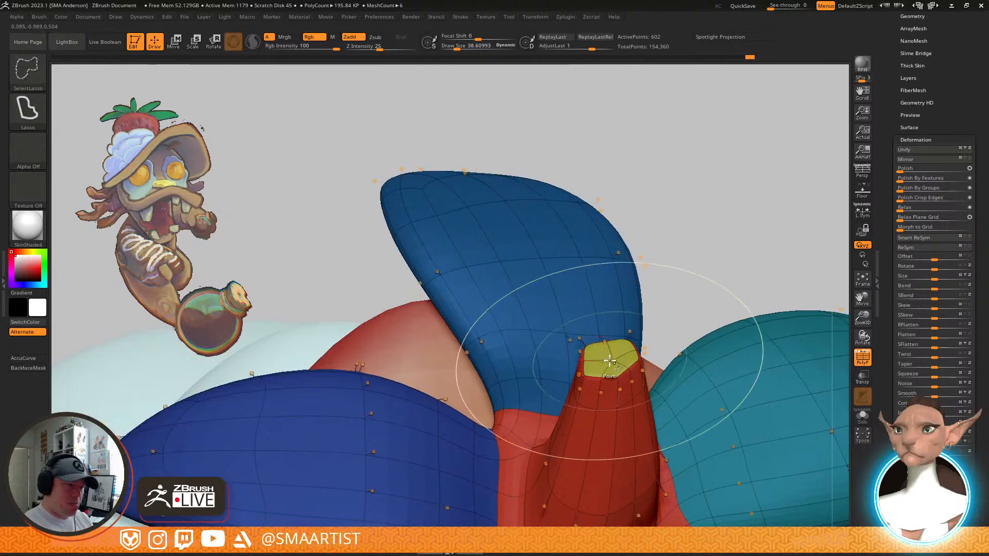
{"action": "left_click", "coordinate": [609, 361], "text": "ctrl+shift"}
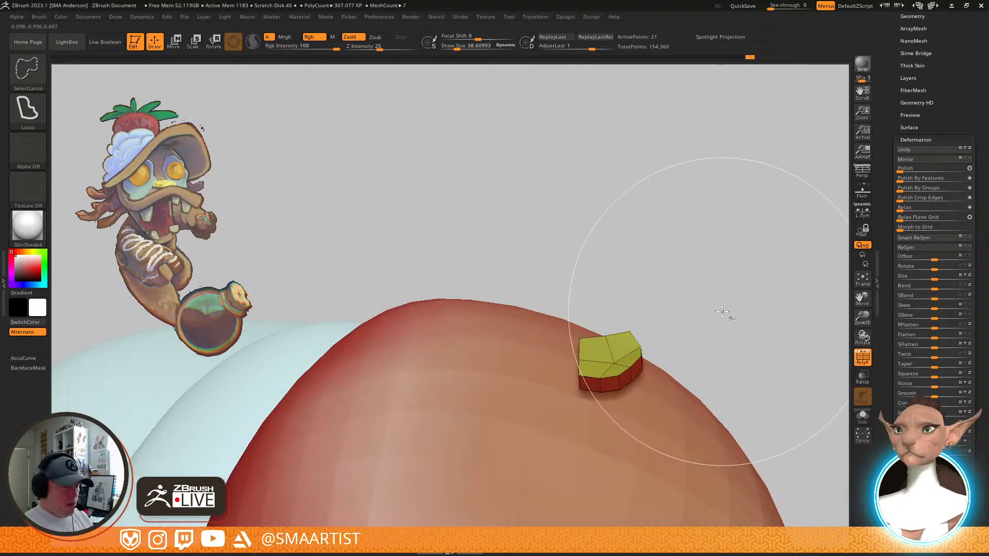
{"action": "left_click", "coordinate": [719, 299], "text": "ctrl+shift"}
{"action": "mouse_move", "coordinate": [717, 360]}
{"action": "right_mouse_down"}
{"action": "mouse_move", "coordinate": [647, 325]}
{"action": "mouse_move", "coordinate": [647, 292]}
{"action": "mouse_move", "coordinate": [642, 329]}
{"action": "mouse_move", "coordinate": [643, 305]}
{"action": "right_mouse_up"}
{"action": "key", "text": "shift+f"}
{"action": "key", "text": "shift+f"}
{"action": "key", "text": "shift+d"}
{"action": "left_click", "coordinate": [629, 238], "text": "ctrl+shift"}
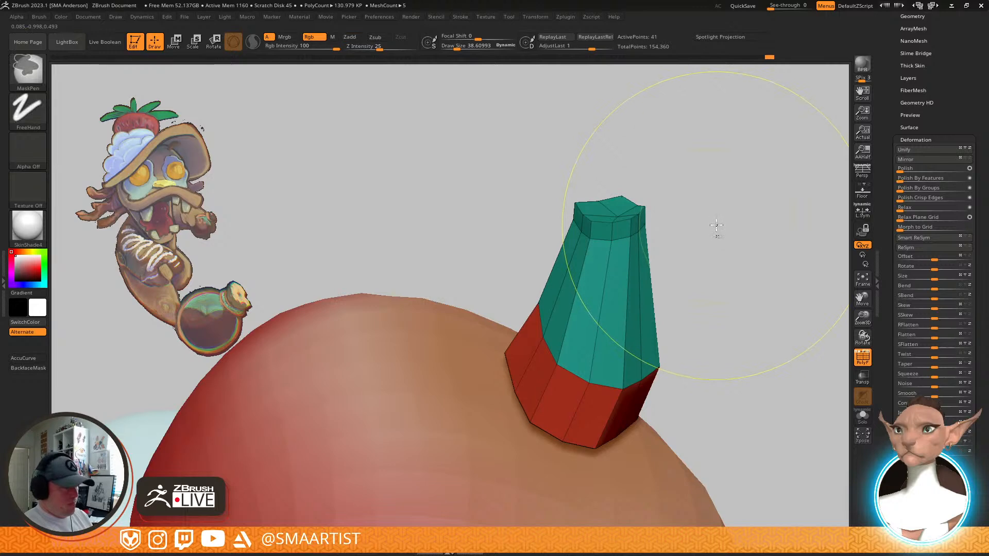
{"action": "key", "text": "ctrl+w"}
Isolate the leaf base in Solo mode, give its underside centre a separate polygroup, and show all the leaves again
{"action": "left_click", "coordinate": [715, 227], "text": "ctrl+shift"}
{"action": "right_click_drag", "start_coordinate": [671, 326], "coordinate": [638, 323]}
{"action": "left_click", "coordinate": [575, 325], "text": "ctrl+shift"}
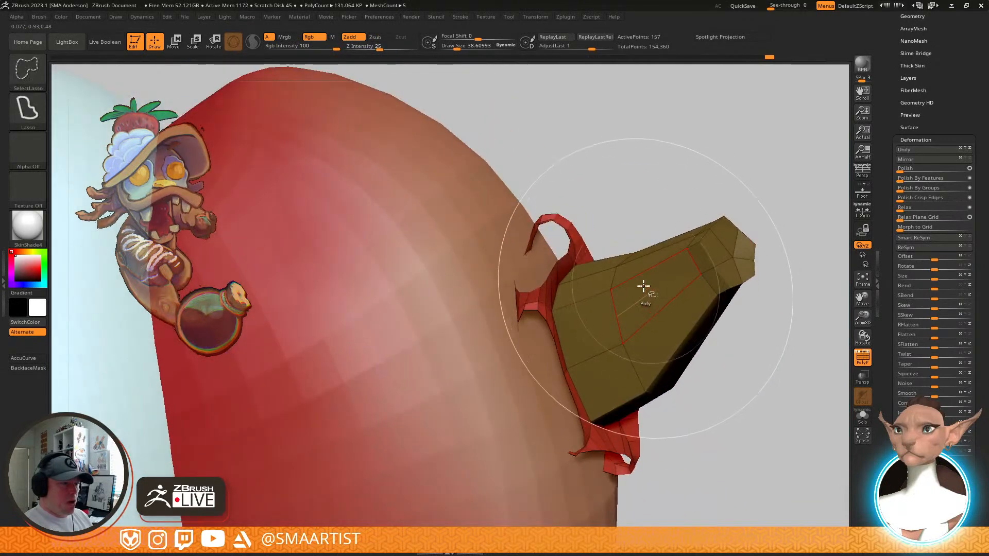
{"action": "left_click", "coordinate": [626, 294], "text": "ctrl+shift"}
{"action": "key", "text": "ctrl+shift+s"}
{"action": "right_click_drag", "start_coordinate": [649, 301], "coordinate": [682, 282]}
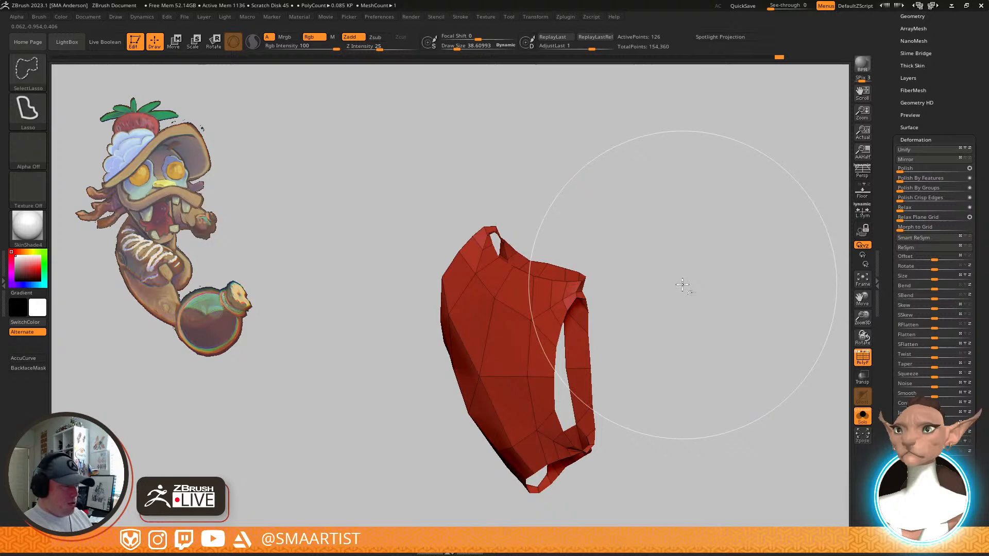
{"action": "key", "text": "ctrl+shift+s"}
{"action": "key", "text": "ctrl+w"}
{"action": "mouse_move", "coordinate": [680, 286]}
{"action": "right_mouse_down"}
{"action": "mouse_move", "coordinate": [670, 268]}
{"action": "mouse_move", "coordinate": [691, 274]}
{"action": "mouse_move", "coordinate": [655, 290]}
{"action": "right_mouse_up"}
{"action": "left_click", "coordinate": [685, 269], "text": "ctrl+shift"}
Mask everything except the underside polygroup, reposition it with the gizmo, clear the mask, and leave Solo mode with the polyframe hidden
{"action": "key", "text": "w"}
{"action": "left_click", "coordinate": [592, 330], "text": "ctrl"}
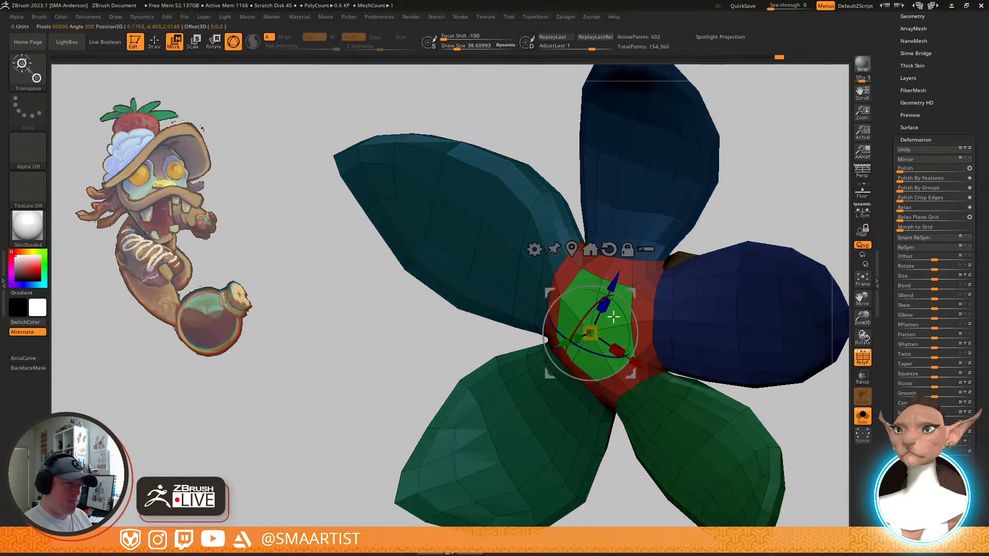
{"action": "key", "text": "q"}
{"action": "right_click_drag", "start_coordinate": [724, 238], "coordinate": [728, 285]}
{"action": "key", "text": "w"}
{"action": "mouse_move", "coordinate": [650, 389]}
{"action": "left_mouse_down"}
{"action": "mouse_move", "coordinate": [666, 418]}
{"action": "mouse_move", "coordinate": [660, 408]}
{"action": "left_mouse_up"}
{"action": "key", "text": "q"}
{"action": "mouse_move", "coordinate": [751, 345]}
{"action": "right_mouse_down"}
{"action": "mouse_move", "coordinate": [702, 386]}
{"action": "mouse_move", "coordinate": [680, 261]}
{"action": "mouse_move", "coordinate": [691, 281]}
{"action": "mouse_move", "coordinate": [702, 242]}
{"action": "right_mouse_up"}
{"action": "key", "text": "ctrl+shift+s"}
{"action": "left_click_drag", "start_coordinate": [713, 221], "coordinate": [785, 317], "text": "ctrl"}
{"action": "key", "text": "shift+f"}
Adjust the low-poly leaf facing the hat brim with Move Topological and smooth its inner surface
{"action": "mouse_move", "coordinate": [640, 305]}
{"action": "right_mouse_down"}
{"action": "mouse_move", "coordinate": [660, 305]}
{"action": "mouse_move", "coordinate": [640, 281]}
{"action": "mouse_move", "coordinate": [637, 329]}
{"action": "right_mouse_up"}
{"action": "left_click_drag", "start_coordinate": [606, 302], "coordinate": [613, 289]}
{"action": "mouse_move", "coordinate": [613, 311]}
{"action": "right_mouse_down"}
{"action": "mouse_move", "coordinate": [640, 256]}
{"action": "mouse_move", "coordinate": [649, 280]}
{"action": "mouse_move", "coordinate": [596, 283]}
{"action": "mouse_move", "coordinate": [518, 358]}
{"action": "mouse_move", "coordinate": [565, 293]}
{"action": "mouse_move", "coordinate": [569, 309]}
{"action": "right_mouse_up"}
{"action": "key", "text": "shift"}
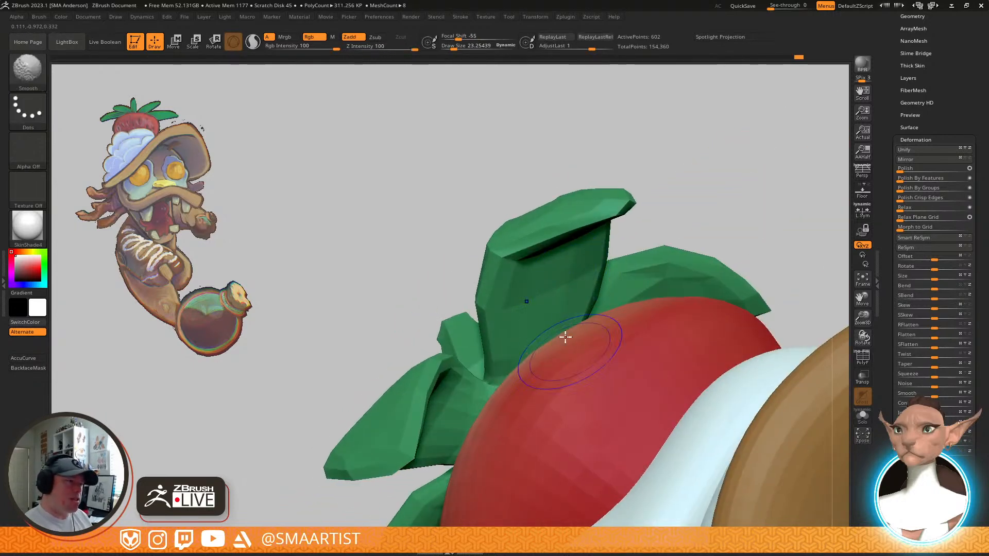
{"action": "left_click_drag", "start_coordinate": [553, 310], "coordinate": [559, 314], "text": "shift"}
{"action": "mouse_move", "coordinate": [561, 317]}
{"action": "right_mouse_down"}
{"action": "mouse_move", "coordinate": [593, 344]}
{"action": "mouse_move", "coordinate": [576, 364]}
{"action": "mouse_move", "coordinate": [628, 280]}
{"action": "mouse_move", "coordinate": [627, 261]}
{"action": "right_mouse_up"}
Solo the leaves and smooth their surfaces and the joints around the underside of the base
{"action": "key", "text": "ctrl+shift+s"}
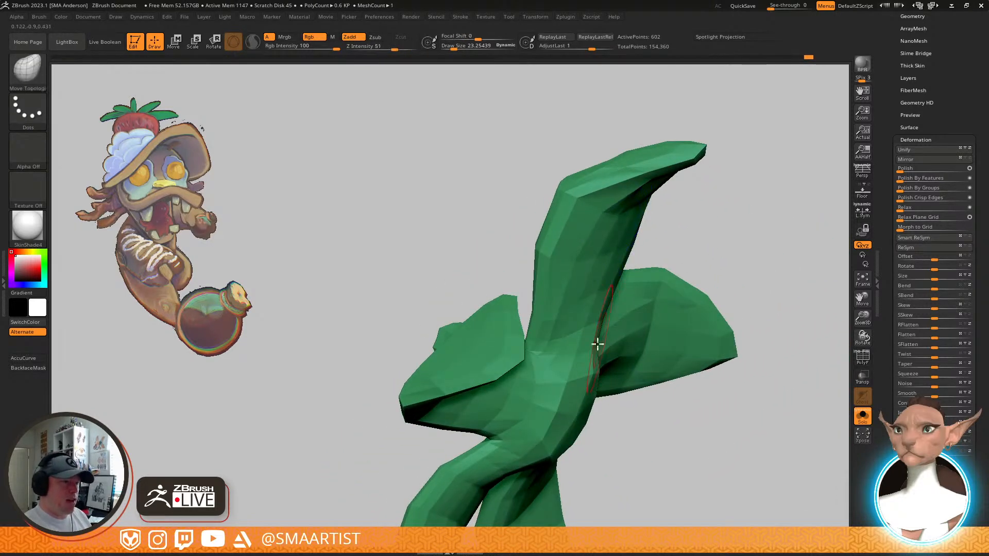
{"action": "mouse_move", "coordinate": [658, 224]}
{"action": "right_mouse_down"}
{"action": "mouse_move", "coordinate": [625, 272]}
{"action": "mouse_move", "coordinate": [616, 314]}
{"action": "right_mouse_up"}
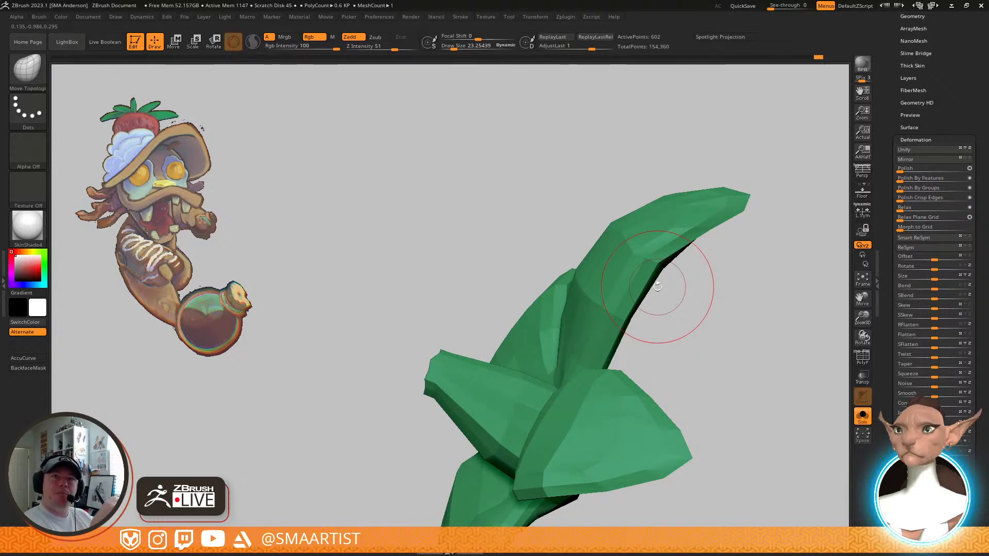
{"action": "mouse_move", "coordinate": [610, 409]}
{"action": "right_mouse_down"}
{"action": "mouse_move", "coordinate": [625, 357]}
{"action": "mouse_move", "coordinate": [584, 318]}
{"action": "mouse_move", "coordinate": [569, 282]}
{"action": "mouse_move", "coordinate": [561, 303]}
{"action": "mouse_move", "coordinate": [552, 255]}
{"action": "mouse_move", "coordinate": [618, 364]}
{"action": "mouse_move", "coordinate": [637, 352]}
{"action": "mouse_move", "coordinate": [662, 256]}
{"action": "mouse_move", "coordinate": [618, 280]}
{"action": "right_mouse_up"}
{"action": "left_click_drag", "start_coordinate": [547, 333], "coordinate": [582, 309], "text": "shift"}
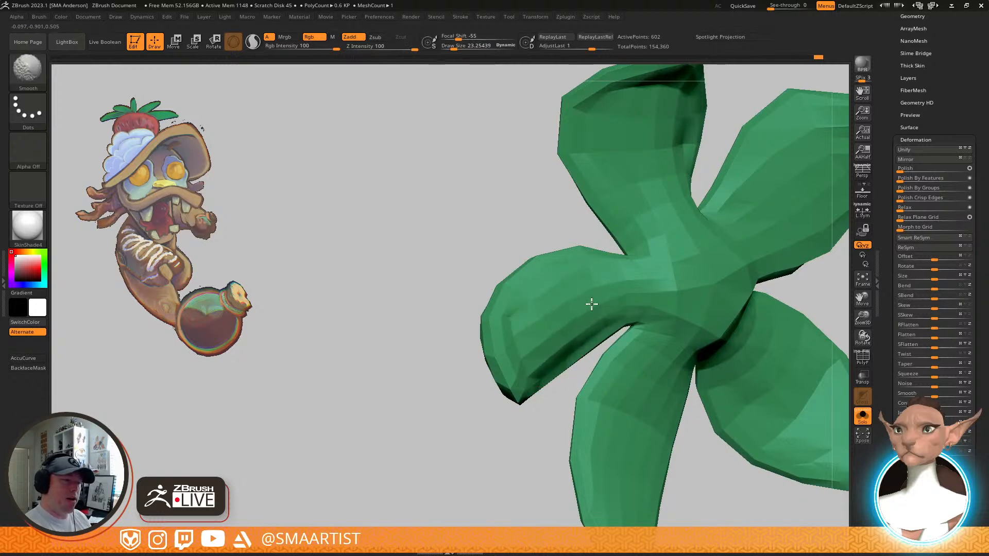
{"action": "right_click_drag", "start_coordinate": [695, 293], "coordinate": [673, 283]}
{"action": "mouse_move", "coordinate": [623, 389]}
{"action": "right_mouse_down"}
{"action": "mouse_move", "coordinate": [706, 309]}
{"action": "mouse_move", "coordinate": [694, 294]}
{"action": "right_mouse_up"}
{"action": "right_click_drag", "start_coordinate": [731, 341], "coordinate": [658, 304]}
{"action": "mouse_move", "coordinate": [753, 274]}
{"action": "right_mouse_down", "text": "alt"}
{"action": "mouse_move", "coordinate": [743, 288]}
{"action": "mouse_move", "coordinate": [704, 289]}
{"action": "mouse_move", "coordinate": [682, 257]}
{"action": "mouse_move", "coordinate": [700, 321]}
{"action": "mouse_move", "coordinate": [659, 335]}
{"action": "right_mouse_up", "text": "alt"}
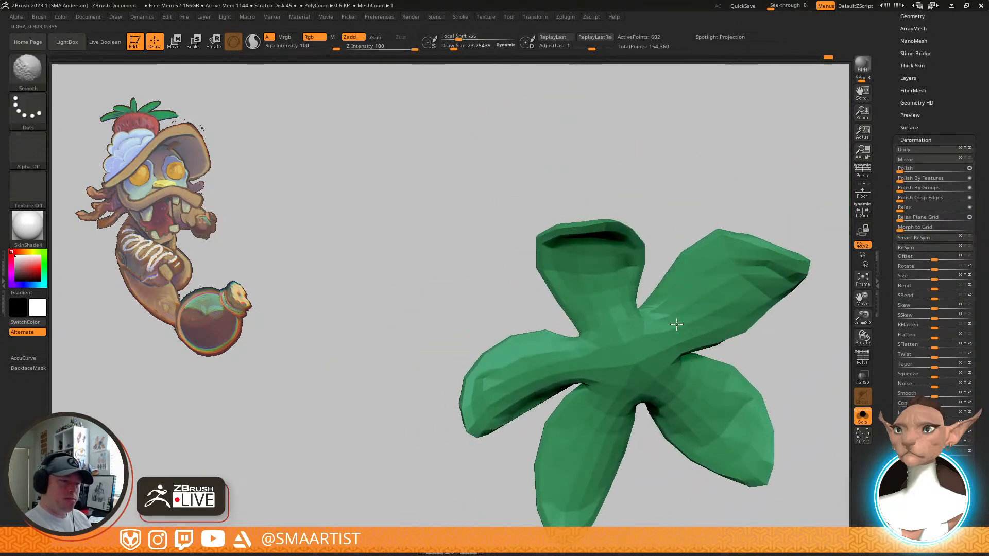
{"action": "mouse_move", "coordinate": [752, 306]}
{"action": "right_mouse_down"}
{"action": "mouse_move", "coordinate": [774, 446]}
{"action": "mouse_move", "coordinate": [748, 325]}
{"action": "right_mouse_up"}
{"action": "key", "text": "shift"}
{"action": "mouse_move", "coordinate": [636, 342]}
{"action": "right_mouse_down"}
{"action": "mouse_move", "coordinate": [651, 344]}
{"action": "mouse_move", "coordinate": [633, 329]}
{"action": "mouse_move", "coordinate": [622, 369]}
{"action": "mouse_move", "coordinate": [616, 335]}
{"action": "mouse_move", "coordinate": [580, 333]}
{"action": "mouse_move", "coordinate": [597, 284]}
{"action": "mouse_move", "coordinate": [629, 424]}
{"action": "right_mouse_up"}
Refine the tip and edges of the stem in the middle of the leaves with a small Move Topological brush
{"action": "key", "text": "s"}
{"action": "left_click_drag", "start_coordinate": [544, 323], "coordinate": [536, 324]}
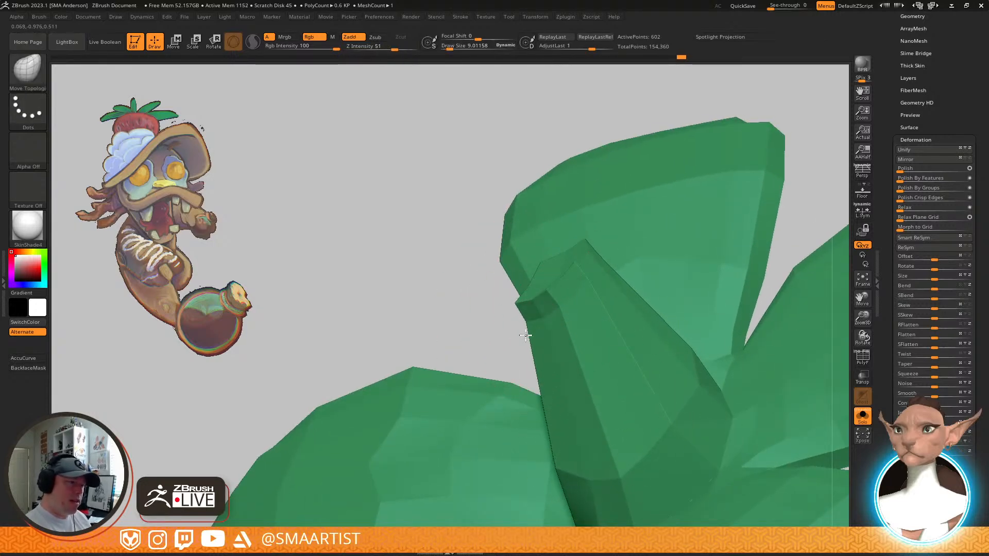
{"action": "mouse_move", "coordinate": [558, 315]}
{"action": "right_mouse_down"}
{"action": "mouse_move", "coordinate": [572, 336]}
{"action": "mouse_move", "coordinate": [560, 342]}
{"action": "mouse_move", "coordinate": [525, 301]}
{"action": "right_mouse_up"}
{"action": "key", "text": "s"}
{"action": "left_click_drag", "start_coordinate": [501, 268], "coordinate": [498, 267]}
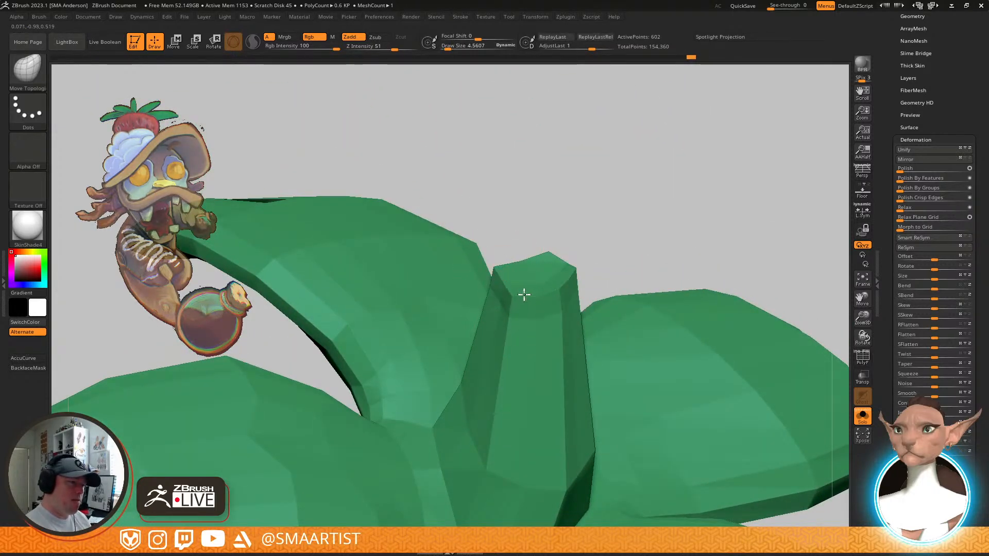
{"action": "mouse_move", "coordinate": [565, 295]}
{"action": "right_mouse_down"}
{"action": "mouse_move", "coordinate": [572, 309]}
{"action": "mouse_move", "coordinate": [567, 300]}
{"action": "mouse_move", "coordinate": [556, 311]}
{"action": "right_mouse_up"}
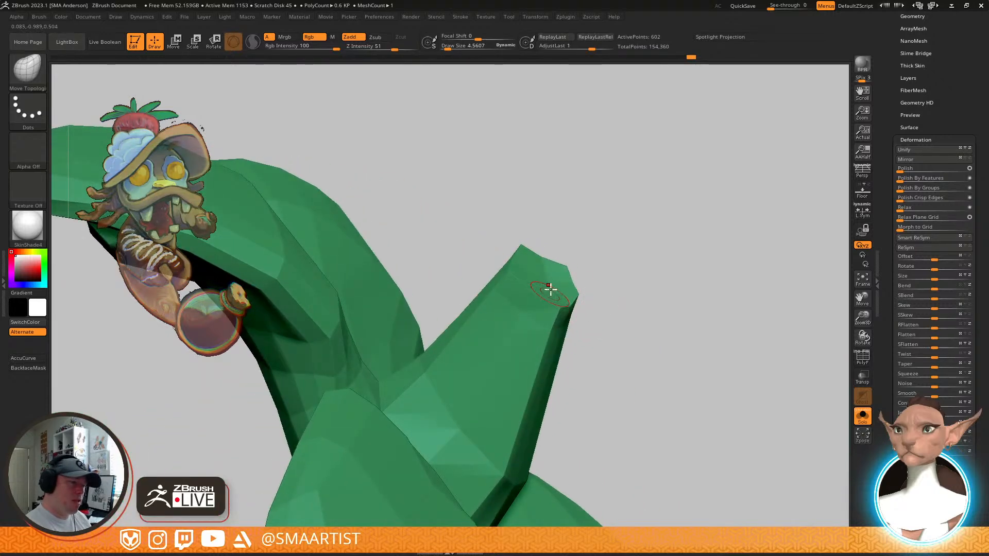
{"action": "right_click_drag", "start_coordinate": [512, 254], "coordinate": [527, 306]}
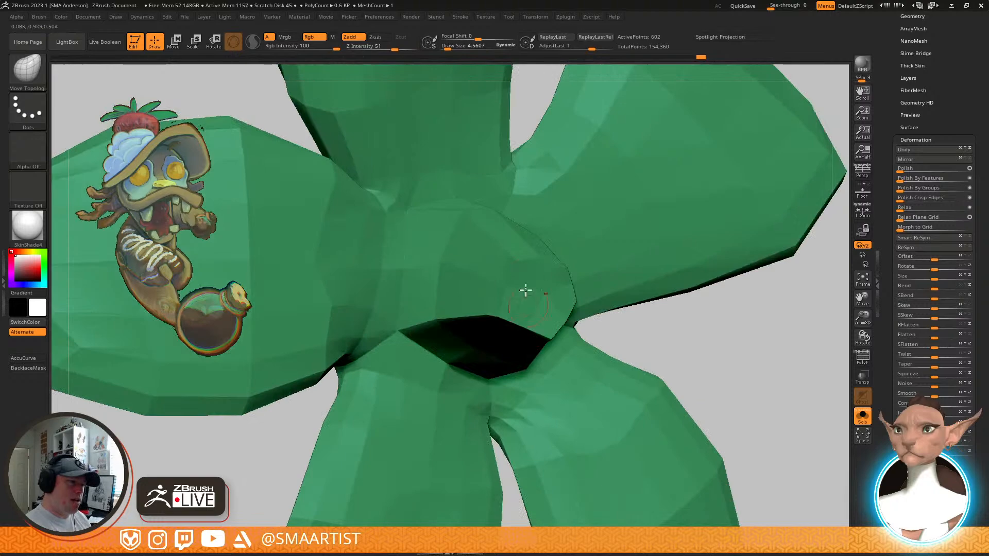
{"action": "right_click_drag", "start_coordinate": [524, 269], "coordinate": [587, 249]}
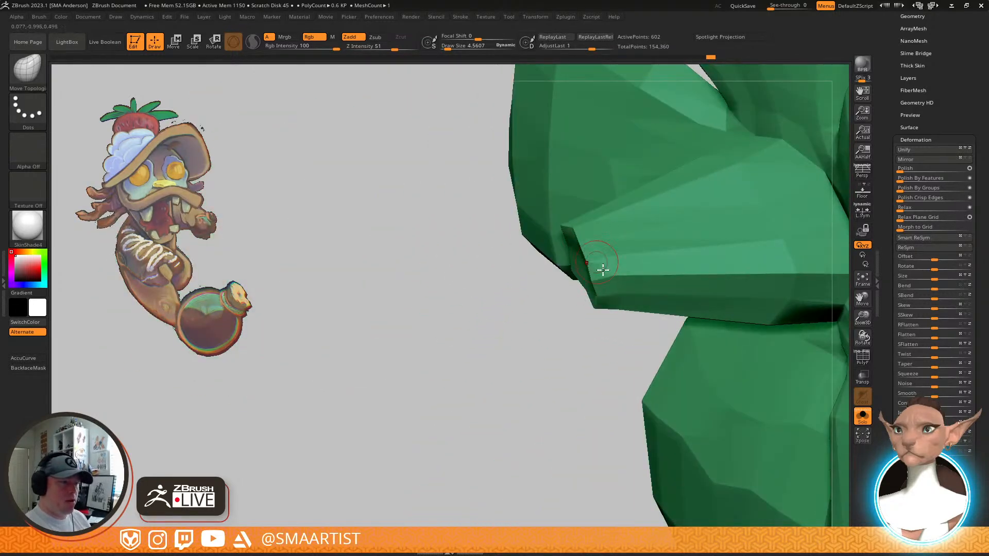
{"action": "right_click_drag", "start_coordinate": [607, 262], "coordinate": [546, 361]}
{"action": "right_click_drag", "start_coordinate": [562, 311], "coordinate": [441, 368]}
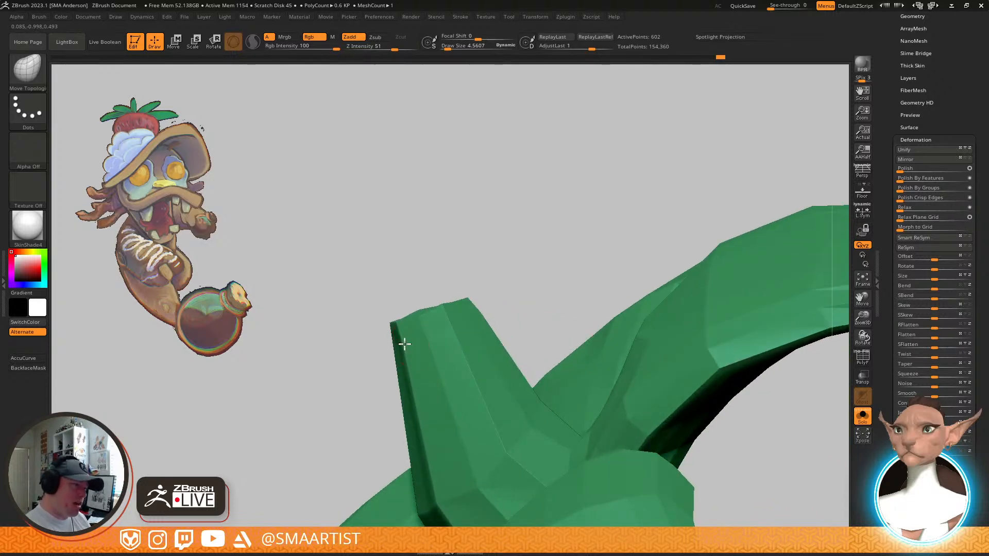
{"action": "right_click_drag", "start_coordinate": [407, 317], "coordinate": [673, 309]}
Turn on dynamic subdivision for the leaves, save the project, and leave Solo mode to show the whole character
{"action": "key", "text": "d"}
{"action": "key", "text": "shift+f"}
{"action": "right_click_drag", "start_coordinate": [737, 417], "coordinate": [703, 280], "text": "ctrl"}
{"action": "key", "text": "shift+f"}
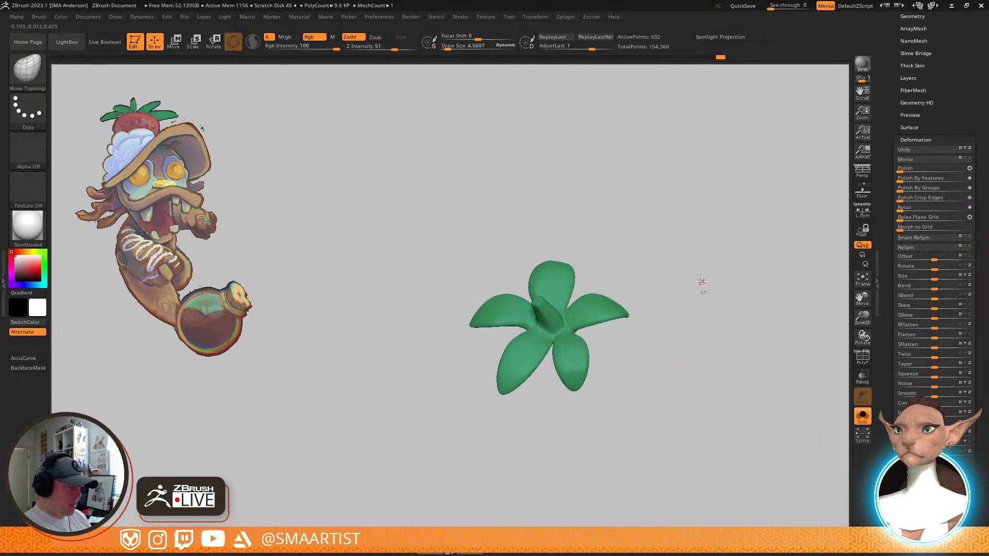
{"action": "key", "text": "ctrl+s"}
{"action": "mouse_move", "coordinate": [693, 324]}
{"action": "right_mouse_down"}
{"action": "mouse_move", "coordinate": [705, 279]}
{"action": "mouse_move", "coordinate": [711, 324]}
{"action": "mouse_move", "coordinate": [682, 292]}
{"action": "mouse_move", "coordinate": [784, 326]}
{"action": "mouse_move", "coordinate": [762, 323]}
{"action": "right_mouse_up"}
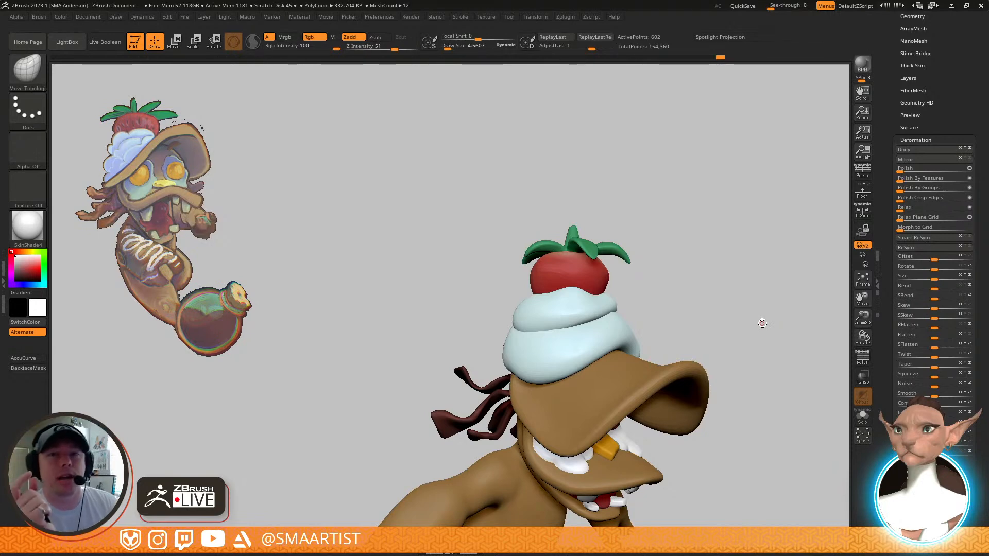
Adjust the tip of the strawberry leaf facing the hat brim with a larger Move Topological brush
{"action": "left_click_drag", "start_coordinate": [729, 254], "coordinate": [782, 229]}
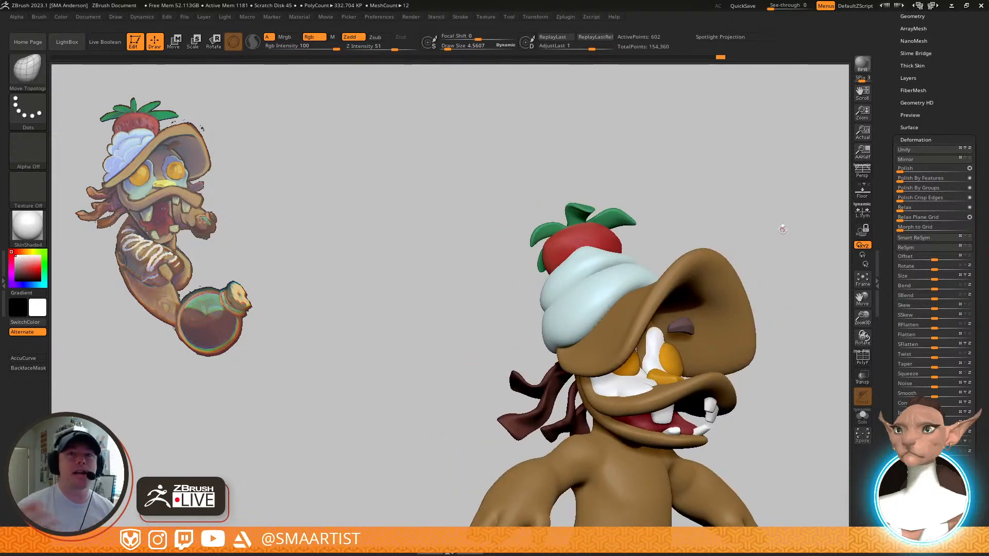
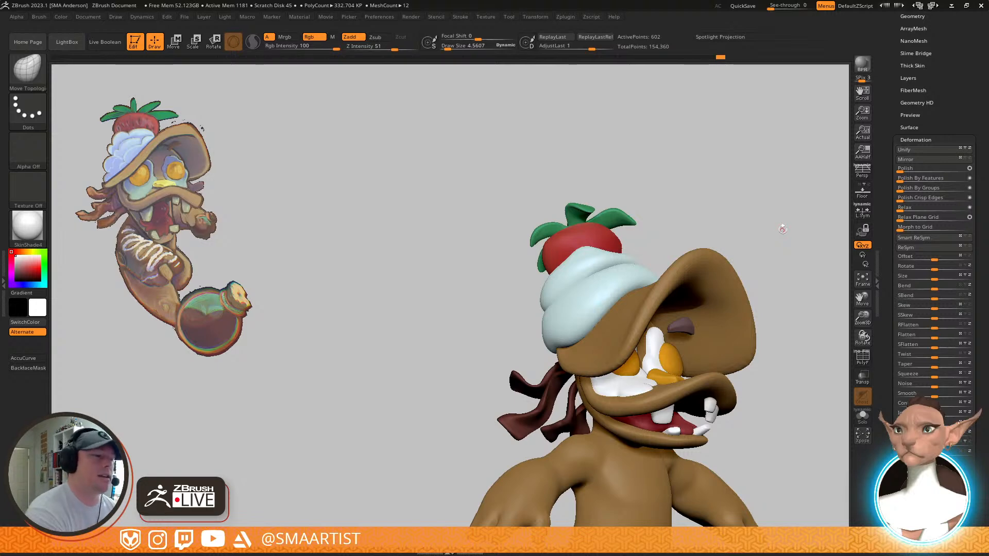
{"action": "mouse_move", "coordinate": [621, 221]}
{"action": "right_mouse_down"}
{"action": "mouse_move", "coordinate": [642, 207]}
{"action": "mouse_move", "coordinate": [626, 221]}
{"action": "right_mouse_up"}
{"action": "mouse_move", "coordinate": [626, 222]}
{"action": "right_mouse_down", "text": "ctrl"}
{"action": "mouse_move", "coordinate": [728, 346]}
{"action": "mouse_move", "coordinate": [731, 373]}
{"action": "right_mouse_up", "text": "ctrl"}
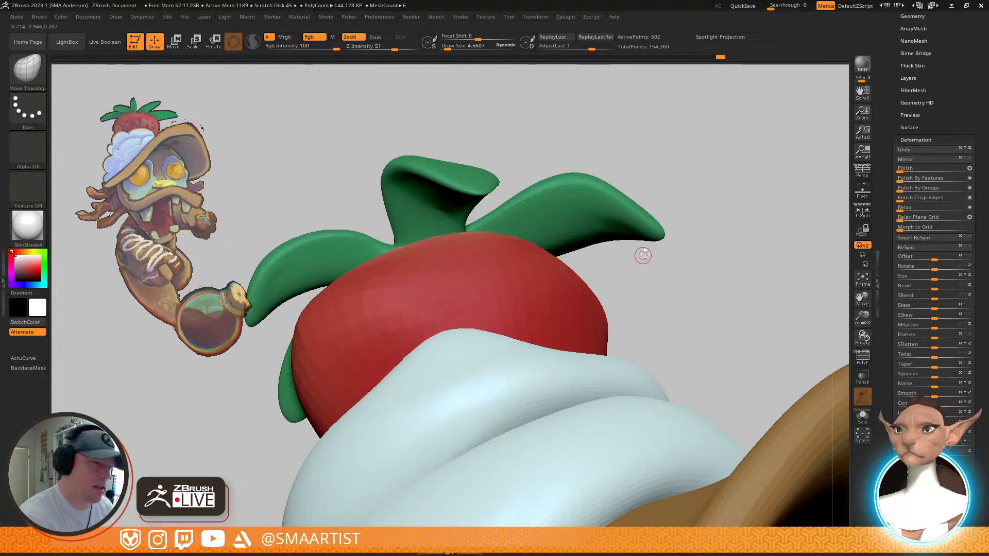
{"action": "right_click_drag", "start_coordinate": [627, 228], "coordinate": [636, 216]}
{"action": "key", "text": "s"}
{"action": "left_click_drag", "start_coordinate": [625, 224], "coordinate": [613, 221]}
{"action": "mouse_move", "coordinate": [633, 233]}
{"action": "right_mouse_down"}
{"action": "mouse_move", "coordinate": [643, 253]}
{"action": "mouse_move", "coordinate": [650, 216]}
{"action": "mouse_move", "coordinate": [644, 248]}
{"action": "mouse_move", "coordinate": [636, 226]}
{"action": "right_mouse_up"}
Show the polyframe and examine the leaf layout and stem on the strawberry from above
{"action": "mouse_move", "coordinate": [516, 278]}
{"action": "right_mouse_down"}
{"action": "mouse_move", "coordinate": [530, 294]}
{"action": "mouse_move", "coordinate": [541, 289]}
{"action": "mouse_move", "coordinate": [530, 276]}
{"action": "mouse_move", "coordinate": [565, 256]}
{"action": "mouse_move", "coordinate": [727, 268]}
{"action": "mouse_move", "coordinate": [700, 280]}
{"action": "mouse_move", "coordinate": [717, 375]}
{"action": "mouse_move", "coordinate": [710, 202]}
{"action": "right_mouse_up"}
{"action": "key", "text": "shift+f"}
{"action": "right_click_drag", "start_coordinate": [655, 263], "coordinate": [690, 304], "text": "ctrl"}
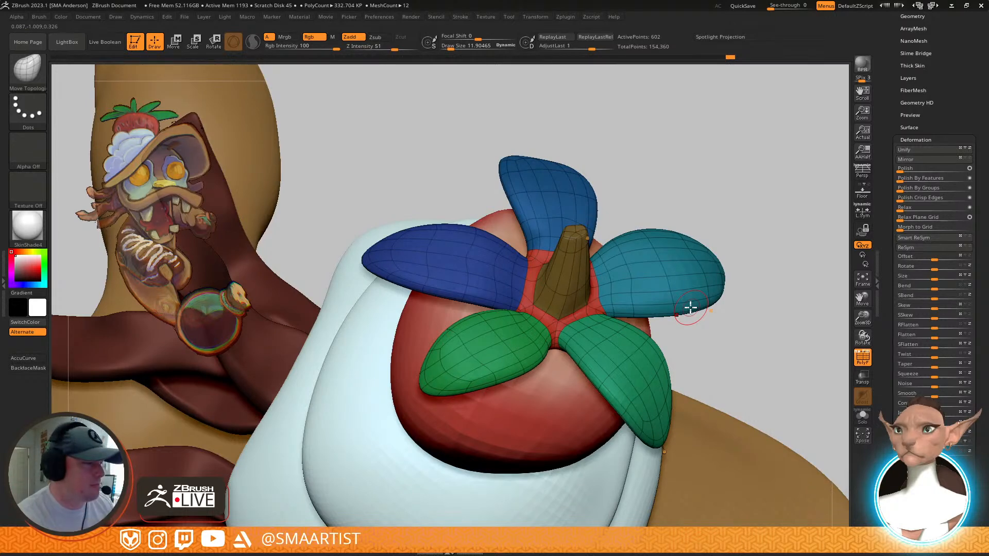
{"action": "right_click_drag", "start_coordinate": [702, 271], "coordinate": [651, 284]}
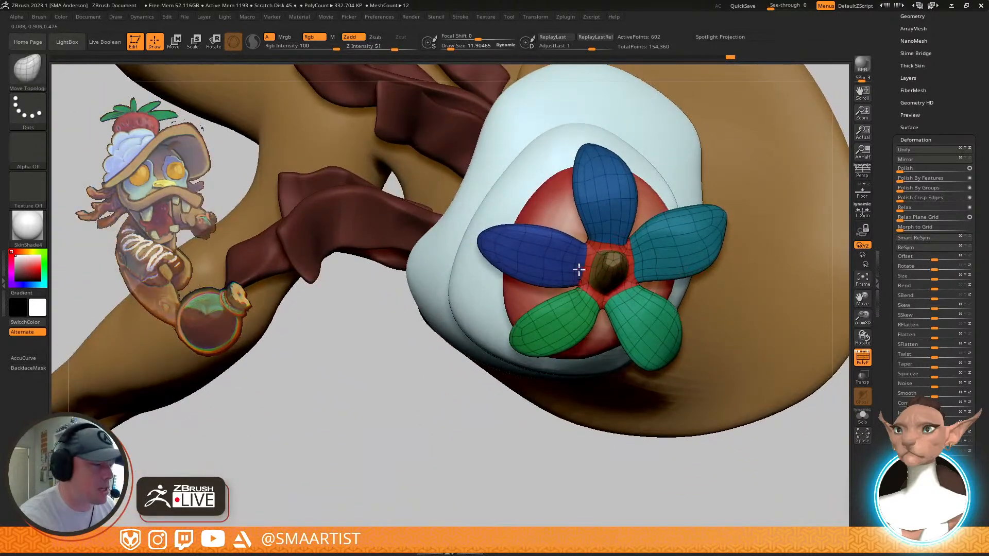
{"action": "mouse_move", "coordinate": [685, 254]}
{"action": "right_mouse_down"}
{"action": "mouse_move", "coordinate": [684, 267]}
{"action": "mouse_move", "coordinate": [683, 258]}
{"action": "right_mouse_up"}
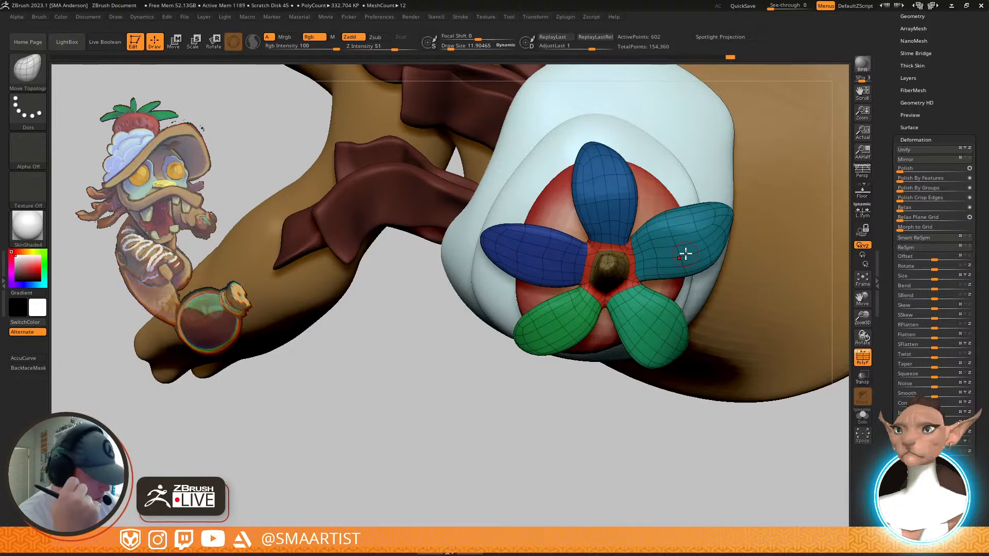
Assign the popup hotkey A to the six-mesh SMAARTIST hair brush among the sculpting brushes starting with S
{"action": "key", "text": "b"}
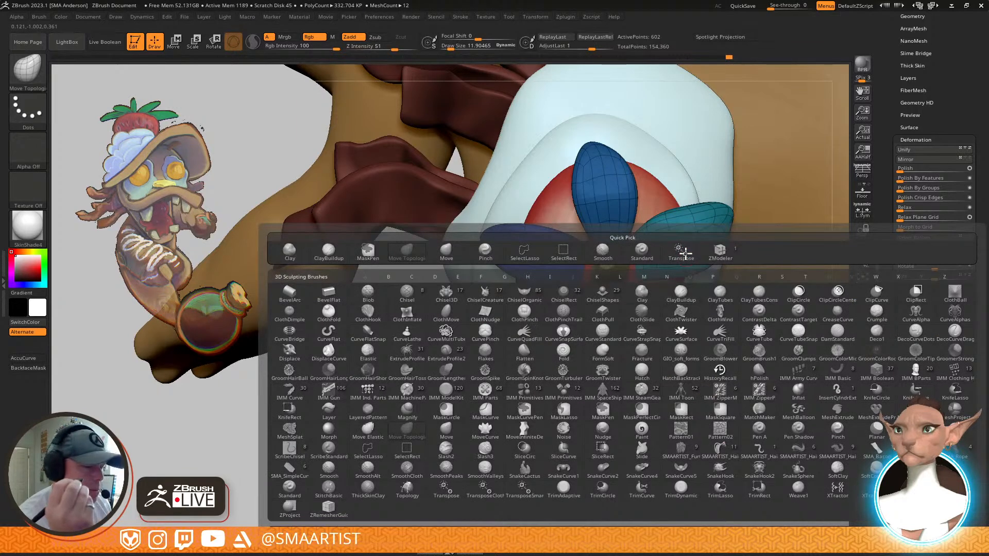
{"action": "key", "text": "s"}
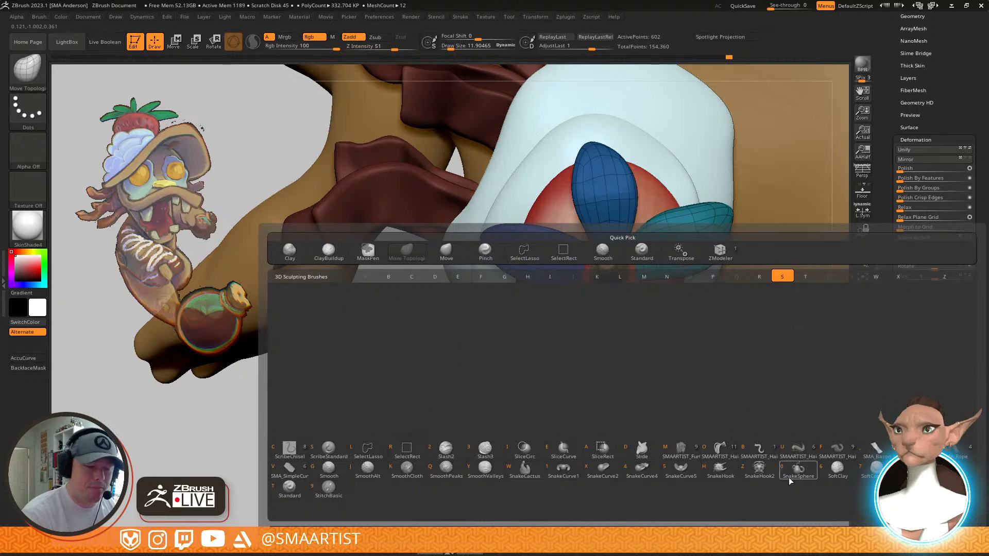
{"action": "left_click", "coordinate": [797, 450], "text": "ctrl+alt"}
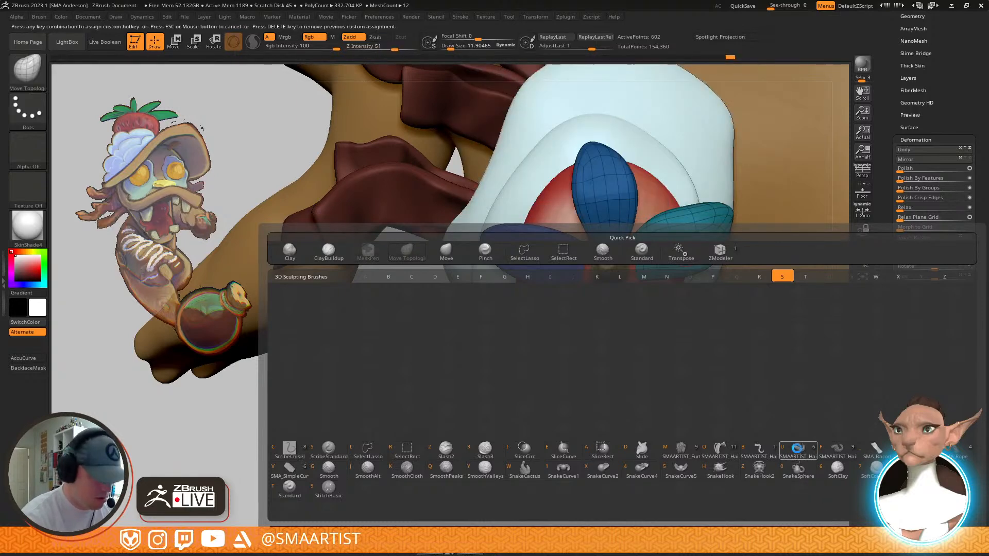
{"action": "key", "text": "1"}
{"action": "left_click", "coordinate": [529, 309]}
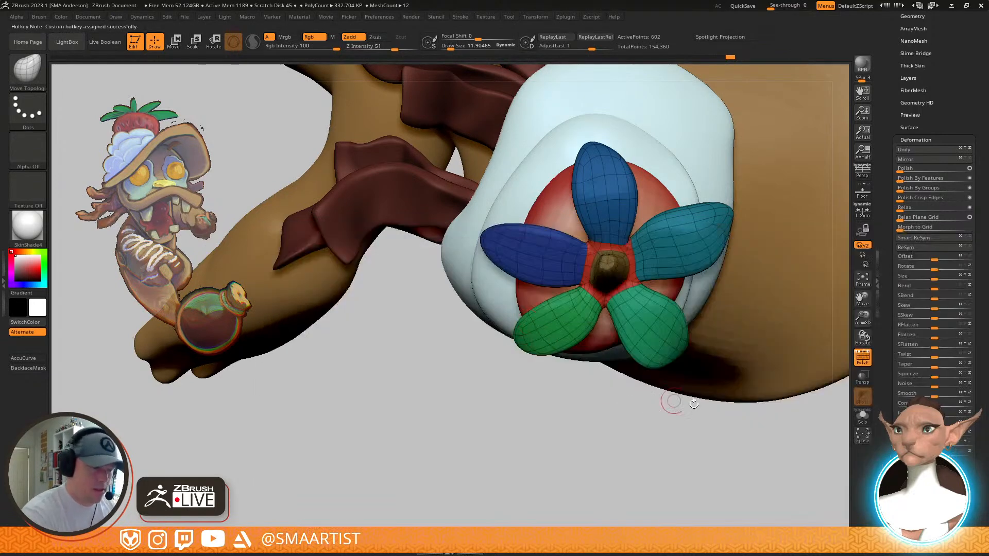
{"action": "key", "text": "b"}
{"action": "key", "text": "s"}
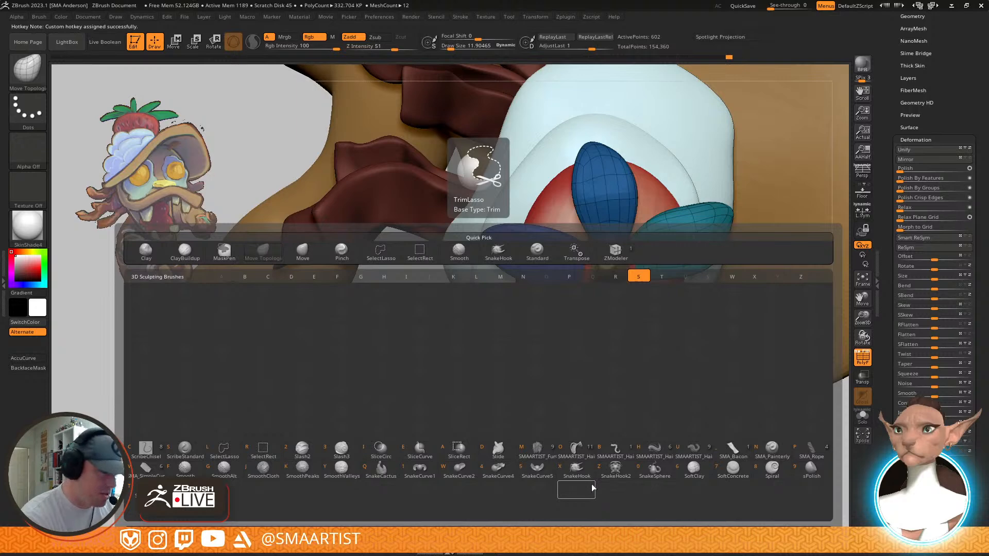
{"action": "left_click", "coordinate": [655, 450], "text": "ctrl+alt"}
{"action": "key", "text": "a"}
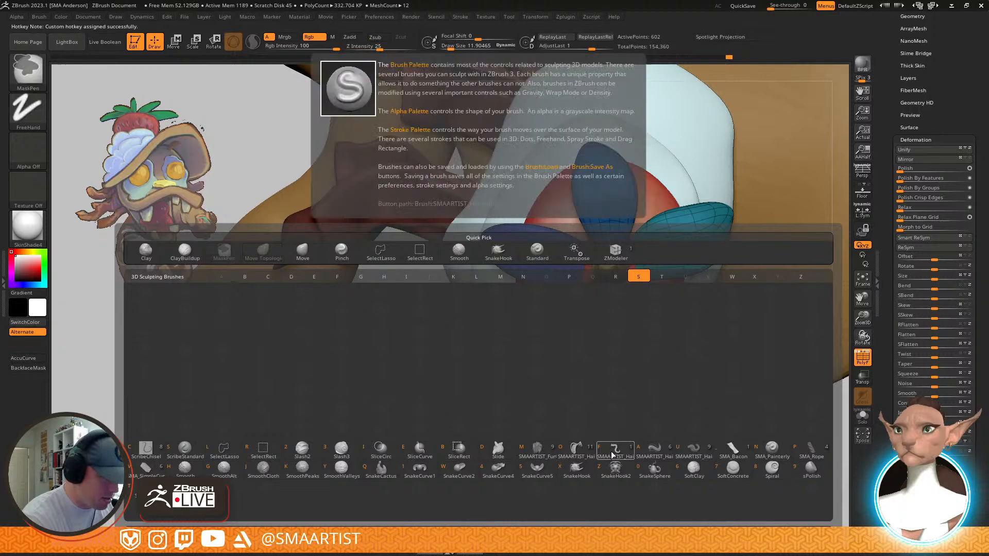
Assign popup hotkeys B to SMAARTIST_HairBraid, F to SMAARTIST_FurClumps and H to SnakeHook
{"action": "key", "text": "b"}
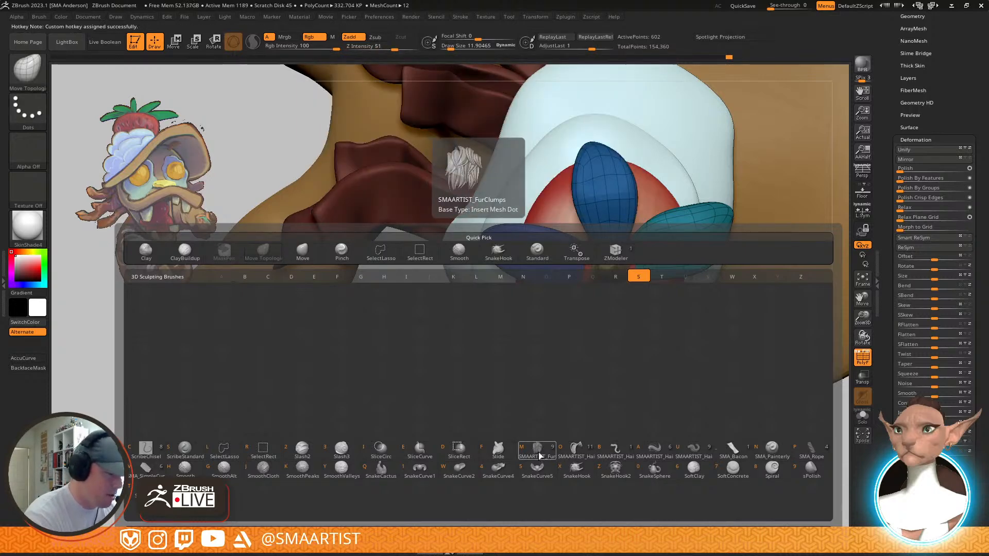
{"action": "key", "text": "f"}
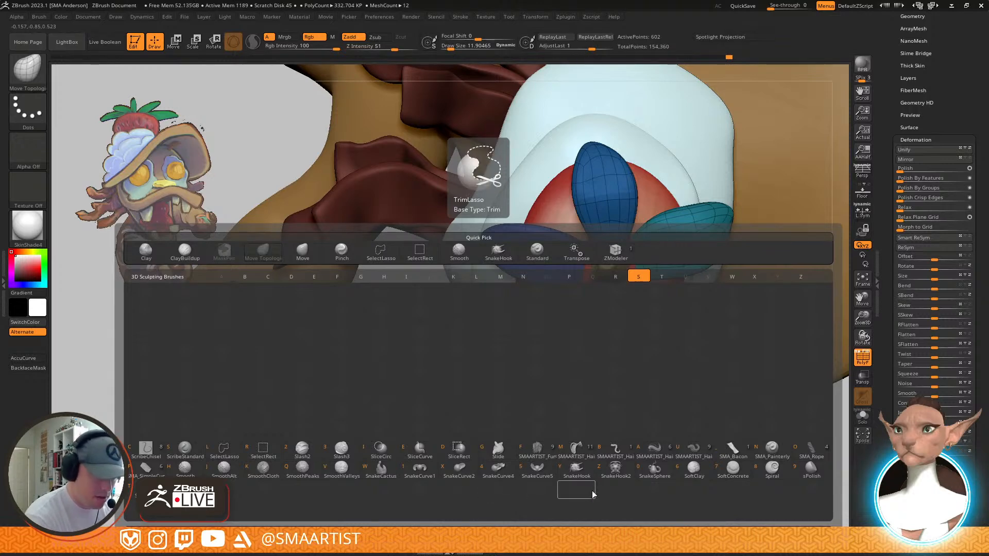
{"action": "left_click", "coordinate": [577, 470], "text": "ctrl+alt"}
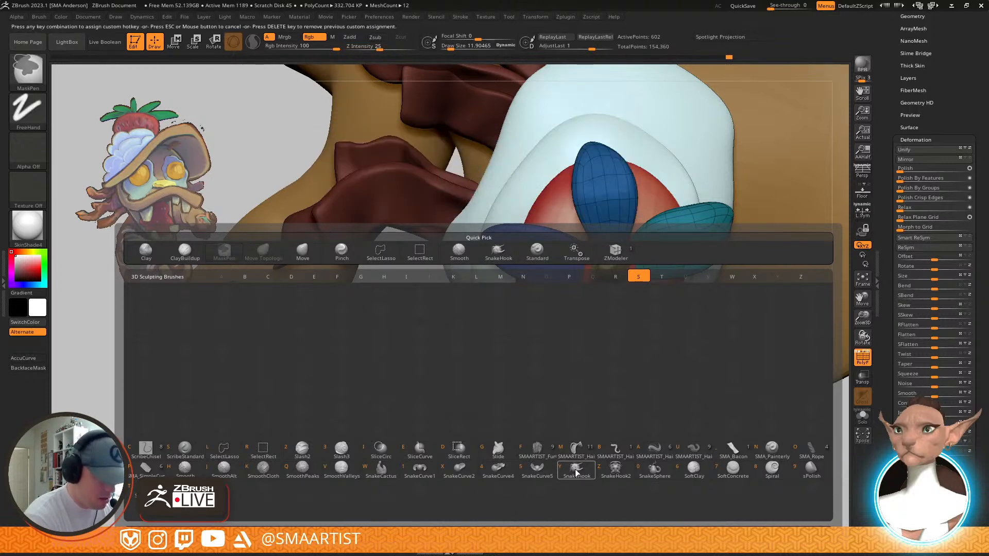
{"action": "key", "text": "h"}
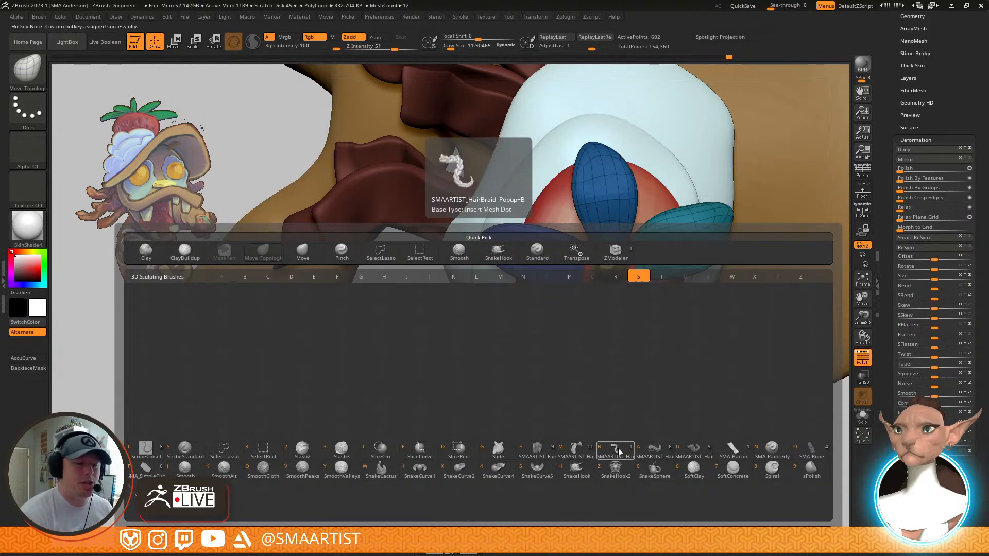
Assign popup hotkeys R to SMA_Rope, P to SMA_Painterly and C to the SMAARTIST hair brush beside SMA_Bacon
{"action": "left_click", "coordinate": [807, 455], "text": "ctrl+alt"}
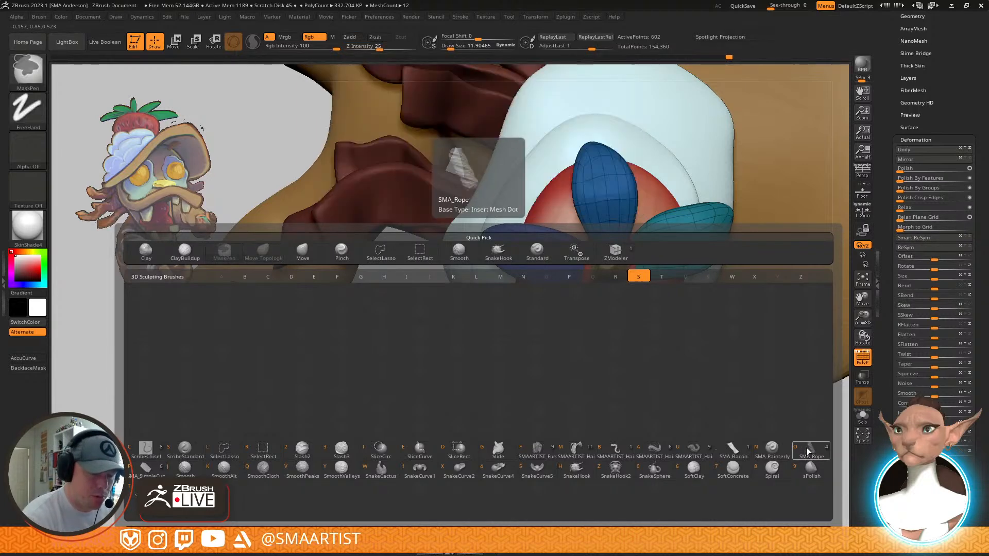
{"action": "key", "text": "r"}
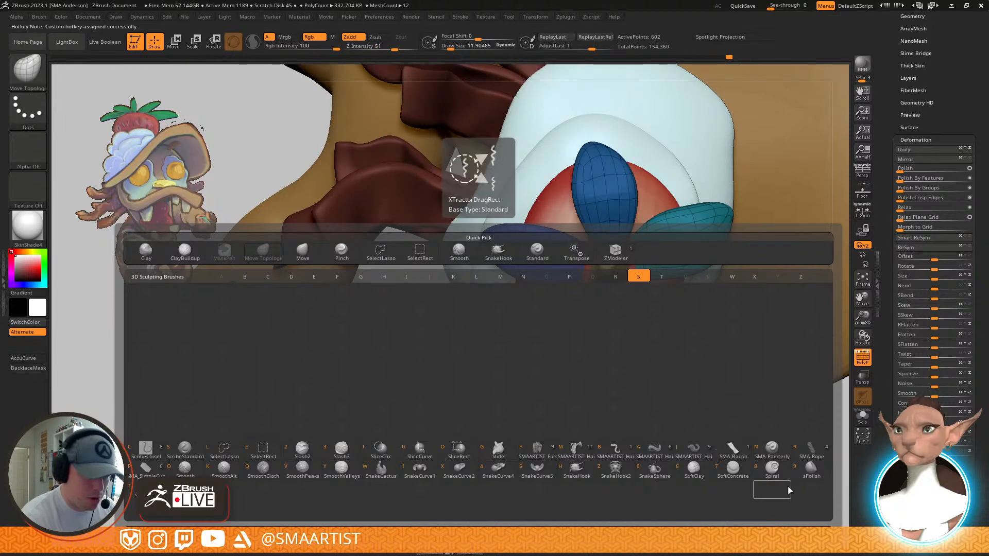
{"action": "left_click", "coordinate": [772, 449], "text": "ctrl+alt"}
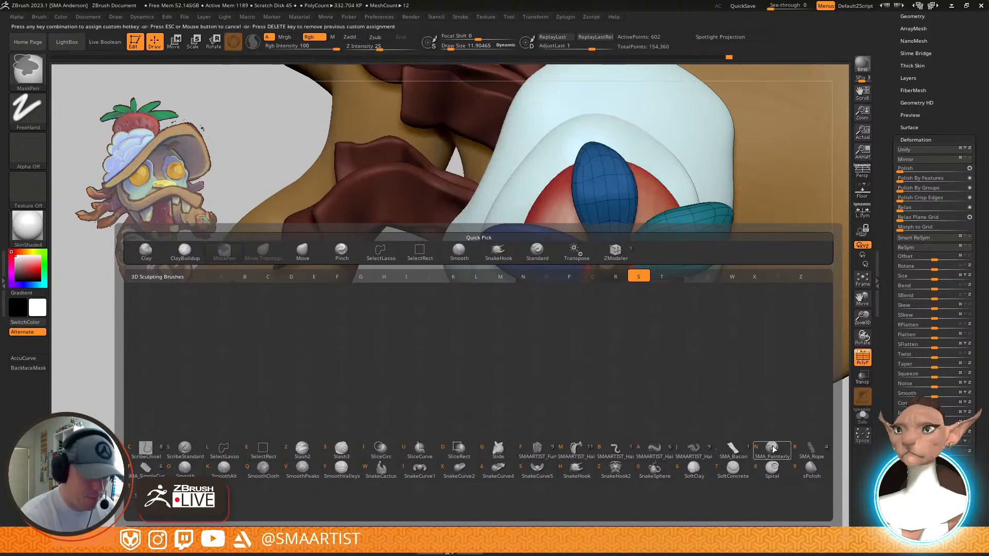
{"action": "key", "text": "p"}
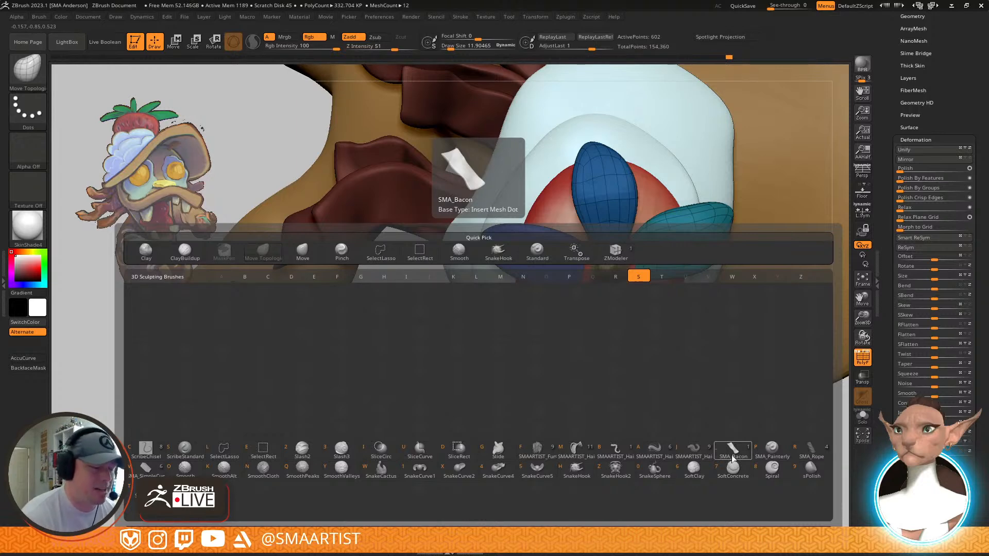
{"action": "left_click", "coordinate": [691, 453], "text": "ctrl+alt"}
{"action": "key", "text": "c"}
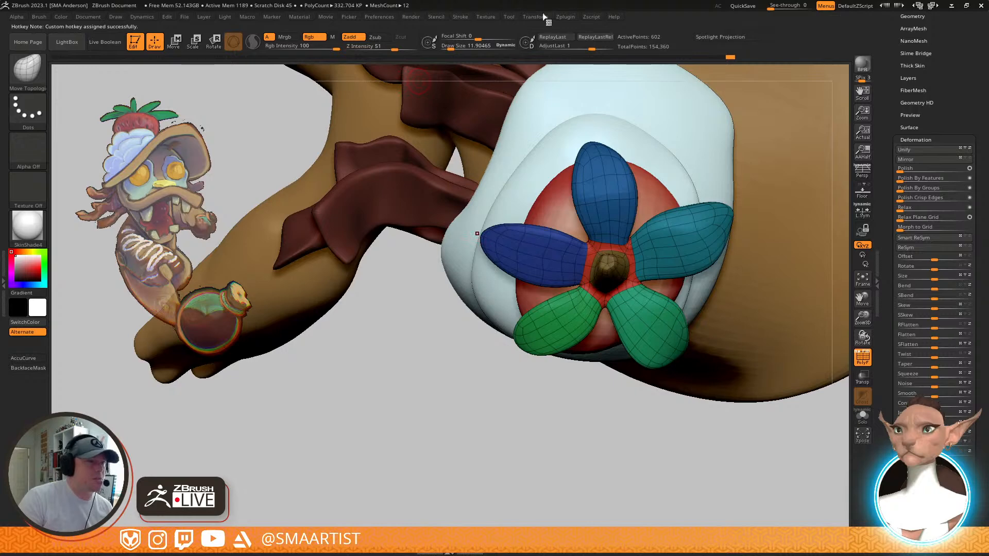
Store the current hotkeys so they are restored at every start
{"action": "left_click", "coordinate": [381, 17]}
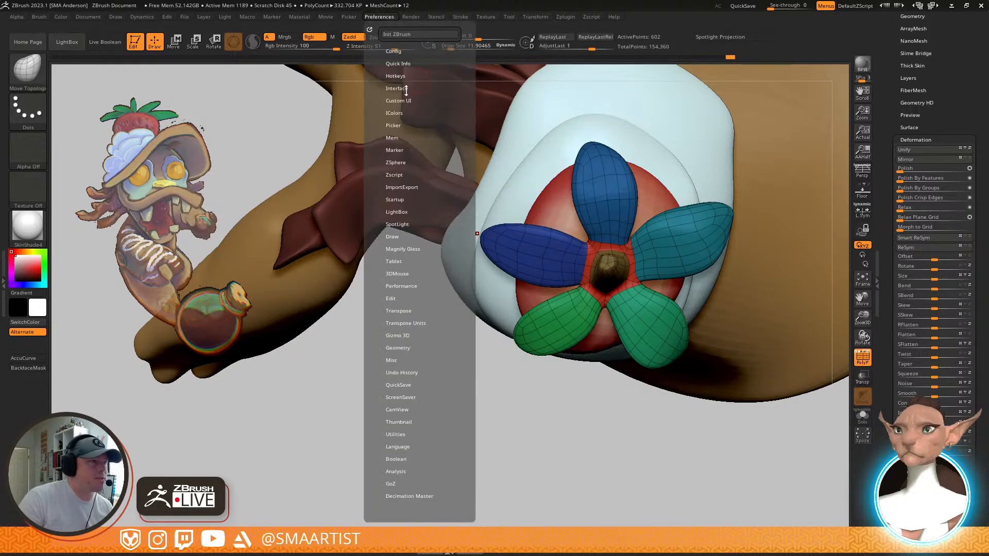
{"action": "left_click", "coordinate": [439, 86]}
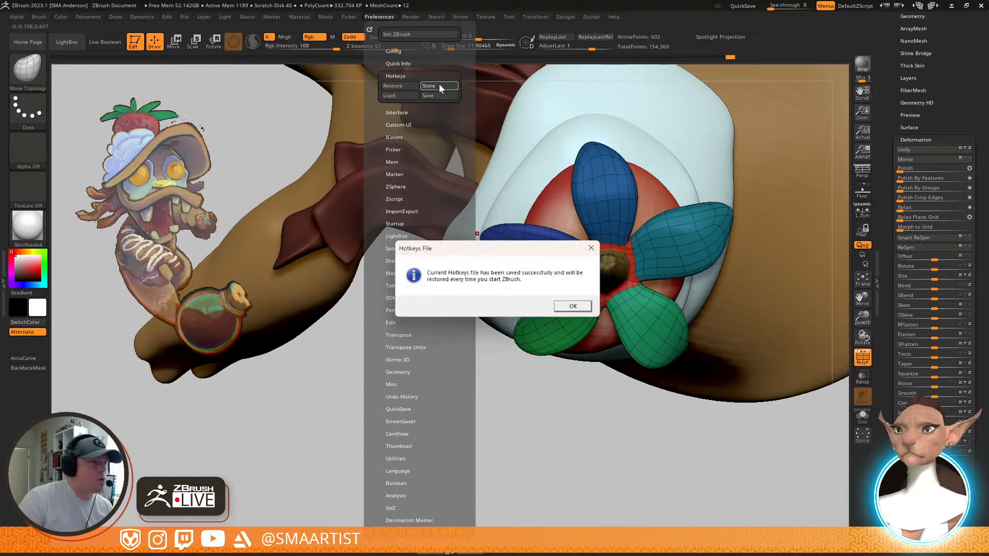
{"action": "left_click", "coordinate": [575, 307]}
Hide the polyframe, save the project, and review the character's proportions against the concept
{"action": "right_click_drag", "start_coordinate": [436, 438], "coordinate": [454, 311]}
{"action": "key", "text": "shift+f"}
{"action": "right_click_drag", "start_coordinate": [626, 293], "coordinate": [460, 168], "text": "ctrl"}
{"action": "mouse_move", "coordinate": [618, 196]}
{"action": "right_mouse_down"}
{"action": "mouse_move", "coordinate": [656, 304]}
{"action": "mouse_move", "coordinate": [737, 311]}
{"action": "mouse_move", "coordinate": [703, 310]}
{"action": "right_mouse_up"}
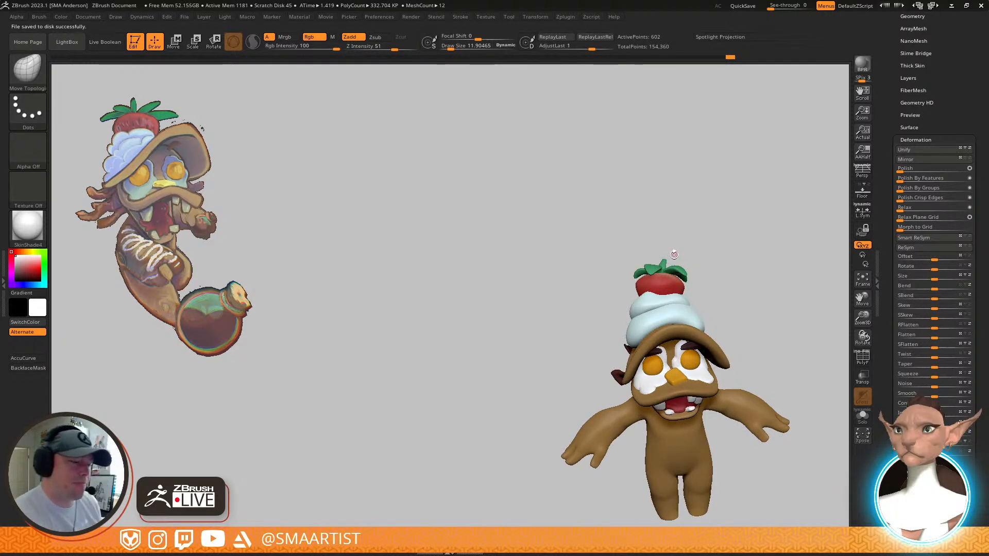
{"action": "right_click_drag", "start_coordinate": [740, 296], "coordinate": [762, 289]}
{"action": "right_click_drag", "start_coordinate": [621, 291], "coordinate": [732, 295]}
Select the Hat subtool, show its polyframe, and reshape the brim with a large Move Topological brush
{"action": "left_click", "coordinate": [741, 288], "text": "alt"}
{"action": "key", "text": "ctrl"}
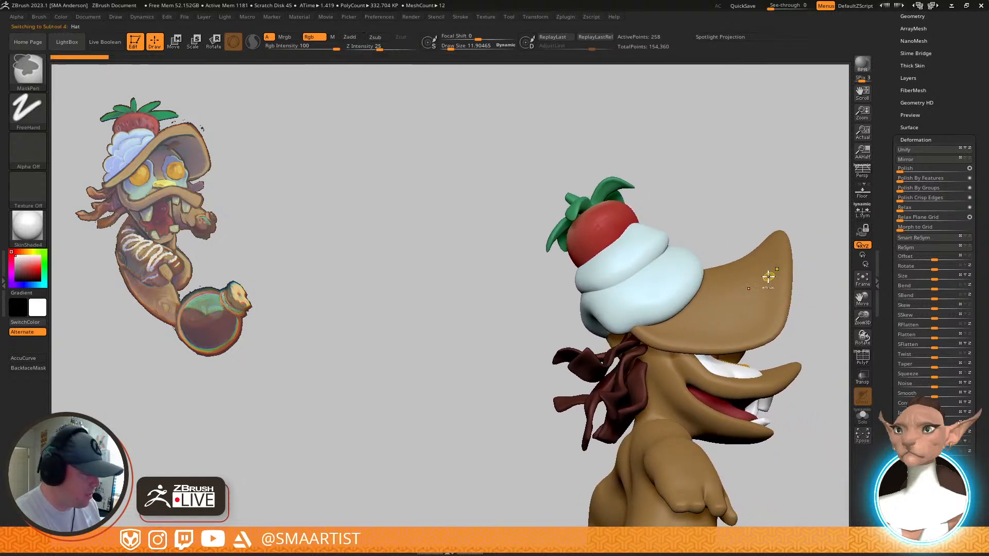
{"action": "key", "text": "ctrl+shift+s"}
{"action": "right_click_drag", "start_coordinate": [764, 266], "coordinate": [754, 332]}
{"action": "right_click_drag", "start_coordinate": [686, 307], "coordinate": [681, 332]}
{"action": "key", "text": "shift+f"}
{"action": "key", "text": "s"}
{"action": "mouse_move", "coordinate": [628, 320]}
{"action": "left_mouse_down"}
{"action": "mouse_move", "coordinate": [636, 324]}
{"action": "mouse_move", "coordinate": [606, 297]}
{"action": "left_mouse_up"}
{"action": "key", "text": "s"}
{"action": "mouse_move", "coordinate": [586, 342]}
{"action": "left_mouse_down"}
{"action": "mouse_move", "coordinate": [619, 318]}
{"action": "mouse_move", "coordinate": [613, 350]}
{"action": "left_mouse_up"}
{"action": "mouse_move", "coordinate": [605, 287]}
{"action": "left_mouse_down"}
{"action": "mouse_move", "coordinate": [577, 313]}
{"action": "mouse_move", "coordinate": [602, 339]}
{"action": "left_mouse_up"}
{"action": "key", "text": "ctrl+shift+s"}
{"action": "mouse_move", "coordinate": [712, 305]}
{"action": "right_mouse_down"}
{"action": "mouse_move", "coordinate": [728, 280]}
{"action": "mouse_move", "coordinate": [738, 284]}
{"action": "mouse_move", "coordinate": [755, 342]}
{"action": "mouse_move", "coordinate": [721, 356]}
{"action": "right_mouse_up"}
{"action": "key", "text": "space"}
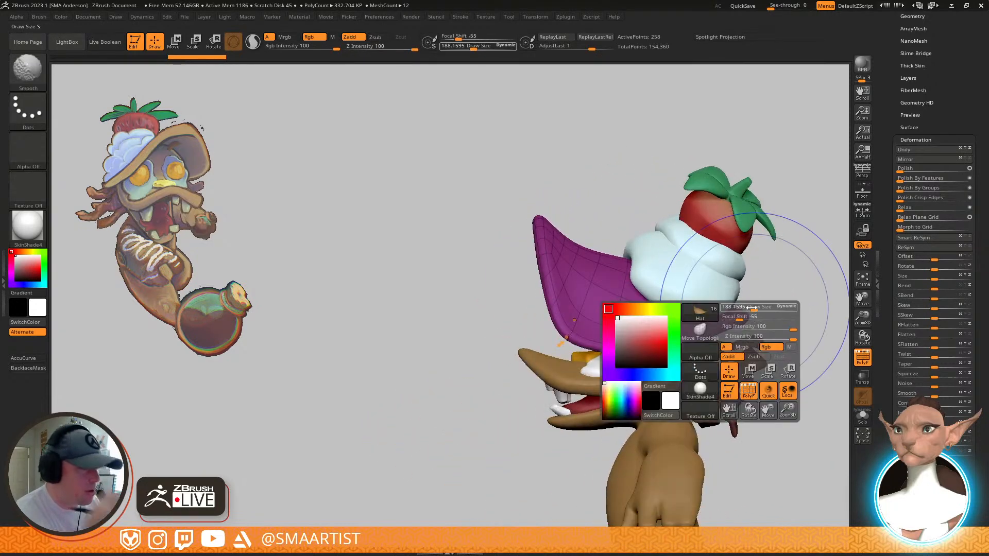
{"action": "right_click_drag", "start_coordinate": [749, 307], "coordinate": [597, 322]}
Select the whipped cream, adjust its shape against the hat with Move Topological, and hide the polyframe
{"action": "left_click", "coordinate": [648, 320], "text": "alt"}
{"action": "key", "text": "s"}
{"action": "left_click_drag", "start_coordinate": [597, 321], "coordinate": [590, 321]}
{"action": "left_click_drag", "start_coordinate": [587, 320], "coordinate": [574, 351]}
{"action": "mouse_move", "coordinate": [574, 345]}
{"action": "right_mouse_down"}
{"action": "mouse_move", "coordinate": [640, 356]}
{"action": "mouse_move", "coordinate": [690, 407]}
{"action": "mouse_move", "coordinate": [692, 428]}
{"action": "right_mouse_up"}
{"action": "right_click_drag", "start_coordinate": [585, 323], "coordinate": [718, 249]}
{"action": "key", "text": "shift+f"}
{"action": "right_click_drag", "start_coordinate": [718, 250], "coordinate": [597, 300], "text": "alt"}
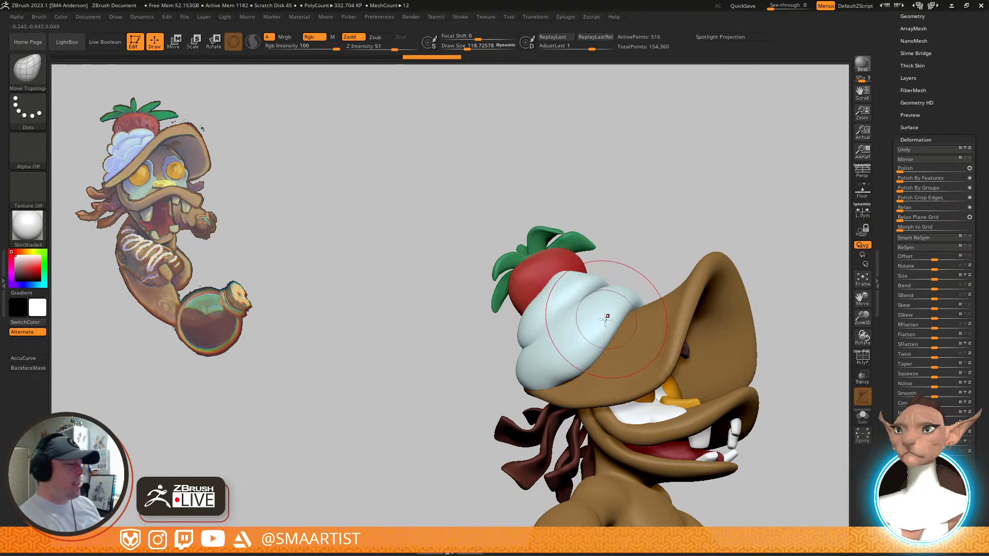
Subdivide the whipped cream and check its topology with the polyframe and its fit against the hat
{"action": "mouse_move", "coordinate": [603, 318]}
{"action": "right_mouse_down"}
{"action": "mouse_move", "coordinate": [677, 293]}
{"action": "mouse_move", "coordinate": [654, 309]}
{"action": "mouse_move", "coordinate": [662, 293]}
{"action": "right_mouse_up"}
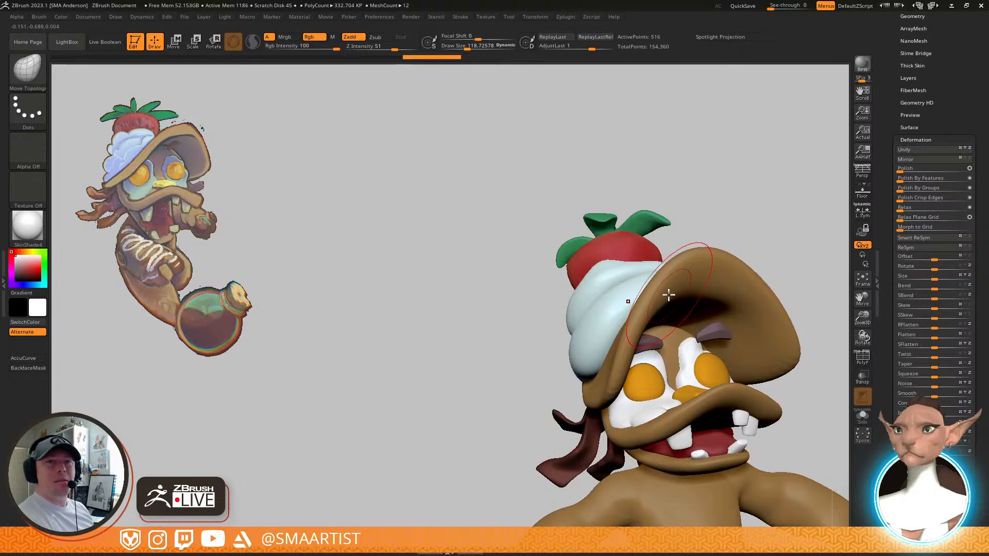
{"action": "mouse_move", "coordinate": [726, 313]}
{"action": "right_mouse_down"}
{"action": "mouse_move", "coordinate": [712, 349]}
{"action": "mouse_move", "coordinate": [733, 337]}
{"action": "mouse_move", "coordinate": [748, 353]}
{"action": "mouse_move", "coordinate": [680, 377]}
{"action": "mouse_move", "coordinate": [677, 276]}
{"action": "mouse_move", "coordinate": [689, 303]}
{"action": "right_mouse_up"}
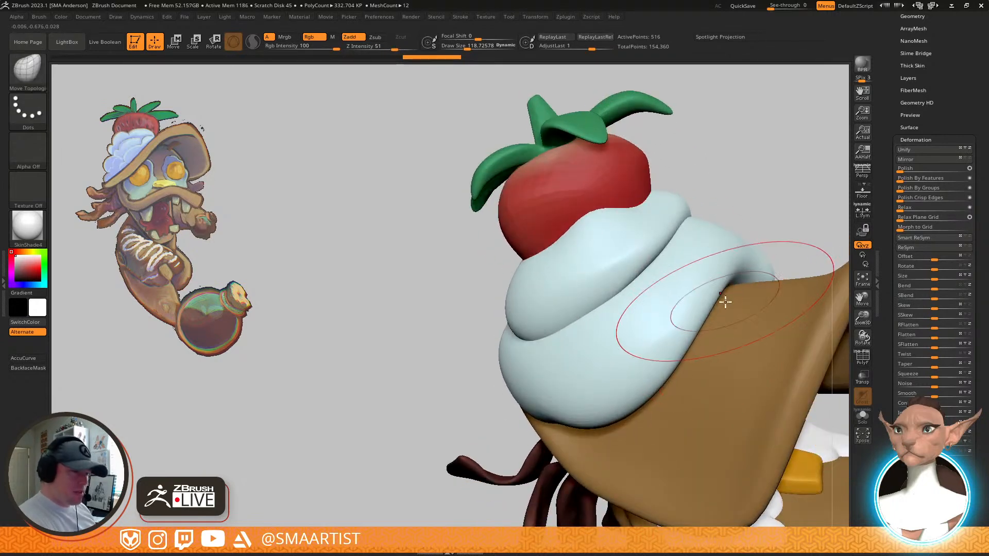
{"action": "mouse_move", "coordinate": [713, 344]}
{"action": "right_mouse_down"}
{"action": "mouse_move", "coordinate": [779, 273]}
{"action": "mouse_move", "coordinate": [726, 289]}
{"action": "mouse_move", "coordinate": [713, 329]}
{"action": "mouse_move", "coordinate": [670, 298]}
{"action": "mouse_move", "coordinate": [712, 302]}
{"action": "mouse_move", "coordinate": [761, 261]}
{"action": "mouse_move", "coordinate": [798, 269]}
{"action": "mouse_move", "coordinate": [781, 218]}
{"action": "mouse_move", "coordinate": [722, 331]}
{"action": "mouse_move", "coordinate": [747, 289]}
{"action": "mouse_move", "coordinate": [732, 280]}
{"action": "right_mouse_up"}
{"action": "key", "text": "shift+f"}
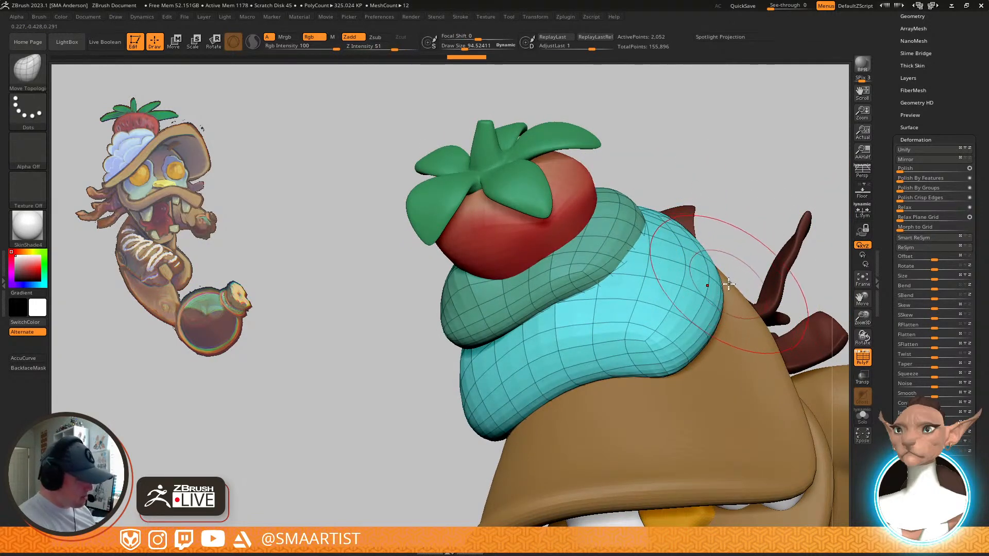
{"action": "key", "text": "shift+f"}
{"action": "mouse_move", "coordinate": [706, 221]}
{"action": "right_mouse_down"}
{"action": "mouse_move", "coordinate": [715, 257]}
{"action": "mouse_move", "coordinate": [724, 247]}
{"action": "mouse_move", "coordinate": [629, 325]}
{"action": "mouse_move", "coordinate": [640, 333]}
{"action": "mouse_move", "coordinate": [641, 323]}
{"action": "right_mouse_up"}
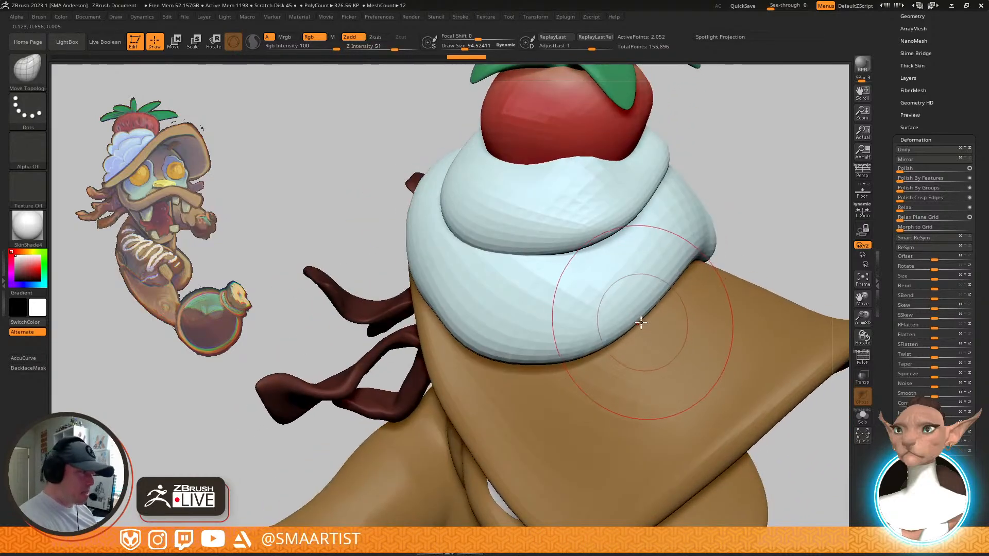
{"action": "right_click_drag", "start_coordinate": [629, 300], "coordinate": [631, 314]}
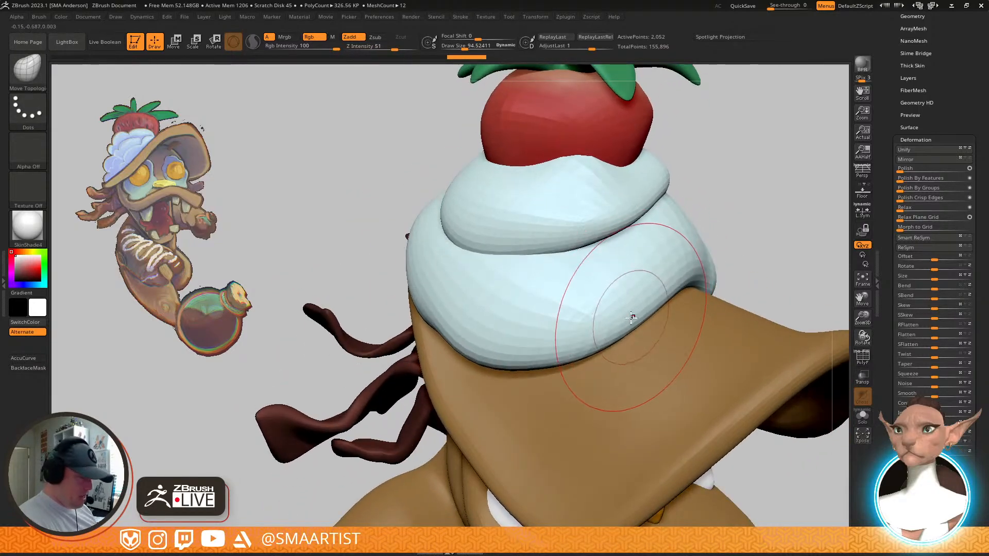
Build up a bulge on the whipped cream's lower tier along the hat edge with ClayBuildup at draw size about 45
{"action": "key", "text": "b"}
{"action": "key", "text": "c"}
{"action": "key", "text": "b"}
{"action": "key", "text": "s"}
{"action": "left_click_drag", "start_coordinate": [637, 304], "coordinate": [630, 304]}
{"action": "right_click_drag", "start_coordinate": [648, 331], "coordinate": [672, 296]}
{"action": "mouse_move", "coordinate": [640, 318]}
{"action": "left_mouse_down"}
{"action": "mouse_move", "coordinate": [651, 320]}
{"action": "mouse_move", "coordinate": [649, 285]}
{"action": "left_mouse_up"}
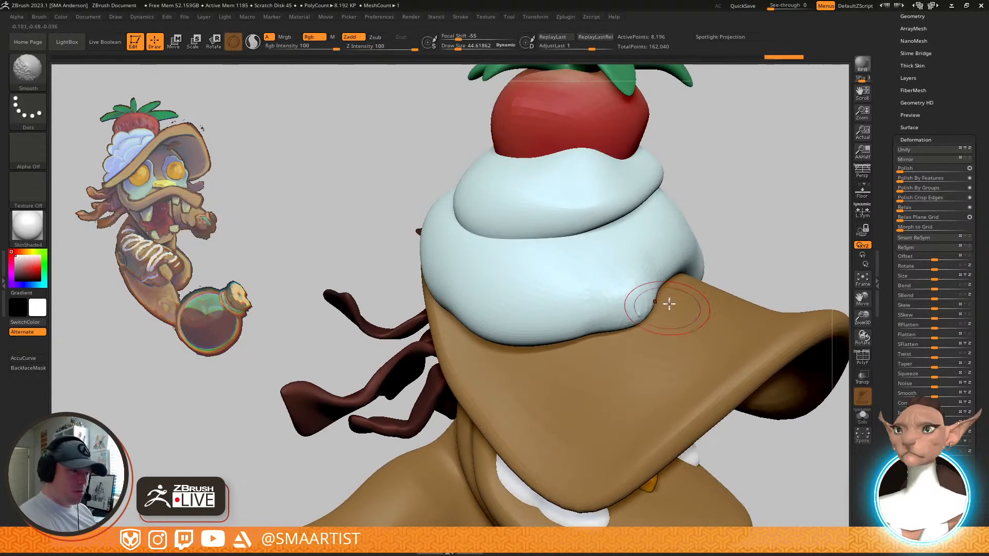
{"action": "left_click_drag", "start_coordinate": [633, 308], "coordinate": [602, 322]}
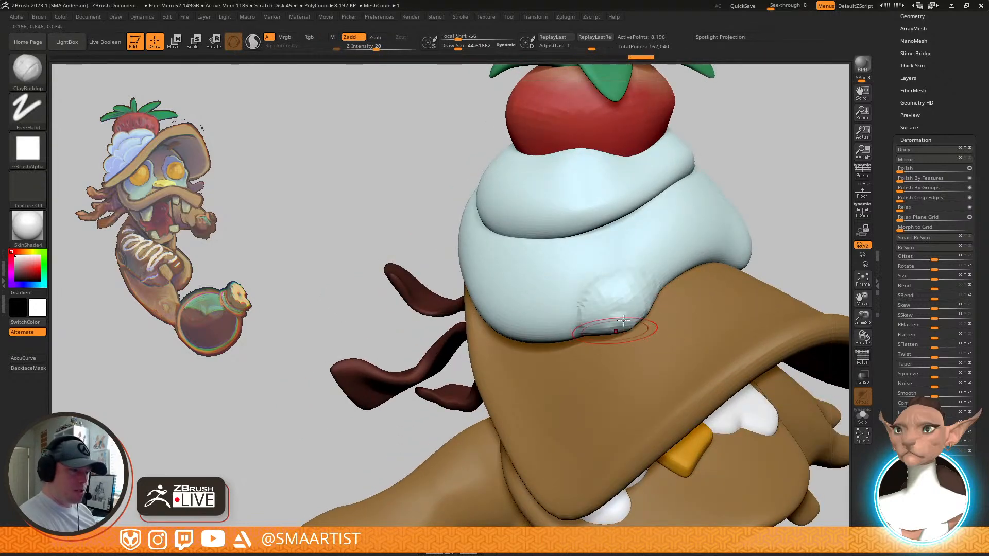
Add more ClayBuildup strokes beside the bulge where the cream meets the hat and smooth them into rounded folds
{"action": "right_click_drag", "start_coordinate": [615, 328], "coordinate": [668, 265]}
{"action": "mouse_move", "coordinate": [648, 281]}
{"action": "left_mouse_down", "text": "shift"}
{"action": "mouse_move", "coordinate": [621, 303]}
{"action": "mouse_move", "coordinate": [653, 286]}
{"action": "left_mouse_up", "text": "shift"}
{"action": "right_click_drag", "start_coordinate": [672, 291], "coordinate": [733, 316]}
{"action": "mouse_move", "coordinate": [665, 321]}
{"action": "left_mouse_down"}
{"action": "mouse_move", "coordinate": [635, 329]}
{"action": "mouse_move", "coordinate": [629, 384]}
{"action": "mouse_move", "coordinate": [624, 360]}
{"action": "mouse_move", "coordinate": [626, 380]}
{"action": "mouse_move", "coordinate": [647, 355]}
{"action": "left_mouse_up"}
{"action": "left_click_drag", "start_coordinate": [696, 321], "coordinate": [690, 346]}
{"action": "mouse_move", "coordinate": [693, 342]}
{"action": "left_mouse_down", "text": "shift"}
{"action": "mouse_move", "coordinate": [706, 325]}
{"action": "mouse_move", "coordinate": [696, 338]}
{"action": "left_mouse_up", "text": "shift"}
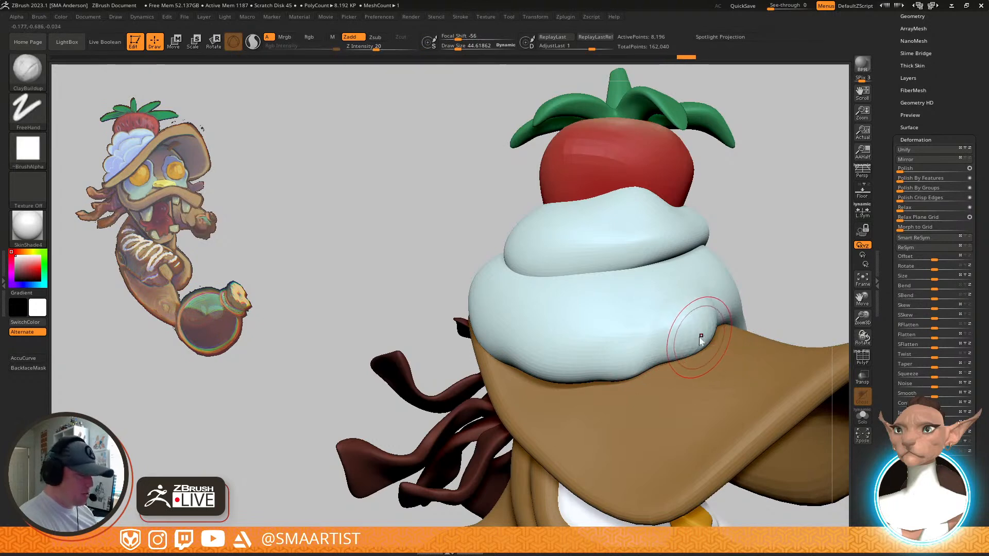
Refine the creases between the lower whipped cream folds with the subtractive GIO_soft_forms brush, adjusting its draw size to about 54
{"action": "key", "text": "b"}
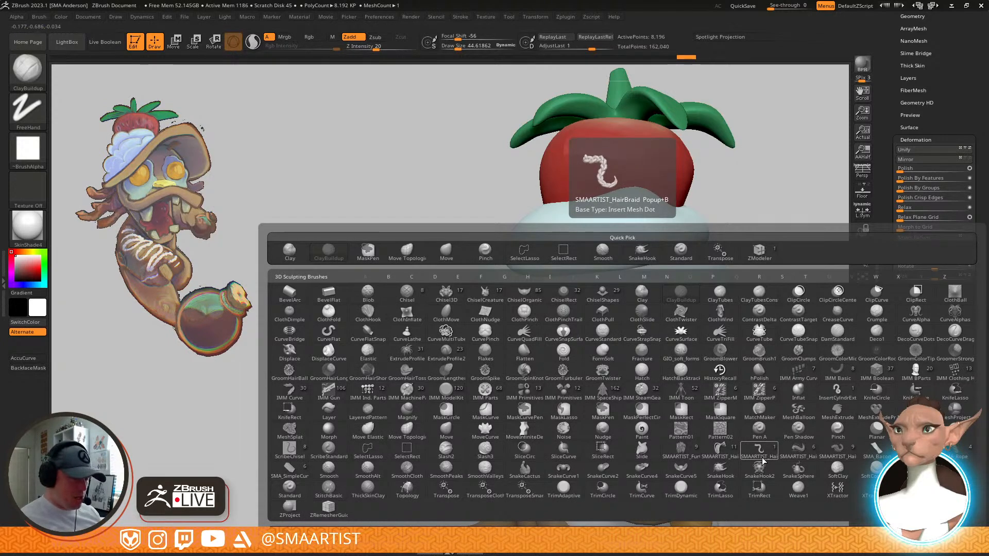
{"action": "key", "text": "g"}
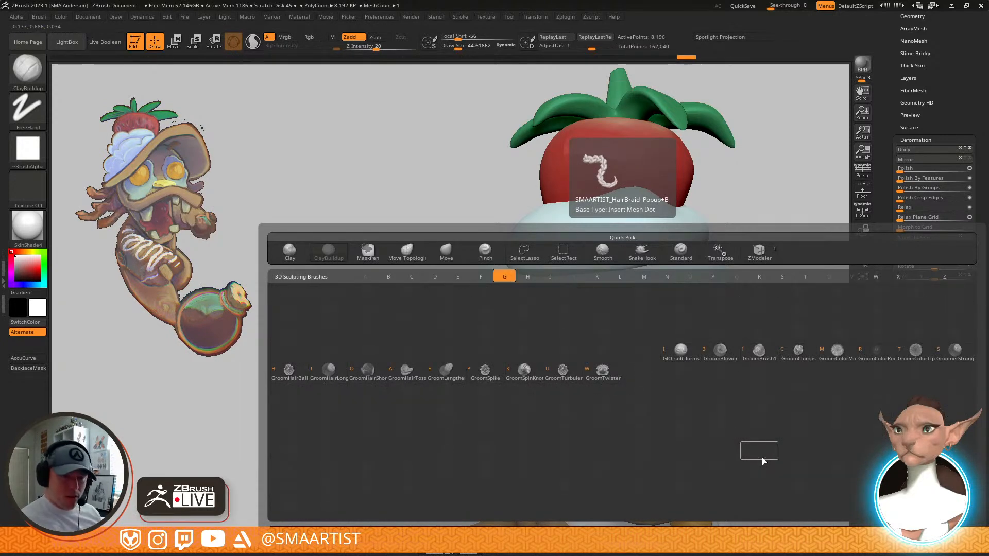
{"action": "key", "text": "i"}
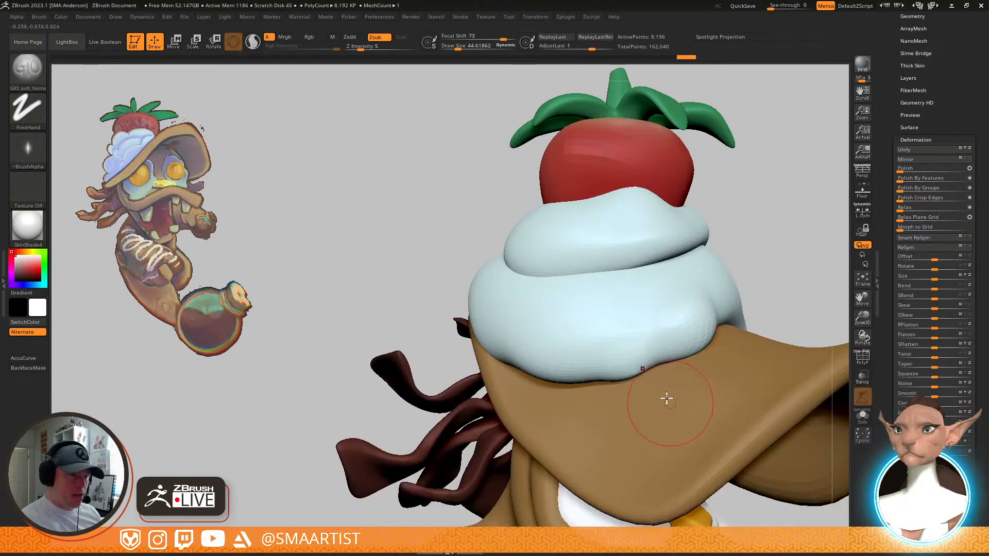
{"action": "key", "text": "s"}
{"action": "left_click_drag", "start_coordinate": [658, 339], "coordinate": [652, 328]}
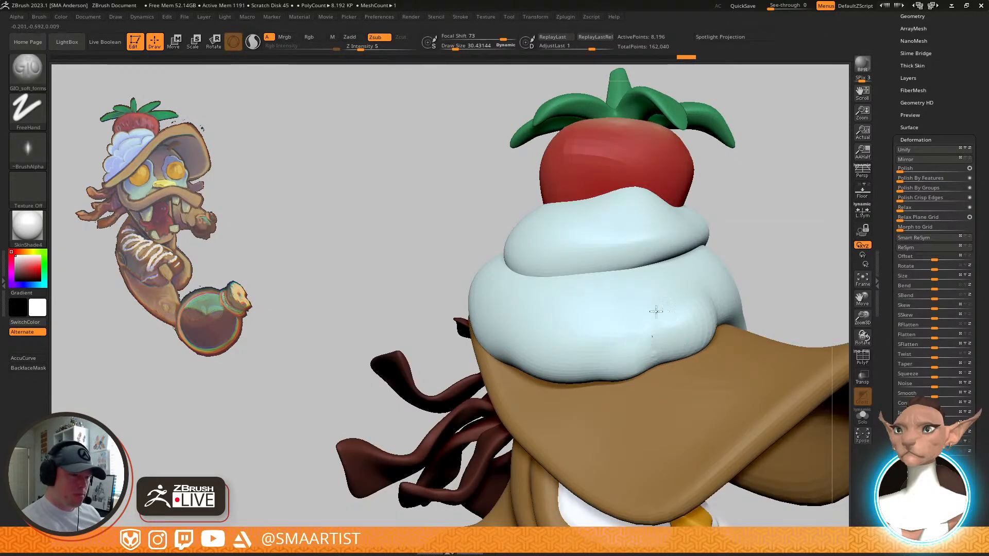
{"action": "mouse_move", "coordinate": [725, 313]}
{"action": "right_mouse_down"}
{"action": "mouse_move", "coordinate": [708, 379]}
{"action": "mouse_move", "coordinate": [701, 373]}
{"action": "right_mouse_up"}
{"action": "key", "text": "s"}
{"action": "mouse_move", "coordinate": [646, 350]}
{"action": "left_mouse_down"}
{"action": "mouse_move", "coordinate": [642, 338]}
{"action": "mouse_move", "coordinate": [680, 306]}
{"action": "left_mouse_up"}
{"action": "mouse_move", "coordinate": [703, 321]}
{"action": "right_mouse_down"}
{"action": "mouse_move", "coordinate": [713, 335]}
{"action": "mouse_move", "coordinate": [714, 324]}
{"action": "right_mouse_up"}
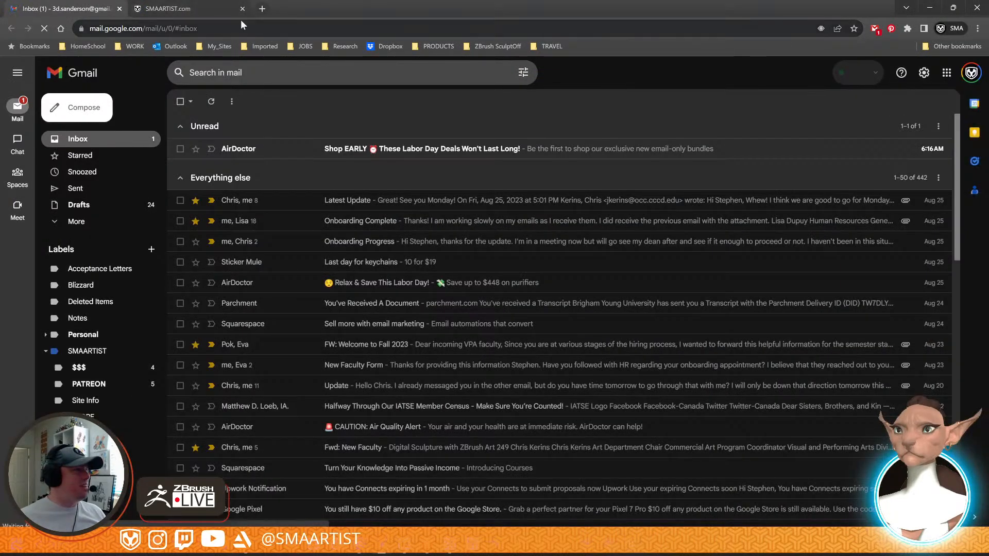
Switch to the Chrome browser, open ArtStation, and go to the portfolio of the sculptor behind the GIO_soft_forms brush
{"action": "key", "text": "ctrl+w"}
{"action": "left_click", "coordinate": [139, 9]}
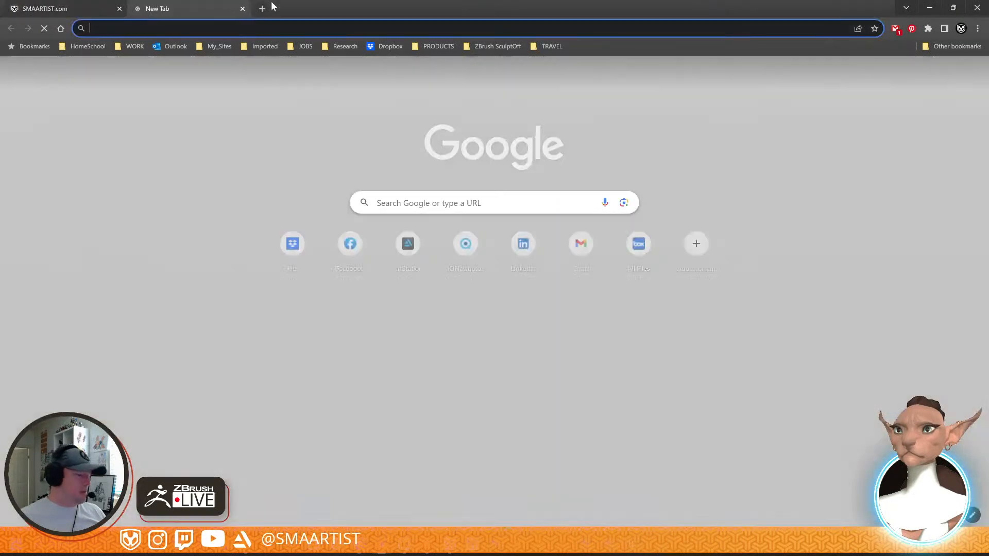
{"action": "type", "text": "art"}
{"action": "key", "text": "Return"}
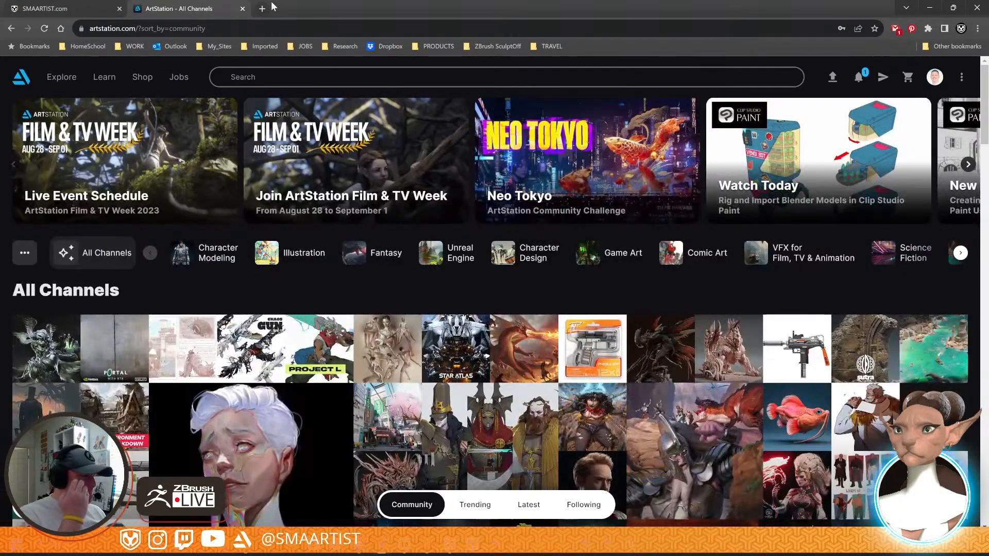
{"action": "left_click", "coordinate": [231, 77]}
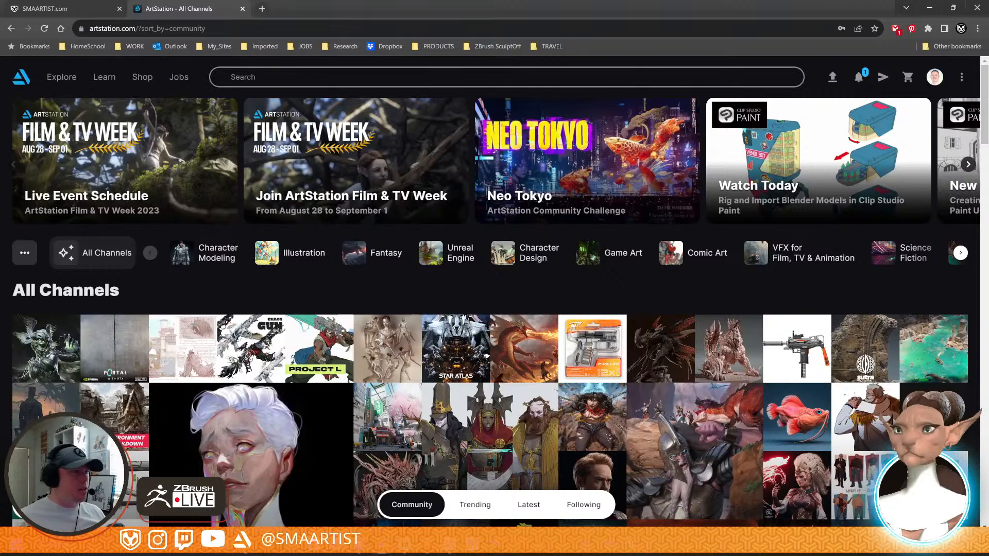
{"action": "type", "text": "gio nak"}
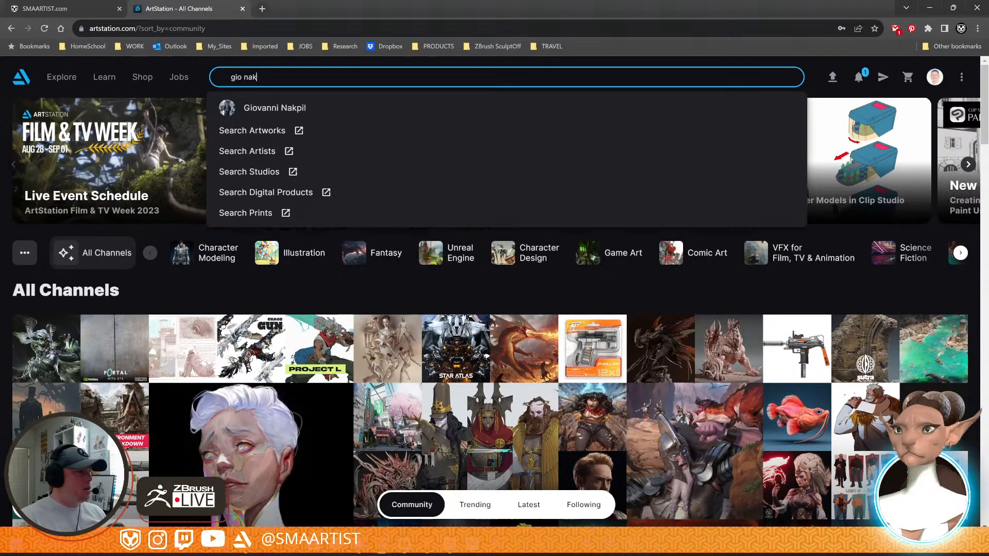
{"action": "key", "text": "Return"}
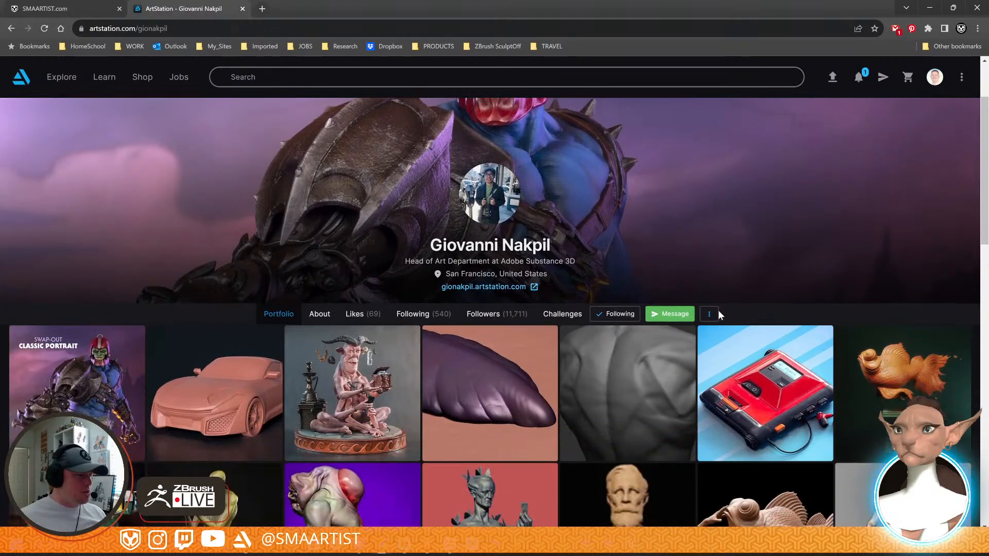
Browse the sculptor's portfolio, view the Hulk artwork in full, and return to the portfolio
{"action": "scroll", "coordinate": [721, 232], "scroll_direction": "down", "scroll_amount": 2}
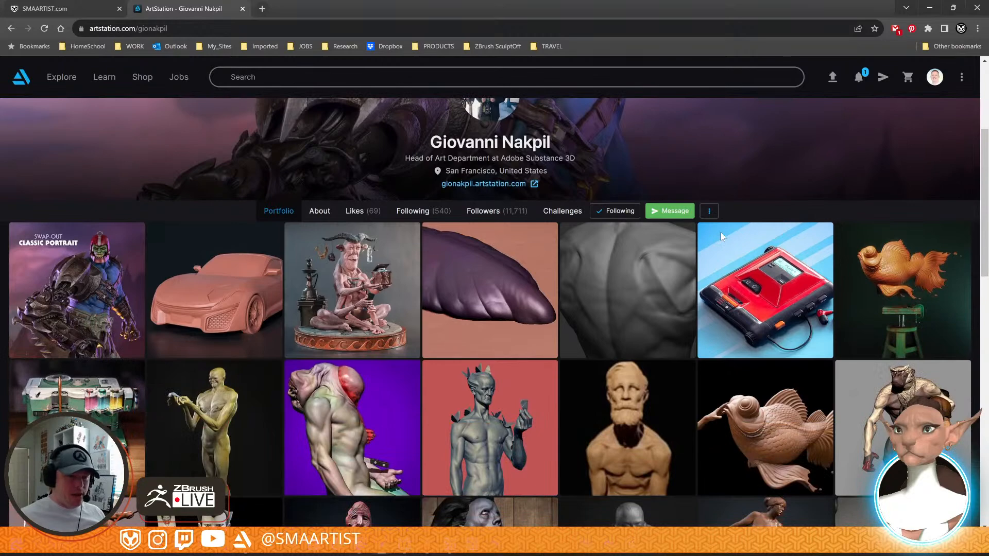
{"action": "scroll", "coordinate": [721, 237], "scroll_direction": "down", "scroll_amount": 3}
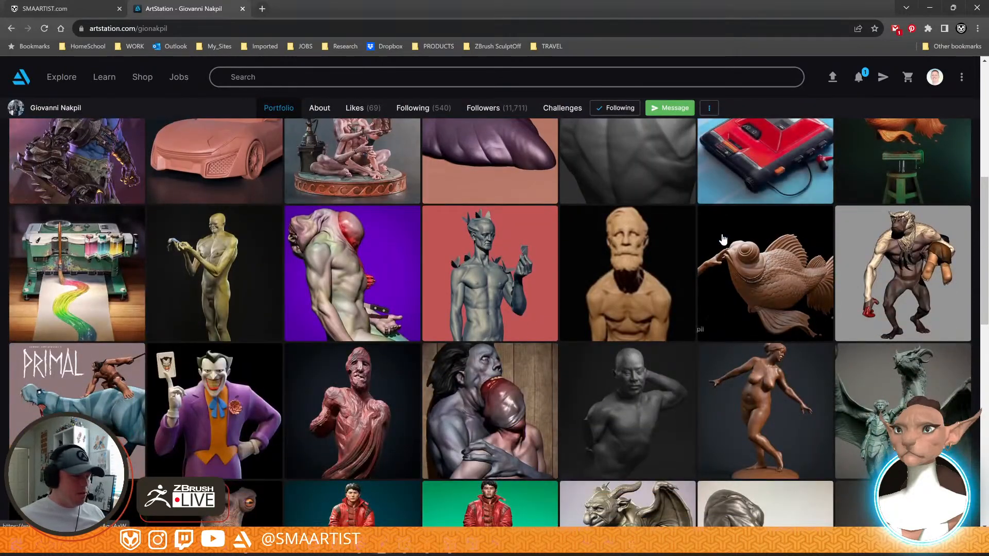
{"action": "scroll", "coordinate": [723, 240], "scroll_direction": "down", "scroll_amount": 3}
{"action": "scroll", "coordinate": [722, 239], "scroll_direction": "down", "scroll_amount": 2}
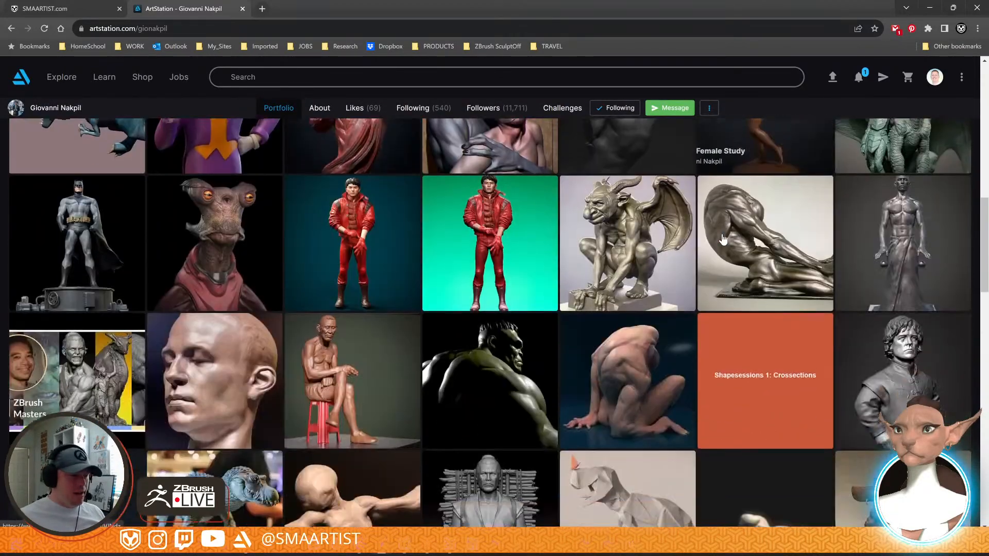
{"action": "scroll", "coordinate": [722, 240], "scroll_direction": "down", "scroll_amount": 2}
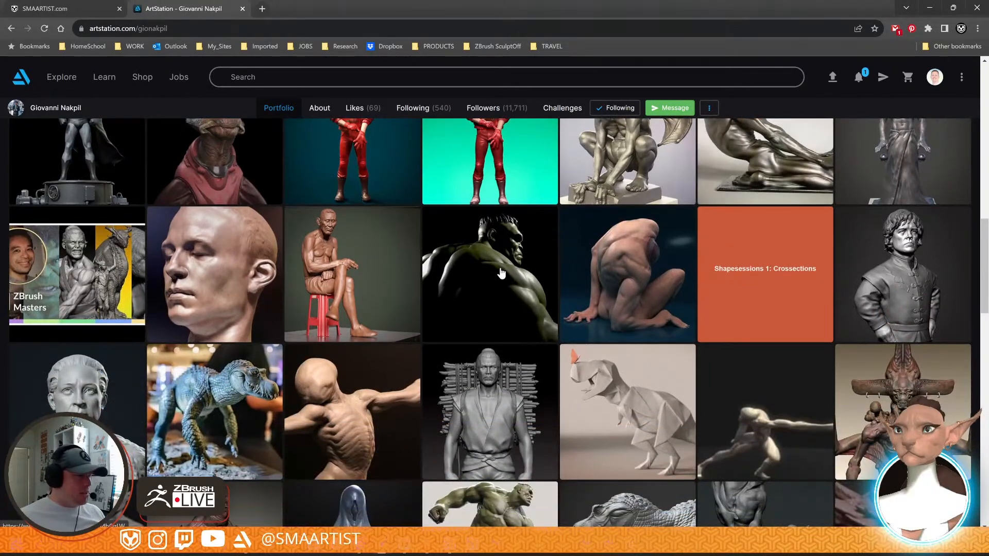
{"action": "scroll", "coordinate": [502, 278], "scroll_direction": "down", "scroll_amount": 4}
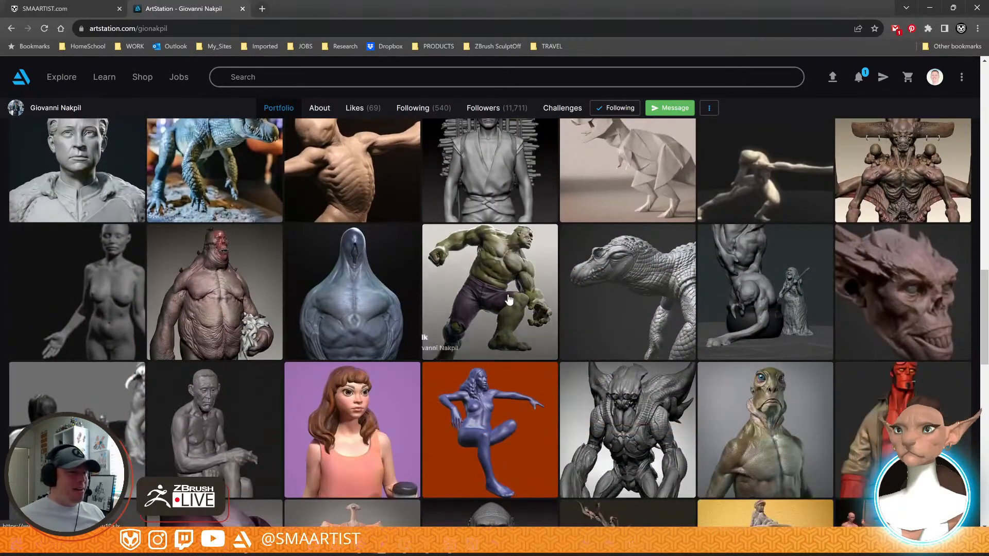
{"action": "left_click", "coordinate": [517, 294]}
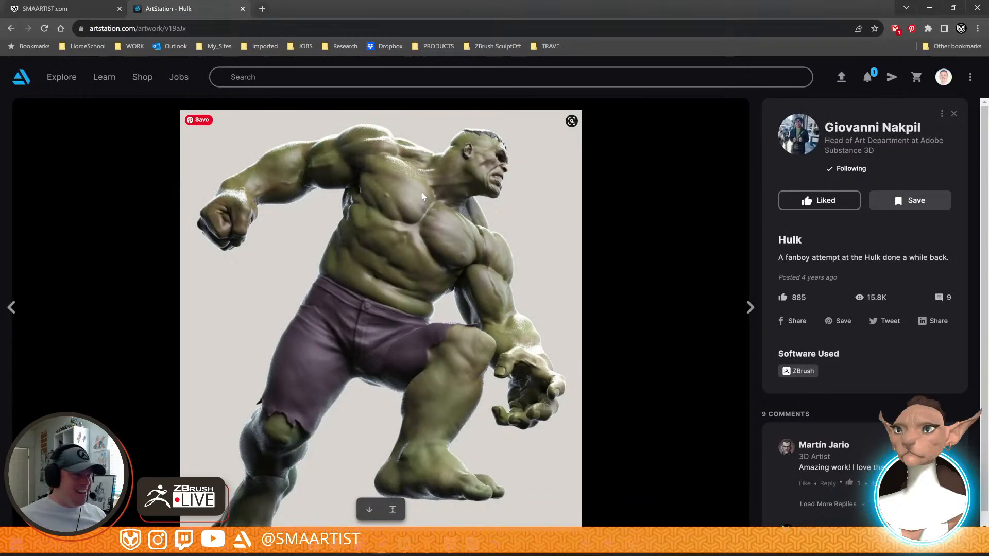
{"action": "scroll", "coordinate": [229, 213], "scroll_direction": "down", "scroll_amount": 1}
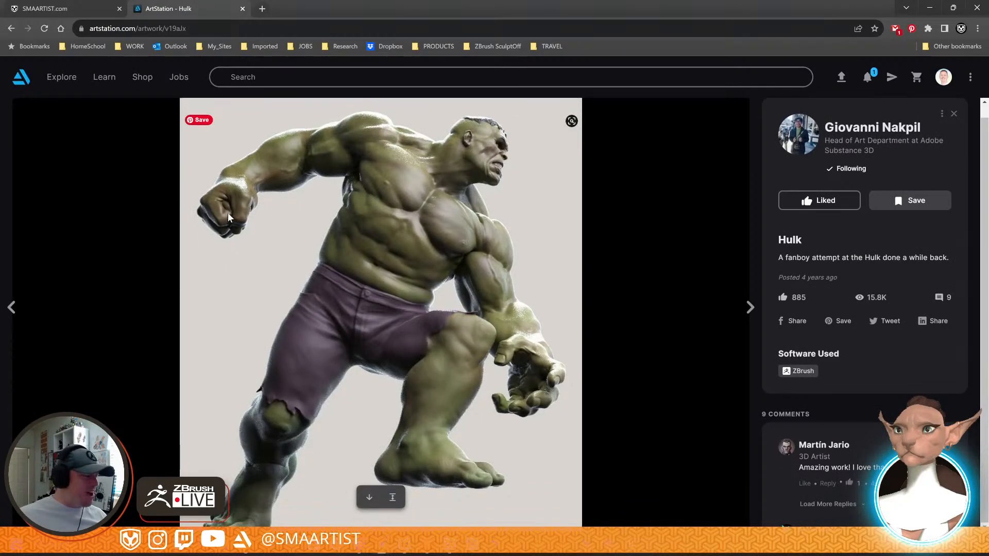
{"action": "left_click", "coordinate": [11, 29]}
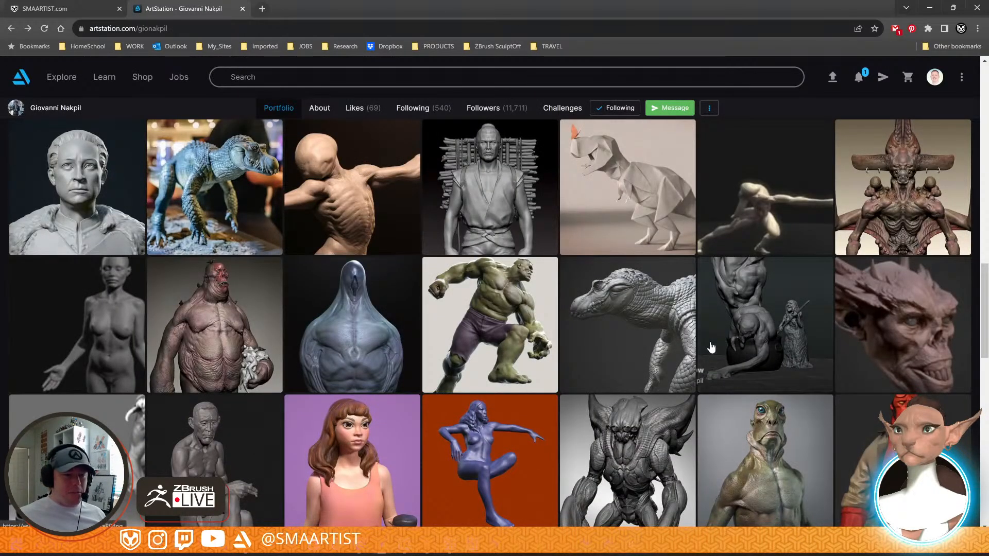
Look through the remaining sculptures further down the portfolio and return to the start of the page
{"action": "scroll", "coordinate": [848, 428], "scroll_direction": "down", "scroll_amount": 4}
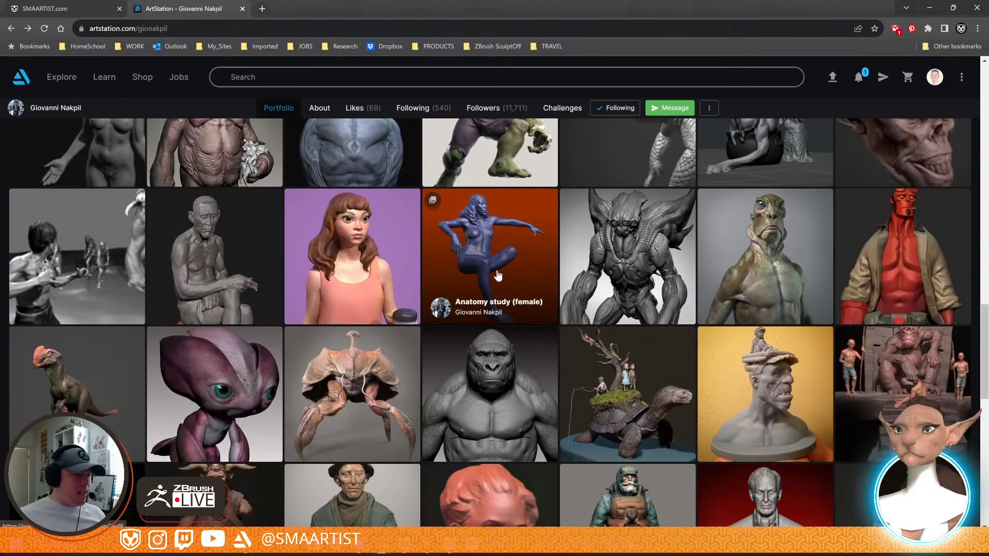
{"action": "scroll", "coordinate": [497, 276], "scroll_direction": "down", "scroll_amount": 3}
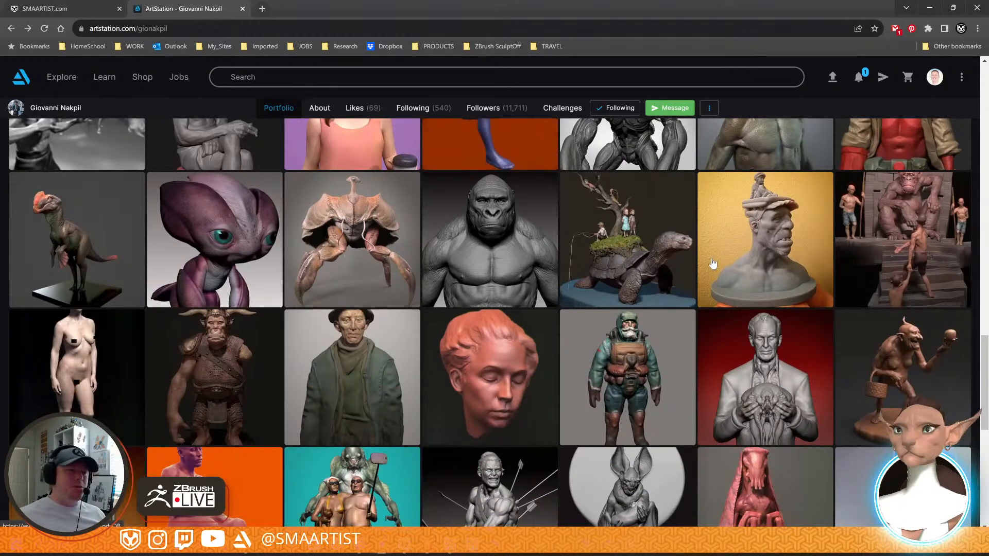
{"action": "scroll", "coordinate": [709, 256], "scroll_direction": "down", "scroll_amount": 2}
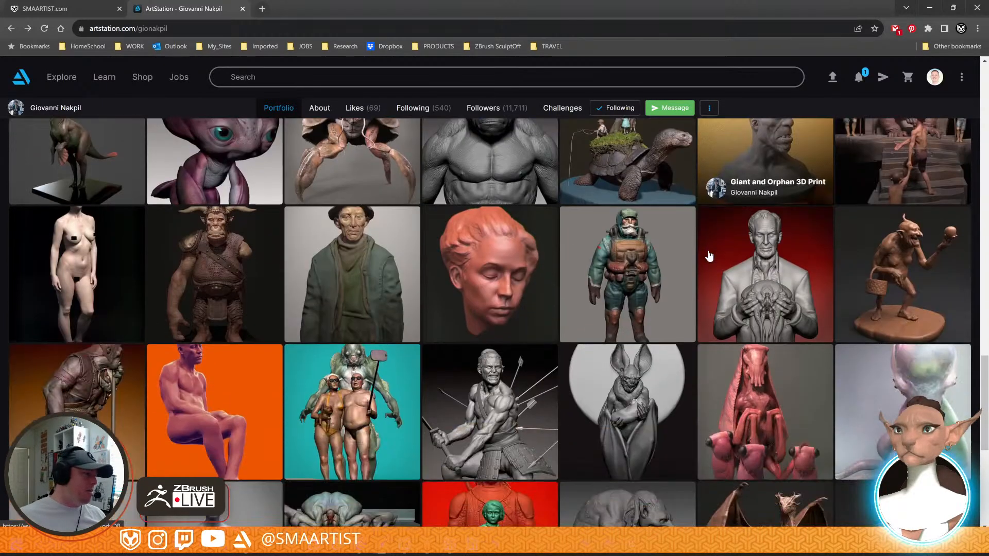
{"action": "scroll", "coordinate": [709, 256], "scroll_direction": "down", "scroll_amount": 2}
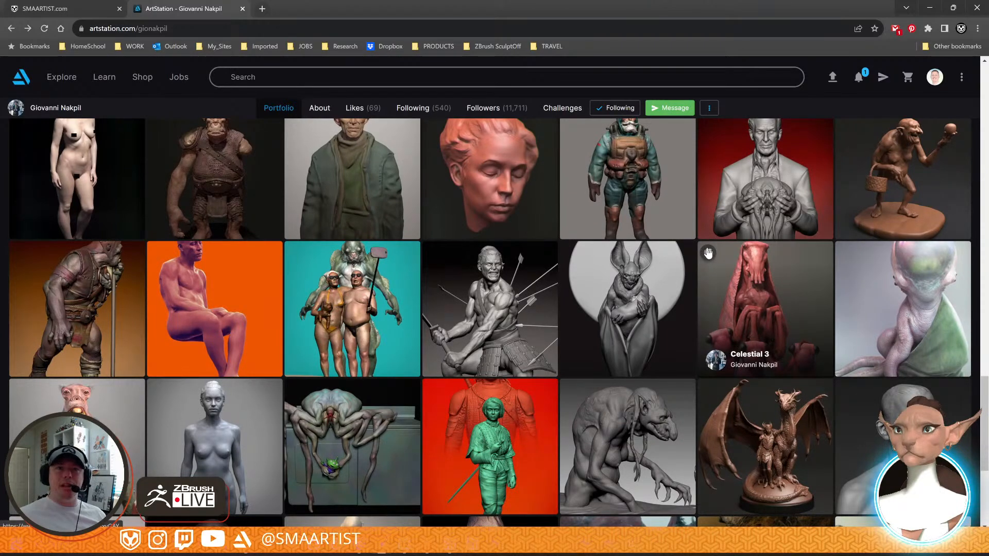
{"action": "scroll", "coordinate": [707, 255], "scroll_direction": "down", "scroll_amount": 4}
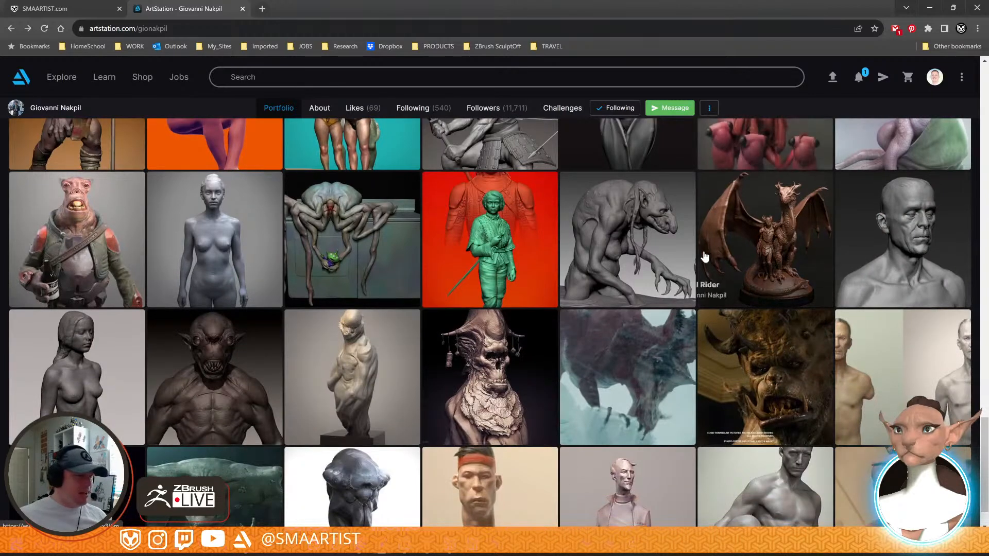
{"action": "scroll", "coordinate": [706, 256], "scroll_direction": "down", "scroll_amount": 1}
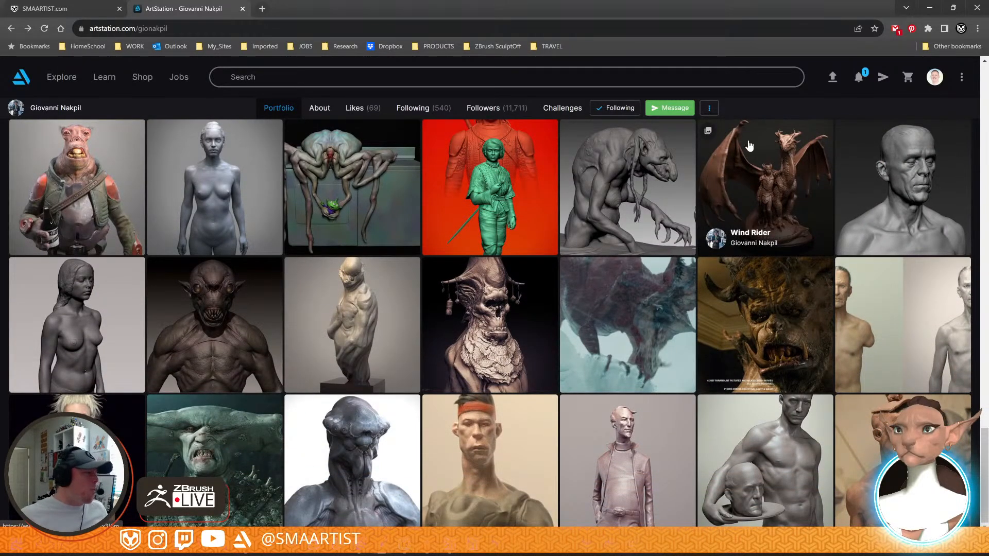
{"action": "scroll", "coordinate": [620, 338], "scroll_direction": "down", "scroll_amount": 10}
{"action": "scroll", "coordinate": [620, 338], "scroll_direction": "up", "scroll_amount": 20}
Select the portfolio page's web address, minimize the browser, and return to ZBrush
{"action": "left_click", "coordinate": [582, 28]}
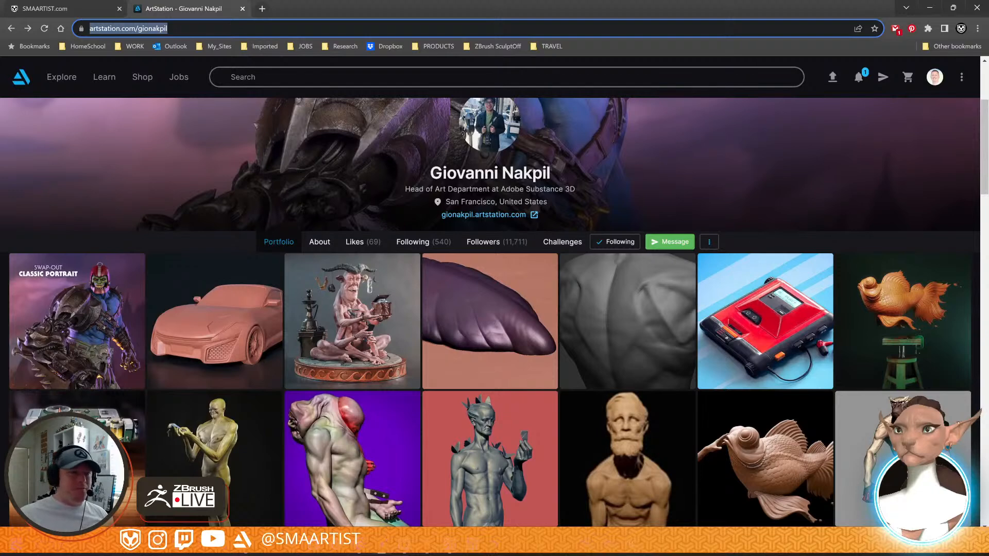
{"action": "key", "text": "alt+Tab"}
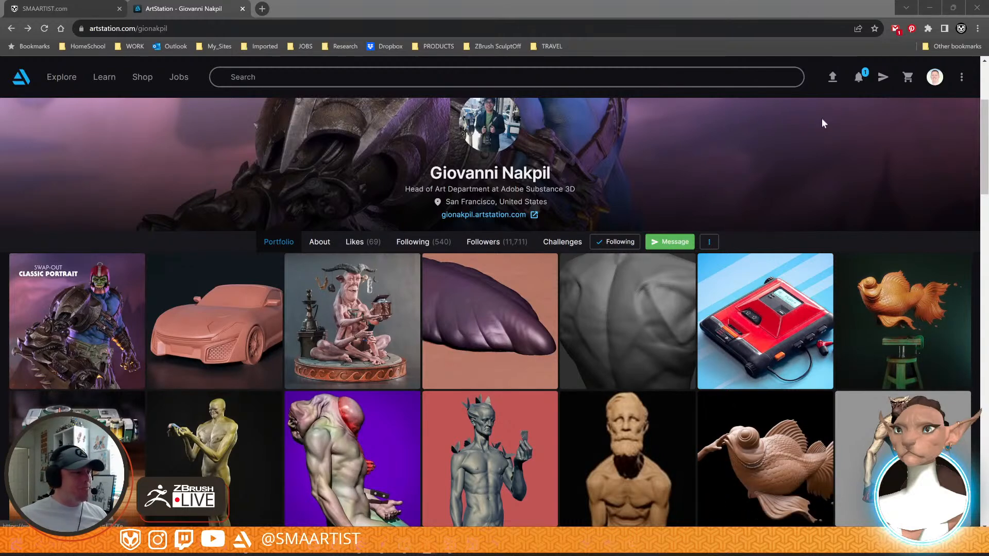
{"action": "left_click", "coordinate": [929, 10]}
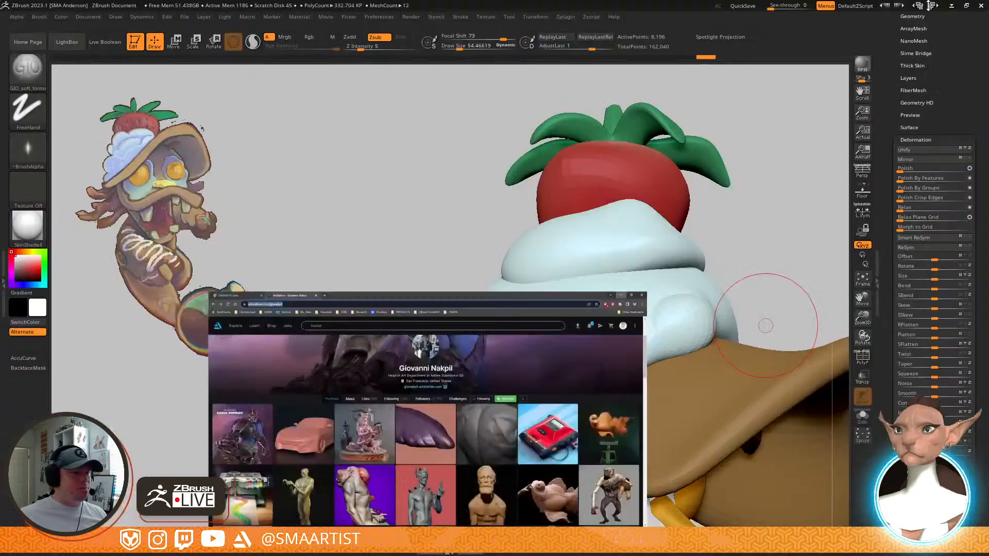
Build up a new fold on the whipped cream's lower layer where it meets the hat, using the ClayBuildup brush
{"action": "left_click_drag", "start_coordinate": [765, 325], "coordinate": [775, 211]}
{"action": "left_click_drag", "start_coordinate": [762, 167], "coordinate": [684, 195], "text": "alt"}
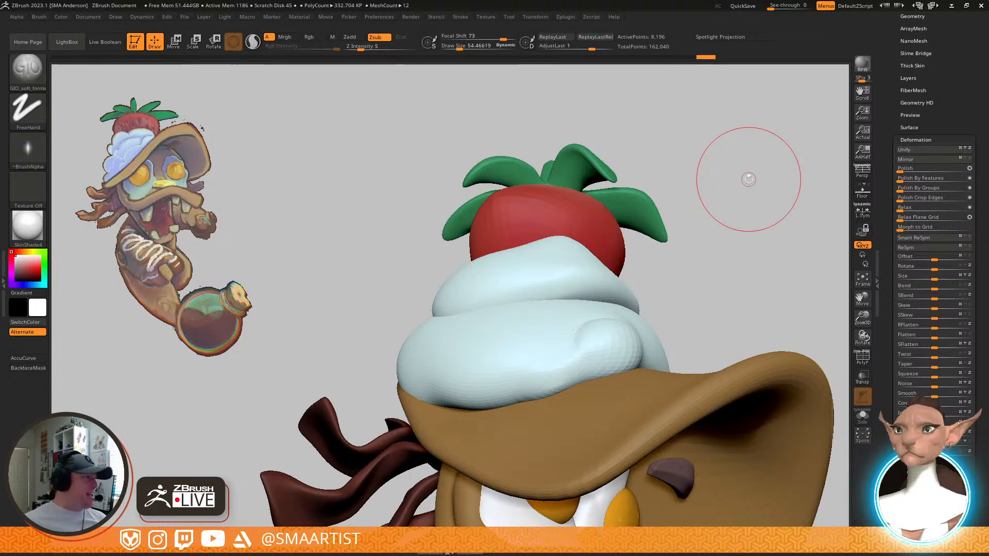
{"action": "left_click_drag", "start_coordinate": [709, 307], "coordinate": [695, 354]}
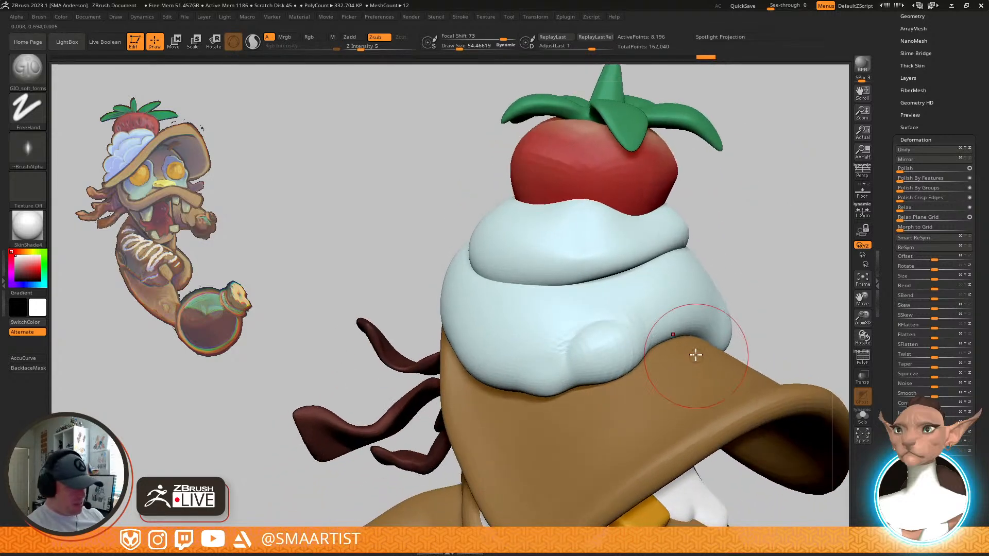
{"action": "key", "text": "b"}
{"action": "key", "text": "c"}
{"action": "key", "text": "b"}
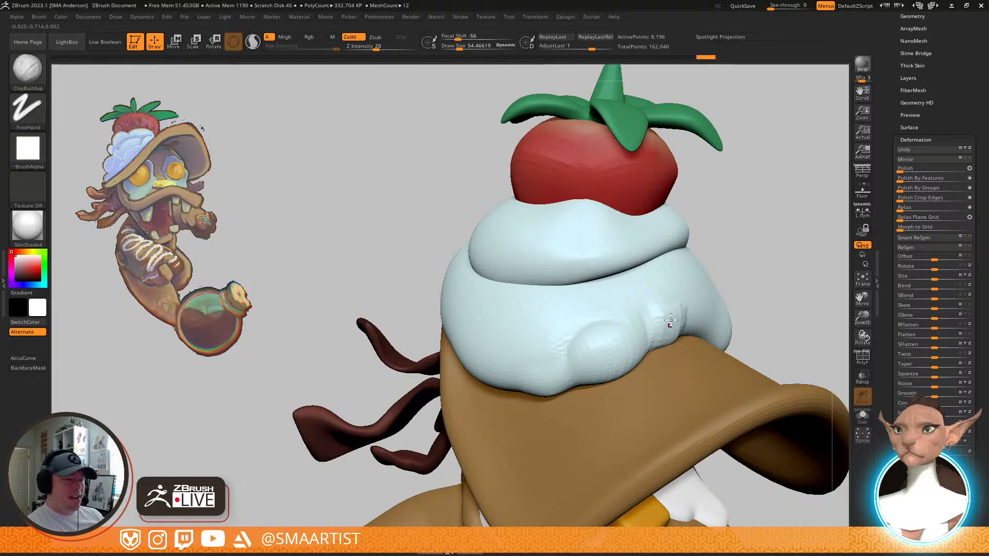
{"action": "left_click_drag", "start_coordinate": [695, 319], "coordinate": [660, 330]}
Soften the built-up fold and shape the cream's lower edge along the hat with the GIO_soft_forms brush
{"action": "key", "text": "b"}
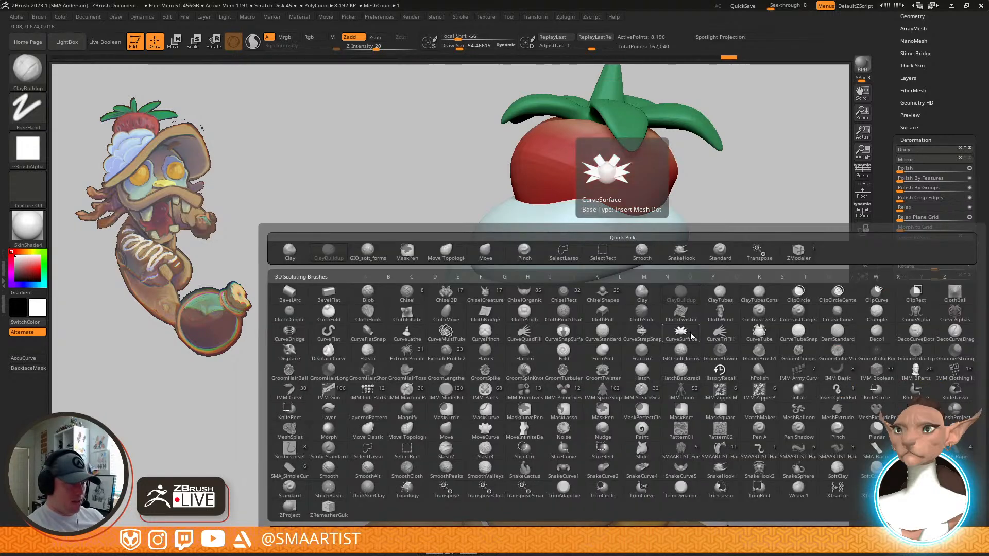
{"action": "key", "text": "g"}
{"action": "left_click", "coordinate": [681, 349]}
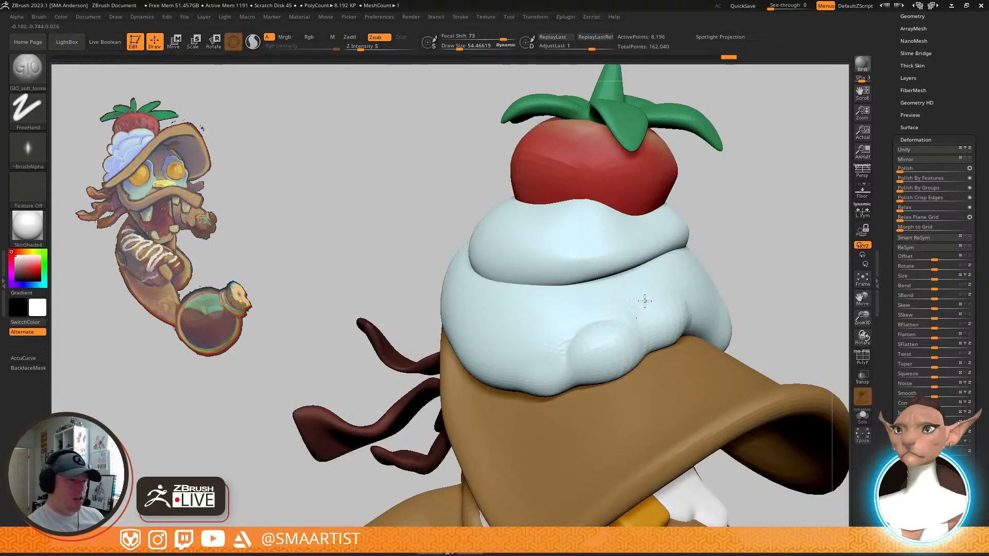
{"action": "left_click_drag", "start_coordinate": [681, 308], "coordinate": [683, 306]}
{"action": "mouse_move", "coordinate": [683, 307]}
{"action": "right_mouse_down"}
{"action": "mouse_move", "coordinate": [675, 281]}
{"action": "mouse_move", "coordinate": [691, 276]}
{"action": "mouse_move", "coordinate": [689, 288]}
{"action": "mouse_move", "coordinate": [699, 271]}
{"action": "mouse_move", "coordinate": [704, 310]}
{"action": "right_mouse_up"}
{"action": "right_click_drag", "start_coordinate": [613, 380], "coordinate": [631, 412], "text": "ctrl"}
{"action": "right_click_drag", "start_coordinate": [572, 356], "coordinate": [582, 317]}
{"action": "left_click_drag", "start_coordinate": [567, 350], "coordinate": [590, 320]}
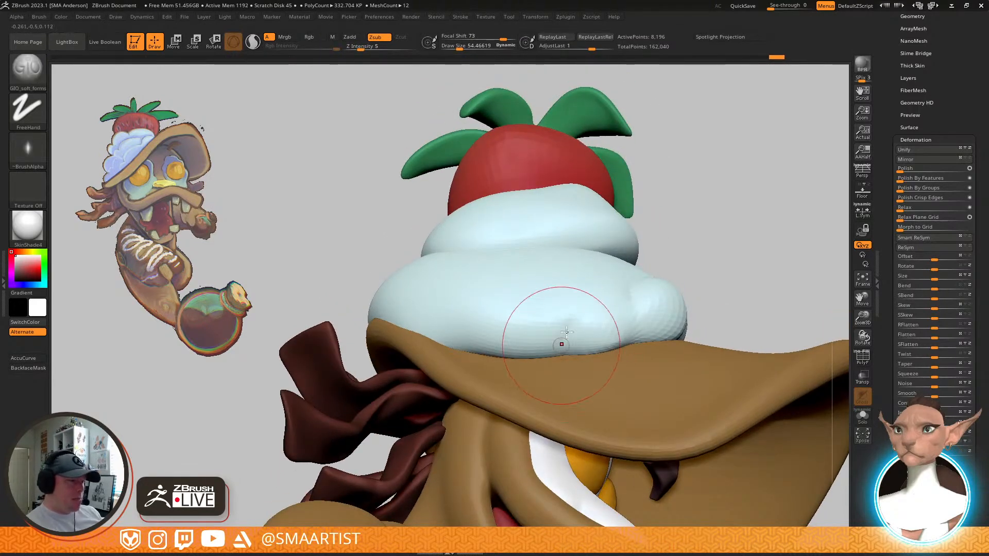
Switch to the Move brush and set its focal shift to -46
{"action": "mouse_move", "coordinate": [655, 304]}
{"action": "right_mouse_down"}
{"action": "mouse_move", "coordinate": [650, 355]}
{"action": "mouse_move", "coordinate": [631, 345]}
{"action": "right_mouse_up"}
{"action": "key", "text": "b"}
{"action": "key", "text": "m"}
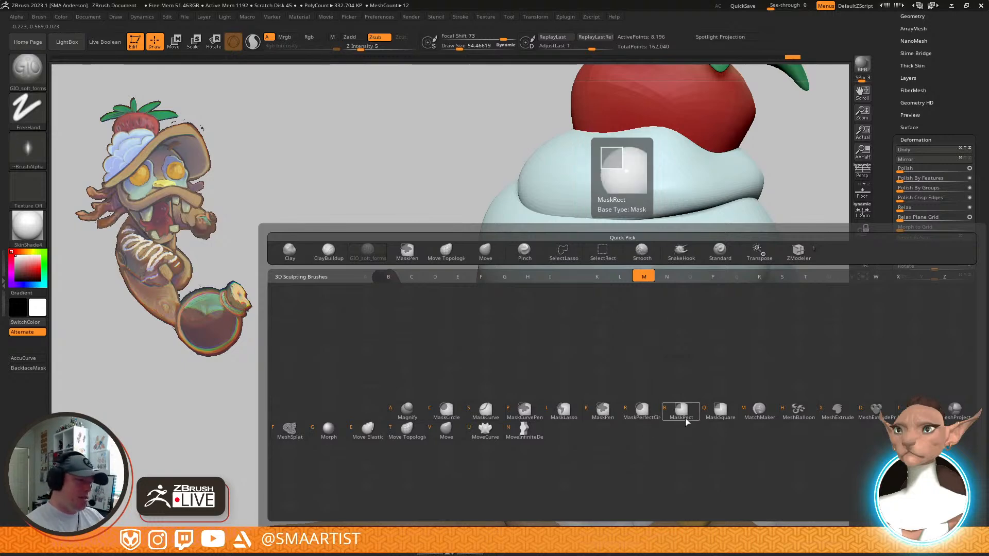
{"action": "left_click", "coordinate": [725, 467]}
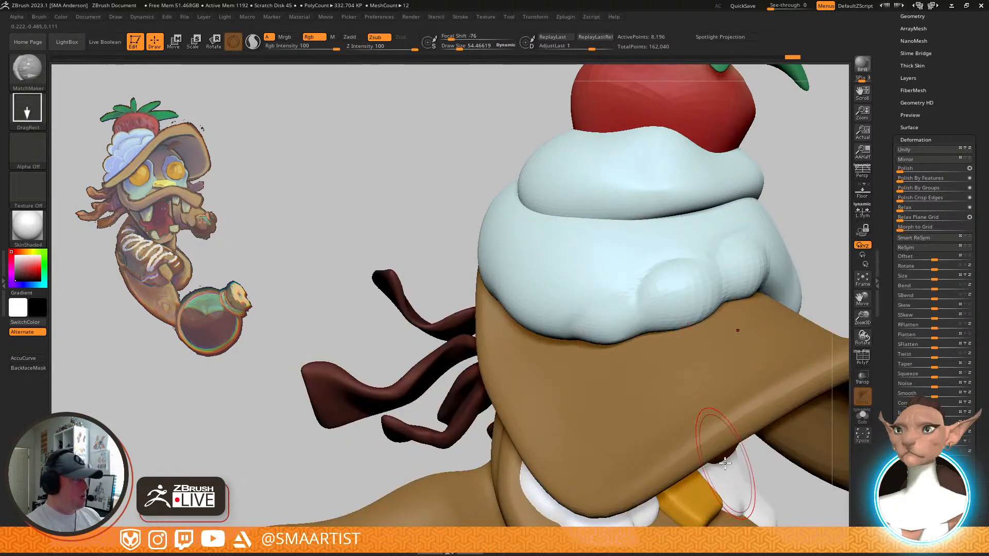
{"action": "key", "text": "b"}
{"action": "key", "text": "m"}
{"action": "key", "text": "v"}
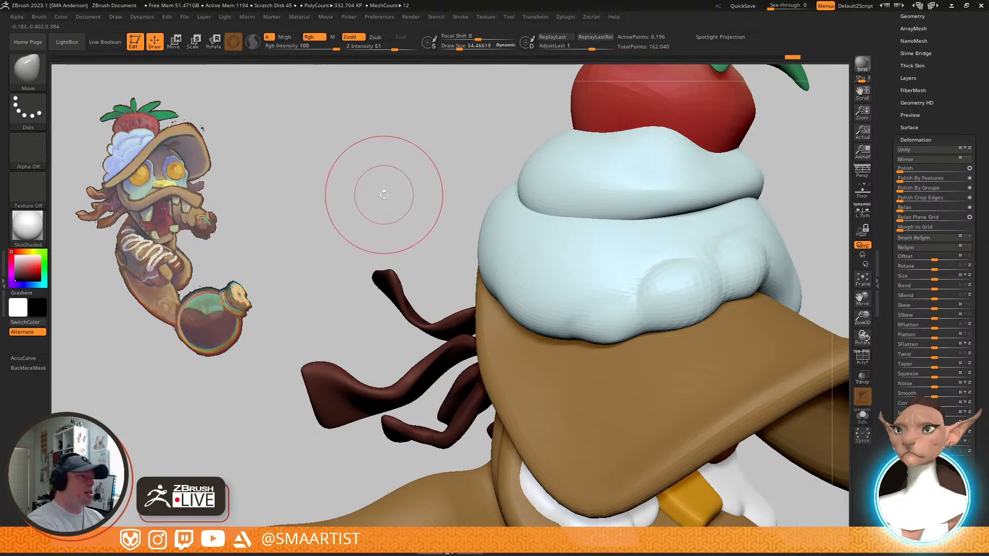
{"action": "left_click_drag", "start_coordinate": [483, 39], "coordinate": [461, 39]}
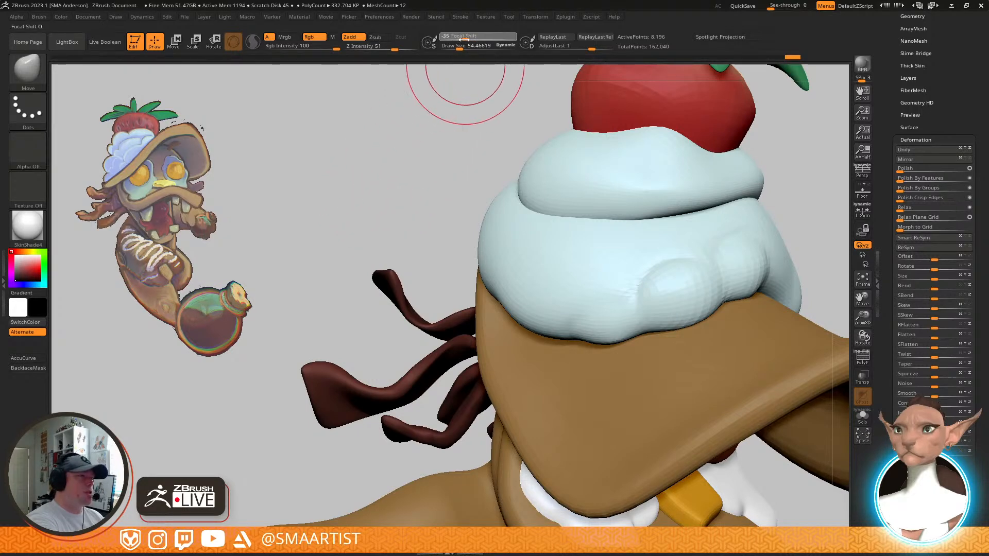
Pull the whipped cream's lower edge into rounded lobes over the hat with the Move brush, adjusting the brush size for broader areas
{"action": "mouse_move", "coordinate": [586, 204]}
{"action": "right_mouse_down"}
{"action": "mouse_move", "coordinate": [625, 324]}
{"action": "mouse_move", "coordinate": [624, 290]}
{"action": "mouse_move", "coordinate": [552, 246]}
{"action": "right_mouse_up"}
{"action": "left_click_drag", "start_coordinate": [510, 266], "coordinate": [439, 311]}
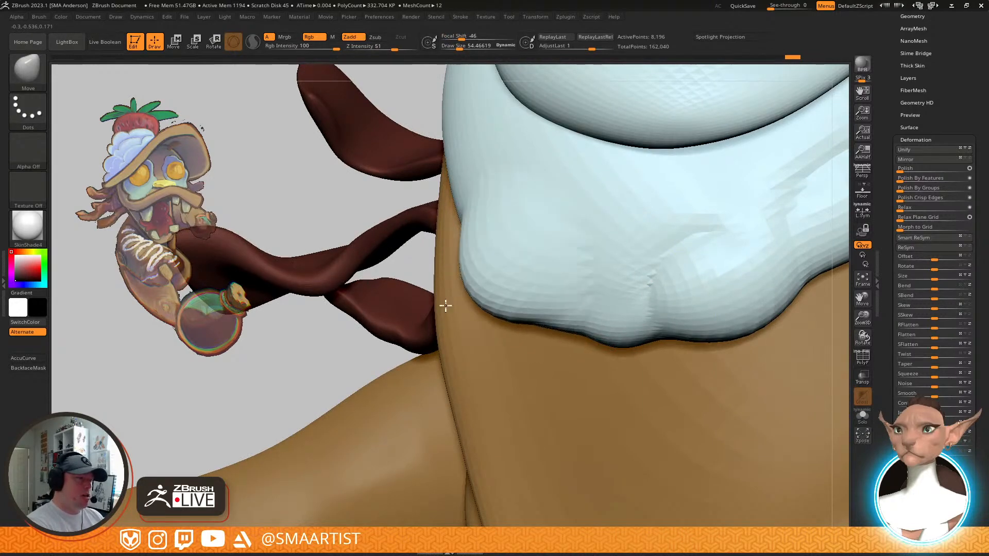
{"action": "mouse_move", "coordinate": [501, 282]}
{"action": "right_mouse_down"}
{"action": "mouse_move", "coordinate": [633, 230]}
{"action": "mouse_move", "coordinate": [606, 255]}
{"action": "mouse_move", "coordinate": [656, 256]}
{"action": "mouse_move", "coordinate": [714, 321]}
{"action": "mouse_move", "coordinate": [702, 353]}
{"action": "mouse_move", "coordinate": [750, 342]}
{"action": "mouse_move", "coordinate": [714, 380]}
{"action": "mouse_move", "coordinate": [718, 327]}
{"action": "right_mouse_up"}
{"action": "left_click_drag", "start_coordinate": [719, 327], "coordinate": [721, 327]}
{"action": "mouse_move", "coordinate": [721, 328]}
{"action": "right_mouse_down"}
{"action": "mouse_move", "coordinate": [698, 382]}
{"action": "mouse_move", "coordinate": [725, 324]}
{"action": "right_mouse_up"}
{"action": "key", "text": "s"}
{"action": "mouse_move", "coordinate": [721, 323]}
{"action": "left_mouse_down"}
{"action": "mouse_move", "coordinate": [751, 324]}
{"action": "mouse_move", "coordinate": [727, 327]}
{"action": "left_mouse_up"}
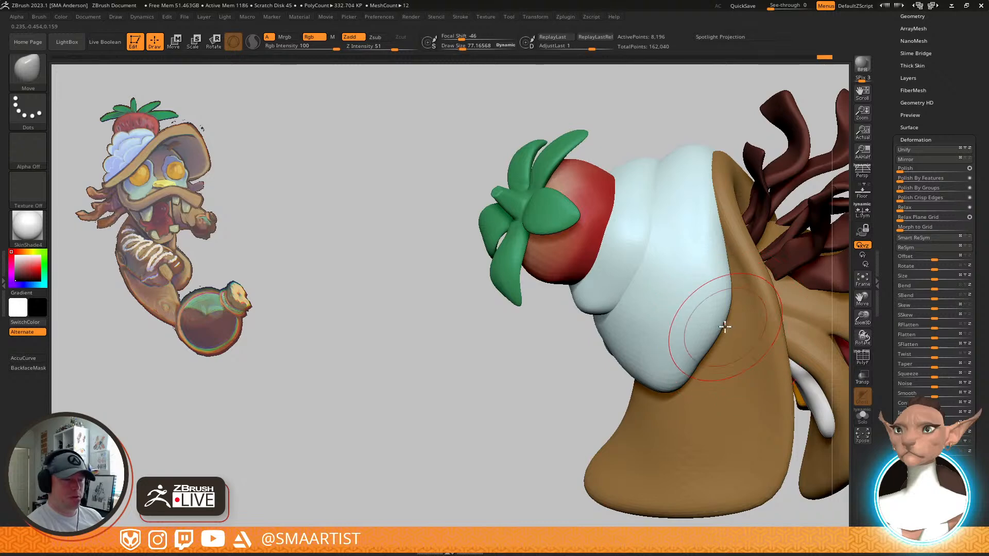
{"action": "mouse_move", "coordinate": [752, 335]}
{"action": "right_mouse_down"}
{"action": "mouse_move", "coordinate": [705, 278]}
{"action": "mouse_move", "coordinate": [640, 333]}
{"action": "mouse_move", "coordinate": [561, 273]}
{"action": "right_mouse_up"}
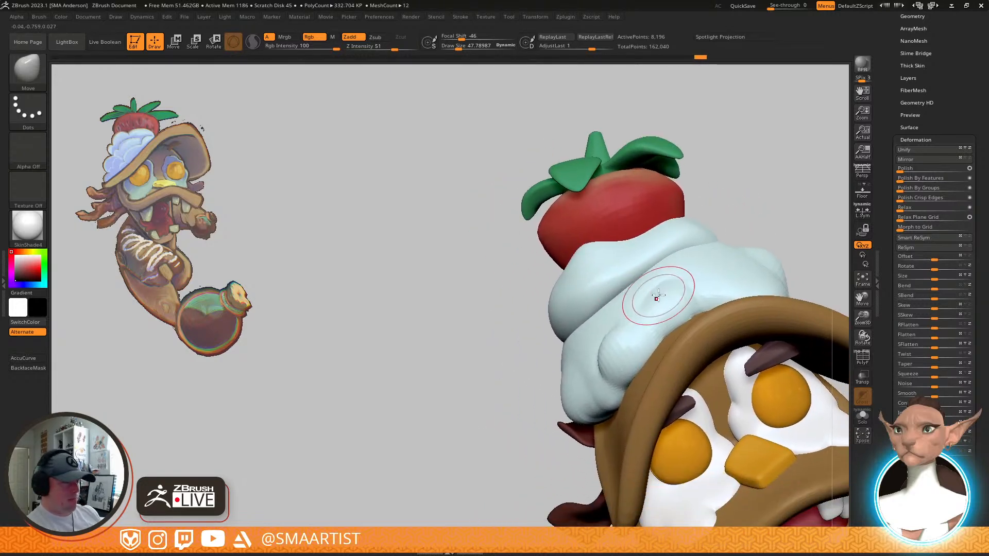
Set the Move brush's Mask By Polygroups auto masking to 100
{"action": "left_click", "coordinate": [38, 17]}
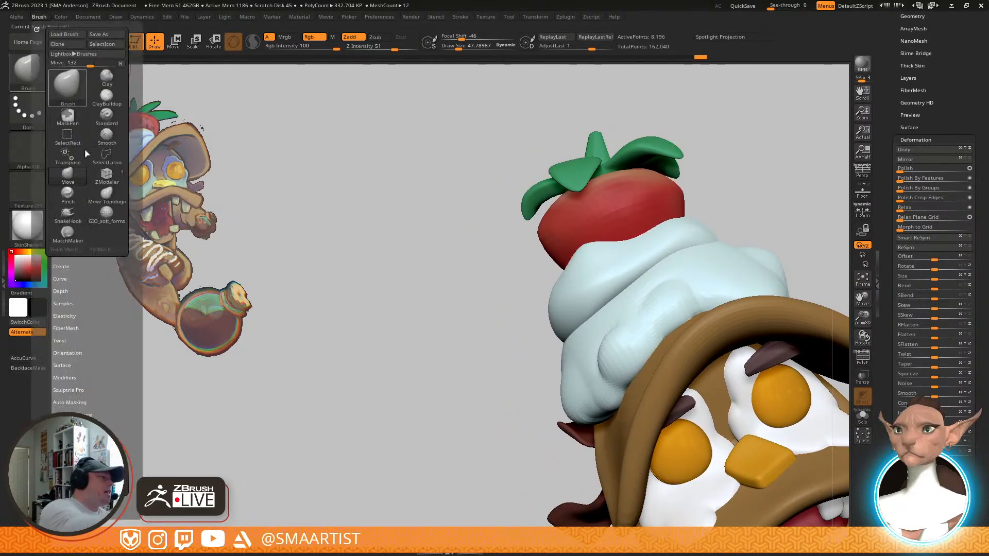
{"action": "left_click", "coordinate": [80, 402]}
{"action": "left_click_drag", "start_coordinate": [98, 373], "coordinate": [98, 276]}
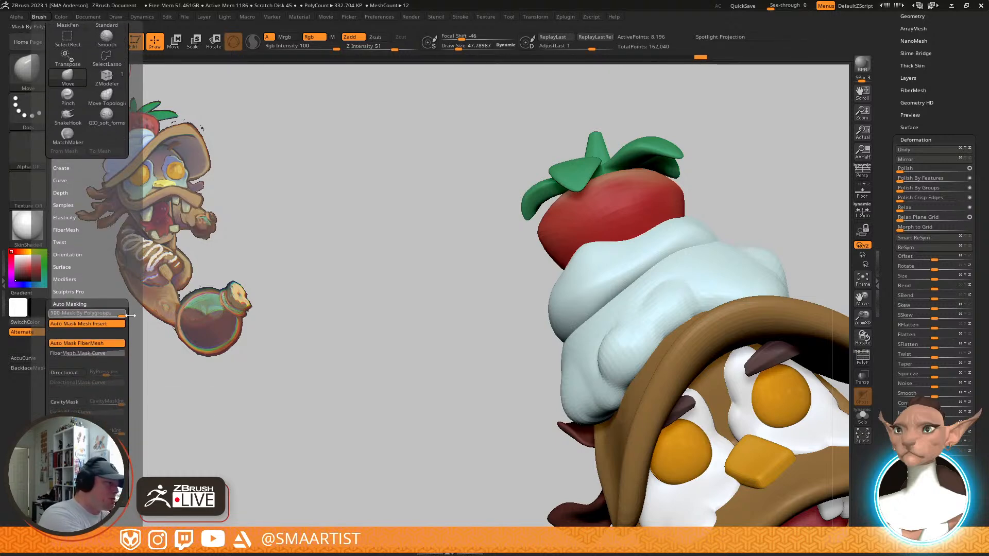
Reshape the whipped cream's layers and side bulges with the Move brush, checking the mesh with the polyframe display
{"action": "mouse_move", "coordinate": [654, 259]}
{"action": "right_mouse_down"}
{"action": "mouse_move", "coordinate": [652, 279]}
{"action": "mouse_move", "coordinate": [691, 265]}
{"action": "mouse_move", "coordinate": [697, 232]}
{"action": "mouse_move", "coordinate": [626, 242]}
{"action": "mouse_move", "coordinate": [607, 220]}
{"action": "mouse_move", "coordinate": [582, 299]}
{"action": "mouse_move", "coordinate": [649, 298]}
{"action": "mouse_move", "coordinate": [600, 327]}
{"action": "mouse_move", "coordinate": [584, 299]}
{"action": "mouse_move", "coordinate": [609, 350]}
{"action": "mouse_move", "coordinate": [666, 287]}
{"action": "mouse_move", "coordinate": [638, 386]}
{"action": "mouse_move", "coordinate": [682, 353]}
{"action": "mouse_move", "coordinate": [702, 316]}
{"action": "mouse_move", "coordinate": [700, 275]}
{"action": "mouse_move", "coordinate": [663, 321]}
{"action": "right_mouse_up"}
{"action": "right_click_drag", "start_coordinate": [606, 378], "coordinate": [553, 435]}
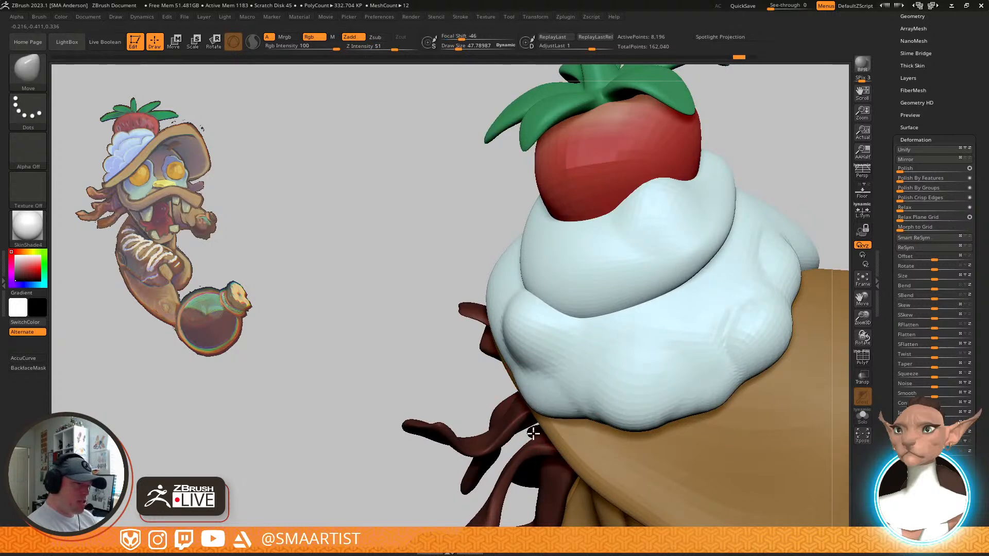
{"action": "right_click_drag", "start_coordinate": [593, 409], "coordinate": [558, 464]}
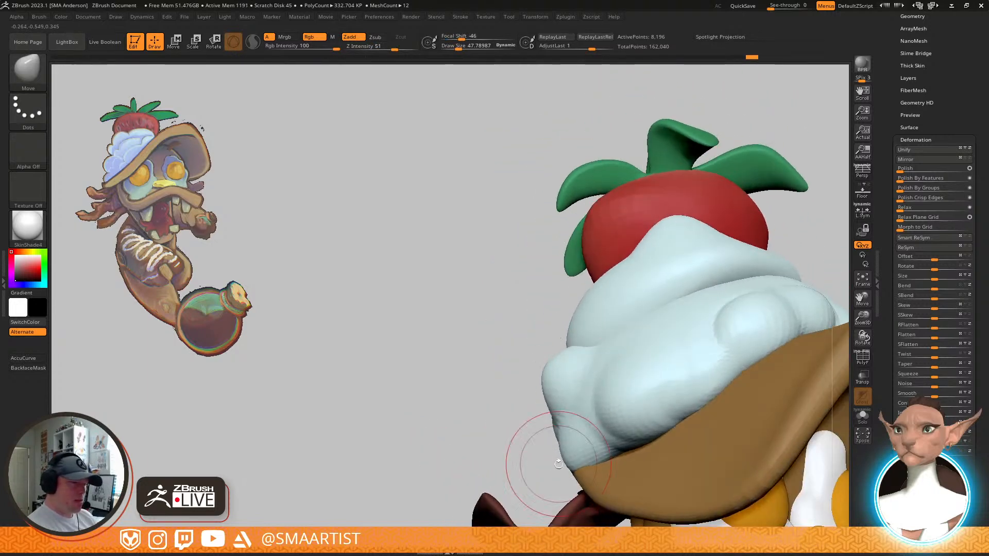
{"action": "right_click_drag", "start_coordinate": [552, 428], "coordinate": [588, 416]}
{"action": "key", "text": "shift+f"}
{"action": "mouse_move", "coordinate": [663, 343]}
{"action": "right_mouse_down"}
{"action": "mouse_move", "coordinate": [662, 312]}
{"action": "mouse_move", "coordinate": [631, 342]}
{"action": "mouse_move", "coordinate": [573, 316]}
{"action": "mouse_move", "coordinate": [576, 371]}
{"action": "mouse_move", "coordinate": [551, 340]}
{"action": "mouse_move", "coordinate": [566, 324]}
{"action": "mouse_move", "coordinate": [532, 388]}
{"action": "mouse_move", "coordinate": [544, 390]}
{"action": "mouse_move", "coordinate": [530, 361]}
{"action": "mouse_move", "coordinate": [484, 344]}
{"action": "right_mouse_up"}
{"action": "key", "text": "shift+f"}
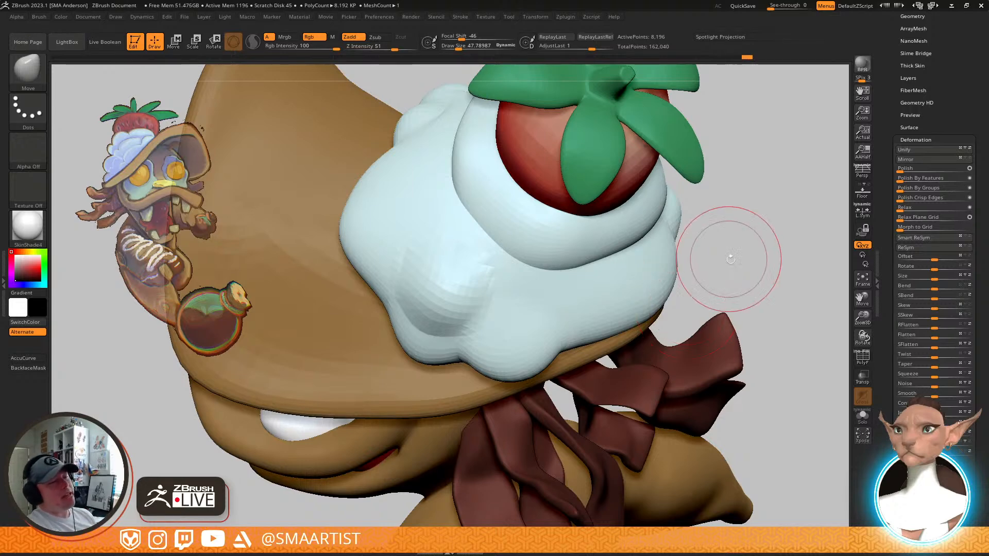
Adjust the whipped cream's lobes around the front and far side of the hat with the Move brush
{"action": "left_click_drag", "start_coordinate": [724, 274], "coordinate": [709, 301]}
{"action": "right_click_drag", "start_coordinate": [709, 301], "coordinate": [696, 298]}
{"action": "right_click_drag", "start_coordinate": [607, 280], "coordinate": [674, 283], "text": "ctrl"}
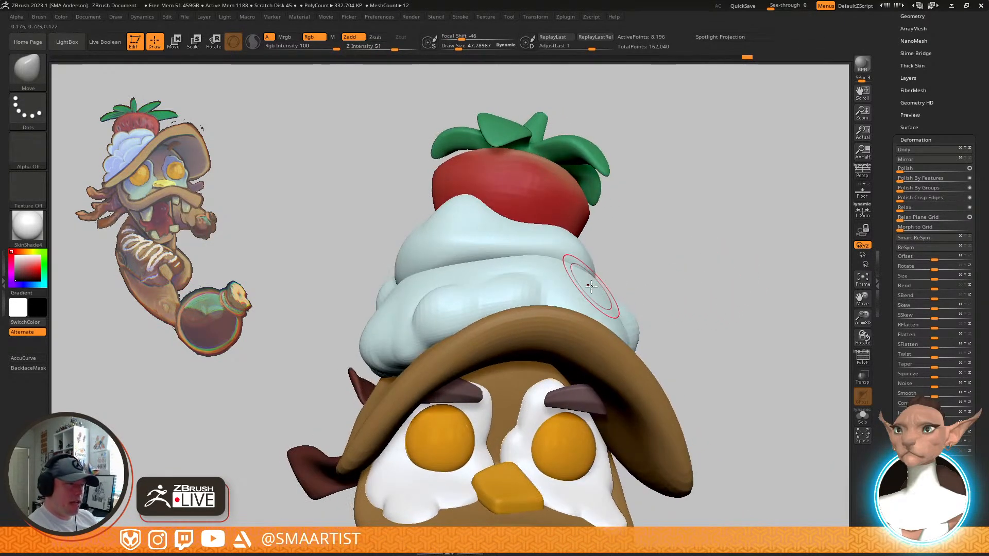
{"action": "right_click_drag", "start_coordinate": [613, 256], "coordinate": [582, 324]}
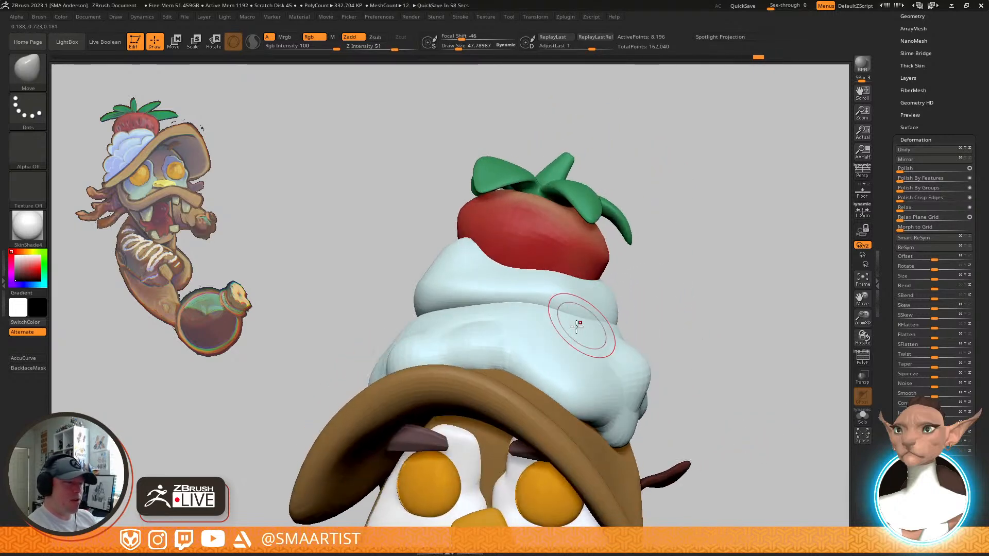
{"action": "right_click_drag", "start_coordinate": [587, 288], "coordinate": [595, 350]}
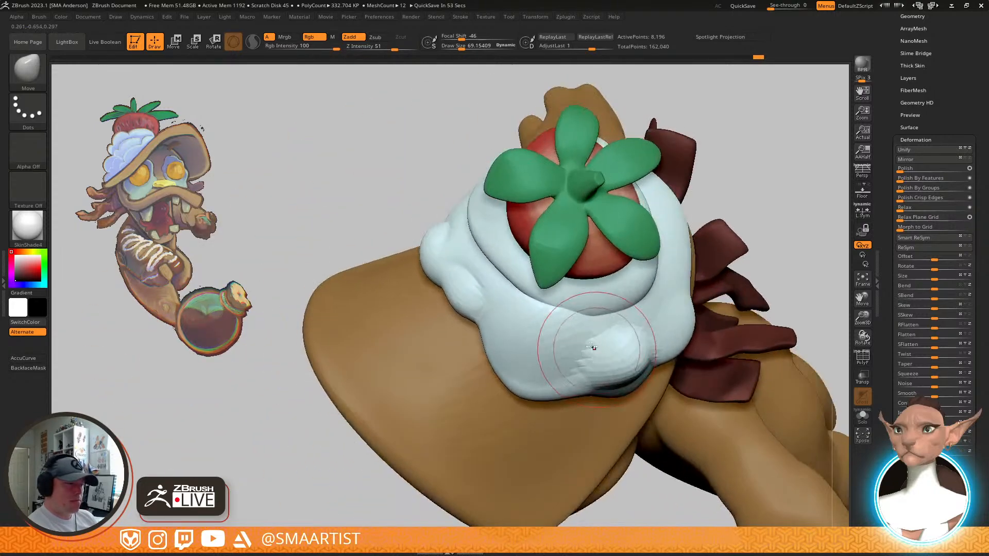
Resize the Move brush to about 58 and refine the whipped cream's overall silhouette above the hat brim
{"action": "mouse_move", "coordinate": [518, 348]}
{"action": "right_mouse_down"}
{"action": "mouse_move", "coordinate": [664, 278]}
{"action": "mouse_move", "coordinate": [680, 242]}
{"action": "mouse_move", "coordinate": [697, 233]}
{"action": "right_mouse_up"}
{"action": "key", "text": "s"}
{"action": "left_click_drag", "start_coordinate": [684, 240], "coordinate": [681, 242]}
{"action": "key", "text": "s"}
{"action": "left_click_drag", "start_coordinate": [682, 240], "coordinate": [707, 198]}
{"action": "mouse_move", "coordinate": [711, 223]}
{"action": "right_mouse_down"}
{"action": "mouse_move", "coordinate": [736, 184]}
{"action": "mouse_move", "coordinate": [734, 202]}
{"action": "mouse_move", "coordinate": [692, 253]}
{"action": "mouse_move", "coordinate": [697, 237]}
{"action": "right_mouse_up"}
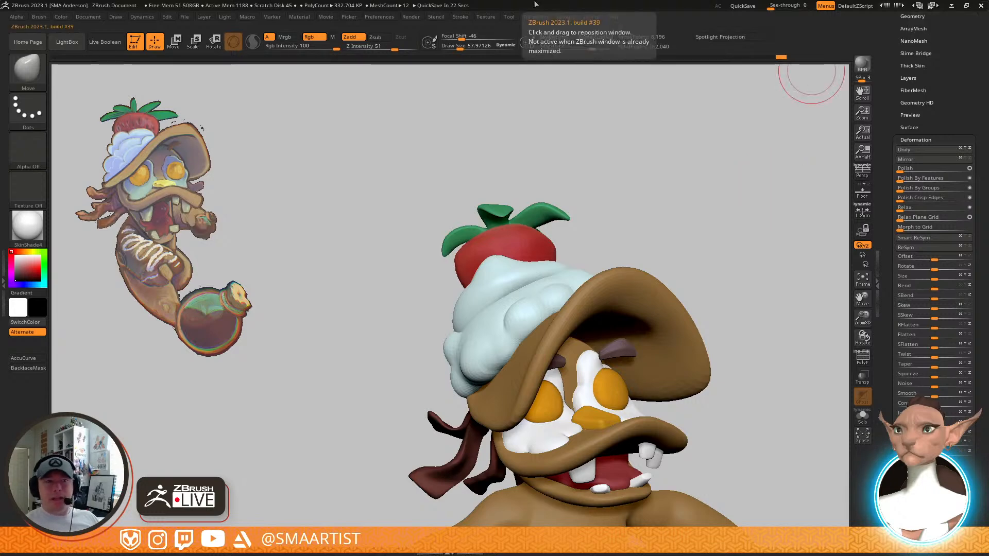
Load the GoblinBabe_Topology tool from the _GoblinBabe folder inside _CharactersForFun
{"action": "left_click_drag", "start_coordinate": [887, 91], "coordinate": [887, 274]}
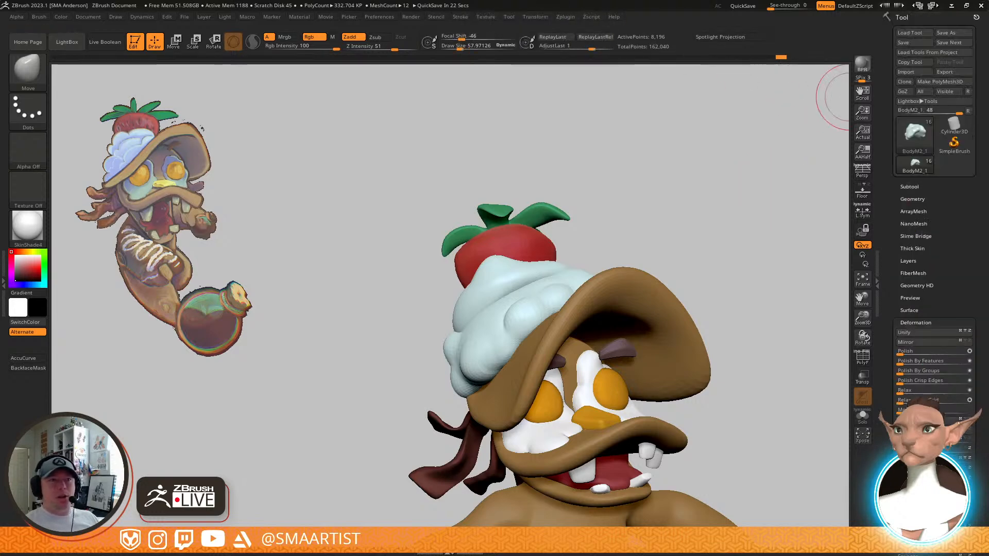
{"action": "left_click", "coordinate": [911, 33]}
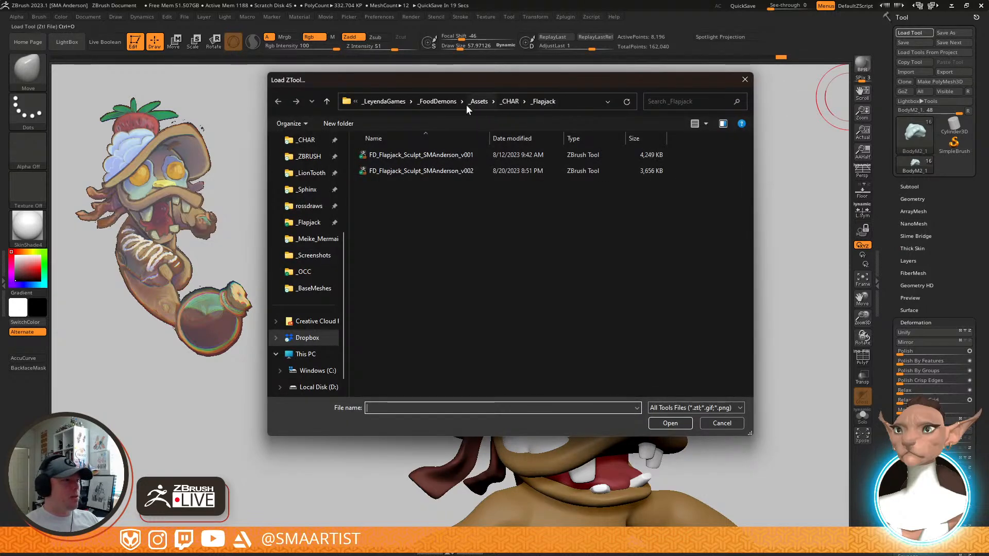
{"action": "left_click", "coordinate": [307, 189]}
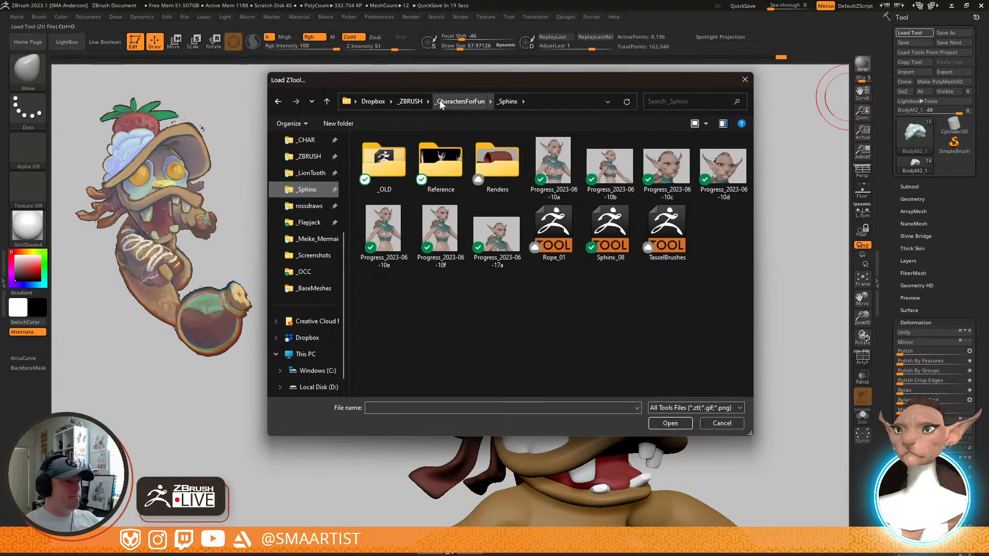
{"action": "left_click", "coordinate": [440, 102]}
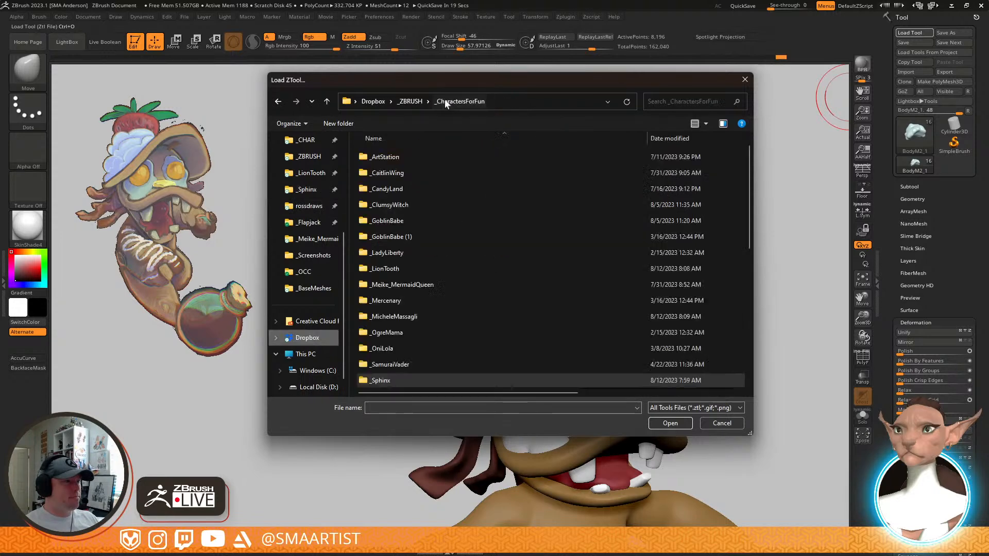
{"action": "double_click", "coordinate": [399, 221]}
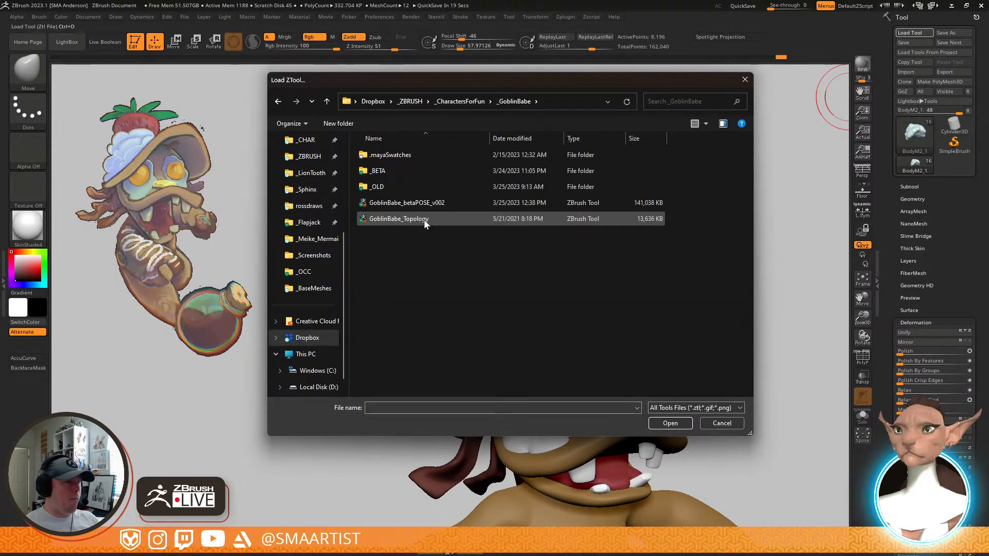
{"action": "double_click", "coordinate": [407, 219]}
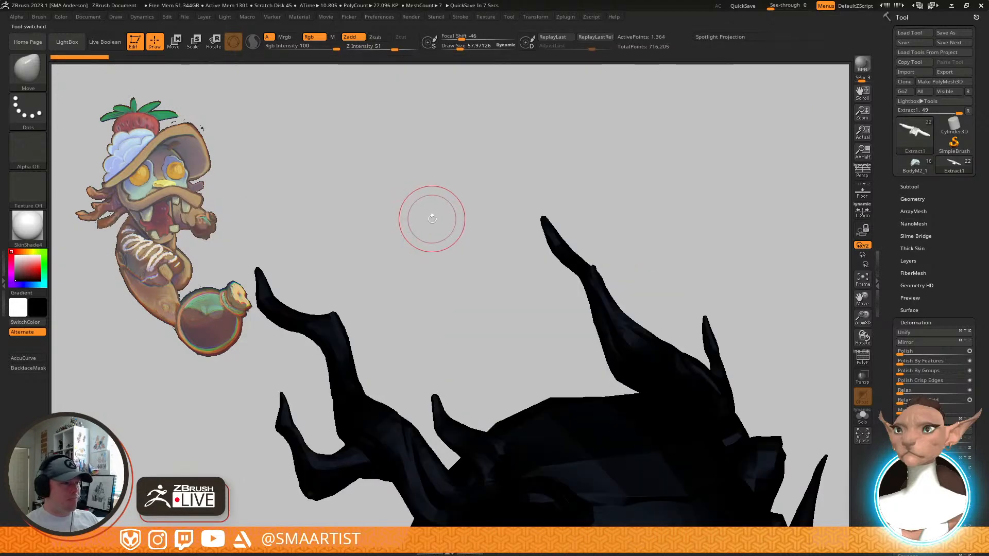
Swap the active color to white and examine the goblin character's head, horns and braids from the front
{"action": "key", "text": "v"}
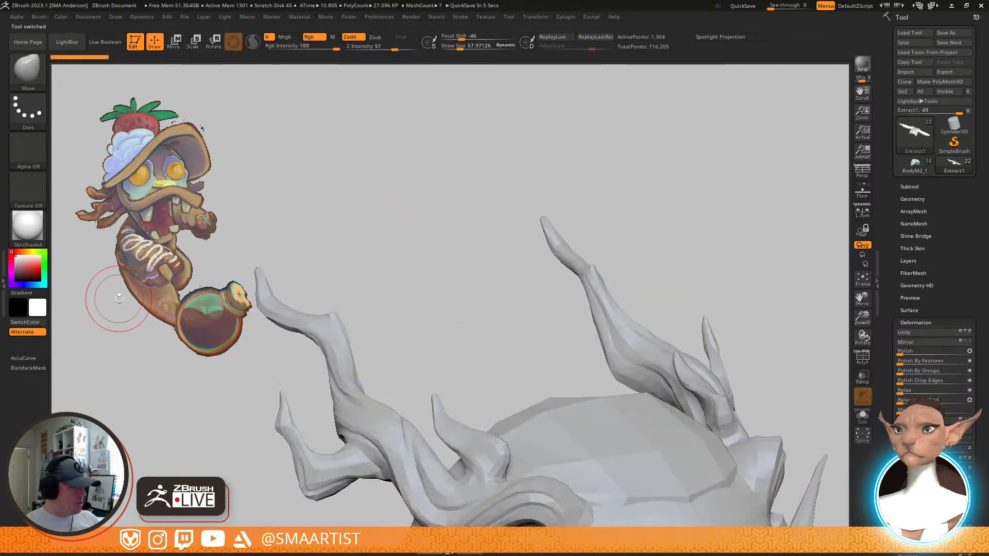
{"action": "left_click_drag", "start_coordinate": [352, 293], "coordinate": [396, 97]}
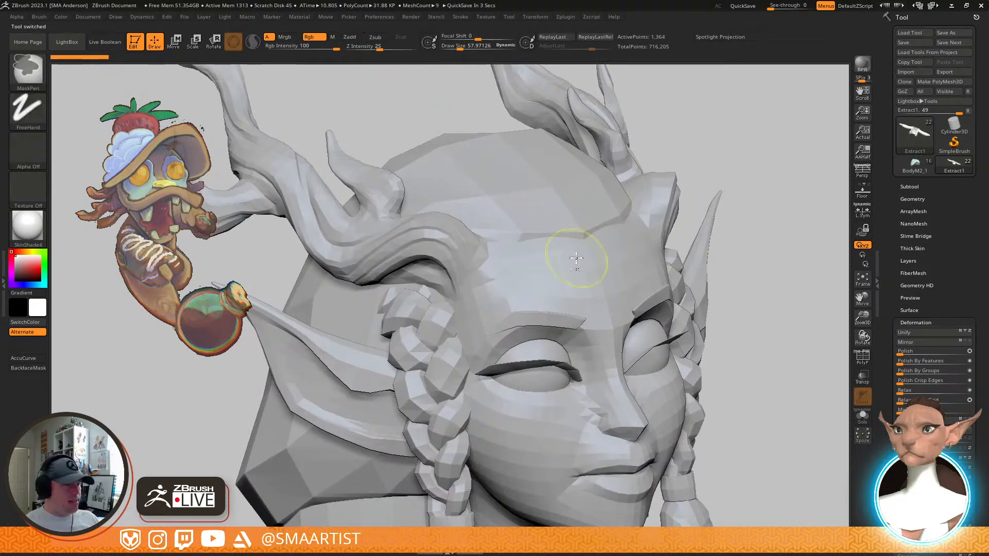
{"action": "right_click_drag", "start_coordinate": [576, 258], "coordinate": [505, 225], "text": "ctrl"}
{"action": "left_click_drag", "start_coordinate": [520, 552], "coordinate": [536, 88]}
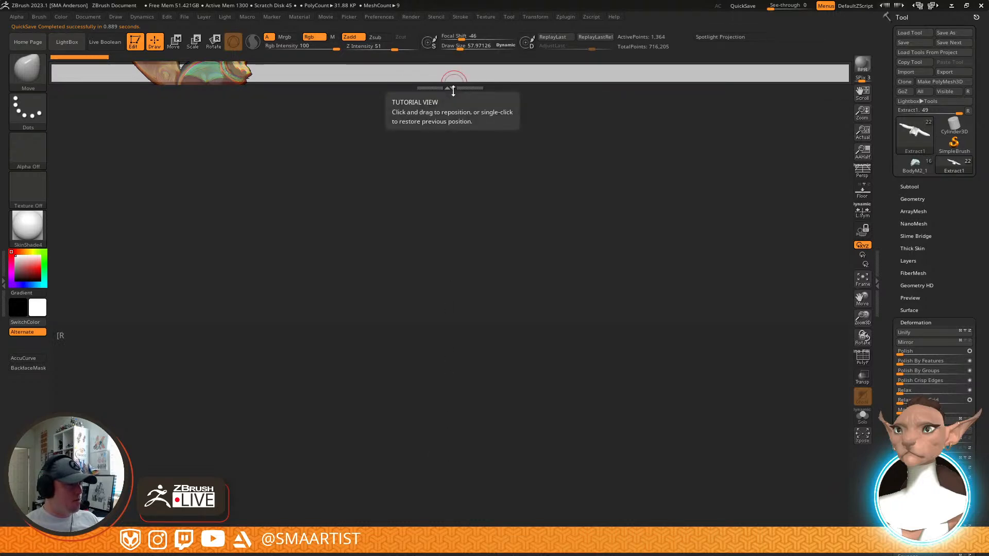
{"action": "left_click_drag", "start_coordinate": [441, 554], "coordinate": [442, 555]}
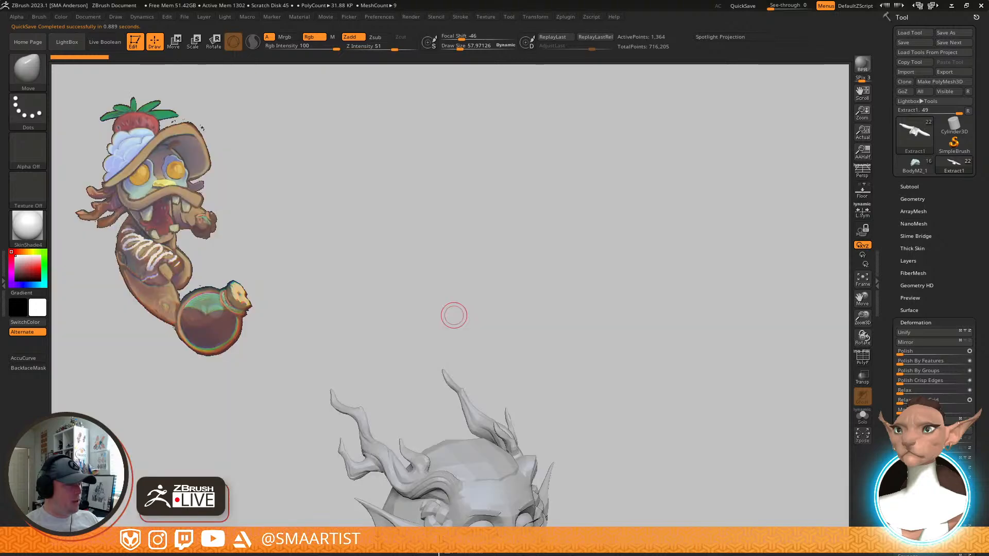
{"action": "left_click_drag", "start_coordinate": [531, 326], "coordinate": [574, 121], "text": "alt"}
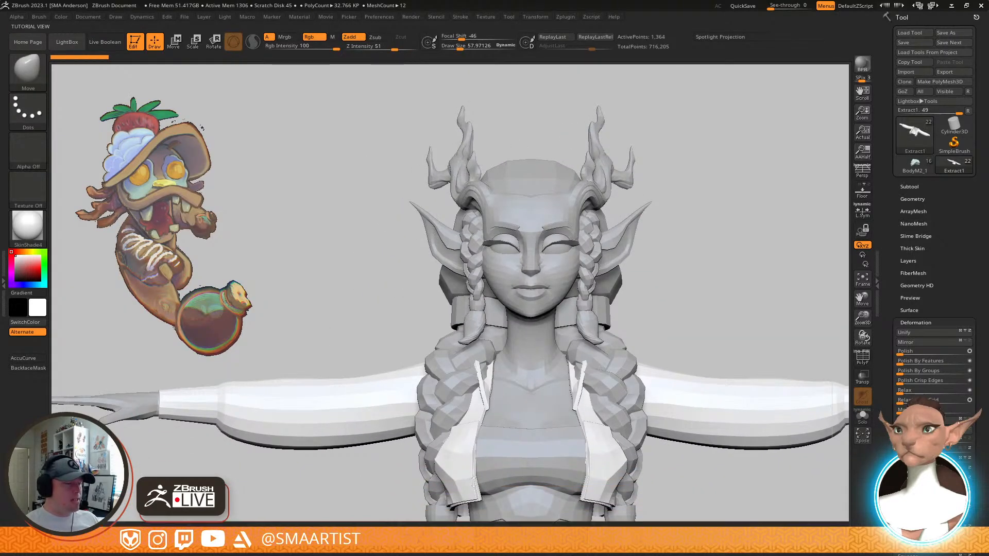
{"action": "left_click_drag", "start_coordinate": [463, 522], "coordinate": [471, 290]}
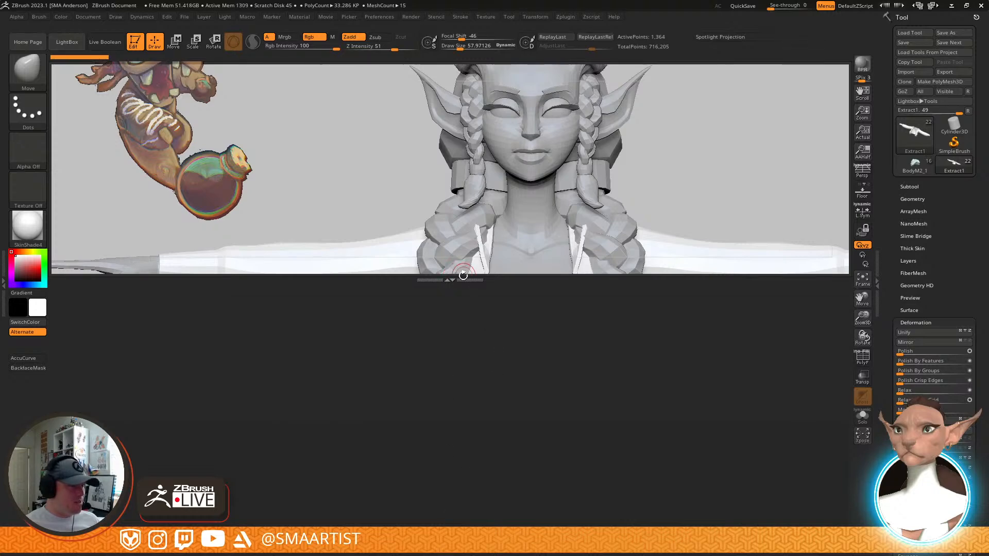
{"action": "left_click", "coordinate": [459, 554]}
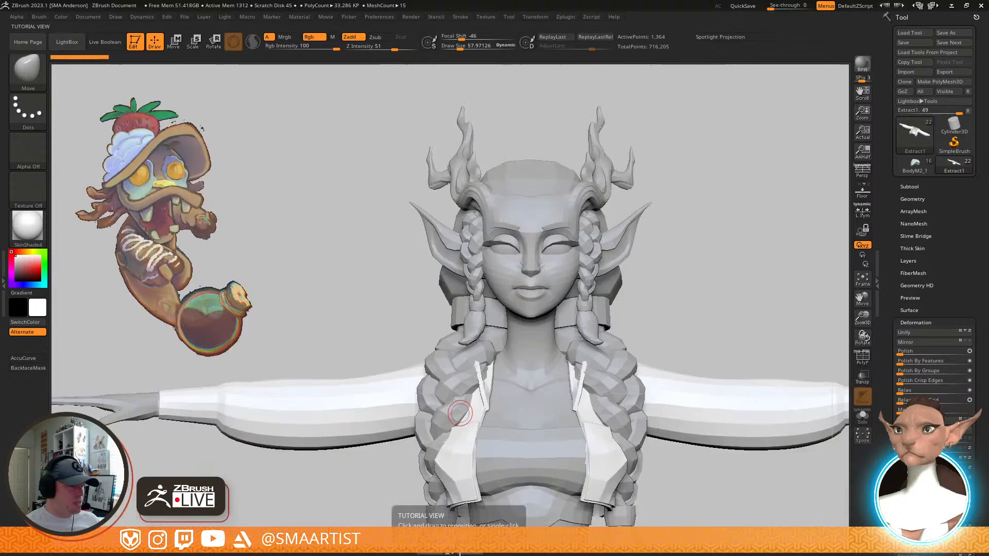
Select the goblin's GoblinBabe_reTopology body subtool, isolate it and display its polygon wireframe around the head
{"action": "mouse_move", "coordinate": [652, 288]}
{"action": "left_mouse_down", "text": "alt"}
{"action": "mouse_move", "coordinate": [642, 285]}
{"action": "mouse_move", "coordinate": [655, 209]}
{"action": "left_mouse_up", "text": "alt"}
{"action": "right_click_drag", "start_coordinate": [682, 218], "coordinate": [587, 194], "text": "ctrl"}
{"action": "mouse_move", "coordinate": [650, 271]}
{"action": "right_mouse_down", "text": "alt"}
{"action": "mouse_move", "coordinate": [623, 188]}
{"action": "mouse_move", "coordinate": [625, 271]}
{"action": "mouse_move", "coordinate": [613, 276]}
{"action": "mouse_move", "coordinate": [626, 384]}
{"action": "mouse_move", "coordinate": [611, 280]}
{"action": "mouse_move", "coordinate": [602, 299]}
{"action": "mouse_move", "coordinate": [615, 363]}
{"action": "right_mouse_up", "text": "alt"}
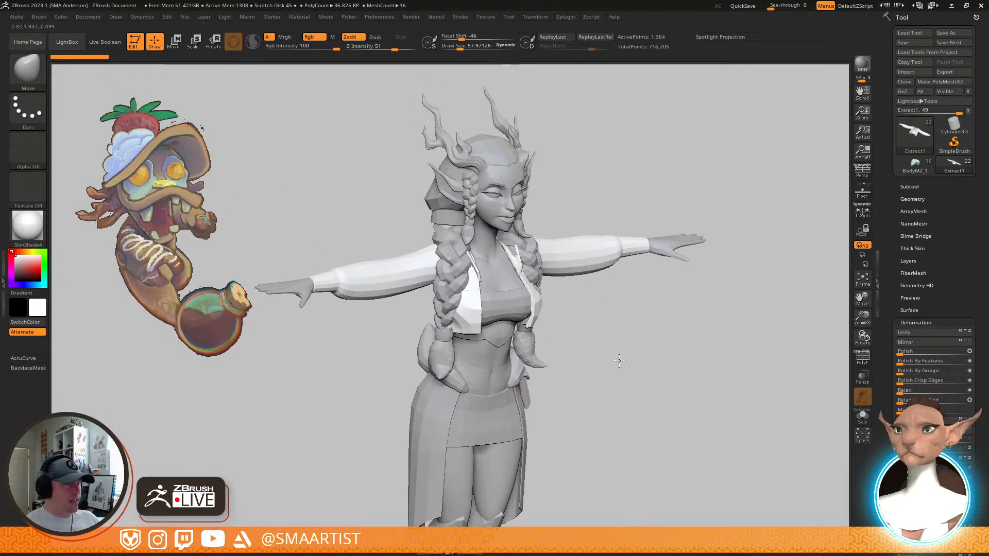
{"action": "left_click", "coordinate": [491, 218], "text": "alt"}
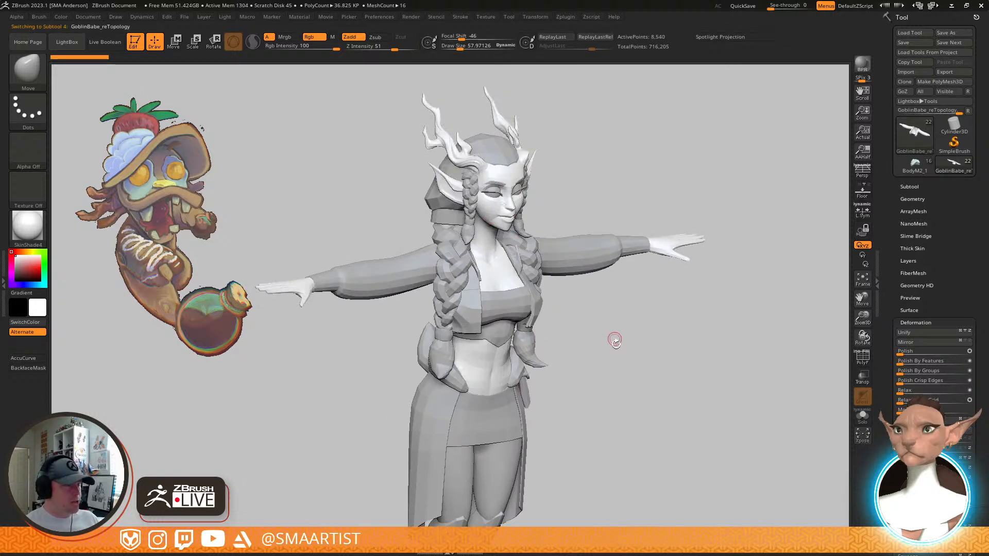
{"action": "key", "text": "ctrl+s"}
{"action": "right_click_drag", "start_coordinate": [603, 346], "coordinate": [602, 270]}
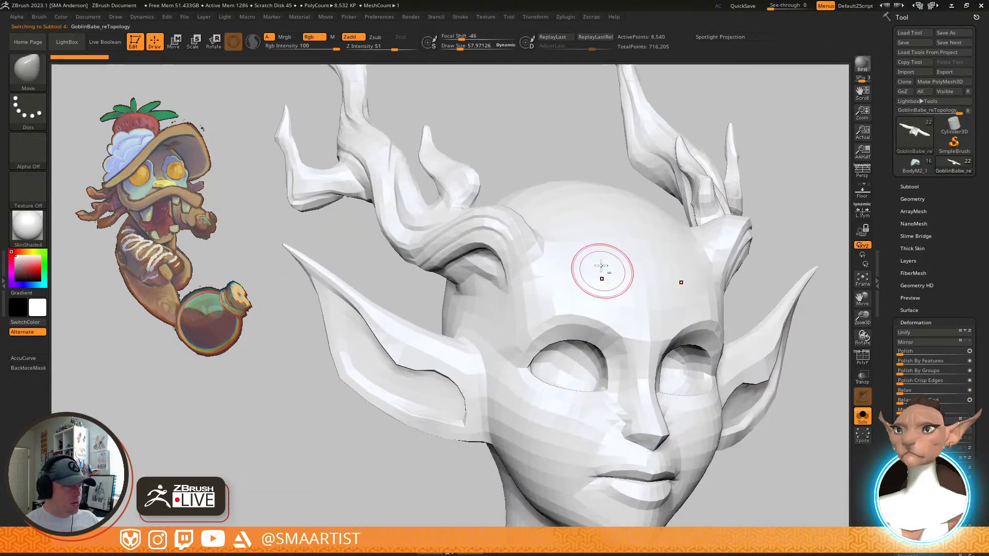
{"action": "key", "text": "shift+f"}
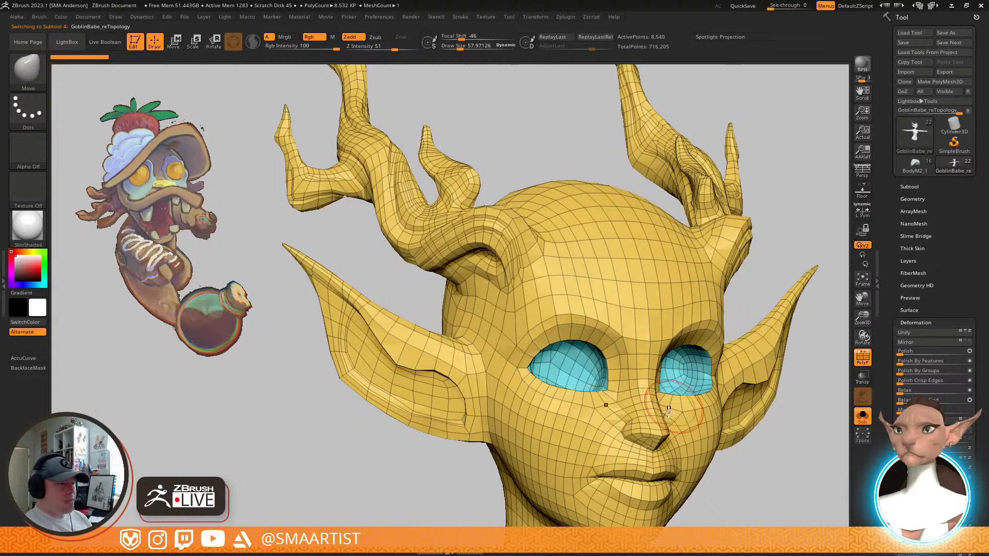
Examine the wireframe edge flow where the horns branch and join the goblin's scalp from several angles
{"action": "mouse_move", "coordinate": [553, 359]}
{"action": "right_mouse_down"}
{"action": "mouse_move", "coordinate": [657, 360]}
{"action": "mouse_move", "coordinate": [673, 415]}
{"action": "mouse_move", "coordinate": [732, 492]}
{"action": "right_mouse_up"}
{"action": "right_click_drag", "start_coordinate": [618, 387], "coordinate": [661, 415], "text": "ctrl"}
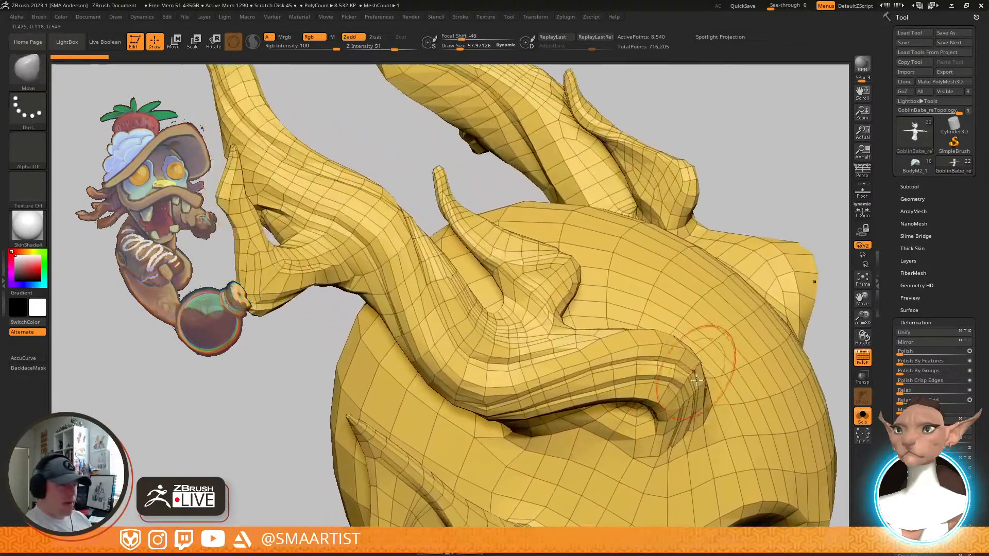
{"action": "mouse_move", "coordinate": [578, 384]}
{"action": "right_mouse_down"}
{"action": "mouse_move", "coordinate": [640, 397]}
{"action": "mouse_move", "coordinate": [646, 421]}
{"action": "mouse_move", "coordinate": [703, 405]}
{"action": "mouse_move", "coordinate": [739, 309]}
{"action": "mouse_move", "coordinate": [726, 263]}
{"action": "mouse_move", "coordinate": [707, 332]}
{"action": "right_mouse_up"}
{"action": "key", "text": "s"}
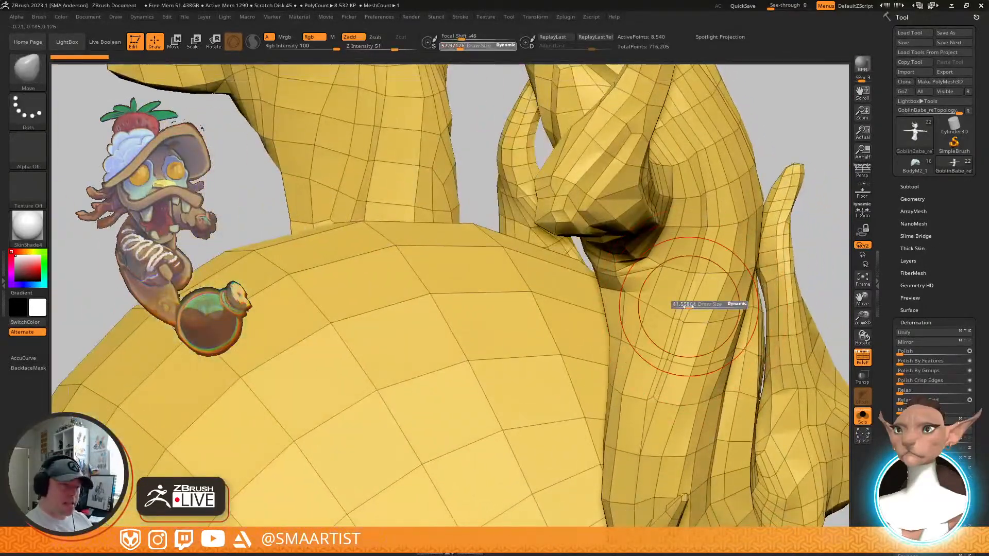
{"action": "right_click_drag", "start_coordinate": [669, 346], "coordinate": [696, 266]}
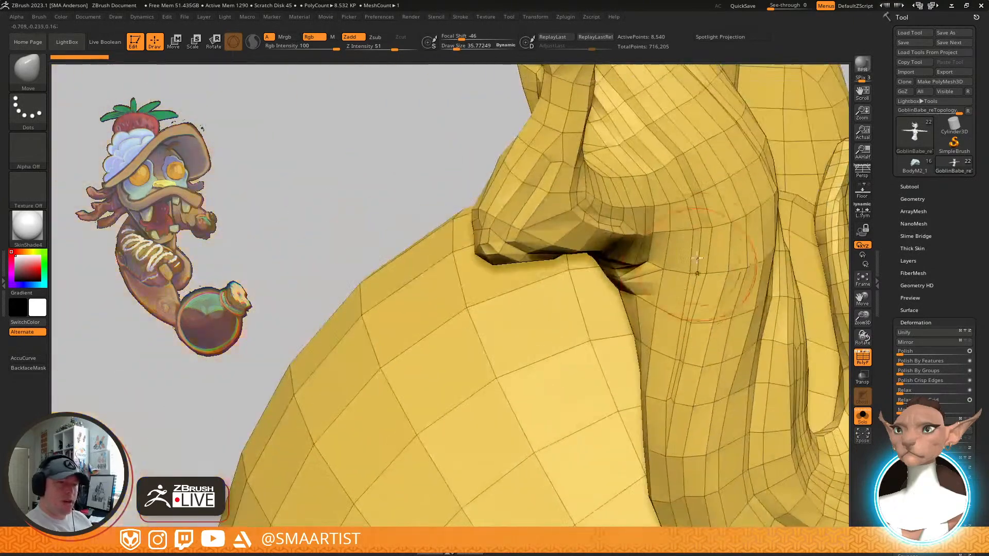
{"action": "right_click_drag", "start_coordinate": [622, 102], "coordinate": [671, 269]}
{"action": "right_click_drag", "start_coordinate": [758, 376], "coordinate": [688, 315]}
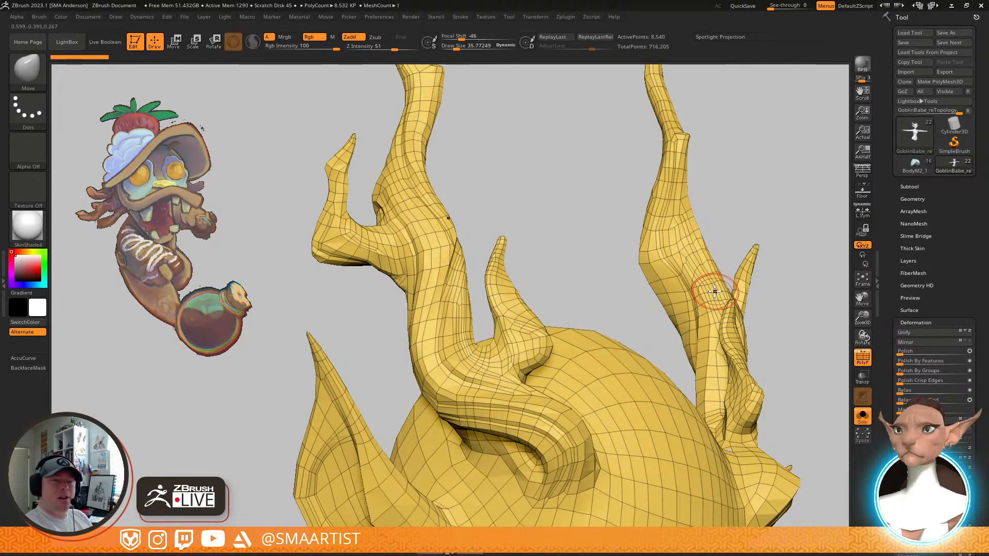
Inspect the horns and head as a smoothed surface without the wireframe, and redisplay the polygon edges
{"action": "key", "text": "shift+f"}
{"action": "mouse_move", "coordinate": [739, 375]}
{"action": "right_mouse_down"}
{"action": "mouse_move", "coordinate": [733, 403]}
{"action": "mouse_move", "coordinate": [793, 299]}
{"action": "mouse_move", "coordinate": [799, 316]}
{"action": "mouse_move", "coordinate": [768, 261]}
{"action": "mouse_move", "coordinate": [689, 277]}
{"action": "mouse_move", "coordinate": [669, 329]}
{"action": "mouse_move", "coordinate": [642, 357]}
{"action": "mouse_move", "coordinate": [686, 353]}
{"action": "right_mouse_up"}
{"action": "right_click_drag", "start_coordinate": [624, 323], "coordinate": [639, 335]}
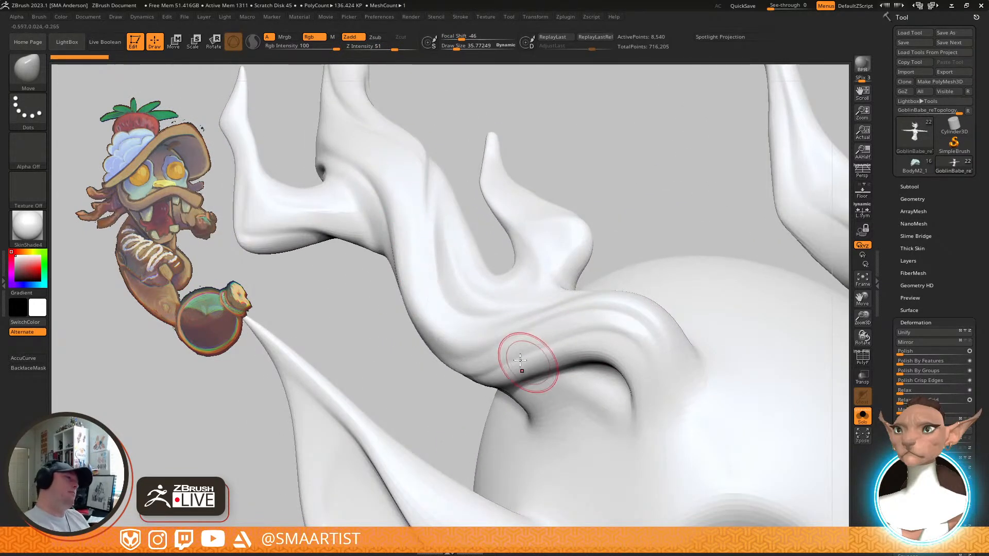
{"action": "right_click_drag", "start_coordinate": [402, 121], "coordinate": [464, 227]}
{"action": "right_click_drag", "start_coordinate": [640, 381], "coordinate": [581, 275], "text": "ctrl"}
{"action": "right_click_drag", "start_coordinate": [672, 346], "coordinate": [670, 292]}
{"action": "key", "text": "shift+f"}
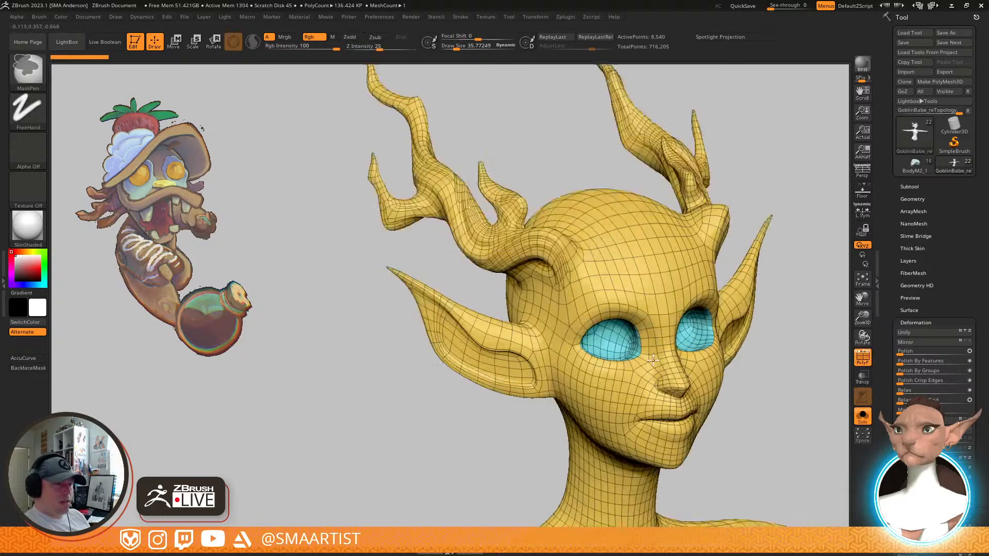
Return the head to its unsmoothed low-poly form and isolate the polygon strip inside the goblin's mouth
{"action": "right_click_drag", "start_coordinate": [661, 361], "coordinate": [674, 399], "text": "ctrl"}
{"action": "key", "text": "shift+d"}
{"action": "right_click_drag", "start_coordinate": [666, 360], "coordinate": [590, 239]}
{"action": "right_click_drag", "start_coordinate": [773, 407], "coordinate": [713, 383], "text": "alt"}
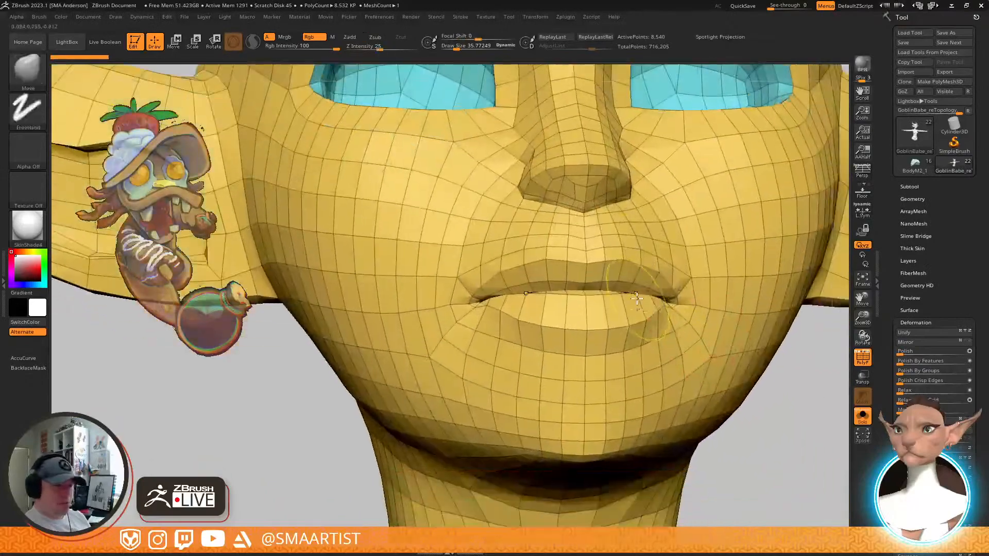
{"action": "right_click_drag", "start_coordinate": [669, 294], "coordinate": [664, 356], "text": "ctrl"}
{"action": "right_click_drag", "start_coordinate": [545, 350], "coordinate": [604, 331]}
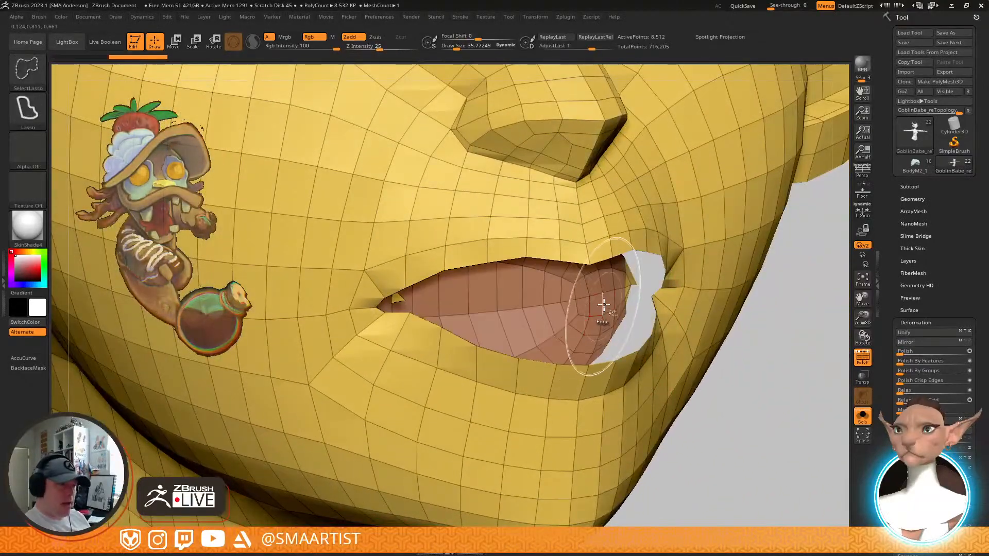
{"action": "mouse_move", "coordinate": [733, 302]}
{"action": "right_mouse_down"}
{"action": "mouse_move", "coordinate": [776, 252]}
{"action": "mouse_move", "coordinate": [753, 238]}
{"action": "mouse_move", "coordinate": [750, 289]}
{"action": "mouse_move", "coordinate": [733, 280]}
{"action": "mouse_move", "coordinate": [735, 295]}
{"action": "right_mouse_up"}
{"action": "left_click_drag", "start_coordinate": [778, 355], "coordinate": [721, 361], "text": "ctrl+shift"}
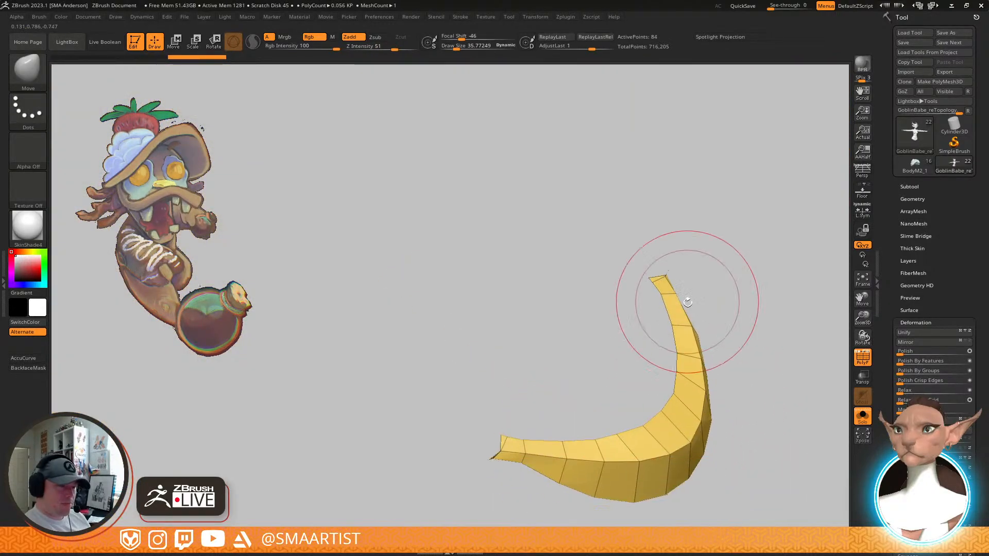
Examine the isolated mouth strip and restore the visibility of the goblin's whole body mesh
{"action": "right_click_drag", "start_coordinate": [662, 307], "coordinate": [703, 345]}
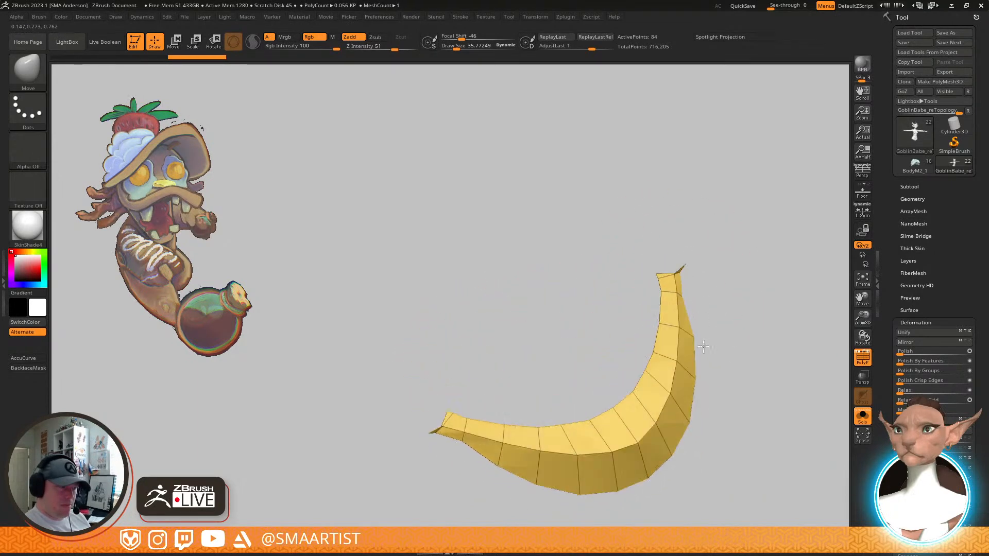
{"action": "left_click", "coordinate": [769, 332], "text": "ctrl+shift"}
{"action": "key", "text": "ctrl+z"}
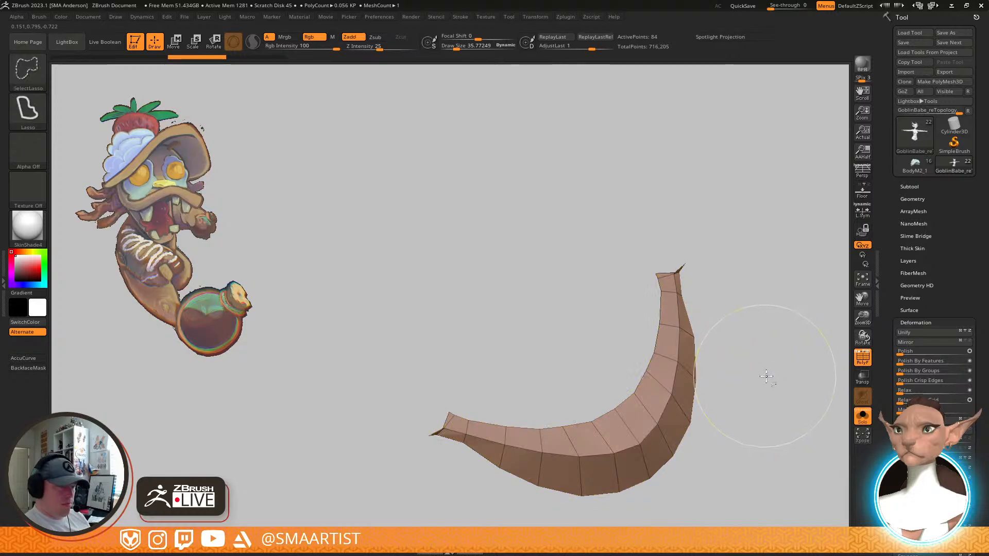
{"action": "left_click", "coordinate": [764, 376], "text": "ctrl+shift"}
{"action": "mouse_move", "coordinate": [768, 386]}
{"action": "right_mouse_down", "text": "ctrl"}
{"action": "mouse_move", "coordinate": [722, 342]}
{"action": "mouse_move", "coordinate": [725, 281]}
{"action": "mouse_move", "coordinate": [755, 273]}
{"action": "mouse_move", "coordinate": [764, 258]}
{"action": "mouse_move", "coordinate": [750, 265]}
{"action": "mouse_move", "coordinate": [718, 250]}
{"action": "right_mouse_up", "text": "ctrl"}
{"action": "mouse_move", "coordinate": [739, 329]}
{"action": "right_mouse_down", "text": "ctrl"}
{"action": "mouse_move", "coordinate": [690, 353]}
{"action": "mouse_move", "coordinate": [703, 318]}
{"action": "mouse_move", "coordinate": [711, 326]}
{"action": "right_mouse_up", "text": "ctrl"}
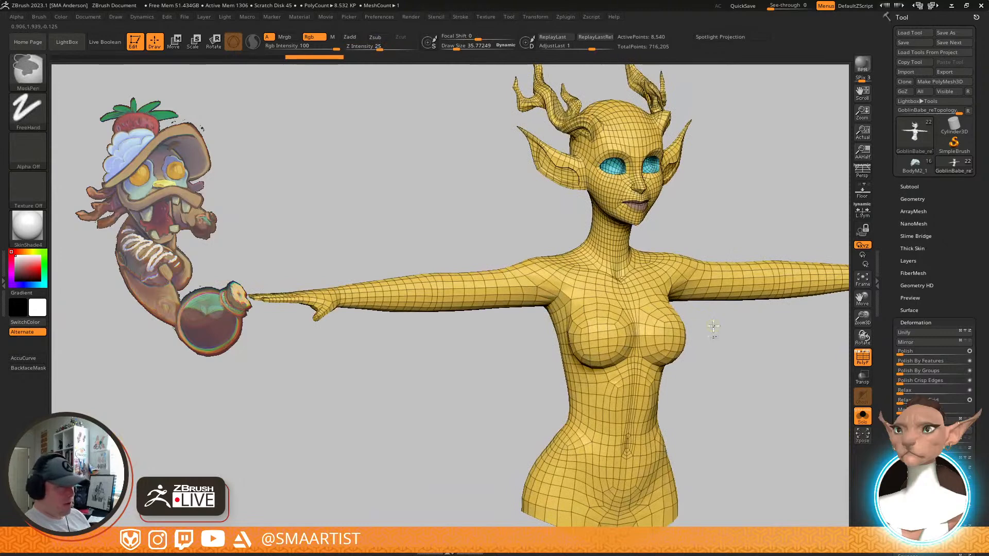
Hide the wireframe, inspect the waist and hips together with the outfit, and isolate the body subtool again
{"action": "key", "text": "shift+f"}
{"action": "right_click_drag", "start_coordinate": [712, 282], "coordinate": [675, 366]}
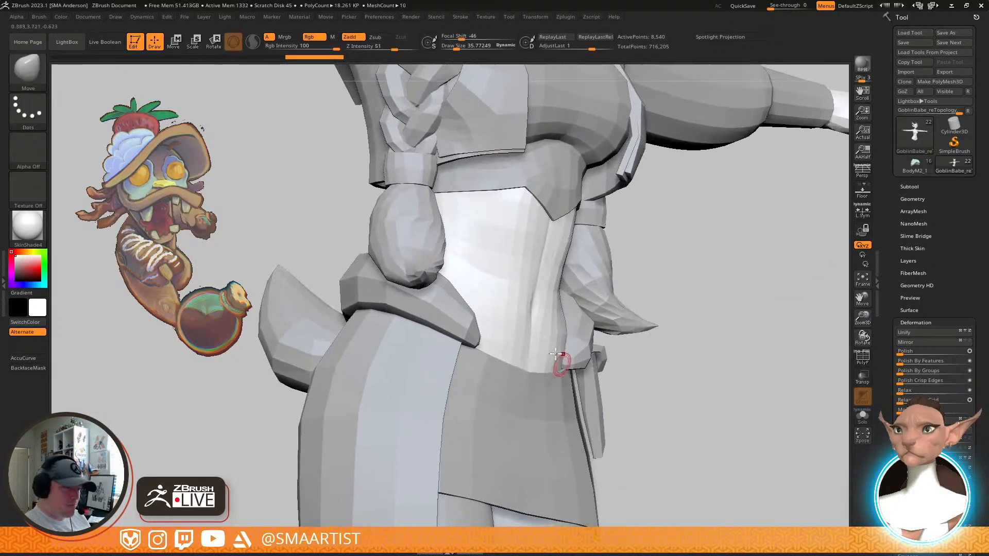
{"action": "mouse_move", "coordinate": [558, 356]}
{"action": "right_mouse_down"}
{"action": "mouse_move", "coordinate": [578, 353]}
{"action": "mouse_move", "coordinate": [569, 366]}
{"action": "mouse_move", "coordinate": [536, 343]}
{"action": "mouse_move", "coordinate": [580, 314]}
{"action": "mouse_move", "coordinate": [616, 335]}
{"action": "mouse_move", "coordinate": [697, 340]}
{"action": "right_mouse_up"}
{"action": "key", "text": "ctrl+alt+s"}
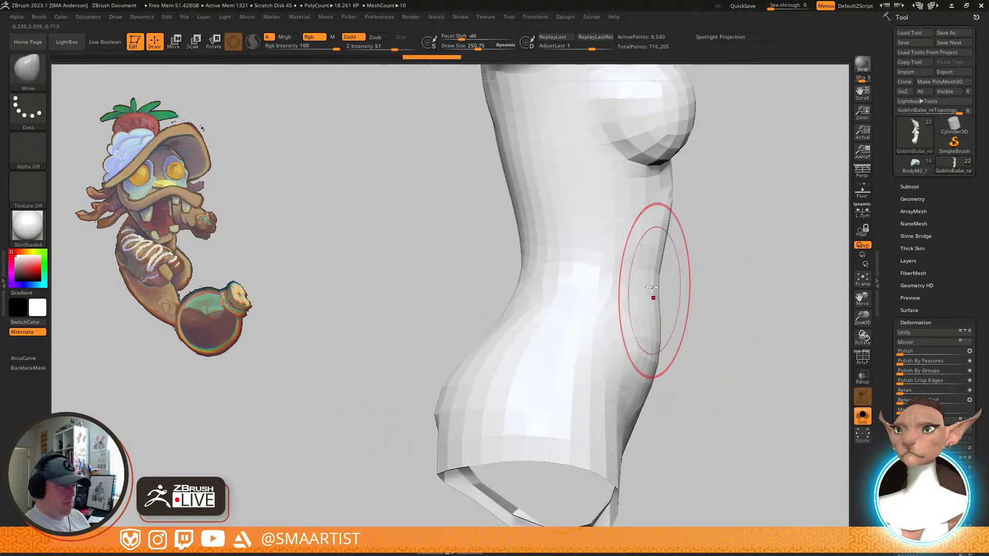
Resize the Move brush to about 339 and reshape the goblin's lower back and hip contour in side view
{"action": "key", "text": "s"}
{"action": "left_click_drag", "start_coordinate": [496, 327], "coordinate": [493, 322]}
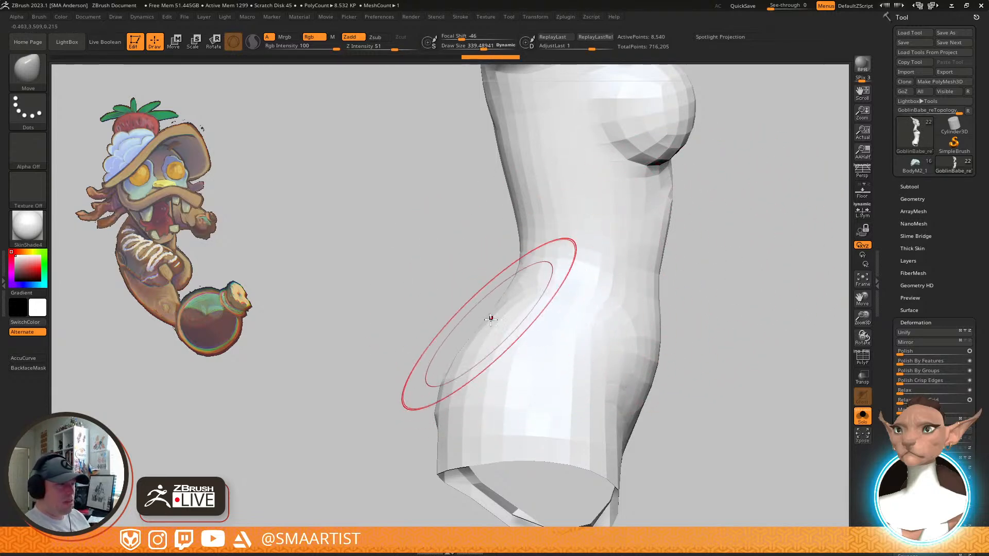
{"action": "mouse_move", "coordinate": [521, 314]}
{"action": "right_mouse_down"}
{"action": "mouse_move", "coordinate": [547, 302]}
{"action": "mouse_move", "coordinate": [603, 308]}
{"action": "right_mouse_up"}
{"action": "left_click_drag", "start_coordinate": [509, 332], "coordinate": [504, 318]}
{"action": "left_click_drag", "start_coordinate": [588, 302], "coordinate": [585, 294]}
{"action": "right_click_drag", "start_coordinate": [585, 294], "coordinate": [574, 307]}
Reduce the Move brush to about 222 and refine the contour of the goblin's abdomen and lower belly
{"action": "mouse_move", "coordinate": [724, 311]}
{"action": "right_mouse_down", "text": "ctrl"}
{"action": "mouse_move", "coordinate": [728, 280]}
{"action": "mouse_move", "coordinate": [716, 302]}
{"action": "right_mouse_up", "text": "ctrl"}
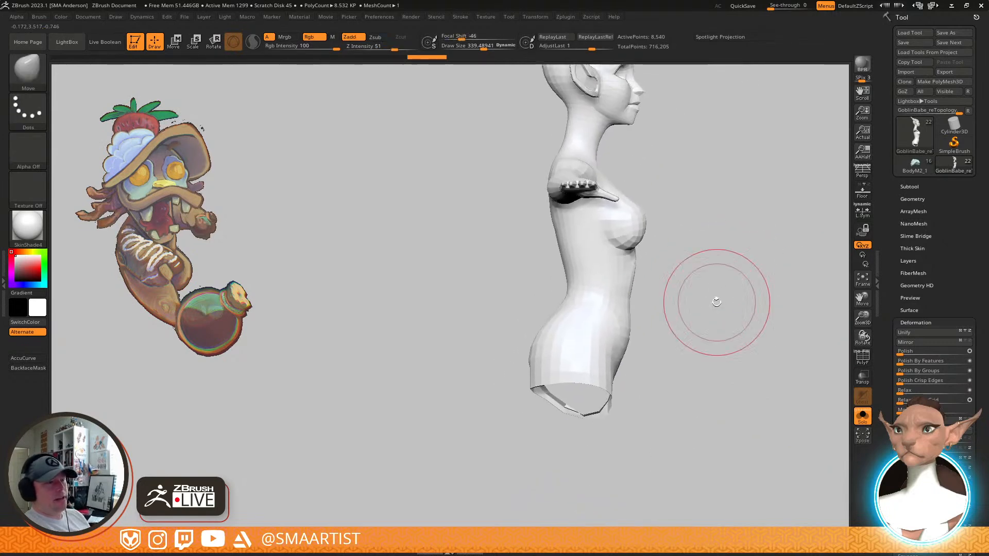
{"action": "right_click_drag", "start_coordinate": [660, 327], "coordinate": [652, 359], "text": "ctrl"}
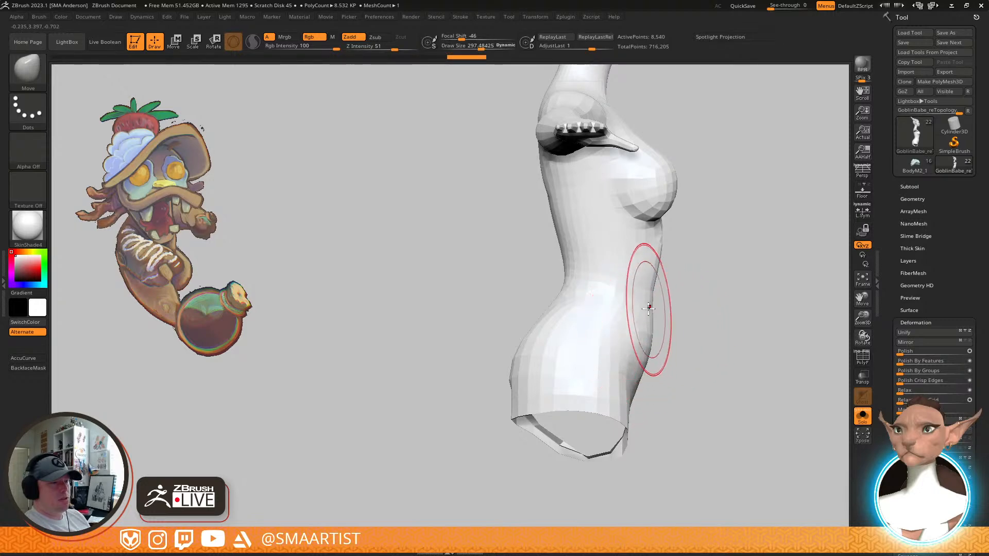
{"action": "mouse_move", "coordinate": [650, 356]}
{"action": "right_mouse_down"}
{"action": "mouse_move", "coordinate": [631, 360]}
{"action": "mouse_move", "coordinate": [659, 414]}
{"action": "mouse_move", "coordinate": [648, 403]}
{"action": "mouse_move", "coordinate": [666, 410]}
{"action": "right_mouse_up"}
{"action": "key", "text": "s"}
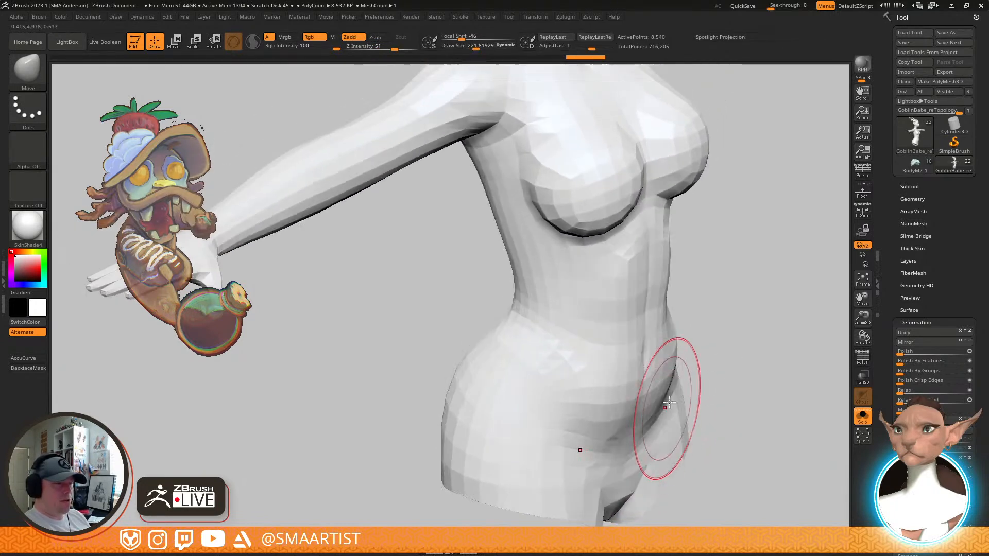
Check the hips and torso of the goblin body from several sides and show the rest of the character's parts again
{"action": "mouse_move", "coordinate": [669, 335]}
{"action": "right_mouse_down"}
{"action": "mouse_move", "coordinate": [684, 335]}
{"action": "mouse_move", "coordinate": [678, 369]}
{"action": "mouse_move", "coordinate": [592, 373]}
{"action": "mouse_move", "coordinate": [678, 413]}
{"action": "mouse_move", "coordinate": [657, 412]}
{"action": "mouse_move", "coordinate": [661, 384]}
{"action": "mouse_move", "coordinate": [639, 360]}
{"action": "mouse_move", "coordinate": [652, 383]}
{"action": "right_mouse_up"}
{"action": "right_click_drag", "start_coordinate": [737, 394], "coordinate": [686, 354]}
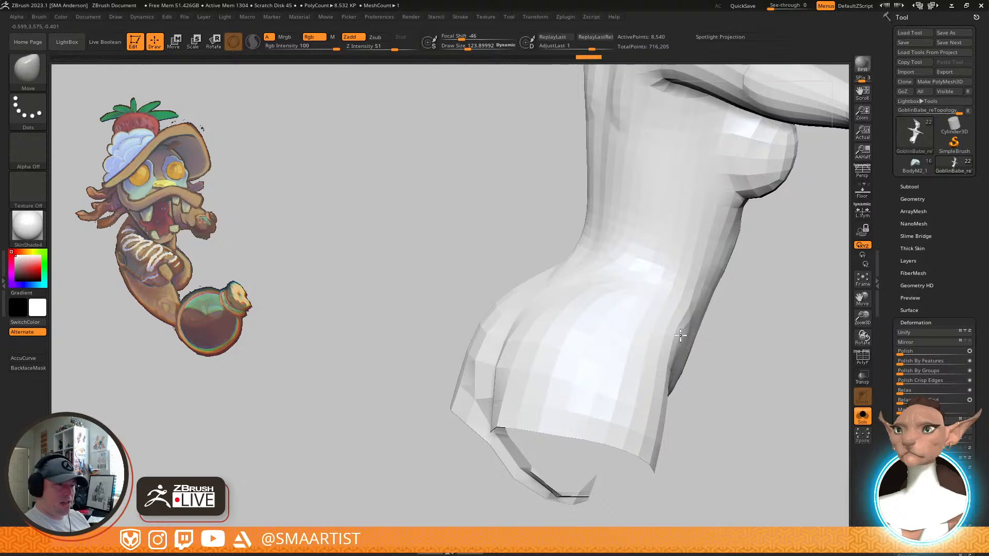
{"action": "mouse_move", "coordinate": [707, 323]}
{"action": "right_mouse_down"}
{"action": "mouse_move", "coordinate": [667, 283]}
{"action": "mouse_move", "coordinate": [719, 314]}
{"action": "mouse_move", "coordinate": [707, 323]}
{"action": "right_mouse_up"}
{"action": "key", "text": "alt+s"}
{"action": "mouse_move", "coordinate": [729, 378]}
{"action": "right_mouse_down", "text": "ctrl"}
{"action": "mouse_move", "coordinate": [726, 369]}
{"action": "mouse_move", "coordinate": [713, 377]}
{"action": "mouse_move", "coordinate": [719, 448]}
{"action": "mouse_move", "coordinate": [755, 377]}
{"action": "mouse_move", "coordinate": [716, 317]}
{"action": "right_mouse_up", "text": "ctrl"}
{"action": "right_click_drag", "start_coordinate": [623, 327], "coordinate": [639, 335], "text": "ctrl"}
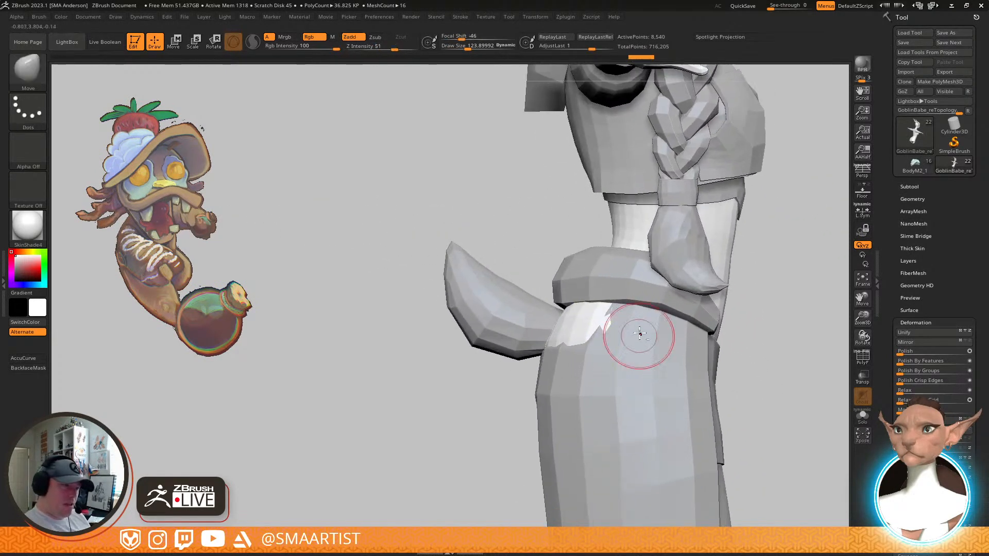
Adjust the upper back edge of the outer skirt below the waist fluff with the Move brush and check the body underneath
{"action": "left_click", "coordinate": [634, 330], "text": "alt"}
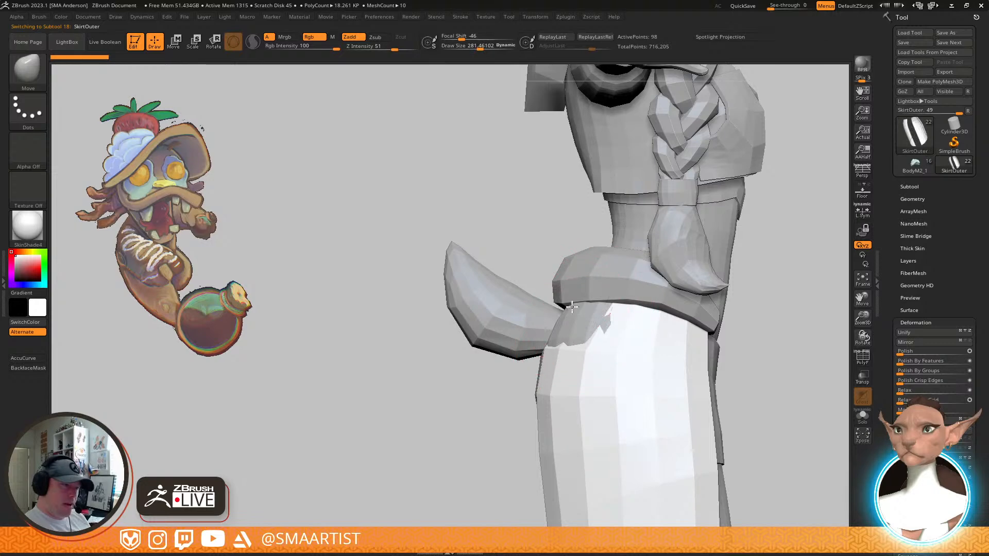
{"action": "left_click_drag", "start_coordinate": [549, 303], "coordinate": [550, 301]}
{"action": "right_click_drag", "start_coordinate": [549, 302], "coordinate": [579, 305]}
{"action": "left_click", "coordinate": [515, 382], "text": "alt"}
{"action": "mouse_move", "coordinate": [553, 343]}
{"action": "right_mouse_down"}
{"action": "mouse_move", "coordinate": [593, 332]}
{"action": "mouse_move", "coordinate": [569, 315]}
{"action": "mouse_move", "coordinate": [579, 310]}
{"action": "mouse_move", "coordinate": [570, 365]}
{"action": "mouse_move", "coordinate": [605, 337]}
{"action": "right_mouse_up"}
{"action": "left_click", "coordinate": [490, 349], "text": "alt"}
{"action": "right_click_drag", "start_coordinate": [479, 355], "coordinate": [620, 355]}
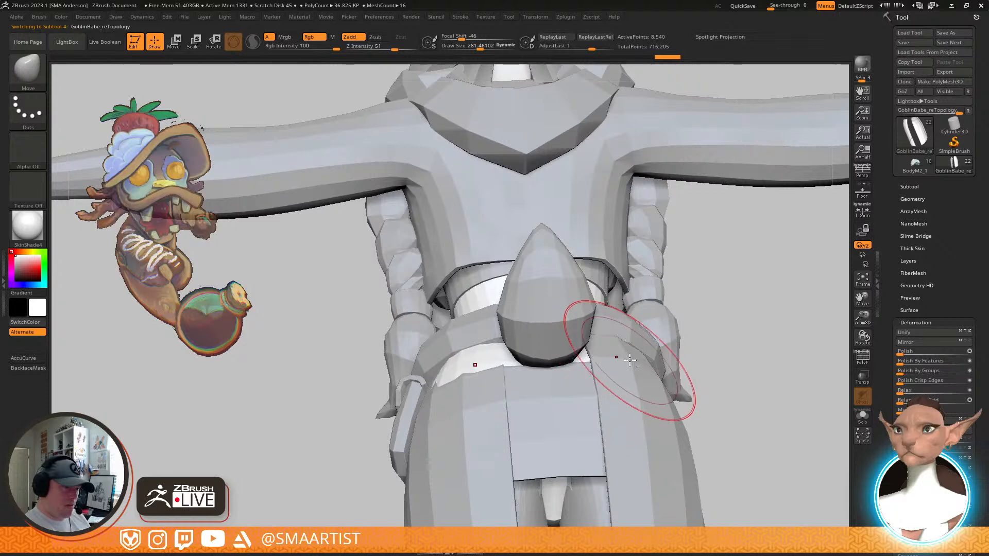
Apply Mirror And Weld to the SkirtOuter subtool
{"action": "left_click", "coordinate": [630, 360], "text": "alt"}
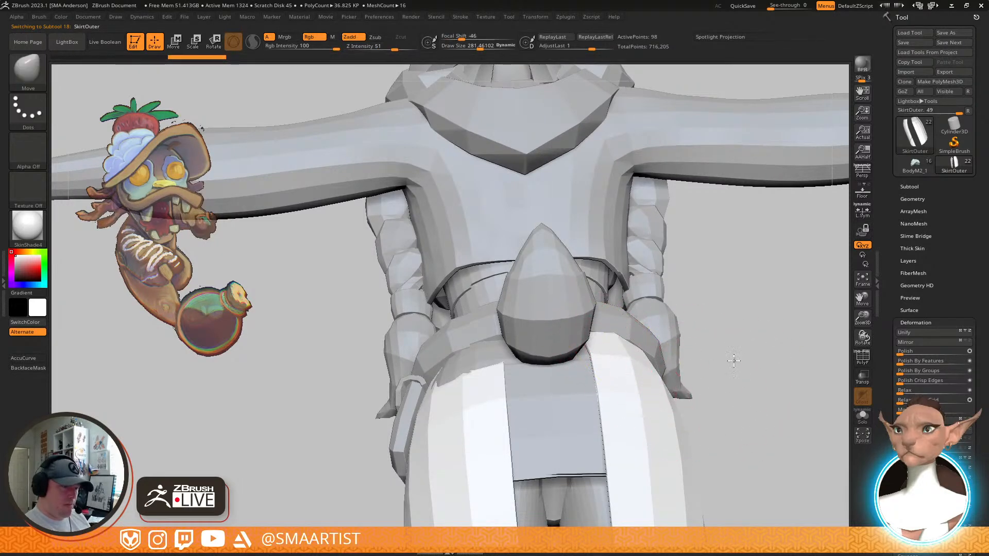
{"action": "right_click_drag", "start_coordinate": [737, 377], "coordinate": [706, 266], "text": "alt"}
{"action": "left_click", "coordinate": [919, 199]}
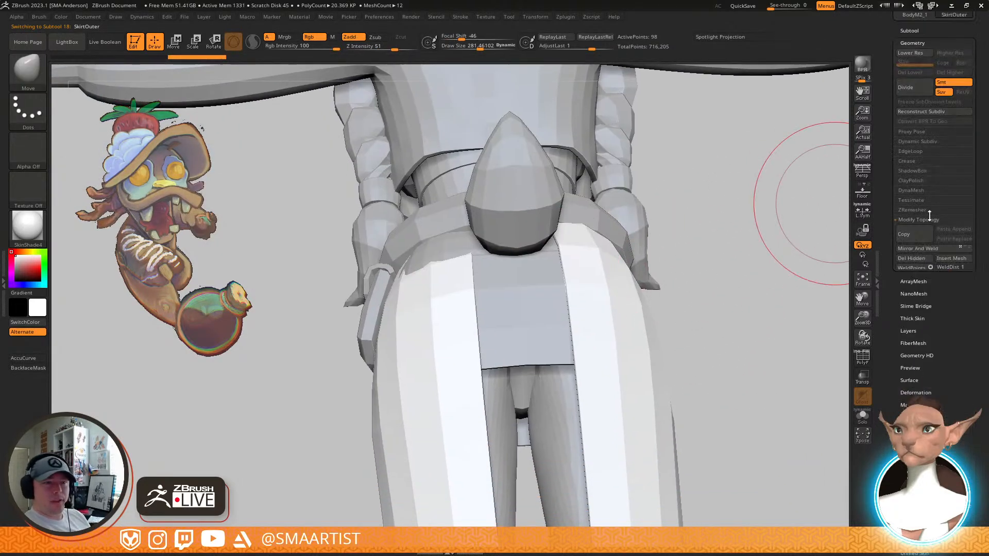
{"action": "left_click", "coordinate": [928, 249]}
{"action": "right_click_drag", "start_coordinate": [661, 287], "coordinate": [613, 288]}
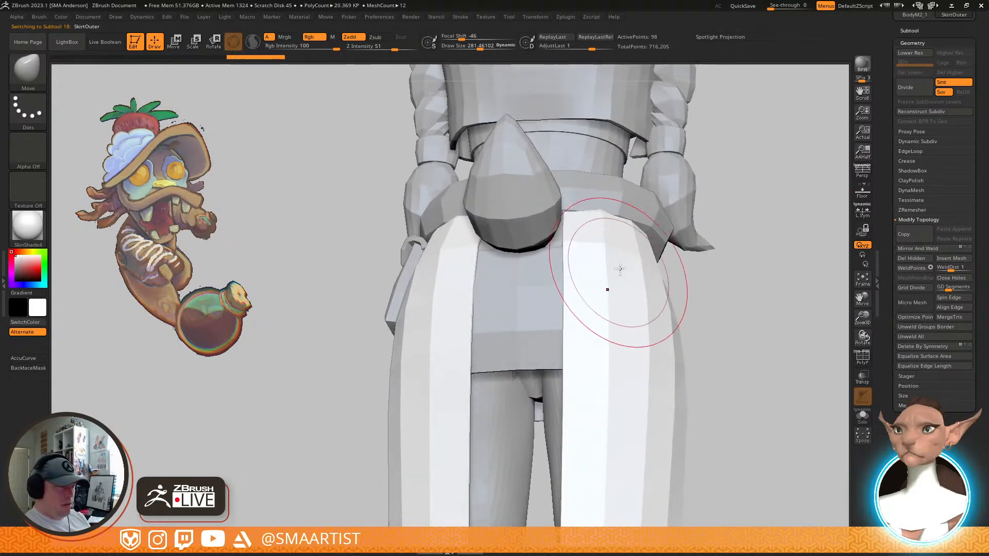
Select the Skirt subtool and use a temporary transparent view to inspect how it fits around the waist and hips
{"action": "key", "text": "space"}
{"action": "mouse_move", "coordinate": [637, 247]}
{"action": "right_mouse_down", "text": "alt"}
{"action": "mouse_move", "coordinate": [640, 315]}
{"action": "mouse_move", "coordinate": [600, 327]}
{"action": "mouse_move", "coordinate": [641, 305]}
{"action": "mouse_move", "coordinate": [638, 272]}
{"action": "right_mouse_up", "text": "alt"}
{"action": "left_click", "coordinate": [600, 326], "text": "alt"}
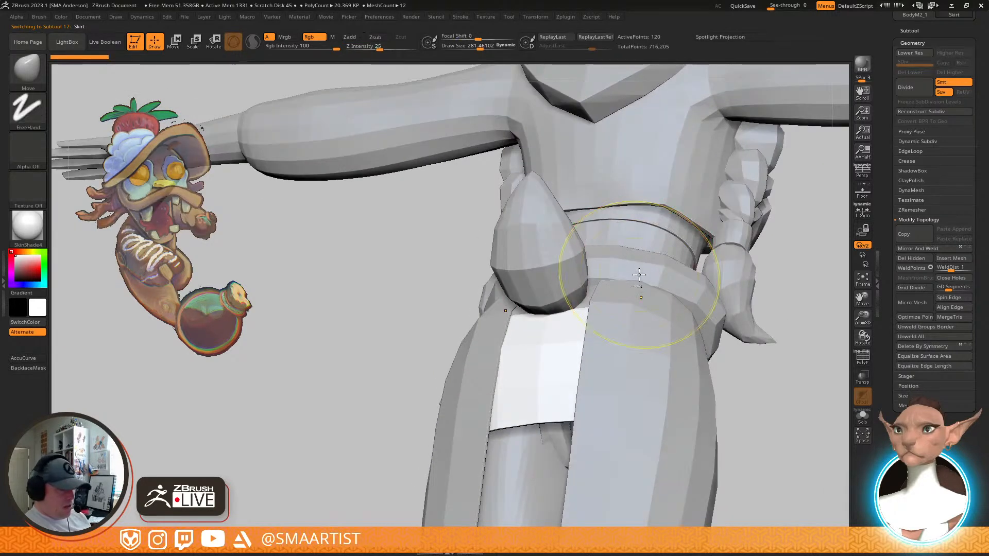
{"action": "key", "text": "shift+t"}
{"action": "right_click_drag", "start_coordinate": [695, 258], "coordinate": [658, 256]}
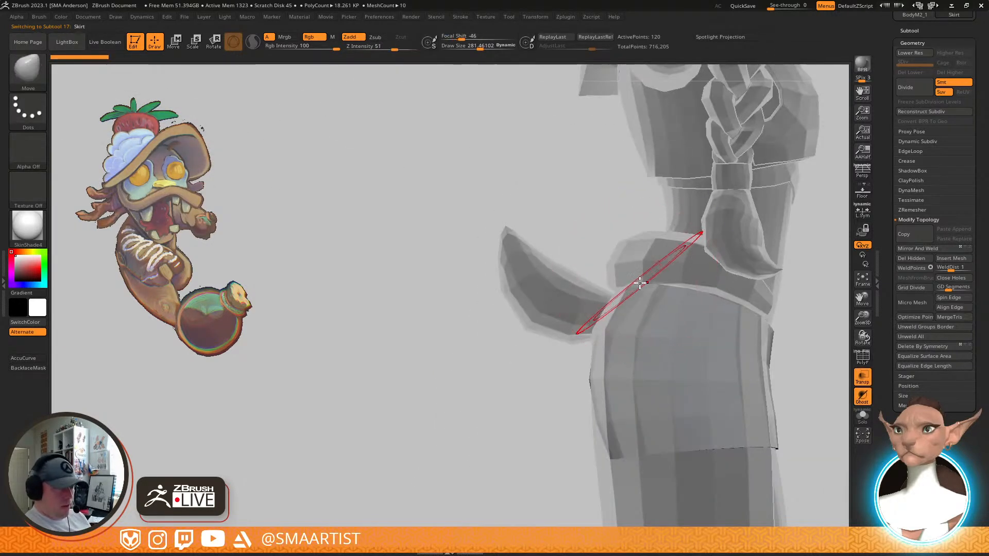
{"action": "mouse_move", "coordinate": [616, 273]}
{"action": "right_mouse_down"}
{"action": "mouse_move", "coordinate": [664, 263]}
{"action": "mouse_move", "coordinate": [625, 319]}
{"action": "mouse_move", "coordinate": [654, 284]}
{"action": "mouse_move", "coordinate": [616, 294]}
{"action": "mouse_move", "coordinate": [626, 348]}
{"action": "mouse_move", "coordinate": [695, 325]}
{"action": "mouse_move", "coordinate": [668, 388]}
{"action": "mouse_move", "coordinate": [669, 360]}
{"action": "mouse_move", "coordinate": [690, 348]}
{"action": "right_mouse_up"}
{"action": "key", "text": "shift+t"}
Undo the last edit on the goblin character and save the file
{"action": "mouse_move", "coordinate": [570, 366]}
{"action": "right_mouse_down", "text": "ctrl"}
{"action": "mouse_move", "coordinate": [540, 345]}
{"action": "mouse_move", "coordinate": [523, 346]}
{"action": "mouse_move", "coordinate": [601, 342]}
{"action": "mouse_move", "coordinate": [607, 316]}
{"action": "mouse_move", "coordinate": [742, 412]}
{"action": "mouse_move", "coordinate": [732, 361]}
{"action": "mouse_move", "coordinate": [711, 367]}
{"action": "mouse_move", "coordinate": [768, 326]}
{"action": "right_mouse_up", "text": "ctrl"}
{"action": "key", "text": "ctrl+z"}
{"action": "key", "text": "ctrl+s"}
Switch to the BodyM2_1 tool and frame the full strawberry-hat character in the canvas
{"action": "scroll", "coordinate": [961, 204], "scroll_direction": "up", "scroll_amount": 5}
{"action": "left_click", "coordinate": [917, 187]}
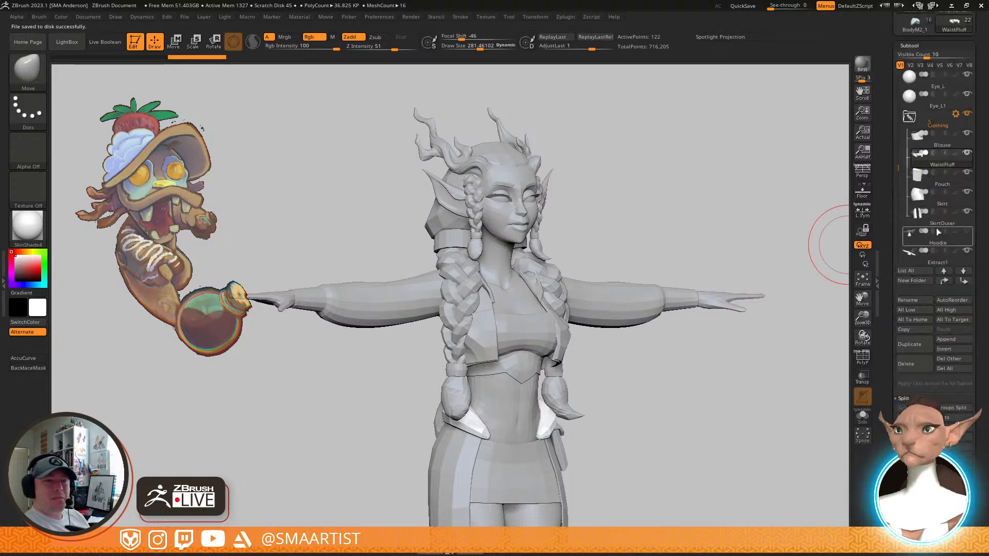
{"action": "scroll", "coordinate": [979, 170], "scroll_direction": "up", "scroll_amount": 4}
{"action": "left_click", "coordinate": [915, 165]}
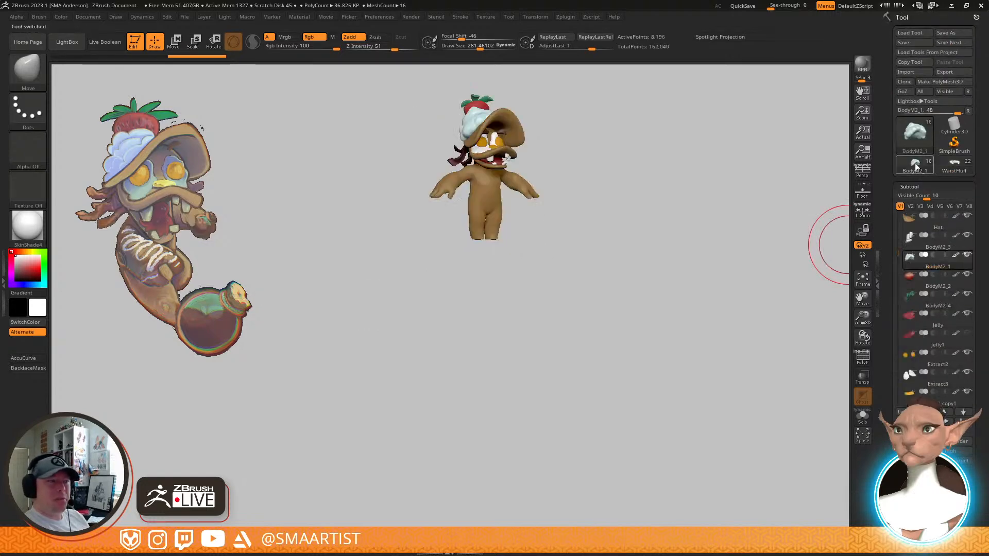
{"action": "key", "text": "f"}
{"action": "right_click_drag", "start_coordinate": [662, 251], "coordinate": [662, 301], "text": "ctrl"}
{"action": "mouse_move", "coordinate": [662, 302]}
{"action": "right_mouse_down", "text": "alt"}
{"action": "mouse_move", "coordinate": [699, 340]}
{"action": "mouse_move", "coordinate": [727, 339]}
{"action": "right_mouse_up", "text": "alt"}
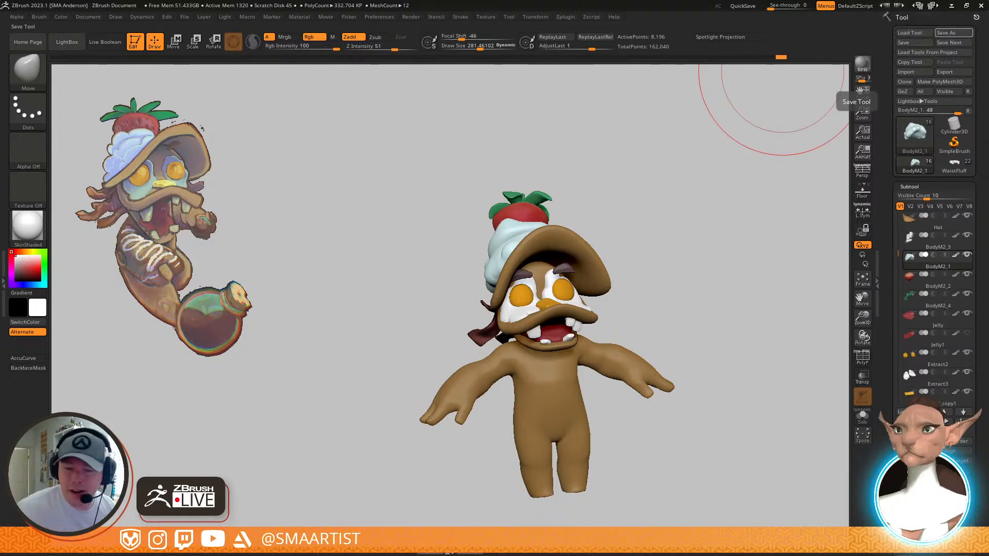
Switch to the browser, search ArtStation for the character artist's name, and open the artist's profile
{"action": "key", "text": "alt+Tab"}
{"action": "left_click", "coordinate": [270, 77]}
{"action": "type", "text": "jimmy levin"}
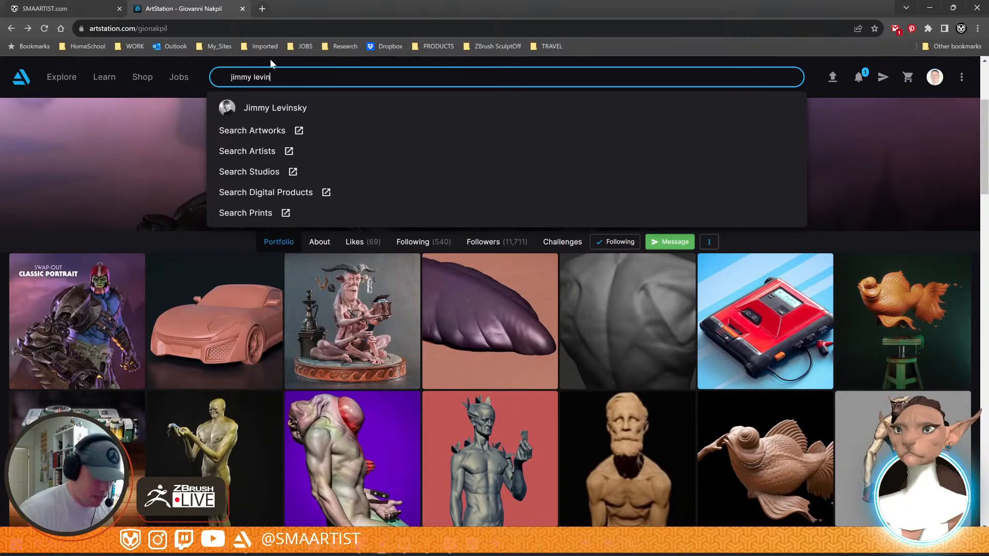
{"action": "key", "text": "Return"}
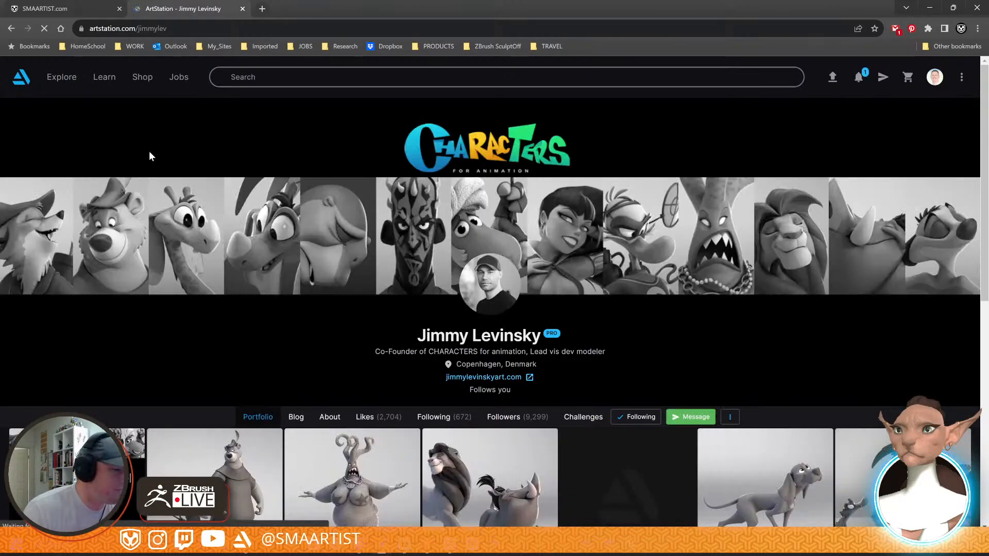
Browse the artist's ArtStation portfolio of stylized character sculpts
{"action": "left_click", "coordinate": [308, 28]}
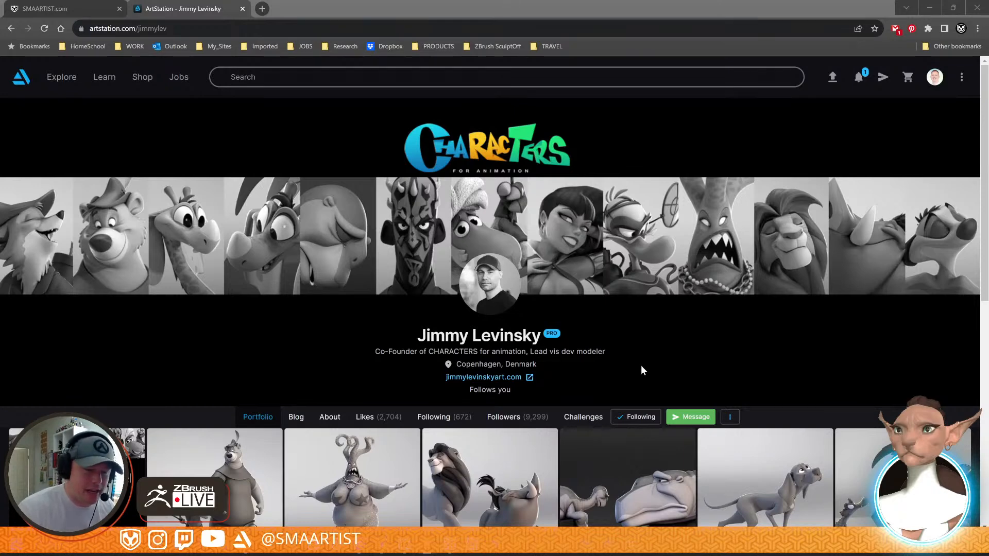
{"action": "scroll", "coordinate": [647, 363], "scroll_direction": "down", "scroll_amount": 1}
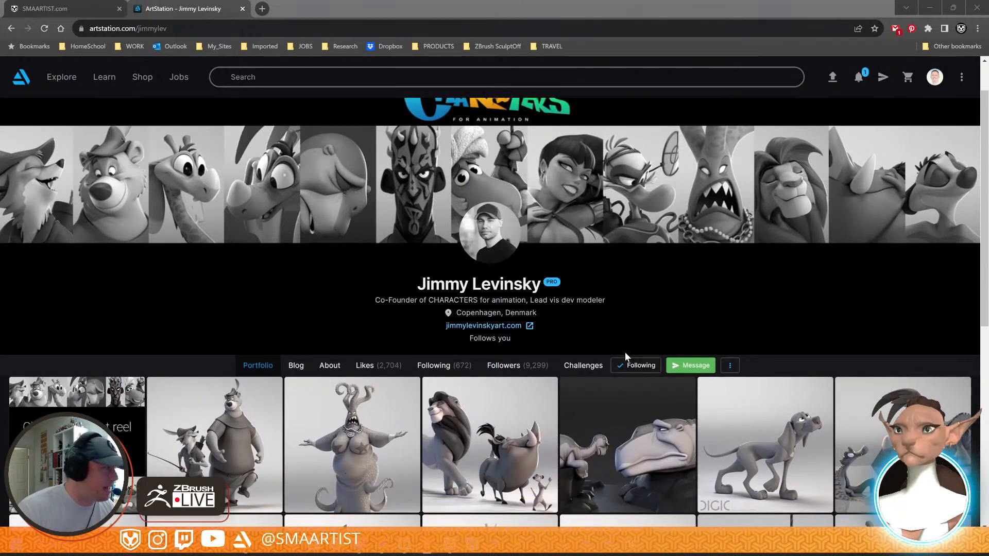
{"action": "scroll", "coordinate": [625, 351], "scroll_direction": "up", "scroll_amount": 1}
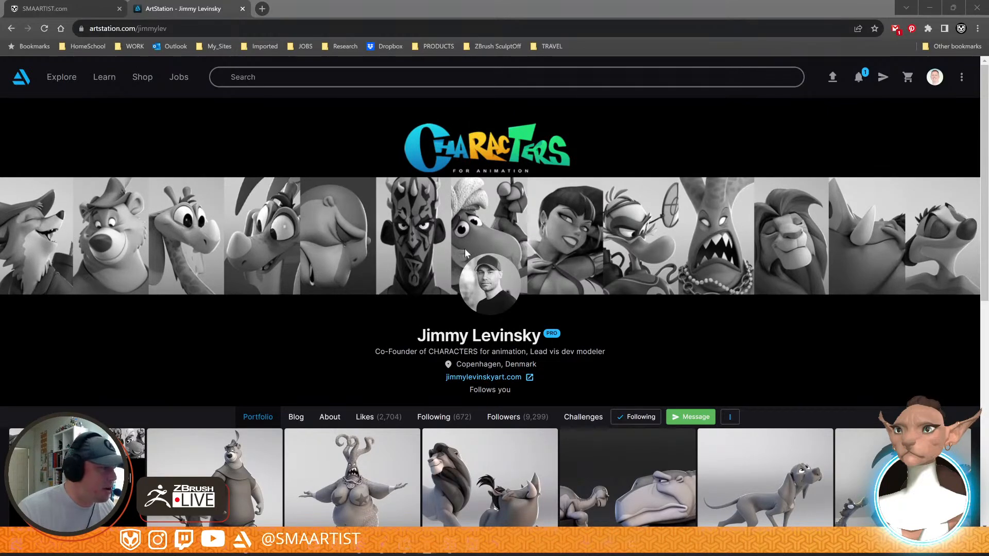
{"action": "scroll", "coordinate": [787, 261], "scroll_direction": "down", "scroll_amount": 5}
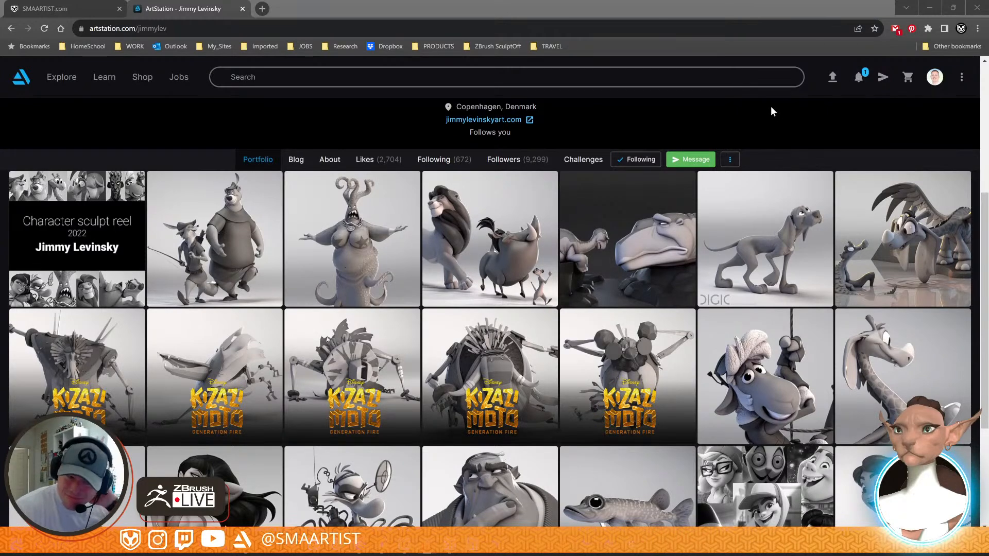
{"action": "scroll", "coordinate": [771, 110], "scroll_direction": "down", "scroll_amount": 2}
{"action": "scroll", "coordinate": [764, 124], "scroll_direction": "down", "scroll_amount": 2}
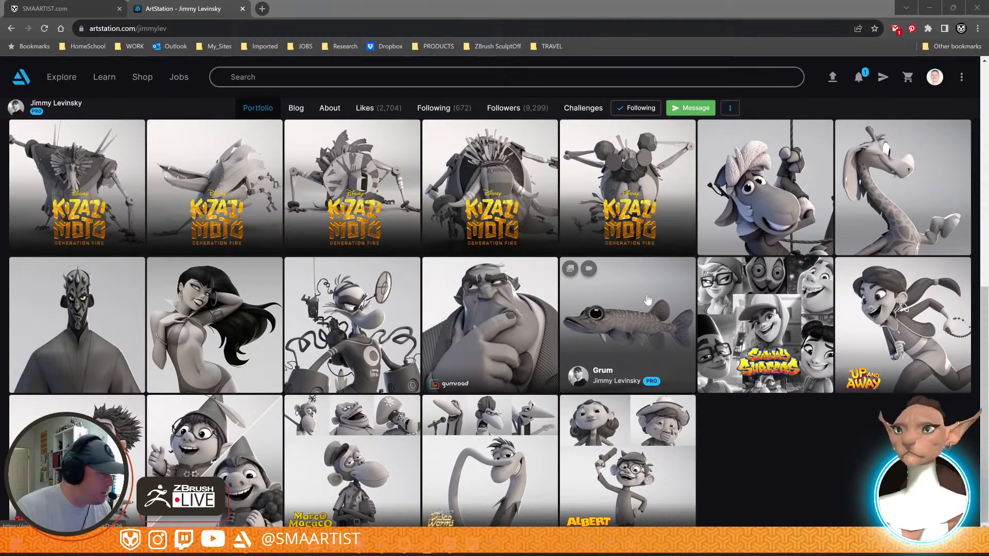
{"action": "scroll", "coordinate": [641, 289], "scroll_direction": "up", "scroll_amount": 5}
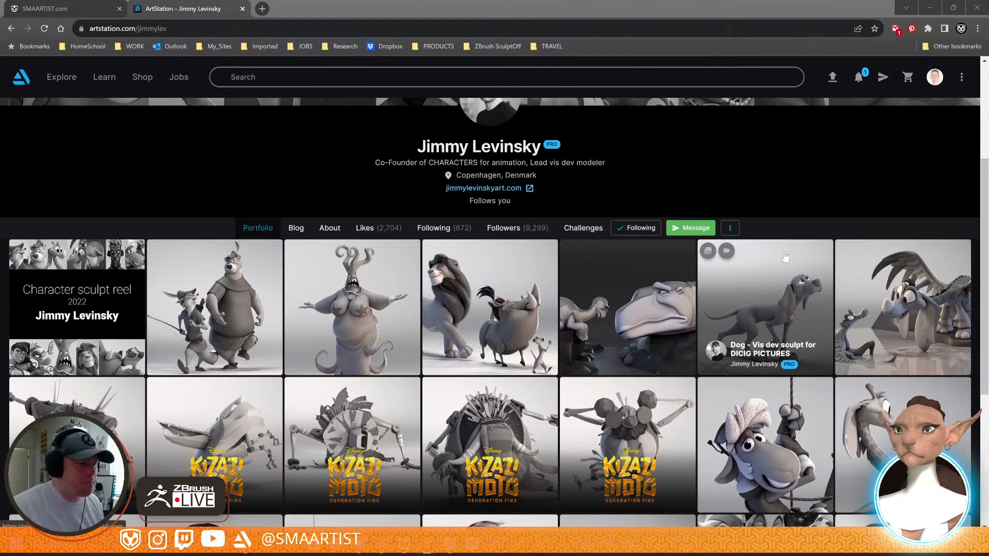
{"action": "scroll", "coordinate": [623, 412], "scroll_direction": "down", "scroll_amount": 3}
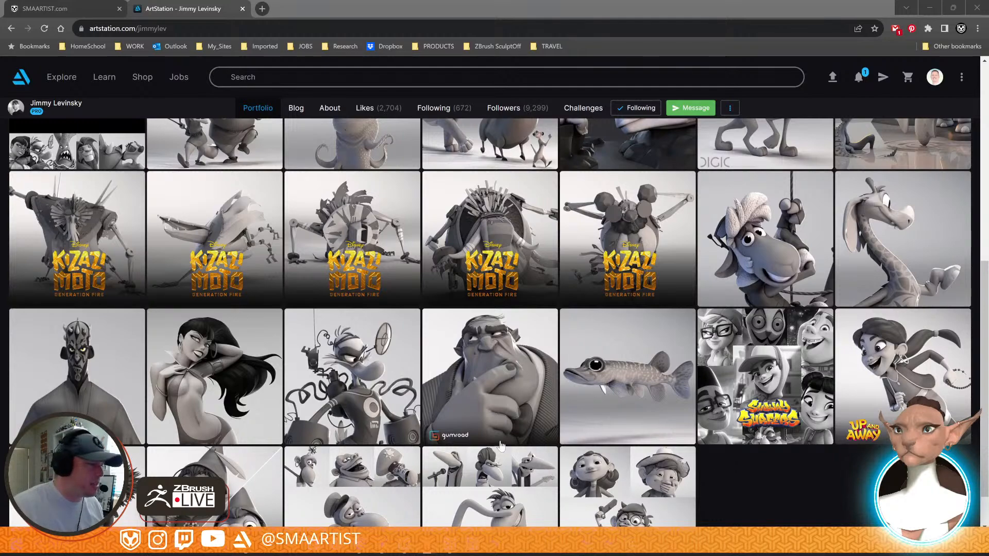
{"action": "scroll", "coordinate": [416, 405], "scroll_direction": "up", "scroll_amount": 5}
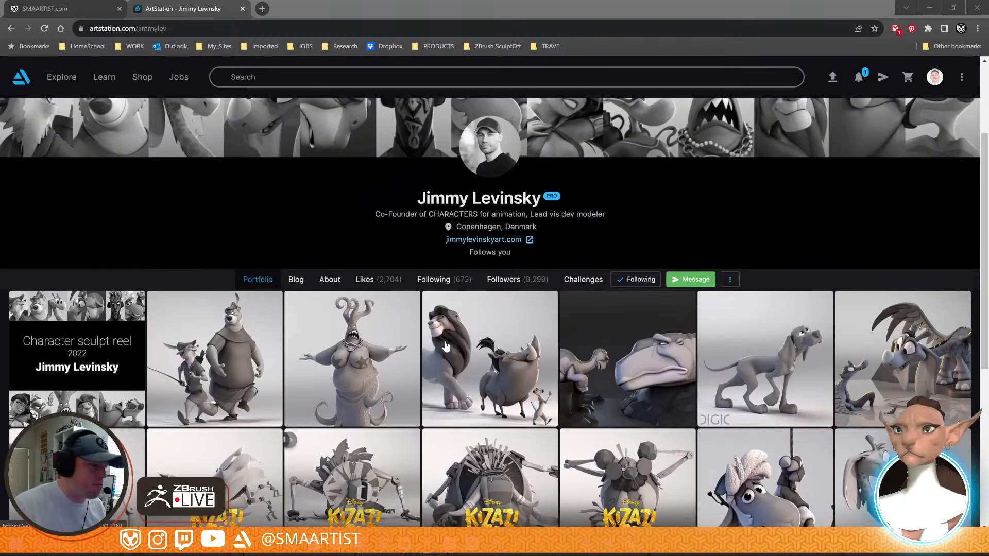
{"action": "scroll", "coordinate": [446, 356], "scroll_direction": "up", "scroll_amount": 3}
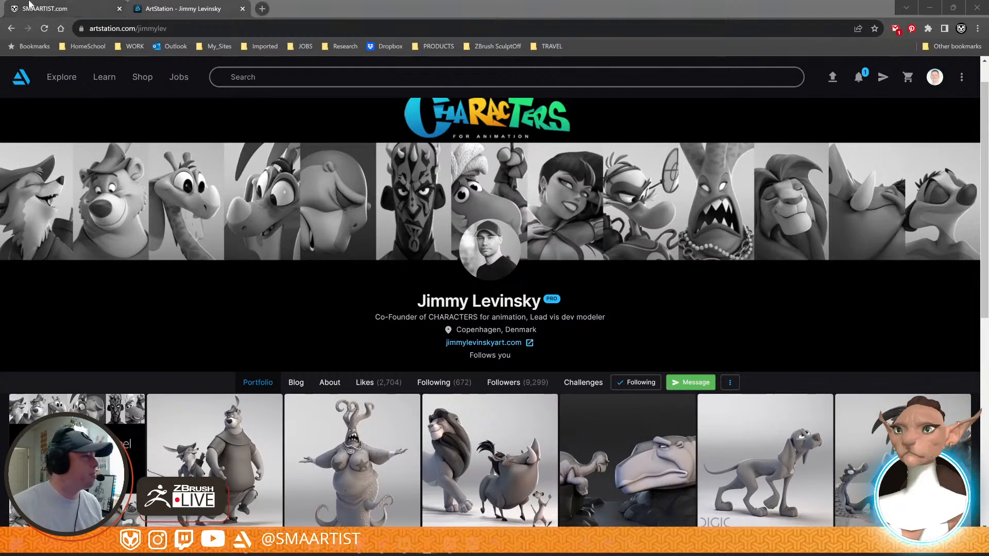
{"action": "left_click", "coordinate": [264, 9]}
{"action": "left_click_drag", "start_coordinate": [267, 11], "coordinate": [987, 553]}
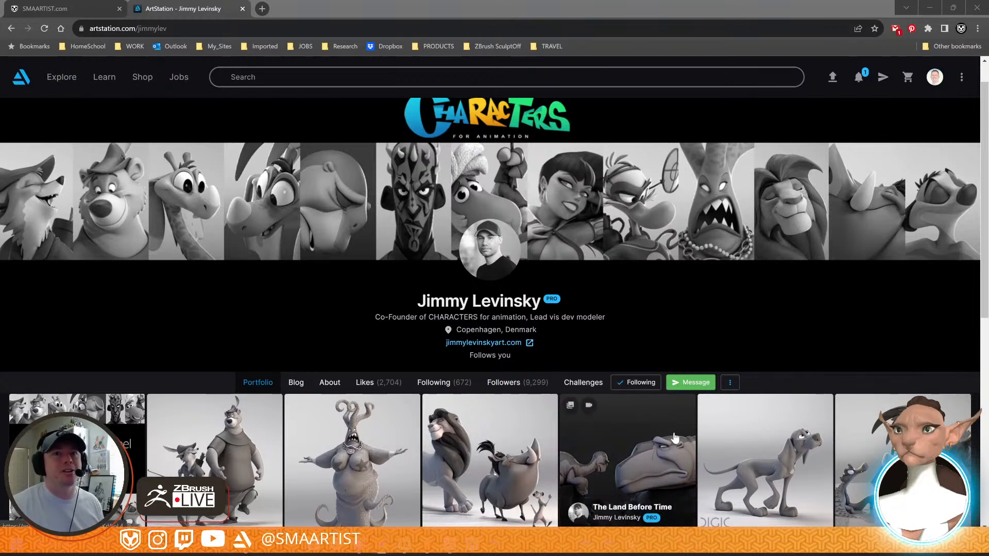
Like The Land Before Time artwork and add it to the STANDARDS of EXCELLENCE collection
{"action": "left_click", "coordinate": [646, 450]}
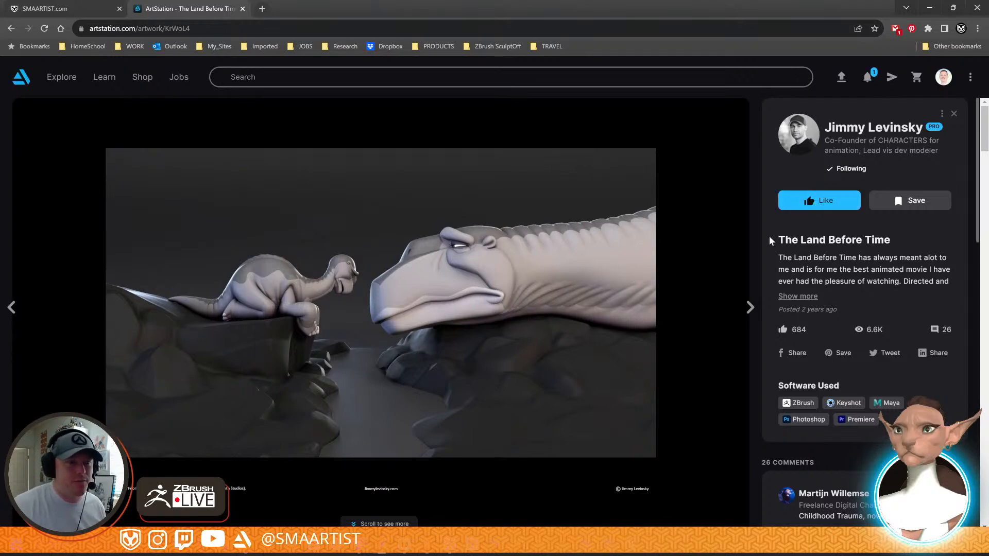
{"action": "left_click", "coordinate": [793, 202]}
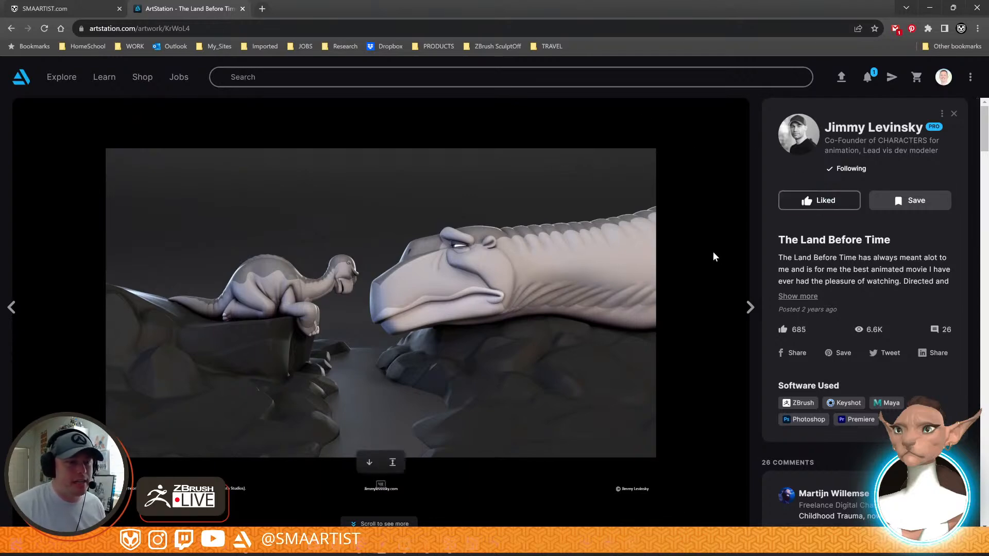
{"action": "left_click", "coordinate": [901, 200]}
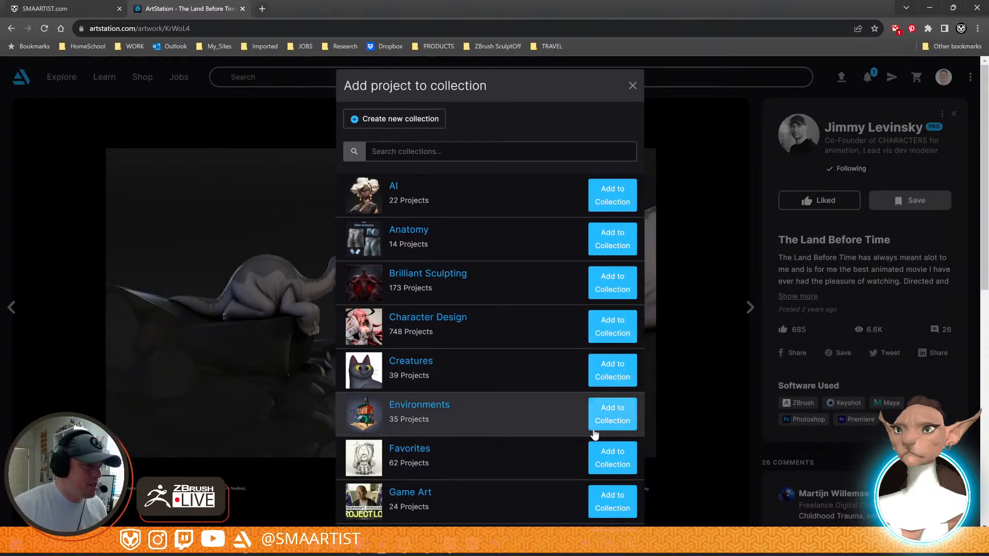
{"action": "scroll", "coordinate": [592, 430], "scroll_direction": "down", "scroll_amount": 5}
{"action": "scroll", "coordinate": [593, 430], "scroll_direction": "down", "scroll_amount": 5}
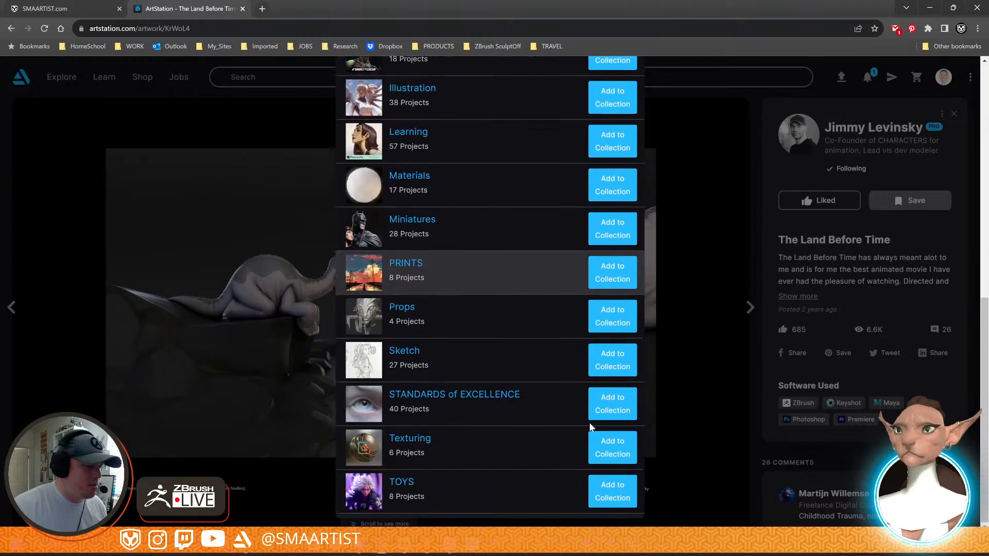
{"action": "left_click", "coordinate": [604, 409]}
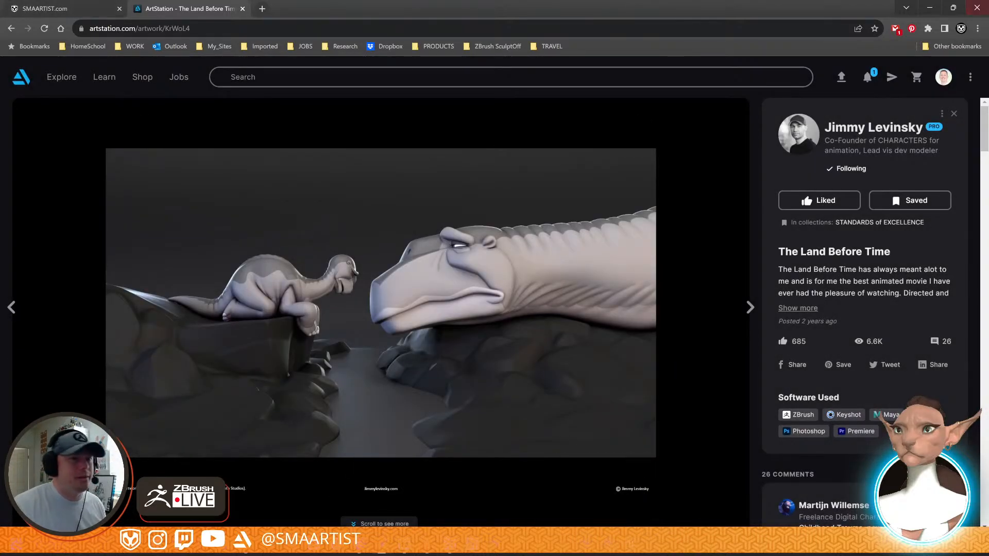
Switch back to ZBrush and reduce the Move brush's draw size for work on the hat's whipped cream
{"action": "left_click", "coordinate": [934, 5]}
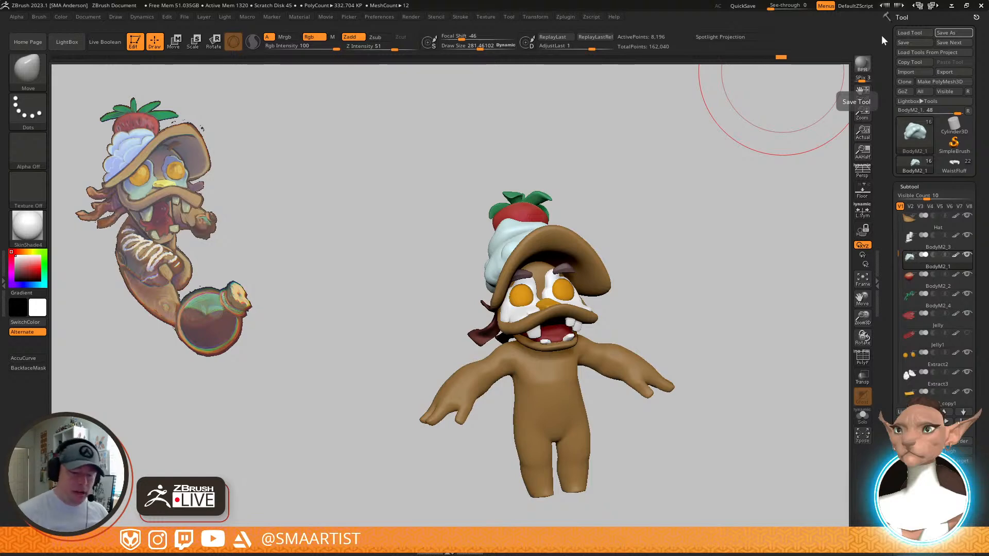
{"action": "left_click_drag", "start_coordinate": [688, 305], "coordinate": [713, 336]}
{"action": "mouse_move", "coordinate": [713, 337]}
{"action": "right_mouse_down"}
{"action": "mouse_move", "coordinate": [701, 311]}
{"action": "mouse_move", "coordinate": [690, 376]}
{"action": "right_mouse_up"}
{"action": "right_click_drag", "start_coordinate": [664, 332], "coordinate": [594, 328]}
{"action": "key", "text": "s"}
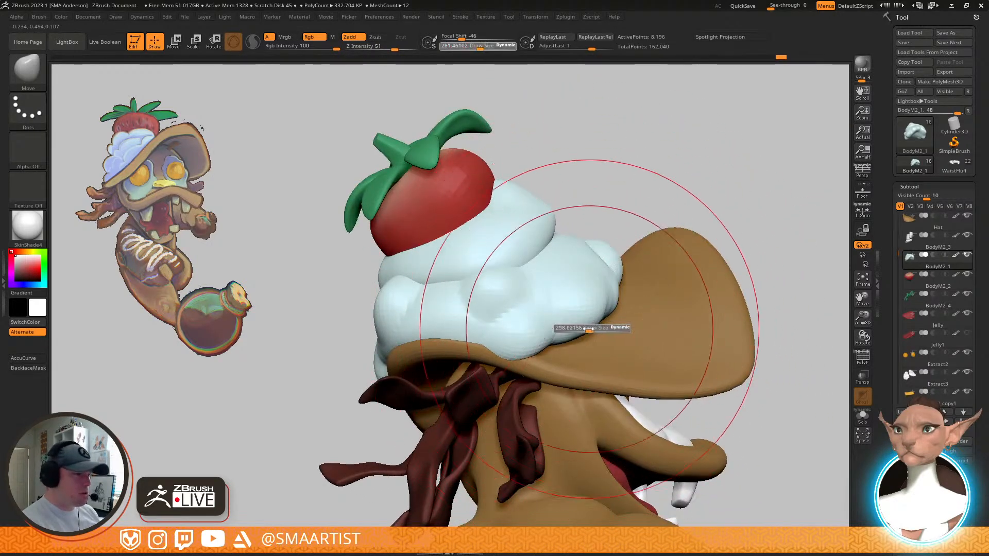
{"action": "left_click_drag", "start_coordinate": [583, 329], "coordinate": [580, 330]}
Reduce the Move brush's draw size to about 69 and refine the whipped cream where it meets the hat brim
{"action": "right_click_drag", "start_coordinate": [583, 330], "coordinate": [590, 338]}
{"action": "key", "text": "s"}
{"action": "left_click_drag", "start_coordinate": [588, 330], "coordinate": [584, 331]}
{"action": "mouse_move", "coordinate": [662, 352]}
{"action": "right_mouse_down"}
{"action": "mouse_move", "coordinate": [658, 339]}
{"action": "mouse_move", "coordinate": [656, 371]}
{"action": "right_mouse_up"}
{"action": "key", "text": "s"}
{"action": "left_click_drag", "start_coordinate": [577, 345], "coordinate": [571, 336]}
{"action": "mouse_move", "coordinate": [629, 315]}
{"action": "right_mouse_down"}
{"action": "mouse_move", "coordinate": [674, 334]}
{"action": "mouse_move", "coordinate": [657, 329]}
{"action": "mouse_move", "coordinate": [669, 303]}
{"action": "mouse_move", "coordinate": [697, 300]}
{"action": "mouse_move", "coordinate": [645, 324]}
{"action": "right_mouse_up"}
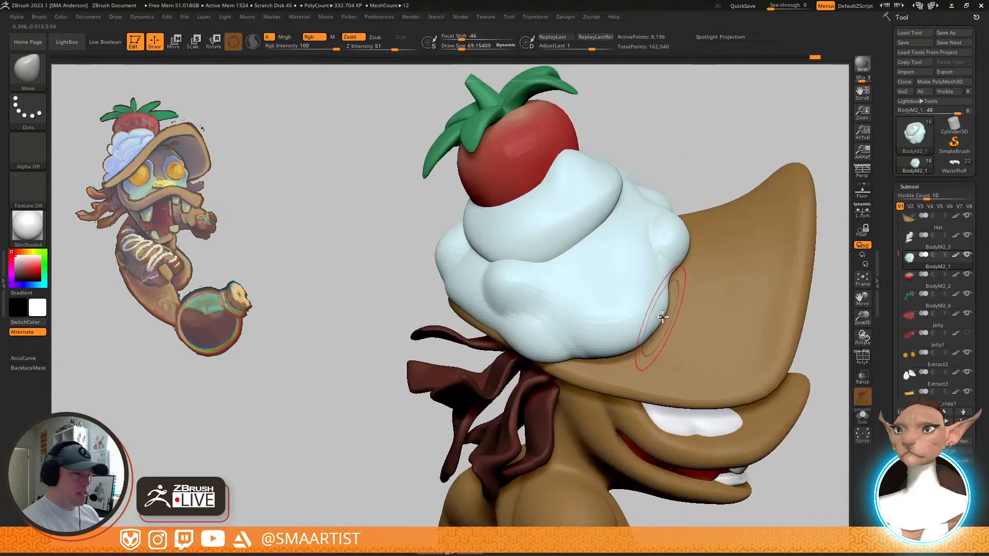
Set the Move brush's draw size to about 109 and reshape the lower whipped cream lobes above the hat brim
{"action": "key", "text": "s"}
{"action": "left_click_drag", "start_coordinate": [607, 344], "coordinate": [612, 344]}
{"action": "left_click_drag", "start_coordinate": [587, 346], "coordinate": [580, 356]}
{"action": "right_click_drag", "start_coordinate": [578, 360], "coordinate": [636, 369]}
{"action": "left_click_drag", "start_coordinate": [643, 314], "coordinate": [646, 311]}
{"action": "right_click_drag", "start_coordinate": [643, 316], "coordinate": [623, 316]}
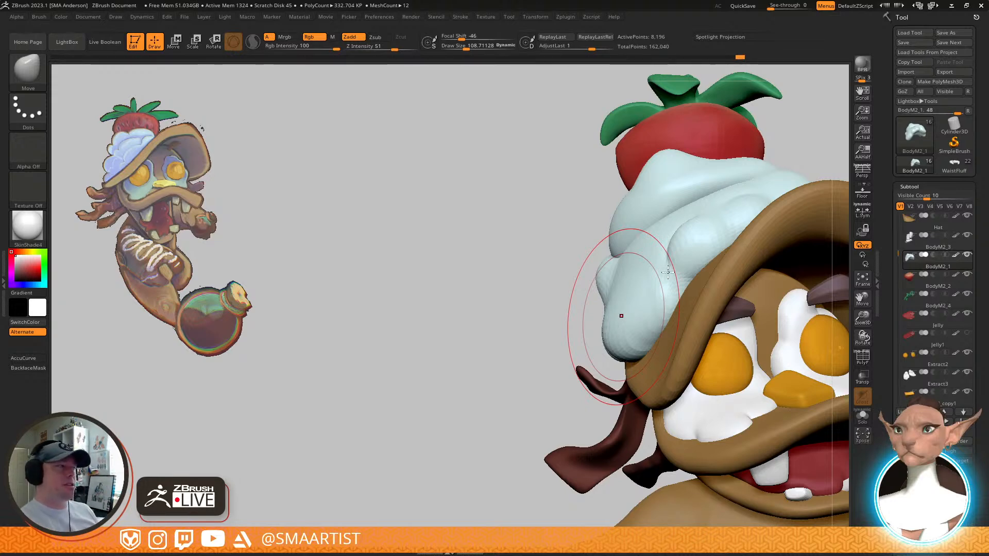
Reduce the Move brush's draw size to about 77 and reshape the whipped cream beneath the strawberry
{"action": "mouse_move", "coordinate": [664, 277]}
{"action": "right_mouse_down"}
{"action": "mouse_move", "coordinate": [641, 273]}
{"action": "mouse_move", "coordinate": [686, 279]}
{"action": "mouse_move", "coordinate": [654, 283]}
{"action": "right_mouse_up"}
{"action": "key", "text": "s"}
{"action": "left_click_drag", "start_coordinate": [628, 248], "coordinate": [612, 249]}
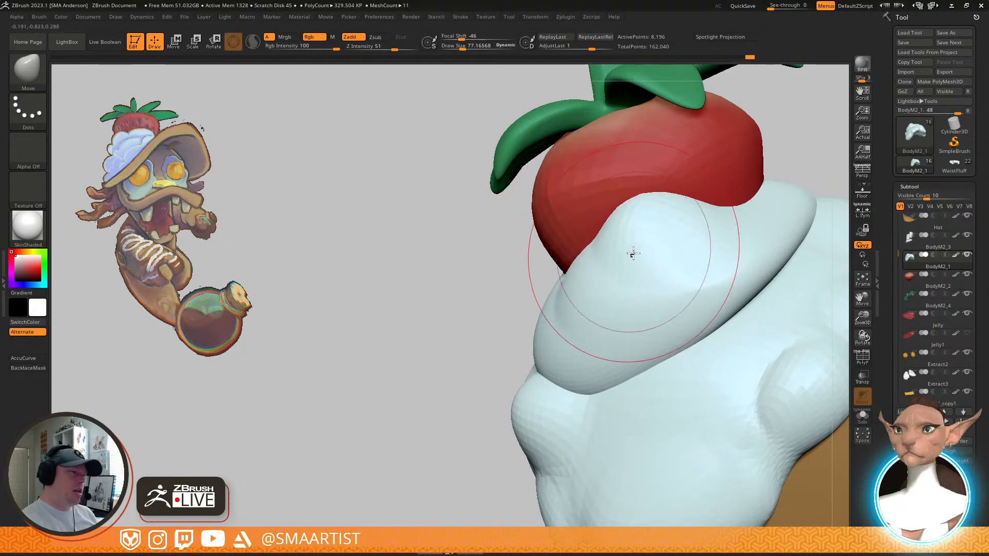
{"action": "mouse_move", "coordinate": [614, 225]}
{"action": "right_mouse_down"}
{"action": "mouse_move", "coordinate": [676, 248]}
{"action": "mouse_move", "coordinate": [647, 280]}
{"action": "mouse_move", "coordinate": [628, 250]}
{"action": "right_mouse_up"}
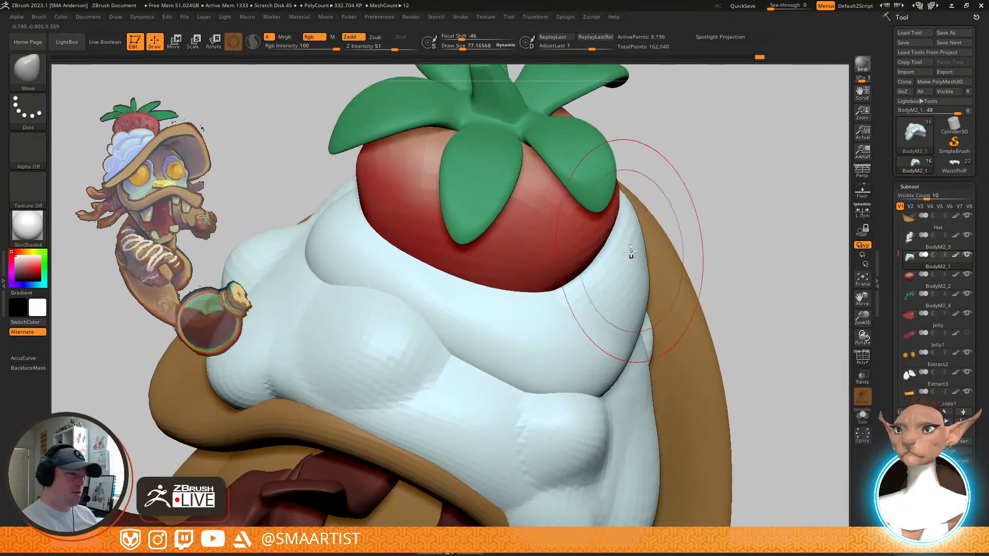
Sculpt the whipped cream around the strawberry with the GIO_soft_forms brush and open the brush's Auto Masking settings
{"action": "key", "text": "b"}
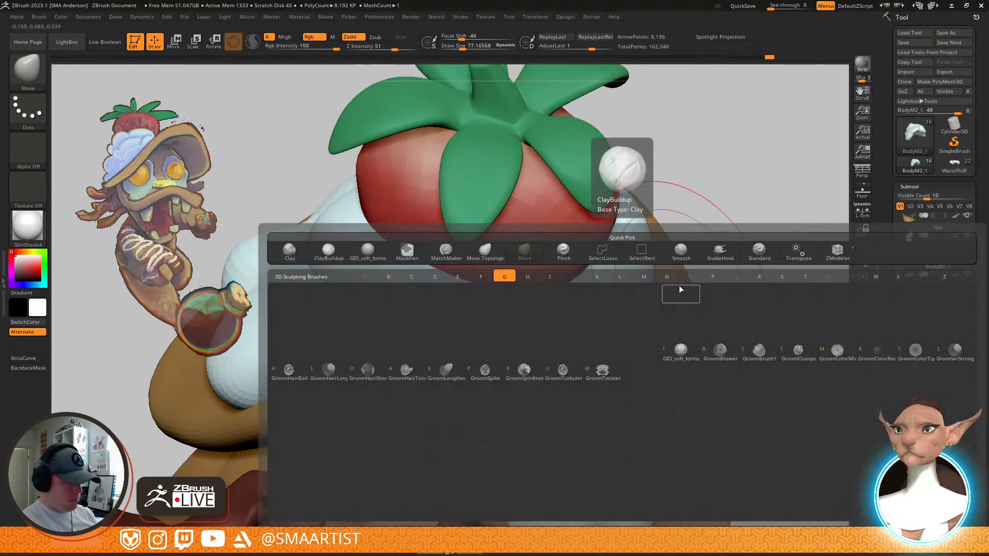
{"action": "key", "text": "i"}
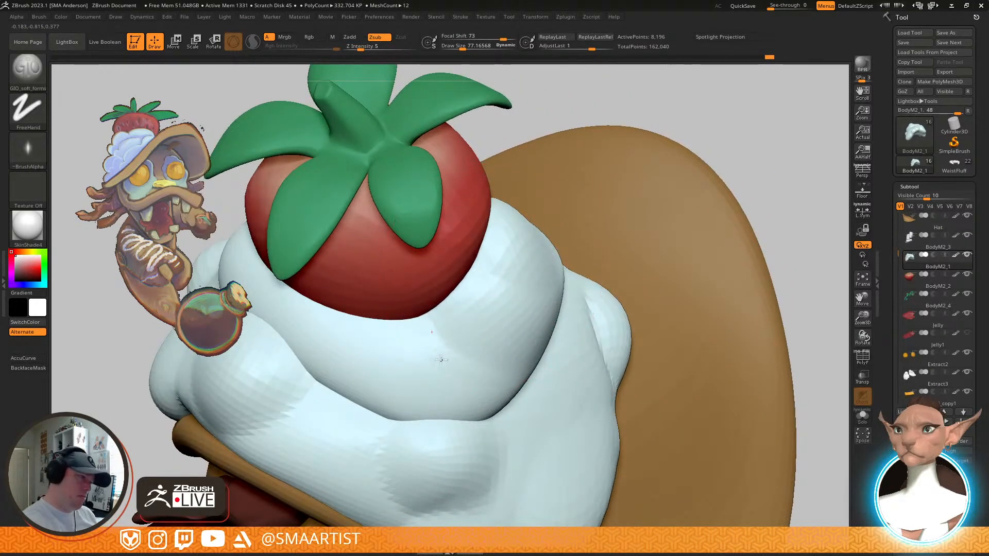
{"action": "right_click_drag", "start_coordinate": [523, 315], "coordinate": [512, 315]}
{"action": "right_click_drag", "start_coordinate": [619, 205], "coordinate": [605, 264]}
{"action": "left_click_drag", "start_coordinate": [578, 155], "coordinate": [616, 212]}
{"action": "right_click_drag", "start_coordinate": [610, 245], "coordinate": [682, 302]}
{"action": "left_click", "coordinate": [39, 17]}
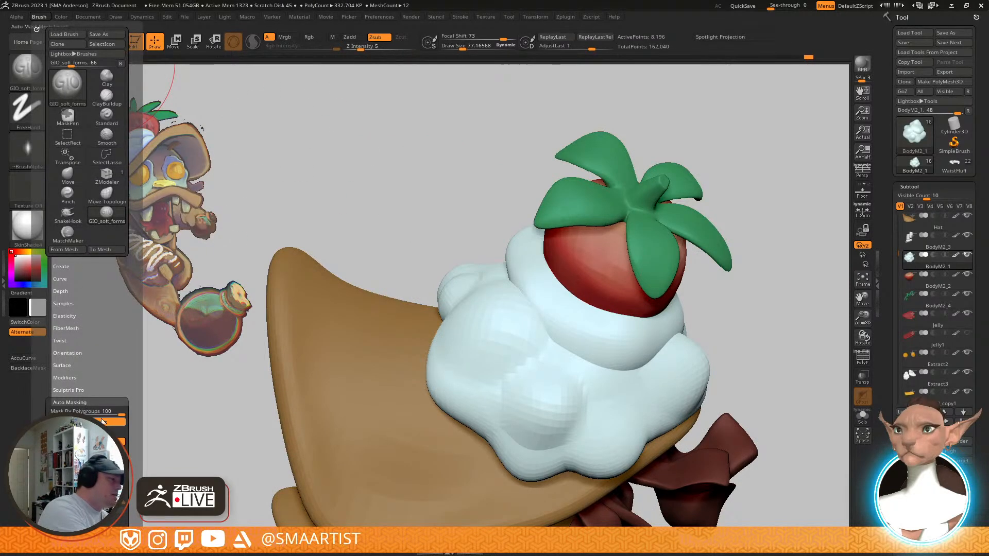
Reshape the whipped cream lobes on the side and back of the hat with the Move brush
{"action": "mouse_move", "coordinate": [710, 243]}
{"action": "right_mouse_down"}
{"action": "mouse_move", "coordinate": [669, 259]}
{"action": "mouse_move", "coordinate": [660, 286]}
{"action": "mouse_move", "coordinate": [659, 271]}
{"action": "mouse_move", "coordinate": [618, 320]}
{"action": "right_mouse_up"}
{"action": "key", "text": "b"}
{"action": "key", "text": "m"}
{"action": "key", "text": "v"}
{"action": "left_click_drag", "start_coordinate": [612, 322], "coordinate": [583, 318]}
{"action": "right_click_drag", "start_coordinate": [593, 315], "coordinate": [685, 316]}
{"action": "left_click_drag", "start_coordinate": [657, 334], "coordinate": [647, 338]}
{"action": "mouse_move", "coordinate": [662, 338]}
{"action": "right_mouse_down"}
{"action": "mouse_move", "coordinate": [719, 385]}
{"action": "mouse_move", "coordinate": [707, 330]}
{"action": "right_mouse_up"}
{"action": "mouse_move", "coordinate": [706, 329]}
{"action": "right_mouse_down"}
{"action": "mouse_move", "coordinate": [695, 341]}
{"action": "mouse_move", "coordinate": [690, 332]}
{"action": "mouse_move", "coordinate": [708, 360]}
{"action": "mouse_move", "coordinate": [690, 299]}
{"action": "mouse_move", "coordinate": [707, 324]}
{"action": "mouse_move", "coordinate": [705, 363]}
{"action": "mouse_move", "coordinate": [674, 313]}
{"action": "mouse_move", "coordinate": [647, 348]}
{"action": "right_mouse_up"}
{"action": "mouse_move", "coordinate": [700, 295]}
{"action": "right_mouse_down"}
{"action": "mouse_move", "coordinate": [750, 276]}
{"action": "mouse_move", "coordinate": [684, 323]}
{"action": "mouse_move", "coordinate": [656, 311]}
{"action": "mouse_move", "coordinate": [669, 367]}
{"action": "mouse_move", "coordinate": [616, 330]}
{"action": "mouse_move", "coordinate": [597, 344]}
{"action": "mouse_move", "coordinate": [693, 381]}
{"action": "mouse_move", "coordinate": [699, 366]}
{"action": "mouse_move", "coordinate": [691, 390]}
{"action": "mouse_move", "coordinate": [708, 392]}
{"action": "mouse_move", "coordinate": [728, 355]}
{"action": "mouse_move", "coordinate": [666, 352]}
{"action": "mouse_move", "coordinate": [626, 406]}
{"action": "mouse_move", "coordinate": [587, 397]}
{"action": "mouse_move", "coordinate": [634, 381]}
{"action": "right_mouse_up"}
{"action": "right_click_drag", "start_coordinate": [540, 393], "coordinate": [556, 375]}
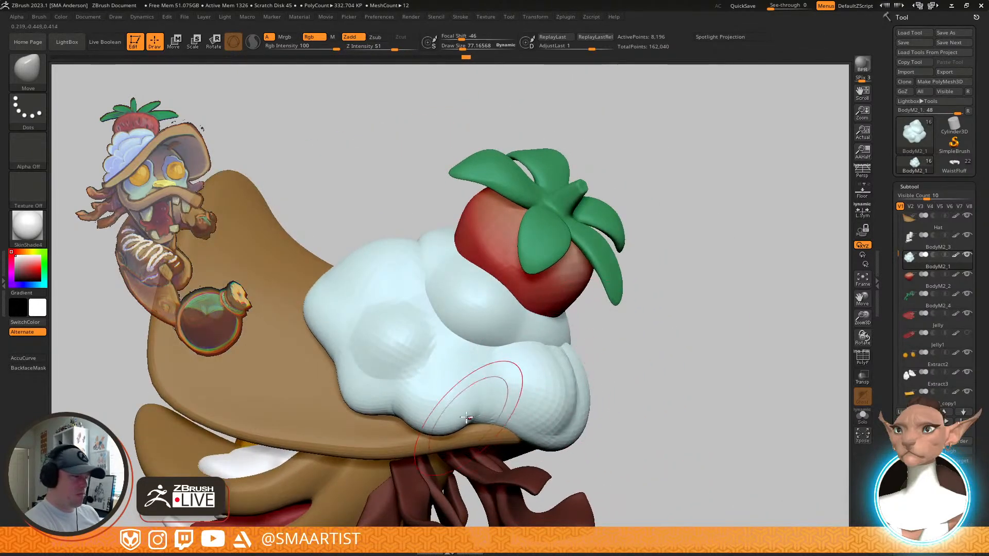
{"action": "mouse_move", "coordinate": [468, 418]}
{"action": "right_mouse_down"}
{"action": "mouse_move", "coordinate": [448, 418]}
{"action": "mouse_move", "coordinate": [536, 360]}
{"action": "mouse_move", "coordinate": [576, 401]}
{"action": "mouse_move", "coordinate": [564, 440]}
{"action": "mouse_move", "coordinate": [595, 442]}
{"action": "mouse_move", "coordinate": [492, 359]}
{"action": "mouse_move", "coordinate": [570, 382]}
{"action": "mouse_move", "coordinate": [697, 287]}
{"action": "mouse_move", "coordinate": [690, 267]}
{"action": "mouse_move", "coordinate": [704, 314]}
{"action": "mouse_move", "coordinate": [739, 349]}
{"action": "right_mouse_up"}
{"action": "mouse_move", "coordinate": [739, 349]}
{"action": "right_mouse_down"}
{"action": "mouse_move", "coordinate": [732, 310]}
{"action": "mouse_move", "coordinate": [723, 334]}
{"action": "mouse_move", "coordinate": [669, 343]}
{"action": "right_mouse_up"}
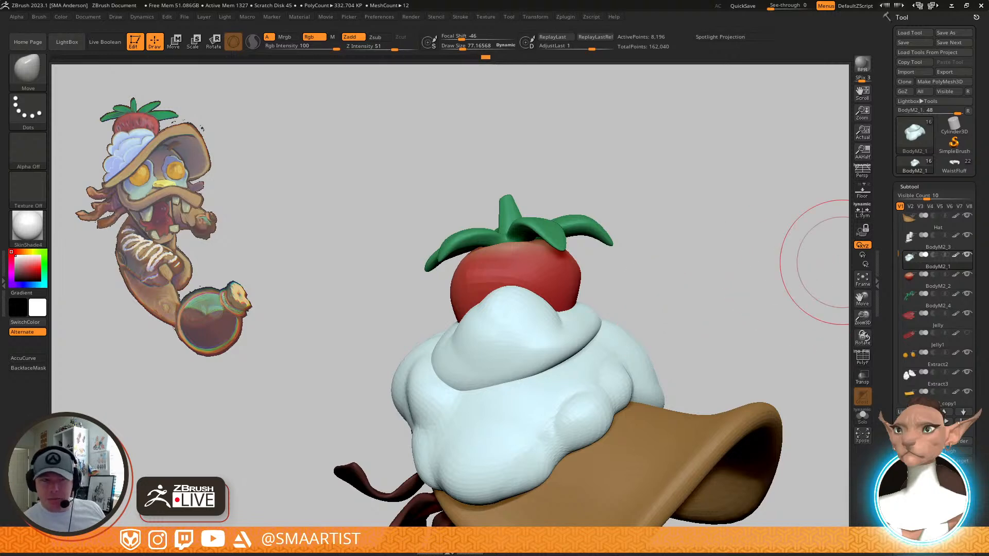
Load the green-haired character's ZTool from the _MotherEarth folder inside _ZBRUSH/_SUMMIT
{"action": "left_click", "coordinate": [916, 33]}
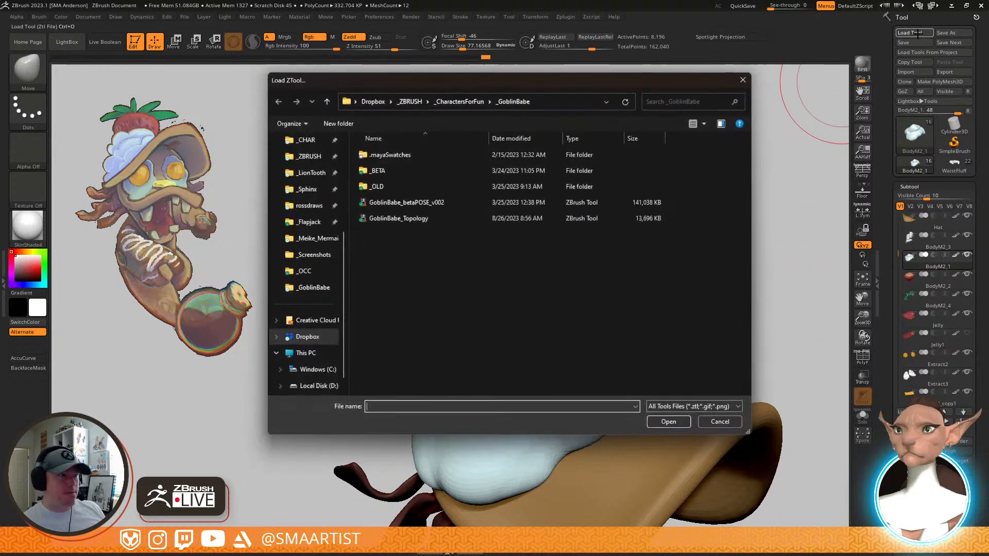
{"action": "left_click", "coordinate": [458, 101]}
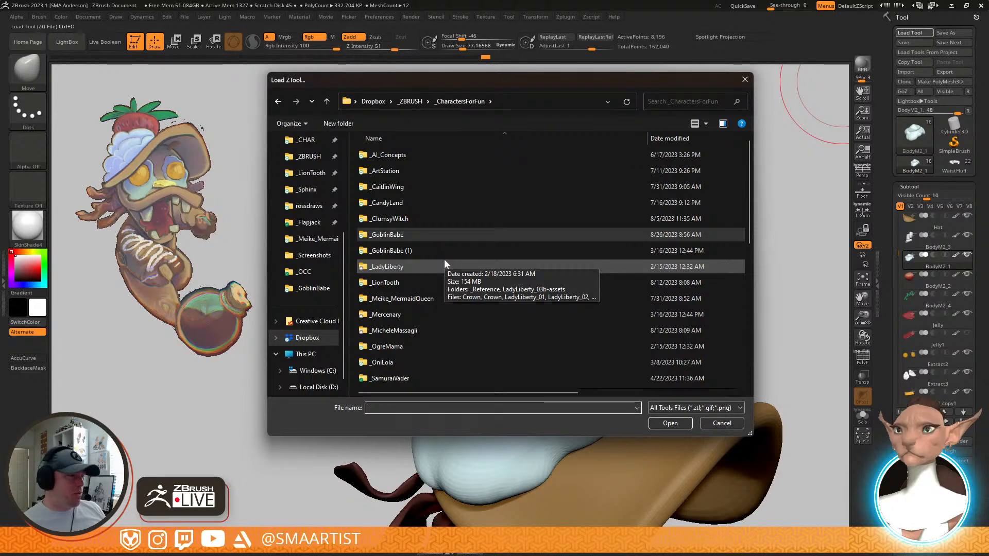
{"action": "scroll", "coordinate": [444, 262], "scroll_direction": "down", "scroll_amount": 2}
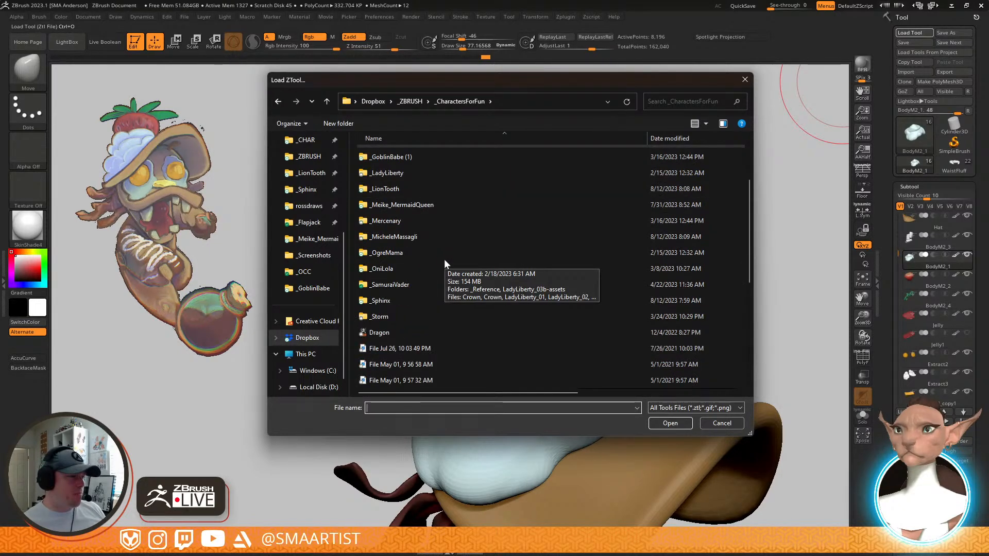
{"action": "scroll", "coordinate": [444, 262], "scroll_direction": "up", "scroll_amount": 2}
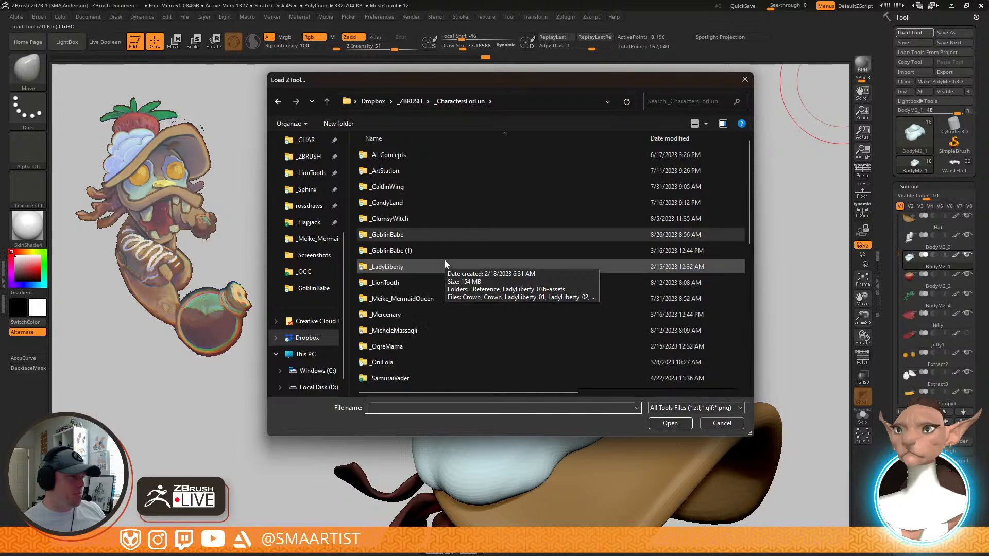
{"action": "left_click", "coordinate": [410, 101]}
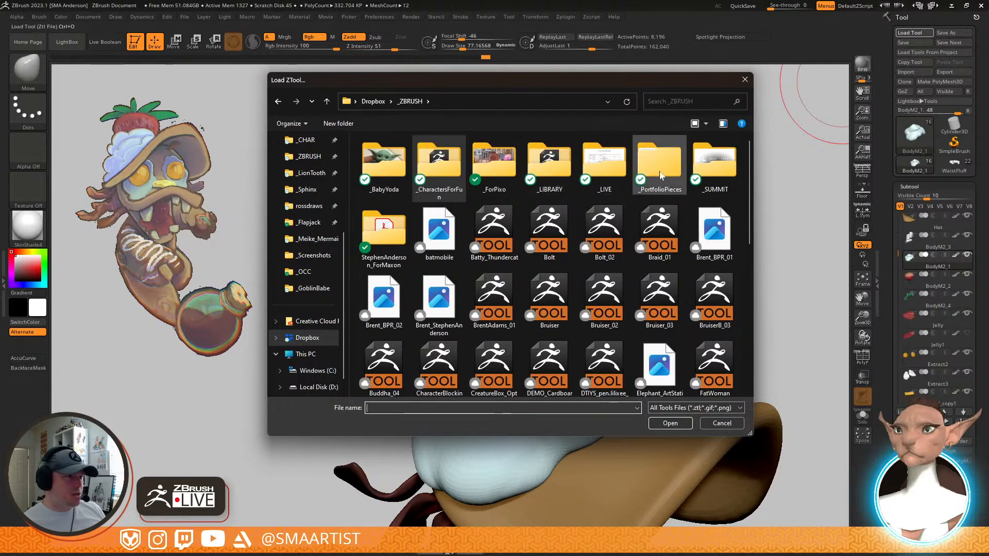
{"action": "double_click", "coordinate": [714, 176]}
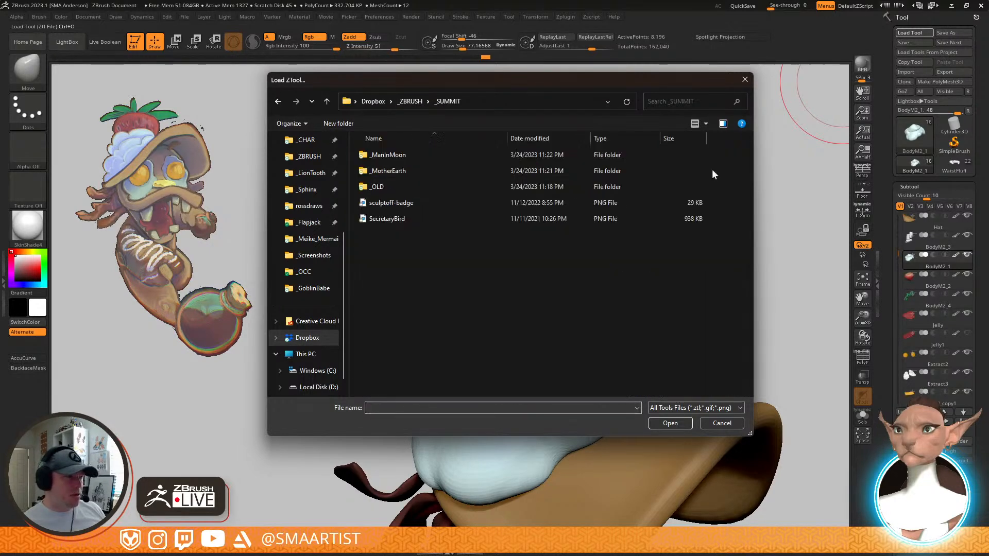
{"action": "double_click", "coordinate": [401, 171]}
{"action": "left_click", "coordinate": [405, 157]}
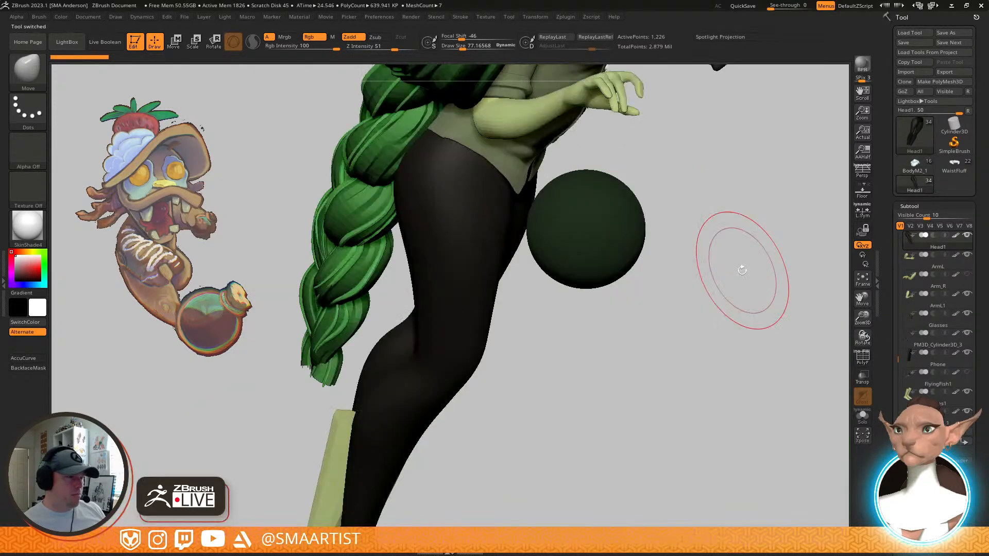
Examine the green-haired character's full pose, braid, face and shirt from several angles
{"action": "mouse_move", "coordinate": [659, 238]}
{"action": "left_mouse_down"}
{"action": "mouse_move", "coordinate": [538, 150]}
{"action": "mouse_move", "coordinate": [622, 199]}
{"action": "mouse_move", "coordinate": [593, 199]}
{"action": "mouse_move", "coordinate": [609, 254]}
{"action": "mouse_move", "coordinate": [649, 255]}
{"action": "mouse_move", "coordinate": [649, 243]}
{"action": "left_mouse_up"}
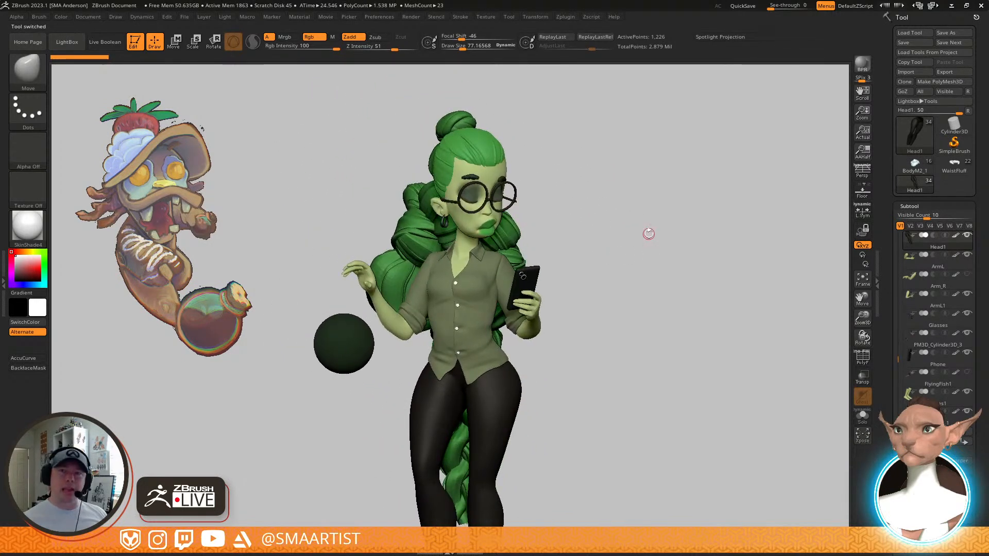
{"action": "left_click_drag", "start_coordinate": [618, 265], "coordinate": [663, 308]}
{"action": "right_click_drag", "start_coordinate": [663, 307], "coordinate": [677, 328], "text": "ctrl"}
{"action": "left_click_drag", "start_coordinate": [678, 328], "coordinate": [736, 269]}
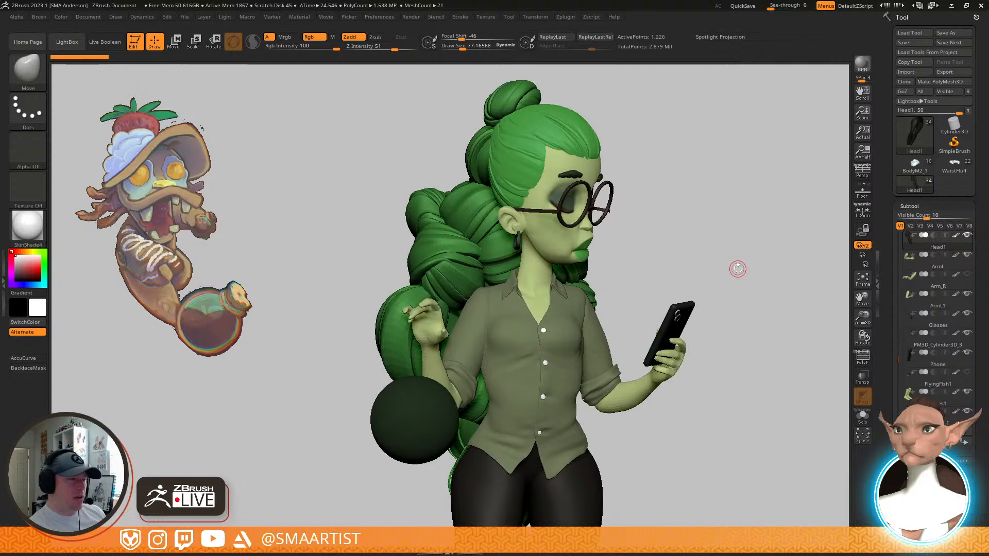
{"action": "left_click_drag", "start_coordinate": [739, 268], "coordinate": [715, 271]}
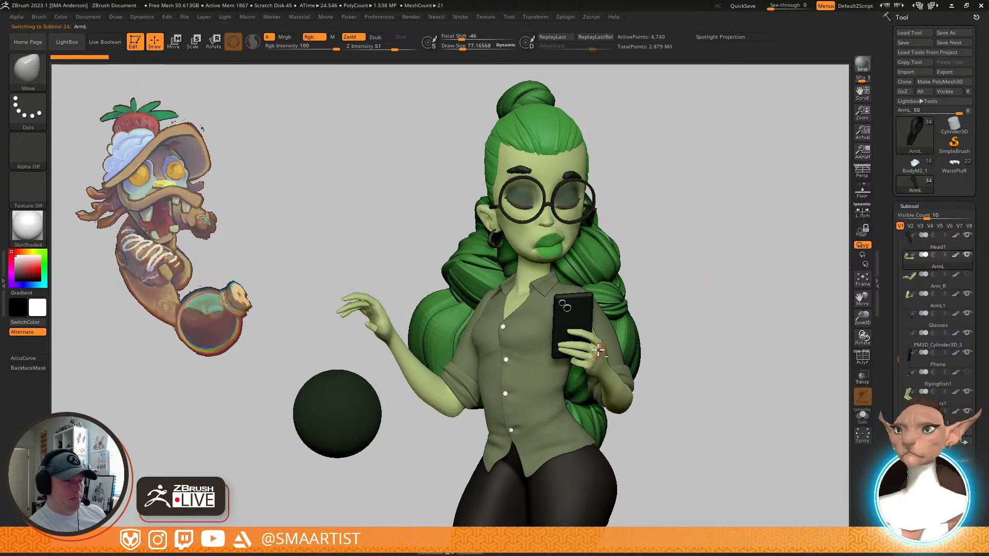
Examine the topology and polygroups of the ArmL subtool's hand holding the phone with PolyFrame, and restore the plain shading
{"action": "key", "text": "shift+f"}
{"action": "right_click_drag", "start_coordinate": [607, 360], "coordinate": [581, 371], "text": "ctrl"}
{"action": "right_click_drag", "start_coordinate": [581, 335], "coordinate": [619, 330]}
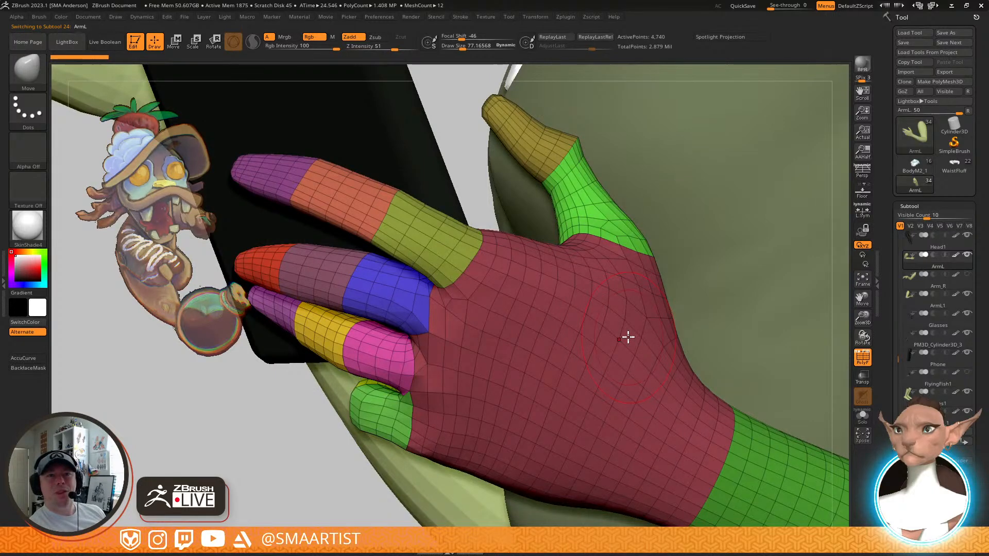
{"action": "right_click_drag", "start_coordinate": [656, 430], "coordinate": [558, 338], "text": "ctrl"}
{"action": "mouse_move", "coordinate": [757, 375]}
{"action": "right_mouse_down", "text": "alt"}
{"action": "mouse_move", "coordinate": [712, 376]}
{"action": "mouse_move", "coordinate": [695, 397]}
{"action": "mouse_move", "coordinate": [749, 376]}
{"action": "mouse_move", "coordinate": [628, 346]}
{"action": "mouse_move", "coordinate": [659, 342]}
{"action": "right_mouse_up", "text": "alt"}
{"action": "key", "text": "shift+s"}
{"action": "key", "text": "shift+s"}
{"action": "mouse_move", "coordinate": [689, 312]}
{"action": "right_mouse_down", "text": "ctrl"}
{"action": "mouse_move", "coordinate": [654, 271]}
{"action": "mouse_move", "coordinate": [678, 317]}
{"action": "right_mouse_up", "text": "ctrl"}
{"action": "key", "text": "shift+f"}
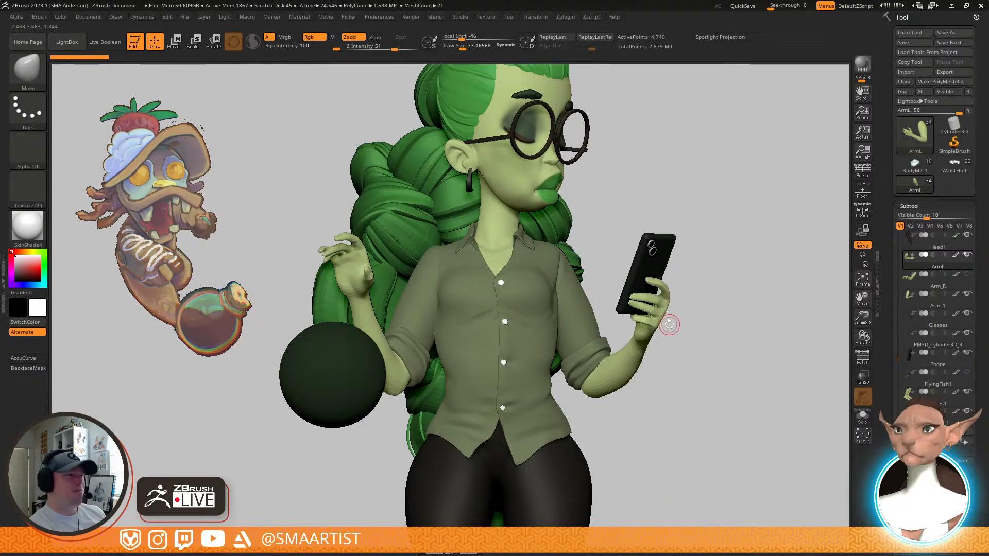
Show the FlyingFish1 subtool and hide the dark sphere PM3D_Sphere3D1 covering it
{"action": "right_click_drag", "start_coordinate": [600, 306], "coordinate": [728, 242]}
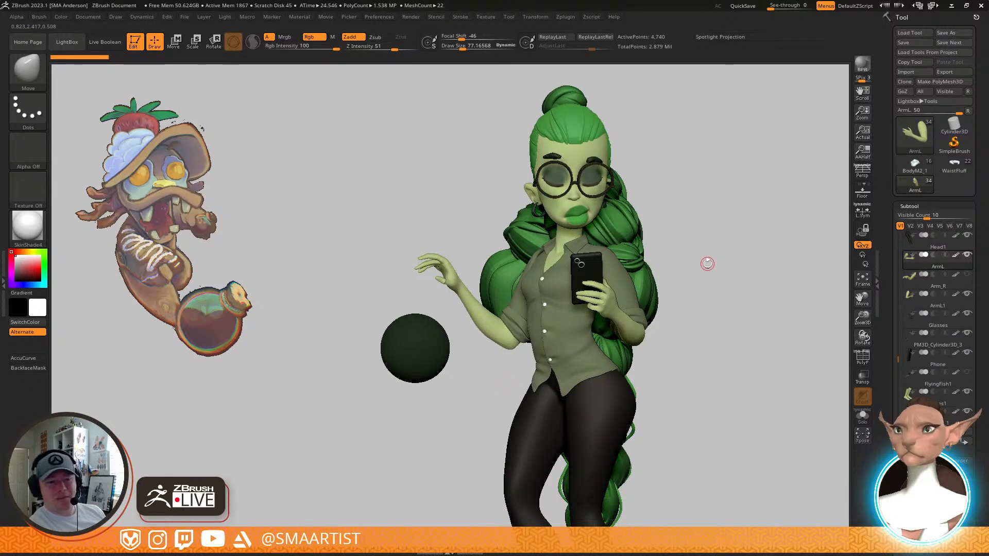
{"action": "left_click_drag", "start_coordinate": [899, 362], "coordinate": [887, 380]}
{"action": "mouse_move", "coordinate": [915, 286]}
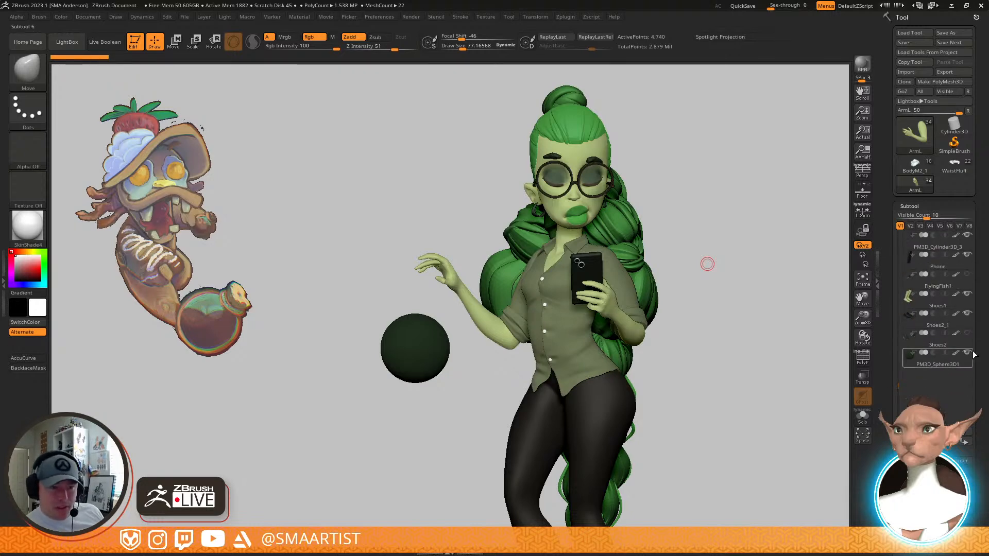
{"action": "mouse_move", "coordinate": [916, 350]}
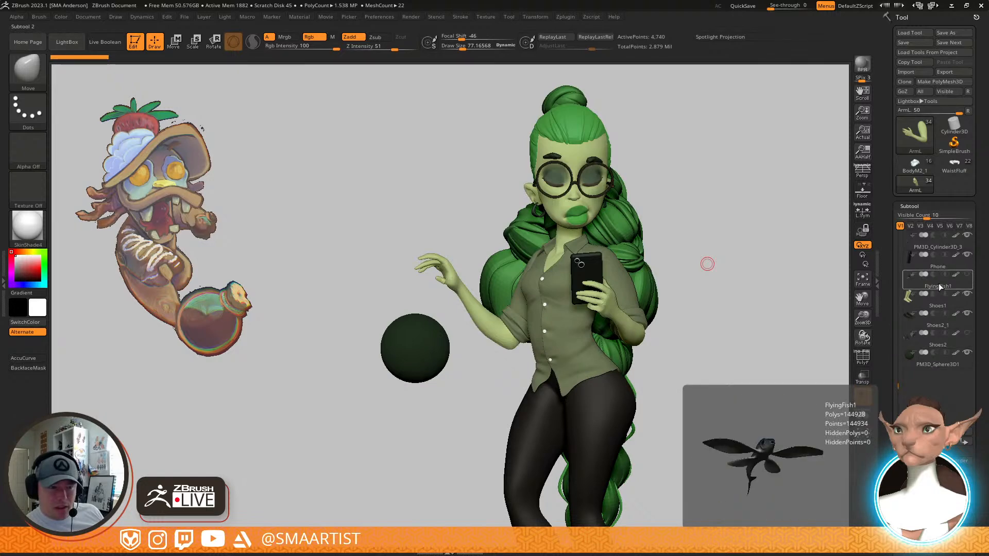
{"action": "left_click", "coordinate": [967, 275]}
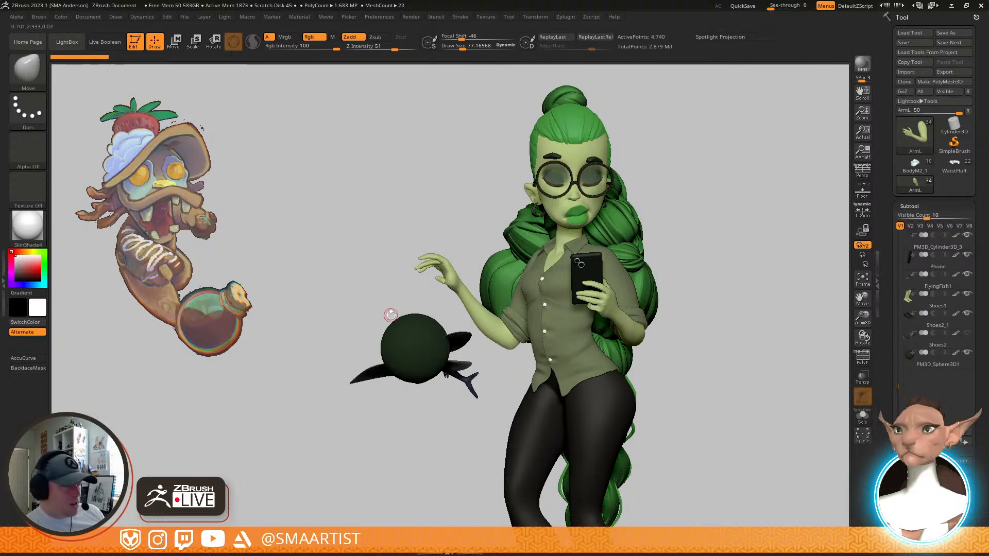
{"action": "left_click", "coordinate": [411, 327], "text": "alt"}
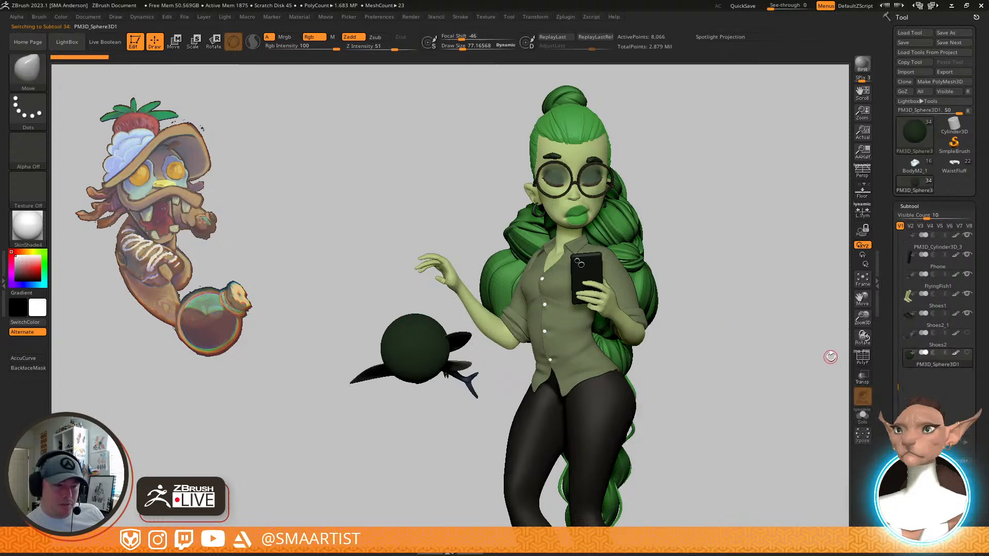
{"action": "left_click", "coordinate": [933, 324]}
Examine the flying fish up close, including its wireframe, and its placement beside the green-haired character
{"action": "right_click_drag", "start_coordinate": [574, 348], "coordinate": [669, 346]}
{"action": "right_click_drag", "start_coordinate": [762, 329], "coordinate": [777, 442], "text": "ctrl"}
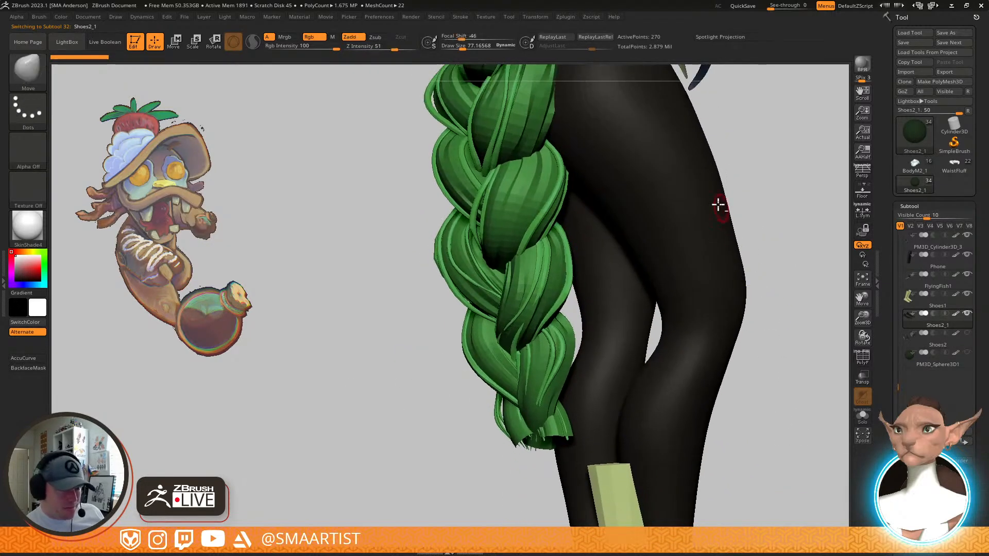
{"action": "right_click_drag", "start_coordinate": [723, 213], "coordinate": [539, 448]}
{"action": "left_click", "coordinate": [670, 232], "text": "alt"}
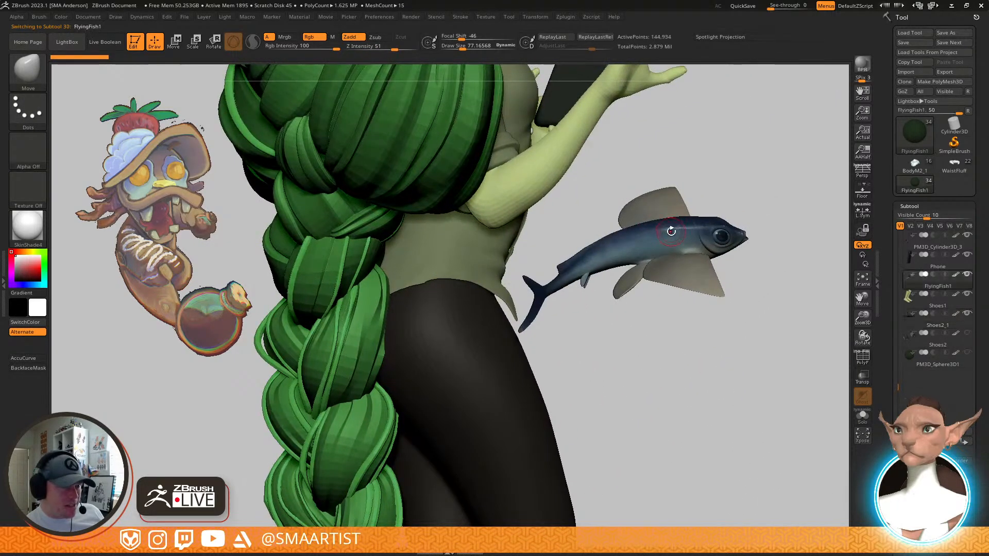
{"action": "right_click_drag", "start_coordinate": [668, 230], "coordinate": [726, 386]}
{"action": "key", "text": "shift+f"}
{"action": "right_click_drag", "start_coordinate": [690, 249], "coordinate": [511, 264], "text": "alt"}
{"action": "key", "text": "shift+f"}
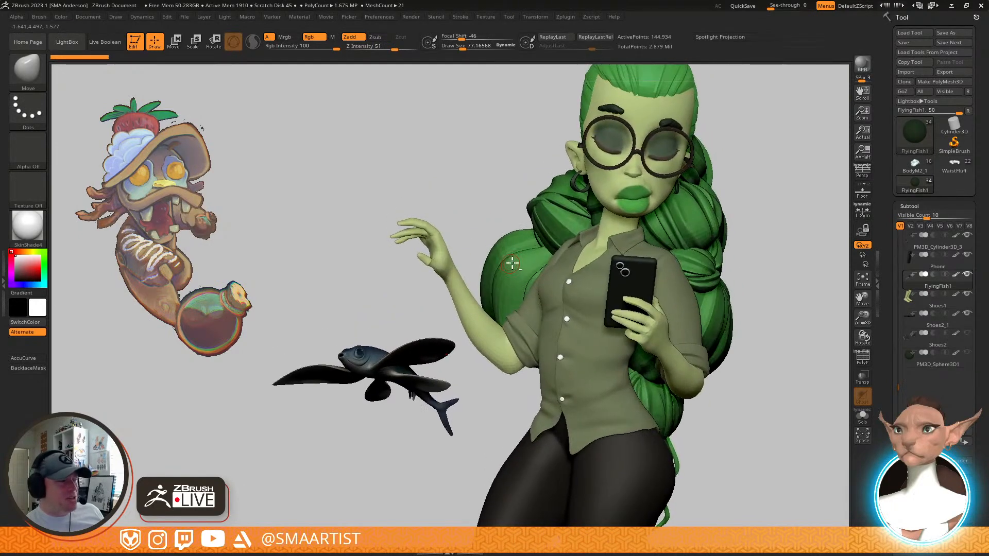
{"action": "right_click_drag", "start_coordinate": [470, 213], "coordinate": [490, 171]}
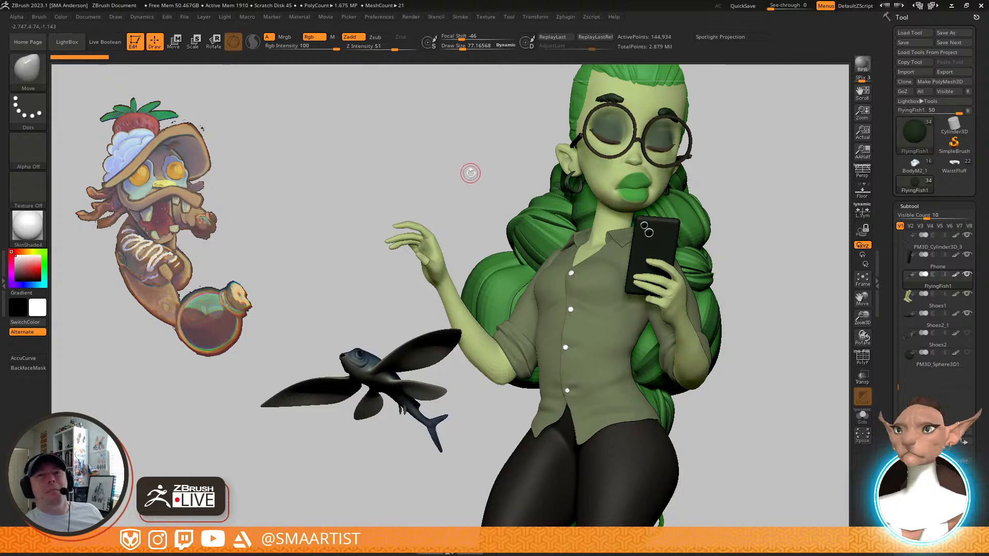
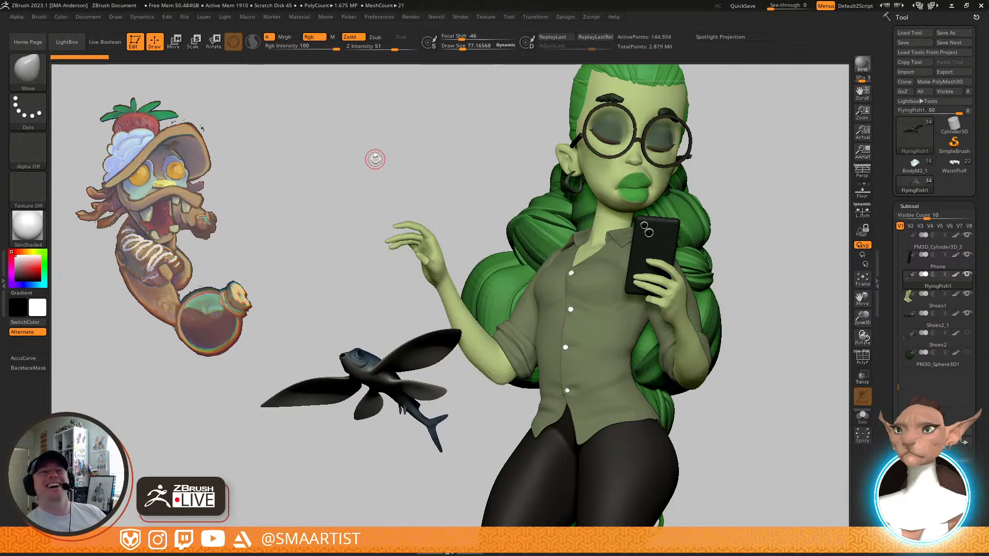
{"action": "left_click_drag", "start_coordinate": [466, 221], "coordinate": [663, 215]}
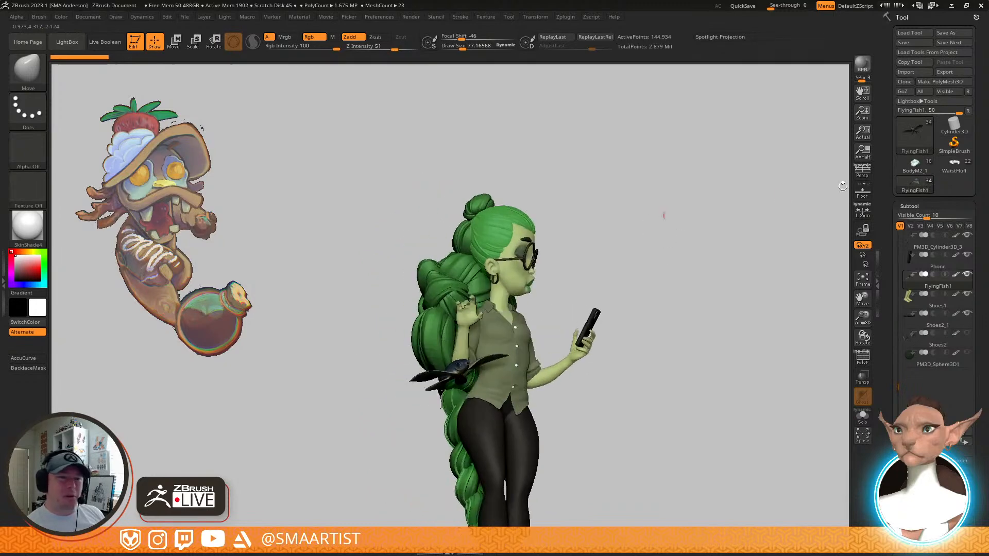
Switch back to the strawberry-topped character's BodyM2_1 tool and frame its head and hat
{"action": "left_click", "coordinate": [914, 163]}
{"action": "key", "text": "f"}
{"action": "right_click_drag", "start_coordinate": [642, 304], "coordinate": [546, 232], "text": "ctrl"}
{"action": "right_click_drag", "start_coordinate": [546, 231], "coordinate": [499, 252]}
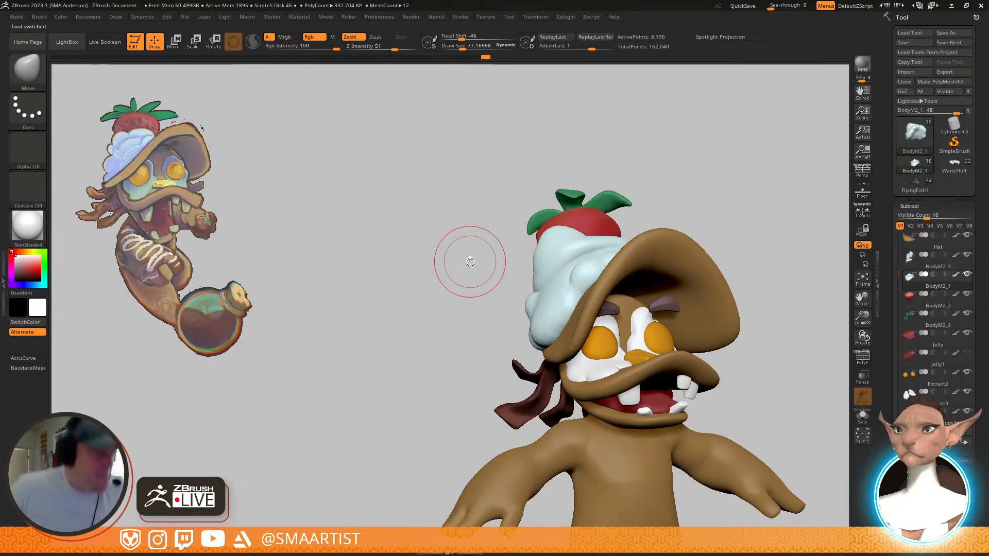
Show the whipped cream's polygroups and isolate its upper swirl with a mask for the transform gizmo
{"action": "right_click_drag", "start_coordinate": [569, 256], "coordinate": [585, 298]}
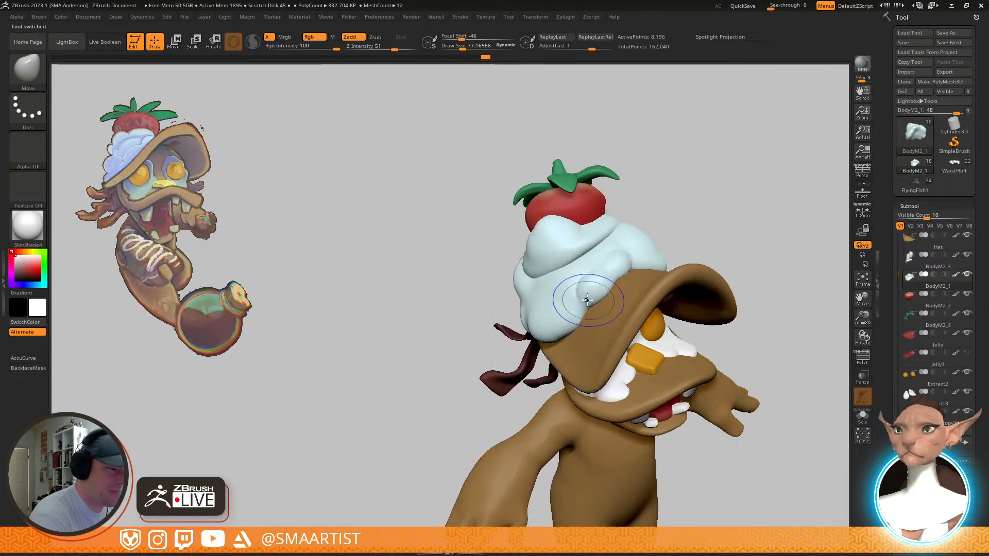
{"action": "key", "text": "shift+f"}
{"action": "key", "text": "w"}
{"action": "left_click", "coordinate": [546, 251]}
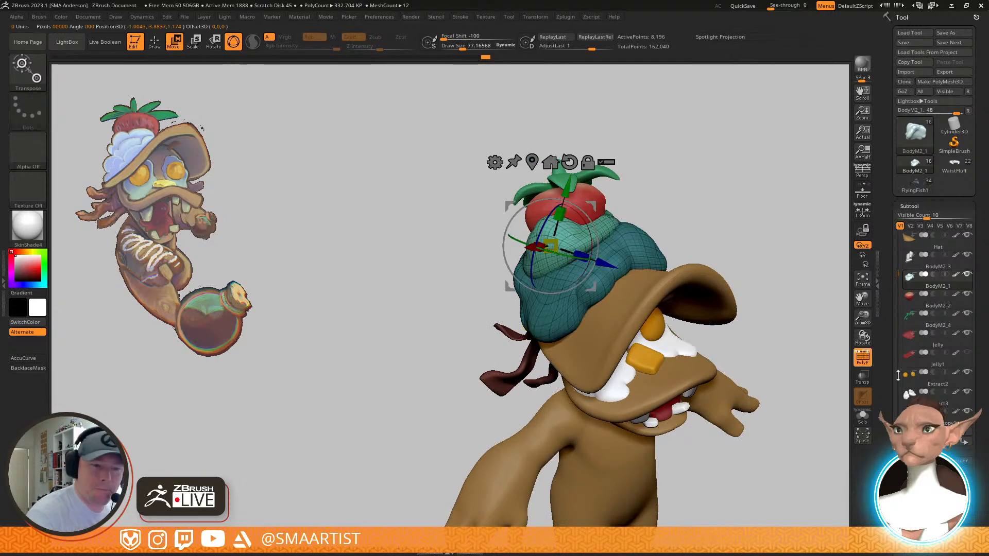
Delete the lower subdivision levels of the whipped cream mesh
{"action": "scroll", "coordinate": [934, 283], "scroll_direction": "down", "scroll_amount": 5}
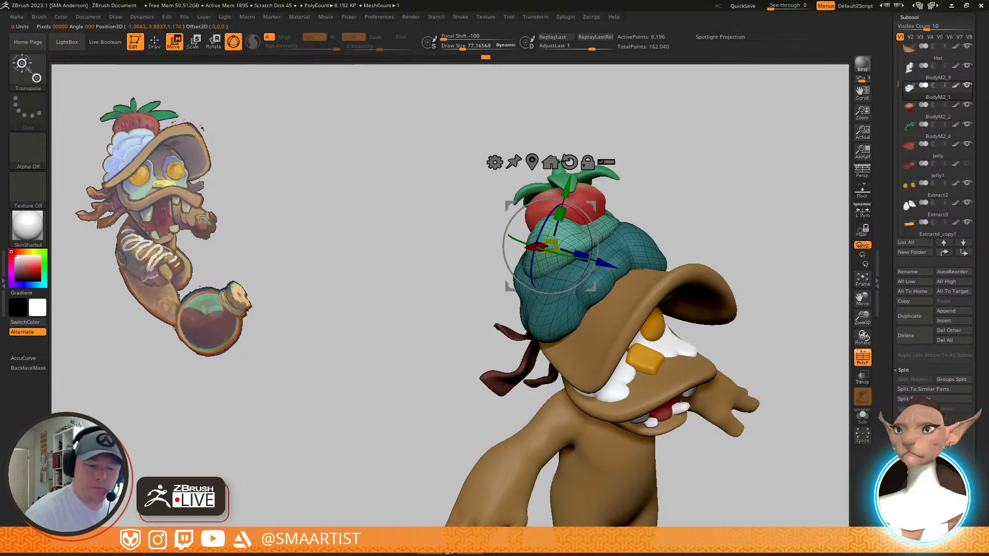
{"action": "scroll", "coordinate": [919, 234], "scroll_direction": "down", "scroll_amount": 10}
{"action": "left_click", "coordinate": [913, 58]}
Duplicate the unmasked upper swirl with the transform gizmo and rotate the copy into place between the top swirl and the base layer
{"action": "mouse_move", "coordinate": [625, 265]}
{"action": "left_mouse_down"}
{"action": "mouse_move", "coordinate": [638, 248]}
{"action": "mouse_move", "coordinate": [687, 240]}
{"action": "mouse_move", "coordinate": [636, 253]}
{"action": "left_mouse_up"}
{"action": "mouse_move", "coordinate": [680, 221]}
{"action": "left_mouse_down"}
{"action": "mouse_move", "coordinate": [687, 188]}
{"action": "mouse_move", "coordinate": [633, 218]}
{"action": "mouse_move", "coordinate": [645, 302]}
{"action": "left_mouse_up"}
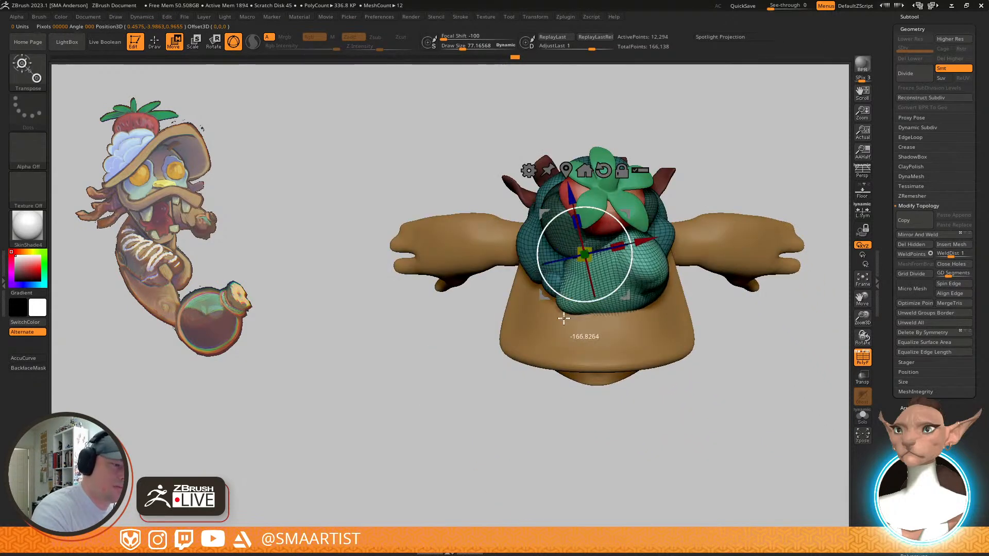
{"action": "left_click_drag", "start_coordinate": [612, 179], "coordinate": [629, 251]}
{"action": "left_click_drag", "start_coordinate": [567, 159], "coordinate": [681, 242]}
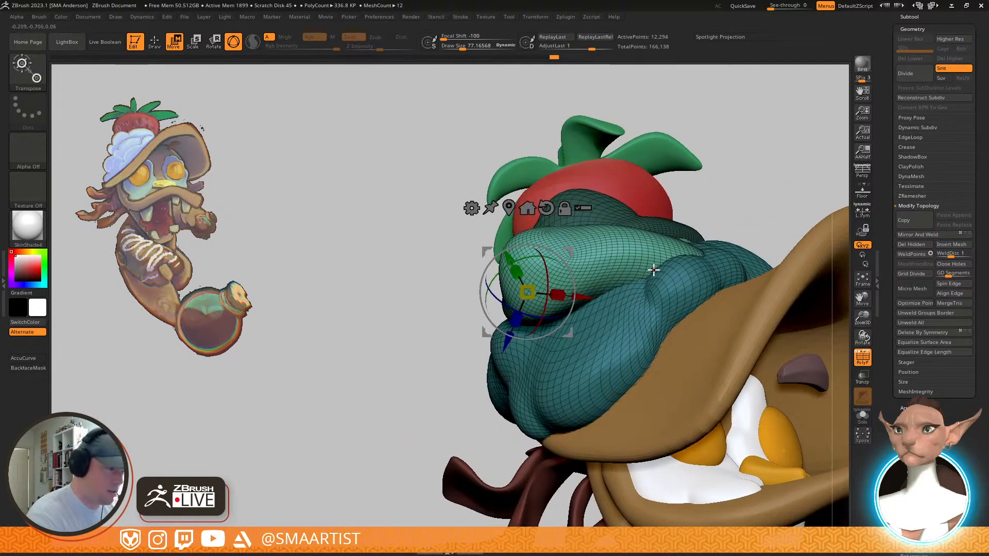
Reshape the duplicated swirl with the Move brush so it wraps around the cream between the top and base layers
{"action": "key", "text": "q"}
{"action": "mouse_move", "coordinate": [624, 273]}
{"action": "right_mouse_down"}
{"action": "mouse_move", "coordinate": [636, 247]}
{"action": "mouse_move", "coordinate": [627, 258]}
{"action": "right_mouse_up"}
{"action": "key", "text": "s"}
{"action": "mouse_move", "coordinate": [513, 252]}
{"action": "left_mouse_down"}
{"action": "mouse_move", "coordinate": [522, 251]}
{"action": "mouse_move", "coordinate": [536, 283]}
{"action": "left_mouse_up"}
{"action": "right_click_drag", "start_coordinate": [598, 267], "coordinate": [540, 328]}
{"action": "right_click_drag", "start_coordinate": [596, 292], "coordinate": [536, 280]}
{"action": "right_click_drag", "start_coordinate": [643, 273], "coordinate": [675, 288]}
{"action": "key", "text": "s"}
{"action": "left_click_drag", "start_coordinate": [685, 288], "coordinate": [676, 289]}
{"action": "mouse_move", "coordinate": [677, 290]}
{"action": "right_mouse_down"}
{"action": "mouse_move", "coordinate": [690, 327]}
{"action": "mouse_move", "coordinate": [663, 298]}
{"action": "right_mouse_up"}
{"action": "mouse_move", "coordinate": [745, 255]}
{"action": "right_mouse_down"}
{"action": "mouse_move", "coordinate": [717, 252]}
{"action": "mouse_move", "coordinate": [701, 265]}
{"action": "right_mouse_up"}
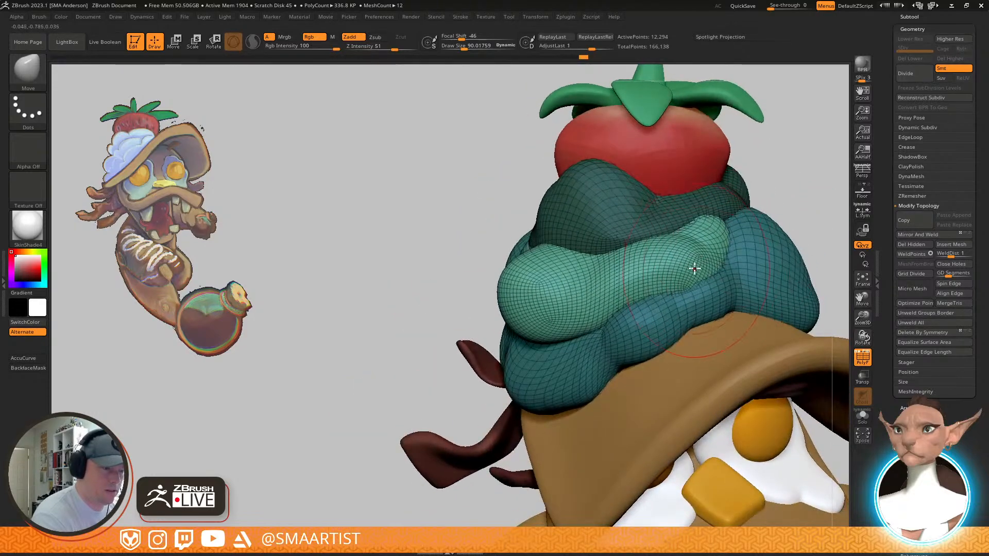
Invert the mask, give the duplicated swirl its own polygroup and turn off the polyframe display
{"action": "left_click", "coordinate": [793, 189], "text": "ctrl"}
{"action": "key", "text": "ctrl+w"}
{"action": "key", "text": "shift+f"}
{"action": "mouse_move", "coordinate": [792, 210]}
{"action": "right_mouse_down", "text": "ctrl"}
{"action": "mouse_move", "coordinate": [733, 216]}
{"action": "mouse_move", "coordinate": [756, 191]}
{"action": "mouse_move", "coordinate": [750, 214]}
{"action": "mouse_move", "coordinate": [770, 214]}
{"action": "mouse_move", "coordinate": [717, 214]}
{"action": "mouse_move", "coordinate": [728, 216]}
{"action": "mouse_move", "coordinate": [721, 236]}
{"action": "mouse_move", "coordinate": [744, 232]}
{"action": "mouse_move", "coordinate": [788, 252]}
{"action": "right_mouse_up", "text": "ctrl"}
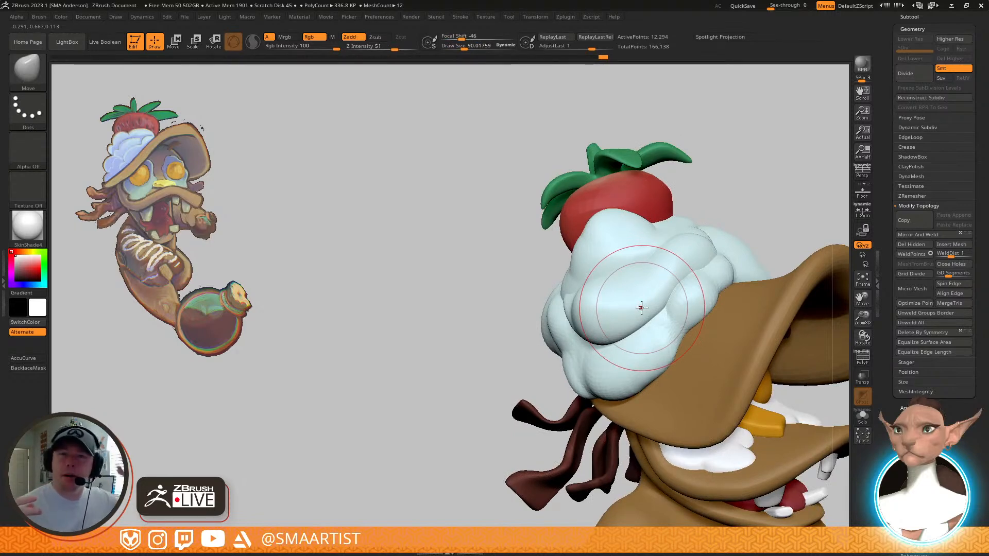
Carve soft creases into the middle swirl with the GIO_soft_forms brush to break it into rounded lobes
{"action": "mouse_move", "coordinate": [641, 308]}
{"action": "right_mouse_down"}
{"action": "mouse_move", "coordinate": [647, 269]}
{"action": "mouse_move", "coordinate": [743, 285]}
{"action": "mouse_move", "coordinate": [773, 273]}
{"action": "mouse_move", "coordinate": [682, 282]}
{"action": "mouse_move", "coordinate": [673, 326]}
{"action": "mouse_move", "coordinate": [646, 324]}
{"action": "right_mouse_up"}
{"action": "key", "text": "b"}
{"action": "key", "text": "g"}
{"action": "key", "text": "i"}
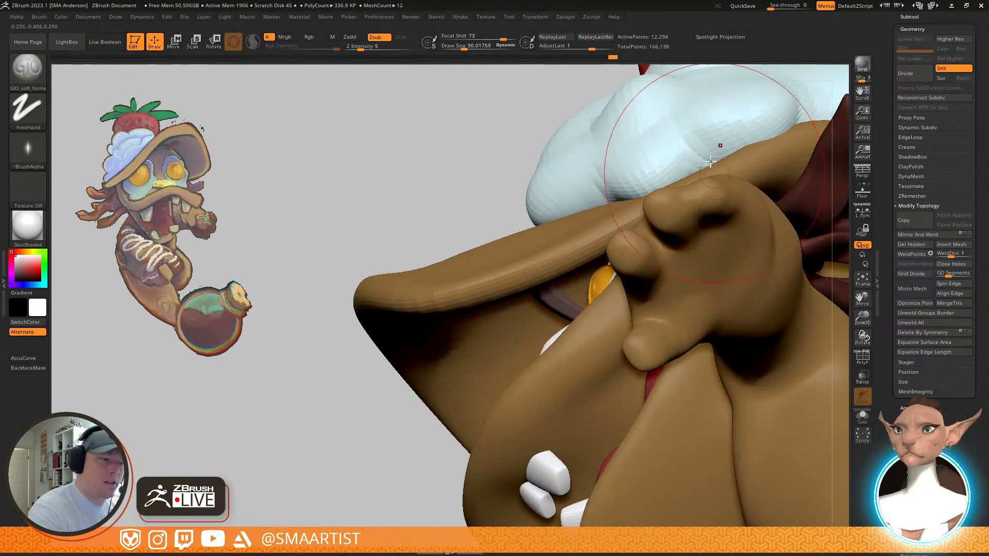
{"action": "right_click_drag", "start_coordinate": [710, 161], "coordinate": [598, 288]}
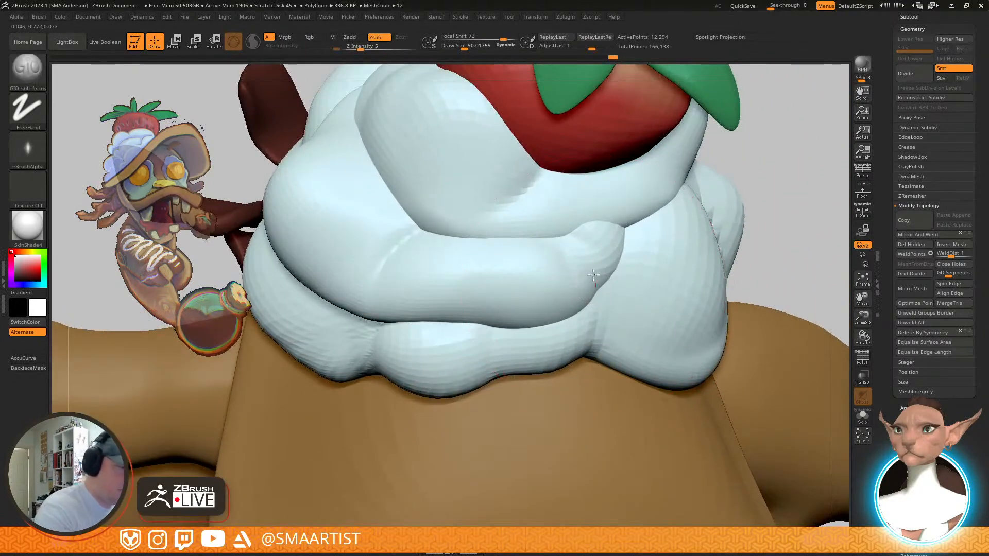
{"action": "left_click_drag", "start_coordinate": [594, 282], "coordinate": [588, 302]}
{"action": "left_click_drag", "start_coordinate": [378, 282], "coordinate": [412, 238]}
{"action": "mouse_move", "coordinate": [570, 295]}
{"action": "right_mouse_down"}
{"action": "mouse_move", "coordinate": [624, 245]}
{"action": "mouse_move", "coordinate": [621, 314]}
{"action": "mouse_move", "coordinate": [639, 328]}
{"action": "mouse_move", "coordinate": [623, 275]}
{"action": "right_mouse_up"}
Adjust the end of the middle swirl with the Move brush at a smaller draw size
{"action": "key", "text": "b"}
{"action": "key", "text": "m"}
{"action": "key", "text": "v"}
{"action": "key", "text": "s"}
{"action": "left_click_drag", "start_coordinate": [619, 277], "coordinate": [618, 277]}
{"action": "mouse_move", "coordinate": [624, 282]}
{"action": "left_mouse_down"}
{"action": "mouse_move", "coordinate": [655, 289]}
{"action": "mouse_move", "coordinate": [636, 295]}
{"action": "left_mouse_up"}
{"action": "mouse_move", "coordinate": [635, 296]}
{"action": "right_mouse_down"}
{"action": "mouse_move", "coordinate": [592, 239]}
{"action": "mouse_move", "coordinate": [595, 222]}
{"action": "right_mouse_up"}
Isolate the swirl beneath the strawberry, smooth its surface and show the whole cream again
{"action": "left_click", "coordinate": [597, 240], "text": "ctrl+shift"}
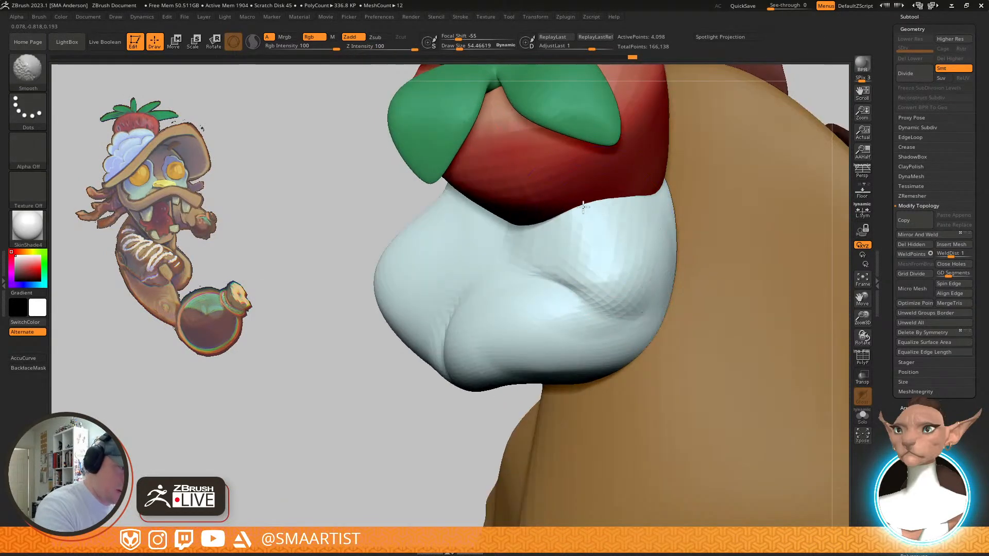
{"action": "left_click_drag", "start_coordinate": [604, 227], "coordinate": [618, 281], "text": "shift"}
{"action": "left_click", "coordinate": [551, 398], "text": "ctrl+shift"}
{"action": "mouse_move", "coordinate": [551, 397]}
{"action": "right_mouse_down", "text": "ctrl"}
{"action": "mouse_move", "coordinate": [620, 306]}
{"action": "mouse_move", "coordinate": [631, 268]}
{"action": "mouse_move", "coordinate": [678, 272]}
{"action": "mouse_move", "coordinate": [640, 303]}
{"action": "mouse_move", "coordinate": [678, 370]}
{"action": "mouse_move", "coordinate": [672, 399]}
{"action": "mouse_move", "coordinate": [644, 420]}
{"action": "right_mouse_up", "text": "ctrl"}
Nudge the middle swirl's side lobes above the hat brim with the Move brush
{"action": "right_click_drag", "start_coordinate": [655, 315], "coordinate": [666, 322]}
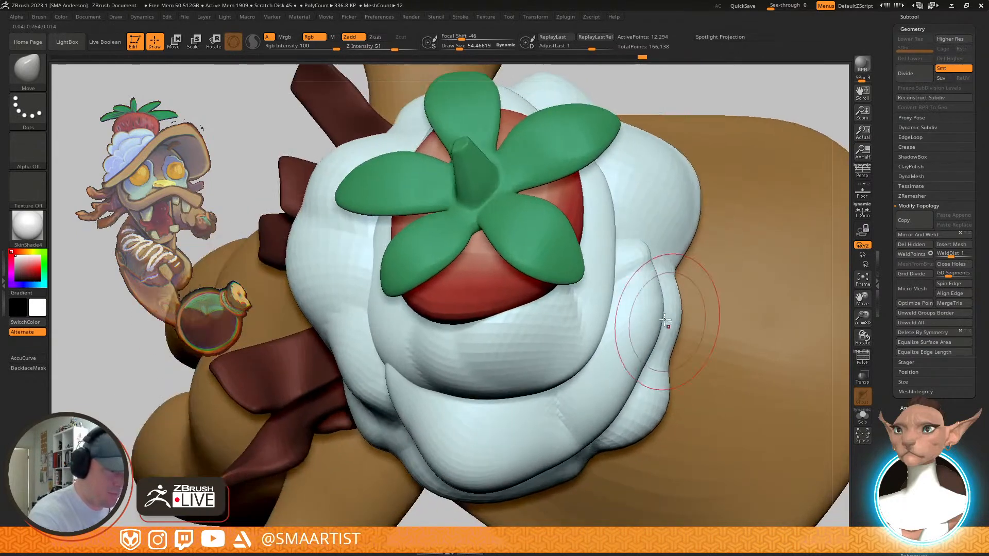
{"action": "left_click_drag", "start_coordinate": [666, 322], "coordinate": [681, 323]}
{"action": "mouse_move", "coordinate": [679, 323]}
{"action": "right_mouse_down"}
{"action": "mouse_move", "coordinate": [640, 283]}
{"action": "mouse_move", "coordinate": [594, 317]}
{"action": "right_mouse_up"}
{"action": "left_click_drag", "start_coordinate": [594, 316], "coordinate": [588, 327]}
{"action": "right_click_drag", "start_coordinate": [572, 325], "coordinate": [592, 331]}
Deepen the creases between the middle swirl's side lobes with the GIO_soft_forms brush
{"action": "key", "text": "b"}
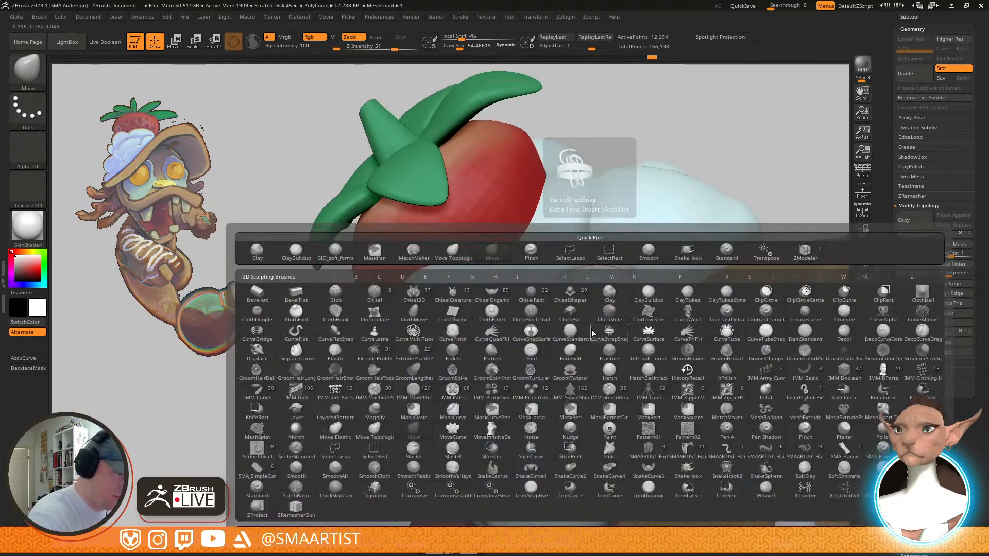
{"action": "key", "text": "g"}
{"action": "key", "text": "i"}
{"action": "left_click_drag", "start_coordinate": [578, 326], "coordinate": [605, 344], "text": "alt"}
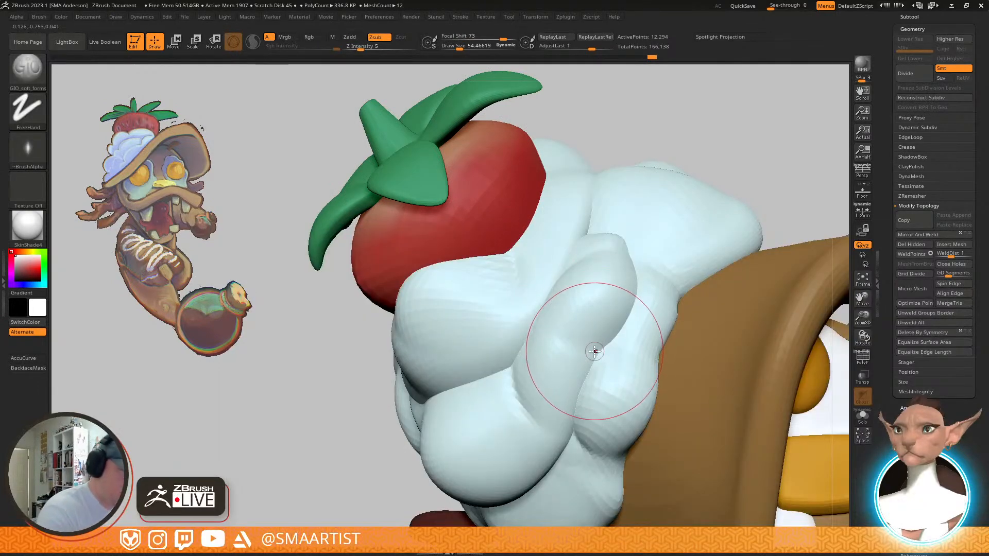
{"action": "right_click_drag", "start_coordinate": [548, 364], "coordinate": [571, 355]}
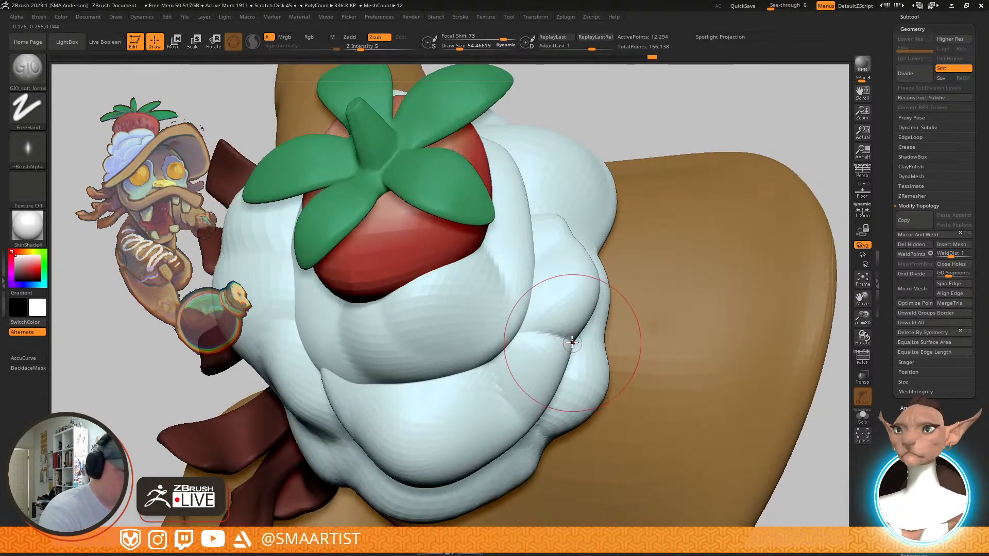
{"action": "right_click_drag", "start_coordinate": [453, 418], "coordinate": [525, 407]}
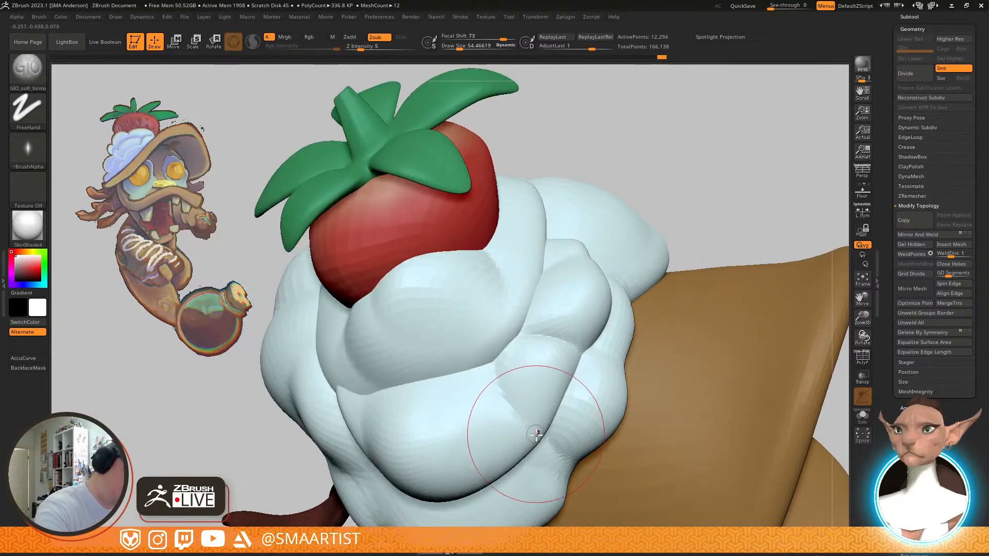
{"action": "mouse_move", "coordinate": [571, 350]}
{"action": "right_mouse_down", "text": "ctrl"}
{"action": "mouse_move", "coordinate": [580, 304]}
{"action": "mouse_move", "coordinate": [584, 340]}
{"action": "mouse_move", "coordinate": [556, 366]}
{"action": "right_mouse_up", "text": "ctrl"}
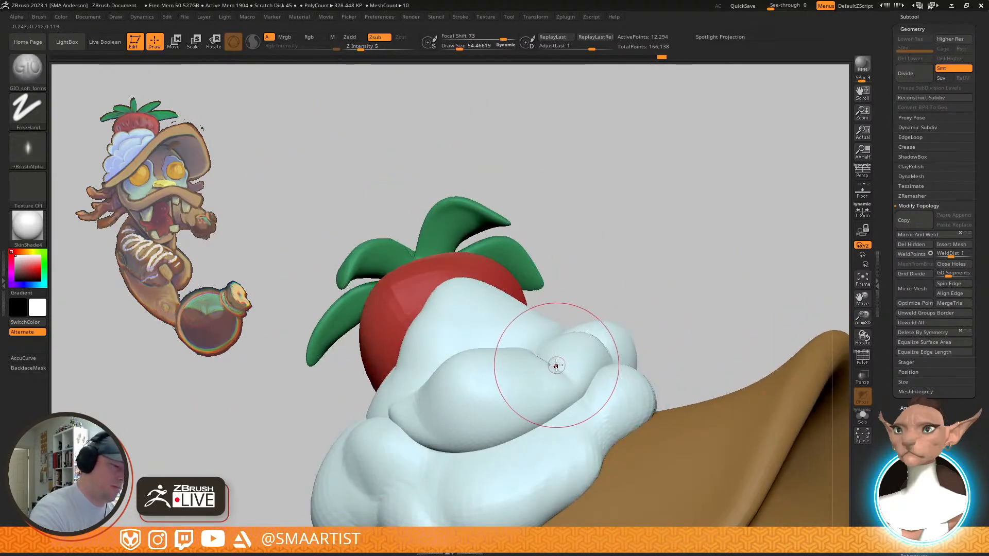
Carve soft folds around the front lobes below the strawberry and smooth the top swirl's lobe
{"action": "right_click_drag", "start_coordinate": [577, 422], "coordinate": [501, 408]}
{"action": "left_click_drag", "start_coordinate": [452, 449], "coordinate": [433, 383], "text": "alt"}
{"action": "mouse_move", "coordinate": [575, 340]}
{"action": "right_mouse_down"}
{"action": "mouse_move", "coordinate": [551, 379]}
{"action": "mouse_move", "coordinate": [547, 358]}
{"action": "right_mouse_up"}
{"action": "right_click_drag", "start_coordinate": [475, 381], "coordinate": [434, 337]}
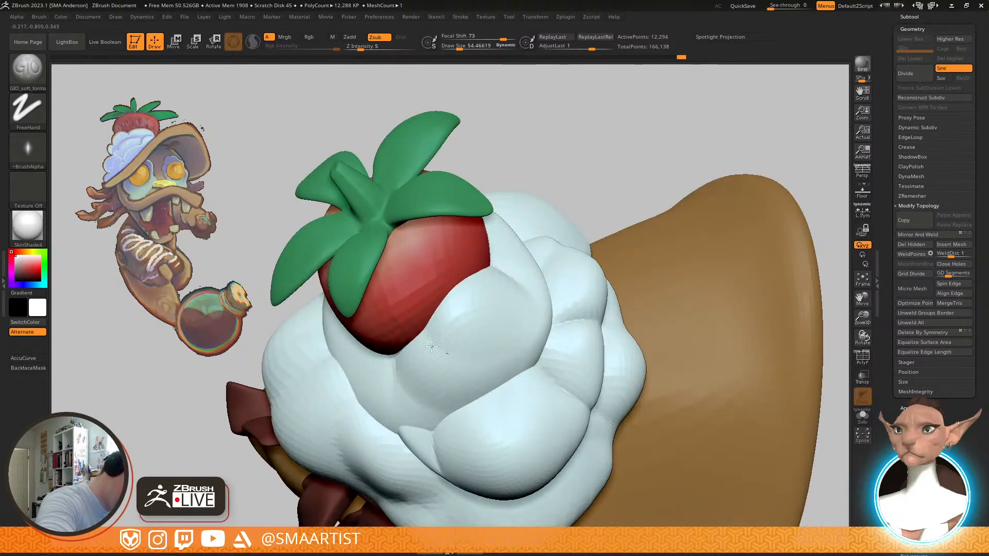
{"action": "left_click_drag", "start_coordinate": [462, 352], "coordinate": [505, 358], "text": "shift"}
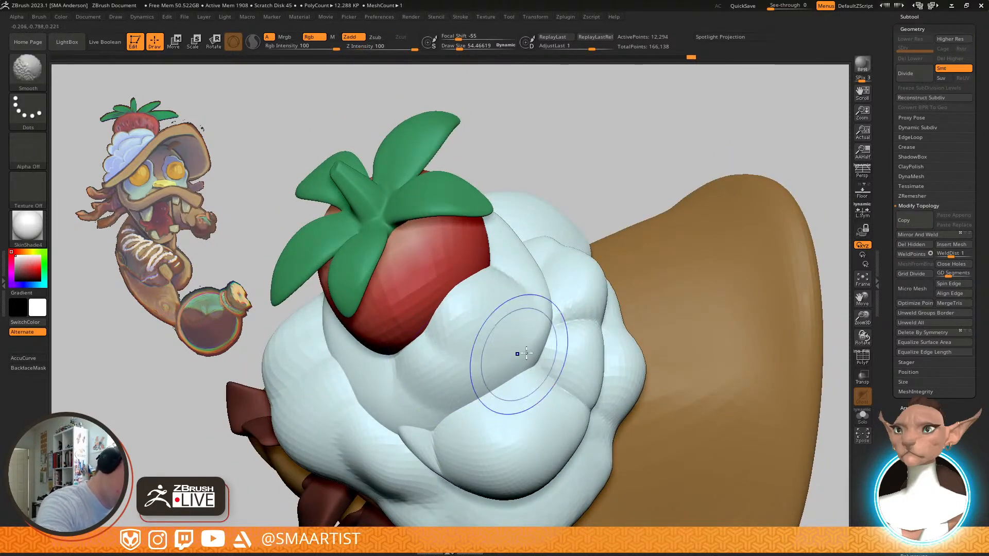
{"action": "right_click_drag", "start_coordinate": [538, 281], "coordinate": [498, 270]}
{"action": "right_click_drag", "start_coordinate": [514, 369], "coordinate": [494, 259]}
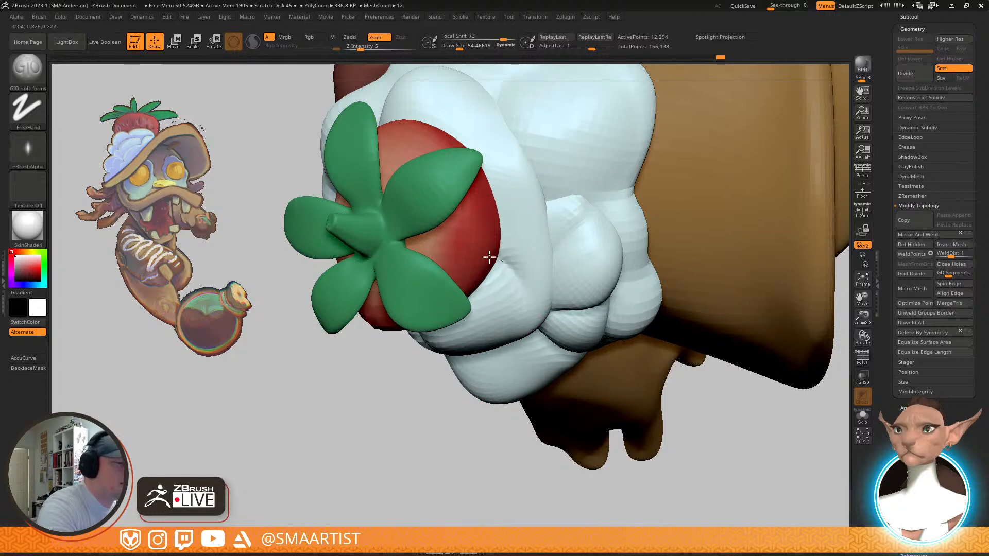
Sculpt a crease in the top swirl where it meets the strawberry, using Solo to see the covered cream
{"action": "left_click_drag", "start_coordinate": [493, 345], "coordinate": [514, 342]}
{"action": "key", "text": "ctrl+shift+s"}
{"action": "right_click_drag", "start_coordinate": [502, 309], "coordinate": [533, 278]}
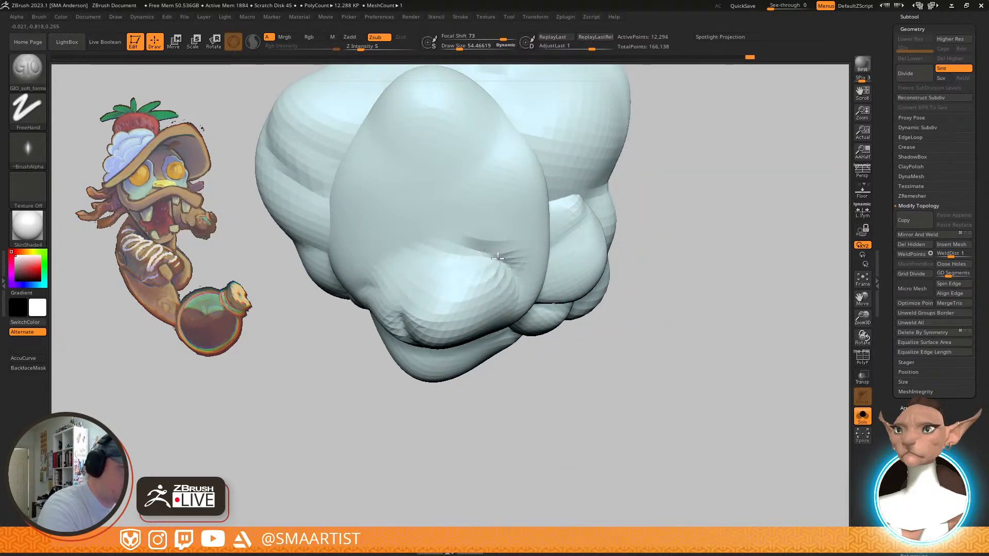
{"action": "left_click_drag", "start_coordinate": [519, 285], "coordinate": [528, 292]}
{"action": "right_click_drag", "start_coordinate": [529, 292], "coordinate": [554, 173]}
{"action": "key", "text": "ctrl+shift+s"}
{"action": "right_click_drag", "start_coordinate": [638, 241], "coordinate": [629, 273]}
Add a raised lobe to the top swirl along the strawberry's edge with ClayBuildup and smooth it
{"action": "right_click_drag", "start_coordinate": [598, 200], "coordinate": [623, 352], "text": "alt"}
{"action": "key", "text": "b"}
{"action": "key", "text": "c"}
{"action": "key", "text": "b"}
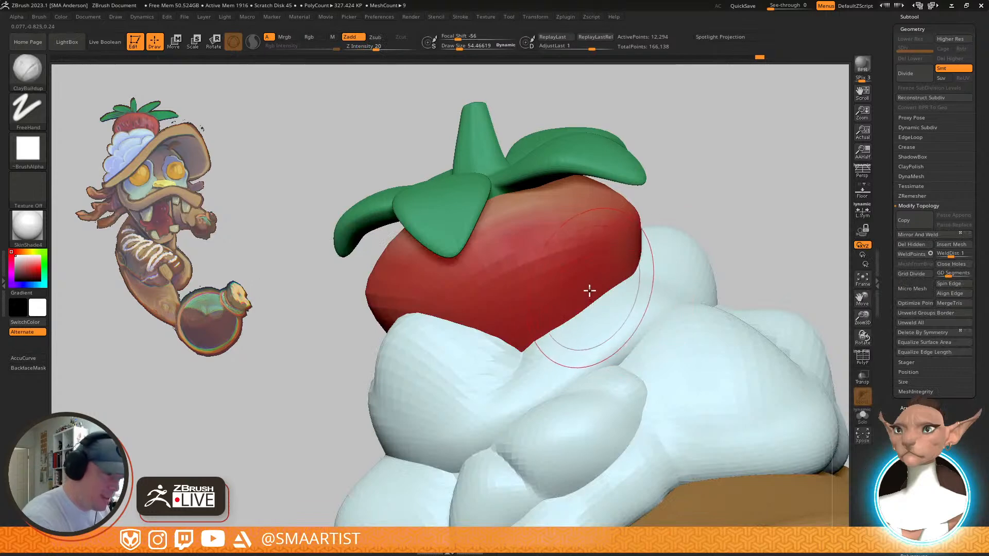
{"action": "mouse_move", "coordinate": [573, 319]}
{"action": "left_mouse_down"}
{"action": "mouse_move", "coordinate": [597, 295]}
{"action": "mouse_move", "coordinate": [605, 321]}
{"action": "left_mouse_up"}
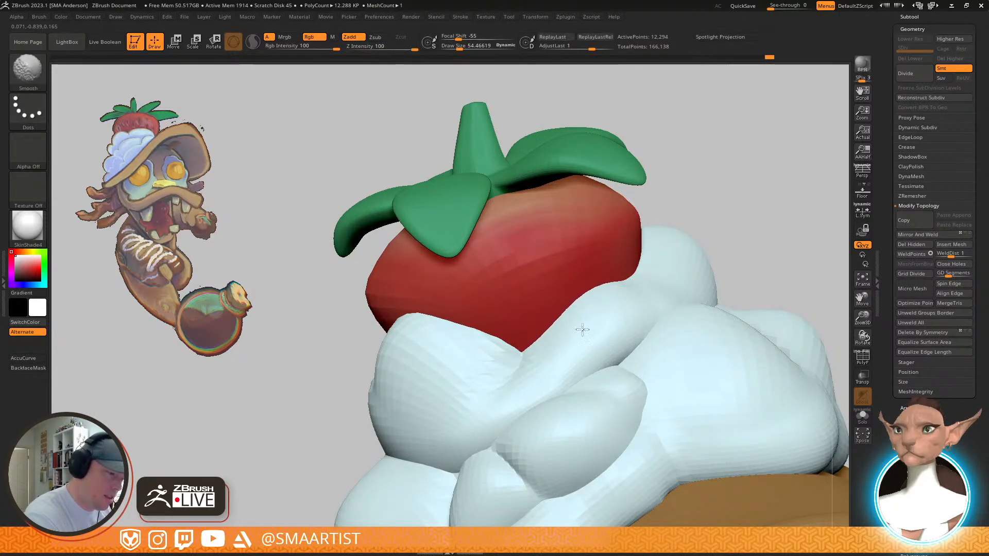
Puff up the top swirl's new lobe beside the strawberry with the Inflat brush
{"action": "key", "text": "b"}
{"action": "key", "text": "i"}
{"action": "key", "text": "n"}
{"action": "mouse_move", "coordinate": [615, 336]}
{"action": "left_mouse_down"}
{"action": "mouse_move", "coordinate": [607, 342]}
{"action": "mouse_move", "coordinate": [618, 332]}
{"action": "left_mouse_up"}
{"action": "mouse_move", "coordinate": [651, 298]}
{"action": "right_mouse_down"}
{"action": "mouse_move", "coordinate": [686, 276]}
{"action": "mouse_move", "coordinate": [670, 247]}
{"action": "mouse_move", "coordinate": [640, 276]}
{"action": "mouse_move", "coordinate": [651, 227]}
{"action": "mouse_move", "coordinate": [629, 264]}
{"action": "mouse_move", "coordinate": [633, 328]}
{"action": "mouse_move", "coordinate": [626, 315]}
{"action": "mouse_move", "coordinate": [678, 299]}
{"action": "mouse_move", "coordinate": [675, 313]}
{"action": "right_mouse_up"}
{"action": "mouse_move", "coordinate": [613, 339]}
{"action": "right_mouse_down"}
{"action": "mouse_move", "coordinate": [632, 354]}
{"action": "mouse_move", "coordinate": [583, 382]}
{"action": "mouse_move", "coordinate": [651, 368]}
{"action": "mouse_move", "coordinate": [507, 367]}
{"action": "mouse_move", "coordinate": [566, 319]}
{"action": "mouse_move", "coordinate": [640, 287]}
{"action": "mouse_move", "coordinate": [671, 256]}
{"action": "mouse_move", "coordinate": [586, 322]}
{"action": "mouse_move", "coordinate": [593, 345]}
{"action": "mouse_move", "coordinate": [592, 310]}
{"action": "mouse_move", "coordinate": [491, 322]}
{"action": "mouse_move", "coordinate": [495, 332]}
{"action": "mouse_move", "coordinate": [539, 292]}
{"action": "mouse_move", "coordinate": [495, 309]}
{"action": "right_mouse_up"}
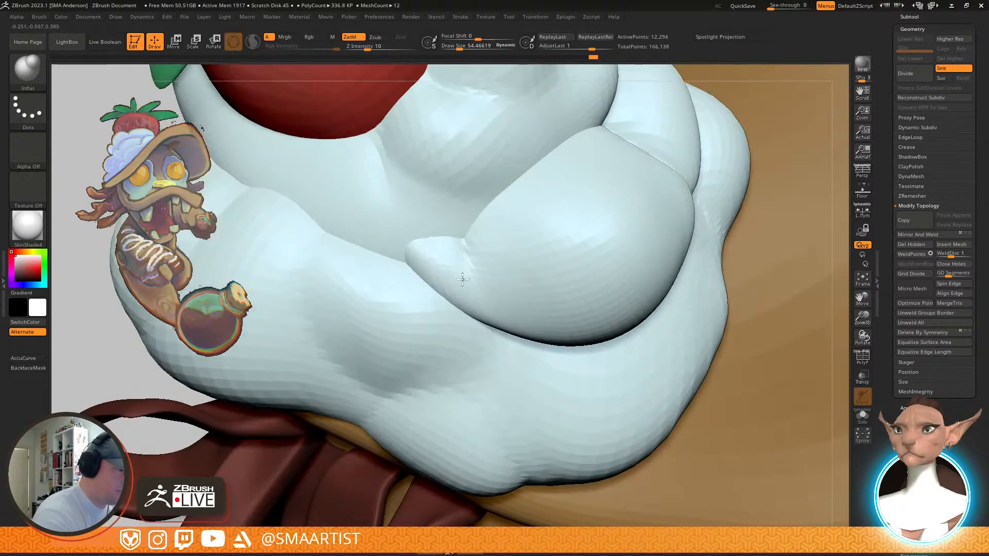
Inflate and smooth the cream's lobes around the back and far side of the hat
{"action": "right_click_drag", "start_coordinate": [507, 309], "coordinate": [523, 267]}
{"action": "right_click_drag", "start_coordinate": [653, 327], "coordinate": [691, 353], "text": "ctrl"}
{"action": "mouse_move", "coordinate": [654, 323]}
{"action": "right_mouse_down"}
{"action": "mouse_move", "coordinate": [643, 289]}
{"action": "mouse_move", "coordinate": [673, 268]}
{"action": "mouse_move", "coordinate": [627, 324]}
{"action": "mouse_move", "coordinate": [612, 296]}
{"action": "mouse_move", "coordinate": [585, 293]}
{"action": "right_mouse_up"}
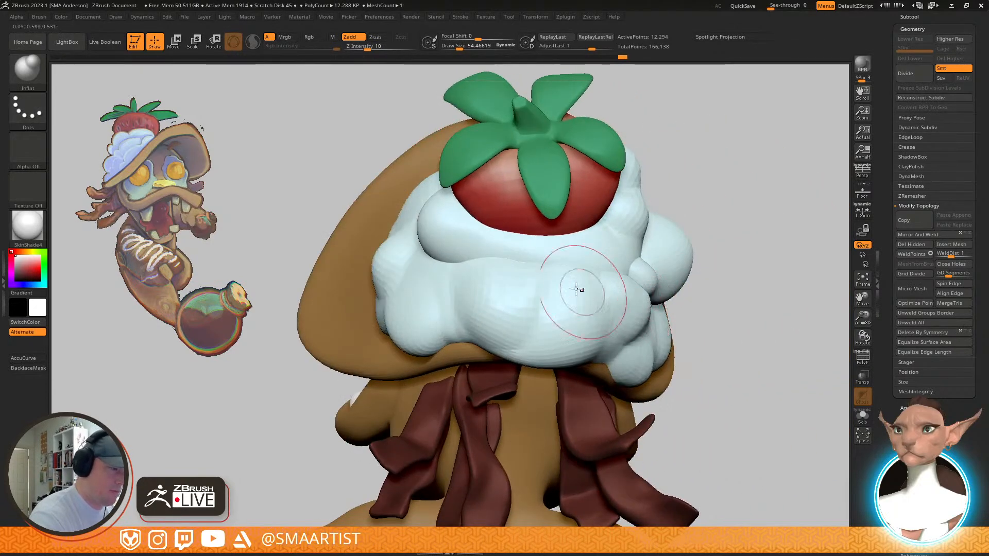
{"action": "mouse_move", "coordinate": [506, 259]}
{"action": "right_mouse_down"}
{"action": "mouse_move", "coordinate": [484, 252]}
{"action": "mouse_move", "coordinate": [489, 242]}
{"action": "mouse_move", "coordinate": [515, 252]}
{"action": "mouse_move", "coordinate": [505, 289]}
{"action": "mouse_move", "coordinate": [570, 308]}
{"action": "mouse_move", "coordinate": [541, 286]}
{"action": "mouse_move", "coordinate": [533, 308]}
{"action": "mouse_move", "coordinate": [569, 283]}
{"action": "mouse_move", "coordinate": [569, 349]}
{"action": "mouse_move", "coordinate": [536, 287]}
{"action": "right_mouse_up"}
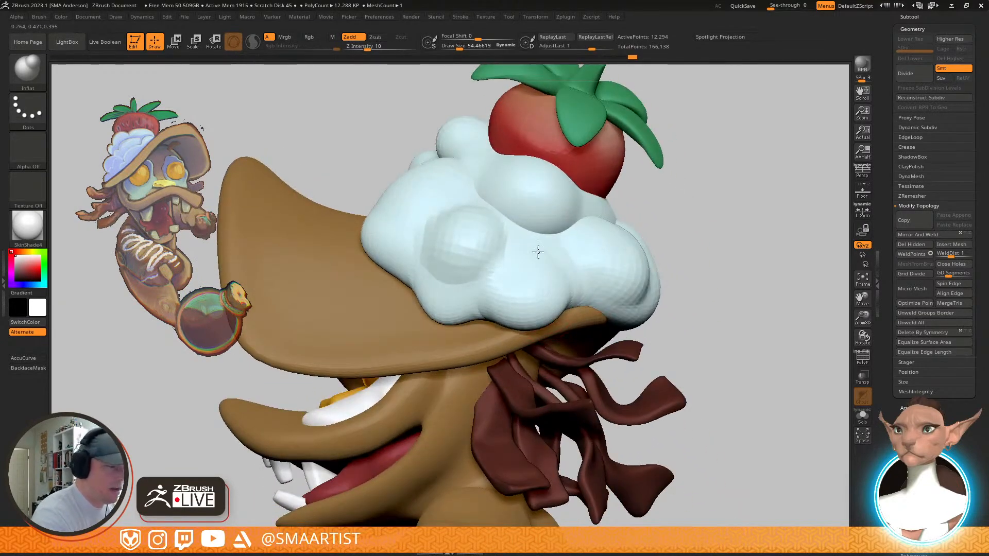
{"action": "mouse_move", "coordinate": [591, 305]}
{"action": "right_mouse_down"}
{"action": "mouse_move", "coordinate": [479, 304]}
{"action": "mouse_move", "coordinate": [433, 254]}
{"action": "right_mouse_up"}
{"action": "right_click_drag", "start_coordinate": [458, 192], "coordinate": [556, 262], "text": "ctrl"}
{"action": "right_click_drag", "start_coordinate": [556, 262], "coordinate": [506, 321]}
{"action": "right_click_drag", "start_coordinate": [642, 327], "coordinate": [640, 262], "text": "ctrl"}
{"action": "right_click_drag", "start_coordinate": [641, 299], "coordinate": [453, 289], "text": "alt"}
Reshape the outer lobe of the middle swirl with the Move brush while its polygroups are displayed
{"action": "key", "text": "shift+f"}
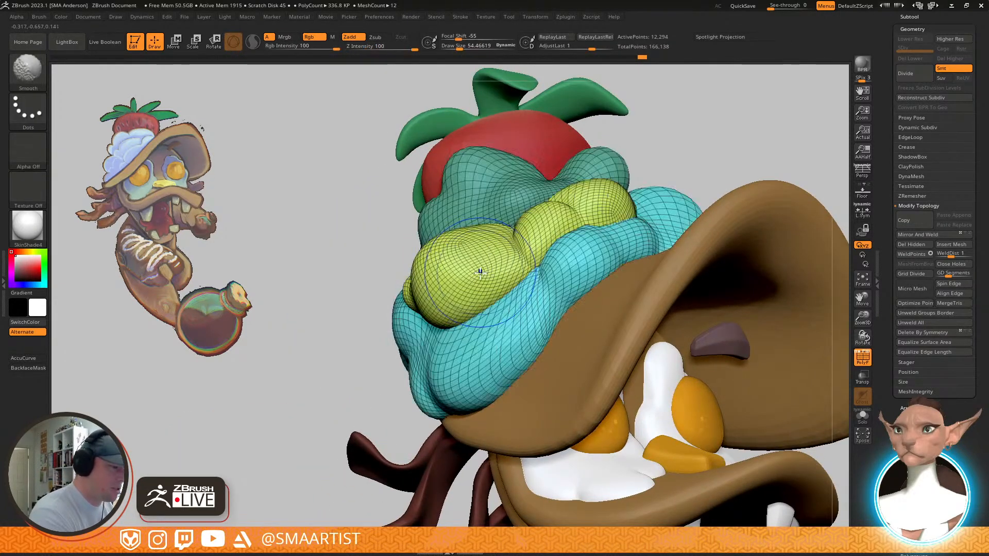
{"action": "key", "text": "w"}
{"action": "left_click", "coordinate": [480, 282], "text": "ctrl"}
{"action": "key", "text": "q"}
{"action": "mouse_move", "coordinate": [540, 281]}
{"action": "right_mouse_down"}
{"action": "mouse_move", "coordinate": [487, 286]}
{"action": "mouse_move", "coordinate": [464, 247]}
{"action": "right_mouse_up"}
{"action": "left_click", "coordinate": [419, 280], "text": "ctrl"}
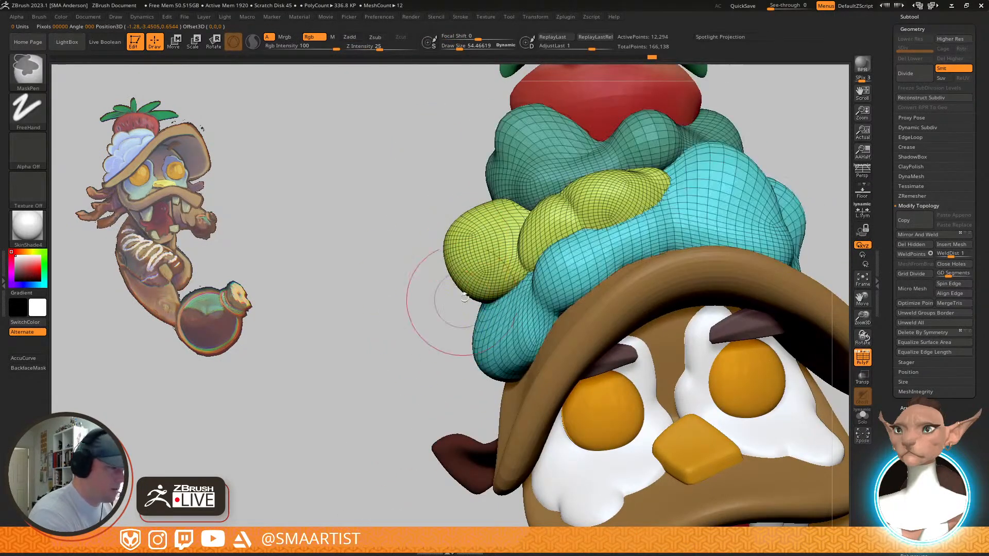
{"action": "key", "text": "b"}
{"action": "key", "text": "m"}
{"action": "key", "text": "v"}
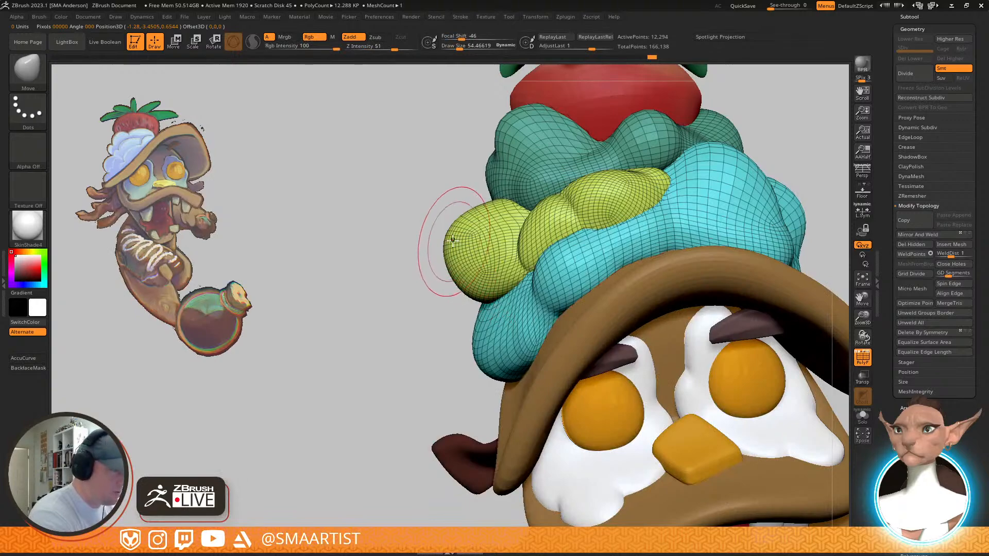
{"action": "key", "text": "s"}
{"action": "left_click_drag", "start_coordinate": [443, 236], "coordinate": [479, 240]}
{"action": "right_click_drag", "start_coordinate": [548, 228], "coordinate": [587, 213]}
{"action": "key", "text": "shift+f"}
Refine the middle swirl's front lobes and the crease between them with the Move brush at focal shift 36
{"action": "mouse_move", "coordinate": [666, 254]}
{"action": "right_mouse_down", "text": "ctrl"}
{"action": "mouse_move", "coordinate": [594, 214]}
{"action": "mouse_move", "coordinate": [570, 187]}
{"action": "mouse_move", "coordinate": [659, 184]}
{"action": "mouse_move", "coordinate": [674, 444]}
{"action": "right_mouse_up", "text": "ctrl"}
{"action": "key", "text": "s"}
{"action": "mouse_move", "coordinate": [613, 253]}
{"action": "left_mouse_down"}
{"action": "mouse_move", "coordinate": [599, 251]}
{"action": "mouse_move", "coordinate": [644, 238]}
{"action": "left_mouse_up"}
{"action": "key", "text": "s"}
{"action": "mouse_move", "coordinate": [673, 248]}
{"action": "right_mouse_down"}
{"action": "mouse_move", "coordinate": [713, 298]}
{"action": "mouse_move", "coordinate": [625, 351]}
{"action": "right_mouse_up"}
{"action": "key", "text": "s"}
{"action": "left_click_drag", "start_coordinate": [625, 351], "coordinate": [619, 351]}
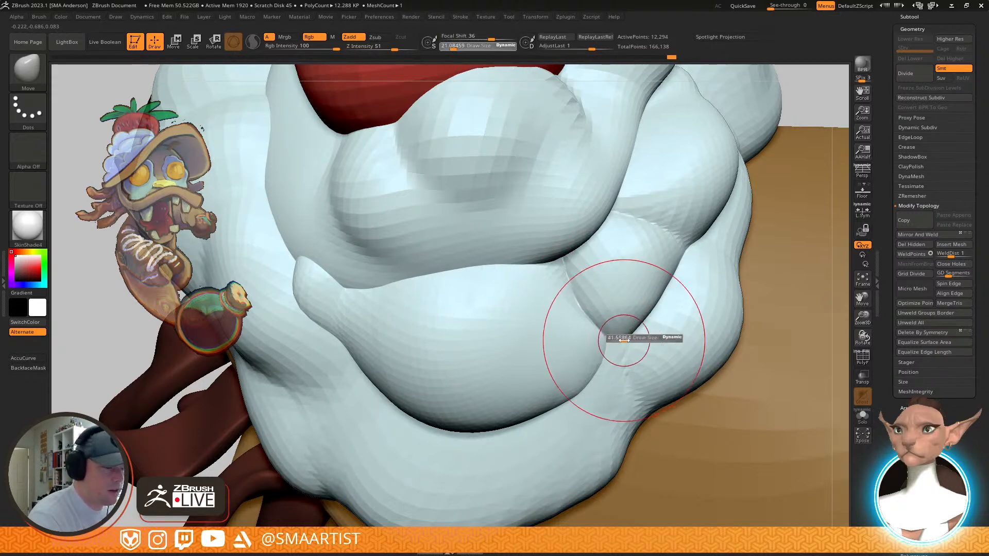
{"action": "left_click_drag", "start_coordinate": [623, 340], "coordinate": [626, 341]}
{"action": "left_click_drag", "start_coordinate": [625, 295], "coordinate": [630, 288]}
{"action": "right_click_drag", "start_coordinate": [612, 335], "coordinate": [568, 290]}
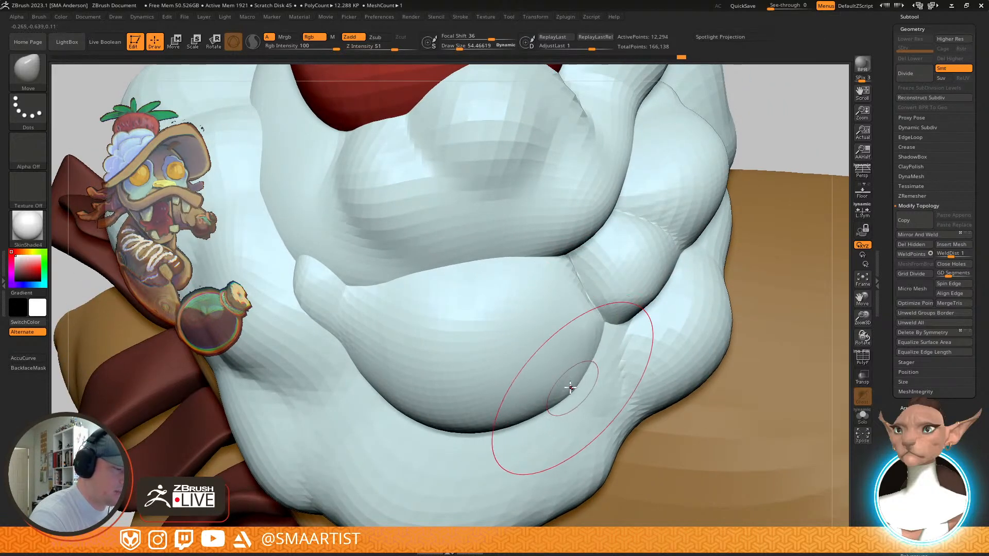
{"action": "right_click_drag", "start_coordinate": [558, 346], "coordinate": [378, 321]}
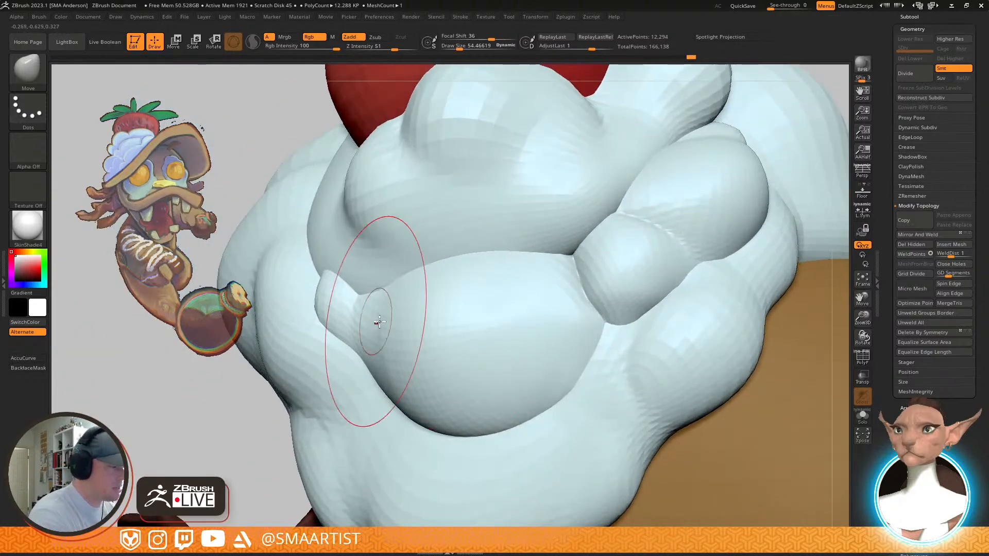
Reduce the Move brush's draw size and tighten the edge of the small lobe between the larger ones
{"action": "mouse_move", "coordinate": [496, 302]}
{"action": "right_mouse_down"}
{"action": "mouse_move", "coordinate": [660, 301]}
{"action": "mouse_move", "coordinate": [652, 303]}
{"action": "mouse_move", "coordinate": [664, 340]}
{"action": "right_mouse_up"}
{"action": "key", "text": "s"}
{"action": "left_click_drag", "start_coordinate": [664, 274], "coordinate": [657, 274]}
{"action": "right_click_drag", "start_coordinate": [670, 292], "coordinate": [670, 275]}
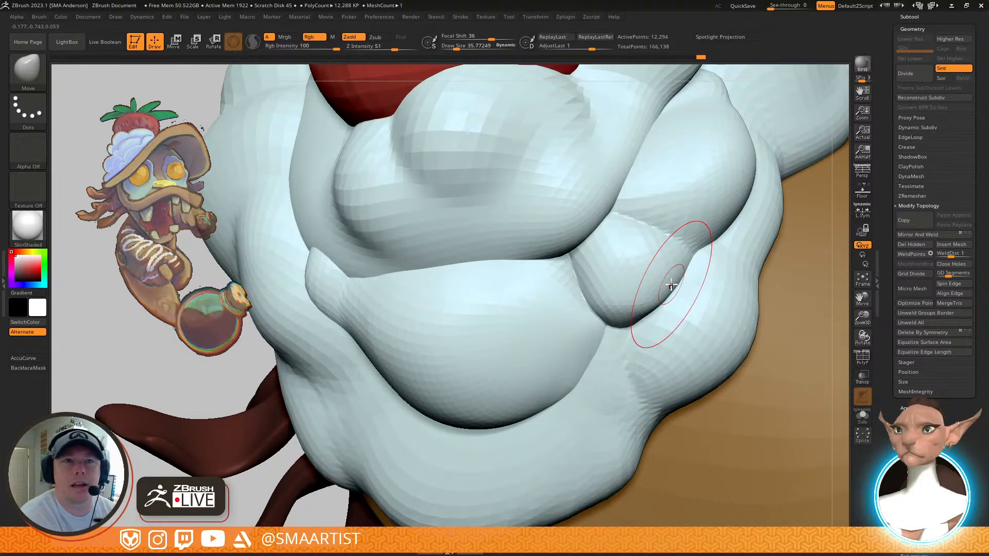
Lower the Smooth brush's Z Intensity to 20 and gently soften the creases between the cream lobes
{"action": "right_click_drag", "start_coordinate": [694, 283], "coordinate": [632, 280]}
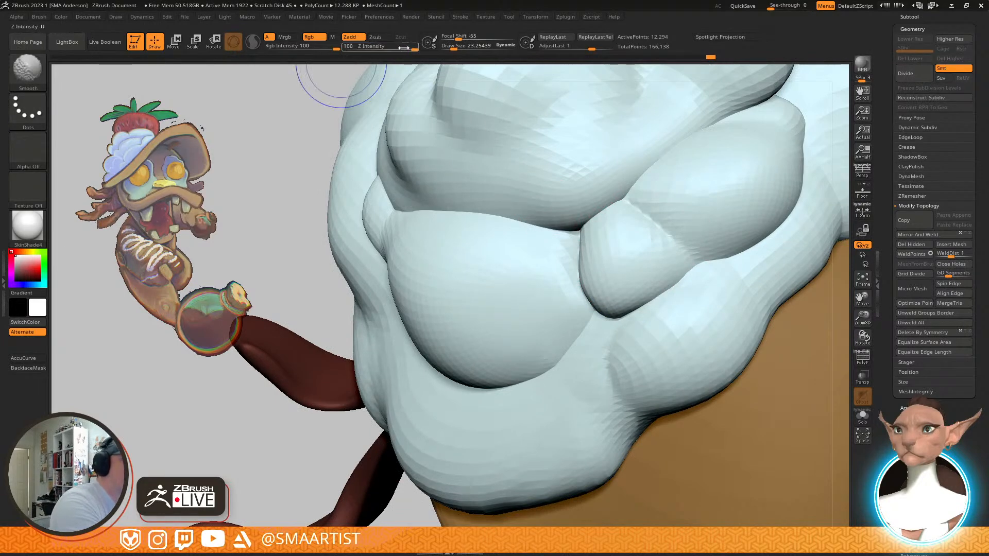
{"action": "mouse_move", "coordinate": [647, 259]}
{"action": "right_mouse_down"}
{"action": "mouse_move", "coordinate": [615, 251]}
{"action": "mouse_move", "coordinate": [620, 267]}
{"action": "mouse_move", "coordinate": [668, 236]}
{"action": "right_mouse_up"}
{"action": "right_click_drag", "start_coordinate": [642, 294], "coordinate": [647, 264]}
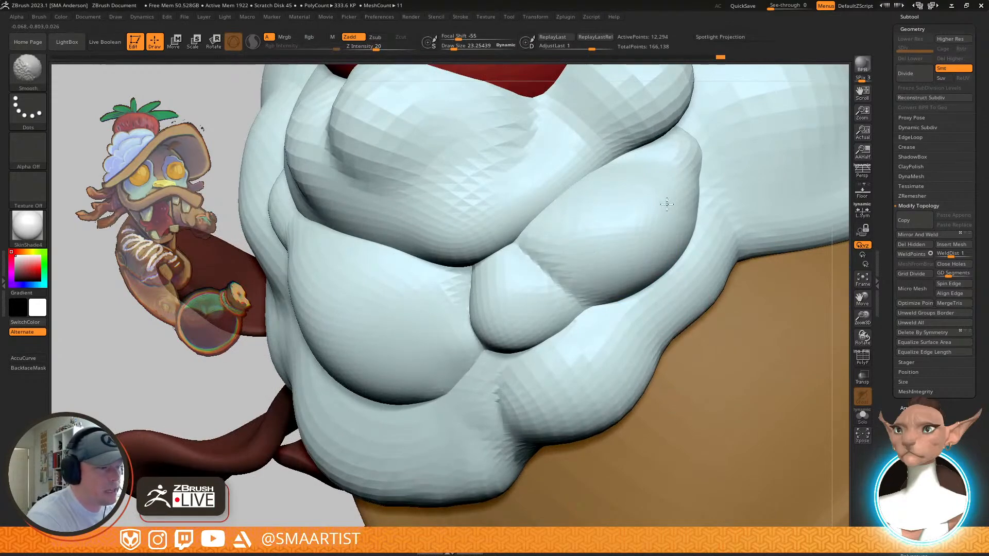
{"action": "mouse_move", "coordinate": [647, 228]}
{"action": "right_mouse_down"}
{"action": "mouse_move", "coordinate": [682, 311]}
{"action": "mouse_move", "coordinate": [673, 315]}
{"action": "mouse_move", "coordinate": [633, 270]}
{"action": "mouse_move", "coordinate": [598, 294]}
{"action": "mouse_move", "coordinate": [613, 320]}
{"action": "right_mouse_up"}
{"action": "mouse_move", "coordinate": [619, 268]}
{"action": "right_mouse_down"}
{"action": "mouse_move", "coordinate": [653, 287]}
{"action": "mouse_move", "coordinate": [633, 263]}
{"action": "right_mouse_up"}
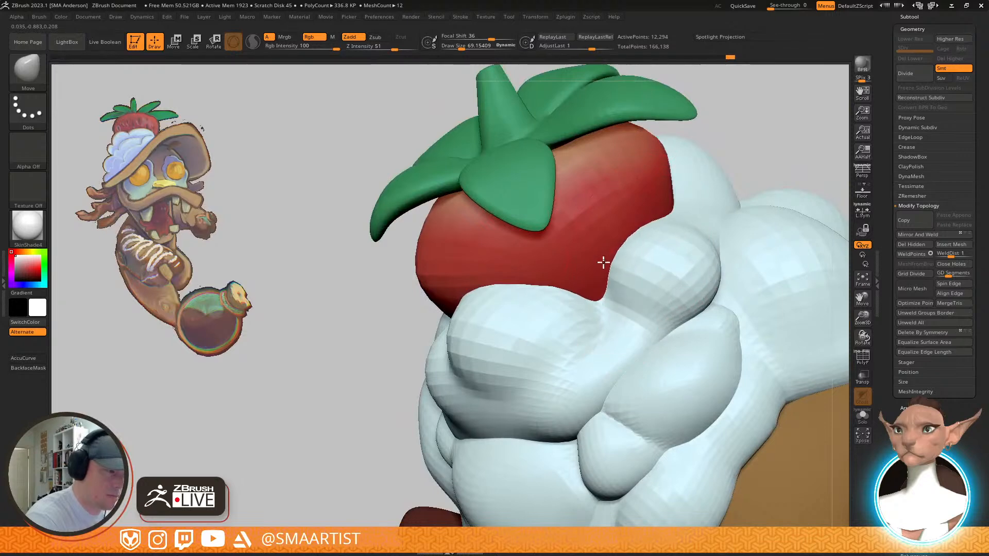
Adjust the upper cream lobes around the strawberry with a larger Move brush and review the hat from several sides
{"action": "right_click_drag", "start_coordinate": [683, 240], "coordinate": [567, 307]}
{"action": "right_click_drag", "start_coordinate": [717, 251], "coordinate": [685, 237]}
{"action": "mouse_move", "coordinate": [708, 204]}
{"action": "right_mouse_down"}
{"action": "mouse_move", "coordinate": [720, 302]}
{"action": "mouse_move", "coordinate": [683, 348]}
{"action": "mouse_move", "coordinate": [716, 319]}
{"action": "mouse_move", "coordinate": [721, 291]}
{"action": "mouse_move", "coordinate": [645, 369]}
{"action": "mouse_move", "coordinate": [628, 335]}
{"action": "mouse_move", "coordinate": [678, 307]}
{"action": "mouse_move", "coordinate": [718, 243]}
{"action": "mouse_move", "coordinate": [714, 227]}
{"action": "mouse_move", "coordinate": [748, 221]}
{"action": "mouse_move", "coordinate": [678, 230]}
{"action": "mouse_move", "coordinate": [744, 267]}
{"action": "right_mouse_up"}
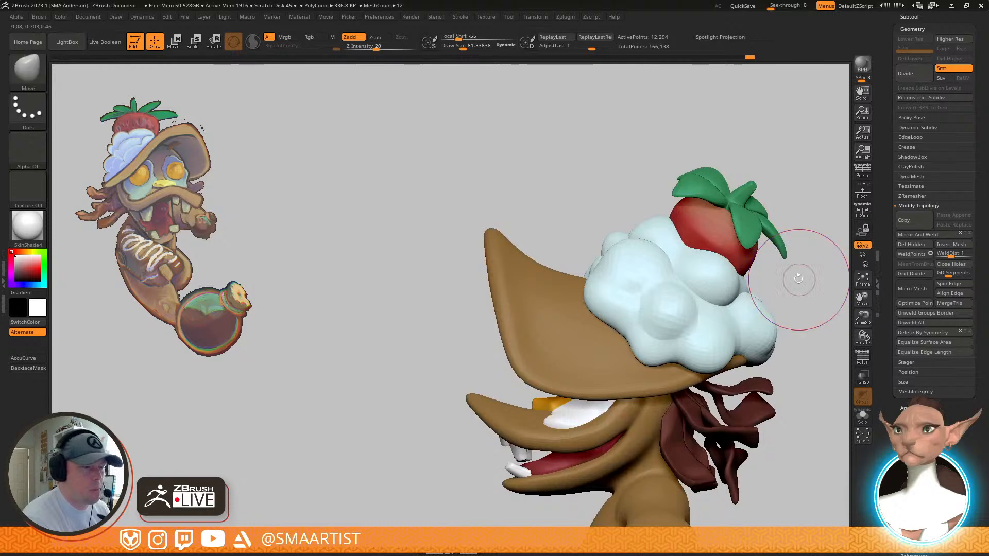
{"action": "right_click_drag", "start_coordinate": [690, 318], "coordinate": [702, 241]}
{"action": "mouse_move", "coordinate": [748, 218]}
{"action": "right_mouse_down", "text": "alt"}
{"action": "mouse_move", "coordinate": [714, 228]}
{"action": "mouse_move", "coordinate": [738, 228]}
{"action": "right_mouse_up", "text": "alt"}
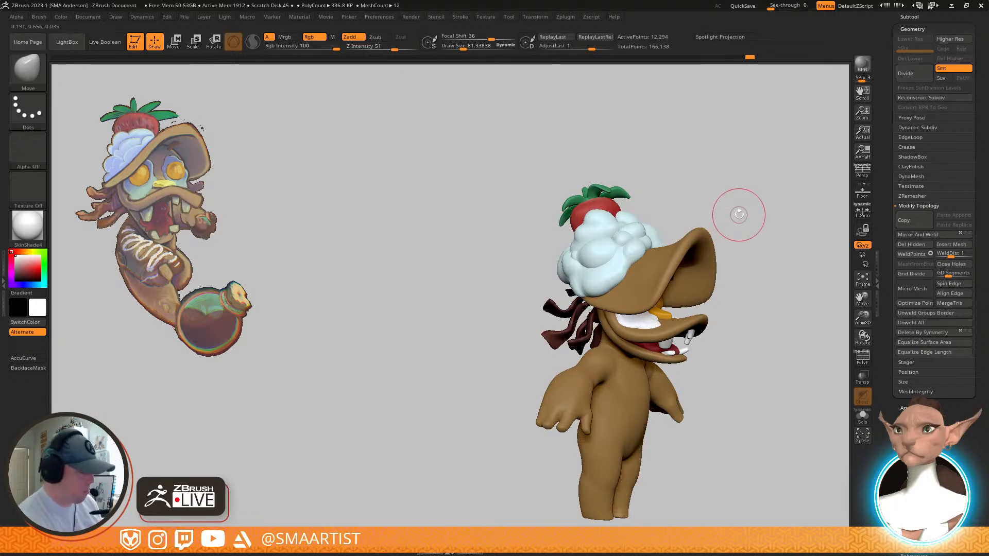
Duplicate the whipped cream subtool, hide the original, and return to the copy's geometry settings
{"action": "right_click_drag", "start_coordinate": [738, 214], "coordinate": [666, 349]}
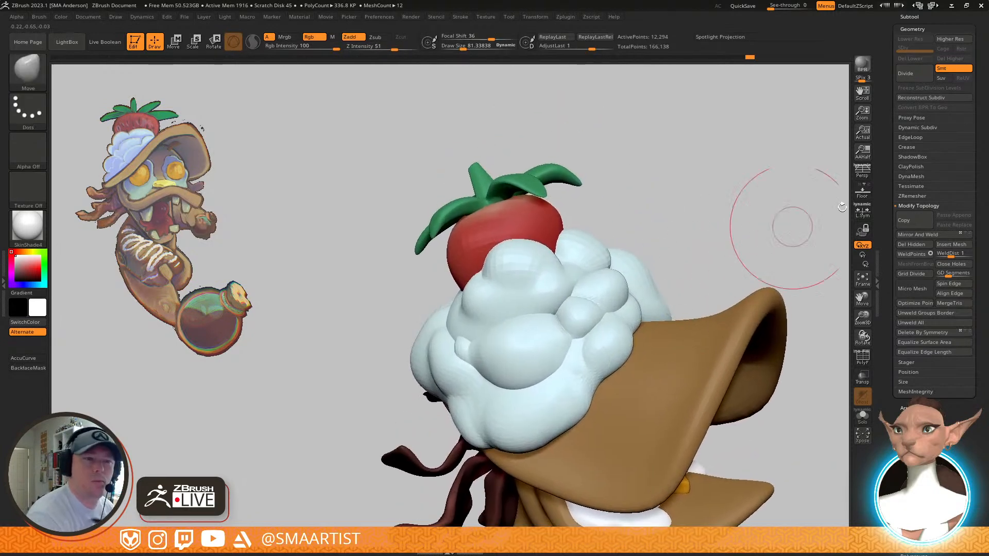
{"action": "key", "text": "ctrl+shift+d"}
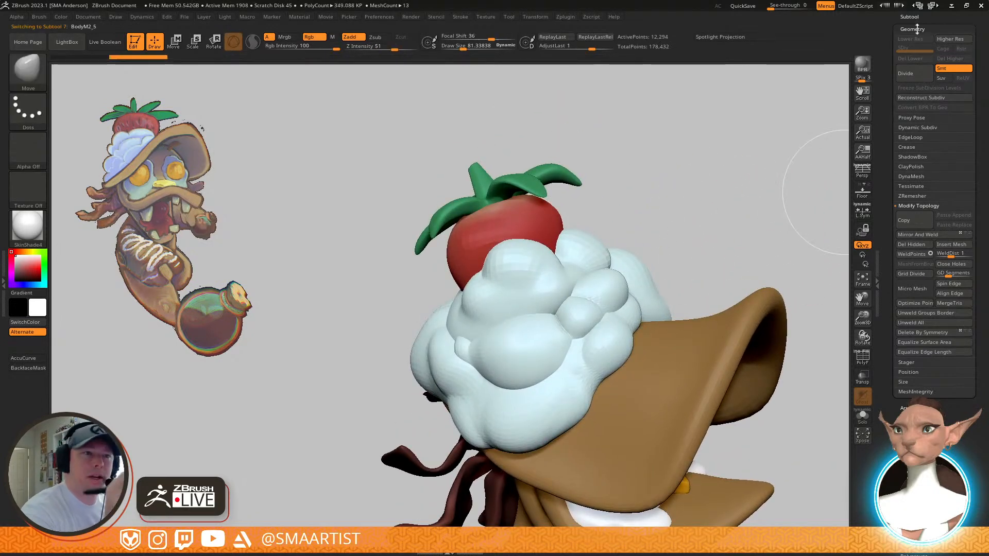
{"action": "left_click", "coordinate": [912, 17]}
{"action": "left_click", "coordinate": [967, 85]}
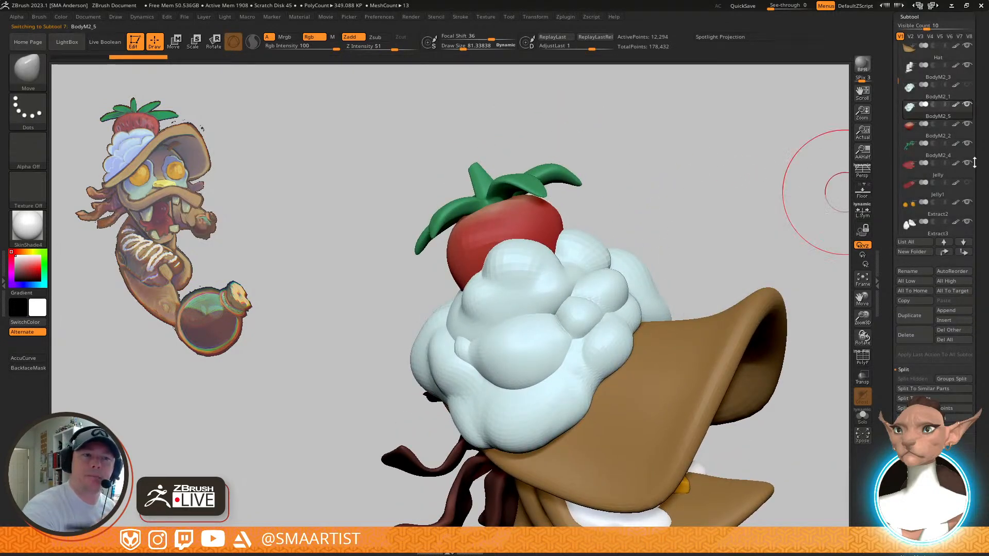
{"action": "left_click", "coordinate": [917, 17]}
{"action": "left_click_drag", "start_coordinate": [928, 62], "coordinate": [921, 119]}
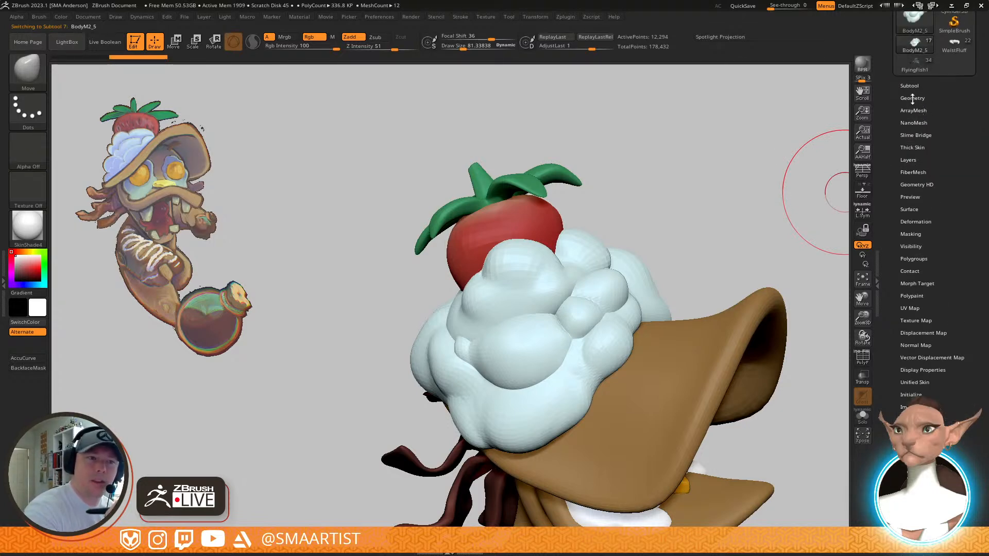
{"action": "left_click", "coordinate": [912, 98]}
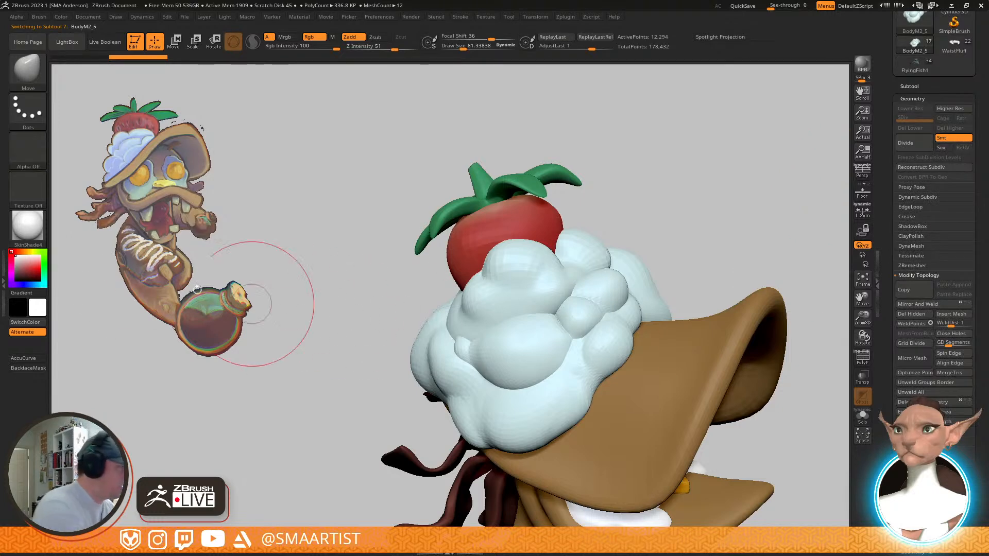
Choose the SkinShade5 material and fill all visible subtools with it while keeping their existing colors
{"action": "left_click_drag", "start_coordinate": [27, 234], "coordinate": [563, 301]}
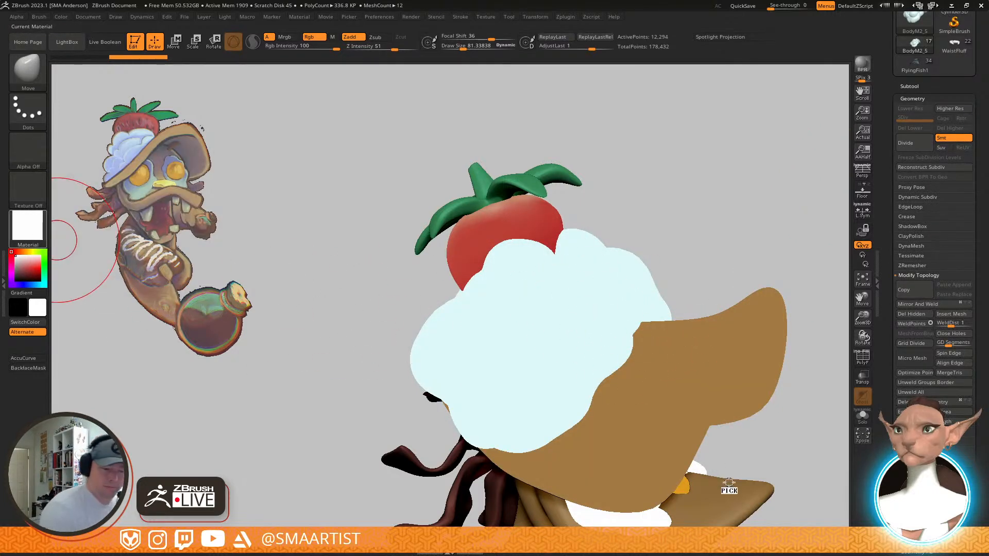
{"action": "left_click_drag", "start_coordinate": [728, 484], "coordinate": [729, 477]}
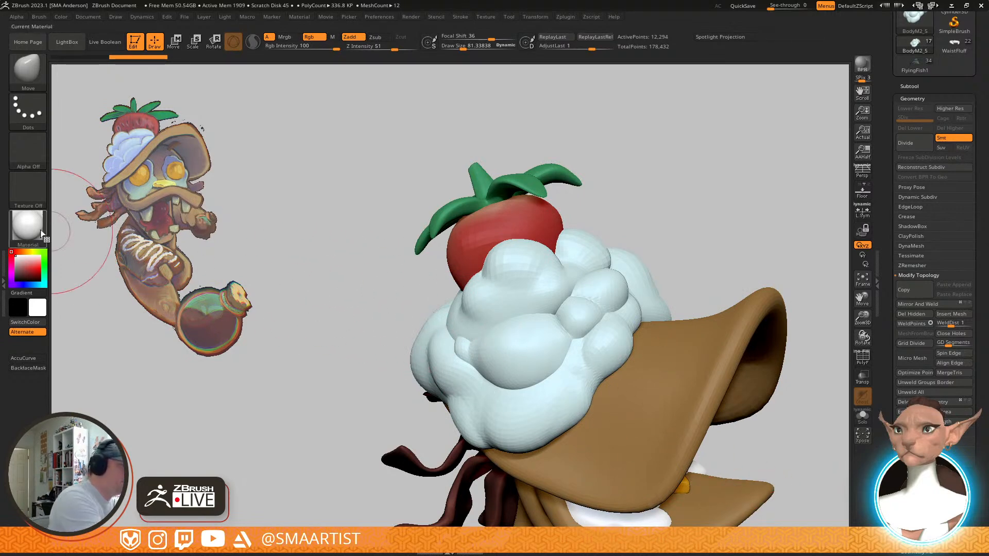
{"action": "left_click", "coordinate": [34, 239]}
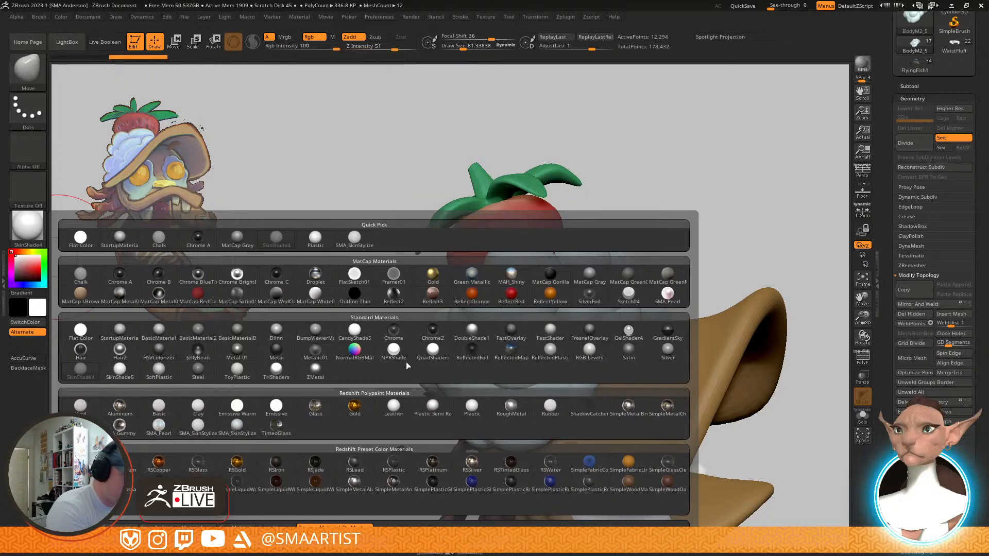
{"action": "left_click", "coordinate": [119, 372]}
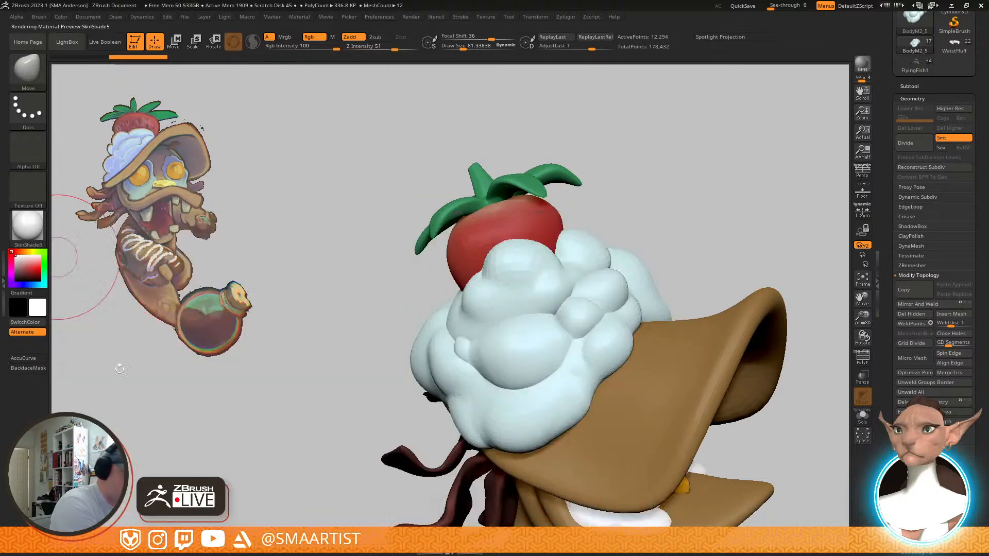
{"action": "mouse_move", "coordinate": [751, 380]}
{"action": "right_mouse_down"}
{"action": "mouse_move", "coordinate": [652, 274]}
{"action": "mouse_move", "coordinate": [598, 324]}
{"action": "mouse_move", "coordinate": [622, 315]}
{"action": "mouse_move", "coordinate": [552, 266]}
{"action": "right_mouse_up"}
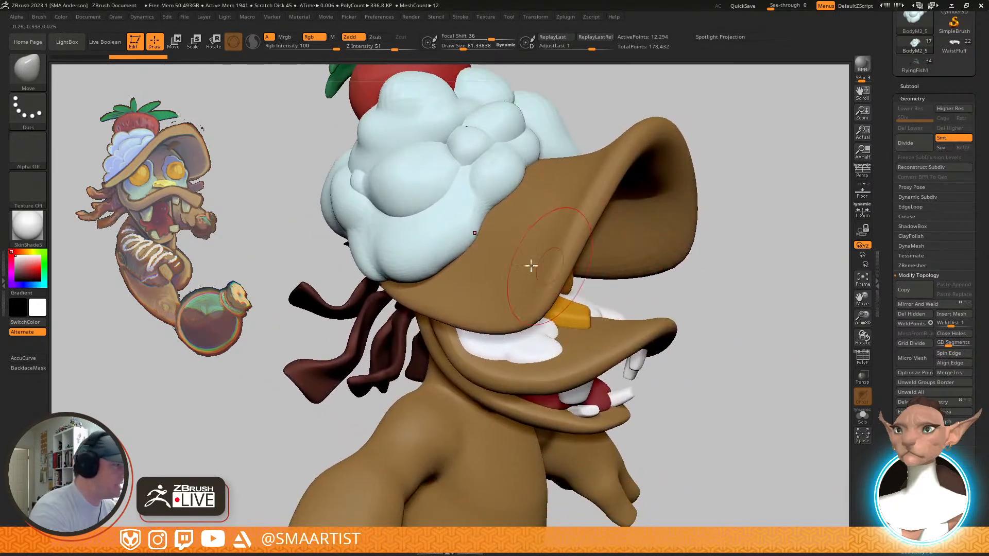
{"action": "mouse_move", "coordinate": [38, 242]}
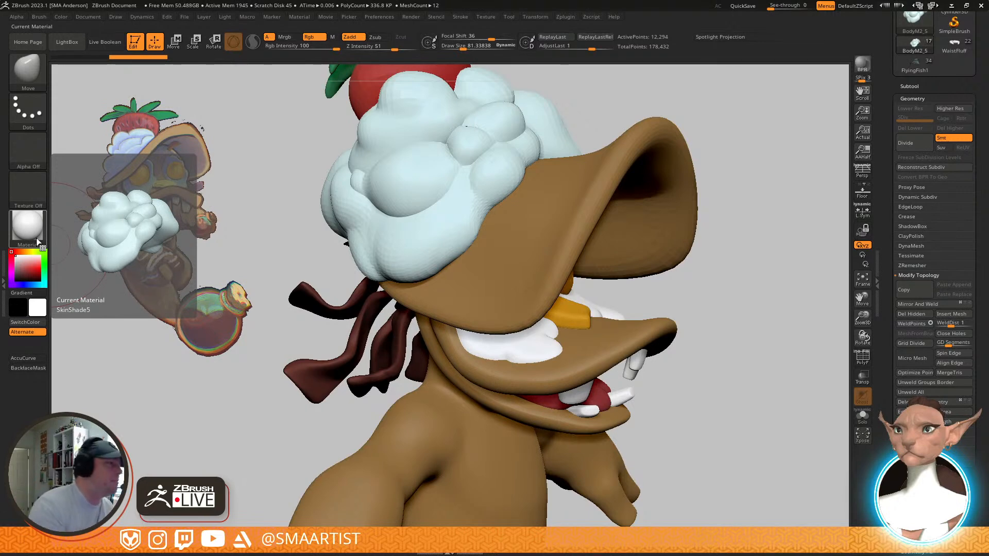
{"action": "right_click_drag", "start_coordinate": [684, 218], "coordinate": [583, 269]}
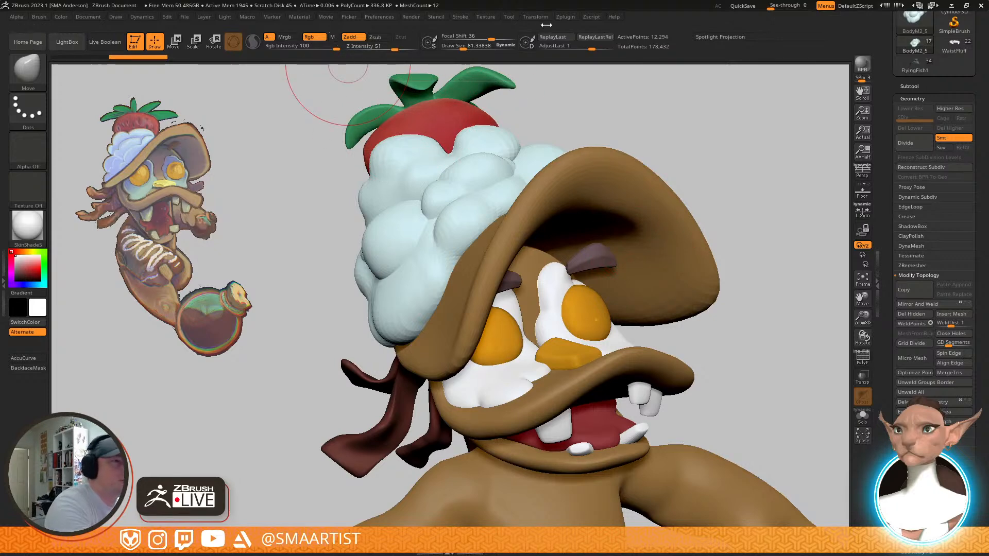
{"action": "left_click", "coordinate": [567, 17]}
{"action": "left_click", "coordinate": [606, 194]}
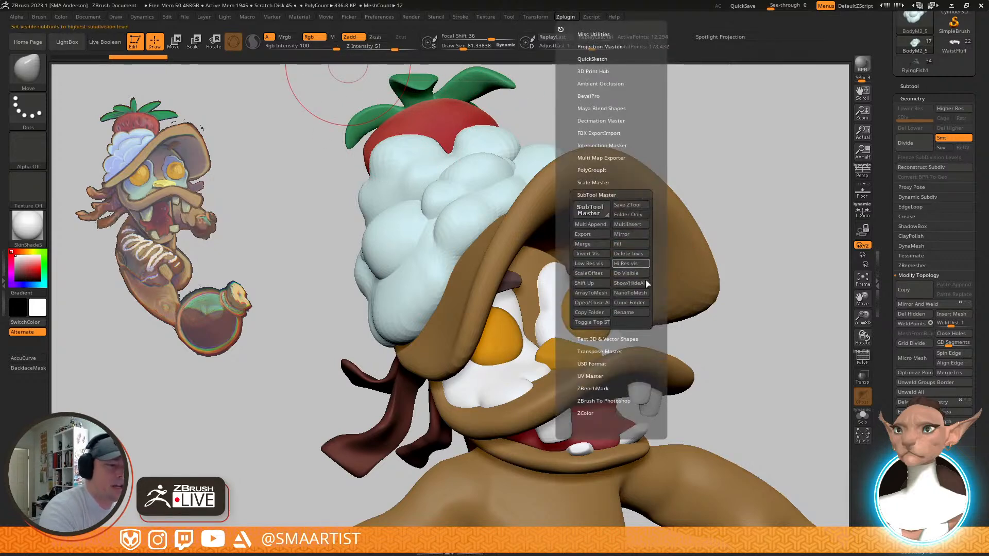
{"action": "left_click", "coordinate": [635, 243]}
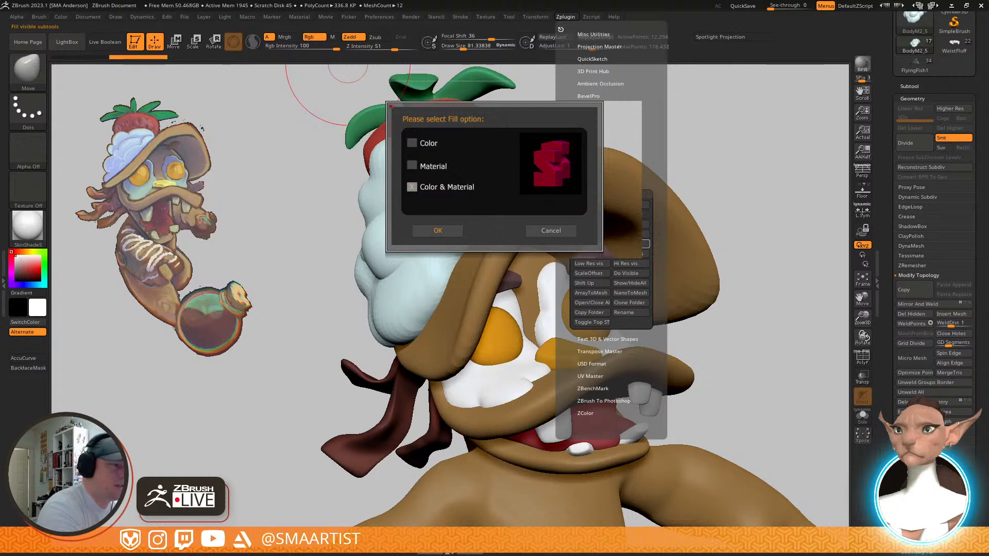
{"action": "left_click", "coordinate": [438, 230]}
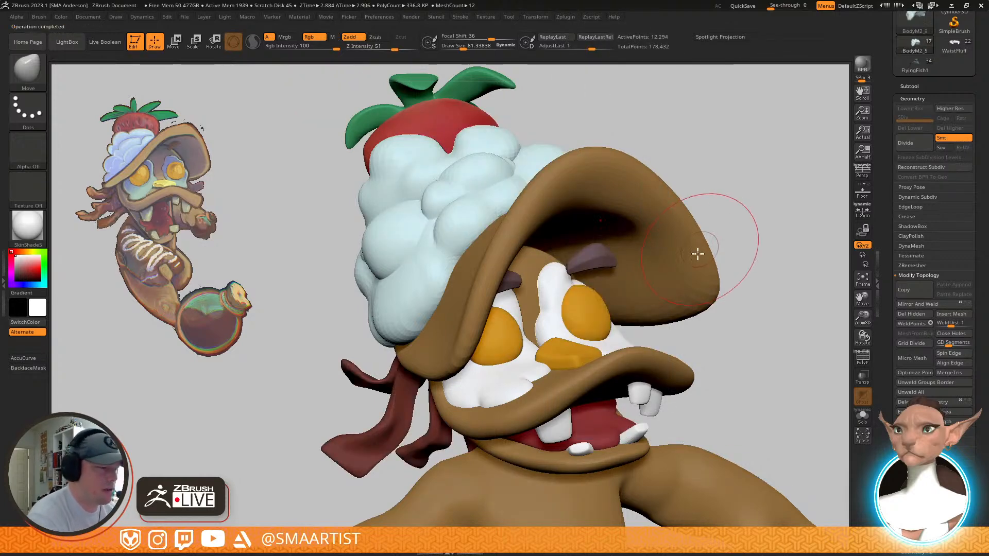
Fill the mouth's jelly subtool with the Plastic material in material-only mode and turn on its dynamic subdivision
{"action": "left_click_drag", "start_coordinate": [708, 352], "coordinate": [710, 280], "text": "alt"}
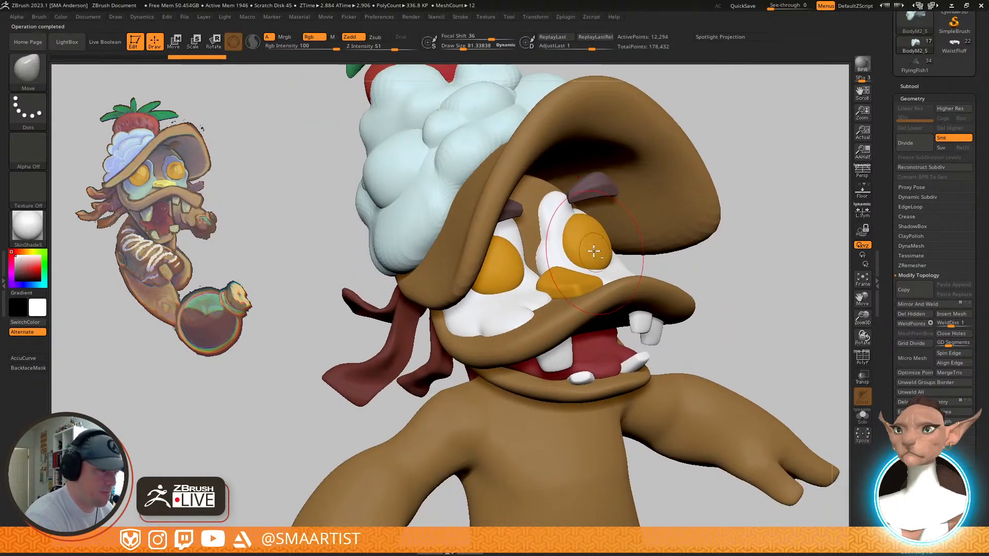
{"action": "left_click", "coordinate": [595, 252], "text": "alt"}
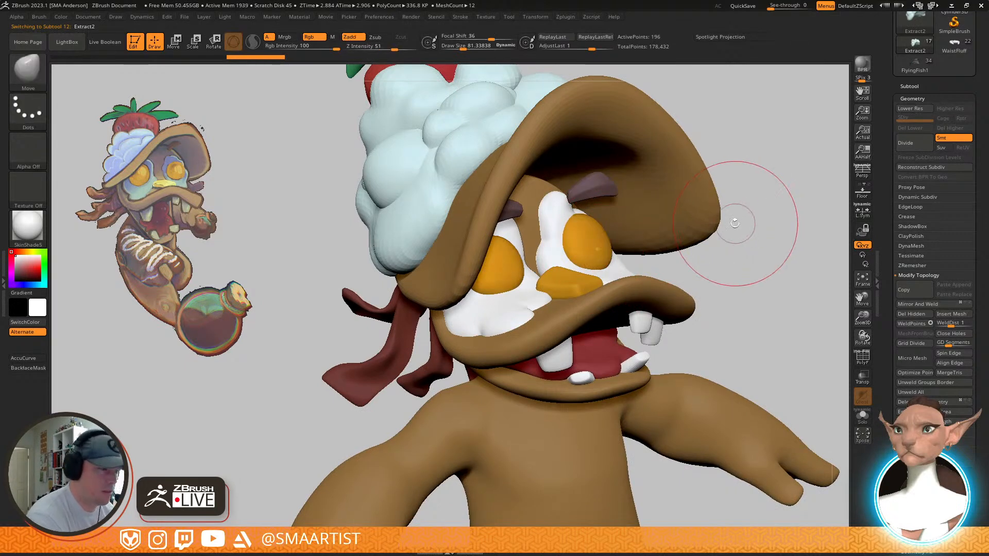
{"action": "left_click_drag", "start_coordinate": [740, 221], "coordinate": [724, 238]}
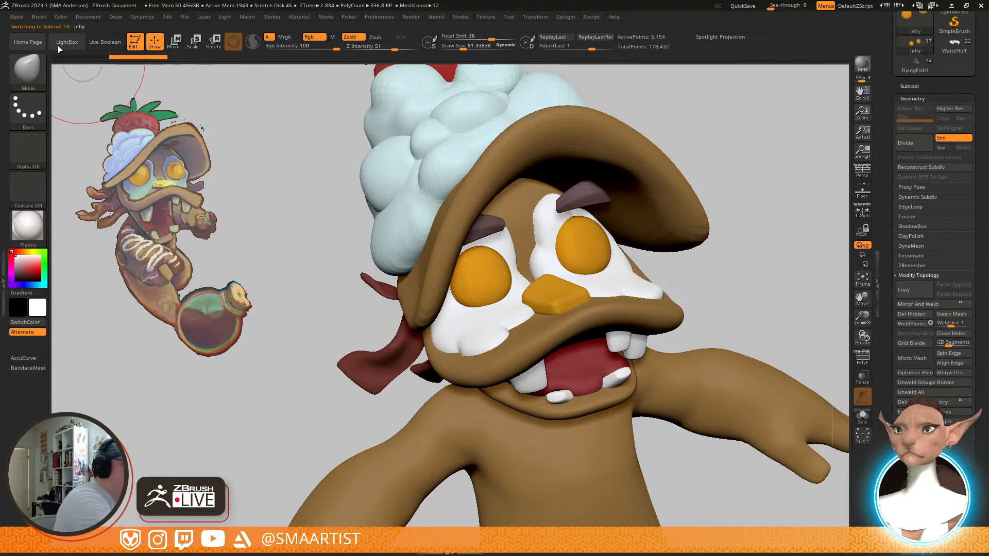
{"action": "left_click", "coordinate": [60, 17]}
{"action": "left_click", "coordinate": [333, 38]}
{"action": "left_click", "coordinate": [60, 16]}
{"action": "left_click", "coordinate": [97, 201]}
{"action": "mouse_move", "coordinate": [657, 388]}
{"action": "right_mouse_down"}
{"action": "mouse_move", "coordinate": [607, 352]}
{"action": "mouse_move", "coordinate": [648, 380]}
{"action": "mouse_move", "coordinate": [642, 404]}
{"action": "mouse_move", "coordinate": [654, 303]}
{"action": "right_mouse_up"}
{"action": "key", "text": "d"}
{"action": "mouse_move", "coordinate": [654, 303]}
{"action": "right_mouse_down"}
{"action": "mouse_move", "coordinate": [752, 260]}
{"action": "mouse_move", "coordinate": [721, 288]}
{"action": "mouse_move", "coordinate": [685, 269]}
{"action": "mouse_move", "coordinate": [682, 312]}
{"action": "mouse_move", "coordinate": [690, 298]}
{"action": "right_mouse_up"}
{"action": "key", "text": "shift+f"}
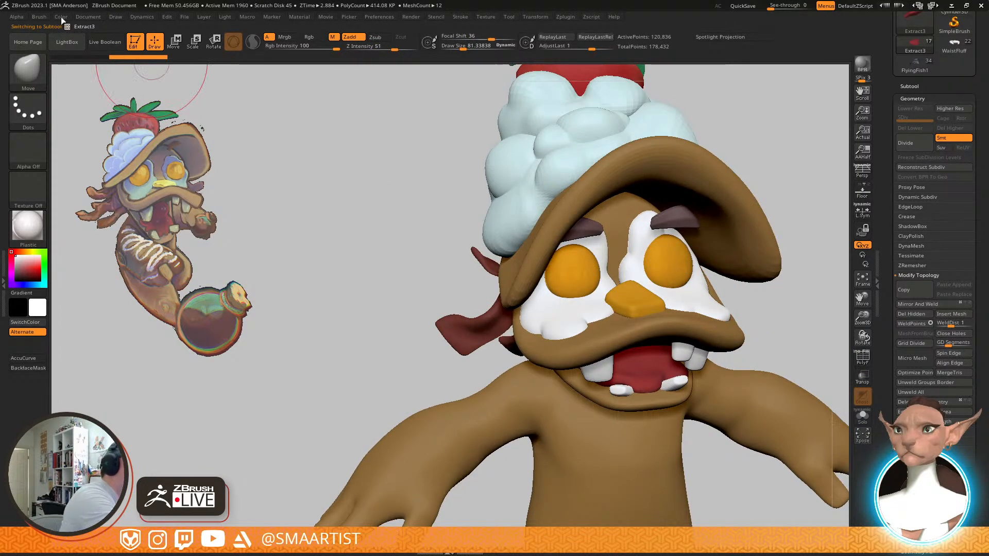
Fill the egg whites around the eyes with the Plastic material
{"action": "left_click", "coordinate": [60, 17]}
{"action": "left_click", "coordinate": [88, 203]}
{"action": "mouse_move", "coordinate": [718, 325]}
{"action": "right_mouse_down"}
{"action": "mouse_move", "coordinate": [704, 310]}
{"action": "mouse_move", "coordinate": [752, 258]}
{"action": "mouse_move", "coordinate": [737, 278]}
{"action": "mouse_move", "coordinate": [669, 284]}
{"action": "mouse_move", "coordinate": [711, 222]}
{"action": "mouse_move", "coordinate": [706, 286]}
{"action": "mouse_move", "coordinate": [672, 288]}
{"action": "mouse_move", "coordinate": [802, 276]}
{"action": "mouse_move", "coordinate": [732, 246]}
{"action": "mouse_move", "coordinate": [746, 260]}
{"action": "mouse_move", "coordinate": [737, 268]}
{"action": "mouse_move", "coordinate": [735, 242]}
{"action": "mouse_move", "coordinate": [735, 280]}
{"action": "mouse_move", "coordinate": [722, 259]}
{"action": "mouse_move", "coordinate": [689, 329]}
{"action": "right_mouse_up"}
{"action": "mouse_move", "coordinate": [600, 325]}
{"action": "right_mouse_down"}
{"action": "mouse_move", "coordinate": [638, 320]}
{"action": "mouse_move", "coordinate": [600, 346]}
{"action": "right_mouse_up"}
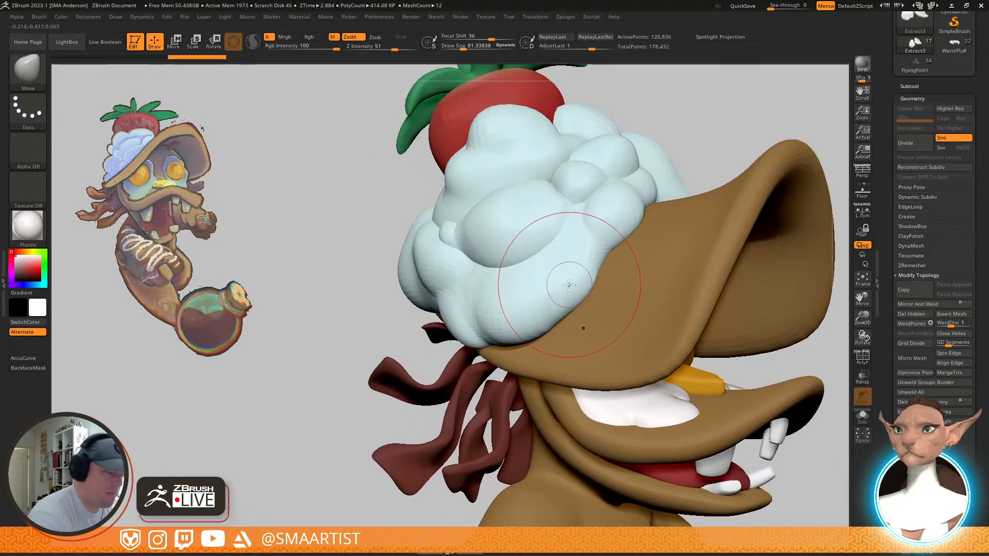
Select the whipped cream and reshape the lower front lobe's edge above the brim with a Move brush of about 95 draw size
{"action": "left_click", "coordinate": [581, 274], "text": "alt"}
{"action": "mouse_move", "coordinate": [585, 273]}
{"action": "right_mouse_down"}
{"action": "mouse_move", "coordinate": [574, 290]}
{"action": "mouse_move", "coordinate": [577, 278]}
{"action": "mouse_move", "coordinate": [556, 289]}
{"action": "mouse_move", "coordinate": [625, 317]}
{"action": "mouse_move", "coordinate": [617, 369]}
{"action": "mouse_move", "coordinate": [612, 329]}
{"action": "mouse_move", "coordinate": [625, 283]}
{"action": "mouse_move", "coordinate": [571, 307]}
{"action": "right_mouse_up"}
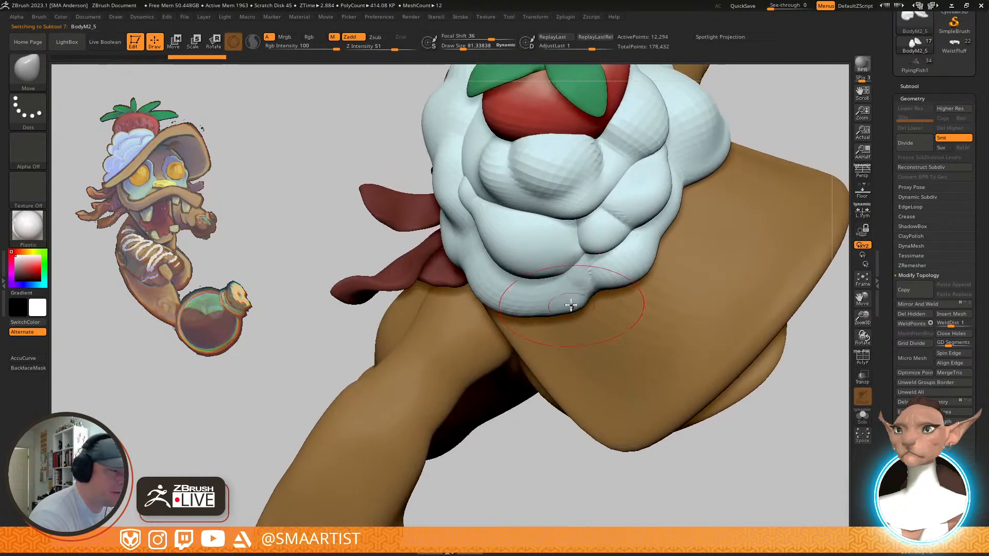
{"action": "key", "text": "s"}
{"action": "left_click_drag", "start_coordinate": [573, 306], "coordinate": [579, 283]}
{"action": "left_click_drag", "start_coordinate": [565, 316], "coordinate": [585, 300]}
{"action": "mouse_move", "coordinate": [585, 301]}
{"action": "right_mouse_down"}
{"action": "mouse_move", "coordinate": [607, 262]}
{"action": "mouse_move", "coordinate": [603, 292]}
{"action": "right_mouse_up"}
{"action": "key", "text": "s"}
{"action": "left_click_drag", "start_coordinate": [608, 281], "coordinate": [605, 281]}
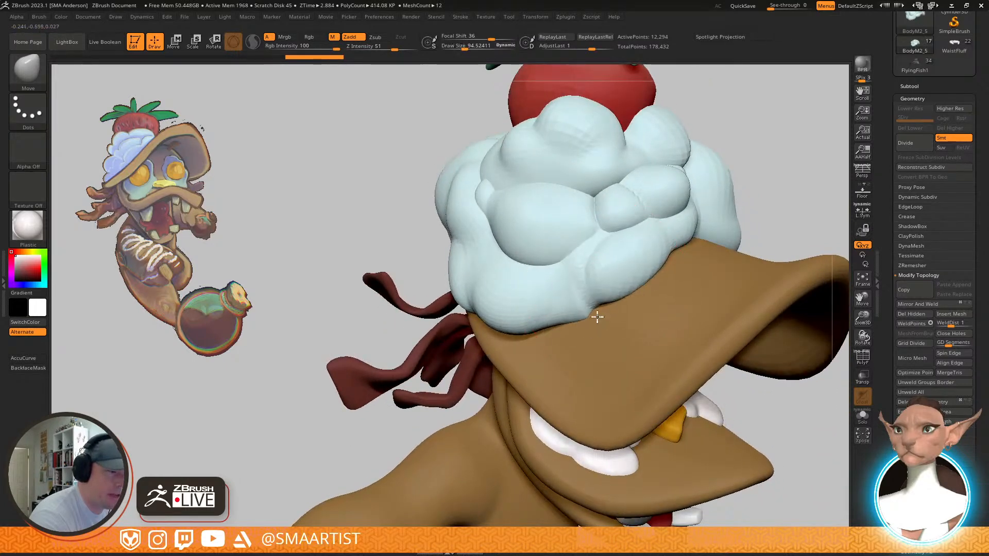
{"action": "left_click_drag", "start_coordinate": [593, 317], "coordinate": [598, 297]}
{"action": "right_click_drag", "start_coordinate": [598, 298], "coordinate": [665, 281]}
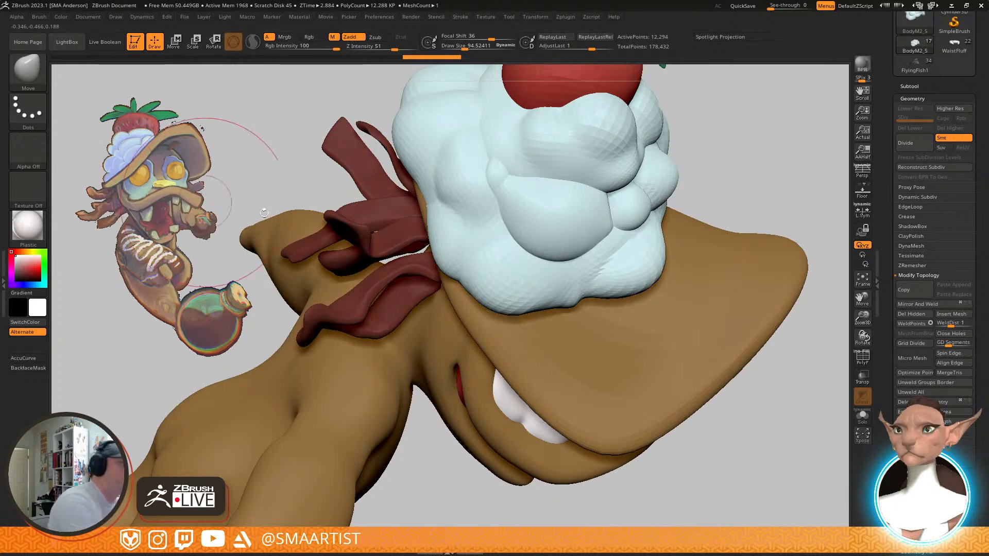
Smooth the lower front lobe and its notch along the hat brim, reducing the draw size to about 48
{"action": "mouse_move", "coordinate": [667, 276]}
{"action": "right_mouse_down"}
{"action": "mouse_move", "coordinate": [644, 218]}
{"action": "mouse_move", "coordinate": [616, 263]}
{"action": "mouse_move", "coordinate": [585, 241]}
{"action": "mouse_move", "coordinate": [587, 271]}
{"action": "mouse_move", "coordinate": [572, 262]}
{"action": "right_mouse_up"}
{"action": "mouse_move", "coordinate": [568, 229]}
{"action": "left_mouse_down"}
{"action": "mouse_move", "coordinate": [549, 234]}
{"action": "mouse_move", "coordinate": [538, 262]}
{"action": "mouse_move", "coordinate": [530, 230]}
{"action": "left_mouse_up"}
{"action": "key", "text": "ctrl+z"}
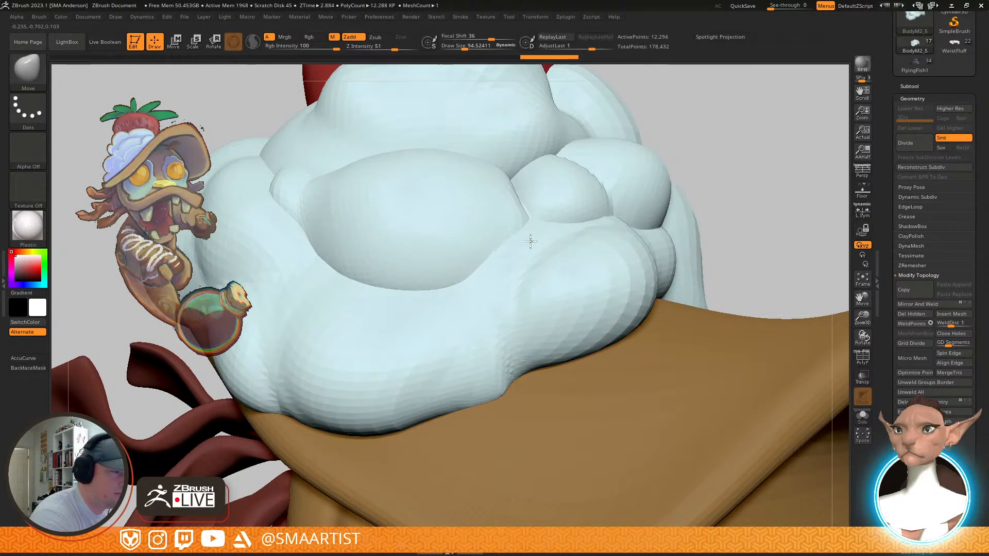
{"action": "left_click_drag", "start_coordinate": [578, 268], "coordinate": [566, 266], "text": "shift"}
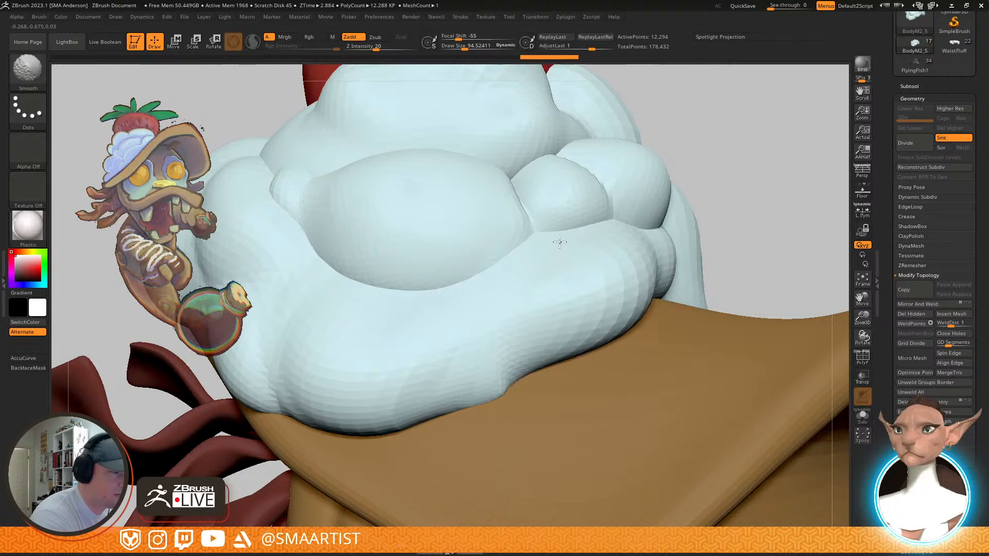
{"action": "key", "text": "s"}
{"action": "mouse_move", "coordinate": [502, 390]}
{"action": "left_mouse_down"}
{"action": "mouse_move", "coordinate": [486, 382]}
{"action": "mouse_move", "coordinate": [497, 382]}
{"action": "left_mouse_up"}
{"action": "key", "text": "shift"}
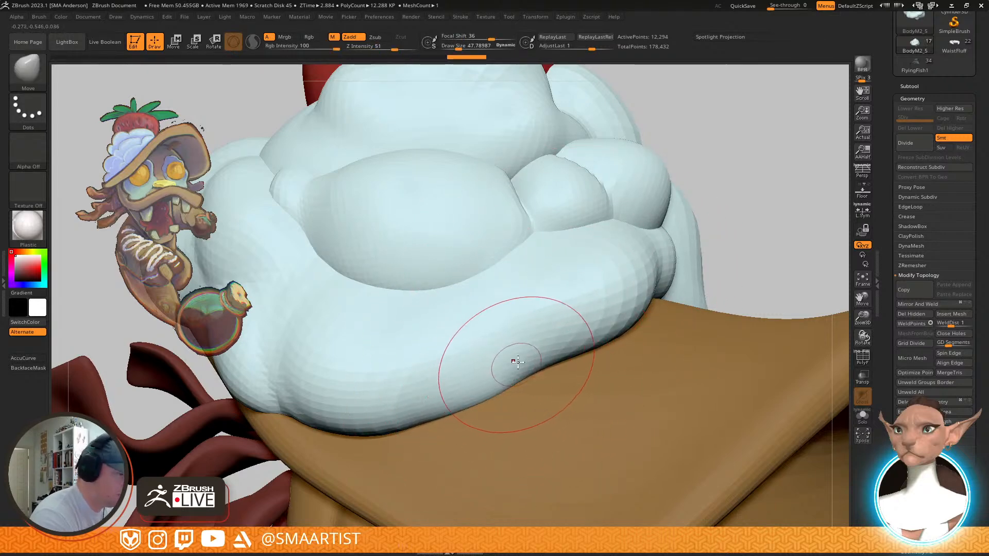
Carve a crease down the lower front lobe with the GIO_soft_forms brush to divide it into two lobes
{"action": "key", "text": "b"}
{"action": "key", "text": "g"}
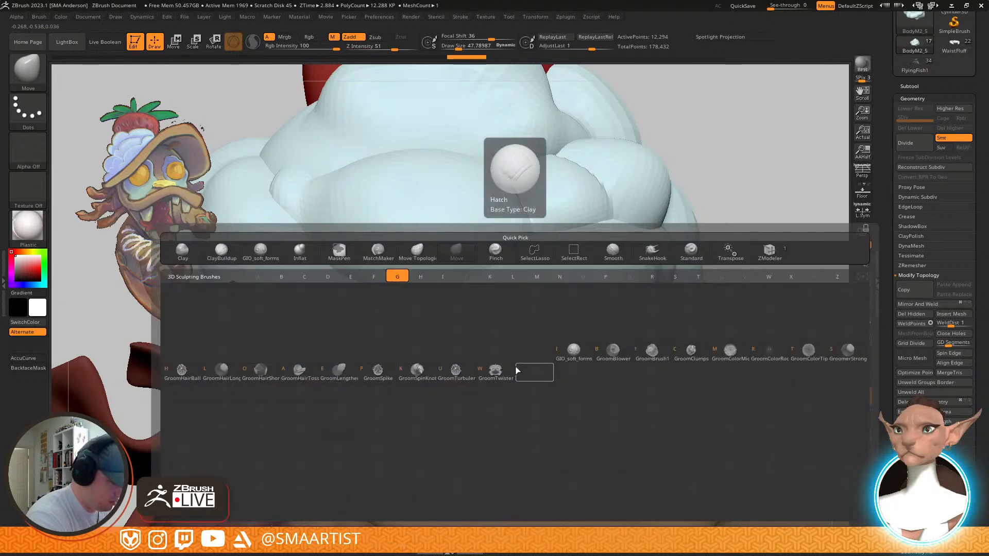
{"action": "key", "text": "i"}
{"action": "mouse_move", "coordinate": [491, 338]}
{"action": "left_mouse_down"}
{"action": "mouse_move", "coordinate": [459, 352]}
{"action": "mouse_move", "coordinate": [533, 265]}
{"action": "mouse_move", "coordinate": [558, 252]}
{"action": "left_mouse_up"}
{"action": "right_click_drag", "start_coordinate": [558, 252], "coordinate": [601, 296]}
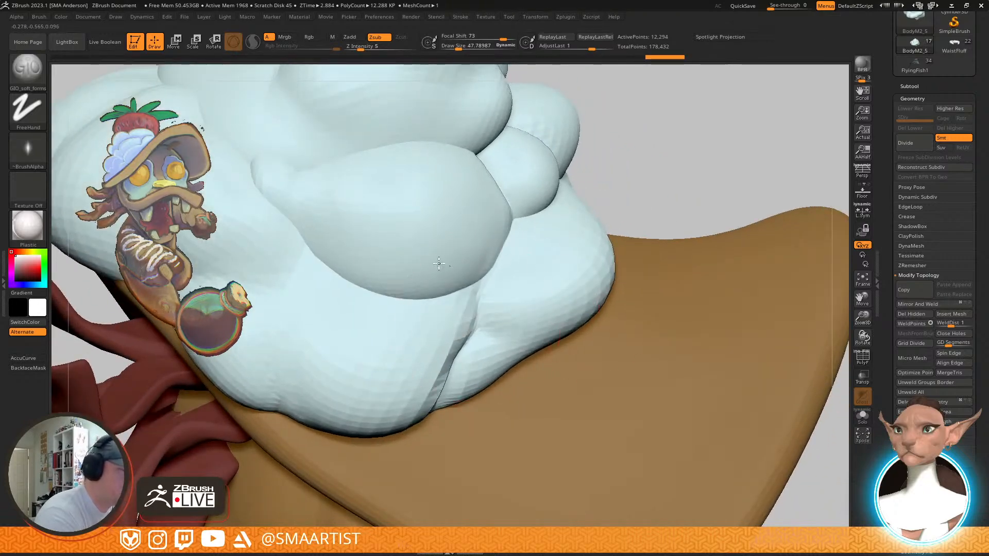
{"action": "left_click_drag", "start_coordinate": [444, 264], "coordinate": [471, 324]}
{"action": "mouse_move", "coordinate": [498, 361]}
{"action": "right_mouse_down"}
{"action": "mouse_move", "coordinate": [492, 286]}
{"action": "mouse_move", "coordinate": [567, 324]}
{"action": "mouse_move", "coordinate": [581, 361]}
{"action": "right_mouse_up"}
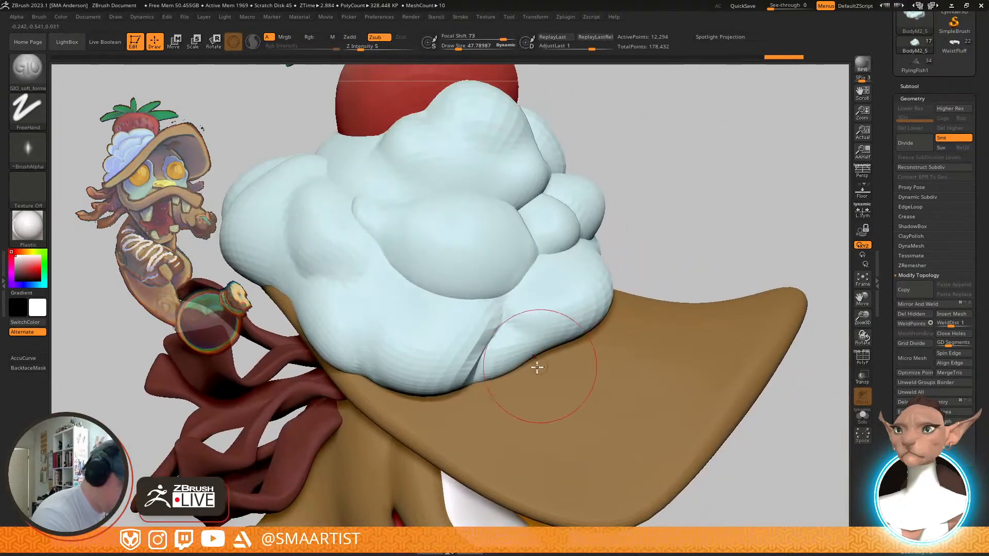
Round out the smaller lobe beside the new crease with the Move brush, enlarging the draw size to about 81
{"action": "key", "text": "b"}
{"action": "key", "text": "m"}
{"action": "key", "text": "v"}
{"action": "right_click_drag", "start_coordinate": [518, 378], "coordinate": [515, 380]}
{"action": "left_click_drag", "start_coordinate": [519, 365], "coordinate": [529, 383]}
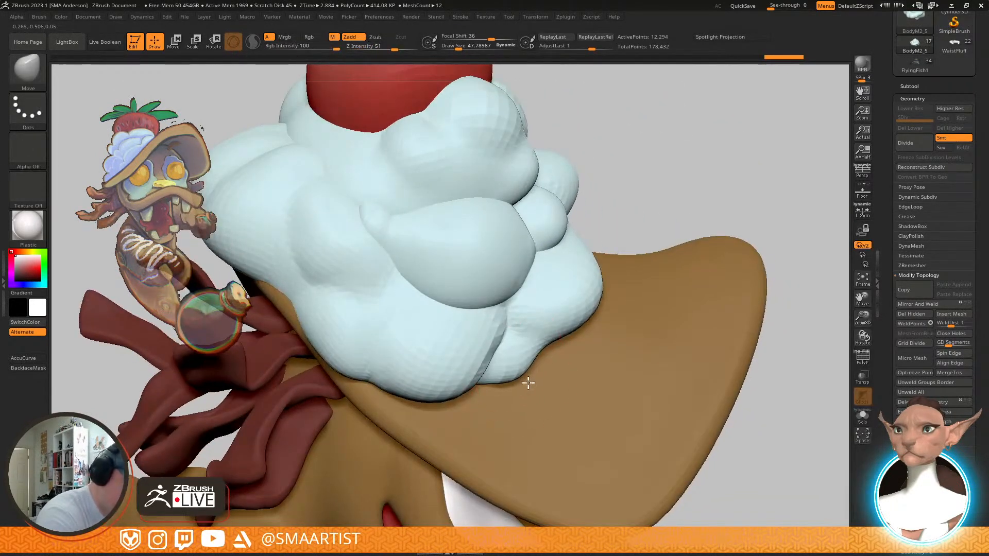
{"action": "mouse_move", "coordinate": [540, 373]}
{"action": "right_mouse_down"}
{"action": "mouse_move", "coordinate": [530, 326]}
{"action": "mouse_move", "coordinate": [578, 379]}
{"action": "mouse_move", "coordinate": [575, 318]}
{"action": "right_mouse_up"}
{"action": "key", "text": "s"}
{"action": "left_click_drag", "start_coordinate": [575, 318], "coordinate": [596, 347]}
{"action": "mouse_move", "coordinate": [643, 322]}
{"action": "right_mouse_down"}
{"action": "mouse_move", "coordinate": [614, 366]}
{"action": "mouse_move", "coordinate": [615, 329]}
{"action": "right_mouse_up"}
{"action": "left_click_drag", "start_coordinate": [625, 286], "coordinate": [651, 287]}
{"action": "mouse_move", "coordinate": [664, 294]}
{"action": "right_mouse_down"}
{"action": "mouse_move", "coordinate": [638, 292]}
{"action": "mouse_move", "coordinate": [655, 307]}
{"action": "mouse_move", "coordinate": [682, 233]}
{"action": "mouse_move", "coordinate": [672, 242]}
{"action": "mouse_move", "coordinate": [690, 261]}
{"action": "mouse_move", "coordinate": [704, 243]}
{"action": "right_mouse_up"}
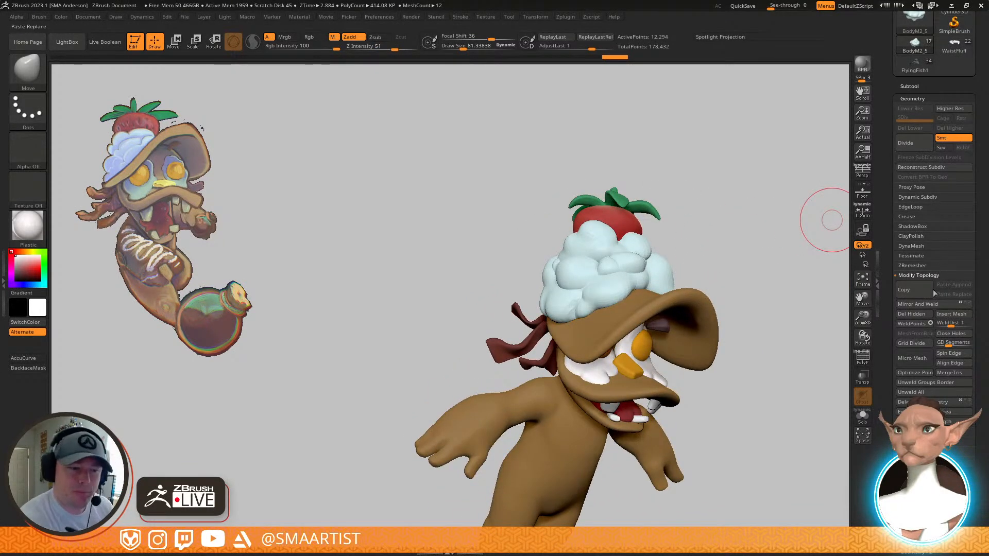
DynaMesh the whipped cream at resolution 128 and inspect its new topology up close with the wireframe shown
{"action": "left_click", "coordinate": [920, 245]}
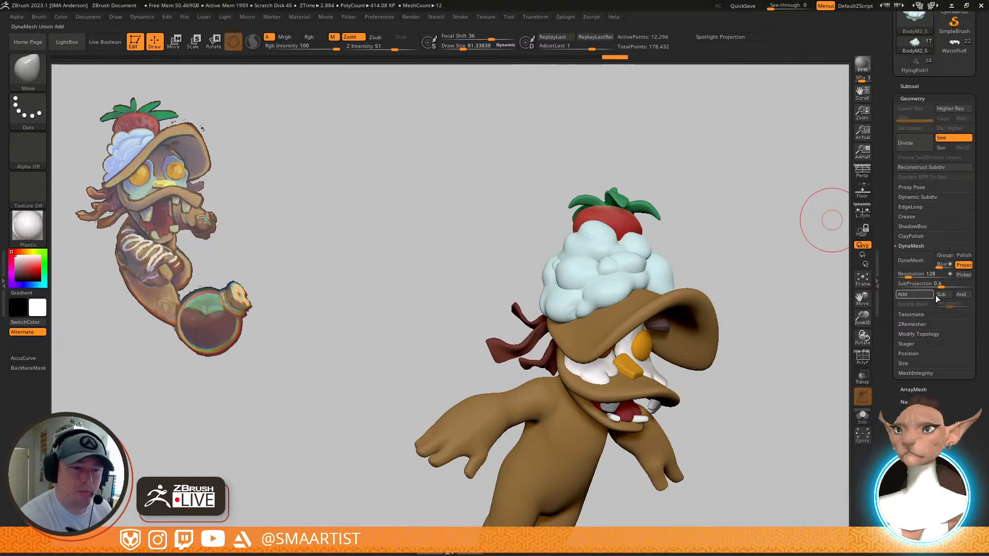
{"action": "left_click", "coordinate": [911, 260]}
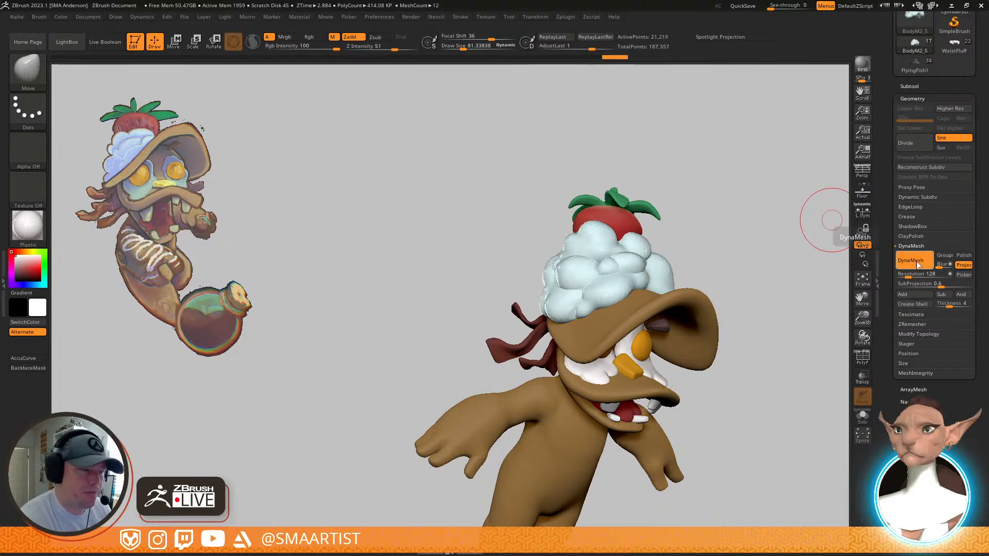
{"action": "key", "text": "f"}
{"action": "key", "text": "shift+f"}
{"action": "key", "text": "shift+f"}
{"action": "key", "text": "shift+f"}
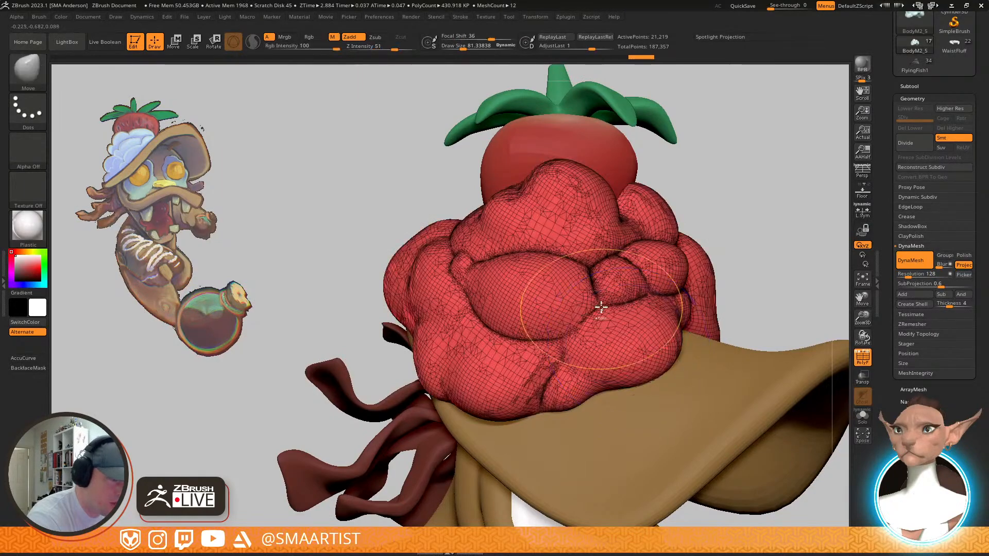
{"action": "right_click_drag", "start_coordinate": [602, 311], "coordinate": [664, 376], "text": "ctrl"}
{"action": "right_click_drag", "start_coordinate": [710, 305], "coordinate": [587, 330]}
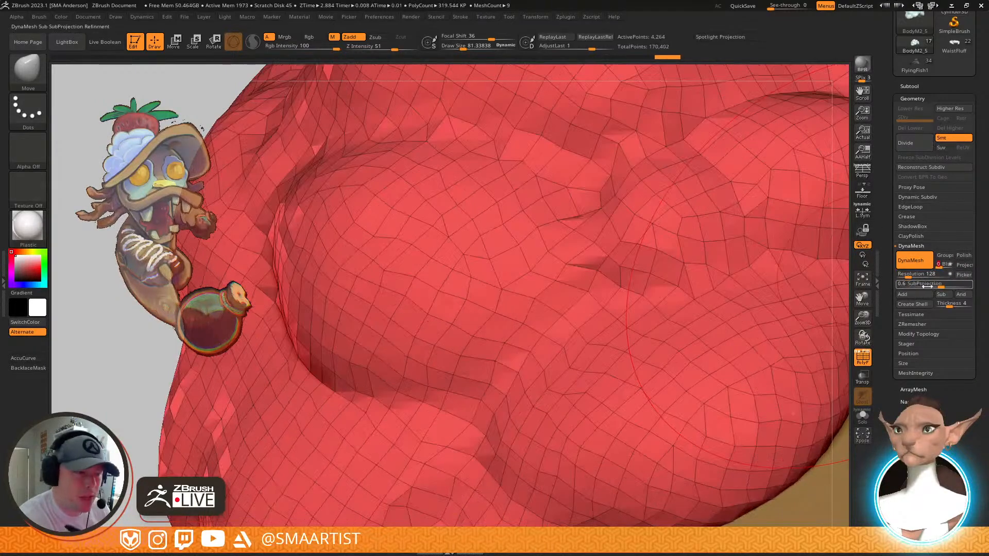
Undo the coarse DynaMesh and remesh the whipped cream at resolution 128 with Project enabled and Blur at 0
{"action": "right_click_drag", "start_coordinate": [720, 333], "coordinate": [657, 282], "text": "ctrl"}
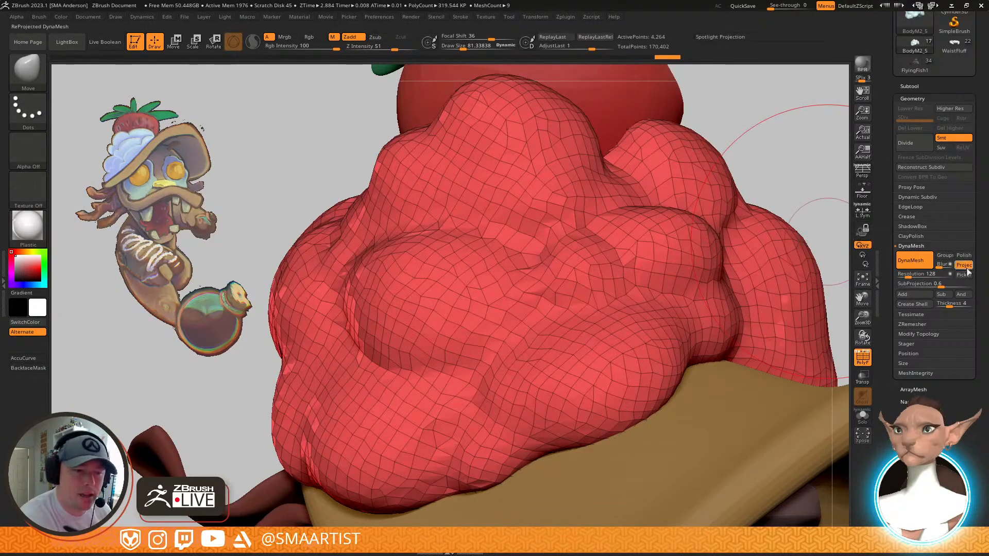
{"action": "key", "text": "ctrl+z"}
{"action": "key", "text": "ctrl+z"}
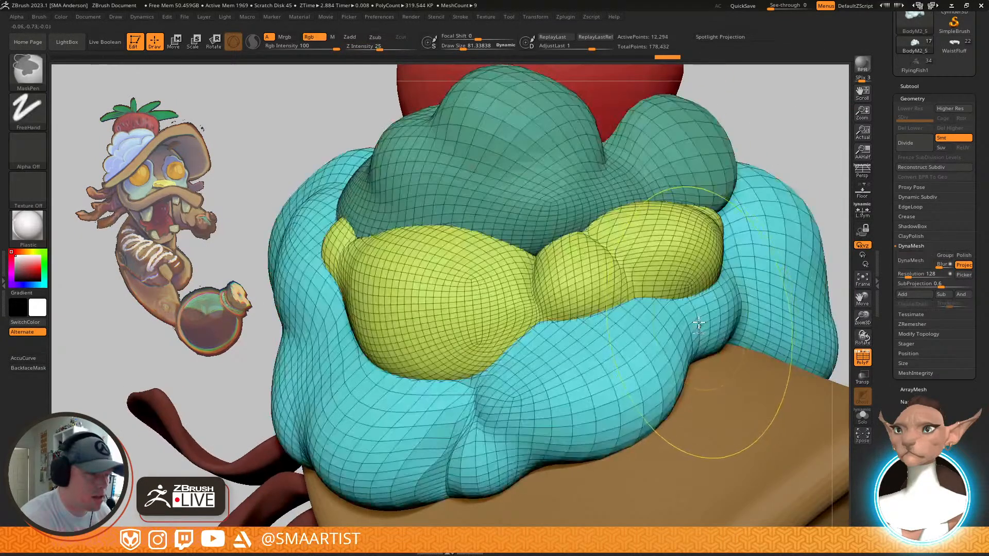
{"action": "key", "text": "ctrl+shift+z"}
{"action": "right_click_drag", "start_coordinate": [632, 315], "coordinate": [680, 337], "text": "ctrl"}
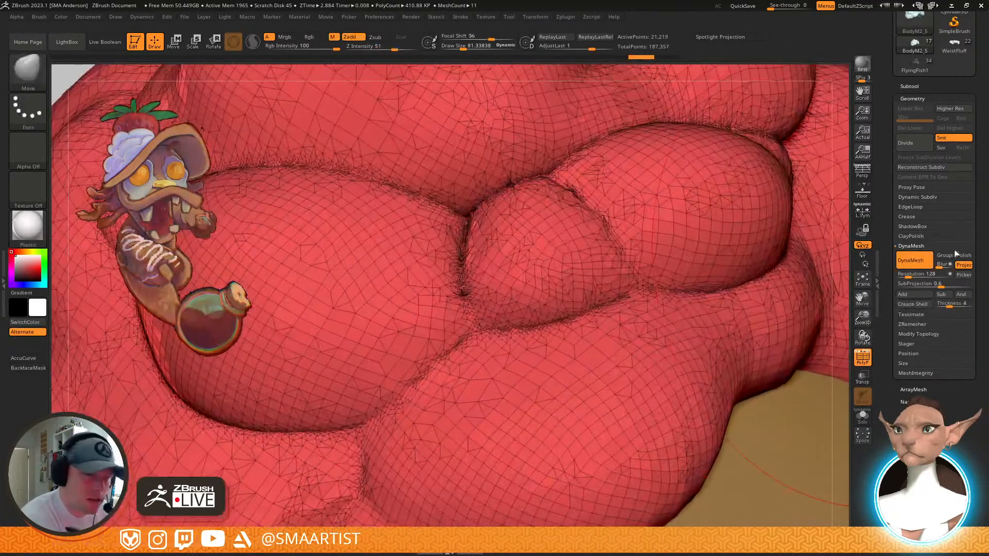
{"action": "left_click_drag", "start_coordinate": [938, 266], "coordinate": [929, 267]}
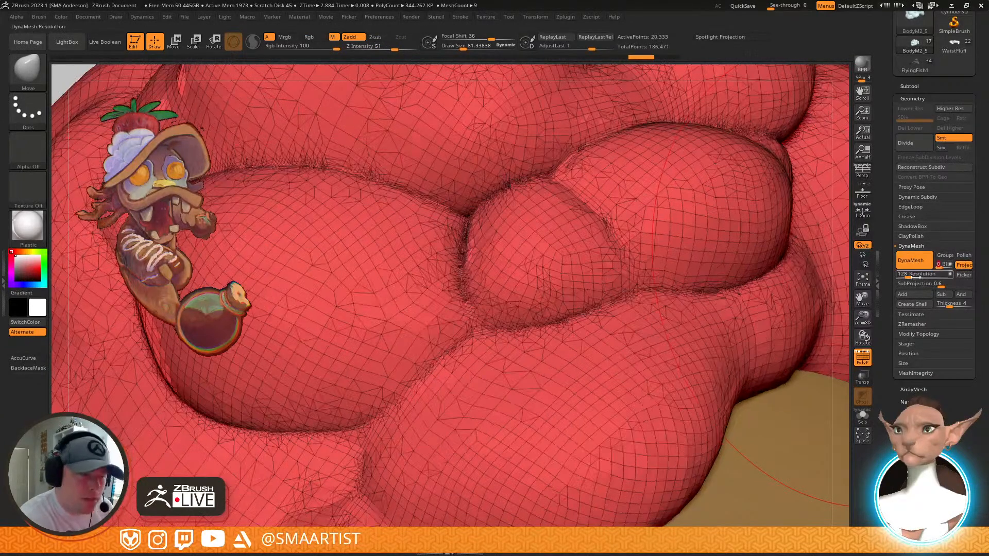
Smooth the creases around the large front lobe at a draw size of about 42 and remesh the whipped cream
{"action": "right_click_drag", "start_coordinate": [716, 292], "coordinate": [591, 311], "text": "ctrl"}
{"action": "key", "text": "s"}
{"action": "left_click_drag", "start_coordinate": [550, 314], "coordinate": [536, 315]}
{"action": "key", "text": "shift"}
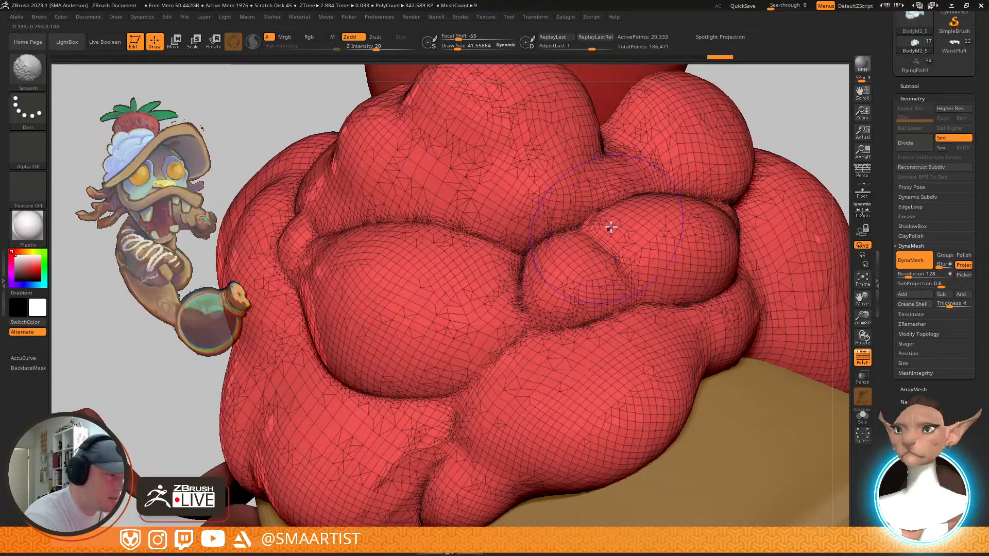
{"action": "key", "text": "shift+f"}
{"action": "right_click_drag", "start_coordinate": [579, 243], "coordinate": [594, 252]}
{"action": "key", "text": "shift+f"}
{"action": "mouse_move", "coordinate": [538, 286]}
{"action": "left_mouse_down", "text": "shift"}
{"action": "mouse_move", "coordinate": [517, 341]}
{"action": "mouse_move", "coordinate": [379, 403]}
{"action": "left_mouse_up", "text": "shift"}
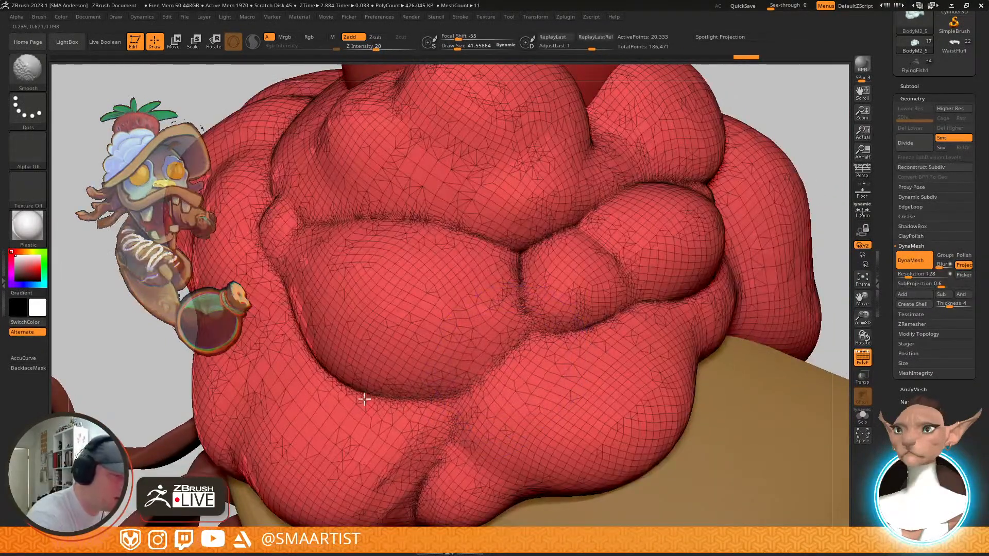
{"action": "mouse_move", "coordinate": [578, 340]}
{"action": "right_mouse_down", "text": "ctrl"}
{"action": "mouse_move", "coordinate": [594, 311]}
{"action": "mouse_move", "coordinate": [766, 222]}
{"action": "right_mouse_up", "text": "ctrl"}
{"action": "left_click_drag", "start_coordinate": [751, 196], "coordinate": [766, 222], "text": "ctrl"}
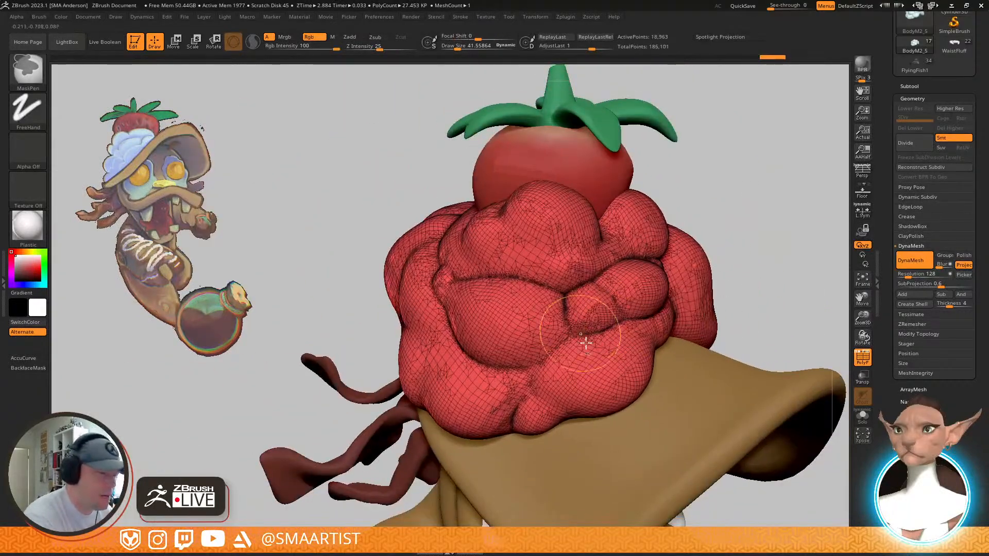
Hide the wireframe, smooth the ragged creases between the upper and front lobes, and remesh the whipped cream again
{"action": "right_click_drag", "start_coordinate": [578, 336], "coordinate": [631, 371], "text": "ctrl"}
{"action": "key", "text": "shift+f"}
{"action": "right_click_drag", "start_coordinate": [620, 302], "coordinate": [634, 326]}
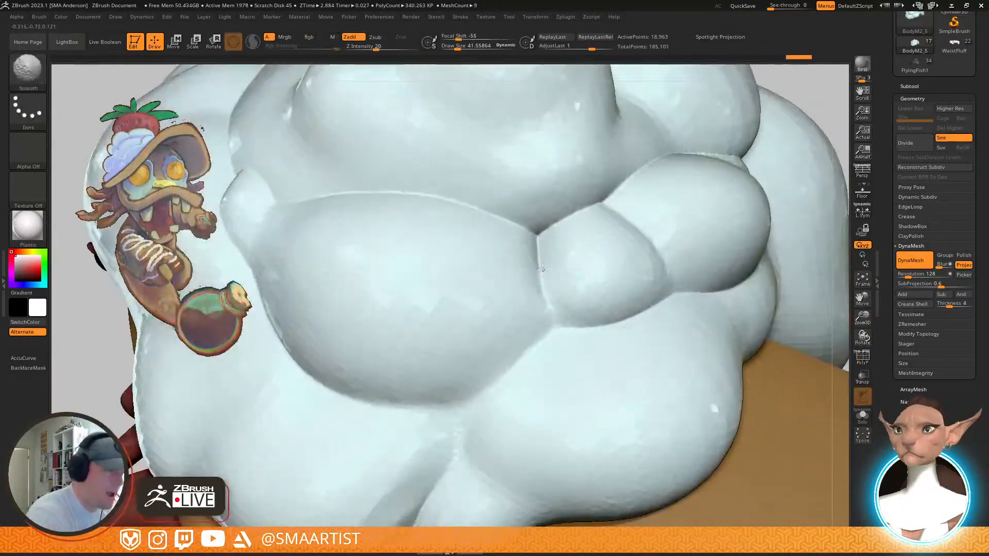
{"action": "left_click_drag", "start_coordinate": [585, 195], "coordinate": [397, 192], "text": "shift"}
{"action": "mouse_move", "coordinate": [434, 336]}
{"action": "right_mouse_down", "text": "ctrl"}
{"action": "mouse_move", "coordinate": [640, 311]}
{"action": "mouse_move", "coordinate": [645, 332]}
{"action": "right_mouse_up", "text": "ctrl"}
{"action": "left_click_drag", "start_coordinate": [647, 330], "coordinate": [670, 302], "text": "shift"}
{"action": "left_click_drag", "start_coordinate": [744, 194], "coordinate": [811, 295], "text": "ctrl"}
{"action": "right_click_drag", "start_coordinate": [601, 317], "coordinate": [622, 315]}
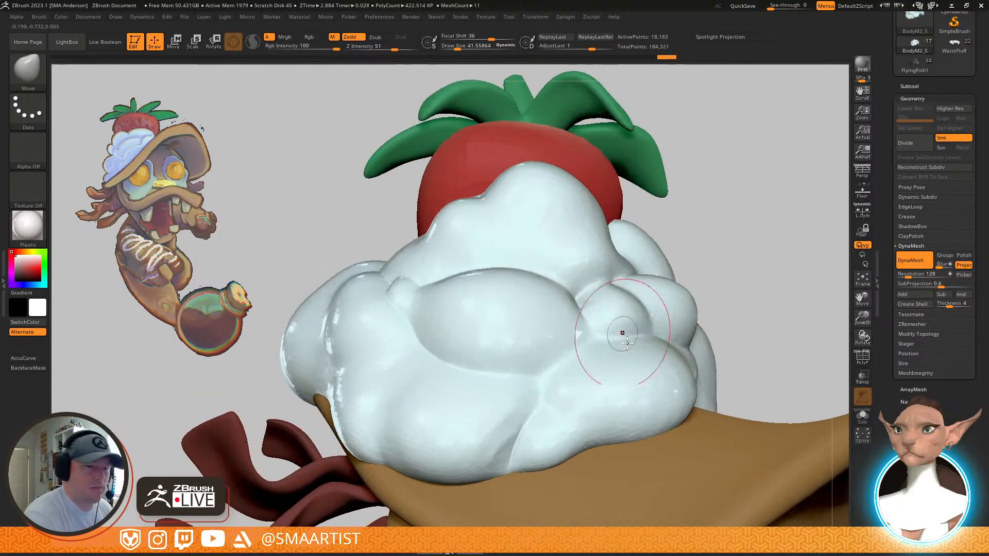
Turn off DynaMesh projection, set the resolution to 328, and remesh the whipped cream with the wireframe shown
{"action": "left_click", "coordinate": [964, 269]}
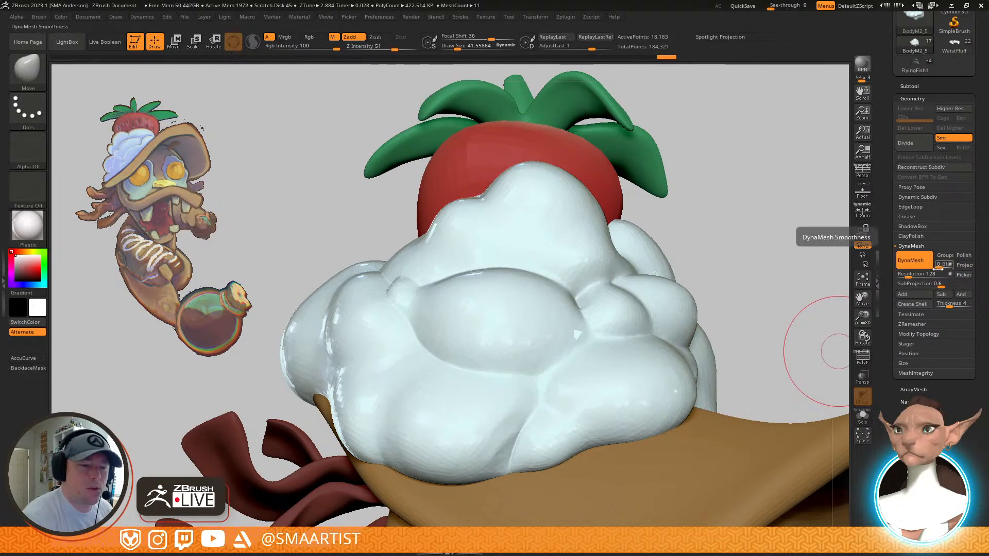
{"action": "left_click", "coordinate": [914, 275]}
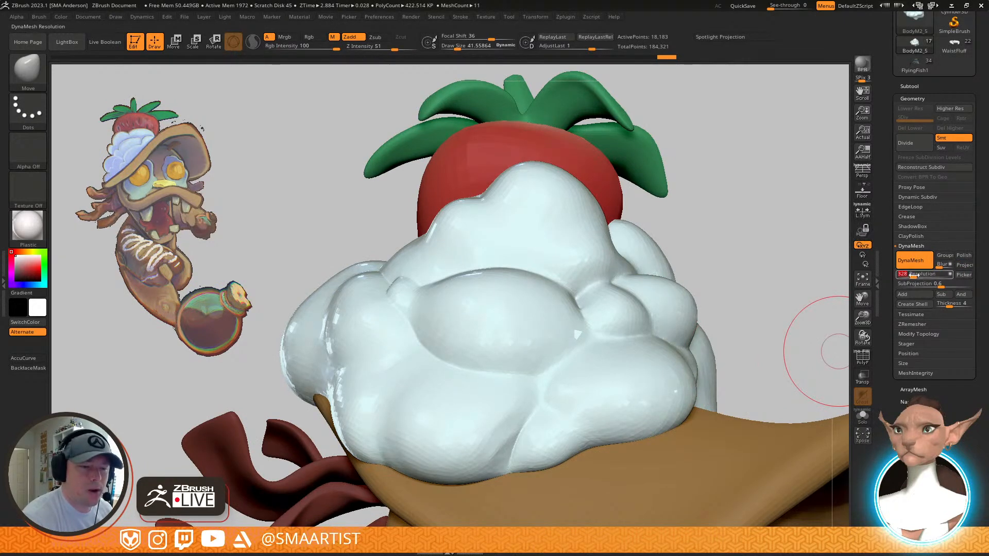
{"action": "right_click_drag", "start_coordinate": [778, 286], "coordinate": [742, 289]}
{"action": "key", "text": "shift+f"}
{"action": "mouse_move", "coordinate": [751, 251]}
{"action": "right_mouse_down", "text": "ctrl"}
{"action": "mouse_move", "coordinate": [757, 259]}
{"action": "mouse_move", "coordinate": [761, 228]}
{"action": "right_mouse_up", "text": "ctrl"}
{"action": "left_click_drag", "start_coordinate": [761, 227], "coordinate": [784, 280], "text": "ctrl"}
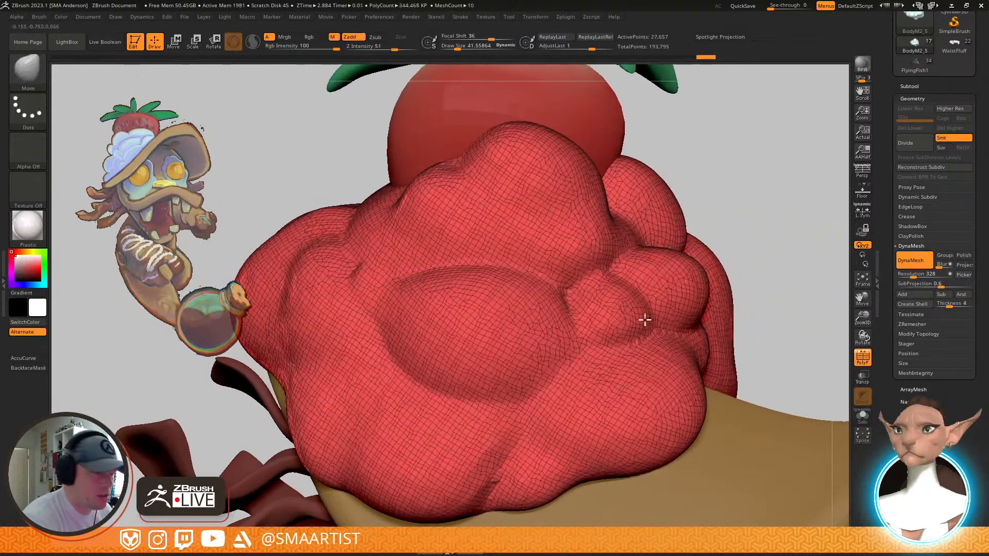
Smooth the seams around the large front lobe, the top lobe and the lower front crease with the wireframe hidden
{"action": "key", "text": "shift+f"}
{"action": "left_click_drag", "start_coordinate": [639, 343], "coordinate": [556, 364], "text": "shift"}
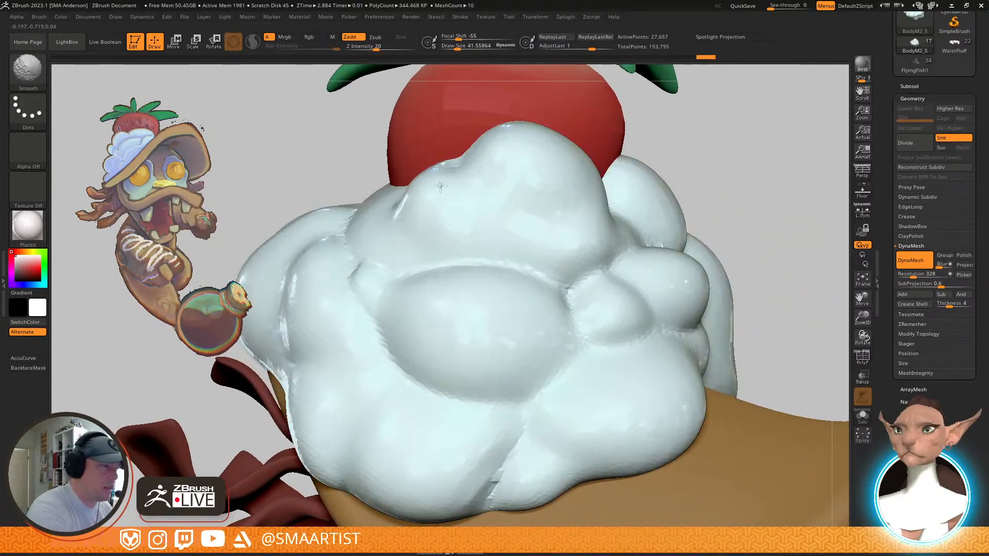
{"action": "left_click_drag", "start_coordinate": [485, 161], "coordinate": [520, 186], "text": "shift"}
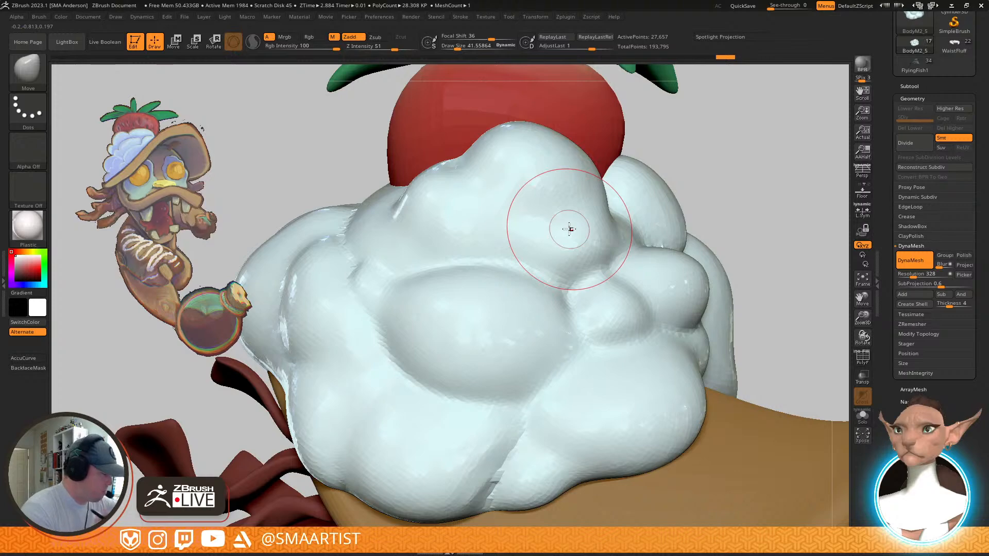
{"action": "right_click_drag", "start_coordinate": [569, 229], "coordinate": [561, 193]}
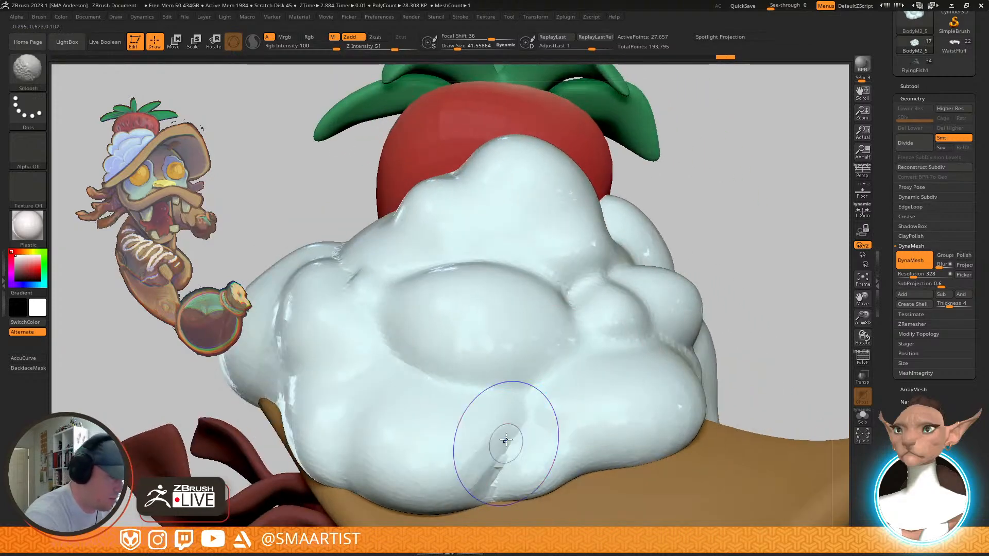
{"action": "left_click_drag", "start_coordinate": [503, 443], "coordinate": [494, 480], "text": "shift"}
{"action": "mouse_move", "coordinate": [592, 429]}
{"action": "right_mouse_down"}
{"action": "mouse_move", "coordinate": [622, 371]}
{"action": "mouse_move", "coordinate": [589, 315]}
{"action": "mouse_move", "coordinate": [679, 333]}
{"action": "mouse_move", "coordinate": [679, 363]}
{"action": "right_mouse_up"}
{"action": "key", "text": "shift"}
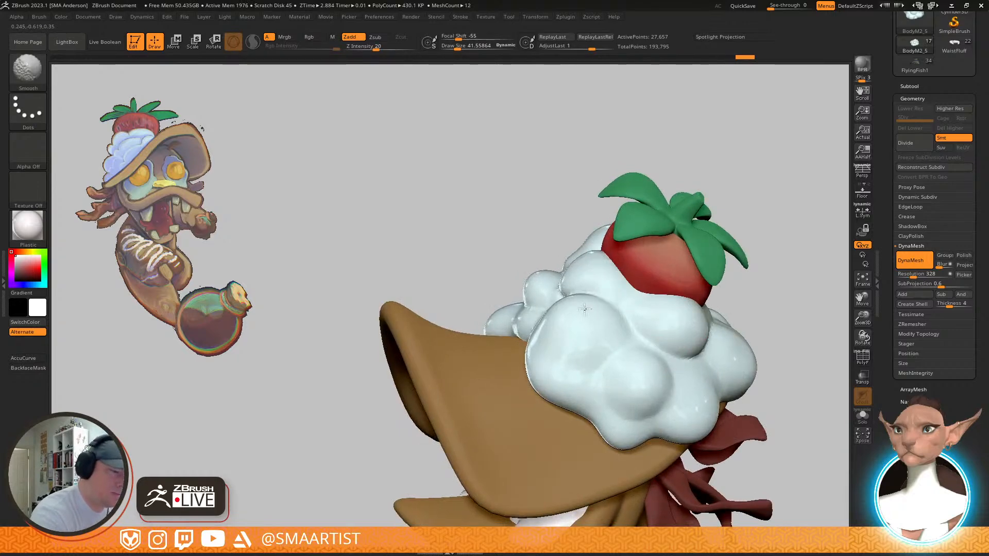
Examine the remeshed whipped cream from several sides, with and without the wireframe
{"action": "key", "text": "shift+f"}
{"action": "right_click_drag", "start_coordinate": [638, 307], "coordinate": [578, 294]}
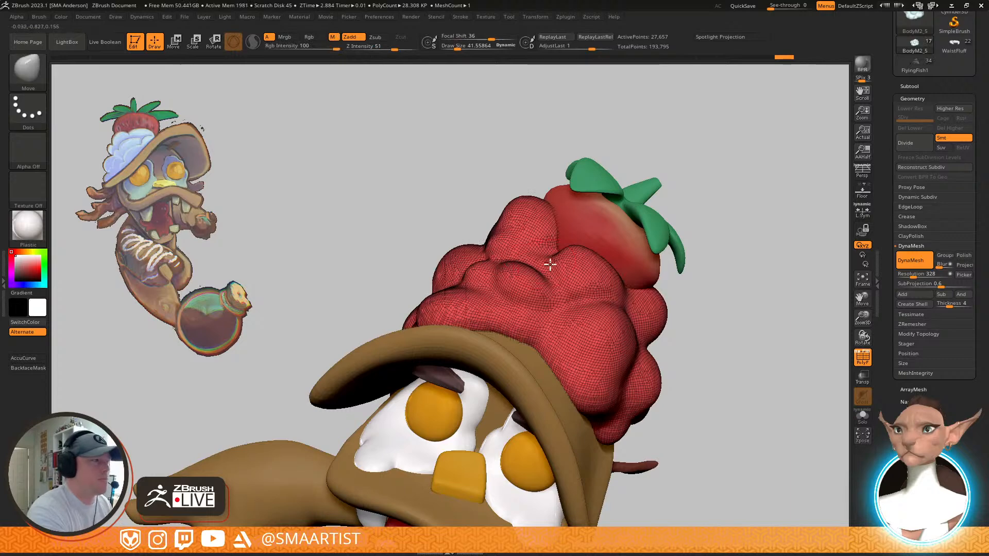
{"action": "right_click_drag", "start_coordinate": [534, 265], "coordinate": [592, 309]}
{"action": "key", "text": "shift+f"}
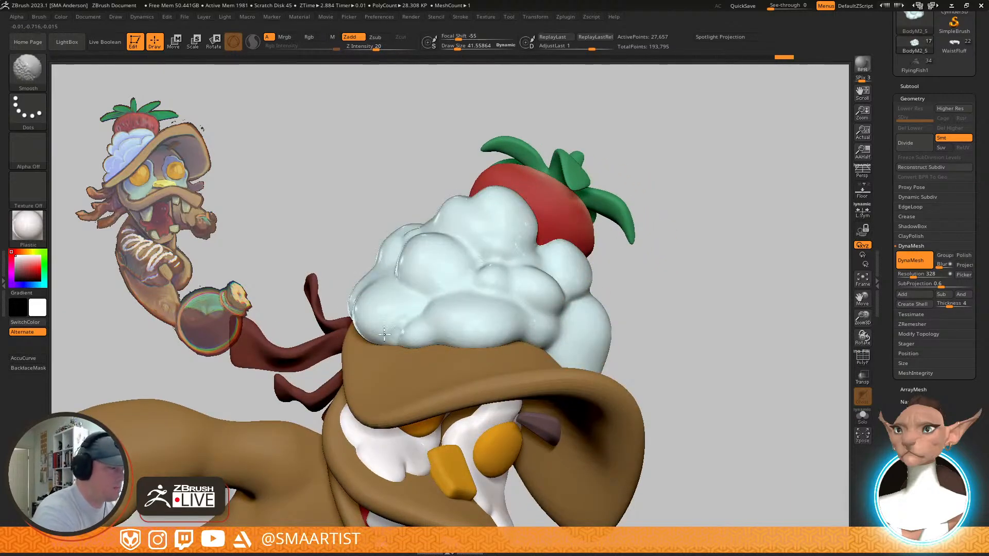
{"action": "mouse_move", "coordinate": [673, 388]}
{"action": "right_mouse_down"}
{"action": "mouse_move", "coordinate": [620, 378]}
{"action": "mouse_move", "coordinate": [631, 368]}
{"action": "right_mouse_up"}
{"action": "right_click_drag", "start_coordinate": [717, 419], "coordinate": [721, 330], "text": "ctrl"}
{"action": "mouse_move", "coordinate": [721, 330]}
{"action": "right_mouse_down"}
{"action": "mouse_move", "coordinate": [675, 273]}
{"action": "mouse_move", "coordinate": [731, 331]}
{"action": "mouse_move", "coordinate": [697, 232]}
{"action": "mouse_move", "coordinate": [675, 237]}
{"action": "mouse_move", "coordinate": [682, 256]}
{"action": "mouse_move", "coordinate": [649, 247]}
{"action": "mouse_move", "coordinate": [646, 280]}
{"action": "mouse_move", "coordinate": [612, 309]}
{"action": "right_mouse_up"}
Flatten the large front lobe into the surrounding cream with the ClayBuildup brush at a draw size of about 36 and smooth it
{"action": "key", "text": "b"}
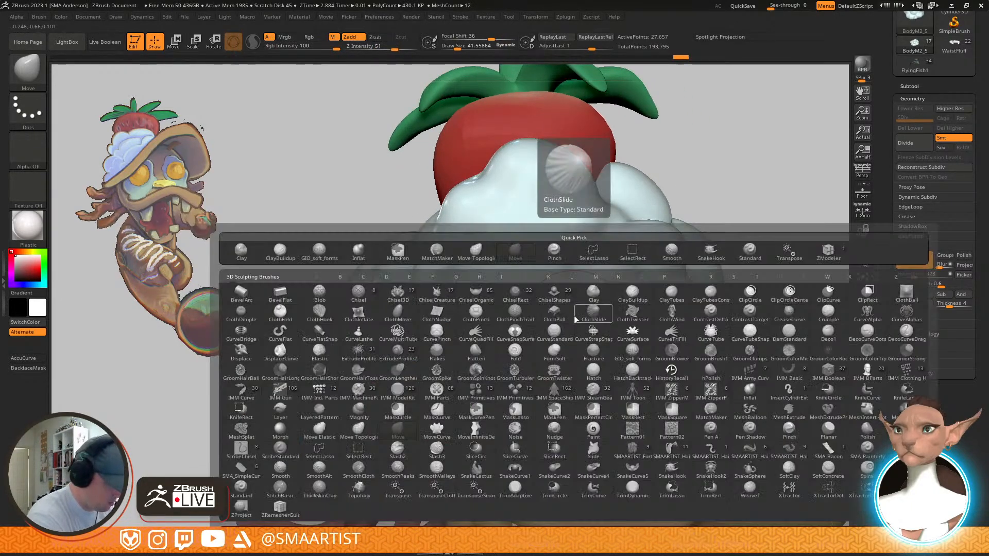
{"action": "key", "text": "c"}
{"action": "key", "text": "b"}
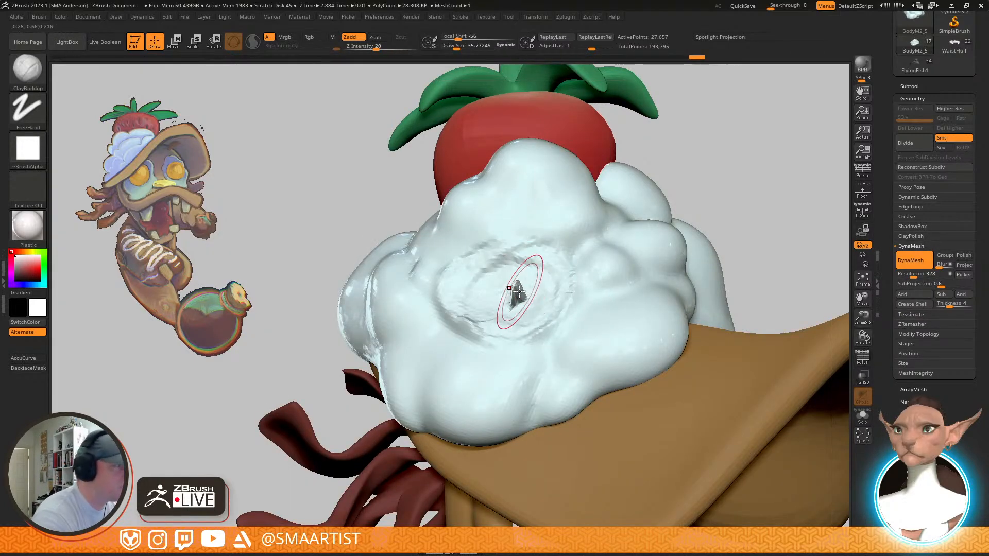
{"action": "mouse_move", "coordinate": [518, 291]}
{"action": "right_mouse_down"}
{"action": "mouse_move", "coordinate": [594, 336]}
{"action": "mouse_move", "coordinate": [534, 297]}
{"action": "mouse_move", "coordinate": [494, 296]}
{"action": "right_mouse_up"}
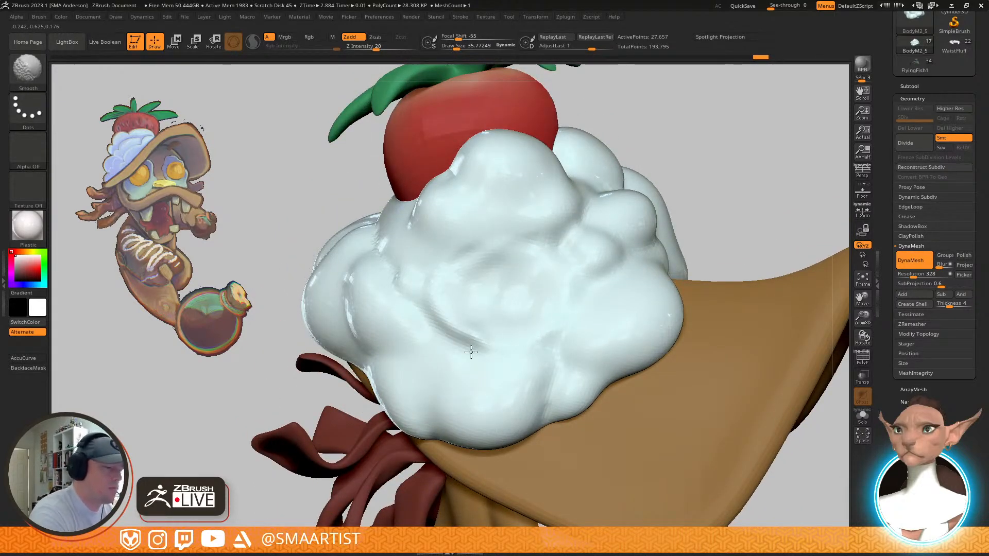
{"action": "left_click_drag", "start_coordinate": [432, 290], "coordinate": [448, 309]}
{"action": "mouse_move", "coordinate": [470, 304]}
{"action": "right_mouse_down"}
{"action": "mouse_move", "coordinate": [600, 287]}
{"action": "mouse_move", "coordinate": [569, 287]}
{"action": "right_mouse_up"}
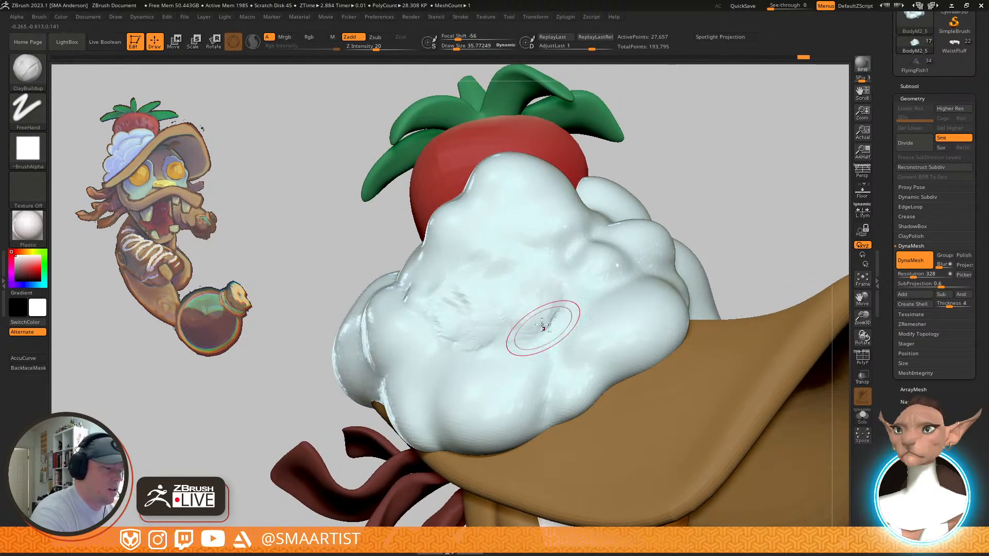
{"action": "left_click_drag", "start_coordinate": [554, 293], "coordinate": [501, 262], "text": "shift"}
{"action": "left_click_drag", "start_coordinate": [563, 278], "coordinate": [555, 299], "text": "shift"}
{"action": "mouse_move", "coordinate": [582, 304]}
{"action": "right_mouse_down"}
{"action": "mouse_move", "coordinate": [583, 295]}
{"action": "mouse_move", "coordinate": [580, 303]}
{"action": "right_mouse_up"}
Build up a new large rounded lobe on the flattened front area with ClayBuildup strokes
{"action": "mouse_move", "coordinate": [534, 261]}
{"action": "left_mouse_down"}
{"action": "mouse_move", "coordinate": [498, 281]}
{"action": "mouse_move", "coordinate": [519, 291]}
{"action": "mouse_move", "coordinate": [496, 314]}
{"action": "left_mouse_up"}
{"action": "left_click_drag", "start_coordinate": [553, 288], "coordinate": [533, 332]}
{"action": "mouse_move", "coordinate": [511, 297]}
{"action": "left_mouse_down"}
{"action": "mouse_move", "coordinate": [543, 264]}
{"action": "mouse_move", "coordinate": [572, 275]}
{"action": "mouse_move", "coordinate": [538, 325]}
{"action": "left_mouse_up"}
{"action": "mouse_move", "coordinate": [556, 260]}
{"action": "left_mouse_down"}
{"action": "mouse_move", "coordinate": [491, 309]}
{"action": "mouse_move", "coordinate": [561, 263]}
{"action": "mouse_move", "coordinate": [541, 329]}
{"action": "mouse_move", "coordinate": [502, 307]}
{"action": "left_mouse_up"}
{"action": "left_click_drag", "start_coordinate": [582, 300], "coordinate": [569, 327], "text": "shift"}
{"action": "mouse_move", "coordinate": [573, 349]}
{"action": "right_mouse_down", "text": "ctrl"}
{"action": "mouse_move", "coordinate": [664, 278]}
{"action": "mouse_move", "coordinate": [624, 247]}
{"action": "right_mouse_up", "text": "ctrl"}
{"action": "right_click_drag", "start_coordinate": [621, 280], "coordinate": [596, 260]}
{"action": "mouse_move", "coordinate": [595, 251]}
{"action": "left_mouse_down"}
{"action": "mouse_move", "coordinate": [597, 283]}
{"action": "mouse_move", "coordinate": [569, 335]}
{"action": "left_mouse_up"}
{"action": "left_click_drag", "start_coordinate": [615, 298], "coordinate": [564, 297]}
{"action": "mouse_move", "coordinate": [600, 260]}
{"action": "left_mouse_down"}
{"action": "mouse_move", "coordinate": [520, 269]}
{"action": "mouse_move", "coordinate": [573, 282]}
{"action": "mouse_move", "coordinate": [610, 315]}
{"action": "mouse_move", "coordinate": [569, 313]}
{"action": "left_mouse_up"}
Build up a small round lobe beside the new large one and smooth the surfaces of both
{"action": "right_click_drag", "start_coordinate": [512, 300], "coordinate": [551, 297]}
{"action": "mouse_move", "coordinate": [484, 289]}
{"action": "left_mouse_down"}
{"action": "mouse_move", "coordinate": [482, 318]}
{"action": "mouse_move", "coordinate": [470, 302]}
{"action": "mouse_move", "coordinate": [489, 312]}
{"action": "left_mouse_up"}
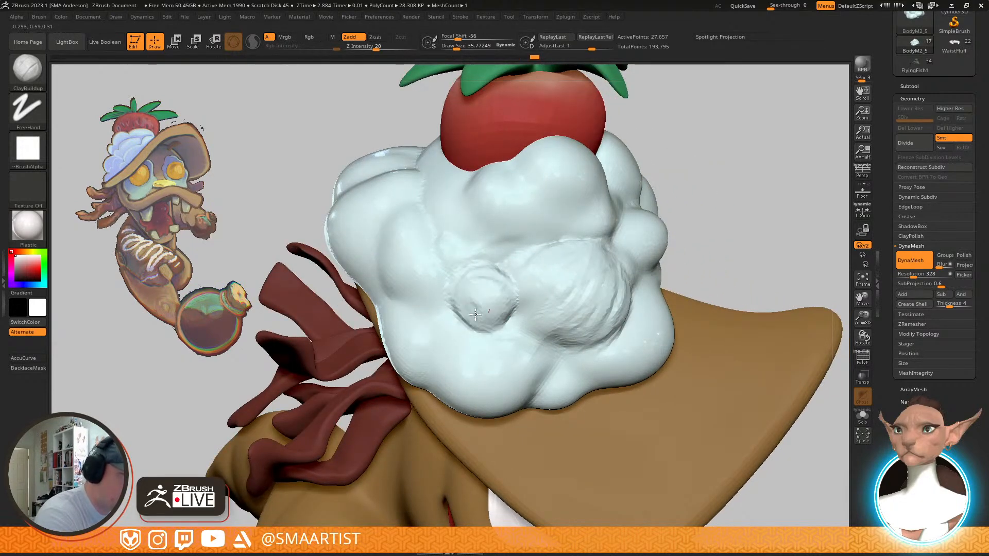
{"action": "right_click_drag", "start_coordinate": [563, 315], "coordinate": [576, 284]}
{"action": "key", "text": "shift"}
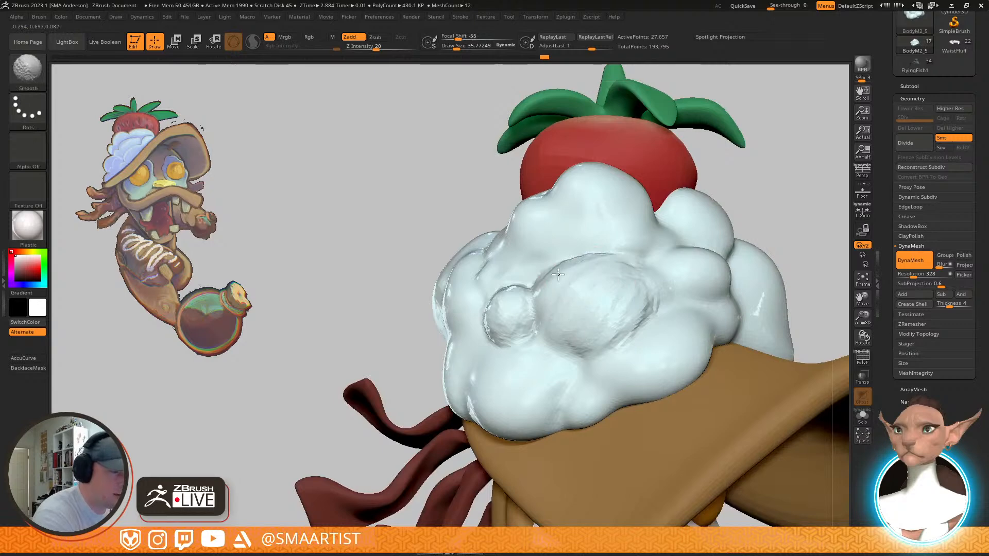
{"action": "mouse_move", "coordinate": [509, 304]}
{"action": "left_mouse_down", "text": "shift"}
{"action": "mouse_move", "coordinate": [523, 313]}
{"action": "mouse_move", "coordinate": [536, 293]}
{"action": "left_mouse_up", "text": "shift"}
{"action": "key", "text": "ctrl"}
{"action": "mouse_move", "coordinate": [655, 321]}
{"action": "right_mouse_down", "text": "ctrl"}
{"action": "mouse_move", "coordinate": [728, 270]}
{"action": "mouse_move", "coordinate": [721, 247]}
{"action": "mouse_move", "coordinate": [737, 269]}
{"action": "mouse_move", "coordinate": [664, 309]}
{"action": "mouse_move", "coordinate": [618, 373]}
{"action": "mouse_move", "coordinate": [567, 347]}
{"action": "right_mouse_up", "text": "ctrl"}
{"action": "key", "text": "shift"}
Reshape the two new lobes with the Move brush at a draw size of about 51 and smooth the transitions between them
{"action": "key", "text": "b"}
{"action": "key", "text": "m"}
{"action": "key", "text": "v"}
{"action": "key", "text": "s"}
{"action": "left_click_drag", "start_coordinate": [566, 351], "coordinate": [571, 352]}
{"action": "right_click_drag", "start_coordinate": [571, 352], "coordinate": [555, 367]}
{"action": "left_click_drag", "start_coordinate": [559, 355], "coordinate": [578, 344]}
{"action": "mouse_move", "coordinate": [582, 355]}
{"action": "right_mouse_down"}
{"action": "mouse_move", "coordinate": [654, 383]}
{"action": "mouse_move", "coordinate": [641, 387]}
{"action": "right_mouse_up"}
{"action": "right_click_drag", "start_coordinate": [557, 337], "coordinate": [620, 316]}
{"action": "mouse_move", "coordinate": [626, 355]}
{"action": "left_mouse_down"}
{"action": "mouse_move", "coordinate": [655, 287]}
{"action": "mouse_move", "coordinate": [625, 288]}
{"action": "mouse_move", "coordinate": [632, 270]}
{"action": "left_mouse_up"}
{"action": "right_click_drag", "start_coordinate": [632, 283], "coordinate": [661, 286]}
{"action": "mouse_move", "coordinate": [638, 295]}
{"action": "left_mouse_down", "text": "shift"}
{"action": "mouse_move", "coordinate": [625, 282]}
{"action": "mouse_move", "coordinate": [619, 313]}
{"action": "left_mouse_up", "text": "shift"}
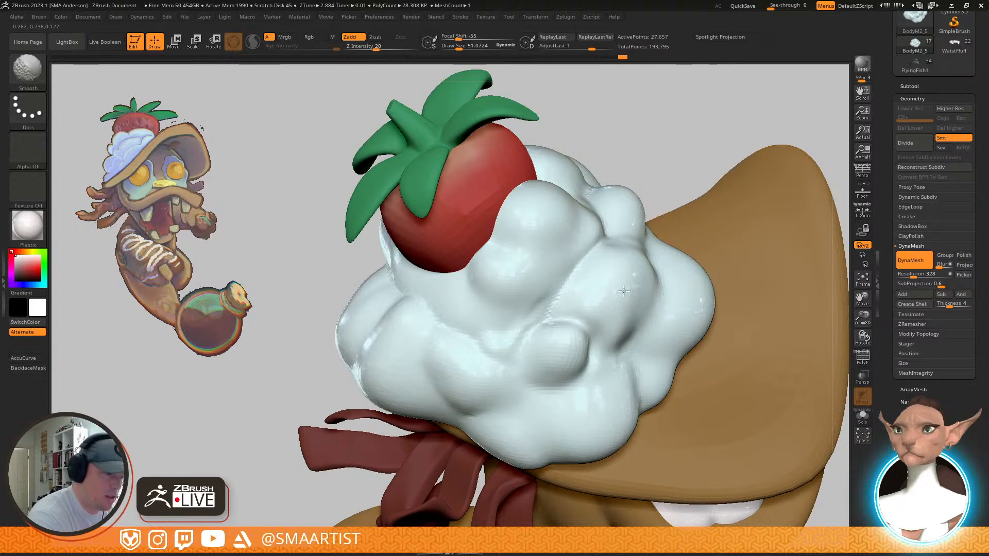
Deepen the creases bordering the new large lobe with the GIO_soft_forms brush
{"action": "key", "text": "b"}
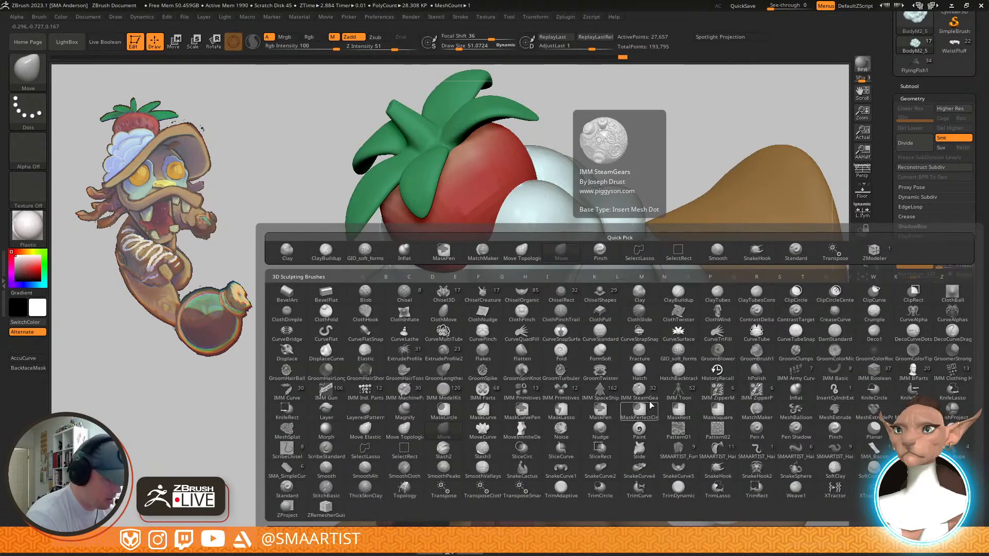
{"action": "key", "text": "g"}
{"action": "key", "text": "i"}
{"action": "right_click_drag", "start_coordinate": [651, 329], "coordinate": [674, 281]}
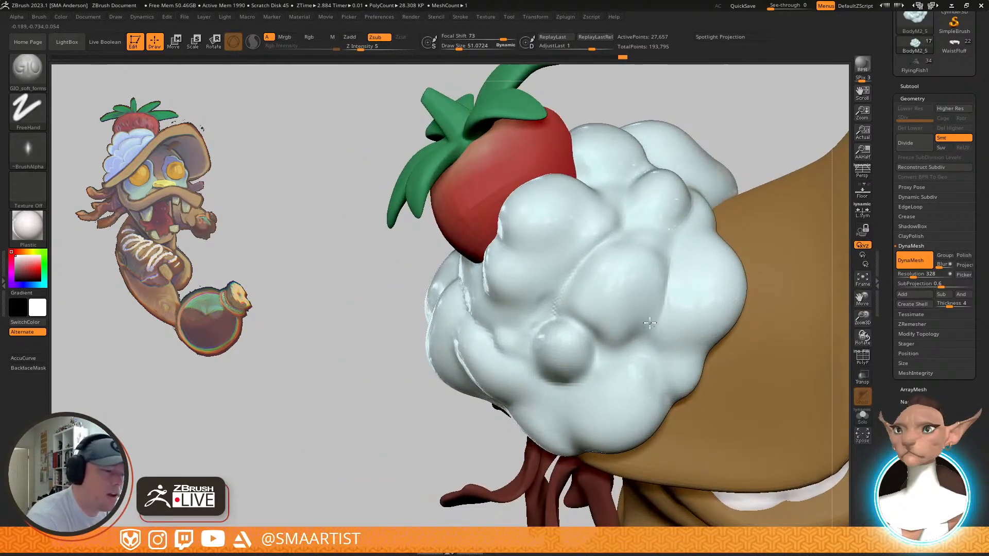
{"action": "right_click_drag", "start_coordinate": [623, 346], "coordinate": [647, 318]}
{"action": "left_click_drag", "start_coordinate": [632, 333], "coordinate": [599, 350], "text": "alt"}
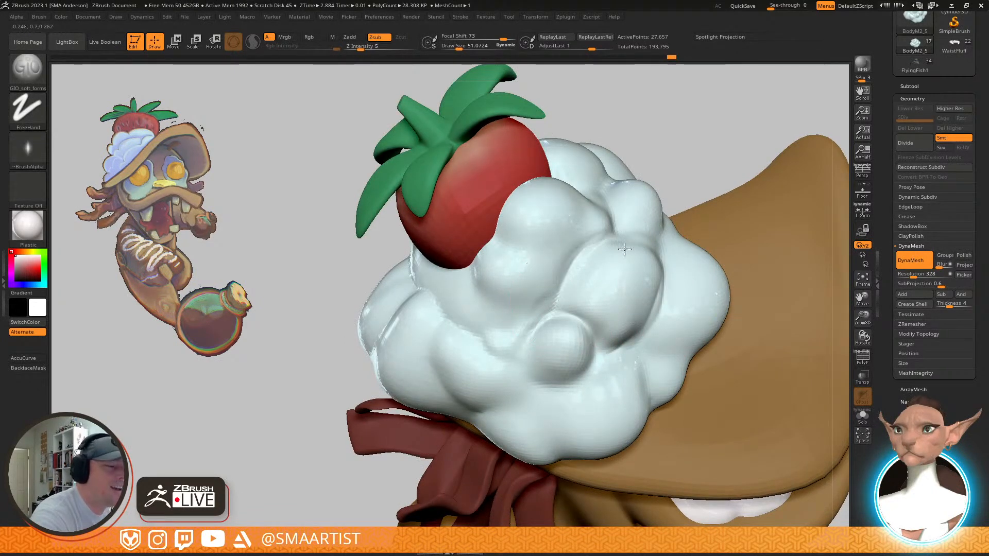
{"action": "right_click_drag", "start_coordinate": [627, 259], "coordinate": [597, 265]}
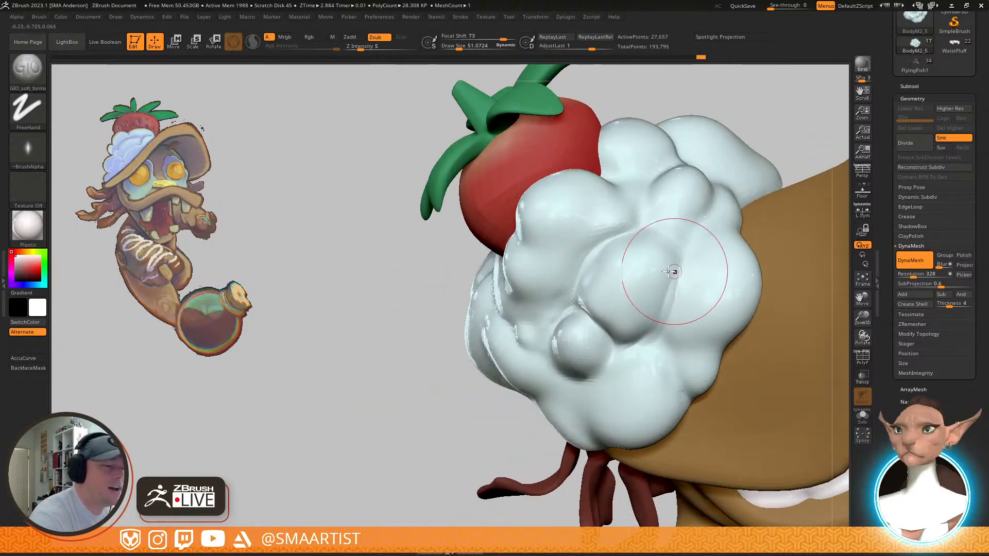
{"action": "right_click_drag", "start_coordinate": [673, 268], "coordinate": [677, 274]}
Adjust the new large lobe's contour with the Move brush, checking its profile from several angles and smoothing its edge
{"action": "key", "text": "b"}
{"action": "key", "text": "m"}
{"action": "key", "text": "v"}
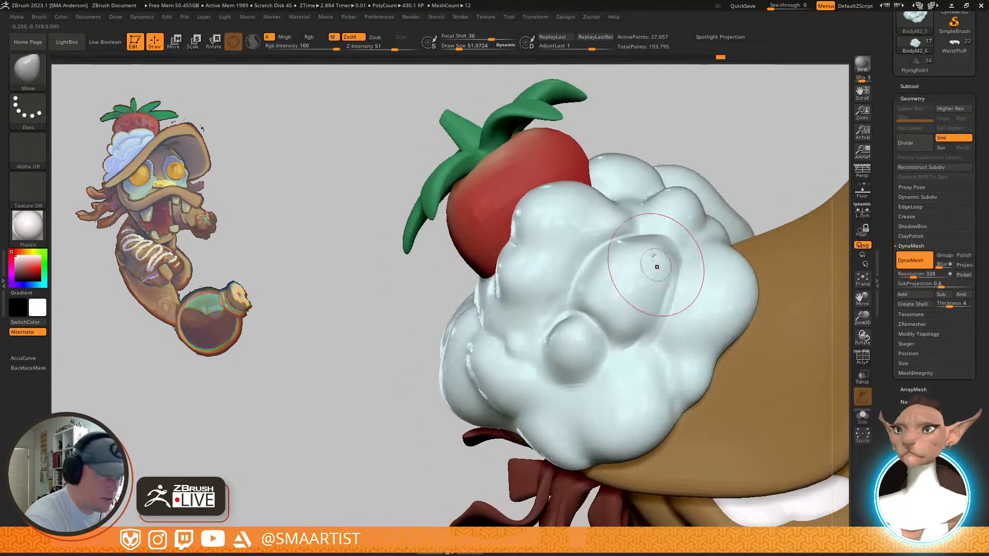
{"action": "mouse_move", "coordinate": [617, 284]}
{"action": "right_mouse_down"}
{"action": "mouse_move", "coordinate": [608, 282]}
{"action": "mouse_move", "coordinate": [640, 276]}
{"action": "mouse_move", "coordinate": [663, 310]}
{"action": "mouse_move", "coordinate": [622, 350]}
{"action": "mouse_move", "coordinate": [624, 231]}
{"action": "mouse_move", "coordinate": [638, 236]}
{"action": "mouse_move", "coordinate": [623, 245]}
{"action": "mouse_move", "coordinate": [659, 251]}
{"action": "right_mouse_up"}
{"action": "key", "text": "shift"}
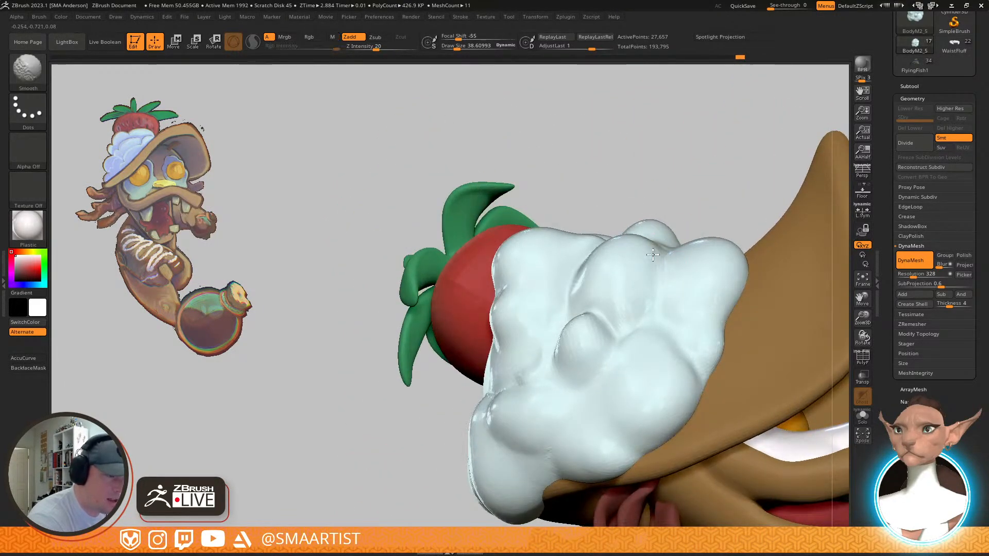
{"action": "right_click_drag", "start_coordinate": [614, 277], "coordinate": [640, 287]}
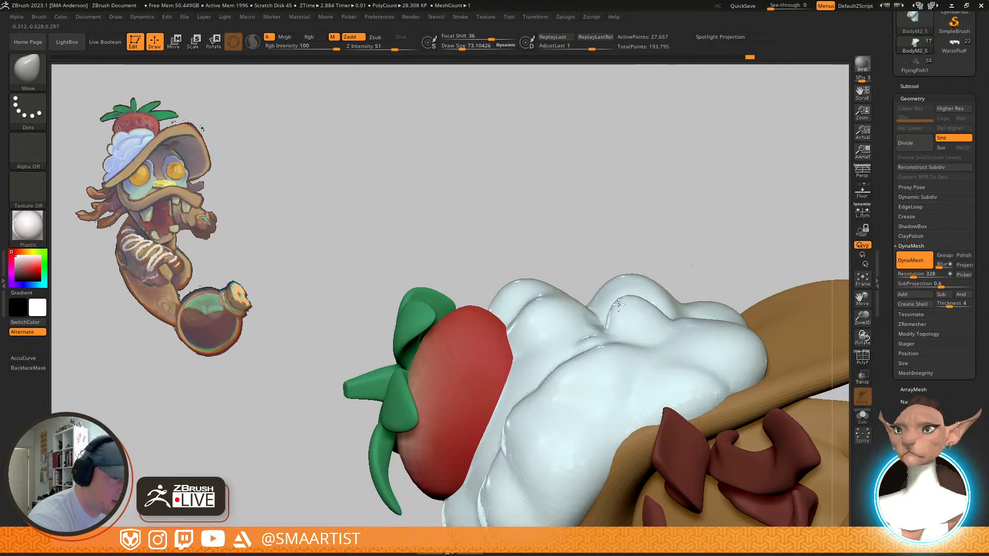
{"action": "mouse_move", "coordinate": [631, 285]}
{"action": "right_mouse_down"}
{"action": "mouse_move", "coordinate": [633, 345]}
{"action": "mouse_move", "coordinate": [662, 331]}
{"action": "mouse_move", "coordinate": [640, 320]}
{"action": "right_mouse_up"}
Reshape the small round lobe and its large neighbour with the Move brush at a draw size of about 42
{"action": "key", "text": "s"}
{"action": "left_click_drag", "start_coordinate": [640, 329], "coordinate": [638, 328]}
{"action": "mouse_move", "coordinate": [628, 327]}
{"action": "right_mouse_down"}
{"action": "mouse_move", "coordinate": [646, 331]}
{"action": "mouse_move", "coordinate": [598, 320]}
{"action": "right_mouse_up"}
{"action": "key", "text": "space"}
{"action": "left_click_drag", "start_coordinate": [616, 330], "coordinate": [600, 331]}
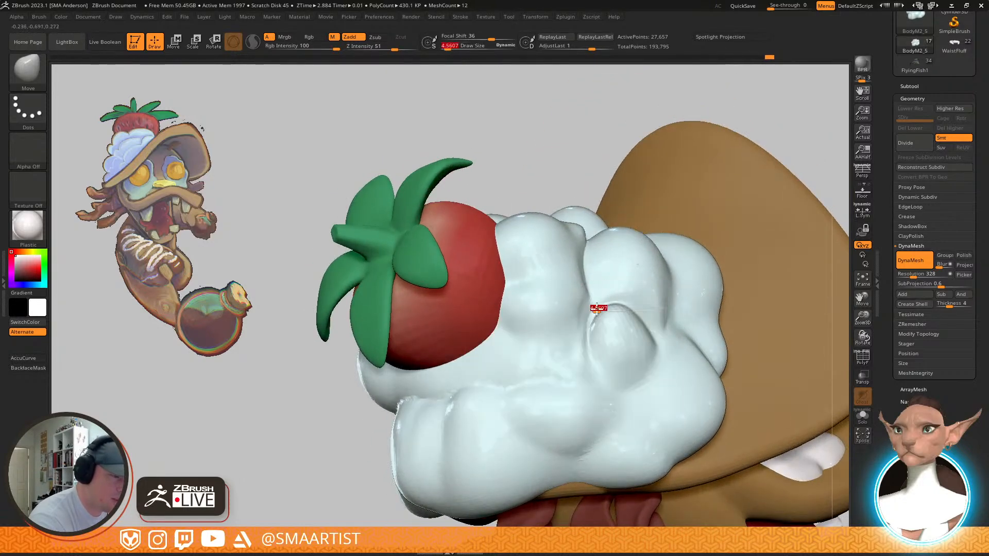
{"action": "mouse_move", "coordinate": [598, 310]}
{"action": "right_mouse_down"}
{"action": "mouse_move", "coordinate": [618, 315]}
{"action": "mouse_move", "coordinate": [600, 311]}
{"action": "mouse_move", "coordinate": [587, 340]}
{"action": "right_mouse_up"}
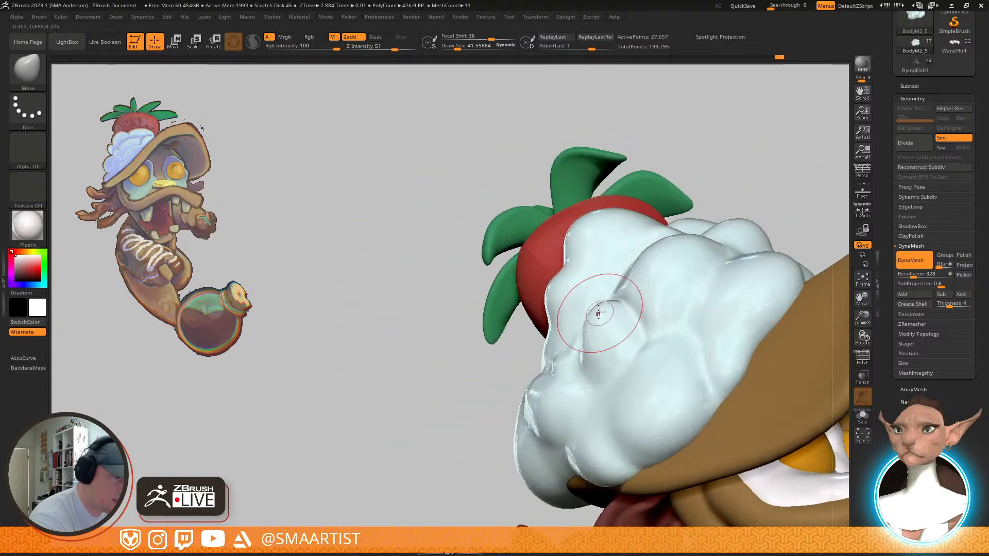
{"action": "mouse_move", "coordinate": [633, 294]}
{"action": "right_mouse_down"}
{"action": "mouse_move", "coordinate": [646, 308]}
{"action": "mouse_move", "coordinate": [638, 297]}
{"action": "mouse_move", "coordinate": [640, 320]}
{"action": "mouse_move", "coordinate": [630, 285]}
{"action": "mouse_move", "coordinate": [625, 304]}
{"action": "right_mouse_up"}
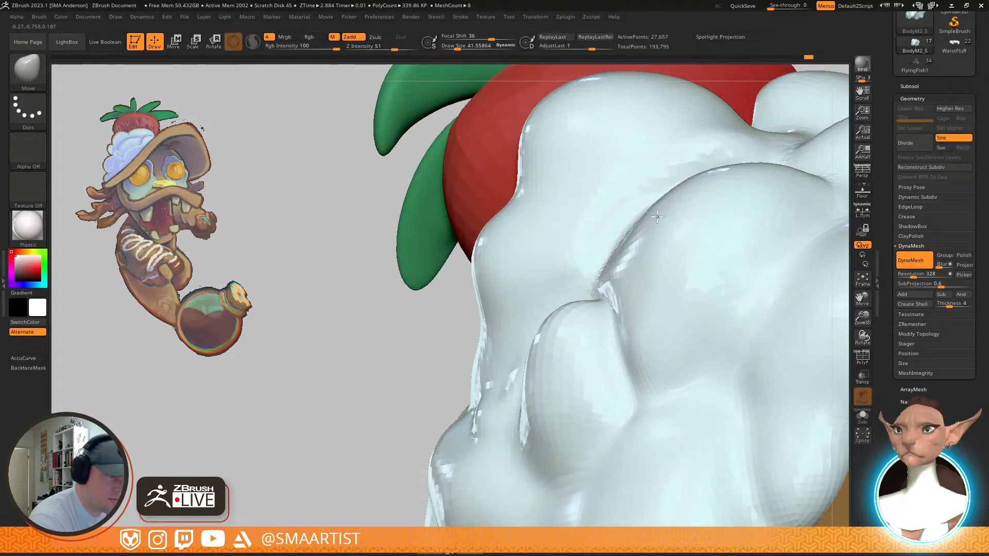
Set the Smooth brush intensity to 100, smooth around the small lobe and adjust its edge with the Move brush at a draw size of about 36
{"action": "right_click_drag", "start_coordinate": [715, 278], "coordinate": [642, 257], "text": "ctrl"}
{"action": "mouse_move", "coordinate": [629, 323]}
{"action": "right_mouse_down", "text": "ctrl"}
{"action": "mouse_move", "coordinate": [612, 358]}
{"action": "mouse_move", "coordinate": [603, 335]}
{"action": "right_mouse_up", "text": "ctrl"}
{"action": "key", "text": "s"}
{"action": "left_click_drag", "start_coordinate": [602, 332], "coordinate": [592, 329]}
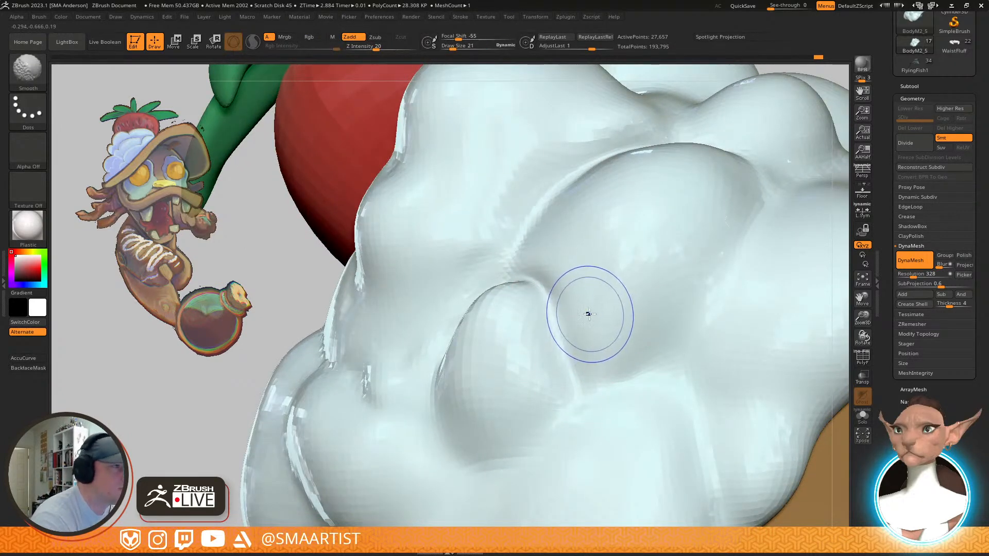
{"action": "left_click_drag", "start_coordinate": [376, 48], "coordinate": [416, 48]}
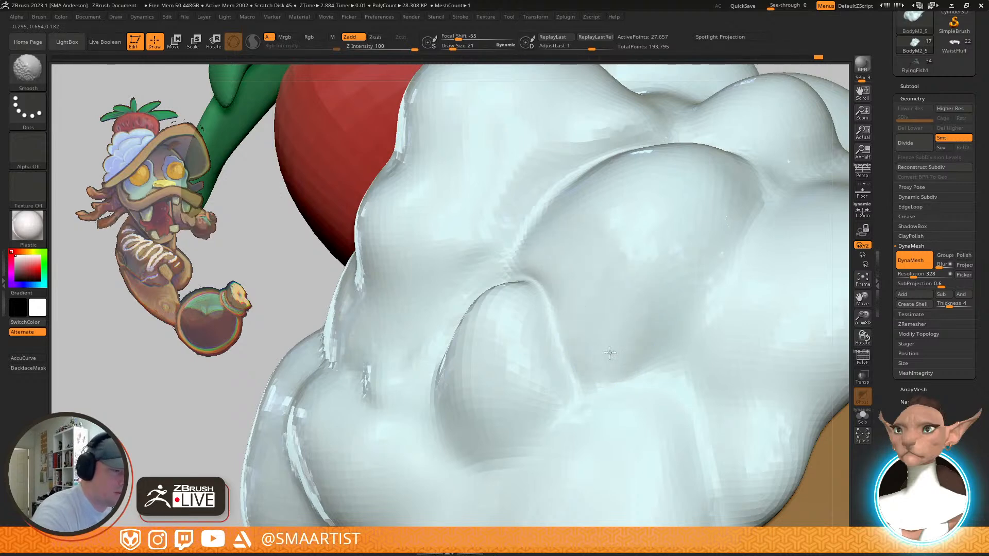
{"action": "mouse_move", "coordinate": [601, 257]}
{"action": "right_mouse_down", "text": "ctrl"}
{"action": "mouse_move", "coordinate": [675, 242]}
{"action": "mouse_move", "coordinate": [731, 254]}
{"action": "mouse_move", "coordinate": [735, 230]}
{"action": "mouse_move", "coordinate": [676, 350]}
{"action": "mouse_move", "coordinate": [546, 309]}
{"action": "right_mouse_up", "text": "ctrl"}
{"action": "left_click_drag", "start_coordinate": [545, 307], "coordinate": [548, 306]}
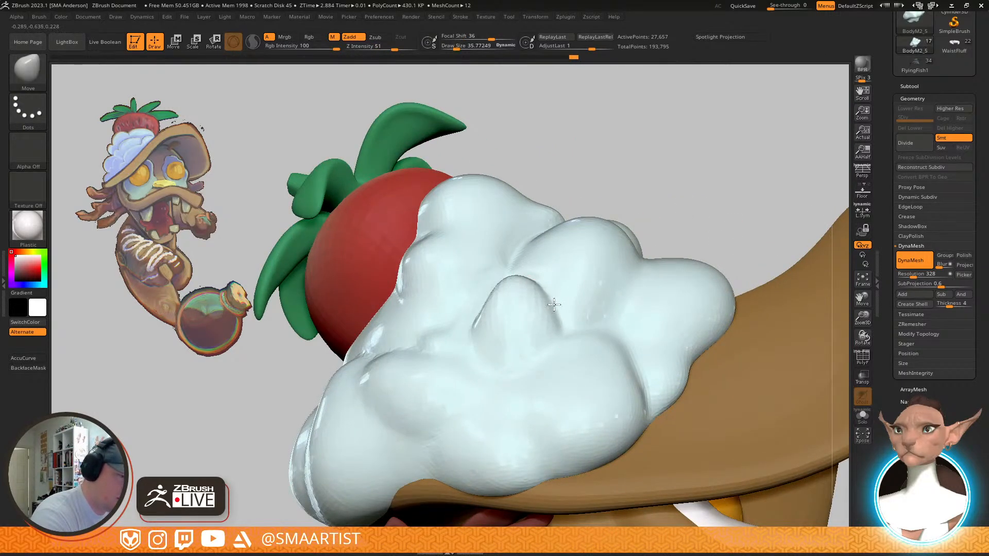
Switch the display material from Plastic to SkinShade and refine the contours around the small lobe with the Move brush
{"action": "mouse_move", "coordinate": [554, 304]}
{"action": "right_mouse_down"}
{"action": "mouse_move", "coordinate": [490, 300]}
{"action": "mouse_move", "coordinate": [629, 253]}
{"action": "mouse_move", "coordinate": [595, 248]}
{"action": "right_mouse_up"}
{"action": "left_click_drag", "start_coordinate": [23, 233], "coordinate": [611, 424]}
{"action": "right_click_drag", "start_coordinate": [574, 298], "coordinate": [611, 219]}
{"action": "mouse_move", "coordinate": [522, 293]}
{"action": "right_mouse_down"}
{"action": "mouse_move", "coordinate": [563, 291]}
{"action": "mouse_move", "coordinate": [549, 367]}
{"action": "mouse_move", "coordinate": [498, 306]}
{"action": "right_mouse_up"}
{"action": "left_click_drag", "start_coordinate": [503, 310], "coordinate": [485, 289]}
{"action": "right_click_drag", "start_coordinate": [536, 286], "coordinate": [583, 278]}
{"action": "right_click_drag", "start_coordinate": [508, 307], "coordinate": [479, 338]}
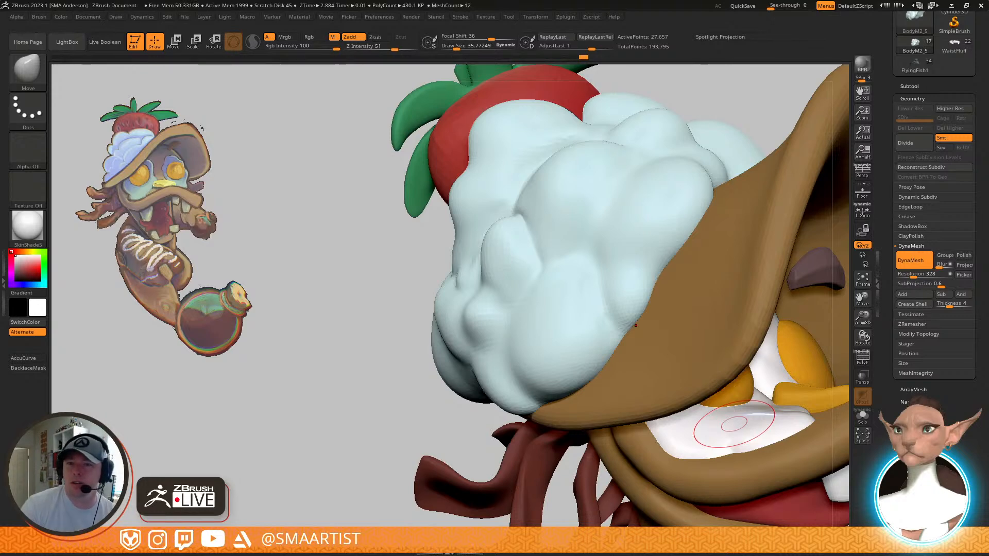
Switch to the browser to look through the August 2023 agenda on the ZBrushLIVE calendar page, and return to ZBrush
{"action": "left_click_drag", "start_coordinate": [988, 247], "coordinate": [444, 4]}
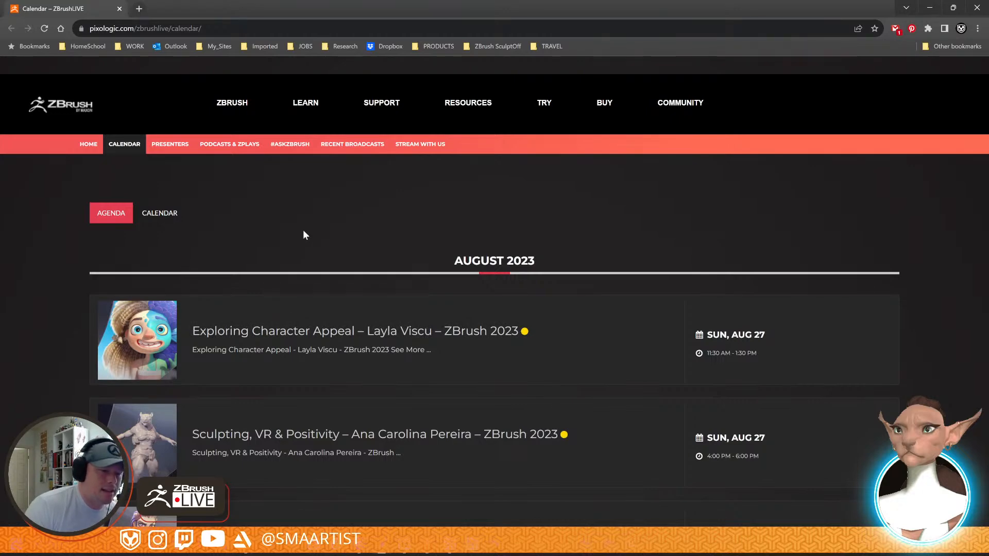
{"action": "scroll", "coordinate": [103, 301], "scroll_direction": "down", "scroll_amount": 3}
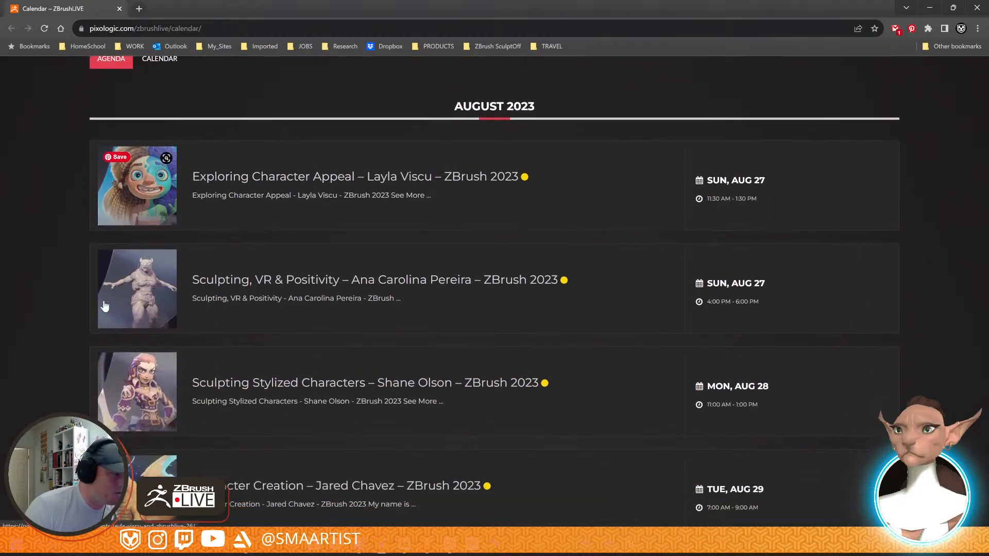
{"action": "scroll", "coordinate": [453, 253], "scroll_direction": "up", "scroll_amount": 3}
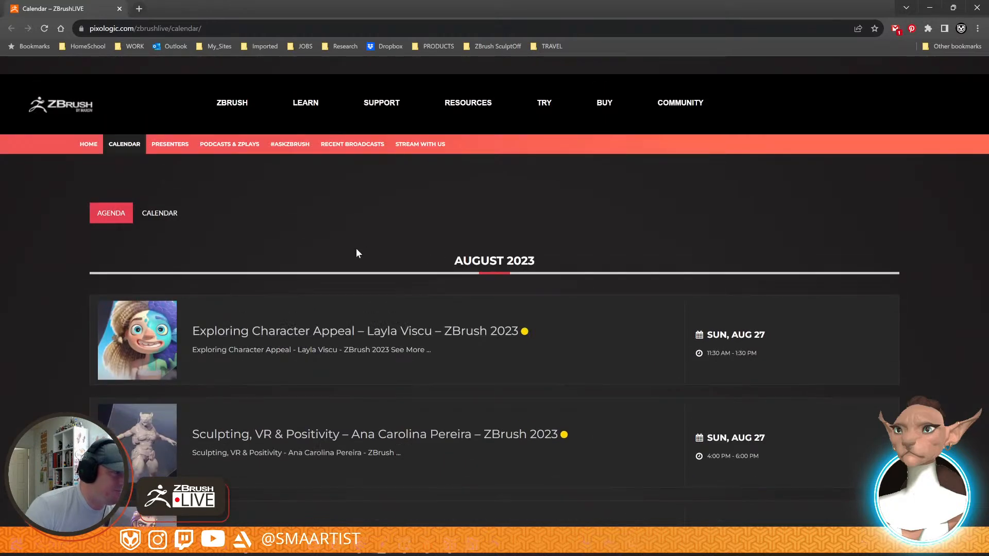
{"action": "left_click", "coordinate": [930, 10]}
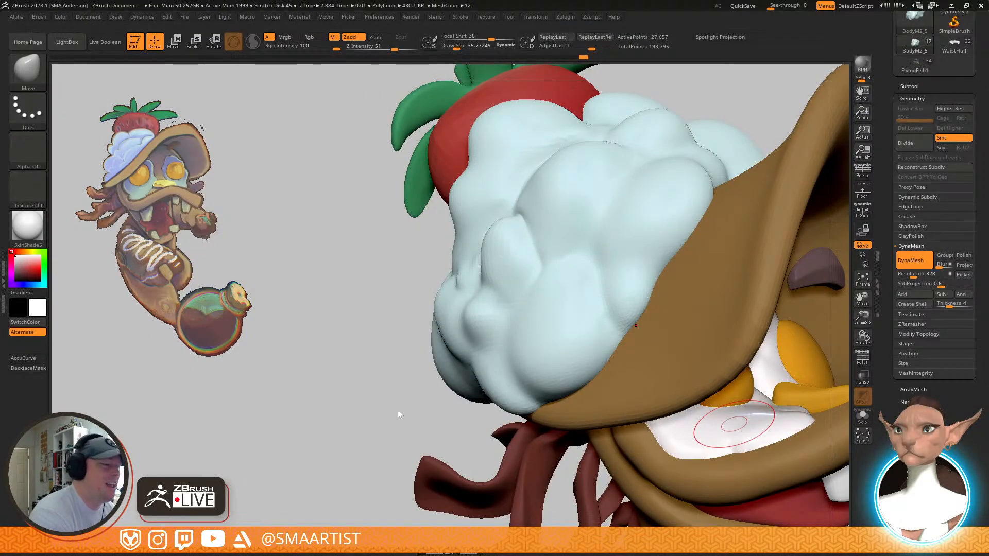
Deepen the crease around the small lobe at the back of the cream with the GIO_soft_forms brush
{"action": "mouse_move", "coordinate": [553, 302]}
{"action": "right_mouse_down"}
{"action": "mouse_move", "coordinate": [538, 325]}
{"action": "mouse_move", "coordinate": [496, 322]}
{"action": "right_mouse_up"}
{"action": "key", "text": "b"}
{"action": "key", "text": "g"}
{"action": "key", "text": "i"}
{"action": "mouse_move", "coordinate": [446, 296]}
{"action": "left_mouse_down"}
{"action": "mouse_move", "coordinate": [440, 325]}
{"action": "mouse_move", "coordinate": [498, 322]}
{"action": "mouse_move", "coordinate": [487, 308]}
{"action": "left_mouse_up"}
{"action": "mouse_move", "coordinate": [488, 308]}
{"action": "left_mouse_down"}
{"action": "mouse_move", "coordinate": [492, 322]}
{"action": "mouse_move", "coordinate": [467, 289]}
{"action": "left_mouse_up"}
{"action": "mouse_move", "coordinate": [514, 348]}
{"action": "right_mouse_down"}
{"action": "mouse_move", "coordinate": [534, 298]}
{"action": "mouse_move", "coordinate": [501, 363]}
{"action": "right_mouse_up"}
Adjust the contours of the small lobe and the lobe above it with the Move brush
{"action": "key", "text": "b"}
{"action": "key", "text": "m"}
{"action": "key", "text": "v"}
{"action": "mouse_move", "coordinate": [470, 306]}
{"action": "left_mouse_down"}
{"action": "mouse_move", "coordinate": [468, 271]}
{"action": "mouse_move", "coordinate": [480, 288]}
{"action": "left_mouse_up"}
{"action": "right_click_drag", "start_coordinate": [486, 308], "coordinate": [506, 310]}
{"action": "left_click_drag", "start_coordinate": [496, 231], "coordinate": [489, 225]}
{"action": "right_click_drag", "start_coordinate": [538, 217], "coordinate": [554, 269]}
Build up a wide rounded lobe at the lower back of the cream with ClayBuildup and smooth its surface
{"action": "right_click_drag", "start_coordinate": [556, 309], "coordinate": [665, 215], "text": "alt"}
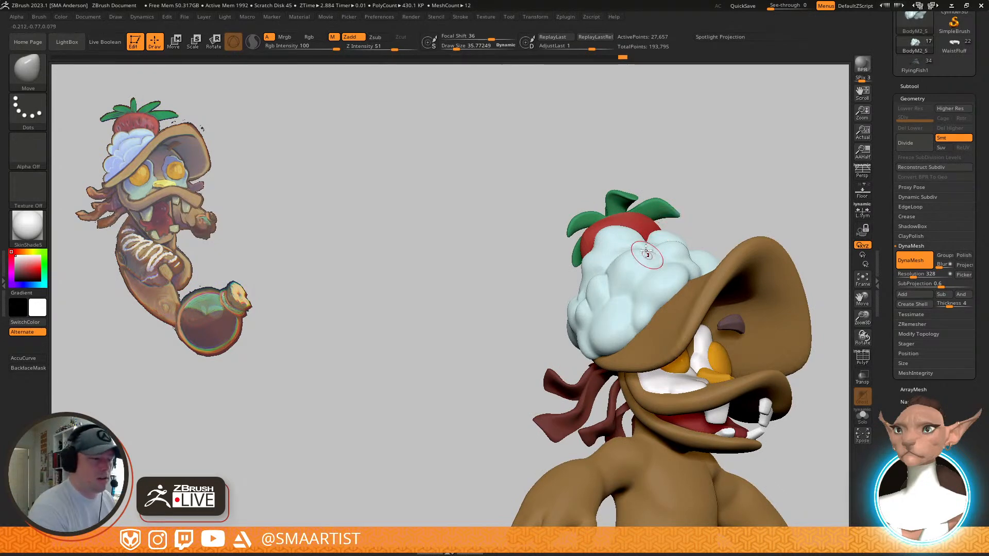
{"action": "right_click_drag", "start_coordinate": [584, 286], "coordinate": [618, 314]}
{"action": "right_click_drag", "start_coordinate": [618, 314], "coordinate": [596, 419], "text": "ctrl"}
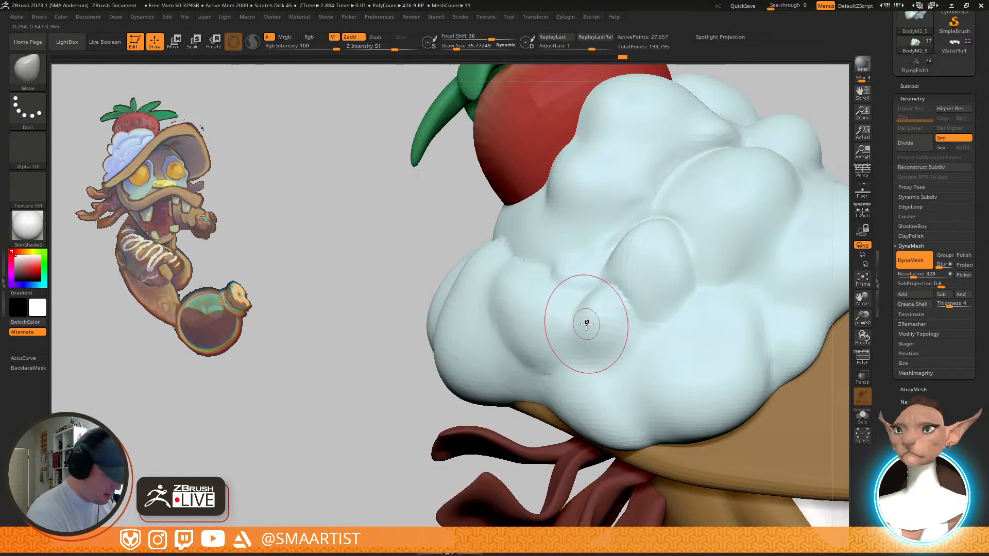
{"action": "key", "text": "b"}
{"action": "key", "text": "c"}
{"action": "key", "text": "b"}
{"action": "mouse_move", "coordinate": [587, 326]}
{"action": "left_mouse_down"}
{"action": "mouse_move", "coordinate": [576, 294]}
{"action": "mouse_move", "coordinate": [569, 351]}
{"action": "mouse_move", "coordinate": [553, 352]}
{"action": "mouse_move", "coordinate": [530, 286]}
{"action": "mouse_move", "coordinate": [511, 284]}
{"action": "mouse_move", "coordinate": [585, 294]}
{"action": "mouse_move", "coordinate": [545, 275]}
{"action": "mouse_move", "coordinate": [589, 285]}
{"action": "mouse_move", "coordinate": [624, 329]}
{"action": "mouse_move", "coordinate": [554, 302]}
{"action": "left_mouse_up"}
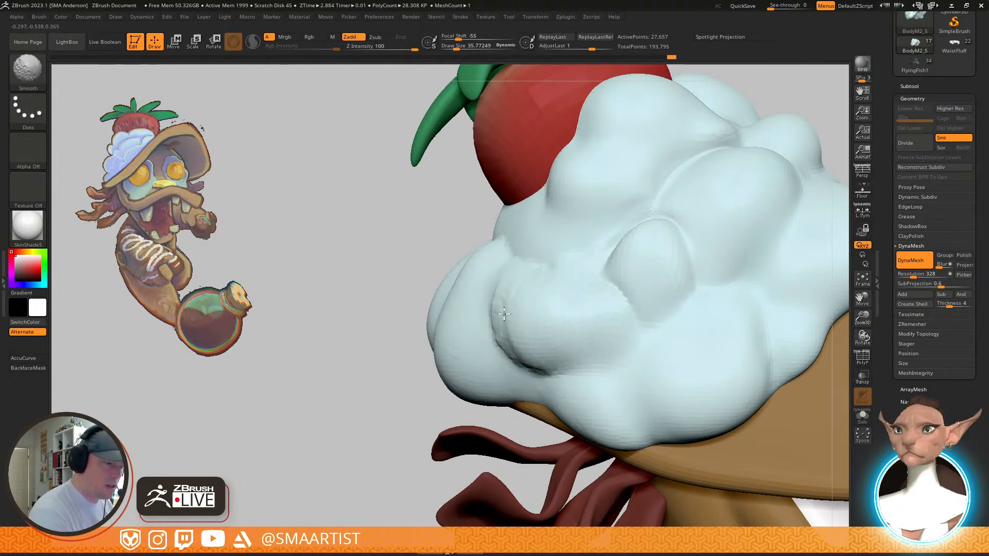
{"action": "mouse_move", "coordinate": [555, 308]}
{"action": "right_mouse_down"}
{"action": "mouse_move", "coordinate": [640, 271]}
{"action": "mouse_move", "coordinate": [644, 281]}
{"action": "mouse_move", "coordinate": [626, 296]}
{"action": "mouse_move", "coordinate": [593, 277]}
{"action": "right_mouse_up"}
Carve a crease along the upper edge of the wide back lobe with the GIO_soft_forms brush and smooth its end near the brim
{"action": "key", "text": "b"}
{"action": "key", "text": "g"}
{"action": "key", "text": "s"}
{"action": "mouse_move", "coordinate": [592, 259]}
{"action": "left_mouse_down"}
{"action": "mouse_move", "coordinate": [494, 262]}
{"action": "mouse_move", "coordinate": [609, 259]}
{"action": "left_mouse_up"}
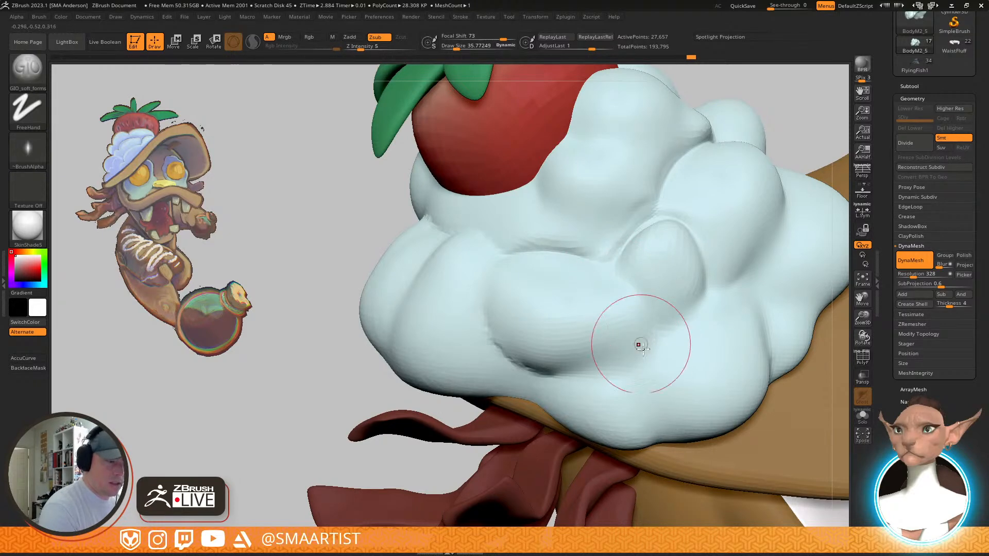
{"action": "right_click_drag", "start_coordinate": [669, 366], "coordinate": [663, 349]}
{"action": "left_click_drag", "start_coordinate": [655, 337], "coordinate": [629, 299], "text": "shift"}
{"action": "left_click_drag", "start_coordinate": [631, 335], "coordinate": [639, 322], "text": "shift"}
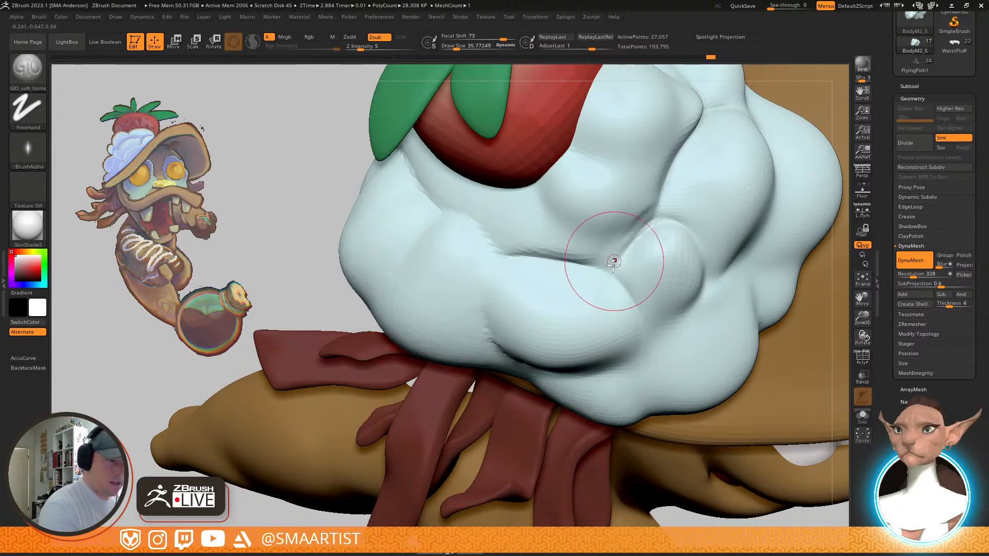
Smooth and recut the creases between the small lobe, the large lobe above it and the wide back lobe
{"action": "key", "text": "shift"}
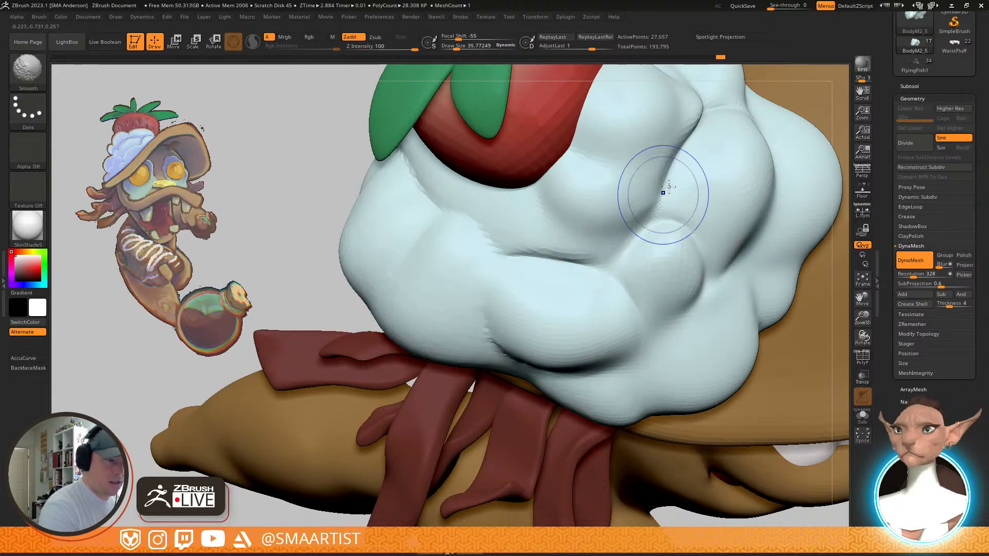
{"action": "left_click_drag", "start_coordinate": [658, 202], "coordinate": [622, 265], "text": "shift"}
{"action": "left_click_drag", "start_coordinate": [651, 226], "coordinate": [695, 154]}
{"action": "right_click_drag", "start_coordinate": [685, 223], "coordinate": [673, 174]}
{"action": "mouse_move", "coordinate": [502, 240]}
{"action": "left_mouse_down"}
{"action": "mouse_move", "coordinate": [508, 234]}
{"action": "mouse_move", "coordinate": [499, 314]}
{"action": "left_mouse_up"}
{"action": "mouse_move", "coordinate": [507, 312]}
{"action": "right_mouse_down"}
{"action": "mouse_move", "coordinate": [547, 276]}
{"action": "mouse_move", "coordinate": [574, 271]}
{"action": "right_mouse_up"}
{"action": "left_click_drag", "start_coordinate": [550, 349], "coordinate": [556, 350], "text": "shift"}
{"action": "mouse_move", "coordinate": [592, 335]}
{"action": "right_mouse_down", "text": "ctrl"}
{"action": "mouse_move", "coordinate": [663, 293]}
{"action": "mouse_move", "coordinate": [638, 237]}
{"action": "mouse_move", "coordinate": [600, 247]}
{"action": "mouse_move", "coordinate": [683, 234]}
{"action": "mouse_move", "coordinate": [628, 255]}
{"action": "mouse_move", "coordinate": [651, 326]}
{"action": "mouse_move", "coordinate": [682, 288]}
{"action": "mouse_move", "coordinate": [692, 296]}
{"action": "right_mouse_up", "text": "ctrl"}
Reshape the wide back lobe and its transition to the small lobe with the Move brush at draw sizes of about 45 to 48
{"action": "key", "text": "b"}
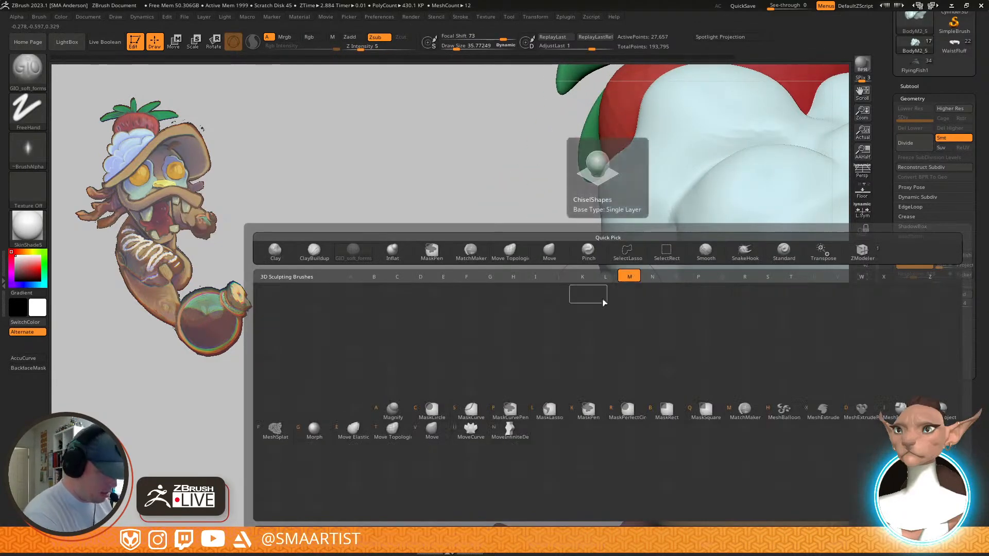
{"action": "key", "text": "m"}
{"action": "key", "text": "v"}
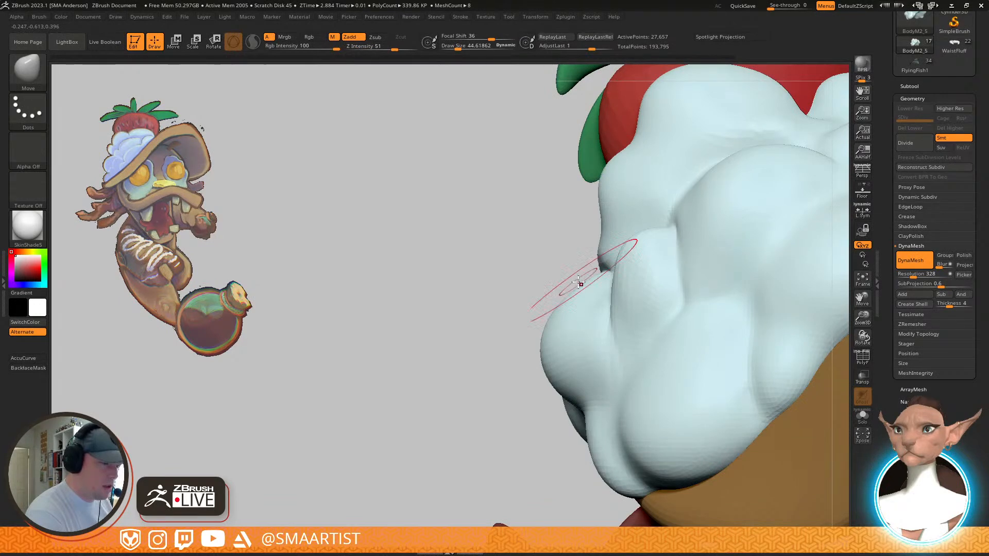
{"action": "mouse_move", "coordinate": [595, 304]}
{"action": "right_mouse_down"}
{"action": "mouse_move", "coordinate": [698, 258]}
{"action": "mouse_move", "coordinate": [687, 273]}
{"action": "right_mouse_up"}
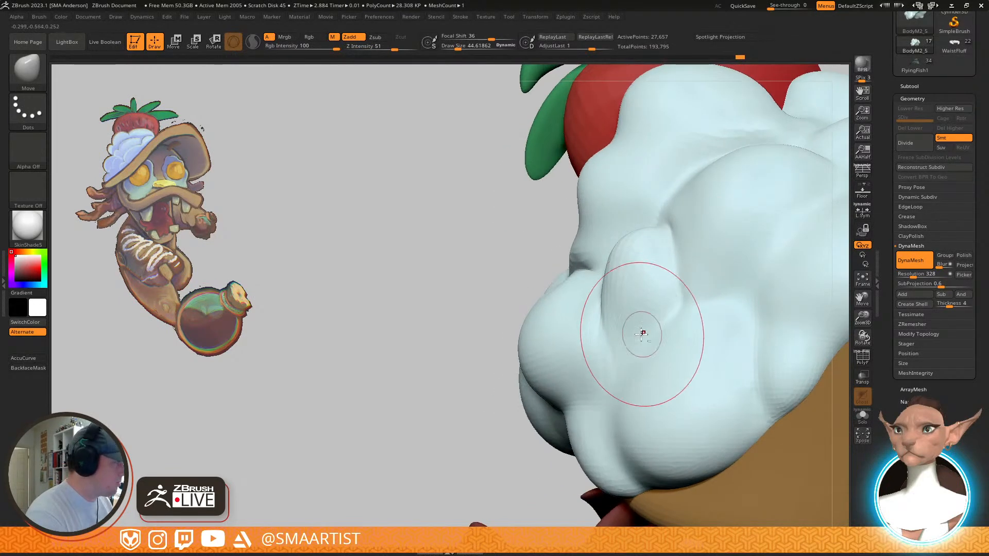
{"action": "right_click_drag", "start_coordinate": [642, 333], "coordinate": [639, 255], "text": "alt"}
{"action": "right_click_drag", "start_coordinate": [700, 337], "coordinate": [696, 278], "text": "ctrl"}
{"action": "mouse_move", "coordinate": [696, 278]}
{"action": "right_mouse_down"}
{"action": "mouse_move", "coordinate": [597, 268]}
{"action": "mouse_move", "coordinate": [585, 327]}
{"action": "mouse_move", "coordinate": [544, 292]}
{"action": "mouse_move", "coordinate": [607, 320]}
{"action": "mouse_move", "coordinate": [638, 393]}
{"action": "mouse_move", "coordinate": [625, 376]}
{"action": "mouse_move", "coordinate": [644, 309]}
{"action": "mouse_move", "coordinate": [633, 353]}
{"action": "mouse_move", "coordinate": [591, 354]}
{"action": "mouse_move", "coordinate": [700, 369]}
{"action": "mouse_move", "coordinate": [664, 368]}
{"action": "mouse_move", "coordinate": [658, 316]}
{"action": "mouse_move", "coordinate": [688, 326]}
{"action": "mouse_move", "coordinate": [608, 352]}
{"action": "mouse_move", "coordinate": [653, 335]}
{"action": "right_mouse_up"}
{"action": "left_click_drag", "start_coordinate": [647, 347], "coordinate": [642, 344]}
{"action": "mouse_move", "coordinate": [656, 326]}
{"action": "right_mouse_down"}
{"action": "mouse_move", "coordinate": [692, 339]}
{"action": "mouse_move", "coordinate": [737, 276]}
{"action": "mouse_move", "coordinate": [728, 292]}
{"action": "mouse_move", "coordinate": [756, 288]}
{"action": "mouse_move", "coordinate": [683, 290]}
{"action": "right_mouse_up"}
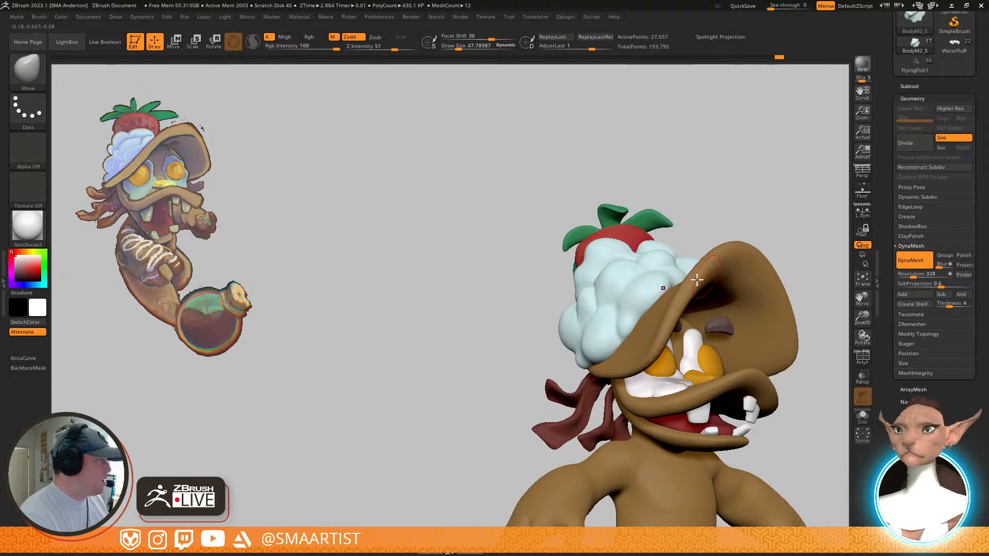
Push the lobes around the small one into fuller shapes with the Move brush at draw sizes of about 69 and 45
{"action": "right_click_drag", "start_coordinate": [607, 274], "coordinate": [572, 330], "text": "ctrl"}
{"action": "key", "text": "s"}
{"action": "left_click_drag", "start_coordinate": [563, 336], "coordinate": [566, 336]}
{"action": "mouse_move", "coordinate": [586, 354]}
{"action": "right_mouse_down"}
{"action": "mouse_move", "coordinate": [640, 322]}
{"action": "mouse_move", "coordinate": [616, 335]}
{"action": "right_mouse_up"}
{"action": "left_click_drag", "start_coordinate": [554, 309], "coordinate": [547, 295]}
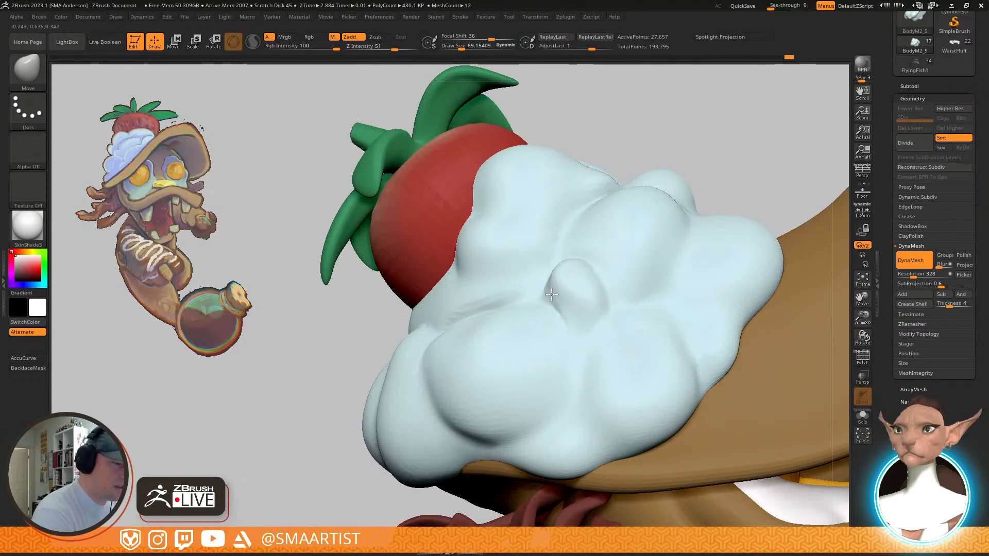
{"action": "right_click_drag", "start_coordinate": [593, 291], "coordinate": [578, 267]}
{"action": "key", "text": "s"}
{"action": "left_click_drag", "start_coordinate": [584, 276], "coordinate": [581, 276]}
{"action": "left_click_drag", "start_coordinate": [581, 285], "coordinate": [589, 285]}
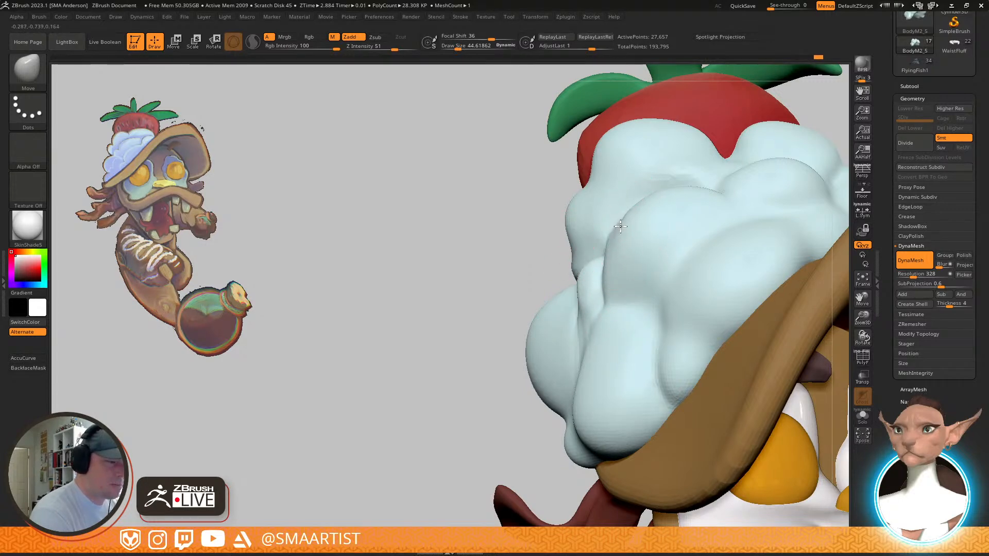
Shape the small lobe between the large ones into a rounder ball with the Move brush and smooth it at a draw size of about 17
{"action": "mouse_move", "coordinate": [650, 229]}
{"action": "right_mouse_down"}
{"action": "mouse_move", "coordinate": [629, 233]}
{"action": "mouse_move", "coordinate": [590, 347]}
{"action": "mouse_move", "coordinate": [560, 358]}
{"action": "mouse_move", "coordinate": [541, 383]}
{"action": "right_mouse_up"}
{"action": "key", "text": "s"}
{"action": "left_click_drag", "start_coordinate": [540, 384], "coordinate": [545, 384]}
{"action": "mouse_move", "coordinate": [545, 382]}
{"action": "right_mouse_down"}
{"action": "mouse_move", "coordinate": [563, 380]}
{"action": "mouse_move", "coordinate": [544, 328]}
{"action": "right_mouse_up"}
{"action": "key", "text": "s"}
{"action": "key", "text": "shift"}
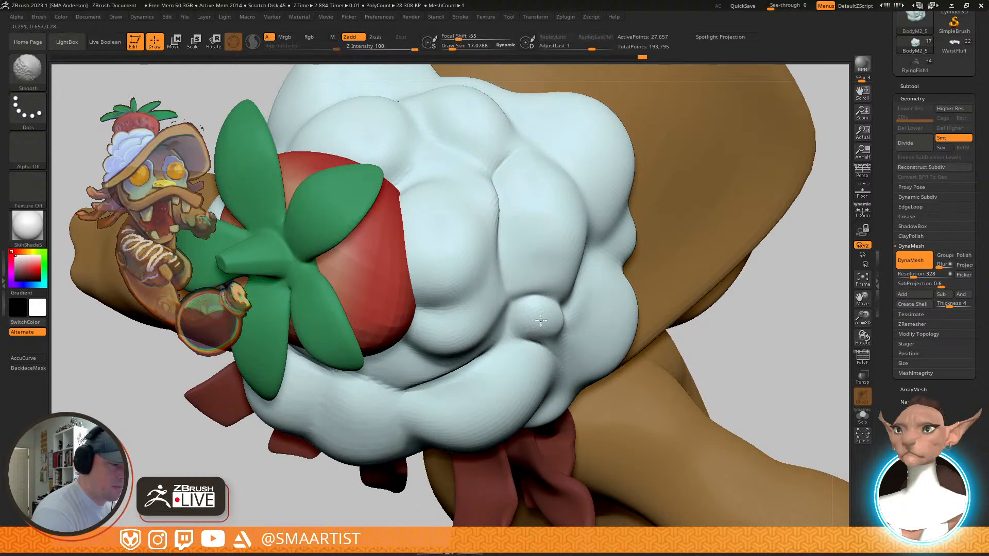
Refine the outline of the small lobe and the large lobe above it with the Move brush at draw sizes of about 23 and 33
{"action": "mouse_move", "coordinate": [556, 326]}
{"action": "right_mouse_down"}
{"action": "mouse_move", "coordinate": [551, 338]}
{"action": "mouse_move", "coordinate": [569, 310]}
{"action": "right_mouse_up"}
{"action": "key", "text": "s"}
{"action": "mouse_move", "coordinate": [563, 309]}
{"action": "right_mouse_down"}
{"action": "mouse_move", "coordinate": [552, 292]}
{"action": "mouse_move", "coordinate": [533, 323]}
{"action": "mouse_move", "coordinate": [524, 286]}
{"action": "mouse_move", "coordinate": [561, 251]}
{"action": "right_mouse_up"}
{"action": "key", "text": "["}
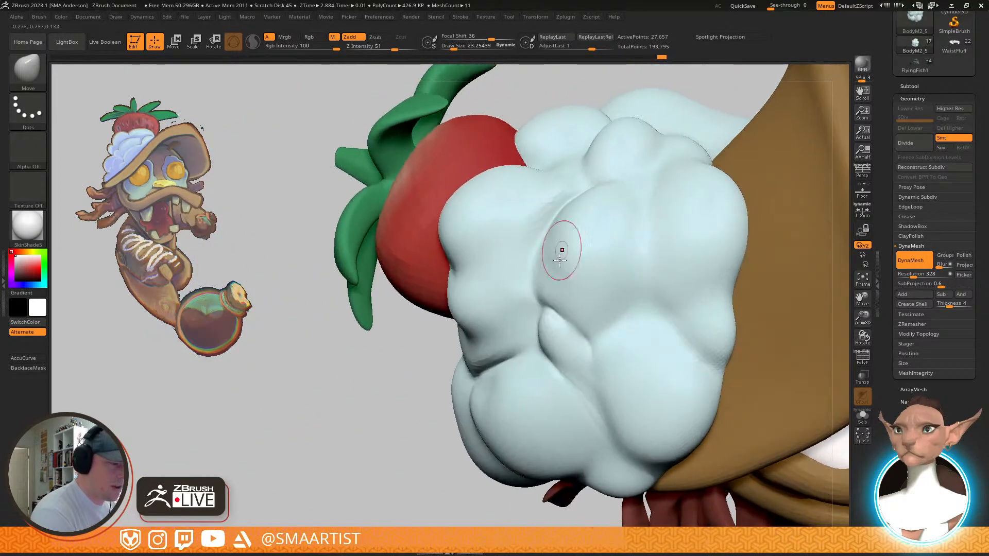
{"action": "right_click_drag", "start_coordinate": [543, 297], "coordinate": [552, 280]}
{"action": "key", "text": "]"}
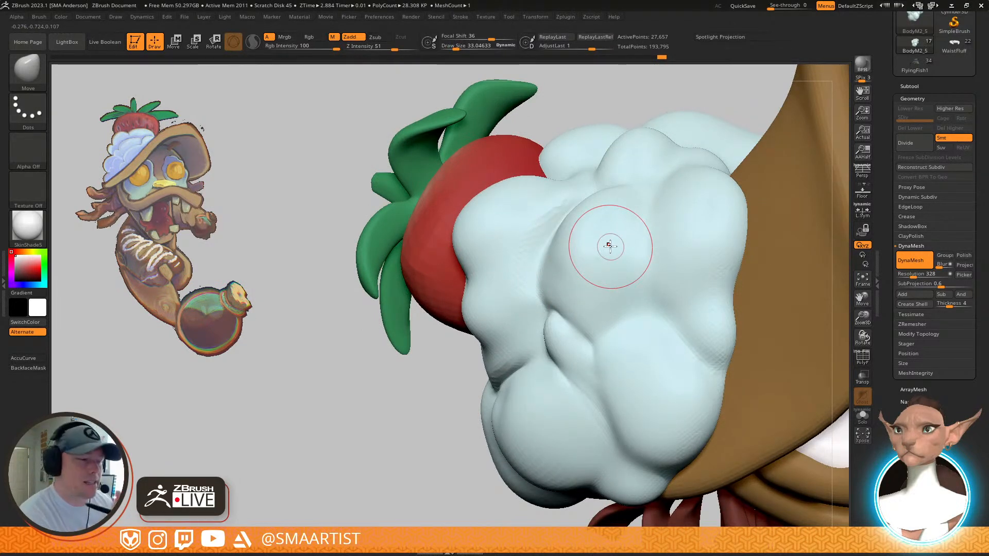
Try to pull down the crease between the two lower lobes with the Move brush
{"action": "right_click_drag", "start_coordinate": [639, 342], "coordinate": [631, 344]}
{"action": "left_click_drag", "start_coordinate": [582, 395], "coordinate": [596, 427]}
{"action": "key", "text": "ctrl+z"}
{"action": "left_click_drag", "start_coordinate": [567, 394], "coordinate": [586, 443]}
{"action": "key", "text": "ctrl+z"}
Smooth the area around the small lobe and deepen the crease between the two lower lobes with the GIO_soft_forms brush
{"action": "mouse_move", "coordinate": [603, 396]}
{"action": "right_mouse_down"}
{"action": "mouse_move", "coordinate": [629, 239]}
{"action": "mouse_move", "coordinate": [625, 280]}
{"action": "mouse_move", "coordinate": [612, 256]}
{"action": "mouse_move", "coordinate": [629, 252]}
{"action": "right_mouse_up"}
{"action": "left_click_drag", "start_coordinate": [608, 223], "coordinate": [610, 205], "text": "shift"}
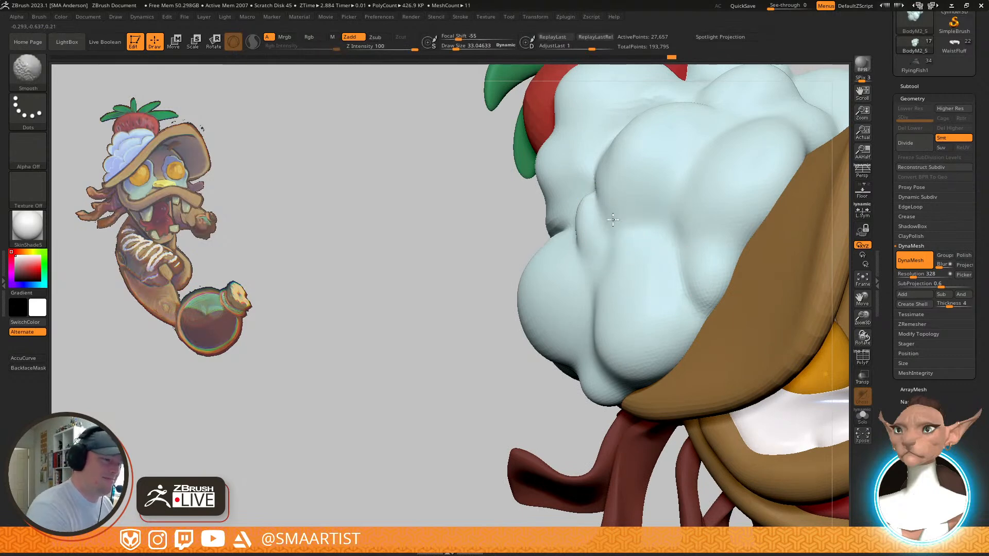
{"action": "key", "text": "b"}
{"action": "key", "text": "g"}
{"action": "key", "text": "i"}
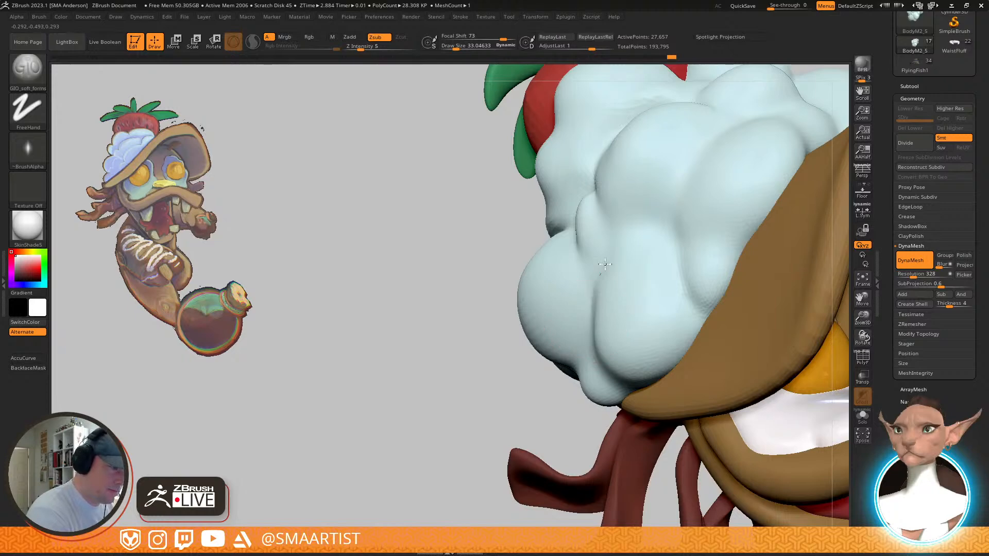
{"action": "mouse_move", "coordinate": [595, 298]}
{"action": "left_mouse_down", "text": "shift"}
{"action": "mouse_move", "coordinate": [600, 281]}
{"action": "mouse_move", "coordinate": [595, 297]}
{"action": "left_mouse_up", "text": "shift"}
{"action": "mouse_move", "coordinate": [597, 286]}
{"action": "right_mouse_down"}
{"action": "mouse_move", "coordinate": [681, 304]}
{"action": "mouse_move", "coordinate": [646, 289]}
{"action": "right_mouse_up"}
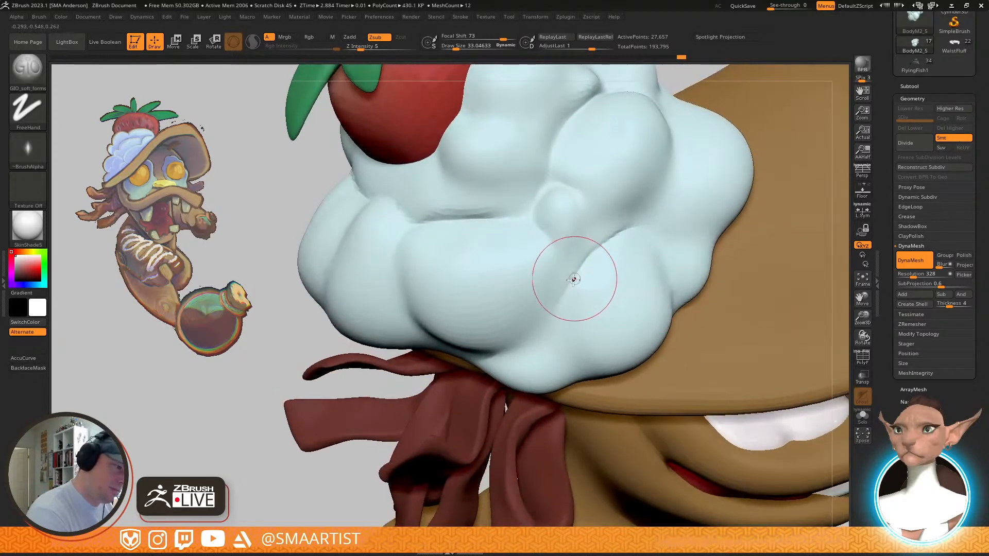
Define the upper edge of the lower lobe beside the brim with GIO_soft_forms and smooth its transition to the large lobe above
{"action": "key", "text": "shift"}
{"action": "key", "text": "alt"}
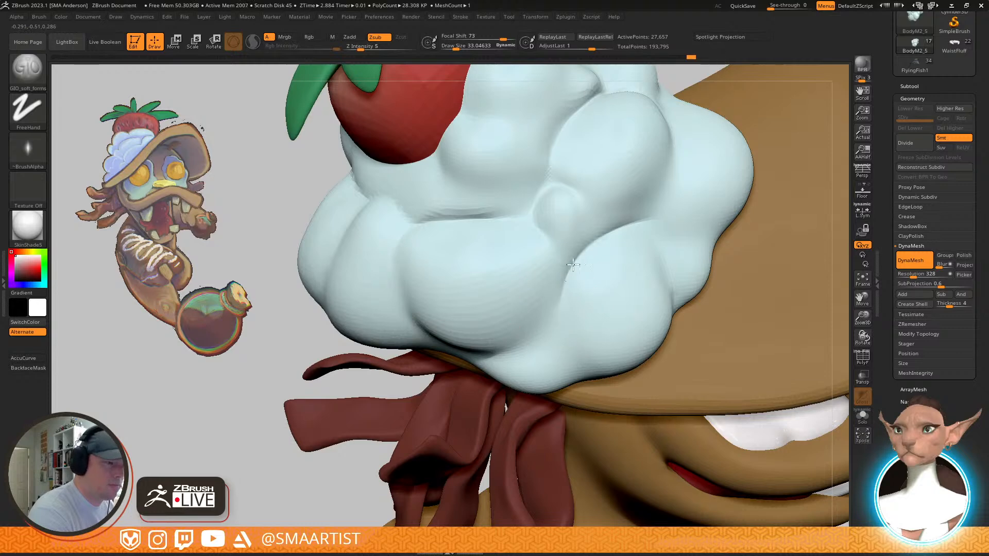
{"action": "key", "text": "shift"}
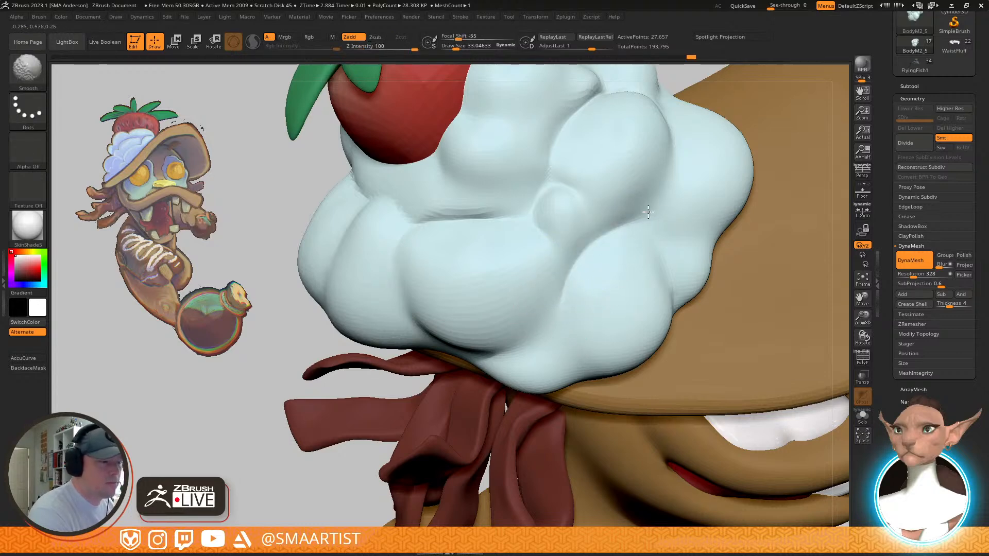
{"action": "left_click_drag", "start_coordinate": [659, 213], "coordinate": [620, 280]}
{"action": "mouse_move", "coordinate": [620, 280]}
{"action": "right_mouse_down", "text": "ctrl"}
{"action": "mouse_move", "coordinate": [662, 205]}
{"action": "mouse_move", "coordinate": [643, 255]}
{"action": "mouse_move", "coordinate": [629, 265]}
{"action": "mouse_move", "coordinate": [640, 309]}
{"action": "right_mouse_up", "text": "ctrl"}
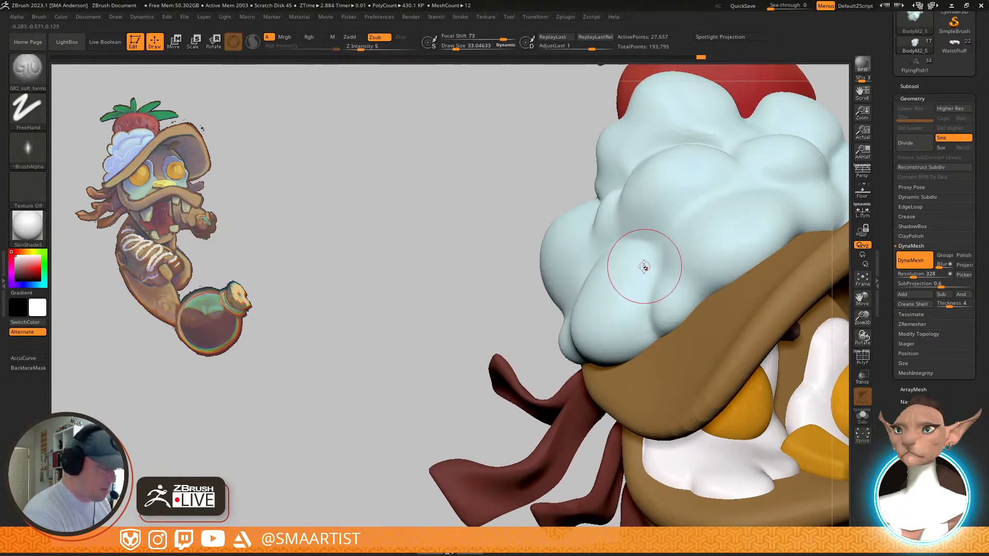
Reshape the lower side lobe and its edge at the brim with the Move brush at draw sizes of about 58 and 81
{"action": "key", "text": "b"}
{"action": "key", "text": "m"}
{"action": "key", "text": "v"}
{"action": "left_click_drag", "start_coordinate": [614, 280], "coordinate": [616, 279]}
{"action": "left_click_drag", "start_coordinate": [611, 277], "coordinate": [602, 266]}
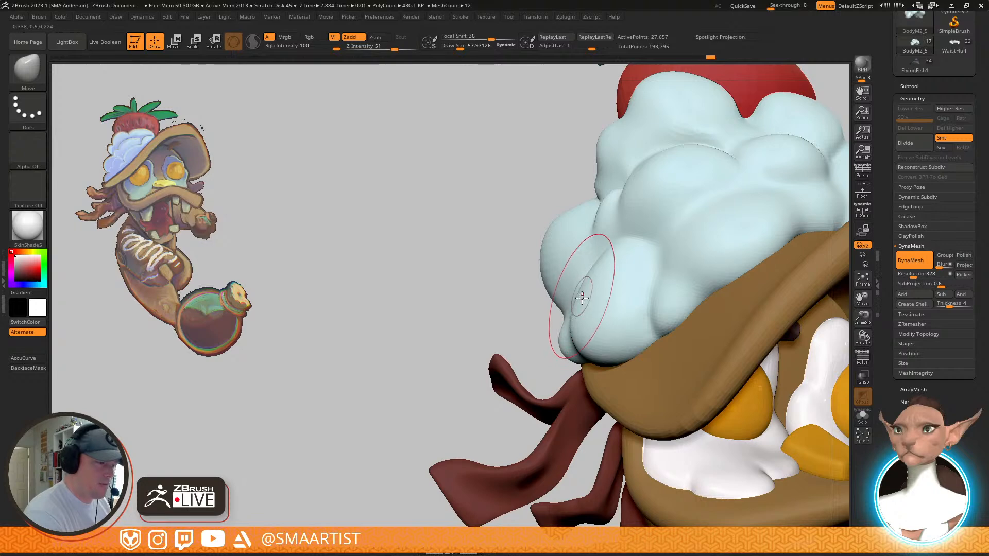
{"action": "left_click_drag", "start_coordinate": [577, 335], "coordinate": [583, 331]}
{"action": "mouse_move", "coordinate": [638, 333]}
{"action": "right_mouse_down", "text": "ctrl"}
{"action": "mouse_move", "coordinate": [741, 244]}
{"action": "mouse_move", "coordinate": [708, 250]}
{"action": "mouse_move", "coordinate": [684, 235]}
{"action": "mouse_move", "coordinate": [693, 237]}
{"action": "mouse_move", "coordinate": [676, 246]}
{"action": "mouse_move", "coordinate": [644, 319]}
{"action": "right_mouse_up", "text": "ctrl"}
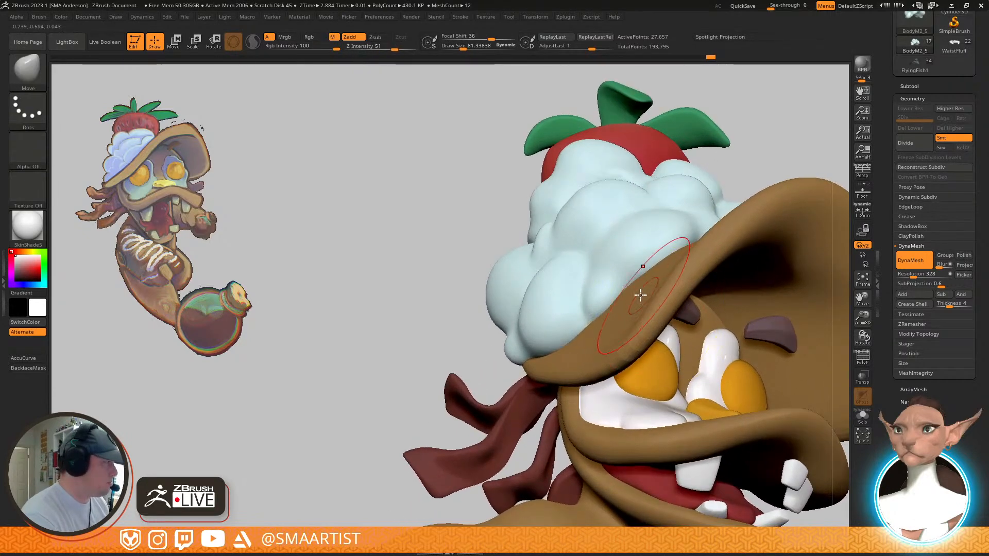
Define the creases around the lobes beside the hat brim with the GIO_soft_forms brush
{"action": "key", "text": "b"}
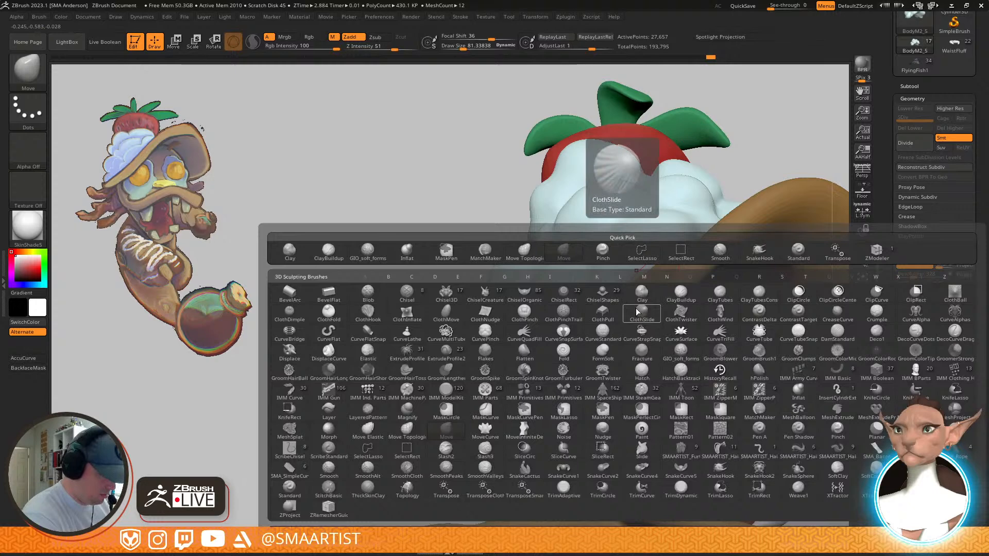
{"action": "key", "text": "g"}
{"action": "key", "text": "s"}
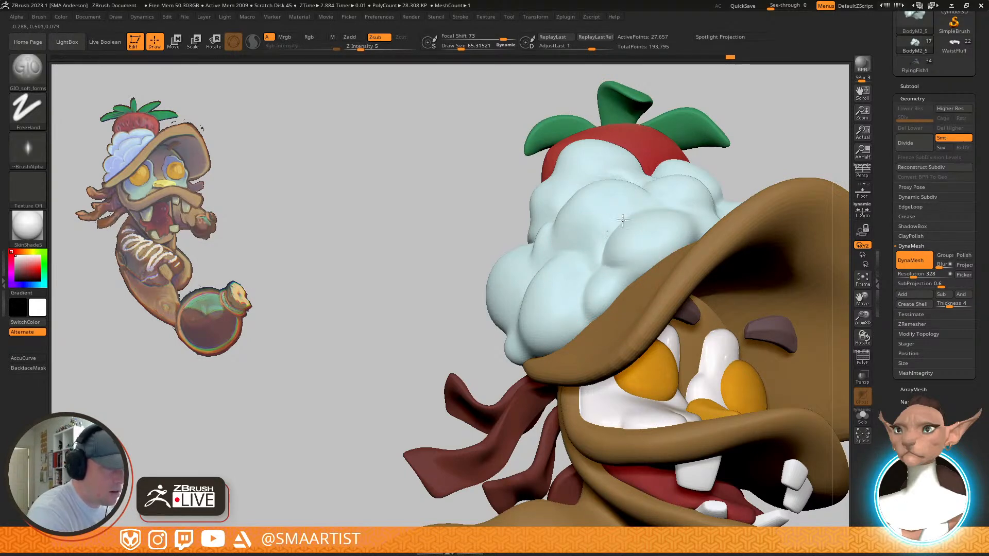
{"action": "mouse_move", "coordinate": [618, 252]}
{"action": "right_mouse_down"}
{"action": "mouse_move", "coordinate": [653, 268]}
{"action": "mouse_move", "coordinate": [656, 296]}
{"action": "mouse_move", "coordinate": [576, 268]}
{"action": "right_mouse_up"}
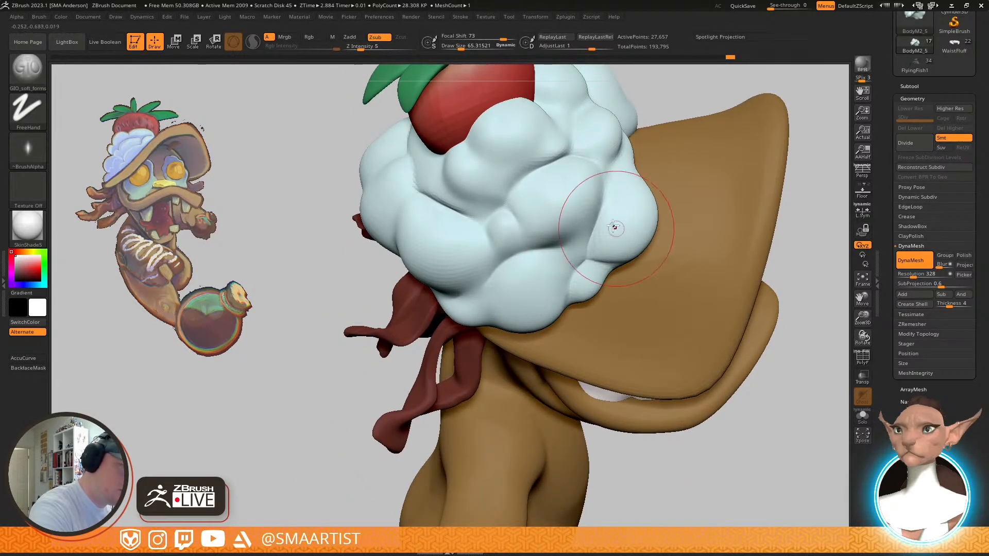
{"action": "right_click_drag", "start_coordinate": [616, 230], "coordinate": [619, 243]}
{"action": "right_click_drag", "start_coordinate": [608, 284], "coordinate": [599, 273]}
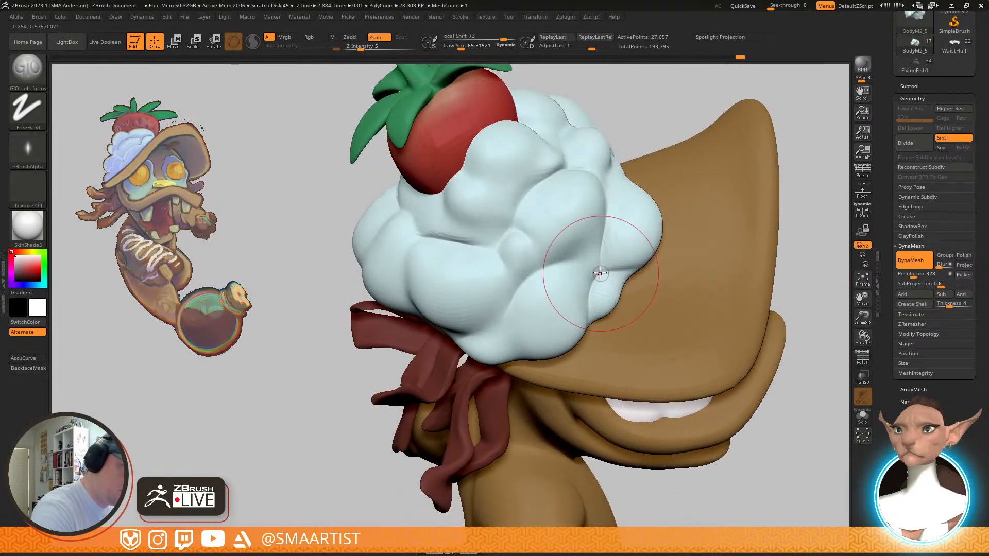
{"action": "mouse_move", "coordinate": [602, 226]}
{"action": "right_mouse_down"}
{"action": "mouse_move", "coordinate": [627, 277]}
{"action": "mouse_move", "coordinate": [598, 288]}
{"action": "mouse_move", "coordinate": [616, 300]}
{"action": "right_mouse_up"}
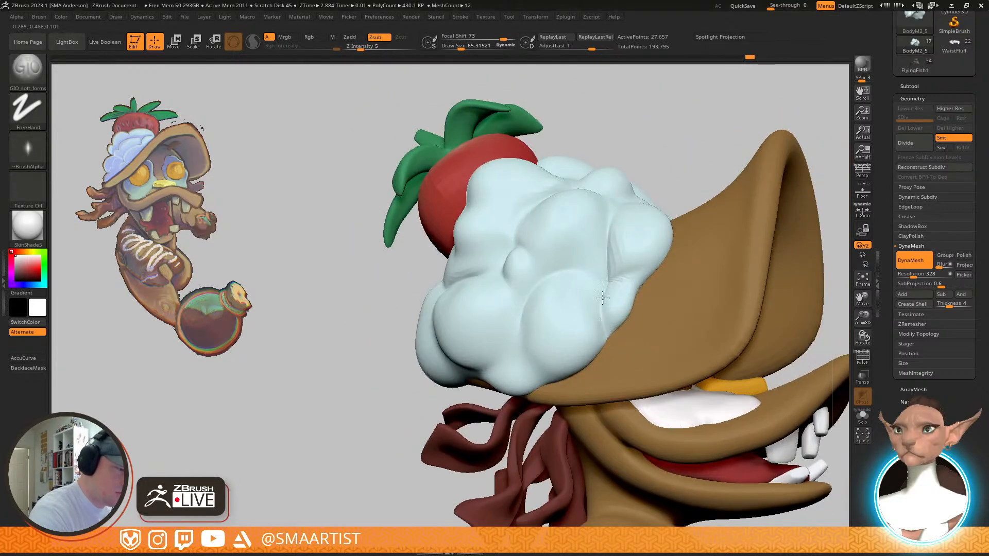
Smooth the small lobe at the brim and deepen the crease beside the lower side lobe with GIO_soft_forms
{"action": "key", "text": "shift"}
{"action": "left_click_drag", "start_coordinate": [648, 286], "coordinate": [617, 309], "text": "shift"}
{"action": "mouse_move", "coordinate": [669, 260]}
{"action": "right_mouse_down"}
{"action": "mouse_move", "coordinate": [617, 253]}
{"action": "mouse_move", "coordinate": [673, 269]}
{"action": "mouse_move", "coordinate": [685, 242]}
{"action": "mouse_move", "coordinate": [669, 224]}
{"action": "mouse_move", "coordinate": [741, 269]}
{"action": "mouse_move", "coordinate": [750, 249]}
{"action": "mouse_move", "coordinate": [742, 263]}
{"action": "mouse_move", "coordinate": [730, 230]}
{"action": "mouse_move", "coordinate": [704, 283]}
{"action": "mouse_move", "coordinate": [652, 344]}
{"action": "mouse_move", "coordinate": [627, 280]}
{"action": "mouse_move", "coordinate": [556, 285]}
{"action": "right_mouse_up"}
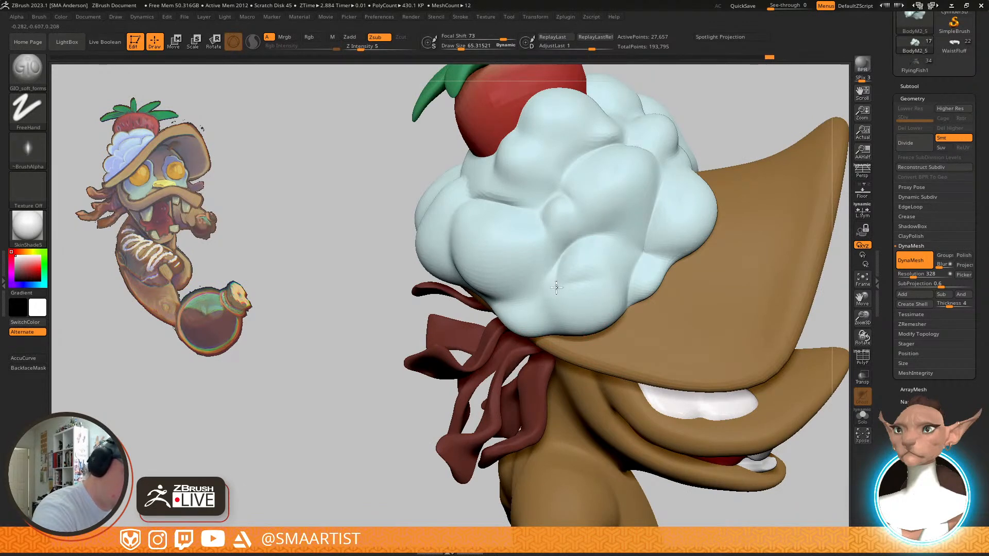
{"action": "right_click_drag", "start_coordinate": [543, 298], "coordinate": [573, 310]}
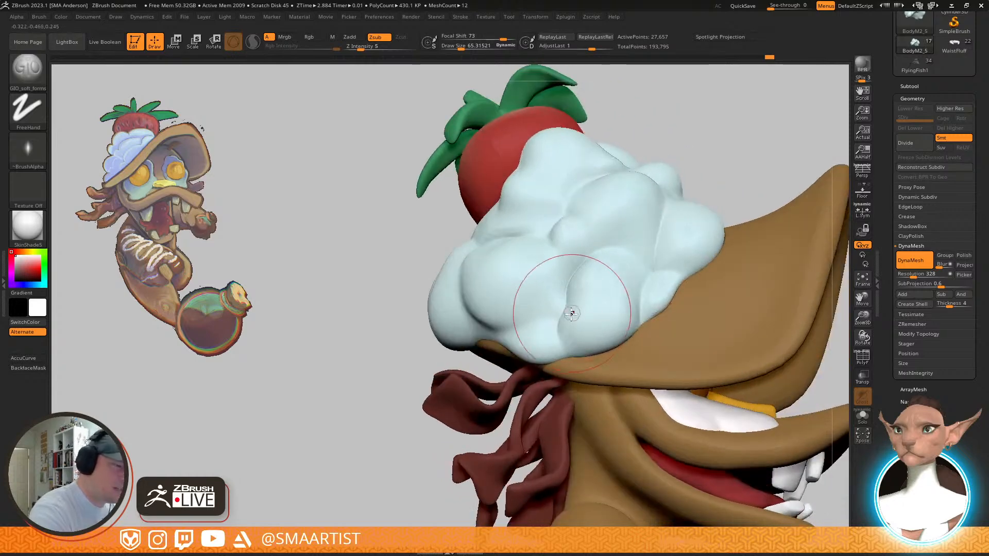
{"action": "right_click_drag", "start_coordinate": [624, 292], "coordinate": [652, 251]}
Duplicate the whipped cream subtool, select the copy BodyM2_6 and hide the original BodyM2_5
{"action": "mouse_move", "coordinate": [772, 210]}
{"action": "right_mouse_down"}
{"action": "mouse_move", "coordinate": [741, 216]}
{"action": "mouse_move", "coordinate": [767, 216]}
{"action": "mouse_move", "coordinate": [743, 213]}
{"action": "mouse_move", "coordinate": [755, 209]}
{"action": "right_mouse_up"}
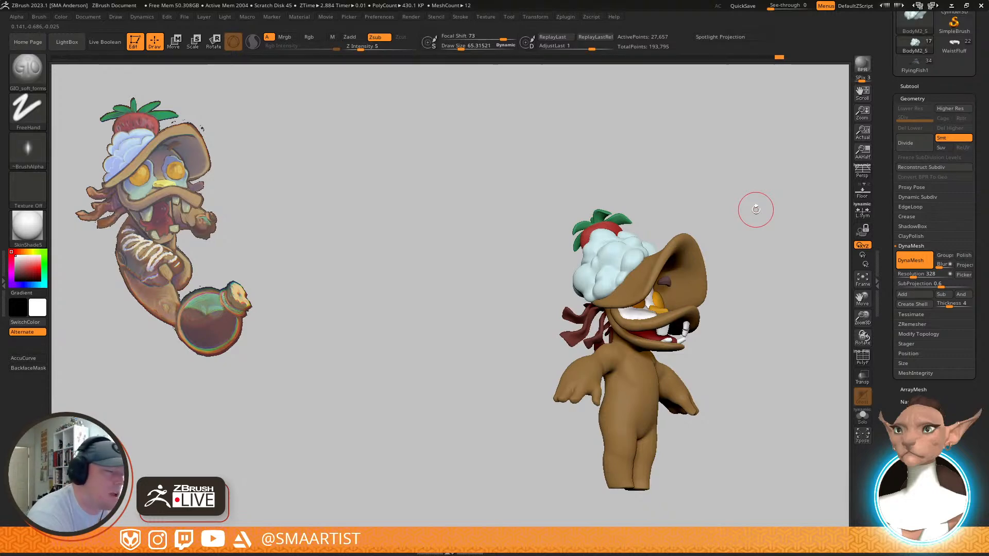
{"action": "right_click_drag", "start_coordinate": [756, 210], "coordinate": [643, 265]}
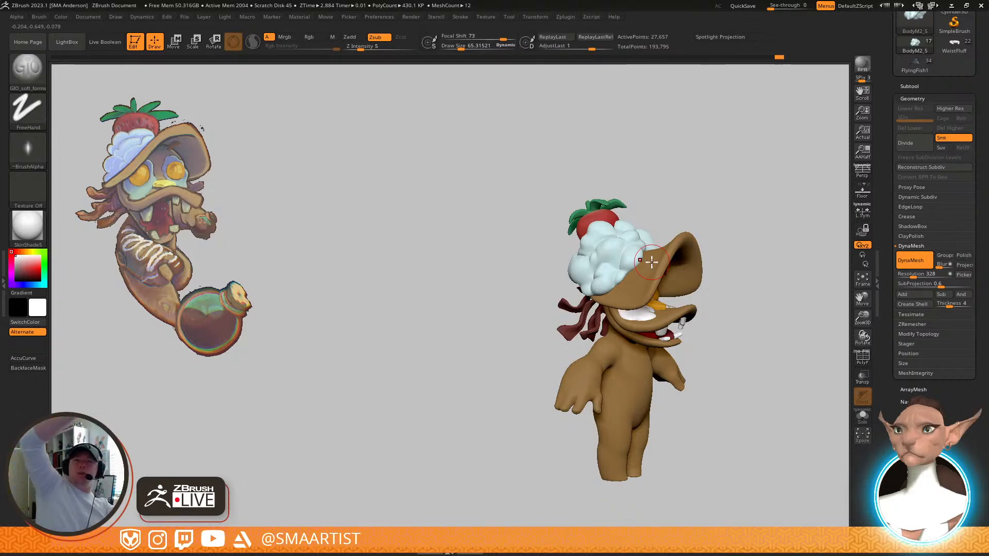
{"action": "right_click_drag", "start_coordinate": [665, 252], "coordinate": [828, 256]}
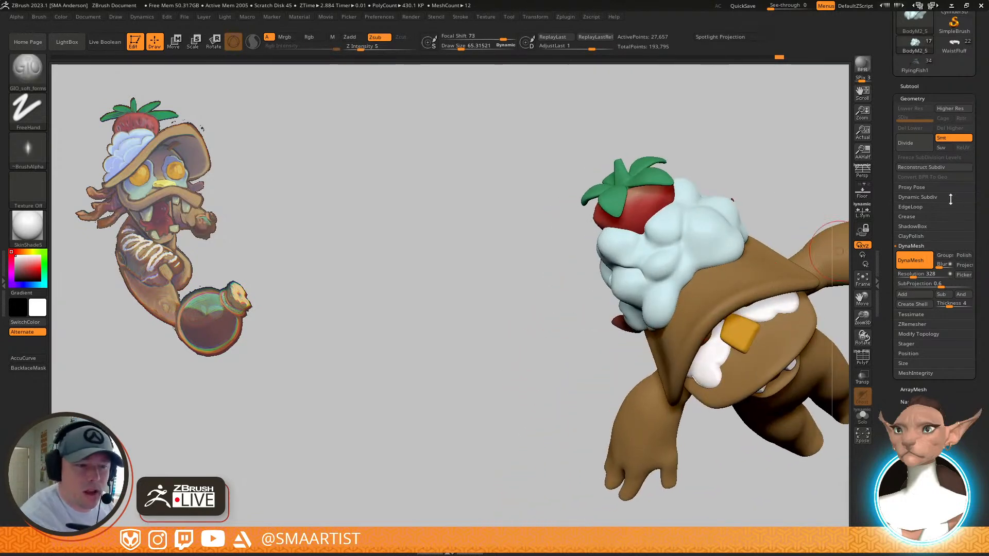
{"action": "right_click_drag", "start_coordinate": [721, 231], "coordinate": [729, 252]}
{"action": "key", "text": "ctrl+shift+d"}
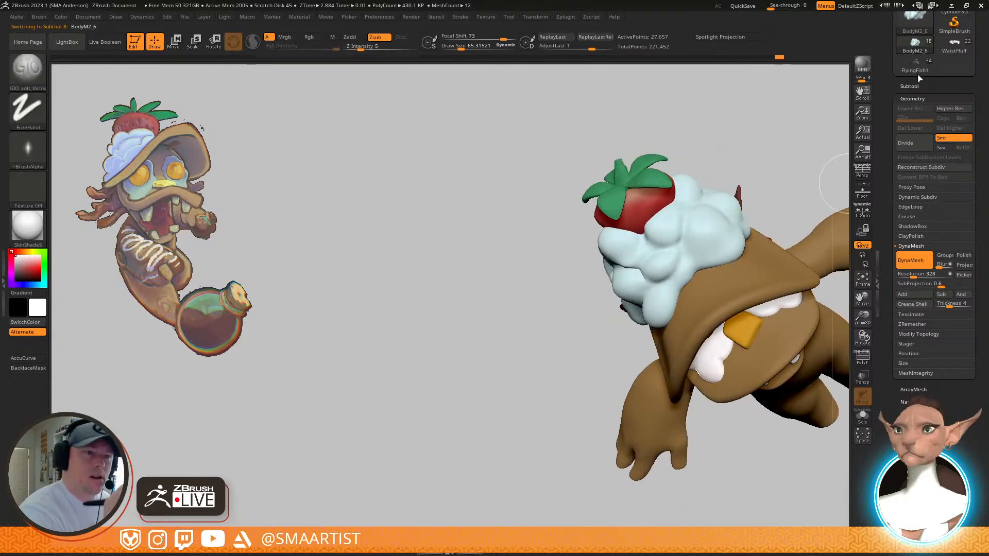
{"action": "left_click", "coordinate": [912, 85]}
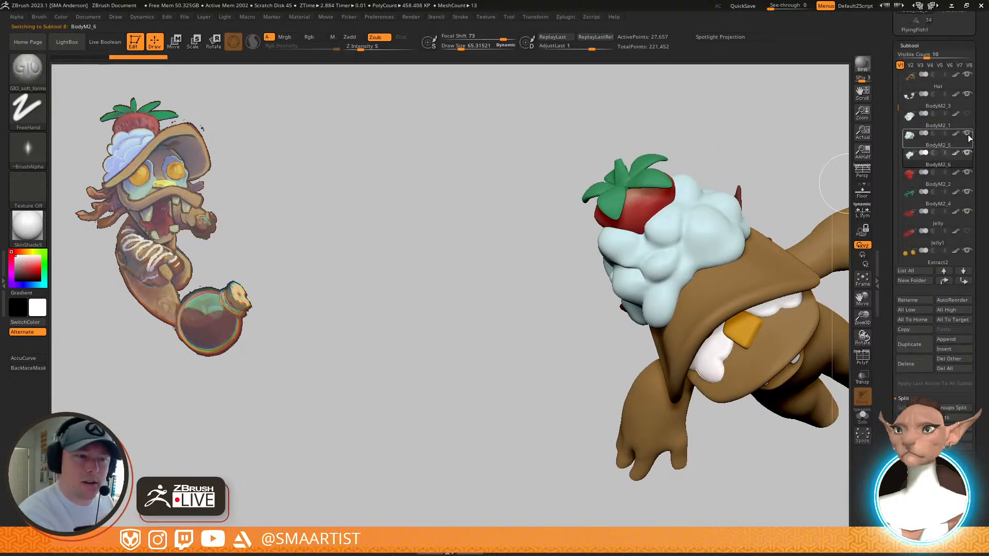
{"action": "right_click_drag", "start_coordinate": [793, 241], "coordinate": [732, 227]}
Flatten the duplicate's lobes below the strawberry with the TrimDynamic brush at a draw size of about 104
{"action": "key", "text": "b"}
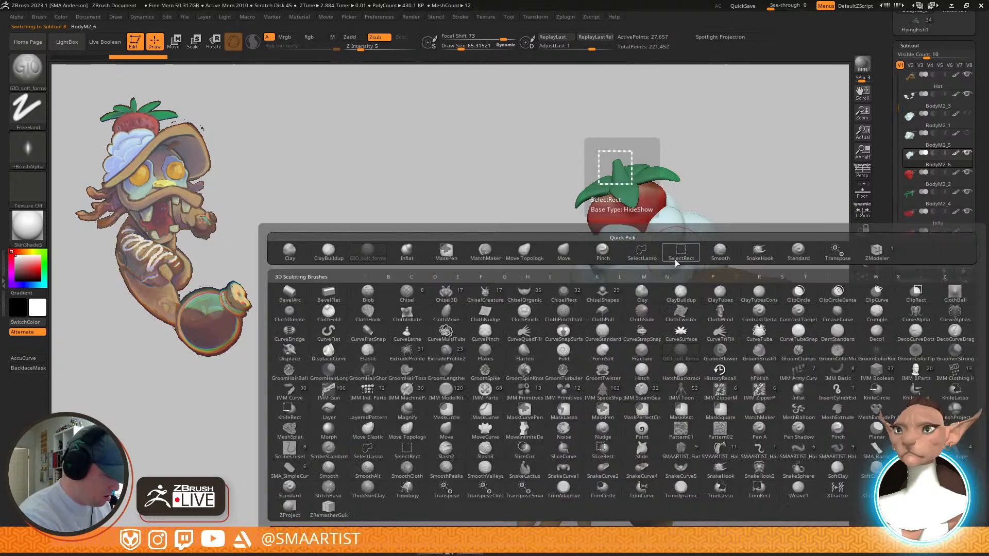
{"action": "key", "text": "t"}
{"action": "key", "text": "d"}
{"action": "key", "text": "s"}
{"action": "left_click_drag", "start_coordinate": [617, 247], "coordinate": [623, 247]}
{"action": "right_click_drag", "start_coordinate": [622, 248], "coordinate": [638, 270]}
{"action": "mouse_move", "coordinate": [594, 237]}
{"action": "left_mouse_down"}
{"action": "mouse_move", "coordinate": [635, 240]}
{"action": "mouse_move", "coordinate": [643, 253]}
{"action": "mouse_move", "coordinate": [627, 270]}
{"action": "mouse_move", "coordinate": [637, 264]}
{"action": "left_mouse_up"}
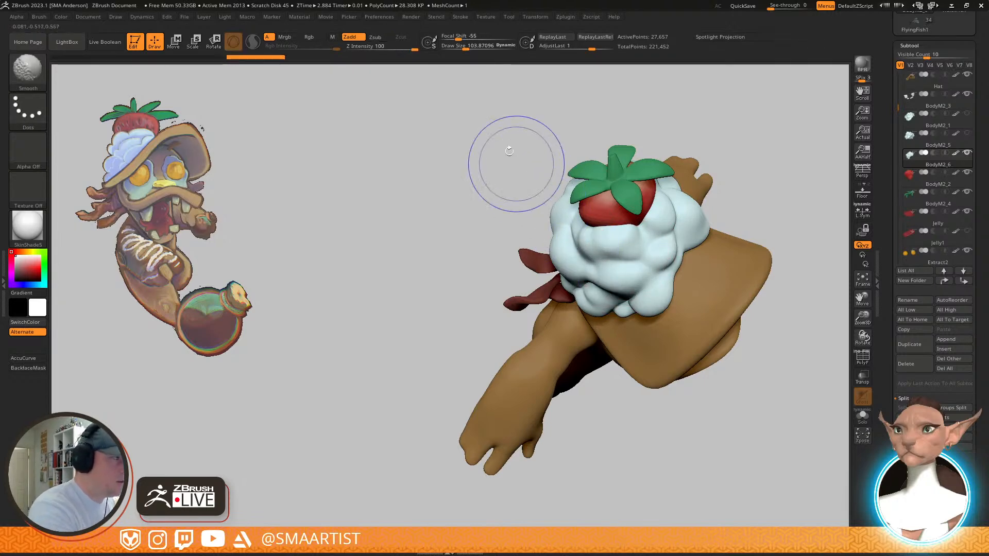
{"action": "right_click_drag", "start_coordinate": [667, 267], "coordinate": [684, 225]}
Isolate the duplicated cream and shave down its bulging lobes from several sides with TrimDynamic
{"action": "key", "text": "alt+s"}
{"action": "right_click_drag", "start_coordinate": [680, 301], "coordinate": [671, 288]}
{"action": "left_click_drag", "start_coordinate": [620, 285], "coordinate": [612, 285]}
{"action": "right_click_drag", "start_coordinate": [578, 300], "coordinate": [639, 285]}
{"action": "mouse_move", "coordinate": [493, 271]}
{"action": "left_mouse_down"}
{"action": "mouse_move", "coordinate": [578, 290]}
{"action": "mouse_move", "coordinate": [530, 300]}
{"action": "left_mouse_up"}
{"action": "right_click_drag", "start_coordinate": [546, 289], "coordinate": [502, 270]}
{"action": "mouse_move", "coordinate": [518, 281]}
{"action": "left_mouse_down"}
{"action": "mouse_move", "coordinate": [506, 289]}
{"action": "mouse_move", "coordinate": [489, 264]}
{"action": "left_mouse_up"}
{"action": "mouse_move", "coordinate": [479, 247]}
{"action": "right_mouse_down"}
{"action": "mouse_move", "coordinate": [440, 214]}
{"action": "mouse_move", "coordinate": [448, 206]}
{"action": "right_mouse_up"}
{"action": "left_click_drag", "start_coordinate": [456, 221], "coordinate": [438, 198]}
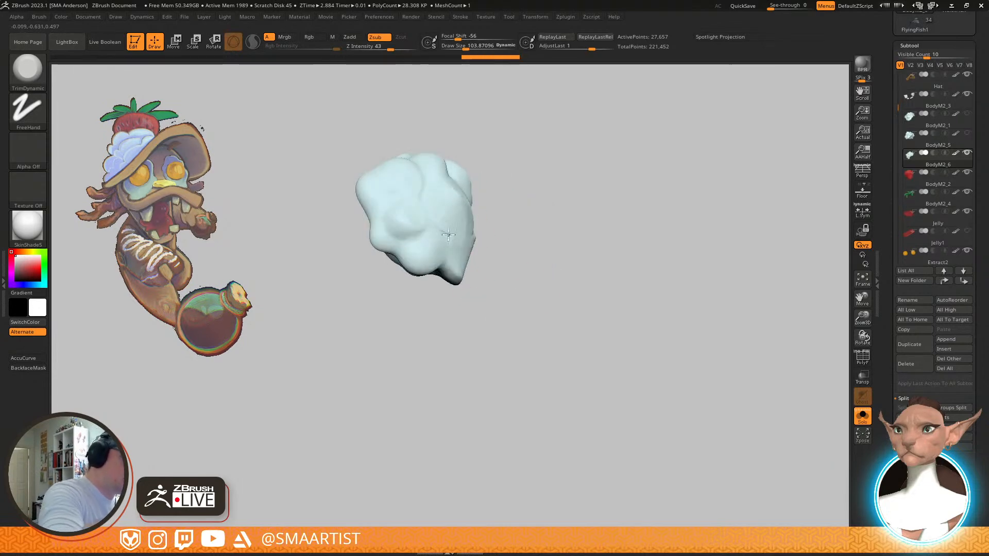
Trim the remaining bumps off the isolated cream and smooth the flattened surface into broad planes
{"action": "left_click_drag", "start_coordinate": [413, 237], "coordinate": [420, 252]}
{"action": "mouse_move", "coordinate": [408, 180]}
{"action": "right_mouse_down"}
{"action": "mouse_move", "coordinate": [441, 232]}
{"action": "mouse_move", "coordinate": [412, 199]}
{"action": "mouse_move", "coordinate": [438, 191]}
{"action": "right_mouse_up"}
{"action": "mouse_move", "coordinate": [407, 180]}
{"action": "left_mouse_down"}
{"action": "mouse_move", "coordinate": [391, 142]}
{"action": "mouse_move", "coordinate": [380, 144]}
{"action": "mouse_move", "coordinate": [389, 155]}
{"action": "left_mouse_up"}
{"action": "mouse_move", "coordinate": [506, 221]}
{"action": "right_mouse_down"}
{"action": "mouse_move", "coordinate": [466, 176]}
{"action": "mouse_move", "coordinate": [531, 252]}
{"action": "mouse_move", "coordinate": [513, 257]}
{"action": "mouse_move", "coordinate": [524, 251]}
{"action": "right_mouse_up"}
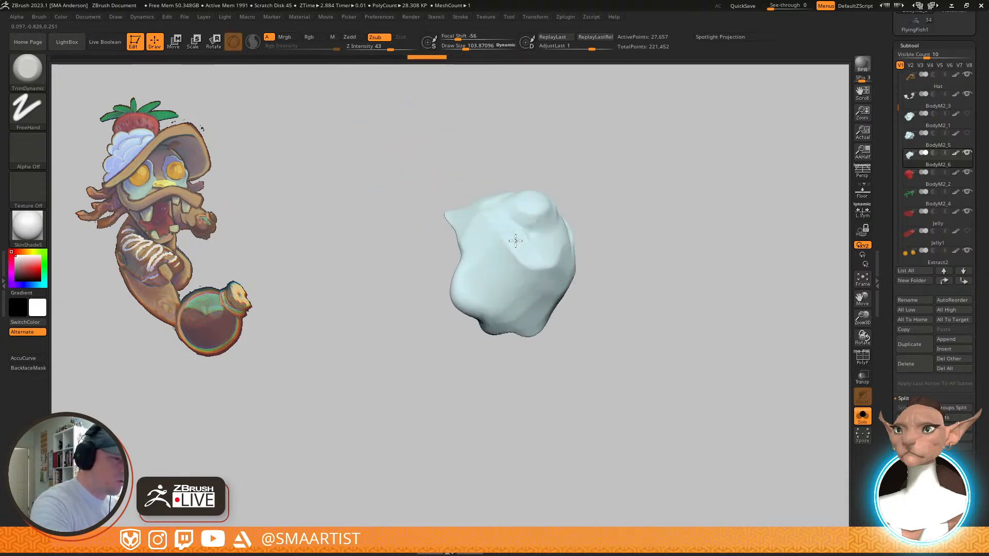
{"action": "key", "text": "shift"}
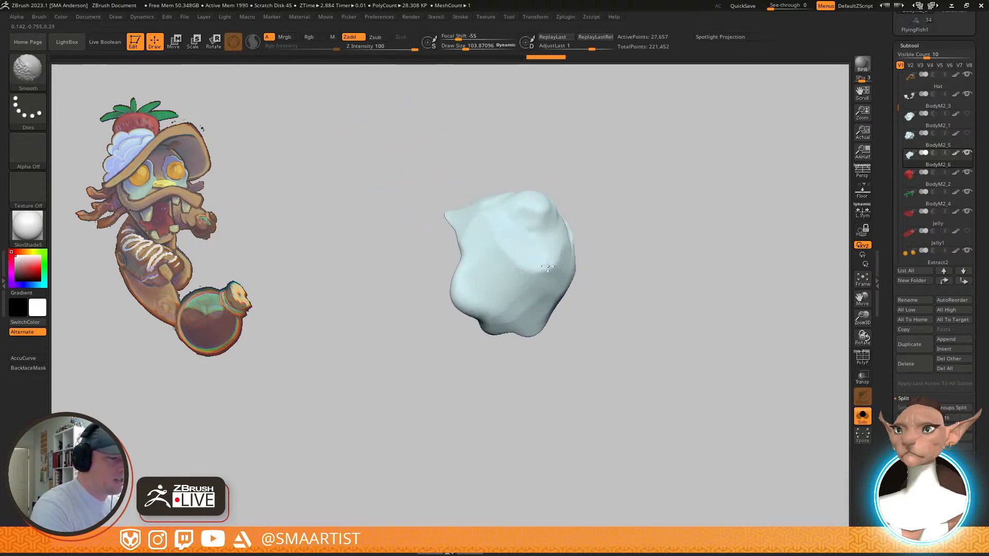
{"action": "right_click_drag", "start_coordinate": [587, 298], "coordinate": [567, 283]}
{"action": "left_click_drag", "start_coordinate": [567, 282], "coordinate": [590, 276]}
Start building a broad swirl form on the isolated cream with the ClayBuildup brush
{"action": "key", "text": "b"}
{"action": "key", "text": "c"}
{"action": "key", "text": "b"}
{"action": "right_click_drag", "start_coordinate": [586, 288], "coordinate": [576, 262]}
{"action": "mouse_move", "coordinate": [575, 270]}
{"action": "left_mouse_down"}
{"action": "mouse_move", "coordinate": [597, 216]}
{"action": "mouse_move", "coordinate": [565, 268]}
{"action": "left_mouse_up"}
{"action": "mouse_move", "coordinate": [565, 269]}
{"action": "right_mouse_down"}
{"action": "mouse_move", "coordinate": [633, 220]}
{"action": "mouse_move", "coordinate": [624, 230]}
{"action": "right_mouse_up"}
{"action": "left_click_drag", "start_coordinate": [569, 270], "coordinate": [602, 246]}
{"action": "right_click_drag", "start_coordinate": [608, 237], "coordinate": [601, 200]}
Show the whole character again and wrap thick swirl bands around the cream below the strawberry with ClayBuildup
{"action": "key", "text": "ctrl+shift+s"}
{"action": "mouse_move", "coordinate": [642, 287]}
{"action": "right_mouse_down", "text": "ctrl"}
{"action": "mouse_move", "coordinate": [611, 230]}
{"action": "mouse_move", "coordinate": [645, 270]}
{"action": "mouse_move", "coordinate": [596, 294]}
{"action": "mouse_move", "coordinate": [607, 300]}
{"action": "right_mouse_up", "text": "ctrl"}
{"action": "mouse_move", "coordinate": [517, 265]}
{"action": "right_mouse_down"}
{"action": "mouse_move", "coordinate": [558, 283]}
{"action": "mouse_move", "coordinate": [487, 262]}
{"action": "right_mouse_up"}
{"action": "left_click_drag", "start_coordinate": [437, 193], "coordinate": [502, 201]}
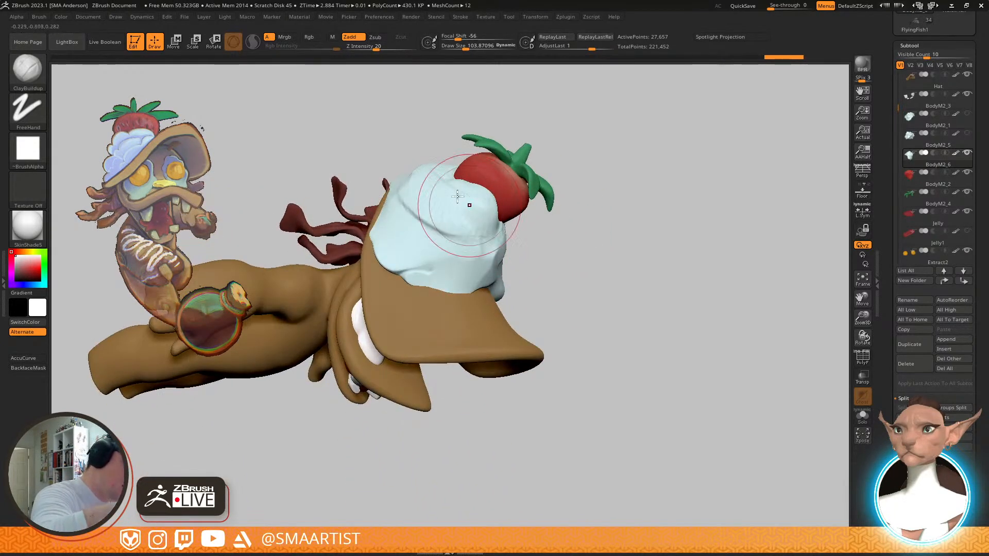
{"action": "mouse_move", "coordinate": [503, 200]}
{"action": "right_mouse_down"}
{"action": "mouse_move", "coordinate": [443, 163]}
{"action": "mouse_move", "coordinate": [487, 247]}
{"action": "right_mouse_up"}
{"action": "left_click_drag", "start_coordinate": [432, 160], "coordinate": [484, 204]}
{"action": "right_click_drag", "start_coordinate": [480, 191], "coordinate": [404, 252]}
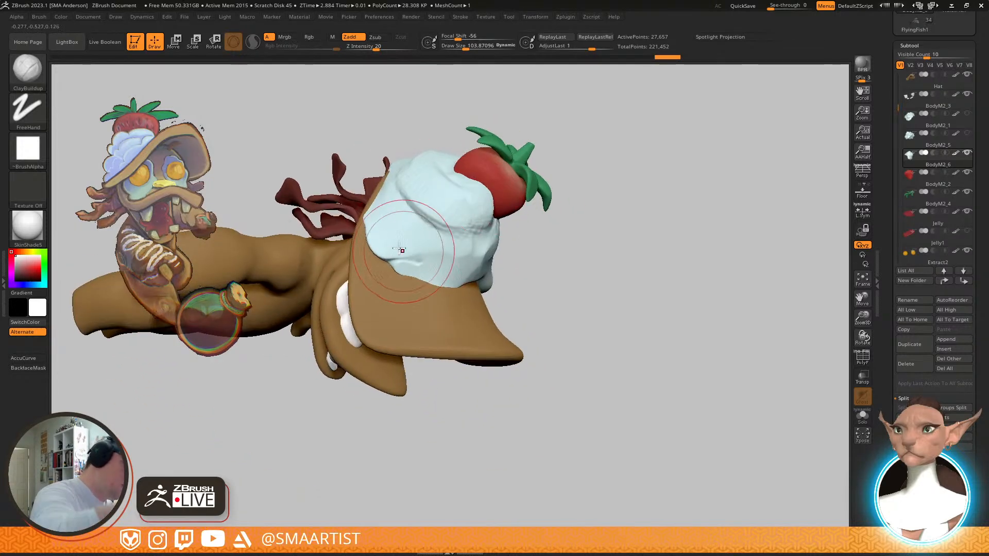
{"action": "mouse_move", "coordinate": [514, 255]}
{"action": "right_mouse_down"}
{"action": "mouse_move", "coordinate": [404, 225]}
{"action": "mouse_move", "coordinate": [422, 219]}
{"action": "mouse_move", "coordinate": [386, 182]}
{"action": "right_mouse_up"}
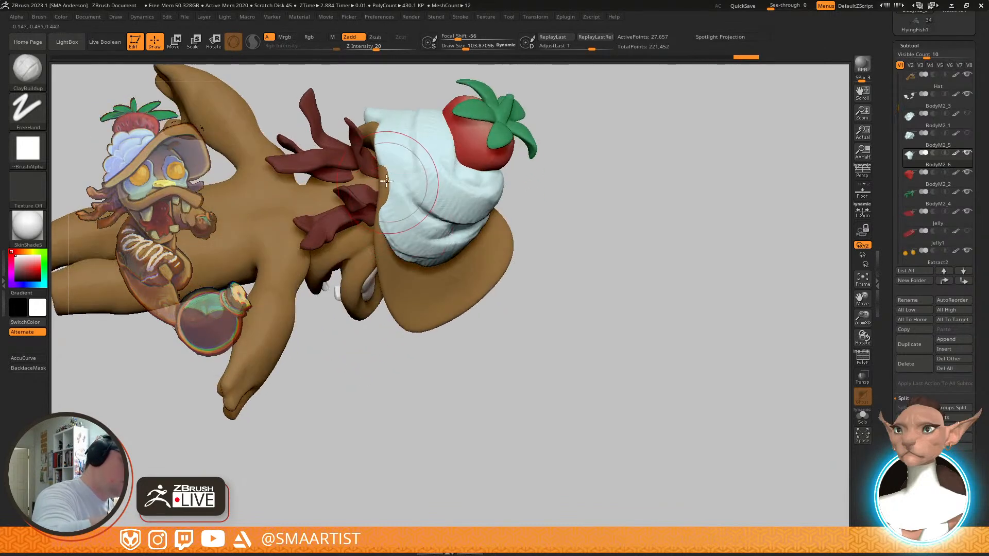
Extend the swirl across the front of the cream with ClayBuildup at a draw size of about 119
{"action": "key", "text": "s"}
{"action": "left_click_drag", "start_coordinate": [384, 181], "coordinate": [383, 181]}
{"action": "mouse_move", "coordinate": [459, 260]}
{"action": "right_mouse_down"}
{"action": "mouse_move", "coordinate": [505, 213]}
{"action": "mouse_move", "coordinate": [491, 224]}
{"action": "right_mouse_up"}
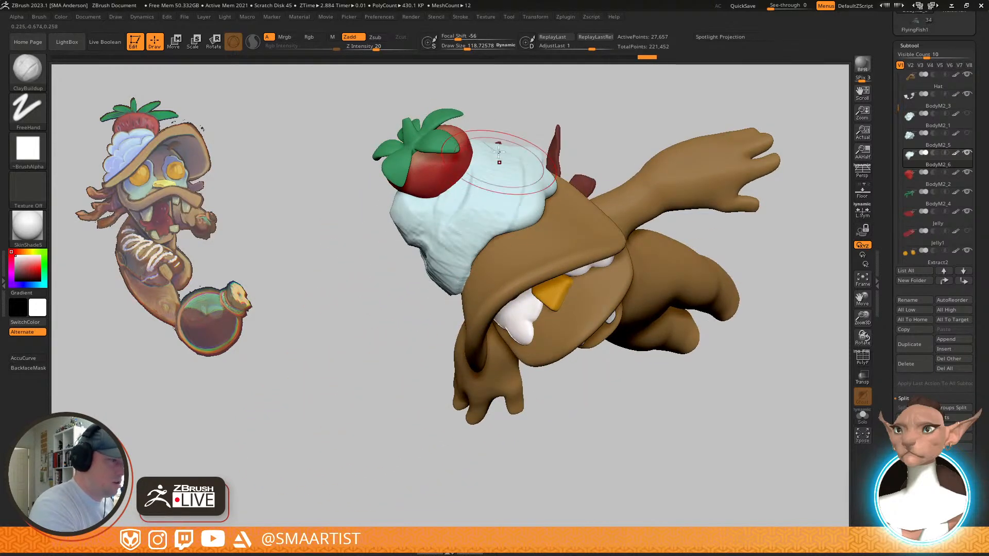
{"action": "right_click_drag", "start_coordinate": [514, 228], "coordinate": [525, 172]}
{"action": "mouse_move", "coordinate": [515, 206]}
{"action": "left_mouse_down", "text": "shift"}
{"action": "mouse_move", "coordinate": [492, 224]}
{"action": "mouse_move", "coordinate": [520, 211]}
{"action": "left_mouse_up", "text": "shift"}
{"action": "right_click_drag", "start_coordinate": [544, 221], "coordinate": [533, 194]}
Isolate the cream, smooth its lower edge and undo the last several strokes
{"action": "key", "text": "ctrl+shift+s"}
{"action": "mouse_move", "coordinate": [567, 230]}
{"action": "right_mouse_down"}
{"action": "mouse_move", "coordinate": [548, 228]}
{"action": "mouse_move", "coordinate": [623, 239]}
{"action": "mouse_move", "coordinate": [567, 306]}
{"action": "mouse_move", "coordinate": [558, 264]}
{"action": "right_mouse_up"}
{"action": "mouse_move", "coordinate": [515, 345]}
{"action": "left_mouse_down", "text": "shift"}
{"action": "mouse_move", "coordinate": [518, 376]}
{"action": "mouse_move", "coordinate": [525, 367]}
{"action": "left_mouse_up", "text": "shift"}
{"action": "right_click_drag", "start_coordinate": [570, 349], "coordinate": [592, 322]}
{"action": "key", "text": "ctrl+z"}
{"action": "key", "text": "ctrl+z"}
{"action": "key", "text": "ctrl+z"}
{"action": "key", "text": "ctrl+z"}
{"action": "key", "text": "ctrl+z"}
{"action": "key", "text": "ctrl+z"}
Turn on backface masking for the ClayBuildup brush
{"action": "right_click_drag", "start_coordinate": [742, 232], "coordinate": [631, 255]}
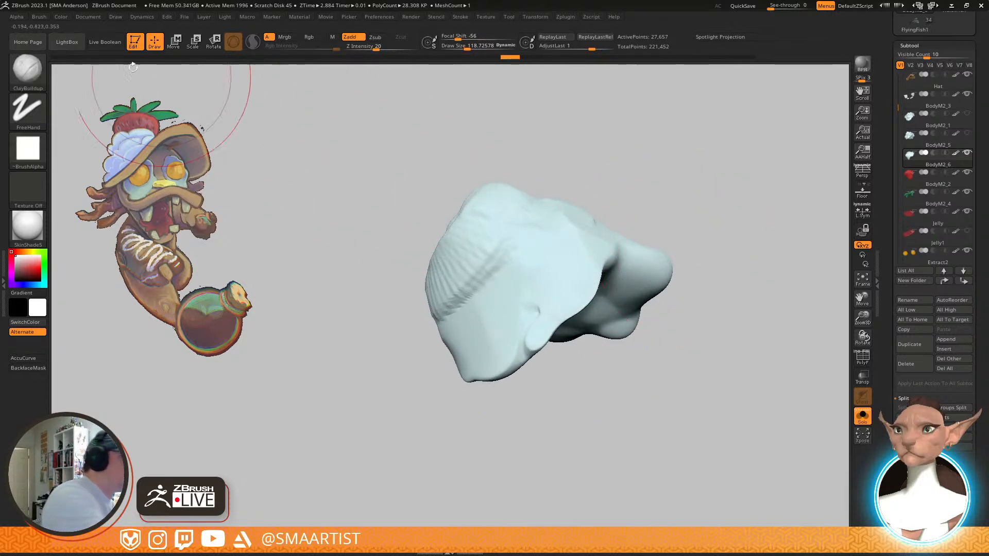
{"action": "left_click", "coordinate": [41, 15]}
{"action": "scroll", "coordinate": [106, 391], "scroll_direction": "down", "scroll_amount": 3}
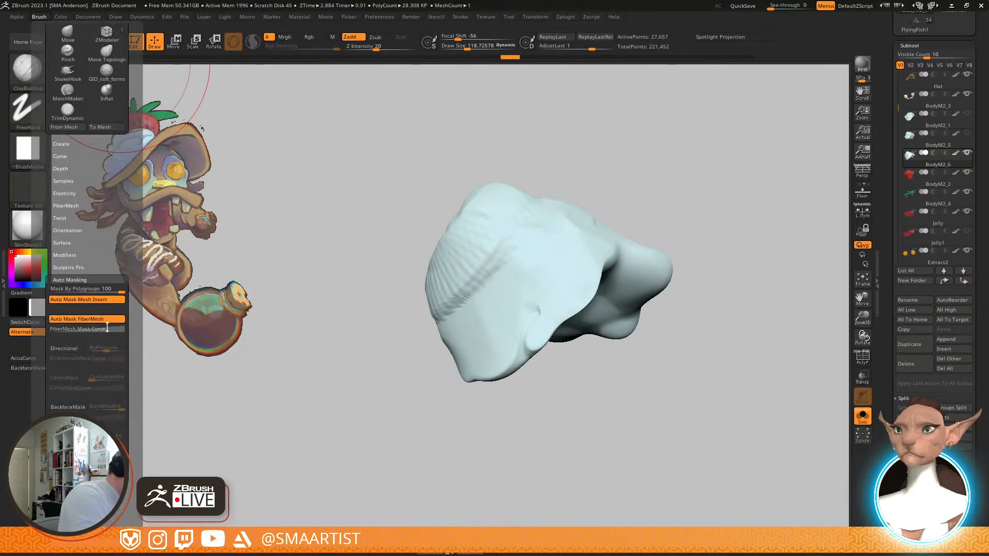
{"action": "left_click", "coordinate": [80, 408]}
Rebuild the swirl bands on the isolated cream with backface-masked ClayBuildup and smooth the lower edge
{"action": "mouse_move", "coordinate": [353, 309]}
{"action": "right_mouse_down"}
{"action": "mouse_move", "coordinate": [592, 353]}
{"action": "mouse_move", "coordinate": [468, 314]}
{"action": "right_mouse_up"}
{"action": "left_click_drag", "start_coordinate": [467, 314], "coordinate": [547, 293]}
{"action": "right_click_drag", "start_coordinate": [548, 294], "coordinate": [563, 287]}
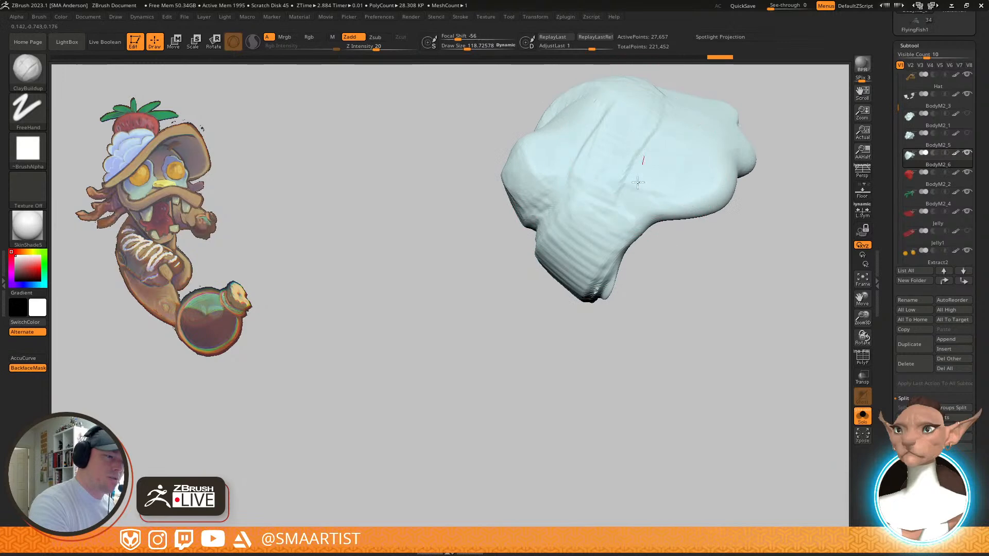
{"action": "mouse_move", "coordinate": [634, 185]}
{"action": "right_mouse_down"}
{"action": "mouse_move", "coordinate": [646, 177]}
{"action": "mouse_move", "coordinate": [627, 190]}
{"action": "mouse_move", "coordinate": [617, 231]}
{"action": "right_mouse_up"}
{"action": "left_click_drag", "start_coordinate": [607, 283], "coordinate": [610, 277], "text": "shift"}
{"action": "mouse_move", "coordinate": [610, 277]}
{"action": "right_mouse_down"}
{"action": "mouse_move", "coordinate": [626, 300]}
{"action": "mouse_move", "coordinate": [579, 330]}
{"action": "mouse_move", "coordinate": [618, 246]}
{"action": "right_mouse_up"}
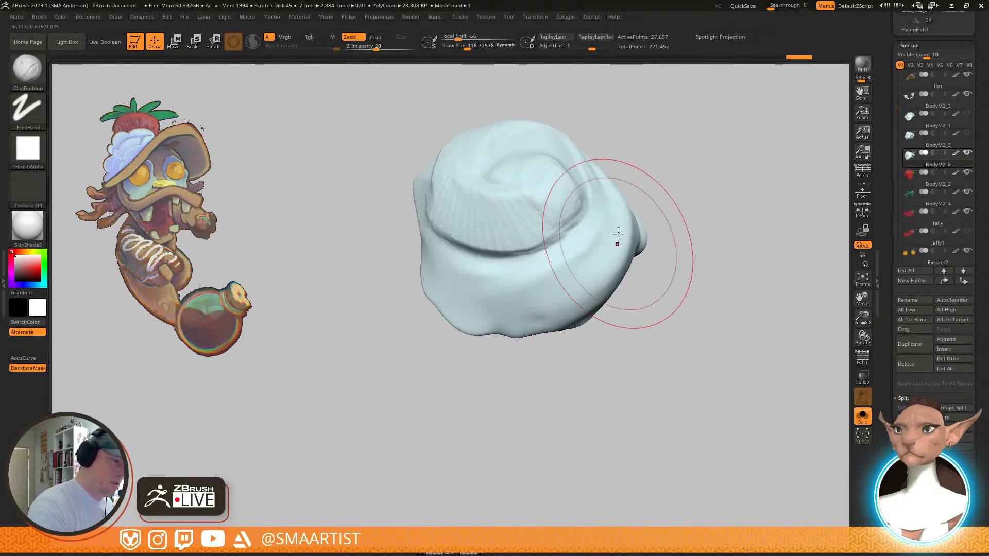
Show the whole character again and build overlapping swirl bands around the front and side of the cream with ClayBuildup
{"action": "key", "text": "alt+s"}
{"action": "right_click_drag", "start_coordinate": [624, 342], "coordinate": [620, 239]}
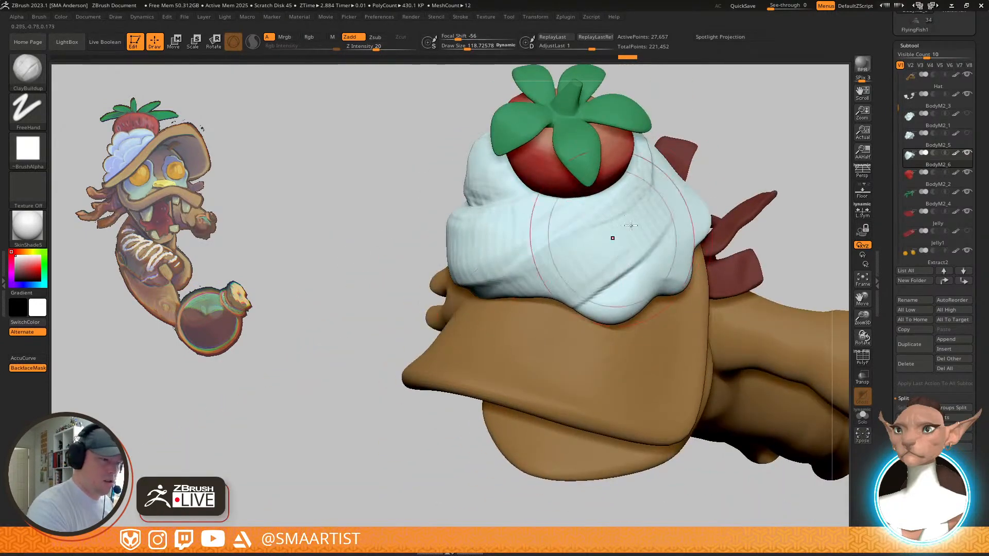
{"action": "right_click_drag", "start_coordinate": [669, 211], "coordinate": [571, 268]}
{"action": "right_click_drag", "start_coordinate": [563, 313], "coordinate": [517, 276]}
{"action": "right_click_drag", "start_coordinate": [577, 254], "coordinate": [552, 270]}
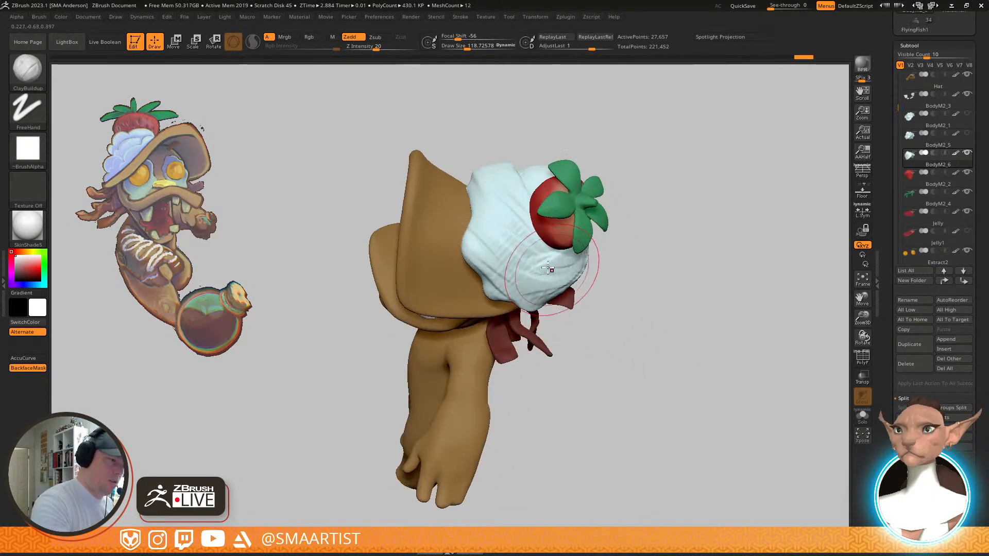
{"action": "right_click_drag", "start_coordinate": [522, 228], "coordinate": [529, 226]}
{"action": "right_click_drag", "start_coordinate": [502, 172], "coordinate": [538, 220]}
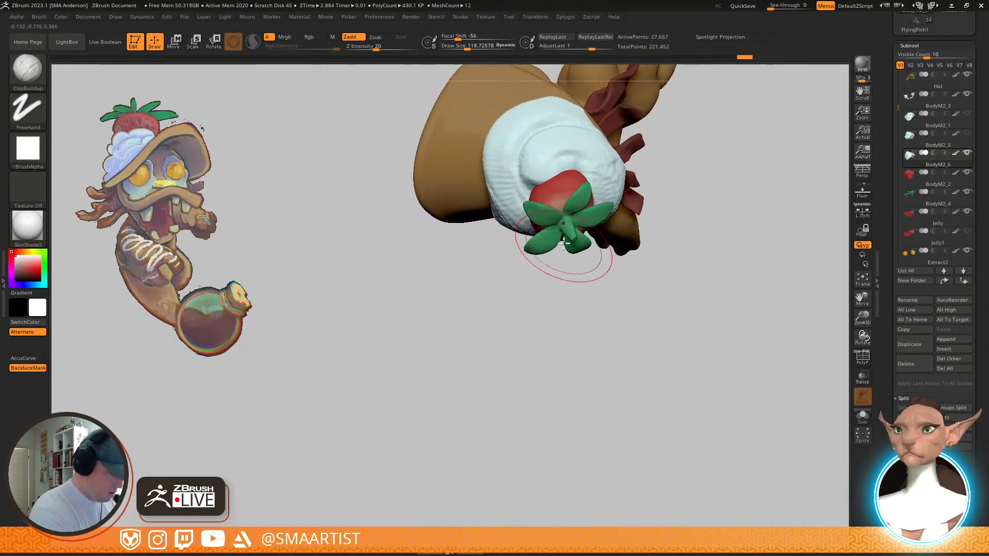
Pull the inner end of the swirl up into a peak against the strawberry with the Move brush at draw size about 69
{"action": "key", "text": "b"}
{"action": "key", "text": "m"}
{"action": "key", "text": "v"}
{"action": "mouse_move", "coordinate": [564, 263]}
{"action": "right_mouse_down"}
{"action": "mouse_move", "coordinate": [565, 154]}
{"action": "mouse_move", "coordinate": [642, 203]}
{"action": "mouse_move", "coordinate": [659, 289]}
{"action": "right_mouse_up"}
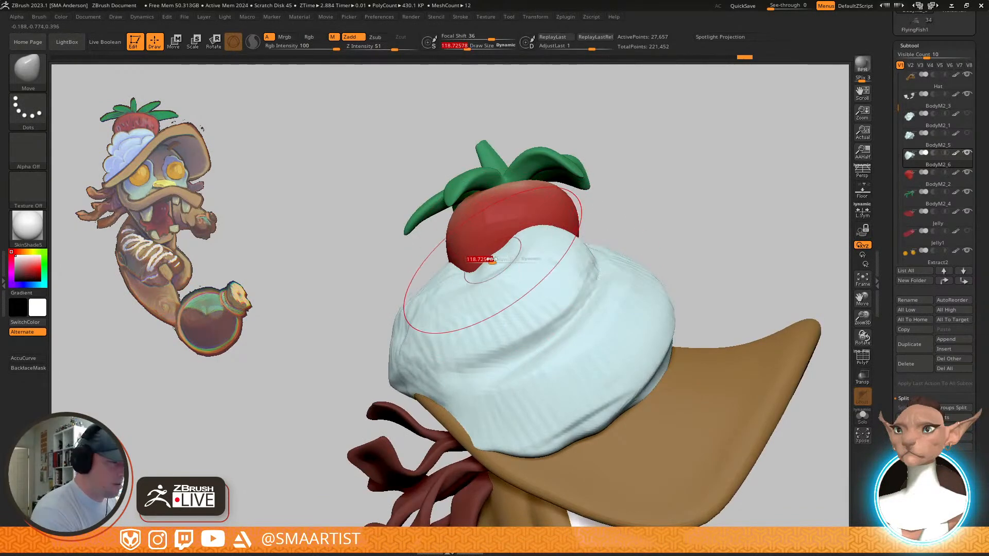
{"action": "left_click_drag", "start_coordinate": [492, 260], "coordinate": [487, 260]}
{"action": "right_click_drag", "start_coordinate": [553, 228], "coordinate": [533, 218]}
{"action": "left_click_drag", "start_coordinate": [532, 218], "coordinate": [517, 194]}
{"action": "mouse_move", "coordinate": [546, 181]}
{"action": "right_mouse_down"}
{"action": "mouse_move", "coordinate": [566, 234]}
{"action": "mouse_move", "coordinate": [558, 225]}
{"action": "mouse_move", "coordinate": [573, 211]}
{"action": "mouse_move", "coordinate": [602, 230]}
{"action": "mouse_move", "coordinate": [588, 246]}
{"action": "right_mouse_up"}
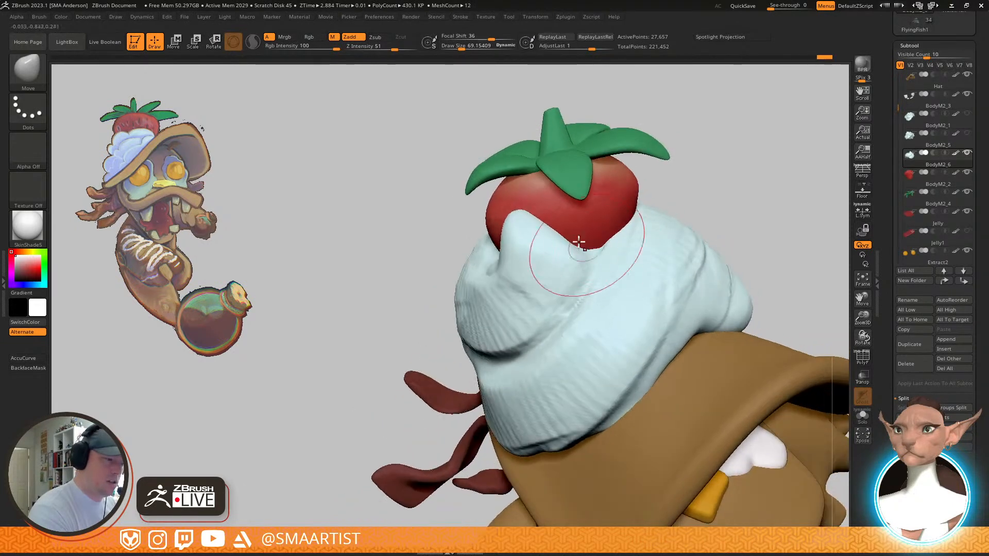
Reshape the back and side contours of the swirl with the Move brush at draw sizes of about 146 and 81
{"action": "mouse_move", "coordinate": [565, 206]}
{"action": "right_mouse_down"}
{"action": "mouse_move", "coordinate": [614, 223]}
{"action": "mouse_move", "coordinate": [650, 256]}
{"action": "mouse_move", "coordinate": [651, 210]}
{"action": "mouse_move", "coordinate": [534, 271]}
{"action": "right_mouse_up"}
{"action": "right_click_drag", "start_coordinate": [466, 233], "coordinate": [526, 329]}
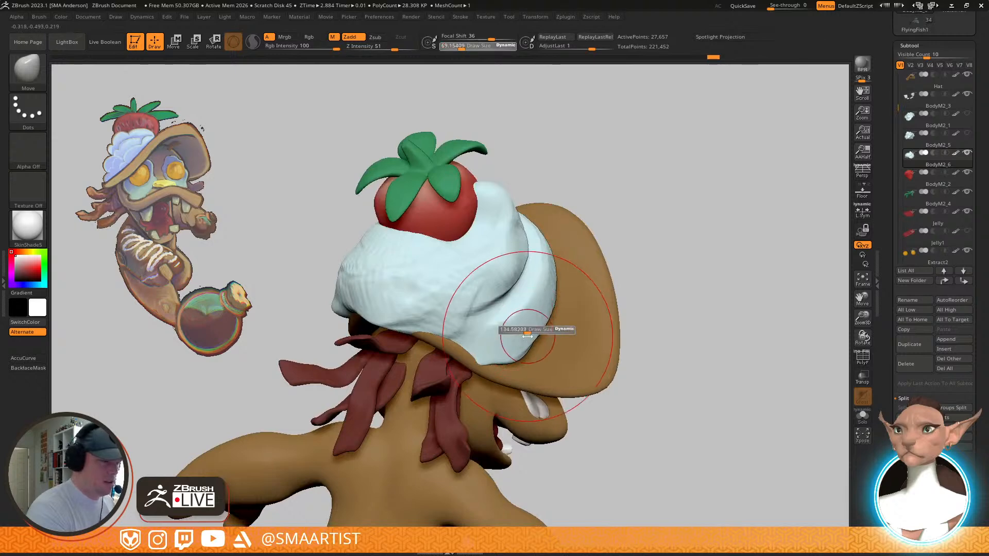
{"action": "left_click_drag", "start_coordinate": [526, 333], "coordinate": [552, 343]}
{"action": "right_click_drag", "start_coordinate": [551, 344], "coordinate": [615, 294]}
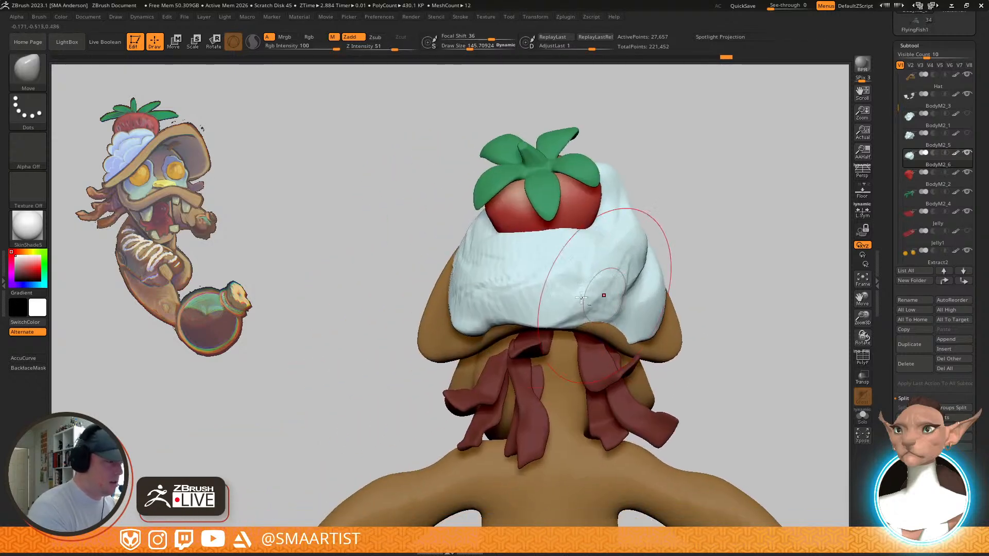
{"action": "key", "text": "s"}
{"action": "left_click_drag", "start_coordinate": [455, 287], "coordinate": [457, 291]}
{"action": "right_click_drag", "start_coordinate": [479, 319], "coordinate": [592, 316]}
{"action": "key", "text": "s"}
{"action": "left_click_drag", "start_coordinate": [476, 344], "coordinate": [481, 358]}
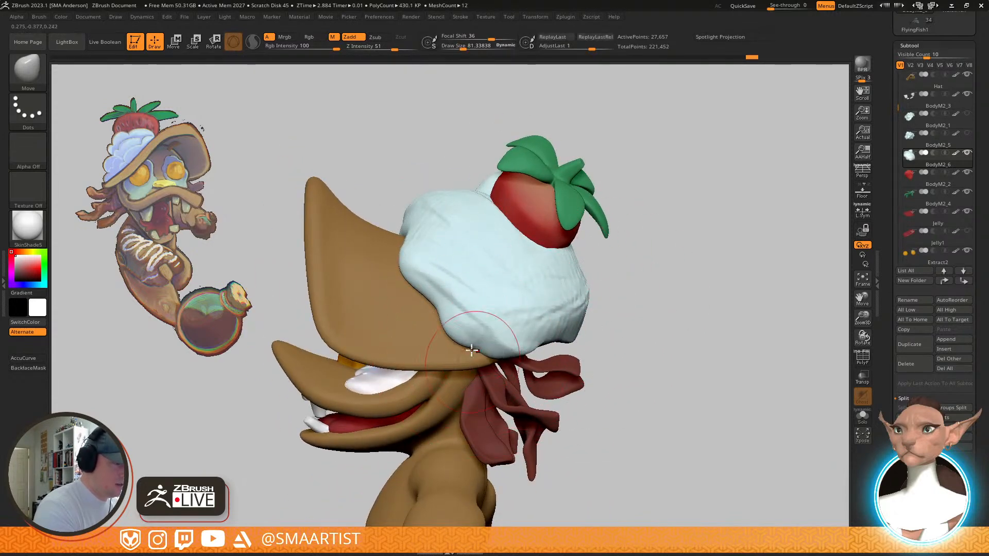
Build up the cream's ridge around the base of the strawberry with ClayBuildup at a draw size of about 45
{"action": "mouse_move", "coordinate": [426, 300]}
{"action": "right_mouse_down"}
{"action": "mouse_move", "coordinate": [433, 346]}
{"action": "mouse_move", "coordinate": [472, 347]}
{"action": "mouse_move", "coordinate": [592, 297]}
{"action": "mouse_move", "coordinate": [577, 309]}
{"action": "mouse_move", "coordinate": [548, 298]}
{"action": "mouse_move", "coordinate": [628, 272]}
{"action": "mouse_move", "coordinate": [615, 302]}
{"action": "mouse_move", "coordinate": [651, 274]}
{"action": "mouse_move", "coordinate": [605, 312]}
{"action": "right_mouse_up"}
{"action": "key", "text": "b"}
{"action": "key", "text": "c"}
{"action": "key", "text": "b"}
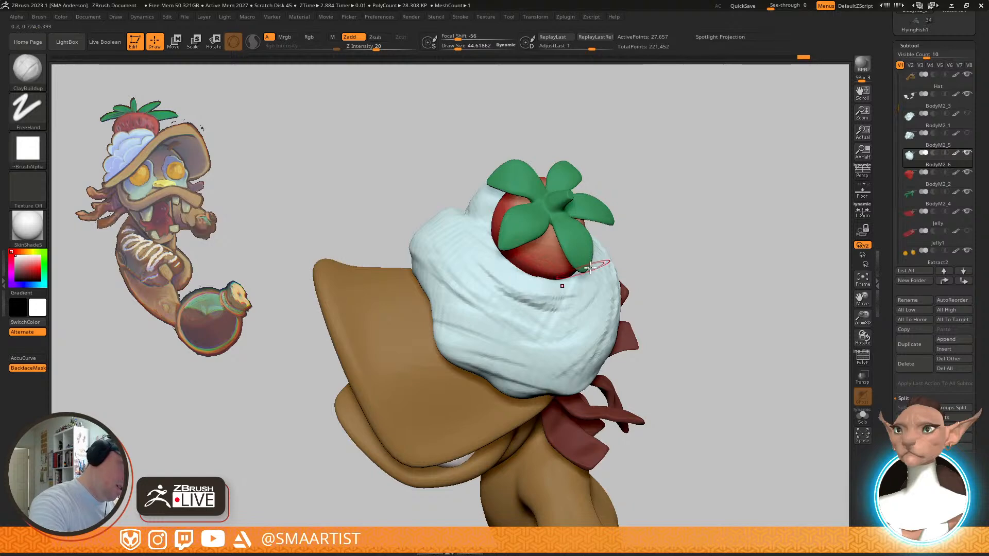
{"action": "right_click_drag", "start_coordinate": [579, 271], "coordinate": [566, 287]}
{"action": "right_click_drag", "start_coordinate": [600, 251], "coordinate": [597, 168]}
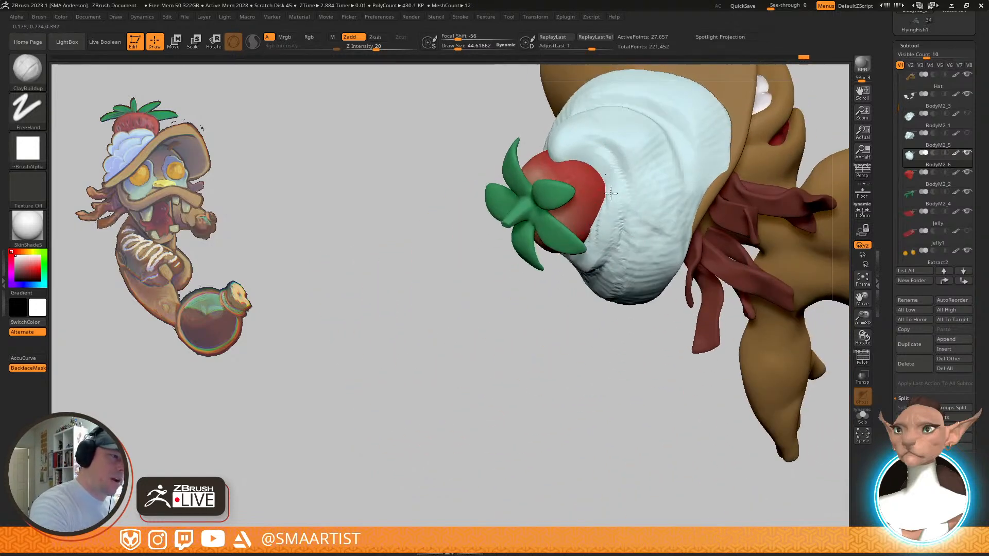
Build up and smooth the cream bands beside the strawberry and around the peak with ClayBuildup at draw size about 45
{"action": "right_click_drag", "start_coordinate": [598, 255], "coordinate": [518, 260]}
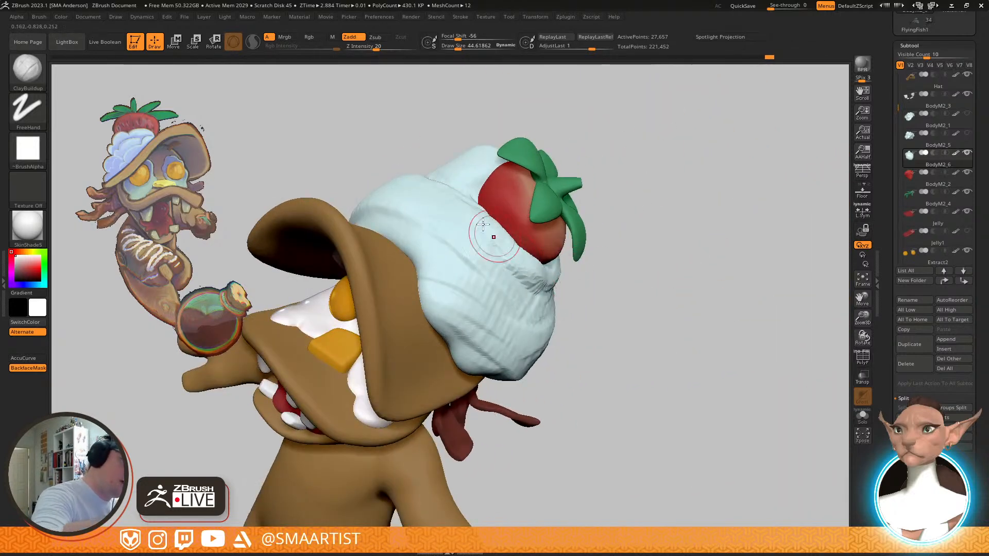
{"action": "mouse_move", "coordinate": [474, 217]}
{"action": "right_mouse_down", "text": "shift"}
{"action": "mouse_move", "coordinate": [567, 292]}
{"action": "mouse_move", "coordinate": [582, 284]}
{"action": "right_mouse_up", "text": "shift"}
{"action": "left_click_drag", "start_coordinate": [582, 285], "coordinate": [569, 275], "text": "shift"}
{"action": "mouse_move", "coordinate": [569, 276]}
{"action": "right_mouse_down"}
{"action": "mouse_move", "coordinate": [620, 212]}
{"action": "mouse_move", "coordinate": [675, 236]}
{"action": "mouse_move", "coordinate": [707, 227]}
{"action": "mouse_move", "coordinate": [653, 320]}
{"action": "mouse_move", "coordinate": [602, 154]}
{"action": "mouse_move", "coordinate": [591, 273]}
{"action": "mouse_move", "coordinate": [562, 235]}
{"action": "right_mouse_up"}
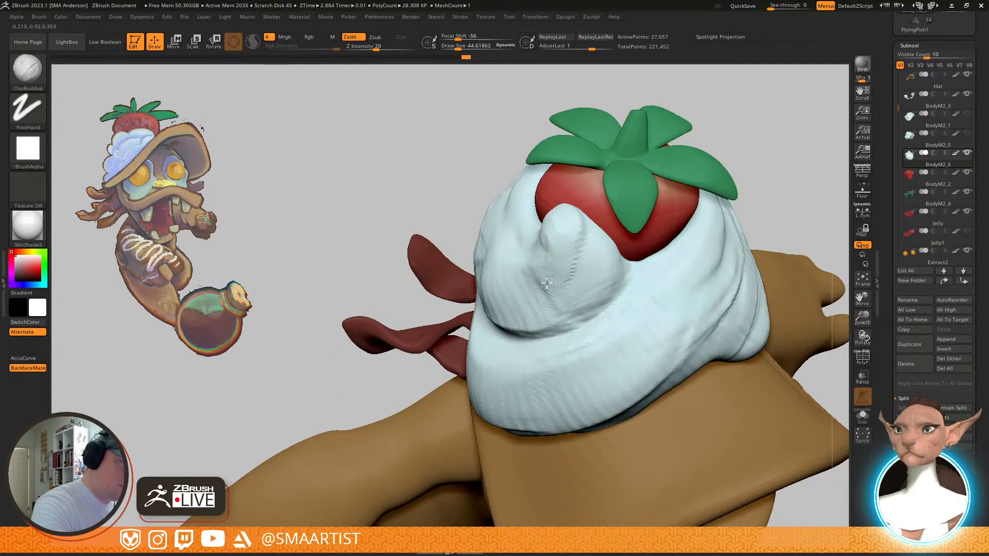
{"action": "key", "text": "shift"}
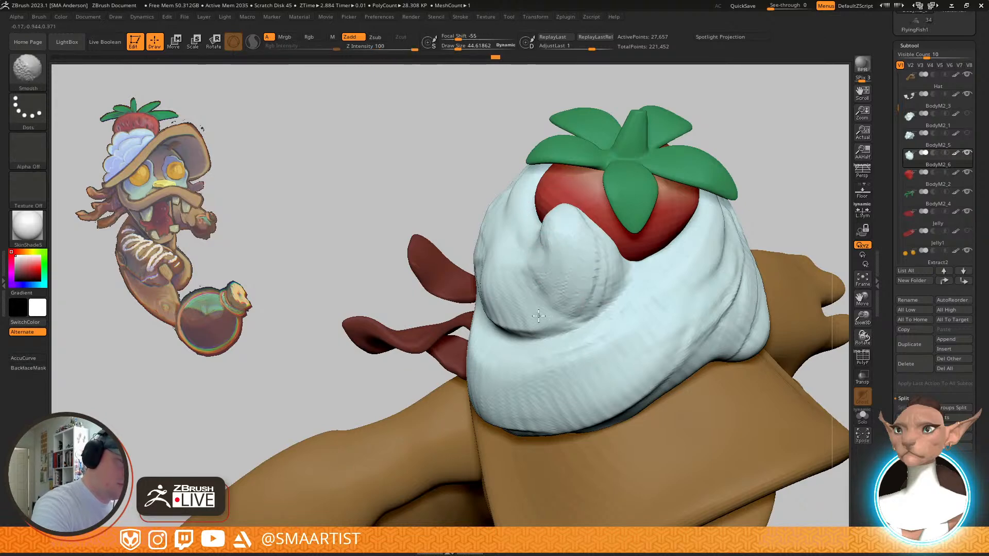
{"action": "mouse_move", "coordinate": [593, 257]}
{"action": "right_mouse_down"}
{"action": "mouse_move", "coordinate": [612, 227]}
{"action": "mouse_move", "coordinate": [597, 269]}
{"action": "mouse_move", "coordinate": [570, 281]}
{"action": "mouse_move", "coordinate": [508, 342]}
{"action": "right_mouse_up"}
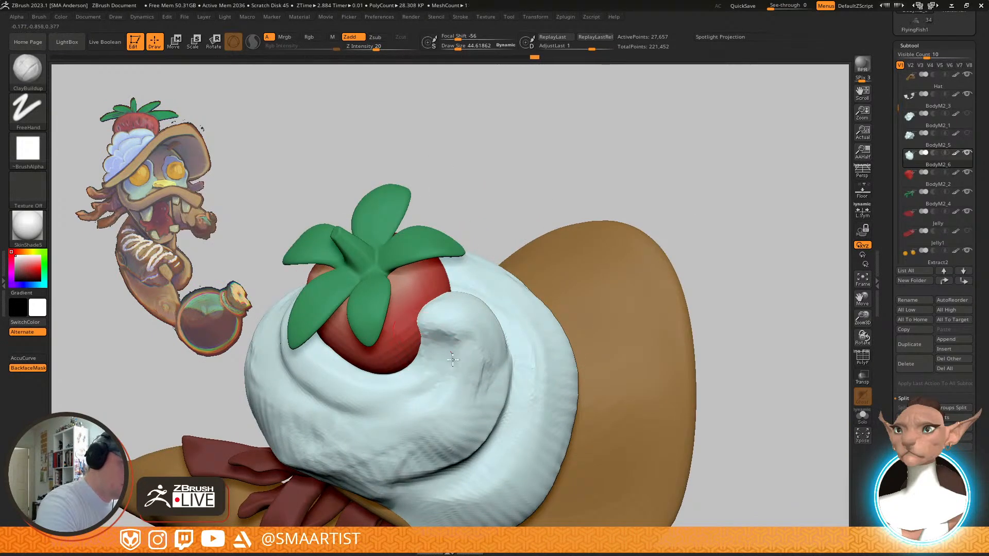
Sculpt the hollow inside the curled peak and blend it into the back bands with ClayBuildup and smoothing
{"action": "left_click_drag", "start_coordinate": [459, 350], "coordinate": [429, 329]}
{"action": "left_click_drag", "start_coordinate": [433, 329], "coordinate": [453, 337], "text": "shift"}
{"action": "right_click_drag", "start_coordinate": [503, 368], "coordinate": [507, 330]}
{"action": "mouse_move", "coordinate": [507, 330]}
{"action": "right_mouse_down", "text": "ctrl"}
{"action": "mouse_move", "coordinate": [515, 283]}
{"action": "mouse_move", "coordinate": [528, 306]}
{"action": "mouse_move", "coordinate": [579, 322]}
{"action": "mouse_move", "coordinate": [576, 360]}
{"action": "right_mouse_up", "text": "ctrl"}
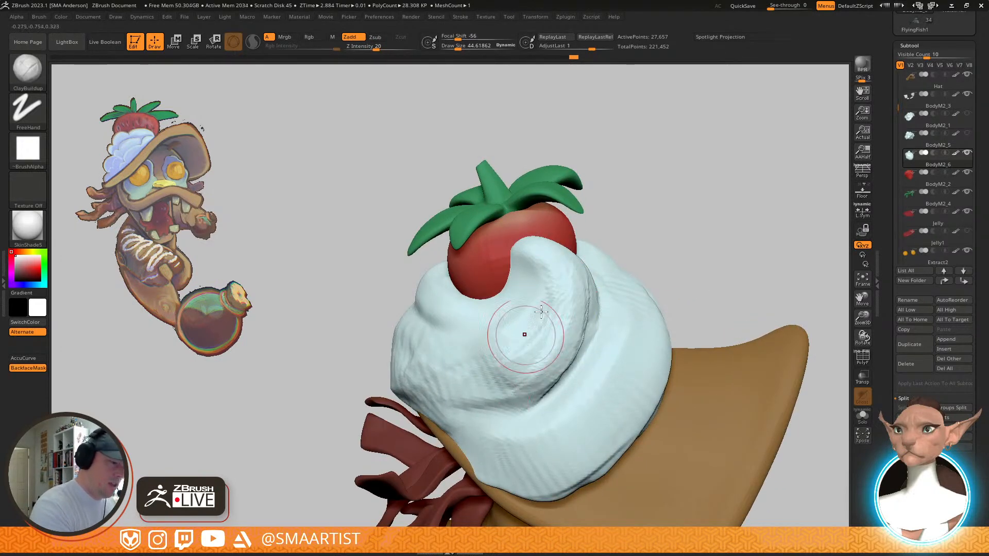
{"action": "right_click_drag", "start_coordinate": [511, 351], "coordinate": [463, 381]}
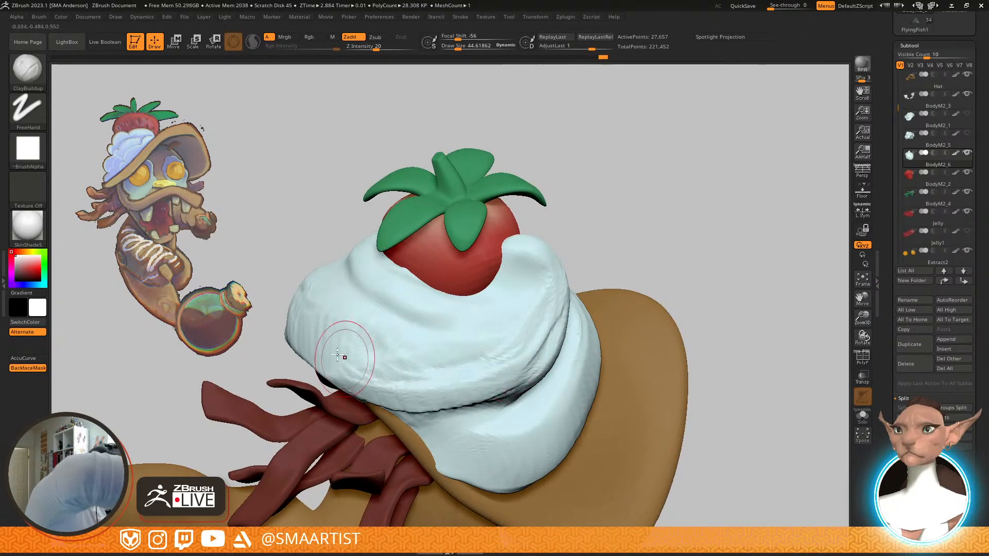
{"action": "mouse_move", "coordinate": [585, 309]}
{"action": "right_mouse_down"}
{"action": "mouse_move", "coordinate": [640, 260]}
{"action": "mouse_move", "coordinate": [619, 237]}
{"action": "mouse_move", "coordinate": [624, 290]}
{"action": "mouse_move", "coordinate": [643, 298]}
{"action": "mouse_move", "coordinate": [617, 307]}
{"action": "mouse_move", "coordinate": [556, 252]}
{"action": "right_mouse_up"}
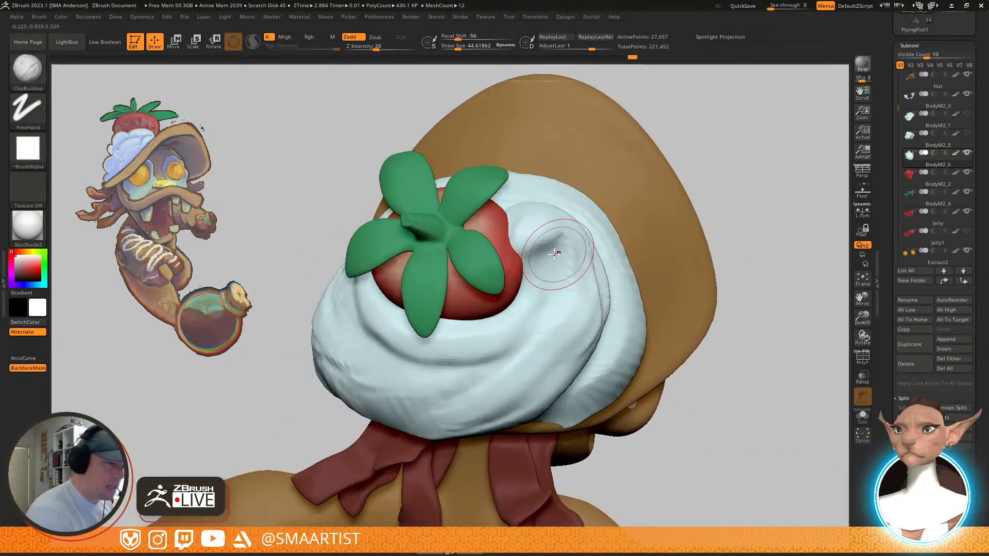
{"action": "right_click_drag", "start_coordinate": [567, 292], "coordinate": [525, 282]}
{"action": "right_click_drag", "start_coordinate": [593, 273], "coordinate": [583, 286]}
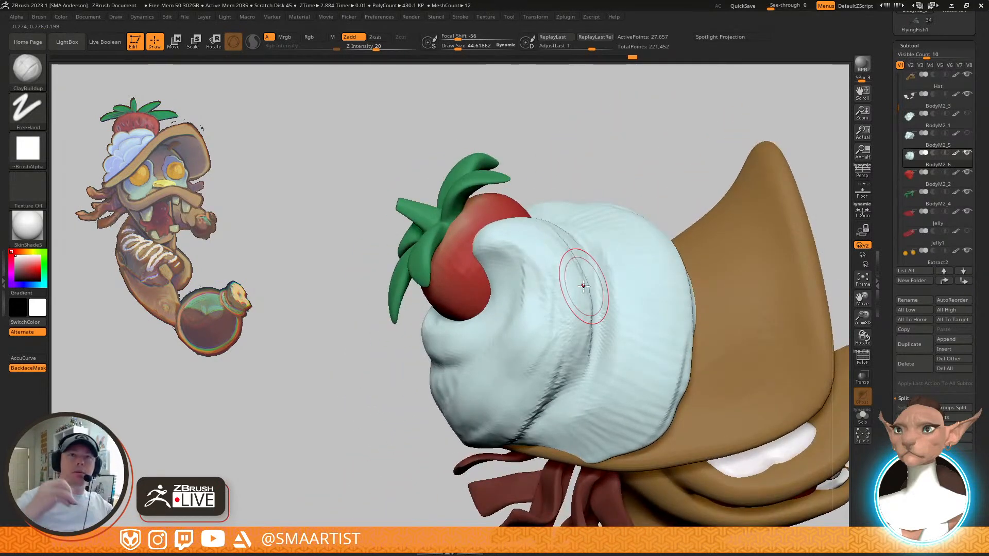
Refine the crease between the two side bands with ClayBuildup at draw size about 62 and smooth it
{"action": "mouse_move", "coordinate": [583, 285]}
{"action": "right_mouse_down"}
{"action": "mouse_move", "coordinate": [494, 374]}
{"action": "mouse_move", "coordinate": [561, 335]}
{"action": "right_mouse_up"}
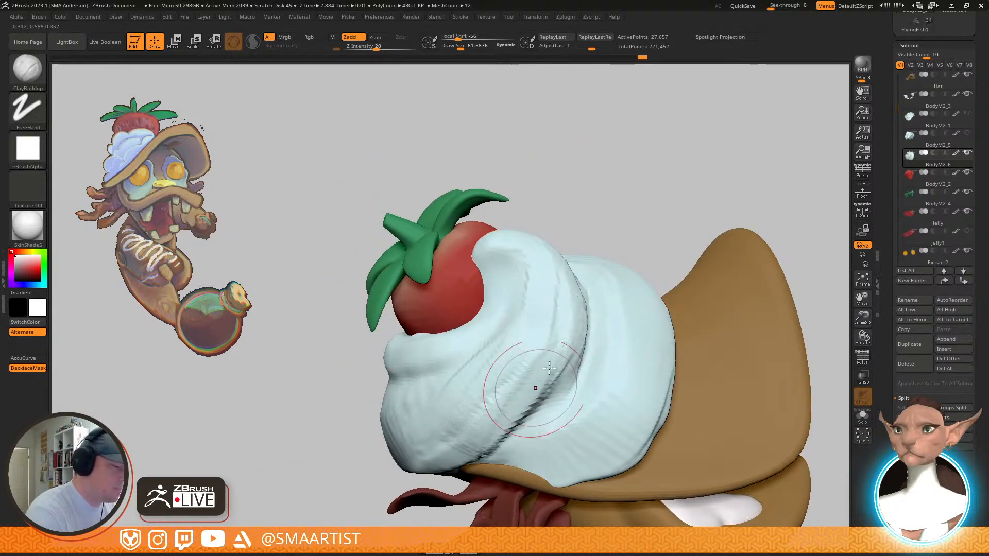
{"action": "mouse_move", "coordinate": [587, 368]}
{"action": "right_mouse_down"}
{"action": "mouse_move", "coordinate": [571, 340]}
{"action": "mouse_move", "coordinate": [582, 294]}
{"action": "right_mouse_up"}
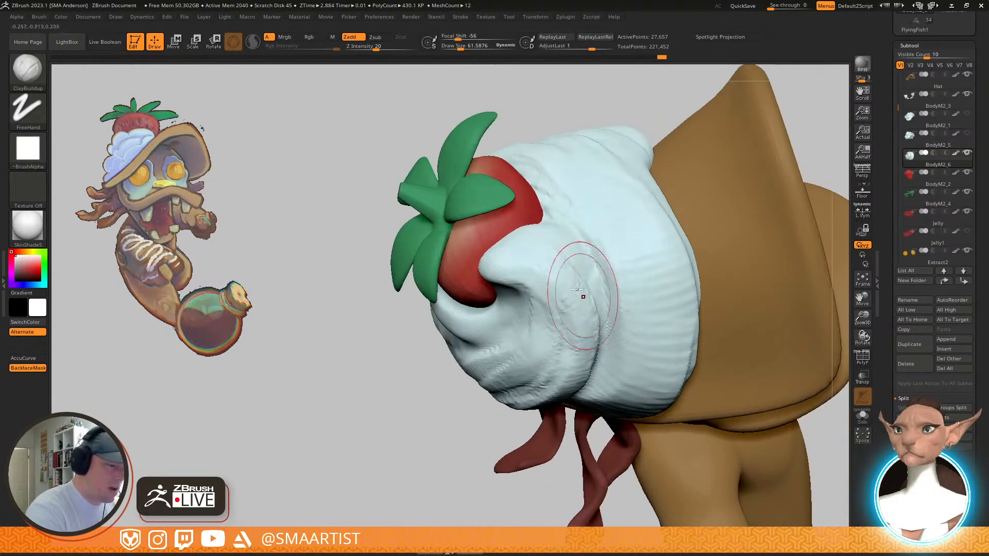
{"action": "right_click_drag", "start_coordinate": [591, 366], "coordinate": [585, 319]}
{"action": "key", "text": "shift"}
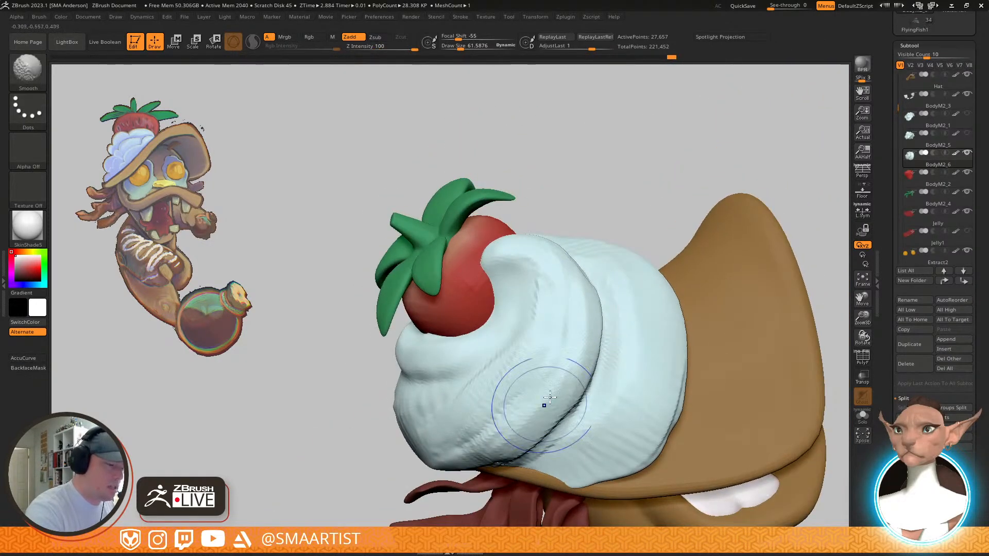
{"action": "mouse_move", "coordinate": [501, 410]}
{"action": "right_mouse_down"}
{"action": "mouse_move", "coordinate": [666, 261]}
{"action": "mouse_move", "coordinate": [606, 277]}
{"action": "right_mouse_up"}
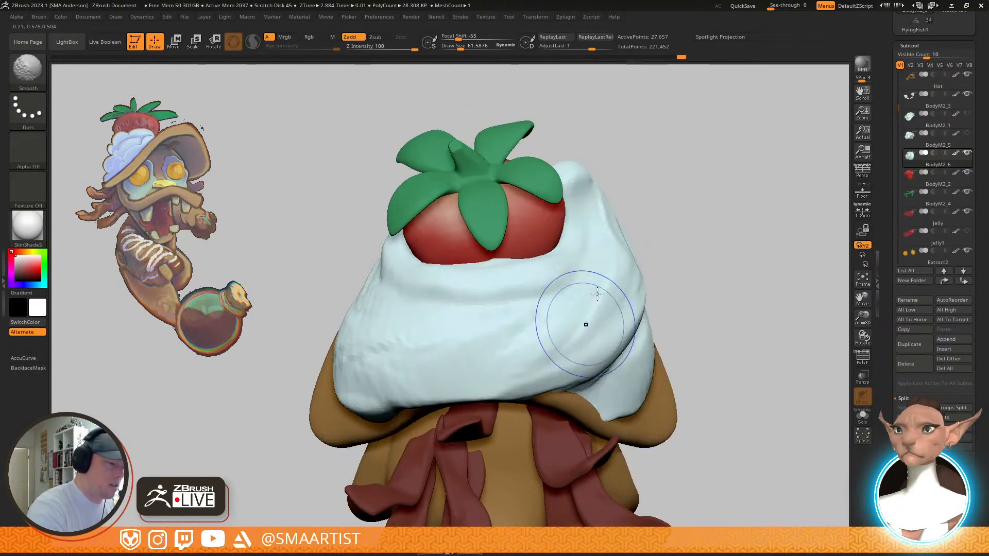
Check the hat against the whole character and tilt the cream toward the brim with the transform gizmo
{"action": "mouse_move", "coordinate": [554, 322]}
{"action": "right_mouse_down", "text": "ctrl"}
{"action": "mouse_move", "coordinate": [558, 258]}
{"action": "mouse_move", "coordinate": [641, 221]}
{"action": "right_mouse_up", "text": "ctrl"}
{"action": "mouse_move", "coordinate": [592, 258]}
{"action": "right_mouse_down"}
{"action": "mouse_move", "coordinate": [721, 222]}
{"action": "mouse_move", "coordinate": [661, 216]}
{"action": "right_mouse_up"}
{"action": "right_click_drag", "start_coordinate": [737, 214], "coordinate": [621, 232]}
{"action": "right_click_drag", "start_coordinate": [715, 211], "coordinate": [716, 211]}
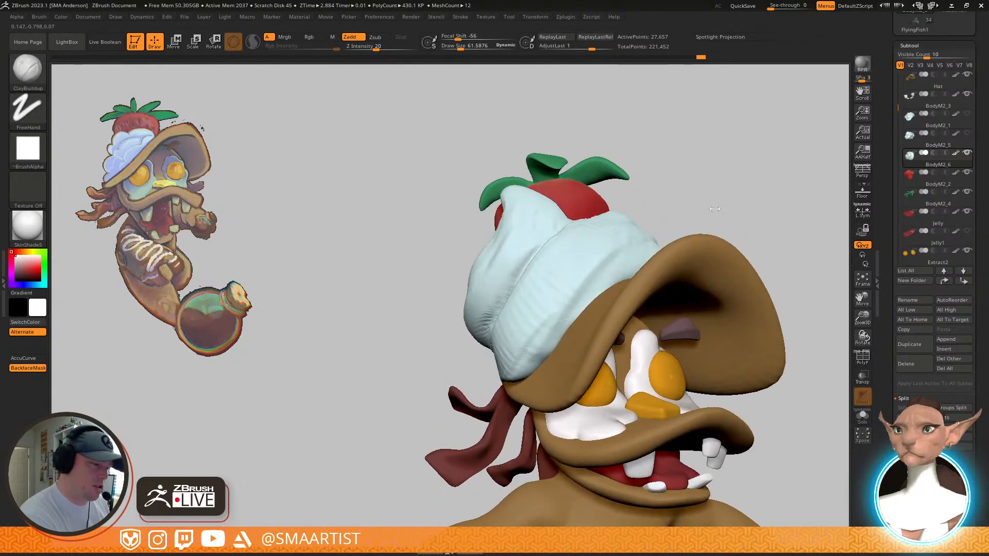
{"action": "right_click", "coordinate": [716, 211]}
{"action": "left_click_drag", "start_coordinate": [716, 217], "coordinate": [695, 219]}
{"action": "mouse_move", "coordinate": [708, 242]}
{"action": "right_mouse_down", "text": "ctrl"}
{"action": "mouse_move", "coordinate": [737, 223]}
{"action": "mouse_move", "coordinate": [657, 228]}
{"action": "right_mouse_up", "text": "ctrl"}
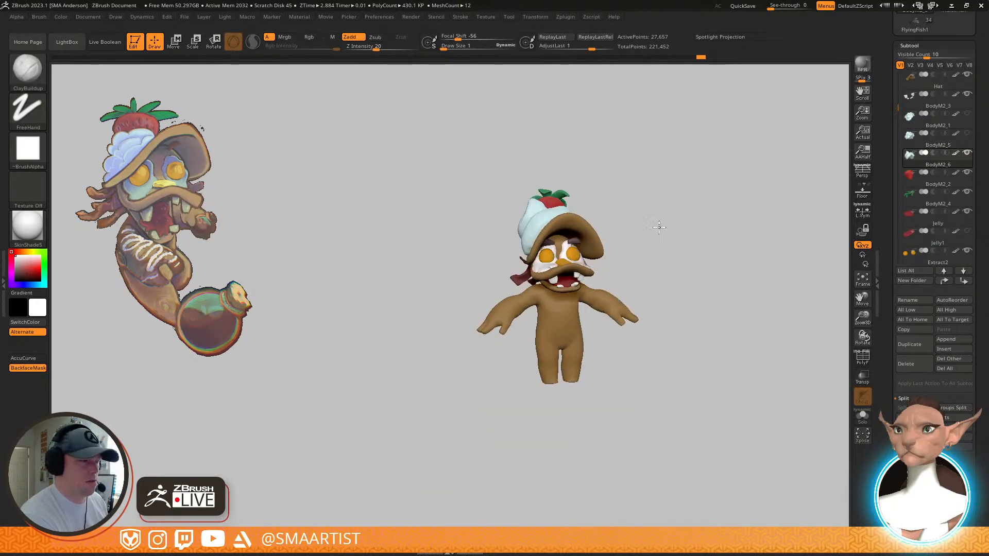
{"action": "mouse_move", "coordinate": [547, 218]}
{"action": "right_mouse_down", "text": "ctrl"}
{"action": "mouse_move", "coordinate": [633, 247]}
{"action": "mouse_move", "coordinate": [675, 245]}
{"action": "mouse_move", "coordinate": [600, 191]}
{"action": "mouse_move", "coordinate": [676, 201]}
{"action": "mouse_move", "coordinate": [667, 191]}
{"action": "right_mouse_up", "text": "ctrl"}
{"action": "key", "text": "w"}
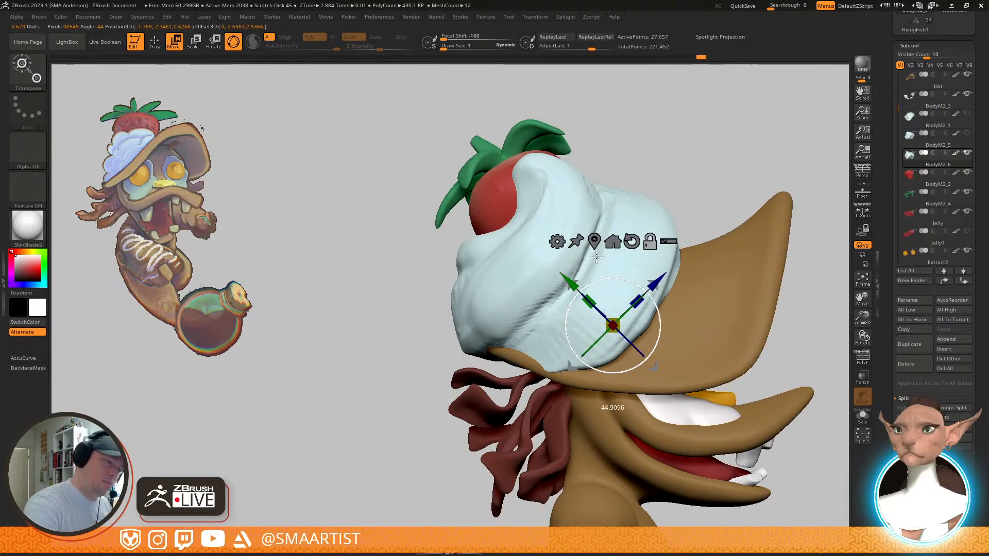
{"action": "left_click_drag", "start_coordinate": [588, 300], "coordinate": [641, 288]}
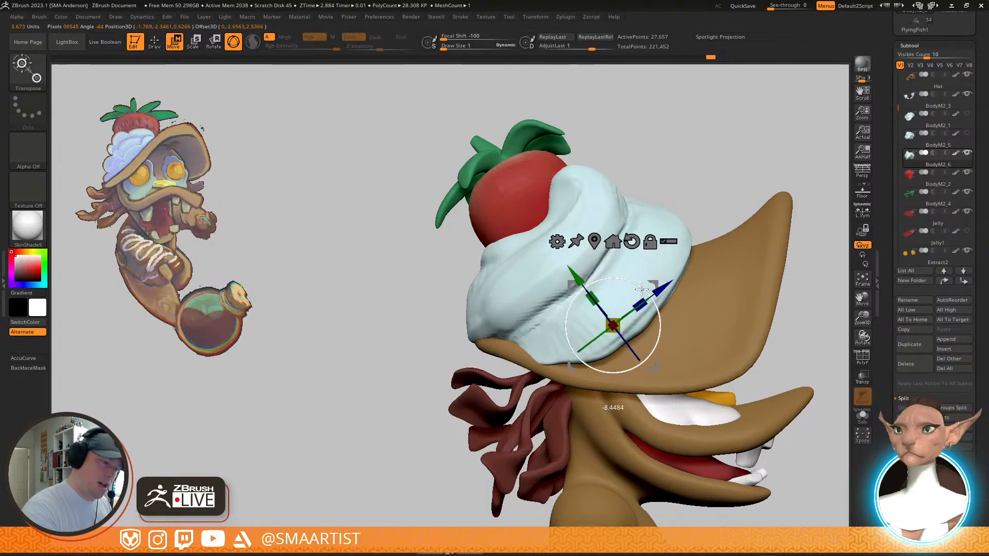
{"action": "key", "text": "q"}
Reshape the cream's peak and the edge around the strawberry with the Move brush at draw size about 140
{"action": "mouse_move", "coordinate": [717, 274]}
{"action": "right_mouse_down"}
{"action": "mouse_move", "coordinate": [706, 278]}
{"action": "mouse_move", "coordinate": [711, 263]}
{"action": "right_mouse_up"}
{"action": "key", "text": "b"}
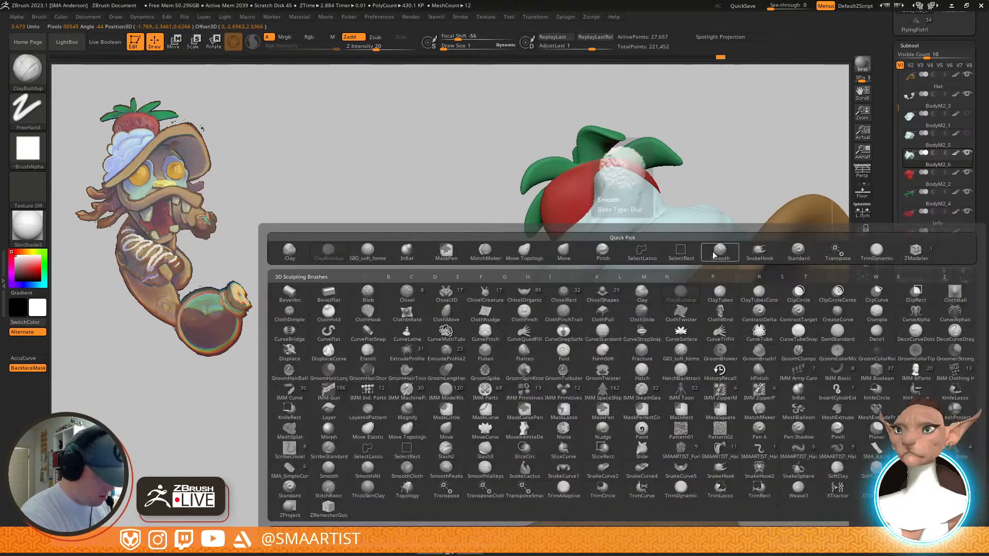
{"action": "key", "text": "m"}
{"action": "key", "text": "v"}
{"action": "right_click_drag", "start_coordinate": [670, 222], "coordinate": [639, 201]}
{"action": "left_click_drag", "start_coordinate": [625, 170], "coordinate": [628, 170]}
{"action": "mouse_move", "coordinate": [629, 167]}
{"action": "right_mouse_down"}
{"action": "mouse_move", "coordinate": [649, 158]}
{"action": "mouse_move", "coordinate": [617, 175]}
{"action": "mouse_move", "coordinate": [589, 213]}
{"action": "right_mouse_up"}
{"action": "key", "text": "s"}
{"action": "left_click_drag", "start_coordinate": [567, 225], "coordinate": [561, 225]}
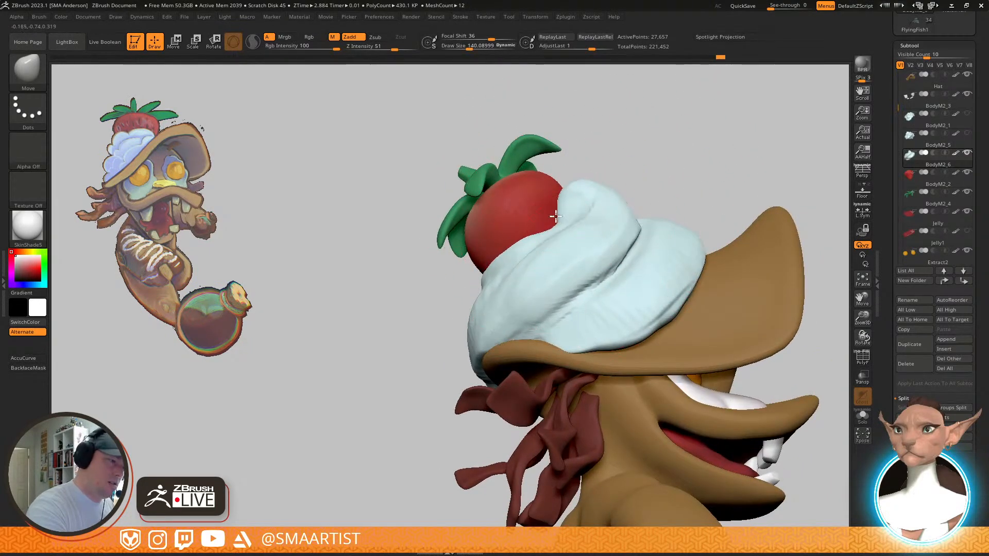
Spin the cream around on the hat with the gizmo so the curled peak sits on the opposite side
{"action": "mouse_move", "coordinate": [583, 189]}
{"action": "right_mouse_down"}
{"action": "mouse_move", "coordinate": [530, 221]}
{"action": "mouse_move", "coordinate": [562, 331]}
{"action": "mouse_move", "coordinate": [646, 360]}
{"action": "mouse_move", "coordinate": [618, 335]}
{"action": "mouse_move", "coordinate": [655, 294]}
{"action": "mouse_move", "coordinate": [680, 323]}
{"action": "mouse_move", "coordinate": [677, 316]}
{"action": "mouse_move", "coordinate": [633, 357]}
{"action": "mouse_move", "coordinate": [565, 335]}
{"action": "mouse_move", "coordinate": [618, 288]}
{"action": "mouse_move", "coordinate": [741, 289]}
{"action": "mouse_move", "coordinate": [680, 332]}
{"action": "mouse_move", "coordinate": [695, 302]}
{"action": "mouse_move", "coordinate": [777, 291]}
{"action": "mouse_move", "coordinate": [740, 253]}
{"action": "right_mouse_up"}
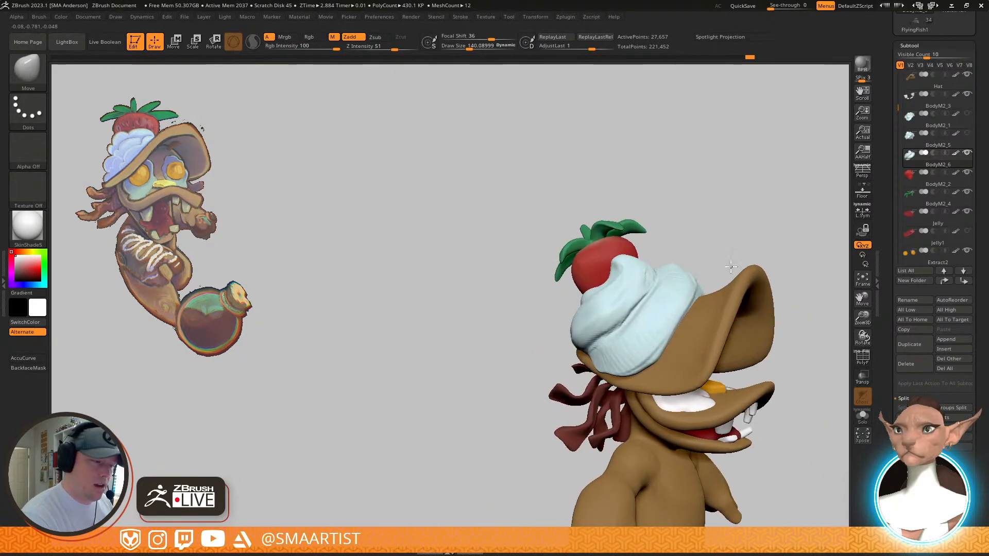
{"action": "key", "text": "w"}
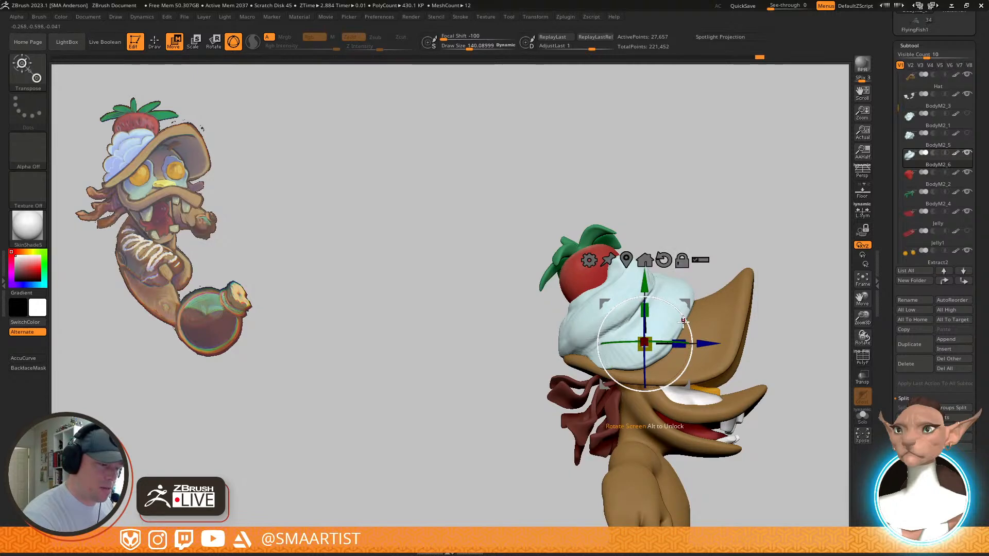
{"action": "right_click_drag", "start_coordinate": [628, 259], "coordinate": [720, 261]}
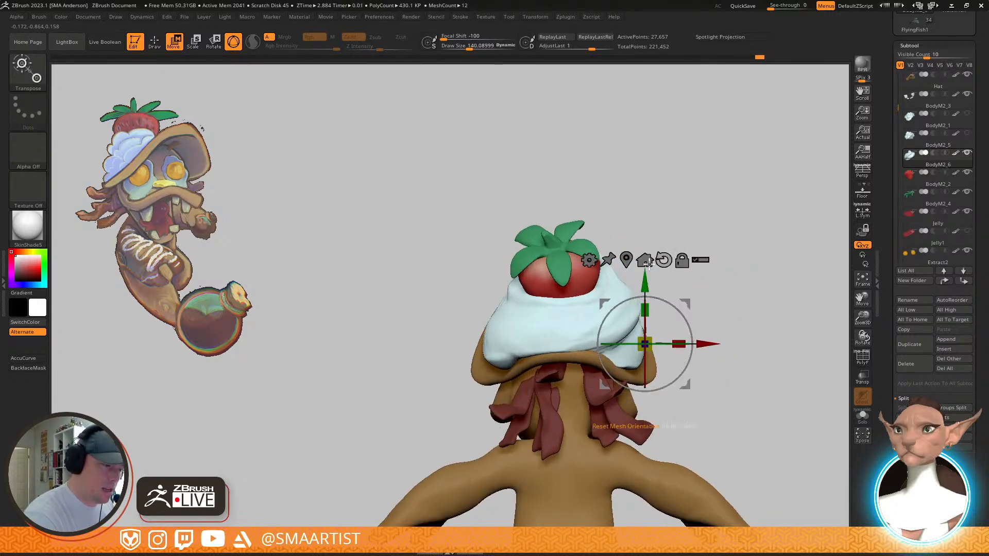
{"action": "left_click_drag", "start_coordinate": [557, 314], "coordinate": [510, 314]}
{"action": "right_click_drag", "start_coordinate": [664, 273], "coordinate": [664, 298]}
{"action": "left_click_drag", "start_coordinate": [605, 287], "coordinate": [548, 327]}
{"action": "right_click_drag", "start_coordinate": [583, 309], "coordinate": [669, 287]}
{"action": "left_click_drag", "start_coordinate": [638, 291], "coordinate": [645, 269]}
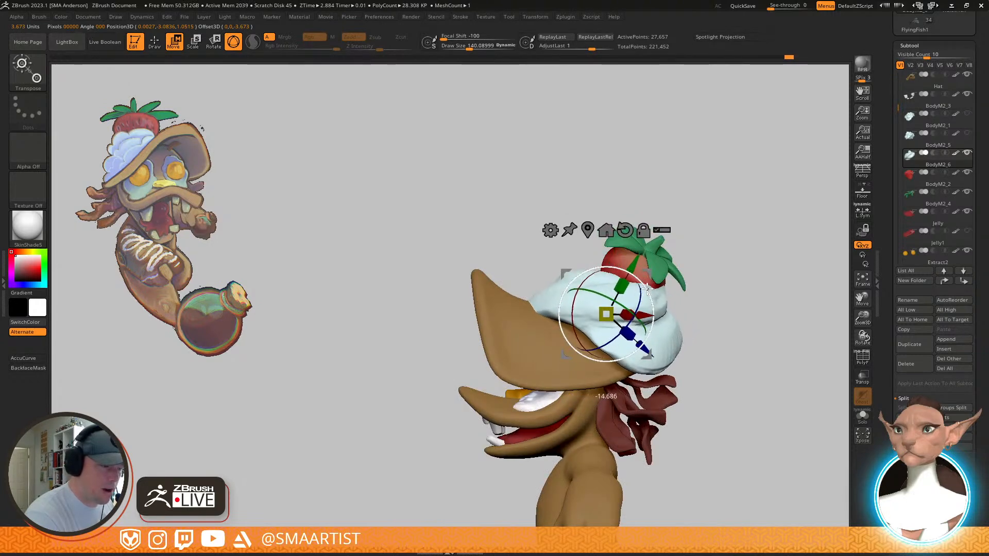
Fine-tune the rotated cream's placement under the strawberry with the transform gizmo, checking it from the back and front
{"action": "key", "text": "q"}
{"action": "mouse_move", "coordinate": [788, 278]}
{"action": "left_mouse_down"}
{"action": "mouse_move", "coordinate": [733, 280]}
{"action": "mouse_move", "coordinate": [697, 304]}
{"action": "mouse_move", "coordinate": [722, 265]}
{"action": "mouse_move", "coordinate": [712, 330]}
{"action": "left_mouse_up"}
{"action": "key", "text": "e"}
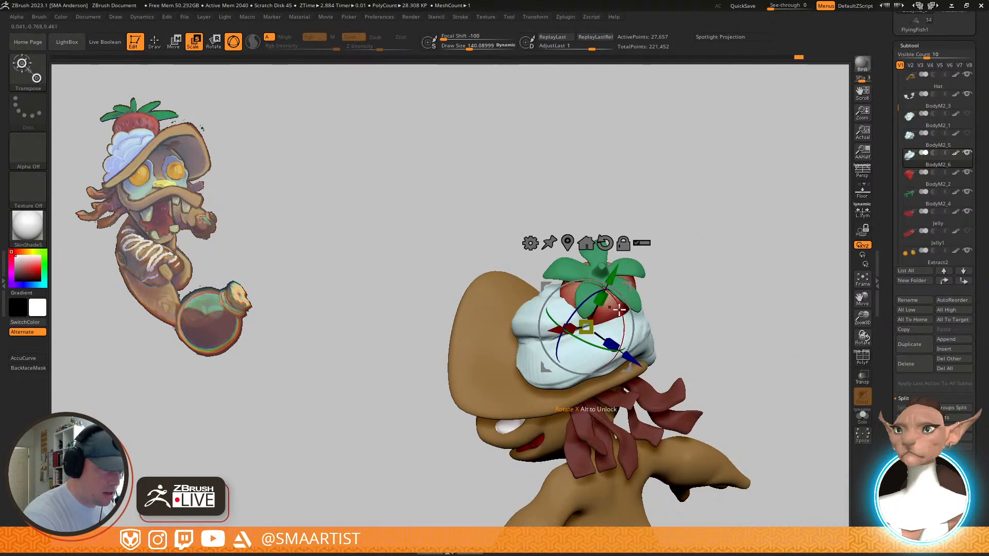
{"action": "key", "text": "q"}
{"action": "mouse_move", "coordinate": [662, 297]}
{"action": "left_mouse_down"}
{"action": "mouse_move", "coordinate": [687, 311]}
{"action": "mouse_move", "coordinate": [664, 309]}
{"action": "mouse_move", "coordinate": [680, 298]}
{"action": "mouse_move", "coordinate": [685, 332]}
{"action": "left_mouse_up"}
{"action": "key", "text": "w"}
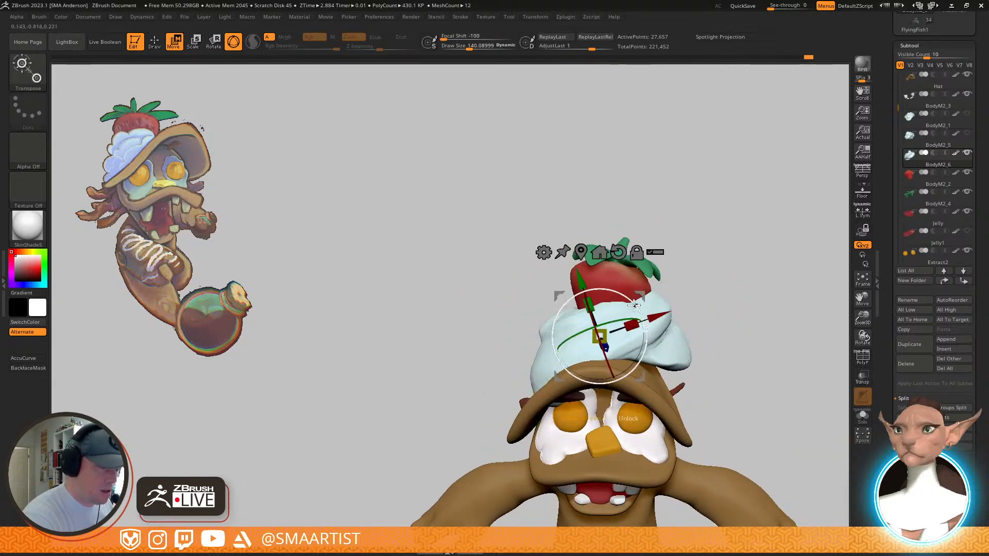
{"action": "key", "text": "q"}
Push the cream's outer contours to fit the hat with the Move brush, enlarging the draw size to about 182
{"action": "mouse_move", "coordinate": [673, 287]}
{"action": "left_mouse_down"}
{"action": "mouse_move", "coordinate": [752, 283]}
{"action": "mouse_move", "coordinate": [757, 309]}
{"action": "mouse_move", "coordinate": [660, 333]}
{"action": "mouse_move", "coordinate": [742, 342]}
{"action": "mouse_move", "coordinate": [702, 286]}
{"action": "mouse_move", "coordinate": [644, 309]}
{"action": "mouse_move", "coordinate": [644, 289]}
{"action": "left_mouse_up"}
{"action": "mouse_move", "coordinate": [706, 295]}
{"action": "left_mouse_down"}
{"action": "mouse_move", "coordinate": [678, 294]}
{"action": "mouse_move", "coordinate": [726, 340]}
{"action": "left_mouse_up"}
{"action": "left_click_drag", "start_coordinate": [557, 335], "coordinate": [551, 340]}
{"action": "mouse_move", "coordinate": [484, 305]}
{"action": "left_mouse_down"}
{"action": "mouse_move", "coordinate": [644, 360]}
{"action": "mouse_move", "coordinate": [687, 355]}
{"action": "left_mouse_up"}
{"action": "left_click_drag", "start_coordinate": [557, 343], "coordinate": [569, 338]}
{"action": "mouse_move", "coordinate": [681, 301]}
{"action": "left_mouse_down"}
{"action": "mouse_move", "coordinate": [639, 305]}
{"action": "mouse_move", "coordinate": [582, 332]}
{"action": "mouse_move", "coordinate": [631, 366]}
{"action": "mouse_move", "coordinate": [627, 374]}
{"action": "mouse_move", "coordinate": [579, 386]}
{"action": "mouse_move", "coordinate": [582, 378]}
{"action": "mouse_move", "coordinate": [543, 379]}
{"action": "left_mouse_up"}
{"action": "key", "text": "s"}
{"action": "left_click_drag", "start_coordinate": [486, 327], "coordinate": [460, 333]}
{"action": "mouse_move", "coordinate": [460, 332]}
{"action": "right_mouse_down"}
{"action": "mouse_move", "coordinate": [546, 343]}
{"action": "mouse_move", "coordinate": [464, 343]}
{"action": "right_mouse_up"}
{"action": "key", "text": "shift"}
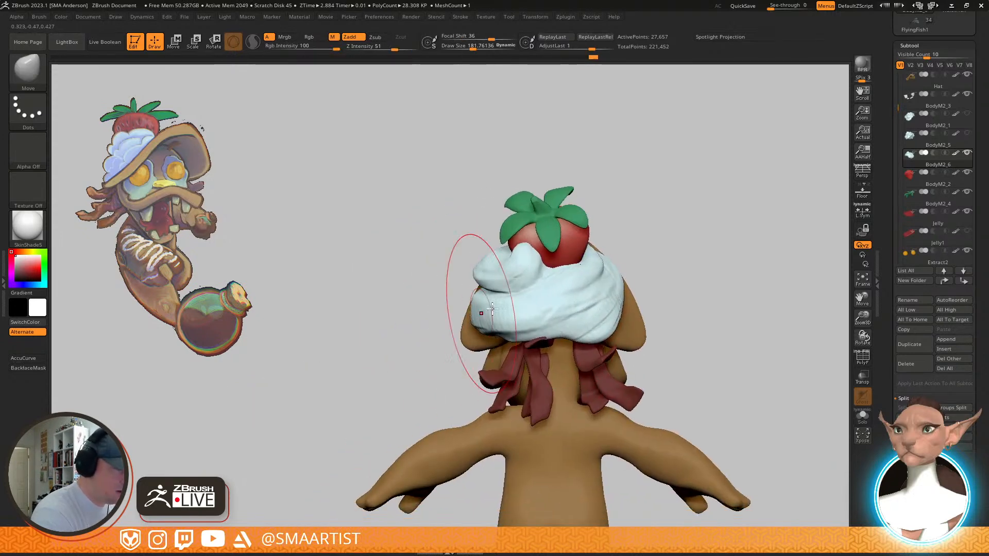
Pull the side and front of the cream into shape around the strawberry with the Move brush at draw size about 104
{"action": "right_click_drag", "start_coordinate": [631, 306], "coordinate": [530, 262]}
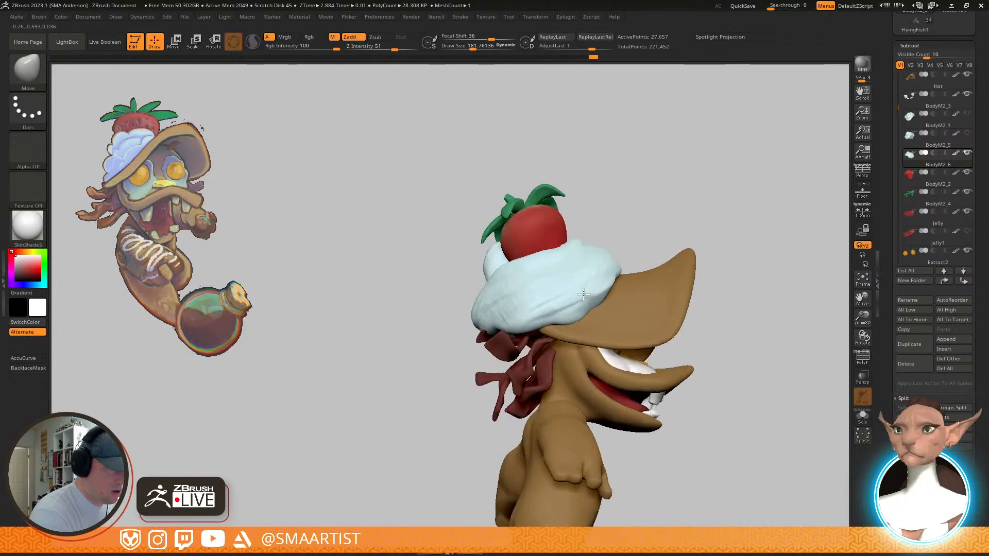
{"action": "right_click_drag", "start_coordinate": [591, 266], "coordinate": [630, 323]}
{"action": "mouse_move", "coordinate": [664, 289]}
{"action": "right_mouse_down"}
{"action": "mouse_move", "coordinate": [705, 296]}
{"action": "mouse_move", "coordinate": [690, 324]}
{"action": "right_mouse_up"}
{"action": "right_click_drag", "start_coordinate": [582, 322], "coordinate": [636, 278]}
{"action": "right_click_drag", "start_coordinate": [521, 280], "coordinate": [593, 277], "text": "ctrl"}
{"action": "right_click_drag", "start_coordinate": [654, 272], "coordinate": [642, 276]}
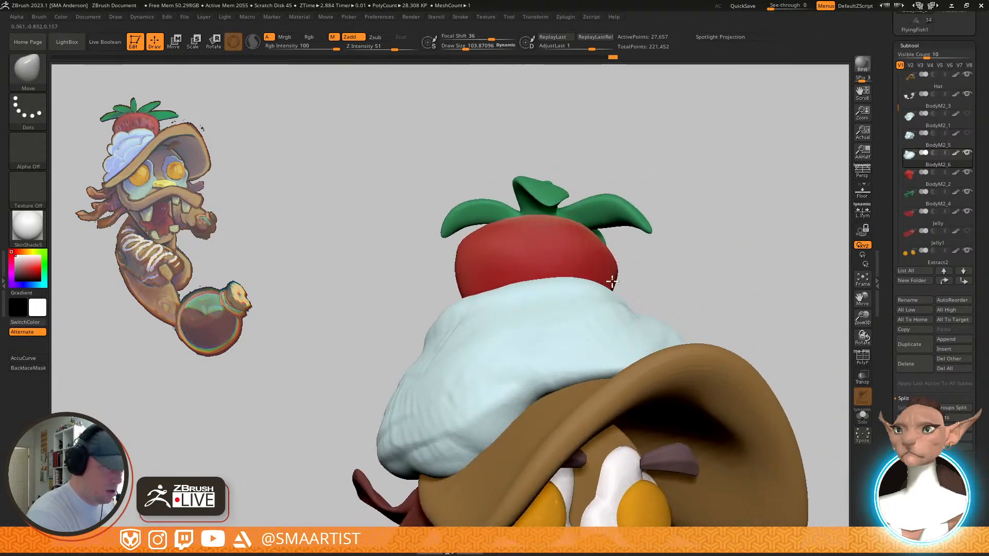
{"action": "mouse_move", "coordinate": [582, 282]}
{"action": "right_mouse_down", "text": "ctrl"}
{"action": "mouse_move", "coordinate": [629, 241]}
{"action": "mouse_move", "coordinate": [650, 249]}
{"action": "mouse_move", "coordinate": [592, 267]}
{"action": "mouse_move", "coordinate": [732, 273]}
{"action": "mouse_move", "coordinate": [667, 258]}
{"action": "mouse_move", "coordinate": [622, 304]}
{"action": "right_mouse_up", "text": "ctrl"}
Build a new swirl band from the strawberry around the cream's side with ClayBuildup at draw size about 69 and smooth it
{"action": "key", "text": "b"}
{"action": "key", "text": "c"}
{"action": "key", "text": "b"}
{"action": "key", "text": "s"}
{"action": "left_click_drag", "start_coordinate": [624, 306], "coordinate": [620, 307]}
{"action": "left_click_drag", "start_coordinate": [624, 267], "coordinate": [570, 374]}
{"action": "left_click_drag", "start_coordinate": [625, 297], "coordinate": [592, 372]}
{"action": "right_click_drag", "start_coordinate": [608, 314], "coordinate": [634, 282]}
{"action": "left_click_drag", "start_coordinate": [604, 297], "coordinate": [526, 337]}
{"action": "mouse_move", "coordinate": [537, 319]}
{"action": "right_mouse_down"}
{"action": "mouse_move", "coordinate": [551, 286]}
{"action": "mouse_move", "coordinate": [585, 282]}
{"action": "right_mouse_up"}
{"action": "left_click_drag", "start_coordinate": [578, 276], "coordinate": [533, 340], "text": "shift"}
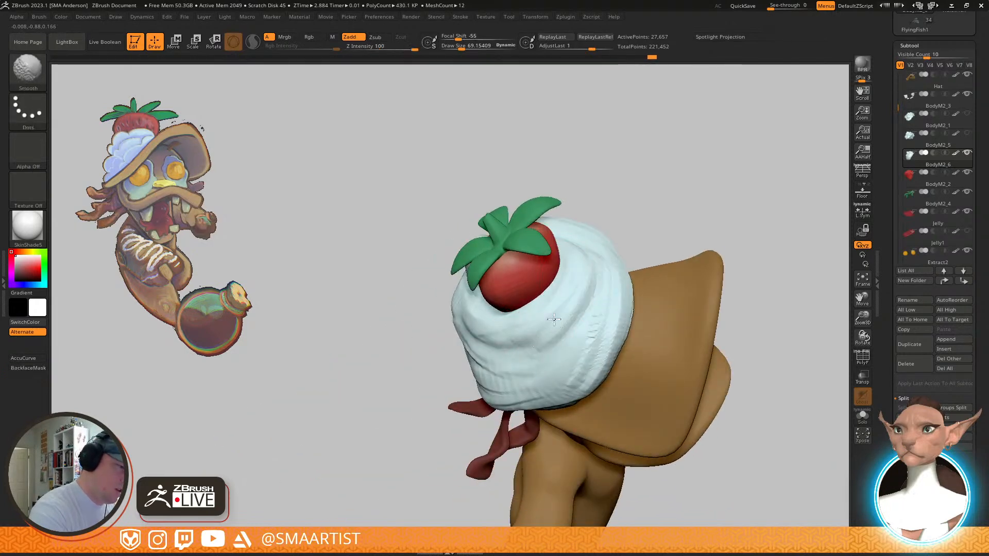
{"action": "left_click_drag", "start_coordinate": [593, 263], "coordinate": [575, 319], "text": "shift"}
Carve soft folds along the back swirl bands with the GIO_soft_forms brush at draw size about 69 and smooth them
{"action": "key", "text": "b"}
{"action": "key", "text": "g"}
{"action": "key", "text": "s"}
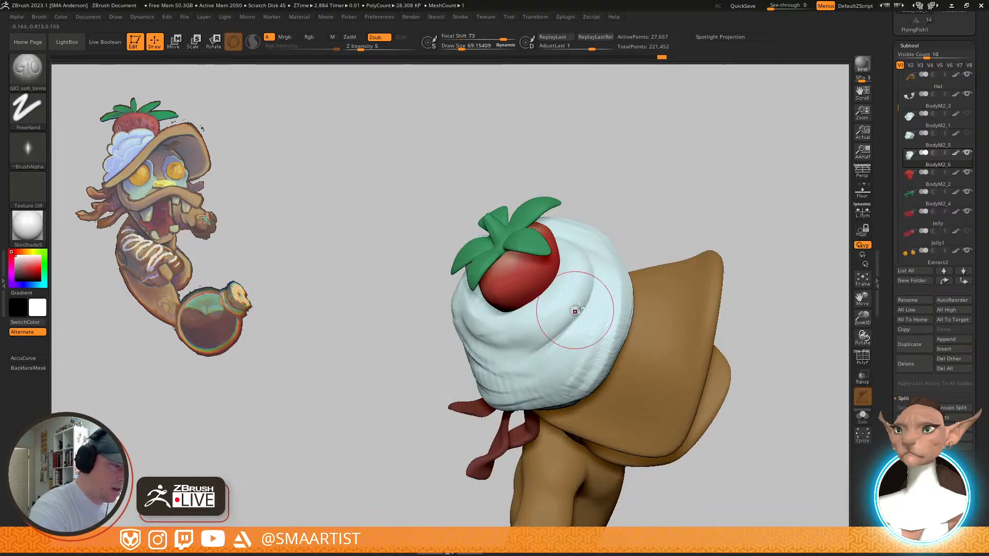
{"action": "right_click_drag", "start_coordinate": [570, 309], "coordinate": [562, 327]}
{"action": "left_click_drag", "start_coordinate": [565, 325], "coordinate": [525, 362]}
{"action": "left_click_drag", "start_coordinate": [452, 355], "coordinate": [415, 332]}
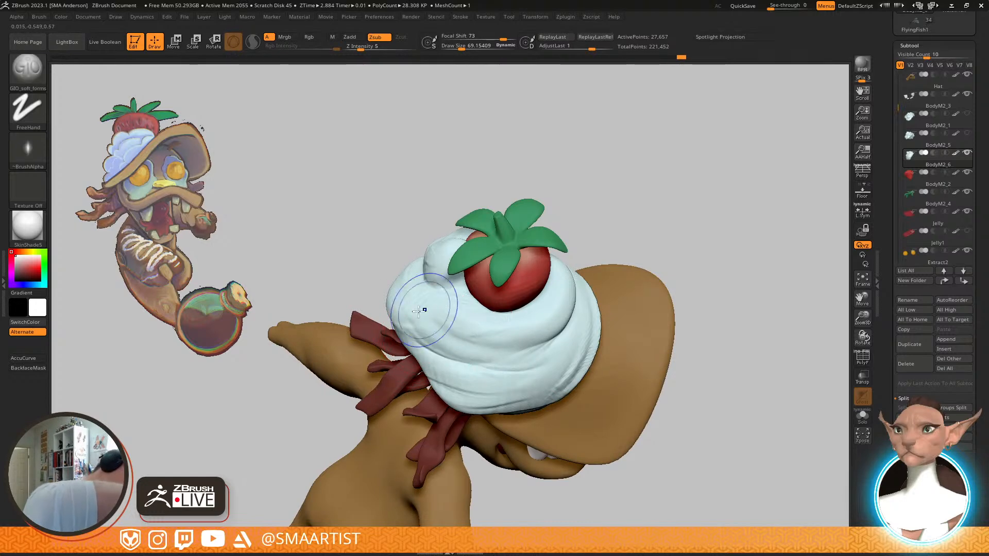
{"action": "key", "text": "shift"}
{"action": "left_click_drag", "start_coordinate": [493, 355], "coordinate": [445, 342], "text": "shift"}
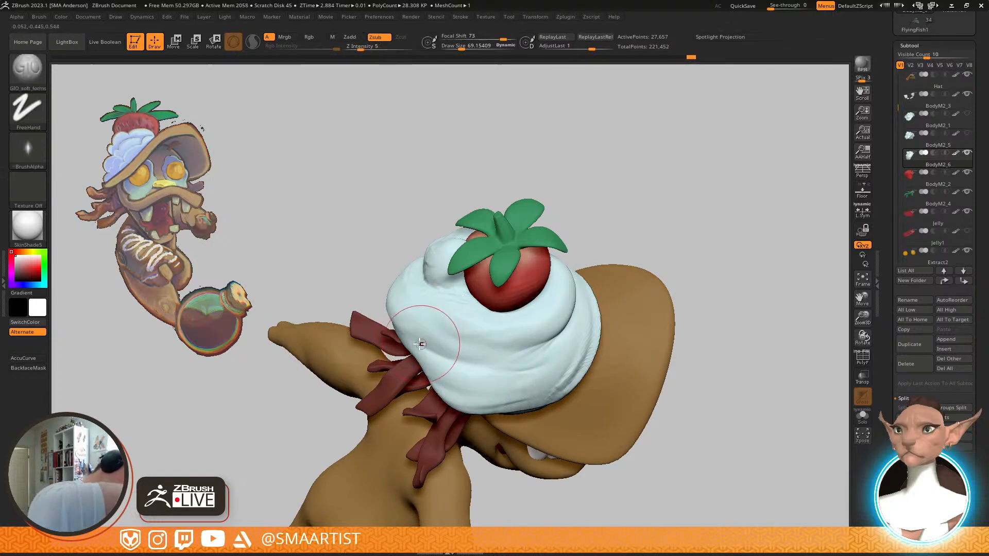
{"action": "key", "text": "shift"}
Define and smooth the folds on the top and both sides of the cream with the GIO_soft_forms brush
{"action": "mouse_move", "coordinate": [568, 315]}
{"action": "right_mouse_down"}
{"action": "mouse_move", "coordinate": [609, 298]}
{"action": "mouse_move", "coordinate": [579, 265]}
{"action": "mouse_move", "coordinate": [576, 334]}
{"action": "right_mouse_up"}
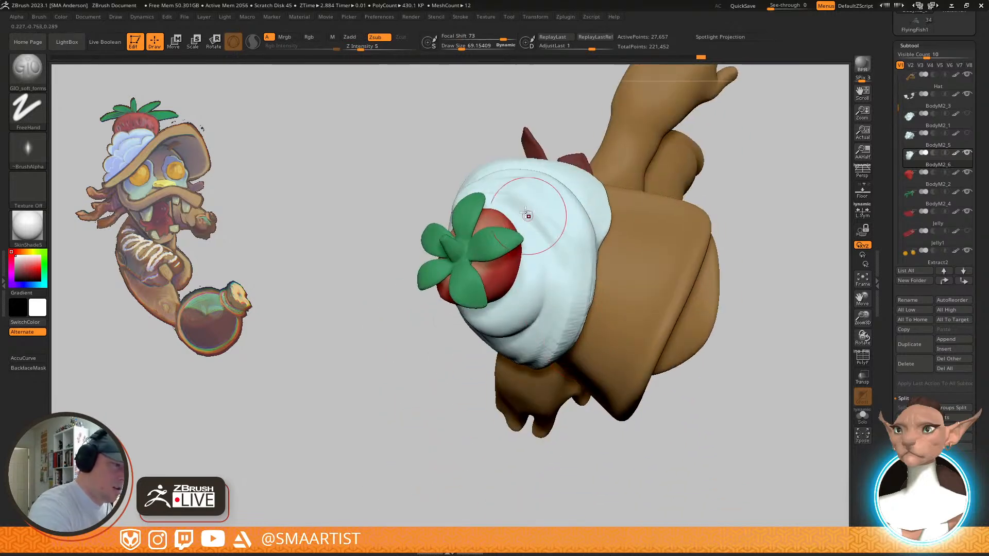
{"action": "right_click_drag", "start_coordinate": [550, 241], "coordinate": [577, 314]}
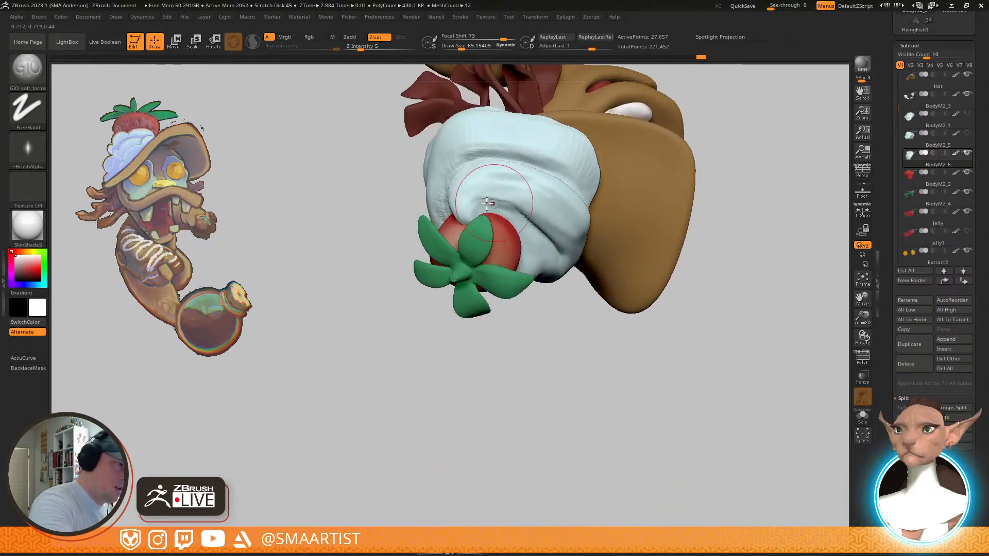
{"action": "key", "text": "shift"}
{"action": "mouse_move", "coordinate": [558, 229]}
{"action": "right_mouse_down"}
{"action": "mouse_move", "coordinate": [560, 174]}
{"action": "mouse_move", "coordinate": [547, 199]}
{"action": "right_mouse_up"}
{"action": "mouse_move", "coordinate": [538, 165]}
{"action": "right_mouse_down"}
{"action": "mouse_move", "coordinate": [615, 182]}
{"action": "mouse_move", "coordinate": [578, 138]}
{"action": "right_mouse_up"}
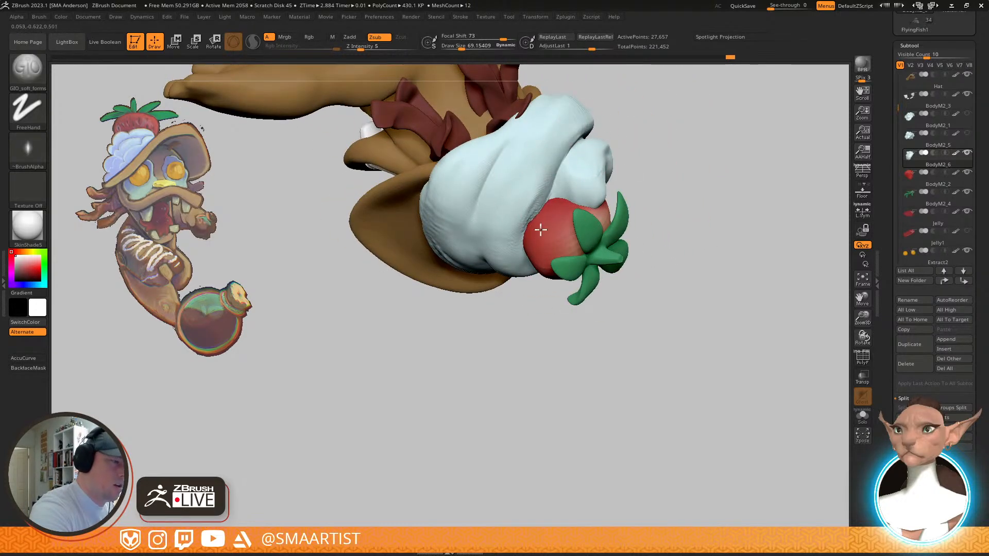
{"action": "right_click_drag", "start_coordinate": [543, 214], "coordinate": [556, 188]}
{"action": "key", "text": "shift"}
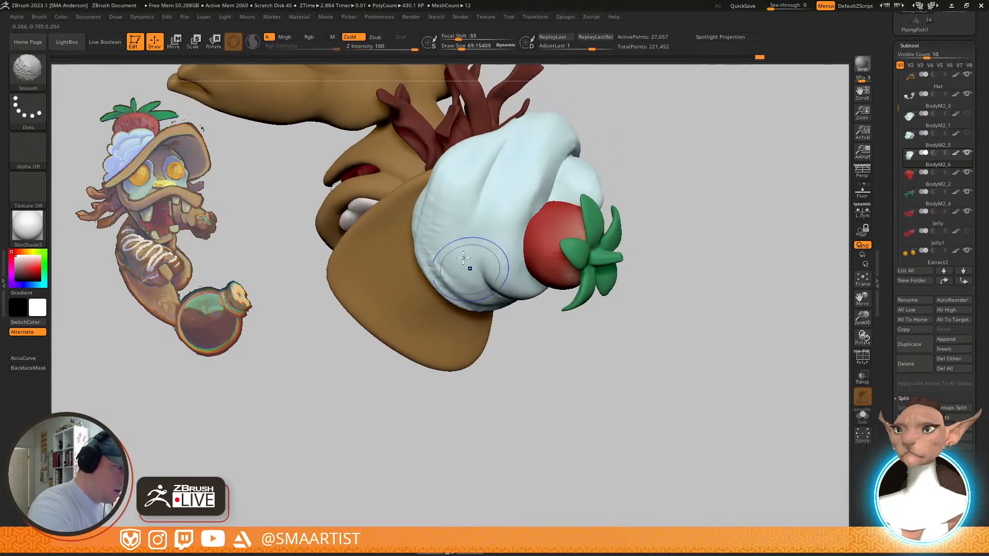
Smooth the folds on the cream's side and along its front band above the hat brim
{"action": "left_click_drag", "start_coordinate": [434, 196], "coordinate": [453, 247], "text": "shift"}
{"action": "mouse_move", "coordinate": [516, 239]}
{"action": "right_mouse_down"}
{"action": "mouse_move", "coordinate": [523, 216]}
{"action": "mouse_move", "coordinate": [503, 276]}
{"action": "right_mouse_up"}
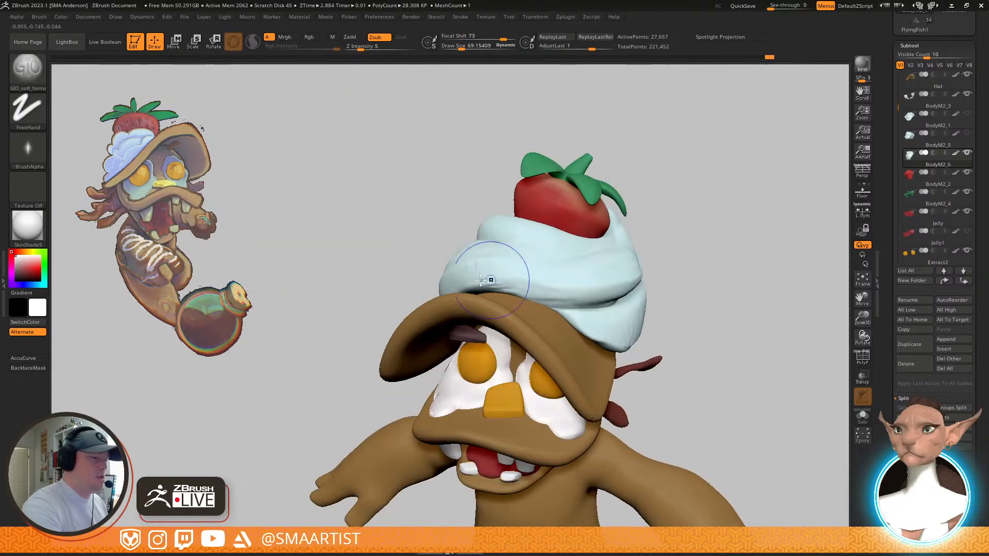
{"action": "left_click_drag", "start_coordinate": [515, 277], "coordinate": [641, 287], "text": "shift"}
{"action": "right_click_drag", "start_coordinate": [597, 263], "coordinate": [582, 257]}
{"action": "mouse_move", "coordinate": [665, 226]}
{"action": "right_mouse_down", "text": "ctrl"}
{"action": "mouse_move", "coordinate": [680, 254]}
{"action": "mouse_move", "coordinate": [620, 299]}
{"action": "mouse_move", "coordinate": [641, 267]}
{"action": "mouse_move", "coordinate": [620, 258]}
{"action": "mouse_move", "coordinate": [633, 257]}
{"action": "mouse_move", "coordinate": [629, 242]}
{"action": "mouse_move", "coordinate": [625, 254]}
{"action": "right_mouse_up", "text": "ctrl"}
Adjust and smooth the back of the cream just below the strawberry with the Move brush at draw size about 69
{"action": "key", "text": "b"}
{"action": "key", "text": "m"}
{"action": "key", "text": "v"}
{"action": "mouse_move", "coordinate": [706, 234]}
{"action": "right_mouse_down"}
{"action": "mouse_move", "coordinate": [663, 264]}
{"action": "mouse_move", "coordinate": [671, 276]}
{"action": "mouse_move", "coordinate": [682, 246]}
{"action": "mouse_move", "coordinate": [672, 255]}
{"action": "mouse_move", "coordinate": [668, 227]}
{"action": "right_mouse_up"}
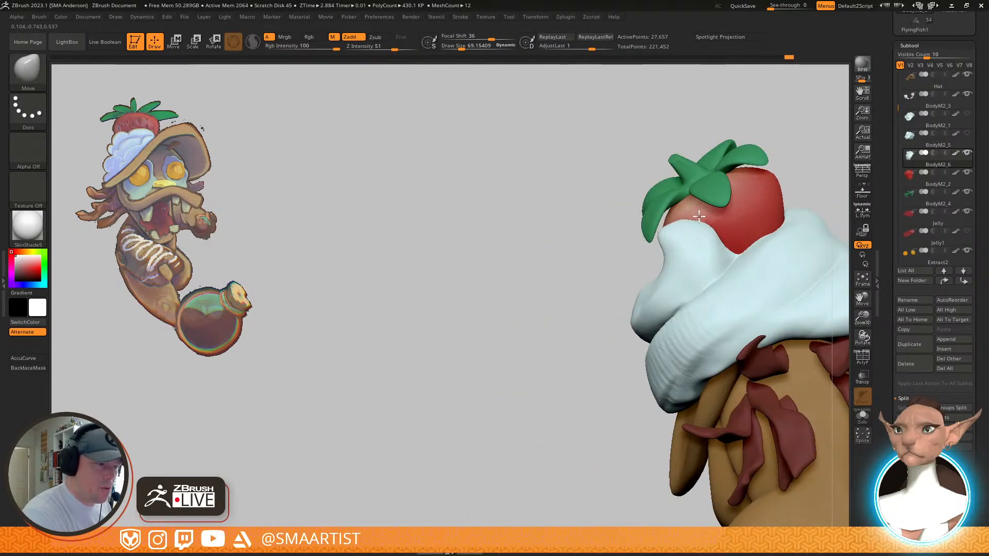
{"action": "left_click_drag", "start_coordinate": [704, 219], "coordinate": [721, 223], "text": "shift"}
{"action": "mouse_move", "coordinate": [737, 224]}
{"action": "right_mouse_down"}
{"action": "mouse_move", "coordinate": [759, 225]}
{"action": "mouse_move", "coordinate": [733, 234]}
{"action": "mouse_move", "coordinate": [696, 288]}
{"action": "mouse_move", "coordinate": [696, 270]}
{"action": "mouse_move", "coordinate": [714, 294]}
{"action": "mouse_move", "coordinate": [722, 209]}
{"action": "right_mouse_up"}
{"action": "right_click", "coordinate": [752, 218]}
Refine the cream's tip beside the strawberry with the GIO_soft_forms brush, checking the cream isolated from the other parts
{"action": "key", "text": "b"}
{"action": "key", "text": "d"}
{"action": "key", "text": "s"}
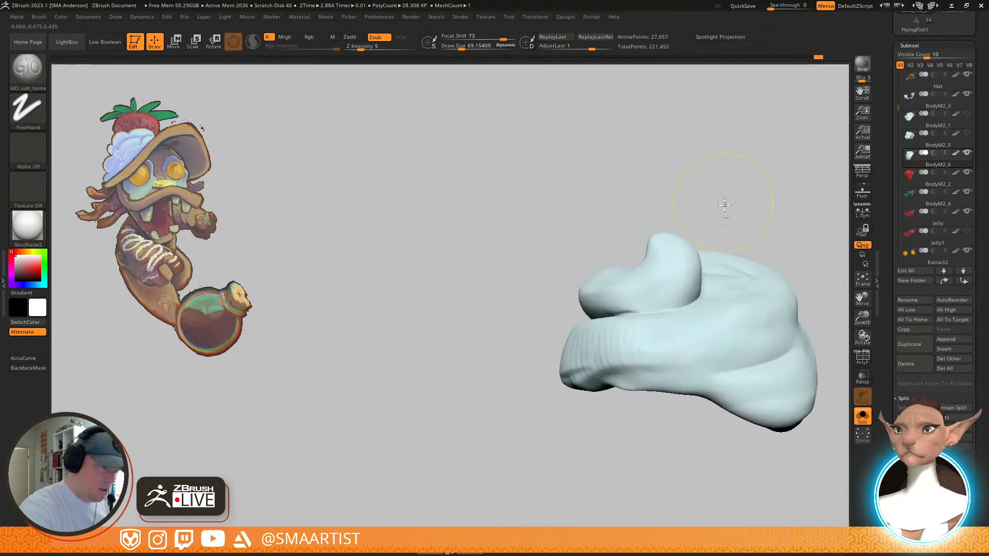
{"action": "key", "text": "ctrl+shift+s"}
{"action": "mouse_move", "coordinate": [734, 251]}
{"action": "right_mouse_down"}
{"action": "mouse_move", "coordinate": [749, 229]}
{"action": "mouse_move", "coordinate": [742, 305]}
{"action": "mouse_move", "coordinate": [757, 280]}
{"action": "mouse_move", "coordinate": [753, 317]}
{"action": "mouse_move", "coordinate": [727, 299]}
{"action": "right_mouse_up"}
Fit the cream's raised tip around the strawberry with the Move brush, temporarily showing the other subtools as transparent ghosts
{"action": "key", "text": "b"}
{"action": "key", "text": "m"}
{"action": "key", "text": "v"}
{"action": "key", "text": "ctrl+t"}
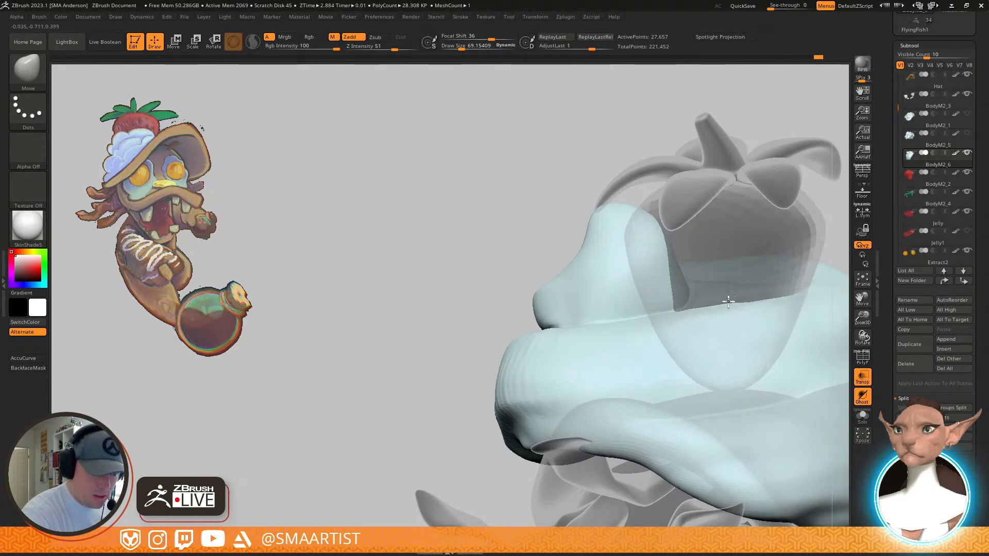
{"action": "right_click_drag", "start_coordinate": [782, 304], "coordinate": [735, 277], "text": "ctrl"}
{"action": "key", "text": "ctrl+t"}
Smooth the swirl bands around the strawberry and along the cream's back
{"action": "right_click_drag", "start_coordinate": [753, 357], "coordinate": [746, 302], "text": "ctrl"}
{"action": "mouse_move", "coordinate": [718, 287]}
{"action": "right_mouse_down", "text": "ctrl"}
{"action": "mouse_move", "coordinate": [732, 312]}
{"action": "mouse_move", "coordinate": [750, 314]}
{"action": "right_mouse_up", "text": "ctrl"}
{"action": "left_click_drag", "start_coordinate": [690, 313], "coordinate": [719, 305], "text": "shift"}
{"action": "right_click_drag", "start_coordinate": [621, 297], "coordinate": [626, 276]}
{"action": "left_click_drag", "start_coordinate": [515, 314], "coordinate": [546, 308], "text": "shift"}
{"action": "mouse_move", "coordinate": [620, 268]}
{"action": "right_mouse_down"}
{"action": "mouse_move", "coordinate": [665, 281]}
{"action": "mouse_move", "coordinate": [630, 288]}
{"action": "mouse_move", "coordinate": [742, 252]}
{"action": "right_mouse_up"}
{"action": "mouse_move", "coordinate": [676, 263]}
{"action": "right_mouse_down"}
{"action": "mouse_move", "coordinate": [713, 261]}
{"action": "mouse_move", "coordinate": [648, 273]}
{"action": "right_mouse_up"}
Pull the lower cream band into shape along the hat brim with the Move brush at draw size about 81
{"action": "right_click_drag", "start_coordinate": [720, 242], "coordinate": [703, 309], "text": "ctrl"}
{"action": "mouse_move", "coordinate": [584, 371]}
{"action": "right_mouse_down"}
{"action": "mouse_move", "coordinate": [617, 380]}
{"action": "mouse_move", "coordinate": [575, 342]}
{"action": "right_mouse_up"}
{"action": "left_click_drag", "start_coordinate": [579, 343], "coordinate": [581, 343]}
{"action": "right_click_drag", "start_coordinate": [581, 343], "coordinate": [609, 343]}
{"action": "mouse_move", "coordinate": [526, 361]}
{"action": "right_mouse_down"}
{"action": "mouse_move", "coordinate": [587, 303]}
{"action": "mouse_move", "coordinate": [603, 332]}
{"action": "mouse_move", "coordinate": [537, 339]}
{"action": "mouse_move", "coordinate": [536, 314]}
{"action": "mouse_move", "coordinate": [546, 350]}
{"action": "mouse_move", "coordinate": [488, 340]}
{"action": "right_mouse_up"}
{"action": "key", "text": "s"}
{"action": "left_click_drag", "start_coordinate": [488, 340], "coordinate": [502, 334]}
{"action": "mouse_move", "coordinate": [502, 334]}
{"action": "right_mouse_down"}
{"action": "mouse_move", "coordinate": [527, 318]}
{"action": "mouse_move", "coordinate": [494, 322]}
{"action": "right_mouse_up"}
{"action": "left_click_drag", "start_coordinate": [463, 344], "coordinate": [457, 357]}
{"action": "right_click_drag", "start_coordinate": [457, 357], "coordinate": [464, 344]}
{"action": "right_click_drag", "start_coordinate": [392, 320], "coordinate": [392, 308]}
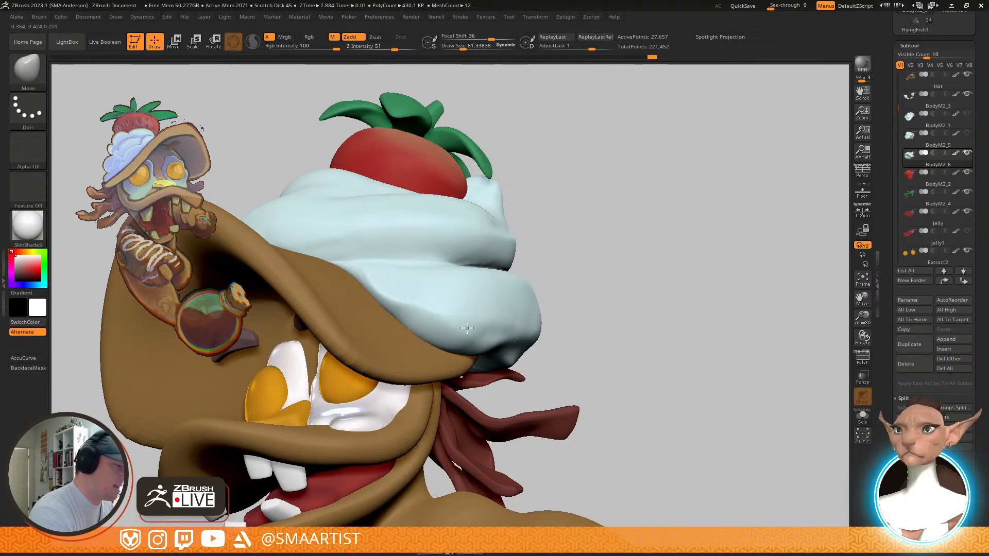
{"action": "right_click_drag", "start_coordinate": [469, 321], "coordinate": [536, 303]}
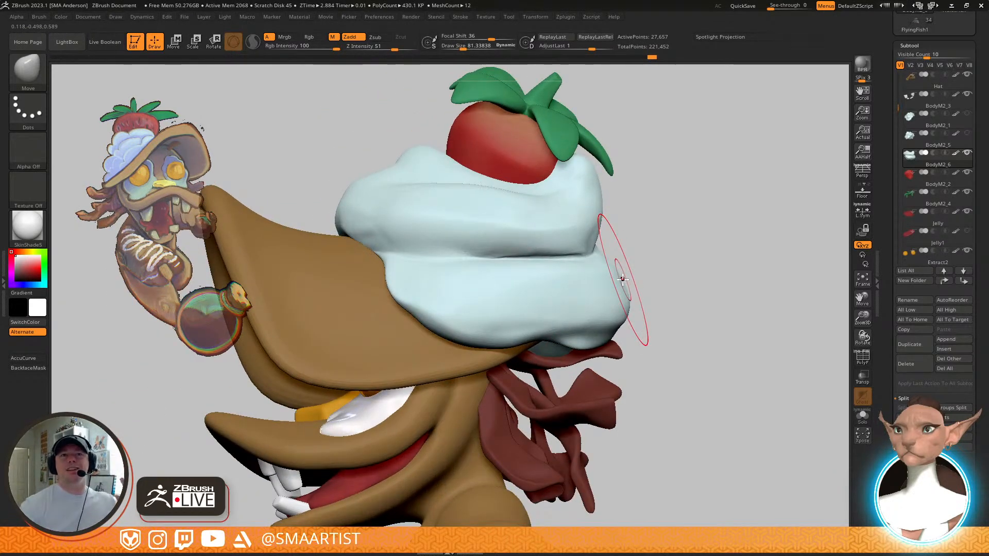
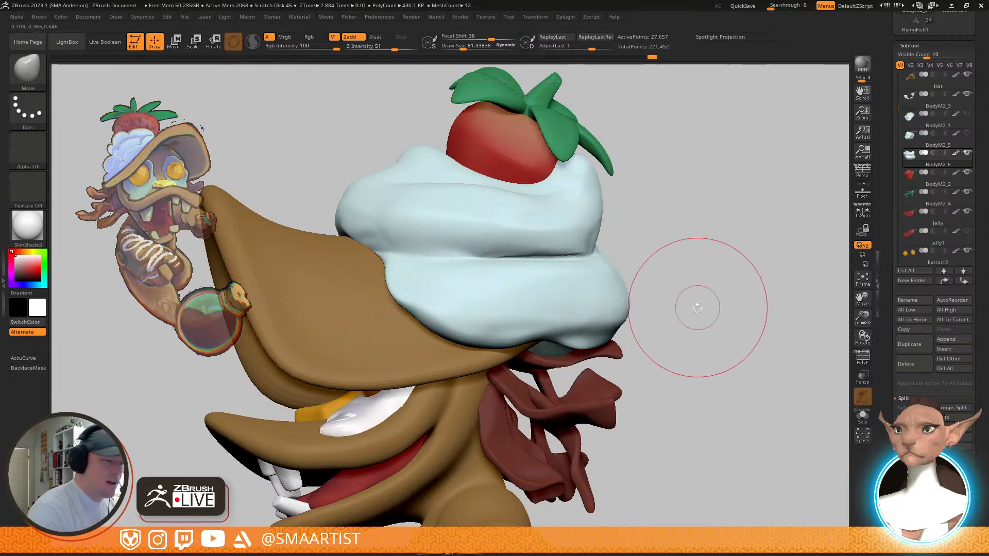
Round out the cream's lower rear edge above the hair ribbons with the Move brush at draw size up to about 99
{"action": "left_click_drag", "start_coordinate": [691, 302], "coordinate": [679, 304]}
{"action": "mouse_move", "coordinate": [556, 344]}
{"action": "left_mouse_down"}
{"action": "mouse_move", "coordinate": [560, 360]}
{"action": "mouse_move", "coordinate": [598, 357]}
{"action": "left_mouse_up"}
{"action": "mouse_move", "coordinate": [687, 332]}
{"action": "left_mouse_down"}
{"action": "mouse_move", "coordinate": [642, 342]}
{"action": "mouse_move", "coordinate": [634, 358]}
{"action": "mouse_move", "coordinate": [633, 339]}
{"action": "left_mouse_up"}
{"action": "key", "text": "s"}
{"action": "mouse_move", "coordinate": [699, 353]}
{"action": "left_mouse_down"}
{"action": "mouse_move", "coordinate": [681, 353]}
{"action": "mouse_move", "coordinate": [679, 339]}
{"action": "left_mouse_up"}
{"action": "left_click_drag", "start_coordinate": [620, 360], "coordinate": [621, 355]}
{"action": "left_click_drag", "start_coordinate": [695, 353], "coordinate": [617, 335]}
{"action": "mouse_move", "coordinate": [675, 320]}
{"action": "left_mouse_down"}
{"action": "mouse_move", "coordinate": [754, 312]}
{"action": "mouse_move", "coordinate": [736, 308]}
{"action": "mouse_move", "coordinate": [740, 265]}
{"action": "mouse_move", "coordinate": [711, 268]}
{"action": "left_mouse_up"}
{"action": "mouse_move", "coordinate": [710, 268]}
{"action": "right_mouse_down"}
{"action": "mouse_move", "coordinate": [656, 252]}
{"action": "mouse_move", "coordinate": [655, 261]}
{"action": "mouse_move", "coordinate": [613, 236]}
{"action": "right_mouse_up"}
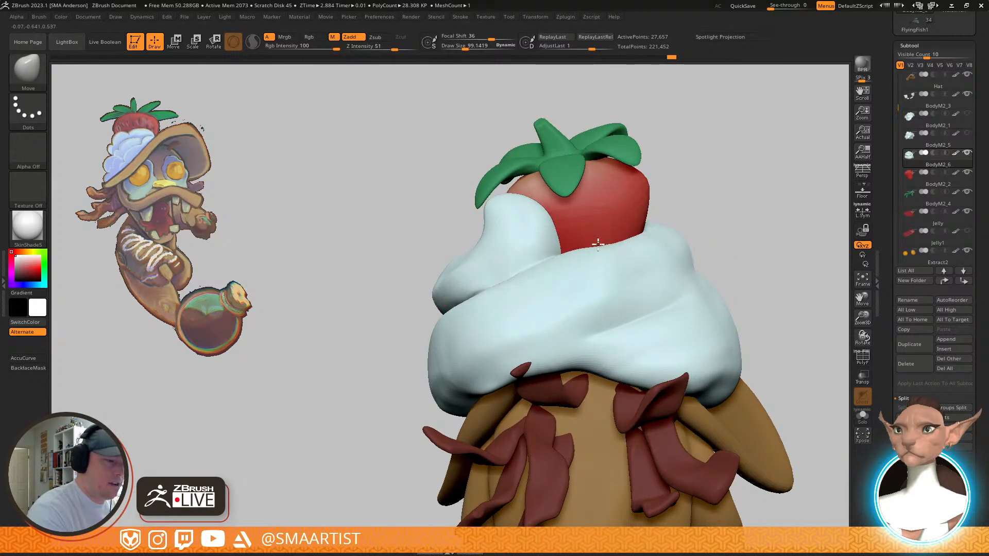
Soften and define the creases between the swirl bands all around the cream with the GIO_soft_forms brush at draw size about 99
{"action": "mouse_move", "coordinate": [679, 253]}
{"action": "right_mouse_down"}
{"action": "mouse_move", "coordinate": [629, 261]}
{"action": "mouse_move", "coordinate": [729, 242]}
{"action": "mouse_move", "coordinate": [727, 231]}
{"action": "right_mouse_up"}
{"action": "mouse_move", "coordinate": [718, 300]}
{"action": "right_mouse_down"}
{"action": "mouse_move", "coordinate": [660, 349]}
{"action": "mouse_move", "coordinate": [700, 309]}
{"action": "mouse_move", "coordinate": [691, 291]}
{"action": "right_mouse_up"}
{"action": "mouse_move", "coordinate": [688, 254]}
{"action": "right_mouse_down"}
{"action": "mouse_move", "coordinate": [664, 278]}
{"action": "mouse_move", "coordinate": [587, 215]}
{"action": "mouse_move", "coordinate": [608, 242]}
{"action": "mouse_move", "coordinate": [611, 200]}
{"action": "right_mouse_up"}
{"action": "key", "text": "b"}
{"action": "key", "text": "g"}
{"action": "key", "text": "i"}
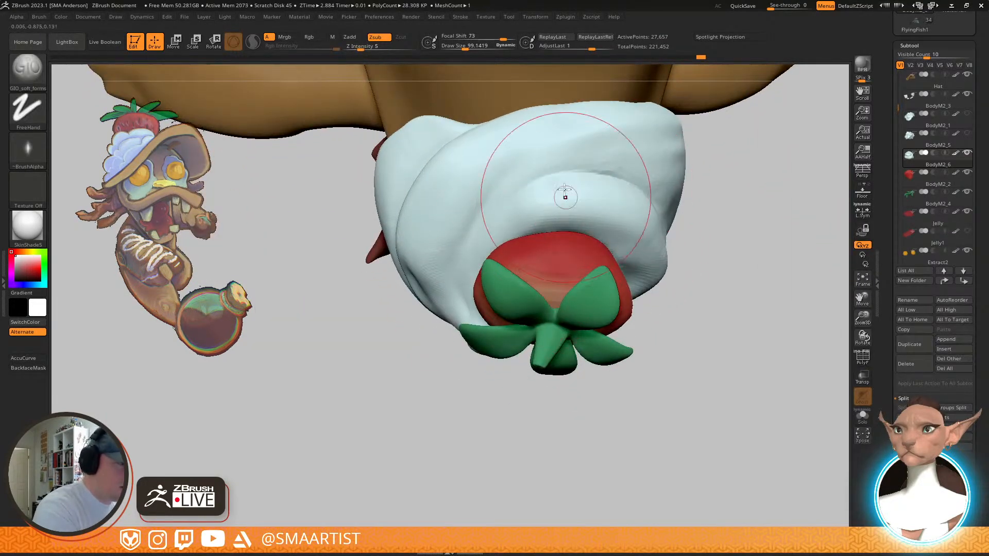
{"action": "mouse_move", "coordinate": [554, 289]}
{"action": "right_mouse_down"}
{"action": "mouse_move", "coordinate": [548, 265]}
{"action": "mouse_move", "coordinate": [613, 206]}
{"action": "mouse_move", "coordinate": [663, 190]}
{"action": "mouse_move", "coordinate": [679, 215]}
{"action": "mouse_move", "coordinate": [647, 230]}
{"action": "right_mouse_up"}
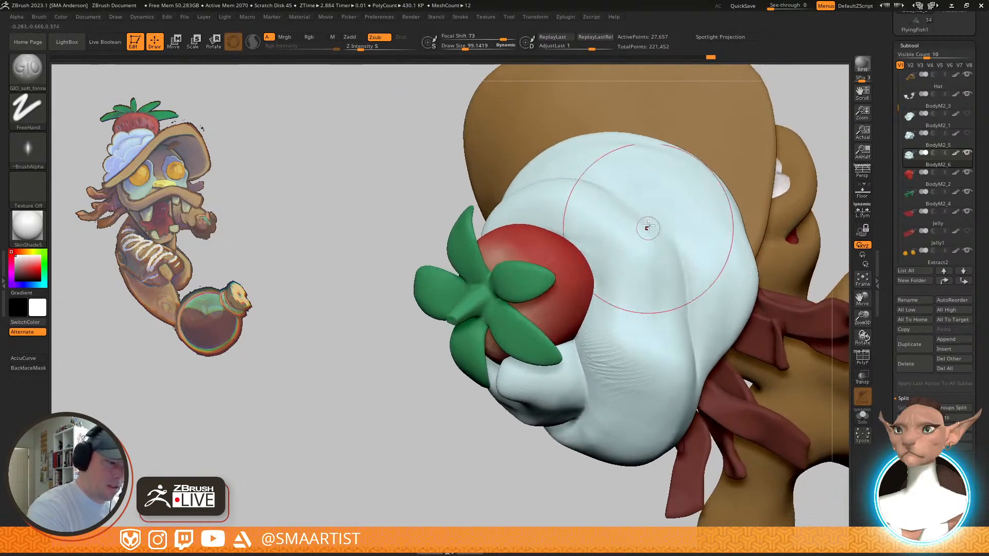
{"action": "mouse_move", "coordinate": [707, 342]}
{"action": "right_mouse_down"}
{"action": "mouse_move", "coordinate": [655, 212]}
{"action": "mouse_move", "coordinate": [644, 244]}
{"action": "mouse_move", "coordinate": [625, 238]}
{"action": "mouse_move", "coordinate": [611, 269]}
{"action": "mouse_move", "coordinate": [648, 263]}
{"action": "mouse_move", "coordinate": [506, 289]}
{"action": "right_mouse_up"}
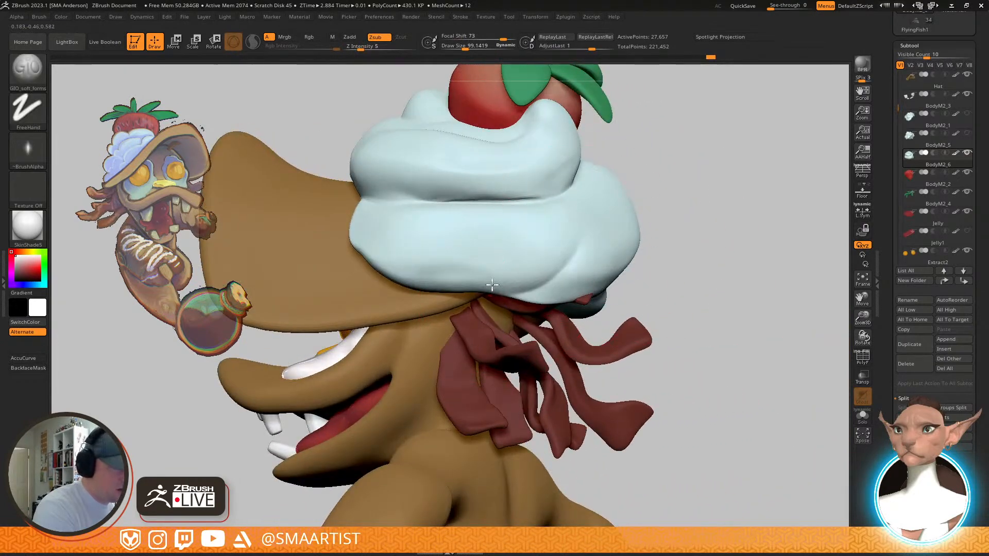
{"action": "mouse_move", "coordinate": [545, 256]}
{"action": "right_mouse_down"}
{"action": "mouse_move", "coordinate": [566, 276]}
{"action": "mouse_move", "coordinate": [578, 257]}
{"action": "mouse_move", "coordinate": [569, 232]}
{"action": "mouse_move", "coordinate": [530, 252]}
{"action": "mouse_move", "coordinate": [361, 247]}
{"action": "right_mouse_up"}
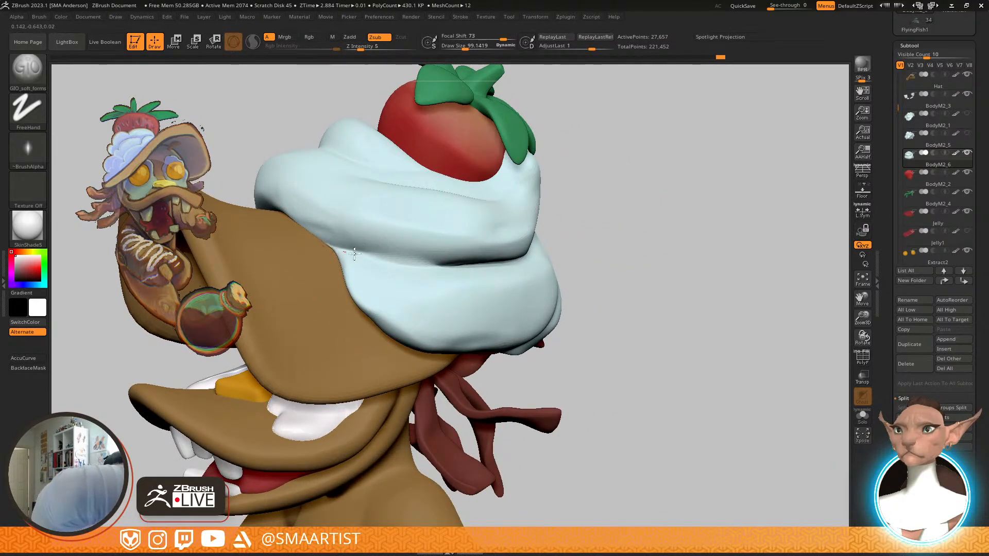
{"action": "mouse_move", "coordinate": [476, 259]}
{"action": "right_mouse_down", "text": "ctrl"}
{"action": "mouse_move", "coordinate": [487, 226]}
{"action": "mouse_move", "coordinate": [538, 265]}
{"action": "mouse_move", "coordinate": [621, 287]}
{"action": "mouse_move", "coordinate": [584, 272]}
{"action": "mouse_move", "coordinate": [666, 287]}
{"action": "mouse_move", "coordinate": [640, 289]}
{"action": "mouse_move", "coordinate": [716, 287]}
{"action": "right_mouse_up", "text": "ctrl"}
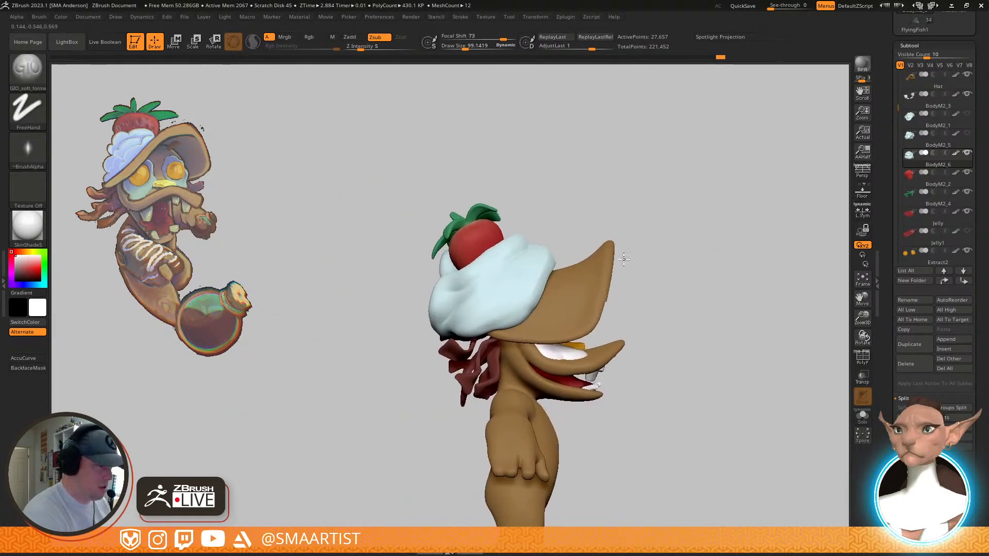
{"action": "right_click_drag", "start_coordinate": [563, 266], "coordinate": [656, 309], "text": "alt"}
{"action": "mouse_move", "coordinate": [656, 309]}
{"action": "right_mouse_down"}
{"action": "mouse_move", "coordinate": [624, 283]}
{"action": "mouse_move", "coordinate": [668, 260]}
{"action": "mouse_move", "coordinate": [780, 242]}
{"action": "mouse_move", "coordinate": [680, 254]}
{"action": "mouse_move", "coordinate": [711, 239]}
{"action": "mouse_move", "coordinate": [710, 255]}
{"action": "mouse_move", "coordinate": [666, 256]}
{"action": "mouse_move", "coordinate": [687, 256]}
{"action": "mouse_move", "coordinate": [683, 288]}
{"action": "right_mouse_up"}
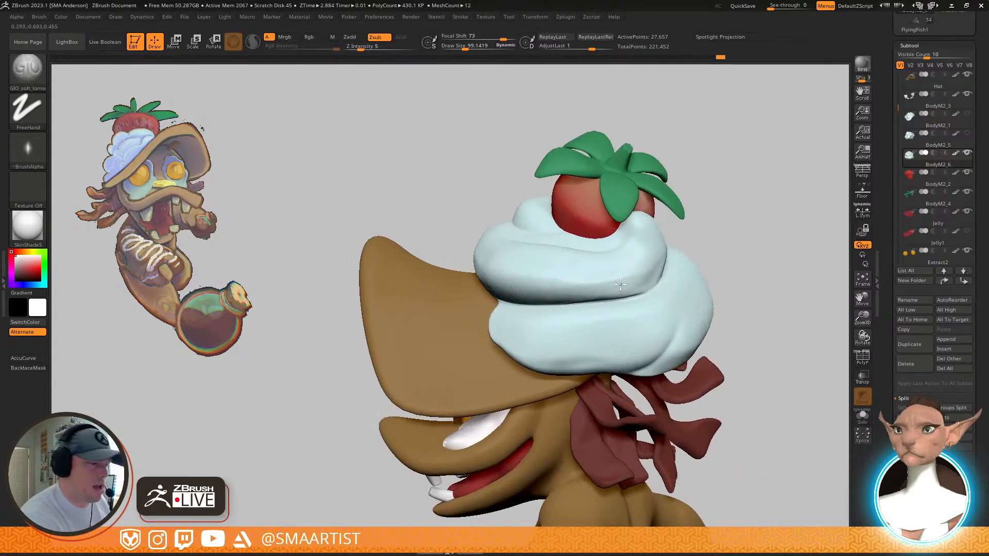
Puff up the cream's swirl bands on the side and back with the Inflat brush at draw size about 99
{"action": "right_click_drag", "start_coordinate": [618, 282], "coordinate": [625, 275]}
{"action": "key", "text": "b"}
{"action": "key", "text": "i"}
{"action": "key", "text": "n"}
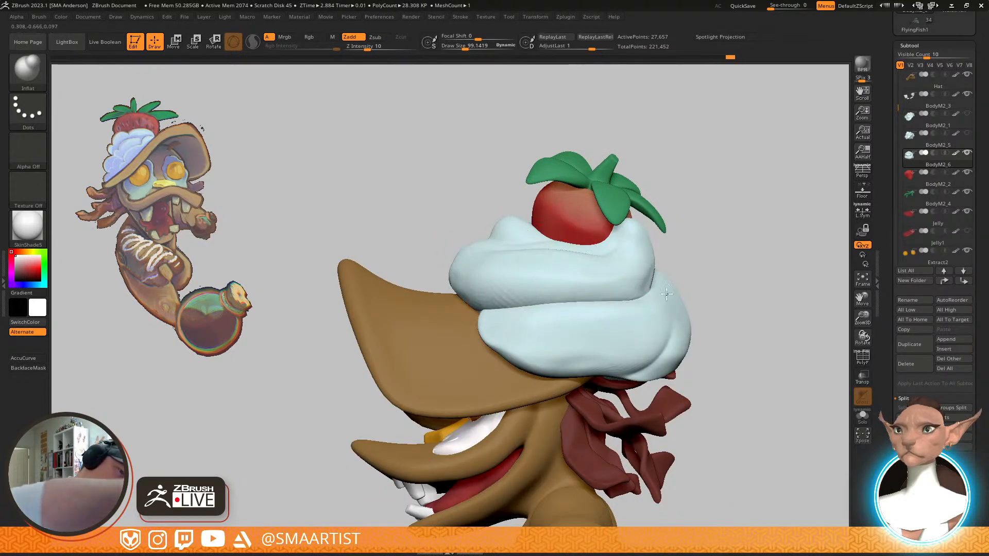
{"action": "right_click_drag", "start_coordinate": [628, 293], "coordinate": [619, 301]}
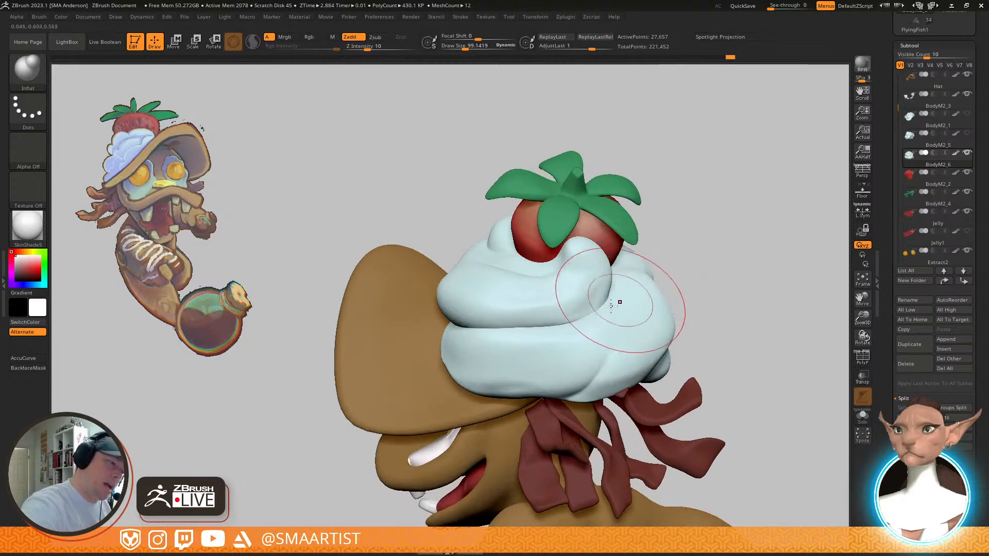
{"action": "right_click_drag", "start_coordinate": [489, 367], "coordinate": [661, 290]}
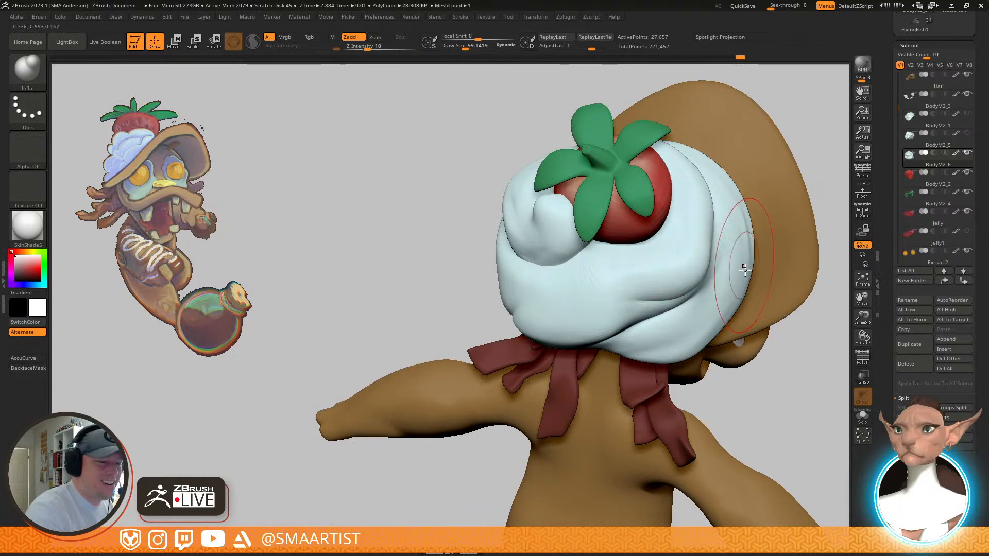
{"action": "right_click_drag", "start_coordinate": [742, 262], "coordinate": [733, 283]}
{"action": "left_click_drag", "start_coordinate": [745, 275], "coordinate": [739, 262]}
{"action": "right_click_drag", "start_coordinate": [730, 222], "coordinate": [594, 216]}
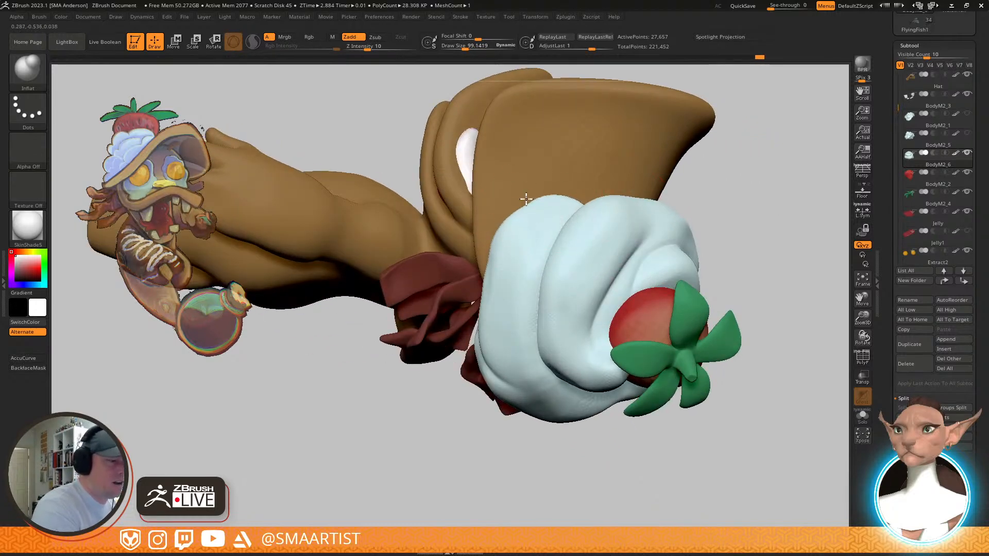
{"action": "mouse_move", "coordinate": [517, 266]}
{"action": "right_mouse_down"}
{"action": "mouse_move", "coordinate": [686, 196]}
{"action": "mouse_move", "coordinate": [746, 205]}
{"action": "mouse_move", "coordinate": [784, 247]}
{"action": "mouse_move", "coordinate": [777, 172]}
{"action": "mouse_move", "coordinate": [670, 247]}
{"action": "mouse_move", "coordinate": [637, 301]}
{"action": "mouse_move", "coordinate": [590, 323]}
{"action": "mouse_move", "coordinate": [592, 309]}
{"action": "mouse_move", "coordinate": [622, 294]}
{"action": "mouse_move", "coordinate": [730, 289]}
{"action": "mouse_move", "coordinate": [726, 262]}
{"action": "right_mouse_up"}
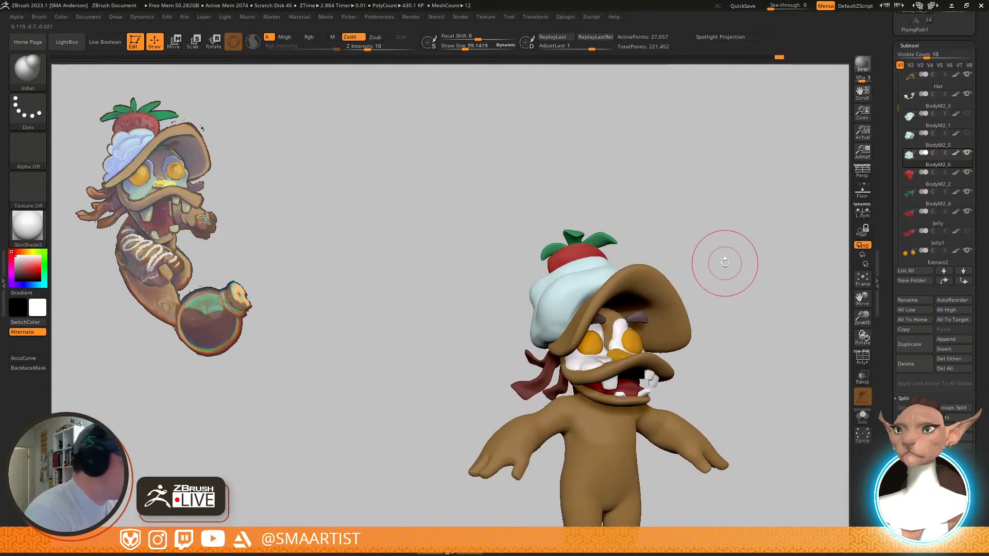
Adjust the overall silhouette of the hat area with the Move brush, enlarging the draw size to about 281
{"action": "mouse_move", "coordinate": [686, 270]}
{"action": "right_mouse_down", "text": "ctrl"}
{"action": "mouse_move", "coordinate": [725, 273]}
{"action": "mouse_move", "coordinate": [702, 309]}
{"action": "mouse_move", "coordinate": [731, 277]}
{"action": "mouse_move", "coordinate": [796, 239]}
{"action": "mouse_move", "coordinate": [726, 261]}
{"action": "right_mouse_up", "text": "ctrl"}
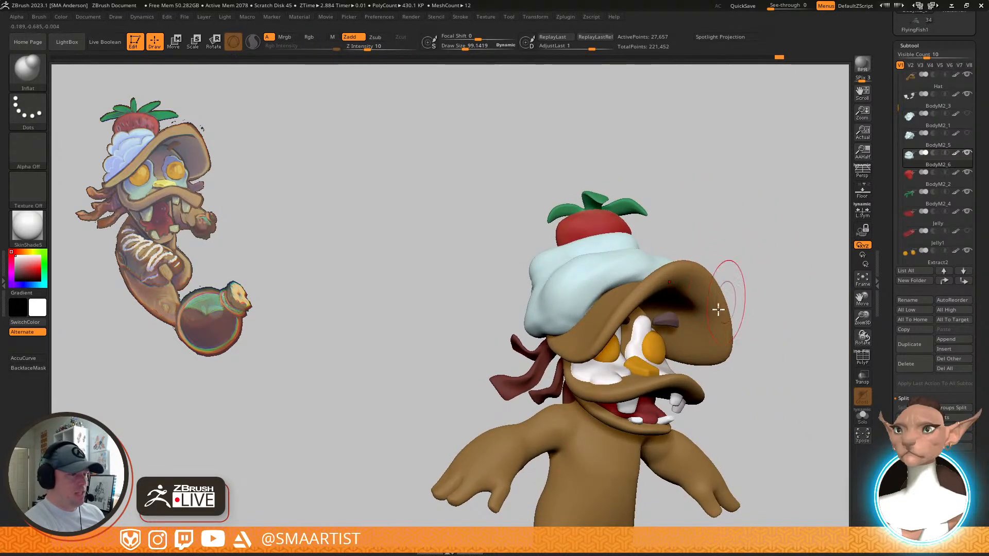
{"action": "key", "text": "b"}
{"action": "key", "text": "m"}
{"action": "key", "text": "v"}
{"action": "right_click_drag", "start_coordinate": [616, 344], "coordinate": [611, 342]}
{"action": "key", "text": "s"}
{"action": "left_click_drag", "start_coordinate": [611, 342], "coordinate": [625, 342]}
{"action": "mouse_move", "coordinate": [625, 342]}
{"action": "right_mouse_down"}
{"action": "mouse_move", "coordinate": [750, 278]}
{"action": "mouse_move", "coordinate": [725, 251]}
{"action": "right_mouse_up"}
Select the Hat subtool with its wireframe shown and pull its brim back toward the cream using a transpose line
{"action": "key", "text": "shift+f"}
{"action": "key", "text": "w"}
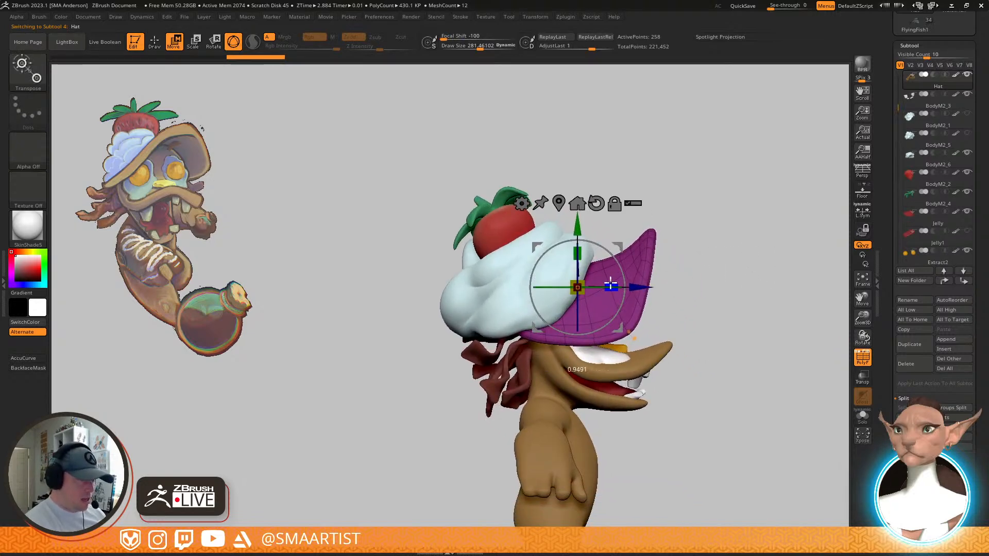
{"action": "key", "text": "y"}
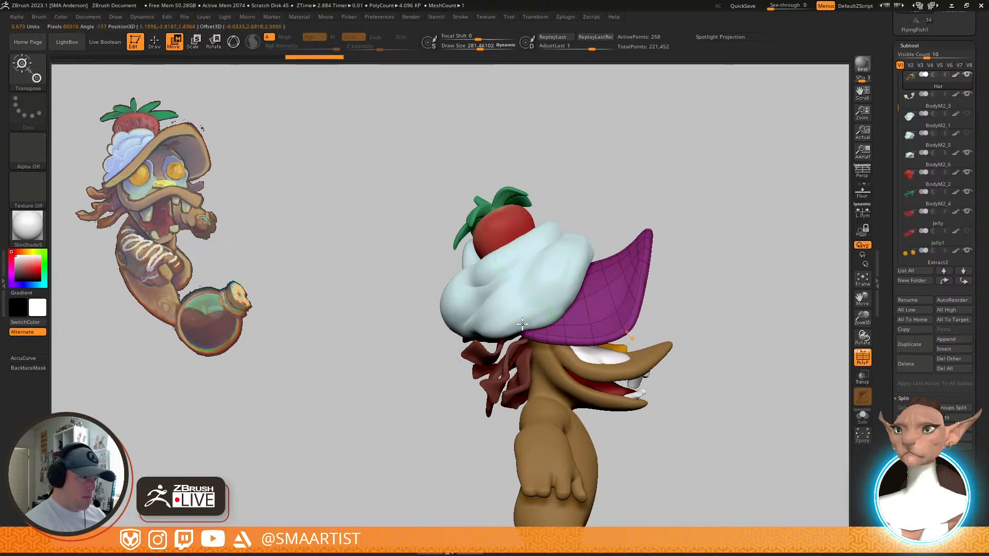
{"action": "left_click_drag", "start_coordinate": [759, 255], "coordinate": [715, 244]}
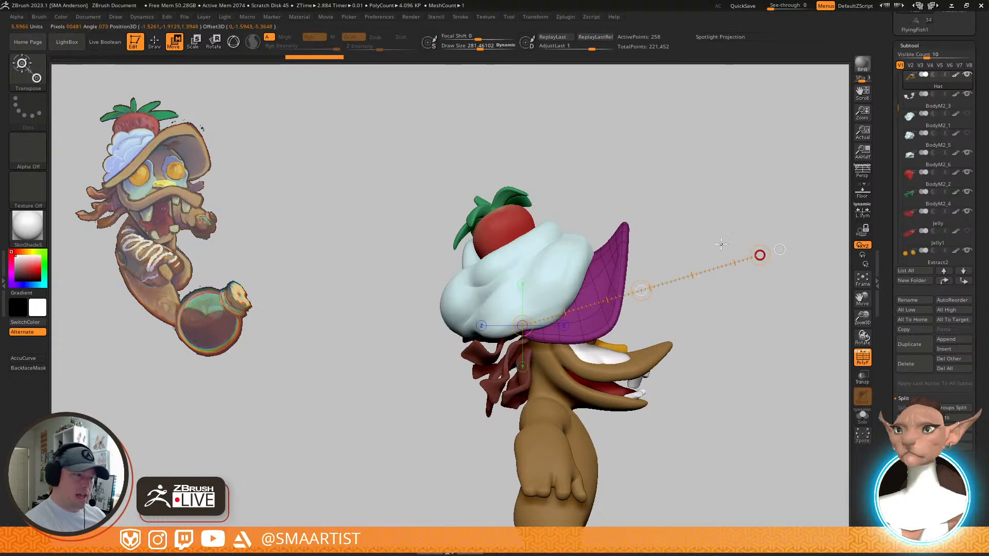
Hide the wireframe and reshape the hat brim's curve with the Move brush at draw size about 182
{"action": "key", "text": "q"}
{"action": "mouse_move", "coordinate": [768, 247]}
{"action": "right_mouse_down"}
{"action": "mouse_move", "coordinate": [728, 249]}
{"action": "mouse_move", "coordinate": [739, 260]}
{"action": "mouse_move", "coordinate": [722, 254]}
{"action": "mouse_move", "coordinate": [743, 262]}
{"action": "mouse_move", "coordinate": [739, 252]}
{"action": "mouse_move", "coordinate": [655, 332]}
{"action": "right_mouse_up"}
{"action": "key", "text": "shift+f"}
{"action": "key", "text": "s"}
{"action": "left_click_drag", "start_coordinate": [563, 287], "coordinate": [578, 315]}
{"action": "mouse_move", "coordinate": [589, 293]}
{"action": "right_mouse_down"}
{"action": "mouse_move", "coordinate": [718, 233]}
{"action": "mouse_move", "coordinate": [711, 221]}
{"action": "mouse_move", "coordinate": [712, 249]}
{"action": "mouse_move", "coordinate": [702, 258]}
{"action": "mouse_move", "coordinate": [735, 273]}
{"action": "mouse_move", "coordinate": [623, 247]}
{"action": "mouse_move", "coordinate": [658, 267]}
{"action": "mouse_move", "coordinate": [695, 263]}
{"action": "mouse_move", "coordinate": [623, 234]}
{"action": "right_mouse_up"}
{"action": "key", "text": "s"}
{"action": "left_click_drag", "start_coordinate": [633, 225], "coordinate": [633, 221]}
{"action": "right_click_drag", "start_coordinate": [695, 236], "coordinate": [755, 240]}
{"action": "mouse_move", "coordinate": [754, 240]}
{"action": "right_mouse_down", "text": "ctrl"}
{"action": "mouse_move", "coordinate": [706, 256]}
{"action": "mouse_move", "coordinate": [721, 319]}
{"action": "mouse_move", "coordinate": [746, 296]}
{"action": "right_mouse_up", "text": "ctrl"}
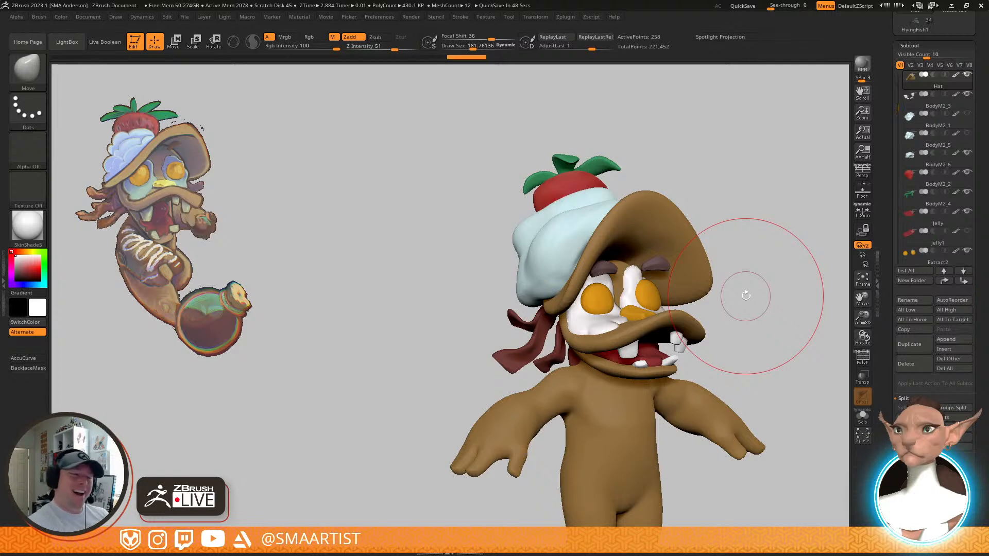
Select the cream subtool and adjust its upper band below the strawberry with the Move brush at draw size about 109
{"action": "mouse_move", "coordinate": [750, 254]}
{"action": "left_mouse_down"}
{"action": "mouse_move", "coordinate": [762, 304]}
{"action": "mouse_move", "coordinate": [783, 308]}
{"action": "mouse_move", "coordinate": [741, 295]}
{"action": "left_mouse_up"}
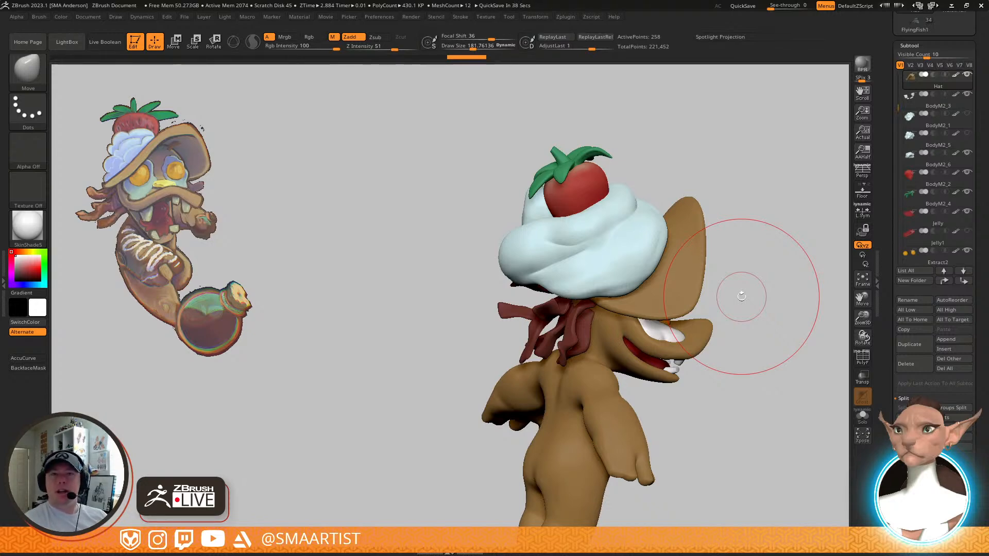
{"action": "left_click_drag", "start_coordinate": [741, 295], "coordinate": [657, 270]}
{"action": "right_click_drag", "start_coordinate": [657, 269], "coordinate": [658, 277]}
{"action": "right_click", "coordinate": [659, 277]}
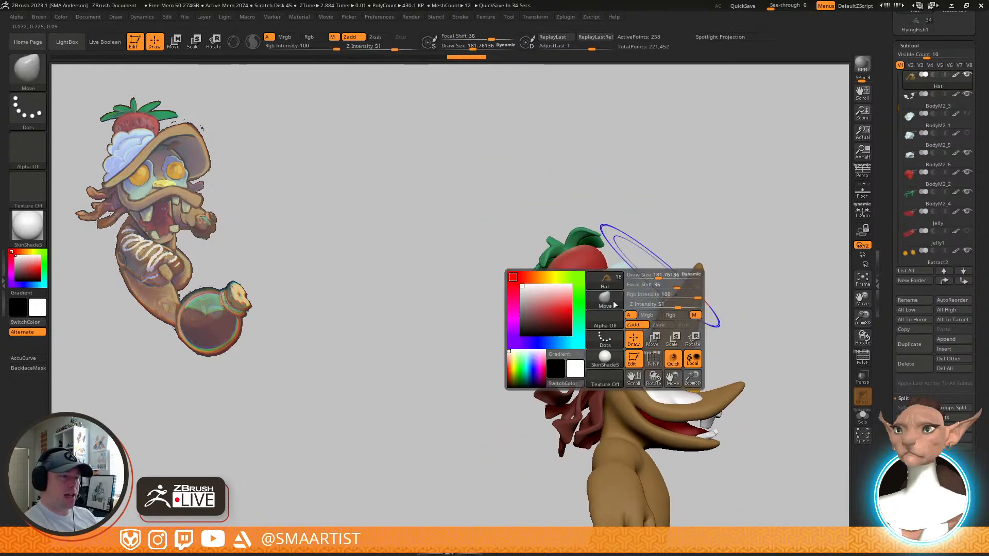
{"action": "right_click_drag", "start_coordinate": [649, 243], "coordinate": [617, 399], "text": "ctrl"}
{"action": "mouse_move", "coordinate": [616, 299]}
{"action": "right_mouse_down"}
{"action": "mouse_move", "coordinate": [589, 321]}
{"action": "mouse_move", "coordinate": [653, 264]}
{"action": "mouse_move", "coordinate": [620, 280]}
{"action": "right_mouse_up"}
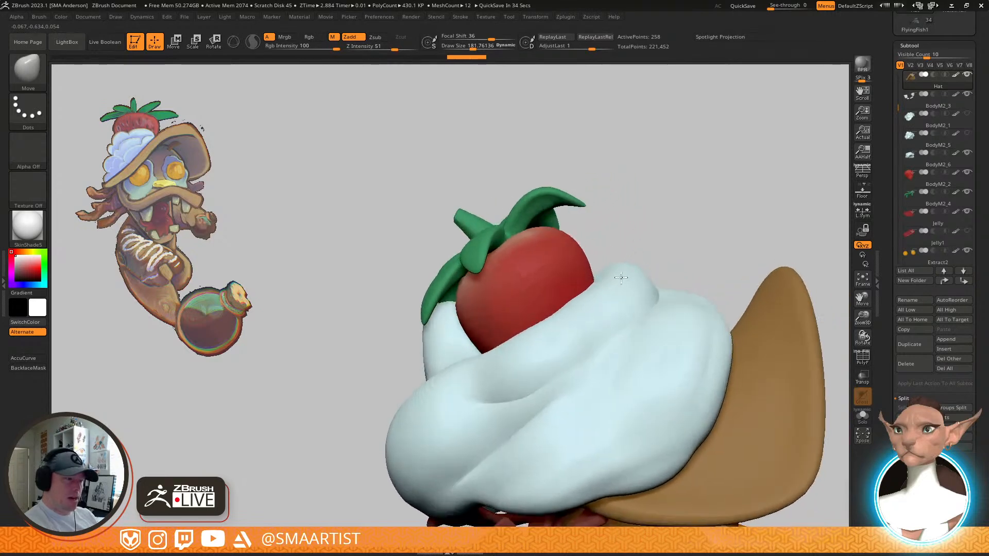
{"action": "key", "text": "s"}
{"action": "left_click_drag", "start_coordinate": [548, 319], "coordinate": [538, 320]}
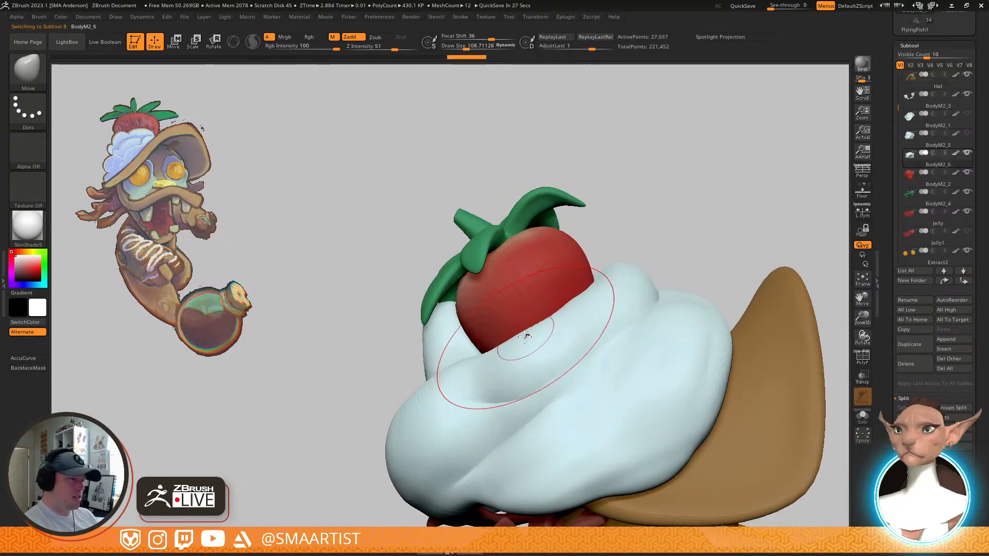
Select the Hat subtool, isolate it to inspect the brim's shape, and show all parts again
{"action": "left_click", "coordinate": [766, 350], "text": "alt"}
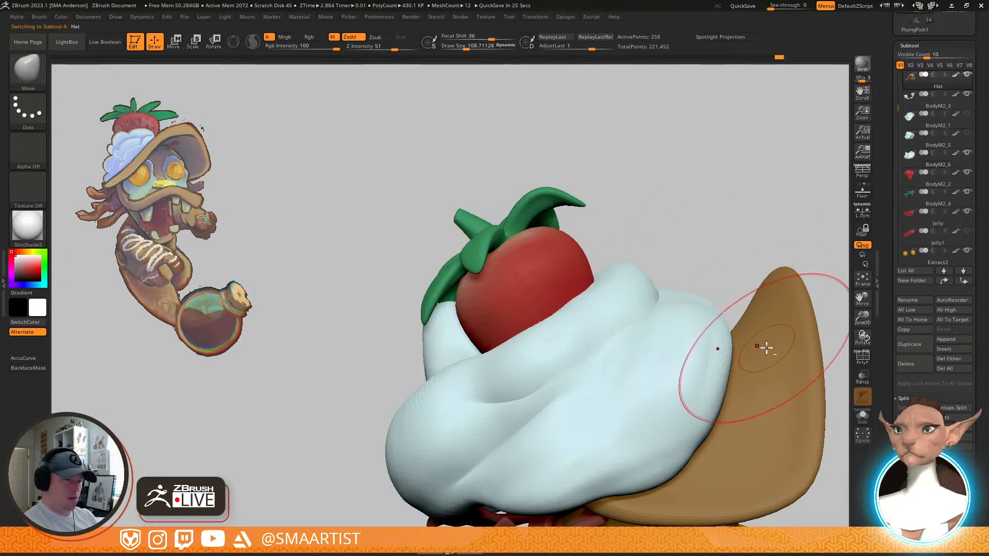
{"action": "key", "text": "ctrl+s"}
{"action": "right_click_drag", "start_coordinate": [765, 347], "coordinate": [743, 300], "text": "alt"}
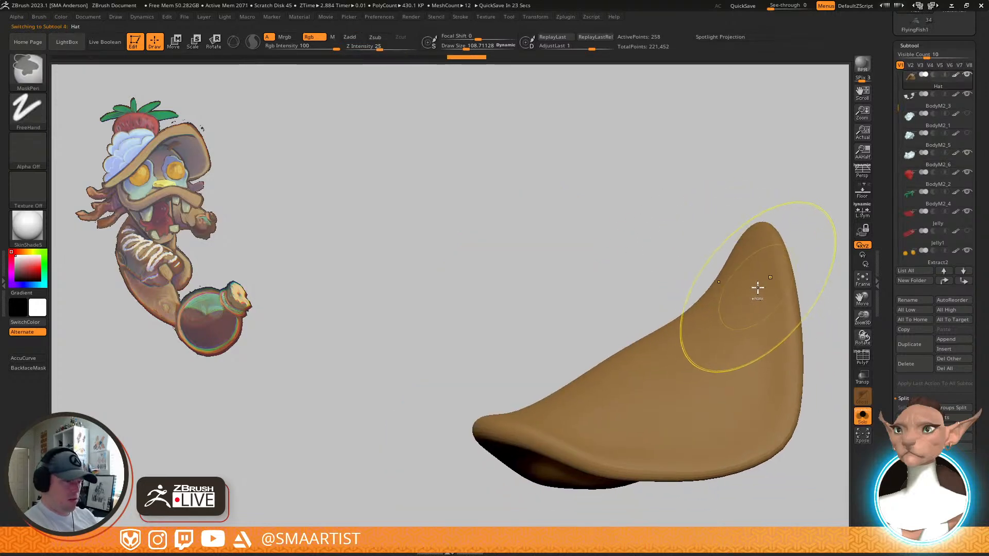
{"action": "key", "text": "ctrl+shift"}
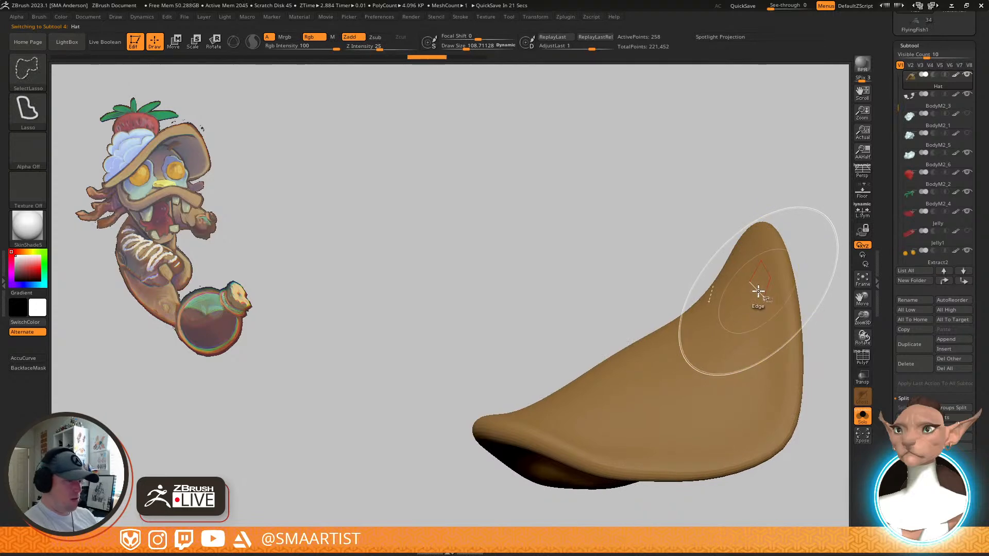
{"action": "key", "text": "ctrl+s"}
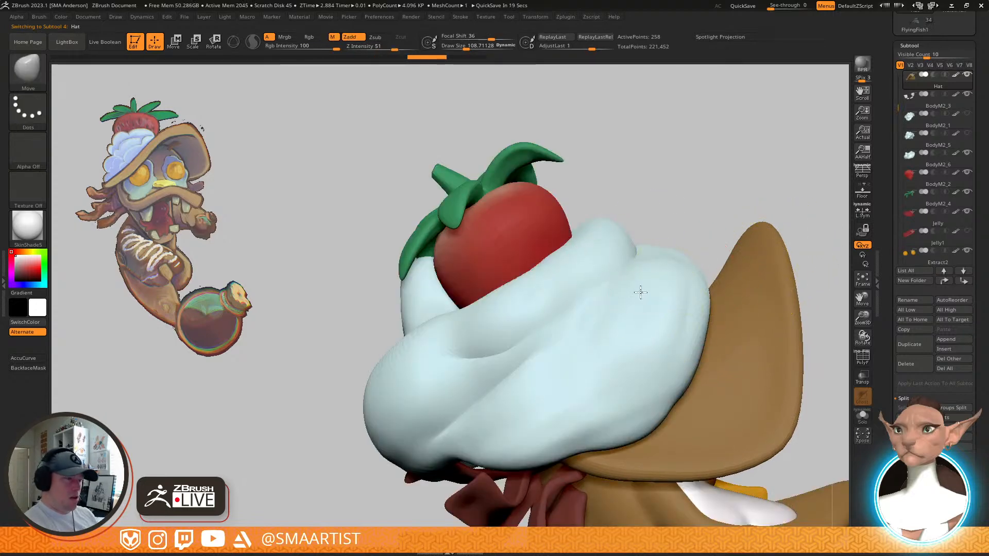
Select the cream subtool and reshape the crest beside the strawberry with the Move brush, reducing the draw size from about 104 to 81
{"action": "mouse_move", "coordinate": [563, 310]}
{"action": "right_mouse_down"}
{"action": "mouse_move", "coordinate": [605, 349]}
{"action": "mouse_move", "coordinate": [573, 334]}
{"action": "mouse_move", "coordinate": [592, 306]}
{"action": "right_mouse_up"}
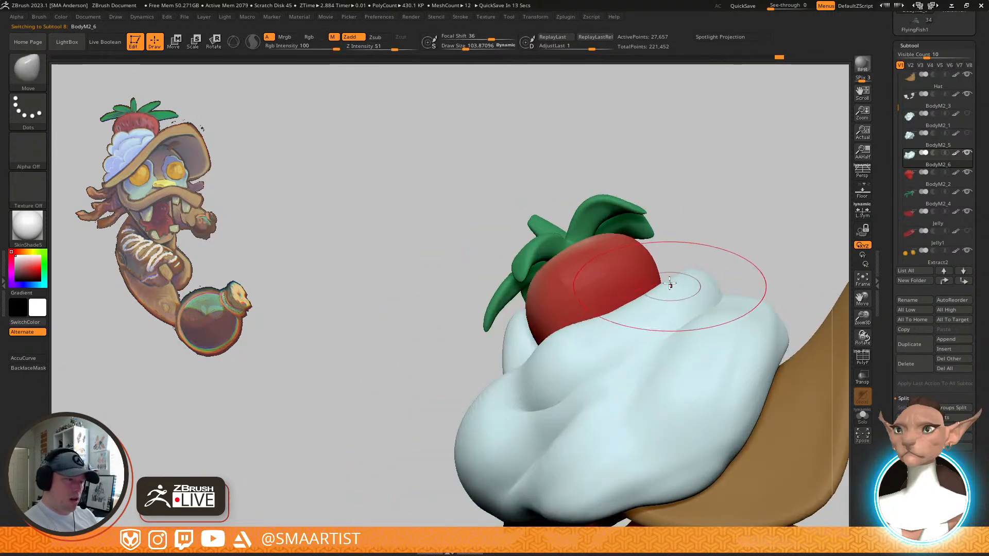
{"action": "mouse_move", "coordinate": [728, 254]}
{"action": "right_mouse_down"}
{"action": "mouse_move", "coordinate": [691, 309]}
{"action": "mouse_move", "coordinate": [685, 289]}
{"action": "right_mouse_up"}
{"action": "key", "text": "s"}
{"action": "left_click_drag", "start_coordinate": [653, 274], "coordinate": [647, 269]}
{"action": "mouse_move", "coordinate": [640, 258]}
{"action": "right_mouse_down"}
{"action": "mouse_move", "coordinate": [653, 278]}
{"action": "mouse_move", "coordinate": [662, 270]}
{"action": "mouse_move", "coordinate": [673, 325]}
{"action": "mouse_move", "coordinate": [634, 279]}
{"action": "mouse_move", "coordinate": [623, 282]}
{"action": "mouse_move", "coordinate": [642, 304]}
{"action": "right_mouse_up"}
Turn on ghost transparency and reshape the cream around the strawberry with the Move brush at draw size about 81 to 86
{"action": "key", "text": "ctrl+t"}
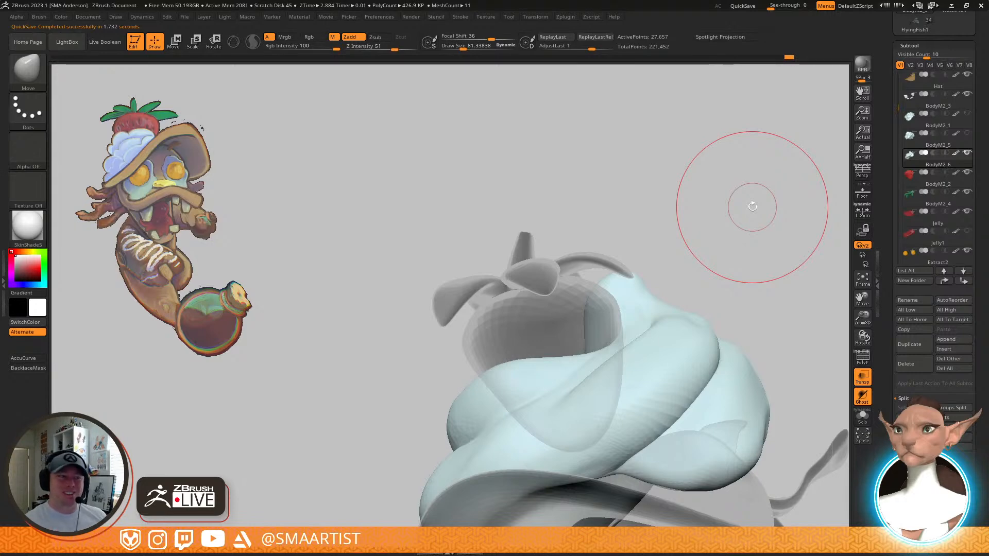
{"action": "left_click_drag", "start_coordinate": [669, 279], "coordinate": [672, 299]}
{"action": "key", "text": "s"}
{"action": "left_click_drag", "start_coordinate": [584, 332], "coordinate": [613, 323]}
{"action": "mouse_move", "coordinate": [676, 296]}
{"action": "left_mouse_down"}
{"action": "mouse_move", "coordinate": [684, 271]}
{"action": "mouse_move", "coordinate": [628, 266]}
{"action": "mouse_move", "coordinate": [697, 280]}
{"action": "mouse_move", "coordinate": [638, 280]}
{"action": "mouse_move", "coordinate": [681, 276]}
{"action": "left_mouse_up"}
{"action": "key", "text": "s"}
{"action": "right_click_drag", "start_coordinate": [680, 275], "coordinate": [686, 268]}
Reduce the draw size to about 51, refine the cream crest beside the strawberry with the Move brush, and turn off transparency
{"action": "key", "text": "space"}
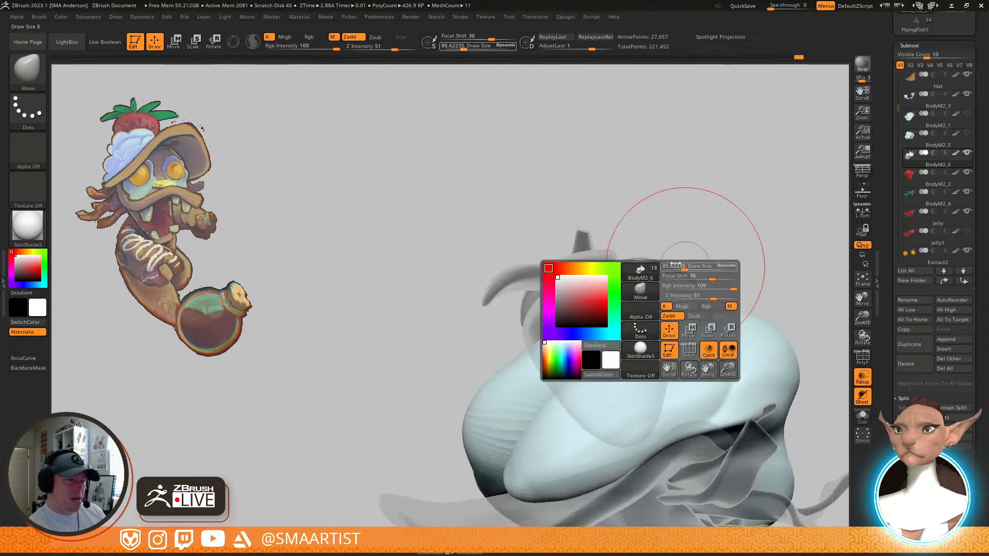
{"action": "left_click_drag", "start_coordinate": [686, 271], "coordinate": [684, 273]}
{"action": "right_click_drag", "start_coordinate": [685, 275], "coordinate": [669, 298], "text": "ctrl"}
{"action": "mouse_move", "coordinate": [643, 322]}
{"action": "right_mouse_down"}
{"action": "mouse_move", "coordinate": [641, 300]}
{"action": "mouse_move", "coordinate": [661, 344]}
{"action": "mouse_move", "coordinate": [674, 309]}
{"action": "mouse_move", "coordinate": [669, 281]}
{"action": "right_mouse_up"}
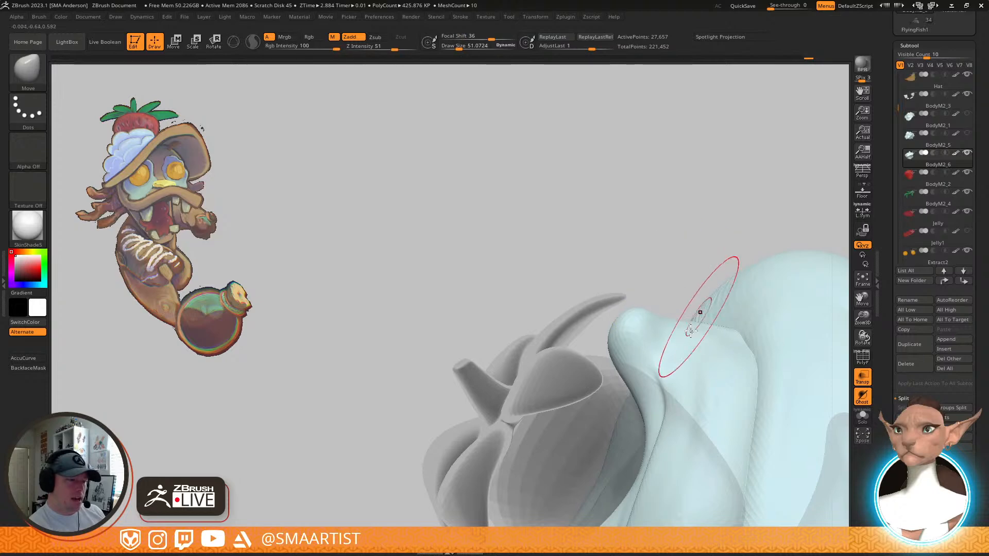
{"action": "mouse_move", "coordinate": [624, 370]}
{"action": "right_mouse_down"}
{"action": "mouse_move", "coordinate": [640, 300]}
{"action": "mouse_move", "coordinate": [615, 394]}
{"action": "right_mouse_up"}
{"action": "mouse_move", "coordinate": [682, 335]}
{"action": "right_mouse_down"}
{"action": "mouse_move", "coordinate": [674, 310]}
{"action": "mouse_move", "coordinate": [743, 260]}
{"action": "mouse_move", "coordinate": [740, 302]}
{"action": "mouse_move", "coordinate": [723, 275]}
{"action": "mouse_move", "coordinate": [761, 282]}
{"action": "mouse_move", "coordinate": [722, 294]}
{"action": "mouse_move", "coordinate": [755, 335]}
{"action": "mouse_move", "coordinate": [735, 363]}
{"action": "right_mouse_up"}
{"action": "key", "text": "ctrl+t"}
Switch to the GIO_soft_forms brush, isolate the cream, and sculpt the crease between its front bands at draw size about 51
{"action": "key", "text": "b"}
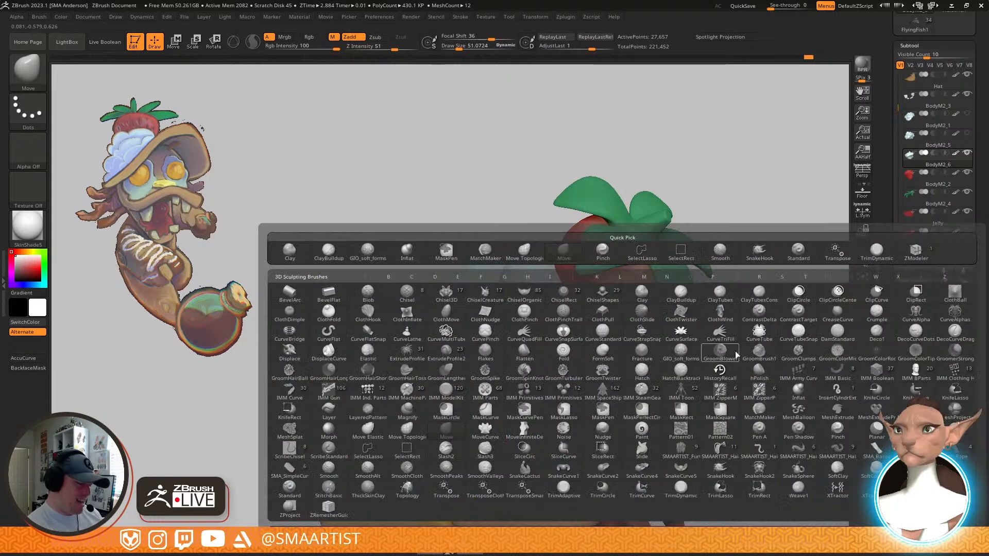
{"action": "key", "text": "g"}
{"action": "key", "text": "i"}
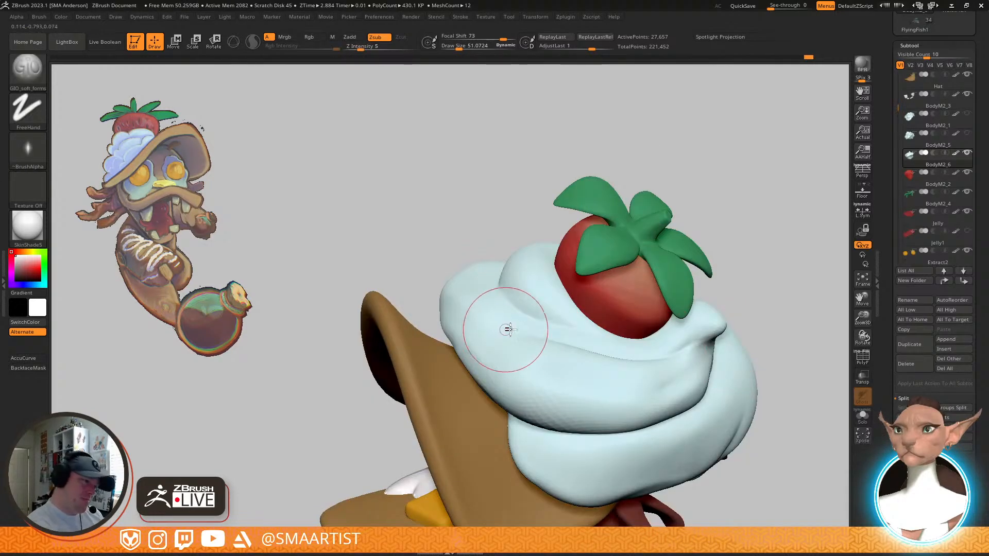
{"action": "right_click_drag", "start_coordinate": [502, 330], "coordinate": [530, 336]}
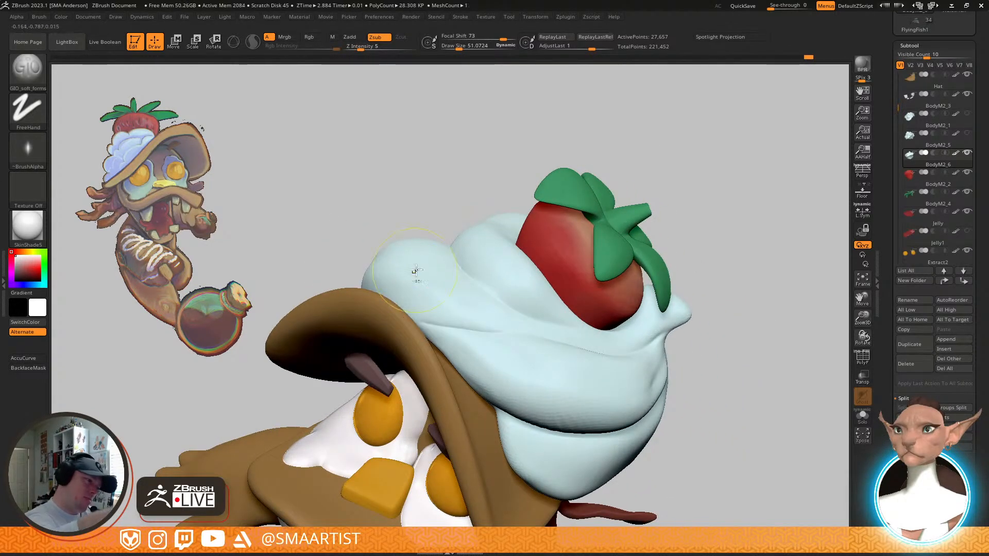
{"action": "key", "text": "shift+s"}
{"action": "mouse_move", "coordinate": [428, 285]}
{"action": "right_mouse_down"}
{"action": "mouse_move", "coordinate": [439, 285]}
{"action": "mouse_move", "coordinate": [419, 294]}
{"action": "mouse_move", "coordinate": [417, 319]}
{"action": "mouse_move", "coordinate": [391, 325]}
{"action": "right_mouse_up"}
{"action": "right_click_drag", "start_coordinate": [503, 319], "coordinate": [456, 319]}
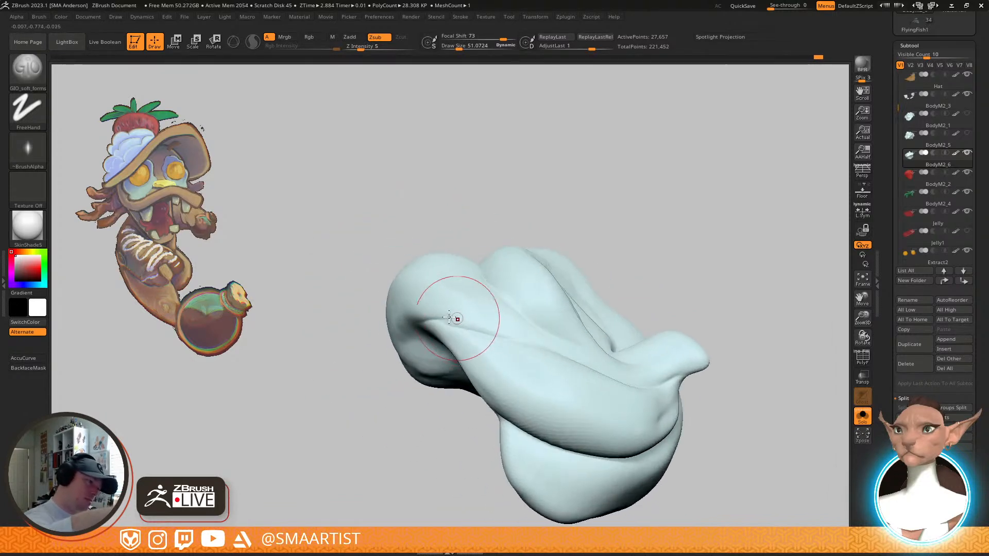
Deepen the folds where the isolated cream's bands meet at the back with GIO_soft_forms, and show all parts again
{"action": "right_click_drag", "start_coordinate": [540, 344], "coordinate": [530, 343]}
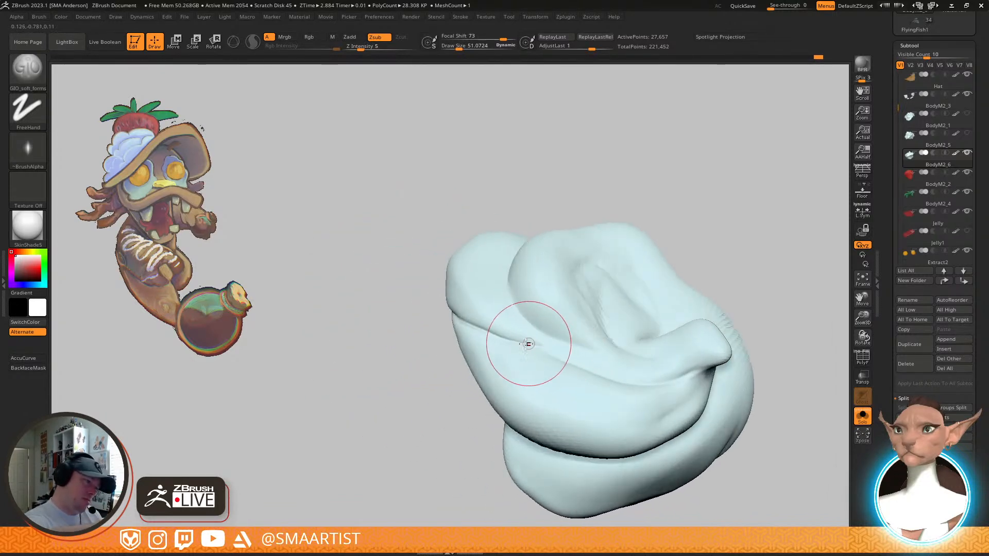
{"action": "mouse_move", "coordinate": [651, 398]}
{"action": "right_mouse_down"}
{"action": "mouse_move", "coordinate": [608, 317]}
{"action": "mouse_move", "coordinate": [657, 369]}
{"action": "mouse_move", "coordinate": [729, 330]}
{"action": "mouse_move", "coordinate": [620, 344]}
{"action": "mouse_move", "coordinate": [624, 366]}
{"action": "right_mouse_up"}
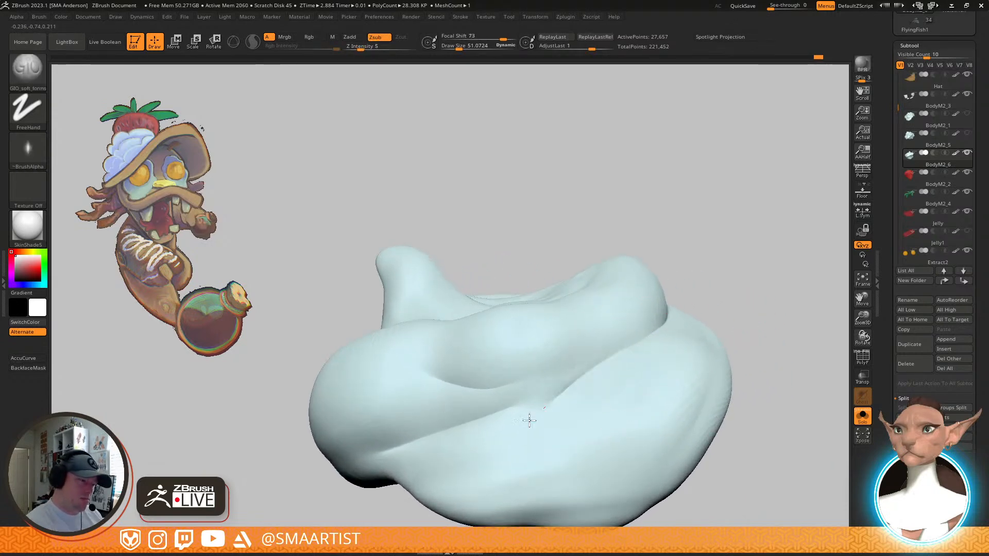
{"action": "mouse_move", "coordinate": [537, 418]}
{"action": "right_mouse_down"}
{"action": "mouse_move", "coordinate": [579, 393]}
{"action": "mouse_move", "coordinate": [523, 401]}
{"action": "right_mouse_up"}
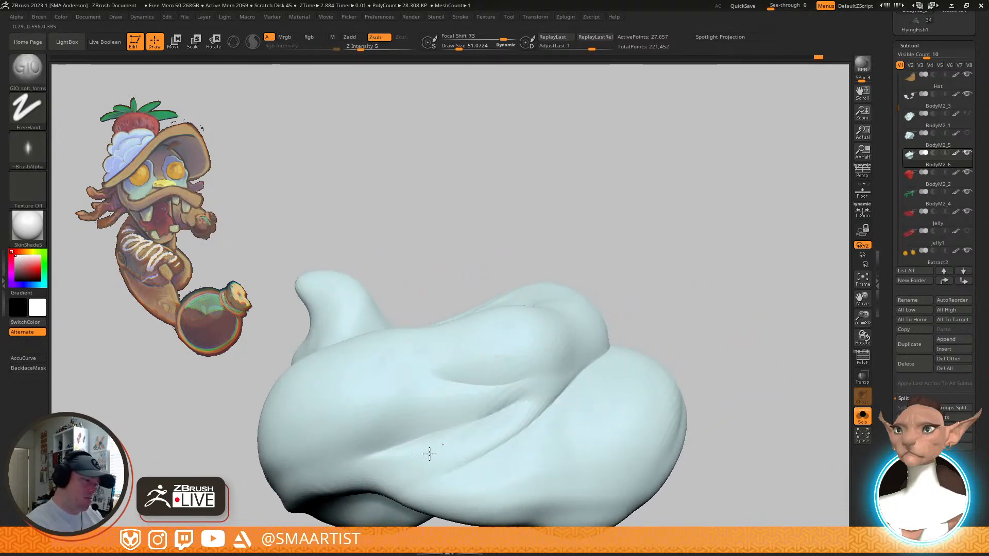
{"action": "right_click_drag", "start_coordinate": [464, 429], "coordinate": [595, 375]}
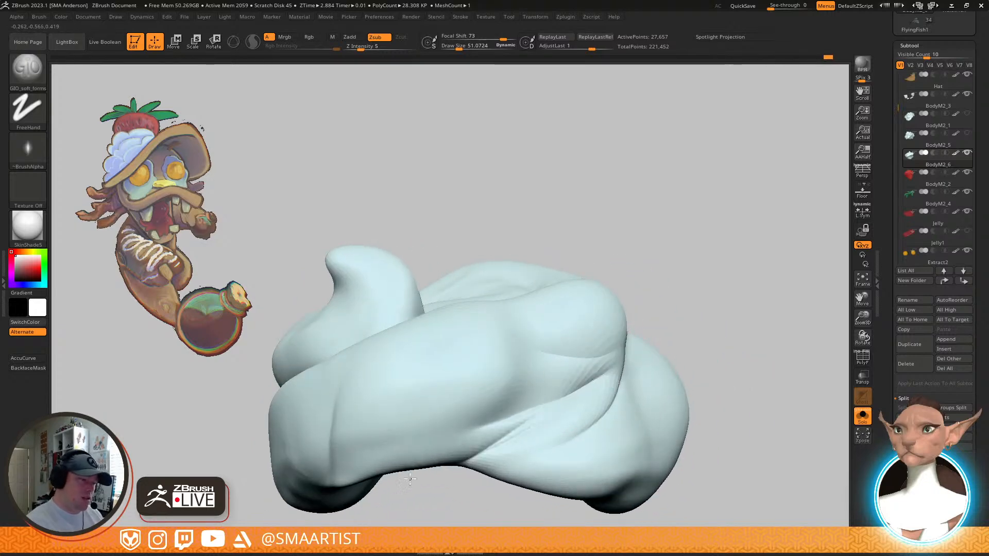
{"action": "left_click", "coordinate": [862, 416]}
Soften the lower cream band above the hat brim with GIO_soft_forms at draw size about 104
{"action": "mouse_move", "coordinate": [762, 397]}
{"action": "right_mouse_down"}
{"action": "mouse_move", "coordinate": [675, 382]}
{"action": "mouse_move", "coordinate": [673, 452]}
{"action": "right_mouse_up"}
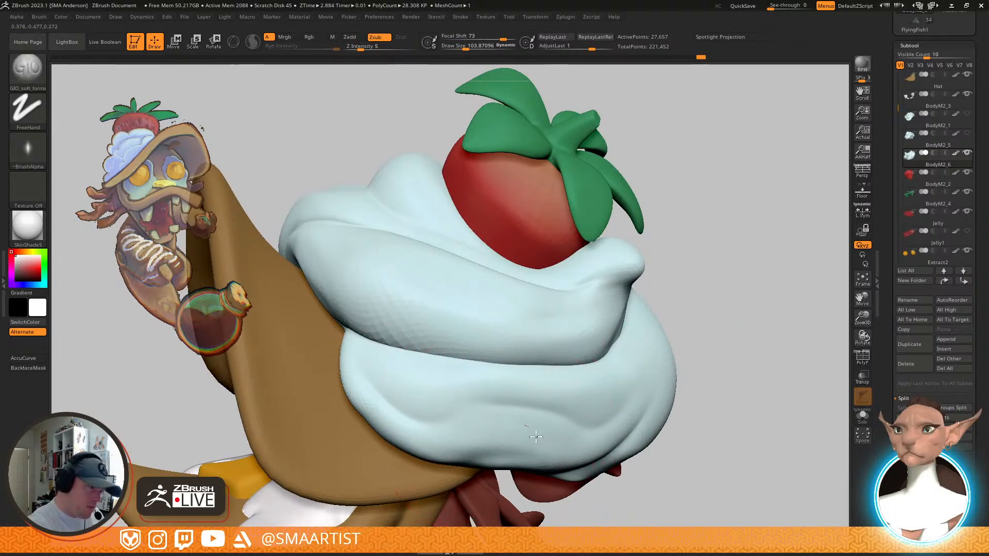
{"action": "mouse_move", "coordinate": [662, 423]}
{"action": "right_mouse_down", "text": "ctrl"}
{"action": "mouse_move", "coordinate": [693, 388]}
{"action": "mouse_move", "coordinate": [686, 329]}
{"action": "mouse_move", "coordinate": [713, 384]}
{"action": "mouse_move", "coordinate": [651, 337]}
{"action": "mouse_move", "coordinate": [658, 355]}
{"action": "right_mouse_up", "text": "ctrl"}
{"action": "key", "text": "ctrl"}
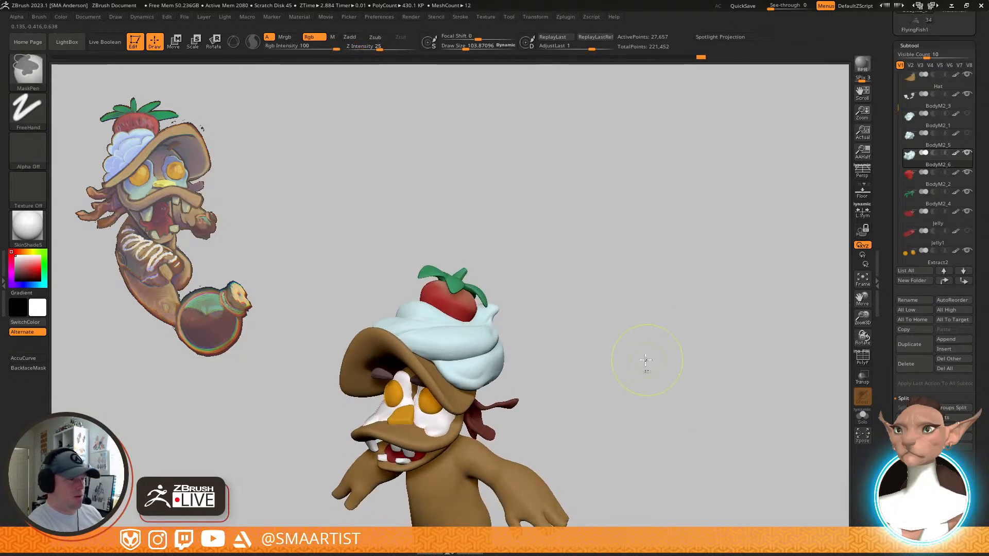
{"action": "mouse_move", "coordinate": [596, 372]}
{"action": "right_mouse_down"}
{"action": "mouse_move", "coordinate": [662, 372]}
{"action": "mouse_move", "coordinate": [670, 418]}
{"action": "right_mouse_up"}
{"action": "mouse_move", "coordinate": [671, 418]}
{"action": "right_mouse_down"}
{"action": "mouse_move", "coordinate": [704, 413]}
{"action": "mouse_move", "coordinate": [697, 422]}
{"action": "right_mouse_up"}
{"action": "right_click_drag", "start_coordinate": [552, 423], "coordinate": [613, 413]}
{"action": "right_click_drag", "start_coordinate": [521, 448], "coordinate": [476, 460]}
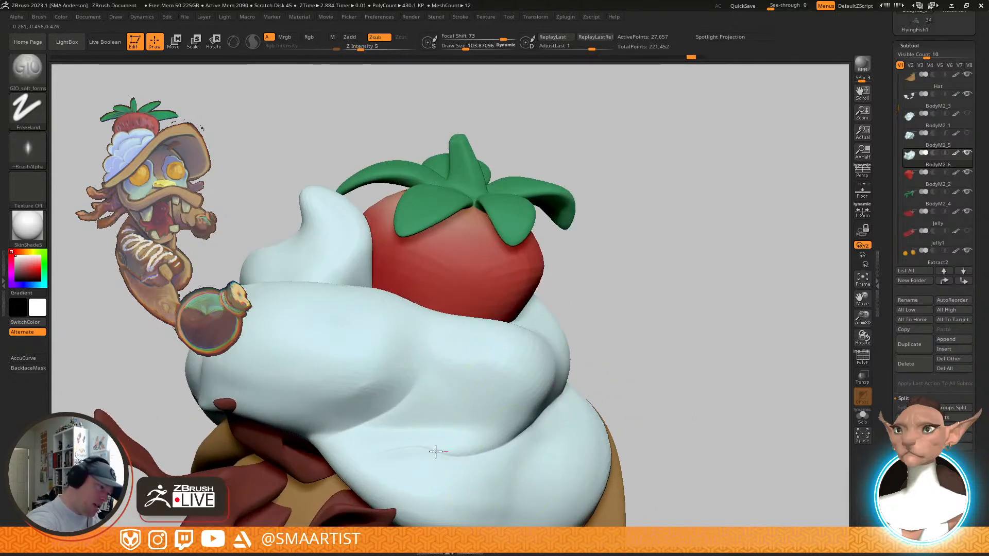
Refine the folds and lower edge at the back of the cream, above the hair strips, with GIO_soft_forms
{"action": "mouse_move", "coordinate": [382, 380]}
{"action": "right_mouse_down"}
{"action": "mouse_move", "coordinate": [335, 417]}
{"action": "mouse_move", "coordinate": [317, 466]}
{"action": "right_mouse_up"}
{"action": "left_click_drag", "start_coordinate": [315, 467], "coordinate": [238, 443]}
{"action": "right_click_drag", "start_coordinate": [371, 423], "coordinate": [347, 426]}
{"action": "left_click_drag", "start_coordinate": [235, 443], "coordinate": [353, 366]}
{"action": "mouse_move", "coordinate": [392, 369]}
{"action": "right_mouse_down"}
{"action": "mouse_move", "coordinate": [361, 378]}
{"action": "mouse_move", "coordinate": [349, 425]}
{"action": "right_mouse_up"}
{"action": "mouse_move", "coordinate": [432, 421]}
{"action": "right_mouse_down"}
{"action": "mouse_move", "coordinate": [473, 353]}
{"action": "mouse_move", "coordinate": [569, 376]}
{"action": "mouse_move", "coordinate": [662, 253]}
{"action": "mouse_move", "coordinate": [725, 260]}
{"action": "mouse_move", "coordinate": [673, 331]}
{"action": "mouse_move", "coordinate": [613, 348]}
{"action": "mouse_move", "coordinate": [579, 318]}
{"action": "right_mouse_up"}
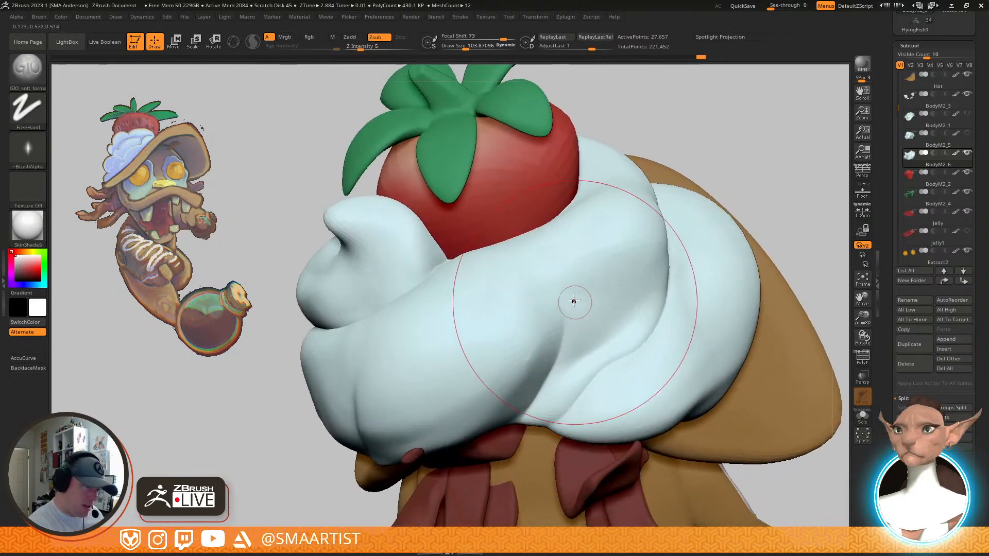
Build up a rounded mound in the cream's back fold with ClayBuildup at draw size about 54, and smooth it
{"action": "key", "text": "b"}
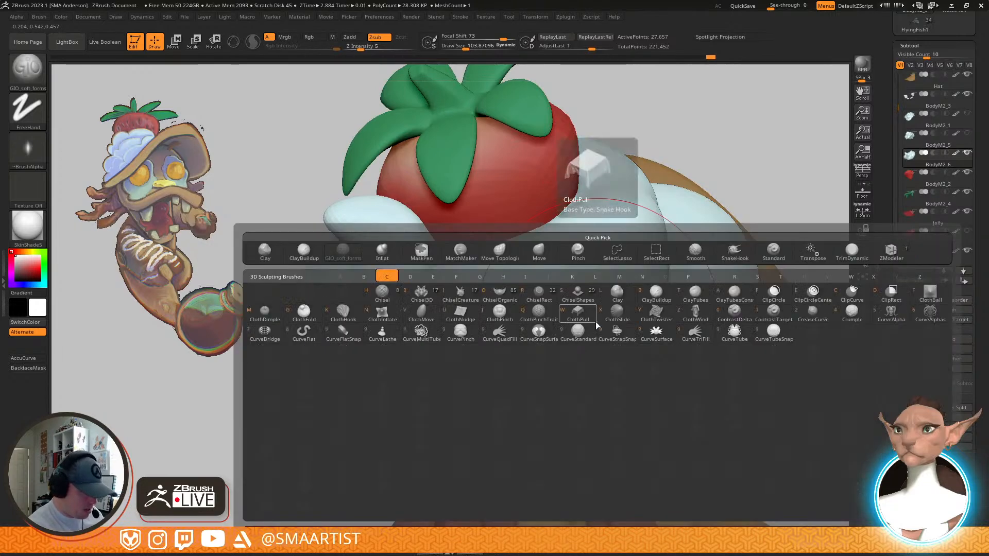
{"action": "key", "text": "c"}
{"action": "key", "text": "b"}
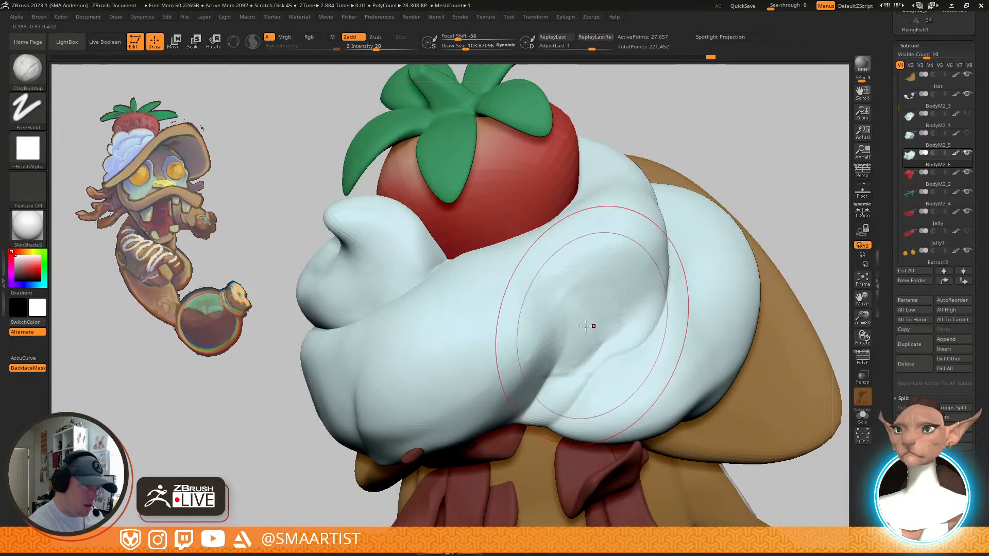
{"action": "key", "text": "s"}
{"action": "left_click_drag", "start_coordinate": [576, 326], "coordinate": [572, 327]}
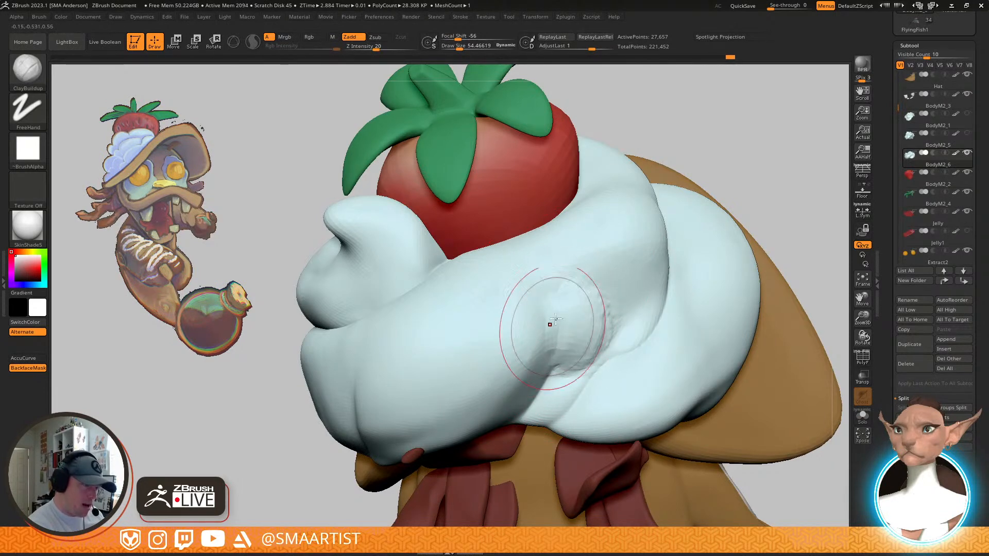
{"action": "key", "text": "shift"}
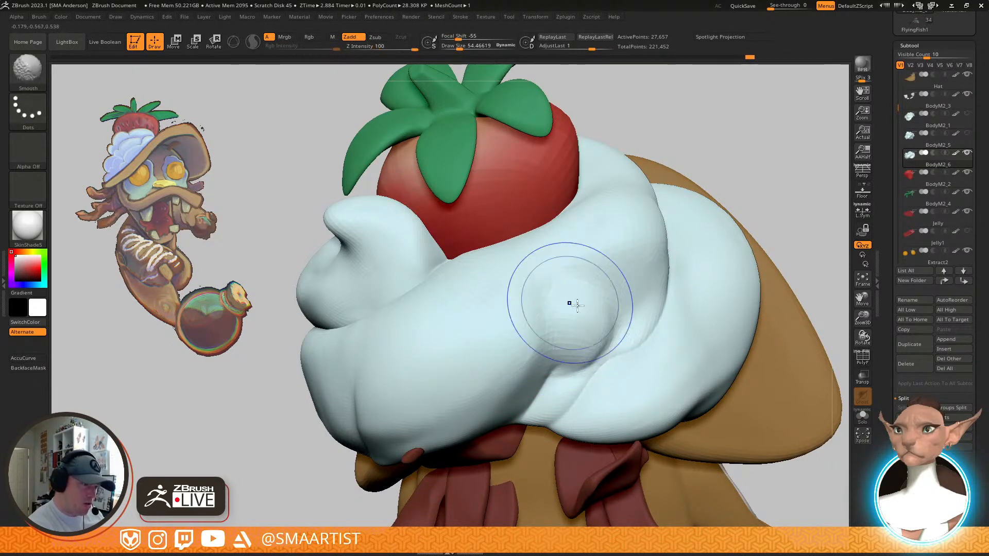
Define the creases around the new mound in the cream's back fold with GIO_soft_forms at draw size about 54
{"action": "key", "text": "b"}
{"action": "left_click", "coordinate": [680, 279]}
{"action": "left_click_drag", "start_coordinate": [644, 303], "coordinate": [613, 311], "text": "alt"}
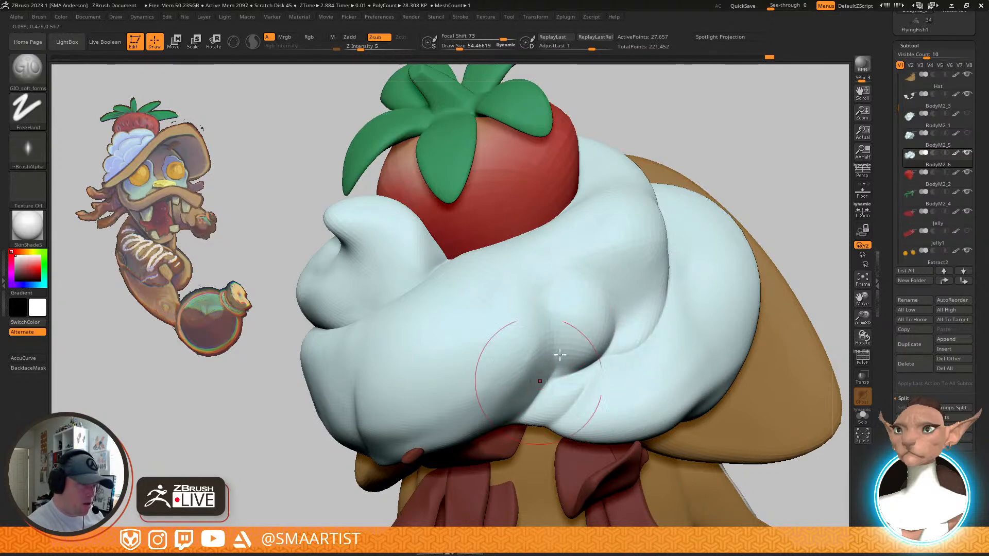
{"action": "right_click_drag", "start_coordinate": [677, 337], "coordinate": [780, 242], "text": "ctrl"}
Adjust the cream's side silhouette below and beside the strawberry with the Move brush at draw size about 163
{"action": "key", "text": "b"}
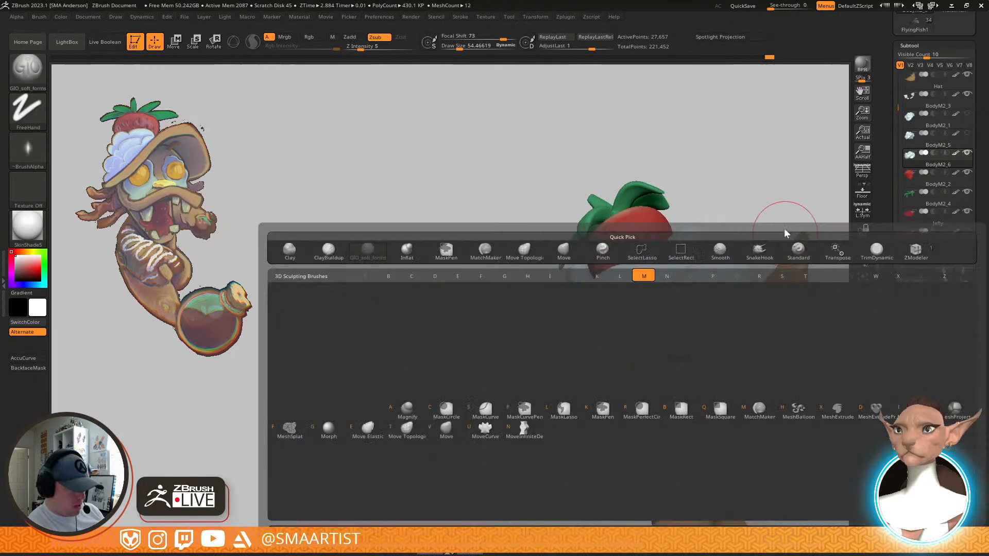
{"action": "key", "text": "m"}
{"action": "key", "text": "v"}
{"action": "key", "text": "s"}
{"action": "left_click_drag", "start_coordinate": [538, 339], "coordinate": [549, 341]}
{"action": "left_click_drag", "start_coordinate": [547, 344], "coordinate": [560, 329]}
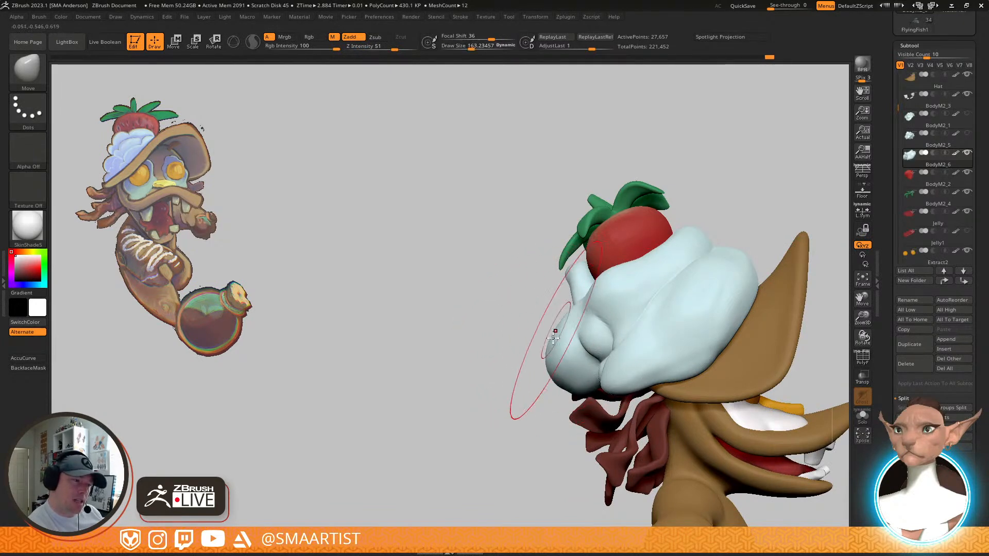
{"action": "left_click_drag", "start_coordinate": [603, 281], "coordinate": [606, 295]}
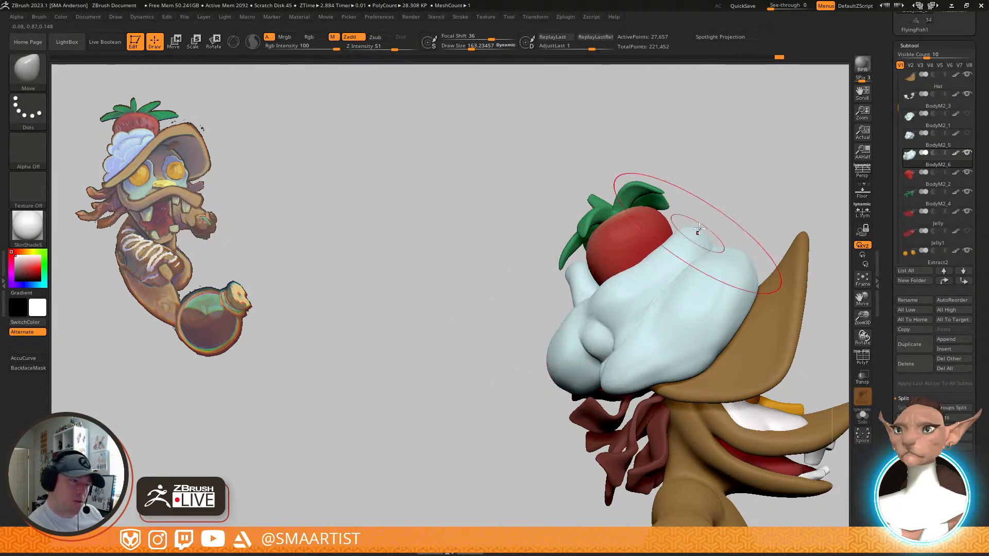
{"action": "right_click_drag", "start_coordinate": [746, 243], "coordinate": [716, 248]}
{"action": "mouse_move", "coordinate": [726, 348]}
{"action": "right_mouse_down"}
{"action": "mouse_move", "coordinate": [766, 355]}
{"action": "mouse_move", "coordinate": [721, 351]}
{"action": "right_mouse_up"}
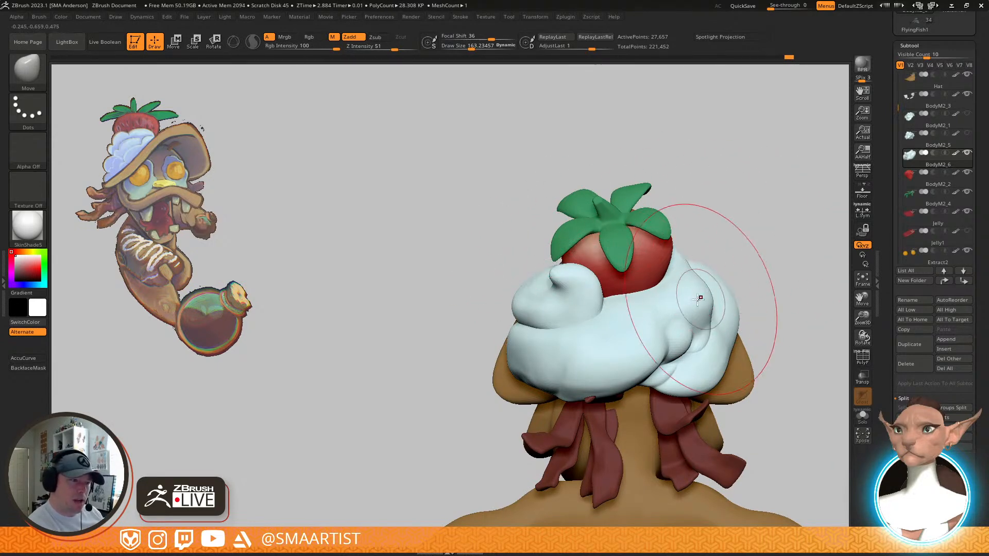
Reduce the Move brush's draw size and adjust the cream bands around the strawberry
{"action": "mouse_move", "coordinate": [647, 365]}
{"action": "right_mouse_down"}
{"action": "mouse_move", "coordinate": [634, 332]}
{"action": "mouse_move", "coordinate": [599, 335]}
{"action": "mouse_move", "coordinate": [595, 346]}
{"action": "mouse_move", "coordinate": [591, 326]}
{"action": "mouse_move", "coordinate": [587, 352]}
{"action": "mouse_move", "coordinate": [564, 378]}
{"action": "mouse_move", "coordinate": [541, 325]}
{"action": "mouse_move", "coordinate": [607, 353]}
{"action": "mouse_move", "coordinate": [642, 348]}
{"action": "mouse_move", "coordinate": [595, 291]}
{"action": "mouse_move", "coordinate": [643, 285]}
{"action": "mouse_move", "coordinate": [619, 308]}
{"action": "mouse_move", "coordinate": [638, 319]}
{"action": "mouse_move", "coordinate": [641, 355]}
{"action": "right_mouse_up"}
{"action": "mouse_move", "coordinate": [641, 355]}
{"action": "right_mouse_down"}
{"action": "mouse_move", "coordinate": [620, 357]}
{"action": "mouse_move", "coordinate": [616, 341]}
{"action": "mouse_move", "coordinate": [597, 339]}
{"action": "mouse_move", "coordinate": [639, 326]}
{"action": "right_mouse_up"}
{"action": "key", "text": "s"}
{"action": "left_click_drag", "start_coordinate": [638, 326], "coordinate": [644, 340]}
{"action": "mouse_move", "coordinate": [644, 340]}
{"action": "right_mouse_down"}
{"action": "mouse_move", "coordinate": [659, 355]}
{"action": "mouse_move", "coordinate": [647, 368]}
{"action": "mouse_move", "coordinate": [657, 296]}
{"action": "mouse_move", "coordinate": [663, 310]}
{"action": "mouse_move", "coordinate": [626, 334]}
{"action": "right_mouse_up"}
{"action": "key", "text": "s"}
Reshape the narrow fold just below the strawberry's edge with the Move brush at draw size about 45
{"action": "key", "text": "s"}
{"action": "left_click_drag", "start_coordinate": [624, 336], "coordinate": [618, 337]}
{"action": "right_click_drag", "start_coordinate": [623, 363], "coordinate": [615, 407]}
{"action": "key", "text": "s"}
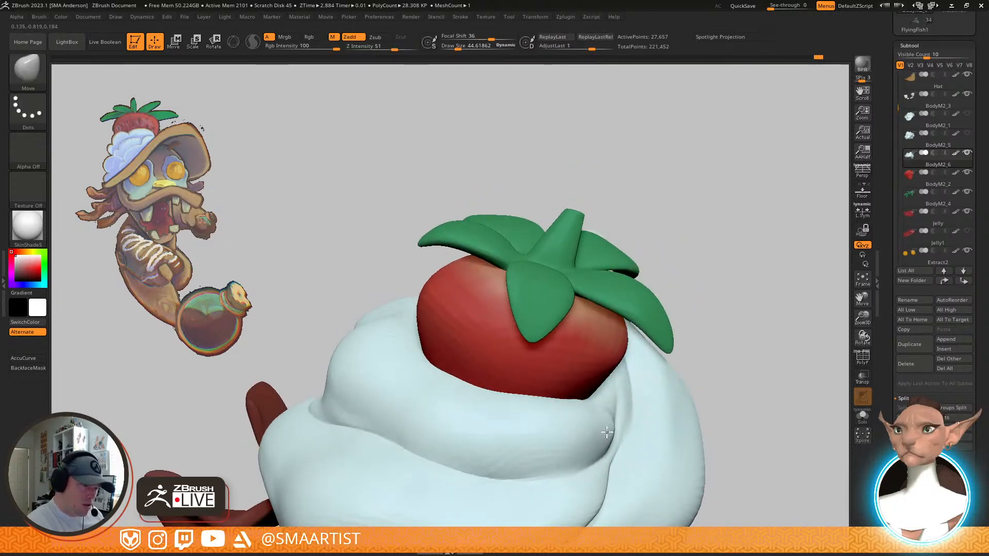
{"action": "mouse_move", "coordinate": [614, 414]}
{"action": "right_mouse_down"}
{"action": "mouse_move", "coordinate": [607, 375]}
{"action": "mouse_move", "coordinate": [539, 371]}
{"action": "mouse_move", "coordinate": [594, 335]}
{"action": "mouse_move", "coordinate": [618, 403]}
{"action": "mouse_move", "coordinate": [629, 364]}
{"action": "right_mouse_up"}
{"action": "right_click_drag", "start_coordinate": [613, 397], "coordinate": [608, 425]}
{"action": "right_click", "coordinate": [574, 458]}
Adjust the cream's lower edge where it meets the hat and hair strips with the Move brush at draw size about 86
{"action": "right_click_drag", "start_coordinate": [679, 349], "coordinate": [473, 398], "text": "ctrl"}
{"action": "right_click_drag", "start_coordinate": [590, 335], "coordinate": [659, 342]}
{"action": "mouse_move", "coordinate": [659, 342]}
{"action": "right_mouse_down", "text": "ctrl"}
{"action": "mouse_move", "coordinate": [664, 274]}
{"action": "mouse_move", "coordinate": [679, 262]}
{"action": "mouse_move", "coordinate": [693, 345]}
{"action": "mouse_move", "coordinate": [655, 329]}
{"action": "mouse_move", "coordinate": [676, 317]}
{"action": "mouse_move", "coordinate": [664, 283]}
{"action": "mouse_move", "coordinate": [685, 289]}
{"action": "mouse_move", "coordinate": [712, 264]}
{"action": "right_mouse_up", "text": "ctrl"}
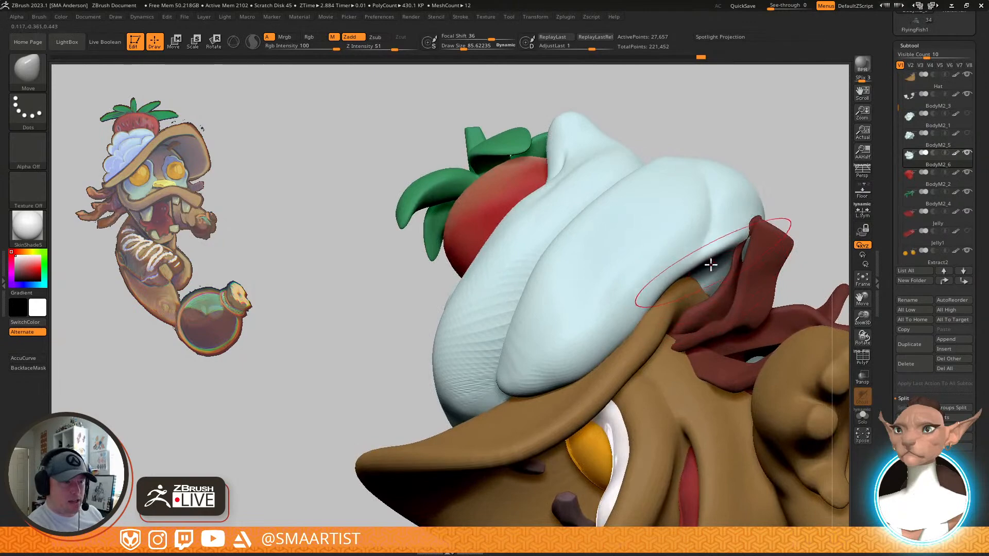
{"action": "mouse_move", "coordinate": [711, 298]}
{"action": "right_mouse_down"}
{"action": "mouse_move", "coordinate": [740, 286]}
{"action": "mouse_move", "coordinate": [727, 277]}
{"action": "mouse_move", "coordinate": [723, 314]}
{"action": "right_mouse_up"}
{"action": "mouse_move", "coordinate": [723, 314]}
{"action": "right_mouse_down"}
{"action": "mouse_move", "coordinate": [725, 278]}
{"action": "mouse_move", "coordinate": [696, 271]}
{"action": "mouse_move", "coordinate": [689, 246]}
{"action": "right_mouse_up"}
Isolate the cream, fill out the lower band's underside with ClayBuildup at draw size about 86, and smooth the strokes
{"action": "key", "text": "b"}
{"action": "key", "text": "c"}
{"action": "key", "text": "b"}
{"action": "key", "text": "alt+shift+s"}
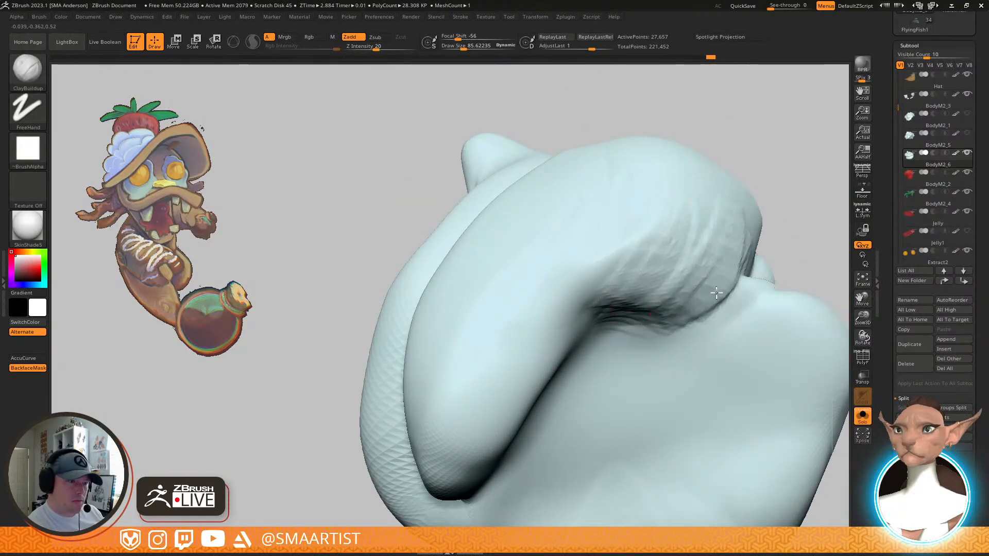
{"action": "key", "text": "shift"}
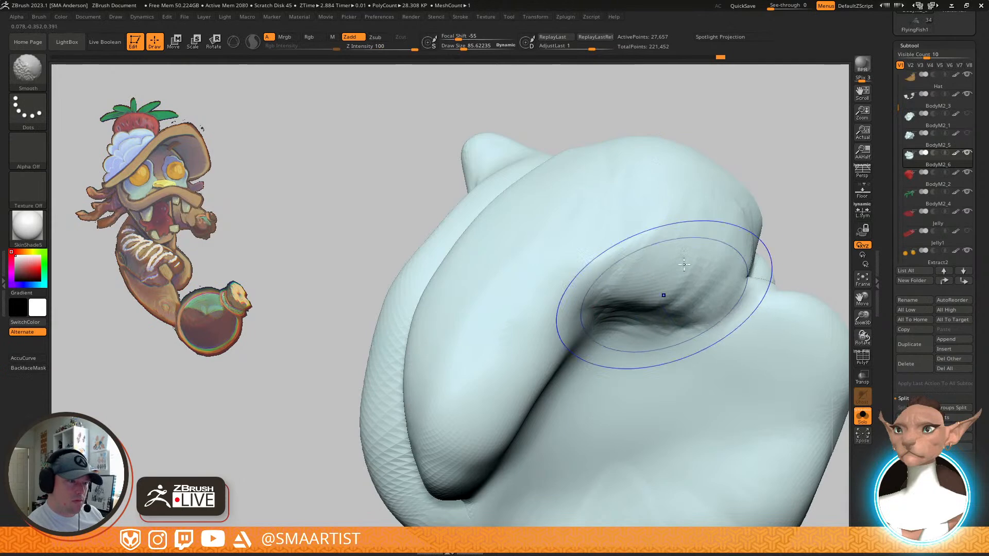
{"action": "left_click_drag", "start_coordinate": [692, 292], "coordinate": [707, 277], "text": "shift"}
Show all parts, then build up and smooth the cream beside the back mound with ClayBuildup at draw size about 51
{"action": "mouse_move", "coordinate": [711, 274]}
{"action": "right_mouse_down"}
{"action": "mouse_move", "coordinate": [737, 311]}
{"action": "mouse_move", "coordinate": [707, 338]}
{"action": "mouse_move", "coordinate": [736, 268]}
{"action": "mouse_move", "coordinate": [736, 328]}
{"action": "mouse_move", "coordinate": [726, 283]}
{"action": "mouse_move", "coordinate": [621, 300]}
{"action": "right_mouse_up"}
{"action": "key", "text": "ctrl+shift"}
{"action": "key", "text": "alt+shift+s"}
{"action": "key", "text": "s"}
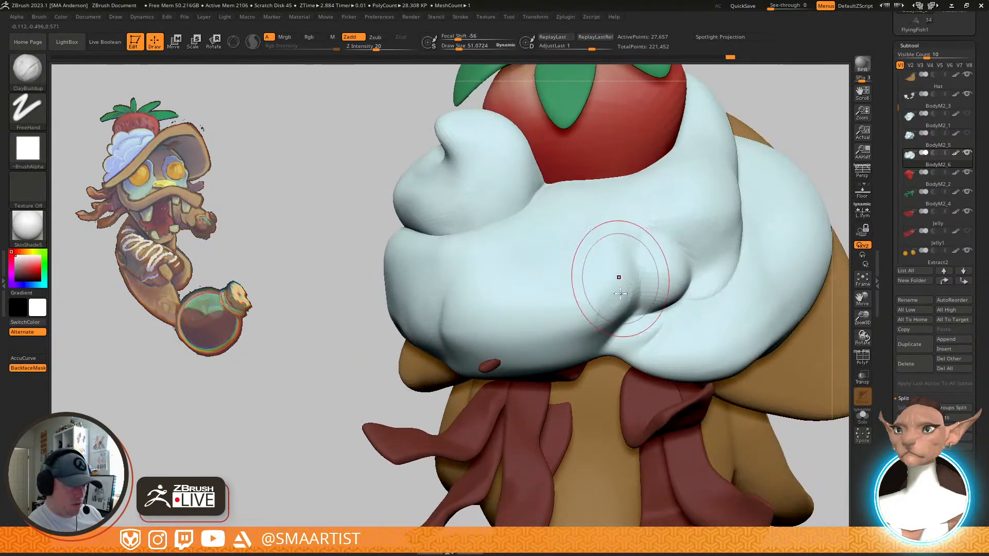
{"action": "mouse_move", "coordinate": [604, 314]}
{"action": "left_mouse_down"}
{"action": "mouse_move", "coordinate": [607, 258]}
{"action": "mouse_move", "coordinate": [594, 307]}
{"action": "mouse_move", "coordinate": [620, 304]}
{"action": "mouse_move", "coordinate": [585, 330]}
{"action": "left_mouse_up"}
{"action": "left_click_drag", "start_coordinate": [588, 293], "coordinate": [611, 288], "text": "shift"}
Touch up the cream's lower bands with ClayBuildup and smooth their surfaces around the back and side
{"action": "mouse_move", "coordinate": [635, 281]}
{"action": "right_mouse_down", "text": "ctrl"}
{"action": "mouse_move", "coordinate": [702, 266]}
{"action": "mouse_move", "coordinate": [747, 279]}
{"action": "right_mouse_up", "text": "ctrl"}
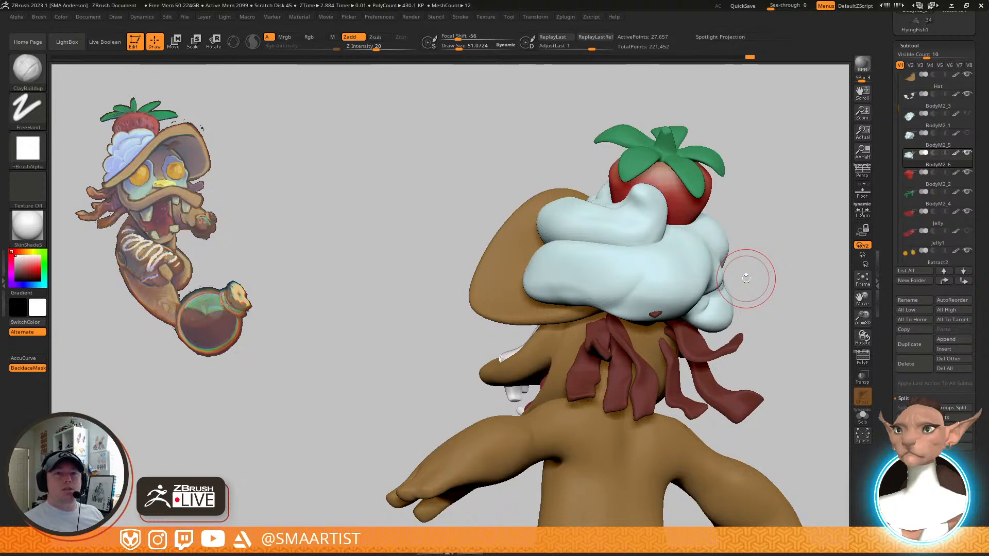
{"action": "mouse_move", "coordinate": [743, 271]}
{"action": "left_mouse_down"}
{"action": "mouse_move", "coordinate": [695, 278]}
{"action": "mouse_move", "coordinate": [752, 281]}
{"action": "left_mouse_up"}
{"action": "mouse_move", "coordinate": [571, 296]}
{"action": "right_mouse_down", "text": "ctrl"}
{"action": "mouse_move", "coordinate": [574, 348]}
{"action": "mouse_move", "coordinate": [626, 301]}
{"action": "mouse_move", "coordinate": [642, 254]}
{"action": "mouse_move", "coordinate": [679, 289]}
{"action": "mouse_move", "coordinate": [670, 304]}
{"action": "mouse_move", "coordinate": [572, 273]}
{"action": "mouse_move", "coordinate": [562, 309]}
{"action": "right_mouse_up", "text": "ctrl"}
{"action": "left_click_drag", "start_coordinate": [547, 292], "coordinate": [476, 310], "text": "shift"}
{"action": "right_click_drag", "start_coordinate": [623, 275], "coordinate": [718, 261]}
{"action": "left_click_drag", "start_coordinate": [689, 226], "coordinate": [733, 201], "text": "shift"}
{"action": "mouse_move", "coordinate": [733, 201]}
{"action": "right_mouse_down"}
{"action": "mouse_move", "coordinate": [759, 219]}
{"action": "mouse_move", "coordinate": [694, 237]}
{"action": "mouse_move", "coordinate": [706, 267]}
{"action": "mouse_move", "coordinate": [721, 269]}
{"action": "mouse_move", "coordinate": [711, 267]}
{"action": "right_mouse_up"}
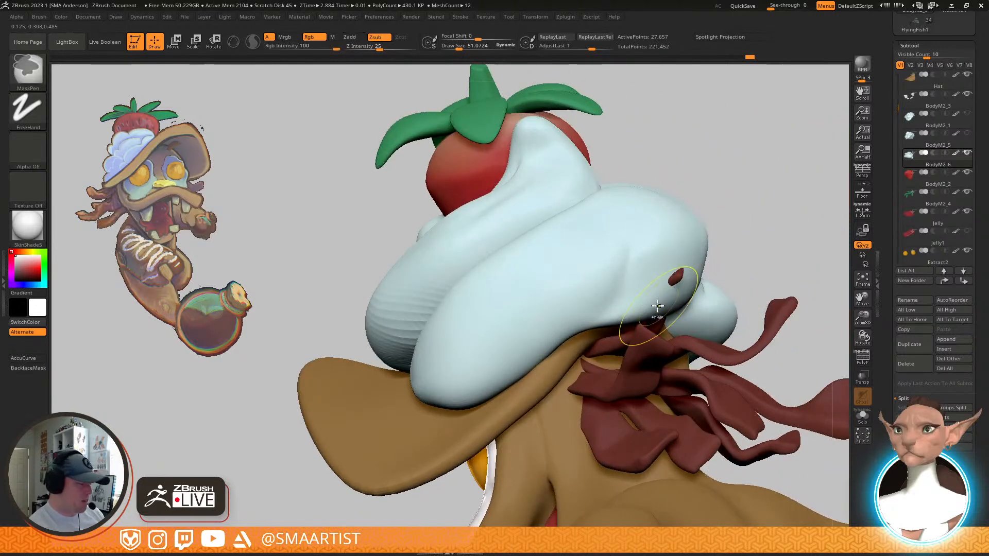
Isolate the cream, thicken the lower band's underside where the hair pokes through with ClayBuildup, and smooth the edge
{"action": "key", "text": "ctrl+s"}
{"action": "right_click_drag", "start_coordinate": [657, 308], "coordinate": [637, 300]}
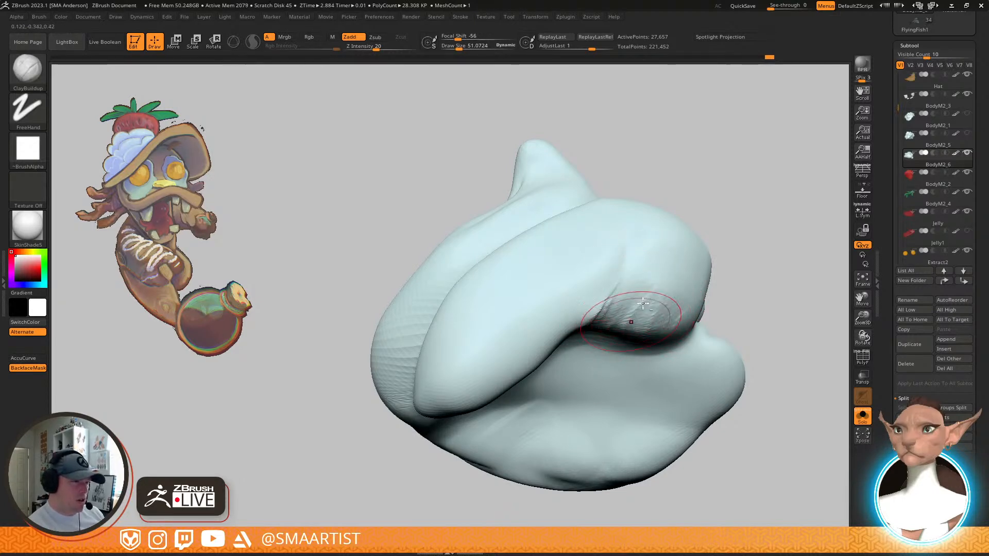
{"action": "mouse_move", "coordinate": [624, 323]}
{"action": "right_mouse_down"}
{"action": "mouse_move", "coordinate": [684, 326]}
{"action": "mouse_move", "coordinate": [687, 353]}
{"action": "mouse_move", "coordinate": [622, 309]}
{"action": "right_mouse_up"}
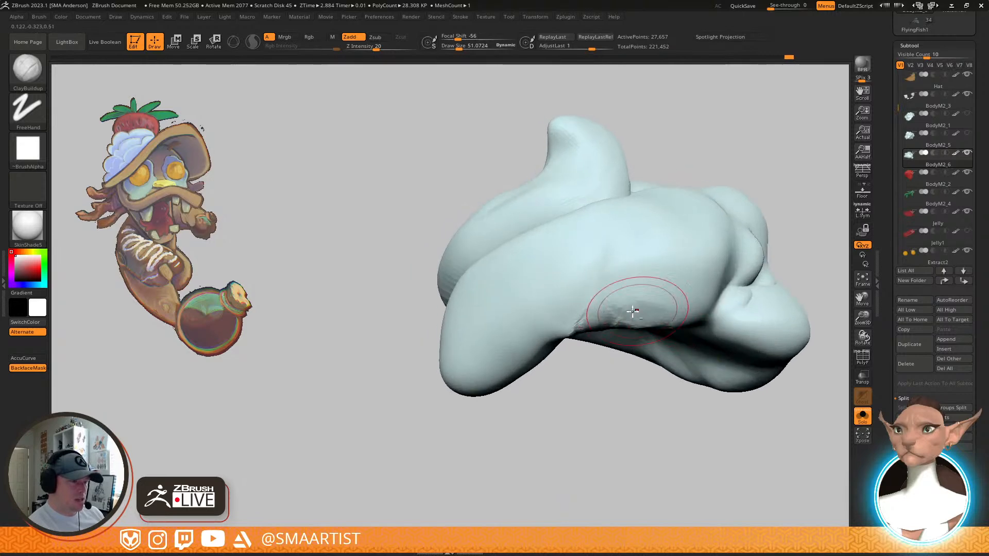
{"action": "right_click_drag", "start_coordinate": [703, 307], "coordinate": [663, 287]}
{"action": "key", "text": "shift"}
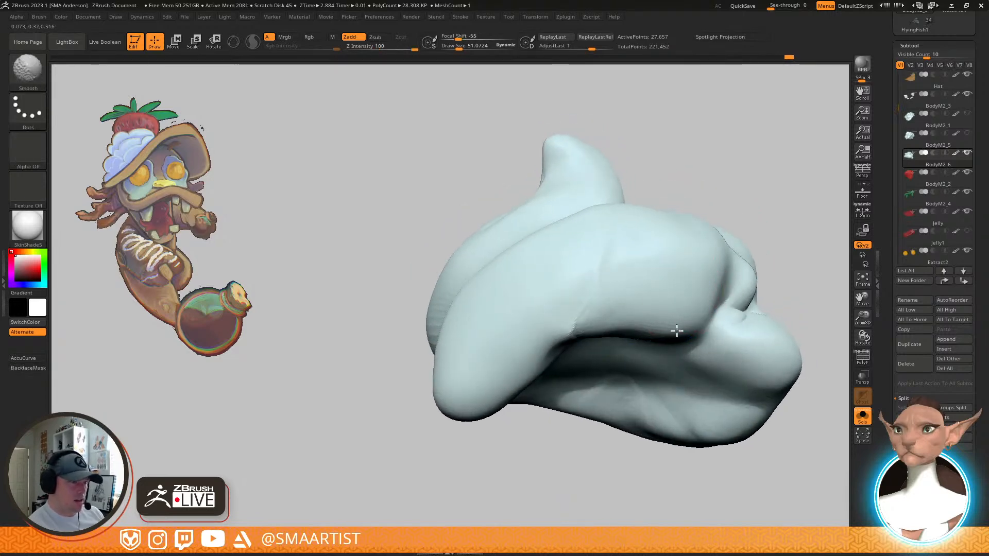
{"action": "left_click_drag", "start_coordinate": [584, 329], "coordinate": [674, 324], "text": "shift"}
Build up the lower band's underside edge with ClayBuildup at draw size about 51 and smooth the strokes
{"action": "mouse_move", "coordinate": [733, 280]}
{"action": "right_mouse_down"}
{"action": "mouse_move", "coordinate": [737, 325]}
{"action": "mouse_move", "coordinate": [743, 293]}
{"action": "mouse_move", "coordinate": [773, 306]}
{"action": "right_mouse_up"}
{"action": "mouse_move", "coordinate": [690, 312]}
{"action": "right_mouse_down"}
{"action": "mouse_move", "coordinate": [645, 311]}
{"action": "mouse_move", "coordinate": [532, 360]}
{"action": "right_mouse_up"}
{"action": "left_click_drag", "start_coordinate": [532, 366], "coordinate": [430, 387], "text": "shift"}
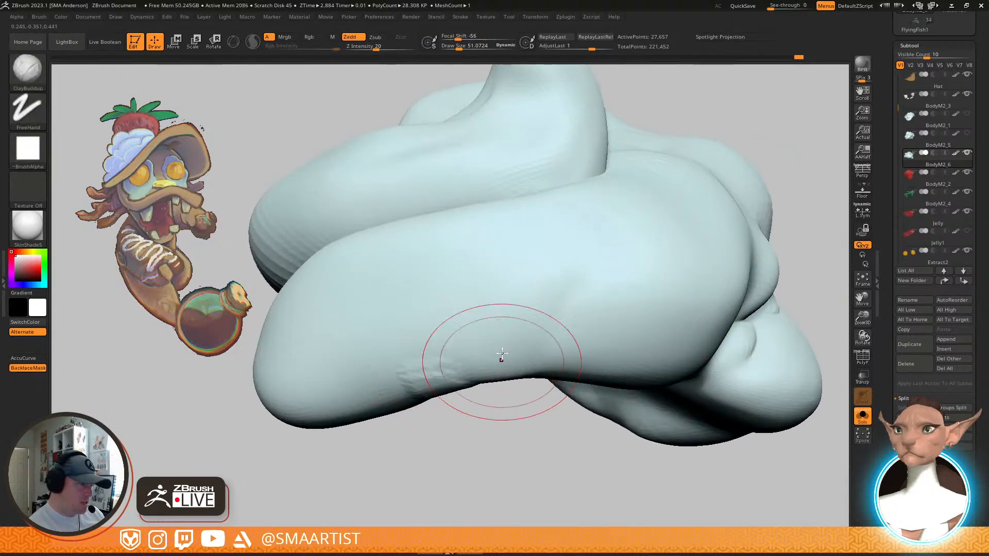
{"action": "right_click_drag", "start_coordinate": [499, 364], "coordinate": [489, 353]}
{"action": "mouse_move", "coordinate": [447, 423]}
{"action": "left_mouse_down"}
{"action": "mouse_move", "coordinate": [491, 407]}
{"action": "mouse_move", "coordinate": [453, 438]}
{"action": "mouse_move", "coordinate": [479, 394]}
{"action": "mouse_move", "coordinate": [452, 404]}
{"action": "left_mouse_up"}
{"action": "mouse_move", "coordinate": [464, 402]}
{"action": "right_mouse_down"}
{"action": "mouse_move", "coordinate": [503, 394]}
{"action": "mouse_move", "coordinate": [503, 431]}
{"action": "right_mouse_up"}
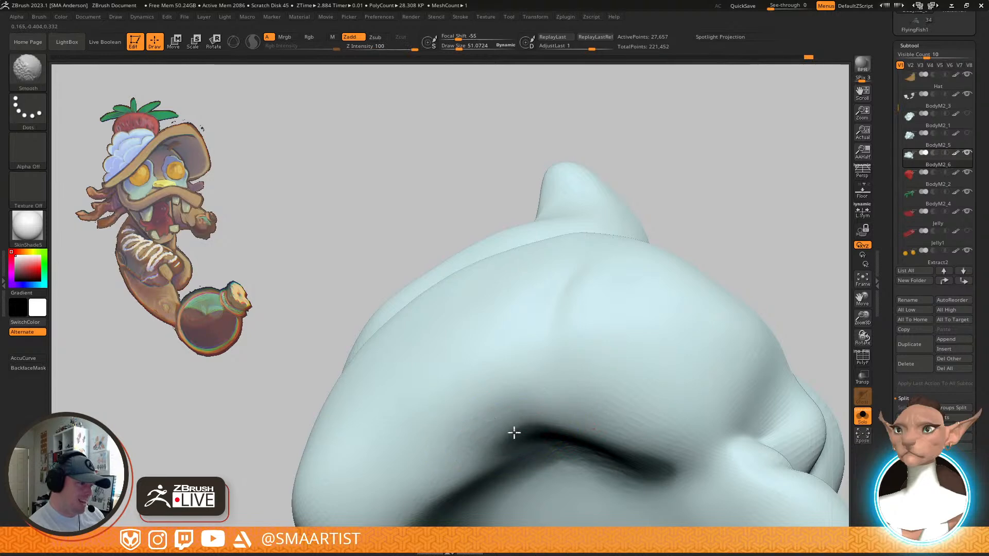
Smooth the lower cream band's surface around the back, beneath the curled tip
{"action": "mouse_move", "coordinate": [592, 342]}
{"action": "right_mouse_down"}
{"action": "mouse_move", "coordinate": [624, 393]}
{"action": "mouse_move", "coordinate": [696, 302]}
{"action": "mouse_move", "coordinate": [445, 415]}
{"action": "right_mouse_up"}
{"action": "key", "text": "shift"}
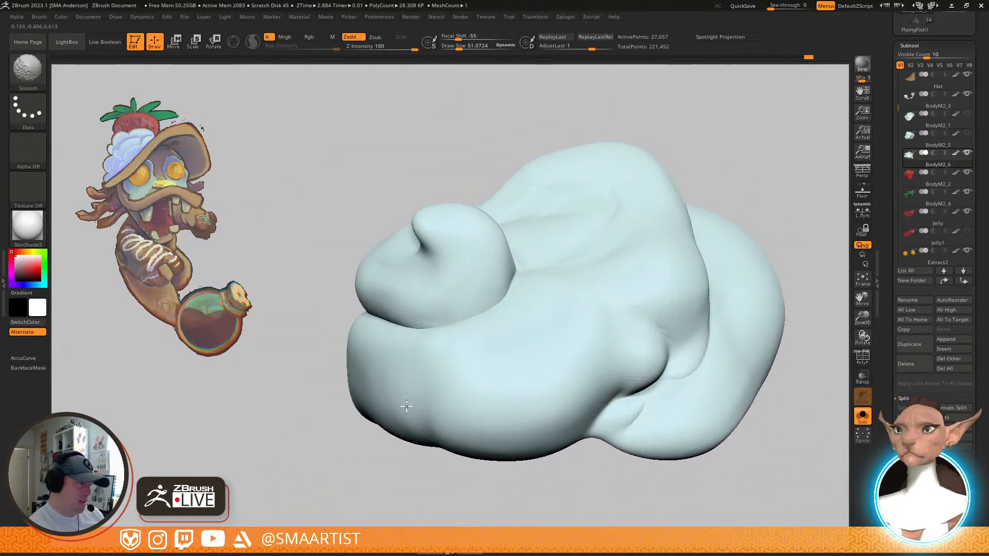
{"action": "mouse_move", "coordinate": [720, 326]}
{"action": "right_mouse_down"}
{"action": "mouse_move", "coordinate": [693, 309]}
{"action": "mouse_move", "coordinate": [701, 338]}
{"action": "mouse_move", "coordinate": [643, 330]}
{"action": "right_mouse_up"}
{"action": "left_click_drag", "start_coordinate": [456, 395], "coordinate": [463, 380], "text": "shift"}
{"action": "mouse_move", "coordinate": [682, 326]}
{"action": "right_mouse_down"}
{"action": "mouse_move", "coordinate": [664, 348]}
{"action": "mouse_move", "coordinate": [673, 353]}
{"action": "mouse_move", "coordinate": [667, 325]}
{"action": "mouse_move", "coordinate": [675, 309]}
{"action": "right_mouse_up"}
{"action": "mouse_move", "coordinate": [675, 309]}
{"action": "right_mouse_down"}
{"action": "mouse_move", "coordinate": [719, 271]}
{"action": "mouse_move", "coordinate": [715, 258]}
{"action": "mouse_move", "coordinate": [713, 308]}
{"action": "mouse_move", "coordinate": [735, 294]}
{"action": "mouse_move", "coordinate": [732, 276]}
{"action": "mouse_move", "coordinate": [727, 296]}
{"action": "right_mouse_up"}
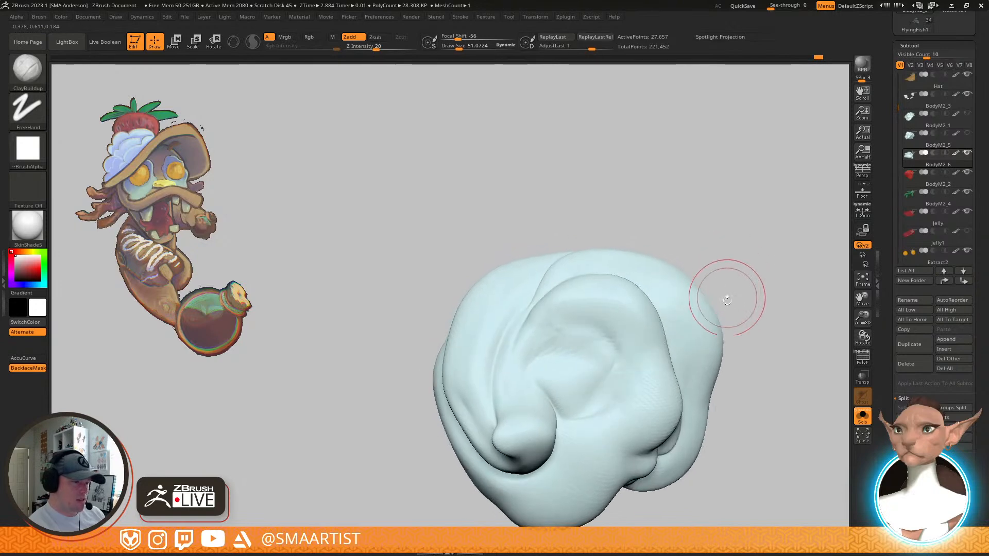
Reshape the isolated cream's side bulge and outer contours with the Move brush at draw size about 95
{"action": "key", "text": "b"}
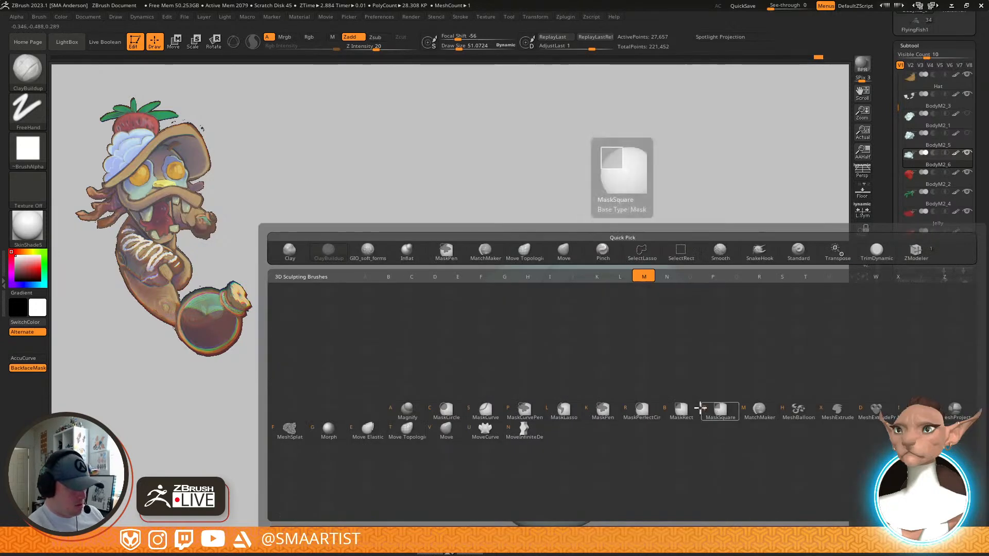
{"action": "key", "text": "m"}
{"action": "key", "text": "v"}
{"action": "left_click_drag", "start_coordinate": [653, 449], "coordinate": [651, 462]}
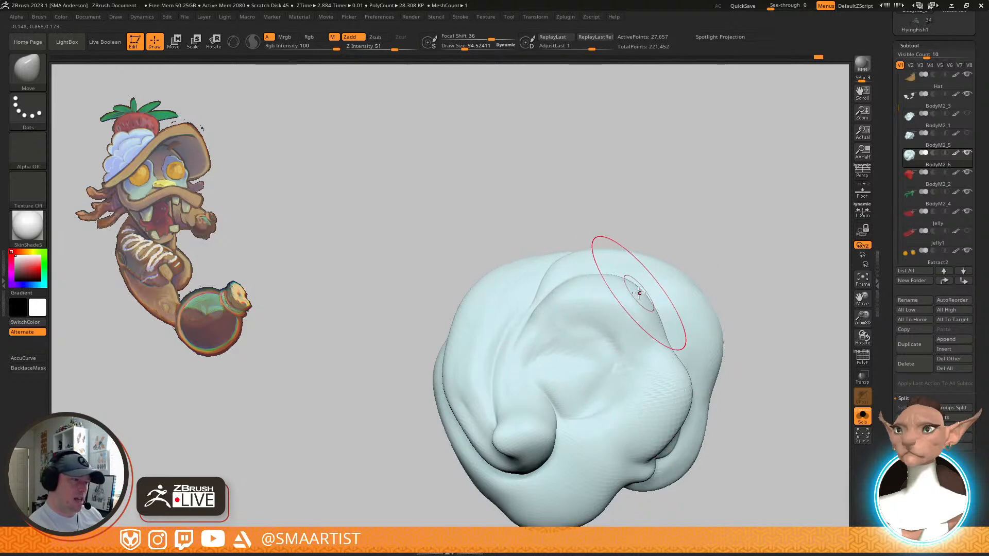
{"action": "left_click_drag", "start_coordinate": [632, 273], "coordinate": [553, 267]}
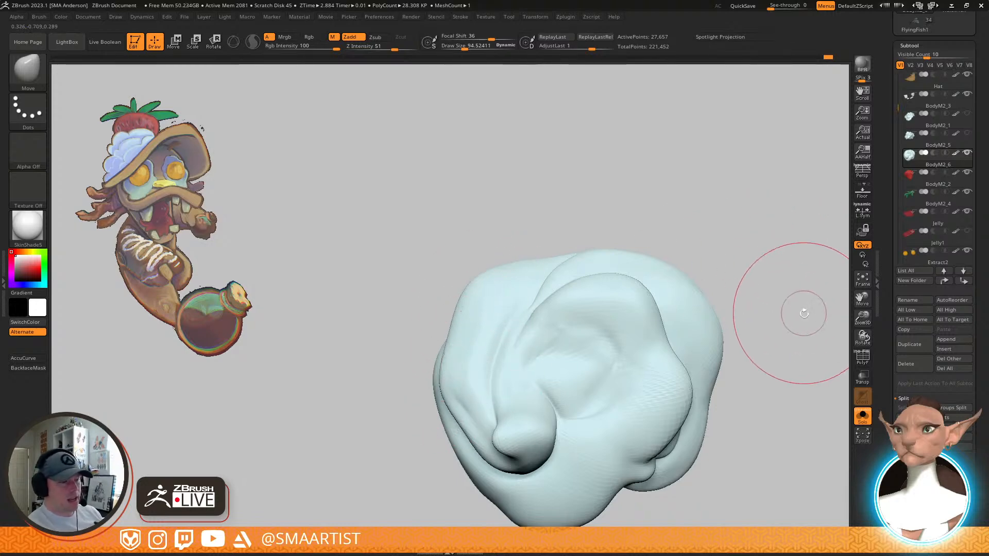
{"action": "left_click_drag", "start_coordinate": [514, 524], "coordinate": [530, 520]}
{"action": "left_click_drag", "start_coordinate": [720, 367], "coordinate": [711, 357]}
{"action": "right_click_drag", "start_coordinate": [693, 453], "coordinate": [681, 454]}
{"action": "left_click_drag", "start_coordinate": [696, 457], "coordinate": [684, 454]}
Show all parts, then adjust the cream's rear side bulge with Move at draw size about 54 and smooth it
{"action": "right_click_drag", "start_coordinate": [733, 397], "coordinate": [735, 314], "text": "ctrl"}
{"action": "mouse_move", "coordinate": [734, 314]}
{"action": "right_mouse_down"}
{"action": "mouse_move", "coordinate": [735, 305]}
{"action": "mouse_move", "coordinate": [745, 332]}
{"action": "mouse_move", "coordinate": [732, 324]}
{"action": "right_mouse_up"}
{"action": "key", "text": "shift+s"}
{"action": "right_click_drag", "start_coordinate": [781, 298], "coordinate": [739, 315]}
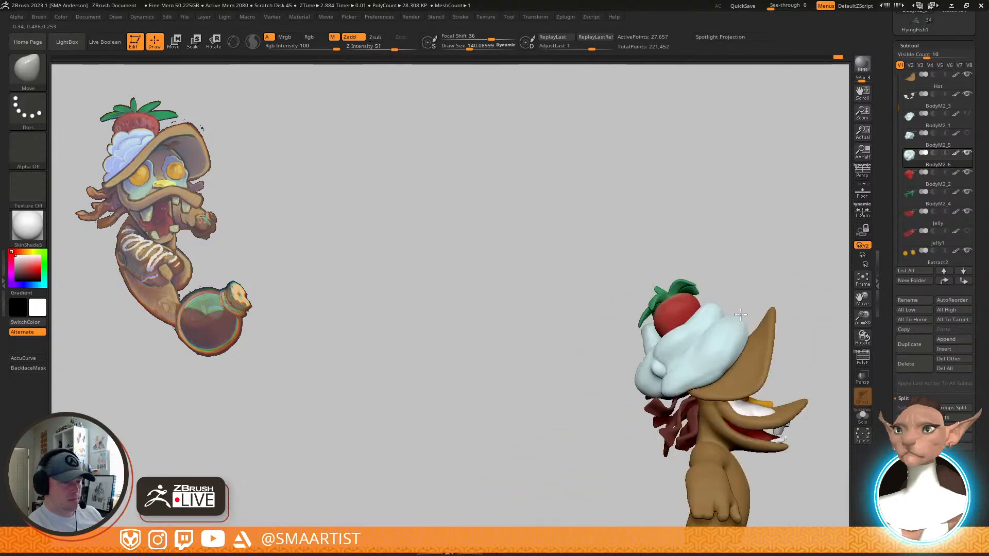
{"action": "right_click_drag", "start_coordinate": [689, 348], "coordinate": [731, 342], "text": "shift"}
{"action": "mouse_move", "coordinate": [618, 288]}
{"action": "right_mouse_down", "text": "alt"}
{"action": "mouse_move", "coordinate": [657, 393]}
{"action": "mouse_move", "coordinate": [697, 419]}
{"action": "mouse_move", "coordinate": [606, 243]}
{"action": "mouse_move", "coordinate": [702, 342]}
{"action": "mouse_move", "coordinate": [686, 283]}
{"action": "right_mouse_up", "text": "alt"}
{"action": "key", "text": "s"}
{"action": "left_click_drag", "start_coordinate": [688, 282], "coordinate": [679, 280]}
{"action": "right_click_drag", "start_coordinate": [692, 289], "coordinate": [671, 303]}
{"action": "key", "text": "s"}
{"action": "left_click_drag", "start_coordinate": [671, 304], "coordinate": [668, 304]}
{"action": "left_click_drag", "start_coordinate": [662, 309], "coordinate": [644, 323], "text": "shift"}
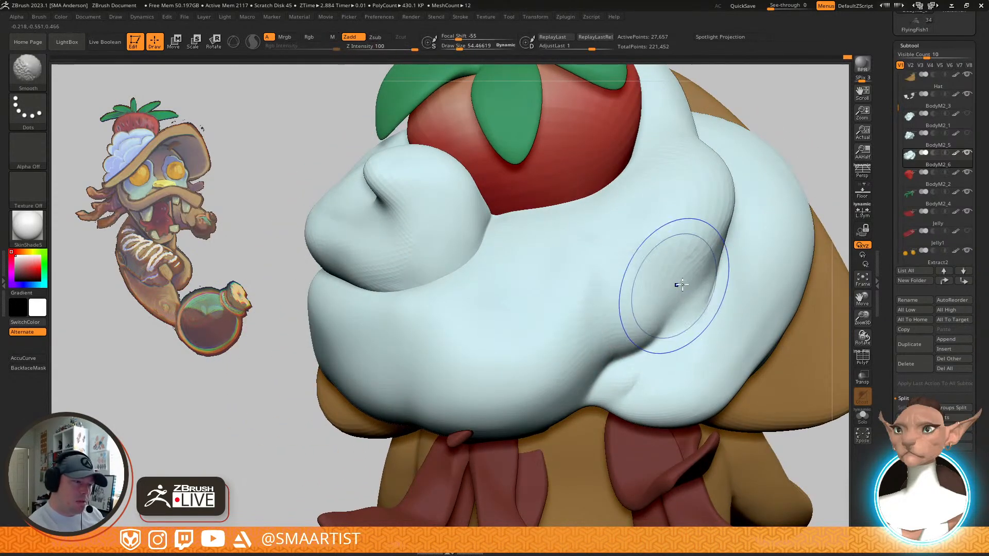
Shape the fold along the rear side bulge with GIO_soft_forms and smooth the surface beside it
{"action": "key", "text": "b"}
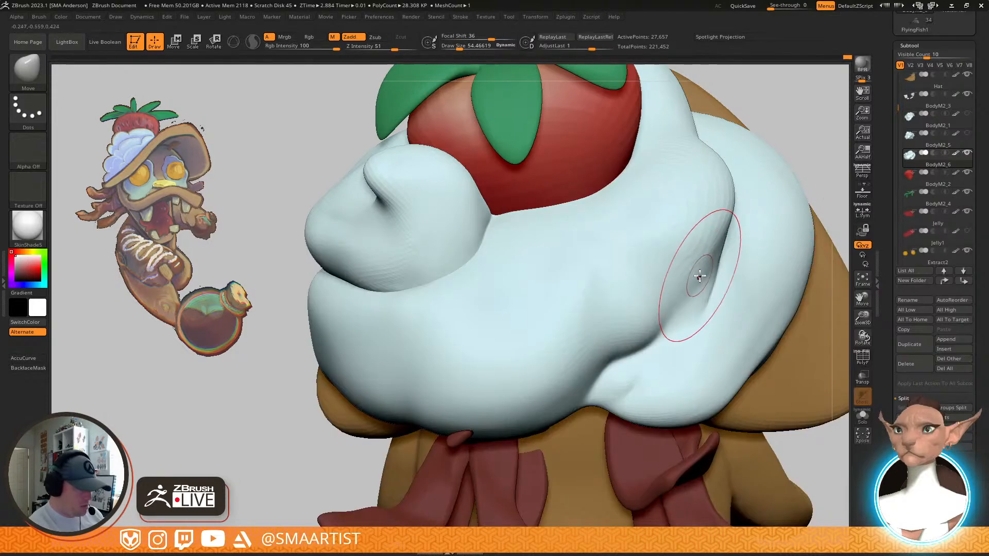
{"action": "key", "text": "b"}
{"action": "key", "text": "g"}
{"action": "key", "text": "i"}
{"action": "right_click_drag", "start_coordinate": [694, 281], "coordinate": [697, 268]}
{"action": "left_click_drag", "start_coordinate": [697, 267], "coordinate": [602, 356]}
{"action": "right_click_drag", "start_coordinate": [729, 266], "coordinate": [761, 262]}
{"action": "left_click_drag", "start_coordinate": [671, 298], "coordinate": [702, 298], "text": "shift"}
{"action": "mouse_move", "coordinate": [702, 299]}
{"action": "right_mouse_down"}
{"action": "mouse_move", "coordinate": [635, 332]}
{"action": "mouse_move", "coordinate": [679, 256]}
{"action": "mouse_move", "coordinate": [737, 283]}
{"action": "mouse_move", "coordinate": [705, 293]}
{"action": "right_mouse_up"}
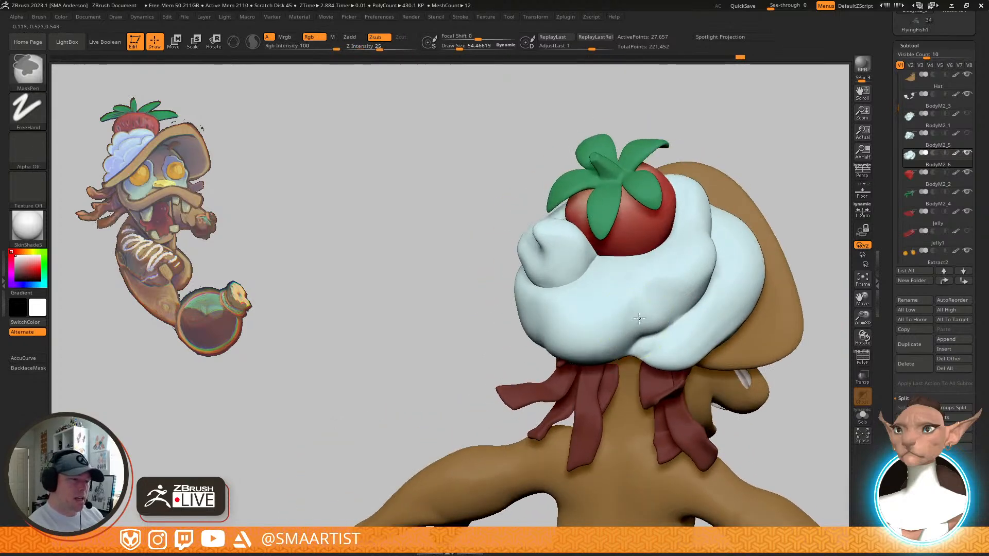
Soften the crease along the lower band's side above the hair, undoing unwanted strokes near the hat brim
{"action": "right_click_drag", "start_coordinate": [639, 323], "coordinate": [637, 350], "text": "ctrl"}
{"action": "mouse_move", "coordinate": [680, 259]}
{"action": "right_mouse_down"}
{"action": "mouse_move", "coordinate": [731, 322]}
{"action": "mouse_move", "coordinate": [683, 279]}
{"action": "mouse_move", "coordinate": [715, 287]}
{"action": "mouse_move", "coordinate": [735, 227]}
{"action": "mouse_move", "coordinate": [714, 306]}
{"action": "mouse_move", "coordinate": [676, 303]}
{"action": "right_mouse_up"}
{"action": "mouse_move", "coordinate": [701, 252]}
{"action": "right_mouse_down"}
{"action": "mouse_move", "coordinate": [641, 260]}
{"action": "mouse_move", "coordinate": [570, 249]}
{"action": "right_mouse_up"}
{"action": "key", "text": "shift"}
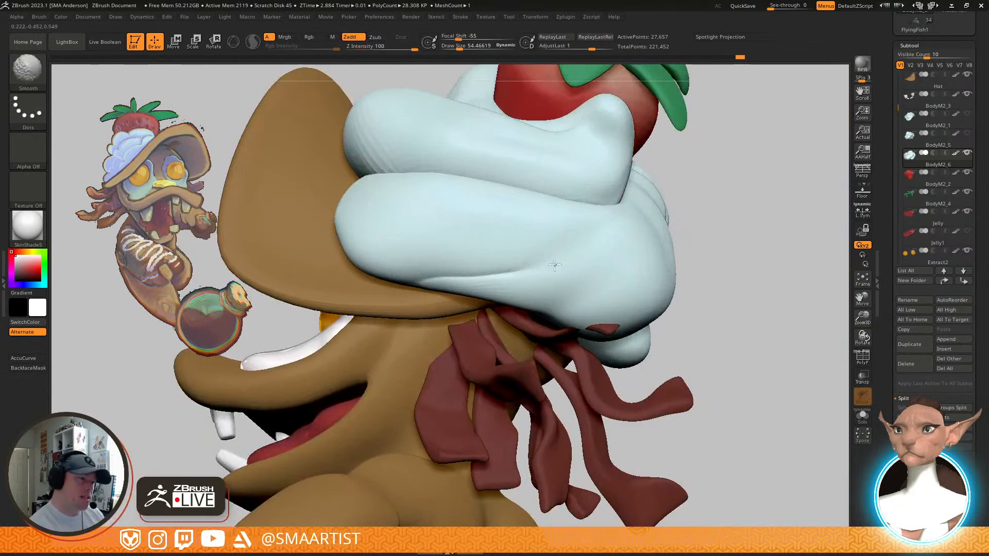
{"action": "mouse_move", "coordinate": [410, 265]}
{"action": "right_mouse_down"}
{"action": "mouse_move", "coordinate": [655, 269]}
{"action": "mouse_move", "coordinate": [579, 285]}
{"action": "right_mouse_up"}
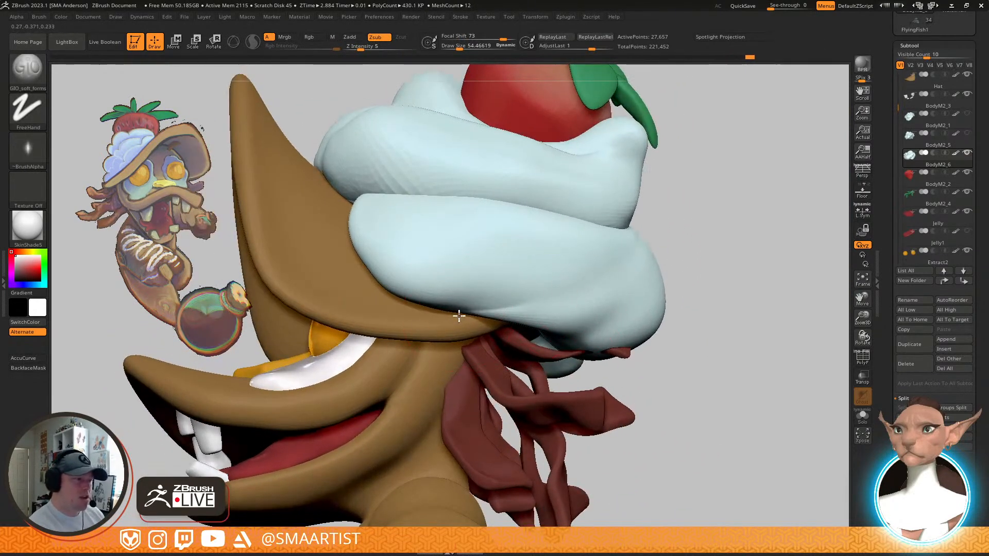
{"action": "key", "text": "ctrl+z"}
{"action": "mouse_move", "coordinate": [480, 319]}
{"action": "left_mouse_down", "text": "shift"}
{"action": "mouse_move", "coordinate": [471, 310]}
{"action": "mouse_move", "coordinate": [498, 286]}
{"action": "left_mouse_up", "text": "shift"}
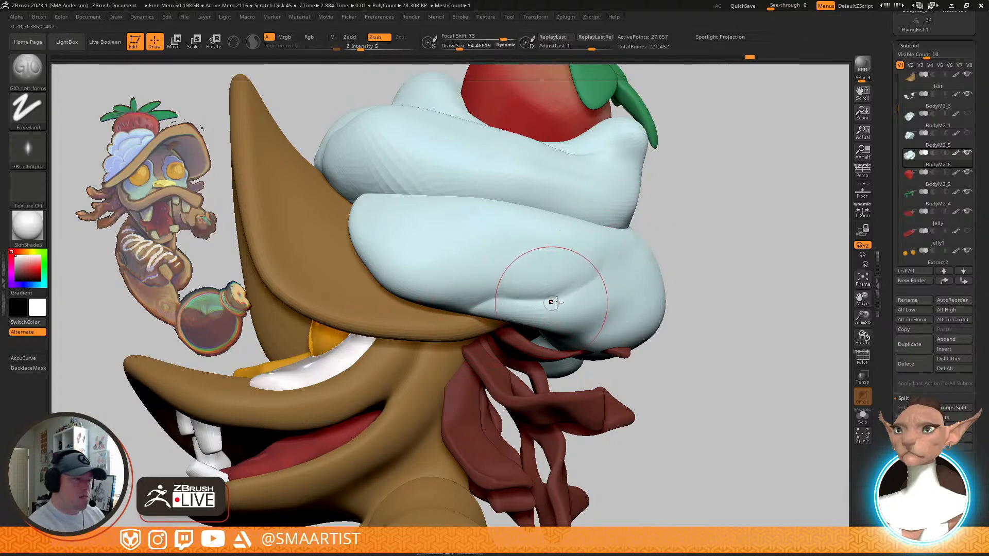
{"action": "left_click_drag", "start_coordinate": [542, 303], "coordinate": [587, 281], "text": "shift"}
{"action": "mouse_move", "coordinate": [637, 267]}
{"action": "right_mouse_down"}
{"action": "mouse_move", "coordinate": [656, 306]}
{"action": "mouse_move", "coordinate": [557, 367]}
{"action": "right_mouse_up"}
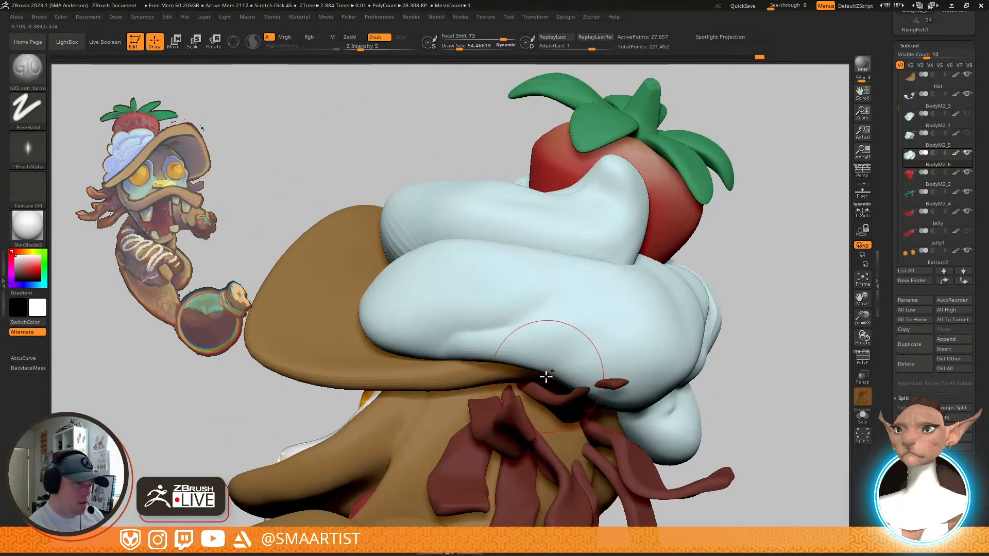
{"action": "mouse_move", "coordinate": [685, 336]}
{"action": "right_mouse_down"}
{"action": "mouse_move", "coordinate": [726, 328]}
{"action": "mouse_move", "coordinate": [733, 349]}
{"action": "mouse_move", "coordinate": [708, 368]}
{"action": "mouse_move", "coordinate": [640, 335]}
{"action": "mouse_move", "coordinate": [549, 316]}
{"action": "mouse_move", "coordinate": [493, 336]}
{"action": "mouse_move", "coordinate": [388, 287]}
{"action": "right_mouse_up"}
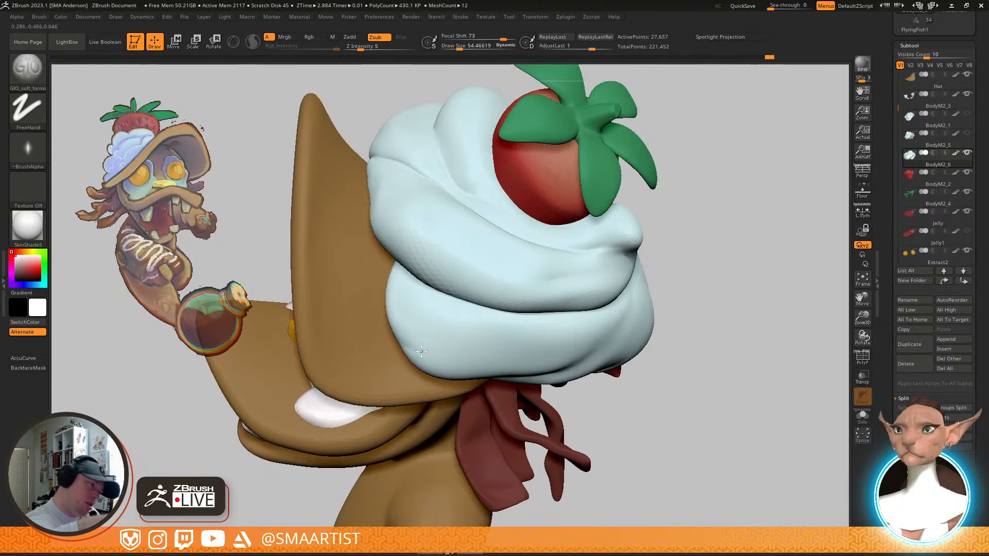
{"action": "key", "text": "ctrl+z"}
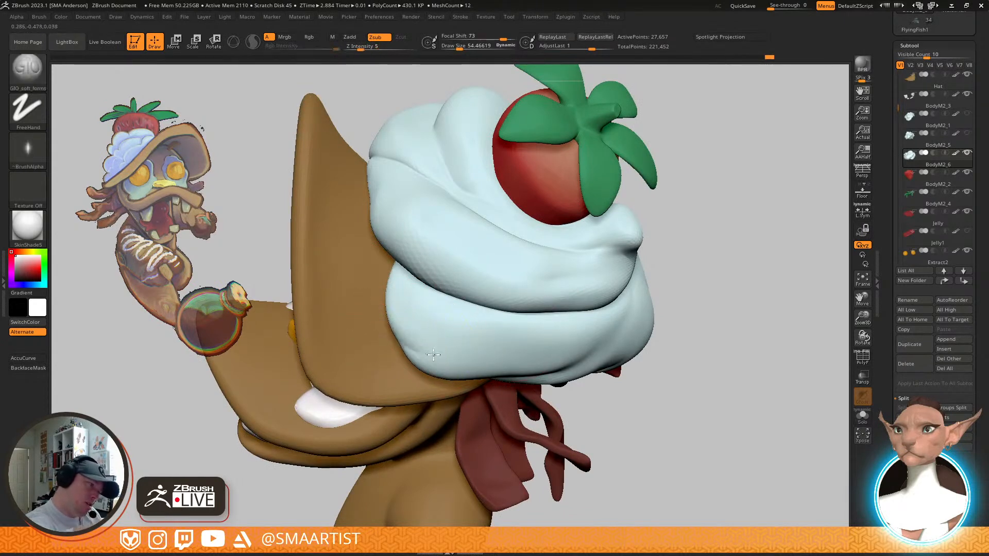
Define the curved fold in the upper cream band below the strawberry with GIO_soft_forms, leading toward the curled tip
{"action": "right_click_drag", "start_coordinate": [496, 336], "coordinate": [741, 281]}
{"action": "mouse_move", "coordinate": [742, 281]}
{"action": "right_mouse_down", "text": "alt"}
{"action": "mouse_move", "coordinate": [689, 252]}
{"action": "mouse_move", "coordinate": [726, 256]}
{"action": "mouse_move", "coordinate": [723, 282]}
{"action": "right_mouse_up", "text": "alt"}
{"action": "mouse_move", "coordinate": [723, 282]}
{"action": "right_mouse_down", "text": "ctrl"}
{"action": "mouse_move", "coordinate": [694, 324]}
{"action": "mouse_move", "coordinate": [611, 341]}
{"action": "right_mouse_up", "text": "ctrl"}
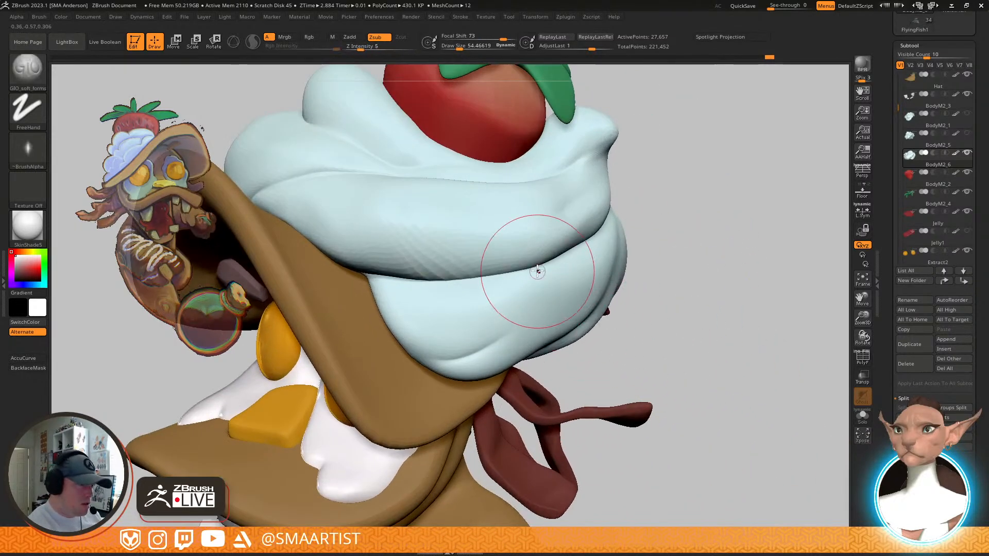
{"action": "right_click_drag", "start_coordinate": [597, 262], "coordinate": [576, 266]}
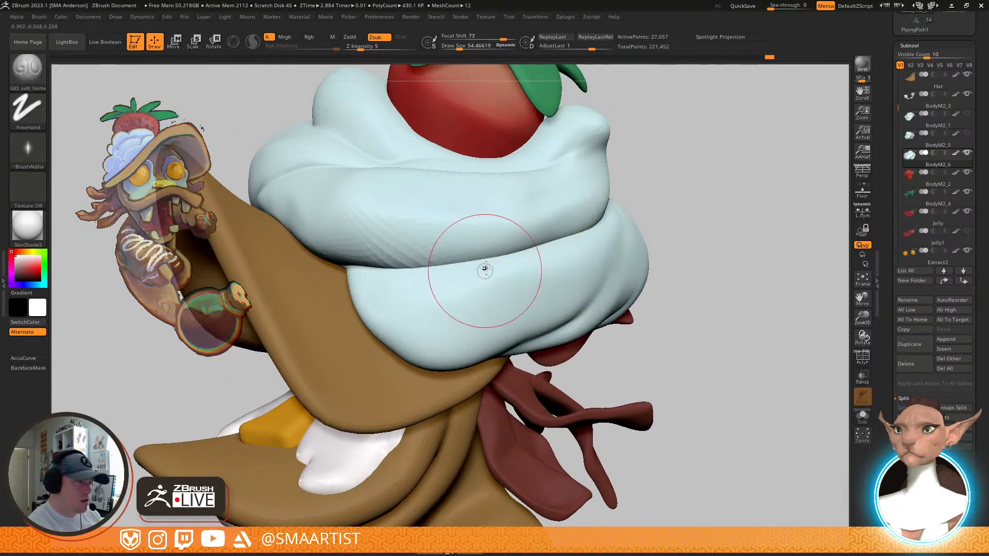
{"action": "mouse_move", "coordinate": [569, 257]}
{"action": "right_mouse_down"}
{"action": "mouse_move", "coordinate": [600, 249]}
{"action": "mouse_move", "coordinate": [658, 289]}
{"action": "mouse_move", "coordinate": [700, 241]}
{"action": "mouse_move", "coordinate": [712, 256]}
{"action": "mouse_move", "coordinate": [615, 301]}
{"action": "mouse_move", "coordinate": [575, 230]}
{"action": "right_mouse_up"}
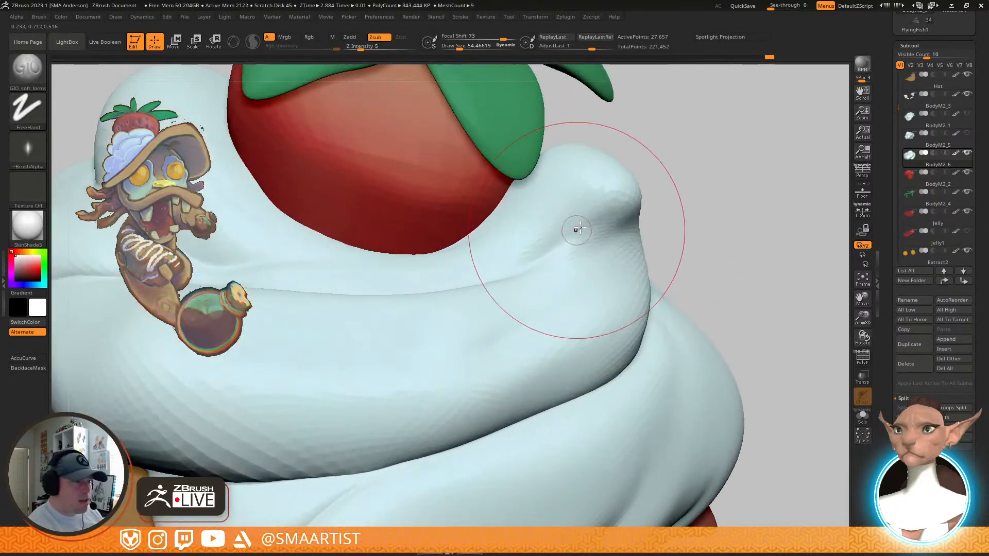
{"action": "mouse_move", "coordinate": [518, 273]}
{"action": "right_mouse_down"}
{"action": "mouse_move", "coordinate": [570, 286]}
{"action": "mouse_move", "coordinate": [625, 271]}
{"action": "right_mouse_up"}
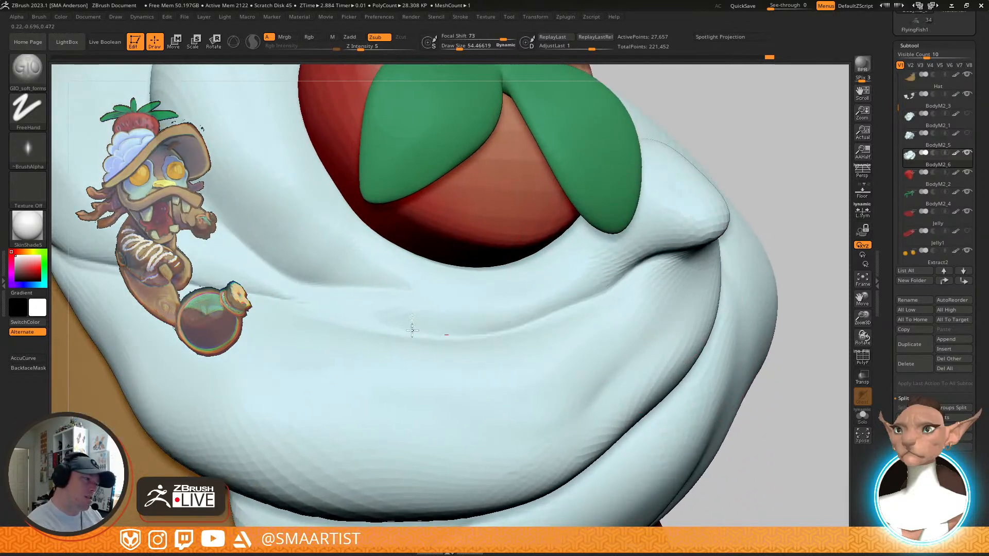
{"action": "left_click_drag", "start_coordinate": [355, 307], "coordinate": [508, 318]}
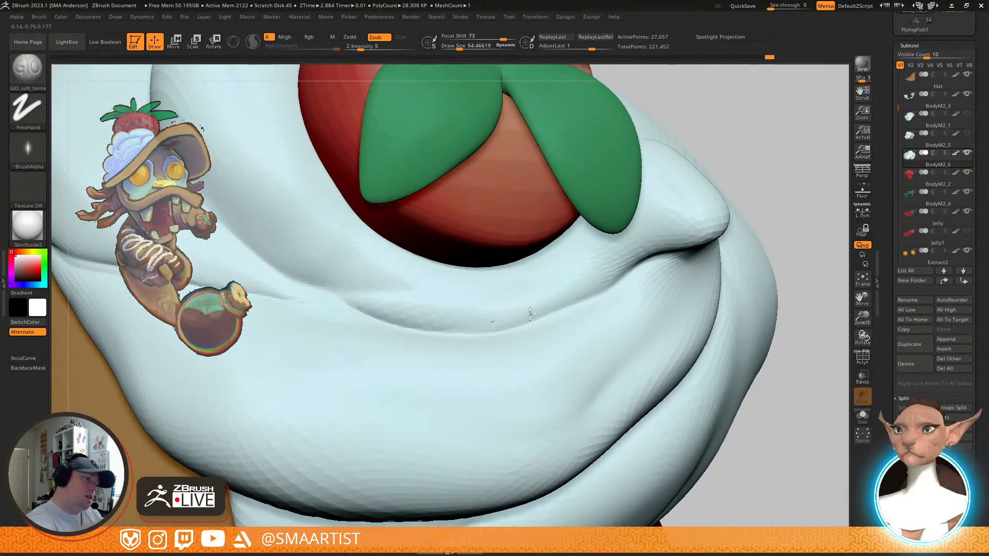
{"action": "left_click_drag", "start_coordinate": [620, 297], "coordinate": [515, 333]}
{"action": "right_click_drag", "start_coordinate": [630, 301], "coordinate": [674, 247]}
{"action": "mouse_move", "coordinate": [674, 247]}
{"action": "right_mouse_down"}
{"action": "mouse_move", "coordinate": [695, 273]}
{"action": "mouse_move", "coordinate": [692, 245]}
{"action": "mouse_move", "coordinate": [698, 275]}
{"action": "mouse_move", "coordinate": [669, 282]}
{"action": "mouse_move", "coordinate": [640, 317]}
{"action": "mouse_move", "coordinate": [673, 327]}
{"action": "mouse_move", "coordinate": [683, 288]}
{"action": "mouse_move", "coordinate": [673, 267]}
{"action": "mouse_move", "coordinate": [625, 278]}
{"action": "mouse_move", "coordinate": [689, 289]}
{"action": "mouse_move", "coordinate": [701, 252]}
{"action": "mouse_move", "coordinate": [692, 273]}
{"action": "right_mouse_up"}
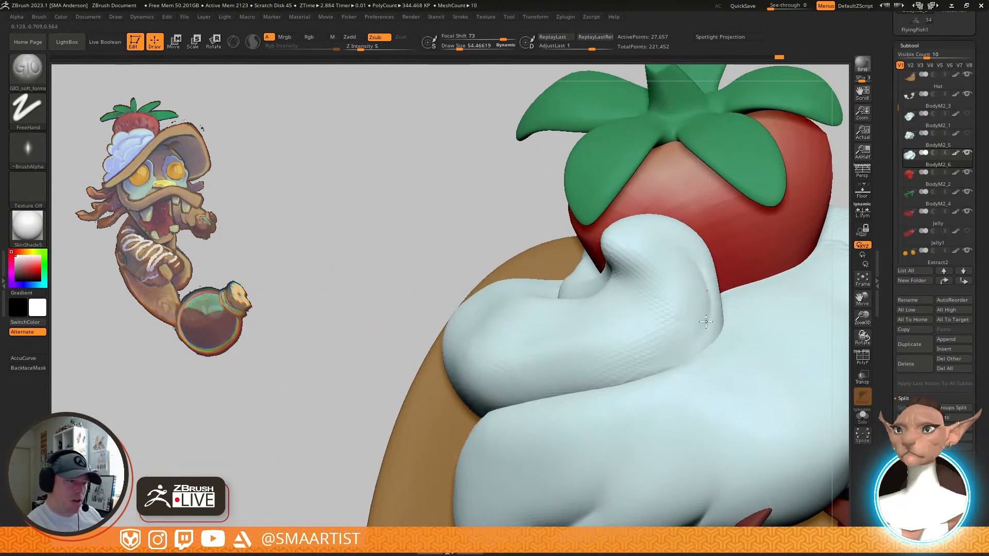
Build up the whipped-cream curl's edge beside the strawberry with the ClayBuildup brush, then reduce the draw size to about 28
{"action": "right_click_drag", "start_coordinate": [713, 315], "coordinate": [744, 296]}
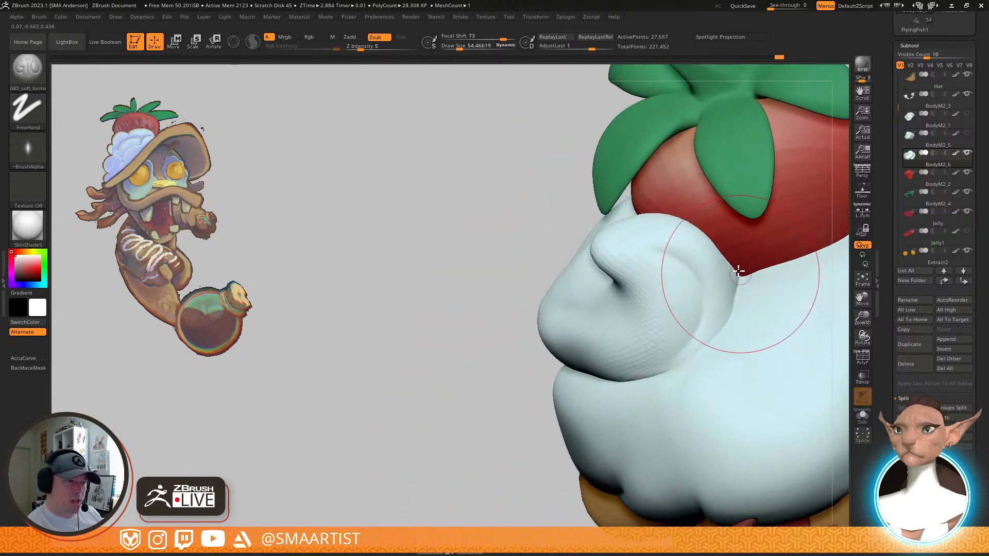
{"action": "right_click_drag", "start_coordinate": [735, 334], "coordinate": [665, 304], "text": "ctrl"}
{"action": "right_click_drag", "start_coordinate": [762, 309], "coordinate": [696, 330]}
{"action": "right_click_drag", "start_coordinate": [696, 329], "coordinate": [651, 386], "text": "ctrl"}
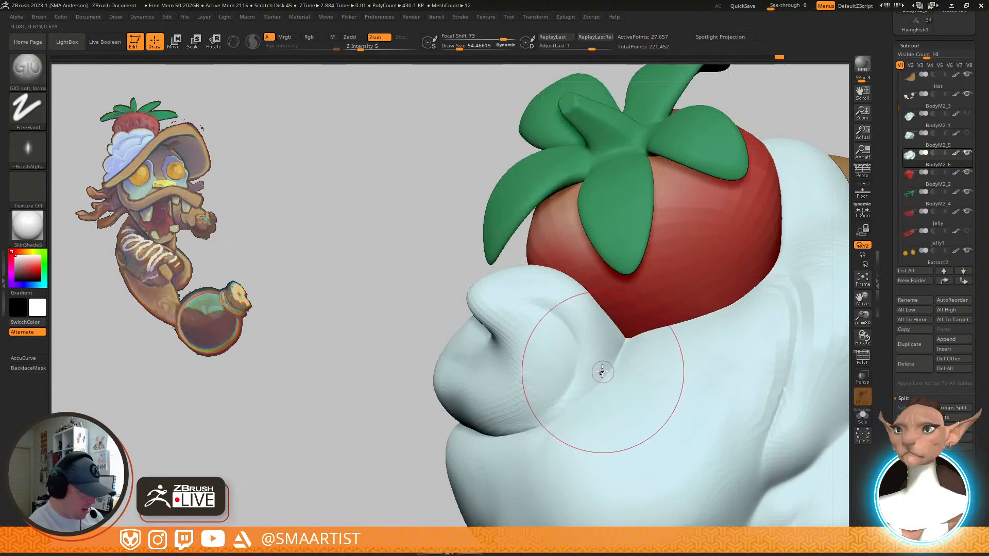
{"action": "key", "text": "b"}
{"action": "key", "text": "c"}
{"action": "key", "text": "b"}
{"action": "key", "text": "s"}
{"action": "left_click_drag", "start_coordinate": [566, 288], "coordinate": [563, 279]}
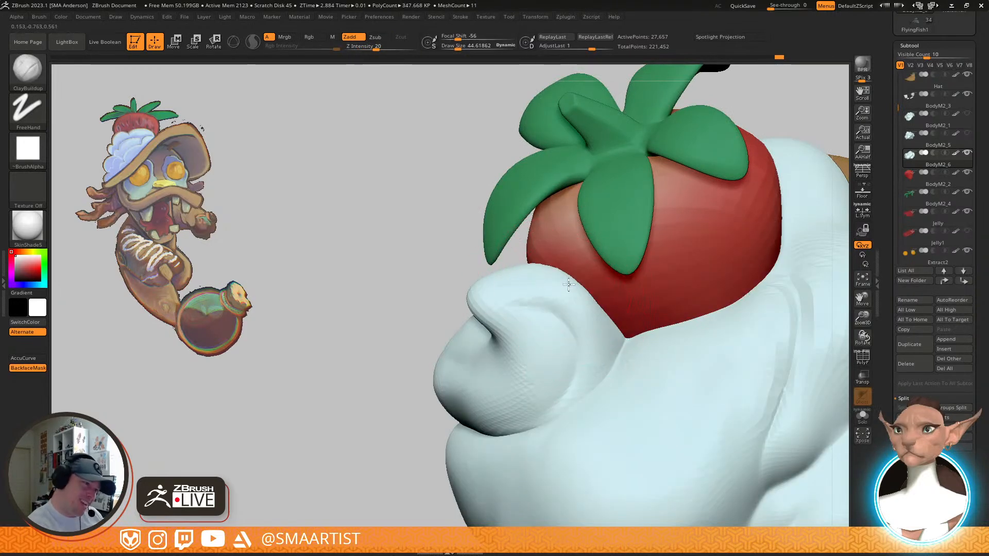
{"action": "mouse_move", "coordinate": [566, 286]}
{"action": "right_mouse_down"}
{"action": "mouse_move", "coordinate": [591, 261]}
{"action": "mouse_move", "coordinate": [599, 319]}
{"action": "right_mouse_up"}
{"action": "left_click_drag", "start_coordinate": [598, 316], "coordinate": [593, 319]}
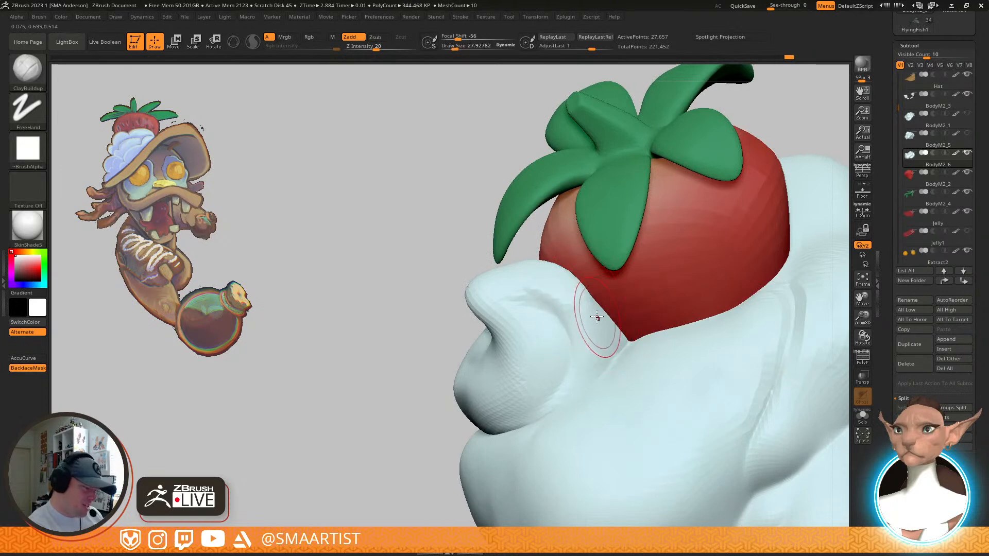
Refine the crease on the curl's strawberry side with the GIO_soft_forms brush and smooth the transition
{"action": "key", "text": "b"}
{"action": "key", "text": "g"}
{"action": "key", "text": "i"}
{"action": "right_click_drag", "start_coordinate": [596, 315], "coordinate": [586, 281]}
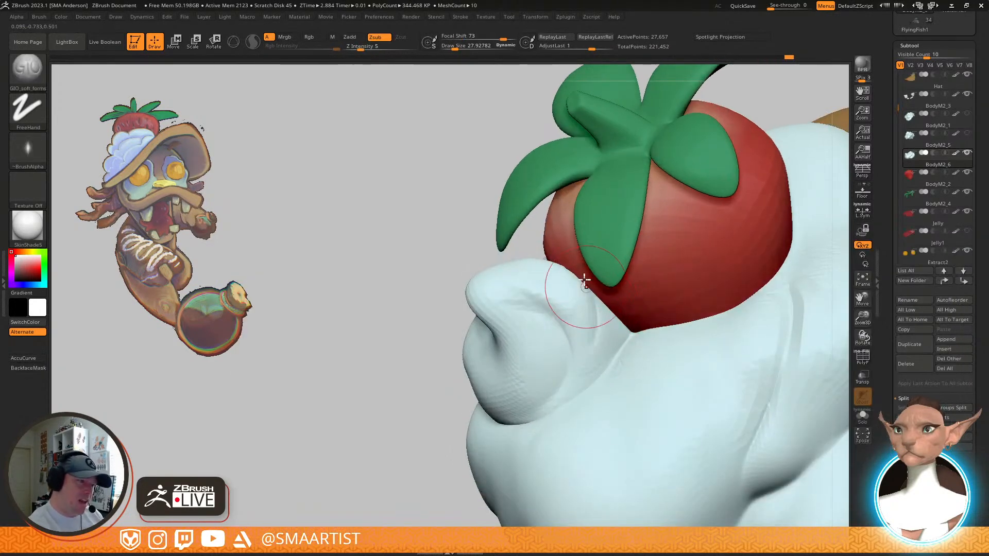
{"action": "left_click_drag", "start_coordinate": [593, 338], "coordinate": [606, 324], "text": "shift"}
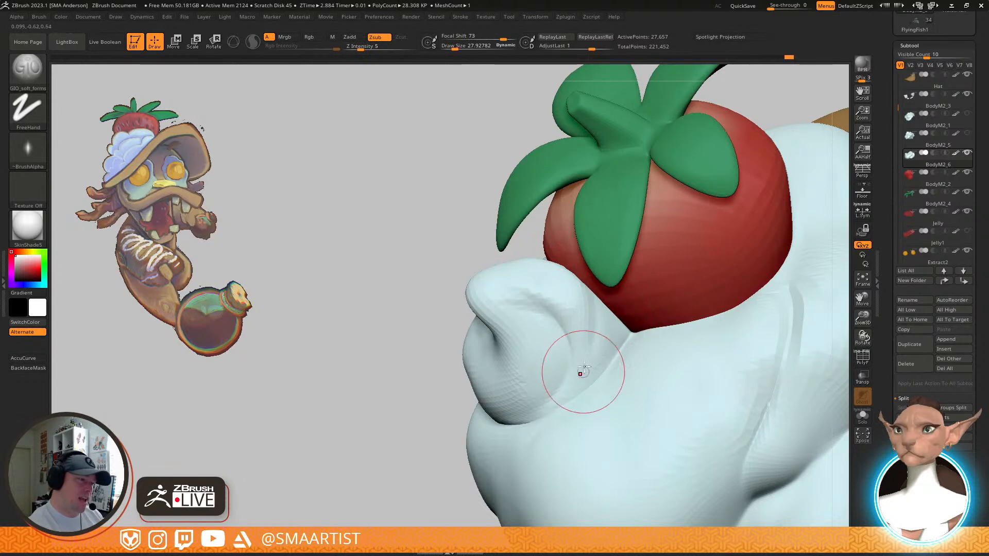
Smooth the hollow under the curl's tip and the rounded end of the upper cream layer
{"action": "right_click_drag", "start_coordinate": [608, 331], "coordinate": [535, 315]}
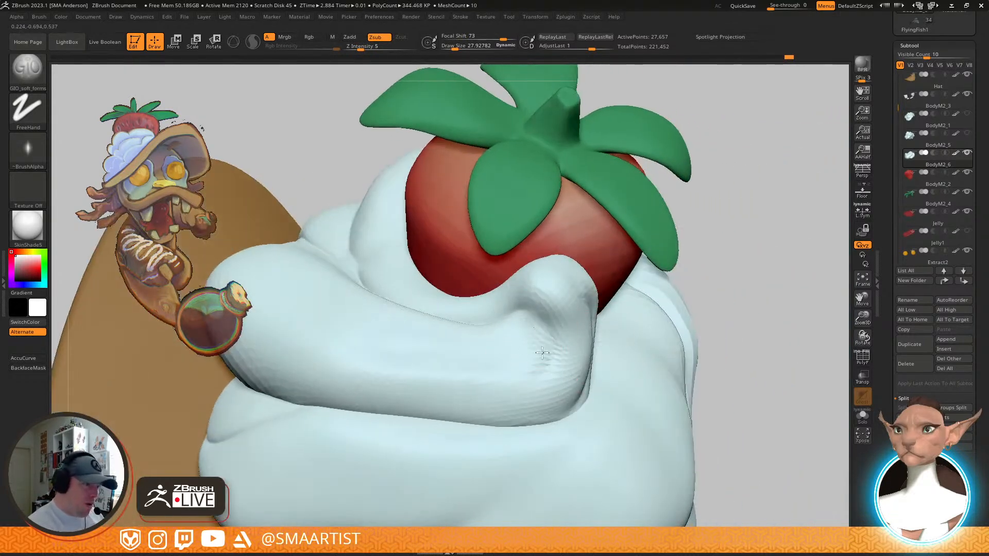
{"action": "right_click_drag", "start_coordinate": [514, 375], "coordinate": [498, 368]}
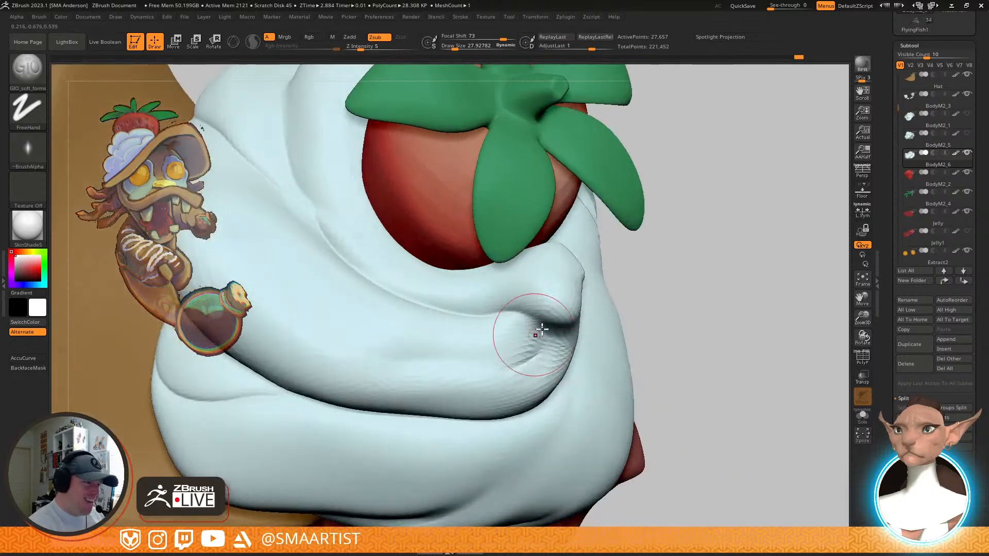
{"action": "left_click_drag", "start_coordinate": [550, 345], "coordinate": [551, 381], "text": "shift"}
{"action": "right_click_drag", "start_coordinate": [550, 386], "coordinate": [512, 314]}
{"action": "left_click_drag", "start_coordinate": [512, 313], "coordinate": [536, 308], "text": "shift"}
{"action": "mouse_move", "coordinate": [536, 309]}
{"action": "right_mouse_down"}
{"action": "mouse_move", "coordinate": [548, 257]}
{"action": "mouse_move", "coordinate": [603, 325]}
{"action": "mouse_move", "coordinate": [568, 297]}
{"action": "right_mouse_up"}
{"action": "mouse_move", "coordinate": [568, 304]}
{"action": "right_mouse_down"}
{"action": "mouse_move", "coordinate": [634, 278]}
{"action": "mouse_move", "coordinate": [744, 294]}
{"action": "mouse_move", "coordinate": [764, 309]}
{"action": "mouse_move", "coordinate": [731, 231]}
{"action": "mouse_move", "coordinate": [756, 287]}
{"action": "mouse_move", "coordinate": [700, 303]}
{"action": "mouse_move", "coordinate": [635, 362]}
{"action": "mouse_move", "coordinate": [519, 371]}
{"action": "mouse_move", "coordinate": [507, 355]}
{"action": "right_mouse_up"}
Subdivide the whipped-cream mesh once and smooth the rippled surface below the strawberry
{"action": "mouse_move", "coordinate": [645, 206]}
{"action": "right_mouse_down"}
{"action": "mouse_move", "coordinate": [669, 228]}
{"action": "mouse_move", "coordinate": [684, 211]}
{"action": "mouse_move", "coordinate": [611, 336]}
{"action": "mouse_move", "coordinate": [648, 355]}
{"action": "right_mouse_up"}
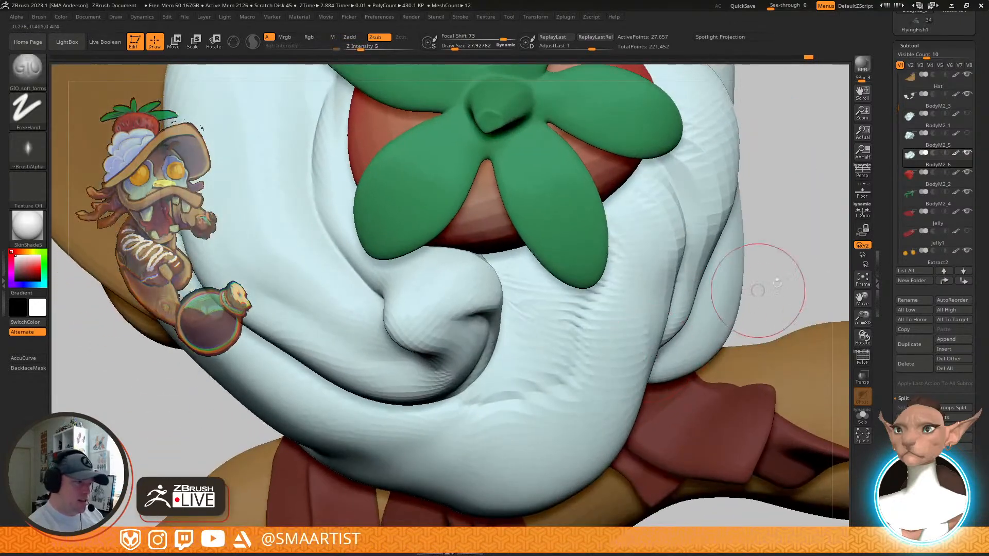
{"action": "key", "text": "ctrl+d"}
{"action": "key", "text": "shift"}
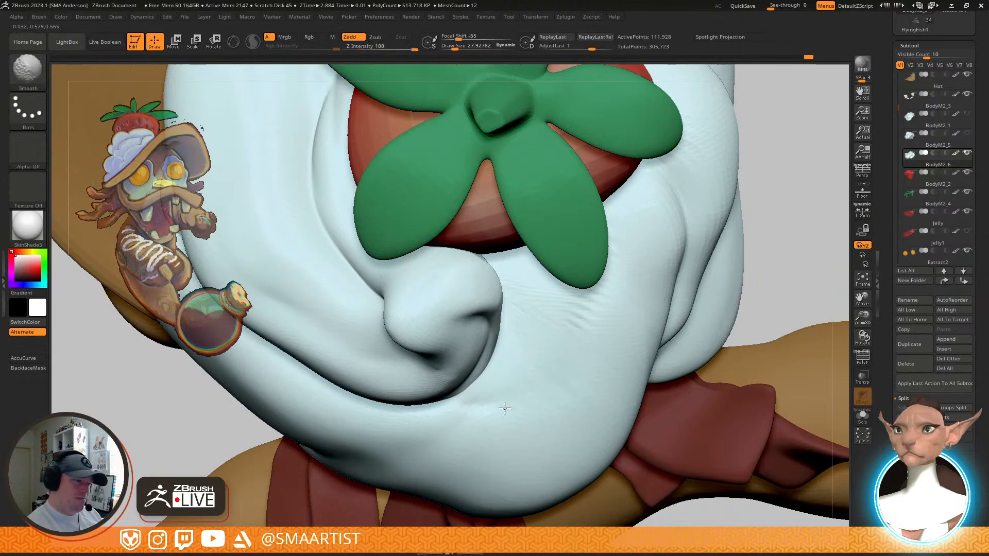
{"action": "mouse_move", "coordinate": [600, 264]}
{"action": "right_mouse_down"}
{"action": "mouse_move", "coordinate": [622, 274]}
{"action": "mouse_move", "coordinate": [619, 264]}
{"action": "right_mouse_up"}
{"action": "left_click_drag", "start_coordinate": [619, 263], "coordinate": [559, 313], "text": "shift"}
{"action": "mouse_move", "coordinate": [579, 353]}
{"action": "right_mouse_down"}
{"action": "mouse_move", "coordinate": [598, 283]}
{"action": "mouse_move", "coordinate": [546, 317]}
{"action": "right_mouse_up"}
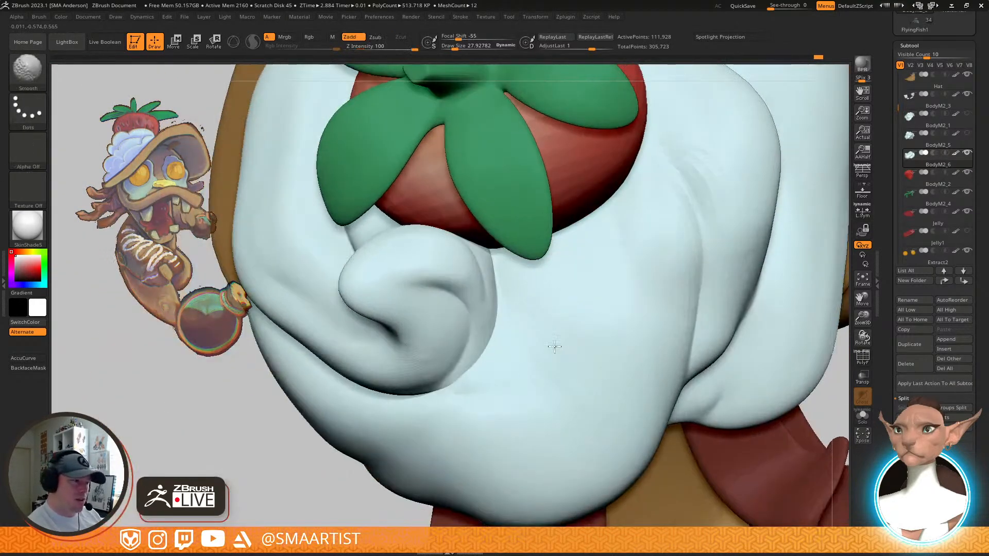
Check the polygon wireframe of the cream and subdivide the mesh one more level
{"action": "key", "text": "alt"}
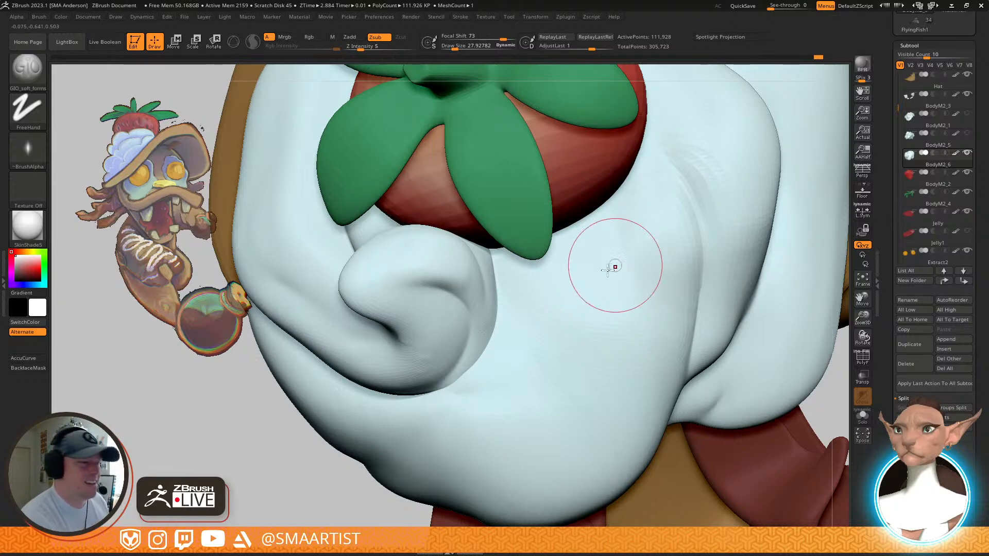
{"action": "right_click_drag", "start_coordinate": [588, 301], "coordinate": [579, 319]}
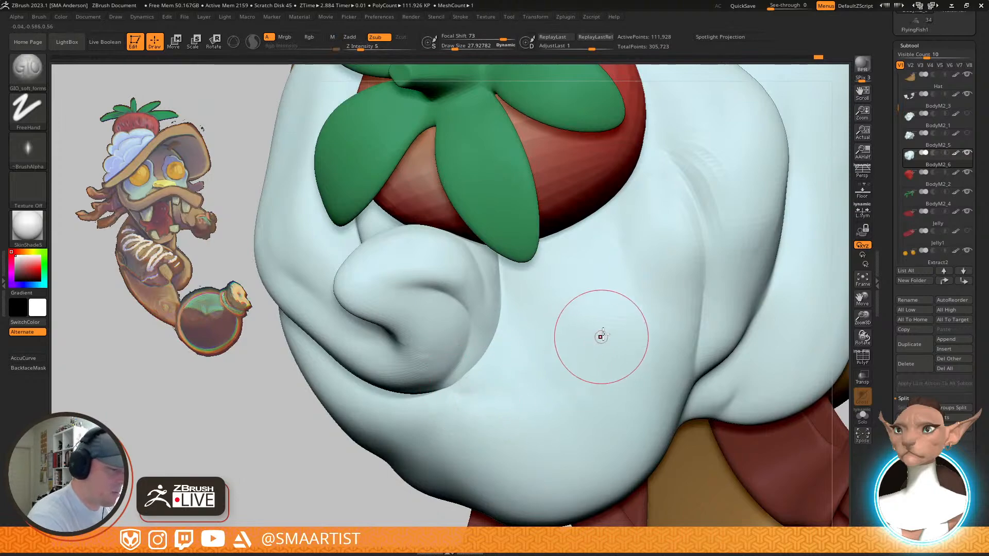
{"action": "key", "text": "shift+f"}
{"action": "right_click_drag", "start_coordinate": [597, 320], "coordinate": [607, 315]}
{"action": "key", "text": "shift+f"}
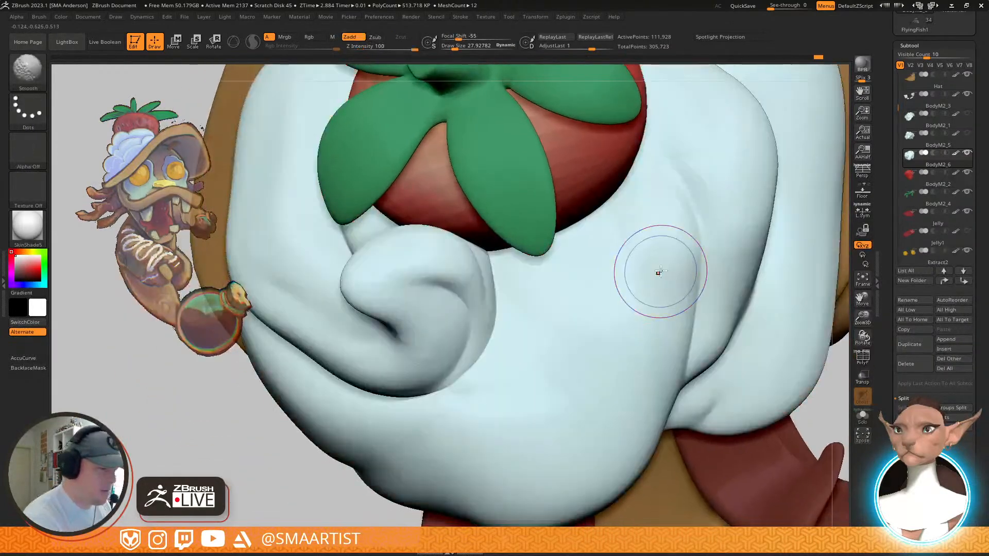
{"action": "key", "text": "ctrl+d"}
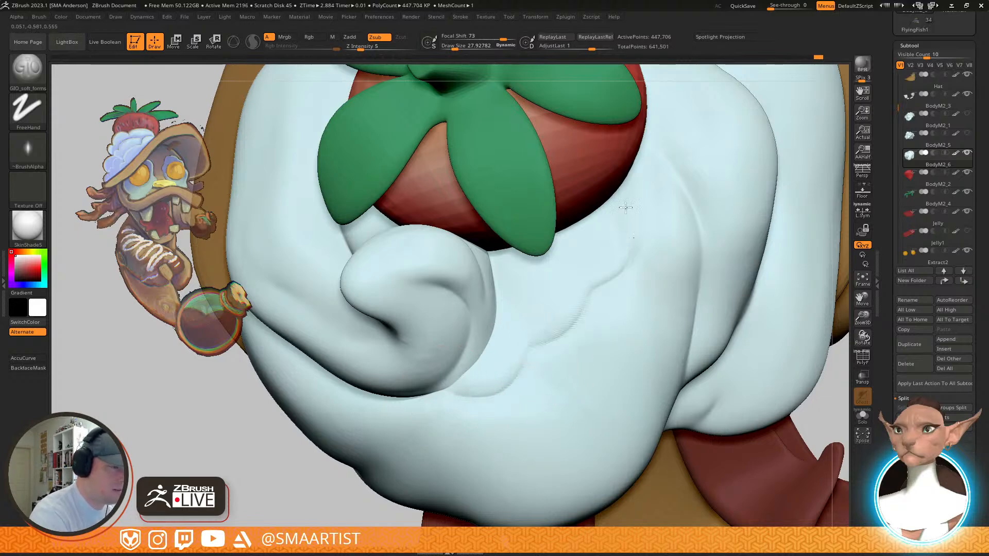
Carve a soft fold into the cream below the curl with the GIO_soft_forms brush at a draw size of about 45
{"action": "mouse_move", "coordinate": [674, 282]}
{"action": "right_mouse_down", "text": "ctrl"}
{"action": "mouse_move", "coordinate": [661, 226]}
{"action": "mouse_move", "coordinate": [677, 187]}
{"action": "mouse_move", "coordinate": [675, 258]}
{"action": "mouse_move", "coordinate": [702, 380]}
{"action": "right_mouse_up", "text": "ctrl"}
{"action": "right_click_drag", "start_coordinate": [590, 371], "coordinate": [533, 420]}
{"action": "key", "text": "s"}
{"action": "left_click_drag", "start_coordinate": [468, 412], "coordinate": [472, 411]}
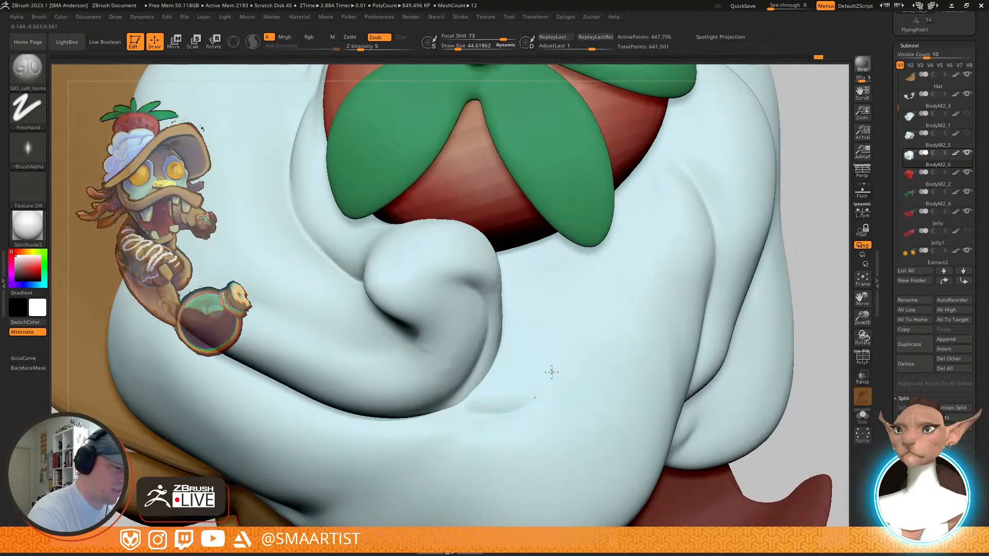
Build up the cream between the curl and the strawberry's base with the ClayBuildup brush
{"action": "mouse_move", "coordinate": [635, 186]}
{"action": "right_mouse_down", "text": "ctrl"}
{"action": "mouse_move", "coordinate": [686, 197]}
{"action": "mouse_move", "coordinate": [711, 259]}
{"action": "mouse_move", "coordinate": [679, 350]}
{"action": "right_mouse_up", "text": "ctrl"}
{"action": "key", "text": "b"}
{"action": "key", "text": "c"}
{"action": "key", "text": "b"}
{"action": "right_click_drag", "start_coordinate": [637, 311], "coordinate": [633, 322]}
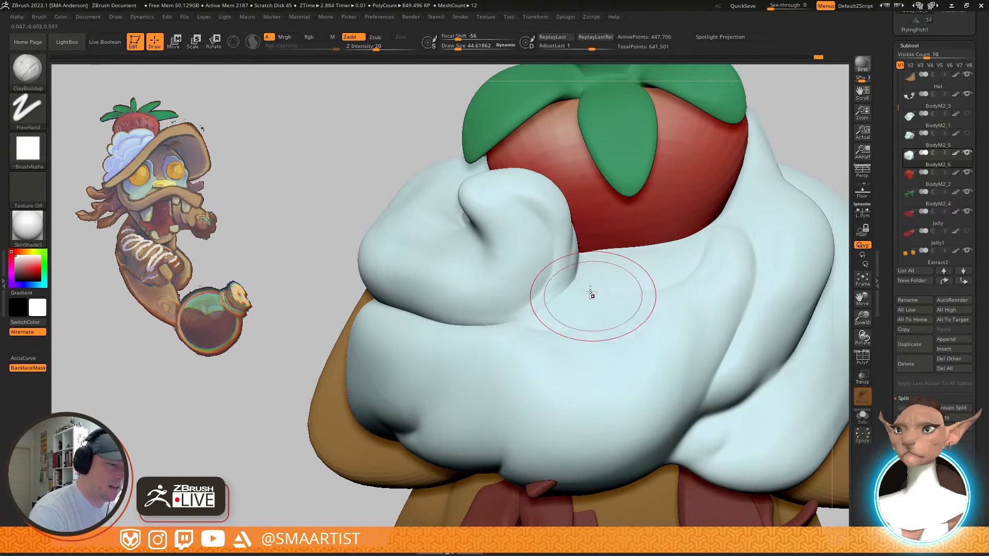
{"action": "left_click_drag", "start_coordinate": [594, 279], "coordinate": [662, 275]}
{"action": "mouse_move", "coordinate": [691, 273]}
{"action": "right_mouse_down"}
{"action": "mouse_move", "coordinate": [702, 241]}
{"action": "mouse_move", "coordinate": [712, 256]}
{"action": "right_mouse_up"}
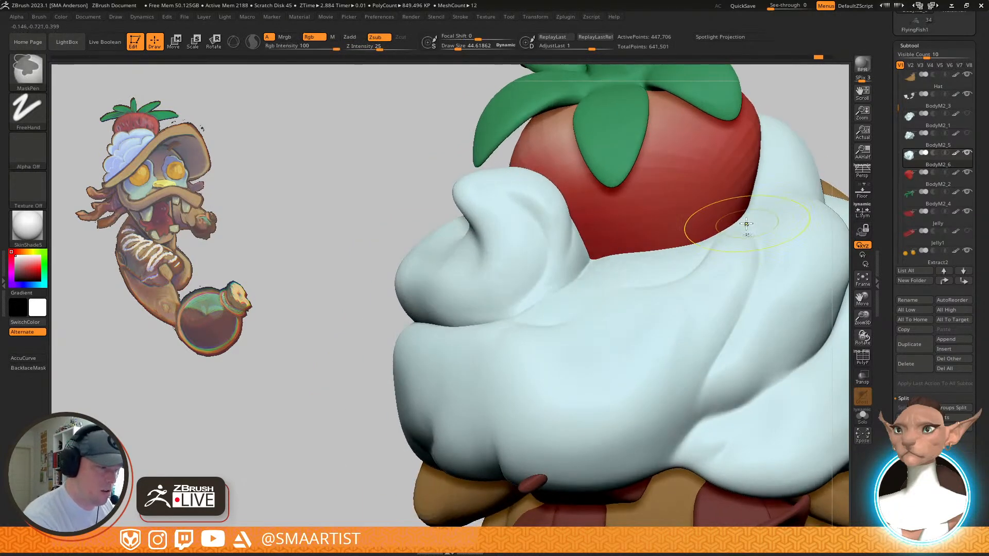
Puff up the cream around the strawberry's base with the Inflat brush at a draw size of about 48
{"action": "key", "text": "b"}
{"action": "key", "text": "i"}
{"action": "key", "text": "n"}
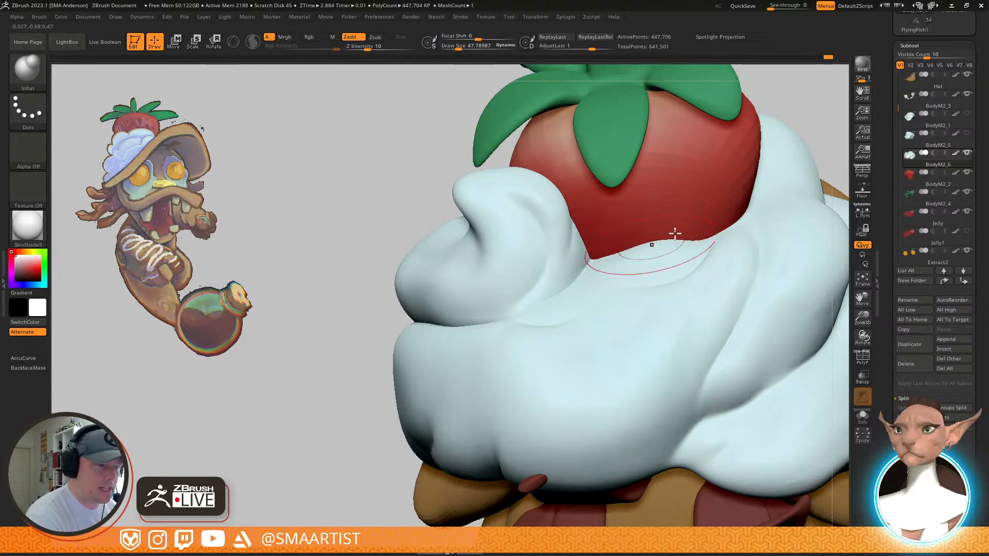
{"action": "mouse_move", "coordinate": [611, 272]}
{"action": "right_mouse_down"}
{"action": "mouse_move", "coordinate": [660, 286]}
{"action": "mouse_move", "coordinate": [646, 289]}
{"action": "mouse_move", "coordinate": [670, 276]}
{"action": "mouse_move", "coordinate": [623, 263]}
{"action": "right_mouse_up"}
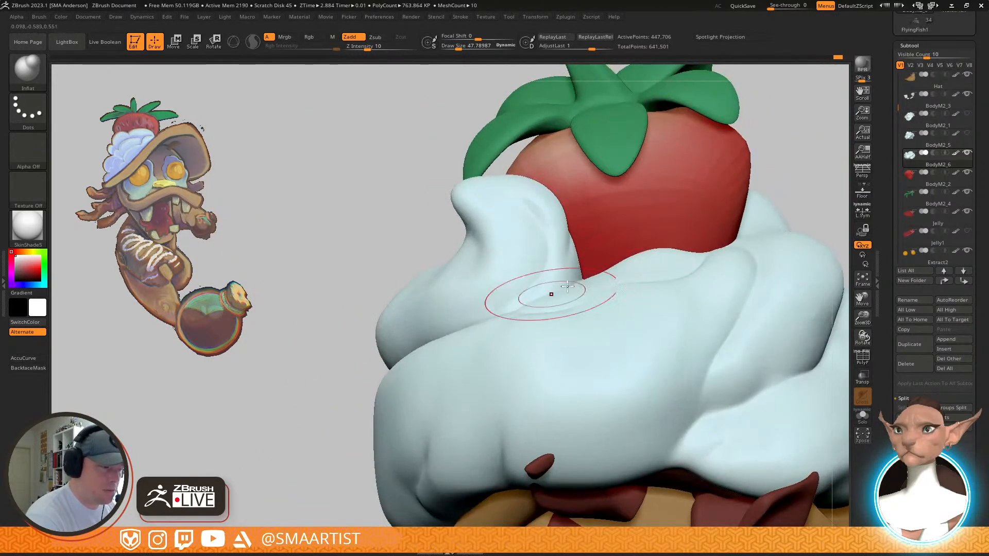
{"action": "right_click_drag", "start_coordinate": [547, 300], "coordinate": [585, 278]}
{"action": "right_click_drag", "start_coordinate": [585, 322], "coordinate": [650, 192]}
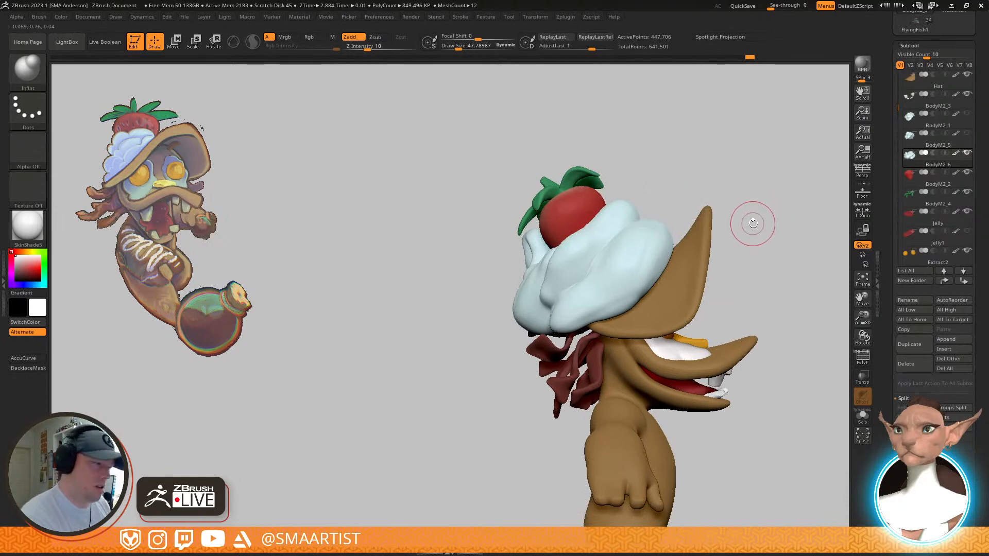
Pull the curl's tip upward and outward from the strawberry with the Move brush
{"action": "right_click_drag", "start_coordinate": [750, 230], "coordinate": [608, 294], "text": "ctrl"}
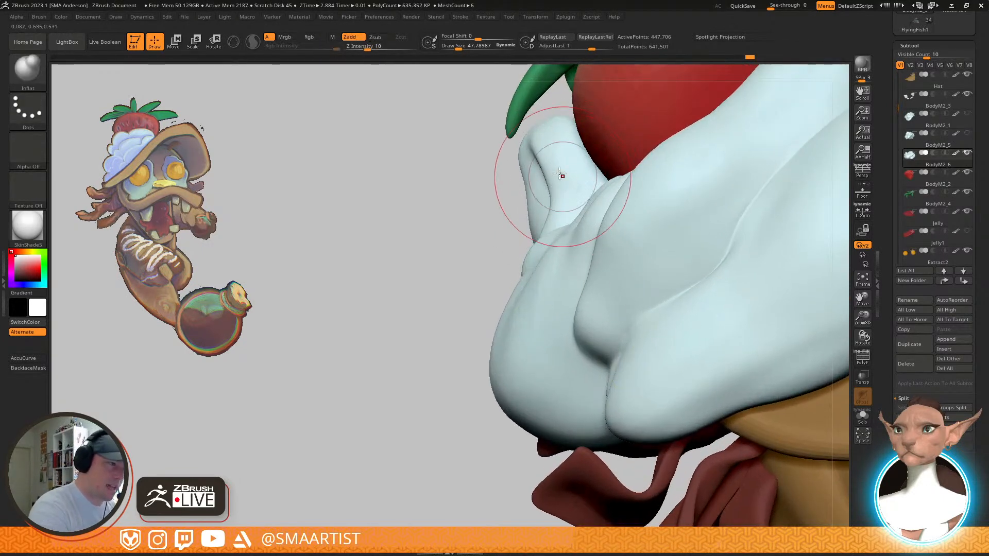
{"action": "key", "text": "b"}
{"action": "key", "text": "m"}
{"action": "key", "text": "v"}
{"action": "key", "text": "s"}
{"action": "left_click_drag", "start_coordinate": [544, 160], "coordinate": [536, 161]}
{"action": "mouse_move", "coordinate": [560, 222]}
{"action": "left_mouse_down"}
{"action": "mouse_move", "coordinate": [537, 134]}
{"action": "mouse_move", "coordinate": [499, 117]}
{"action": "left_mouse_up"}
Reshape the sides and top of the curl's tip using resized Move brush strokes
{"action": "key", "text": "s"}
{"action": "mouse_move", "coordinate": [525, 153]}
{"action": "left_mouse_down"}
{"action": "mouse_move", "coordinate": [516, 152]}
{"action": "mouse_move", "coordinate": [534, 147]}
{"action": "left_mouse_up"}
{"action": "mouse_move", "coordinate": [533, 146]}
{"action": "right_mouse_down"}
{"action": "mouse_move", "coordinate": [622, 111]}
{"action": "mouse_move", "coordinate": [585, 135]}
{"action": "mouse_move", "coordinate": [586, 170]}
{"action": "mouse_move", "coordinate": [578, 121]}
{"action": "mouse_move", "coordinate": [533, 97]}
{"action": "right_mouse_up"}
{"action": "key", "text": "s"}
{"action": "left_click_drag", "start_coordinate": [496, 103], "coordinate": [499, 104]}
{"action": "right_click_drag", "start_coordinate": [516, 109], "coordinate": [534, 130]}
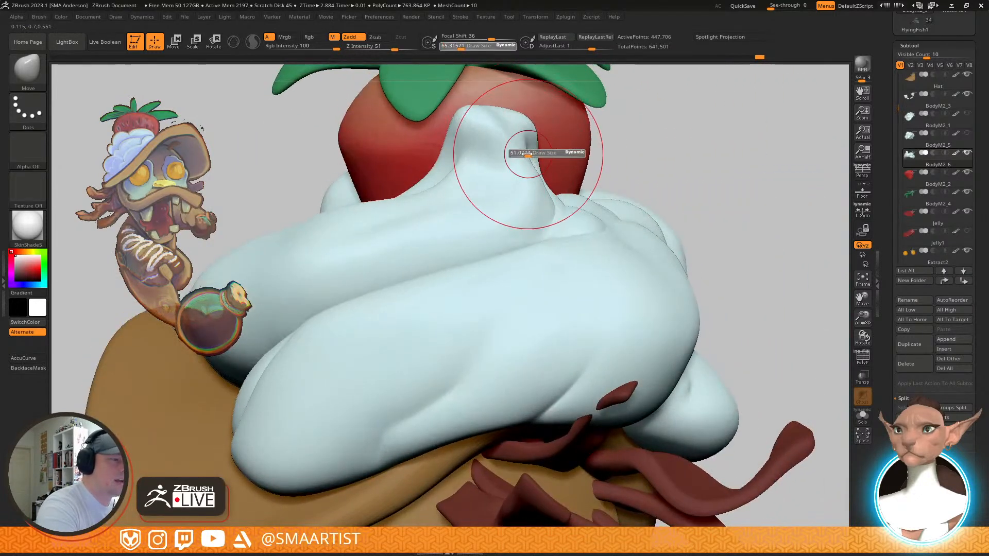
Form the curl's tip into a more pronounced hook with the Move brush, enlarging the draw size to about 95
{"action": "mouse_move", "coordinate": [540, 165]}
{"action": "right_mouse_down"}
{"action": "mouse_move", "coordinate": [541, 185]}
{"action": "mouse_move", "coordinate": [529, 173]}
{"action": "mouse_move", "coordinate": [513, 215]}
{"action": "mouse_move", "coordinate": [516, 188]}
{"action": "mouse_move", "coordinate": [506, 181]}
{"action": "mouse_move", "coordinate": [523, 180]}
{"action": "mouse_move", "coordinate": [512, 165]}
{"action": "mouse_move", "coordinate": [536, 110]}
{"action": "mouse_move", "coordinate": [529, 90]}
{"action": "mouse_move", "coordinate": [483, 285]}
{"action": "right_mouse_up"}
{"action": "key", "text": "shift"}
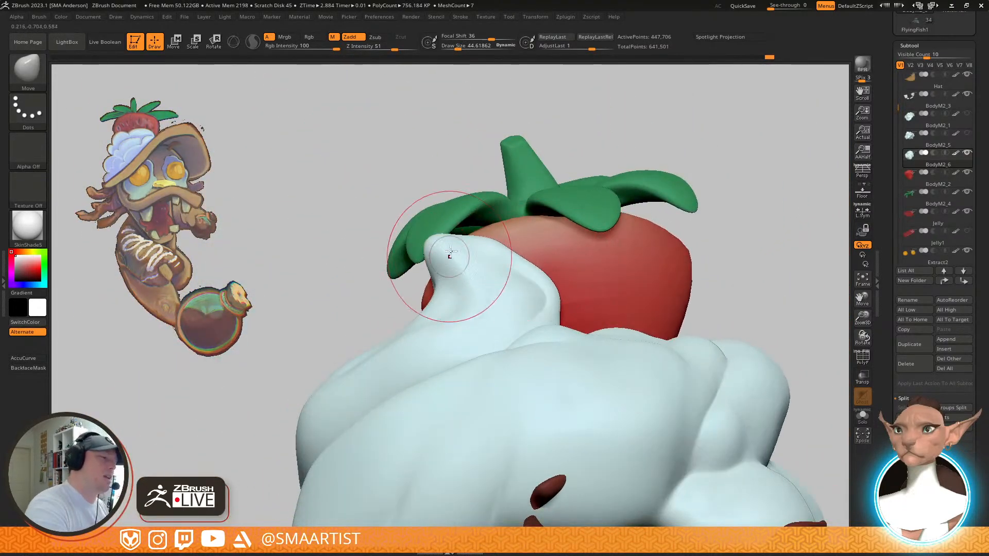
{"action": "left_click_drag", "start_coordinate": [444, 244], "coordinate": [445, 245]}
{"action": "left_click_drag", "start_coordinate": [439, 249], "coordinate": [447, 260]}
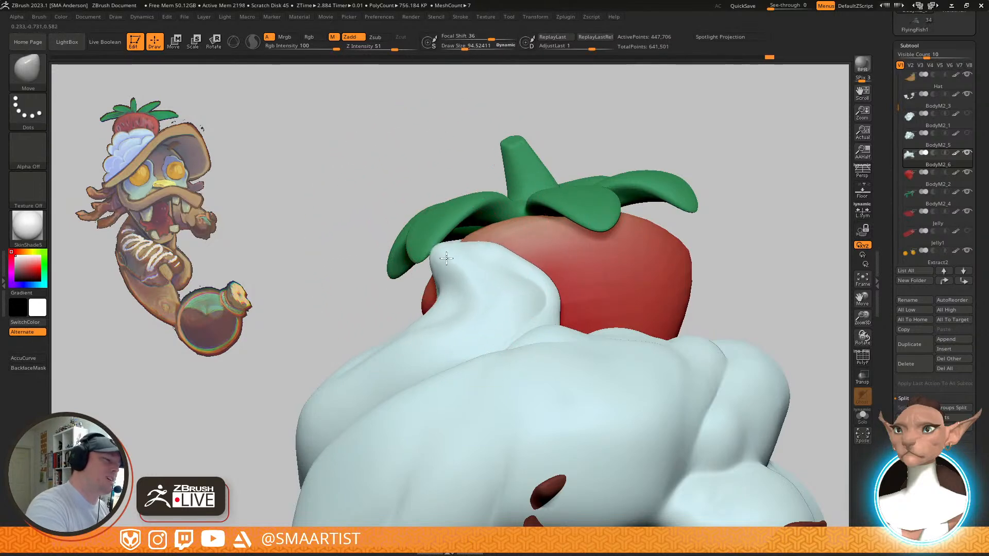
{"action": "right_click_drag", "start_coordinate": [461, 274], "coordinate": [430, 268]}
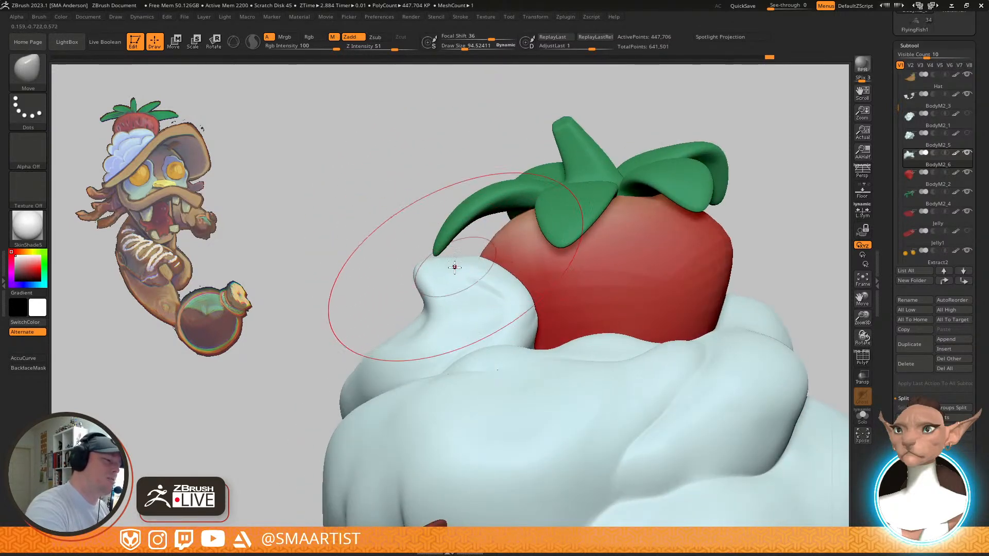
{"action": "key", "text": "s"}
{"action": "left_click_drag", "start_coordinate": [429, 271], "coordinate": [410, 247]}
Fine-tune the outline of the curl's tip with a smaller Move brush, checking it from behind and above
{"action": "mouse_move", "coordinate": [412, 246]}
{"action": "right_mouse_down"}
{"action": "mouse_move", "coordinate": [503, 237]}
{"action": "mouse_move", "coordinate": [567, 271]}
{"action": "mouse_move", "coordinate": [580, 230]}
{"action": "mouse_move", "coordinate": [620, 196]}
{"action": "mouse_move", "coordinate": [572, 224]}
{"action": "mouse_move", "coordinate": [566, 246]}
{"action": "right_mouse_up"}
{"action": "key", "text": "s"}
{"action": "left_click_drag", "start_coordinate": [543, 216], "coordinate": [541, 216]}
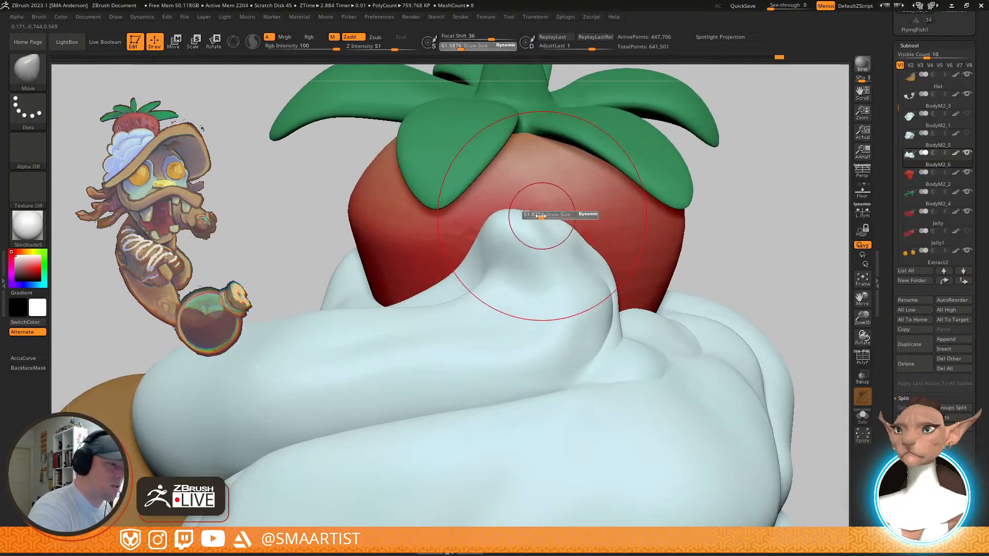
{"action": "mouse_move", "coordinate": [585, 254]}
{"action": "right_mouse_down"}
{"action": "mouse_move", "coordinate": [614, 254]}
{"action": "mouse_move", "coordinate": [601, 274]}
{"action": "mouse_move", "coordinate": [614, 323]}
{"action": "mouse_move", "coordinate": [582, 276]}
{"action": "mouse_move", "coordinate": [535, 332]}
{"action": "right_mouse_up"}
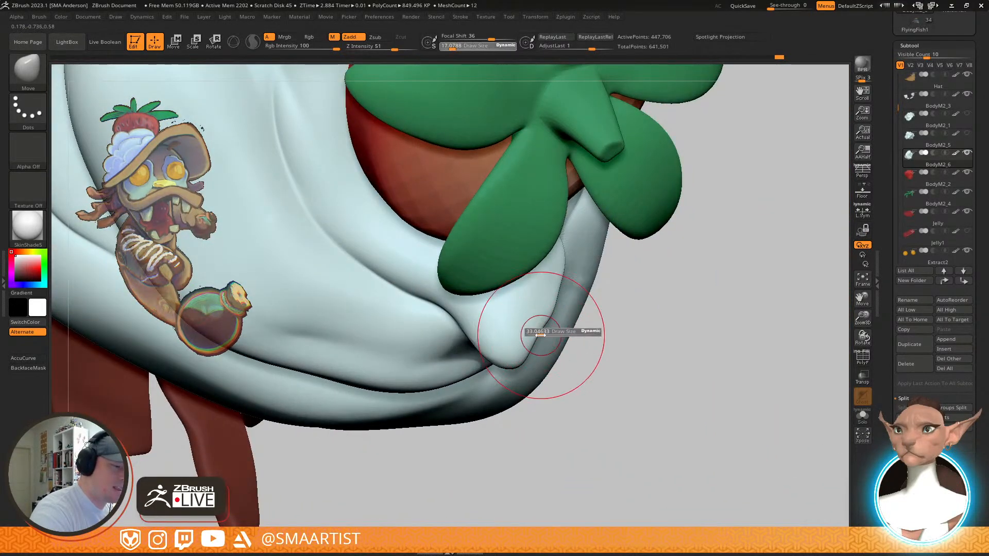
Smooth the cream folds beneath the curl where they meet the layer below
{"action": "mouse_move", "coordinate": [545, 339]}
{"action": "right_mouse_down"}
{"action": "mouse_move", "coordinate": [535, 256]}
{"action": "mouse_move", "coordinate": [512, 325]}
{"action": "mouse_move", "coordinate": [536, 295]}
{"action": "mouse_move", "coordinate": [482, 295]}
{"action": "mouse_move", "coordinate": [468, 309]}
{"action": "mouse_move", "coordinate": [613, 401]}
{"action": "right_mouse_up"}
{"action": "key", "text": "shift"}
{"action": "left_click_drag", "start_coordinate": [579, 367], "coordinate": [637, 387], "text": "shift"}
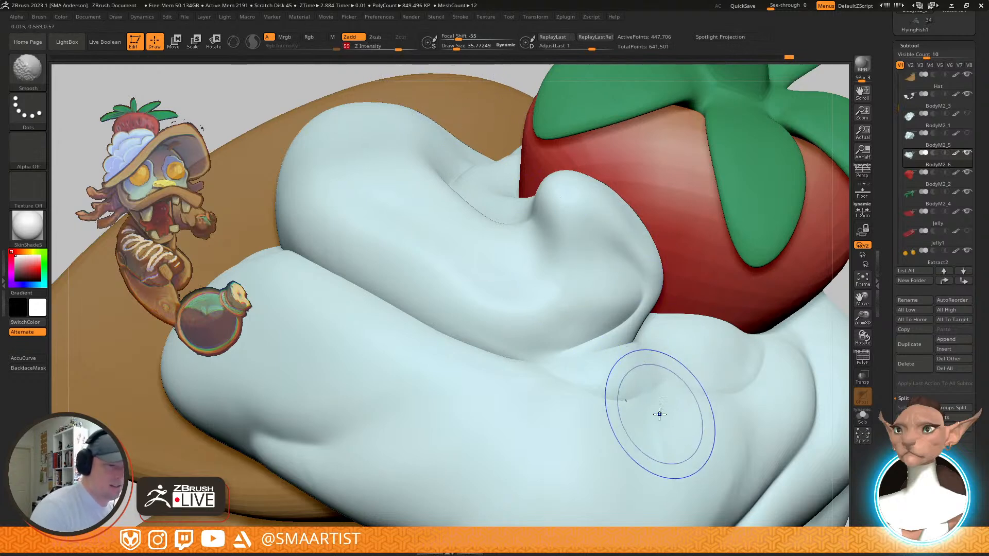
{"action": "left_click_drag", "start_coordinate": [575, 393], "coordinate": [613, 401], "text": "shift"}
{"action": "right_click_drag", "start_coordinate": [686, 400], "coordinate": [672, 384]}
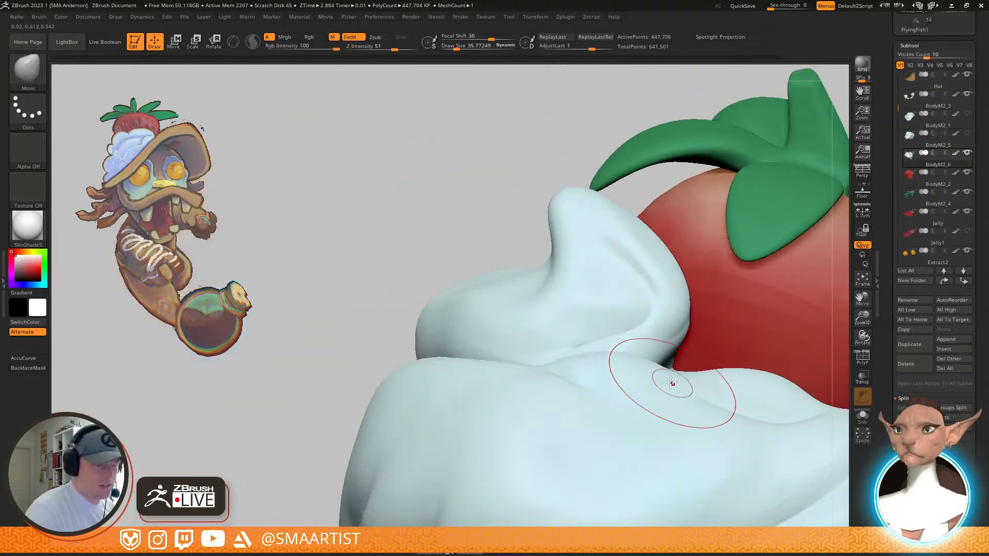
{"action": "mouse_move", "coordinate": [655, 320]}
{"action": "right_mouse_down", "text": "ctrl"}
{"action": "mouse_move", "coordinate": [646, 316]}
{"action": "mouse_move", "coordinate": [756, 358]}
{"action": "mouse_move", "coordinate": [633, 280]}
{"action": "mouse_move", "coordinate": [584, 322]}
{"action": "mouse_move", "coordinate": [576, 348]}
{"action": "right_mouse_up", "text": "ctrl"}
{"action": "left_click_drag", "start_coordinate": [551, 283], "coordinate": [592, 308], "text": "shift"}
Smooth the end of the cream fold on the opposite side of the hat
{"action": "right_click_drag", "start_coordinate": [642, 292], "coordinate": [692, 242], "text": "ctrl"}
{"action": "mouse_move", "coordinate": [718, 293]}
{"action": "right_mouse_down"}
{"action": "mouse_move", "coordinate": [712, 242]}
{"action": "mouse_move", "coordinate": [713, 271]}
{"action": "mouse_move", "coordinate": [572, 335]}
{"action": "right_mouse_up"}
{"action": "mouse_move", "coordinate": [757, 314]}
{"action": "right_mouse_down"}
{"action": "mouse_move", "coordinate": [721, 303]}
{"action": "mouse_move", "coordinate": [706, 287]}
{"action": "mouse_move", "coordinate": [764, 297]}
{"action": "mouse_move", "coordinate": [734, 307]}
{"action": "right_mouse_up"}
{"action": "left_click_drag", "start_coordinate": [608, 308], "coordinate": [601, 308], "text": "shift"}
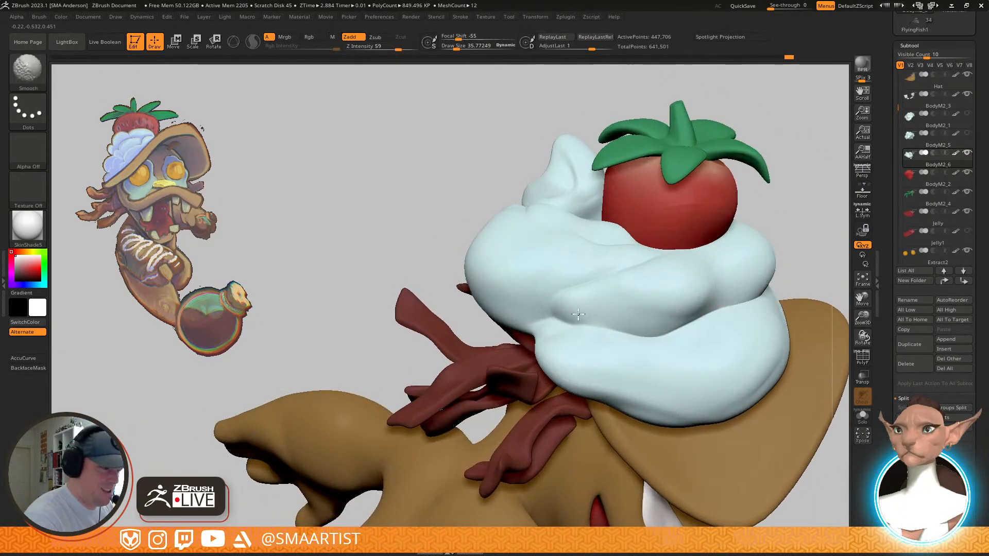
Build up diagonal ridges along the underside of the lower cream layer with the ClayBuildup brush and smooth them
{"action": "mouse_move", "coordinate": [638, 301]}
{"action": "right_mouse_down"}
{"action": "mouse_move", "coordinate": [710, 289]}
{"action": "mouse_move", "coordinate": [742, 314]}
{"action": "mouse_move", "coordinate": [695, 350]}
{"action": "right_mouse_up"}
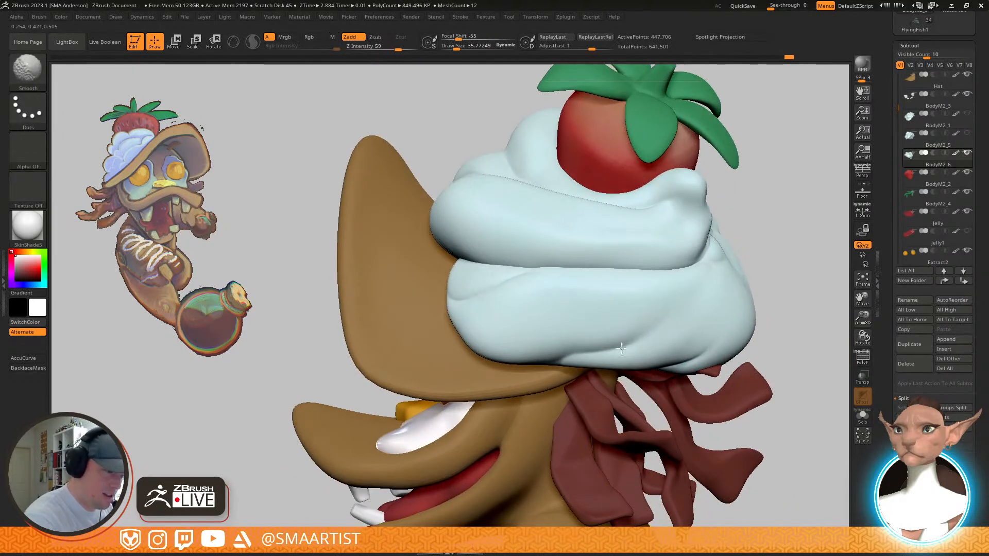
{"action": "key", "text": "b"}
{"action": "key", "text": "c"}
{"action": "key", "text": "b"}
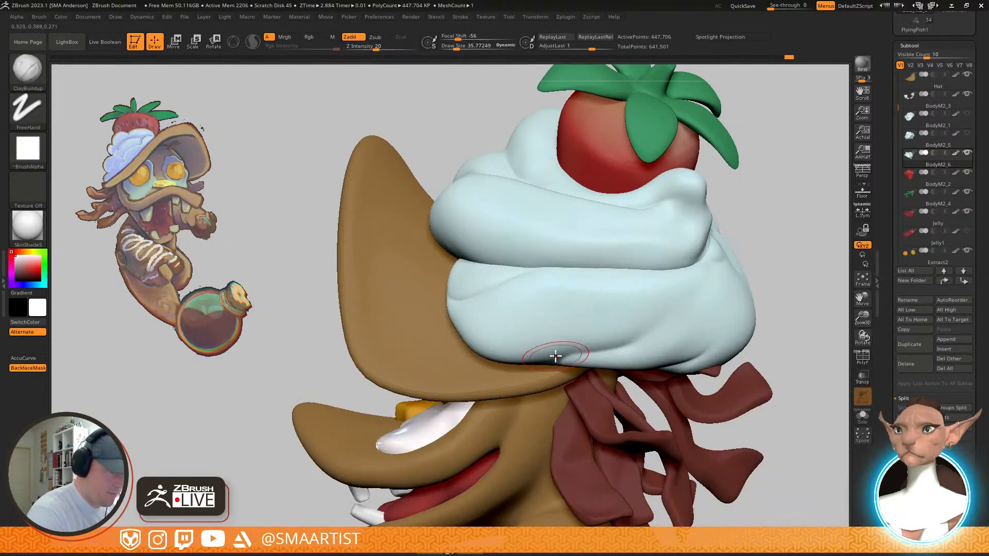
{"action": "left_click_drag", "start_coordinate": [548, 344], "coordinate": [651, 318]}
{"action": "left_click_drag", "start_coordinate": [563, 354], "coordinate": [685, 323]}
{"action": "left_click_drag", "start_coordinate": [584, 355], "coordinate": [687, 332]}
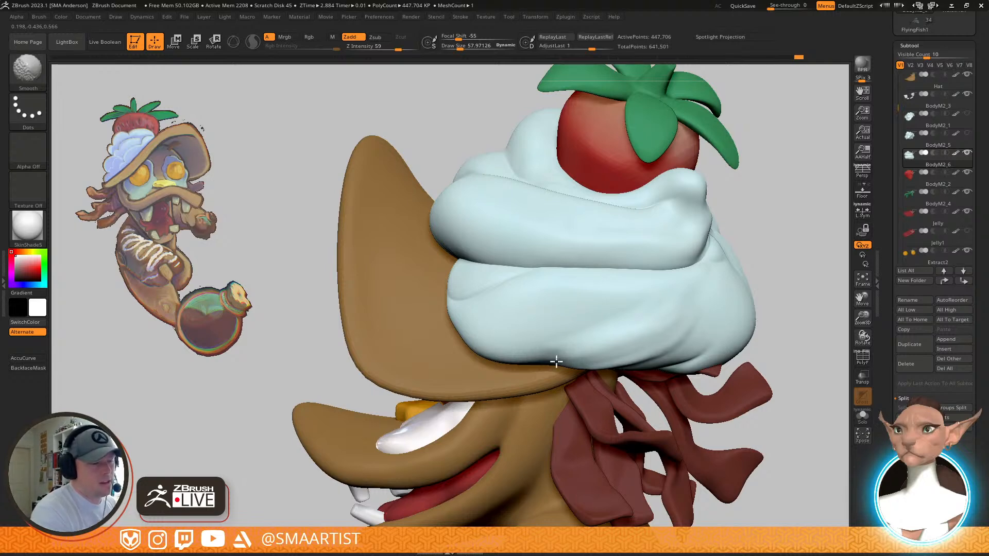
Reshape the upper cream layer's contour into a wavier swirl with the Move brush at a draw size of about 77
{"action": "right_click_drag", "start_coordinate": [731, 319], "coordinate": [660, 283], "text": "ctrl"}
{"action": "key", "text": "b"}
{"action": "key", "text": "m"}
{"action": "key", "text": "v"}
{"action": "right_click_drag", "start_coordinate": [564, 231], "coordinate": [571, 259]}
{"action": "key", "text": "s"}
{"action": "left_click_drag", "start_coordinate": [583, 224], "coordinate": [597, 252]}
{"action": "mouse_move", "coordinate": [597, 250]}
{"action": "right_mouse_down"}
{"action": "mouse_move", "coordinate": [484, 250]}
{"action": "mouse_move", "coordinate": [389, 227]}
{"action": "right_mouse_up"}
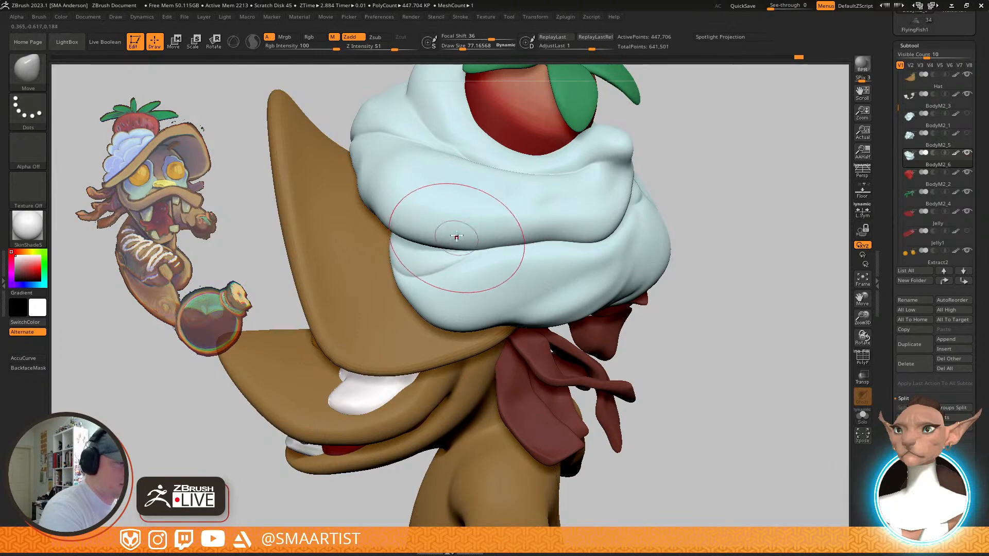
Examine the whipped cream and hat silhouette from both sides of the character
{"action": "mouse_move", "coordinate": [376, 208]}
{"action": "right_mouse_down"}
{"action": "mouse_move", "coordinate": [426, 190]}
{"action": "mouse_move", "coordinate": [392, 212]}
{"action": "right_mouse_up"}
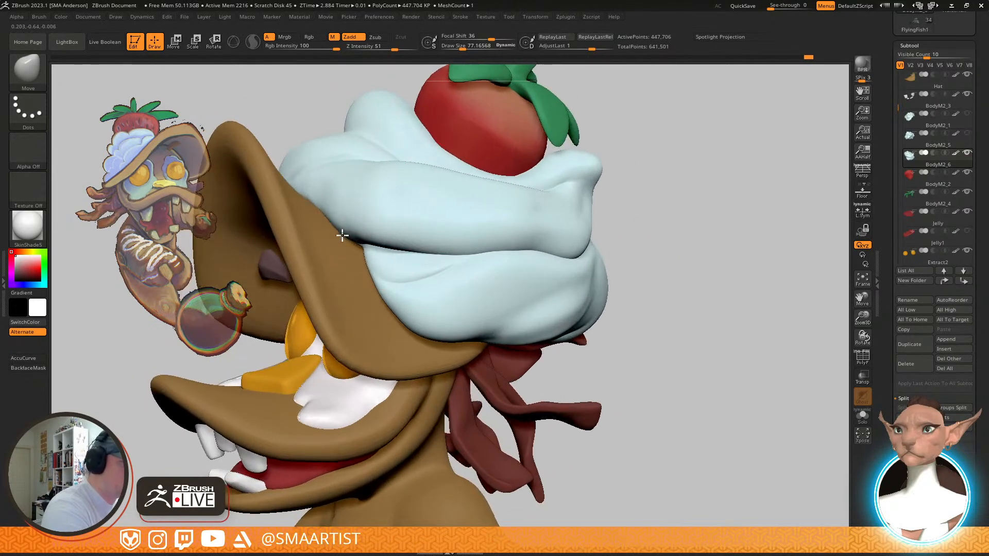
{"action": "mouse_move", "coordinate": [314, 198]}
{"action": "right_mouse_down"}
{"action": "mouse_move", "coordinate": [364, 244]}
{"action": "mouse_move", "coordinate": [364, 229]}
{"action": "mouse_move", "coordinate": [419, 188]}
{"action": "mouse_move", "coordinate": [396, 248]}
{"action": "right_mouse_up"}
{"action": "right_click_drag", "start_coordinate": [563, 241], "coordinate": [579, 236]}
{"action": "mouse_move", "coordinate": [410, 251]}
{"action": "right_mouse_down"}
{"action": "mouse_move", "coordinate": [420, 287]}
{"action": "mouse_move", "coordinate": [410, 276]}
{"action": "mouse_move", "coordinate": [516, 282]}
{"action": "right_mouse_up"}
{"action": "mouse_move", "coordinate": [666, 247]}
{"action": "right_mouse_down"}
{"action": "mouse_move", "coordinate": [653, 271]}
{"action": "mouse_move", "coordinate": [517, 269]}
{"action": "right_mouse_up"}
{"action": "right_click_drag", "start_coordinate": [437, 216], "coordinate": [478, 274]}
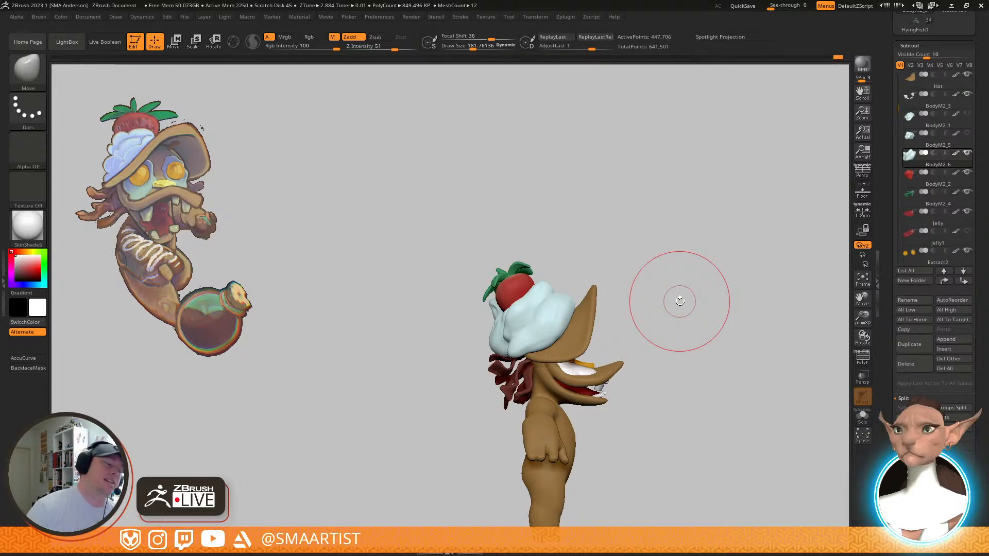
{"action": "mouse_move", "coordinate": [659, 292]}
{"action": "left_mouse_down"}
{"action": "mouse_move", "coordinate": [667, 299]}
{"action": "mouse_move", "coordinate": [640, 307]}
{"action": "mouse_move", "coordinate": [668, 302]}
{"action": "left_mouse_up"}
{"action": "mouse_move", "coordinate": [669, 302]}
{"action": "right_mouse_down"}
{"action": "mouse_move", "coordinate": [682, 295]}
{"action": "mouse_move", "coordinate": [677, 308]}
{"action": "mouse_move", "coordinate": [686, 262]}
{"action": "mouse_move", "coordinate": [703, 296]}
{"action": "right_mouse_up"}
{"action": "mouse_move", "coordinate": [704, 297]}
{"action": "right_mouse_down", "text": "alt"}
{"action": "mouse_move", "coordinate": [686, 263]}
{"action": "mouse_move", "coordinate": [741, 253]}
{"action": "mouse_move", "coordinate": [680, 261]}
{"action": "mouse_move", "coordinate": [667, 309]}
{"action": "mouse_move", "coordinate": [689, 267]}
{"action": "right_mouse_up", "text": "alt"}
{"action": "right_click_drag", "start_coordinate": [689, 268], "coordinate": [737, 325], "text": "alt"}
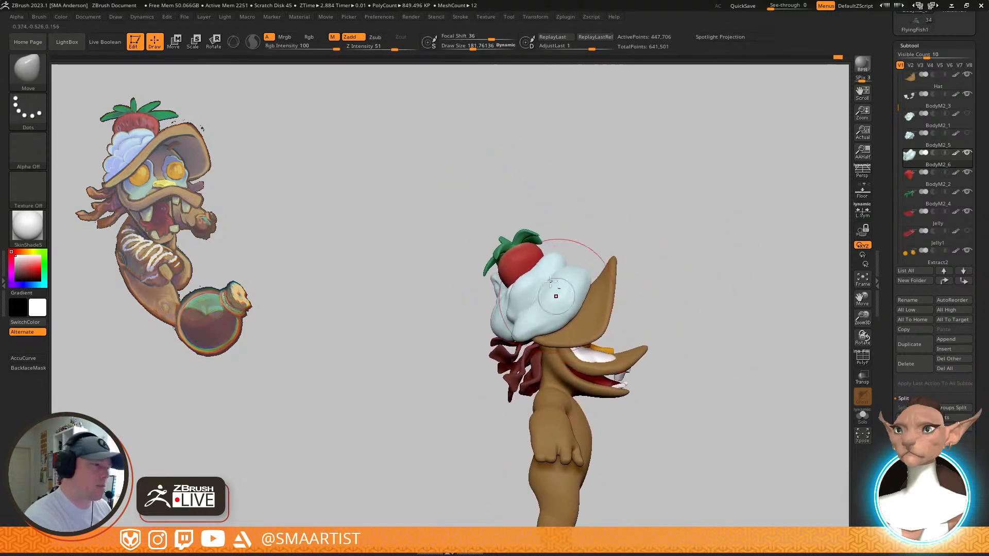
{"action": "mouse_move", "coordinate": [538, 224]}
{"action": "right_mouse_down", "text": "alt"}
{"action": "mouse_move", "coordinate": [597, 288]}
{"action": "mouse_move", "coordinate": [574, 277]}
{"action": "mouse_move", "coordinate": [595, 273]}
{"action": "right_mouse_up", "text": "alt"}
{"action": "right_click_drag", "start_coordinate": [544, 299], "coordinate": [550, 275]}
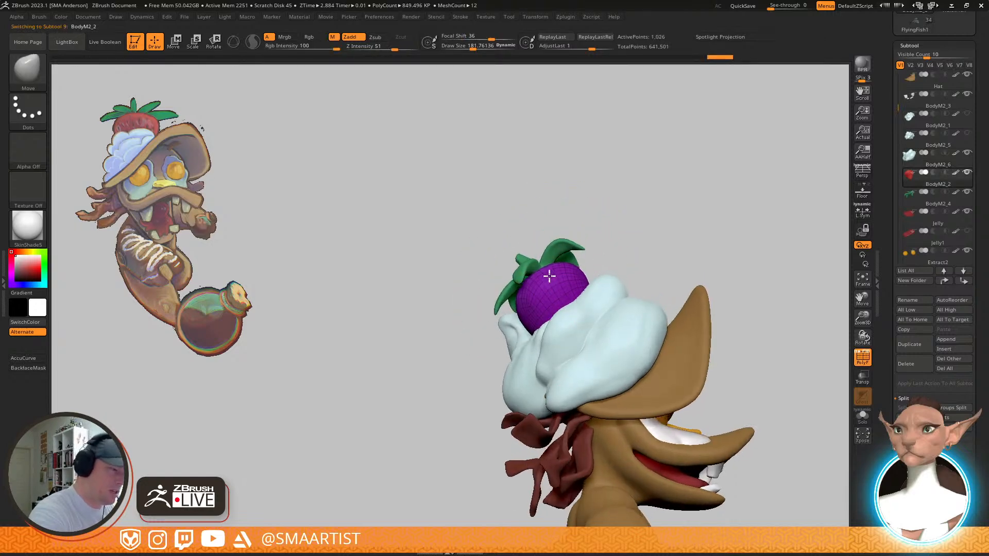
Examine the hat mesh in isolation with its wireframe shown
{"action": "mouse_move", "coordinate": [500, 309]}
{"action": "right_mouse_down"}
{"action": "mouse_move", "coordinate": [591, 256]}
{"action": "mouse_move", "coordinate": [594, 270]}
{"action": "mouse_move", "coordinate": [651, 268]}
{"action": "mouse_move", "coordinate": [642, 223]}
{"action": "mouse_move", "coordinate": [669, 220]}
{"action": "mouse_move", "coordinate": [629, 303]}
{"action": "mouse_move", "coordinate": [635, 238]}
{"action": "mouse_move", "coordinate": [623, 302]}
{"action": "mouse_move", "coordinate": [633, 282]}
{"action": "mouse_move", "coordinate": [614, 320]}
{"action": "right_mouse_up"}
{"action": "key", "text": "shift+f"}
{"action": "right_click_drag", "start_coordinate": [723, 362], "coordinate": [595, 208], "text": "ctrl"}
{"action": "right_click_drag", "start_coordinate": [677, 292], "coordinate": [699, 281]}
{"action": "mouse_move", "coordinate": [699, 281]}
{"action": "right_mouse_down", "text": "ctrl"}
{"action": "mouse_move", "coordinate": [706, 304]}
{"action": "mouse_move", "coordinate": [698, 280]}
{"action": "right_mouse_up", "text": "ctrl"}
{"action": "mouse_move", "coordinate": [618, 297]}
{"action": "right_mouse_down"}
{"action": "mouse_move", "coordinate": [658, 294]}
{"action": "mouse_move", "coordinate": [676, 309]}
{"action": "mouse_move", "coordinate": [663, 290]}
{"action": "mouse_move", "coordinate": [675, 311]}
{"action": "mouse_move", "coordinate": [608, 312]}
{"action": "mouse_move", "coordinate": [570, 280]}
{"action": "mouse_move", "coordinate": [631, 276]}
{"action": "mouse_move", "coordinate": [607, 279]}
{"action": "right_mouse_up"}
{"action": "key", "text": "shift+f"}
{"action": "key", "text": "ctrl+shift+s"}
{"action": "mouse_move", "coordinate": [605, 336]}
{"action": "right_mouse_down"}
{"action": "mouse_move", "coordinate": [593, 364]}
{"action": "mouse_move", "coordinate": [594, 345]}
{"action": "right_mouse_up"}
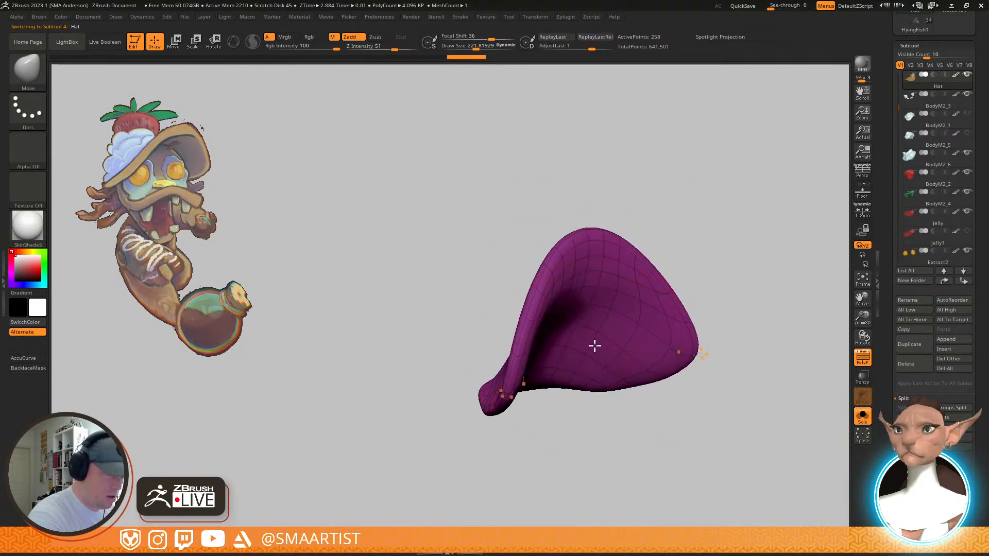
{"action": "key", "text": "ctrl+s"}
{"action": "mouse_move", "coordinate": [693, 278]}
{"action": "right_mouse_down", "text": "ctrl"}
{"action": "mouse_move", "coordinate": [684, 261]}
{"action": "mouse_move", "coordinate": [682, 295]}
{"action": "mouse_move", "coordinate": [677, 262]}
{"action": "right_mouse_up", "text": "ctrl"}
{"action": "key", "text": "shift+f"}
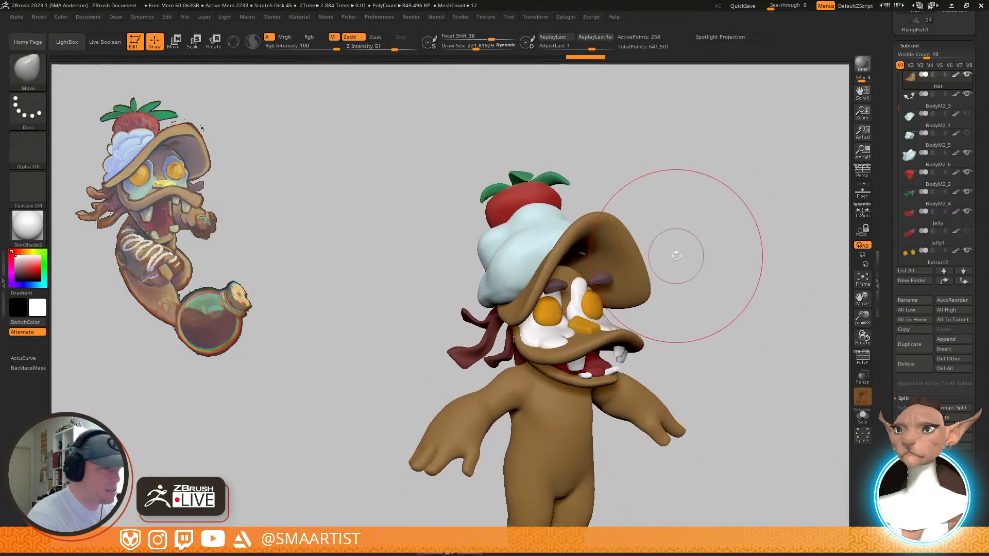
Adjust the hat's brim with the Move brush at a draw size of about 222, checking it against the ghosted head
{"action": "right_click_drag", "start_coordinate": [606, 254], "coordinate": [608, 244]}
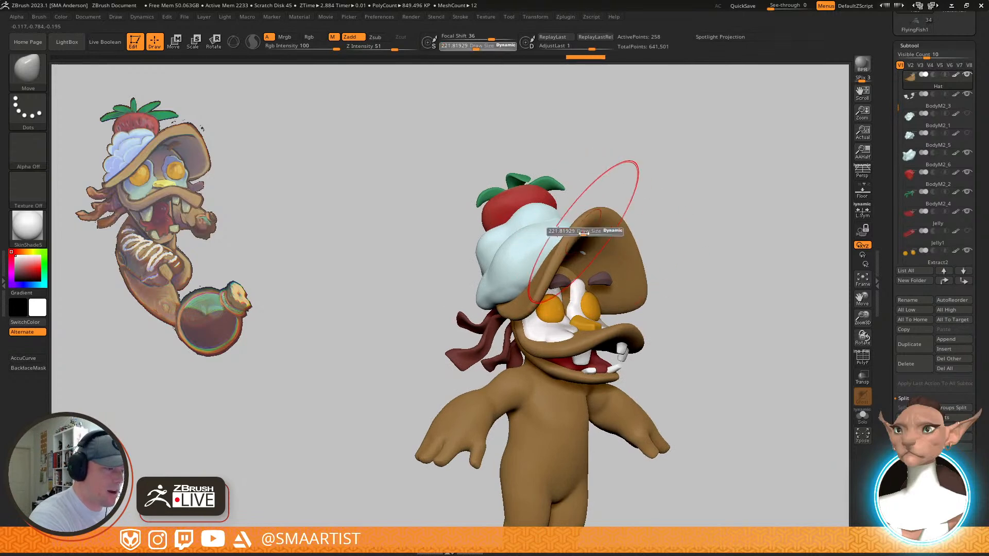
{"action": "right_click_drag", "start_coordinate": [628, 241], "coordinate": [682, 231]}
{"action": "mouse_move", "coordinate": [609, 285]}
{"action": "right_mouse_down", "text": "ctrl"}
{"action": "mouse_move", "coordinate": [611, 327]}
{"action": "mouse_move", "coordinate": [553, 315]}
{"action": "mouse_move", "coordinate": [576, 300]}
{"action": "mouse_move", "coordinate": [491, 300]}
{"action": "right_mouse_up", "text": "ctrl"}
{"action": "key", "text": "ctrl+t"}
{"action": "key", "text": "s"}
{"action": "left_click_drag", "start_coordinate": [516, 288], "coordinate": [506, 290]}
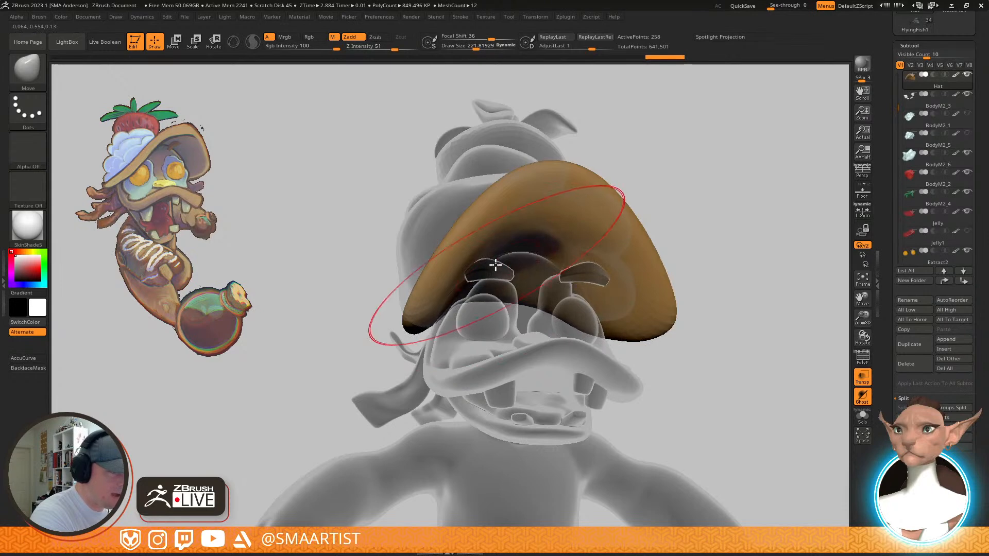
{"action": "right_click_drag", "start_coordinate": [493, 263], "coordinate": [569, 264]}
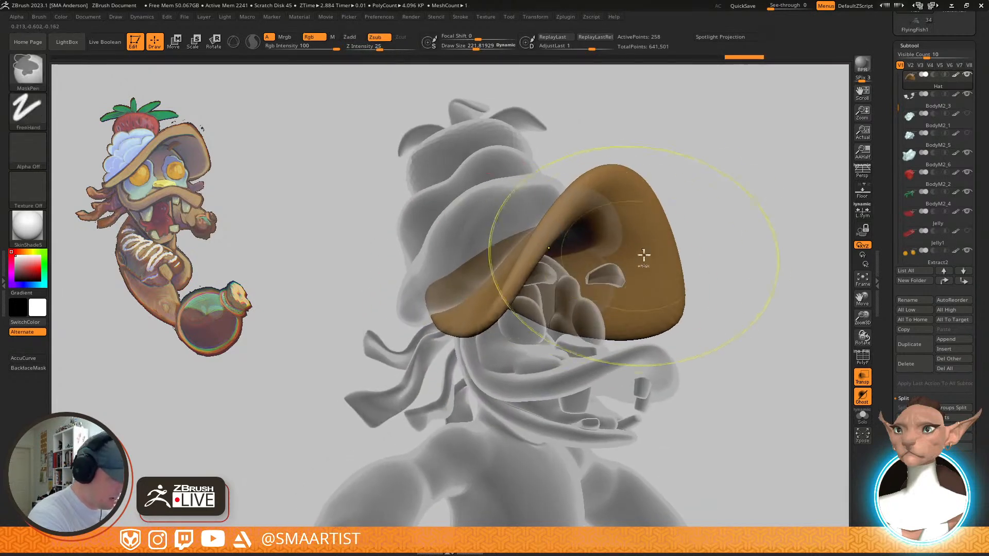
{"action": "key", "text": "ctrl+t"}
{"action": "right_click_drag", "start_coordinate": [697, 263], "coordinate": [693, 246], "text": "ctrl"}
{"action": "mouse_move", "coordinate": [693, 246]}
{"action": "right_mouse_down"}
{"action": "mouse_move", "coordinate": [652, 238]}
{"action": "mouse_move", "coordinate": [666, 228]}
{"action": "mouse_move", "coordinate": [678, 237]}
{"action": "mouse_move", "coordinate": [647, 251]}
{"action": "mouse_move", "coordinate": [607, 258]}
{"action": "mouse_move", "coordinate": [654, 237]}
{"action": "mouse_move", "coordinate": [607, 246]}
{"action": "right_mouse_up"}
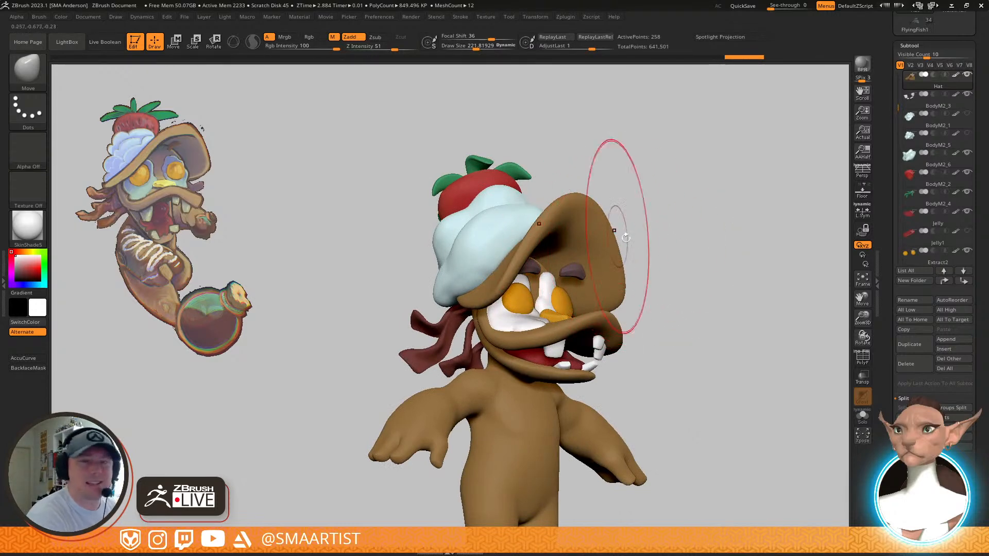
Make the body the active subtool, check its wireframe and reduce the brush draw size to about 146
{"action": "mouse_move", "coordinate": [628, 239]}
{"action": "right_mouse_down"}
{"action": "mouse_move", "coordinate": [549, 283]}
{"action": "mouse_move", "coordinate": [567, 277]}
{"action": "mouse_move", "coordinate": [552, 291]}
{"action": "right_mouse_up"}
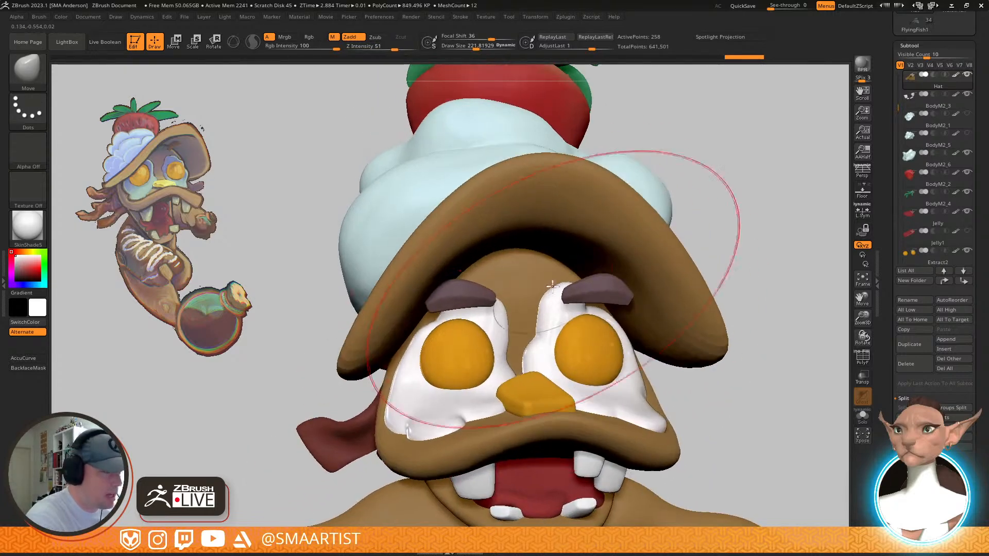
{"action": "right_click", "coordinate": [560, 275]}
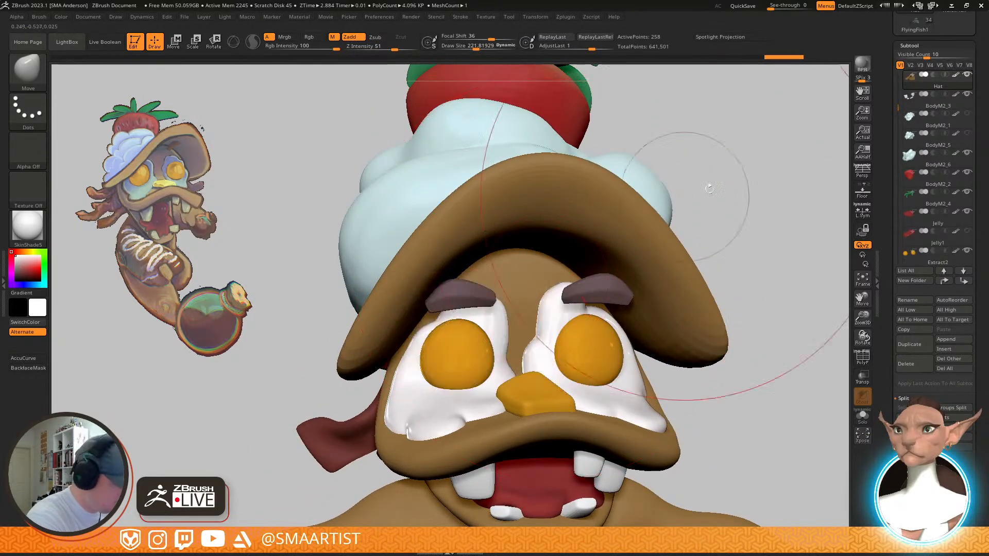
{"action": "left_click", "coordinate": [669, 456], "text": "alt"}
{"action": "key", "text": "shift+f"}
{"action": "mouse_move", "coordinate": [598, 294]}
{"action": "right_mouse_down"}
{"action": "mouse_move", "coordinate": [595, 249]}
{"action": "mouse_move", "coordinate": [590, 284]}
{"action": "right_mouse_up"}
{"action": "key", "text": "s"}
{"action": "left_click_drag", "start_coordinate": [541, 252], "coordinate": [520, 256]}
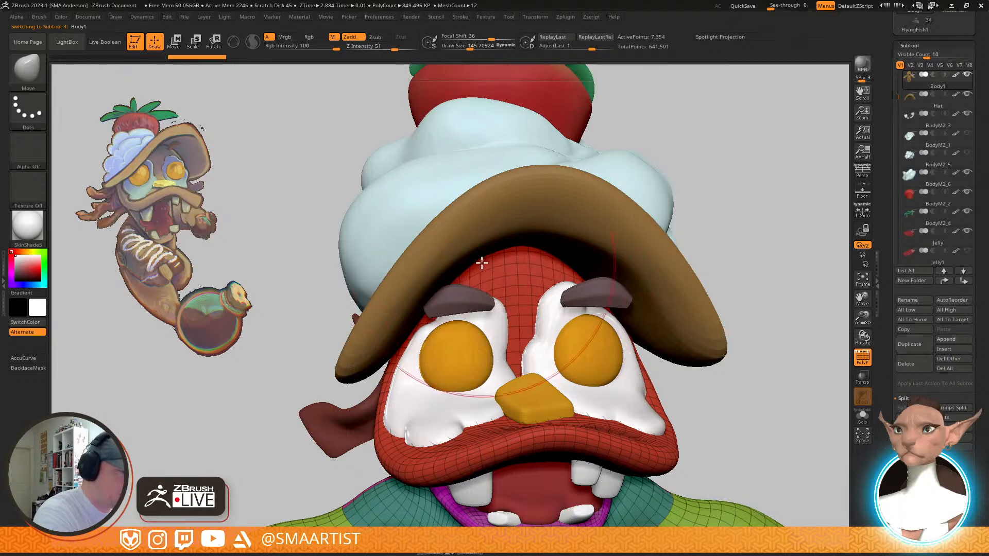
{"action": "key", "text": "shift+f"}
Refine where the hat meets the head with the Move brush, viewing the hat over the ghosted character
{"action": "right_click_drag", "start_coordinate": [728, 269], "coordinate": [716, 232], "text": "ctrl"}
{"action": "right_click_drag", "start_coordinate": [717, 233], "coordinate": [603, 276]}
{"action": "left_click_drag", "start_coordinate": [598, 273], "coordinate": [595, 273]}
{"action": "key", "text": "ctrl+t"}
{"action": "right_click_drag", "start_coordinate": [615, 277], "coordinate": [598, 268]}
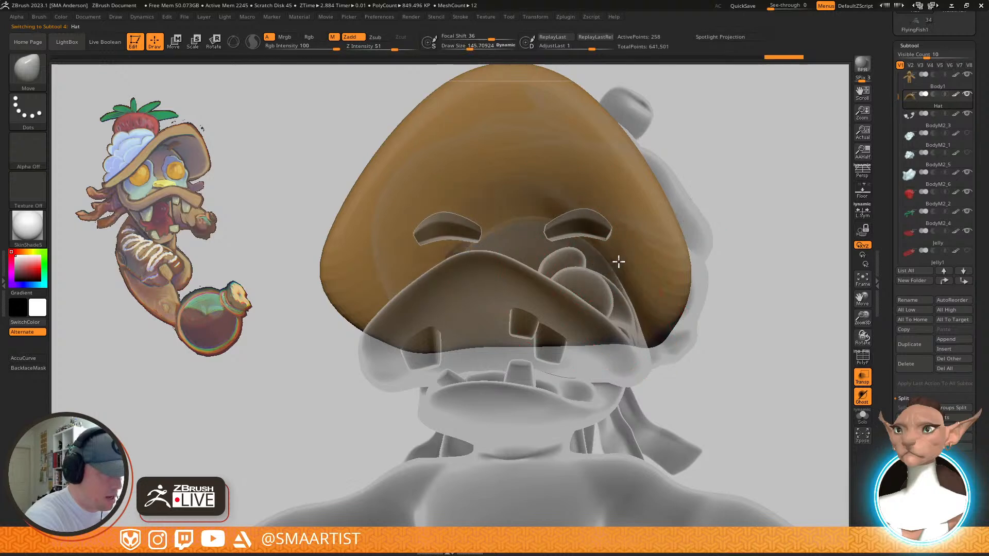
{"action": "mouse_move", "coordinate": [601, 251]}
{"action": "right_mouse_down"}
{"action": "mouse_move", "coordinate": [603, 242]}
{"action": "mouse_move", "coordinate": [611, 249]}
{"action": "mouse_move", "coordinate": [622, 293]}
{"action": "mouse_move", "coordinate": [669, 238]}
{"action": "mouse_move", "coordinate": [716, 238]}
{"action": "mouse_move", "coordinate": [729, 250]}
{"action": "mouse_move", "coordinate": [711, 244]}
{"action": "mouse_move", "coordinate": [696, 263]}
{"action": "mouse_move", "coordinate": [709, 262]}
{"action": "mouse_move", "coordinate": [700, 285]}
{"action": "mouse_move", "coordinate": [643, 290]}
{"action": "mouse_move", "coordinate": [645, 265]}
{"action": "right_mouse_up"}
{"action": "key", "text": "ctrl+t"}
Pull the egg white's upper lobe up above the eyebrow with the Move brush
{"action": "left_click", "coordinate": [642, 288], "text": "alt"}
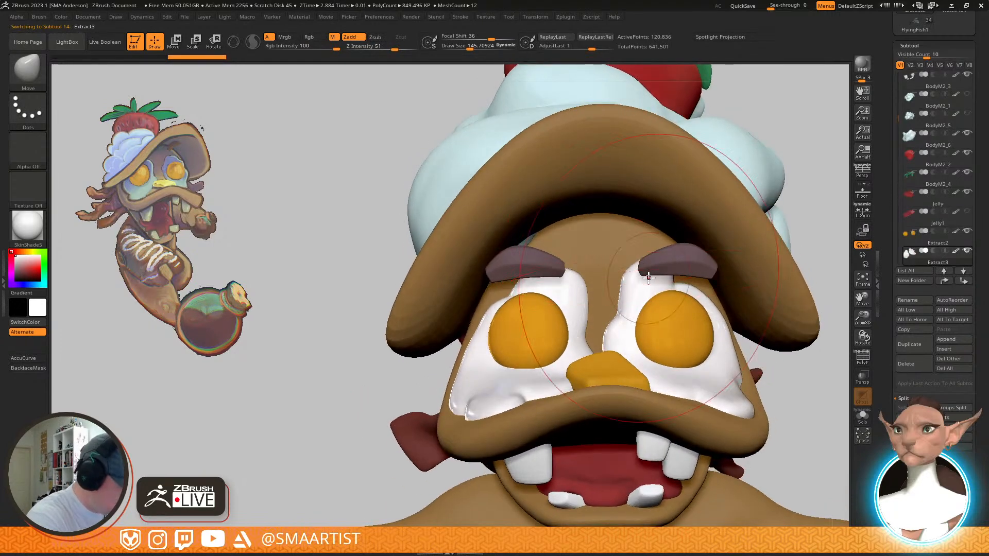
{"action": "left_click_drag", "start_coordinate": [648, 232], "coordinate": [644, 226]}
{"action": "mouse_move", "coordinate": [719, 224]}
{"action": "right_mouse_down"}
{"action": "mouse_move", "coordinate": [712, 229]}
{"action": "mouse_move", "coordinate": [721, 225]}
{"action": "right_mouse_up"}
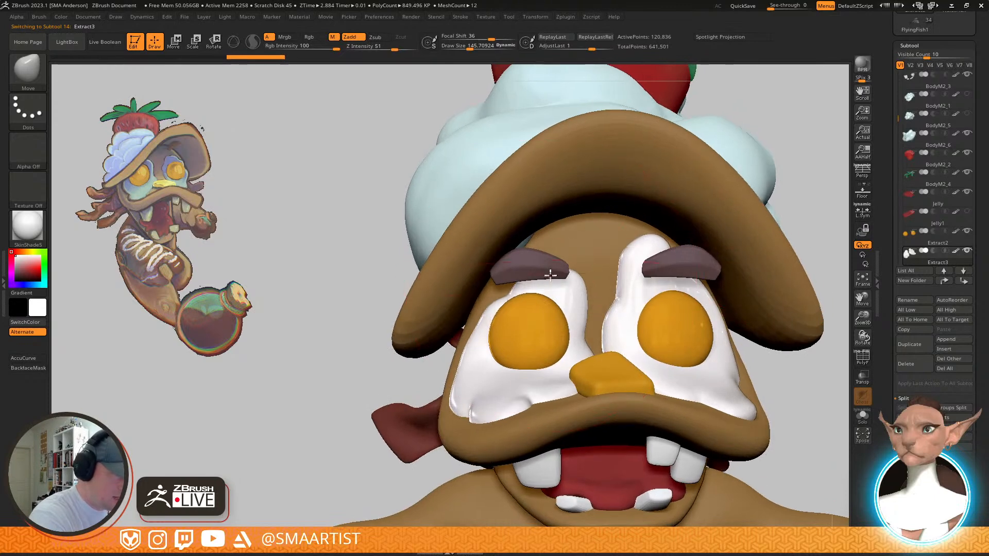
{"action": "right_click_drag", "start_coordinate": [550, 277], "coordinate": [553, 268]}
{"action": "left_click_drag", "start_coordinate": [530, 253], "coordinate": [530, 251]}
{"action": "mouse_move", "coordinate": [669, 235]}
{"action": "right_mouse_down"}
{"action": "mouse_move", "coordinate": [674, 294]}
{"action": "mouse_move", "coordinate": [701, 313]}
{"action": "right_mouse_up"}
Move the two yolk eyes slightly upward on the egg whites with the gizmo
{"action": "left_click", "coordinate": [676, 321], "text": "alt"}
{"action": "key", "text": "shift+f"}
{"action": "key", "text": "w"}
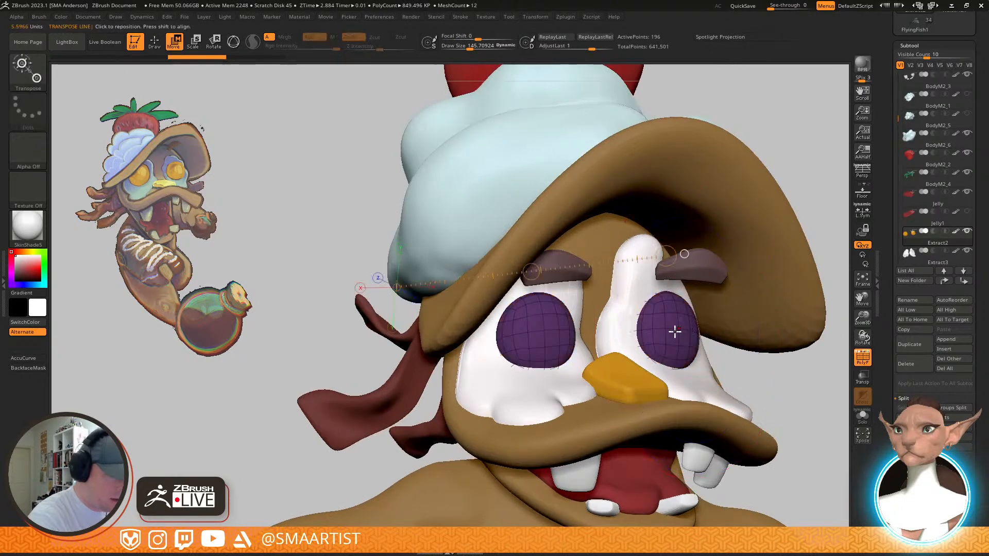
{"action": "key", "text": "y"}
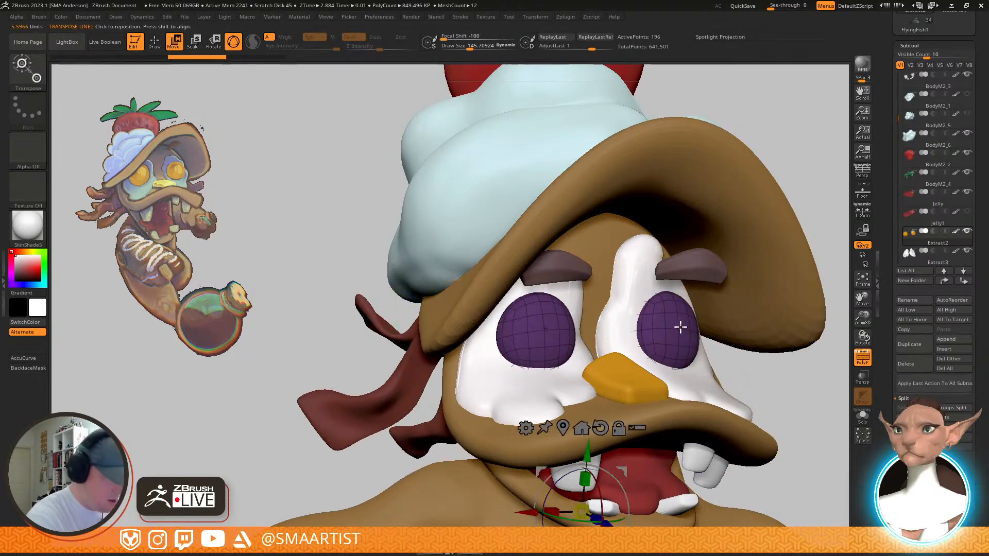
{"action": "left_click", "coordinate": [680, 328]}
{"action": "right_click_drag", "start_coordinate": [704, 279], "coordinate": [678, 283]}
{"action": "left_click_drag", "start_coordinate": [684, 339], "coordinate": [701, 311], "text": "alt"}
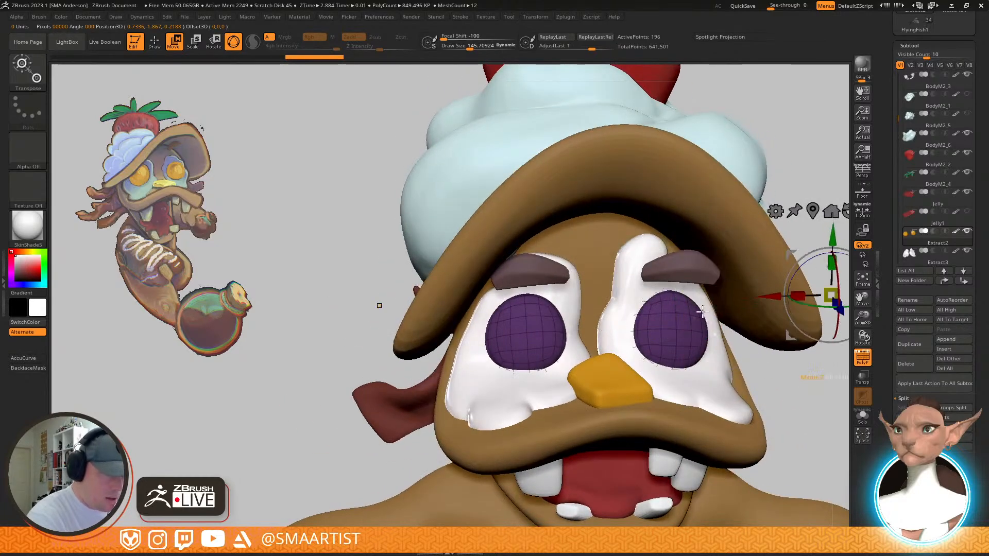
{"action": "left_click", "coordinate": [677, 328]}
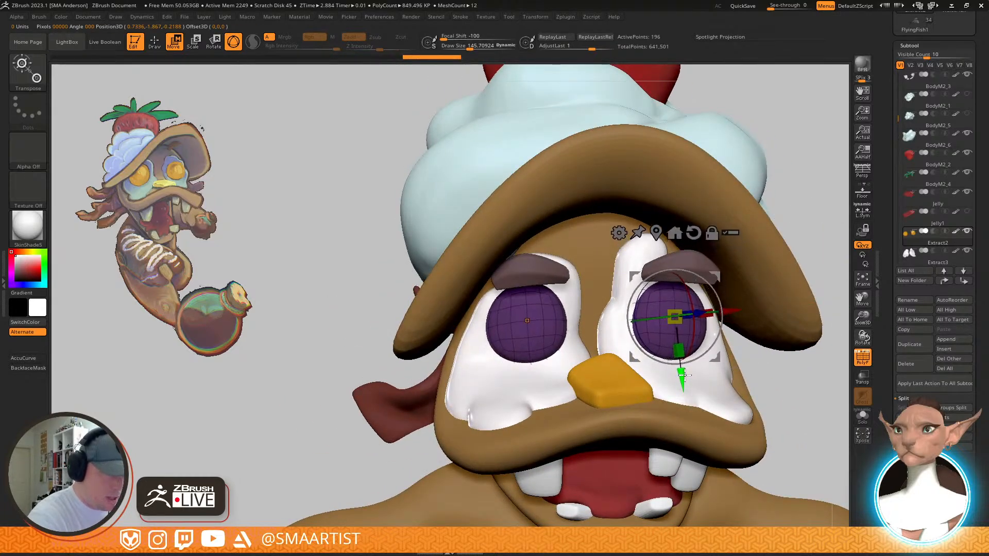
{"action": "mouse_move", "coordinate": [692, 363]}
{"action": "right_mouse_down"}
{"action": "mouse_move", "coordinate": [750, 298]}
{"action": "mouse_move", "coordinate": [772, 253]}
{"action": "right_mouse_up"}
{"action": "key", "text": "q"}
{"action": "key", "text": "shift+f"}
Return to the whipped cream and adjust its contour with the Move brush at a draw size of about 99
{"action": "mouse_move", "coordinate": [812, 299]}
{"action": "right_mouse_down"}
{"action": "mouse_move", "coordinate": [698, 284]}
{"action": "mouse_move", "coordinate": [731, 289]}
{"action": "right_mouse_up"}
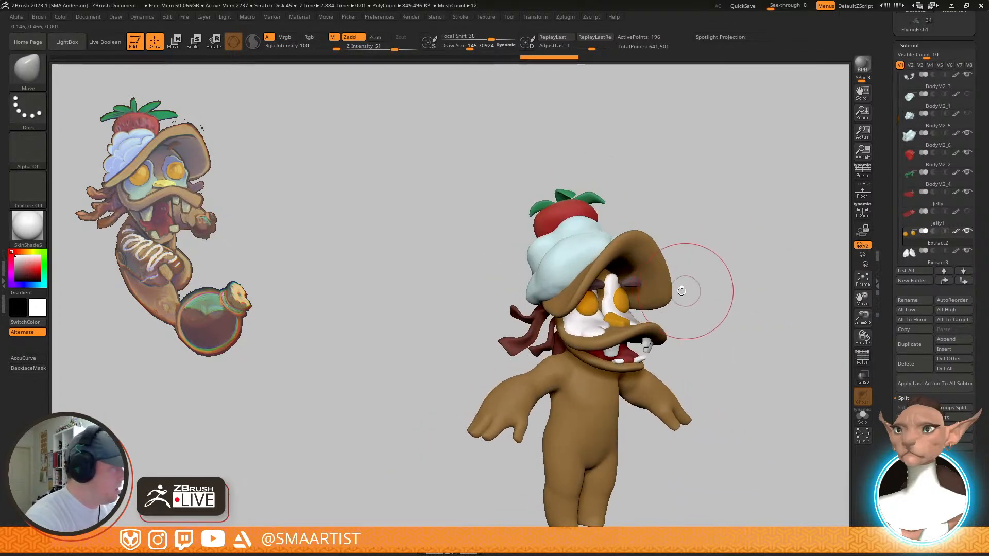
{"action": "right_click_drag", "start_coordinate": [666, 303], "coordinate": [651, 417]}
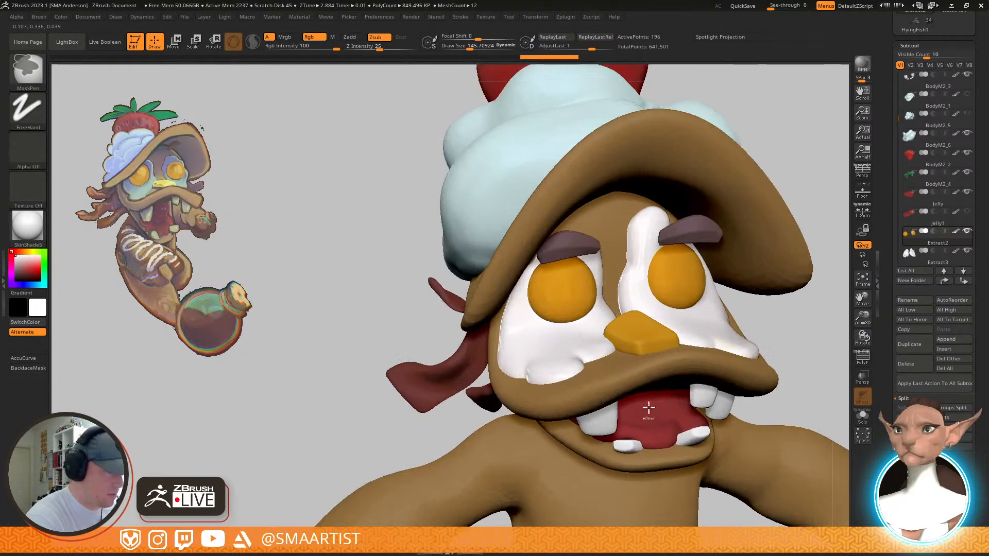
{"action": "right_click_drag", "start_coordinate": [644, 337], "coordinate": [733, 277], "text": "ctrl"}
{"action": "left_click", "coordinate": [736, 254], "text": "alt"}
{"action": "mouse_move", "coordinate": [670, 278]}
{"action": "right_mouse_down"}
{"action": "mouse_move", "coordinate": [639, 330]}
{"action": "mouse_move", "coordinate": [650, 287]}
{"action": "mouse_move", "coordinate": [621, 340]}
{"action": "right_mouse_up"}
{"action": "key", "text": "space"}
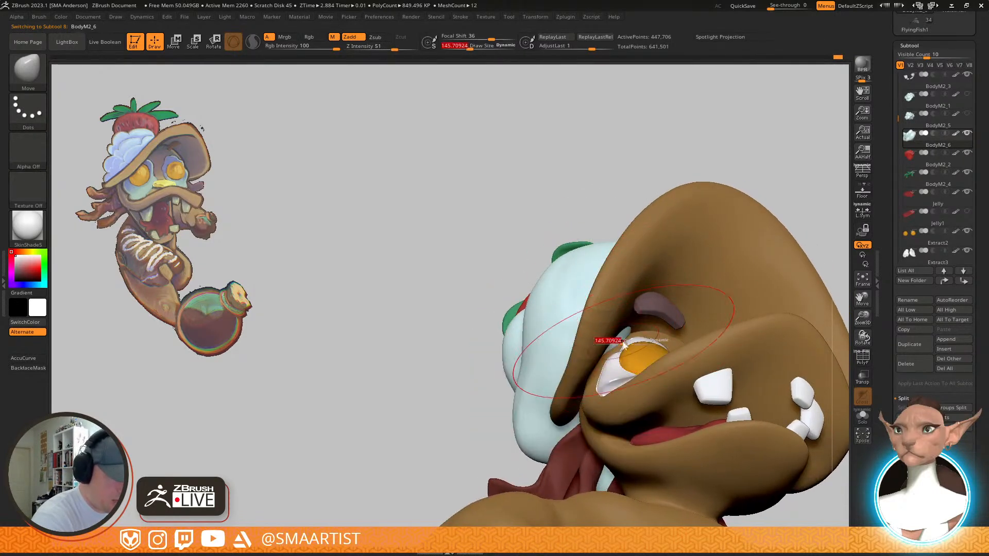
{"action": "right_click_drag", "start_coordinate": [646, 328], "coordinate": [764, 292]}
{"action": "left_click_drag", "start_coordinate": [762, 292], "coordinate": [762, 292]}
{"action": "left_click_drag", "start_coordinate": [766, 292], "coordinate": [783, 298]}
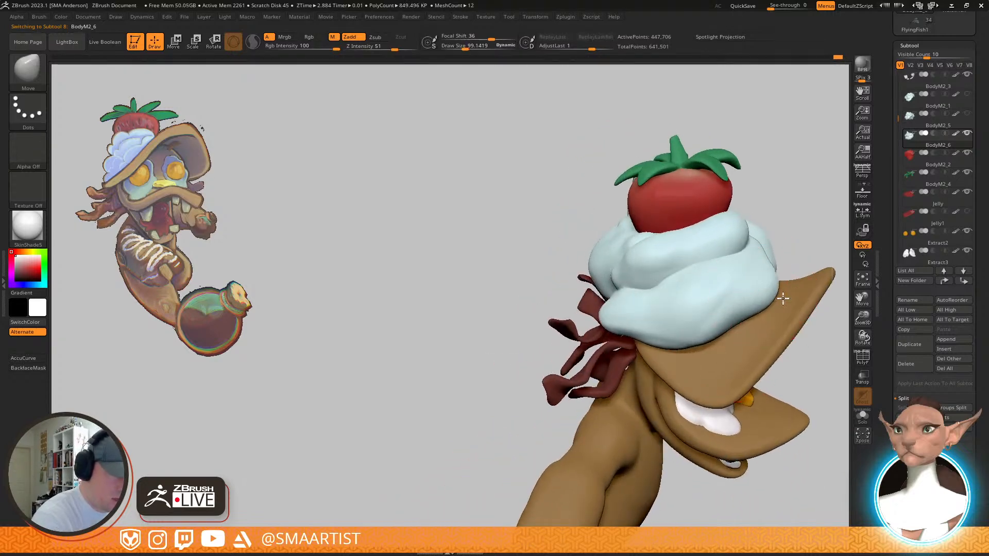
{"action": "right_click_drag", "start_coordinate": [783, 298], "coordinate": [699, 292]}
{"action": "mouse_move", "coordinate": [705, 242]}
{"action": "right_mouse_down"}
{"action": "mouse_move", "coordinate": [721, 293]}
{"action": "mouse_move", "coordinate": [730, 272]}
{"action": "mouse_move", "coordinate": [660, 259]}
{"action": "right_mouse_up"}
{"action": "mouse_move", "coordinate": [589, 220]}
{"action": "right_mouse_down"}
{"action": "mouse_move", "coordinate": [717, 249]}
{"action": "mouse_move", "coordinate": [743, 268]}
{"action": "mouse_move", "coordinate": [706, 278]}
{"action": "mouse_move", "coordinate": [718, 304]}
{"action": "mouse_move", "coordinate": [694, 251]}
{"action": "mouse_move", "coordinate": [671, 263]}
{"action": "mouse_move", "coordinate": [707, 242]}
{"action": "mouse_move", "coordinate": [711, 260]}
{"action": "mouse_move", "coordinate": [660, 265]}
{"action": "mouse_move", "coordinate": [722, 263]}
{"action": "mouse_move", "coordinate": [742, 241]}
{"action": "right_mouse_up"}
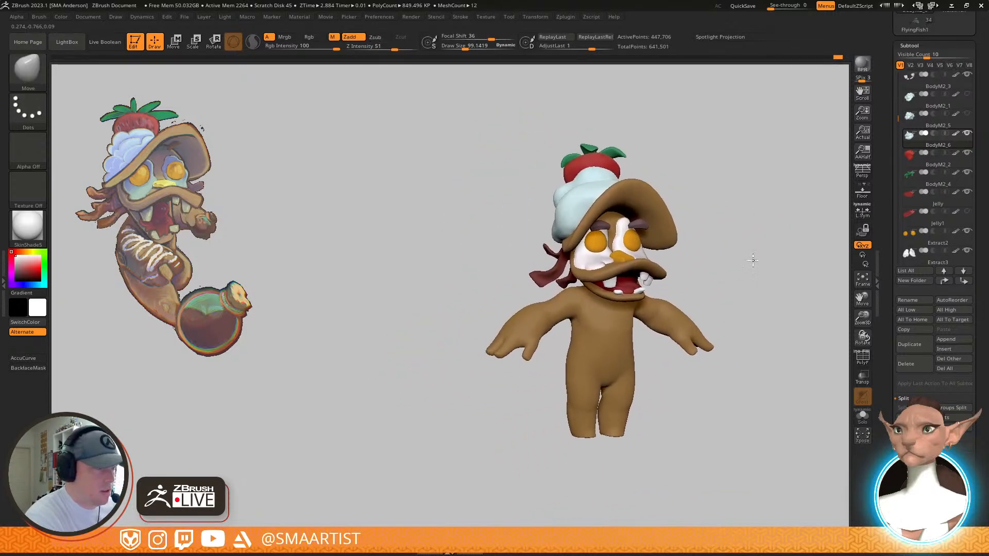
{"action": "right_click_drag", "start_coordinate": [550, 242], "coordinate": [605, 238], "text": "ctrl"}
Reshape the cream fold end at the back of the hat with a draw size of about 62 and smooth it
{"action": "mouse_move", "coordinate": [597, 244]}
{"action": "left_mouse_down"}
{"action": "mouse_move", "coordinate": [566, 244]}
{"action": "mouse_move", "coordinate": [584, 238]}
{"action": "mouse_move", "coordinate": [523, 221]}
{"action": "mouse_move", "coordinate": [605, 247]}
{"action": "mouse_move", "coordinate": [574, 266]}
{"action": "left_mouse_up"}
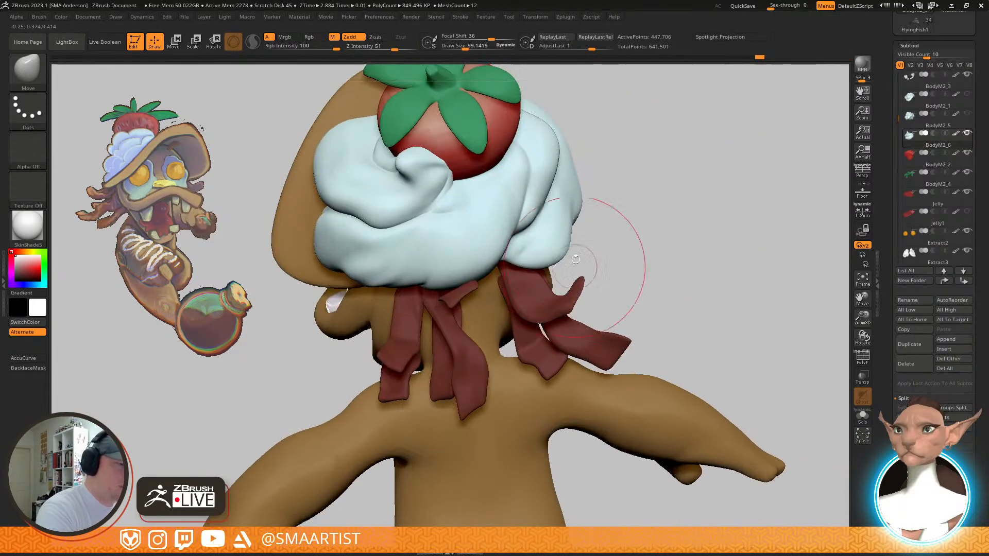
{"action": "mouse_move", "coordinate": [568, 225]}
{"action": "left_mouse_down"}
{"action": "mouse_move", "coordinate": [558, 221]}
{"action": "mouse_move", "coordinate": [566, 212]}
{"action": "left_mouse_up"}
{"action": "mouse_move", "coordinate": [564, 215]}
{"action": "right_mouse_down"}
{"action": "mouse_move", "coordinate": [565, 266]}
{"action": "mouse_move", "coordinate": [534, 245]}
{"action": "mouse_move", "coordinate": [503, 283]}
{"action": "mouse_move", "coordinate": [533, 241]}
{"action": "right_mouse_up"}
{"action": "left_click_drag", "start_coordinate": [529, 241], "coordinate": [523, 240]}
{"action": "right_click_drag", "start_coordinate": [534, 237], "coordinate": [506, 247]}
{"action": "left_click_drag", "start_coordinate": [565, 238], "coordinate": [579, 218], "text": "shift"}
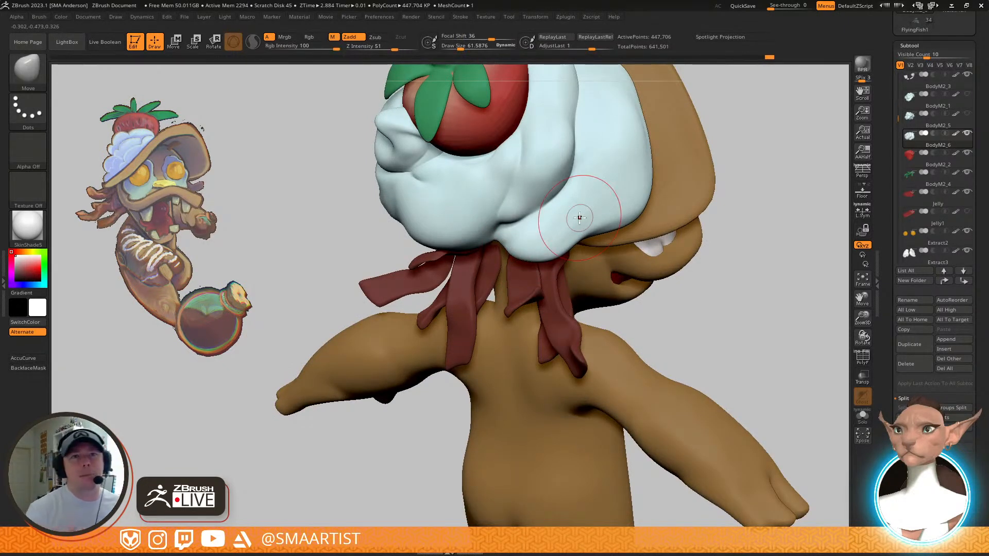
Refine and smooth the crease between the overlapping cream folds above the ribbons at the back
{"action": "mouse_move", "coordinate": [635, 309]}
{"action": "right_mouse_down"}
{"action": "mouse_move", "coordinate": [593, 248]}
{"action": "mouse_move", "coordinate": [560, 227]}
{"action": "right_mouse_up"}
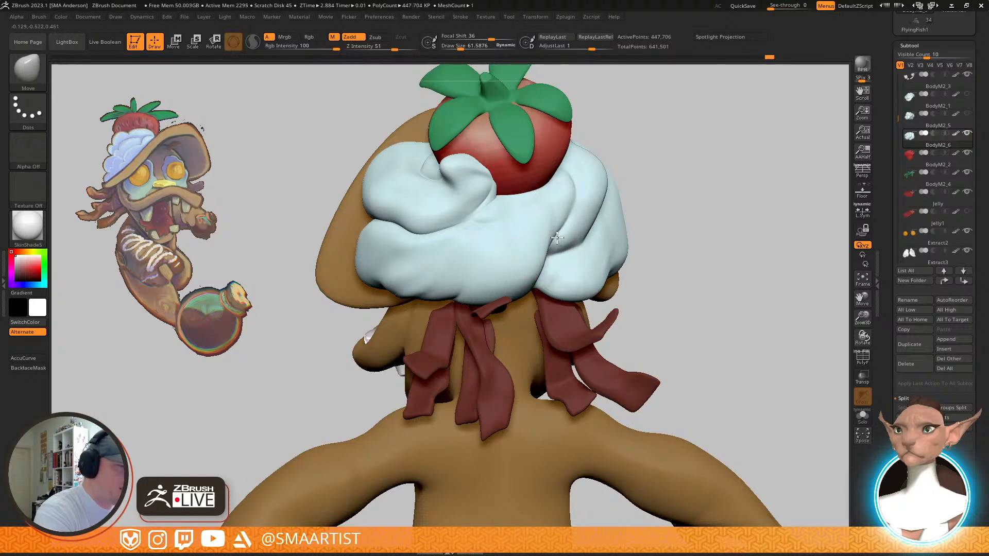
{"action": "mouse_move", "coordinate": [553, 238]}
{"action": "right_mouse_down"}
{"action": "mouse_move", "coordinate": [552, 249]}
{"action": "mouse_move", "coordinate": [555, 203]}
{"action": "right_mouse_up"}
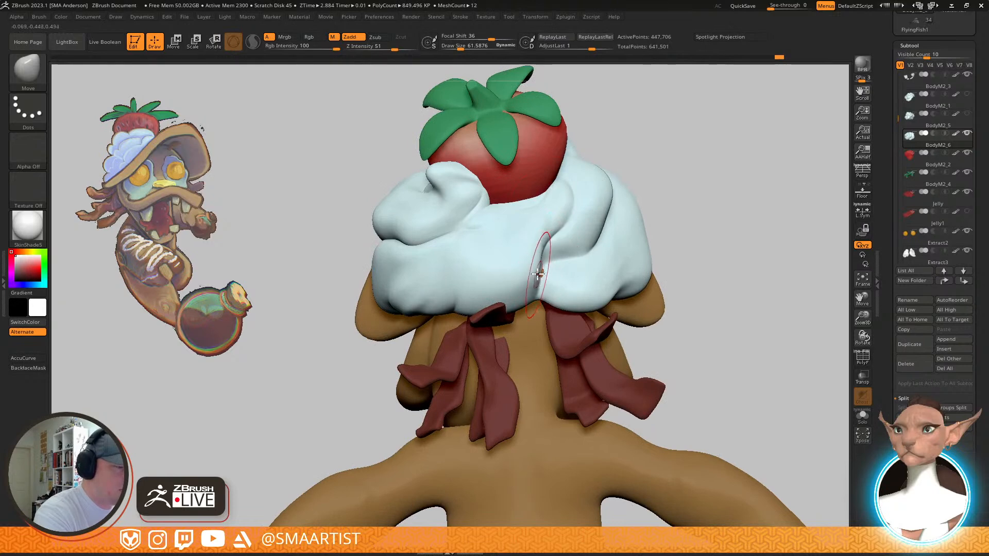
{"action": "mouse_move", "coordinate": [555, 259]}
{"action": "right_mouse_down"}
{"action": "mouse_move", "coordinate": [590, 247]}
{"action": "mouse_move", "coordinate": [600, 223]}
{"action": "right_mouse_up"}
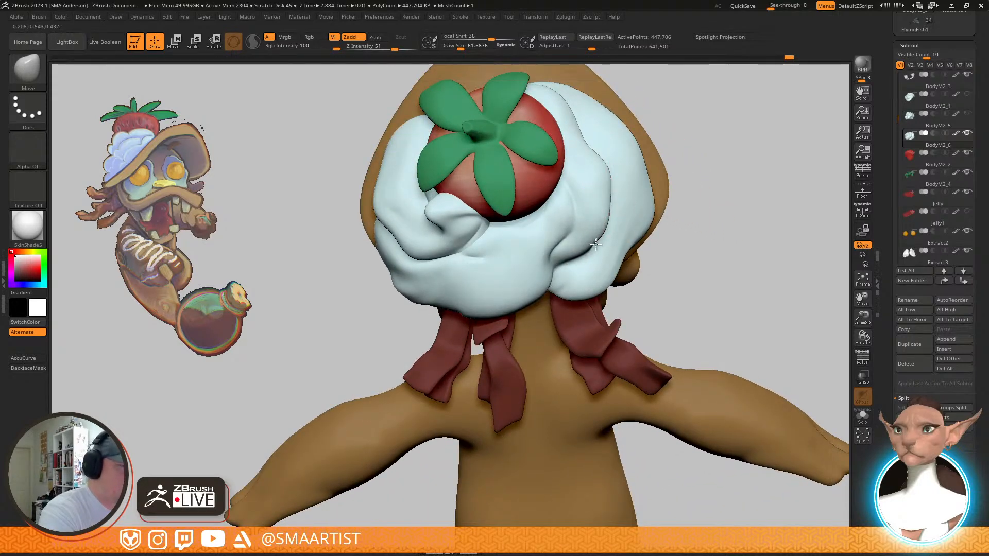
{"action": "mouse_move", "coordinate": [605, 201]}
{"action": "right_mouse_down"}
{"action": "mouse_move", "coordinate": [625, 165]}
{"action": "mouse_move", "coordinate": [628, 214]}
{"action": "mouse_move", "coordinate": [613, 196]}
{"action": "right_mouse_up"}
{"action": "mouse_move", "coordinate": [595, 162]}
{"action": "right_mouse_down"}
{"action": "mouse_move", "coordinate": [617, 182]}
{"action": "mouse_move", "coordinate": [589, 246]}
{"action": "mouse_move", "coordinate": [605, 230]}
{"action": "right_mouse_up"}
{"action": "right_click_drag", "start_coordinate": [574, 280], "coordinate": [616, 295]}
{"action": "key", "text": "shift"}
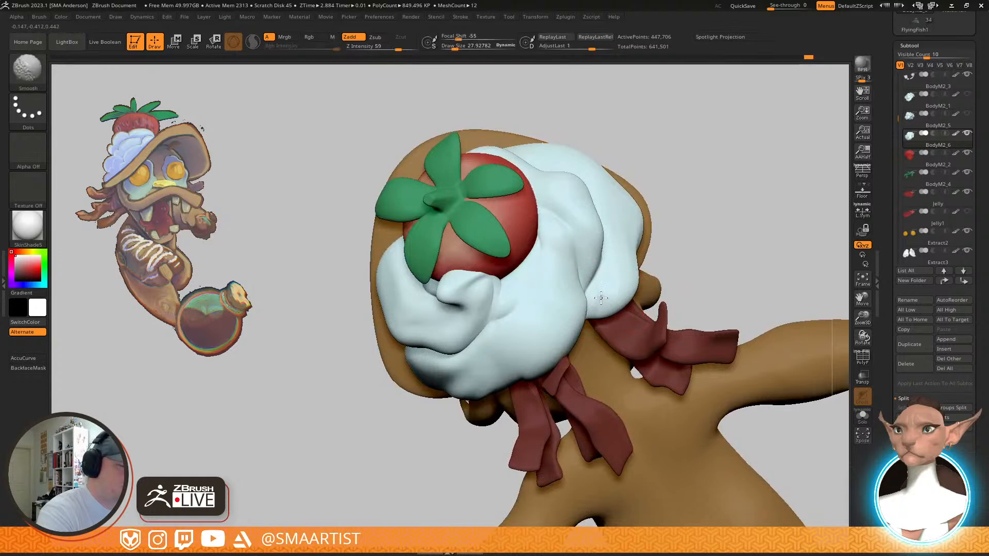
Adjust the cream swirl around the strawberry with the Move brush at a draw size of about 95
{"action": "right_click_drag", "start_coordinate": [631, 263], "coordinate": [630, 311]}
{"action": "left_click_drag", "start_coordinate": [536, 245], "coordinate": [534, 245]}
{"action": "mouse_move", "coordinate": [521, 240]}
{"action": "right_mouse_down"}
{"action": "mouse_move", "coordinate": [565, 215]}
{"action": "mouse_move", "coordinate": [561, 193]}
{"action": "mouse_move", "coordinate": [525, 271]}
{"action": "mouse_move", "coordinate": [521, 214]}
{"action": "right_mouse_up"}
{"action": "mouse_move", "coordinate": [507, 251]}
{"action": "right_mouse_down"}
{"action": "mouse_move", "coordinate": [515, 243]}
{"action": "mouse_move", "coordinate": [520, 261]}
{"action": "mouse_move", "coordinate": [476, 233]}
{"action": "mouse_move", "coordinate": [509, 327]}
{"action": "mouse_move", "coordinate": [489, 332]}
{"action": "mouse_move", "coordinate": [486, 315]}
{"action": "mouse_move", "coordinate": [448, 320]}
{"action": "right_mouse_up"}
{"action": "right_click_drag", "start_coordinate": [437, 285], "coordinate": [466, 226]}
{"action": "mouse_move", "coordinate": [561, 335]}
{"action": "right_mouse_down"}
{"action": "mouse_move", "coordinate": [658, 294]}
{"action": "mouse_move", "coordinate": [670, 313]}
{"action": "mouse_move", "coordinate": [649, 316]}
{"action": "mouse_move", "coordinate": [656, 366]}
{"action": "mouse_move", "coordinate": [587, 327]}
{"action": "mouse_move", "coordinate": [600, 338]}
{"action": "right_mouse_up"}
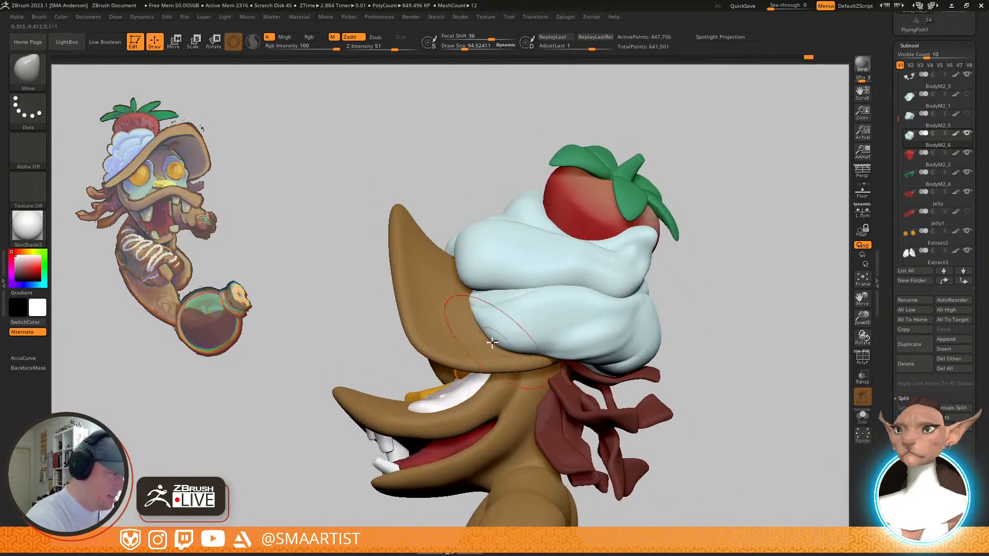
Adjust the whipped cream's side contour and the cream around the strawberry with the Move brush at a draw size of about 86
{"action": "mouse_move", "coordinate": [543, 371]}
{"action": "right_mouse_down"}
{"action": "mouse_move", "coordinate": [609, 338]}
{"action": "mouse_move", "coordinate": [607, 301]}
{"action": "mouse_move", "coordinate": [633, 333]}
{"action": "mouse_move", "coordinate": [677, 308]}
{"action": "mouse_move", "coordinate": [681, 288]}
{"action": "mouse_move", "coordinate": [600, 280]}
{"action": "mouse_move", "coordinate": [592, 196]}
{"action": "mouse_move", "coordinate": [632, 258]}
{"action": "mouse_move", "coordinate": [569, 286]}
{"action": "mouse_move", "coordinate": [560, 252]}
{"action": "mouse_move", "coordinate": [617, 286]}
{"action": "mouse_move", "coordinate": [667, 379]}
{"action": "mouse_move", "coordinate": [586, 344]}
{"action": "mouse_move", "coordinate": [637, 315]}
{"action": "mouse_move", "coordinate": [636, 268]}
{"action": "mouse_move", "coordinate": [628, 222]}
{"action": "mouse_move", "coordinate": [574, 198]}
{"action": "mouse_move", "coordinate": [625, 223]}
{"action": "mouse_move", "coordinate": [665, 283]}
{"action": "mouse_move", "coordinate": [687, 250]}
{"action": "mouse_move", "coordinate": [684, 277]}
{"action": "mouse_move", "coordinate": [665, 278]}
{"action": "mouse_move", "coordinate": [653, 231]}
{"action": "mouse_move", "coordinate": [711, 220]}
{"action": "mouse_move", "coordinate": [680, 214]}
{"action": "mouse_move", "coordinate": [738, 207]}
{"action": "right_mouse_up"}
{"action": "key", "text": "s"}
{"action": "left_click_drag", "start_coordinate": [740, 202], "coordinate": [749, 206]}
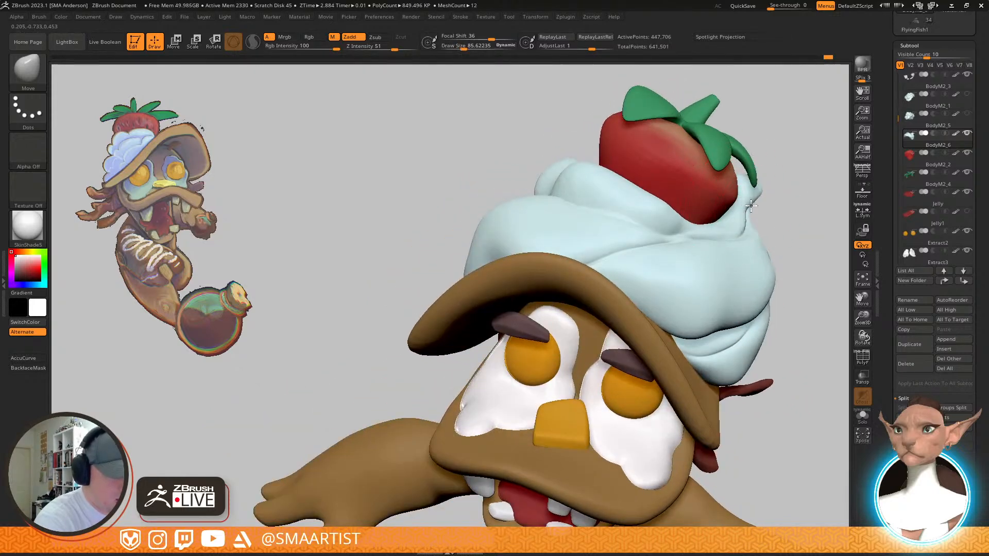
{"action": "mouse_move", "coordinate": [748, 205]}
{"action": "right_mouse_down"}
{"action": "mouse_move", "coordinate": [713, 216]}
{"action": "mouse_move", "coordinate": [782, 246]}
{"action": "mouse_move", "coordinate": [764, 247]}
{"action": "right_mouse_up"}
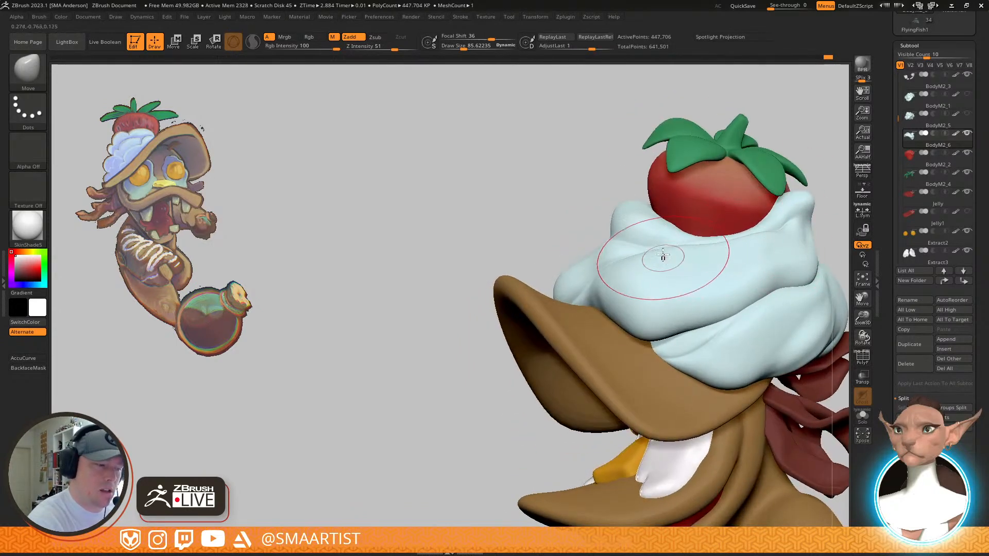
{"action": "mouse_move", "coordinate": [628, 257]}
{"action": "right_mouse_down"}
{"action": "mouse_move", "coordinate": [755, 249]}
{"action": "mouse_move", "coordinate": [720, 246]}
{"action": "mouse_move", "coordinate": [741, 236]}
{"action": "mouse_move", "coordinate": [757, 237]}
{"action": "mouse_move", "coordinate": [730, 239]}
{"action": "mouse_move", "coordinate": [754, 263]}
{"action": "mouse_move", "coordinate": [769, 251]}
{"action": "mouse_move", "coordinate": [777, 258]}
{"action": "mouse_move", "coordinate": [765, 243]}
{"action": "right_mouse_up"}
Reshape the long upper cream fold and its peak beside the strawberry, using Move brush draw sizes of about 51 and 86
{"action": "key", "text": "s"}
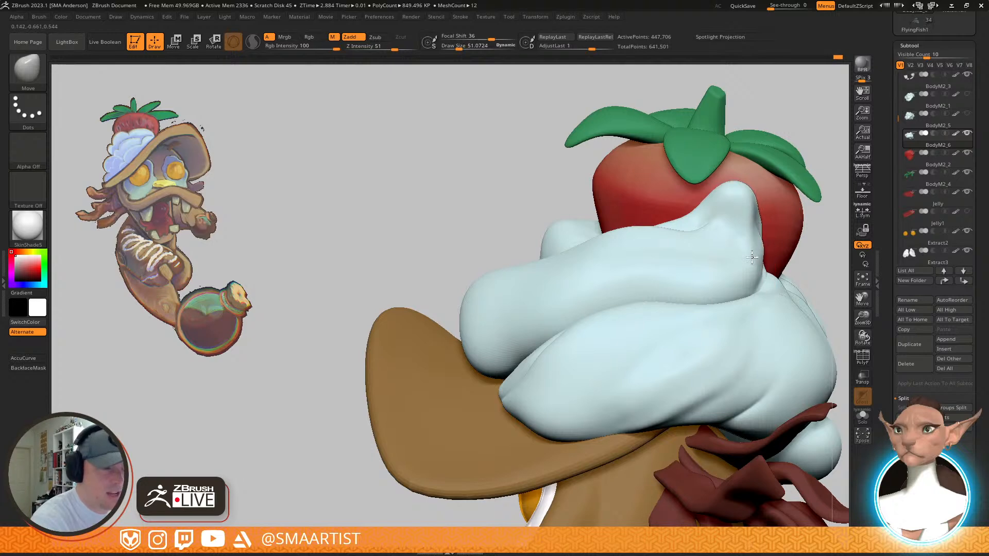
{"action": "mouse_move", "coordinate": [763, 250]}
{"action": "right_mouse_down"}
{"action": "mouse_move", "coordinate": [756, 295]}
{"action": "mouse_move", "coordinate": [774, 287]}
{"action": "mouse_move", "coordinate": [755, 280]}
{"action": "mouse_move", "coordinate": [773, 230]}
{"action": "mouse_move", "coordinate": [754, 276]}
{"action": "mouse_move", "coordinate": [773, 309]}
{"action": "mouse_move", "coordinate": [797, 256]}
{"action": "mouse_move", "coordinate": [703, 237]}
{"action": "mouse_move", "coordinate": [706, 261]}
{"action": "mouse_move", "coordinate": [682, 223]}
{"action": "mouse_move", "coordinate": [677, 233]}
{"action": "right_mouse_up"}
{"action": "key", "text": "s"}
{"action": "left_click_drag", "start_coordinate": [676, 232], "coordinate": [676, 229]}
{"action": "mouse_move", "coordinate": [687, 222]}
{"action": "right_mouse_down", "text": "ctrl"}
{"action": "mouse_move", "coordinate": [656, 252]}
{"action": "mouse_move", "coordinate": [746, 262]}
{"action": "mouse_move", "coordinate": [721, 257]}
{"action": "mouse_move", "coordinate": [731, 298]}
{"action": "mouse_move", "coordinate": [725, 254]}
{"action": "right_mouse_up", "text": "ctrl"}
{"action": "mouse_move", "coordinate": [725, 254]}
{"action": "right_mouse_down"}
{"action": "mouse_move", "coordinate": [801, 254]}
{"action": "mouse_move", "coordinate": [741, 248]}
{"action": "mouse_move", "coordinate": [697, 261]}
{"action": "mouse_move", "coordinate": [713, 271]}
{"action": "mouse_move", "coordinate": [653, 364]}
{"action": "mouse_move", "coordinate": [629, 266]}
{"action": "mouse_move", "coordinate": [649, 260]}
{"action": "mouse_move", "coordinate": [603, 275]}
{"action": "mouse_move", "coordinate": [654, 295]}
{"action": "mouse_move", "coordinate": [635, 305]}
{"action": "mouse_move", "coordinate": [676, 284]}
{"action": "mouse_move", "coordinate": [679, 300]}
{"action": "right_mouse_up"}
{"action": "key", "text": "shift"}
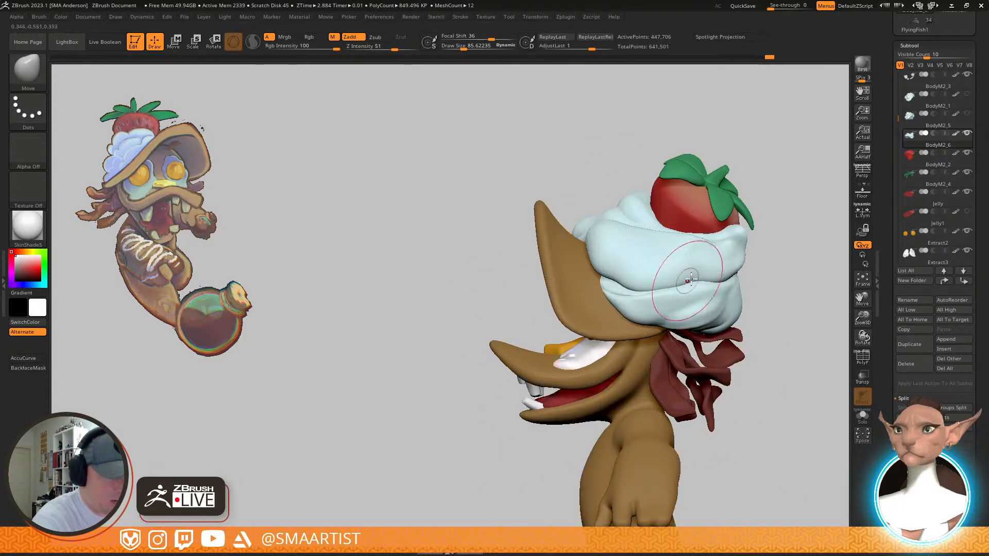
Isolate the whipped cream, adjust its underside at a draw size of about 73, and bring the other parts back into view
{"action": "right_click_drag", "start_coordinate": [626, 282], "coordinate": [678, 270]}
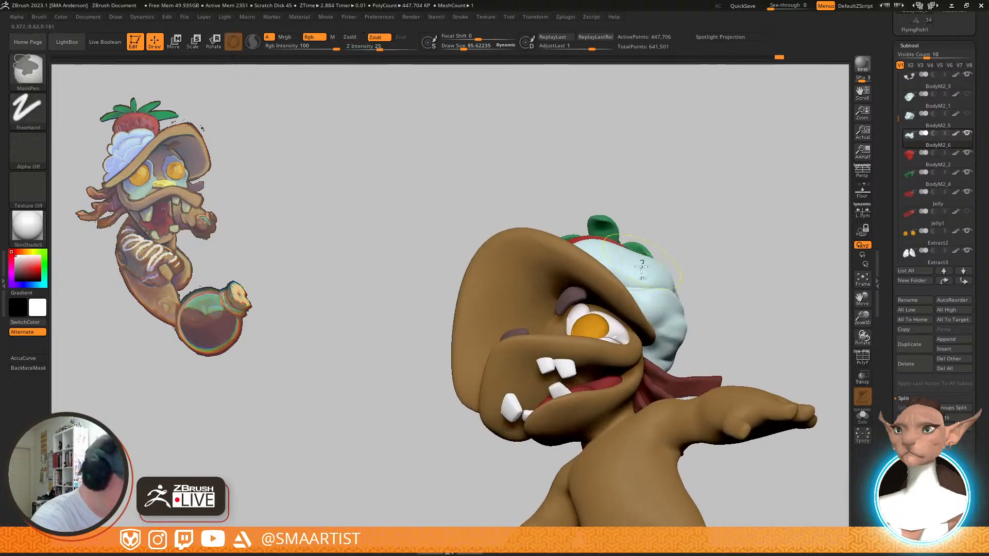
{"action": "key", "text": "shift+alt+s"}
{"action": "mouse_move", "coordinate": [638, 304]}
{"action": "right_mouse_down"}
{"action": "mouse_move", "coordinate": [651, 236]}
{"action": "mouse_move", "coordinate": [574, 348]}
{"action": "mouse_move", "coordinate": [614, 340]}
{"action": "right_mouse_up"}
{"action": "key", "text": "s"}
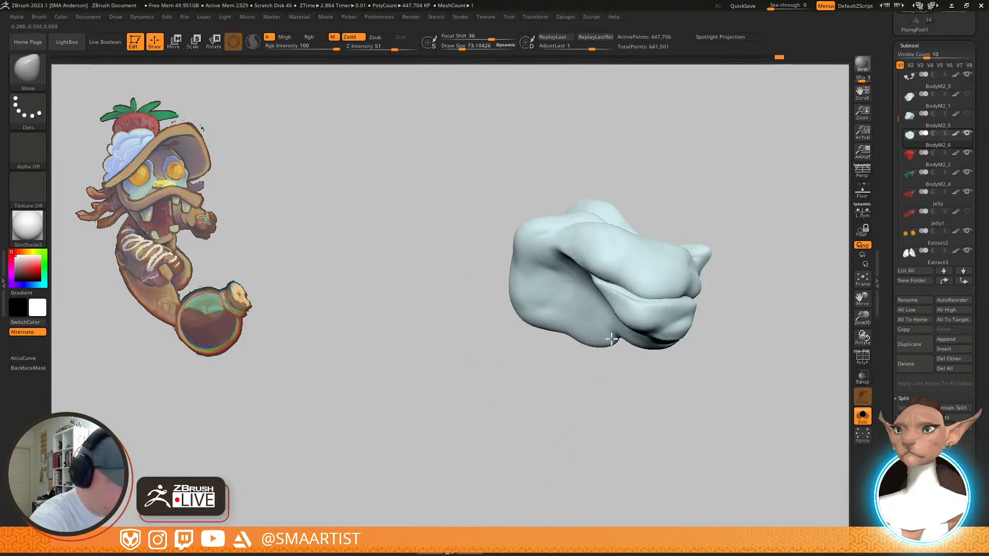
{"action": "key", "text": "shift+alt+s"}
{"action": "mouse_move", "coordinate": [637, 292]}
{"action": "right_mouse_down"}
{"action": "mouse_move", "coordinate": [619, 297]}
{"action": "mouse_move", "coordinate": [656, 322]}
{"action": "right_mouse_up"}
{"action": "key", "text": "shift"}
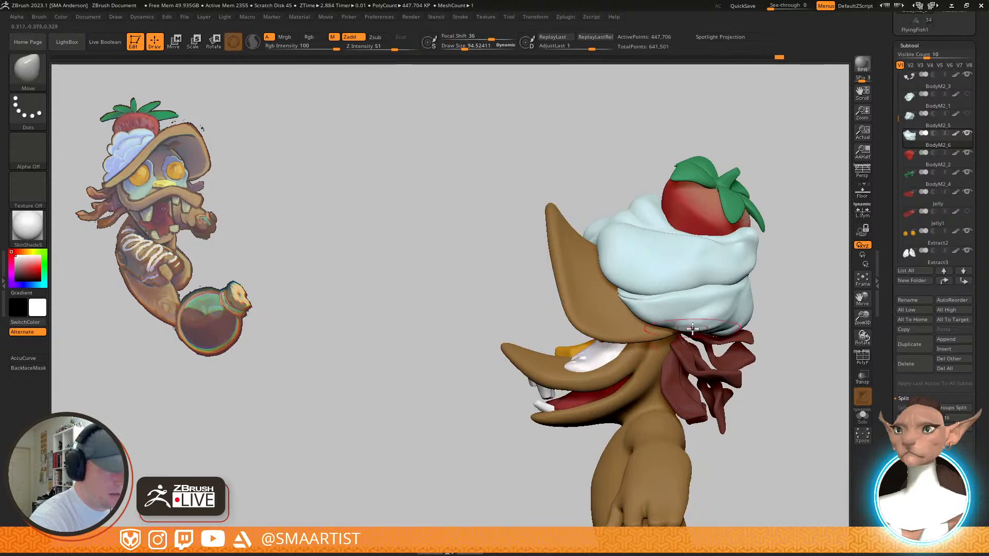
Push the cream's outer contour around the side and back of the hat with a draw size of about 95
{"action": "mouse_move", "coordinate": [745, 323]}
{"action": "right_mouse_down", "text": "ctrl"}
{"action": "mouse_move", "coordinate": [765, 276]}
{"action": "mouse_move", "coordinate": [740, 261]}
{"action": "mouse_move", "coordinate": [706, 287]}
{"action": "mouse_move", "coordinate": [643, 283]}
{"action": "right_mouse_up", "text": "ctrl"}
{"action": "mouse_move", "coordinate": [736, 238]}
{"action": "right_mouse_down"}
{"action": "mouse_move", "coordinate": [787, 240]}
{"action": "mouse_move", "coordinate": [762, 239]}
{"action": "mouse_move", "coordinate": [790, 248]}
{"action": "mouse_move", "coordinate": [762, 269]}
{"action": "right_mouse_up"}
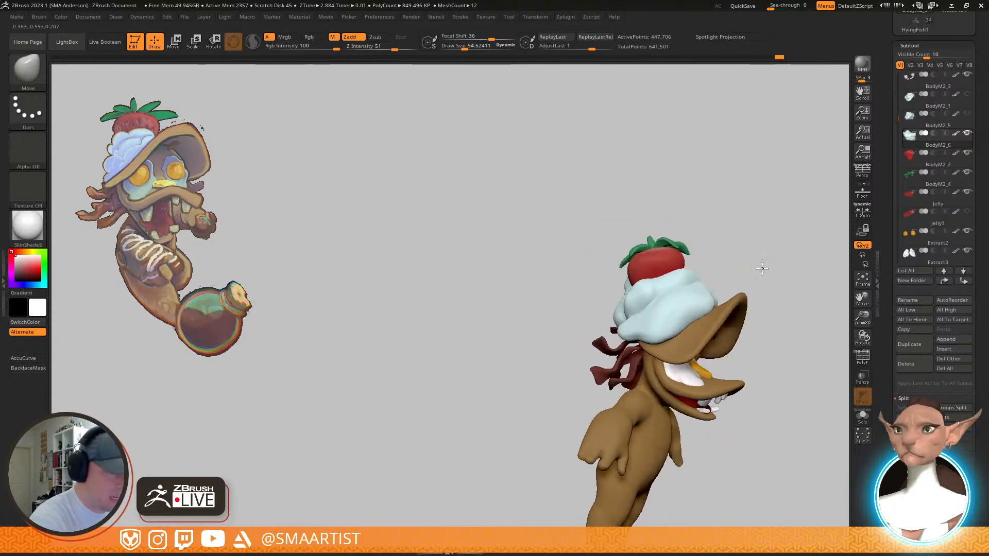
{"action": "mouse_move", "coordinate": [681, 297]}
{"action": "right_mouse_down"}
{"action": "mouse_move", "coordinate": [726, 319]}
{"action": "mouse_move", "coordinate": [684, 349]}
{"action": "mouse_move", "coordinate": [646, 319]}
{"action": "right_mouse_up"}
{"action": "left_click_drag", "start_coordinate": [646, 320], "coordinate": [662, 310]}
{"action": "right_click_drag", "start_coordinate": [673, 309], "coordinate": [705, 297]}
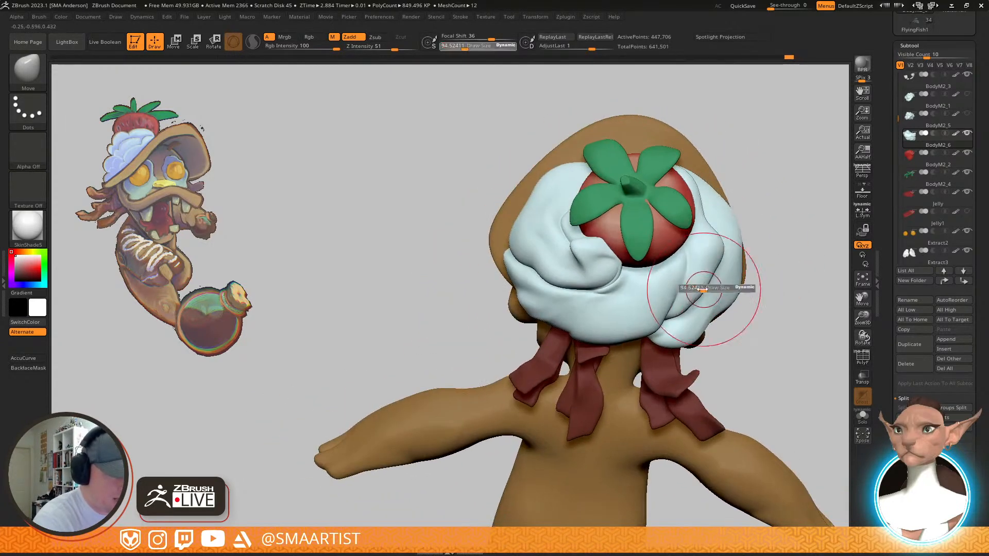
Refine the cream folds below the strawberry with the Move brush at a draw size of about 77
{"action": "mouse_move", "coordinate": [703, 283]}
{"action": "right_mouse_down"}
{"action": "mouse_move", "coordinate": [683, 286]}
{"action": "mouse_move", "coordinate": [696, 293]}
{"action": "right_mouse_up"}
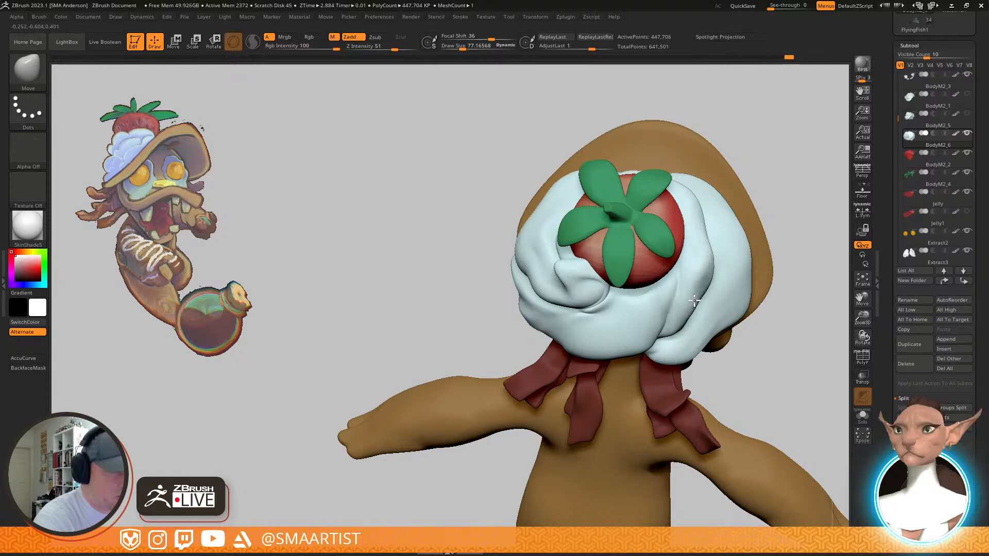
{"action": "mouse_move", "coordinate": [696, 303]}
{"action": "right_mouse_down"}
{"action": "mouse_move", "coordinate": [708, 296]}
{"action": "mouse_move", "coordinate": [693, 257]}
{"action": "right_mouse_up"}
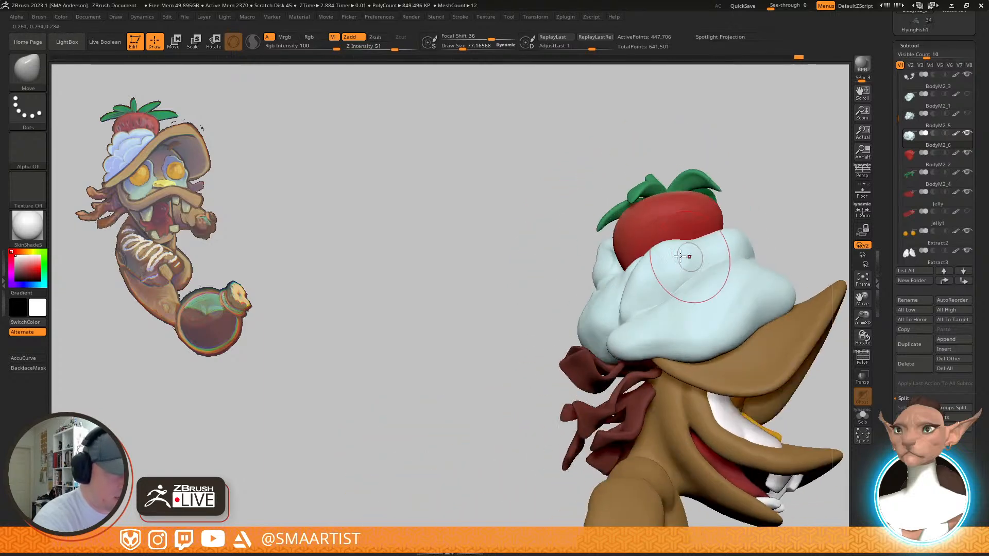
{"action": "left_click_drag", "start_coordinate": [636, 277], "coordinate": [641, 274]}
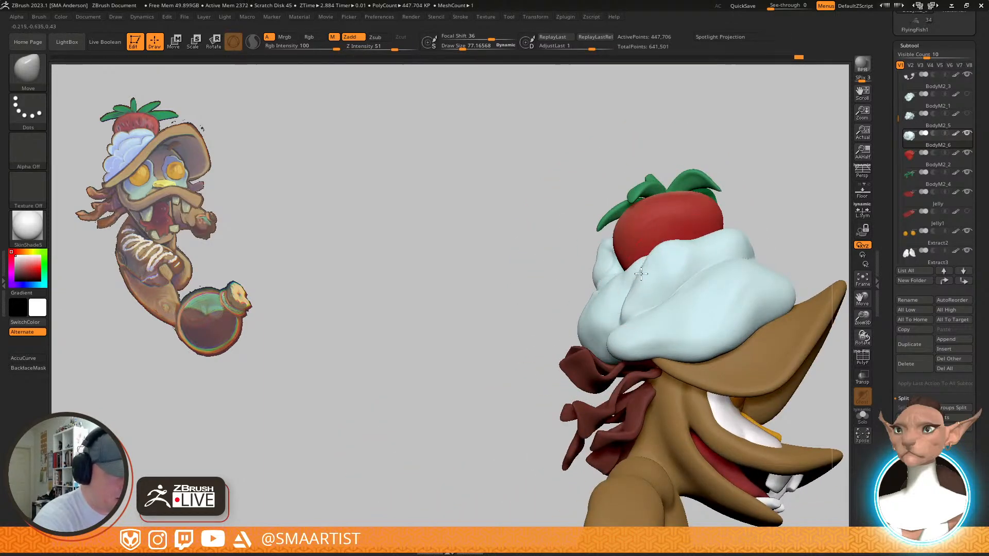
{"action": "mouse_move", "coordinate": [687, 282]}
{"action": "right_mouse_down", "text": "ctrl"}
{"action": "mouse_move", "coordinate": [803, 249]}
{"action": "mouse_move", "coordinate": [735, 237]}
{"action": "mouse_move", "coordinate": [768, 235]}
{"action": "mouse_move", "coordinate": [759, 242]}
{"action": "mouse_move", "coordinate": [767, 246]}
{"action": "right_mouse_up", "text": "ctrl"}
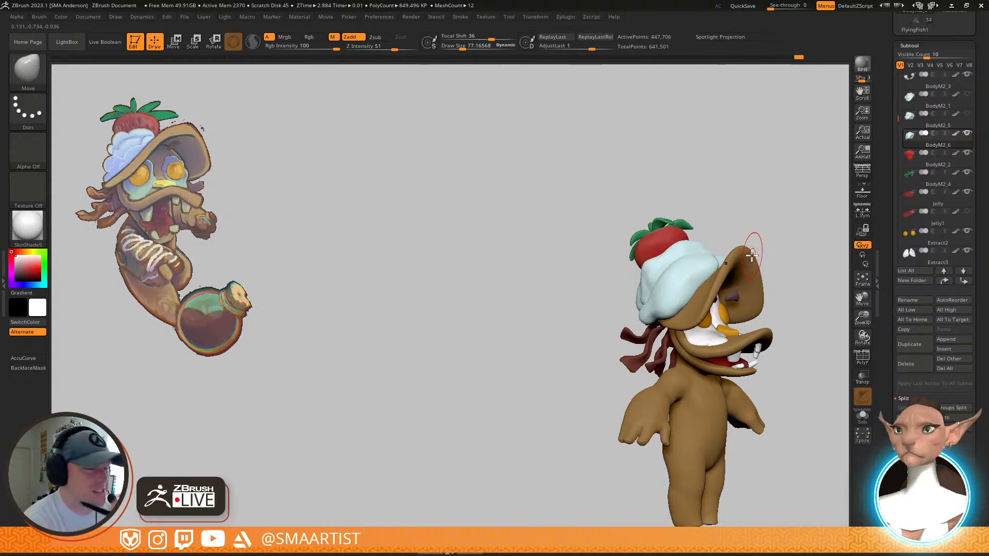
{"action": "mouse_move", "coordinate": [766, 256]}
{"action": "left_mouse_down"}
{"action": "mouse_move", "coordinate": [798, 270]}
{"action": "mouse_move", "coordinate": [733, 276]}
{"action": "mouse_move", "coordinate": [787, 249]}
{"action": "mouse_move", "coordinate": [750, 254]}
{"action": "mouse_move", "coordinate": [831, 247]}
{"action": "mouse_move", "coordinate": [746, 273]}
{"action": "mouse_move", "coordinate": [717, 265]}
{"action": "mouse_move", "coordinate": [762, 287]}
{"action": "mouse_move", "coordinate": [746, 318]}
{"action": "mouse_move", "coordinate": [679, 318]}
{"action": "left_mouse_up"}
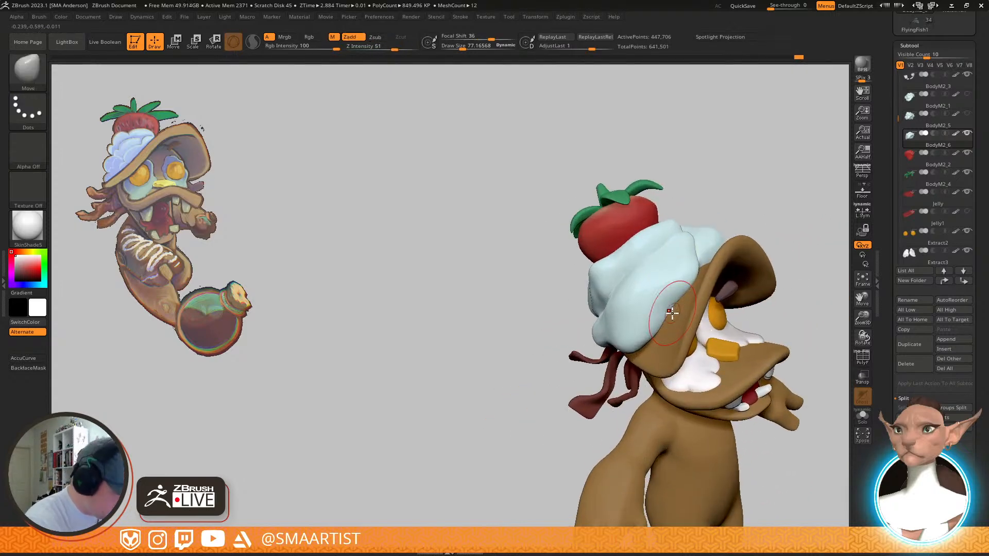
Carve a new fold crease into the cream alongside the hat brim with the GIO_soft_forms brush at a draw size of about 77
{"action": "key", "text": "b"}
{"action": "key", "text": "g"}
{"action": "key", "text": "i"}
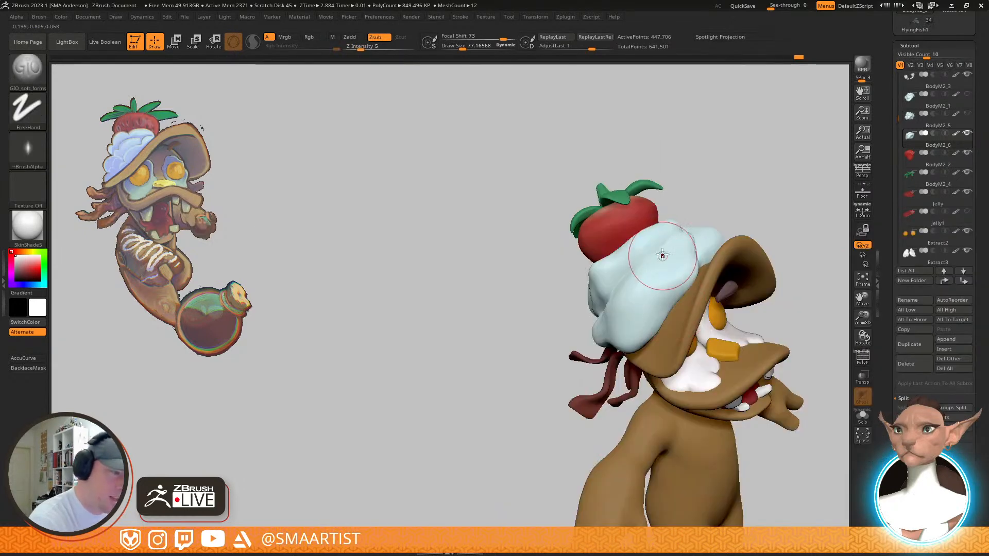
{"action": "right_click_drag", "start_coordinate": [636, 357], "coordinate": [641, 345]}
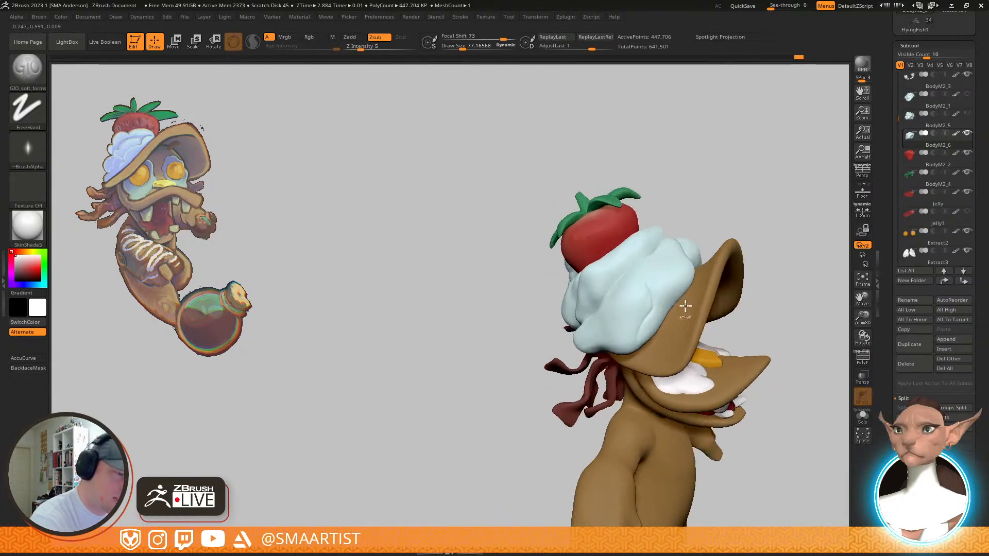
{"action": "left_click_drag", "start_coordinate": [645, 322], "coordinate": [664, 280]}
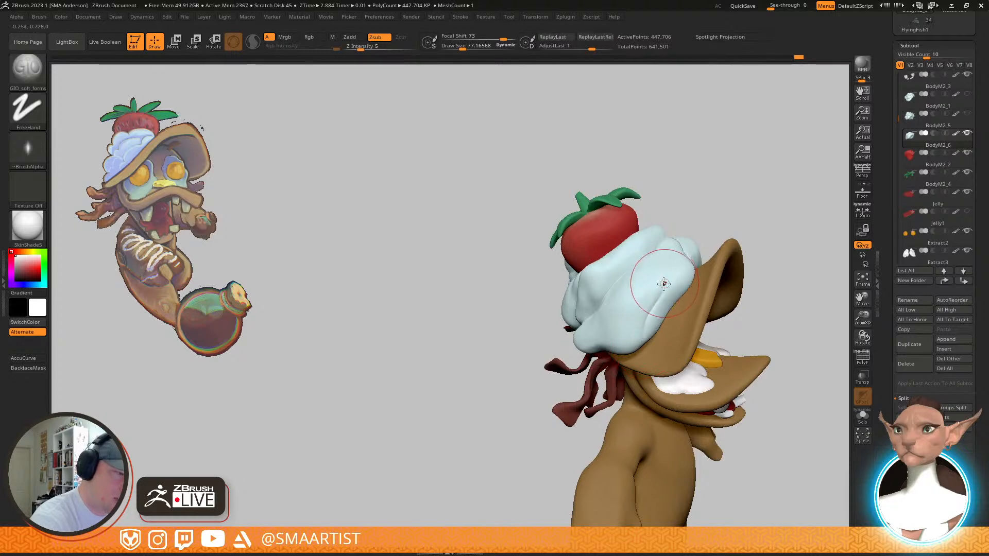
{"action": "right_click_drag", "start_coordinate": [681, 228], "coordinate": [678, 286]}
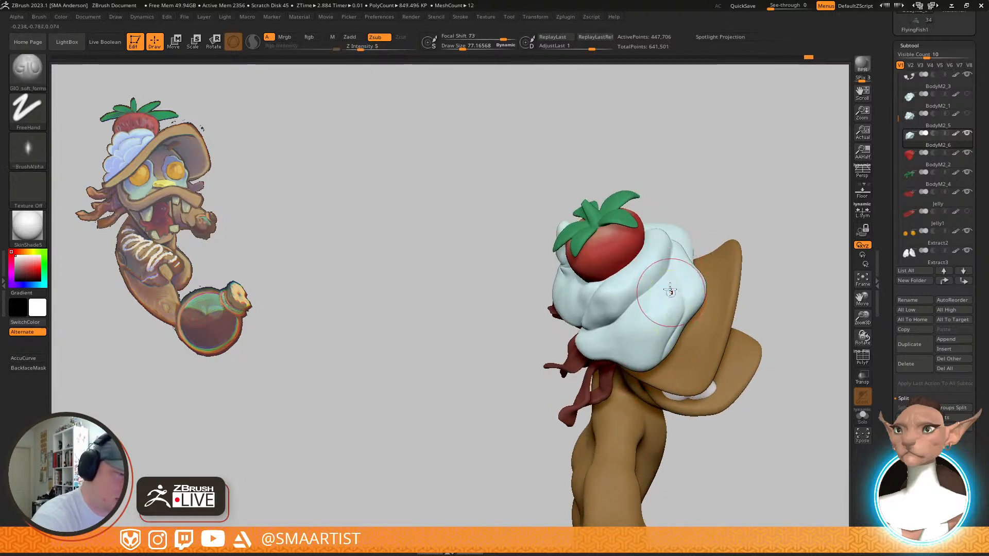
{"action": "mouse_move", "coordinate": [658, 351]}
{"action": "right_mouse_down"}
{"action": "mouse_move", "coordinate": [691, 313]}
{"action": "mouse_move", "coordinate": [681, 301]}
{"action": "mouse_move", "coordinate": [697, 322]}
{"action": "right_mouse_up"}
Puff up the cream beside the new crease near the hat brim with the Inflat brush
{"action": "key", "text": "b"}
{"action": "key", "text": "i"}
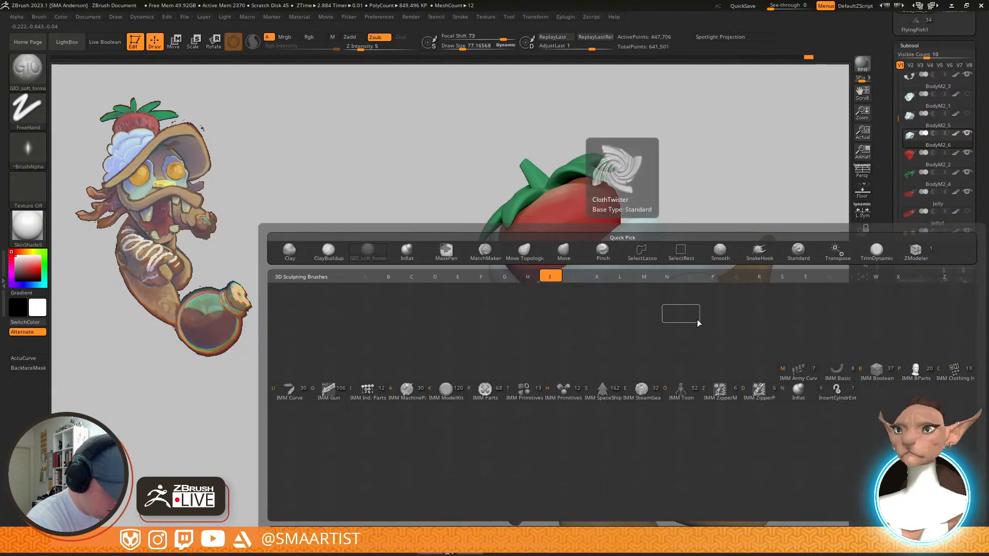
{"action": "key", "text": "n"}
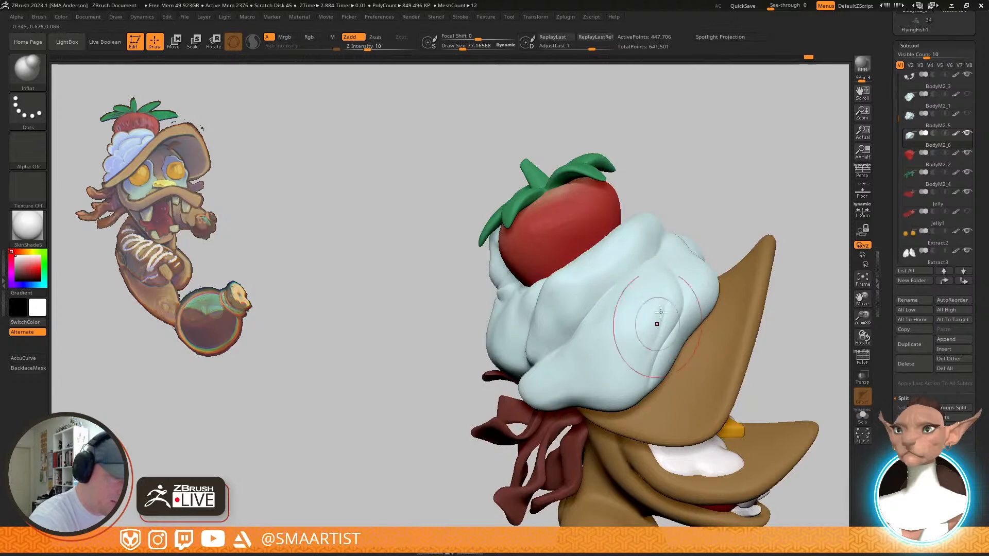
{"action": "mouse_move", "coordinate": [701, 309]}
{"action": "right_mouse_down"}
{"action": "mouse_move", "coordinate": [717, 283]}
{"action": "mouse_move", "coordinate": [697, 295]}
{"action": "right_mouse_up"}
Deepen the cream creases on both sides of the hat with the GIO_soft_forms brush at a draw size of about 69, and smooth them
{"action": "key", "text": "b"}
{"action": "key", "text": "g"}
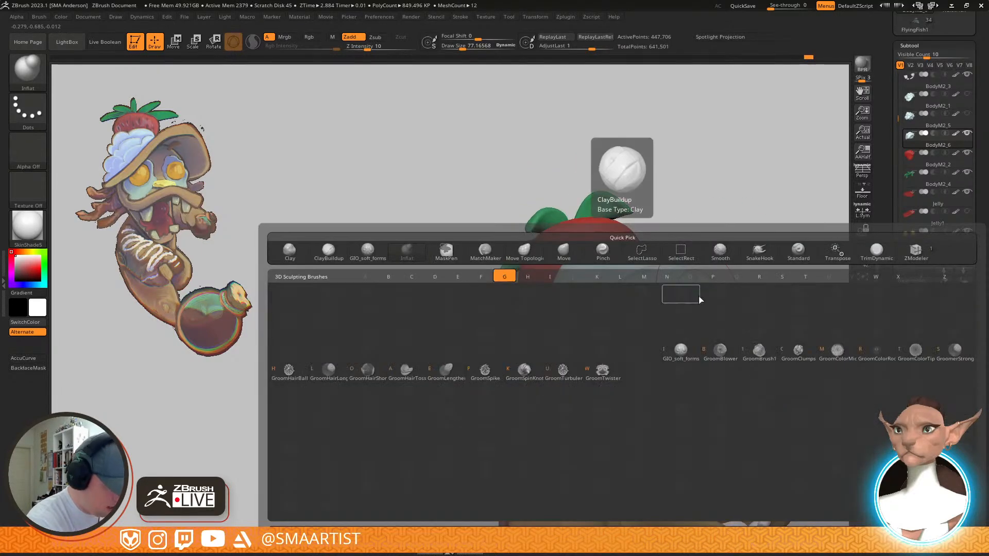
{"action": "key", "text": "i"}
{"action": "mouse_move", "coordinate": [662, 329]}
{"action": "right_mouse_down"}
{"action": "mouse_move", "coordinate": [640, 360]}
{"action": "mouse_move", "coordinate": [747, 268]}
{"action": "mouse_move", "coordinate": [813, 260]}
{"action": "mouse_move", "coordinate": [726, 270]}
{"action": "mouse_move", "coordinate": [726, 345]}
{"action": "right_mouse_up"}
{"action": "right_click_drag", "start_coordinate": [807, 308], "coordinate": [583, 352]}
{"action": "right_click_drag", "start_coordinate": [732, 256], "coordinate": [743, 294]}
{"action": "right_click_drag", "start_coordinate": [585, 375], "coordinate": [526, 376], "text": "ctrl"}
{"action": "key", "text": "s"}
{"action": "mouse_move", "coordinate": [522, 363]}
{"action": "left_mouse_down"}
{"action": "mouse_move", "coordinate": [510, 370]}
{"action": "mouse_move", "coordinate": [526, 365]}
{"action": "left_mouse_up"}
{"action": "key", "text": "s"}
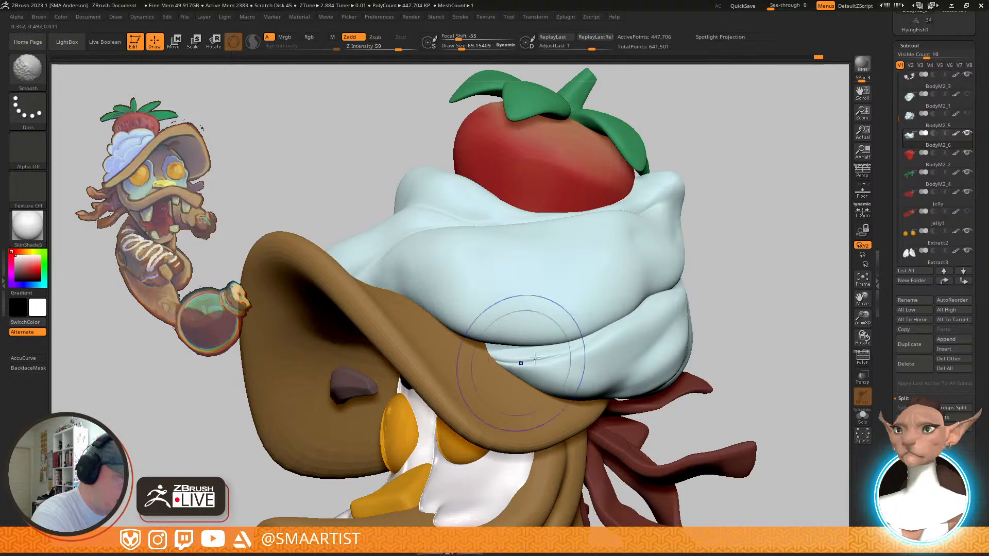
{"action": "mouse_move", "coordinate": [600, 347]}
{"action": "right_mouse_down", "text": "ctrl"}
{"action": "mouse_move", "coordinate": [567, 305]}
{"action": "mouse_move", "coordinate": [636, 335]}
{"action": "mouse_move", "coordinate": [615, 341]}
{"action": "right_mouse_up", "text": "ctrl"}
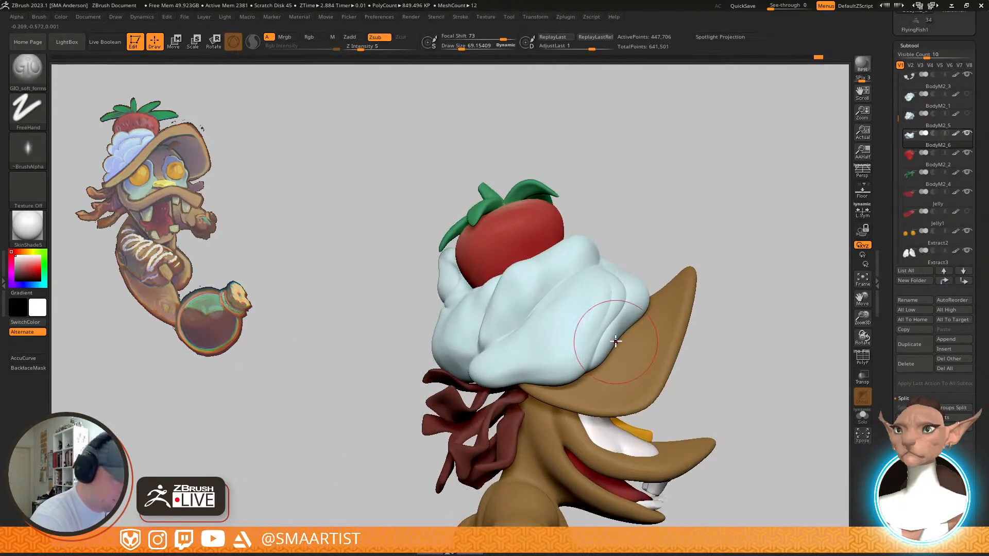
Shift the small cream fold beside the hat brim with the Move brush
{"action": "key", "text": "b"}
{"action": "key", "text": "m"}
{"action": "key", "text": "v"}
{"action": "key", "text": "s"}
{"action": "mouse_move", "coordinate": [606, 315]}
{"action": "left_mouse_down"}
{"action": "mouse_move", "coordinate": [641, 315]}
{"action": "mouse_move", "coordinate": [595, 348]}
{"action": "left_mouse_up"}
{"action": "mouse_move", "coordinate": [631, 325]}
{"action": "right_mouse_down"}
{"action": "mouse_move", "coordinate": [638, 335]}
{"action": "mouse_move", "coordinate": [602, 330]}
{"action": "mouse_move", "coordinate": [615, 327]}
{"action": "right_mouse_up"}
Refine the edge and upper end of the brim-side cream fold with a smaller Move brush
{"action": "key", "text": "bracketleft"}
{"action": "left_click_drag", "start_coordinate": [619, 327], "coordinate": [632, 335]}
{"action": "right_click_drag", "start_coordinate": [632, 335], "coordinate": [644, 334]}
{"action": "left_click_drag", "start_coordinate": [640, 331], "coordinate": [642, 331]}
{"action": "mouse_move", "coordinate": [639, 332]}
{"action": "right_mouse_down"}
{"action": "mouse_move", "coordinate": [631, 386]}
{"action": "mouse_move", "coordinate": [623, 372]}
{"action": "right_mouse_up"}
{"action": "left_click_drag", "start_coordinate": [626, 329], "coordinate": [643, 300]}
{"action": "mouse_move", "coordinate": [644, 325]}
{"action": "right_mouse_down"}
{"action": "mouse_move", "coordinate": [633, 305]}
{"action": "mouse_move", "coordinate": [646, 350]}
{"action": "right_mouse_up"}
{"action": "left_click_drag", "start_coordinate": [639, 299], "coordinate": [646, 297]}
{"action": "mouse_move", "coordinate": [646, 297]}
{"action": "right_mouse_down"}
{"action": "mouse_move", "coordinate": [651, 258]}
{"action": "mouse_move", "coordinate": [644, 348]}
{"action": "mouse_move", "coordinate": [600, 375]}
{"action": "mouse_move", "coordinate": [625, 399]}
{"action": "mouse_move", "coordinate": [549, 372]}
{"action": "mouse_move", "coordinate": [511, 333]}
{"action": "mouse_move", "coordinate": [534, 353]}
{"action": "mouse_move", "coordinate": [524, 356]}
{"action": "mouse_move", "coordinate": [517, 335]}
{"action": "mouse_move", "coordinate": [477, 346]}
{"action": "mouse_move", "coordinate": [530, 375]}
{"action": "mouse_move", "coordinate": [578, 336]}
{"action": "mouse_move", "coordinate": [512, 409]}
{"action": "mouse_move", "coordinate": [653, 283]}
{"action": "mouse_move", "coordinate": [644, 314]}
{"action": "mouse_move", "coordinate": [593, 336]}
{"action": "mouse_move", "coordinate": [685, 261]}
{"action": "mouse_move", "coordinate": [743, 272]}
{"action": "mouse_move", "coordinate": [730, 288]}
{"action": "mouse_move", "coordinate": [654, 286]}
{"action": "right_mouse_up"}
Carve and extend the crease across the lower cream fold above the brim with GIO_soft_forms at a draw size of about 69
{"action": "key", "text": "s"}
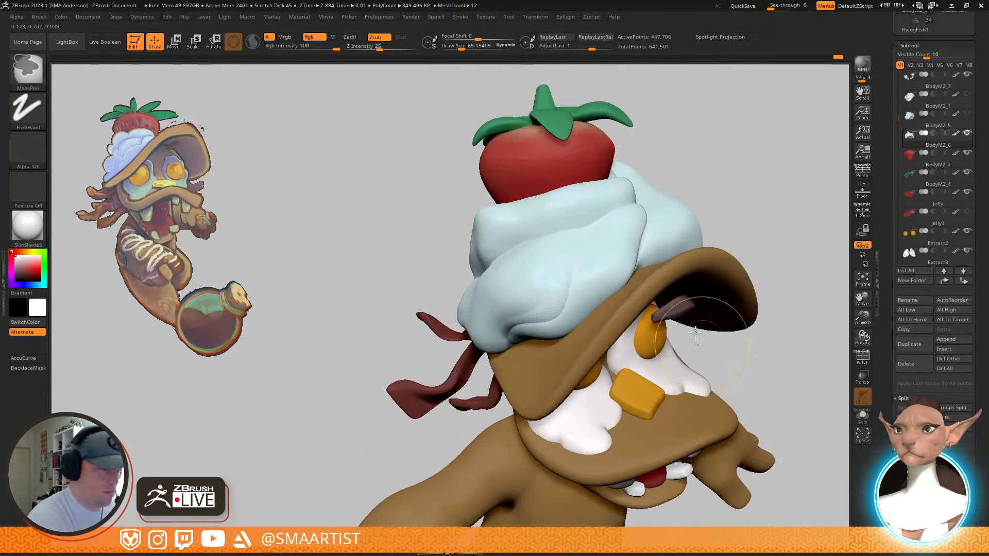
{"action": "key", "text": "b"}
{"action": "key", "text": "g"}
{"action": "key", "text": "i"}
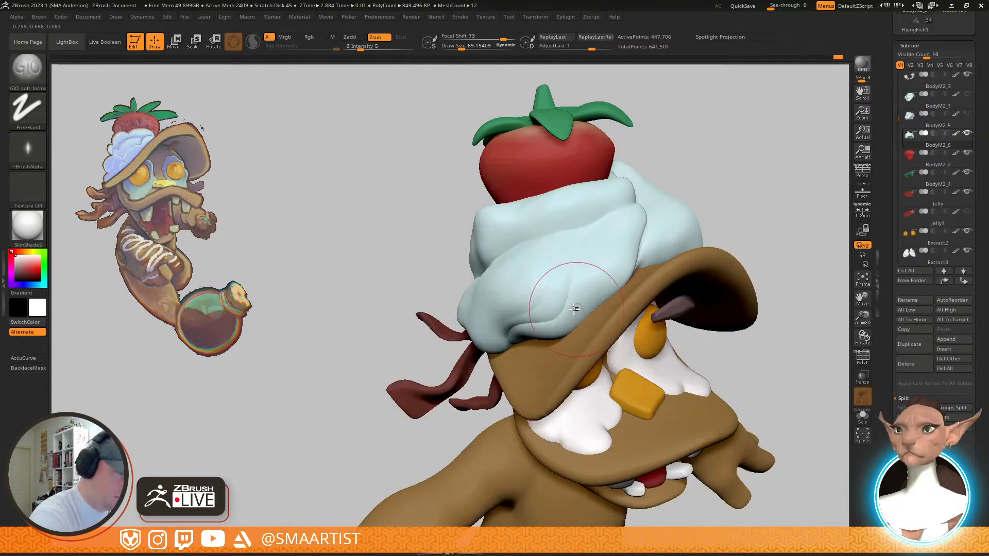
{"action": "mouse_move", "coordinate": [624, 189]}
{"action": "right_mouse_down"}
{"action": "mouse_move", "coordinate": [653, 211]}
{"action": "mouse_move", "coordinate": [600, 234]}
{"action": "mouse_move", "coordinate": [616, 227]}
{"action": "right_mouse_up"}
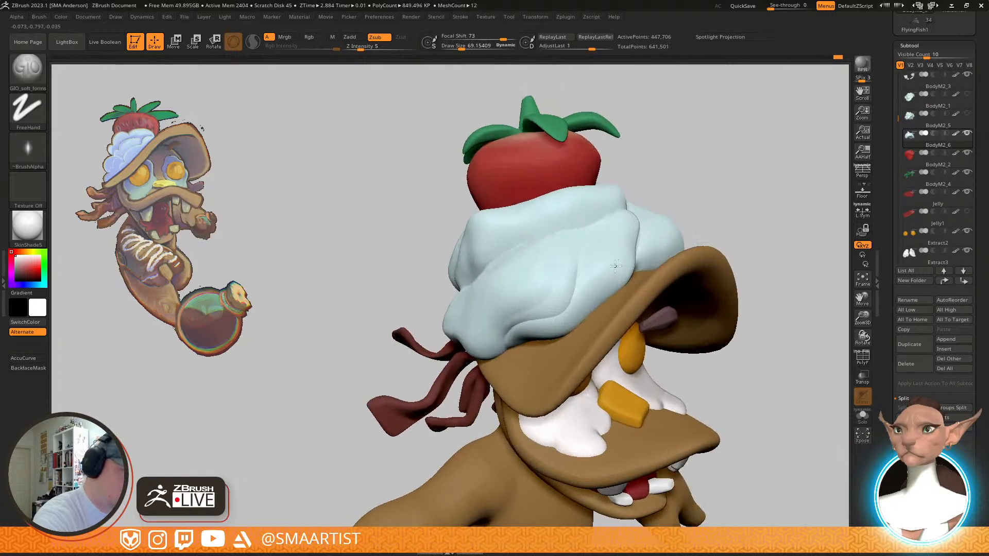
{"action": "mouse_move", "coordinate": [583, 305]}
{"action": "right_mouse_down"}
{"action": "mouse_move", "coordinate": [607, 269]}
{"action": "mouse_move", "coordinate": [518, 273]}
{"action": "right_mouse_up"}
{"action": "mouse_move", "coordinate": [486, 343]}
{"action": "right_mouse_down"}
{"action": "mouse_move", "coordinate": [514, 357]}
{"action": "mouse_move", "coordinate": [512, 280]}
{"action": "mouse_move", "coordinate": [551, 265]}
{"action": "mouse_move", "coordinate": [628, 268]}
{"action": "right_mouse_up"}
Sculpt small creases into the front of the cream above the hat brim and smooth their edges
{"action": "key", "text": "shift"}
{"action": "right_click_drag", "start_coordinate": [498, 268], "coordinate": [484, 290]}
{"action": "right_click_drag", "start_coordinate": [517, 231], "coordinate": [507, 262]}
{"action": "right_click_drag", "start_coordinate": [556, 179], "coordinate": [569, 275]}
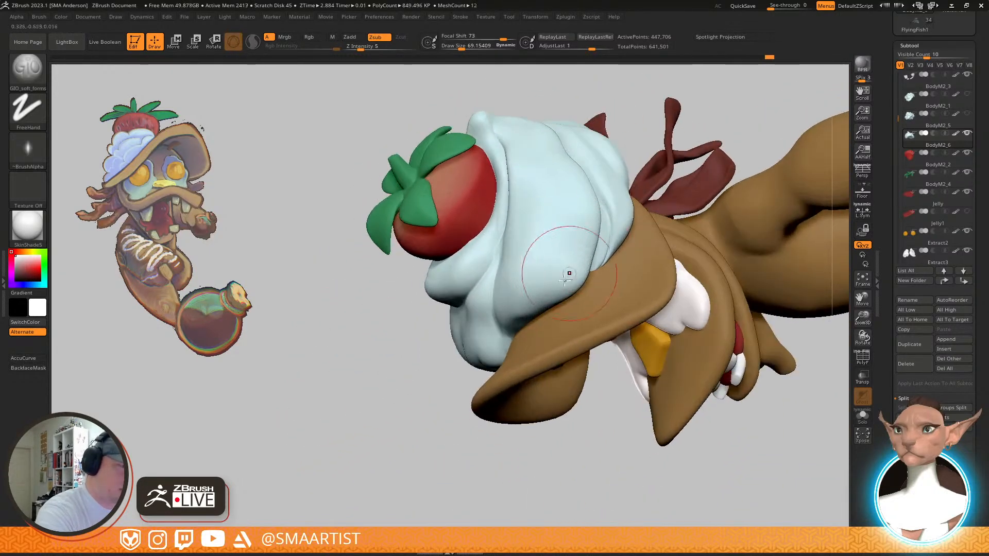
{"action": "key", "text": "shift"}
{"action": "mouse_move", "coordinate": [554, 200]}
{"action": "right_mouse_down", "text": "ctrl"}
{"action": "mouse_move", "coordinate": [573, 170]}
{"action": "mouse_move", "coordinate": [623, 183]}
{"action": "mouse_move", "coordinate": [598, 110]}
{"action": "mouse_move", "coordinate": [606, 248]}
{"action": "right_mouse_up", "text": "ctrl"}
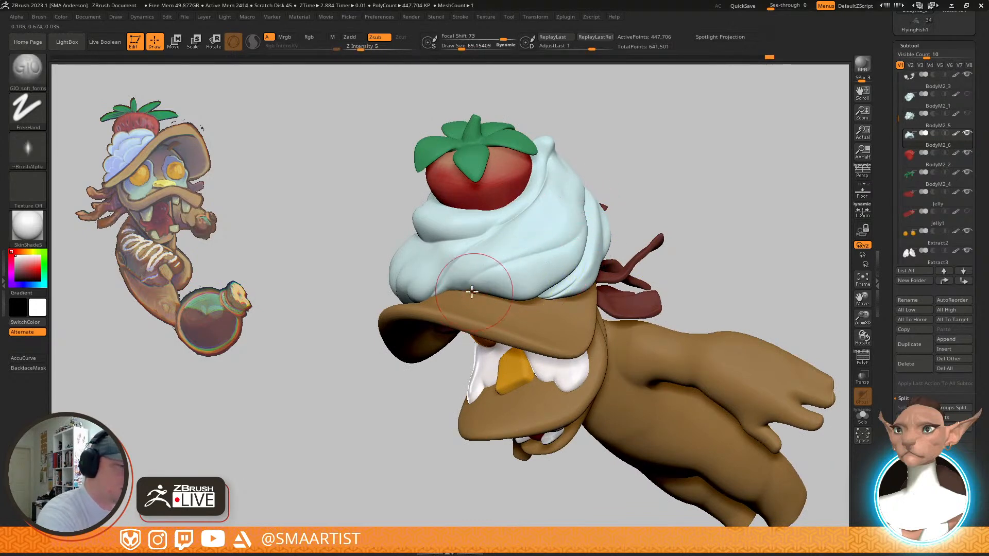
{"action": "key", "text": "shift"}
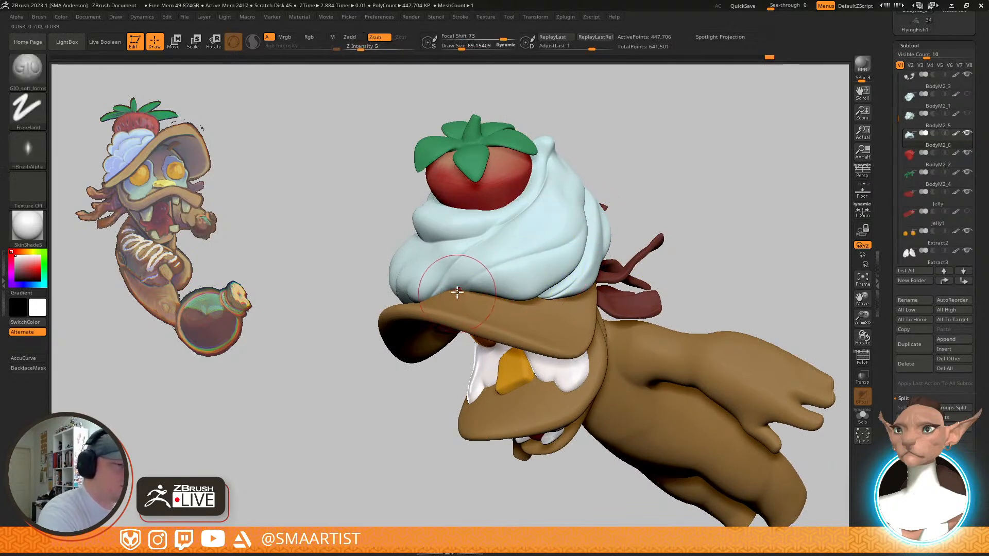
Soften the cream creases along the side of the hat with smoothing and further GIO_soft_forms strokes
{"action": "right_click_drag", "start_coordinate": [584, 228], "coordinate": [576, 253]}
{"action": "left_click_drag", "start_coordinate": [577, 254], "coordinate": [562, 201], "text": "shift"}
{"action": "mouse_move", "coordinate": [563, 201]}
{"action": "right_mouse_down", "text": "ctrl"}
{"action": "mouse_move", "coordinate": [583, 227]}
{"action": "mouse_move", "coordinate": [640, 186]}
{"action": "mouse_move", "coordinate": [582, 316]}
{"action": "mouse_move", "coordinate": [597, 281]}
{"action": "mouse_move", "coordinate": [577, 302]}
{"action": "right_mouse_up", "text": "ctrl"}
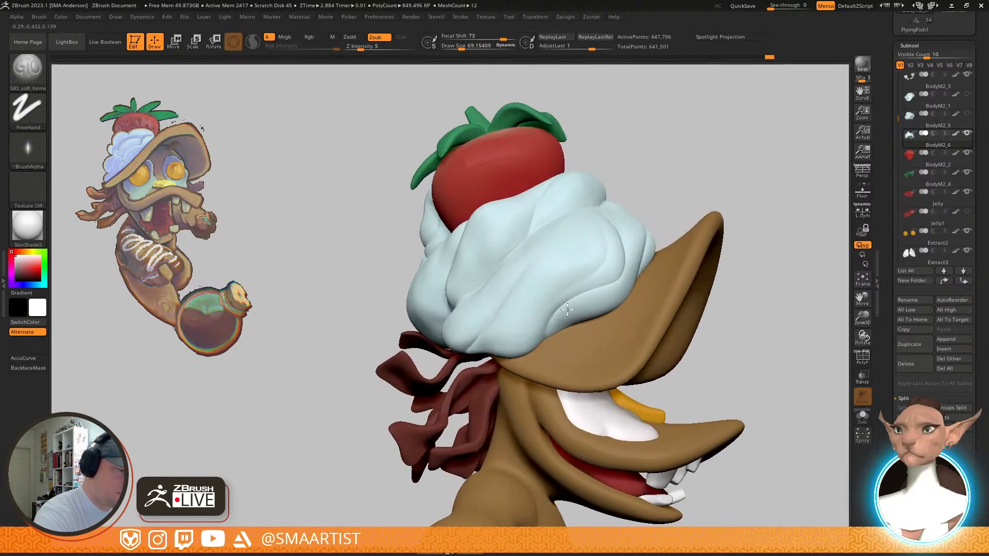
{"action": "key", "text": "shift"}
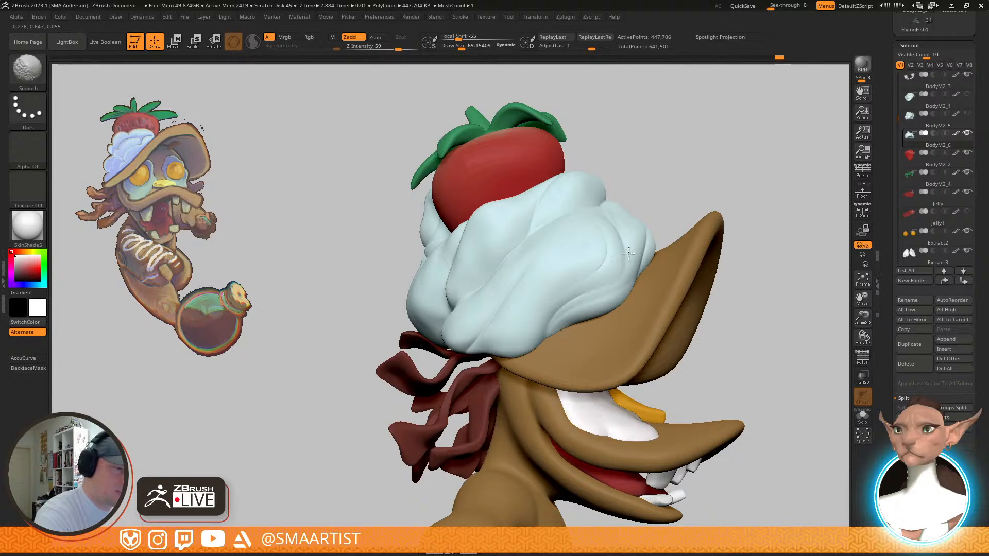
{"action": "key", "text": "alt"}
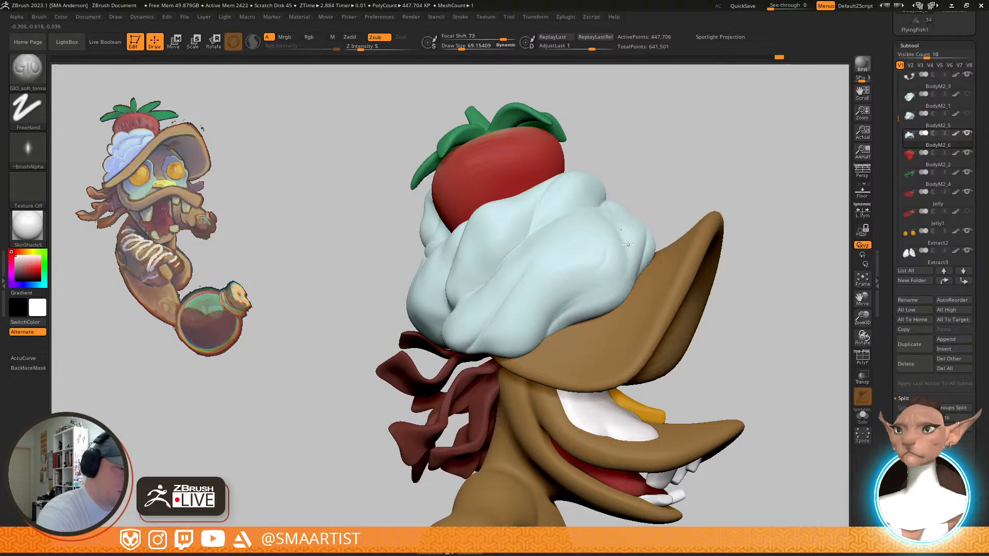
Define the creases in the cream fold ends at the back of the hat above the ribbons with GIO_soft_forms
{"action": "mouse_move", "coordinate": [568, 308]}
{"action": "right_mouse_down", "text": "ctrl"}
{"action": "mouse_move", "coordinate": [642, 246]}
{"action": "mouse_move", "coordinate": [701, 249]}
{"action": "mouse_move", "coordinate": [696, 280]}
{"action": "mouse_move", "coordinate": [788, 258]}
{"action": "mouse_move", "coordinate": [644, 247]}
{"action": "right_mouse_up", "text": "ctrl"}
{"action": "right_click_drag", "start_coordinate": [644, 247], "coordinate": [582, 288], "text": "ctrl"}
{"action": "right_click_drag", "start_coordinate": [623, 189], "coordinate": [640, 282], "text": "alt"}
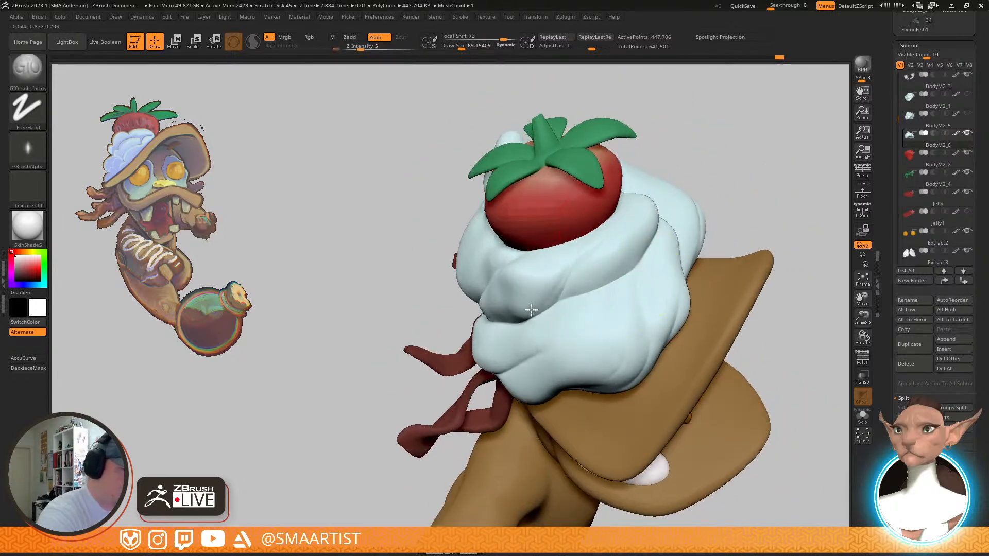
{"action": "right_click_drag", "start_coordinate": [535, 307], "coordinate": [533, 304]}
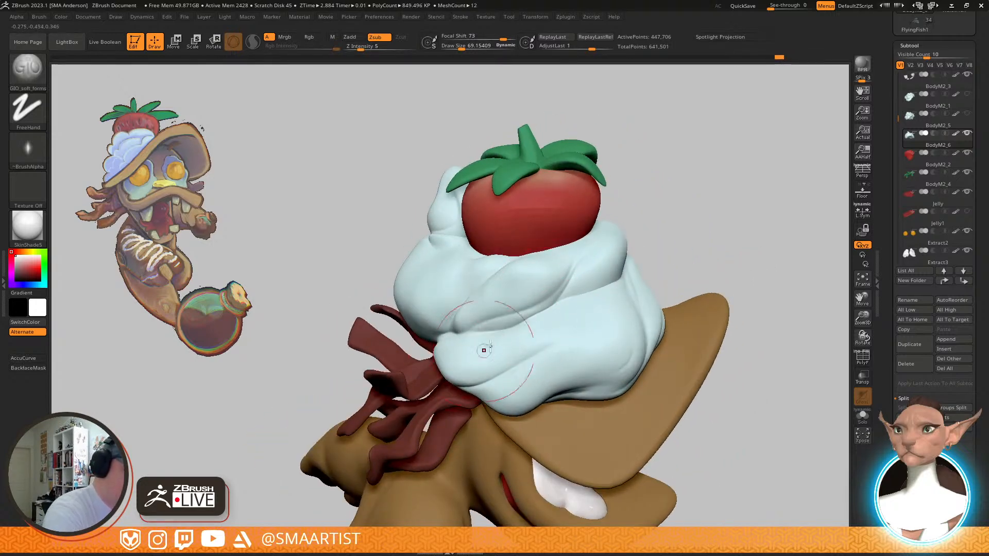
{"action": "right_click_drag", "start_coordinate": [471, 355], "coordinate": [539, 317]}
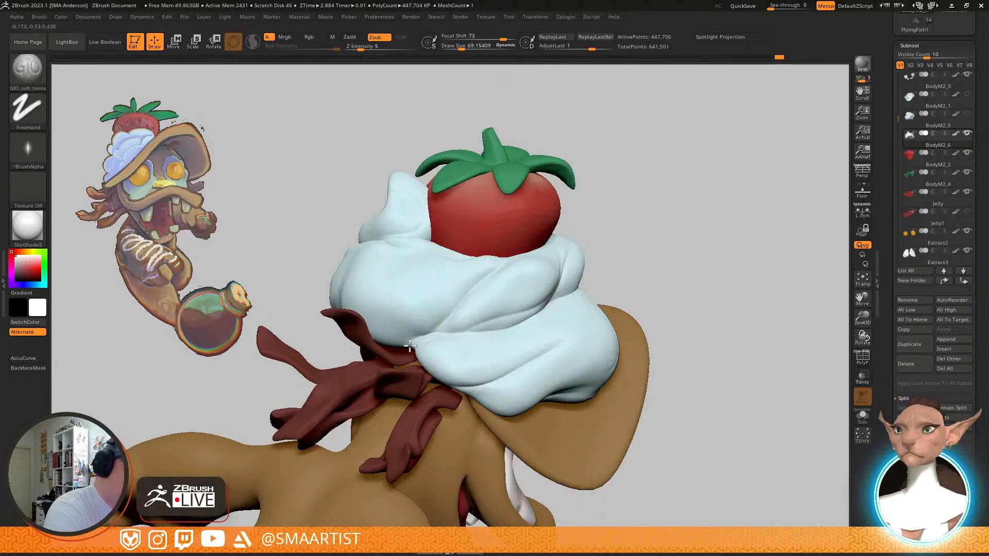
Shape the lower cream folds around the back of the hat with the Move brush and GIO_soft_forms at a draw size of about 69
{"action": "mouse_move", "coordinate": [446, 333]}
{"action": "right_mouse_down"}
{"action": "mouse_move", "coordinate": [485, 354]}
{"action": "mouse_move", "coordinate": [363, 338]}
{"action": "mouse_move", "coordinate": [433, 348]}
{"action": "right_mouse_up"}
{"action": "key", "text": "b"}
{"action": "key", "text": "m"}
{"action": "key", "text": "v"}
{"action": "key", "text": "b"}
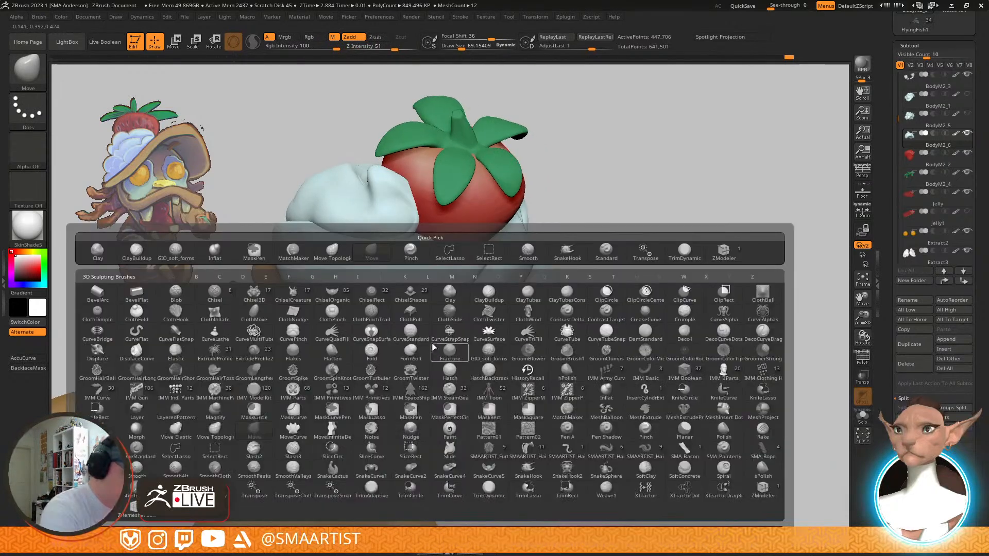
{"action": "left_click", "coordinate": [186, 253]}
{"action": "mouse_move", "coordinate": [346, 331]}
{"action": "right_mouse_down"}
{"action": "mouse_move", "coordinate": [540, 261]}
{"action": "mouse_move", "coordinate": [507, 206]}
{"action": "right_mouse_up"}
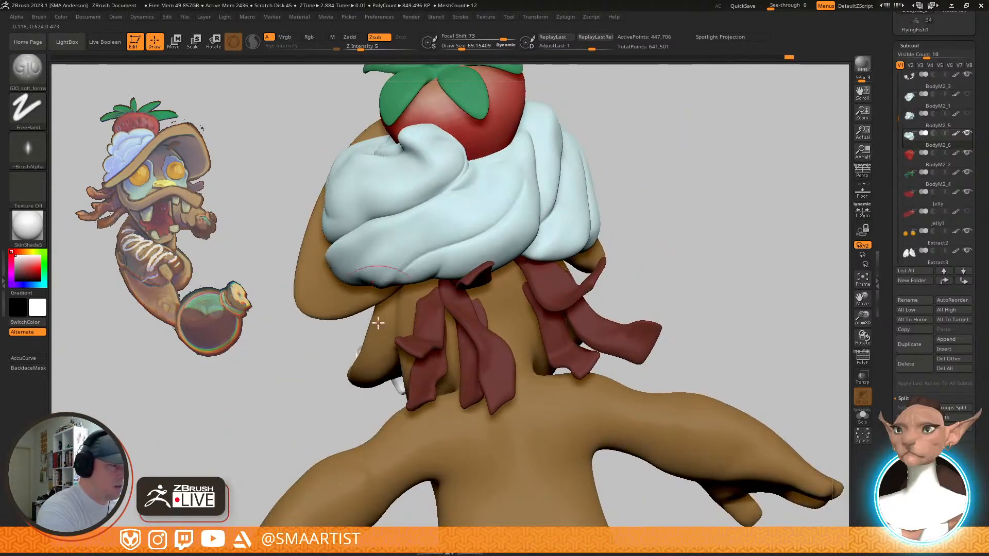
{"action": "right_click_drag", "start_coordinate": [455, 287], "coordinate": [517, 165]}
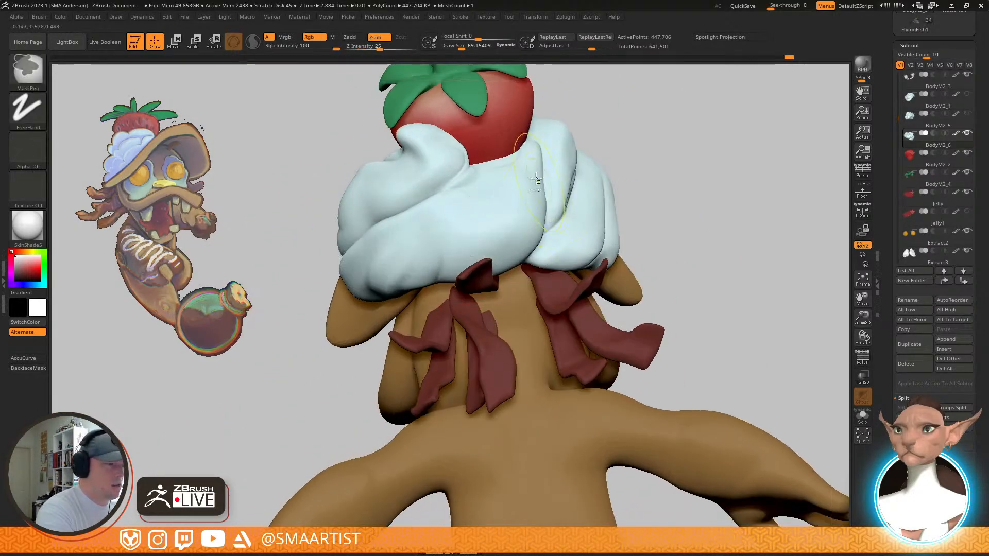
{"action": "right_click_drag", "start_coordinate": [394, 322], "coordinate": [459, 286]}
Build up the lower cream edge above the ribbons with ClayBuildup at a draw size of about 39 and smooth it
{"action": "key", "text": "b"}
{"action": "key", "text": "c"}
{"action": "key", "text": "b"}
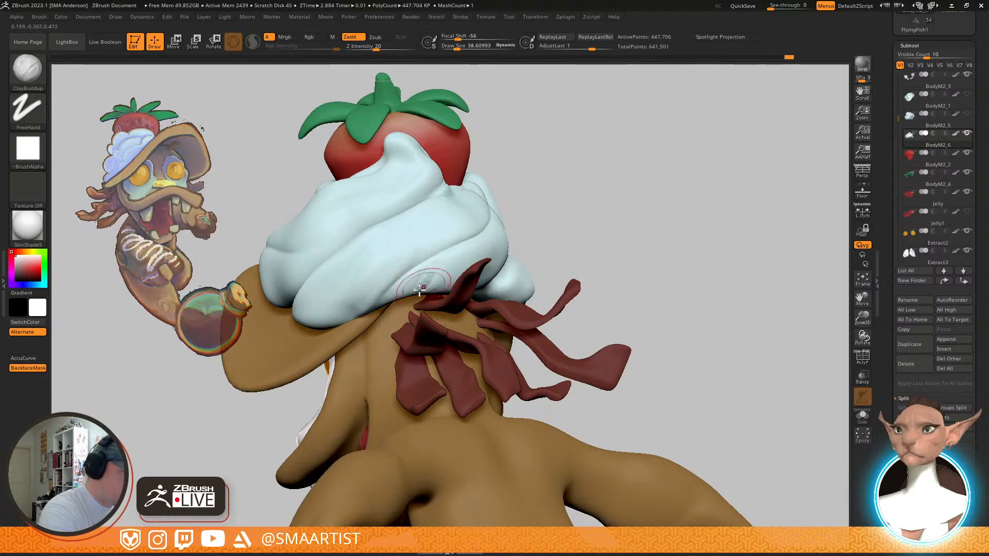
{"action": "left_click_drag", "start_coordinate": [437, 278], "coordinate": [430, 290]}
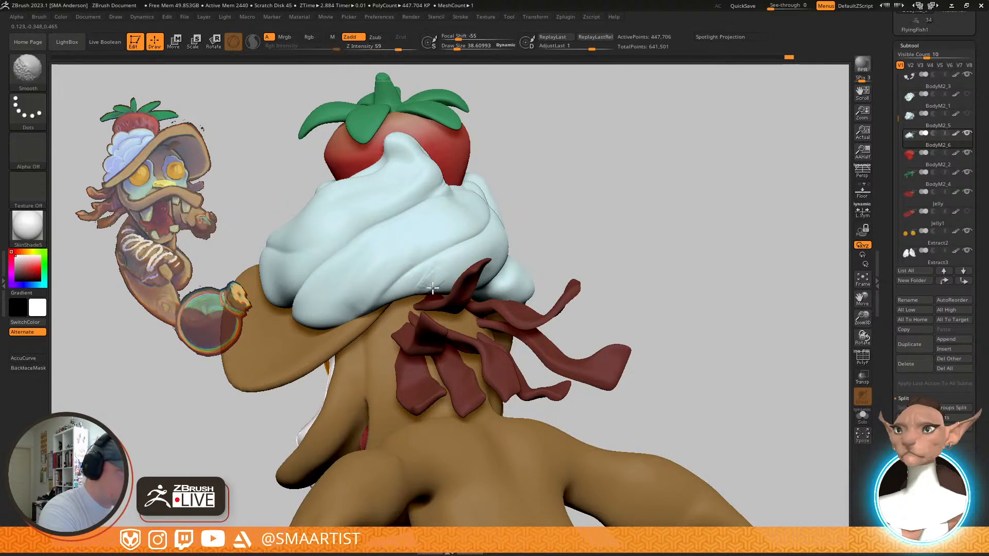
{"action": "mouse_move", "coordinate": [473, 275]}
{"action": "right_mouse_down"}
{"action": "mouse_move", "coordinate": [463, 270]}
{"action": "mouse_move", "coordinate": [472, 276]}
{"action": "right_mouse_up"}
Isolate the whipped cream and flatten its back and side folds with TrimDynamic at a draw size of about 39
{"action": "key", "text": "b"}
{"action": "key", "text": "t"}
{"action": "key", "text": "d"}
{"action": "key", "text": "shift+s"}
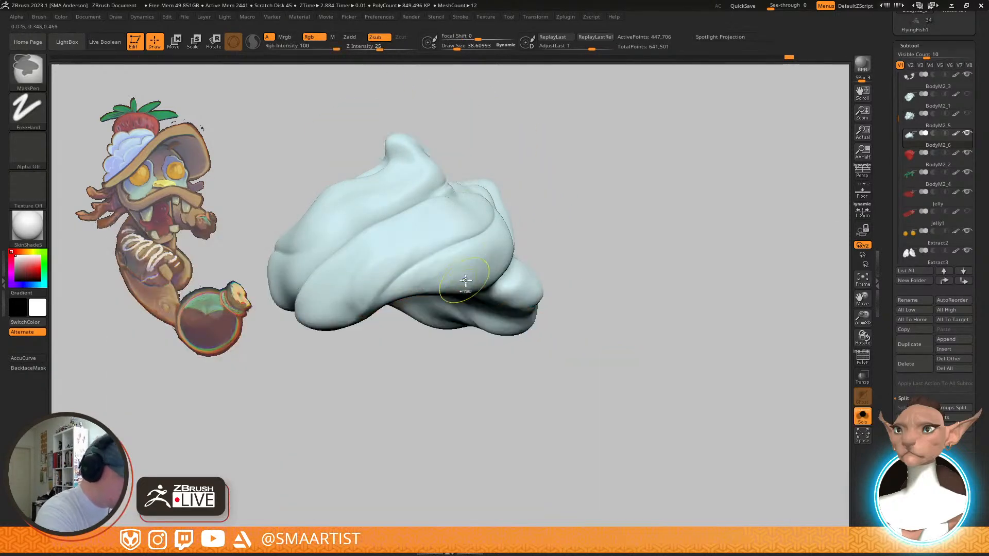
{"action": "right_click_drag", "start_coordinate": [464, 278], "coordinate": [431, 273]}
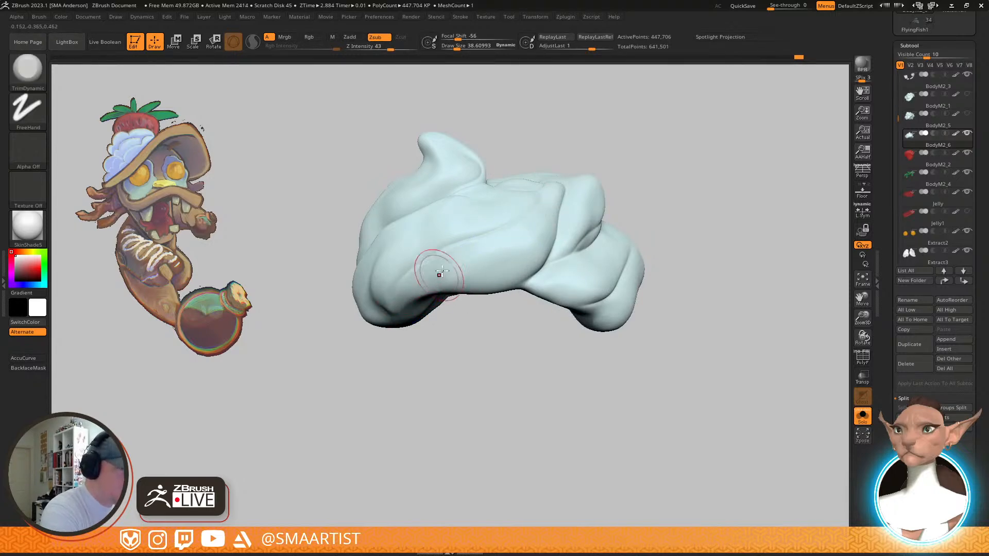
{"action": "right_click_drag", "start_coordinate": [437, 289], "coordinate": [474, 227]}
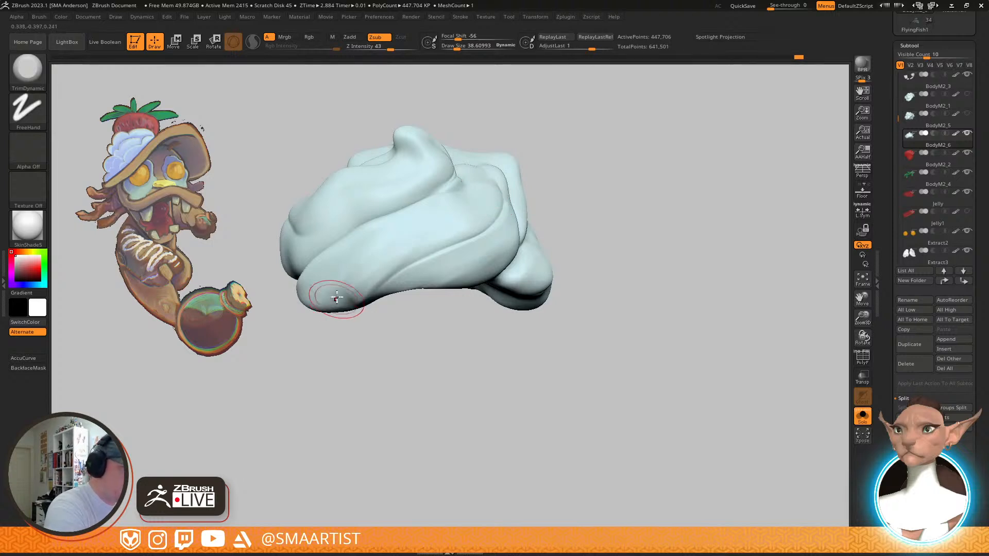
{"action": "right_click_drag", "start_coordinate": [394, 263], "coordinate": [432, 252]}
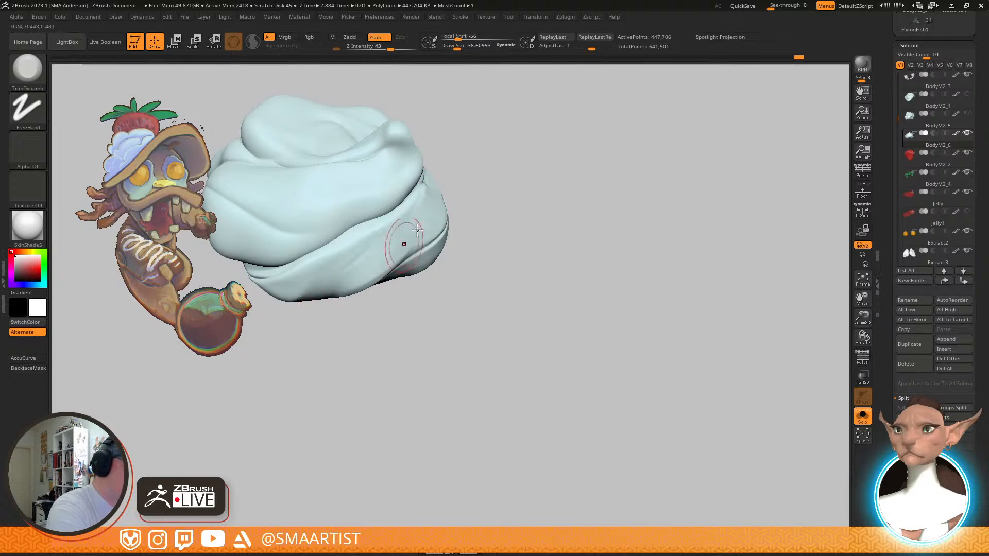
{"action": "right_click_drag", "start_coordinate": [334, 329], "coordinate": [480, 260]}
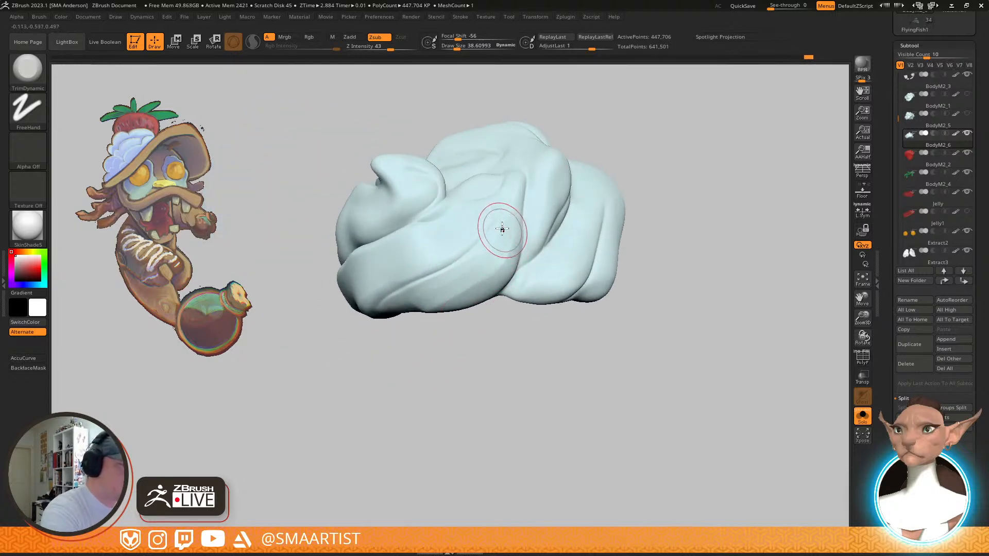
Plane the overlapping cream folds on the opposite side with TrimDynamic, smooth them and show the whole character again
{"action": "right_click_drag", "start_coordinate": [392, 341], "coordinate": [520, 256]}
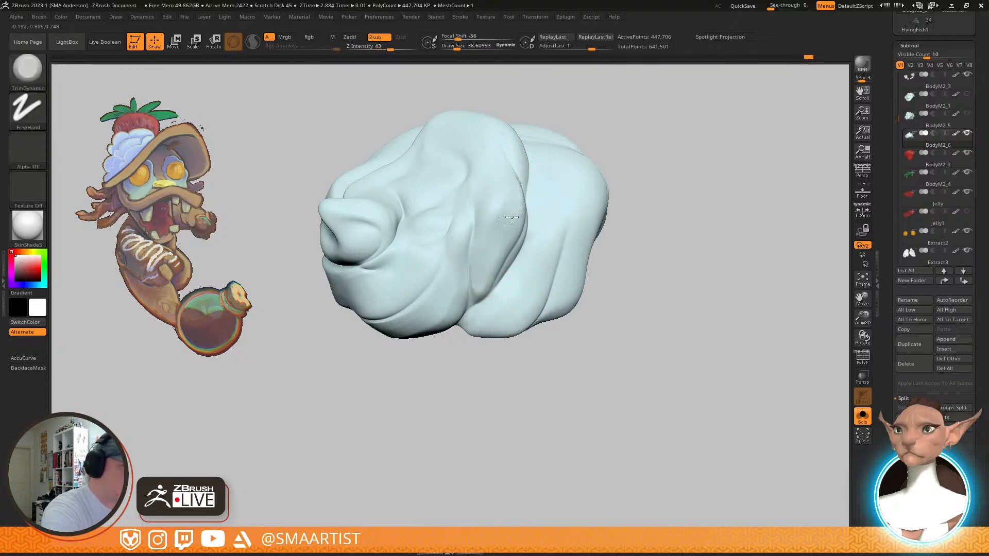
{"action": "right_click_drag", "start_coordinate": [540, 304], "coordinate": [576, 255]}
{"action": "right_click_drag", "start_coordinate": [611, 208], "coordinate": [564, 210]}
{"action": "mouse_move", "coordinate": [508, 325]}
{"action": "right_mouse_down"}
{"action": "mouse_move", "coordinate": [546, 298]}
{"action": "mouse_move", "coordinate": [562, 231]}
{"action": "mouse_move", "coordinate": [558, 287]}
{"action": "mouse_move", "coordinate": [539, 192]}
{"action": "right_mouse_up"}
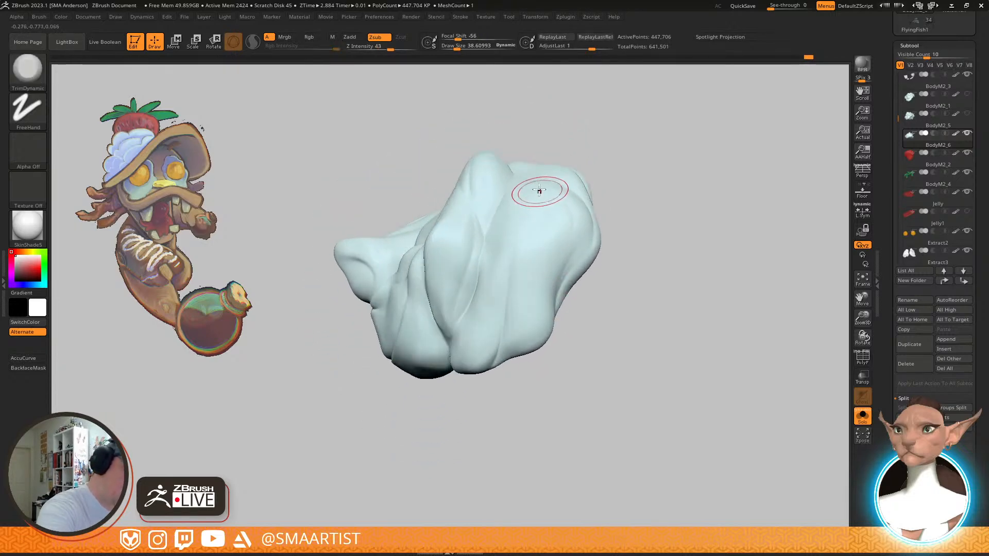
{"action": "mouse_move", "coordinate": [537, 318]}
{"action": "right_mouse_down"}
{"action": "mouse_move", "coordinate": [515, 368]}
{"action": "mouse_move", "coordinate": [600, 101]}
{"action": "mouse_move", "coordinate": [565, 213]}
{"action": "mouse_move", "coordinate": [557, 206]}
{"action": "right_mouse_up"}
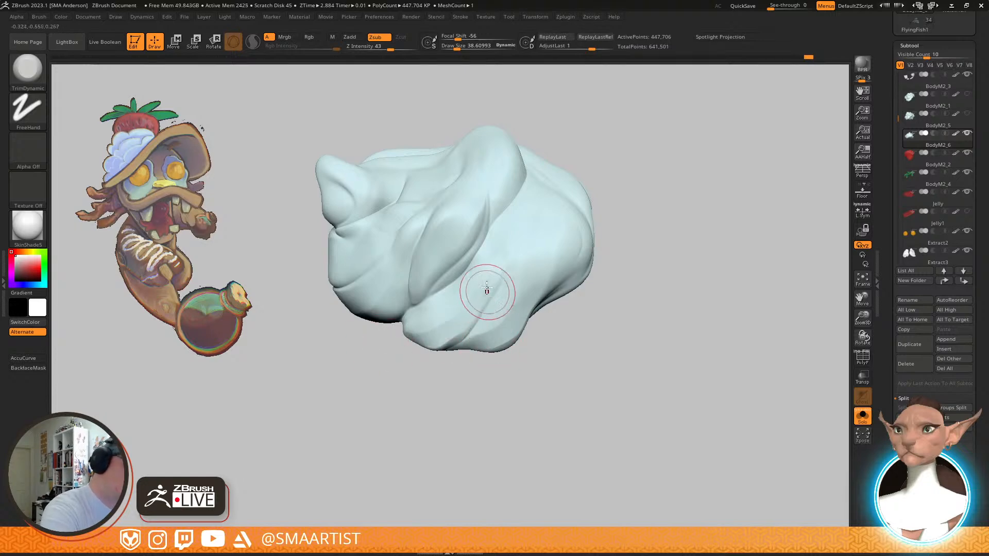
{"action": "key", "text": "shift"}
{"action": "mouse_move", "coordinate": [565, 234]}
{"action": "right_mouse_down"}
{"action": "mouse_move", "coordinate": [596, 194]}
{"action": "mouse_move", "coordinate": [556, 269]}
{"action": "mouse_move", "coordinate": [606, 279]}
{"action": "mouse_move", "coordinate": [582, 242]}
{"action": "mouse_move", "coordinate": [616, 260]}
{"action": "mouse_move", "coordinate": [626, 309]}
{"action": "mouse_move", "coordinate": [605, 231]}
{"action": "right_mouse_up"}
{"action": "key", "text": "ctrl+s"}
Flatten the rounded cream fold beside the strawberry and the fold against the hat brim with TrimDynamic
{"action": "right_click_drag", "start_coordinate": [559, 260], "coordinate": [543, 281]}
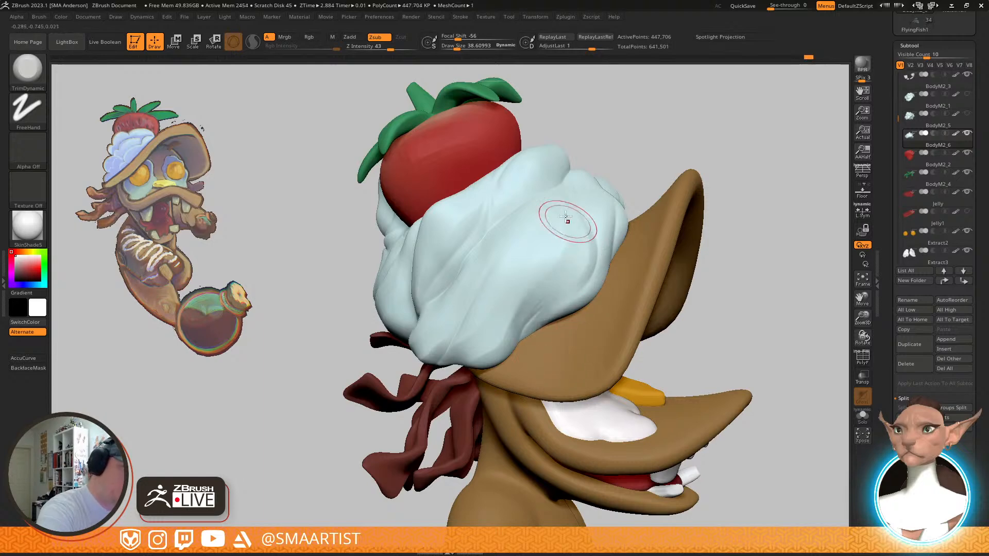
{"action": "right_click_drag", "start_coordinate": [581, 327], "coordinate": [612, 244]}
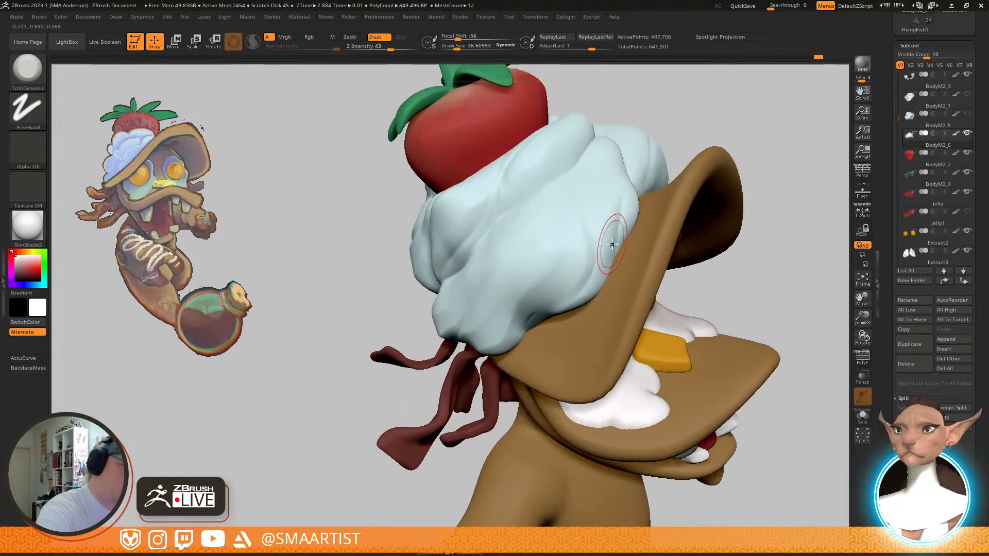
{"action": "right_click_drag", "start_coordinate": [619, 161], "coordinate": [608, 138]}
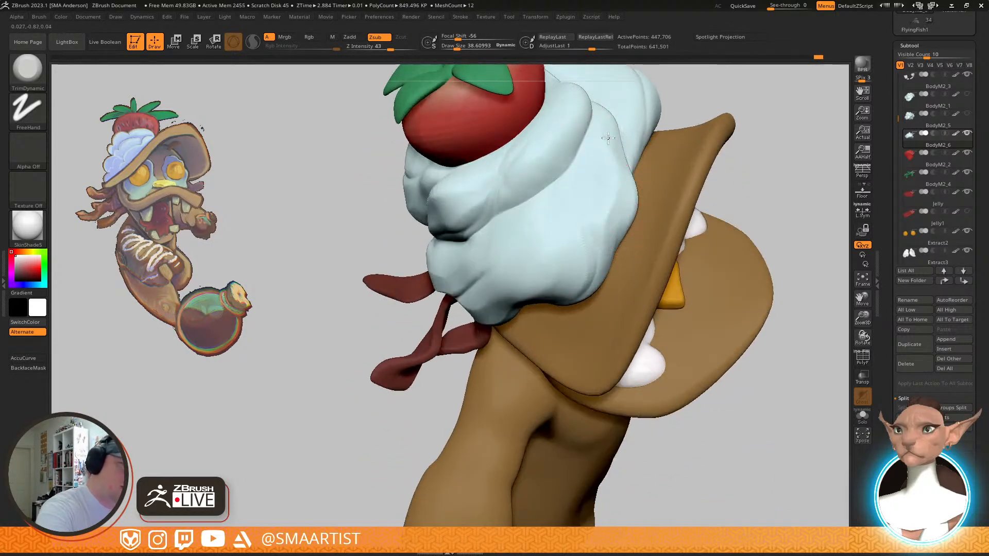
{"action": "right_click_drag", "start_coordinate": [653, 228], "coordinate": [600, 224]}
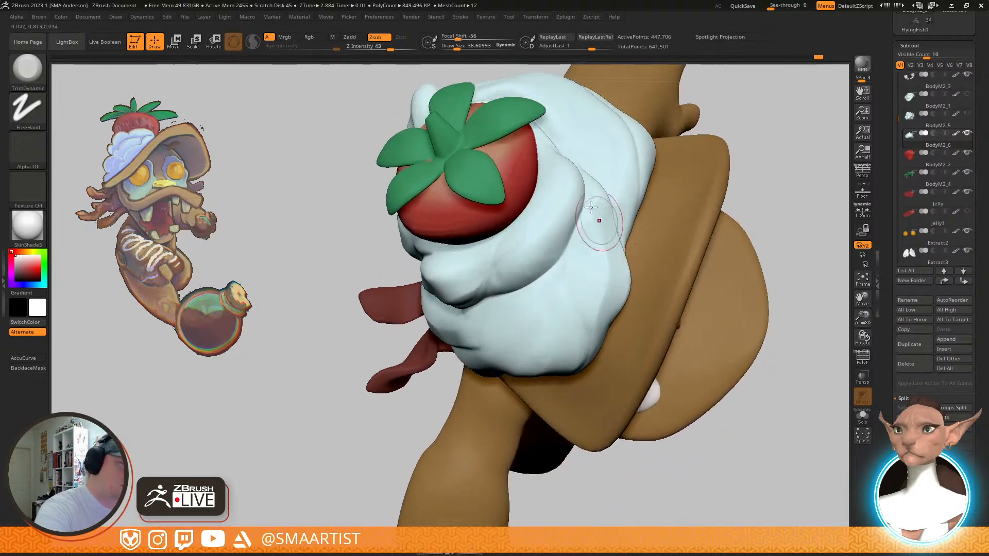
{"action": "left_click_drag", "start_coordinate": [552, 229], "coordinate": [510, 289]}
{"action": "left_click_drag", "start_coordinate": [533, 253], "coordinate": [512, 269]}
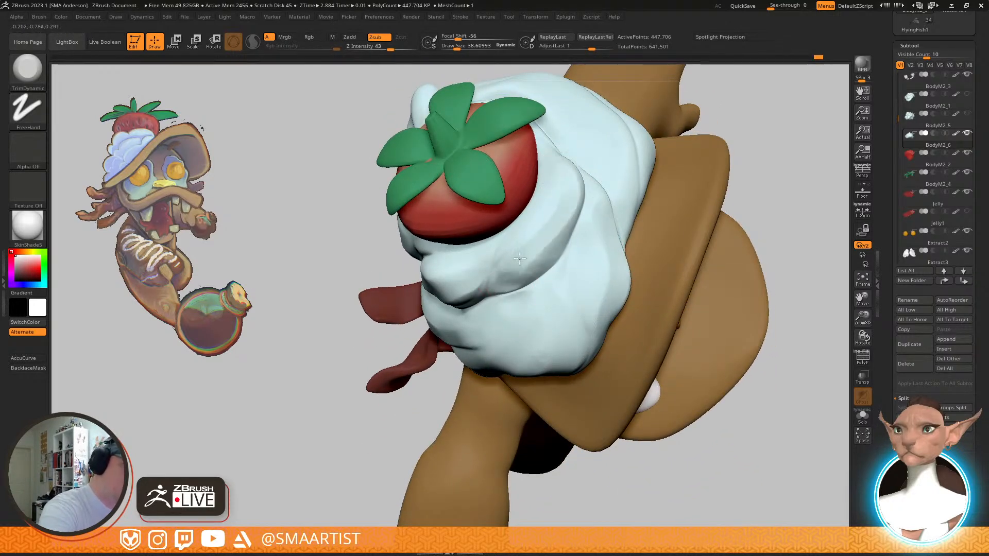
{"action": "right_click_drag", "start_coordinate": [548, 206], "coordinate": [647, 254]}
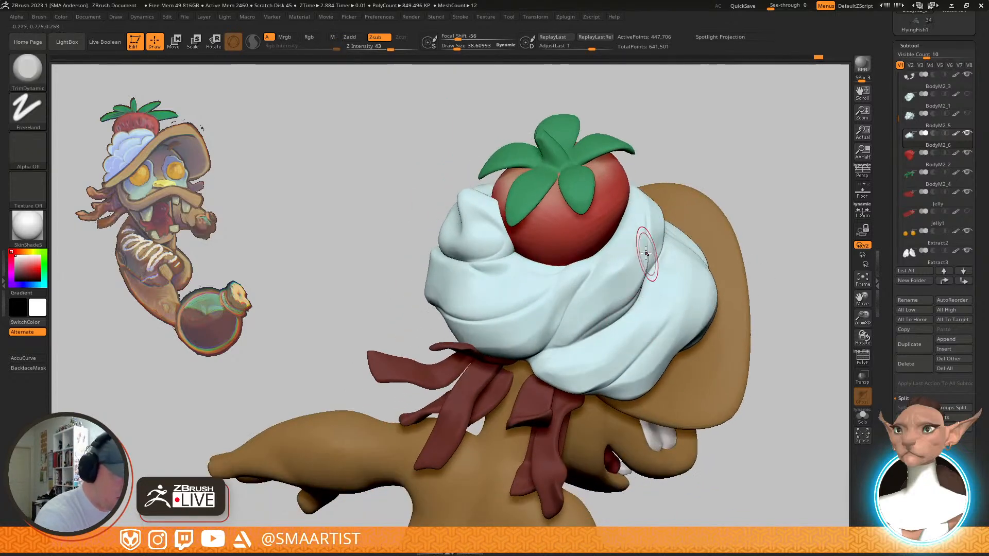
Trim the cream surfaces around the curled tip and along the long folds leading to the front with TrimDynamic
{"action": "right_click_drag", "start_coordinate": [597, 283], "coordinate": [498, 207]}
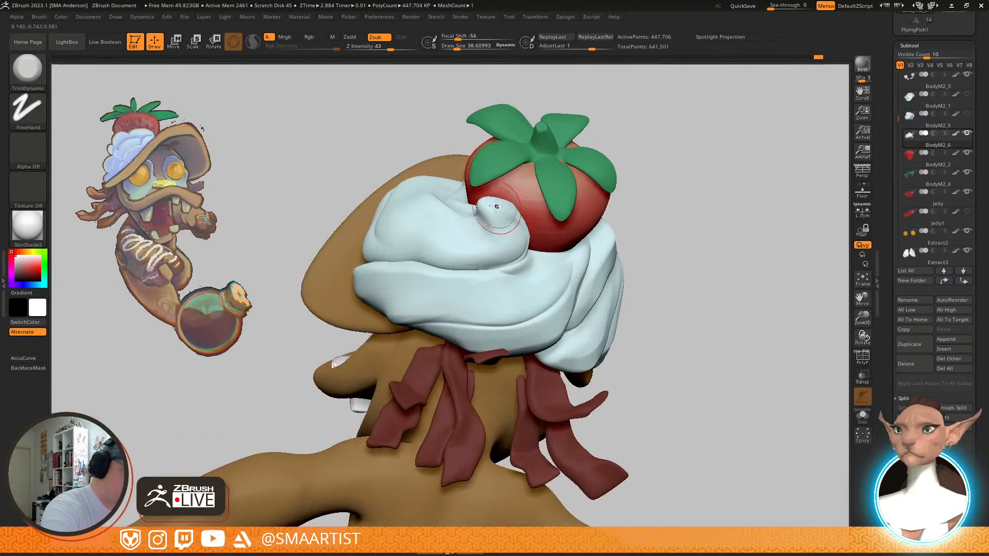
{"action": "mouse_move", "coordinate": [383, 254]}
{"action": "right_mouse_down"}
{"action": "mouse_move", "coordinate": [531, 251]}
{"action": "mouse_move", "coordinate": [537, 233]}
{"action": "right_mouse_up"}
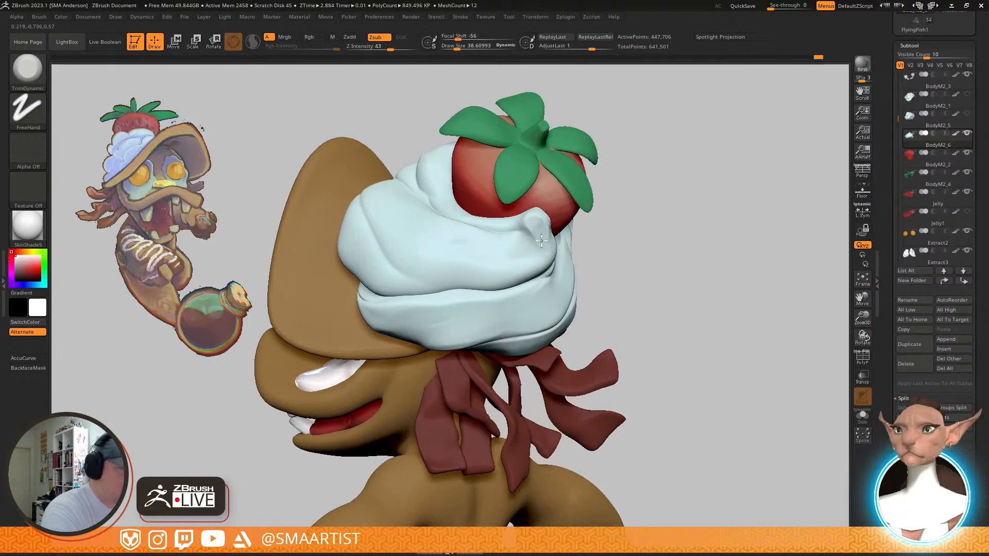
{"action": "right_click_drag", "start_coordinate": [398, 266], "coordinate": [627, 245]}
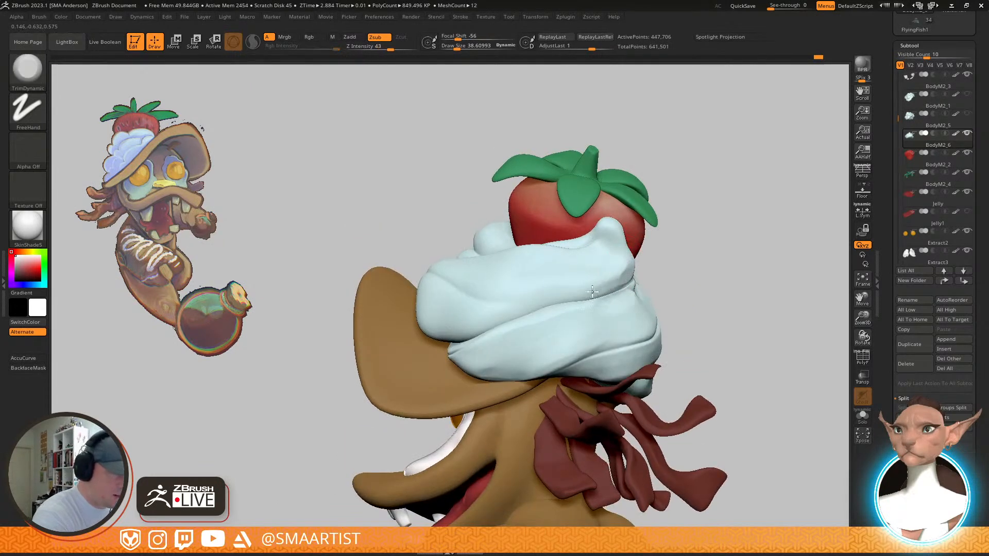
{"action": "right_click_drag", "start_coordinate": [591, 319], "coordinate": [689, 300]}
{"action": "right_click_drag", "start_coordinate": [577, 289], "coordinate": [606, 348], "text": "ctrl"}
{"action": "right_click_drag", "start_coordinate": [519, 399], "coordinate": [584, 325]}
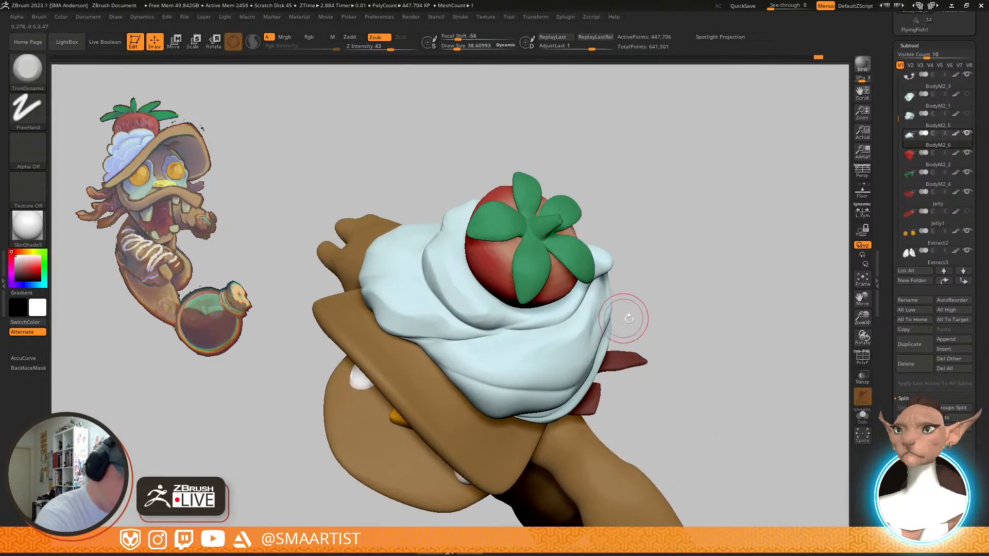
Refine the creases in the side folds and under the strawberry with GIO_soft_forms, smoothing the fold around the berry
{"action": "key", "text": "b"}
{"action": "left_click", "coordinate": [638, 332]}
{"action": "right_click_drag", "start_coordinate": [638, 325], "coordinate": [605, 324]}
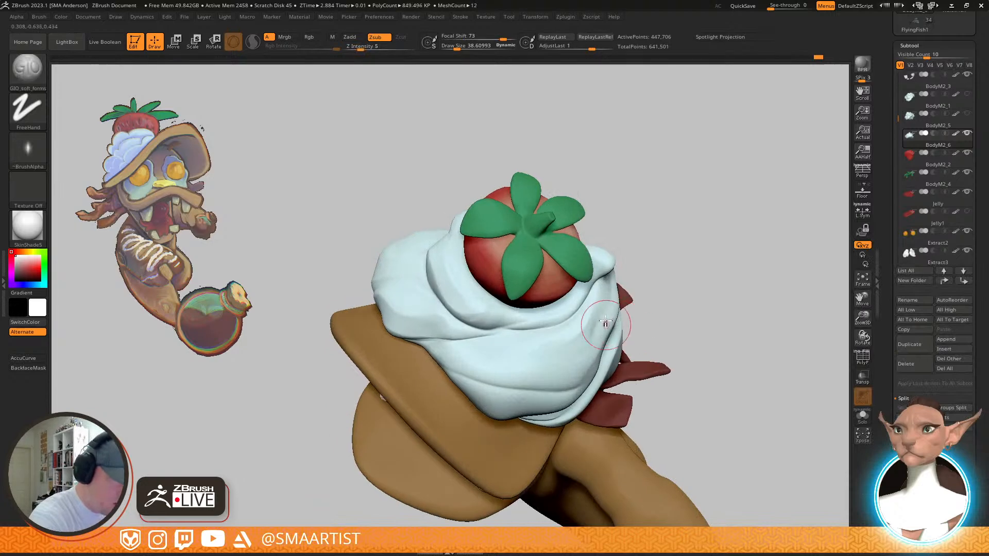
{"action": "right_click_drag", "start_coordinate": [559, 370], "coordinate": [602, 330]}
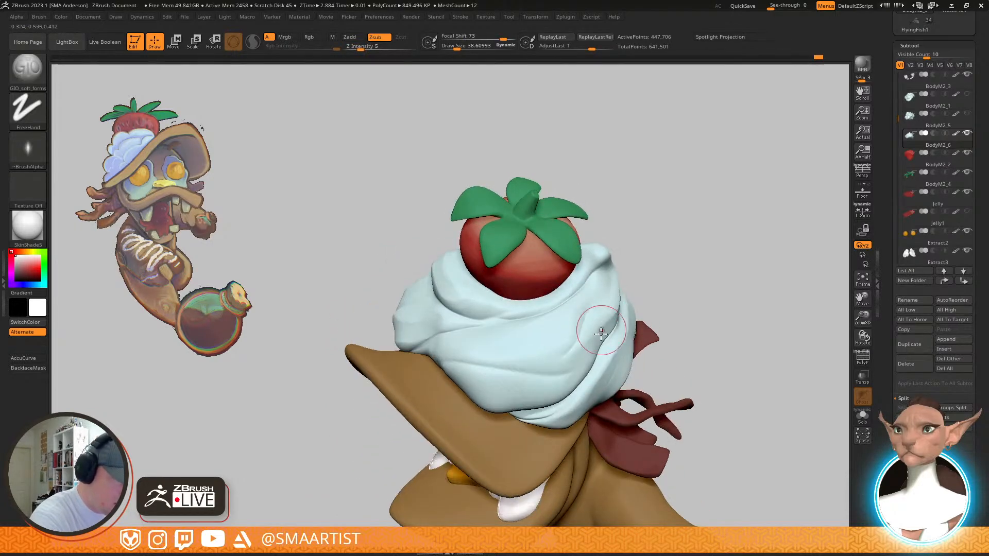
{"action": "right_click_drag", "start_coordinate": [640, 287], "coordinate": [522, 312]}
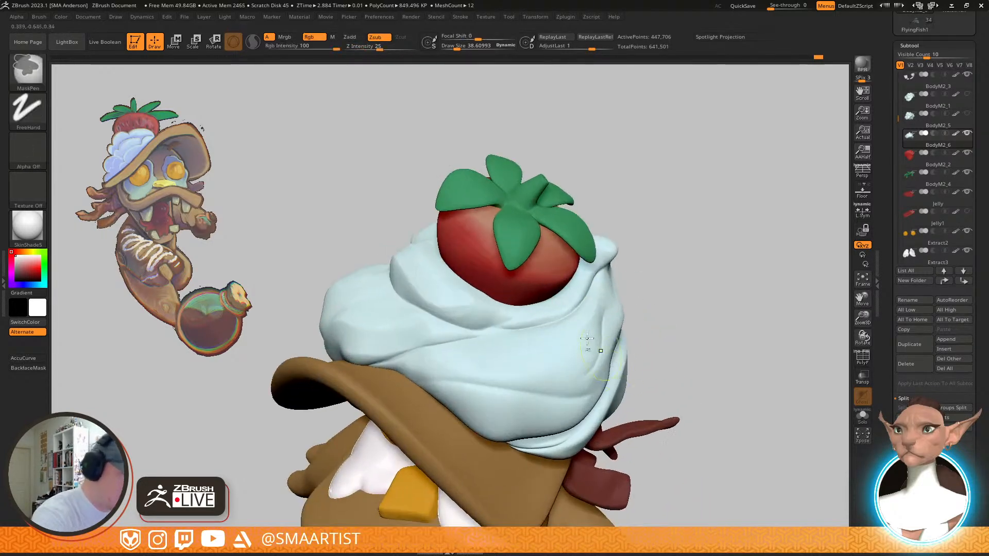
{"action": "left_click_drag", "start_coordinate": [466, 294], "coordinate": [514, 316]}
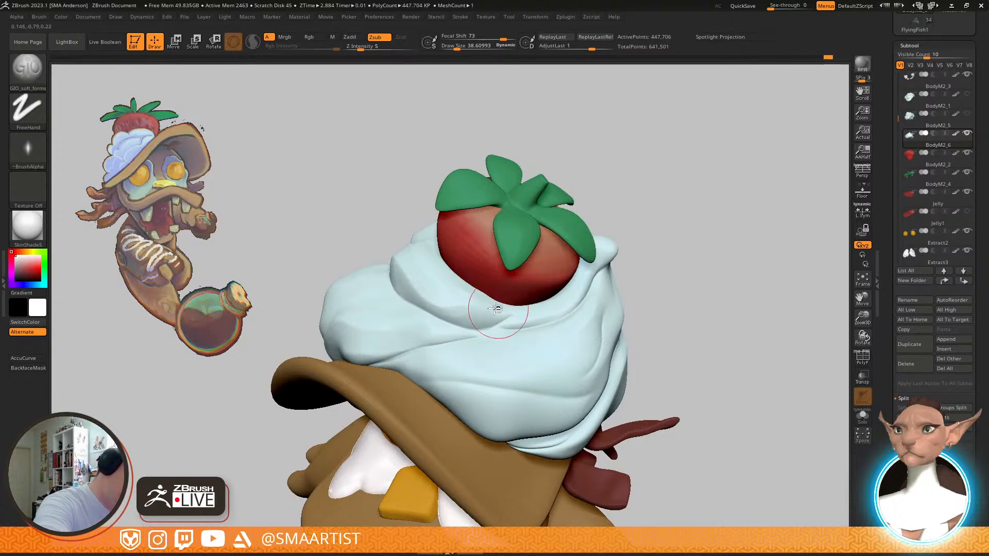
{"action": "left_click_drag", "start_coordinate": [405, 259], "coordinate": [447, 299], "text": "shift"}
Soften the cream folds along the front of the hat brim with GIO_soft_forms and smoothing strokes
{"action": "right_click_drag", "start_coordinate": [448, 303], "coordinate": [450, 333]}
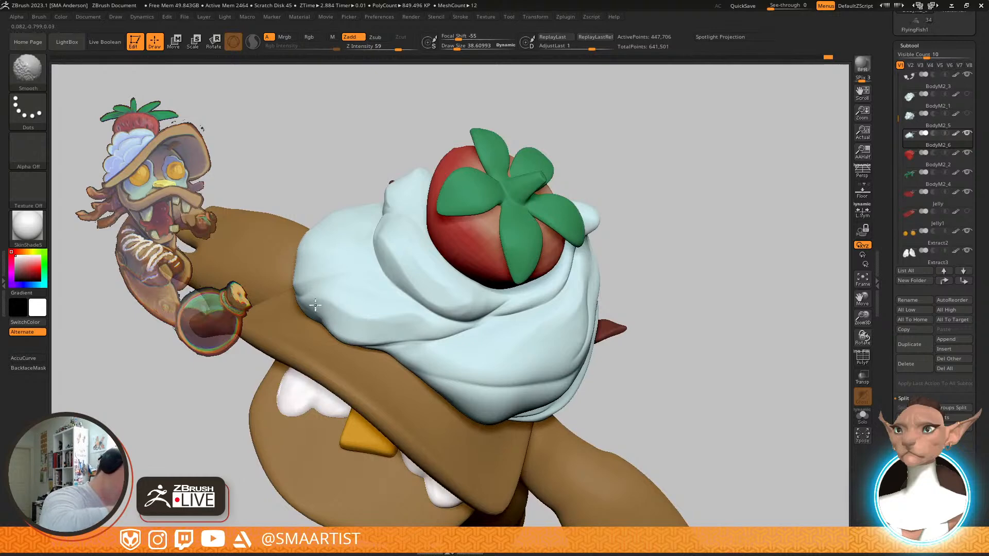
{"action": "right_click_drag", "start_coordinate": [366, 278], "coordinate": [373, 281]}
{"action": "right_click_drag", "start_coordinate": [244, 235], "coordinate": [376, 276]}
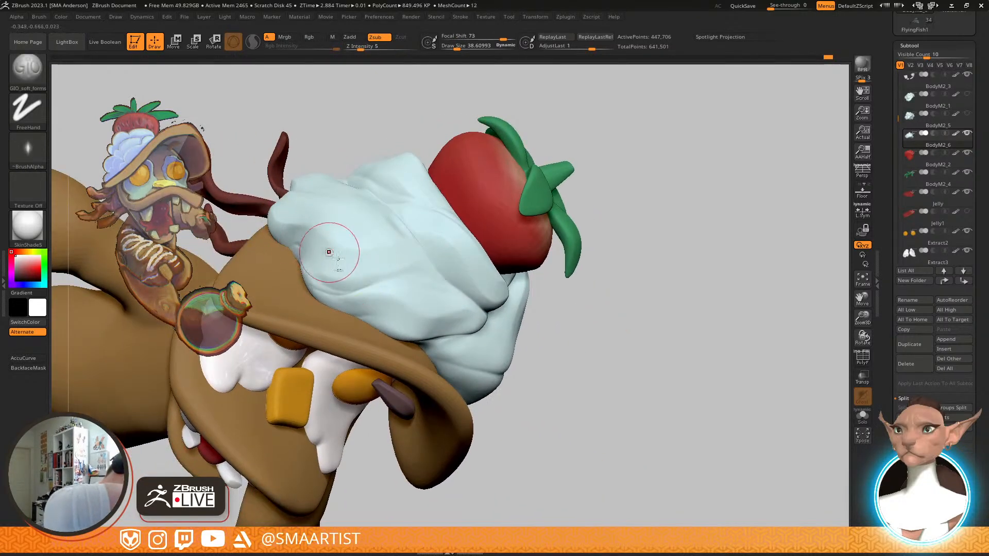
{"action": "key", "text": "shift"}
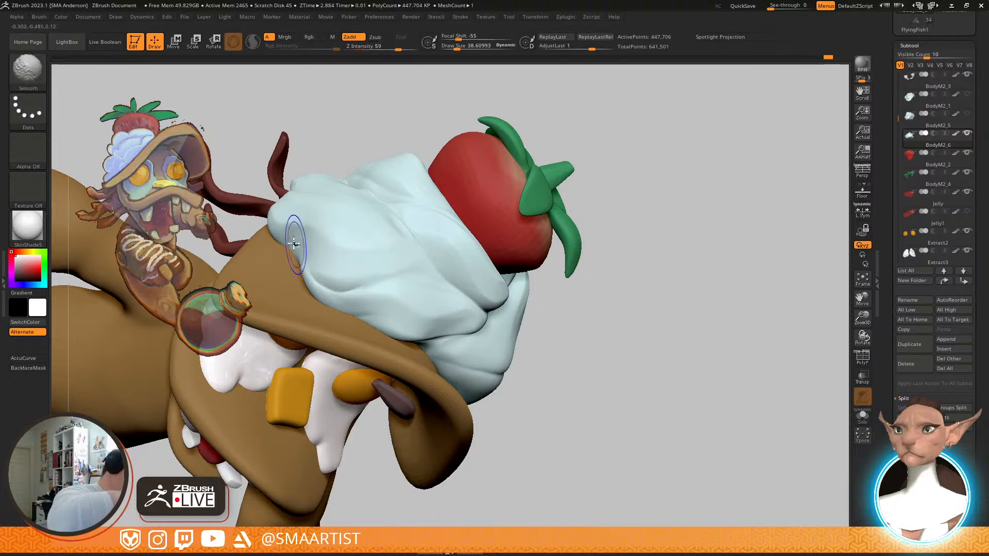
{"action": "mouse_move", "coordinate": [331, 254]}
{"action": "right_mouse_down"}
{"action": "mouse_move", "coordinate": [481, 236]}
{"action": "mouse_move", "coordinate": [570, 340]}
{"action": "mouse_move", "coordinate": [506, 403]}
{"action": "mouse_move", "coordinate": [519, 287]}
{"action": "mouse_move", "coordinate": [512, 320]}
{"action": "mouse_move", "coordinate": [550, 251]}
{"action": "right_mouse_up"}
{"action": "key", "text": "shift"}
{"action": "key", "text": "shift"}
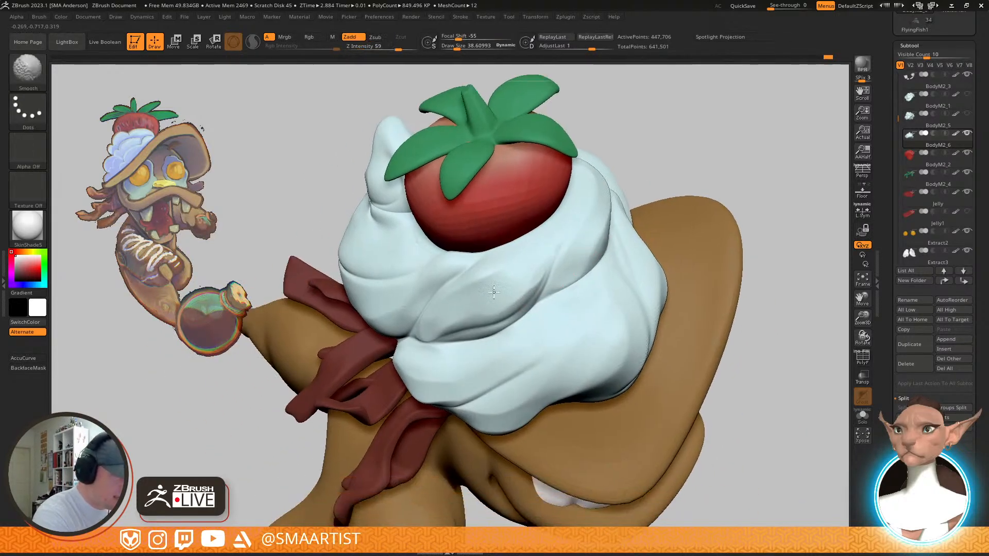
Smooth and flatten the upper cream swirl and the crease beneath its curled tip beside the strawberry, trimming with TrimDynamic
{"action": "mouse_move", "coordinate": [466, 260]}
{"action": "right_mouse_down"}
{"action": "mouse_move", "coordinate": [480, 249]}
{"action": "mouse_move", "coordinate": [567, 287]}
{"action": "mouse_move", "coordinate": [518, 280]}
{"action": "right_mouse_up"}
{"action": "key", "text": "shift"}
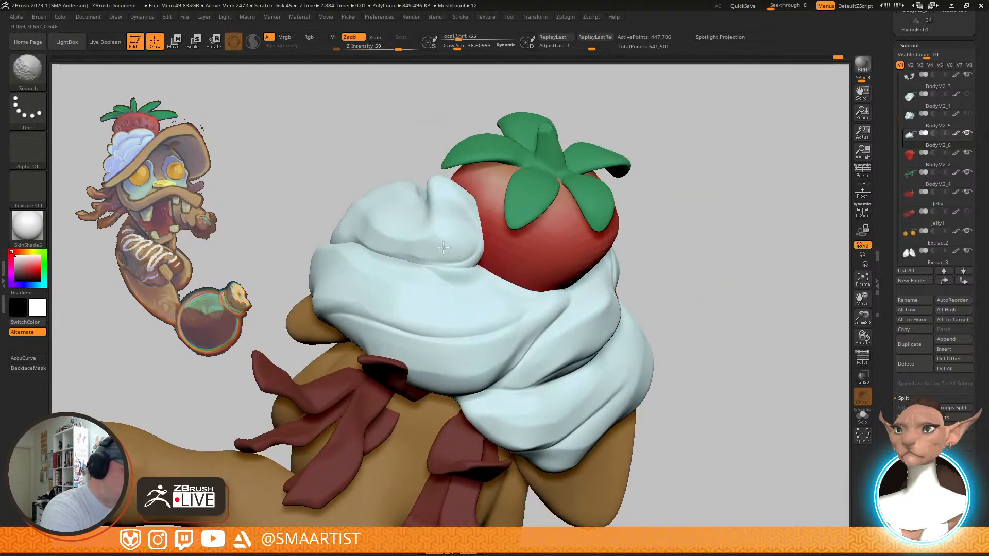
{"action": "left_click_drag", "start_coordinate": [433, 257], "coordinate": [483, 264], "text": "shift"}
{"action": "key", "text": "b"}
{"action": "key", "text": "d"}
{"action": "key", "text": "s"}
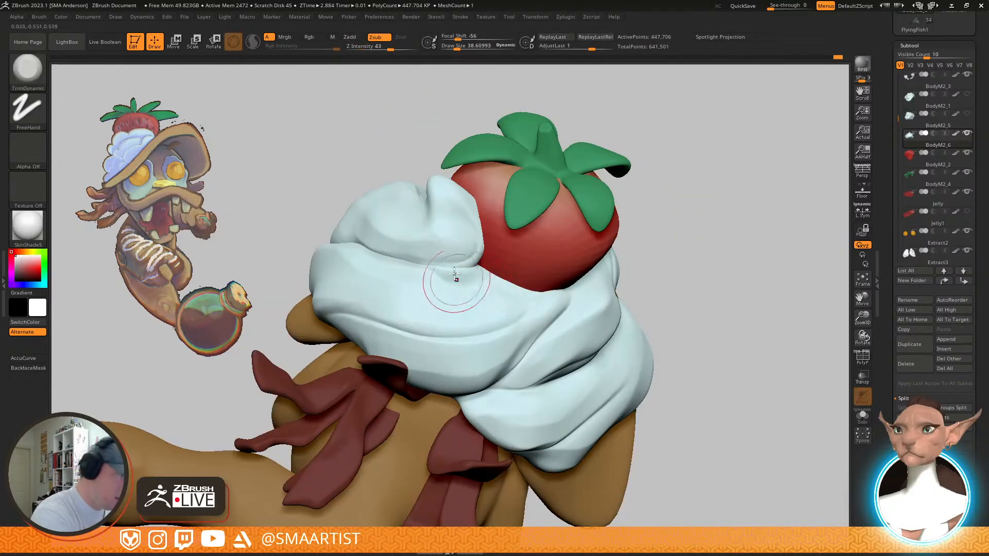
{"action": "right_click_drag", "start_coordinate": [462, 279], "coordinate": [442, 272], "text": "ctrl"}
{"action": "key", "text": "s"}
{"action": "left_click_drag", "start_coordinate": [397, 264], "coordinate": [392, 265]}
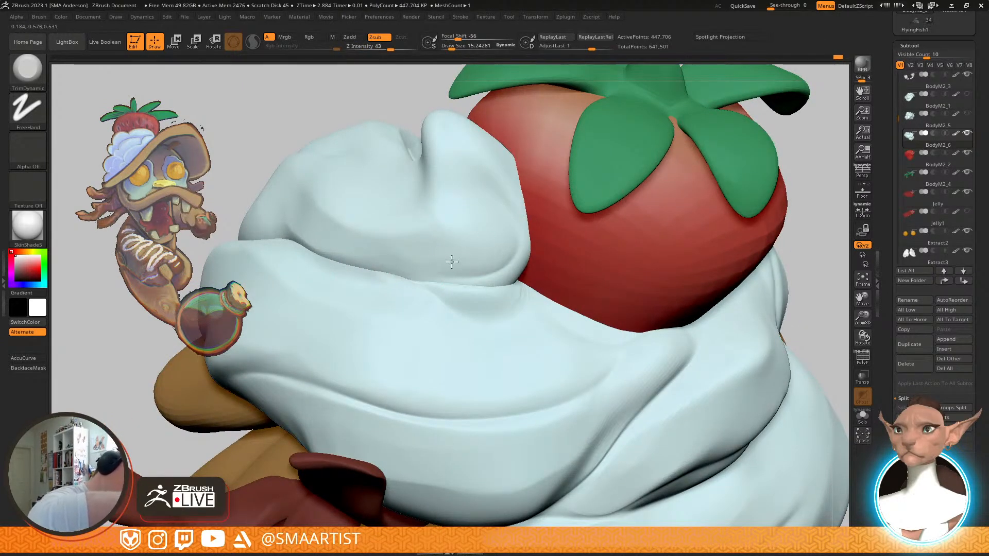
{"action": "key", "text": "shift"}
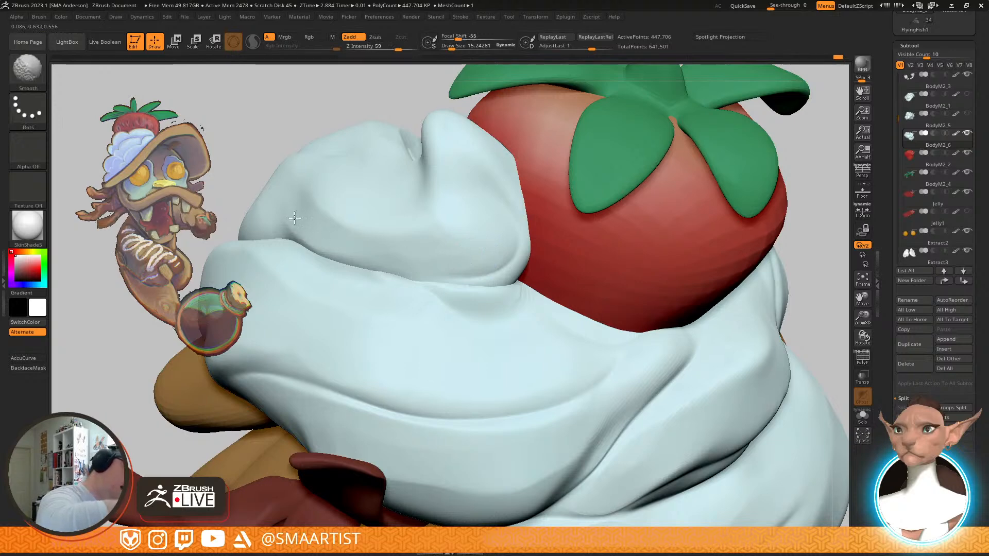
{"action": "left_click_drag", "start_coordinate": [290, 216], "coordinate": [359, 253], "text": "shift"}
Nudge the side fold's edge where the cream meets the hat brim, using an enlarged Move brush
{"action": "mouse_move", "coordinate": [536, 278]}
{"action": "right_mouse_down", "text": "ctrl"}
{"action": "mouse_move", "coordinate": [600, 325]}
{"action": "mouse_move", "coordinate": [580, 278]}
{"action": "mouse_move", "coordinate": [616, 260]}
{"action": "right_mouse_up", "text": "ctrl"}
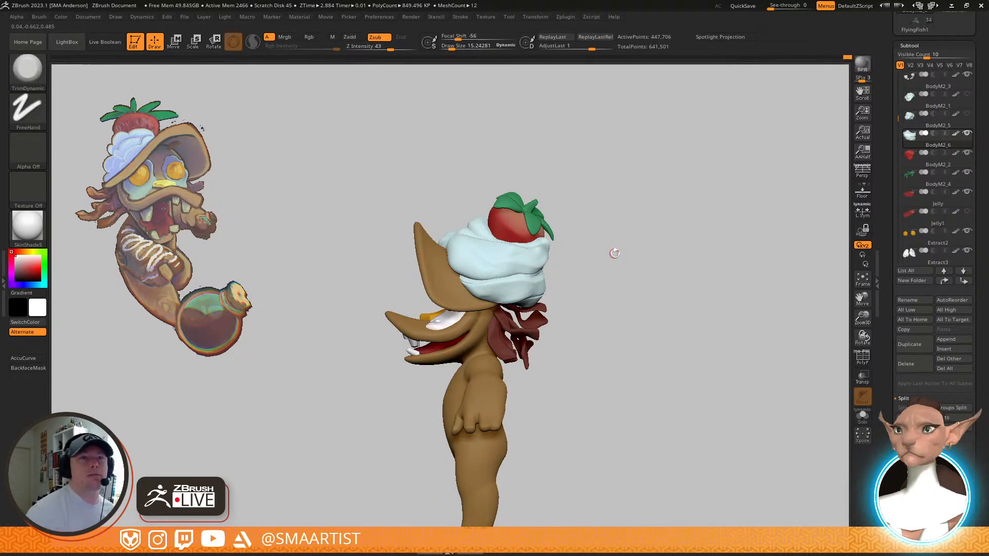
{"action": "right_click_drag", "start_coordinate": [533, 273], "coordinate": [564, 286], "text": "ctrl"}
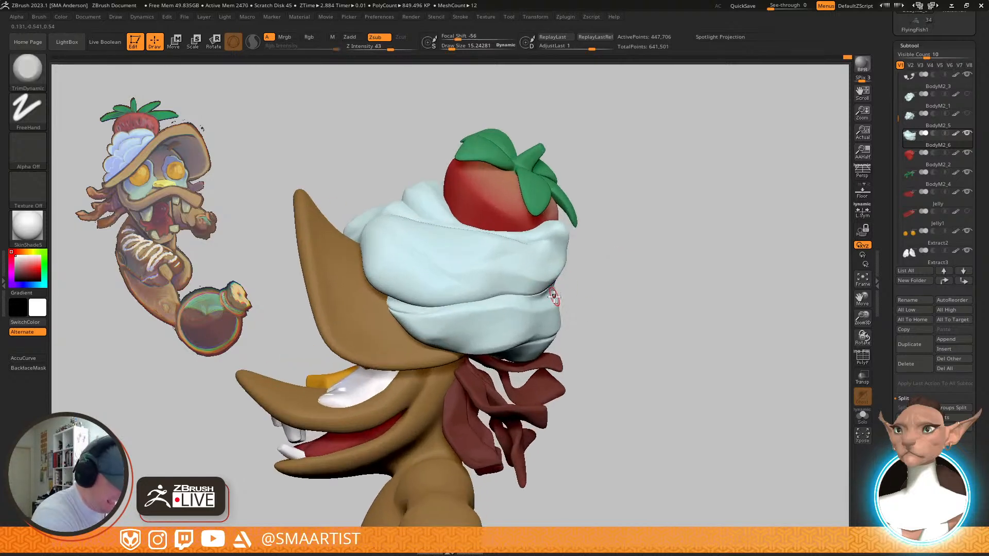
{"action": "key", "text": "b"}
{"action": "key", "text": "m"}
{"action": "key", "text": "v"}
{"action": "right_click_drag", "start_coordinate": [441, 295], "coordinate": [427, 294]}
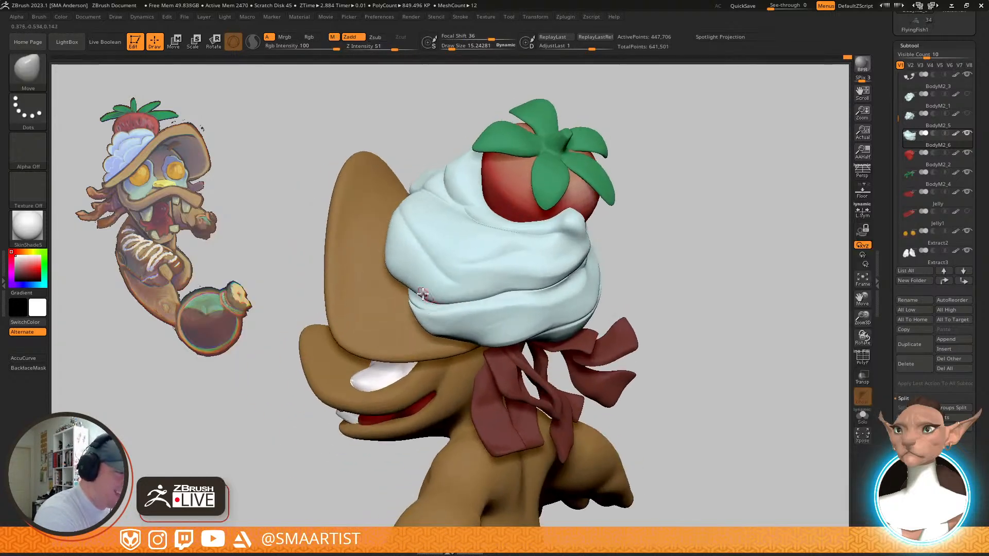
{"action": "key", "text": "bracketright"}
{"action": "key", "text": "bracketright"}
{"action": "key", "text": "bracketright"}
{"action": "key", "text": "bracketright"}
{"action": "key", "text": "bracketright"}
{"action": "key", "text": "bracketright"}
{"action": "key", "text": "bracketright"}
{"action": "key", "text": "bracketright"}
{"action": "key", "text": "bracketright"}
{"action": "key", "text": "bracketright"}
{"action": "key", "text": "bracketright"}
{"action": "key", "text": "bracketright"}
{"action": "left_click_drag", "start_coordinate": [425, 293], "coordinate": [416, 283]}
Bend the long side crease into a deeper downward sweep with the Move brush at draw sizes of about 95 to 114
{"action": "mouse_move", "coordinate": [392, 268]}
{"action": "right_mouse_down"}
{"action": "mouse_move", "coordinate": [513, 332]}
{"action": "mouse_move", "coordinate": [500, 312]}
{"action": "right_mouse_up"}
{"action": "key", "text": "bracketleft"}
{"action": "key", "text": "bracketleft"}
{"action": "key", "text": "bracketleft"}
{"action": "key", "text": "bracketleft"}
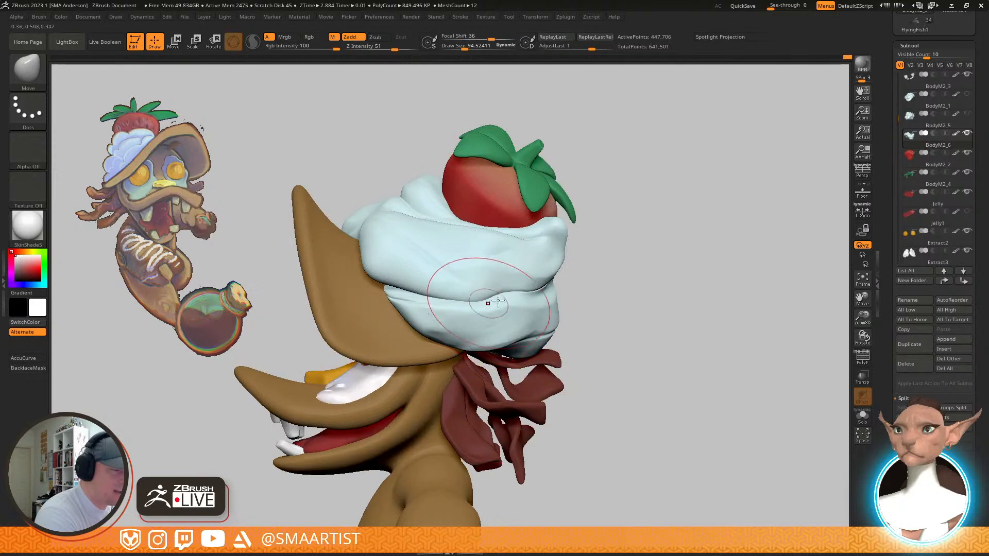
{"action": "key", "text": "bracketright"}
{"action": "mouse_move", "coordinate": [549, 278]}
{"action": "right_mouse_down"}
{"action": "mouse_move", "coordinate": [572, 286]}
{"action": "mouse_move", "coordinate": [496, 309]}
{"action": "mouse_move", "coordinate": [518, 286]}
{"action": "right_mouse_up"}
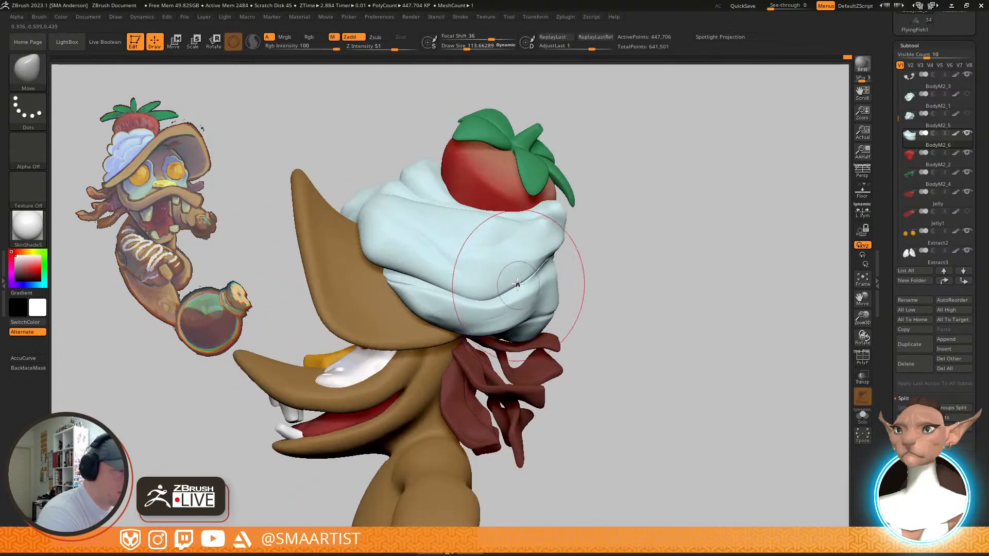
{"action": "mouse_move", "coordinate": [445, 255]}
{"action": "right_mouse_down"}
{"action": "mouse_move", "coordinate": [507, 268]}
{"action": "mouse_move", "coordinate": [448, 264]}
{"action": "right_mouse_up"}
{"action": "left_click_drag", "start_coordinate": [448, 264], "coordinate": [452, 264]}
{"action": "right_click_drag", "start_coordinate": [452, 264], "coordinate": [395, 299]}
{"action": "left_click_drag", "start_coordinate": [453, 278], "coordinate": [489, 268], "text": "shift"}
{"action": "mouse_move", "coordinate": [489, 288]}
{"action": "right_mouse_down"}
{"action": "mouse_move", "coordinate": [554, 304]}
{"action": "mouse_move", "coordinate": [466, 327]}
{"action": "mouse_move", "coordinate": [474, 298]}
{"action": "mouse_move", "coordinate": [497, 283]}
{"action": "mouse_move", "coordinate": [508, 295]}
{"action": "right_mouse_up"}
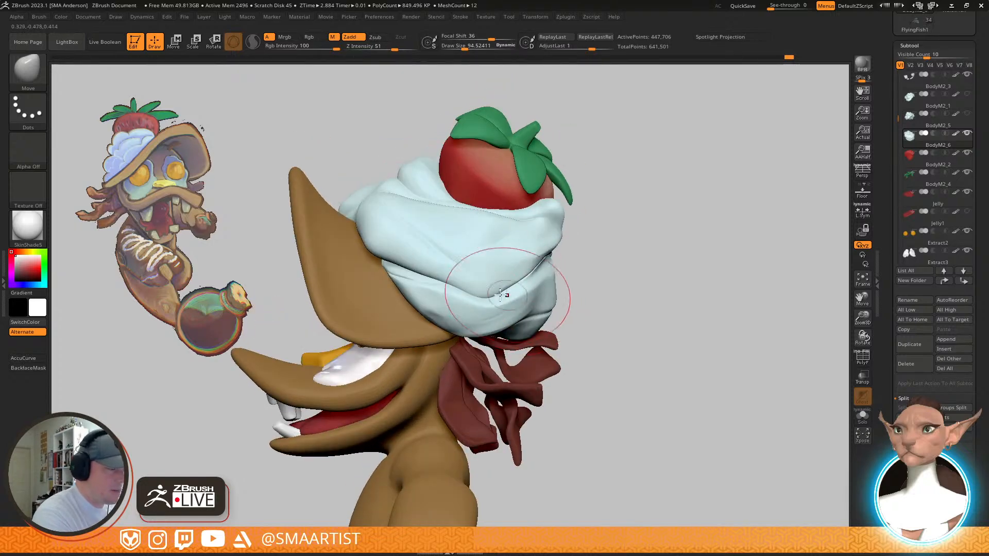
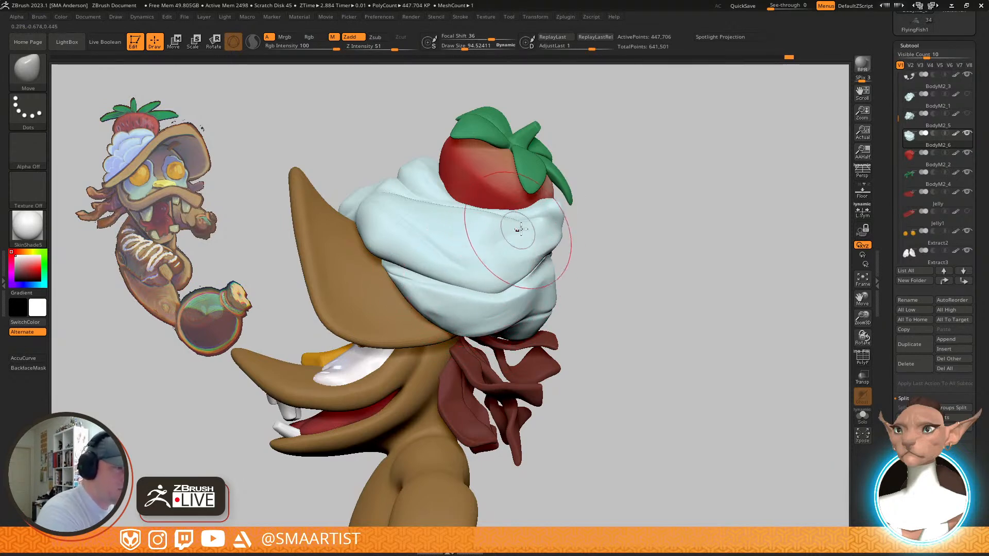
Reshape the upper fold around the strawberry's base and push the curled tip outward with the Move brush at draw size 73
{"action": "left_click_drag", "start_coordinate": [517, 223], "coordinate": [399, 201]}
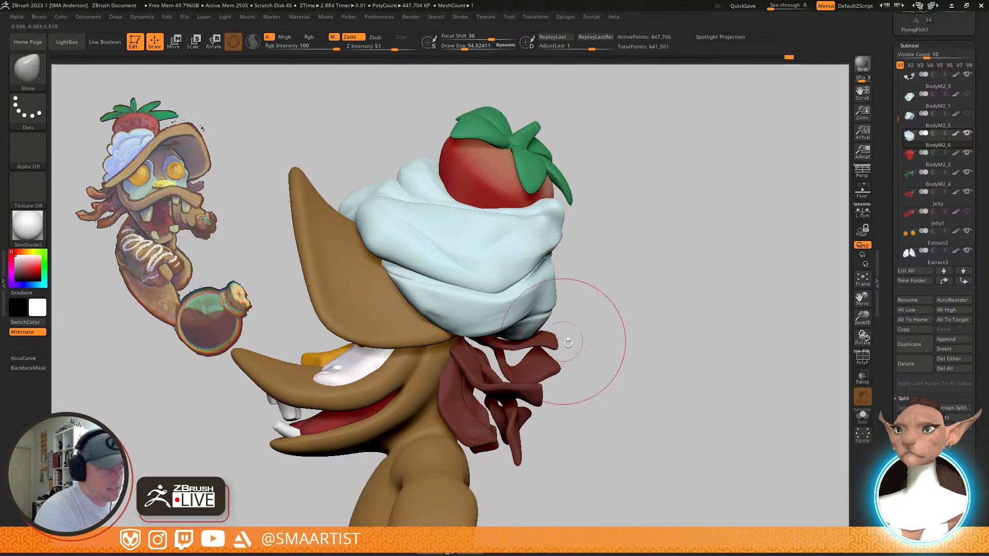
{"action": "key", "text": "s"}
{"action": "left_click_drag", "start_coordinate": [516, 285], "coordinate": [551, 265]}
{"action": "left_click_drag", "start_coordinate": [507, 200], "coordinate": [506, 202]}
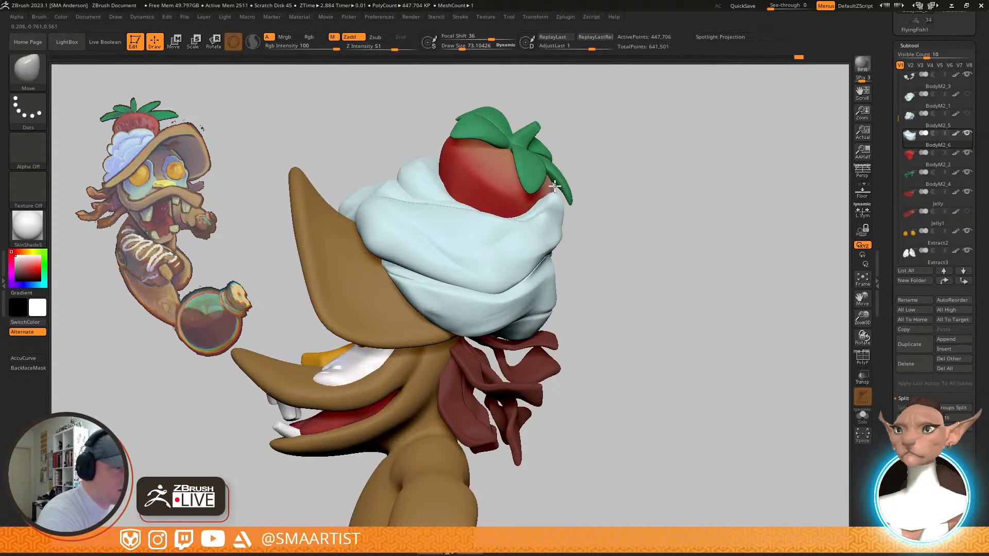
{"action": "left_click_drag", "start_coordinate": [541, 193], "coordinate": [542, 192]}
{"action": "left_click_drag", "start_coordinate": [557, 228], "coordinate": [560, 228]}
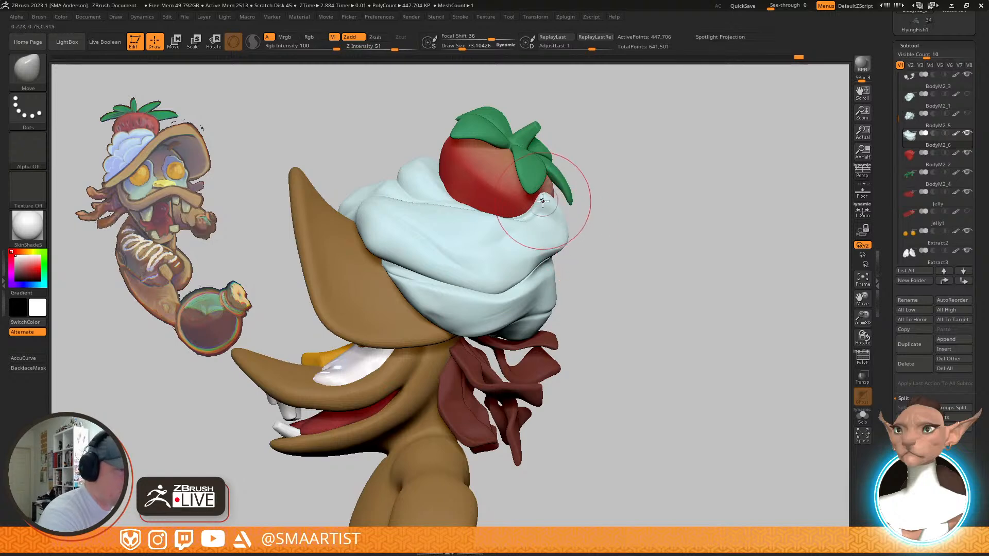
Adjust the cream silhouette above the hat brim in front view with the Move brush at draw size 104
{"action": "right_click_drag", "start_coordinate": [442, 177], "coordinate": [510, 189]}
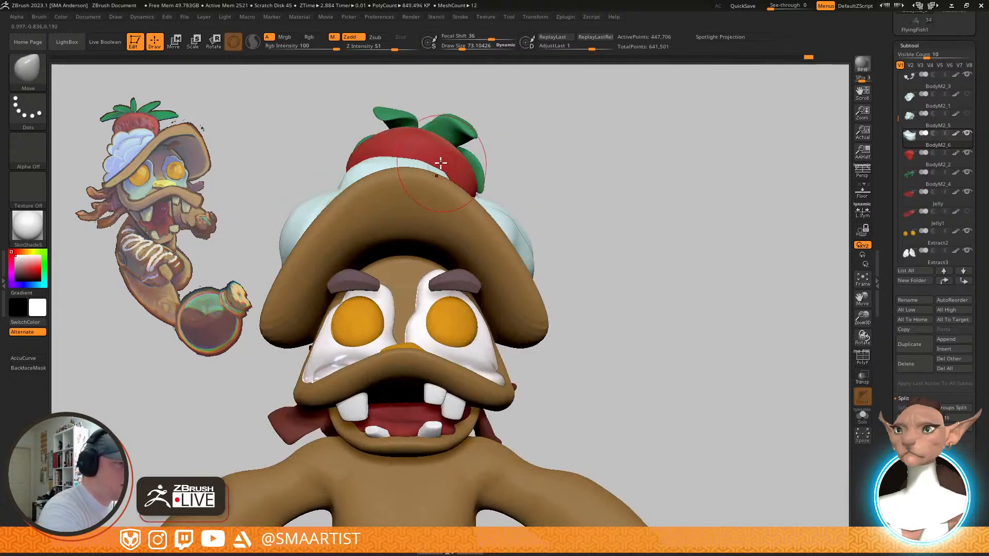
{"action": "key", "text": "s"}
{"action": "left_click_drag", "start_coordinate": [433, 171], "coordinate": [437, 171]}
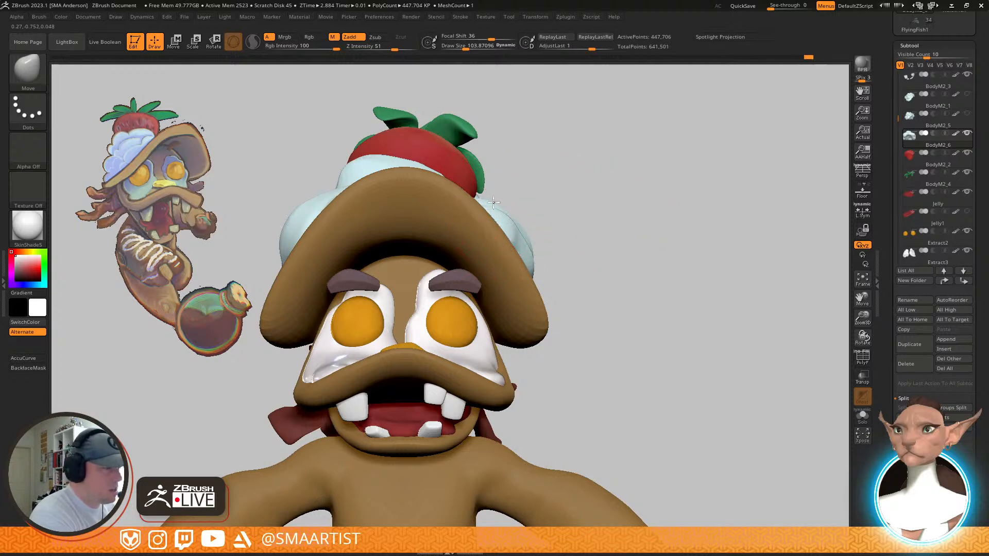
{"action": "mouse_move", "coordinate": [612, 197]}
{"action": "left_mouse_down"}
{"action": "mouse_move", "coordinate": [593, 212]}
{"action": "mouse_move", "coordinate": [611, 219]}
{"action": "mouse_move", "coordinate": [611, 201]}
{"action": "left_mouse_up"}
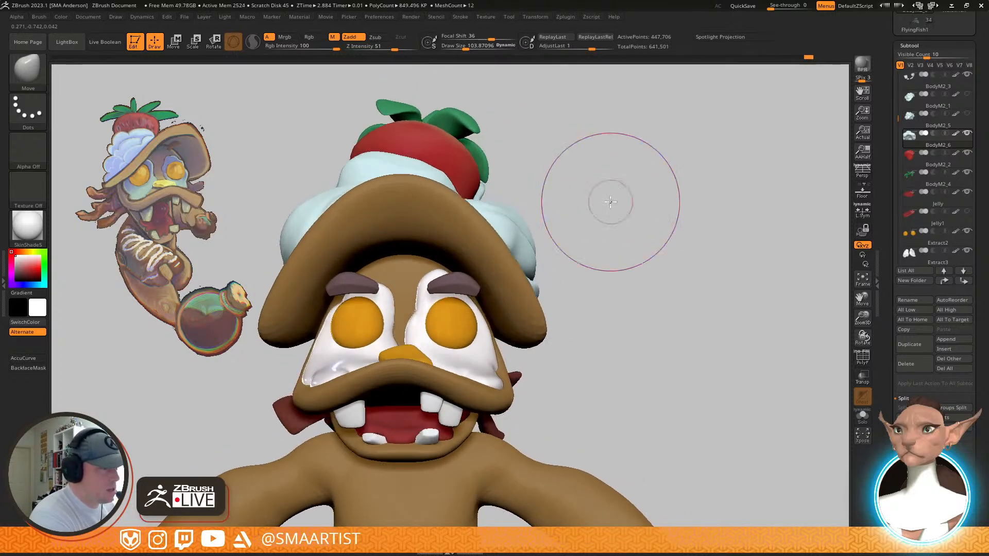
{"action": "mouse_move", "coordinate": [549, 220]}
{"action": "left_mouse_down"}
{"action": "mouse_move", "coordinate": [551, 203]}
{"action": "mouse_move", "coordinate": [541, 210]}
{"action": "left_mouse_up"}
{"action": "key", "text": "b"}
{"action": "key", "text": "m"}
{"action": "key", "text": "v"}
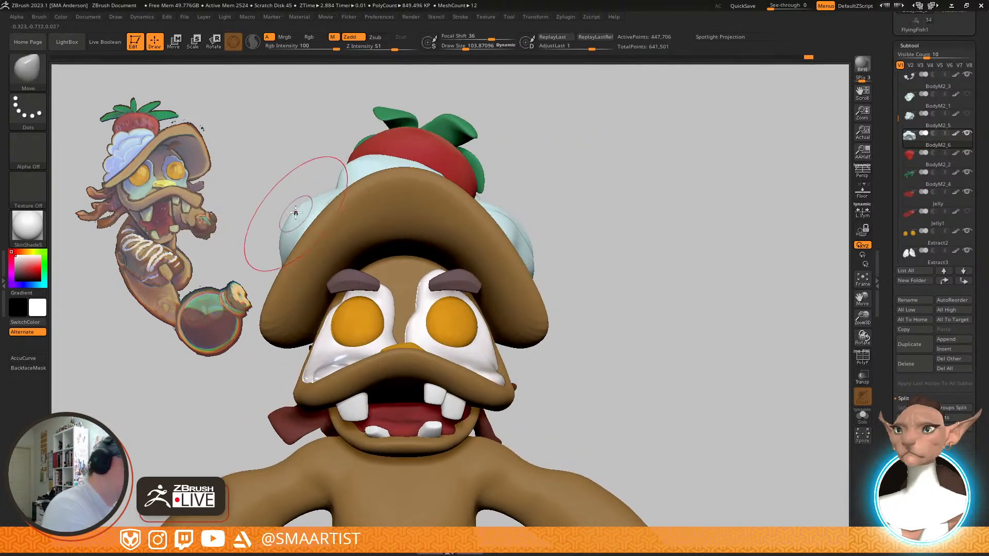
Reposition the cream folds at the back and opposite side with the Move brush and smooth the fold edge along the hat brim
{"action": "right_click_drag", "start_coordinate": [346, 207], "coordinate": [595, 208], "text": "alt"}
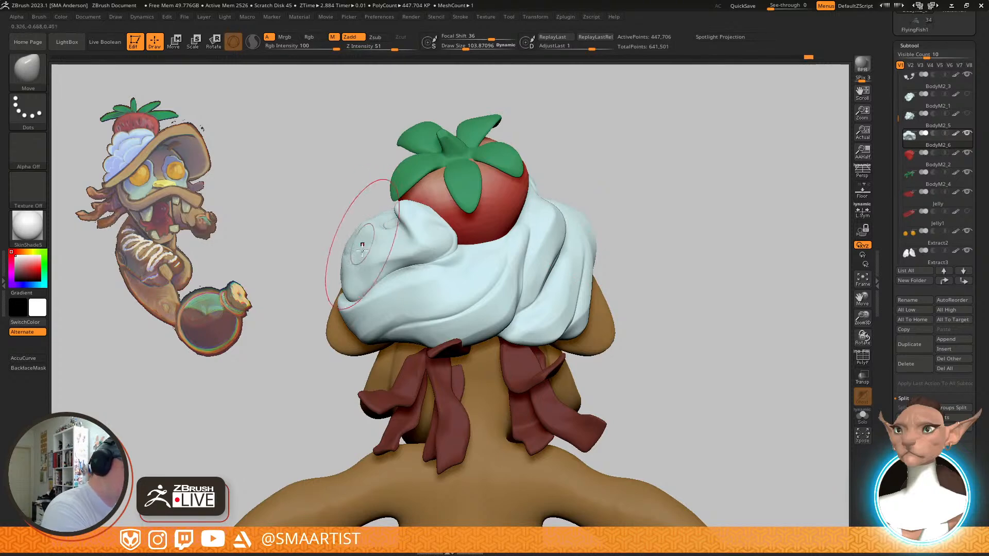
{"action": "left_click_drag", "start_coordinate": [616, 287], "coordinate": [607, 259], "text": "alt"}
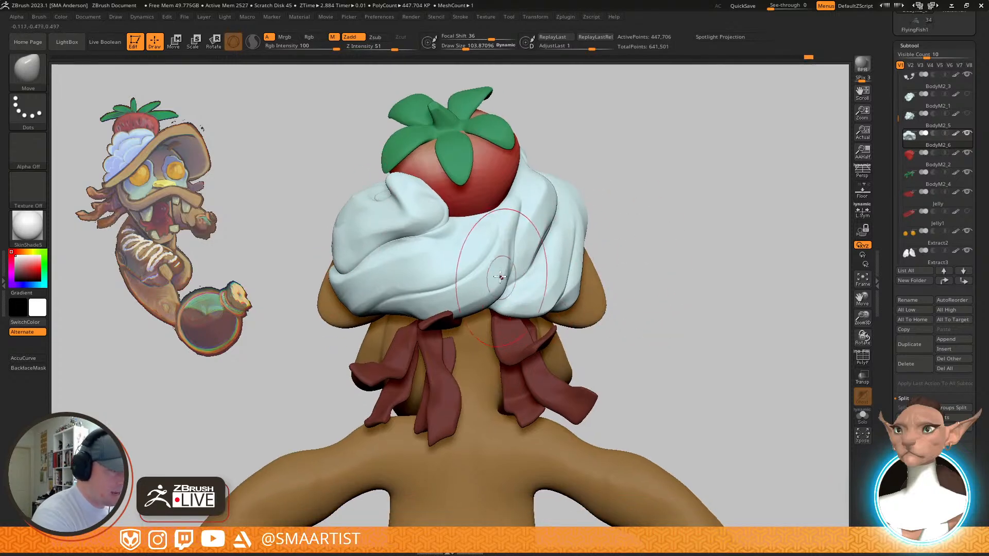
{"action": "left_click_drag", "start_coordinate": [707, 258], "coordinate": [594, 239]}
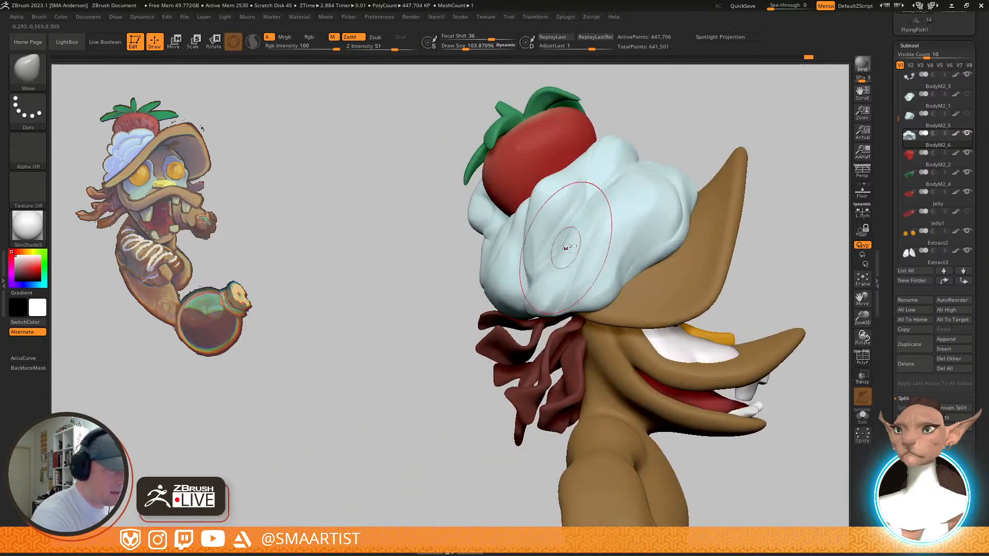
{"action": "left_click_drag", "start_coordinate": [479, 293], "coordinate": [587, 244]}
{"action": "key", "text": "s"}
{"action": "mouse_move", "coordinate": [520, 228]}
{"action": "left_mouse_down"}
{"action": "mouse_move", "coordinate": [511, 228]}
{"action": "mouse_move", "coordinate": [511, 271]}
{"action": "left_mouse_up"}
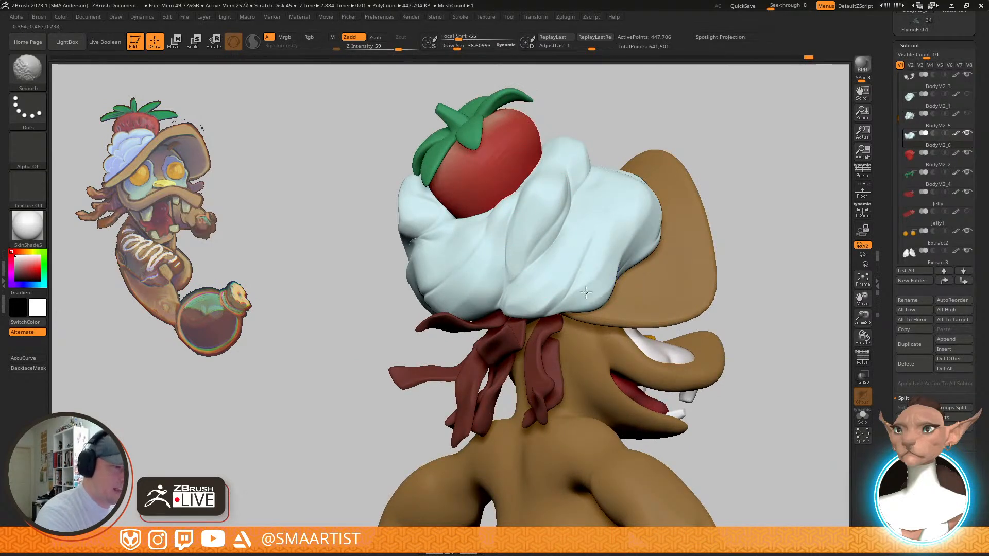
{"action": "left_click_drag", "start_coordinate": [650, 253], "coordinate": [629, 263], "text": "shift"}
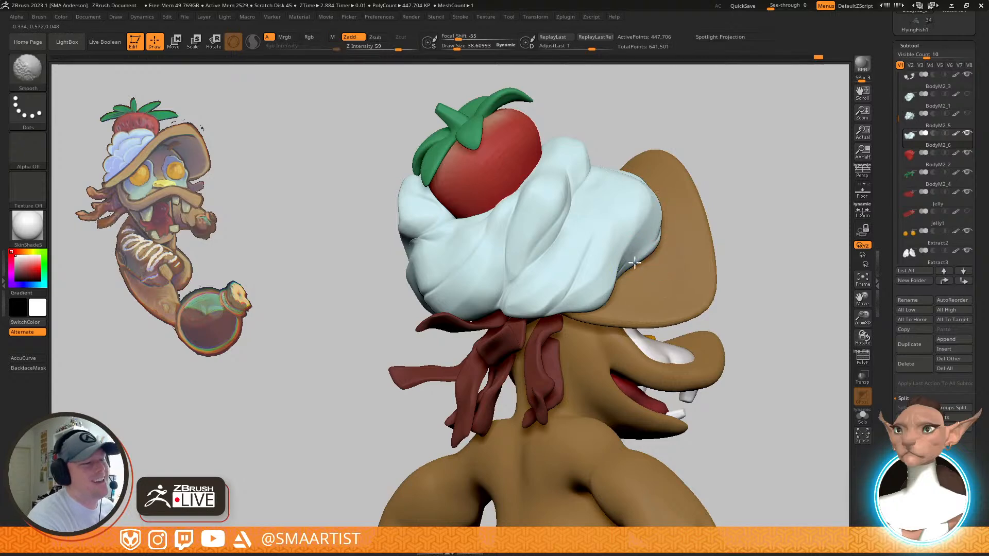
{"action": "mouse_move", "coordinate": [666, 248]}
{"action": "right_mouse_down"}
{"action": "mouse_move", "coordinate": [618, 257]}
{"action": "mouse_move", "coordinate": [620, 276]}
{"action": "mouse_move", "coordinate": [633, 278]}
{"action": "mouse_move", "coordinate": [649, 225]}
{"action": "mouse_move", "coordinate": [629, 265]}
{"action": "right_mouse_up"}
{"action": "mouse_move", "coordinate": [654, 210]}
{"action": "right_mouse_down", "text": "ctrl"}
{"action": "mouse_move", "coordinate": [650, 291]}
{"action": "mouse_move", "coordinate": [640, 248]}
{"action": "right_mouse_up", "text": "ctrl"}
Isolate the cream, then trim and smooth the bulging side fold's brim-facing edge with TrimDynamic
{"action": "key", "text": "b"}
{"action": "key", "text": "t"}
{"action": "key", "text": "d"}
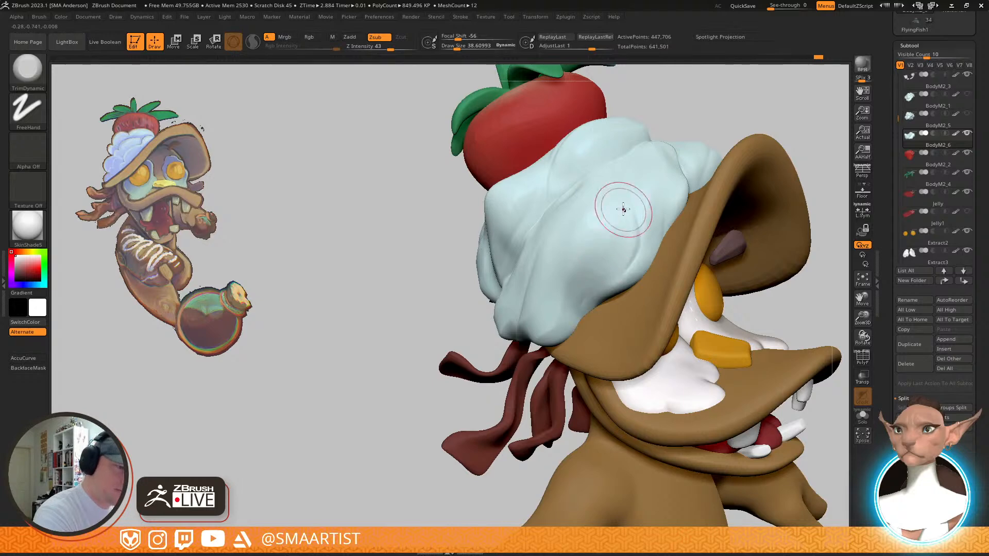
{"action": "key", "text": "shift"}
{"action": "mouse_move", "coordinate": [613, 240]}
{"action": "right_mouse_down"}
{"action": "mouse_move", "coordinate": [631, 281]}
{"action": "mouse_move", "coordinate": [656, 216]}
{"action": "right_mouse_up"}
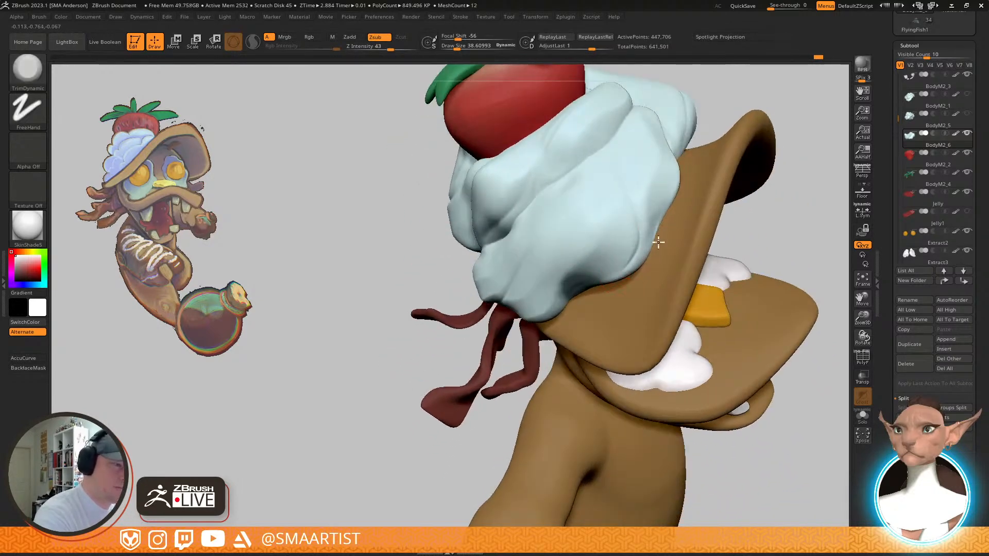
{"action": "right_click_drag", "start_coordinate": [654, 233], "coordinate": [657, 200]}
{"action": "key", "text": "alt+s"}
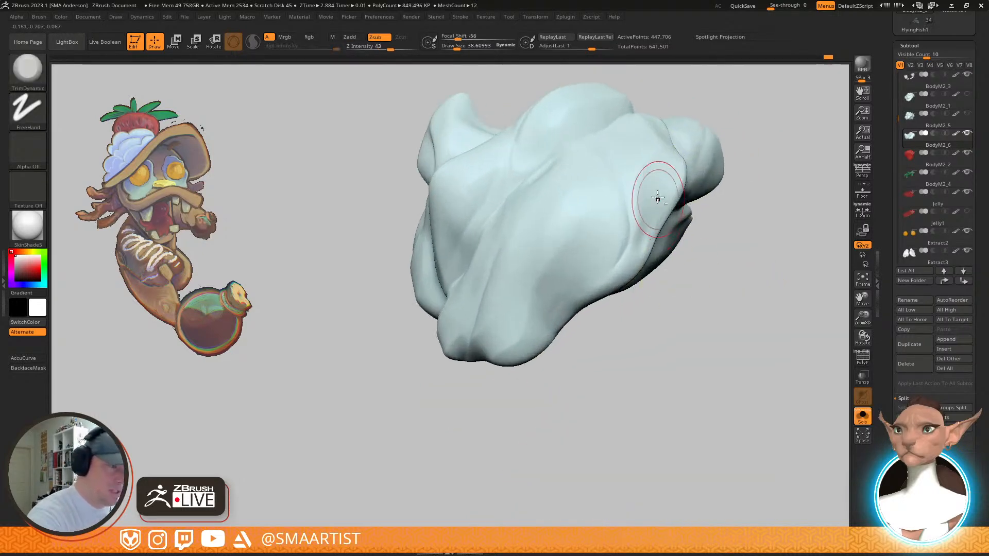
{"action": "left_click_drag", "start_coordinate": [652, 215], "coordinate": [635, 263]}
{"action": "mouse_move", "coordinate": [633, 270]}
{"action": "right_mouse_down"}
{"action": "mouse_move", "coordinate": [649, 206]}
{"action": "mouse_move", "coordinate": [682, 206]}
{"action": "right_mouse_up"}
{"action": "left_click_drag", "start_coordinate": [638, 248], "coordinate": [668, 206], "text": "shift"}
Refine and smooth the creases across the large side fold with GIO_soft_forms, then show the rest of the model again
{"action": "key", "text": "b"}
{"action": "key", "text": "g"}
{"action": "key", "text": "s"}
{"action": "right_click_drag", "start_coordinate": [637, 263], "coordinate": [651, 240]}
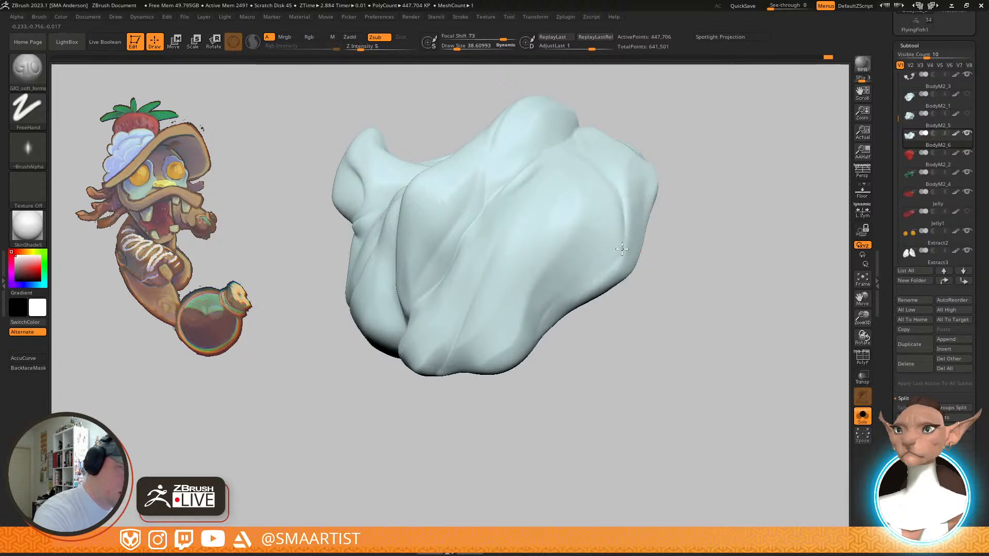
{"action": "mouse_move", "coordinate": [642, 317]}
{"action": "right_mouse_down", "text": "ctrl"}
{"action": "mouse_move", "coordinate": [625, 249]}
{"action": "mouse_move", "coordinate": [667, 276]}
{"action": "mouse_move", "coordinate": [618, 248]}
{"action": "mouse_move", "coordinate": [552, 283]}
{"action": "right_mouse_up", "text": "ctrl"}
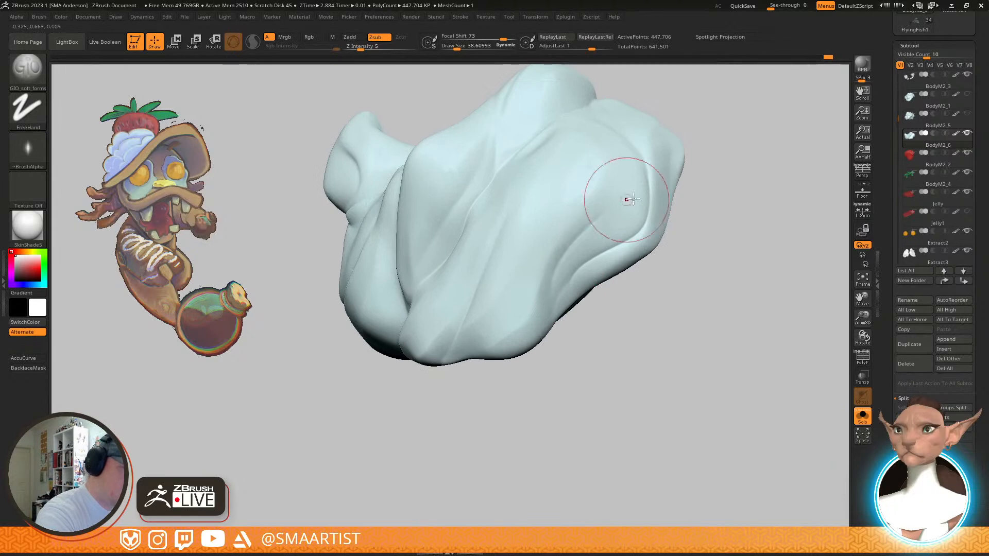
{"action": "mouse_move", "coordinate": [599, 220]}
{"action": "left_mouse_down"}
{"action": "mouse_move", "coordinate": [551, 302]}
{"action": "mouse_move", "coordinate": [646, 188]}
{"action": "left_mouse_up"}
{"action": "left_click_drag", "start_coordinate": [589, 232], "coordinate": [560, 264], "text": "shift"}
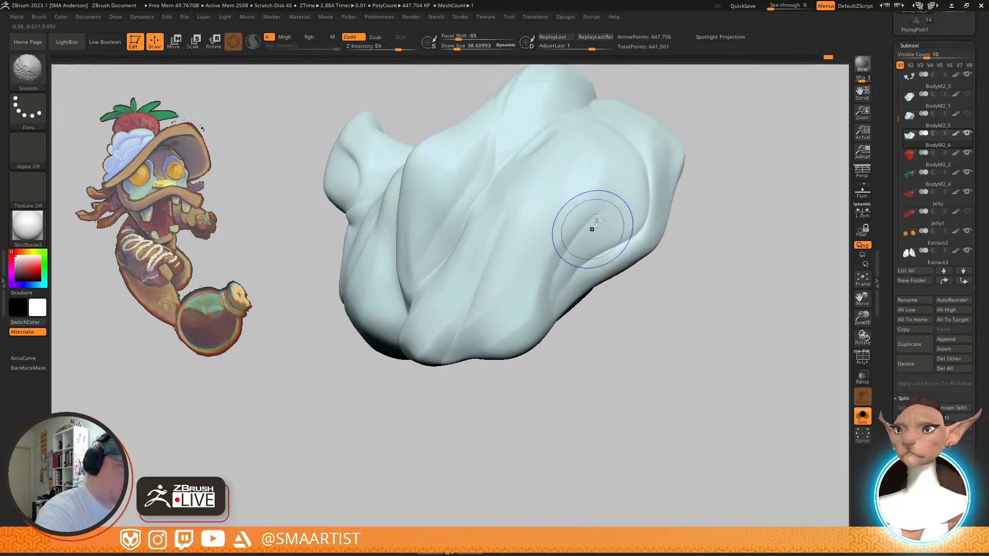
{"action": "right_click_drag", "start_coordinate": [546, 308], "coordinate": [484, 304]}
{"action": "mouse_move", "coordinate": [626, 206]}
{"action": "right_mouse_down"}
{"action": "mouse_move", "coordinate": [579, 250]}
{"action": "mouse_move", "coordinate": [559, 215]}
{"action": "mouse_move", "coordinate": [557, 279]}
{"action": "mouse_move", "coordinate": [535, 227]}
{"action": "mouse_move", "coordinate": [510, 209]}
{"action": "right_mouse_up"}
{"action": "mouse_move", "coordinate": [531, 278]}
{"action": "right_mouse_down", "text": "ctrl"}
{"action": "mouse_move", "coordinate": [572, 256]}
{"action": "mouse_move", "coordinate": [546, 242]}
{"action": "mouse_move", "coordinate": [526, 276]}
{"action": "mouse_move", "coordinate": [534, 329]}
{"action": "mouse_move", "coordinate": [486, 265]}
{"action": "mouse_move", "coordinate": [497, 280]}
{"action": "right_mouse_up", "text": "ctrl"}
{"action": "key", "text": "ctrl+shift+s"}
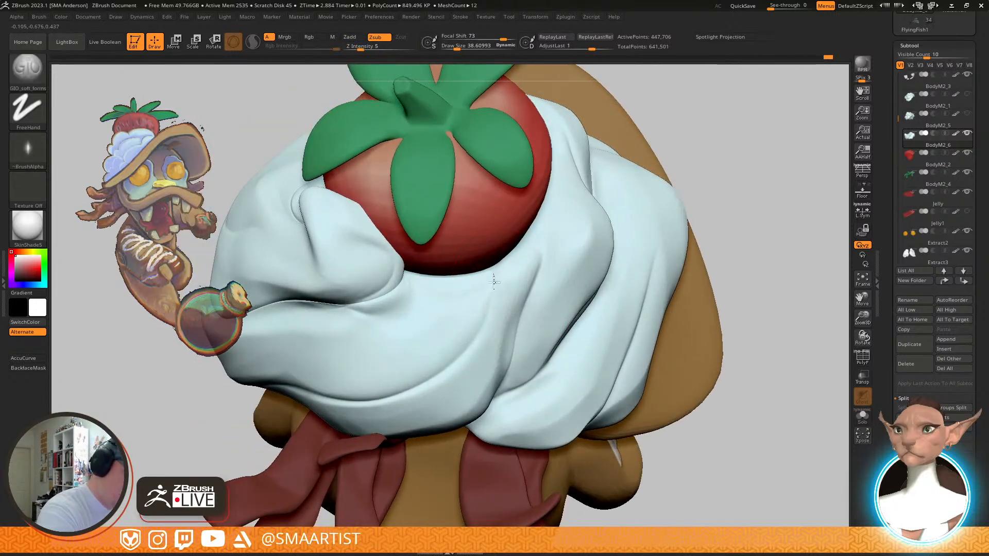
Smooth the crease under the curled tip and define the tip's inner form with GIO_soft_forms
{"action": "mouse_move", "coordinate": [460, 355]}
{"action": "right_mouse_down", "text": "ctrl"}
{"action": "mouse_move", "coordinate": [540, 240]}
{"action": "mouse_move", "coordinate": [525, 221]}
{"action": "mouse_move", "coordinate": [545, 294]}
{"action": "mouse_move", "coordinate": [547, 268]}
{"action": "mouse_move", "coordinate": [584, 277]}
{"action": "mouse_move", "coordinate": [529, 364]}
{"action": "mouse_move", "coordinate": [499, 344]}
{"action": "mouse_move", "coordinate": [493, 304]}
{"action": "mouse_move", "coordinate": [473, 319]}
{"action": "mouse_move", "coordinate": [505, 294]}
{"action": "mouse_move", "coordinate": [449, 320]}
{"action": "mouse_move", "coordinate": [486, 330]}
{"action": "mouse_move", "coordinate": [490, 346]}
{"action": "mouse_move", "coordinate": [503, 320]}
{"action": "right_mouse_up", "text": "ctrl"}
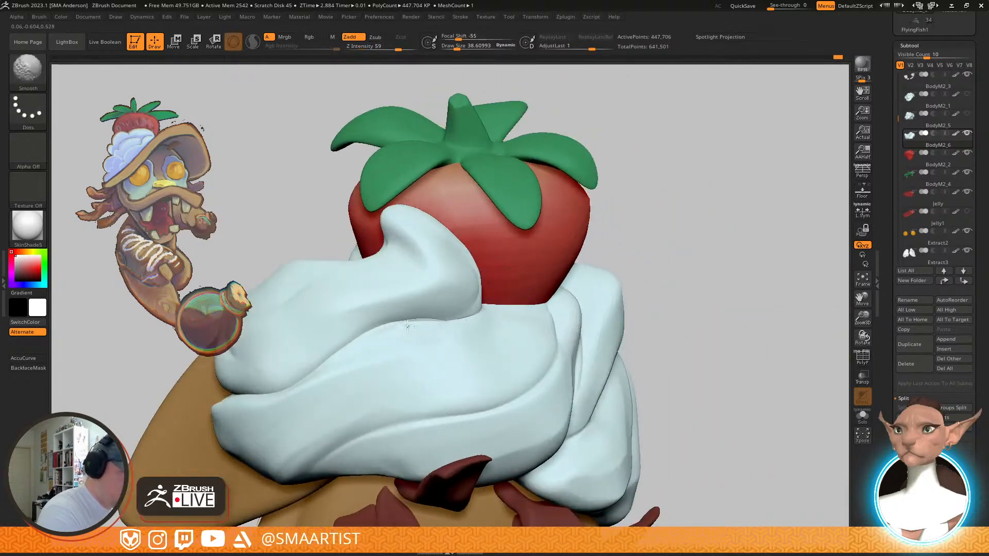
{"action": "mouse_move", "coordinate": [426, 324]}
{"action": "right_mouse_down"}
{"action": "mouse_move", "coordinate": [460, 287]}
{"action": "mouse_move", "coordinate": [442, 326]}
{"action": "right_mouse_up"}
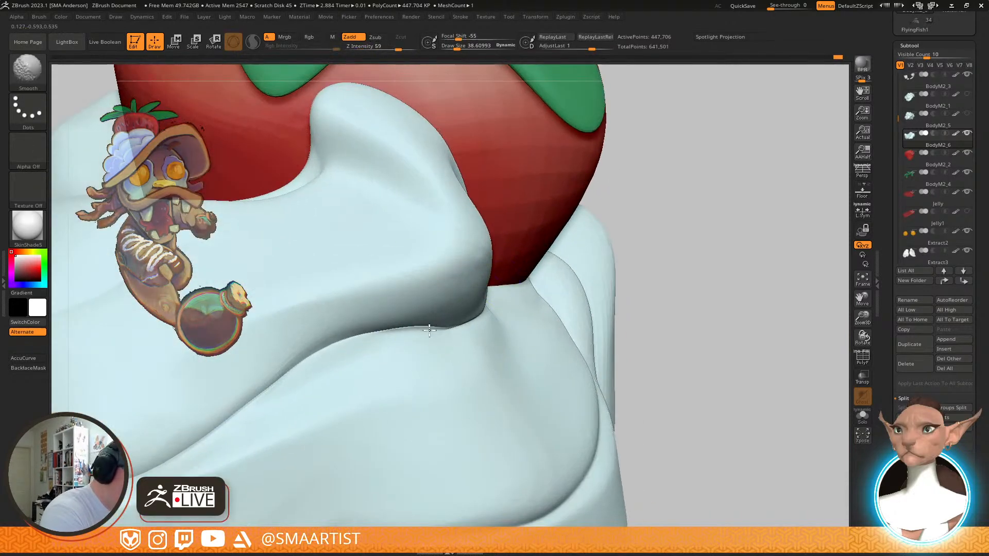
{"action": "mouse_move", "coordinate": [474, 316]}
{"action": "right_mouse_down", "text": "ctrl"}
{"action": "mouse_move", "coordinate": [470, 280]}
{"action": "mouse_move", "coordinate": [603, 276]}
{"action": "mouse_move", "coordinate": [547, 250]}
{"action": "right_mouse_up", "text": "ctrl"}
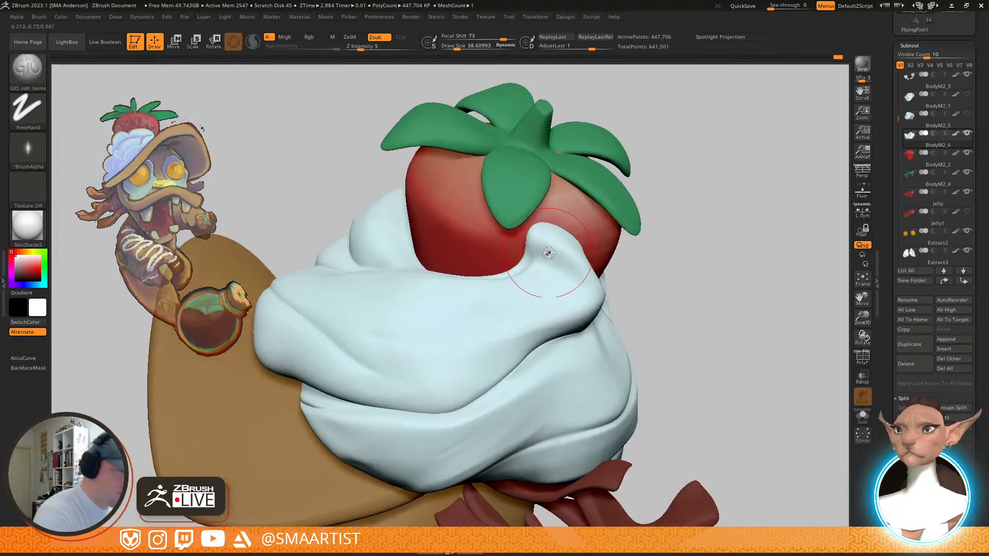
{"action": "mouse_move", "coordinate": [547, 277]}
{"action": "left_mouse_down", "text": "alt"}
{"action": "mouse_move", "coordinate": [547, 258]}
{"action": "mouse_move", "coordinate": [562, 276]}
{"action": "mouse_move", "coordinate": [543, 261]}
{"action": "left_mouse_up", "text": "alt"}
{"action": "right_click_drag", "start_coordinate": [550, 295], "coordinate": [572, 282]}
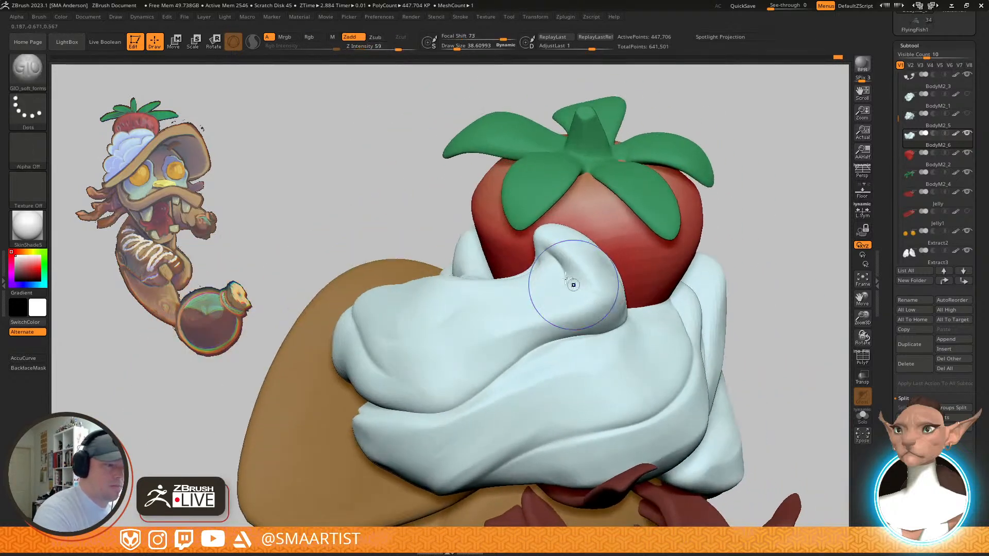
Build up the inner side of the curled cream tip with ClayBuildup and smooth it into the swirl
{"action": "key", "text": "b"}
{"action": "key", "text": "c"}
{"action": "key", "text": "b"}
{"action": "mouse_move", "coordinate": [563, 261]}
{"action": "left_mouse_down"}
{"action": "mouse_move", "coordinate": [562, 281]}
{"action": "mouse_move", "coordinate": [541, 275]}
{"action": "left_mouse_up"}
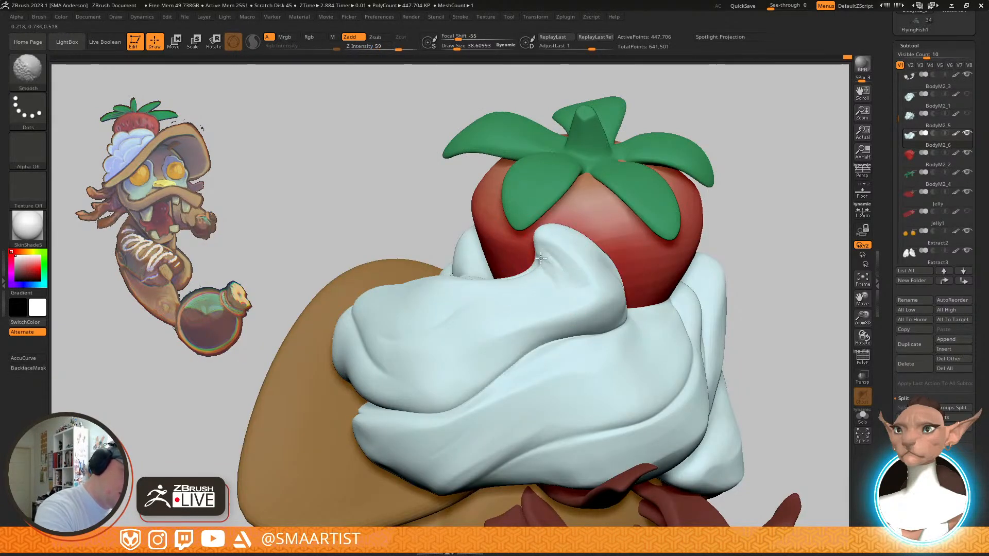
Plane the inner side of the curled cream tip with TrimDynamic at draw size about 21, and smooth the surface beneath it
{"action": "key", "text": "b"}
{"action": "key", "text": "l"}
{"action": "key", "text": "Escape"}
{"action": "key", "text": "b"}
{"action": "key", "text": "t"}
{"action": "key", "text": "d"}
{"action": "right_click_drag", "start_coordinate": [550, 278], "coordinate": [567, 282]}
{"action": "key", "text": "s"}
{"action": "left_click_drag", "start_coordinate": [549, 256], "coordinate": [545, 255]}
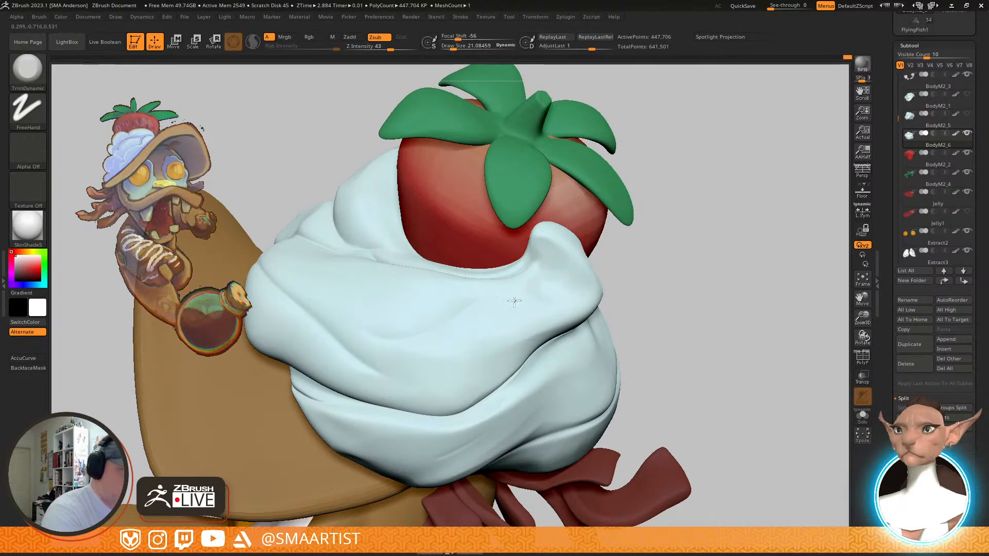
{"action": "key", "text": "shift"}
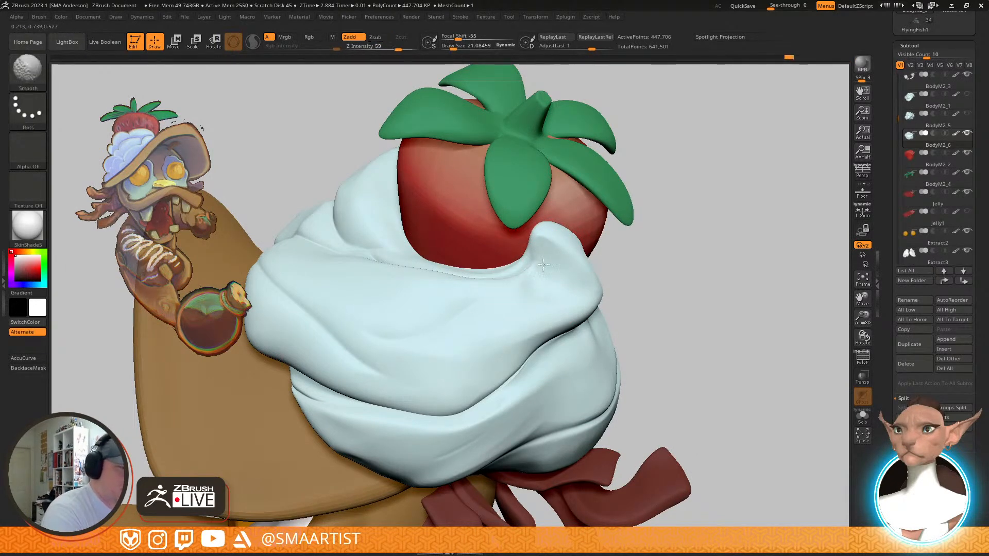
{"action": "left_click_drag", "start_coordinate": [534, 276], "coordinate": [527, 302], "text": "shift"}
Reshape the cream's outline around the strawberry with the Move brush, using a draw size of about 86 for the upper contour
{"action": "mouse_move", "coordinate": [611, 254]}
{"action": "right_mouse_down"}
{"action": "mouse_move", "coordinate": [626, 304]}
{"action": "mouse_move", "coordinate": [674, 269]}
{"action": "mouse_move", "coordinate": [689, 237]}
{"action": "mouse_move", "coordinate": [761, 239]}
{"action": "mouse_move", "coordinate": [731, 237]}
{"action": "mouse_move", "coordinate": [748, 236]}
{"action": "mouse_move", "coordinate": [722, 261]}
{"action": "mouse_move", "coordinate": [721, 252]}
{"action": "mouse_move", "coordinate": [577, 315]}
{"action": "mouse_move", "coordinate": [544, 222]}
{"action": "mouse_move", "coordinate": [538, 231]}
{"action": "right_mouse_up"}
{"action": "key", "text": "b"}
{"action": "key", "text": "m"}
{"action": "key", "text": "v"}
{"action": "mouse_move", "coordinate": [503, 225]}
{"action": "left_mouse_down"}
{"action": "mouse_move", "coordinate": [530, 222]}
{"action": "mouse_move", "coordinate": [512, 227]}
{"action": "left_mouse_up"}
{"action": "key", "text": "s"}
{"action": "right_click_drag", "start_coordinate": [502, 276], "coordinate": [536, 247]}
{"action": "key", "text": "s"}
{"action": "left_click_drag", "start_coordinate": [591, 177], "coordinate": [580, 174]}
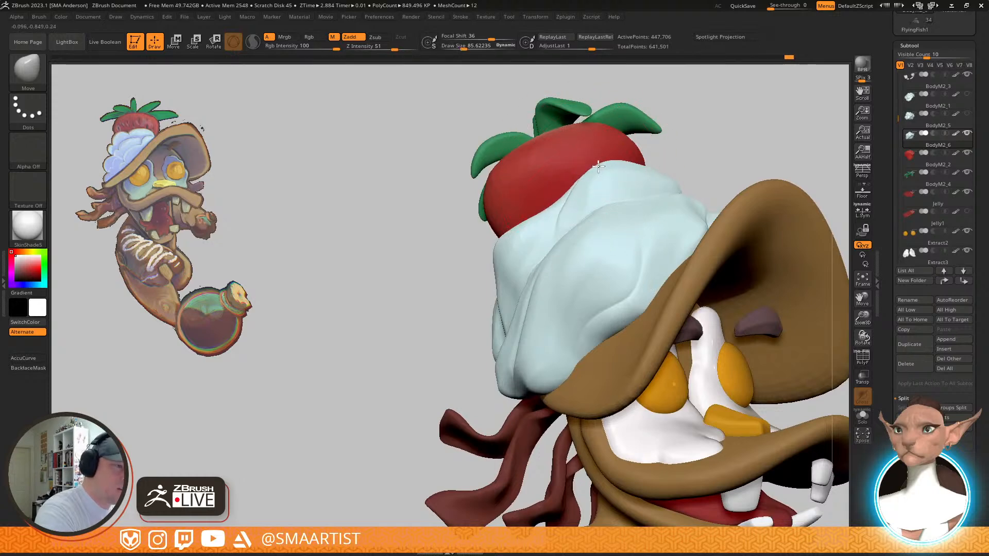
Adjust the cream's side folds below the strawberry with the Move brush at draw size about 65, and smooth the fold beside the strawberry
{"action": "right_click_drag", "start_coordinate": [645, 165], "coordinate": [695, 206], "text": "ctrl"}
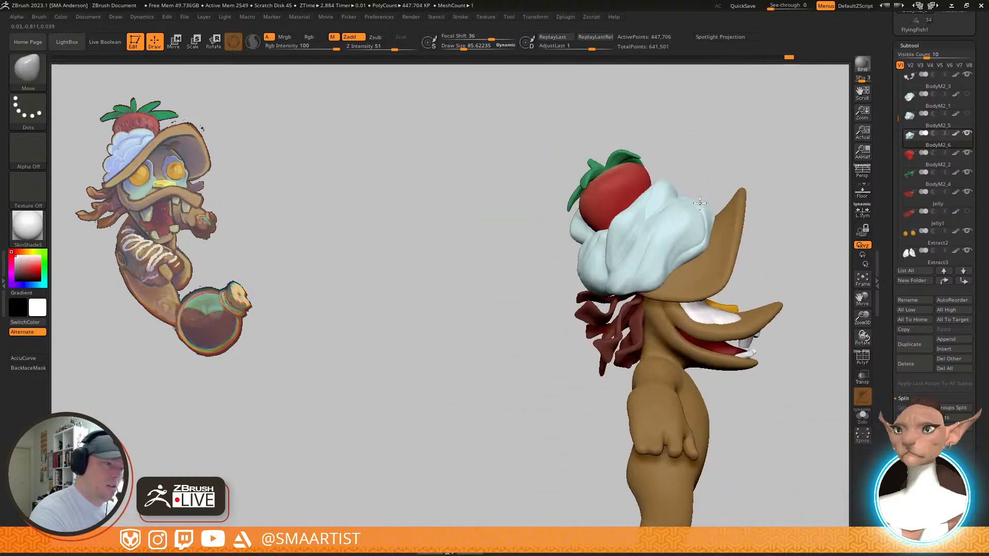
{"action": "right_click_drag", "start_coordinate": [690, 244], "coordinate": [611, 230], "text": "ctrl"}
{"action": "left_click_drag", "start_coordinate": [609, 258], "coordinate": [613, 274]}
{"action": "mouse_move", "coordinate": [599, 286]}
{"action": "right_mouse_down"}
{"action": "mouse_move", "coordinate": [673, 264]}
{"action": "mouse_move", "coordinate": [600, 281]}
{"action": "right_mouse_up"}
{"action": "key", "text": "s"}
{"action": "left_click_drag", "start_coordinate": [601, 274], "coordinate": [609, 260]}
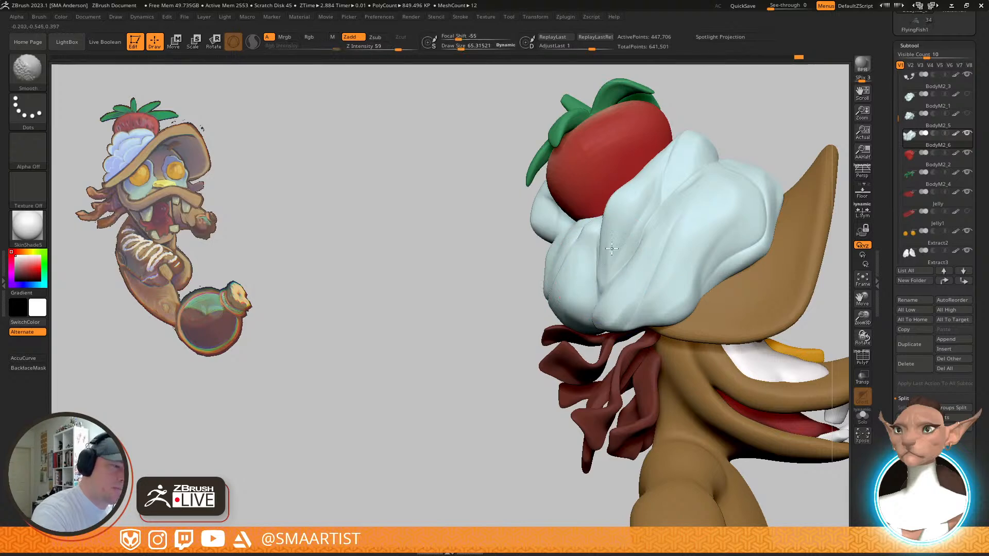
{"action": "left_click_drag", "start_coordinate": [643, 176], "coordinate": [614, 192], "text": "shift"}
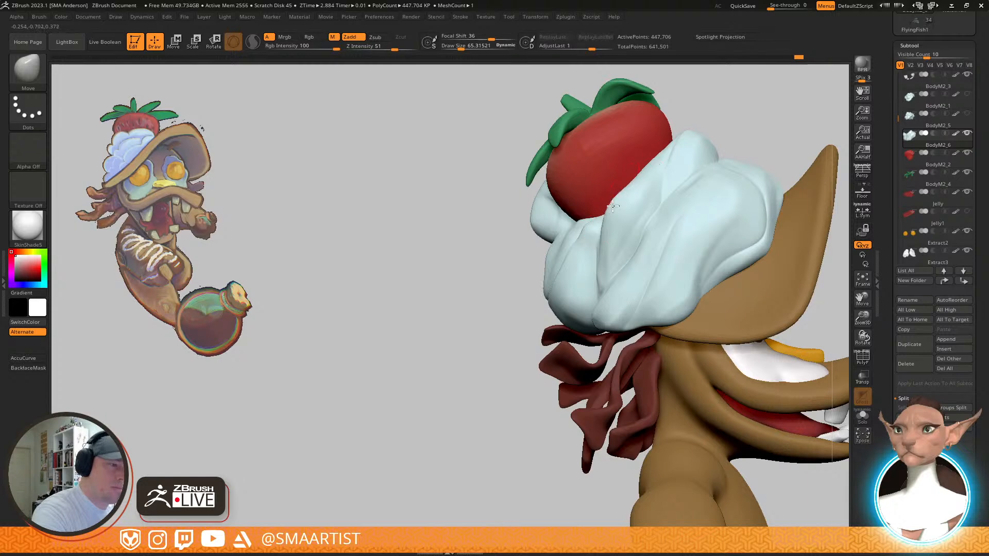
Isolate the cream and soften the crease between its rear folds with GIO_soft_forms
{"action": "mouse_move", "coordinate": [588, 229]}
{"action": "right_mouse_down"}
{"action": "mouse_move", "coordinate": [637, 219]}
{"action": "mouse_move", "coordinate": [639, 209]}
{"action": "mouse_move", "coordinate": [594, 244]}
{"action": "right_mouse_up"}
{"action": "right_click_drag", "start_coordinate": [662, 203], "coordinate": [639, 187]}
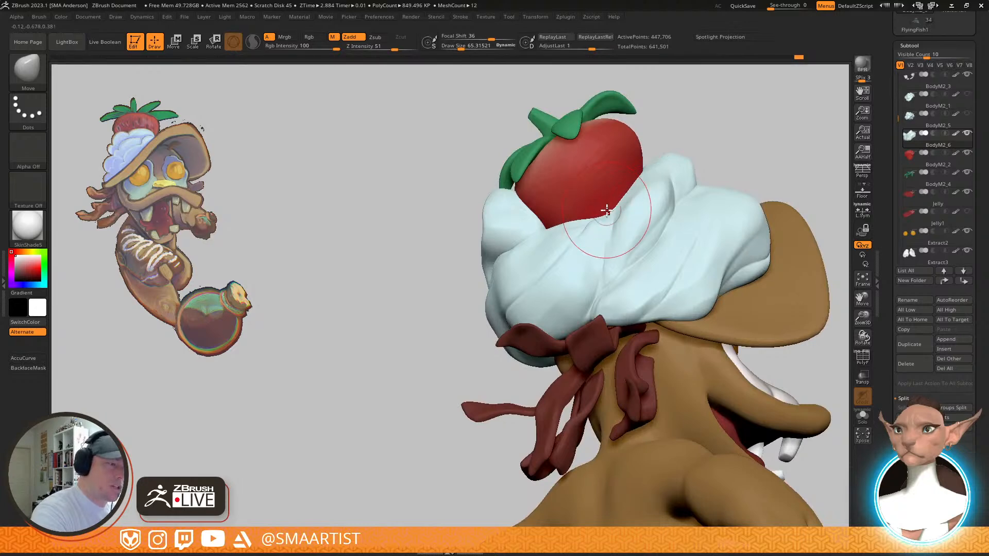
{"action": "key", "text": "shift+s"}
{"action": "right_click_drag", "start_coordinate": [613, 222], "coordinate": [632, 246]}
{"action": "key", "text": "b"}
{"action": "key", "text": "g"}
{"action": "key", "text": "i"}
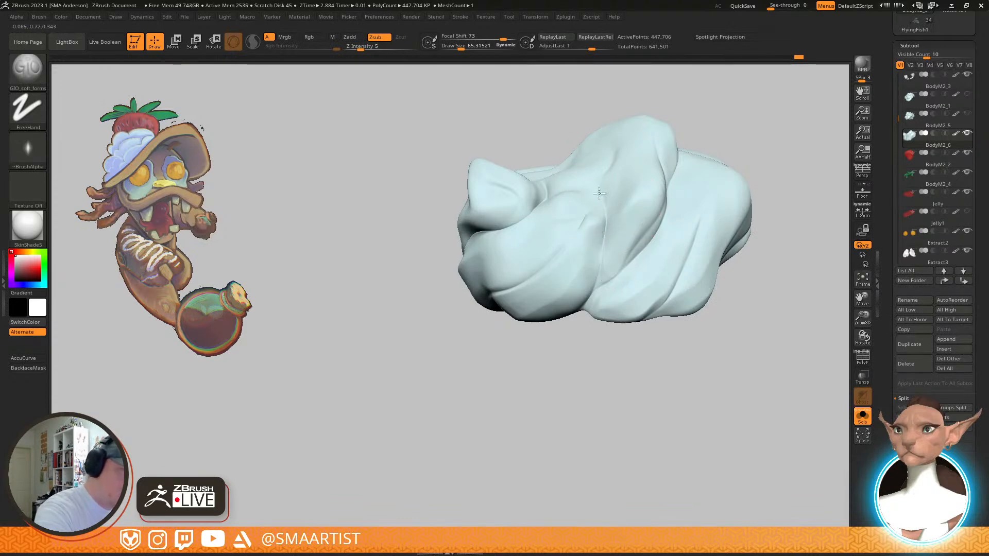
{"action": "key", "text": "shift"}
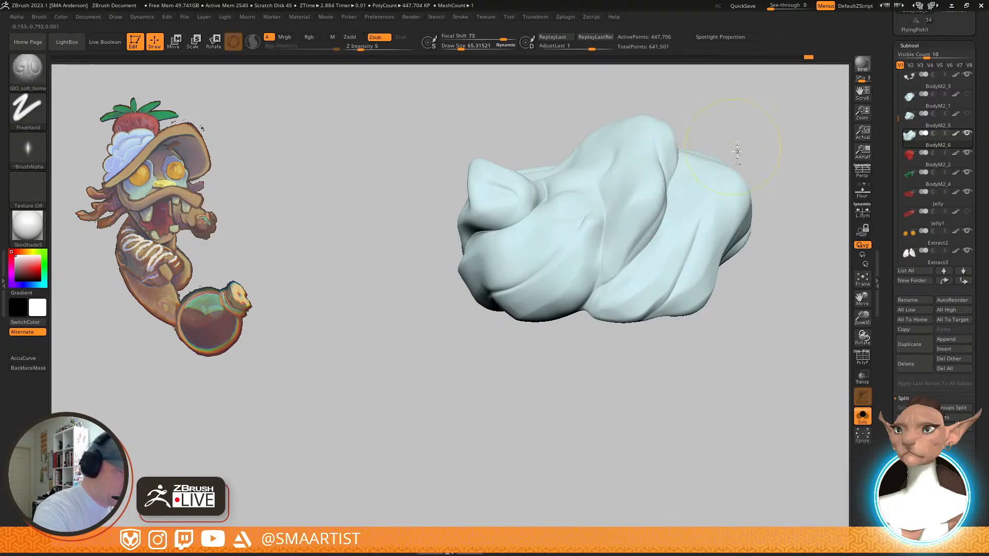
Show the rest of the model again and smooth the creases across the cream's rear and side folds
{"action": "key", "text": "shift+s"}
{"action": "right_click_drag", "start_coordinate": [698, 291], "coordinate": [752, 311]}
{"action": "key", "text": "shift"}
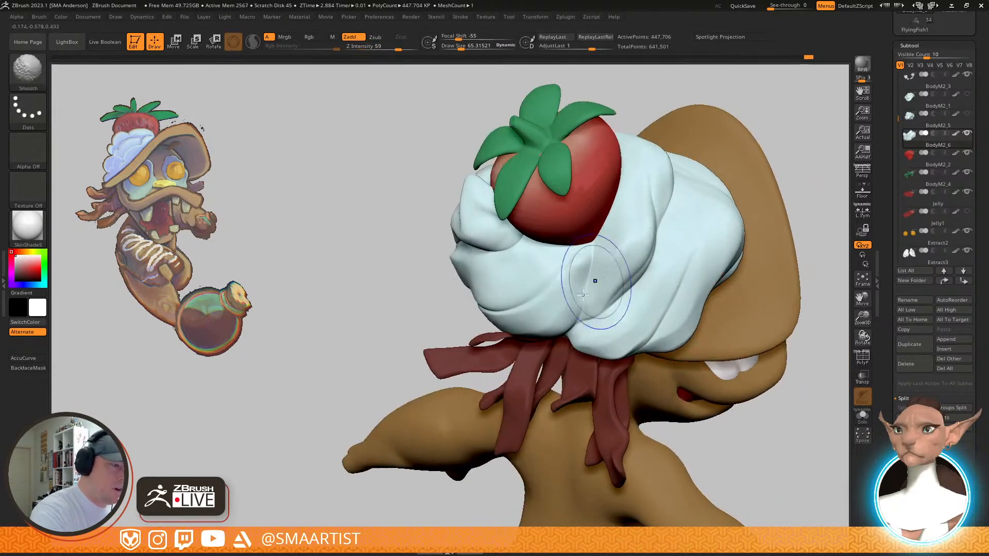
{"action": "left_click_drag", "start_coordinate": [567, 283], "coordinate": [577, 257], "text": "shift"}
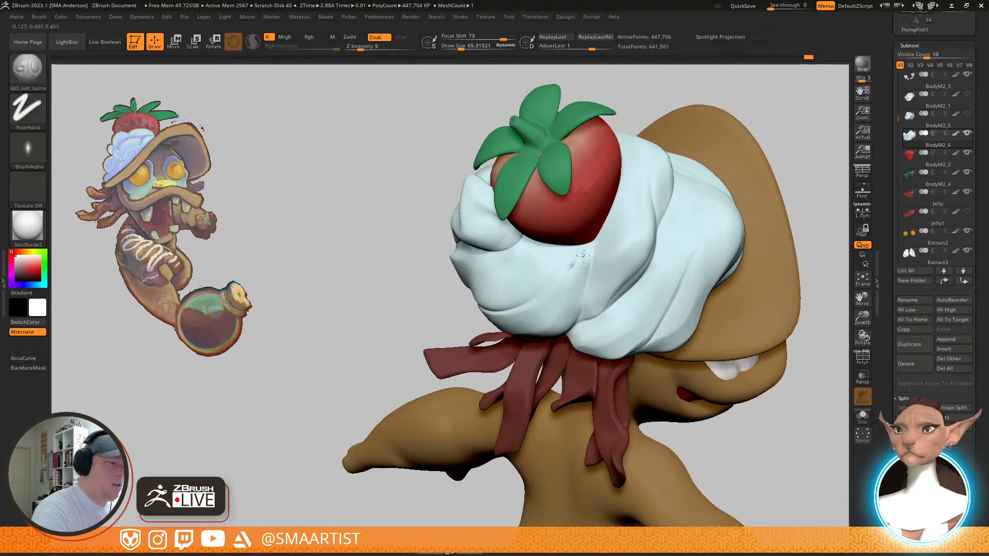
{"action": "key", "text": "shift"}
{"action": "mouse_move", "coordinate": [580, 264]}
{"action": "right_mouse_down", "text": "ctrl"}
{"action": "mouse_move", "coordinate": [614, 250]}
{"action": "mouse_move", "coordinate": [622, 265]}
{"action": "right_mouse_up", "text": "ctrl"}
{"action": "left_click_drag", "start_coordinate": [607, 276], "coordinate": [579, 296], "text": "shift"}
{"action": "mouse_move", "coordinate": [675, 275]}
{"action": "right_mouse_down"}
{"action": "mouse_move", "coordinate": [645, 280]}
{"action": "mouse_move", "coordinate": [662, 264]}
{"action": "mouse_move", "coordinate": [623, 308]}
{"action": "right_mouse_up"}
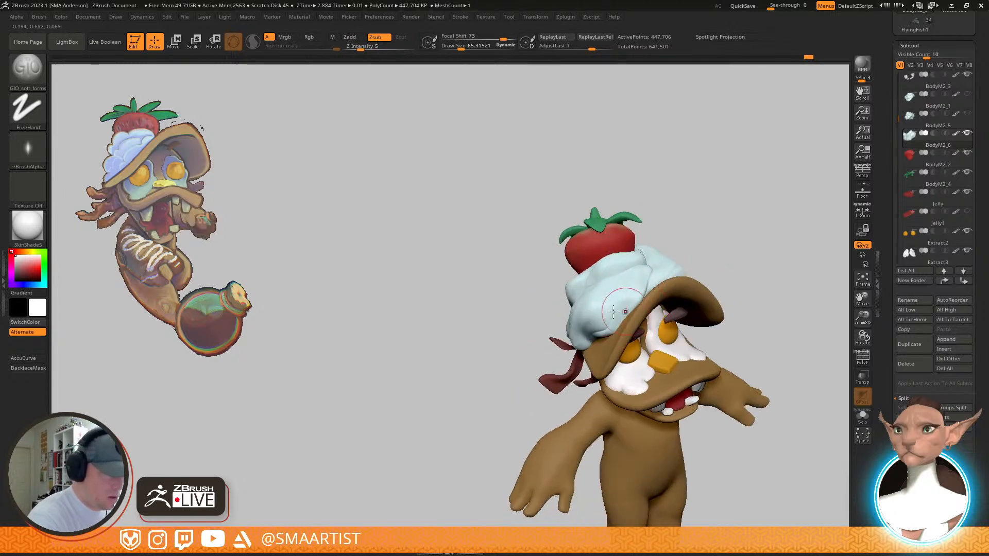
{"action": "left_click_drag", "start_coordinate": [608, 299], "coordinate": [625, 291], "text": "shift"}
Set the Smooth brush's Z Intensity to 100 for working on the crease near the hat brim
{"action": "mouse_move", "coordinate": [702, 260]}
{"action": "right_mouse_down", "text": "ctrl"}
{"action": "mouse_move", "coordinate": [711, 248]}
{"action": "mouse_move", "coordinate": [664, 258]}
{"action": "right_mouse_up", "text": "ctrl"}
{"action": "right_click_drag", "start_coordinate": [740, 256], "coordinate": [628, 316]}
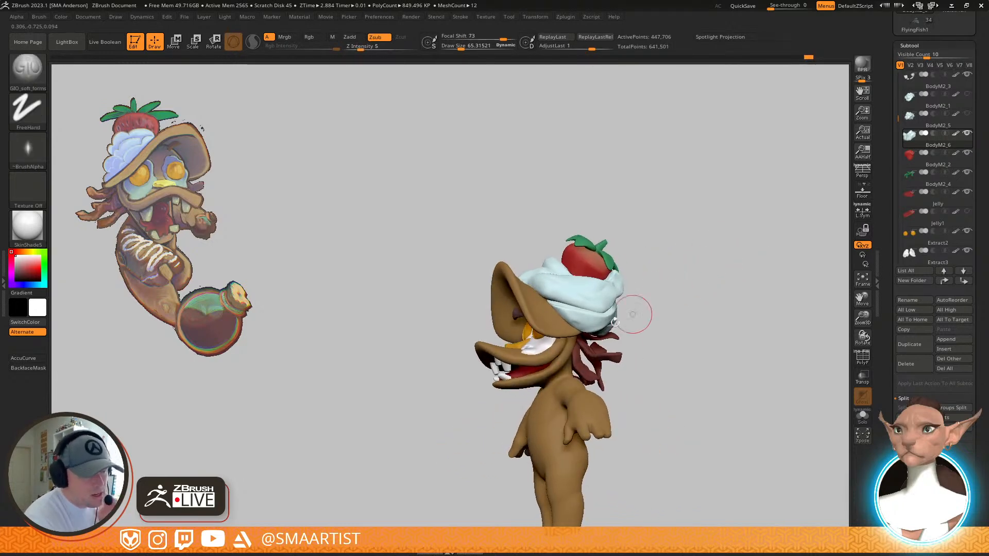
{"action": "mouse_move", "coordinate": [567, 309]}
{"action": "right_mouse_down", "text": "ctrl"}
{"action": "mouse_move", "coordinate": [587, 335]}
{"action": "mouse_move", "coordinate": [607, 304]}
{"action": "mouse_move", "coordinate": [539, 264]}
{"action": "right_mouse_up", "text": "ctrl"}
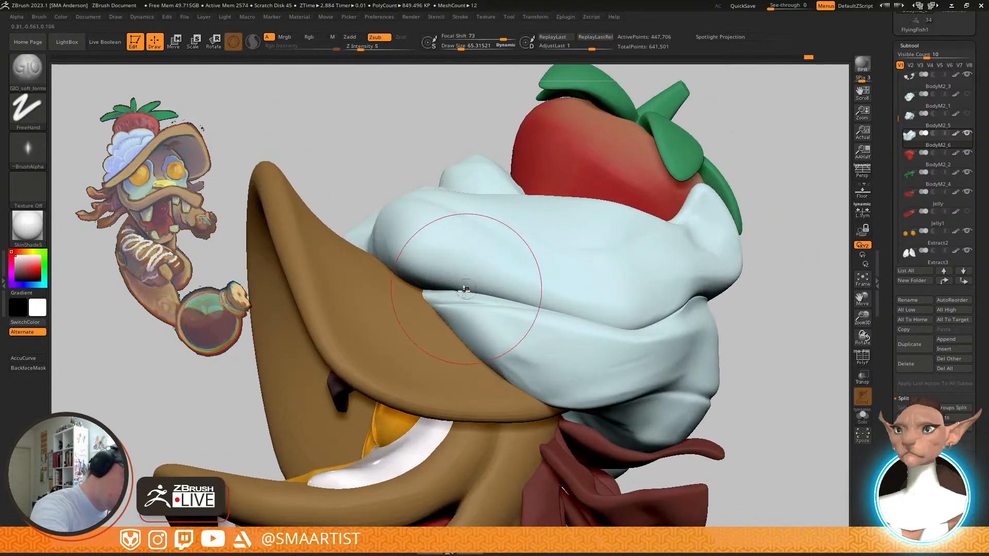
{"action": "key", "text": "shift"}
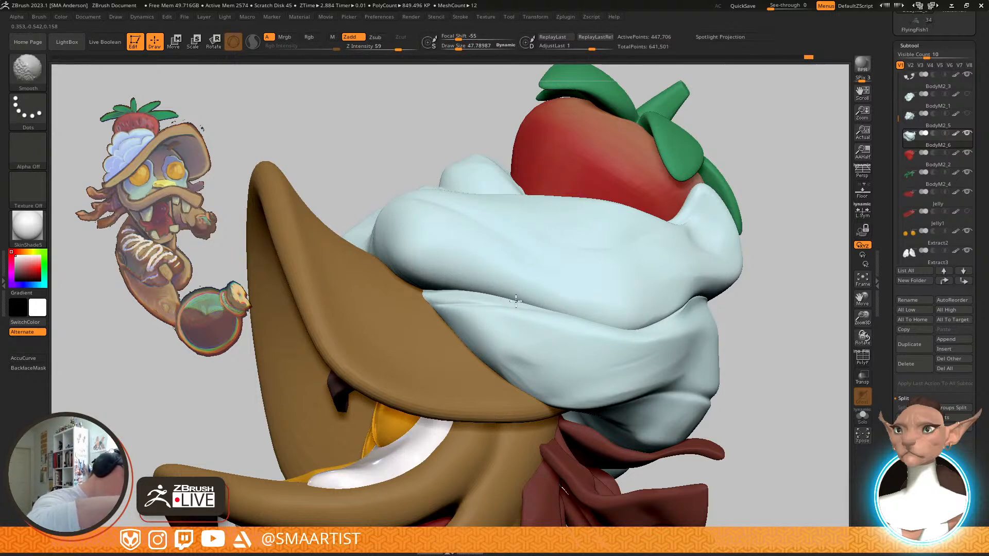
{"action": "left_click", "coordinate": [414, 47], "text": "shift"}
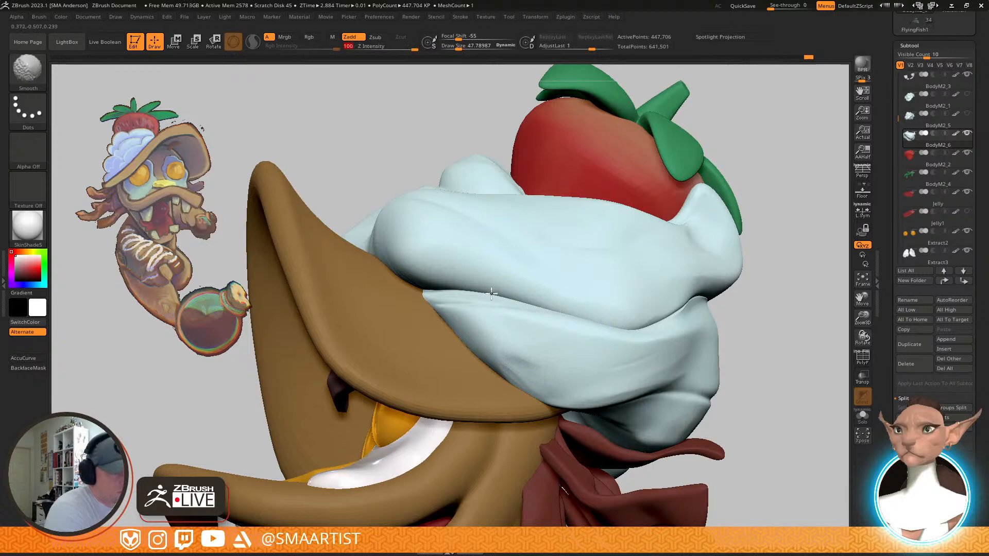
Swell the cream along the long side crease near the brim with the Inflat brush and smooth the lower fold
{"action": "mouse_move", "coordinate": [512, 324]}
{"action": "right_mouse_down"}
{"action": "mouse_move", "coordinate": [578, 287]}
{"action": "mouse_move", "coordinate": [575, 332]}
{"action": "mouse_move", "coordinate": [566, 330]}
{"action": "right_mouse_up"}
{"action": "key", "text": "b"}
{"action": "key", "text": "i"}
{"action": "key", "text": "n"}
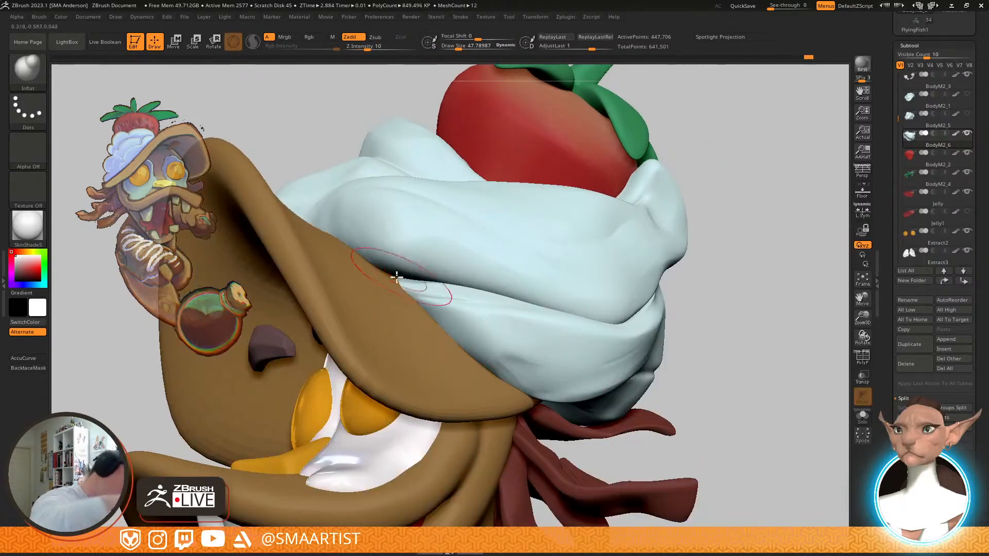
{"action": "left_click_drag", "start_coordinate": [413, 277], "coordinate": [502, 302]}
{"action": "left_click_drag", "start_coordinate": [394, 277], "coordinate": [544, 313]}
{"action": "mouse_move", "coordinate": [481, 286]}
{"action": "left_mouse_down", "text": "shift"}
{"action": "mouse_move", "coordinate": [591, 331]}
{"action": "mouse_move", "coordinate": [470, 347]}
{"action": "mouse_move", "coordinate": [508, 360]}
{"action": "left_mouse_up", "text": "shift"}
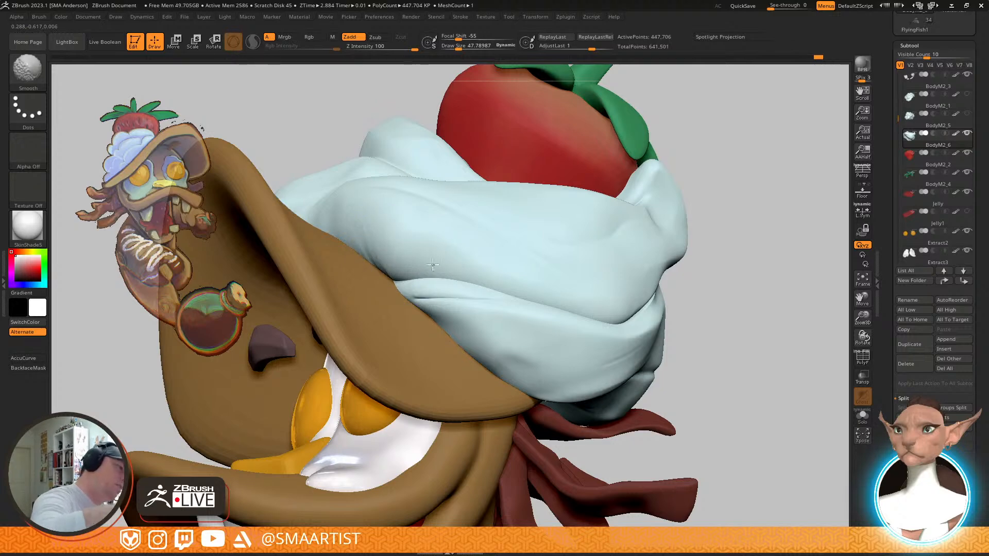
{"action": "left_click_drag", "start_coordinate": [535, 366], "coordinate": [603, 387], "text": "shift"}
Isolate the cream, then plane the lower side fold and the fold above it with TrimDynamic and smooth them
{"action": "mouse_move", "coordinate": [679, 357]}
{"action": "right_mouse_down", "text": "ctrl"}
{"action": "mouse_move", "coordinate": [693, 301]}
{"action": "mouse_move", "coordinate": [680, 304]}
{"action": "mouse_move", "coordinate": [667, 376]}
{"action": "right_mouse_up", "text": "ctrl"}
{"action": "key", "text": "alt+s"}
{"action": "key", "text": "b"}
{"action": "key", "text": "t"}
{"action": "key", "text": "d"}
{"action": "right_click_drag", "start_coordinate": [485, 374], "coordinate": [483, 289]}
{"action": "mouse_move", "coordinate": [457, 332]}
{"action": "left_mouse_down"}
{"action": "mouse_move", "coordinate": [521, 371]}
{"action": "mouse_move", "coordinate": [534, 358]}
{"action": "mouse_move", "coordinate": [536, 386]}
{"action": "mouse_move", "coordinate": [512, 363]}
{"action": "left_mouse_up"}
{"action": "right_click_drag", "start_coordinate": [545, 333], "coordinate": [530, 365]}
{"action": "key", "text": "shift"}
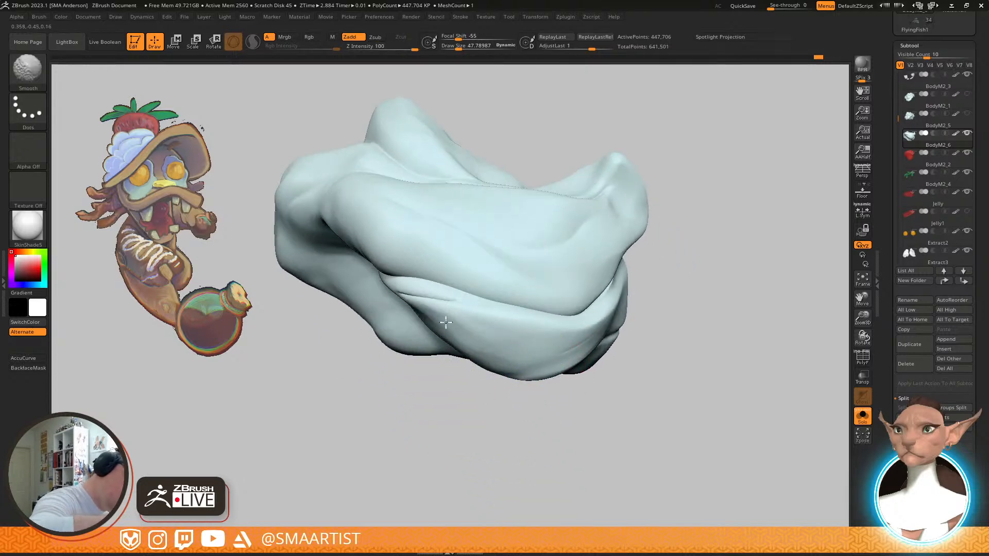
{"action": "mouse_move", "coordinate": [457, 336]}
{"action": "left_mouse_down", "text": "shift"}
{"action": "mouse_move", "coordinate": [480, 326]}
{"action": "mouse_move", "coordinate": [533, 340]}
{"action": "left_mouse_up", "text": "shift"}
{"action": "mouse_move", "coordinate": [419, 314]}
{"action": "left_mouse_down"}
{"action": "mouse_move", "coordinate": [527, 352]}
{"action": "mouse_move", "coordinate": [538, 345]}
{"action": "mouse_move", "coordinate": [503, 349]}
{"action": "left_mouse_up"}
{"action": "left_click_drag", "start_coordinate": [386, 244], "coordinate": [494, 279]}
{"action": "mouse_move", "coordinate": [363, 227]}
{"action": "right_mouse_down"}
{"action": "mouse_move", "coordinate": [452, 250]}
{"action": "mouse_move", "coordinate": [474, 272]}
{"action": "right_mouse_up"}
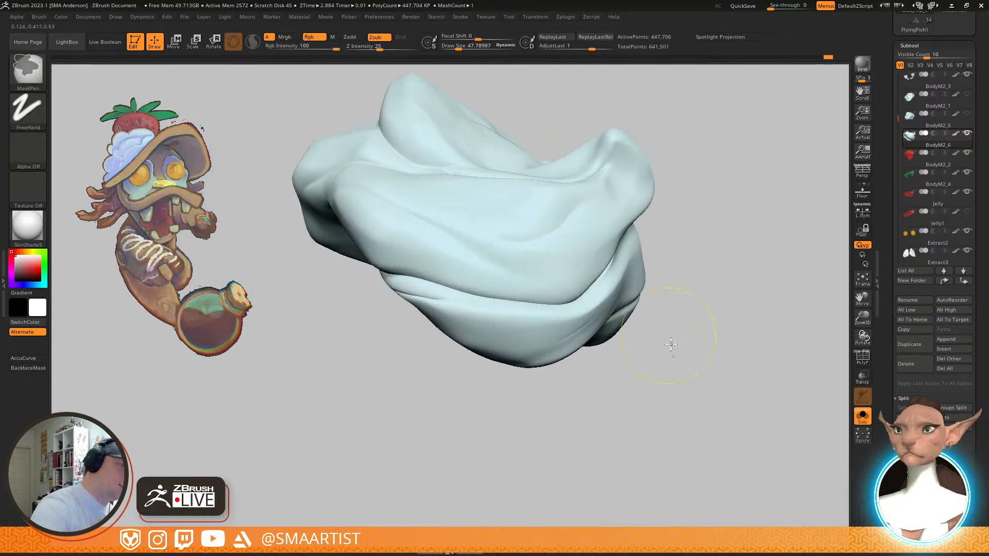
Show the rest of the model again and smooth the lower side fold toward the brim
{"action": "key", "text": "alt+s"}
{"action": "mouse_move", "coordinate": [695, 465]}
{"action": "right_mouse_down", "text": "ctrl"}
{"action": "mouse_move", "coordinate": [648, 284]}
{"action": "mouse_move", "coordinate": [627, 248]}
{"action": "right_mouse_up", "text": "ctrl"}
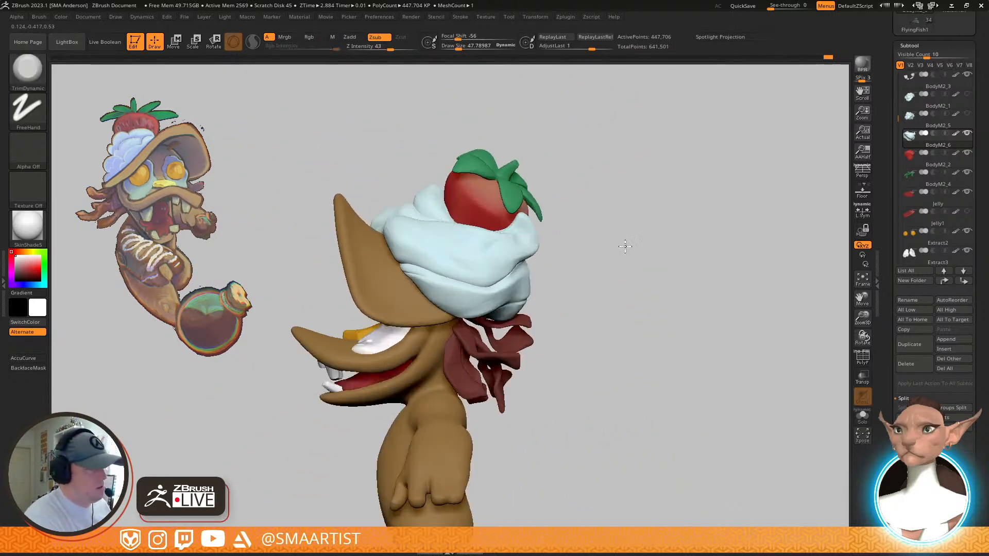
{"action": "right_click_drag", "start_coordinate": [515, 291], "coordinate": [536, 327], "text": "ctrl"}
{"action": "left_click_drag", "start_coordinate": [535, 327], "coordinate": [458, 328], "text": "shift"}
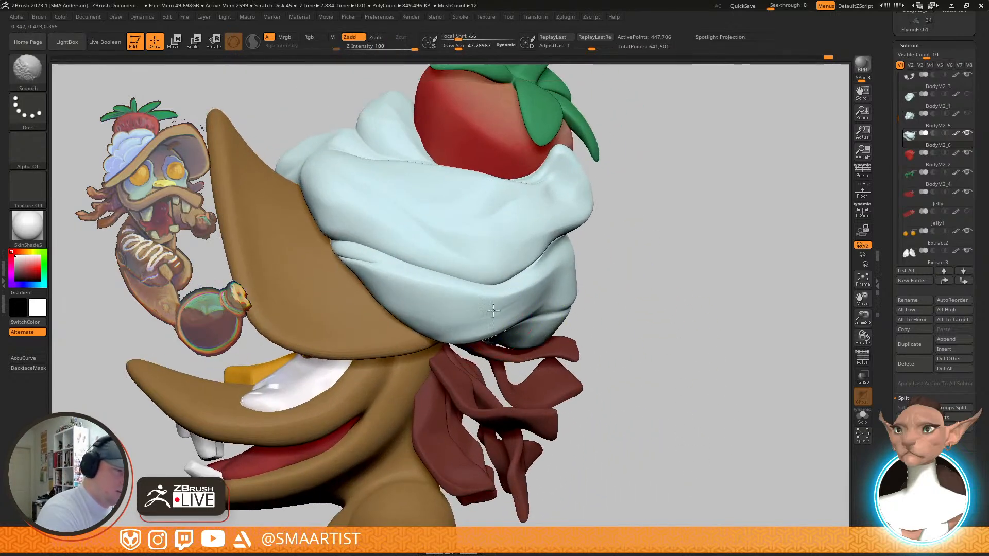
{"action": "left_click_drag", "start_coordinate": [372, 279], "coordinate": [384, 279], "text": "shift"}
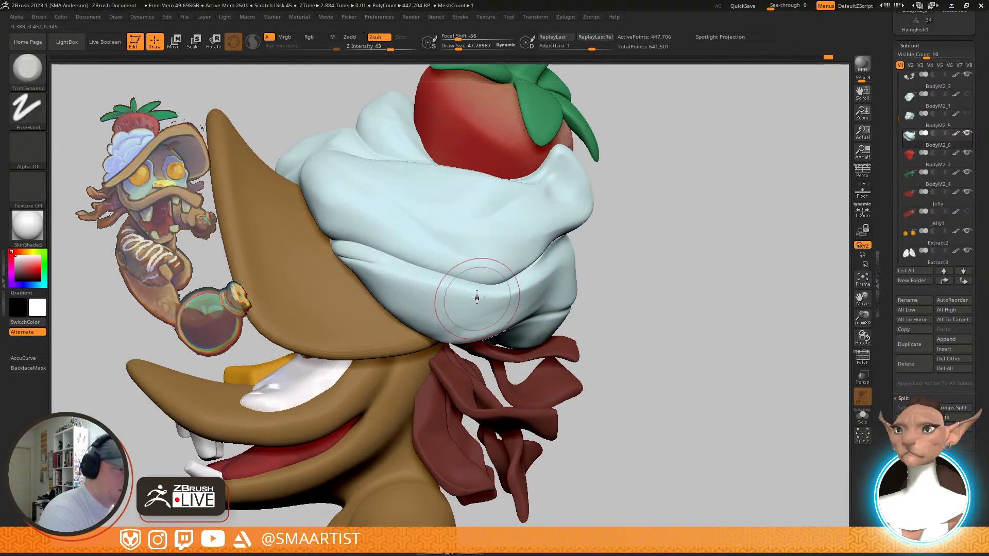
Reduce the draw size to about 19 and load the Smooth Stronger brush from LightBox's Smooth brushes
{"action": "right_click_drag", "start_coordinate": [365, 268], "coordinate": [397, 295], "text": "ctrl"}
{"action": "key", "text": "s"}
{"action": "left_click_drag", "start_coordinate": [356, 259], "coordinate": [344, 259]}
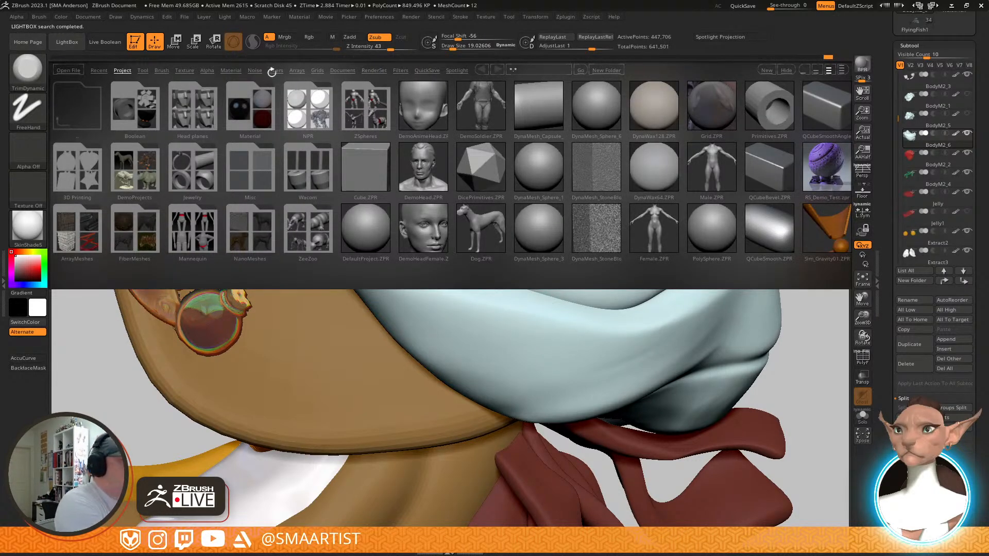
{"action": "left_click", "coordinate": [161, 70]}
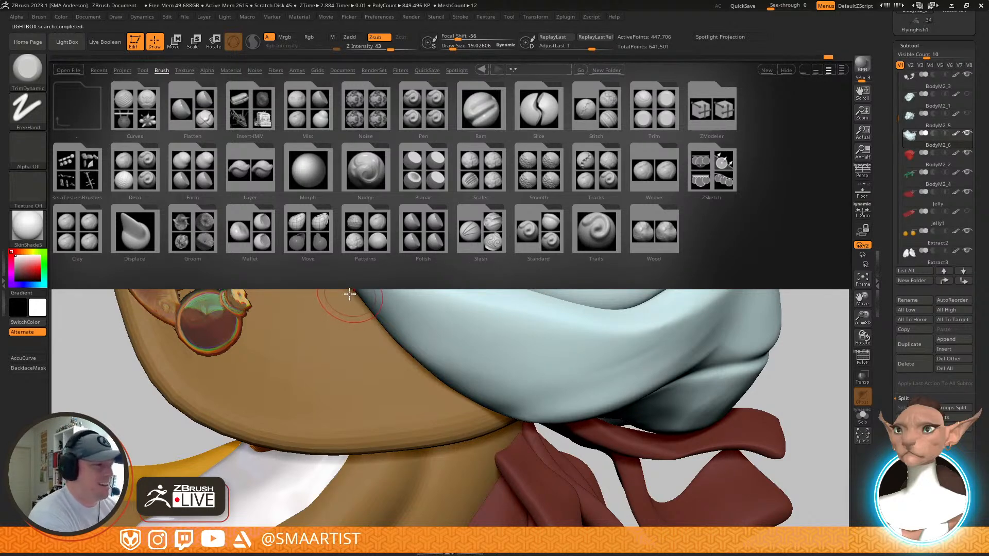
{"action": "double_click", "coordinate": [544, 180]}
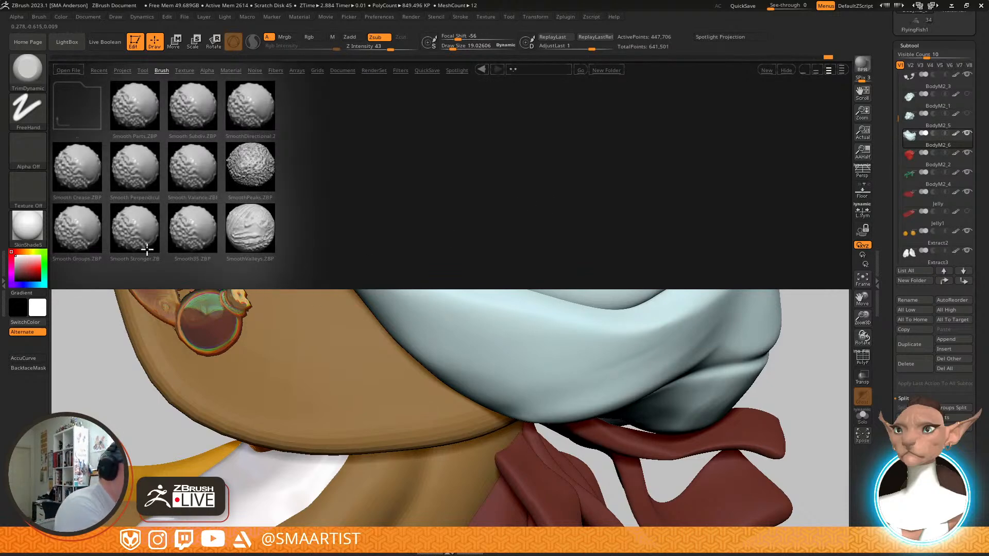
{"action": "double_click", "coordinate": [153, 251]}
{"action": "left_click", "coordinate": [208, 262]}
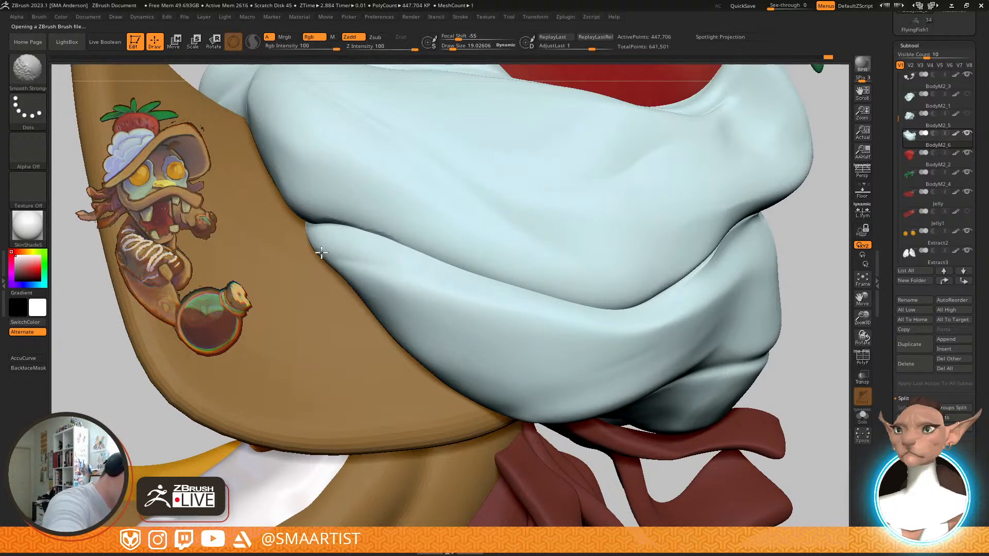
Smooth the lower fold's end at the brim and the large side fold with Smooth Stronger
{"action": "left_click_drag", "start_coordinate": [359, 271], "coordinate": [394, 287], "text": "shift"}
{"action": "mouse_move", "coordinate": [545, 273]}
{"action": "right_mouse_down", "text": "ctrl"}
{"action": "mouse_move", "coordinate": [702, 270]}
{"action": "mouse_move", "coordinate": [701, 249]}
{"action": "mouse_move", "coordinate": [688, 276]}
{"action": "mouse_move", "coordinate": [622, 203]}
{"action": "right_mouse_up", "text": "ctrl"}
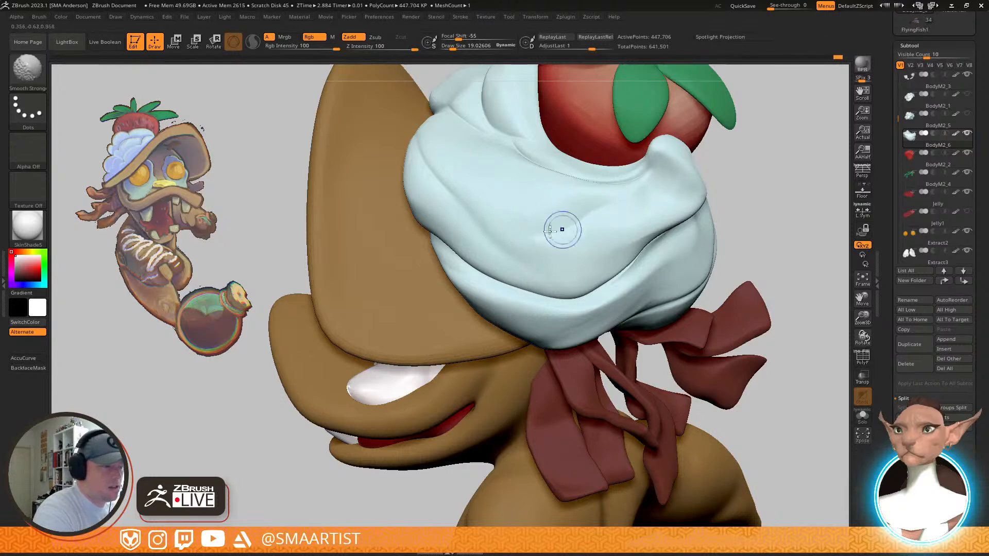
{"action": "left_click_drag", "start_coordinate": [509, 216], "coordinate": [600, 214], "text": "shift"}
{"action": "mouse_move", "coordinate": [677, 242]}
{"action": "right_mouse_down"}
{"action": "mouse_move", "coordinate": [679, 274]}
{"action": "mouse_move", "coordinate": [624, 276]}
{"action": "mouse_move", "coordinate": [583, 230]}
{"action": "mouse_move", "coordinate": [537, 260]}
{"action": "right_mouse_up"}
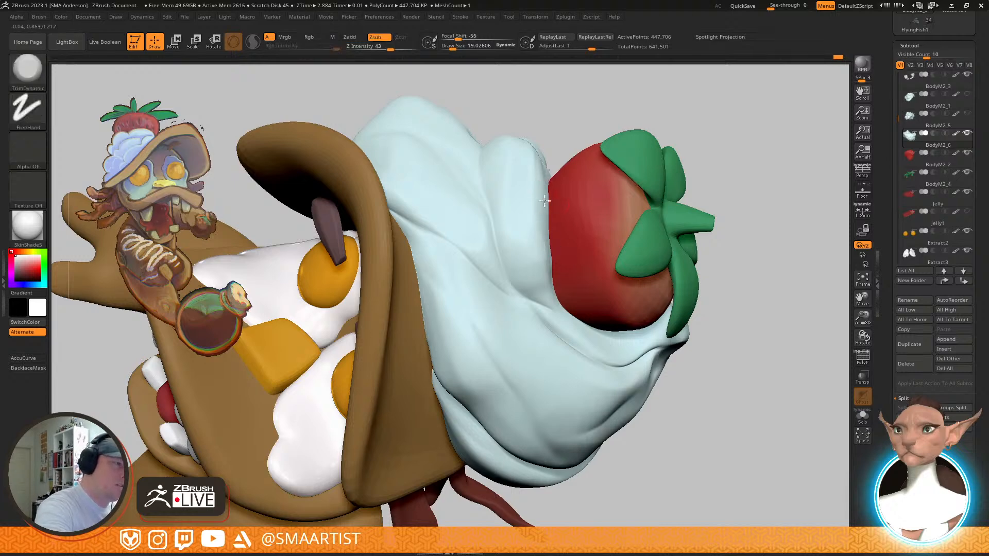
Smooth the crease between the rear cream folds beside the strawberry with Smooth Stronger
{"action": "right_click_drag", "start_coordinate": [540, 188], "coordinate": [530, 216]}
{"action": "mouse_move", "coordinate": [560, 113]}
{"action": "right_mouse_down"}
{"action": "mouse_move", "coordinate": [541, 217]}
{"action": "mouse_move", "coordinate": [551, 269]}
{"action": "mouse_move", "coordinate": [506, 290]}
{"action": "right_mouse_up"}
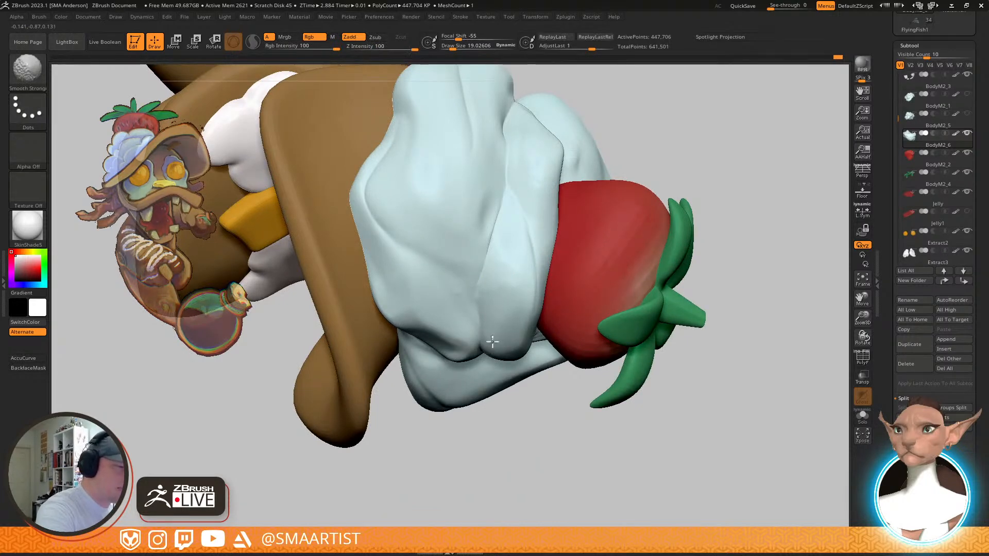
{"action": "right_click_drag", "start_coordinate": [467, 319], "coordinate": [481, 294]}
{"action": "mouse_move", "coordinate": [493, 255]}
{"action": "right_mouse_down"}
{"action": "mouse_move", "coordinate": [599, 285]}
{"action": "mouse_move", "coordinate": [508, 266]}
{"action": "right_mouse_up"}
{"action": "key", "text": "shift"}
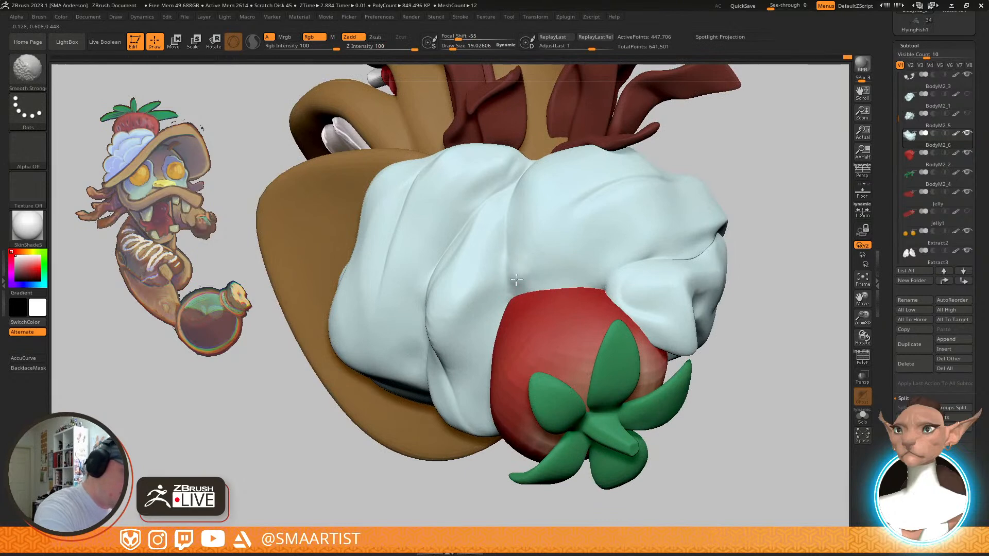
{"action": "left_click_drag", "start_coordinate": [525, 286], "coordinate": [528, 278], "text": "shift"}
Plane the rear fold's edge next to the strawberry with TrimDynamic at draw size about 26
{"action": "key", "text": "b"}
{"action": "key", "text": "t"}
{"action": "key", "text": "d"}
{"action": "right_click_drag", "start_coordinate": [507, 266], "coordinate": [536, 265]}
{"action": "key", "text": "s"}
{"action": "left_click_drag", "start_coordinate": [517, 273], "coordinate": [520, 273]}
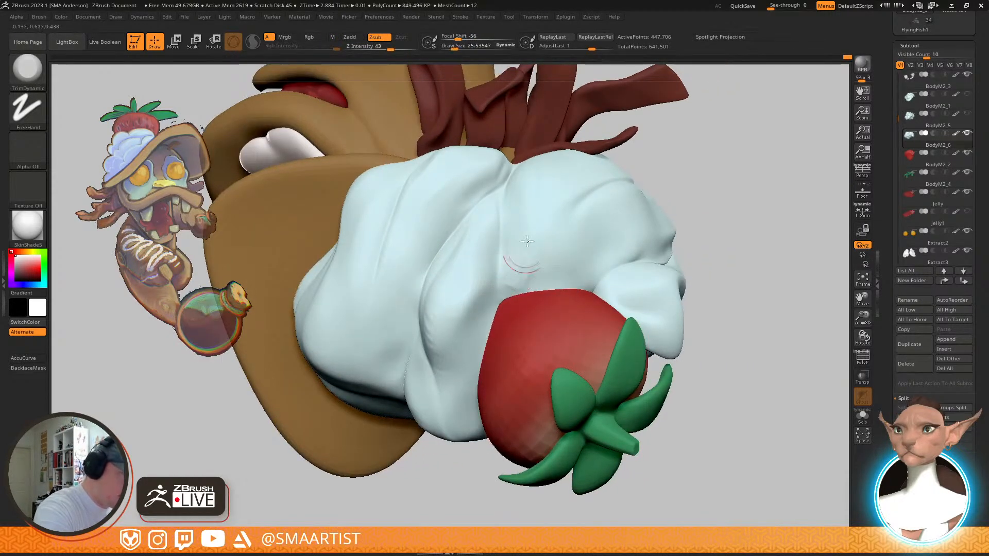
{"action": "right_click_drag", "start_coordinate": [537, 271], "coordinate": [542, 202]}
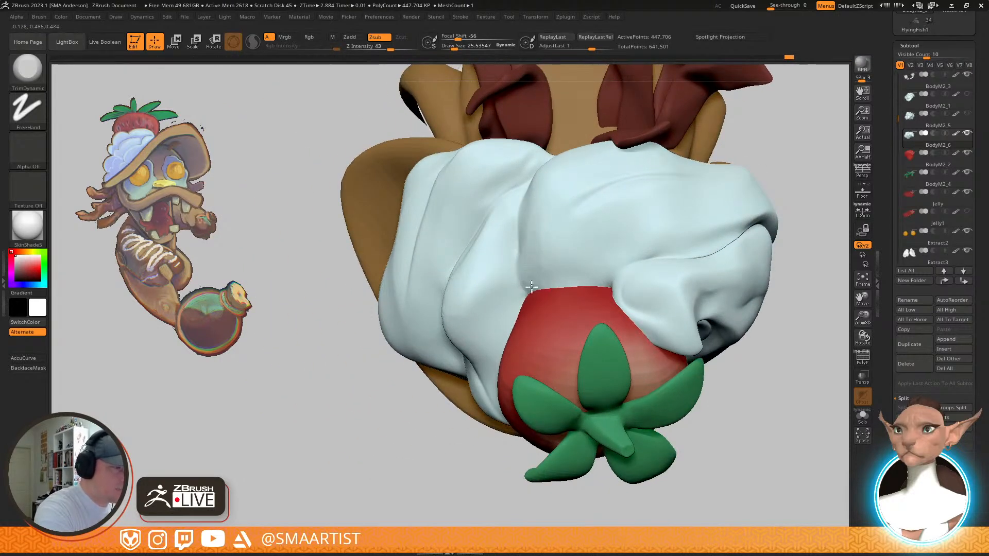
Refine the crease between the rear folds above the strawberry with GIO_soft_forms and blend it smooth
{"action": "key", "text": "b"}
{"action": "key", "text": "g"}
{"action": "key", "text": "i"}
{"action": "left_click_drag", "start_coordinate": [532, 268], "coordinate": [517, 256]}
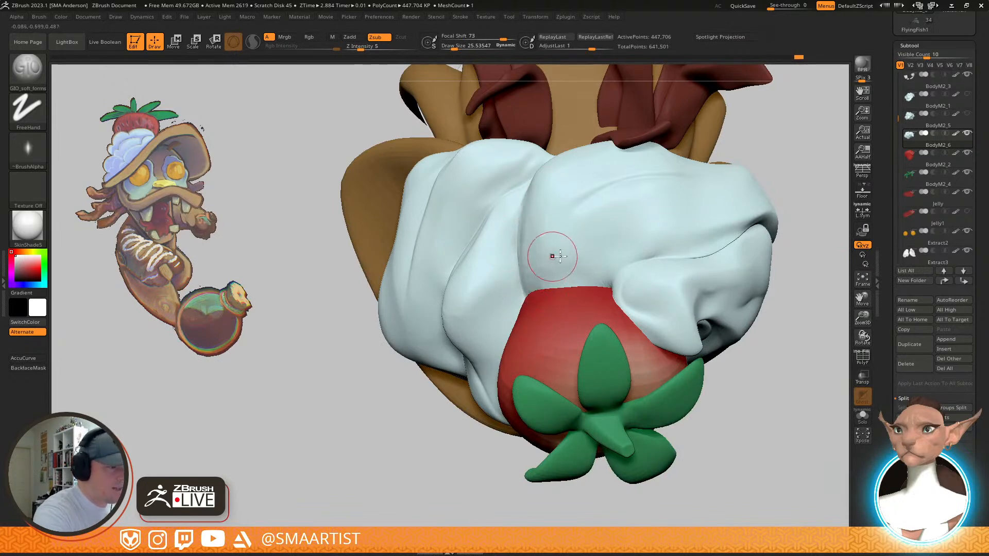
{"action": "right_click_drag", "start_coordinate": [550, 258], "coordinate": [578, 253]}
{"action": "key", "text": "shift"}
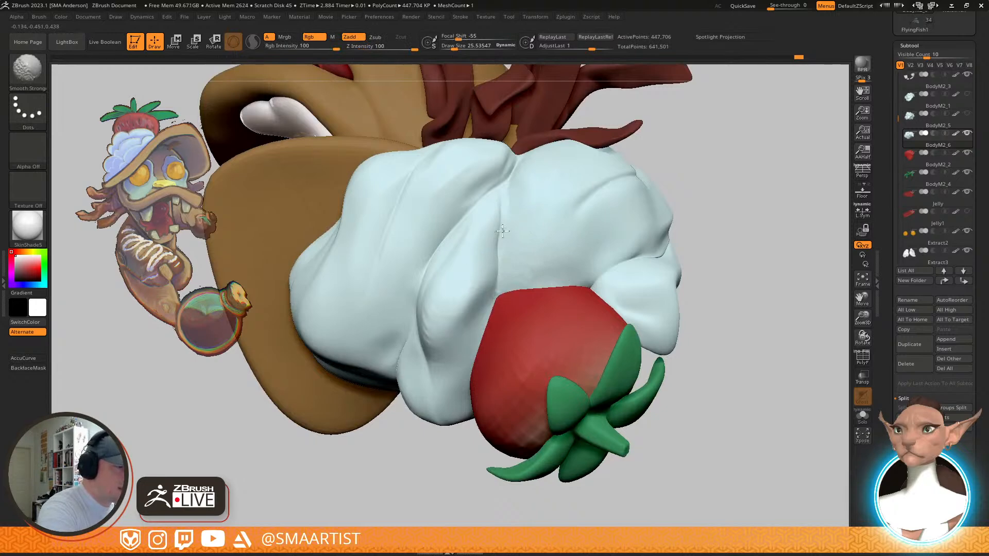
Adjust the crease between the rear cream folds beside the strawberry with the Move brush at draw size about 36, and smooth it
{"action": "mouse_move", "coordinate": [512, 237]}
{"action": "right_mouse_down"}
{"action": "mouse_move", "coordinate": [523, 229]}
{"action": "mouse_move", "coordinate": [498, 252]}
{"action": "right_mouse_up"}
{"action": "key", "text": "b"}
{"action": "key", "text": "m"}
{"action": "key", "text": "v"}
{"action": "key", "text": "s"}
{"action": "left_click_drag", "start_coordinate": [497, 241], "coordinate": [499, 242]}
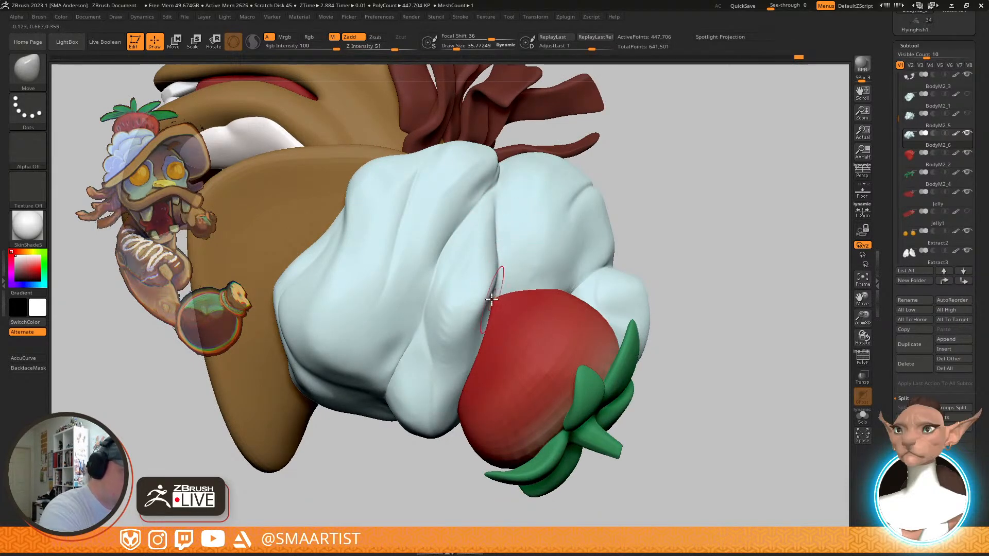
{"action": "key", "text": "s"}
{"action": "left_click_drag", "start_coordinate": [489, 305], "coordinate": [491, 309]}
{"action": "right_click_drag", "start_coordinate": [627, 256], "coordinate": [589, 294]}
{"action": "left_click_drag", "start_coordinate": [535, 277], "coordinate": [527, 239], "text": "shift"}
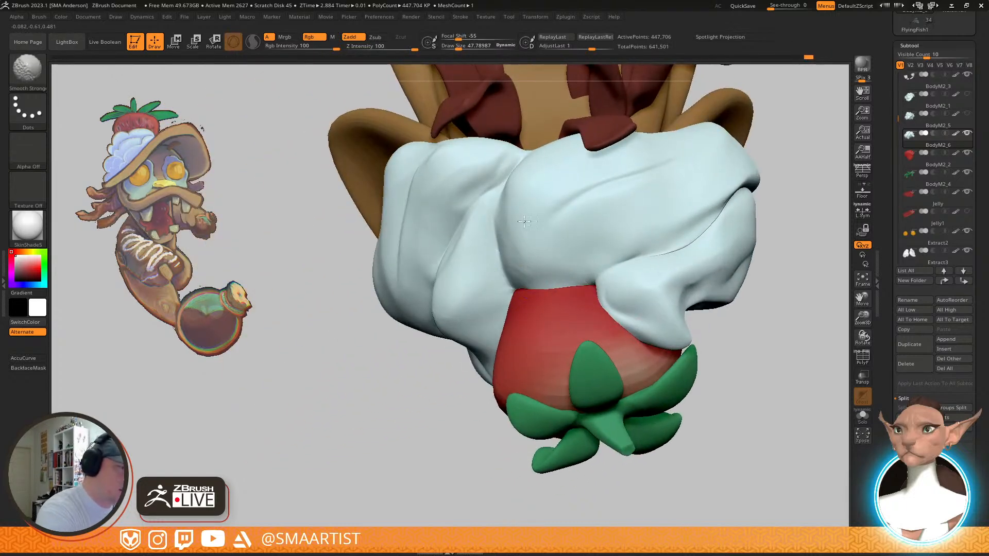
Try ClayPolish on the whipped cream subtool
{"action": "mouse_move", "coordinate": [529, 254]}
{"action": "right_mouse_down"}
{"action": "mouse_move", "coordinate": [718, 258]}
{"action": "mouse_move", "coordinate": [767, 232]}
{"action": "mouse_move", "coordinate": [721, 262]}
{"action": "mouse_move", "coordinate": [788, 269]}
{"action": "mouse_move", "coordinate": [729, 236]}
{"action": "mouse_move", "coordinate": [755, 258]}
{"action": "mouse_move", "coordinate": [821, 249]}
{"action": "right_mouse_up"}
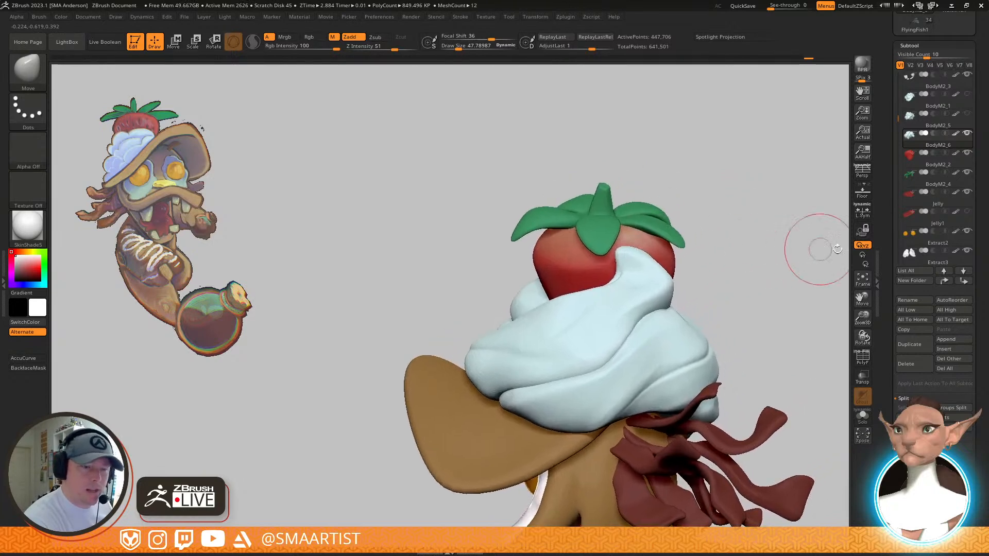
{"action": "left_click_drag", "start_coordinate": [978, 507], "coordinate": [981, 471]}
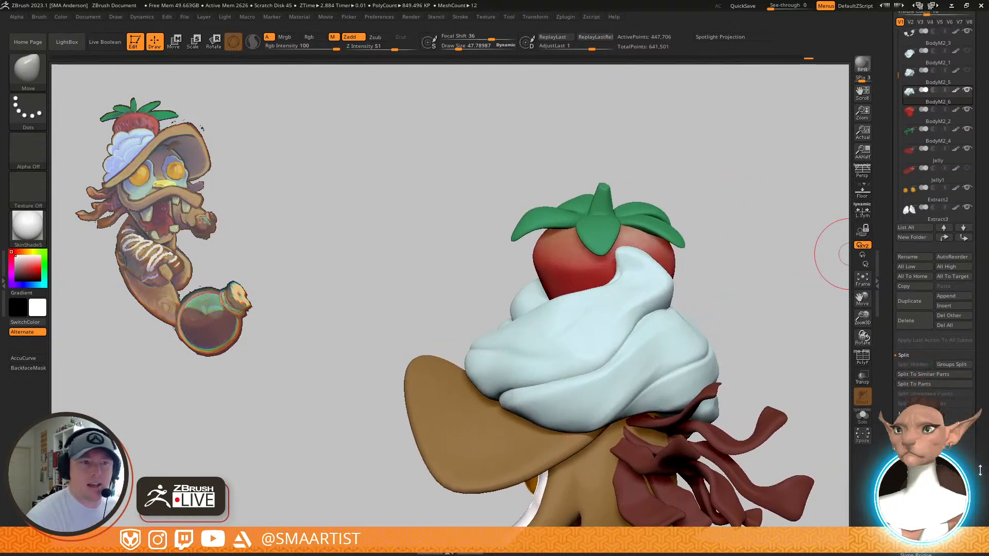
{"action": "left_click", "coordinate": [912, 518]}
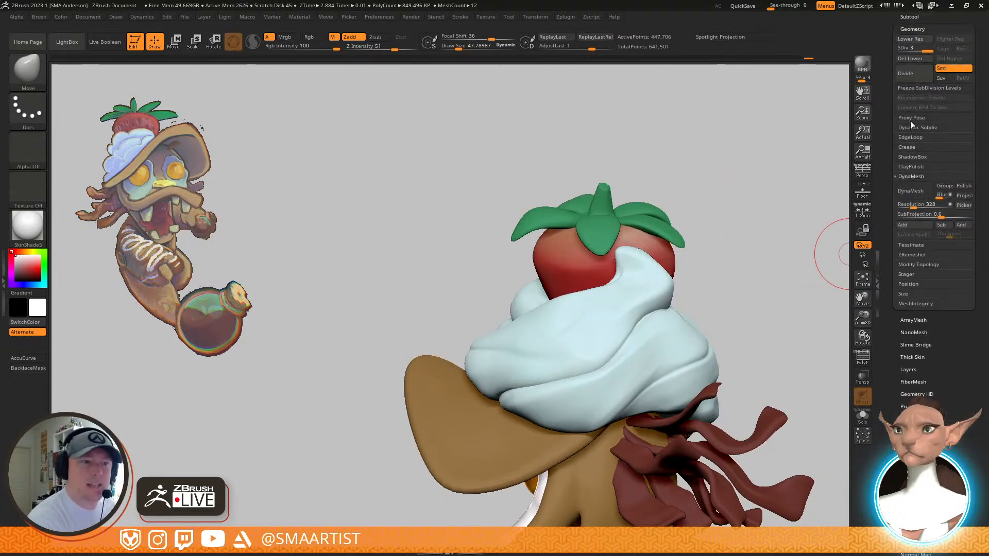
{"action": "left_click", "coordinate": [911, 167]}
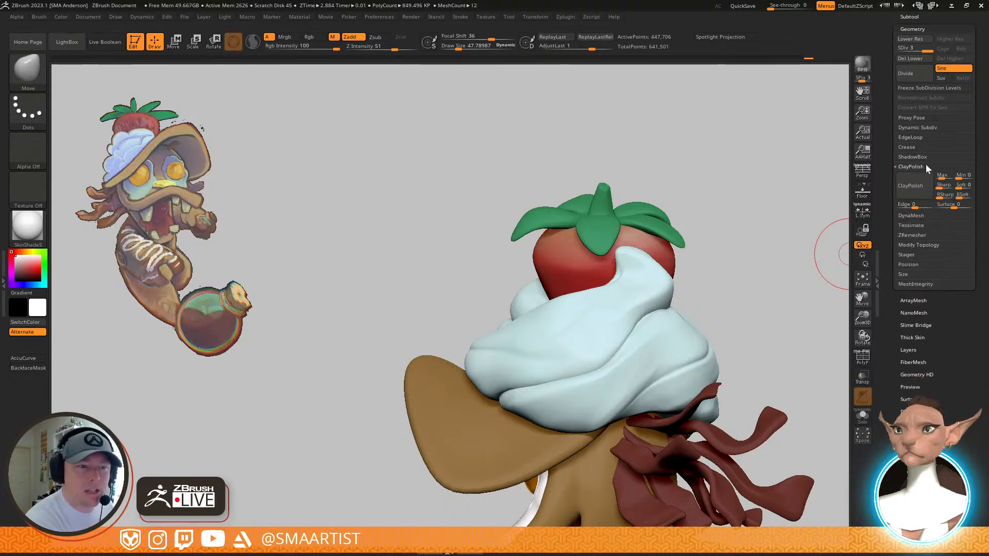
{"action": "left_click", "coordinate": [914, 189]}
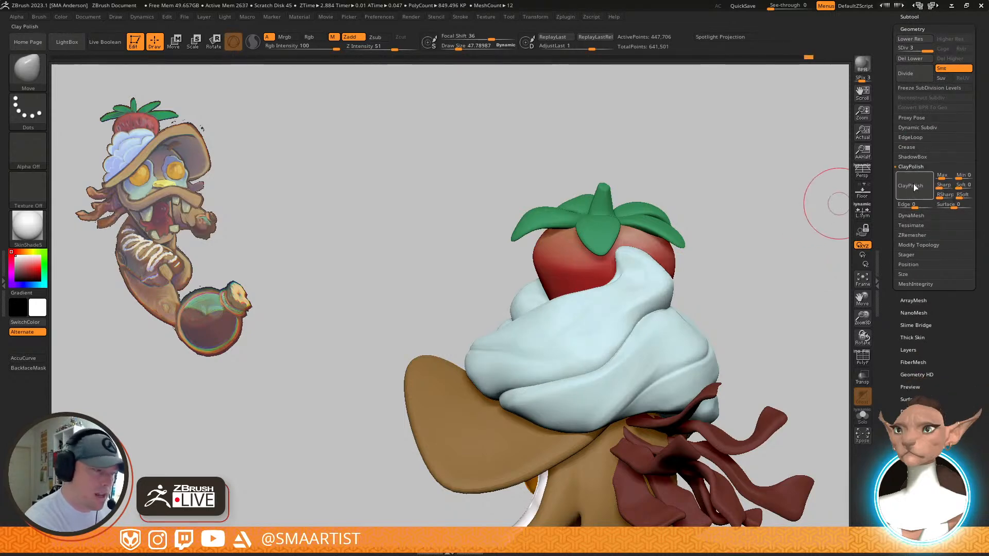
{"action": "mouse_move", "coordinate": [751, 242]}
{"action": "left_mouse_down"}
{"action": "mouse_move", "coordinate": [684, 305]}
{"action": "mouse_move", "coordinate": [668, 302]}
{"action": "mouse_move", "coordinate": [726, 223]}
{"action": "mouse_move", "coordinate": [725, 208]}
{"action": "left_mouse_up"}
{"action": "key", "text": "ctrl+z"}
{"action": "key", "text": "ctrl+z"}
{"action": "left_click_drag", "start_coordinate": [724, 204], "coordinate": [764, 297], "text": "ctrl"}
{"action": "key", "text": "shift+f"}
{"action": "right_click_drag", "start_coordinate": [718, 246], "coordinate": [703, 260]}
{"action": "mouse_move", "coordinate": [703, 260]}
{"action": "right_mouse_down", "text": "ctrl"}
{"action": "mouse_move", "coordinate": [678, 313]}
{"action": "mouse_move", "coordinate": [750, 176]}
{"action": "right_mouse_up", "text": "ctrl"}
{"action": "key", "text": "shift+f"}
Reshape the cream's lower end at the back of the hat brim above the hair strands with the Move brush
{"action": "key", "text": "b"}
{"action": "key", "text": "m"}
{"action": "key", "text": "v"}
{"action": "right_click_drag", "start_coordinate": [746, 278], "coordinate": [717, 230], "text": "ctrl"}
{"action": "right_click_drag", "start_coordinate": [691, 264], "coordinate": [574, 284]}
{"action": "key", "text": "b"}
{"action": "key", "text": "m"}
{"action": "key", "text": "v"}
{"action": "mouse_move", "coordinate": [441, 357]}
{"action": "right_mouse_down"}
{"action": "mouse_move", "coordinate": [467, 364]}
{"action": "mouse_move", "coordinate": [454, 357]}
{"action": "right_mouse_up"}
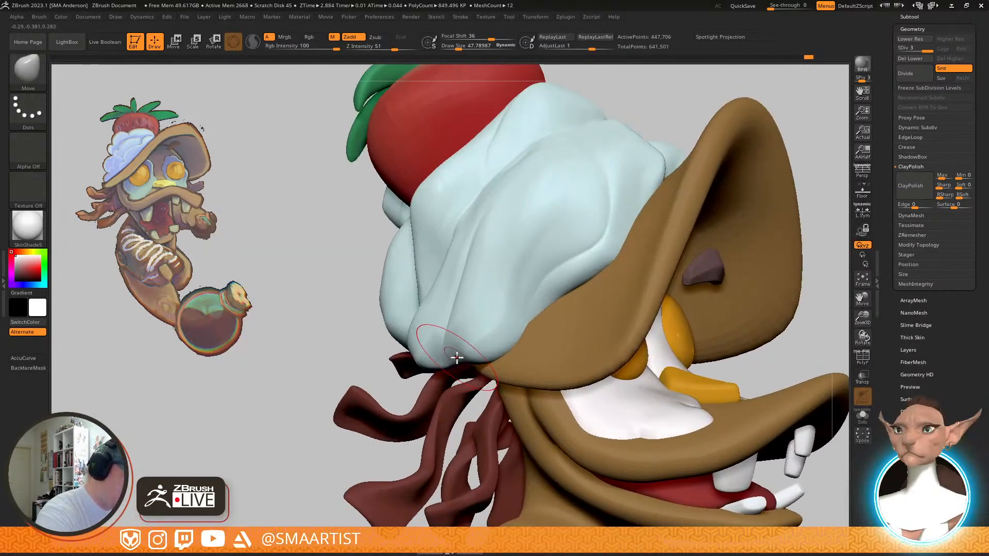
{"action": "left_click_drag", "start_coordinate": [458, 358], "coordinate": [453, 362]}
{"action": "right_click_drag", "start_coordinate": [507, 338], "coordinate": [493, 353]}
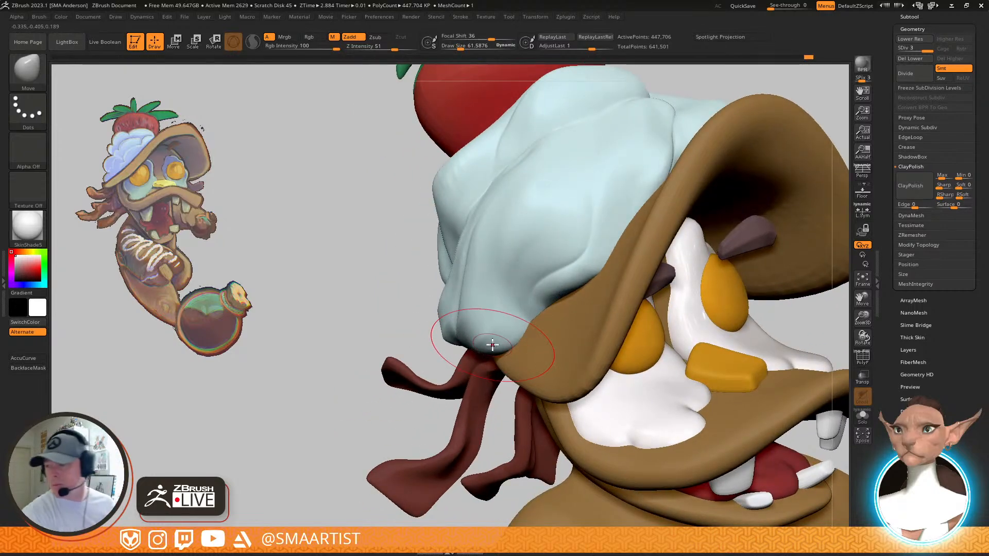
Push the cream's outer side silhouette inward beside the brim with the Move brush at draw size about 62
{"action": "mouse_move", "coordinate": [515, 328]}
{"action": "right_mouse_down"}
{"action": "mouse_move", "coordinate": [546, 310]}
{"action": "mouse_move", "coordinate": [481, 339]}
{"action": "right_mouse_up"}
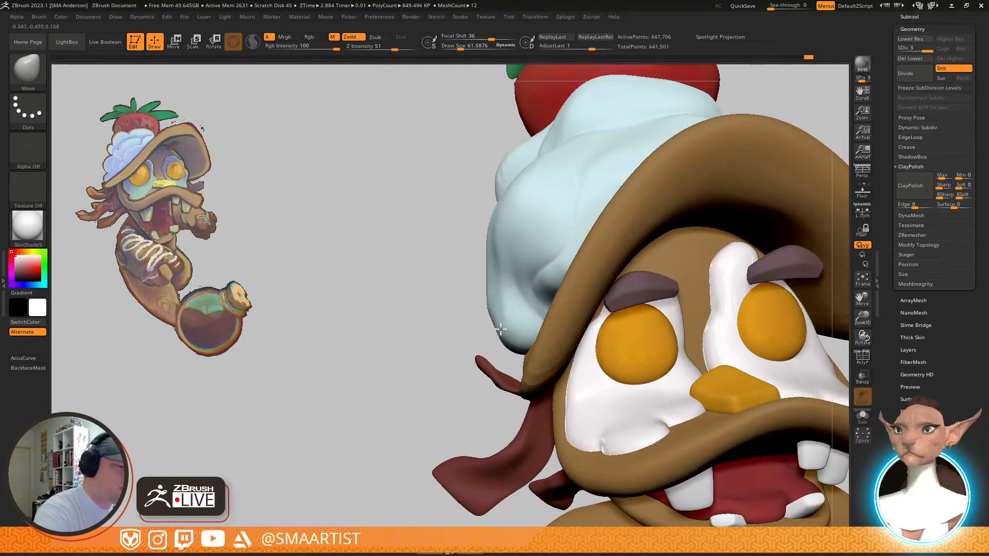
{"action": "left_click_drag", "start_coordinate": [490, 291], "coordinate": [501, 288]}
{"action": "mouse_move", "coordinate": [536, 265]}
{"action": "right_mouse_down", "text": "ctrl"}
{"action": "mouse_move", "coordinate": [529, 236]}
{"action": "mouse_move", "coordinate": [512, 278]}
{"action": "right_mouse_up", "text": "ctrl"}
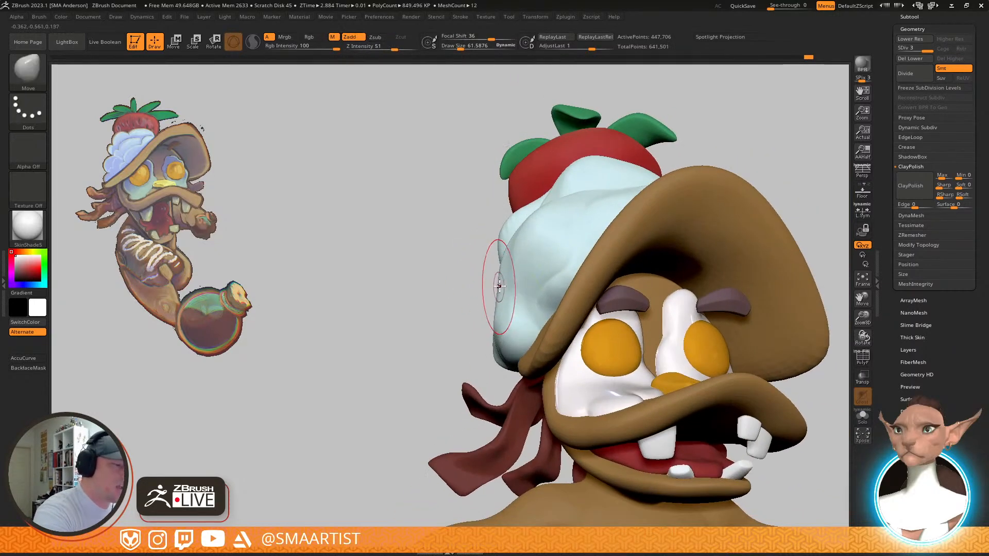
{"action": "left_click_drag", "start_coordinate": [501, 276], "coordinate": [511, 270]}
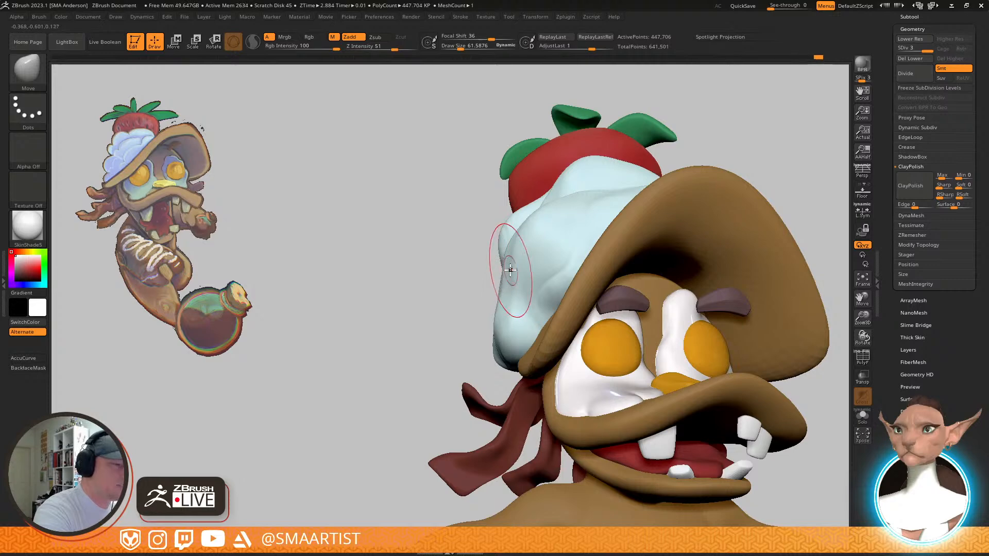
Adjust the cream's overall side contour between strawberry and brim with the Move brush at draw size about 104
{"action": "right_click_drag", "start_coordinate": [508, 261], "coordinate": [507, 227]}
{"action": "right_click_drag", "start_coordinate": [643, 185], "coordinate": [761, 144]}
{"action": "mouse_move", "coordinate": [551, 221]}
{"action": "right_mouse_down", "text": "ctrl"}
{"action": "mouse_move", "coordinate": [549, 252]}
{"action": "mouse_move", "coordinate": [504, 235]}
{"action": "right_mouse_up", "text": "ctrl"}
{"action": "left_click_drag", "start_coordinate": [509, 234], "coordinate": [511, 243]}
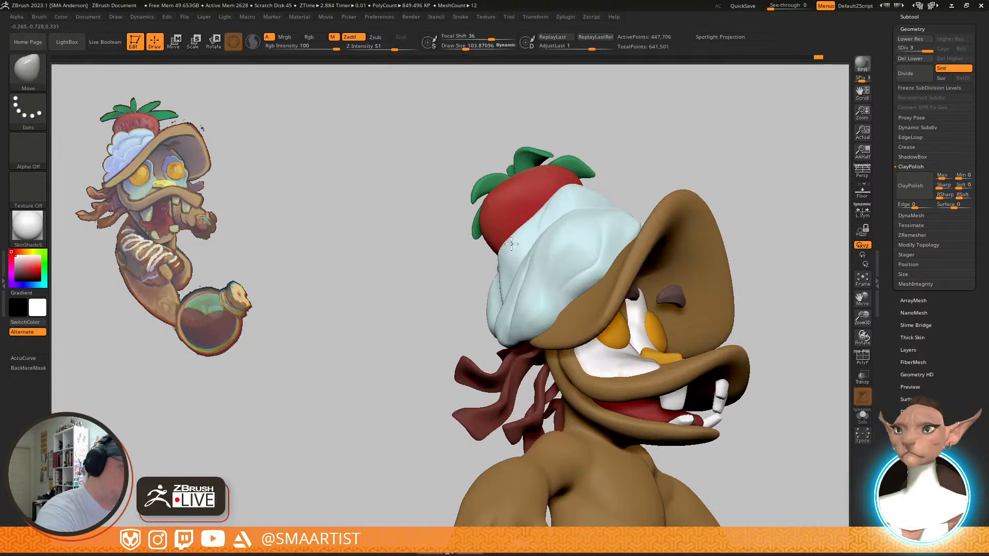
{"action": "right_click_drag", "start_coordinate": [523, 232], "coordinate": [603, 200]}
{"action": "left_click_drag", "start_coordinate": [518, 283], "coordinate": [541, 217]}
{"action": "mouse_move", "coordinate": [541, 216]}
{"action": "right_mouse_down"}
{"action": "mouse_move", "coordinate": [536, 227]}
{"action": "mouse_move", "coordinate": [530, 214]}
{"action": "mouse_move", "coordinate": [540, 263]}
{"action": "mouse_move", "coordinate": [529, 268]}
{"action": "right_mouse_up"}
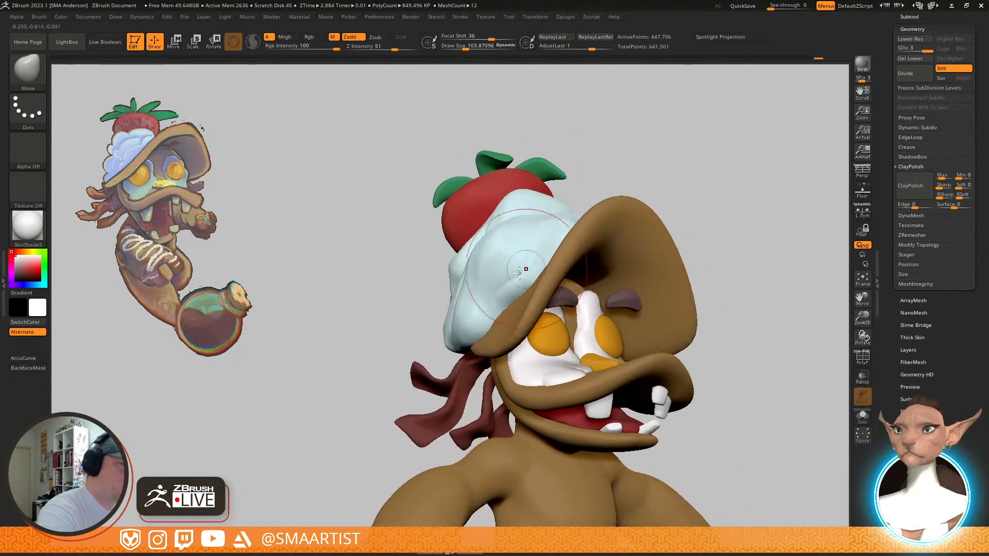
Refine the cream's outline just below the strawberry with the Move brush at draw size about 90
{"action": "mouse_move", "coordinate": [568, 190]}
{"action": "right_mouse_down"}
{"action": "mouse_move", "coordinate": [670, 170]}
{"action": "mouse_move", "coordinate": [649, 182]}
{"action": "mouse_move", "coordinate": [727, 196]}
{"action": "mouse_move", "coordinate": [720, 213]}
{"action": "mouse_move", "coordinate": [757, 209]}
{"action": "mouse_move", "coordinate": [706, 214]}
{"action": "mouse_move", "coordinate": [623, 184]}
{"action": "mouse_move", "coordinate": [588, 194]}
{"action": "right_mouse_up"}
{"action": "key", "text": "s"}
{"action": "key", "text": "ctrl"}
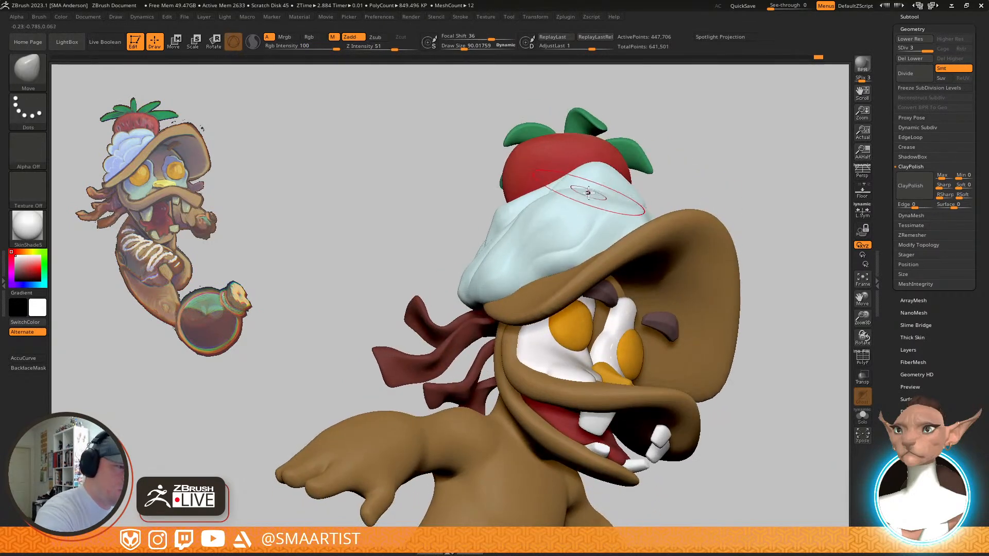
{"action": "left_click_drag", "start_coordinate": [546, 202], "coordinate": [531, 216]}
{"action": "mouse_move", "coordinate": [530, 216]}
{"action": "right_mouse_down"}
{"action": "mouse_move", "coordinate": [726, 192]}
{"action": "mouse_move", "coordinate": [749, 231]}
{"action": "right_mouse_up"}
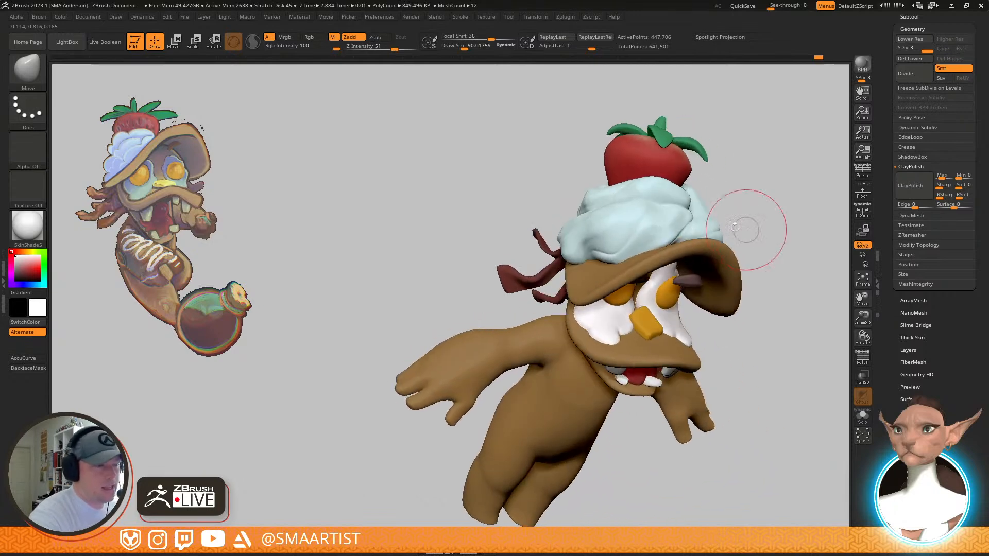
{"action": "mouse_move", "coordinate": [665, 222]}
{"action": "right_mouse_down", "text": "shift"}
{"action": "mouse_move", "coordinate": [752, 210]}
{"action": "mouse_move", "coordinate": [757, 223]}
{"action": "mouse_move", "coordinate": [733, 219]}
{"action": "mouse_move", "coordinate": [795, 223]}
{"action": "right_mouse_up", "text": "shift"}
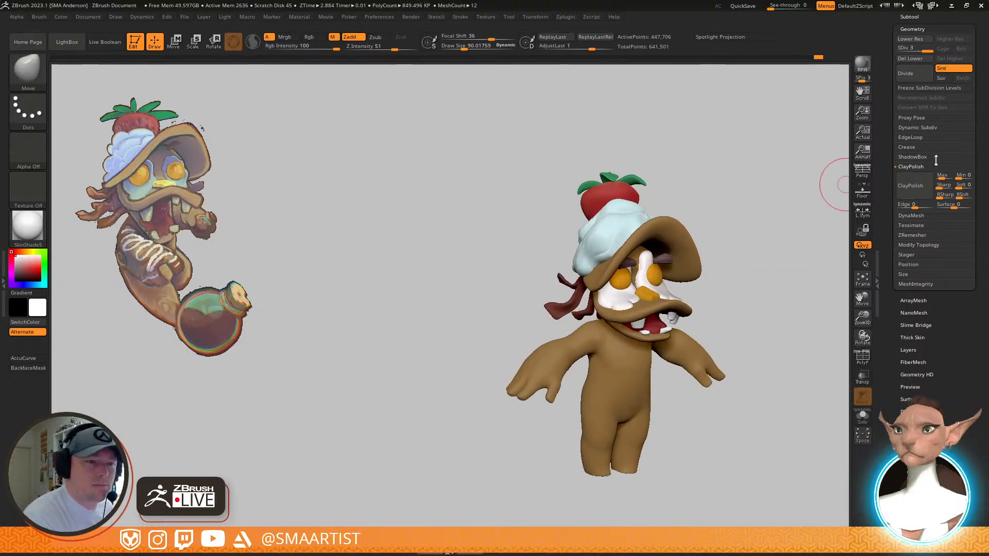
Save the file and duplicate the whipped cream subtool
{"action": "key", "text": "ctrl"}
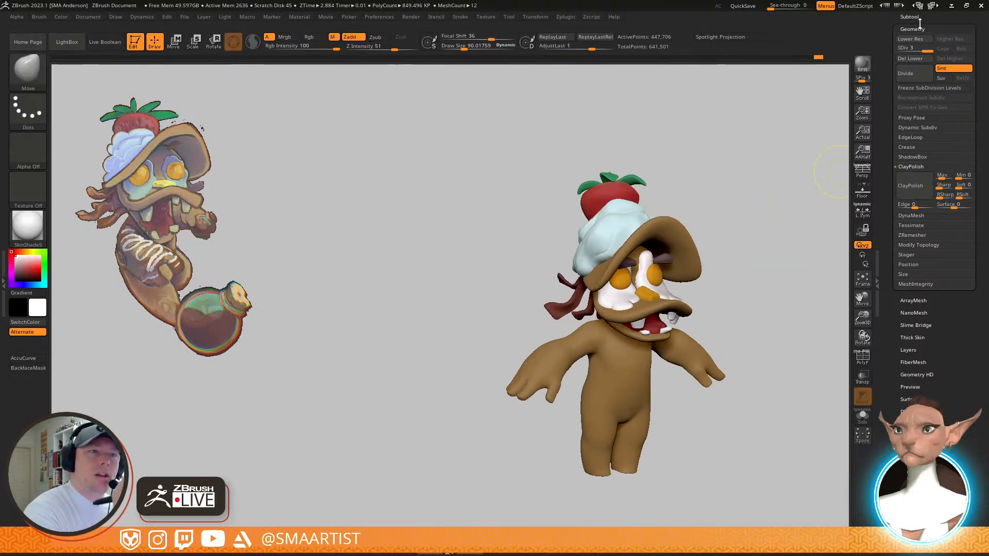
{"action": "left_click", "coordinate": [922, 17]}
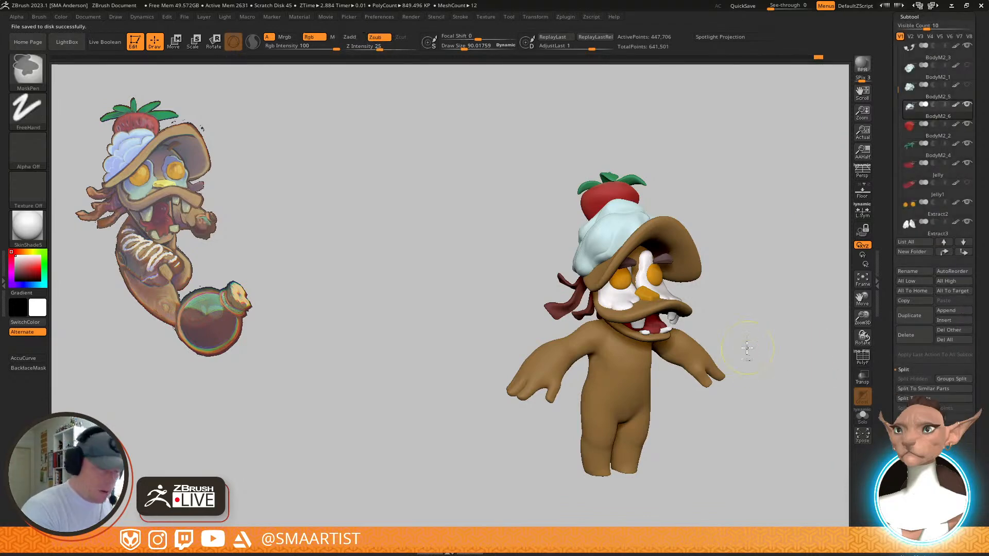
{"action": "key", "text": "ctrl+shift+d"}
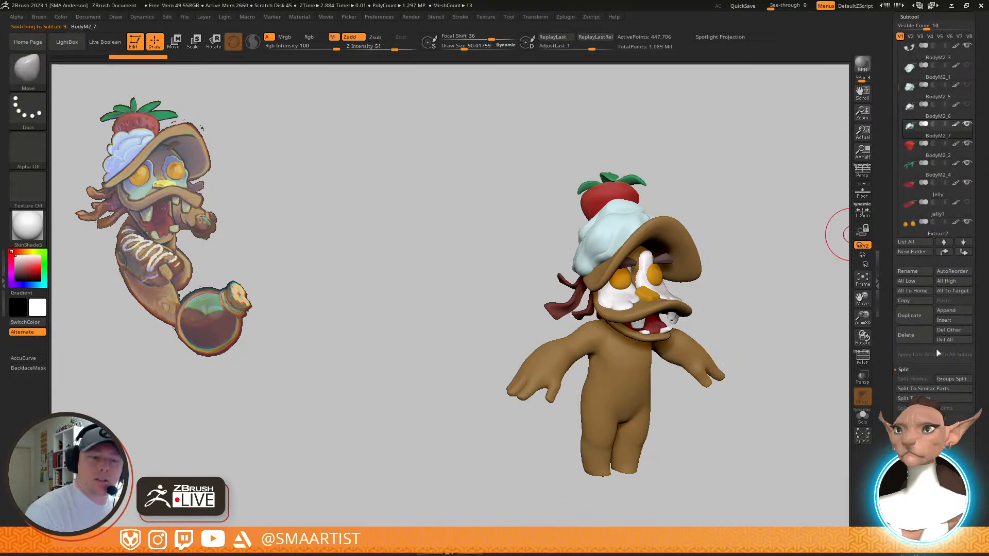
Delete the lower subdivision levels from the duplicated whipped cream
{"action": "left_click", "coordinate": [918, 17]}
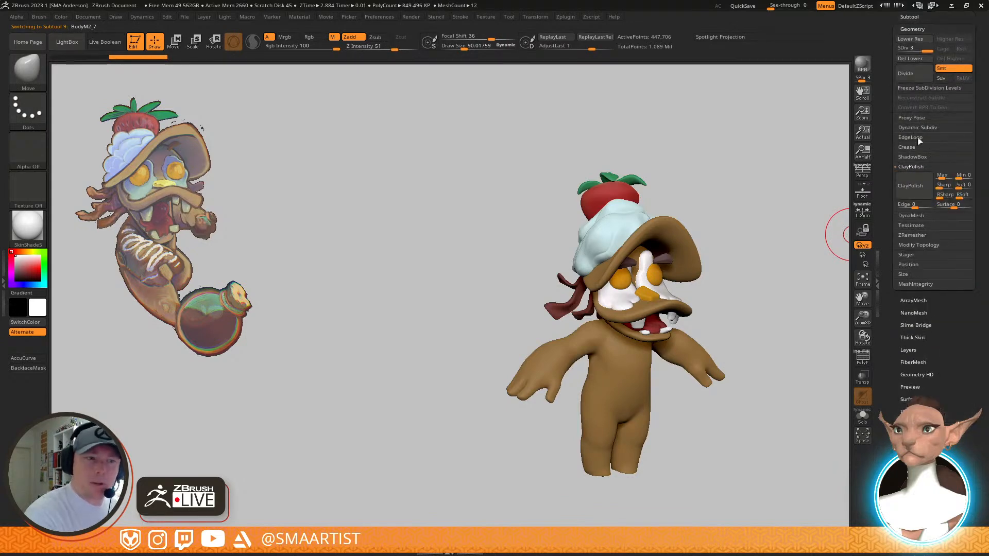
{"action": "left_click", "coordinate": [911, 236]}
{"action": "right_click_drag", "start_coordinate": [651, 190], "coordinate": [656, 259], "text": "ctrl"}
{"action": "key", "text": "shift+f"}
{"action": "right_click_drag", "start_coordinate": [656, 258], "coordinate": [655, 288], "text": "ctrl"}
{"action": "mouse_move", "coordinate": [655, 289]}
{"action": "right_mouse_down", "text": "alt"}
{"action": "mouse_move", "coordinate": [675, 314]}
{"action": "mouse_move", "coordinate": [640, 268]}
{"action": "right_mouse_up", "text": "alt"}
{"action": "left_click", "coordinate": [912, 59]}
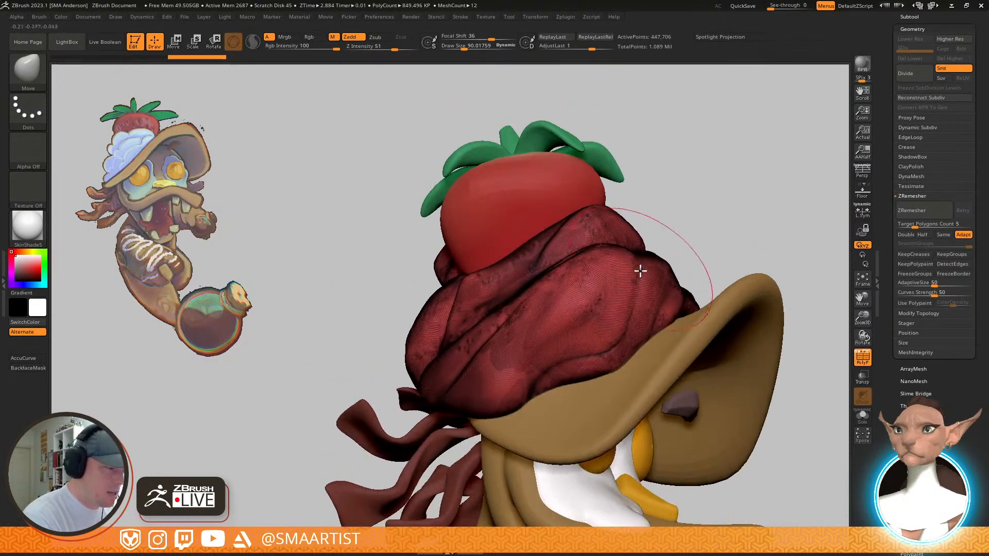
{"action": "key", "text": "shift+f"}
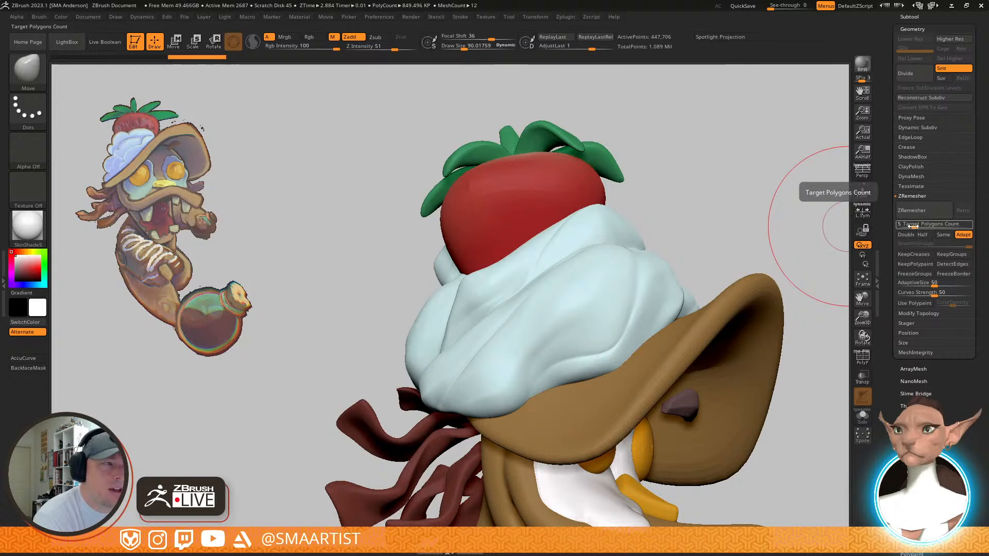
ZRemesh the duplicated cream with a target polygon count of 5 and inspect its surface and wireframe
{"action": "left_click", "coordinate": [920, 210]}
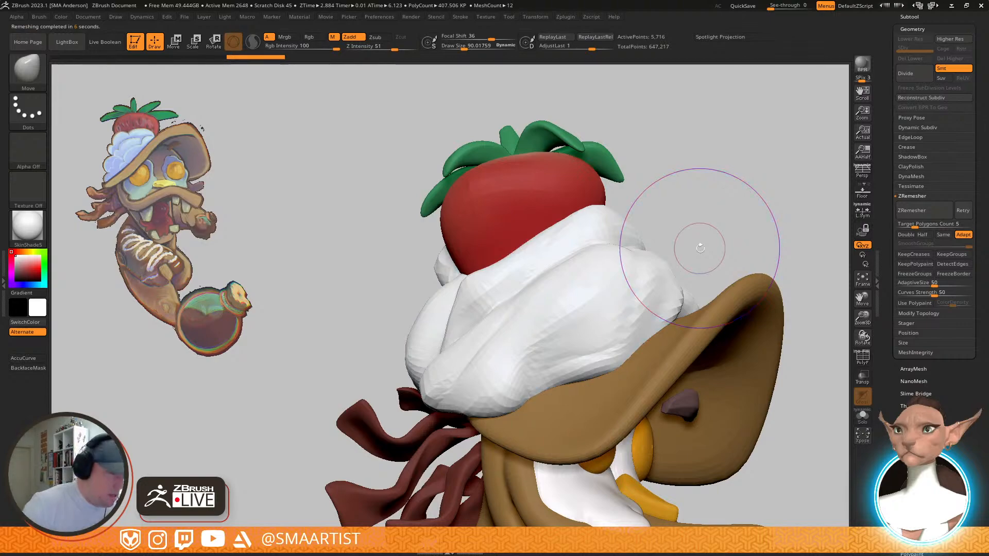
{"action": "key", "text": "shift+f"}
{"action": "mouse_move", "coordinate": [700, 248]}
{"action": "left_mouse_down"}
{"action": "mouse_move", "coordinate": [692, 268]}
{"action": "mouse_move", "coordinate": [752, 218]}
{"action": "mouse_move", "coordinate": [647, 264]}
{"action": "left_mouse_up"}
{"action": "key", "text": "s"}
{"action": "left_click_drag", "start_coordinate": [648, 263], "coordinate": [645, 264], "text": "shift"}
{"action": "right_click_drag", "start_coordinate": [680, 240], "coordinate": [804, 239]}
{"action": "key", "text": "shift+f"}
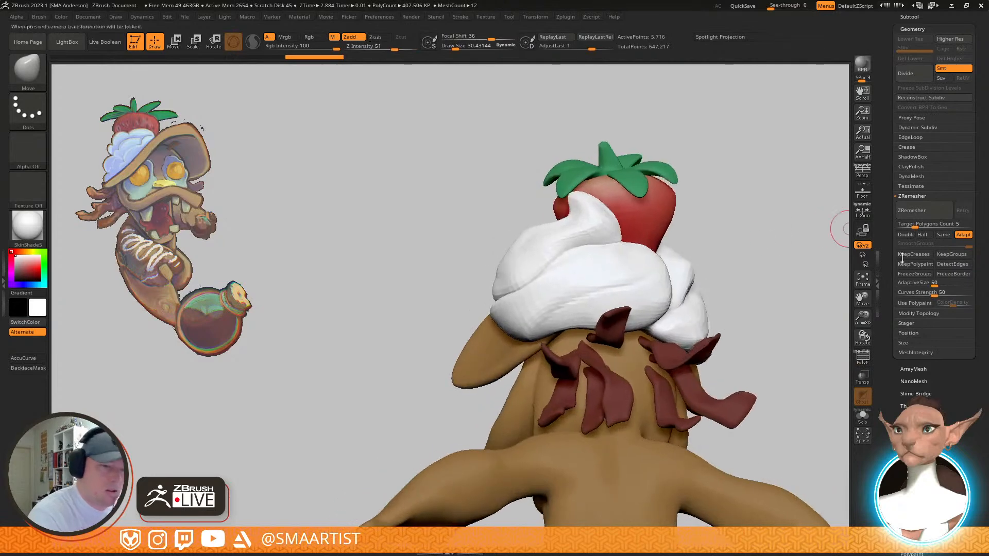
ZRemesh the duplicated cream again with a target polygon count of 0.5
{"action": "left_click", "coordinate": [908, 225]}
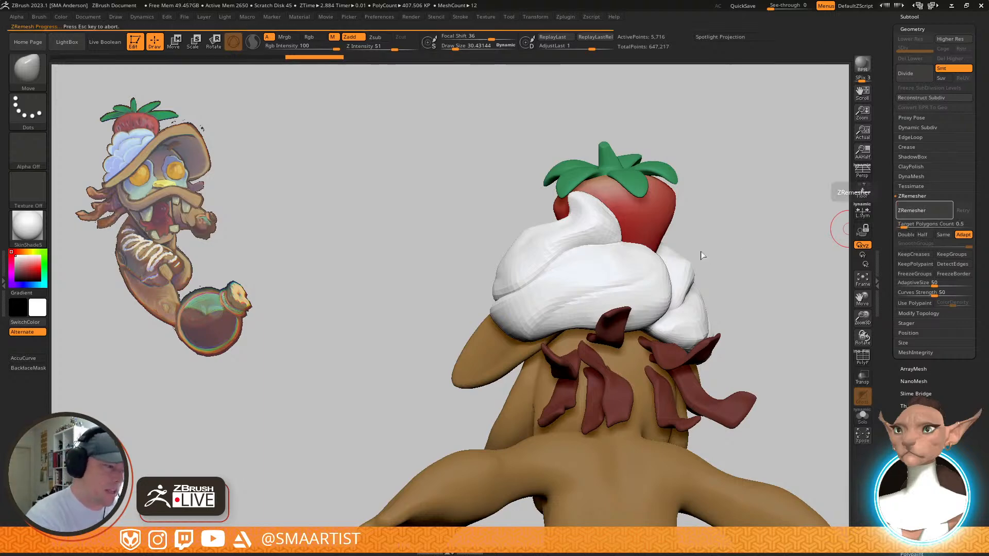
{"action": "right_click_drag", "start_coordinate": [697, 256], "coordinate": [678, 303]}
{"action": "key", "text": "shift+f"}
{"action": "key", "text": "shift+f"}
{"action": "left_click_drag", "start_coordinate": [680, 305], "coordinate": [676, 307]}
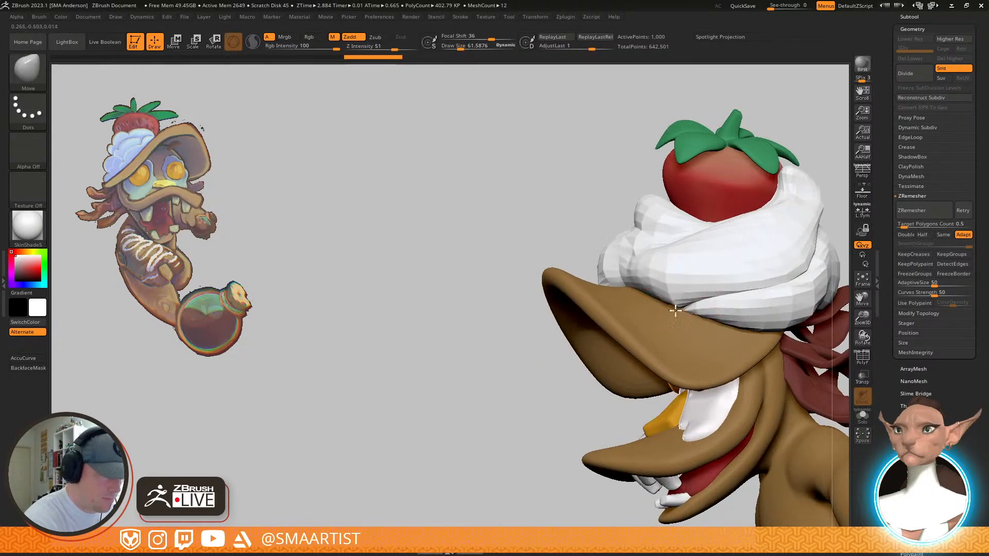
Reduce the duplicated cream further by ZRemeshing it with a target polygon count of 0.1, and inspect the topology
{"action": "mouse_move", "coordinate": [670, 318]}
{"action": "right_mouse_down"}
{"action": "mouse_move", "coordinate": [637, 287]}
{"action": "mouse_move", "coordinate": [698, 298]}
{"action": "mouse_move", "coordinate": [791, 260]}
{"action": "right_mouse_up"}
{"action": "key", "text": "shift+f"}
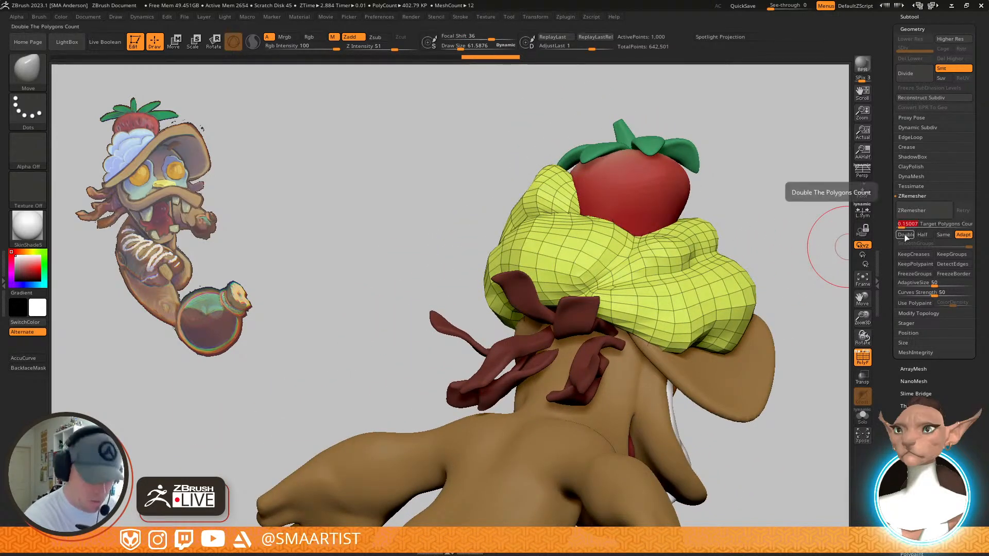
{"action": "left_click", "coordinate": [919, 209]}
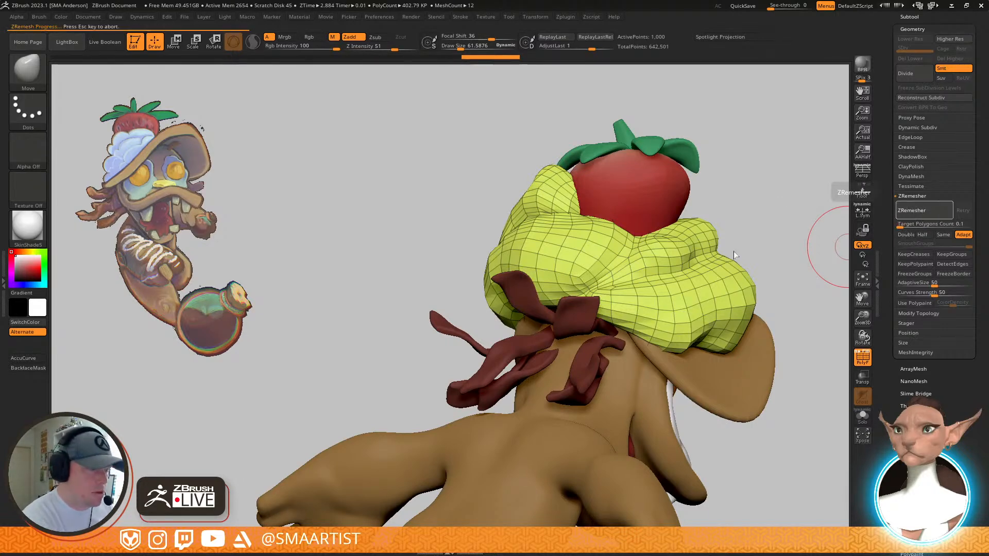
{"action": "mouse_move", "coordinate": [731, 261]}
{"action": "right_mouse_down"}
{"action": "mouse_move", "coordinate": [757, 271]}
{"action": "mouse_move", "coordinate": [786, 247]}
{"action": "mouse_move", "coordinate": [716, 270]}
{"action": "mouse_move", "coordinate": [799, 277]}
{"action": "mouse_move", "coordinate": [799, 291]}
{"action": "mouse_move", "coordinate": [721, 278]}
{"action": "mouse_move", "coordinate": [710, 314]}
{"action": "mouse_move", "coordinate": [689, 301]}
{"action": "mouse_move", "coordinate": [666, 353]}
{"action": "mouse_move", "coordinate": [658, 294]}
{"action": "mouse_move", "coordinate": [674, 280]}
{"action": "right_mouse_up"}
{"action": "key", "text": "shift+f"}
{"action": "key", "text": "shift+f"}
{"action": "mouse_move", "coordinate": [653, 249]}
{"action": "right_mouse_down"}
{"action": "mouse_move", "coordinate": [690, 258]}
{"action": "mouse_move", "coordinate": [657, 294]}
{"action": "mouse_move", "coordinate": [675, 310]}
{"action": "right_mouse_up"}
{"action": "right_click_drag", "start_coordinate": [651, 249], "coordinate": [727, 286]}
{"action": "key", "text": "shift+f"}
{"action": "right_click_drag", "start_coordinate": [727, 286], "coordinate": [640, 278], "text": "ctrl"}
Divide the remeshed cream once and check its wireframe from several sides
{"action": "key", "text": "shift+f"}
{"action": "key", "text": "ctrl+d"}
{"action": "right_click_drag", "start_coordinate": [744, 278], "coordinate": [706, 306]}
{"action": "key", "text": "shift"}
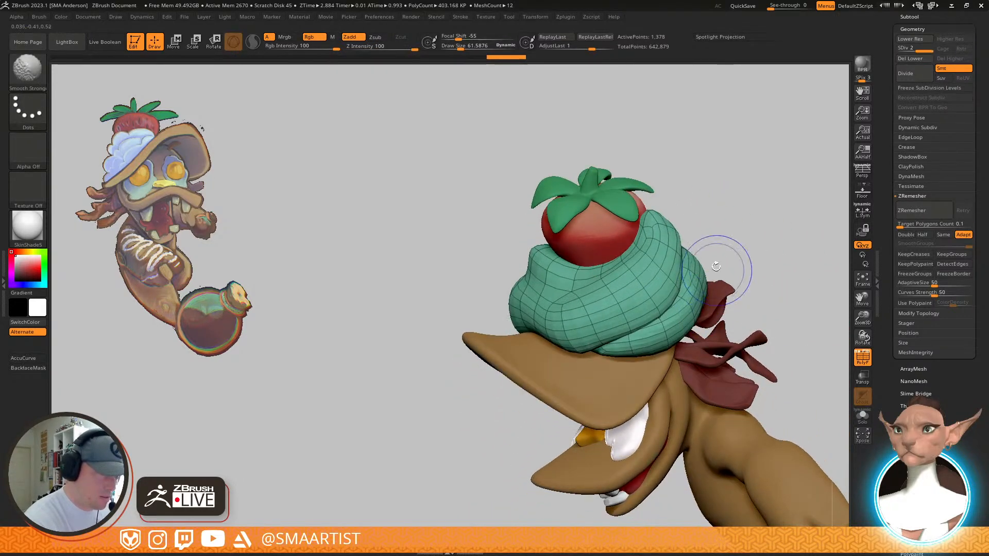
{"action": "mouse_move", "coordinate": [693, 242]}
{"action": "right_mouse_down"}
{"action": "mouse_move", "coordinate": [757, 234]}
{"action": "mouse_move", "coordinate": [662, 267]}
{"action": "mouse_move", "coordinate": [721, 241]}
{"action": "mouse_move", "coordinate": [676, 324]}
{"action": "mouse_move", "coordinate": [697, 294]}
{"action": "mouse_move", "coordinate": [738, 274]}
{"action": "mouse_move", "coordinate": [766, 289]}
{"action": "mouse_move", "coordinate": [676, 278]}
{"action": "mouse_move", "coordinate": [718, 285]}
{"action": "mouse_move", "coordinate": [746, 262]}
{"action": "mouse_move", "coordinate": [729, 276]}
{"action": "right_mouse_up"}
{"action": "key", "text": "shift+f"}
Hide the remeshed duplicate BodyM2_7 and make the detailed cream BodyM2_6 visible and active
{"action": "scroll", "coordinate": [926, 159], "scroll_direction": "up", "scroll_amount": 3}
{"action": "left_click", "coordinate": [912, 129]}
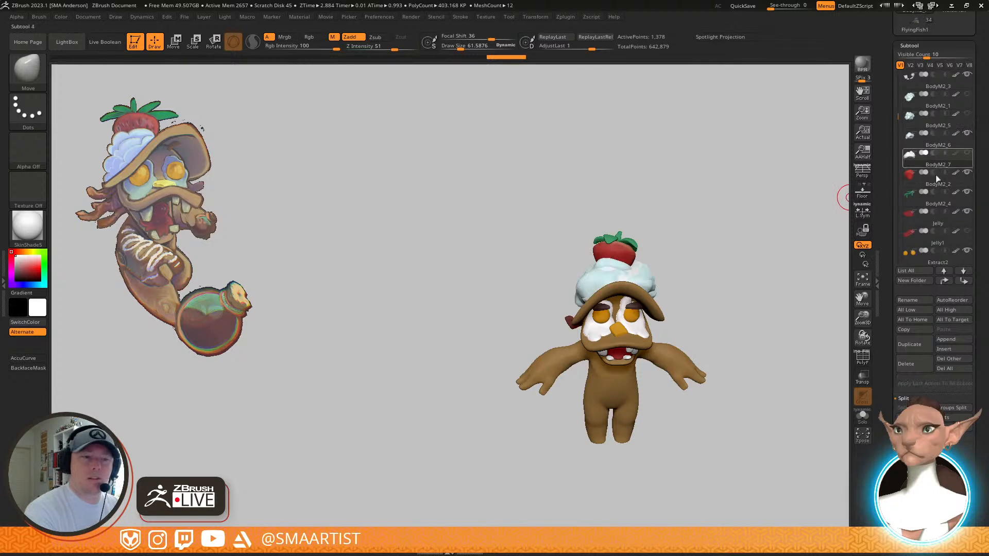
{"action": "right_click_drag", "start_coordinate": [710, 283], "coordinate": [718, 259]}
{"action": "key", "text": "shift+f"}
{"action": "mouse_move", "coordinate": [639, 288]}
{"action": "right_mouse_down"}
{"action": "mouse_move", "coordinate": [668, 288]}
{"action": "mouse_move", "coordinate": [627, 281]}
{"action": "mouse_move", "coordinate": [700, 248]}
{"action": "mouse_move", "coordinate": [699, 235]}
{"action": "mouse_move", "coordinate": [673, 239]}
{"action": "mouse_move", "coordinate": [761, 224]}
{"action": "mouse_move", "coordinate": [677, 258]}
{"action": "mouse_move", "coordinate": [659, 253]}
{"action": "mouse_move", "coordinate": [640, 337]}
{"action": "mouse_move", "coordinate": [658, 247]}
{"action": "mouse_move", "coordinate": [662, 276]}
{"action": "mouse_move", "coordinate": [602, 309]}
{"action": "right_mouse_up"}
{"action": "key", "text": "shift+f"}
Adjust the cream's tip and edge alongside the strawberry with the Move brush at draw size about 99
{"action": "key", "text": "s"}
{"action": "left_click_drag", "start_coordinate": [586, 310], "coordinate": [592, 311]}
{"action": "right_click_drag", "start_coordinate": [592, 310], "coordinate": [576, 318]}
{"action": "left_click_drag", "start_coordinate": [585, 306], "coordinate": [595, 296]}
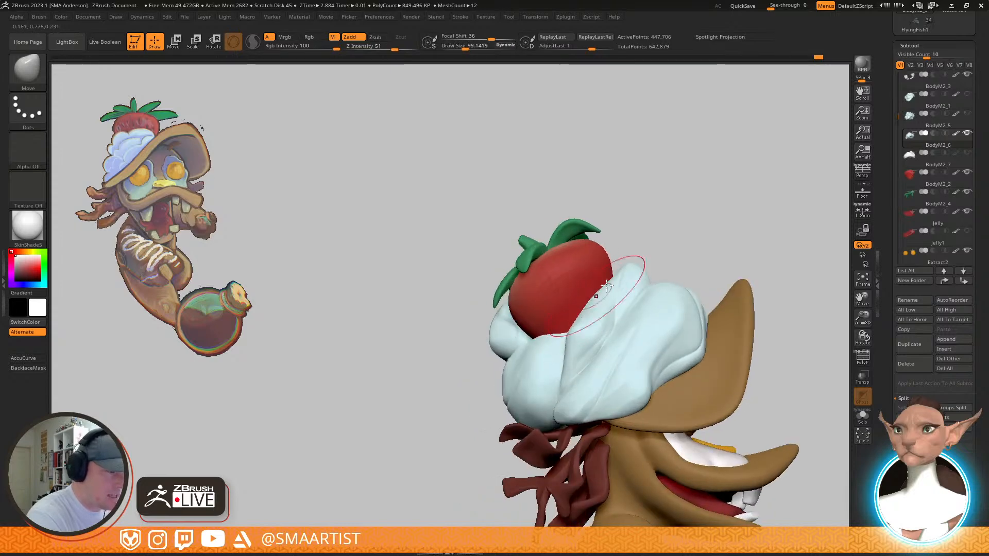
{"action": "mouse_move", "coordinate": [624, 262]}
{"action": "right_mouse_down"}
{"action": "mouse_move", "coordinate": [586, 268]}
{"action": "mouse_move", "coordinate": [624, 263]}
{"action": "right_mouse_up"}
{"action": "left_click_drag", "start_coordinate": [625, 268], "coordinate": [624, 262]}
{"action": "mouse_move", "coordinate": [636, 260]}
{"action": "right_mouse_down"}
{"action": "mouse_move", "coordinate": [656, 252]}
{"action": "mouse_move", "coordinate": [638, 282]}
{"action": "right_mouse_up"}
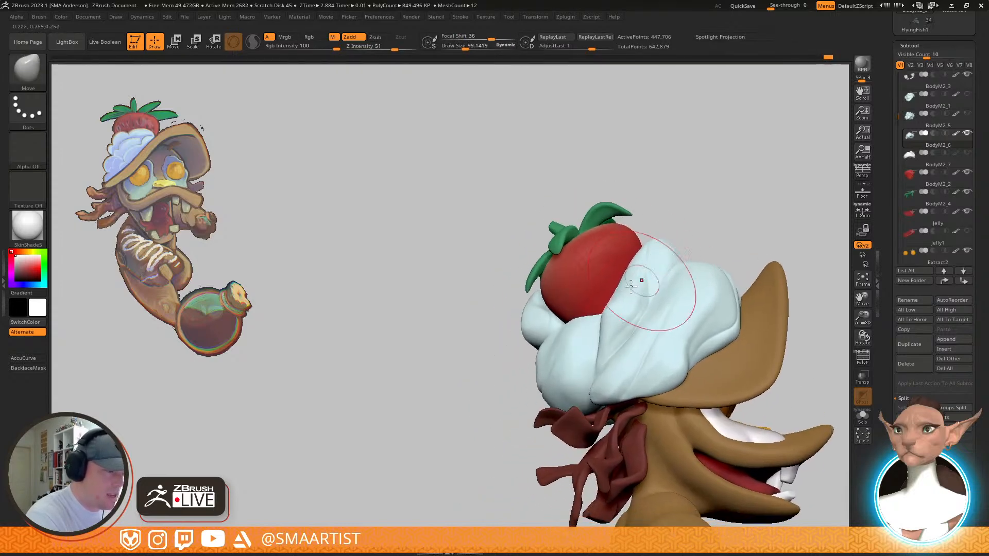
Nudge the cream's edge under the strawberry and its front fold above the hat brim with the Move brush
{"action": "mouse_move", "coordinate": [577, 319]}
{"action": "right_mouse_down"}
{"action": "mouse_move", "coordinate": [607, 291]}
{"action": "mouse_move", "coordinate": [573, 311]}
{"action": "mouse_move", "coordinate": [572, 333]}
{"action": "right_mouse_up"}
{"action": "mouse_move", "coordinate": [624, 248]}
{"action": "right_mouse_down"}
{"action": "mouse_move", "coordinate": [645, 307]}
{"action": "mouse_move", "coordinate": [649, 289]}
{"action": "right_mouse_up"}
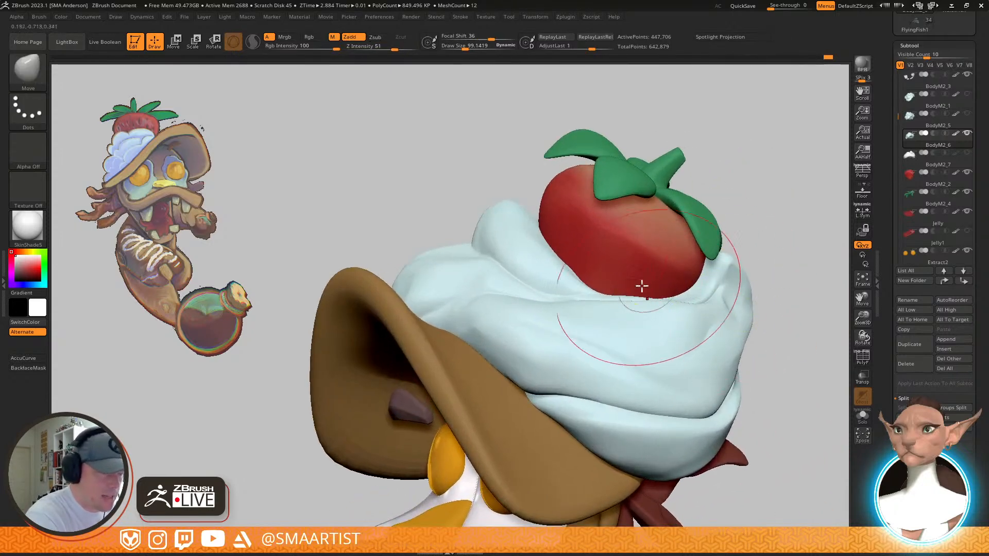
{"action": "left_click_drag", "start_coordinate": [621, 283], "coordinate": [597, 285]}
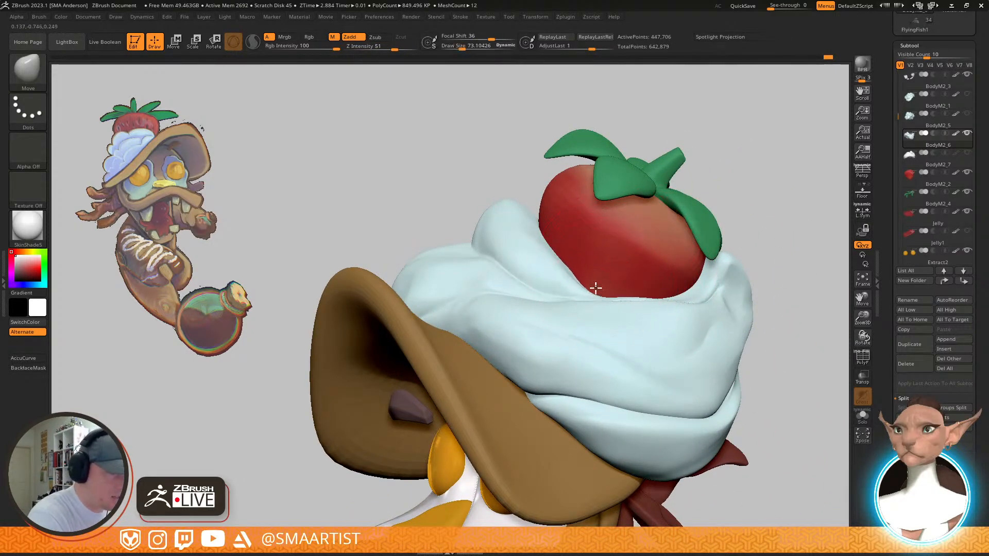
{"action": "right_click_drag", "start_coordinate": [598, 287], "coordinate": [622, 279]}
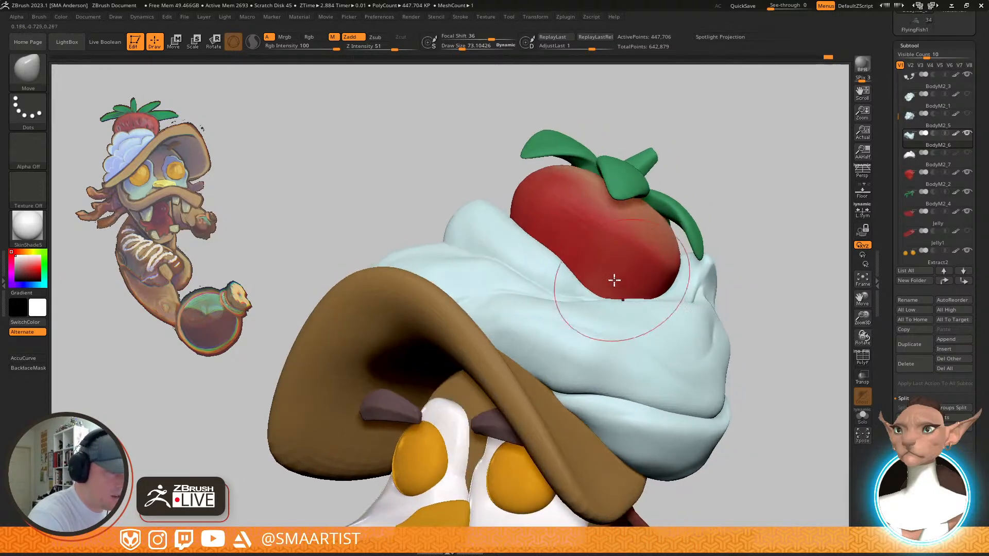
{"action": "mouse_move", "coordinate": [666, 255]}
{"action": "right_mouse_down", "text": "ctrl"}
{"action": "mouse_move", "coordinate": [666, 290]}
{"action": "mouse_move", "coordinate": [708, 248]}
{"action": "mouse_move", "coordinate": [706, 331]}
{"action": "mouse_move", "coordinate": [624, 349]}
{"action": "mouse_move", "coordinate": [575, 335]}
{"action": "right_mouse_up", "text": "ctrl"}
{"action": "key", "text": "s"}
{"action": "left_click_drag", "start_coordinate": [580, 340], "coordinate": [580, 339]}
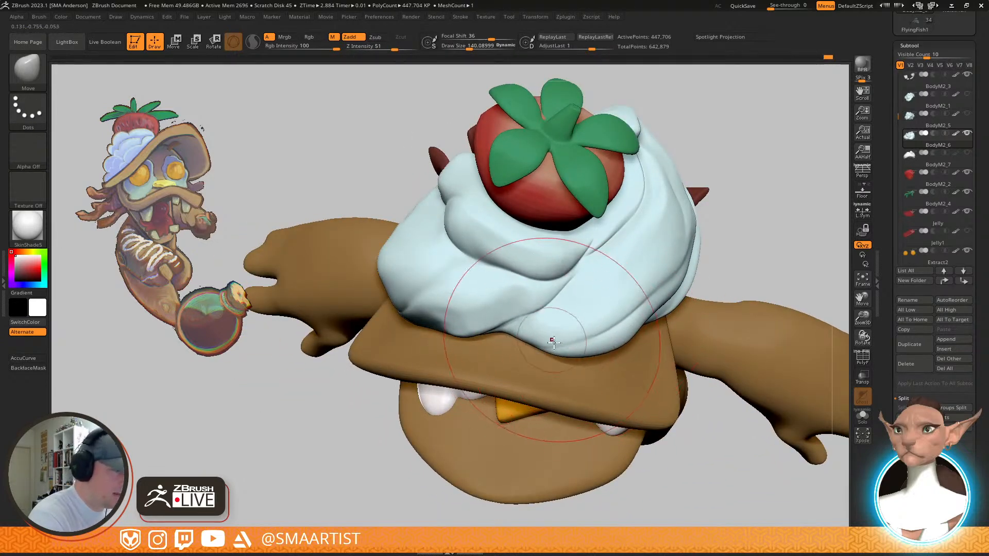
Check the cream's silhouette on the full character from the sides and above, and save the file
{"action": "right_click_drag", "start_coordinate": [551, 340], "coordinate": [423, 304]}
{"action": "right_click_drag", "start_coordinate": [475, 323], "coordinate": [628, 272]}
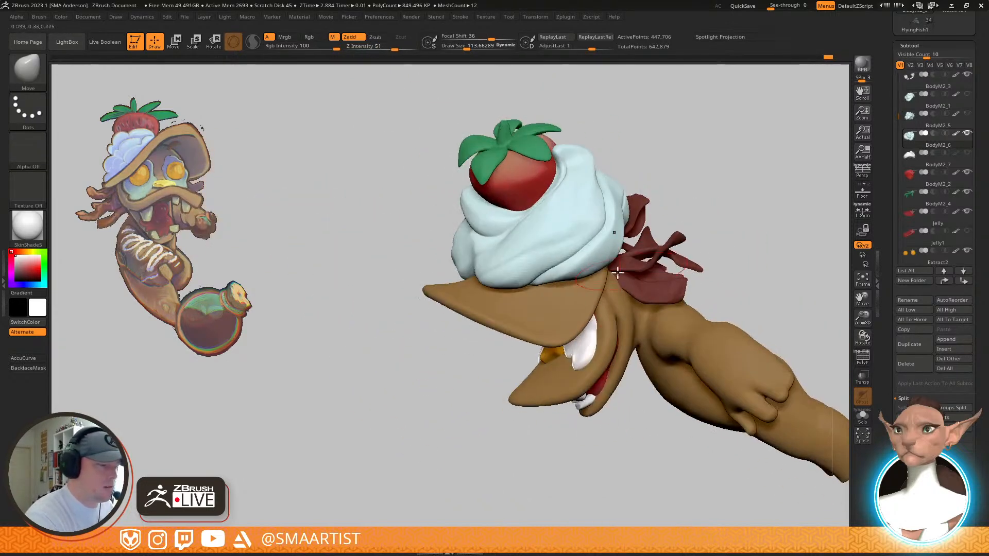
{"action": "mouse_move", "coordinate": [581, 293]}
{"action": "right_mouse_down"}
{"action": "mouse_move", "coordinate": [620, 296]}
{"action": "mouse_move", "coordinate": [567, 297]}
{"action": "mouse_move", "coordinate": [604, 303]}
{"action": "mouse_move", "coordinate": [580, 348]}
{"action": "mouse_move", "coordinate": [567, 326]}
{"action": "mouse_move", "coordinate": [673, 314]}
{"action": "right_mouse_up"}
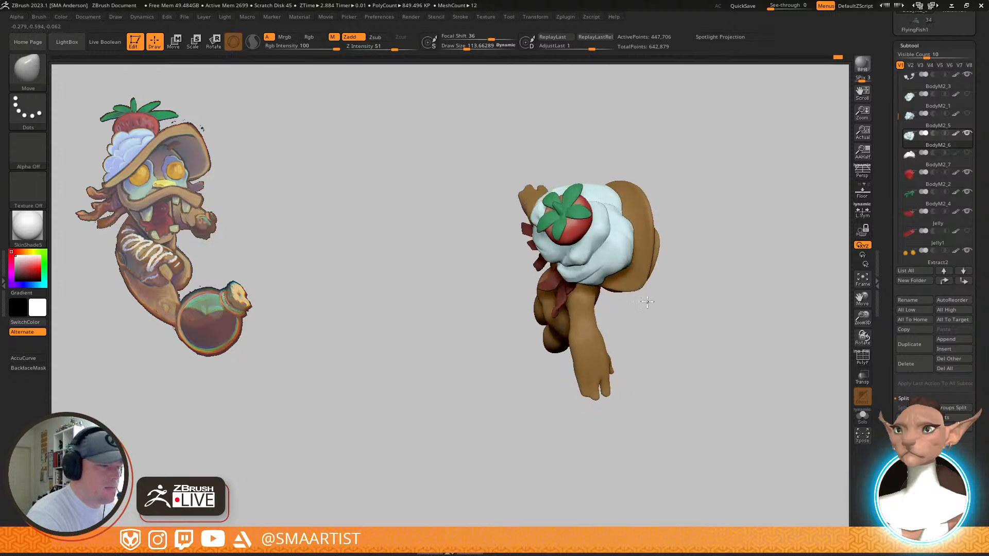
{"action": "right_click_drag", "start_coordinate": [645, 293], "coordinate": [642, 220], "text": "shift"}
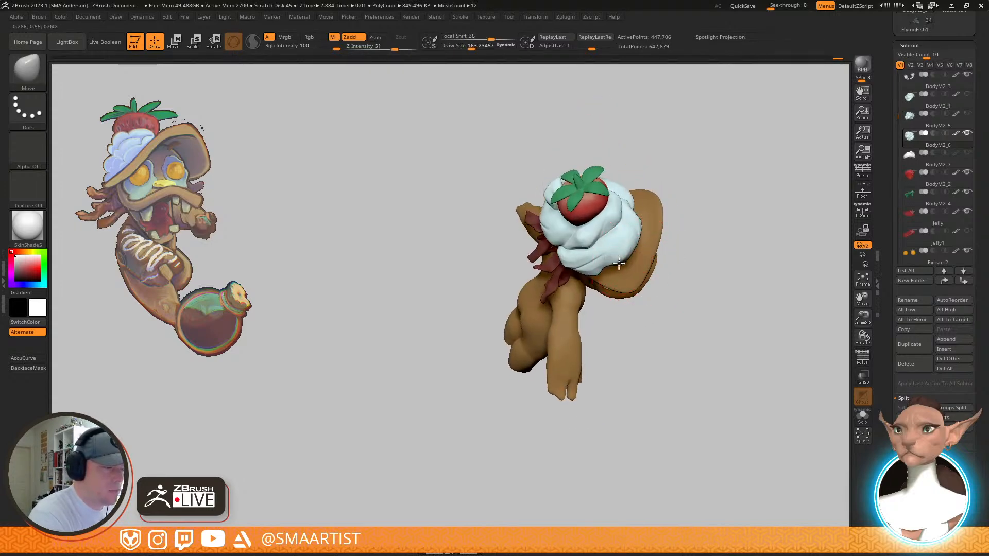
{"action": "mouse_move", "coordinate": [629, 260]}
{"action": "right_mouse_down"}
{"action": "mouse_move", "coordinate": [629, 301]}
{"action": "mouse_move", "coordinate": [629, 253]}
{"action": "mouse_move", "coordinate": [621, 270]}
{"action": "mouse_move", "coordinate": [652, 214]}
{"action": "mouse_move", "coordinate": [657, 223]}
{"action": "mouse_move", "coordinate": [645, 237]}
{"action": "mouse_move", "coordinate": [640, 194]}
{"action": "mouse_move", "coordinate": [670, 226]}
{"action": "mouse_move", "coordinate": [695, 221]}
{"action": "mouse_move", "coordinate": [679, 345]}
{"action": "mouse_move", "coordinate": [745, 235]}
{"action": "mouse_move", "coordinate": [724, 265]}
{"action": "mouse_move", "coordinate": [741, 273]}
{"action": "right_mouse_up"}
{"action": "key", "text": "ctrl"}
{"action": "key", "text": "ctrl+s"}
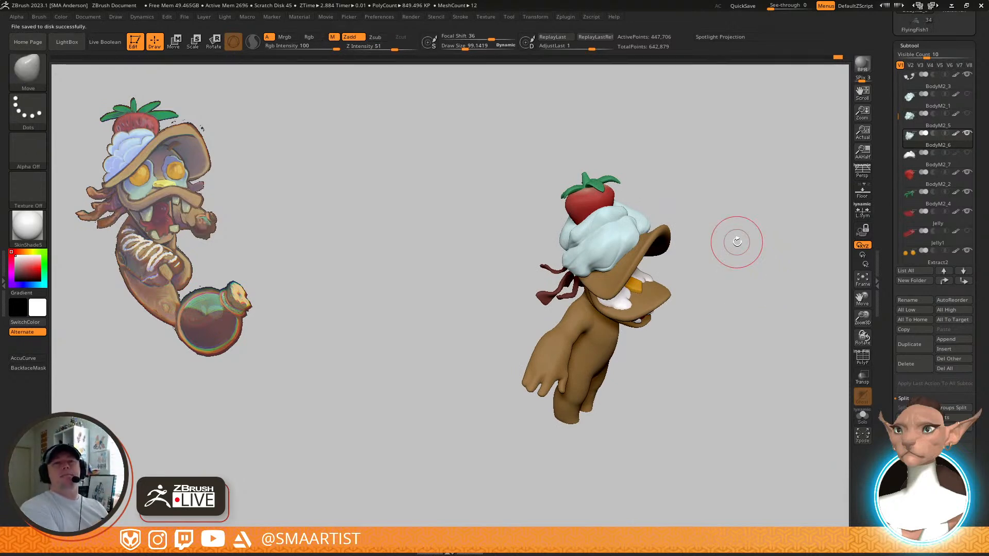
Choose the CurveTubeSnap brush for piping icing on the arm and open its depth settings
{"action": "right_click_drag", "start_coordinate": [691, 281], "coordinate": [662, 299]}
{"action": "right_click_drag", "start_coordinate": [573, 281], "coordinate": [544, 317], "text": "ctrl"}
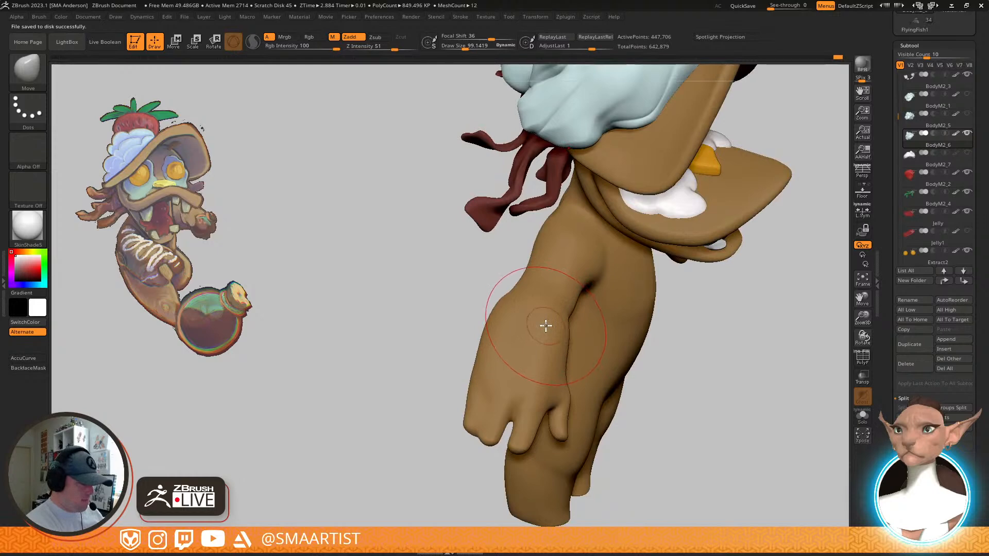
{"action": "key", "text": "b"}
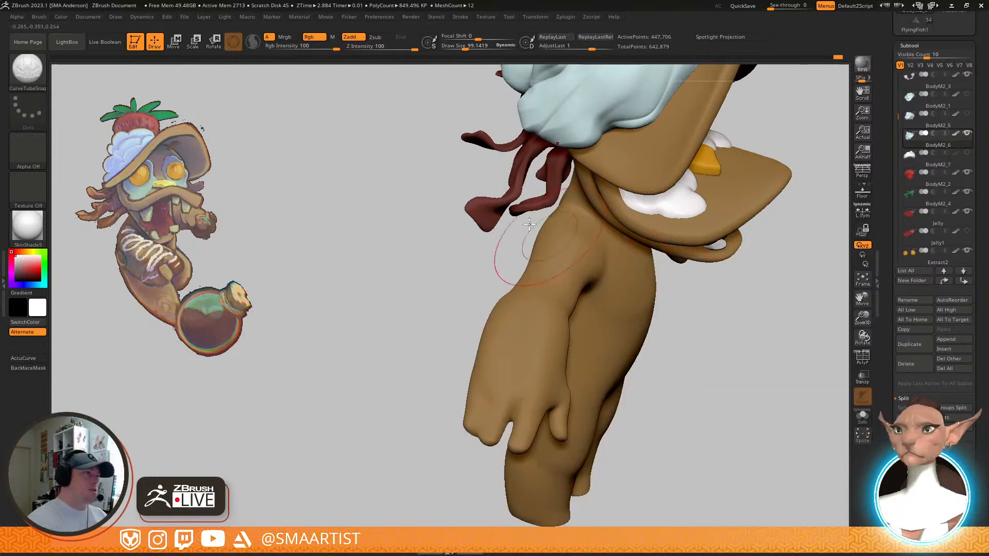
{"action": "left_click", "coordinate": [40, 17]}
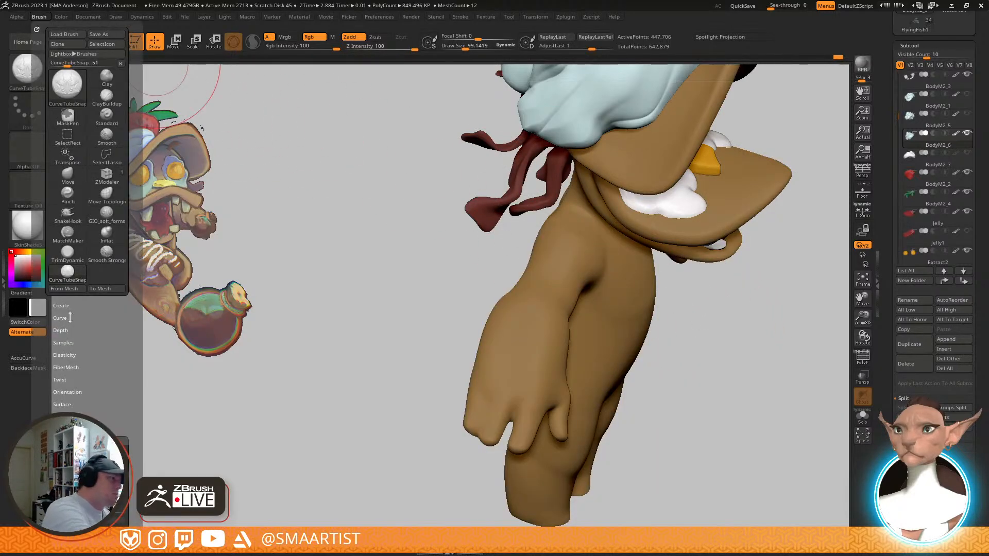
{"action": "left_click", "coordinate": [61, 330]}
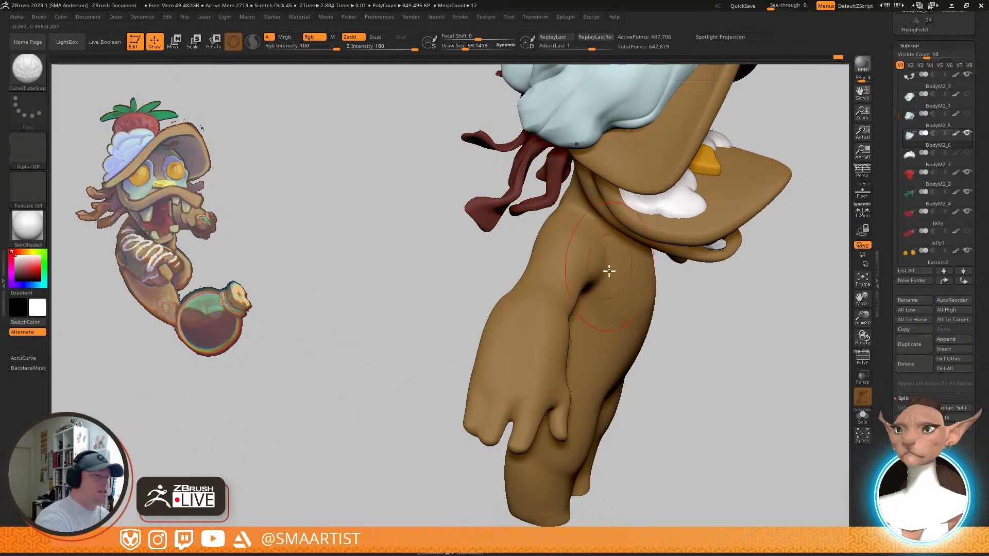
Try to draw a wavy tube down the arm at draw size about 19 with the cream BodyM2_6 active
{"action": "key", "text": "s"}
{"action": "left_click_drag", "start_coordinate": [538, 304], "coordinate": [529, 305]}
{"action": "right_click_drag", "start_coordinate": [553, 283], "coordinate": [529, 327], "text": "alt"}
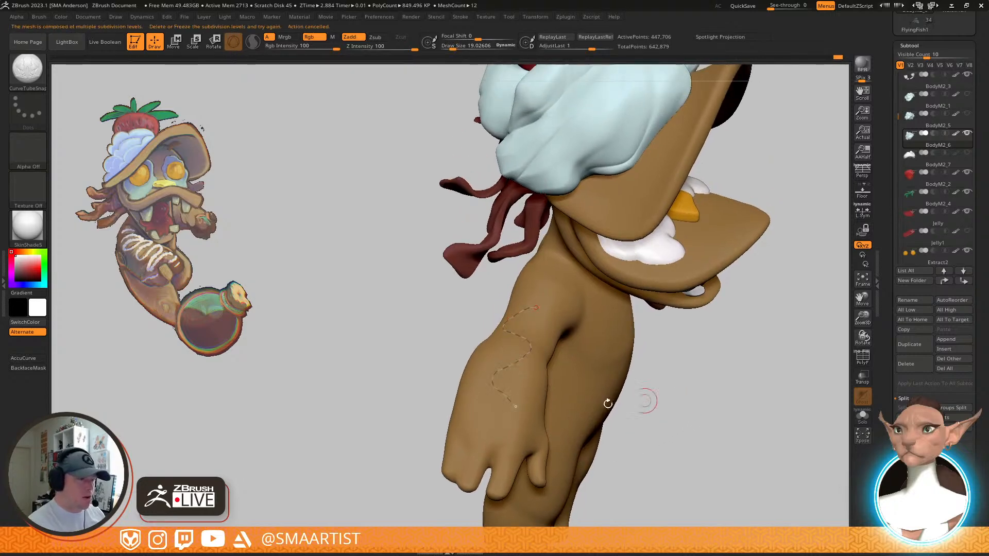
{"action": "key", "text": "ctrl+z"}
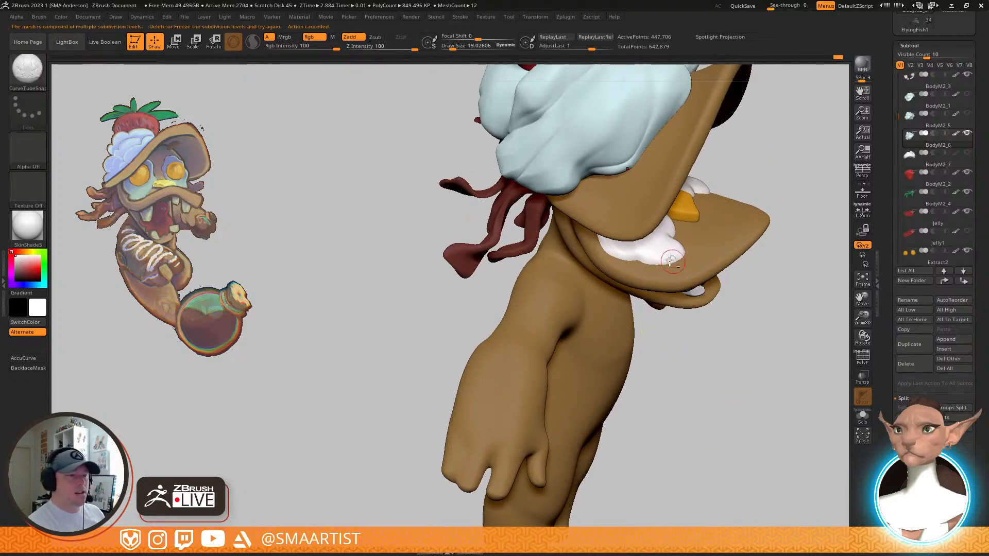
Make the white subtool Extract3 active, test a wavy tube down the arm, and undo it
{"action": "left_click", "coordinate": [674, 264], "text": "alt"}
{"action": "left_click_drag", "start_coordinate": [547, 302], "coordinate": [526, 302]}
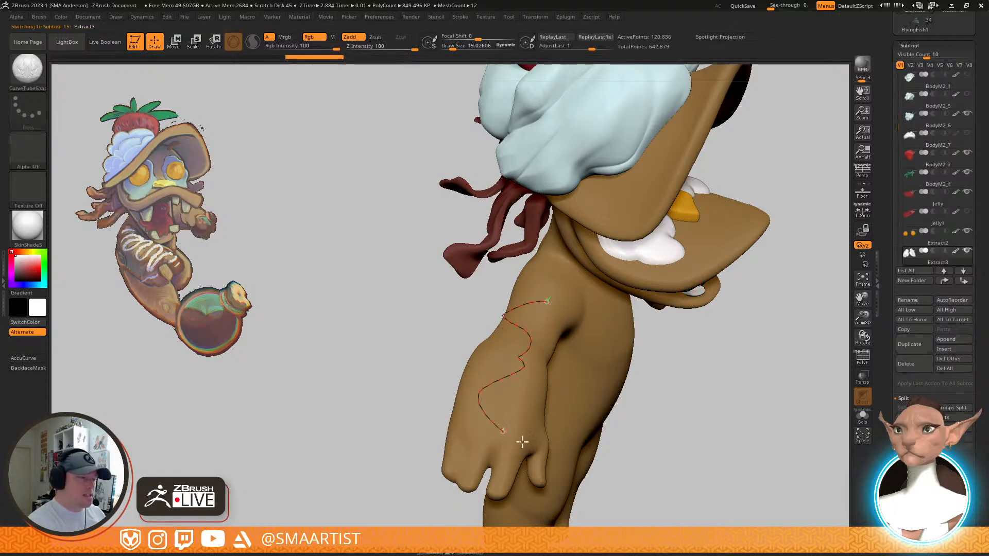
{"action": "key", "text": "ctrl+z"}
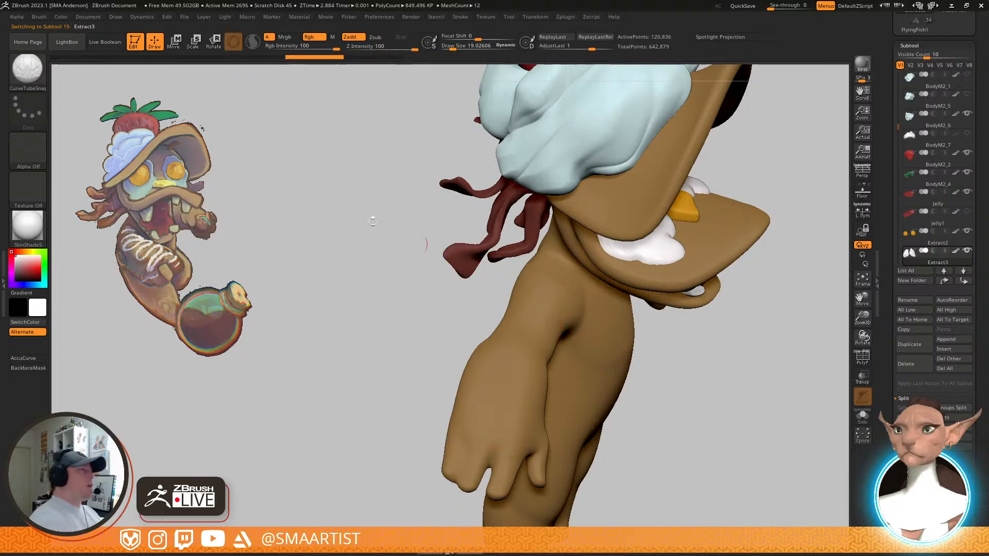
Review the brush's depth settings, reduce the draw size to about 10.4, and test a tube on the arm, undoing it
{"action": "left_click", "coordinate": [39, 18]}
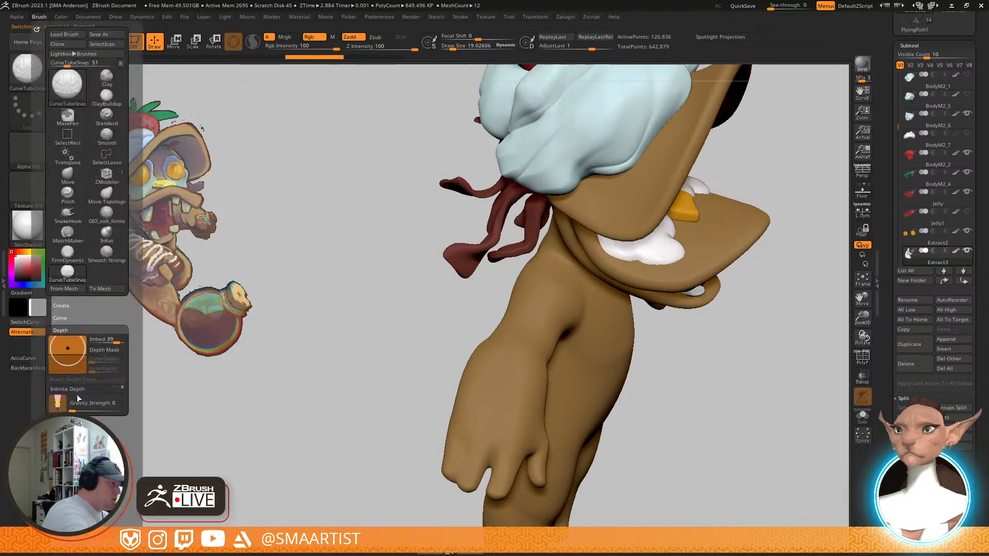
{"action": "left_click", "coordinate": [69, 499]}
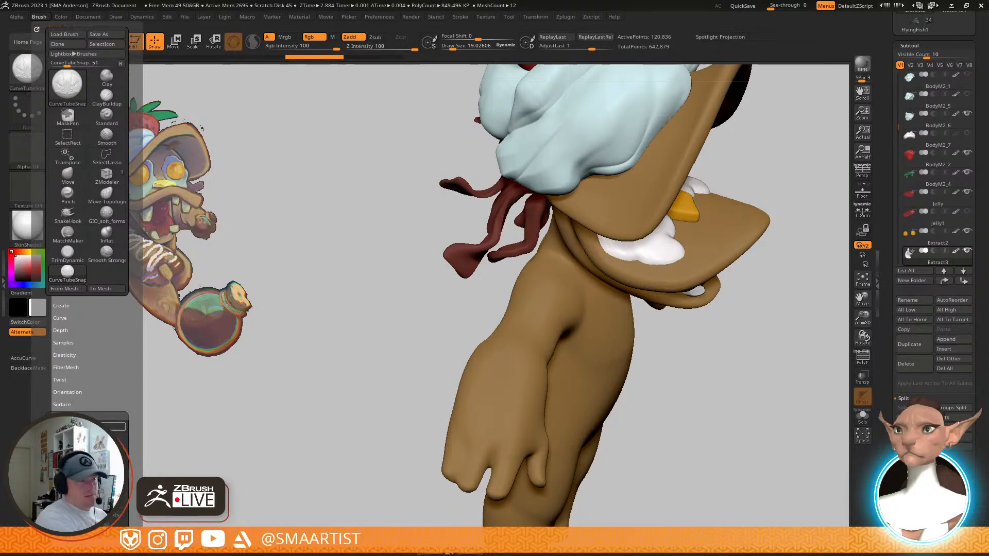
{"action": "key", "text": "s"}
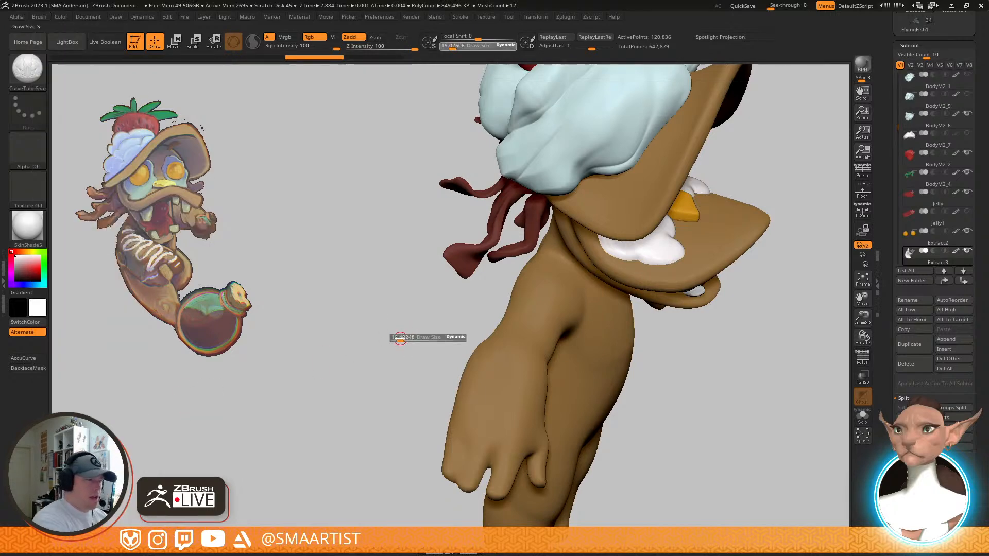
{"action": "left_click", "coordinate": [400, 338]}
{"action": "mouse_move", "coordinate": [552, 294]}
{"action": "left_mouse_down"}
{"action": "mouse_move", "coordinate": [470, 353]}
{"action": "mouse_move", "coordinate": [535, 427]}
{"action": "mouse_move", "coordinate": [652, 434]}
{"action": "mouse_move", "coordinate": [654, 415]}
{"action": "mouse_move", "coordinate": [654, 426]}
{"action": "left_mouse_up"}
{"action": "key", "text": "ctrl+z"}
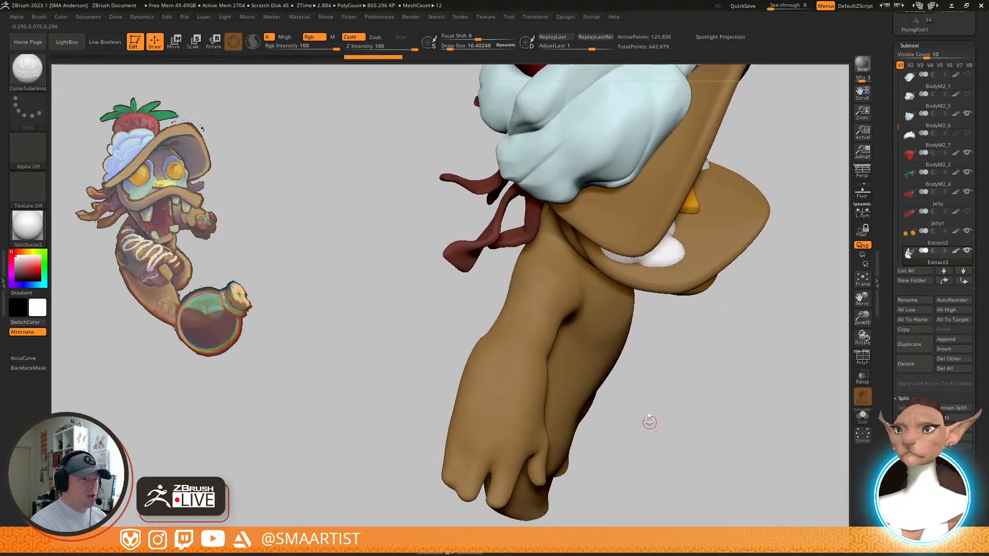
Enable Size in the stroke's curve modifiers and flatten the curve falloff to a constant value of about 0.63
{"action": "left_click", "coordinate": [460, 17]}
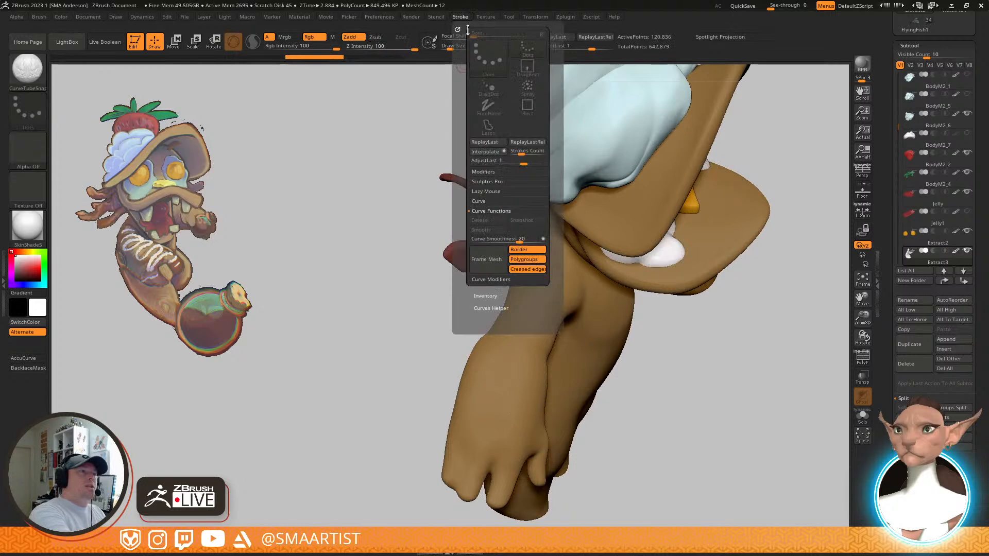
{"action": "left_click", "coordinate": [513, 279]}
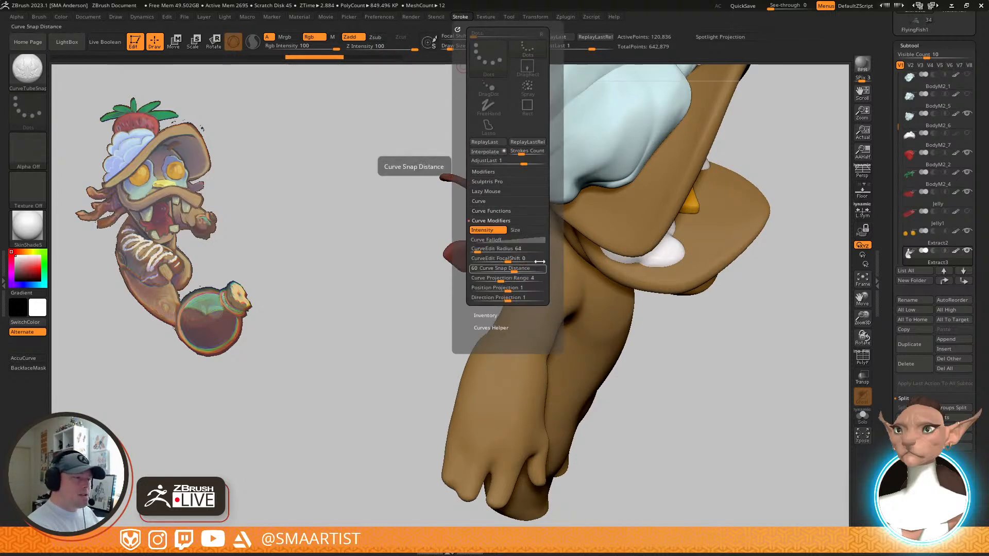
{"action": "left_click", "coordinate": [507, 240]}
{"action": "left_click_drag", "start_coordinate": [472, 309], "coordinate": [468, 266]}
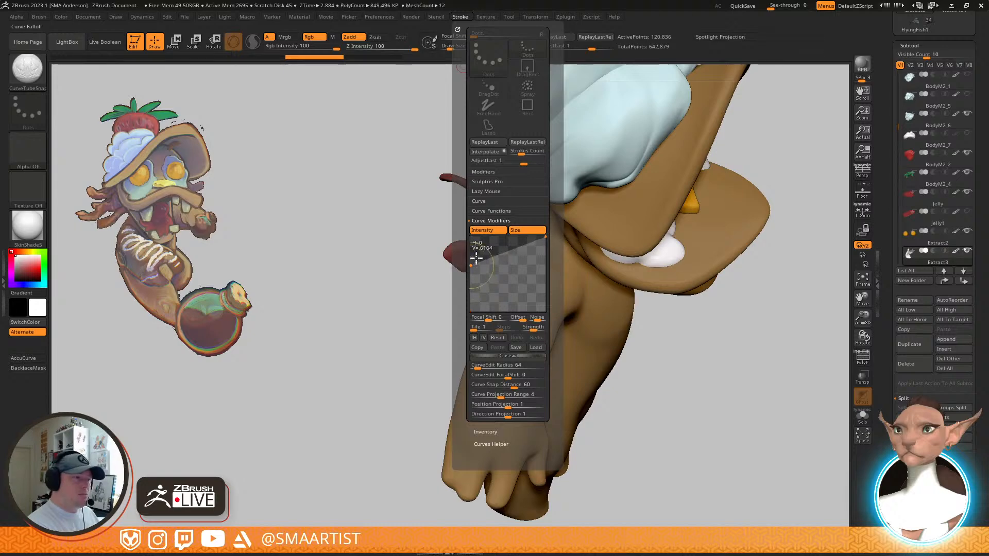
{"action": "left_click_drag", "start_coordinate": [545, 237], "coordinate": [549, 266]}
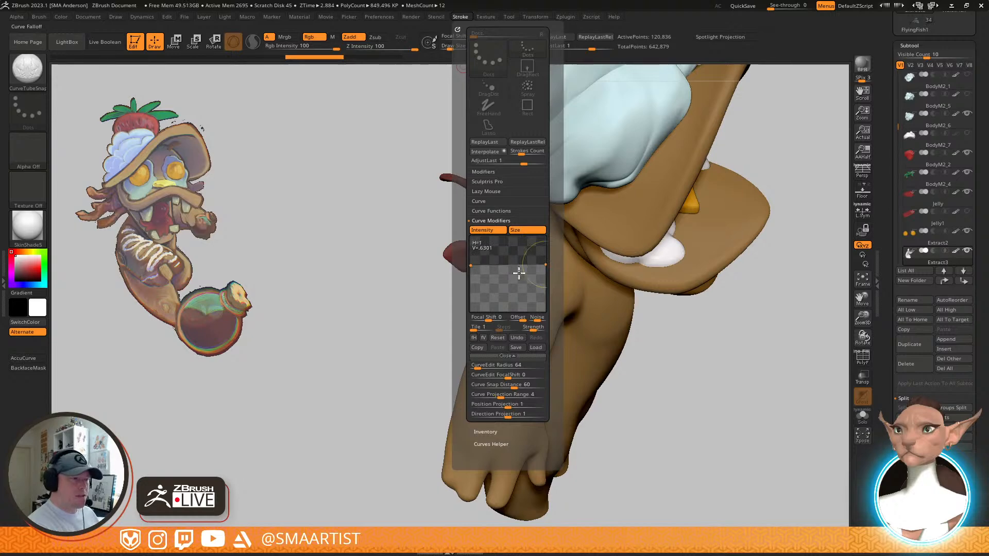
{"action": "left_click", "coordinate": [539, 319]}
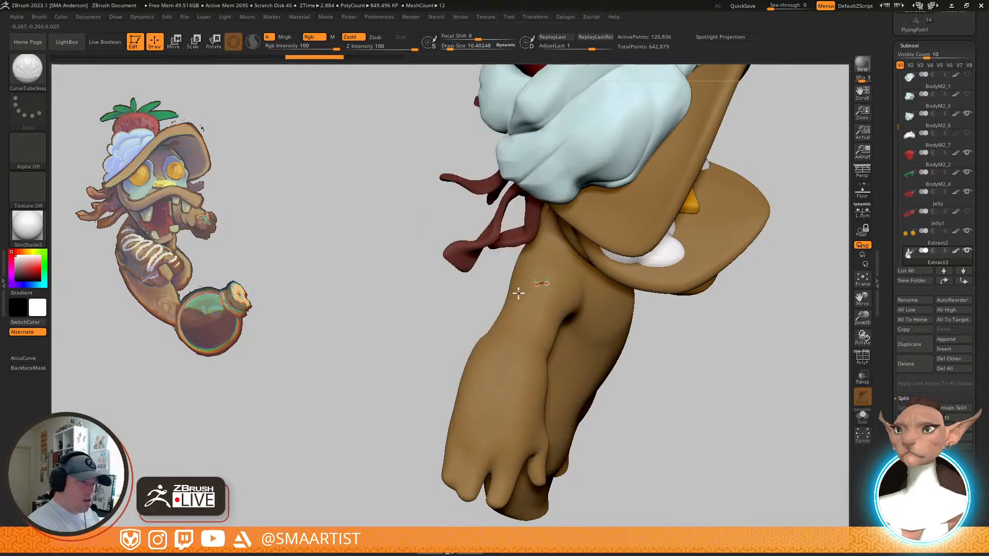
Test a zigzag tube down the upper arm with the constant falloff, and undo it
{"action": "mouse_move", "coordinate": [508, 348]}
{"action": "left_mouse_down"}
{"action": "mouse_move", "coordinate": [499, 398]}
{"action": "mouse_move", "coordinate": [481, 418]}
{"action": "left_mouse_up"}
{"action": "right_click_drag", "start_coordinate": [581, 372], "coordinate": [611, 300], "text": "ctrl"}
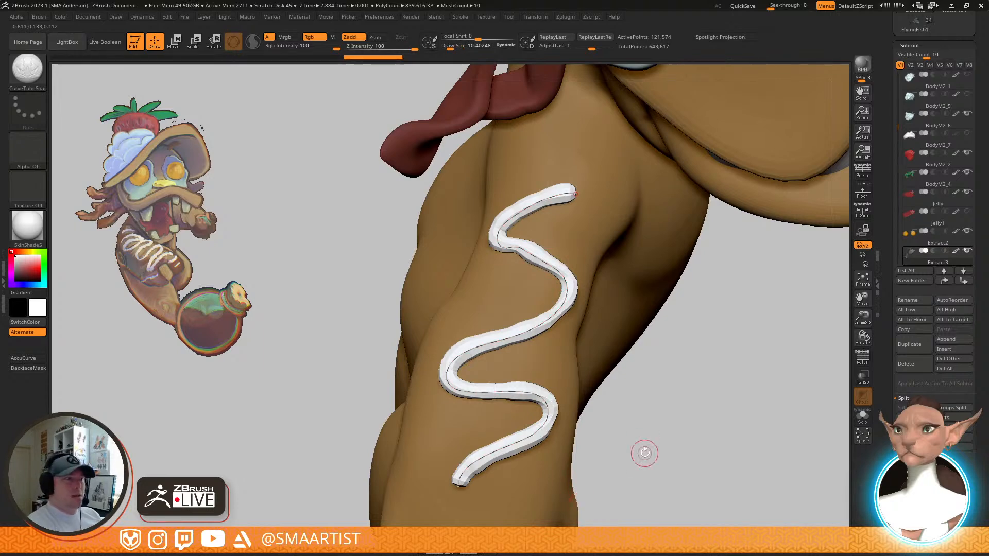
{"action": "mouse_move", "coordinate": [596, 348]}
{"action": "right_mouse_down", "text": "ctrl"}
{"action": "mouse_move", "coordinate": [601, 265]}
{"action": "mouse_move", "coordinate": [615, 222]}
{"action": "mouse_move", "coordinate": [629, 227]}
{"action": "mouse_move", "coordinate": [640, 324]}
{"action": "mouse_move", "coordinate": [606, 280]}
{"action": "mouse_move", "coordinate": [612, 304]}
{"action": "right_mouse_up", "text": "ctrl"}
{"action": "key", "text": "ctrl+z"}
{"action": "key", "text": "ctrl+z"}
Place one short arched icing tube across the upper arm, undoing strokes that do not fit
{"action": "mouse_move", "coordinate": [543, 294]}
{"action": "right_mouse_down"}
{"action": "mouse_move", "coordinate": [538, 276]}
{"action": "mouse_move", "coordinate": [678, 324]}
{"action": "mouse_move", "coordinate": [588, 288]}
{"action": "mouse_move", "coordinate": [607, 278]}
{"action": "mouse_move", "coordinate": [596, 288]}
{"action": "mouse_move", "coordinate": [572, 248]}
{"action": "mouse_move", "coordinate": [560, 248]}
{"action": "right_mouse_up"}
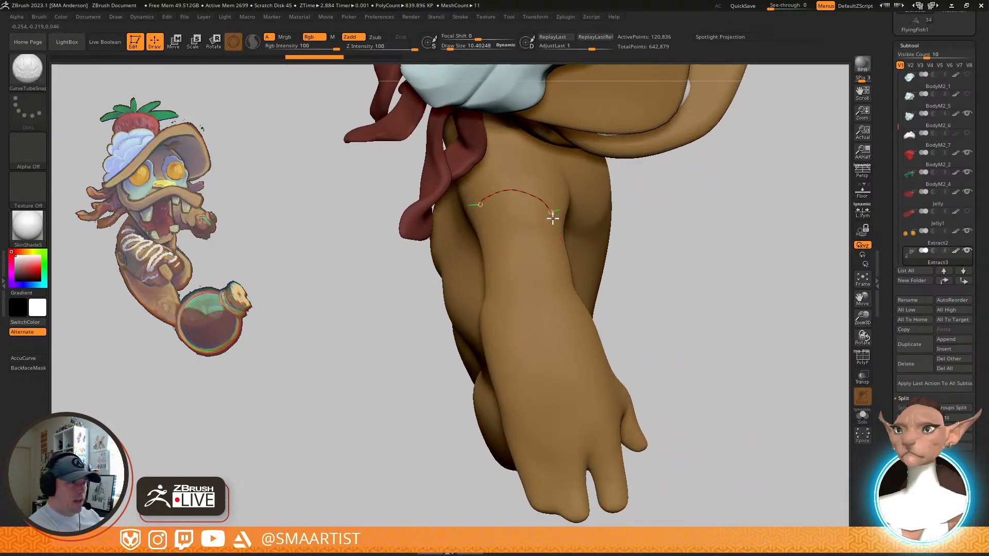
{"action": "left_click_drag", "start_coordinate": [551, 215], "coordinate": [553, 218]}
{"action": "left_click", "coordinate": [551, 256]}
{"action": "key", "text": "ctrl+z"}
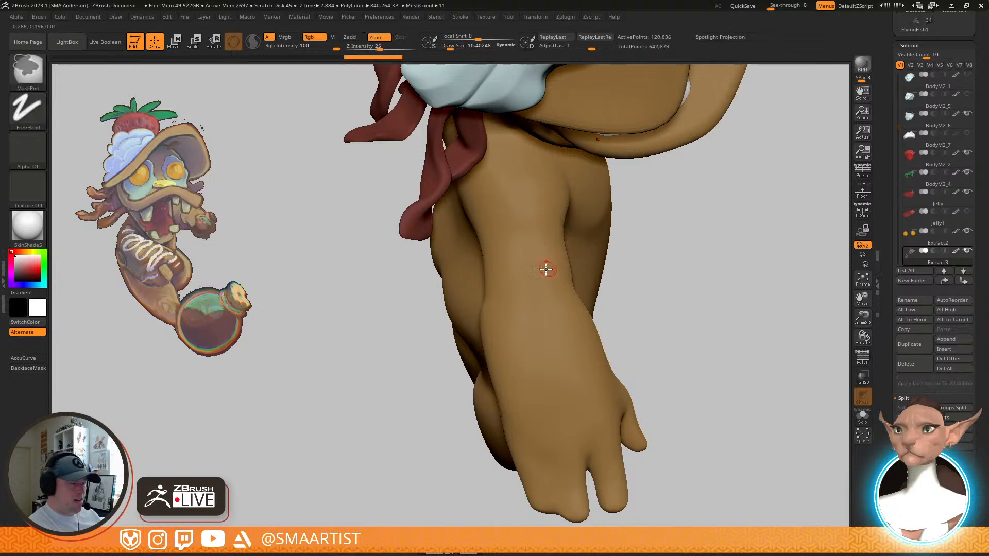
{"action": "left_click_drag", "start_coordinate": [515, 188], "coordinate": [566, 223]}
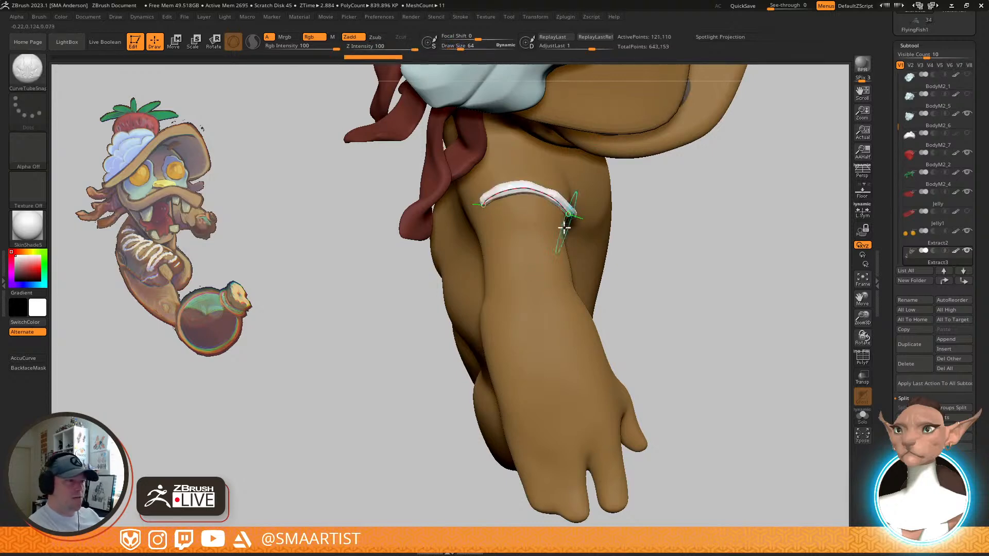
{"action": "mouse_move", "coordinate": [528, 268]}
{"action": "right_mouse_down"}
{"action": "mouse_move", "coordinate": [517, 264]}
{"action": "mouse_move", "coordinate": [525, 249]}
{"action": "mouse_move", "coordinate": [551, 243]}
{"action": "mouse_move", "coordinate": [518, 221]}
{"action": "right_mouse_up"}
{"action": "key", "text": "ctrl+z"}
{"action": "left_click", "coordinate": [558, 209]}
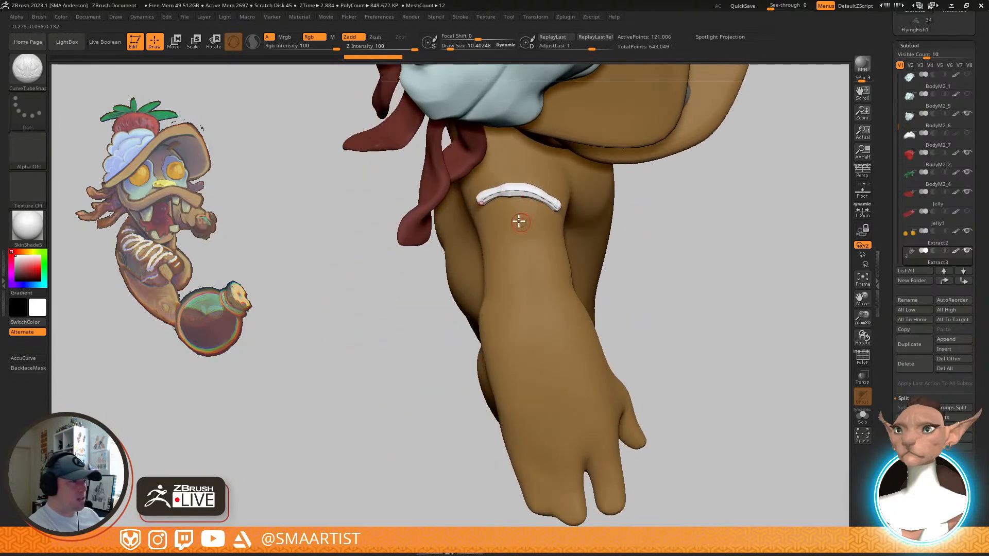
Draw a continuous zigzag icing tube down the arm to the hand and a short strip above the fingers
{"action": "left_click", "coordinate": [541, 298]}
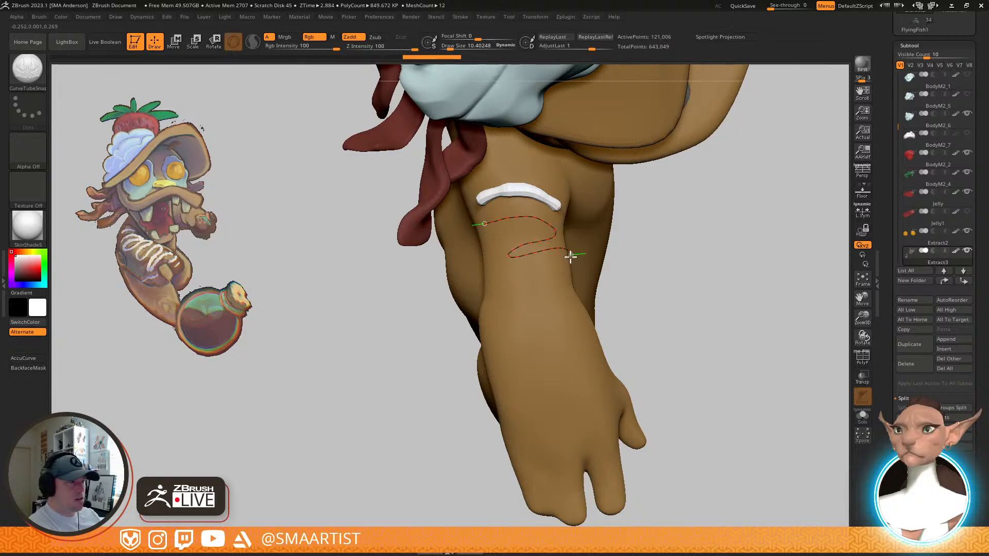
{"action": "left_click_drag", "start_coordinate": [516, 306], "coordinate": [519, 306]}
{"action": "key", "text": "ctrl+z"}
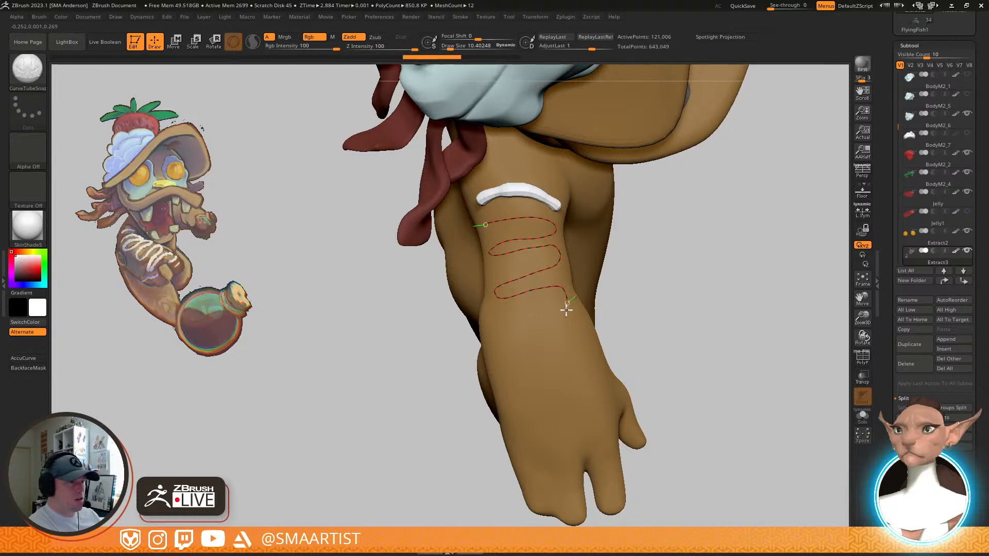
{"action": "left_click_drag", "start_coordinate": [581, 332], "coordinate": [585, 342]}
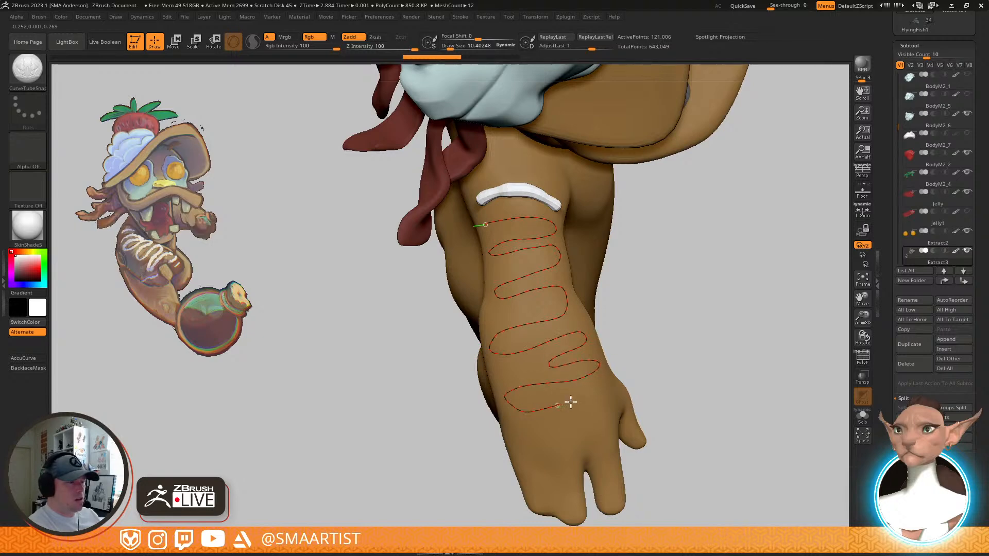
{"action": "left_click_drag", "start_coordinate": [530, 437], "coordinate": [532, 437]}
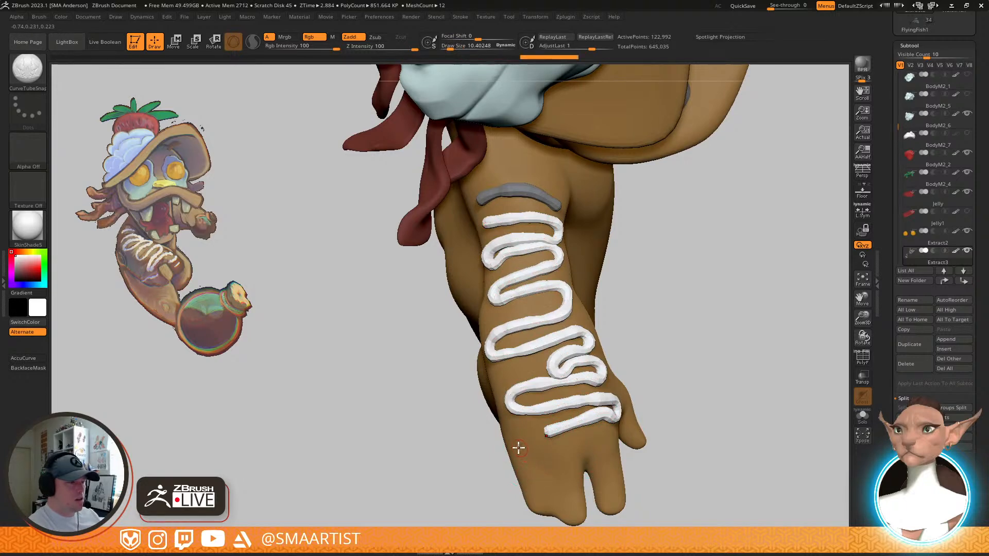
{"action": "left_click_drag", "start_coordinate": [561, 453], "coordinate": [588, 446]}
{"action": "right_click_drag", "start_coordinate": [634, 461], "coordinate": [604, 412], "text": "ctrl"}
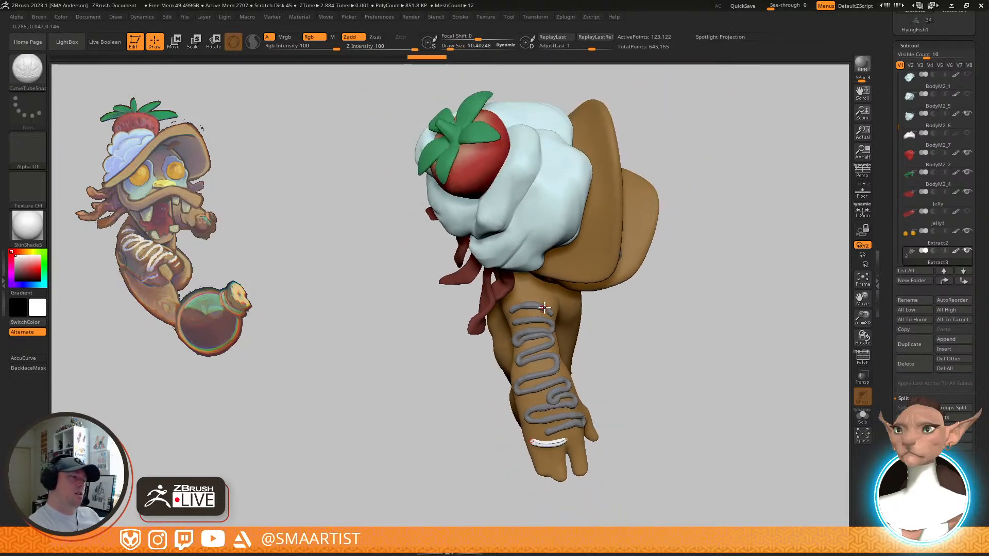
Undo the zigzag tube and hand strip, going back to the single arched icing tube across the upper arm
{"action": "left_click_drag", "start_coordinate": [648, 351], "coordinate": [682, 400], "text": "ctrl"}
{"action": "right_click_drag", "start_coordinate": [693, 391], "coordinate": [707, 337]}
{"action": "right_click_drag", "start_coordinate": [576, 341], "coordinate": [594, 392], "text": "ctrl"}
{"action": "key", "text": "ctrl+z"}
{"action": "key", "text": "ctrl+z"}
{"action": "key", "text": "ctrl+z"}
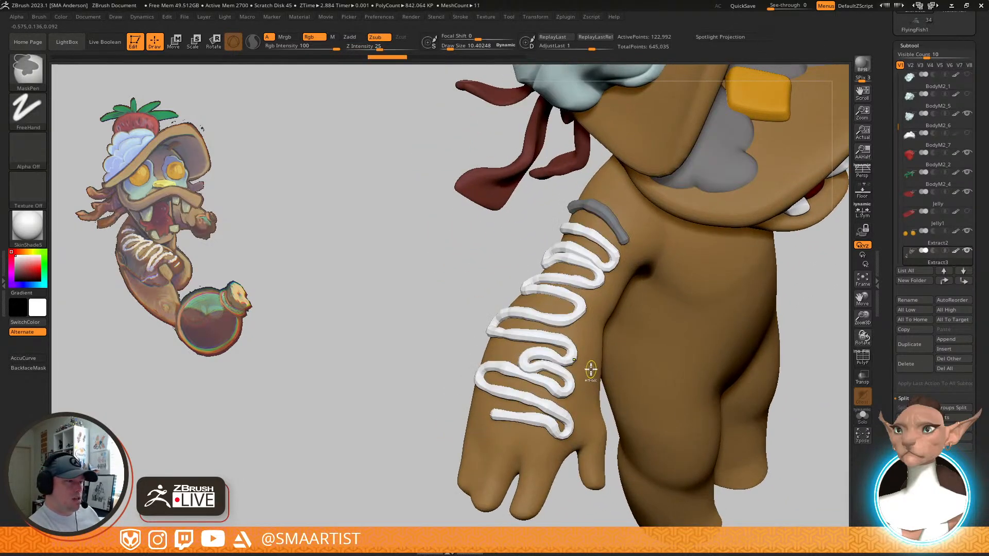
{"action": "key", "text": "ctrl+z"}
{"action": "mouse_move", "coordinate": [585, 335]}
{"action": "right_mouse_down"}
{"action": "mouse_move", "coordinate": [602, 342]}
{"action": "mouse_move", "coordinate": [602, 315]}
{"action": "right_mouse_up"}
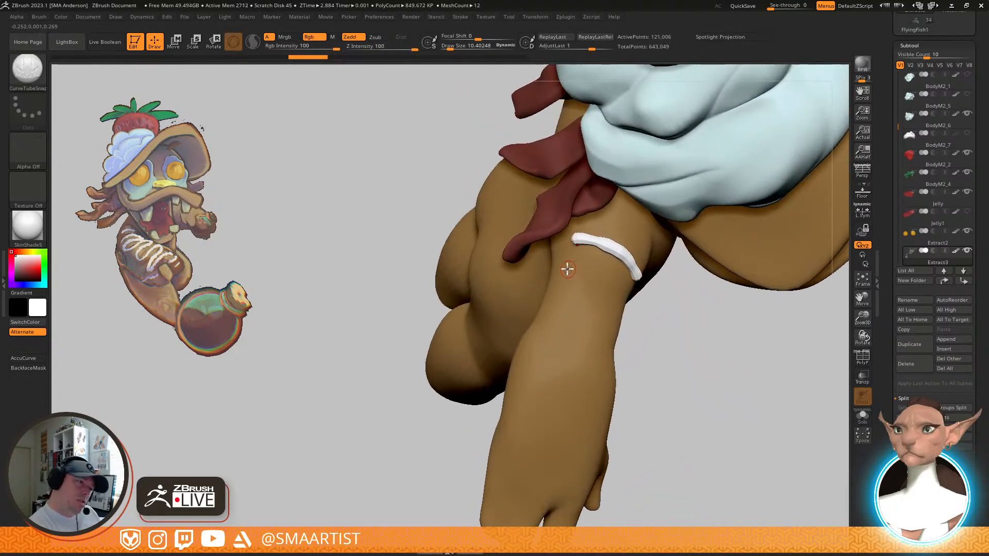
Draw a looser looping zigzag icing tube down the arm, starting below the arched strip and ending above the hand
{"action": "left_click_drag", "start_coordinate": [588, 355], "coordinate": [549, 339]}
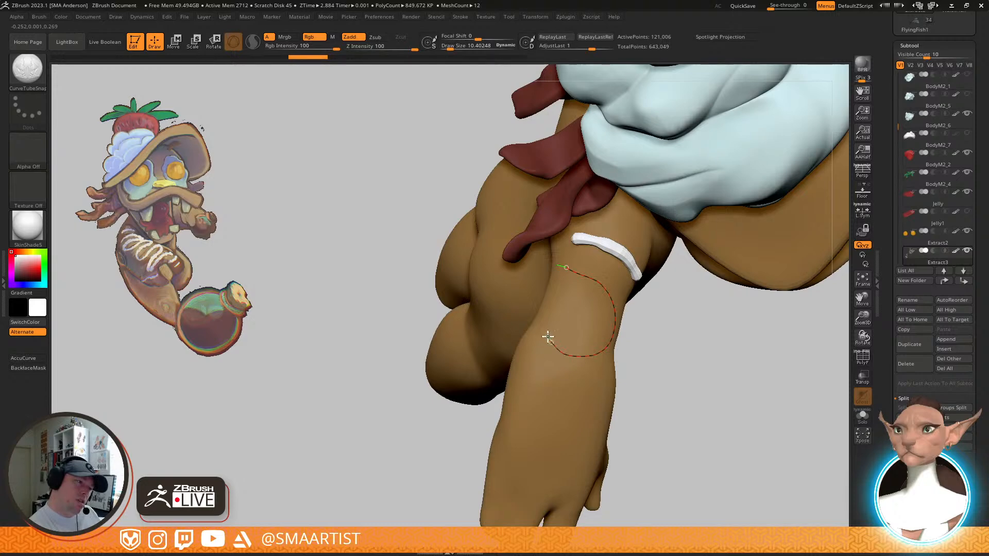
{"action": "mouse_move", "coordinate": [611, 379]}
{"action": "left_mouse_down"}
{"action": "mouse_move", "coordinate": [522, 397]}
{"action": "mouse_move", "coordinate": [584, 418]}
{"action": "left_mouse_up"}
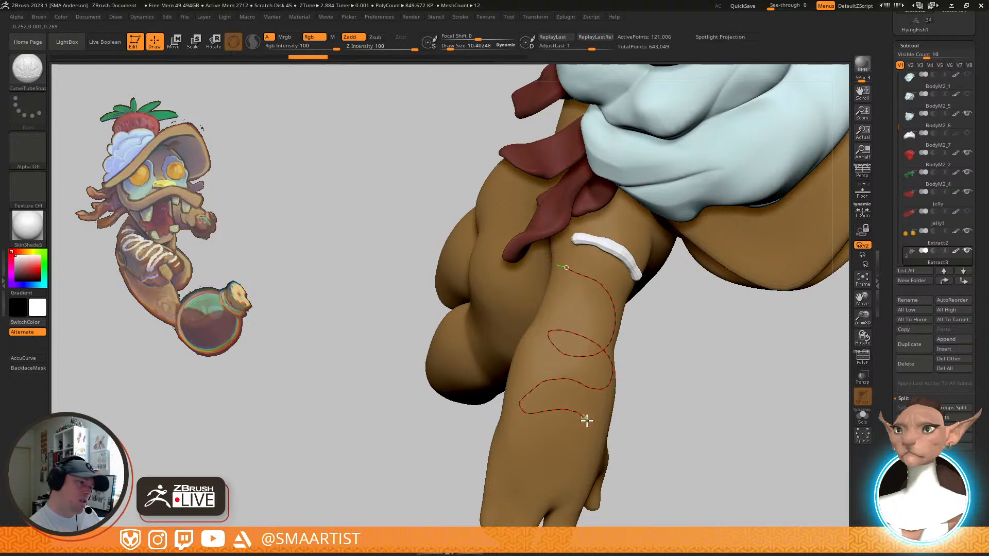
{"action": "left_click_drag", "start_coordinate": [513, 459], "coordinate": [514, 459]}
Place a short icing strip across the back of the hand and an arched one over a middle finger, undoing a misplaced strip
{"action": "right_click_drag", "start_coordinate": [667, 376], "coordinate": [585, 399]}
{"action": "left_click", "coordinate": [544, 396]}
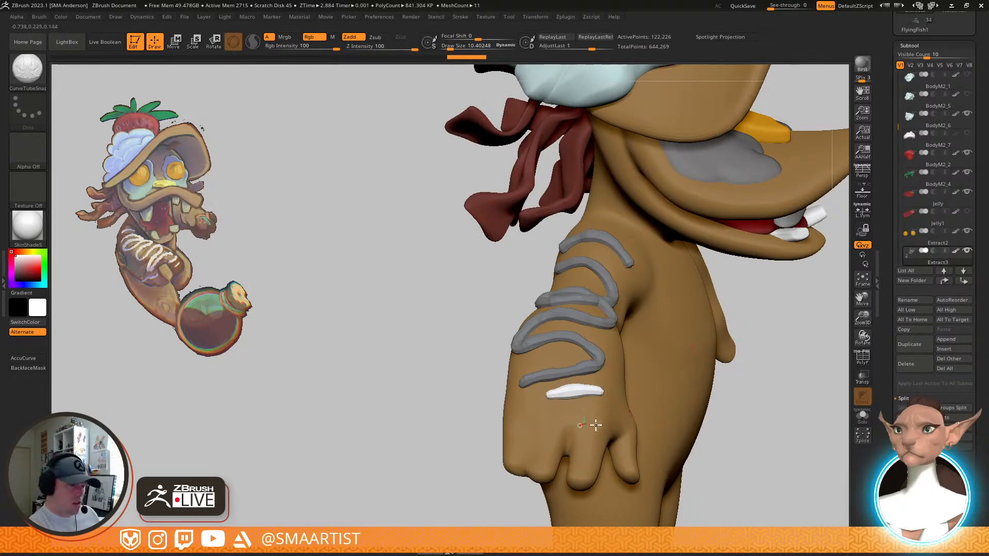
{"action": "left_click", "coordinate": [612, 436]}
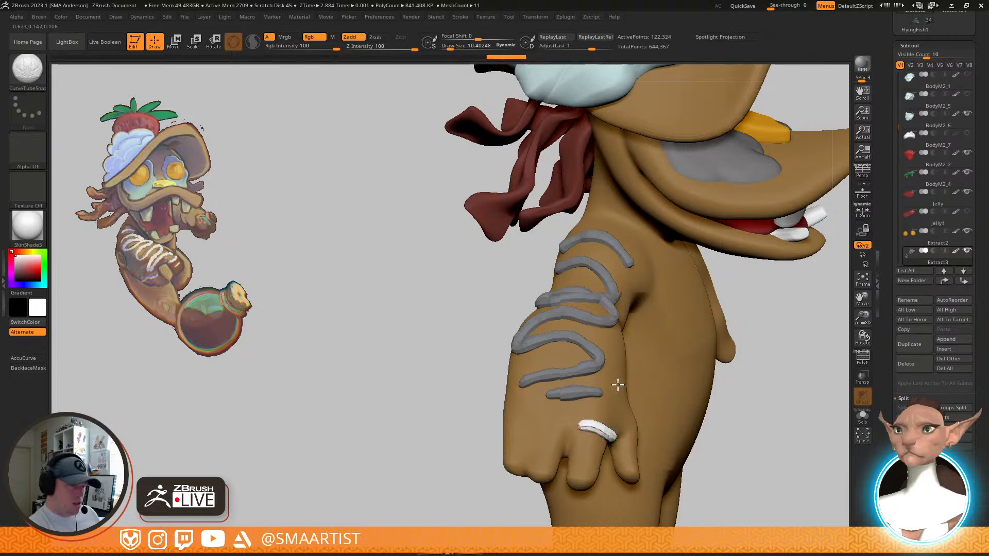
{"action": "right_click_drag", "start_coordinate": [621, 377], "coordinate": [616, 393]}
{"action": "key", "text": "ctrl+z"}
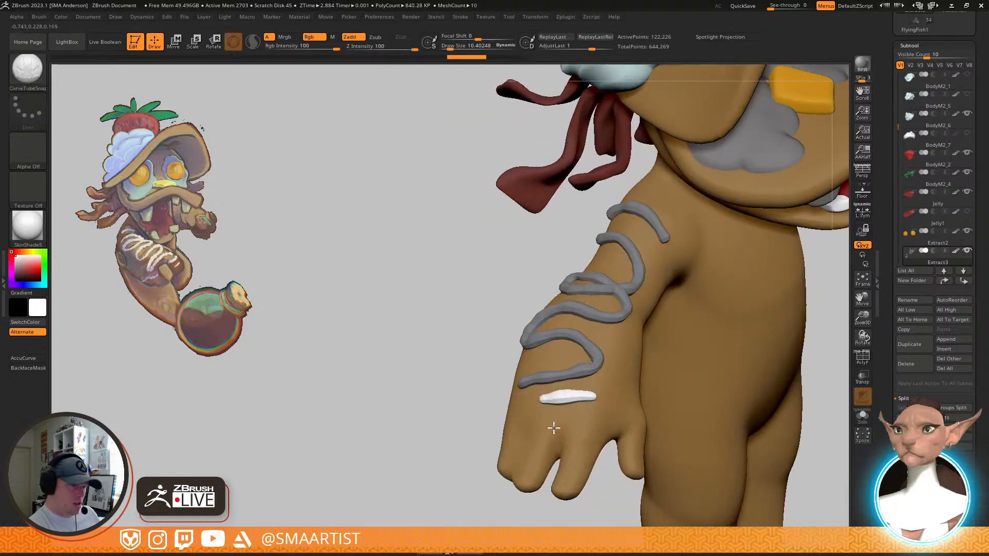
{"action": "left_click_drag", "start_coordinate": [591, 441], "coordinate": [594, 442]}
Add a wavy icing strip across the outer knuckles and a hook-shaped strip around the outer side of the hand
{"action": "right_click_drag", "start_coordinate": [619, 390], "coordinate": [579, 415]}
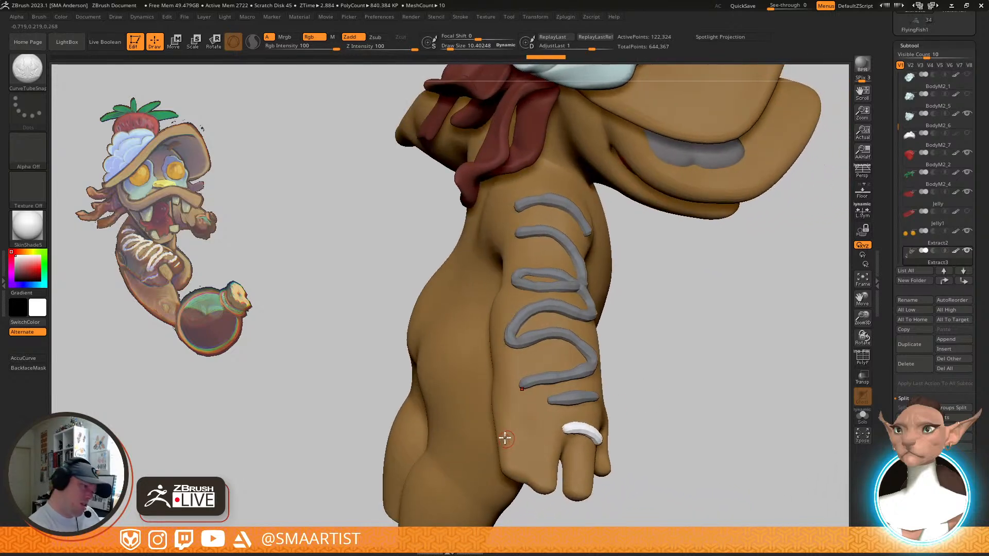
{"action": "left_click_drag", "start_coordinate": [555, 455], "coordinate": [556, 454]}
{"action": "right_click_drag", "start_coordinate": [610, 411], "coordinate": [615, 394]}
{"action": "left_click_drag", "start_coordinate": [622, 399], "coordinate": [608, 394]}
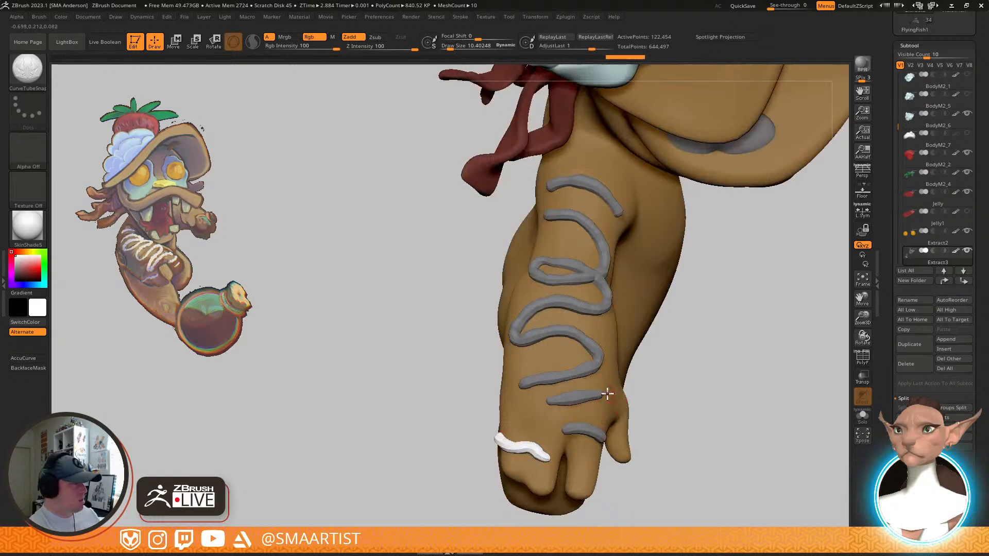
{"action": "right_click_drag", "start_coordinate": [556, 412], "coordinate": [542, 412]}
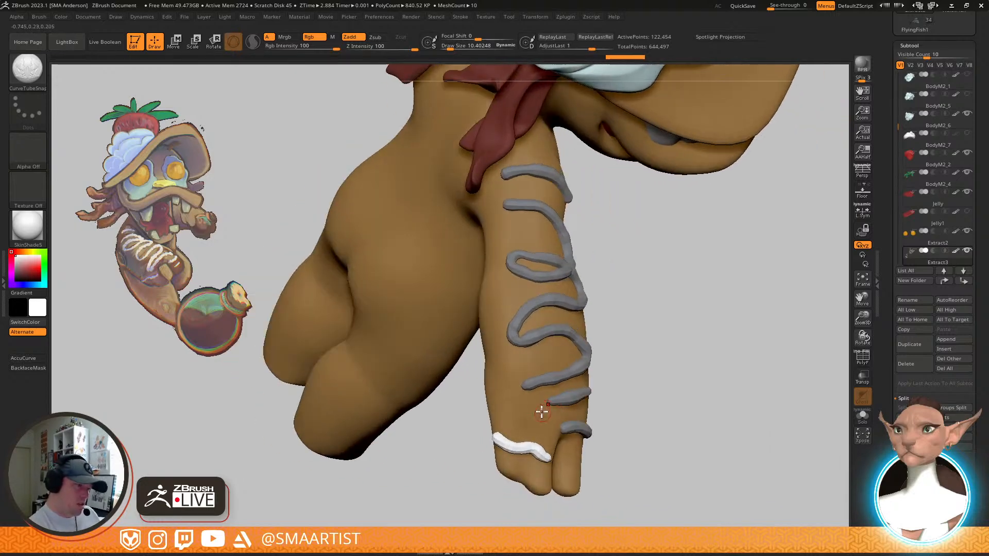
{"action": "left_click_drag", "start_coordinate": [511, 382], "coordinate": [512, 382]}
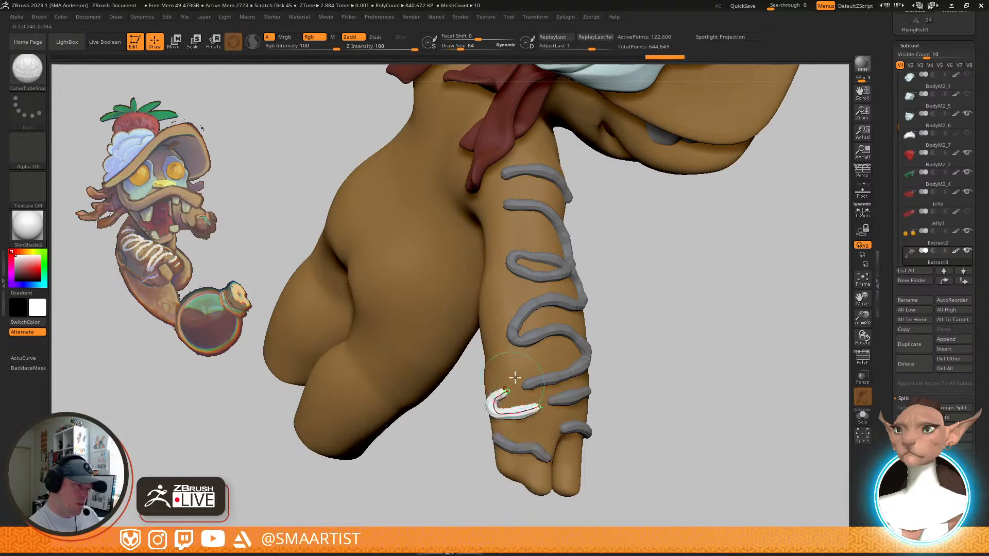
{"action": "right_click_drag", "start_coordinate": [596, 368], "coordinate": [597, 345]}
{"action": "left_click_drag", "start_coordinate": [508, 390], "coordinate": [544, 405]}
{"action": "right_click_drag", "start_coordinate": [590, 407], "coordinate": [527, 408]}
{"action": "mouse_move", "coordinate": [604, 377]}
{"action": "right_mouse_down"}
{"action": "mouse_move", "coordinate": [612, 360]}
{"action": "mouse_move", "coordinate": [634, 363]}
{"action": "mouse_move", "coordinate": [613, 369]}
{"action": "right_mouse_up"}
Clear the mask and add a curved icing strip around the base of the thumb
{"action": "left_click_drag", "start_coordinate": [755, 371], "coordinate": [764, 380], "text": "ctrl"}
{"action": "right_click_drag", "start_coordinate": [756, 383], "coordinate": [725, 354], "text": "ctrl"}
{"action": "right_click_drag", "start_coordinate": [725, 354], "coordinate": [667, 376]}
{"action": "right_click_drag", "start_coordinate": [609, 387], "coordinate": [658, 452], "text": "ctrl"}
{"action": "right_click_drag", "start_coordinate": [658, 452], "coordinate": [578, 405]}
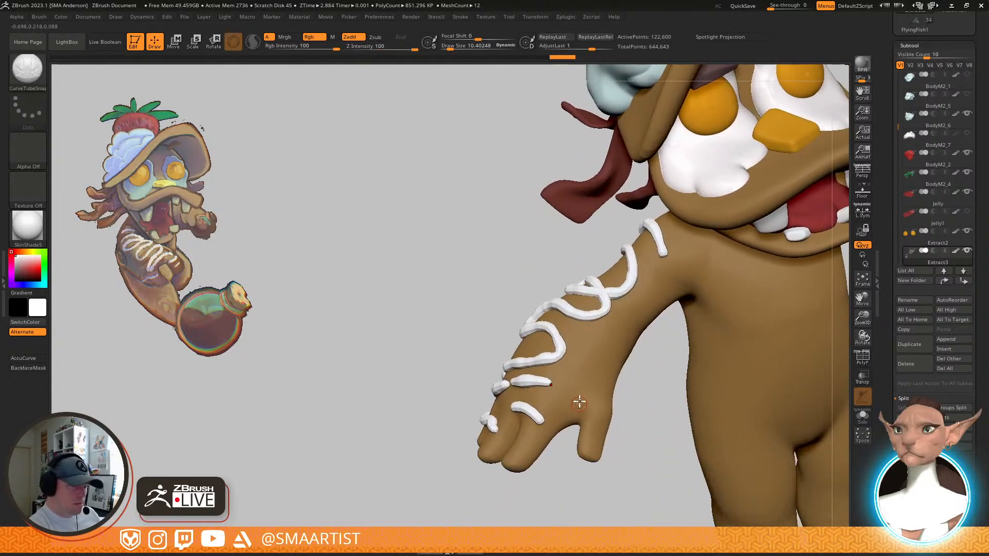
{"action": "left_click_drag", "start_coordinate": [570, 415], "coordinate": [571, 416]}
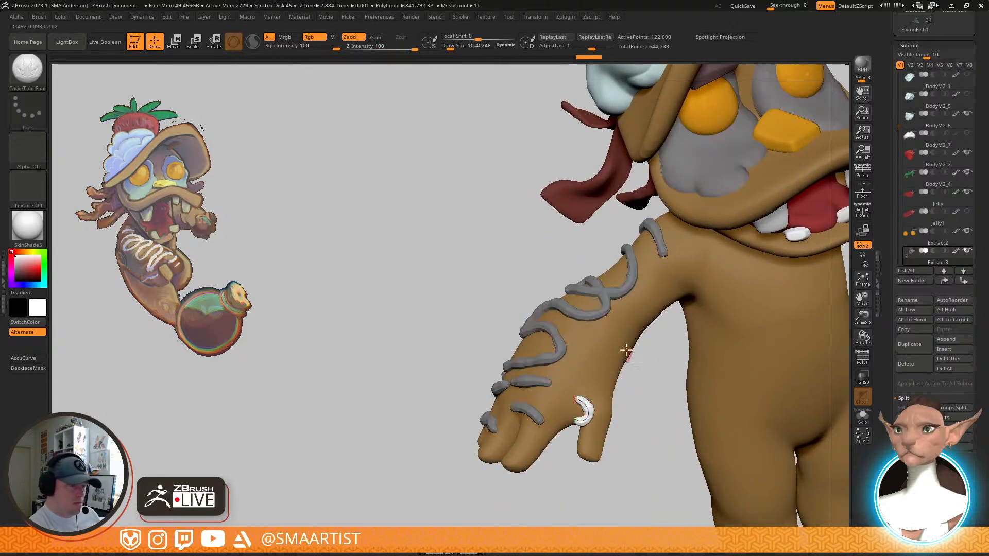
{"action": "right_click_drag", "start_coordinate": [666, 376], "coordinate": [720, 327], "text": "ctrl"}
Clear the mask, add a small icing dab between the hand strips and the thumb, and clear the mask again
{"action": "left_click_drag", "start_coordinate": [726, 336], "coordinate": [750, 394], "text": "ctrl"}
{"action": "right_click_drag", "start_coordinate": [776, 363], "coordinate": [709, 409], "text": "alt"}
{"action": "right_click_drag", "start_coordinate": [586, 397], "coordinate": [625, 470], "text": "ctrl"}
{"action": "left_click_drag", "start_coordinate": [524, 378], "coordinate": [539, 392]}
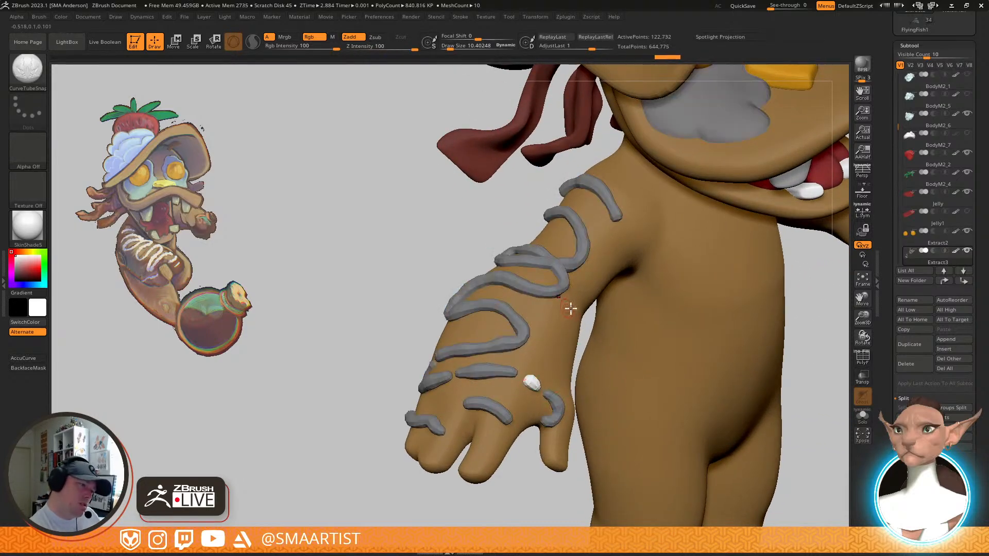
{"action": "right_click_drag", "start_coordinate": [654, 417], "coordinate": [665, 334], "text": "ctrl"}
{"action": "left_click_drag", "start_coordinate": [733, 315], "coordinate": [780, 328], "text": "ctrl"}
{"action": "right_click_drag", "start_coordinate": [796, 322], "coordinate": [763, 331], "text": "alt"}
Isolate the icing tubes by hiding the egg whites, and split them into their own subtool with Split Hidden
{"action": "key", "text": "shift+f"}
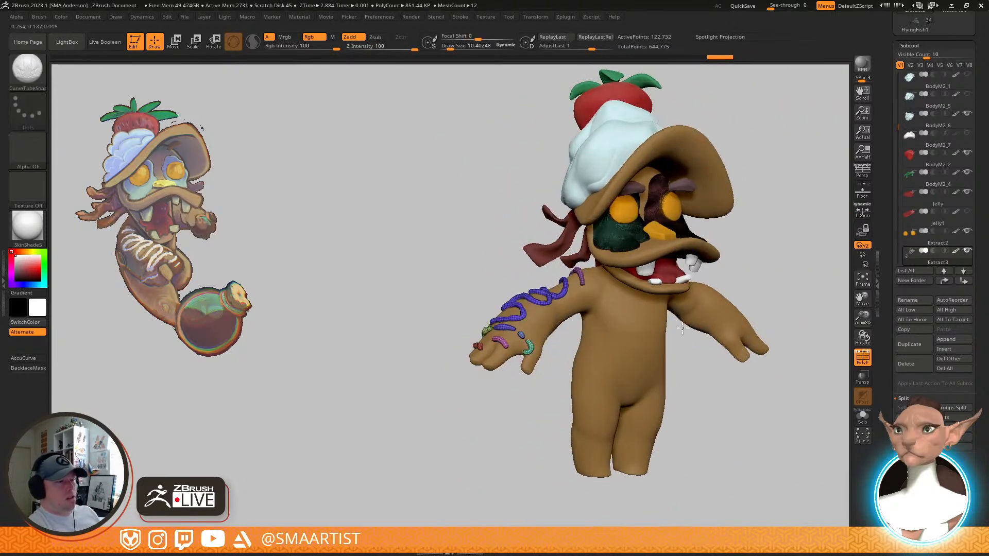
{"action": "right_click_drag", "start_coordinate": [684, 337], "coordinate": [686, 337]}
{"action": "key", "text": "shift+s"}
{"action": "left_click_drag", "start_coordinate": [597, 278], "coordinate": [479, 419], "text": "ctrl+shift"}
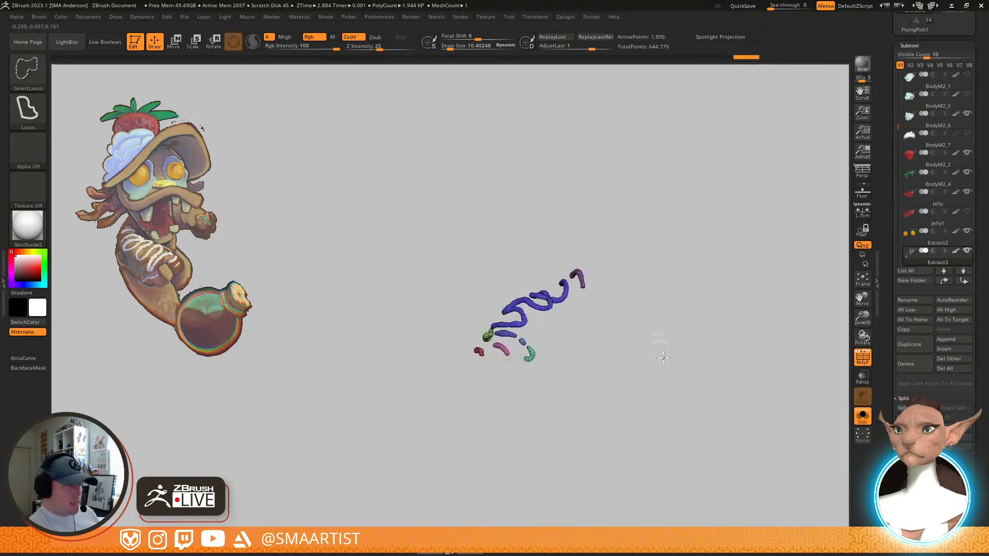
{"action": "left_click_drag", "start_coordinate": [653, 336], "coordinate": [656, 337], "text": "ctrl+shift"}
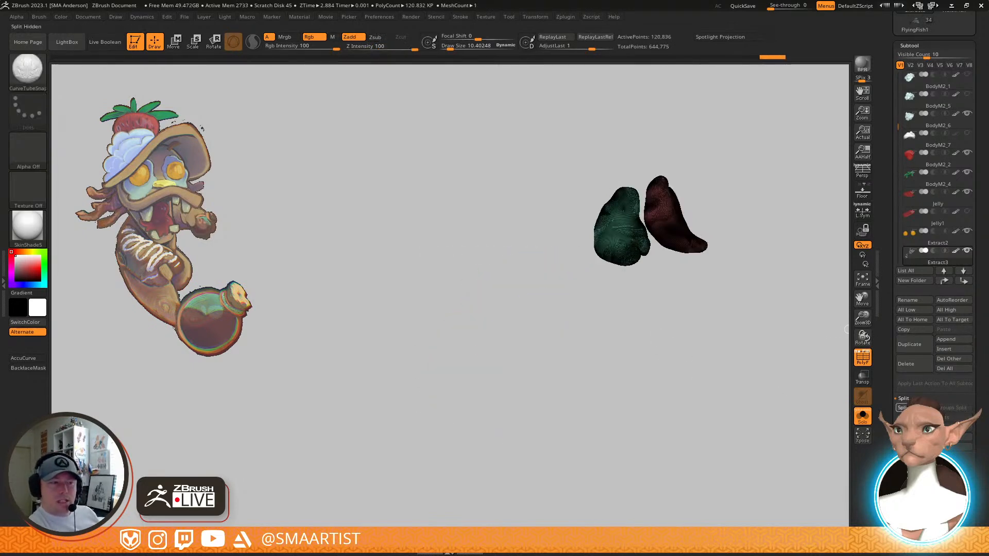
{"action": "key", "text": "Down"}
{"action": "left_click_drag", "start_coordinate": [636, 436], "coordinate": [638, 447], "text": "ctrl"}
{"action": "key", "text": "alt+s"}
Adjust the upper zigzag loop on the arm using Move Topological with a draw size of about 25.5
{"action": "mouse_move", "coordinate": [692, 305]}
{"action": "right_mouse_down"}
{"action": "mouse_move", "coordinate": [649, 304]}
{"action": "mouse_move", "coordinate": [448, 525]}
{"action": "mouse_move", "coordinate": [579, 300]}
{"action": "mouse_move", "coordinate": [586, 340]}
{"action": "mouse_move", "coordinate": [567, 311]}
{"action": "right_mouse_up"}
{"action": "key", "text": "b"}
{"action": "key", "text": "m"}
{"action": "key", "text": "t"}
{"action": "key", "text": "s"}
{"action": "left_click_drag", "start_coordinate": [569, 311], "coordinate": [580, 254]}
{"action": "right_click_drag", "start_coordinate": [580, 254], "coordinate": [593, 299]}
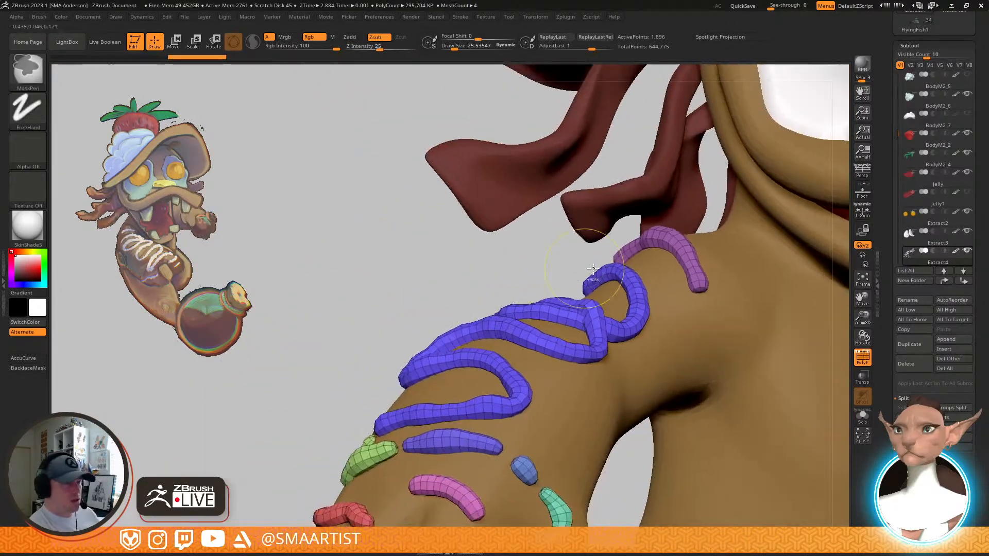
{"action": "key", "text": "shift+f"}
Refine the bends and ends of the icing tubes along the forearm and hand, undoing an over-smoothed tip
{"action": "right_click_drag", "start_coordinate": [704, 409], "coordinate": [664, 382], "text": "ctrl"}
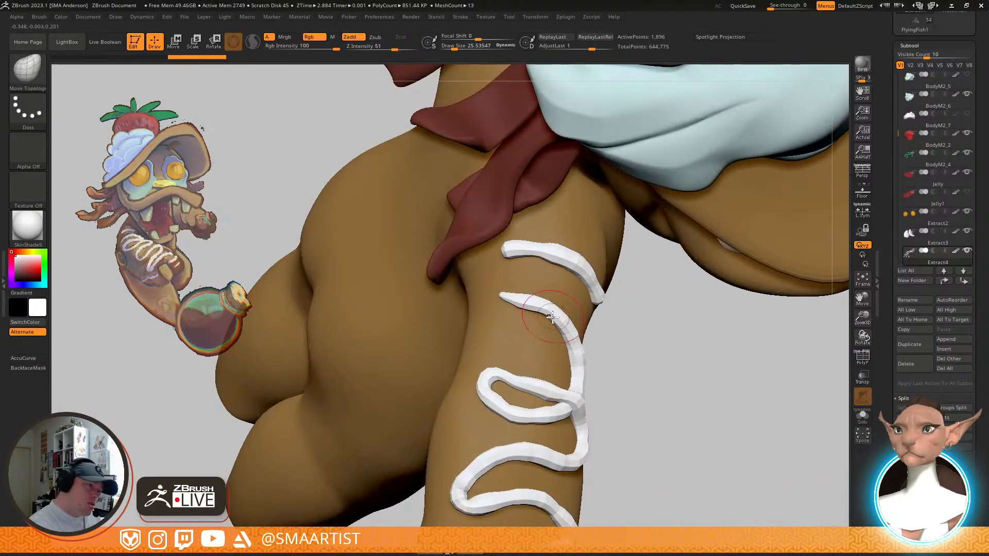
{"action": "key", "text": "ctrl+z"}
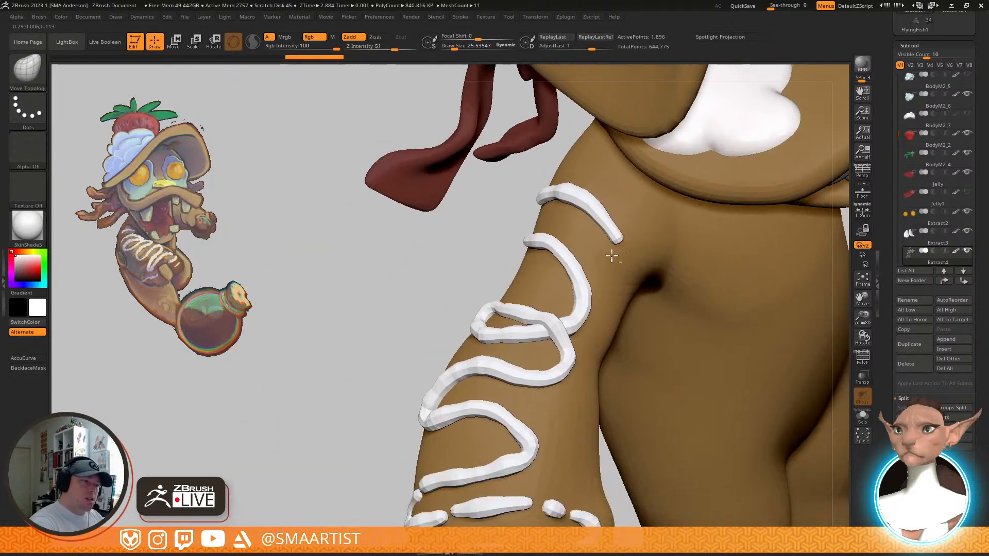
{"action": "right_click_drag", "start_coordinate": [497, 331], "coordinate": [468, 328]}
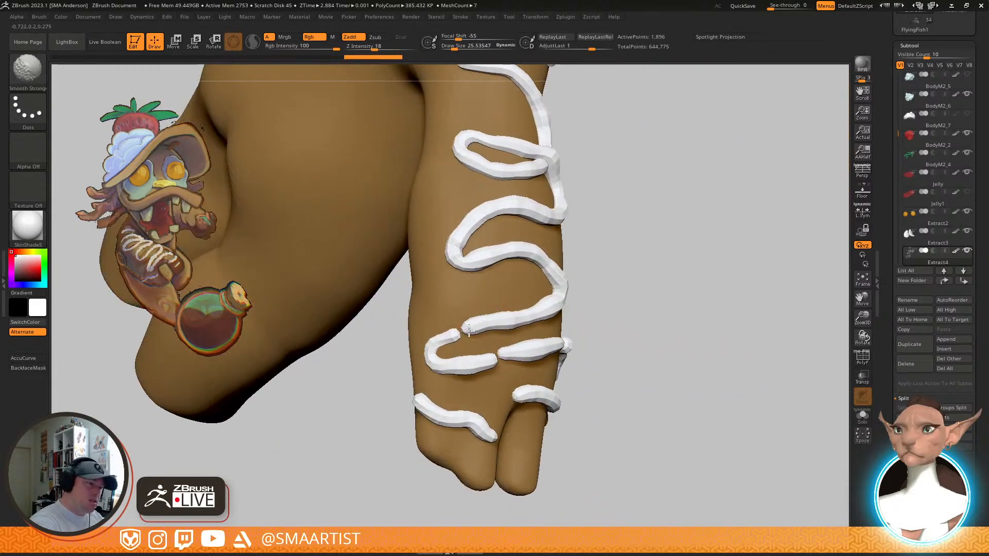
{"action": "right_click_drag", "start_coordinate": [524, 366], "coordinate": [511, 404]}
{"action": "mouse_move", "coordinate": [490, 441]}
{"action": "right_mouse_down"}
{"action": "mouse_move", "coordinate": [577, 396]}
{"action": "mouse_move", "coordinate": [549, 406]}
{"action": "mouse_move", "coordinate": [594, 333]}
{"action": "mouse_move", "coordinate": [604, 380]}
{"action": "mouse_move", "coordinate": [587, 453]}
{"action": "right_mouse_up"}
{"action": "mouse_move", "coordinate": [593, 380]}
{"action": "right_mouse_down"}
{"action": "mouse_move", "coordinate": [587, 419]}
{"action": "mouse_move", "coordinate": [620, 381]}
{"action": "mouse_move", "coordinate": [601, 426]}
{"action": "right_mouse_up"}
{"action": "right_click_drag", "start_coordinate": [661, 423], "coordinate": [587, 313], "text": "ctrl"}
{"action": "right_click_drag", "start_coordinate": [587, 313], "coordinate": [677, 316]}
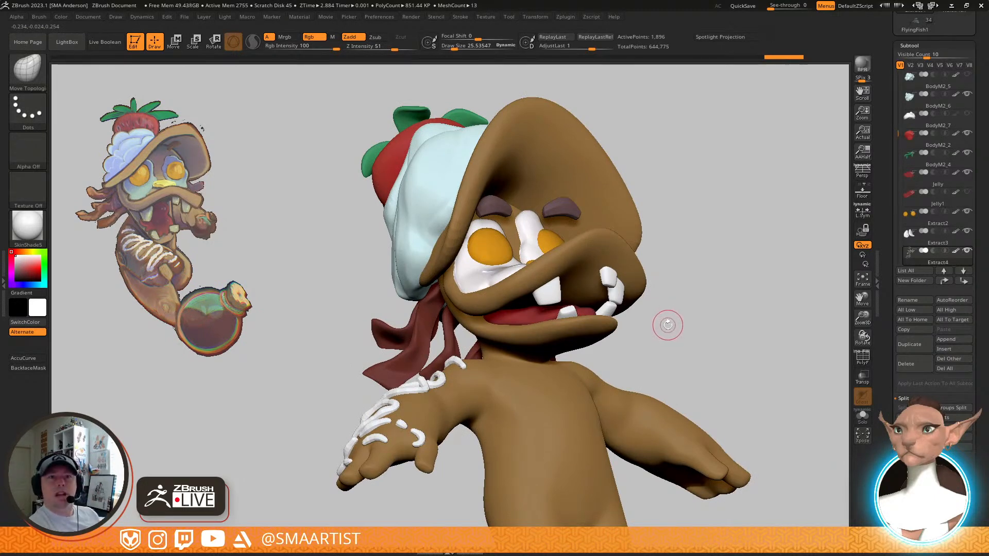
{"action": "mouse_move", "coordinate": [700, 288]}
{"action": "right_mouse_down"}
{"action": "mouse_move", "coordinate": [731, 331]}
{"action": "mouse_move", "coordinate": [650, 307]}
{"action": "mouse_move", "coordinate": [677, 309]}
{"action": "mouse_move", "coordinate": [651, 298]}
{"action": "mouse_move", "coordinate": [704, 280]}
{"action": "mouse_move", "coordinate": [701, 306]}
{"action": "mouse_move", "coordinate": [701, 281]}
{"action": "right_mouse_up"}
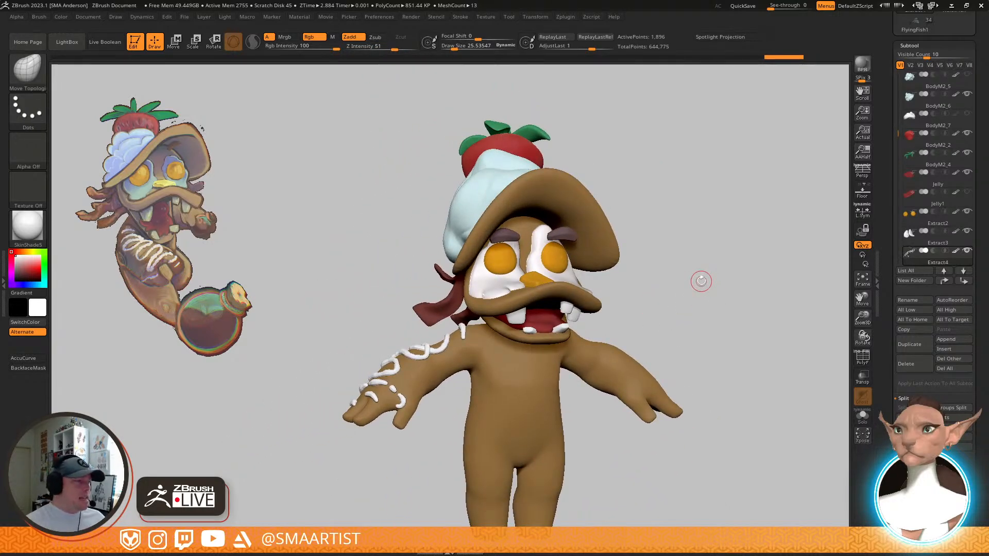
{"action": "right_click_drag", "start_coordinate": [699, 263], "coordinate": [719, 269]}
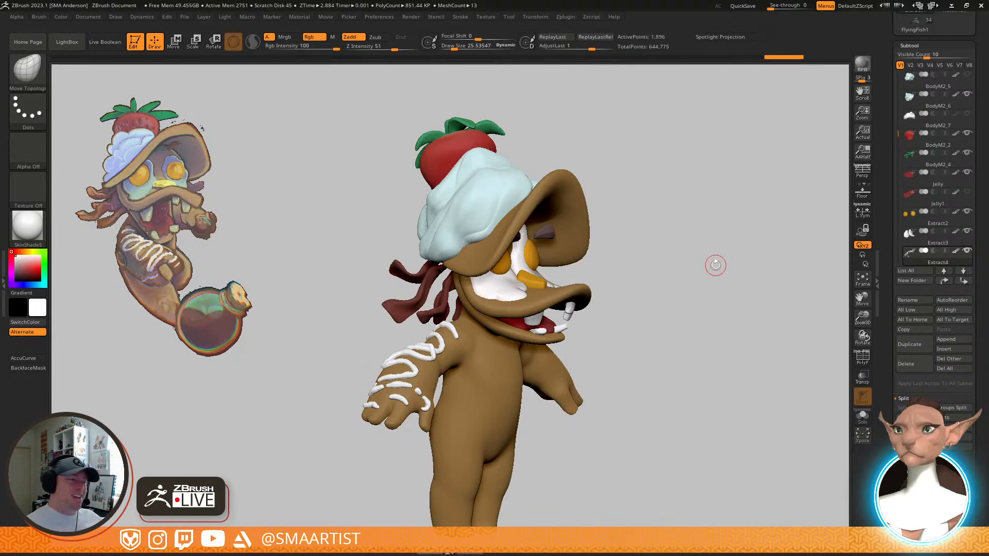
{"action": "left_click_drag", "start_coordinate": [699, 333], "coordinate": [692, 298]}
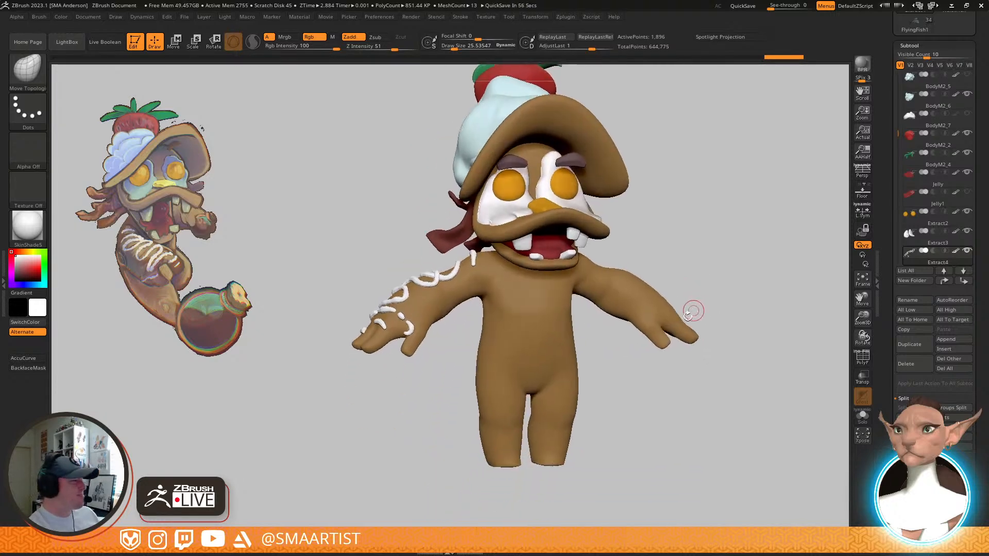
Select the body subtool and pull the sides of the waist and hips outward using a Move brush of size about 157
{"action": "left_click_drag", "start_coordinate": [589, 416], "coordinate": [627, 353]}
{"action": "left_click", "coordinate": [634, 376], "text": "alt"}
{"action": "key", "text": "b"}
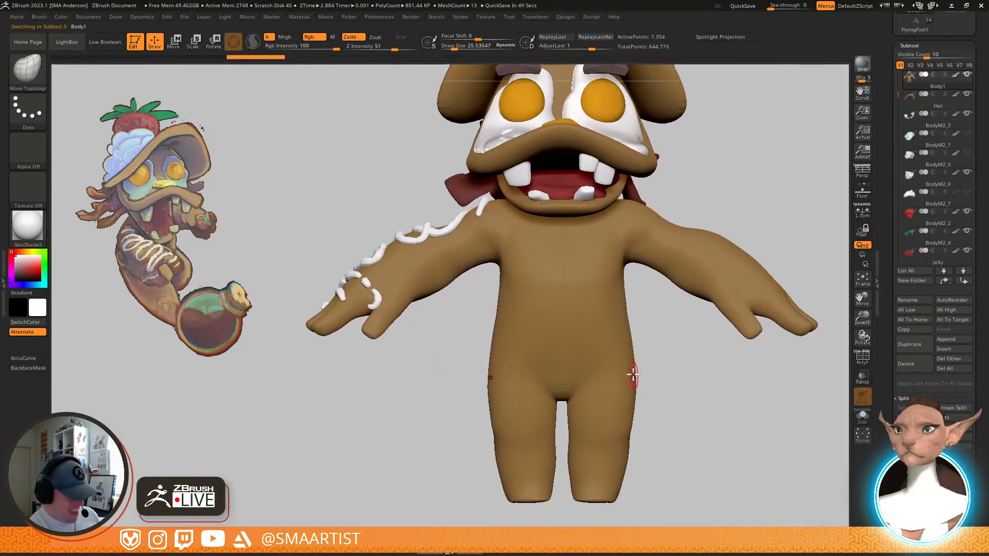
{"action": "key", "text": "m"}
{"action": "key", "text": "v"}
{"action": "key", "text": "s"}
{"action": "left_click_drag", "start_coordinate": [640, 366], "coordinate": [653, 369]}
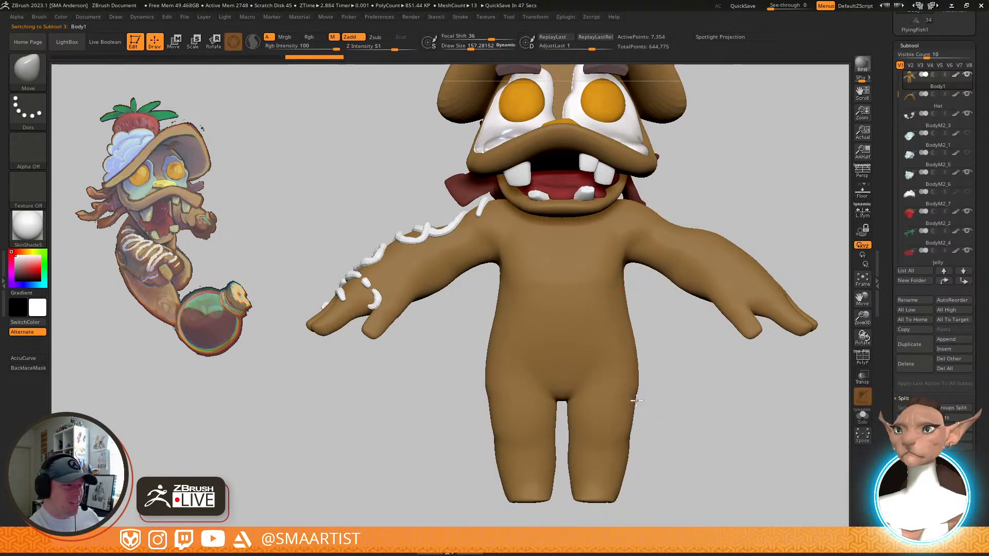
{"action": "mouse_move", "coordinate": [633, 301]}
{"action": "left_mouse_down"}
{"action": "mouse_move", "coordinate": [596, 331]}
{"action": "mouse_move", "coordinate": [640, 326]}
{"action": "mouse_move", "coordinate": [641, 314]}
{"action": "left_mouse_up"}
{"action": "key", "text": "ctrl"}
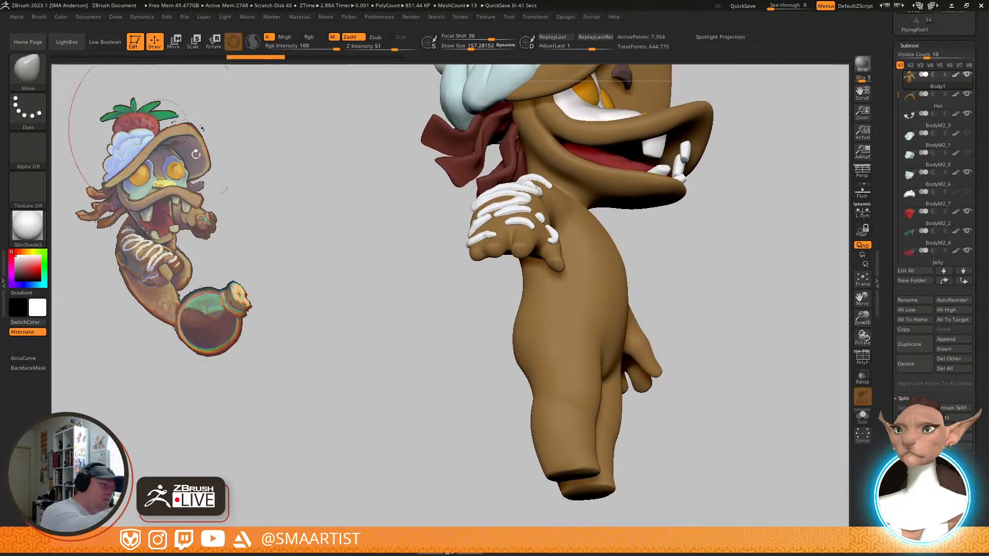
Inspect the body's polygroups and wireframe around the hips, and check the Move brush's polygroup masking option
{"action": "key", "text": "shift+f"}
{"action": "left_click", "coordinate": [39, 16]}
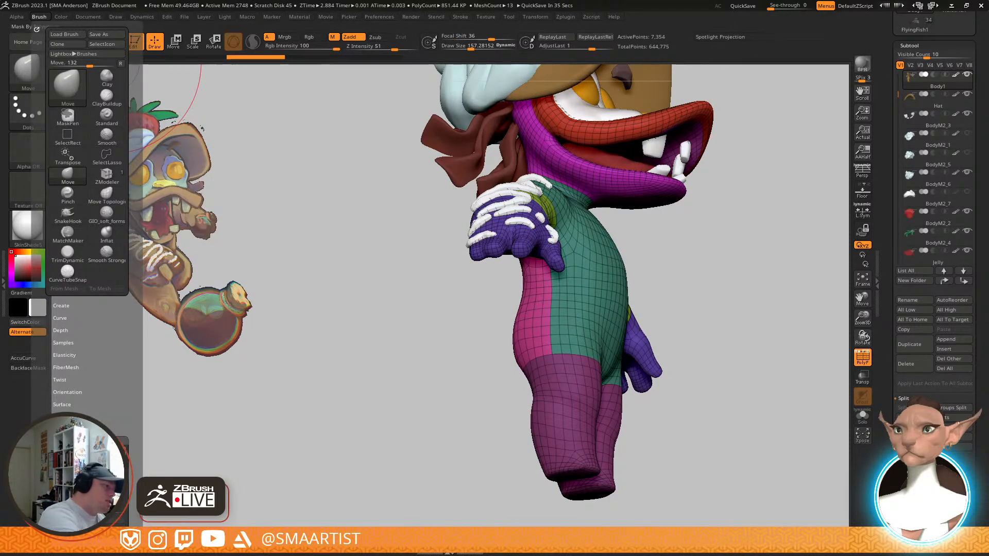
{"action": "mouse_move", "coordinate": [616, 400]}
{"action": "right_mouse_down"}
{"action": "mouse_move", "coordinate": [567, 370]}
{"action": "mouse_move", "coordinate": [551, 373]}
{"action": "right_mouse_up"}
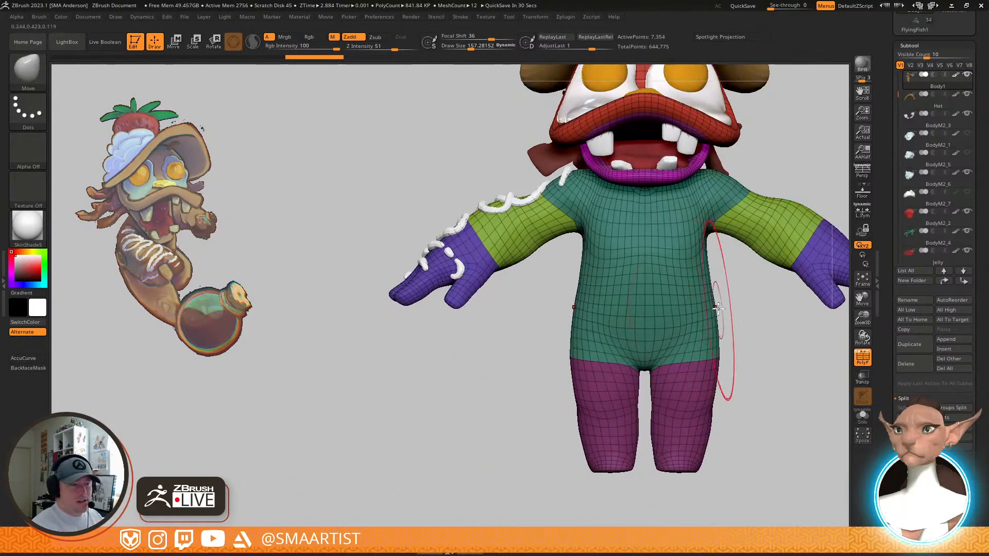
{"action": "mouse_move", "coordinate": [717, 309]}
{"action": "right_mouse_down"}
{"action": "mouse_move", "coordinate": [741, 341]}
{"action": "mouse_move", "coordinate": [728, 341]}
{"action": "mouse_move", "coordinate": [747, 298]}
{"action": "mouse_move", "coordinate": [642, 267]}
{"action": "mouse_move", "coordinate": [677, 368]}
{"action": "mouse_move", "coordinate": [746, 286]}
{"action": "mouse_move", "coordinate": [701, 376]}
{"action": "mouse_move", "coordinate": [665, 359]}
{"action": "mouse_move", "coordinate": [683, 365]}
{"action": "right_mouse_up"}
{"action": "key", "text": "shift+f"}
Pull the outer hips and upper thighs outward for a smoother, fuller silhouette from the front
{"action": "right_click_drag", "start_coordinate": [742, 394], "coordinate": [698, 324], "text": "alt"}
{"action": "mouse_move", "coordinate": [634, 323]}
{"action": "right_mouse_down"}
{"action": "mouse_move", "coordinate": [623, 322]}
{"action": "mouse_move", "coordinate": [618, 371]}
{"action": "right_mouse_up"}
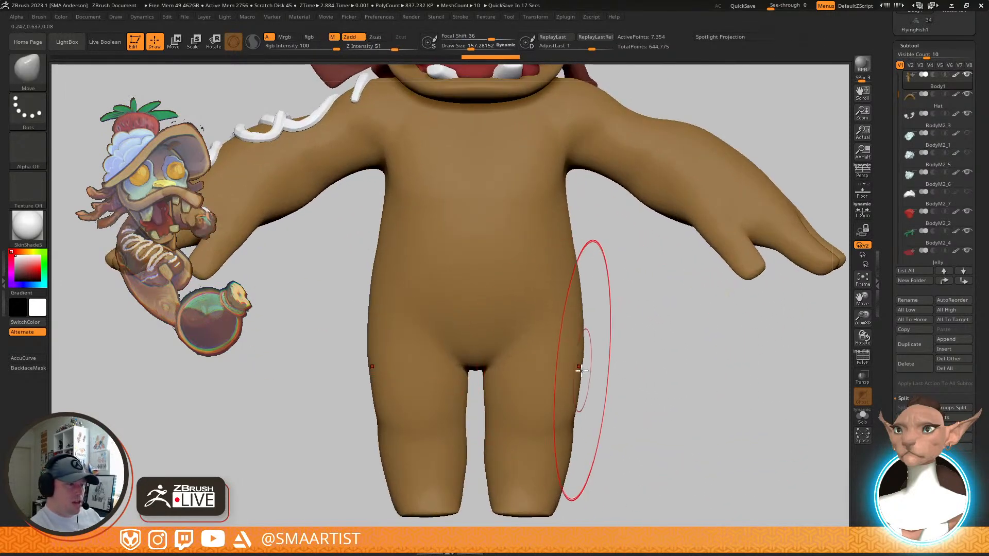
{"action": "left_click_drag", "start_coordinate": [588, 370], "coordinate": [590, 370]}
{"action": "left_click_drag", "start_coordinate": [570, 413], "coordinate": [586, 412]}
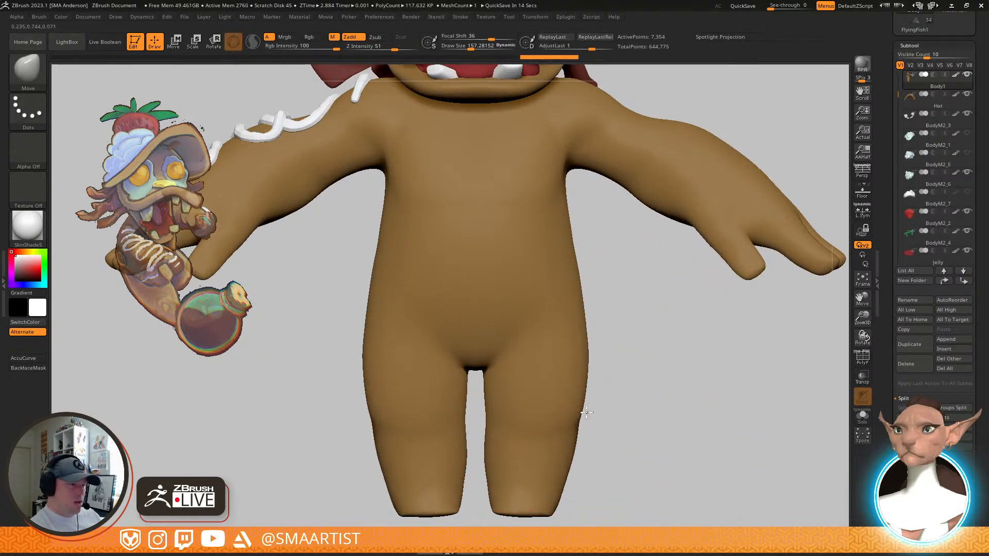
Reduce the Move brush's draw size to about 119 and reshape the hip and outer thigh from angled views
{"action": "mouse_move", "coordinate": [586, 332]}
{"action": "right_mouse_down", "text": "alt"}
{"action": "mouse_move", "coordinate": [626, 320]}
{"action": "mouse_move", "coordinate": [630, 288]}
{"action": "right_mouse_up", "text": "alt"}
{"action": "key", "text": "s"}
{"action": "left_click_drag", "start_coordinate": [589, 320], "coordinate": [579, 322]}
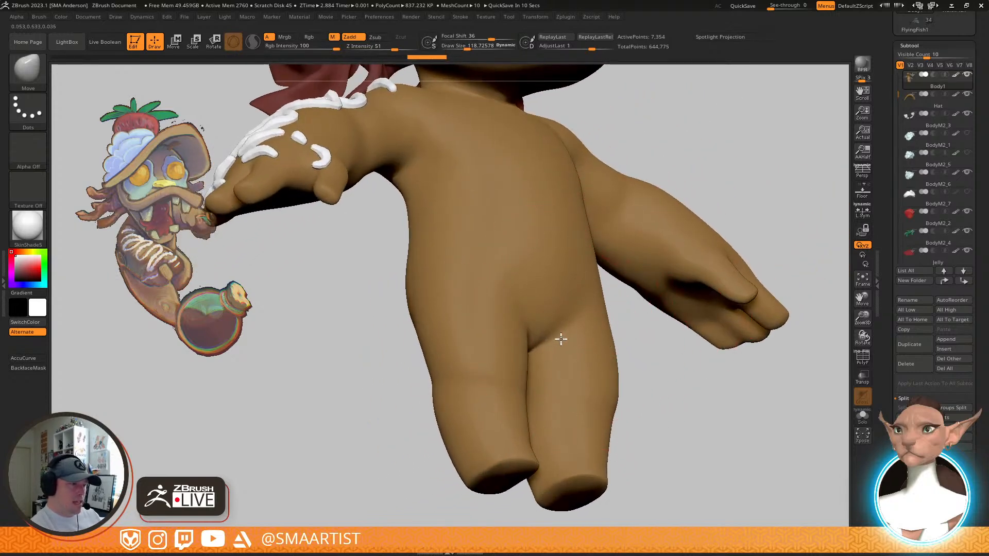
{"action": "mouse_move", "coordinate": [535, 345]}
{"action": "right_mouse_down"}
{"action": "mouse_move", "coordinate": [561, 322]}
{"action": "mouse_move", "coordinate": [507, 334]}
{"action": "right_mouse_up"}
{"action": "left_click_drag", "start_coordinate": [454, 349], "coordinate": [462, 353]}
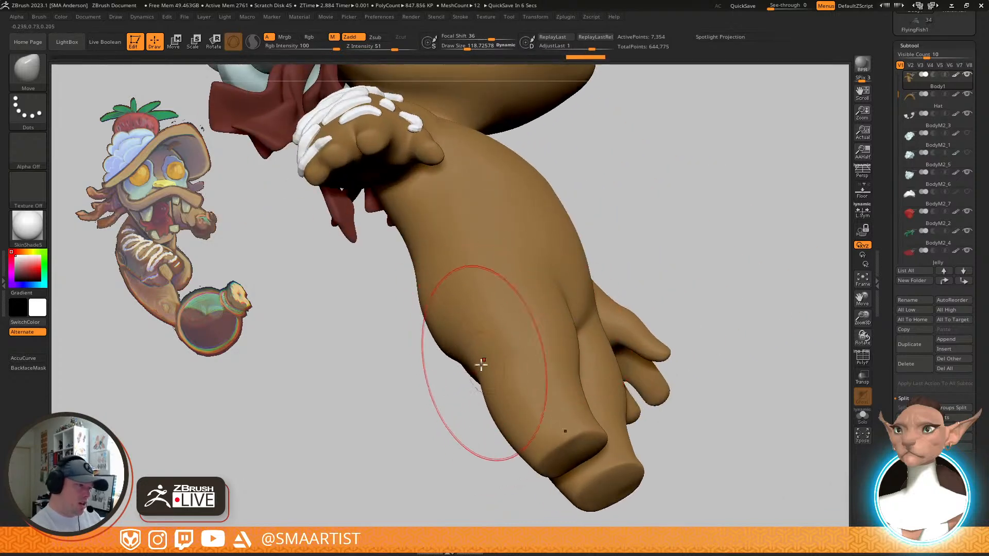
{"action": "mouse_move", "coordinate": [528, 339]}
{"action": "right_mouse_down"}
{"action": "mouse_move", "coordinate": [548, 373]}
{"action": "mouse_move", "coordinate": [582, 355]}
{"action": "right_mouse_up"}
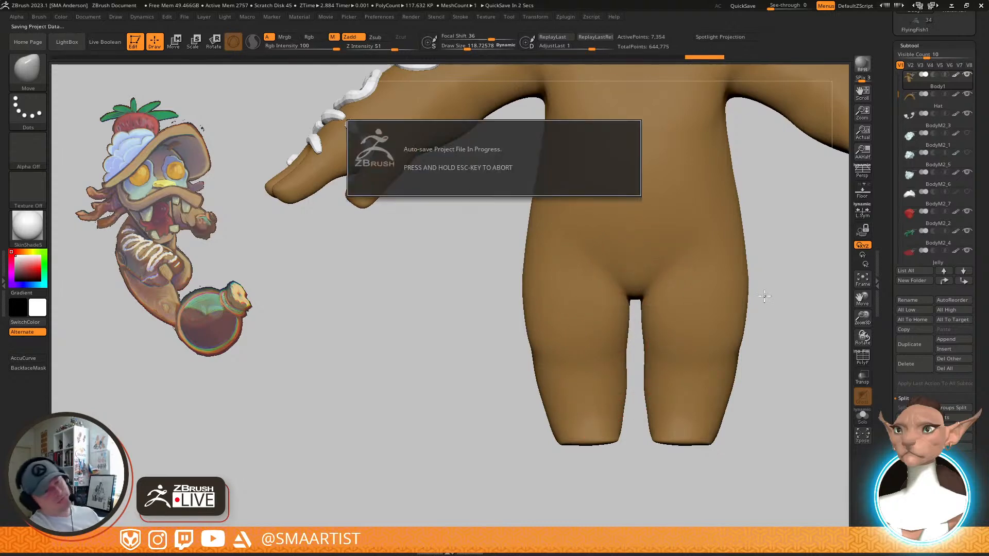
Refine the body's crotch and inner thighs with the Move brush, using draw sizes of about 73 and 90
{"action": "mouse_move", "coordinate": [755, 287]}
{"action": "right_mouse_down"}
{"action": "mouse_move", "coordinate": [770, 278]}
{"action": "mouse_move", "coordinate": [735, 278]}
{"action": "mouse_move", "coordinate": [773, 265]}
{"action": "mouse_move", "coordinate": [687, 326]}
{"action": "mouse_move", "coordinate": [688, 220]}
{"action": "mouse_move", "coordinate": [712, 246]}
{"action": "mouse_move", "coordinate": [662, 333]}
{"action": "mouse_move", "coordinate": [640, 329]}
{"action": "right_mouse_up"}
{"action": "left_click_drag", "start_coordinate": [622, 329], "coordinate": [642, 335]}
{"action": "key", "text": "ctrl+z"}
{"action": "key", "text": "s"}
{"action": "left_click_drag", "start_coordinate": [663, 333], "coordinate": [637, 332]}
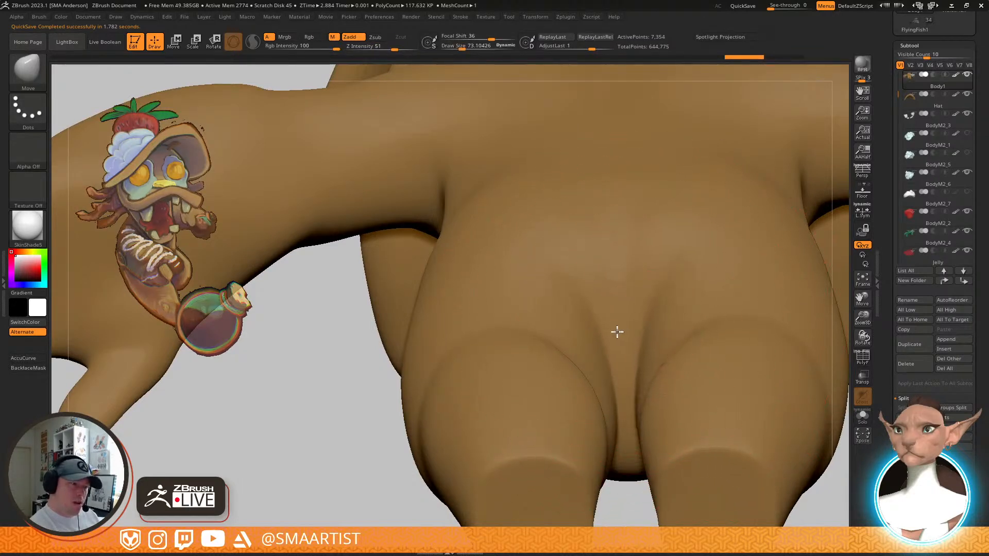
{"action": "mouse_move", "coordinate": [651, 292]}
{"action": "right_mouse_down"}
{"action": "mouse_move", "coordinate": [667, 302]}
{"action": "mouse_move", "coordinate": [669, 274]}
{"action": "right_mouse_up"}
{"action": "key", "text": "s"}
{"action": "left_click_drag", "start_coordinate": [799, 271], "coordinate": [801, 271]}
{"action": "mouse_move", "coordinate": [802, 271]}
{"action": "right_mouse_down", "text": "alt"}
{"action": "mouse_move", "coordinate": [669, 285]}
{"action": "mouse_move", "coordinate": [689, 320]}
{"action": "mouse_move", "coordinate": [675, 277]}
{"action": "mouse_move", "coordinate": [674, 319]}
{"action": "mouse_move", "coordinate": [683, 302]}
{"action": "right_mouse_up", "text": "alt"}
{"action": "mouse_move", "coordinate": [683, 302]}
{"action": "right_mouse_down"}
{"action": "mouse_move", "coordinate": [700, 298]}
{"action": "mouse_move", "coordinate": [668, 314]}
{"action": "mouse_move", "coordinate": [678, 293]}
{"action": "right_mouse_up"}
{"action": "right_click_drag", "start_coordinate": [665, 354], "coordinate": [582, 371]}
Select the arm icing subtool and copy it to the opposite arm with Mirror And Weld
{"action": "left_click", "coordinate": [571, 345], "text": "alt"}
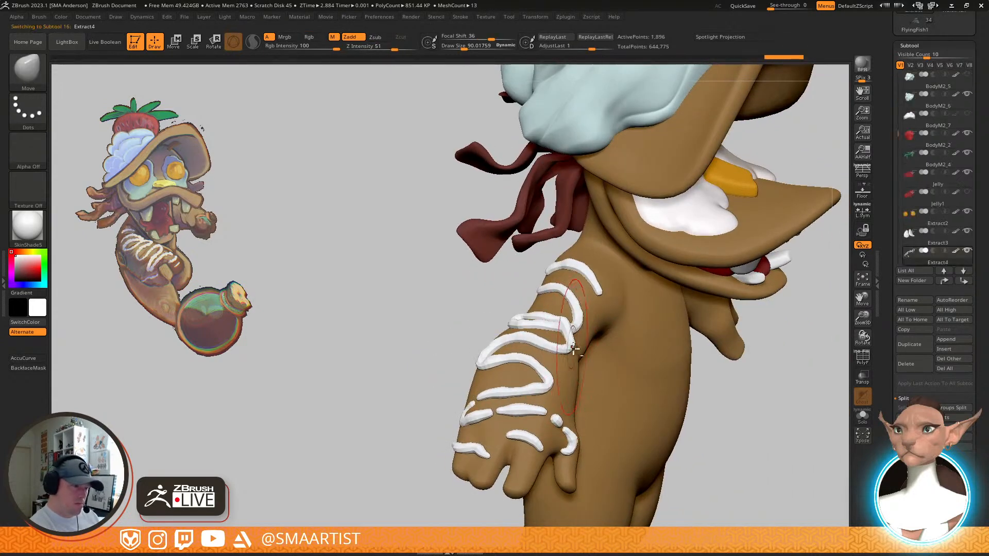
{"action": "key", "text": "shift+f"}
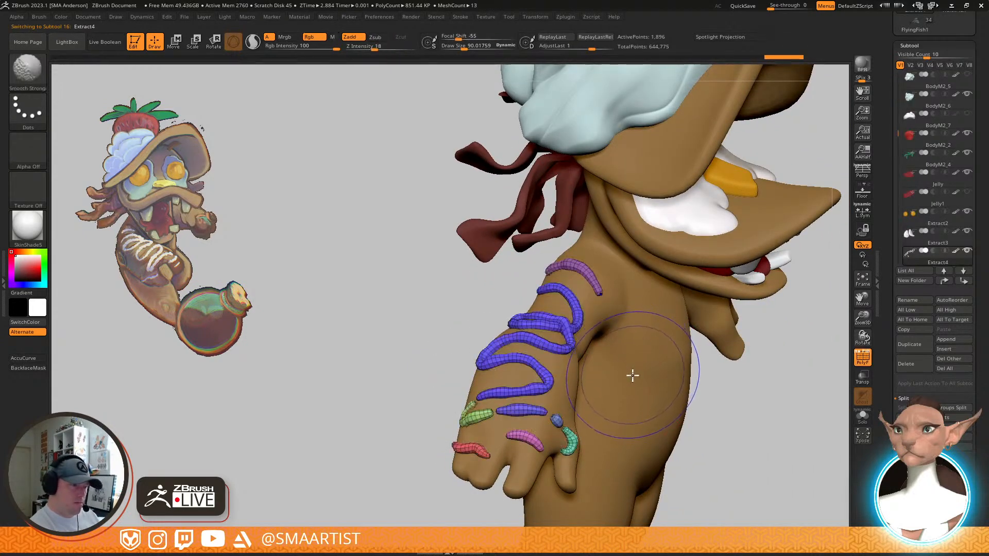
{"action": "key", "text": "shift+f"}
{"action": "right_click_drag", "start_coordinate": [651, 419], "coordinate": [635, 307], "text": "ctrl"}
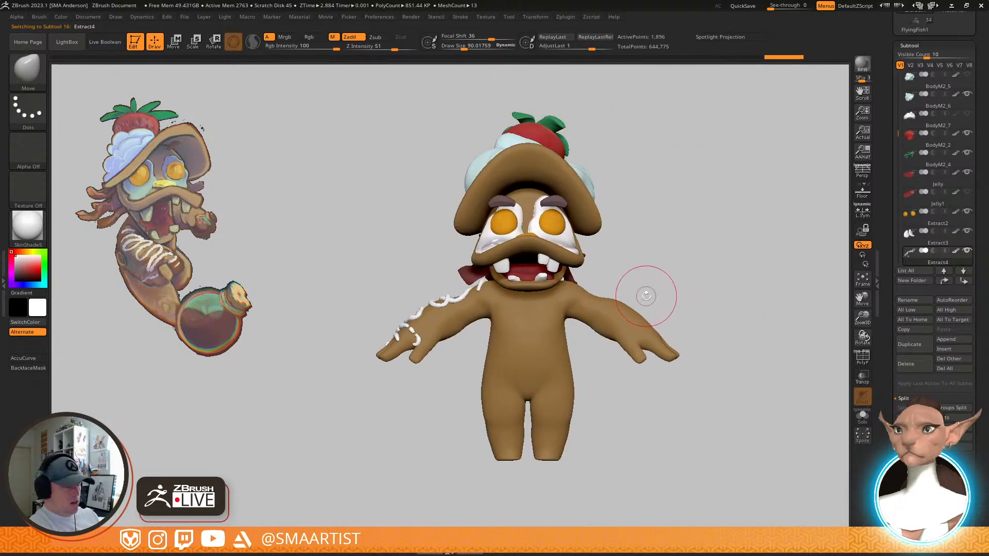
{"action": "scroll", "coordinate": [963, 448], "scroll_direction": "down", "scroll_amount": 5}
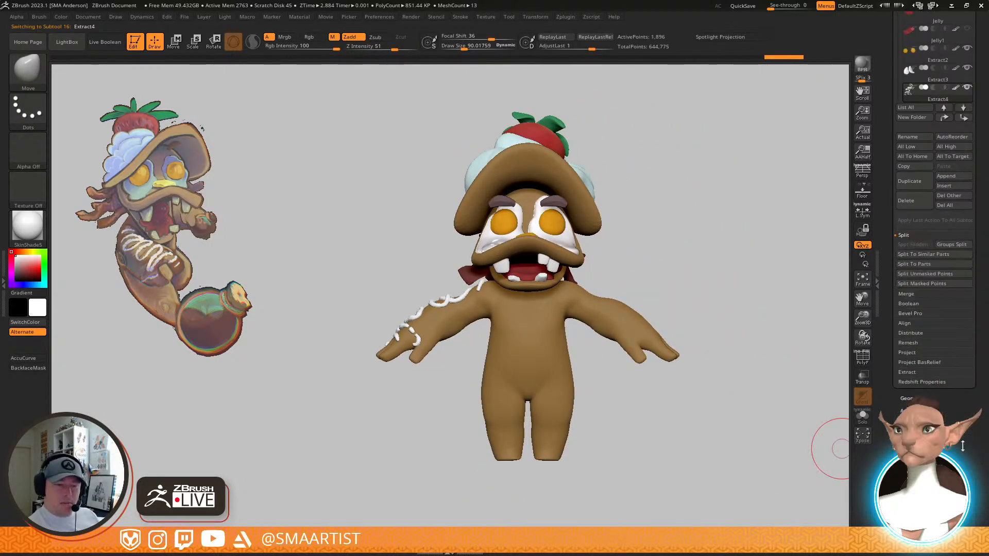
{"action": "left_click", "coordinate": [916, 395]}
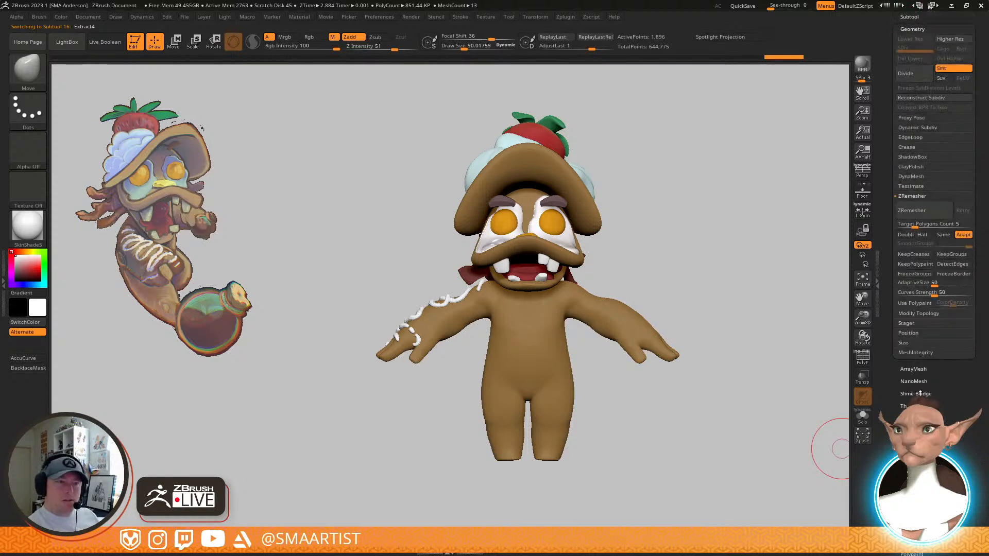
{"action": "left_click", "coordinate": [921, 353]}
{"action": "left_click", "coordinate": [918, 207]}
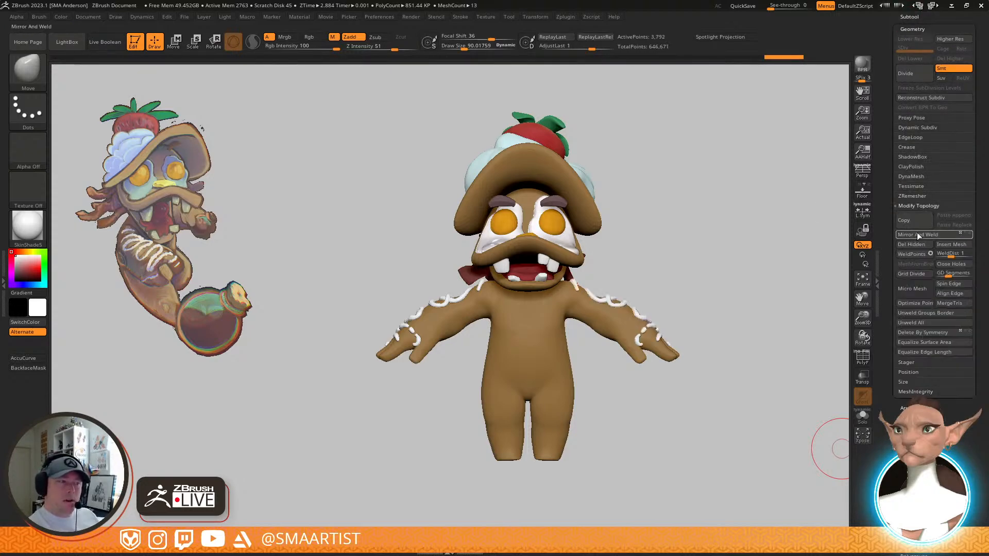
{"action": "left_click", "coordinate": [917, 235]}
Select the bacon subtool behind the head, isolate one multicoloured piece and assign it a single polygroup, then show all pieces
{"action": "mouse_move", "coordinate": [677, 267]}
{"action": "left_mouse_down"}
{"action": "mouse_move", "coordinate": [660, 289]}
{"action": "mouse_move", "coordinate": [696, 284]}
{"action": "mouse_move", "coordinate": [698, 274]}
{"action": "mouse_move", "coordinate": [684, 303]}
{"action": "mouse_move", "coordinate": [676, 290]}
{"action": "mouse_move", "coordinate": [702, 289]}
{"action": "mouse_move", "coordinate": [721, 273]}
{"action": "mouse_move", "coordinate": [767, 274]}
{"action": "mouse_move", "coordinate": [715, 285]}
{"action": "mouse_move", "coordinate": [735, 283]}
{"action": "left_mouse_up"}
{"action": "left_click_drag", "start_coordinate": [628, 299], "coordinate": [723, 337], "text": "alt"}
{"action": "right_click_drag", "start_coordinate": [599, 308], "coordinate": [587, 356], "text": "ctrl"}
{"action": "mouse_move", "coordinate": [536, 309]}
{"action": "right_mouse_down", "text": "alt"}
{"action": "mouse_move", "coordinate": [567, 373]}
{"action": "mouse_move", "coordinate": [562, 349]}
{"action": "mouse_move", "coordinate": [559, 357]}
{"action": "right_mouse_up", "text": "alt"}
{"action": "left_click", "coordinate": [558, 368], "text": "alt"}
{"action": "key", "text": "shift+f"}
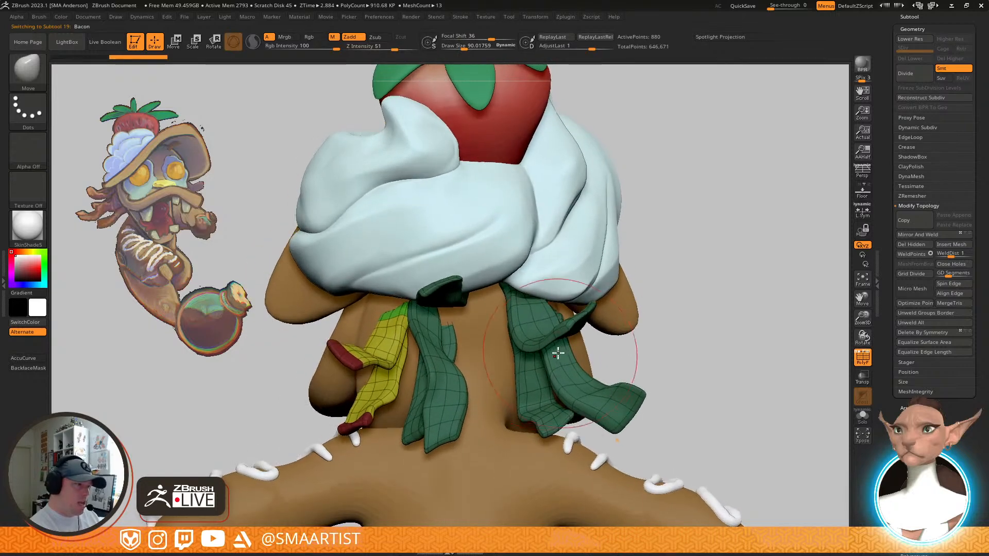
{"action": "mouse_move", "coordinate": [320, 331]}
{"action": "left_mouse_down", "text": "ctrl+shift"}
{"action": "mouse_move", "coordinate": [376, 448]}
{"action": "mouse_move", "coordinate": [334, 329]}
{"action": "left_mouse_up", "text": "ctrl+shift"}
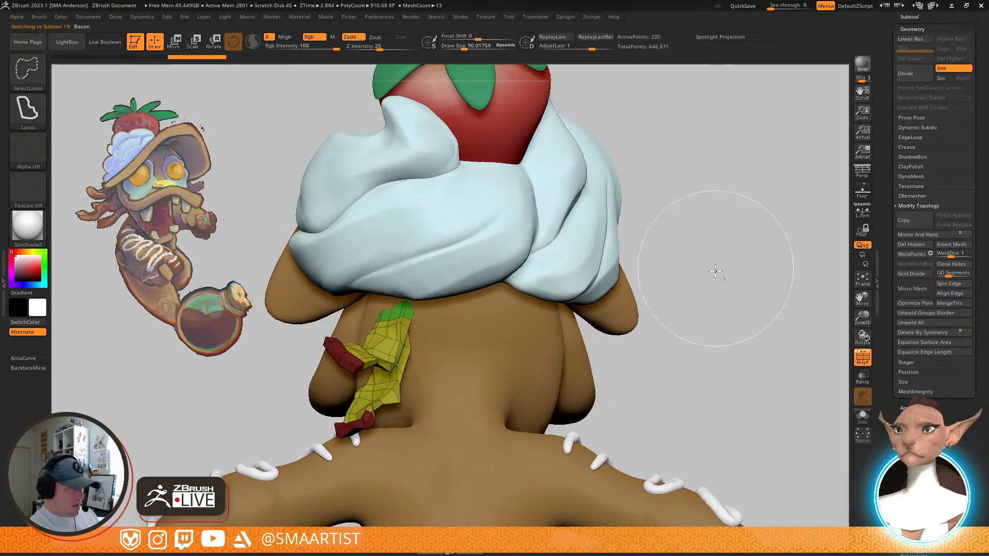
{"action": "key", "text": "ctrl+w"}
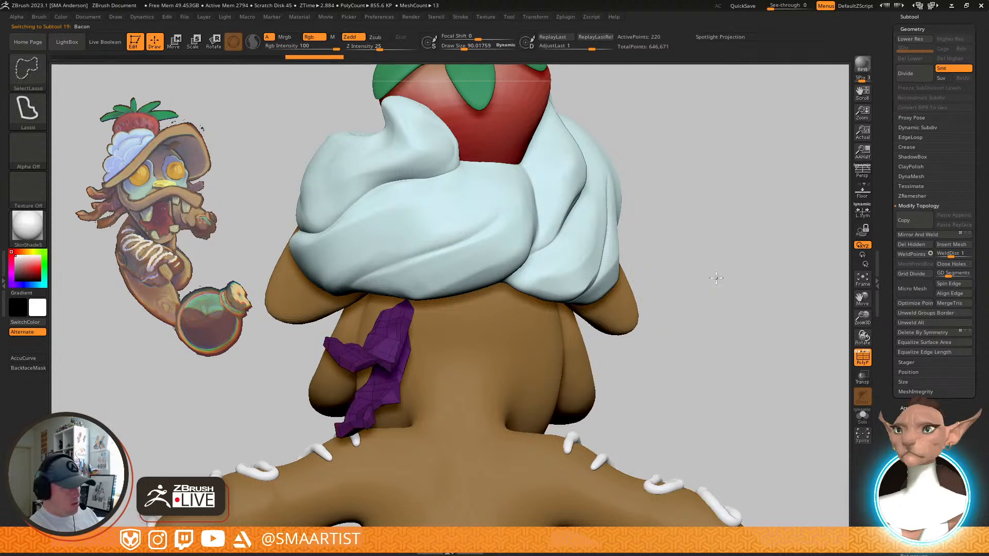
{"action": "left_click", "coordinate": [713, 277], "text": "ctrl+shift"}
Duplicate a bacon piece with the Move gizmo and place the copy in the gap at the back of the head
{"action": "key", "text": "w"}
{"action": "left_click", "coordinate": [407, 271], "text": "alt"}
{"action": "right_click_drag", "start_coordinate": [529, 311], "coordinate": [519, 328]}
{"action": "left_click_drag", "start_coordinate": [433, 319], "coordinate": [520, 315], "text": "ctrl"}
{"action": "right_click_drag", "start_coordinate": [511, 353], "coordinate": [533, 358]}
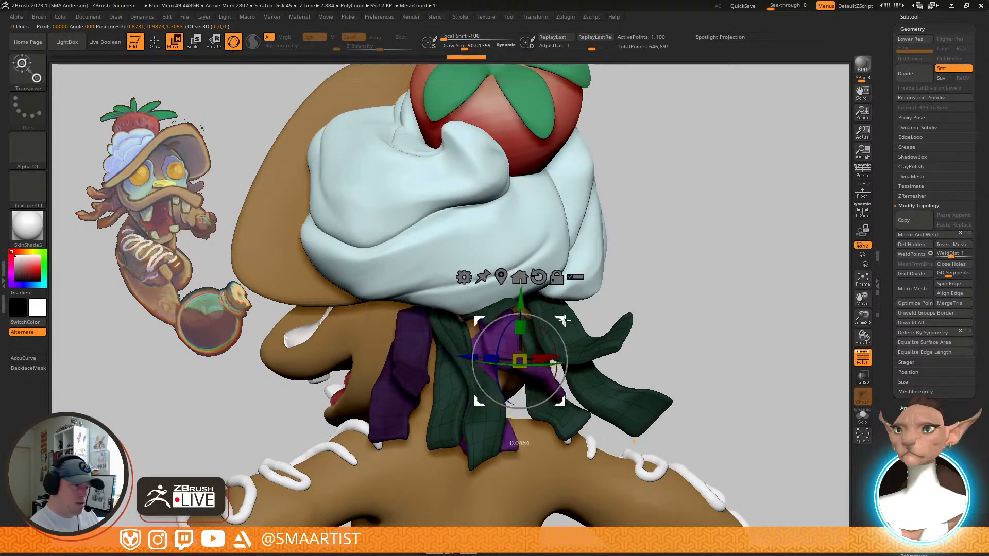
{"action": "left_click_drag", "start_coordinate": [577, 323], "coordinate": [578, 323]}
{"action": "key", "text": "q"}
{"action": "mouse_move", "coordinate": [602, 325]}
{"action": "right_mouse_down"}
{"action": "mouse_move", "coordinate": [580, 288]}
{"action": "mouse_move", "coordinate": [580, 303]}
{"action": "right_mouse_up"}
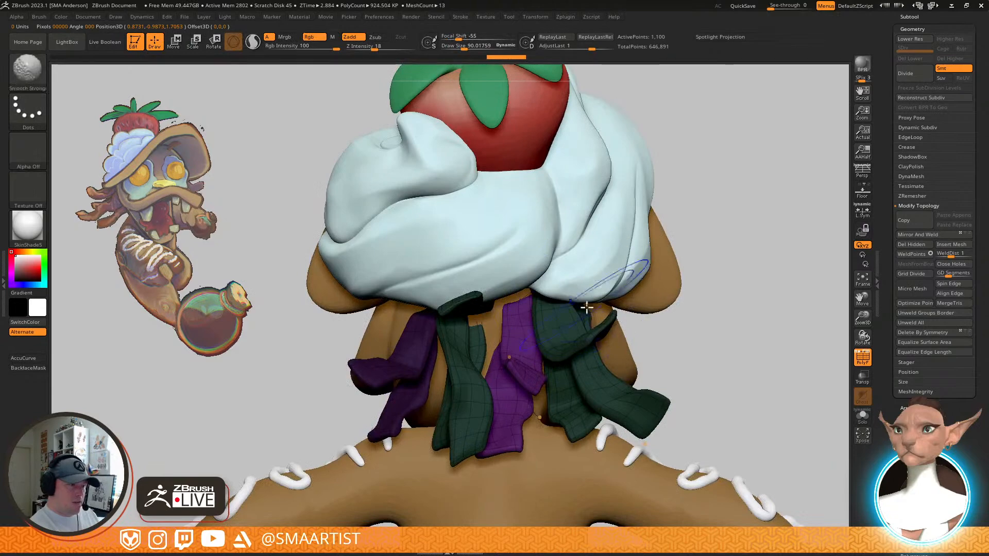
Rotate and scale the copied bacon piece so it fits between the neighbouring strands
{"action": "key", "text": "e"}
{"action": "mouse_move", "coordinate": [574, 336]}
{"action": "left_mouse_down"}
{"action": "mouse_move", "coordinate": [543, 326]}
{"action": "mouse_move", "coordinate": [569, 316]}
{"action": "left_mouse_up"}
{"action": "mouse_move", "coordinate": [604, 305]}
{"action": "right_mouse_down"}
{"action": "mouse_move", "coordinate": [705, 303]}
{"action": "mouse_move", "coordinate": [617, 294]}
{"action": "right_mouse_up"}
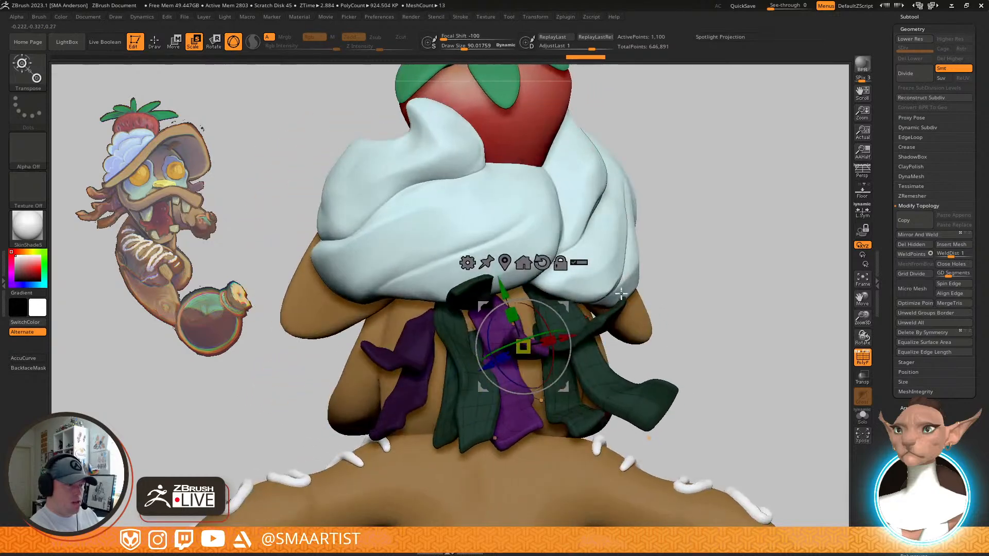
{"action": "key", "text": "shift+f"}
{"action": "key", "text": "q"}
Duplicate another bacon piece and turn it into a different orientation within the cluster behind the head
{"action": "right_click_drag", "start_coordinate": [674, 357], "coordinate": [670, 296], "text": "ctrl"}
{"action": "mouse_move", "coordinate": [669, 296]}
{"action": "right_mouse_down"}
{"action": "mouse_move", "coordinate": [606, 282]}
{"action": "mouse_move", "coordinate": [599, 312]}
{"action": "right_mouse_up"}
{"action": "key", "text": "w"}
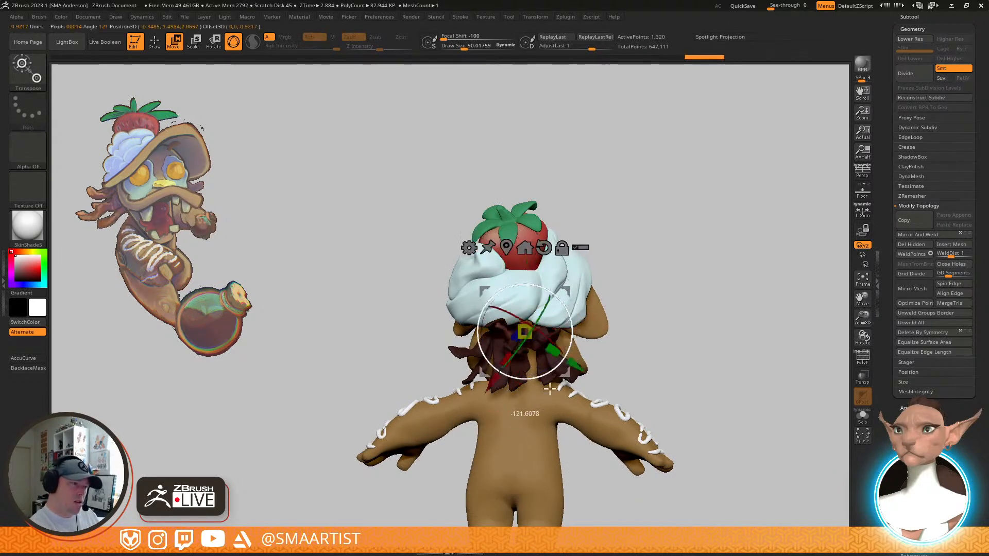
{"action": "right_click_drag", "start_coordinate": [539, 331], "coordinate": [604, 287]}
{"action": "left_click_drag", "start_coordinate": [608, 309], "coordinate": [612, 306]}
{"action": "key", "text": "q"}
{"action": "mouse_move", "coordinate": [624, 283]}
{"action": "right_mouse_down"}
{"action": "mouse_move", "coordinate": [582, 296]}
{"action": "mouse_move", "coordinate": [618, 355]}
{"action": "mouse_move", "coordinate": [619, 288]}
{"action": "mouse_move", "coordinate": [658, 318]}
{"action": "mouse_move", "coordinate": [697, 324]}
{"action": "mouse_move", "coordinate": [651, 298]}
{"action": "right_mouse_up"}
Isolate the bacon subtool and reposition the new piece among the strands using Transpose lines for scaling and moving
{"action": "key", "text": "e"}
{"action": "key", "text": "y"}
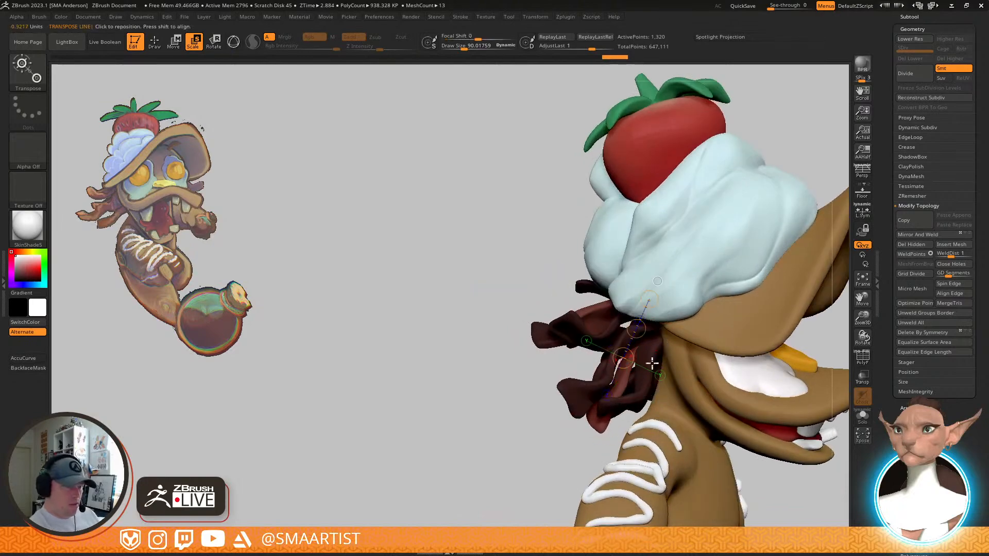
{"action": "mouse_move", "coordinate": [596, 428]}
{"action": "right_mouse_down"}
{"action": "mouse_move", "coordinate": [479, 381]}
{"action": "mouse_move", "coordinate": [596, 386]}
{"action": "mouse_move", "coordinate": [601, 419]}
{"action": "right_mouse_up"}
{"action": "left_click_drag", "start_coordinate": [602, 419], "coordinate": [761, 177]}
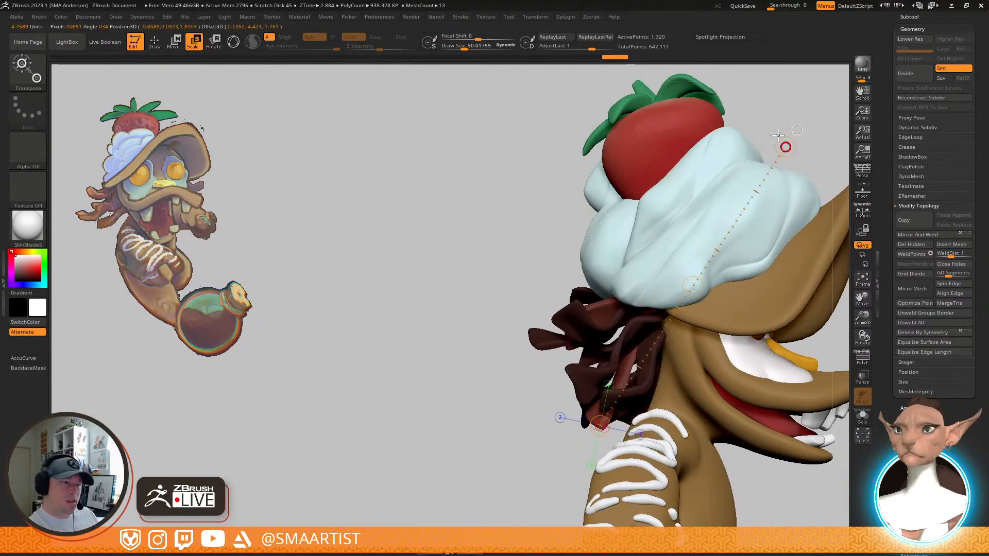
{"action": "key", "text": "alt+s"}
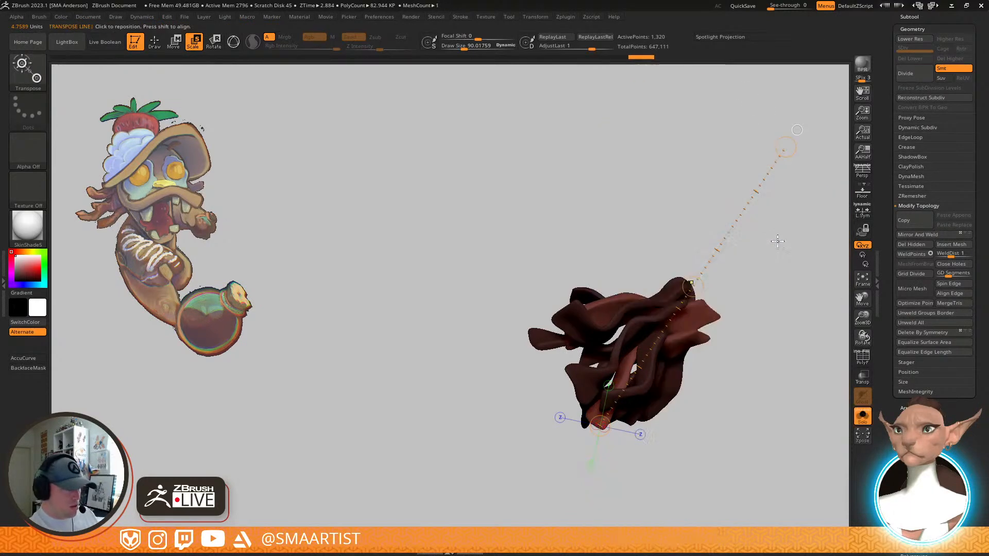
{"action": "left_click_drag", "start_coordinate": [764, 268], "coordinate": [764, 285], "text": "ctrl+shift"}
{"action": "left_click_drag", "start_coordinate": [572, 321], "coordinate": [756, 301]}
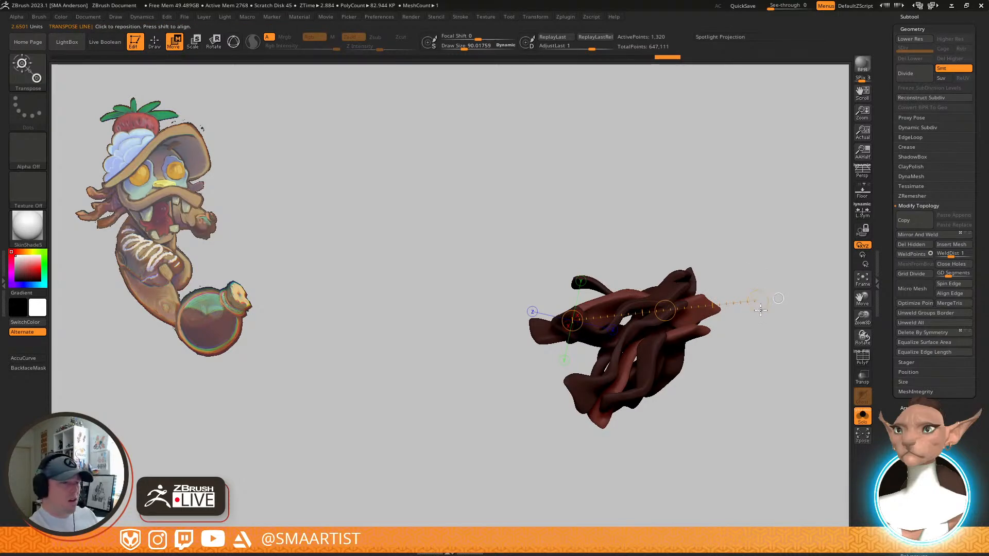
{"action": "mouse_move", "coordinate": [758, 301]}
{"action": "left_mouse_down"}
{"action": "mouse_move", "coordinate": [752, 276]}
{"action": "mouse_move", "coordinate": [752, 289]}
{"action": "left_mouse_up"}
{"action": "left_click_drag", "start_coordinate": [666, 311], "coordinate": [668, 338]}
{"action": "left_click_drag", "start_coordinate": [762, 337], "coordinate": [713, 292]}
{"action": "mouse_move", "coordinate": [595, 340]}
{"action": "left_mouse_down"}
{"action": "mouse_move", "coordinate": [613, 317]}
{"action": "mouse_move", "coordinate": [657, 394]}
{"action": "mouse_move", "coordinate": [684, 353]}
{"action": "mouse_move", "coordinate": [667, 382]}
{"action": "mouse_move", "coordinate": [679, 371]}
{"action": "left_mouse_up"}
Pull individual bacon strands into place with the Move Topological brush at an adjusted draw size, and save the project
{"action": "key", "text": "q"}
{"action": "key", "text": "b"}
{"action": "key", "text": "m"}
{"action": "key", "text": "t"}
{"action": "left_click_drag", "start_coordinate": [691, 310], "coordinate": [635, 355]}
{"action": "key", "text": "s"}
{"action": "right_click_drag", "start_coordinate": [615, 355], "coordinate": [638, 353]}
{"action": "mouse_move", "coordinate": [637, 353]}
{"action": "left_mouse_down"}
{"action": "mouse_move", "coordinate": [571, 324]}
{"action": "mouse_move", "coordinate": [463, 304]}
{"action": "left_mouse_up"}
{"action": "left_click_drag", "start_coordinate": [713, 290], "coordinate": [677, 291]}
{"action": "key", "text": "ctrl+s"}
Reshape the bacon cluster around the back of the head with the Move brush at a draw size of about 99
{"action": "mouse_move", "coordinate": [704, 306]}
{"action": "right_mouse_down", "text": "ctrl"}
{"action": "mouse_move", "coordinate": [664, 273]}
{"action": "mouse_move", "coordinate": [695, 294]}
{"action": "mouse_move", "coordinate": [721, 351]}
{"action": "mouse_move", "coordinate": [633, 348]}
{"action": "mouse_move", "coordinate": [644, 357]}
{"action": "mouse_move", "coordinate": [640, 382]}
{"action": "right_mouse_up", "text": "ctrl"}
{"action": "left_click_drag", "start_coordinate": [635, 360], "coordinate": [639, 368]}
{"action": "mouse_move", "coordinate": [642, 380]}
{"action": "right_mouse_down", "text": "ctrl"}
{"action": "mouse_move", "coordinate": [783, 445]}
{"action": "mouse_move", "coordinate": [679, 463]}
{"action": "mouse_move", "coordinate": [618, 387]}
{"action": "right_mouse_up", "text": "ctrl"}
{"action": "key", "text": "b"}
{"action": "key", "text": "m"}
{"action": "key", "text": "v"}
{"action": "mouse_move", "coordinate": [614, 350]}
{"action": "right_mouse_down"}
{"action": "mouse_move", "coordinate": [638, 341]}
{"action": "mouse_move", "coordinate": [611, 446]}
{"action": "mouse_move", "coordinate": [592, 471]}
{"action": "mouse_move", "coordinate": [574, 453]}
{"action": "mouse_move", "coordinate": [664, 410]}
{"action": "mouse_move", "coordinate": [642, 377]}
{"action": "mouse_move", "coordinate": [648, 320]}
{"action": "right_mouse_up"}
{"action": "mouse_move", "coordinate": [761, 316]}
{"action": "right_mouse_down"}
{"action": "mouse_move", "coordinate": [724, 309]}
{"action": "mouse_move", "coordinate": [774, 310]}
{"action": "mouse_move", "coordinate": [764, 291]}
{"action": "right_mouse_up"}
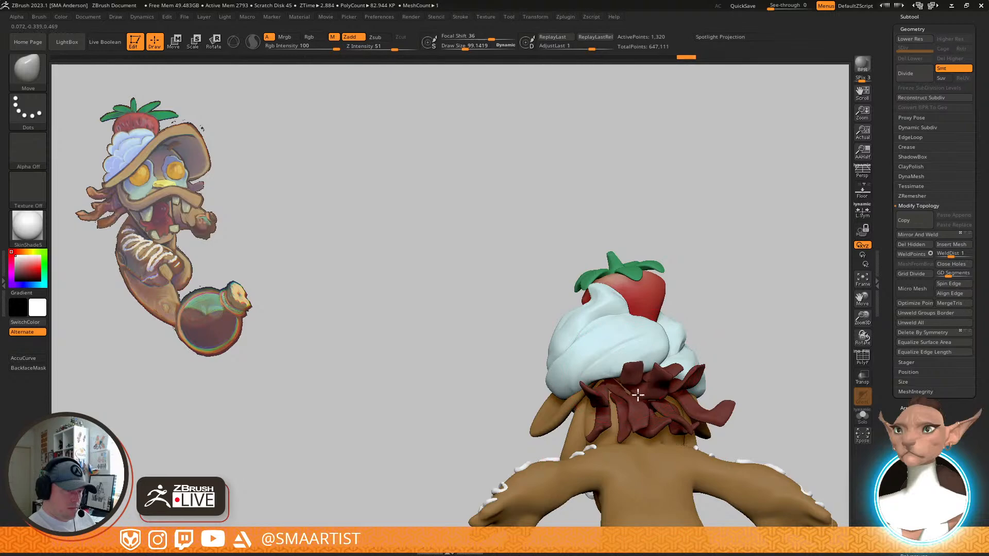
{"action": "mouse_move", "coordinate": [665, 342]}
{"action": "right_mouse_down"}
{"action": "mouse_move", "coordinate": [691, 359]}
{"action": "mouse_move", "coordinate": [667, 361]}
{"action": "right_mouse_up"}
{"action": "mouse_move", "coordinate": [679, 414]}
{"action": "right_mouse_down"}
{"action": "mouse_move", "coordinate": [753, 397]}
{"action": "mouse_move", "coordinate": [748, 368]}
{"action": "right_mouse_up"}
Spread and bend the separate bacon strands from several rear angles with the Move Topological brush
{"action": "key", "text": "b"}
{"action": "key", "text": "m"}
{"action": "key", "text": "t"}
{"action": "mouse_move", "coordinate": [660, 374]}
{"action": "right_mouse_down"}
{"action": "mouse_move", "coordinate": [649, 413]}
{"action": "mouse_move", "coordinate": [603, 411]}
{"action": "mouse_move", "coordinate": [614, 410]}
{"action": "mouse_move", "coordinate": [612, 396]}
{"action": "right_mouse_up"}
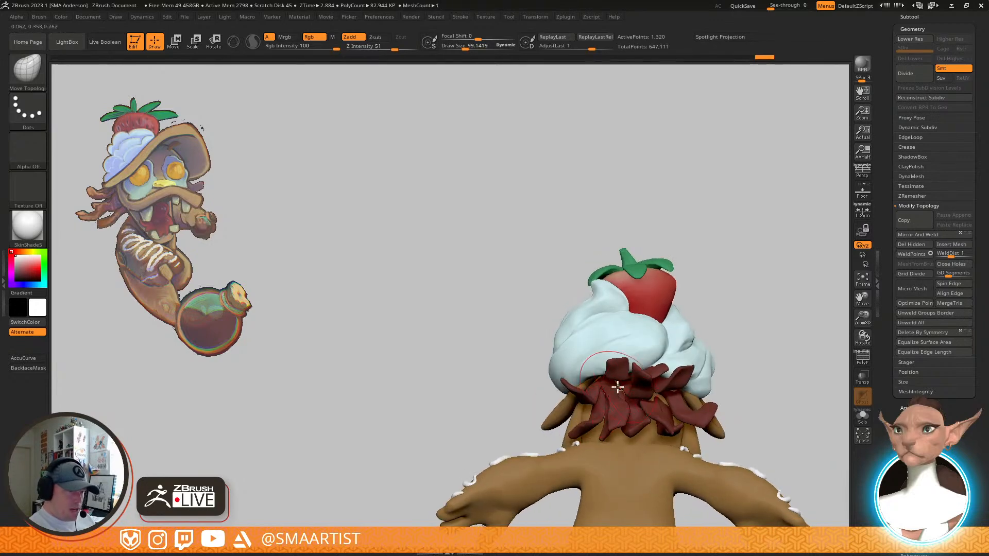
{"action": "right_click_drag", "start_coordinate": [648, 376], "coordinate": [677, 406]}
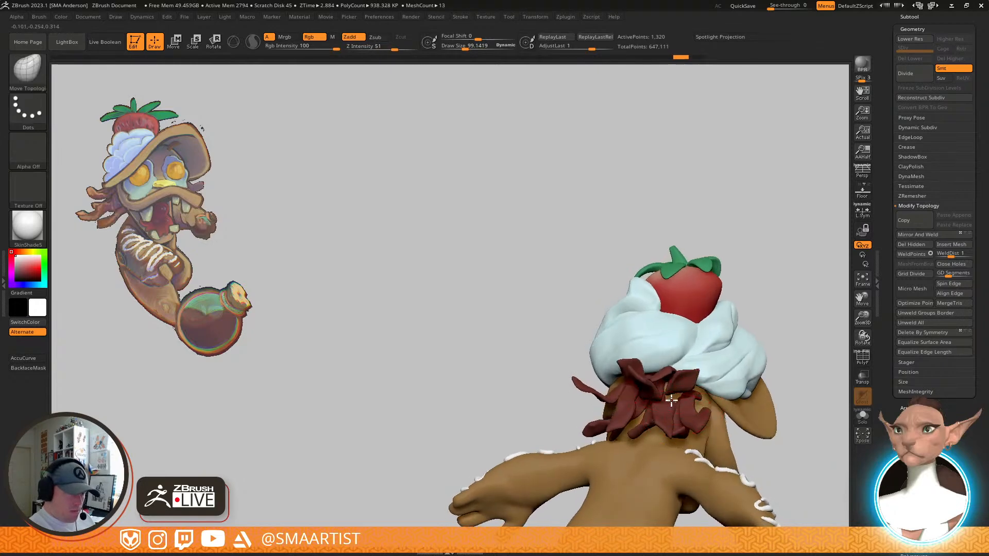
{"action": "right_click_drag", "start_coordinate": [686, 372], "coordinate": [705, 324]}
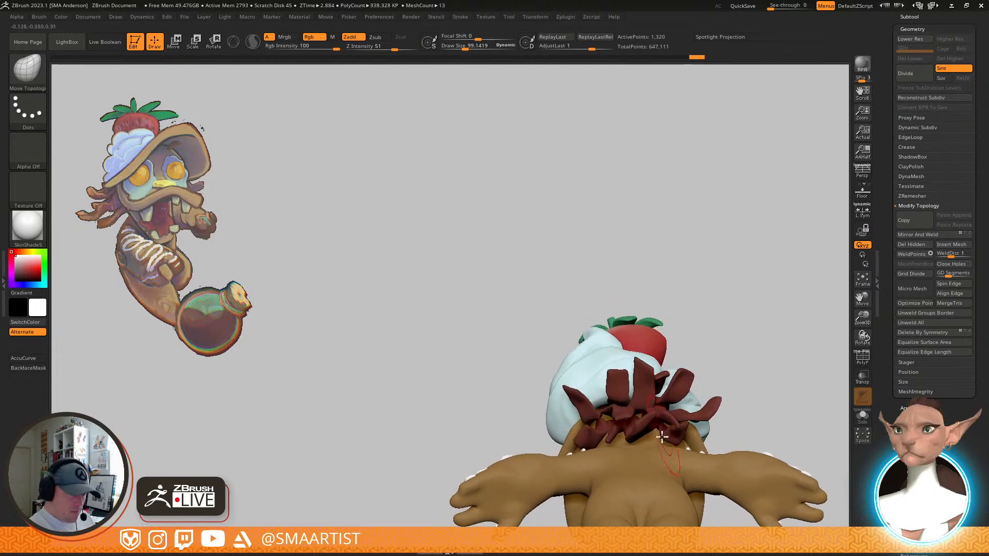
{"action": "mouse_move", "coordinate": [650, 435]}
{"action": "right_mouse_down"}
{"action": "mouse_move", "coordinate": [687, 416]}
{"action": "mouse_move", "coordinate": [662, 397]}
{"action": "right_mouse_up"}
{"action": "right_click", "coordinate": [660, 396]}
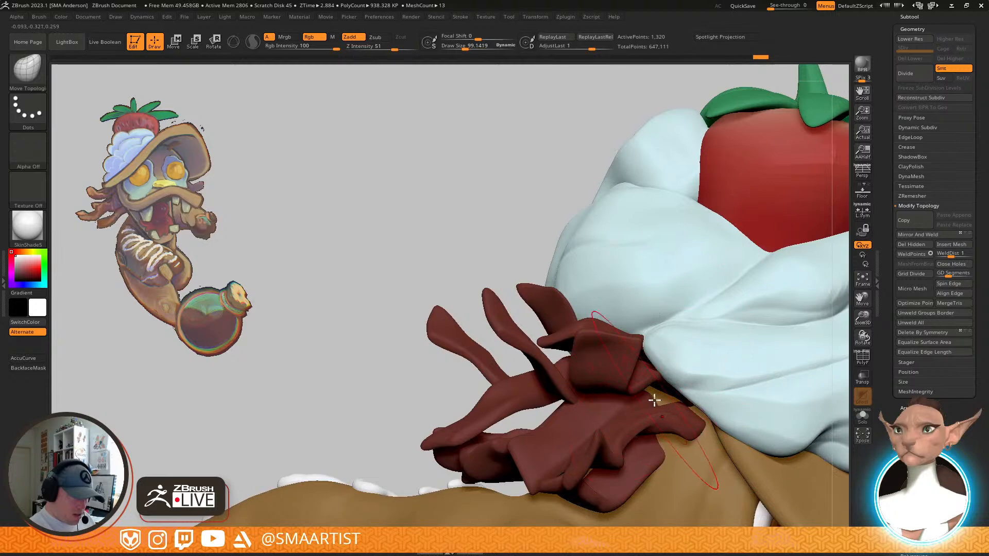
Adjust the placement of a lower bacon strand with a Transpose line and gizmo, and return to drawing mode
{"action": "mouse_move", "coordinate": [690, 380]}
{"action": "right_mouse_down", "text": "ctrl"}
{"action": "mouse_move", "coordinate": [748, 371]}
{"action": "mouse_move", "coordinate": [740, 348]}
{"action": "mouse_move", "coordinate": [713, 363]}
{"action": "right_mouse_up", "text": "ctrl"}
{"action": "mouse_move", "coordinate": [587, 399]}
{"action": "right_mouse_down"}
{"action": "mouse_move", "coordinate": [625, 404]}
{"action": "mouse_move", "coordinate": [608, 420]}
{"action": "mouse_move", "coordinate": [620, 417]}
{"action": "mouse_move", "coordinate": [618, 407]}
{"action": "right_mouse_up"}
{"action": "key", "text": "w"}
{"action": "left_click_drag", "start_coordinate": [597, 397], "coordinate": [587, 414], "text": "ctrl"}
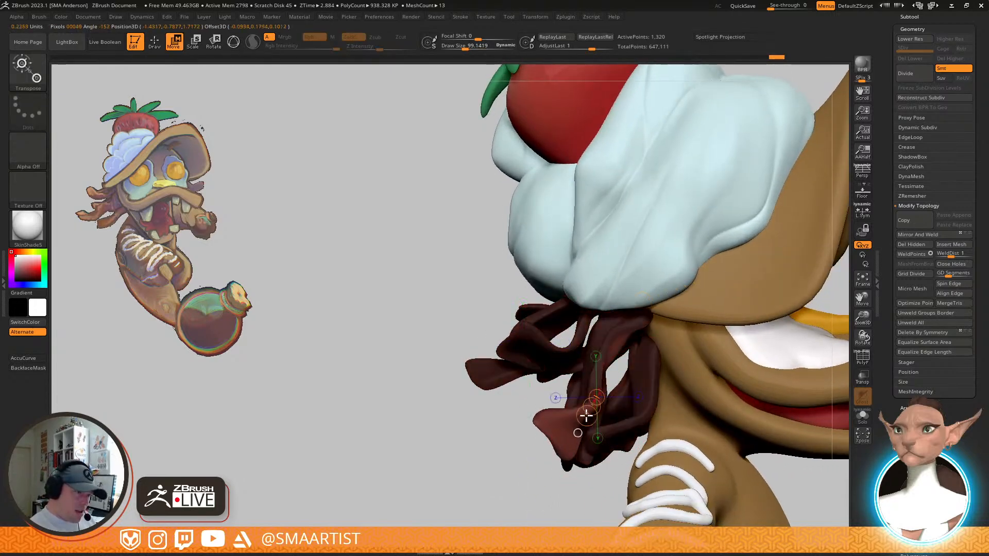
{"action": "right_click_drag", "start_coordinate": [630, 371], "coordinate": [736, 339]}
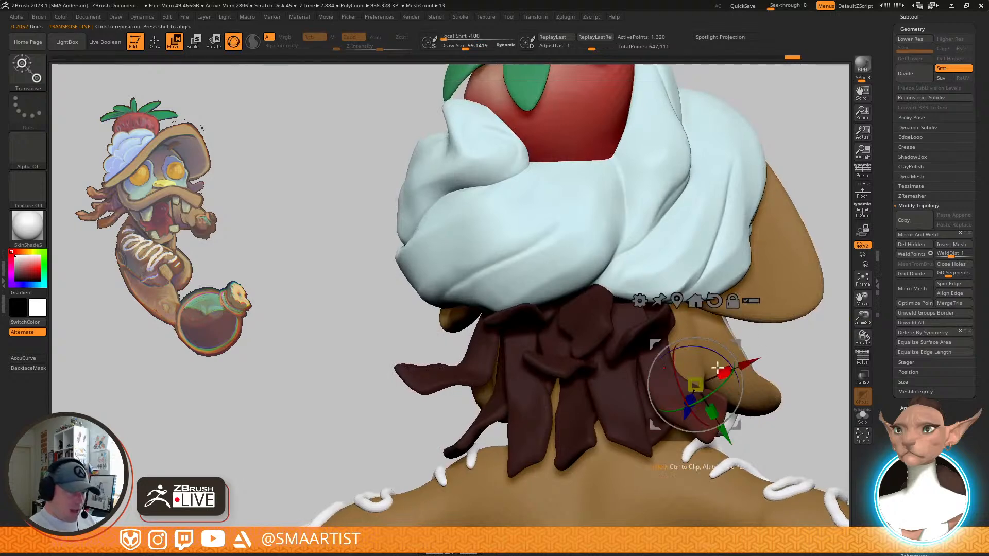
{"action": "mouse_move", "coordinate": [737, 363]}
{"action": "right_mouse_down"}
{"action": "mouse_move", "coordinate": [690, 364]}
{"action": "mouse_move", "coordinate": [741, 335]}
{"action": "mouse_move", "coordinate": [704, 291]}
{"action": "right_mouse_up"}
{"action": "key", "text": "q"}
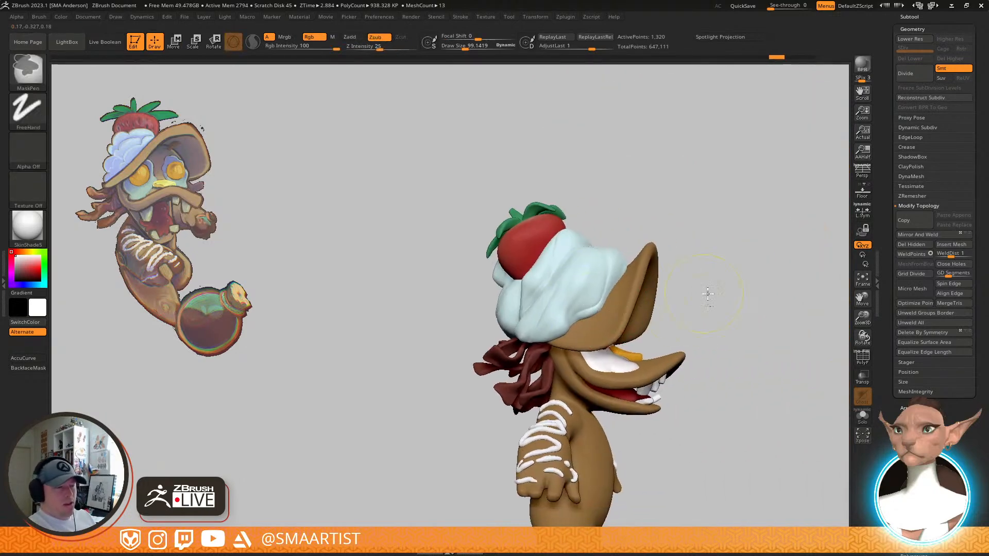
{"action": "mouse_move", "coordinate": [771, 327]}
{"action": "right_mouse_down"}
{"action": "mouse_move", "coordinate": [757, 346]}
{"action": "mouse_move", "coordinate": [752, 280]}
{"action": "mouse_move", "coordinate": [757, 287]}
{"action": "mouse_move", "coordinate": [733, 295]}
{"action": "mouse_move", "coordinate": [808, 285]}
{"action": "mouse_move", "coordinate": [844, 296]}
{"action": "right_mouse_up"}
{"action": "mouse_move", "coordinate": [731, 305]}
{"action": "right_mouse_down"}
{"action": "mouse_move", "coordinate": [777, 316]}
{"action": "mouse_move", "coordinate": [733, 323]}
{"action": "mouse_move", "coordinate": [688, 387]}
{"action": "mouse_move", "coordinate": [726, 351]}
{"action": "mouse_move", "coordinate": [707, 340]}
{"action": "mouse_move", "coordinate": [695, 357]}
{"action": "mouse_move", "coordinate": [734, 328]}
{"action": "mouse_move", "coordinate": [728, 320]}
{"action": "mouse_move", "coordinate": [760, 374]}
{"action": "right_mouse_up"}
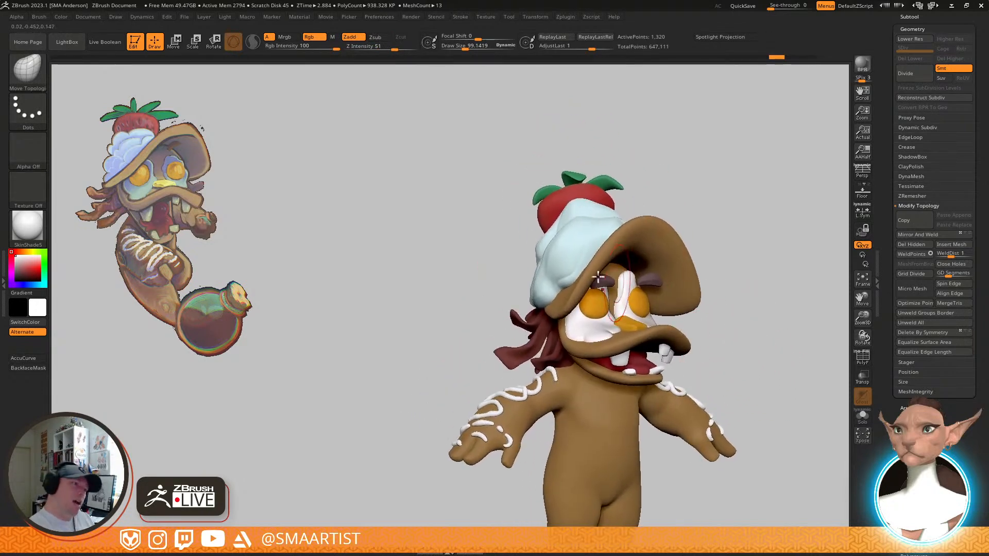
Select the whipped cream subtool and reshape its outer silhouette with the Move brush
{"action": "left_click", "coordinate": [543, 242], "text": "alt"}
{"action": "key", "text": "b"}
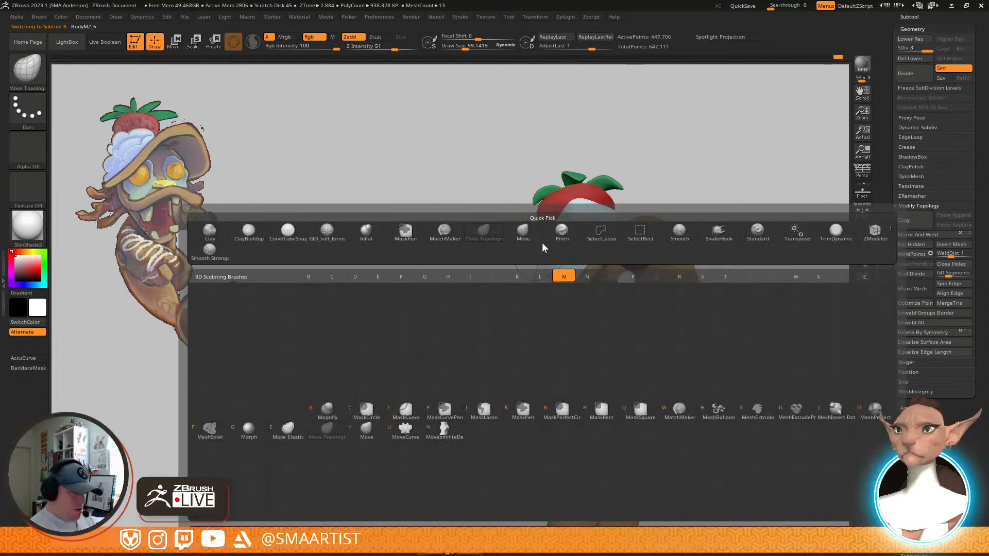
{"action": "key", "text": "m"}
{"action": "key", "text": "v"}
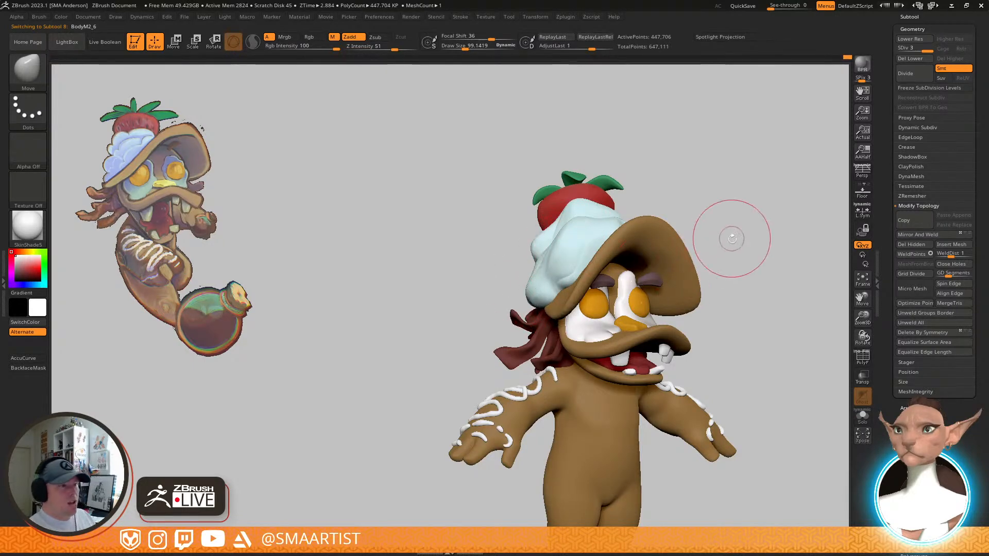
{"action": "right_click_drag", "start_coordinate": [725, 240], "coordinate": [697, 278], "text": "alt"}
{"action": "right_click_drag", "start_coordinate": [576, 260], "coordinate": [512, 362], "text": "ctrl"}
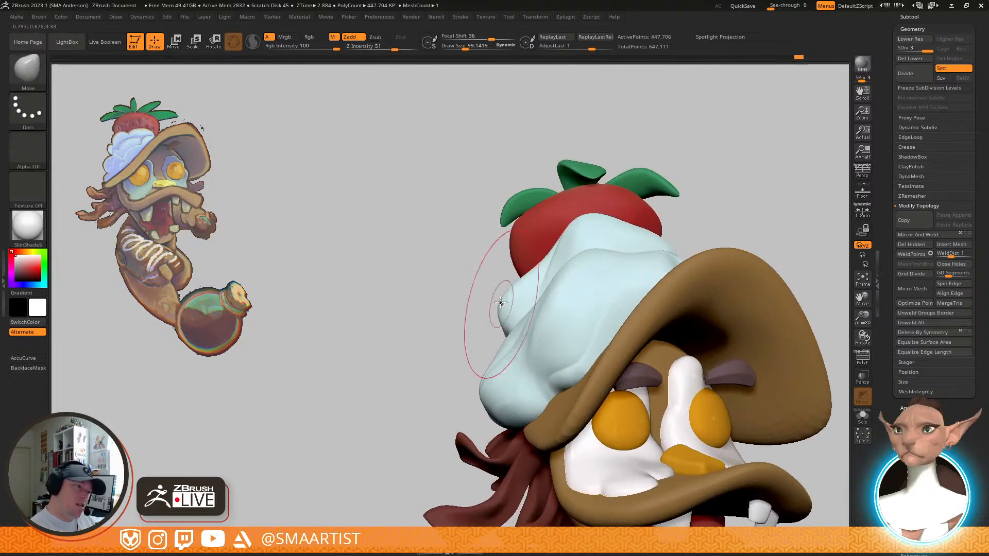
{"action": "mouse_move", "coordinate": [584, 220]}
{"action": "right_mouse_down"}
{"action": "mouse_move", "coordinate": [597, 252]}
{"action": "mouse_move", "coordinate": [458, 338]}
{"action": "mouse_move", "coordinate": [480, 334]}
{"action": "mouse_move", "coordinate": [591, 227]}
{"action": "mouse_move", "coordinate": [641, 246]}
{"action": "mouse_move", "coordinate": [658, 234]}
{"action": "mouse_move", "coordinate": [638, 243]}
{"action": "mouse_move", "coordinate": [624, 283]}
{"action": "mouse_move", "coordinate": [648, 299]}
{"action": "mouse_move", "coordinate": [626, 358]}
{"action": "right_mouse_up"}
{"action": "right_click_drag", "start_coordinate": [486, 382], "coordinate": [513, 380]}
{"action": "mouse_move", "coordinate": [566, 352]}
{"action": "right_mouse_down"}
{"action": "mouse_move", "coordinate": [539, 354]}
{"action": "mouse_move", "coordinate": [550, 358]}
{"action": "right_mouse_up"}
Review the whole character from the front and three-quarter view, and save the project
{"action": "mouse_move", "coordinate": [623, 370]}
{"action": "right_mouse_down", "text": "ctrl"}
{"action": "mouse_move", "coordinate": [628, 309]}
{"action": "mouse_move", "coordinate": [654, 315]}
{"action": "mouse_move", "coordinate": [657, 330]}
{"action": "mouse_move", "coordinate": [562, 320]}
{"action": "mouse_move", "coordinate": [587, 346]}
{"action": "mouse_move", "coordinate": [620, 324]}
{"action": "mouse_move", "coordinate": [692, 306]}
{"action": "mouse_move", "coordinate": [714, 326]}
{"action": "mouse_move", "coordinate": [711, 347]}
{"action": "right_mouse_up", "text": "ctrl"}
{"action": "mouse_move", "coordinate": [691, 258]}
{"action": "right_mouse_down"}
{"action": "mouse_move", "coordinate": [709, 291]}
{"action": "mouse_move", "coordinate": [679, 291]}
{"action": "mouse_move", "coordinate": [691, 273]}
{"action": "right_mouse_up"}
{"action": "right_click_drag", "start_coordinate": [713, 240], "coordinate": [670, 272]}
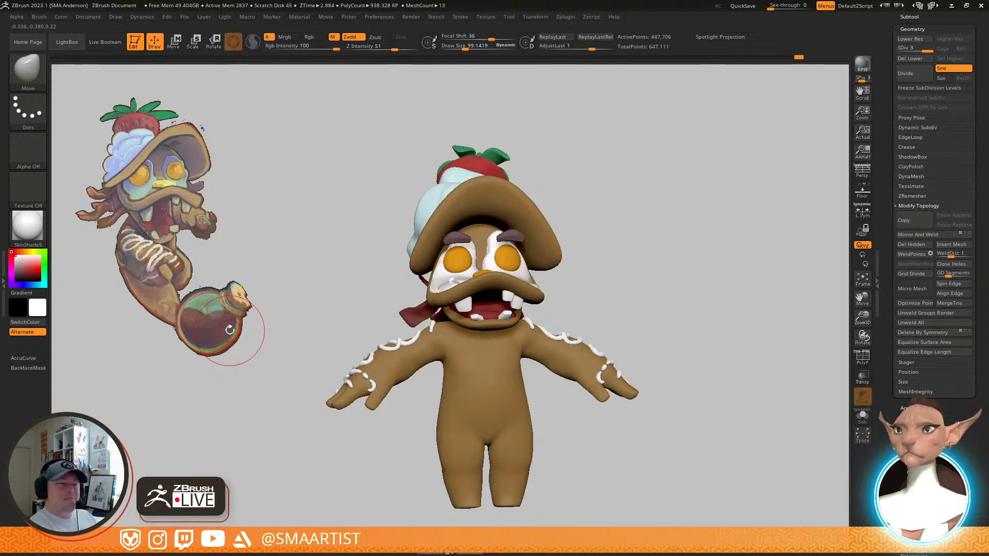
{"action": "mouse_move", "coordinate": [664, 268]}
{"action": "left_mouse_down"}
{"action": "mouse_move", "coordinate": [677, 295]}
{"action": "mouse_move", "coordinate": [670, 261]}
{"action": "mouse_move", "coordinate": [669, 276]}
{"action": "mouse_move", "coordinate": [662, 254]}
{"action": "mouse_move", "coordinate": [644, 250]}
{"action": "mouse_move", "coordinate": [672, 266]}
{"action": "left_mouse_up"}
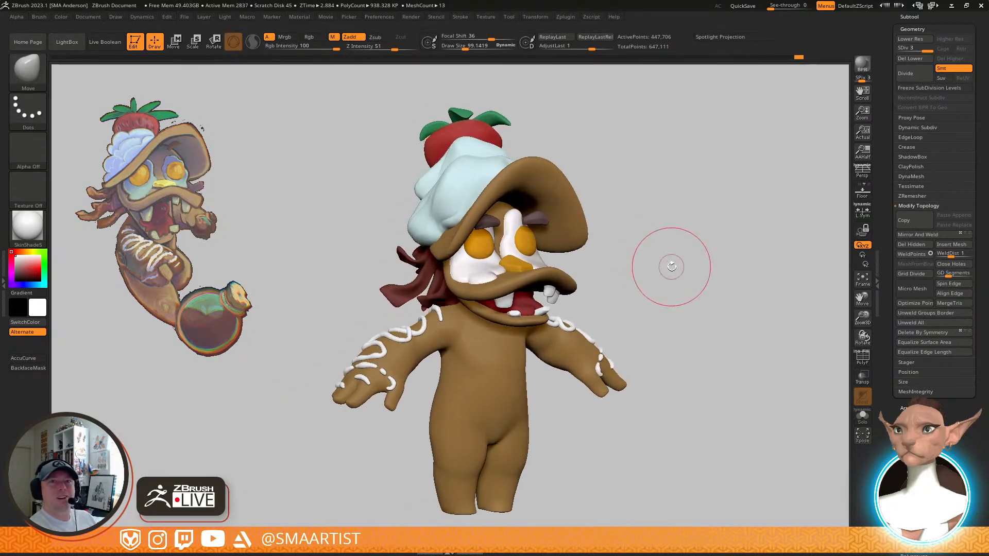
{"action": "key", "text": "ctrl"}
{"action": "key", "text": "ctrl+s"}
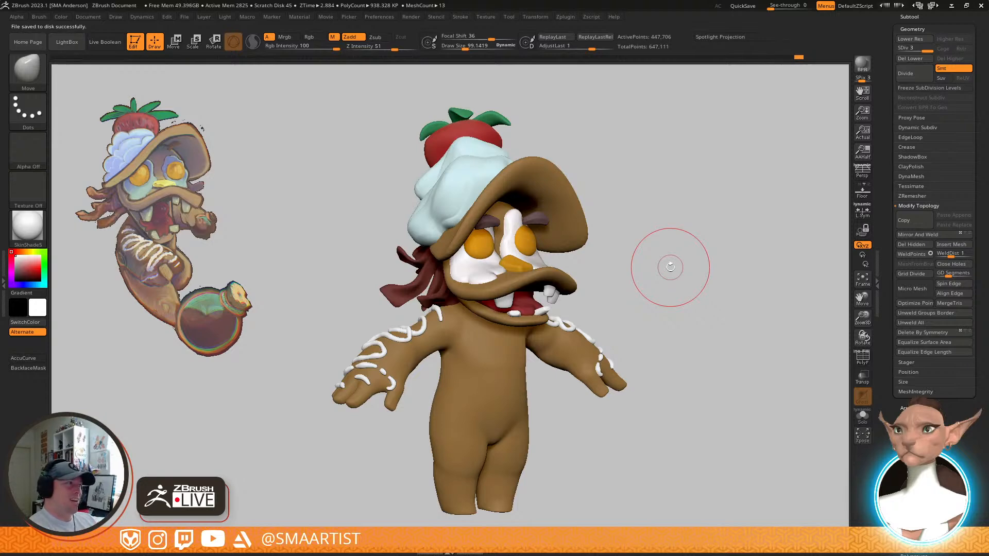
Reduce the Move brush's draw size to about 86 and reshape the large whipped cream folds beneath the strawberry
{"action": "right_click_drag", "start_coordinate": [444, 163], "coordinate": [456, 181]}
{"action": "mouse_move", "coordinate": [456, 181]}
{"action": "right_mouse_down", "text": "ctrl"}
{"action": "mouse_move", "coordinate": [512, 294]}
{"action": "mouse_move", "coordinate": [489, 318]}
{"action": "right_mouse_up", "text": "ctrl"}
{"action": "key", "text": "s"}
{"action": "left_click_drag", "start_coordinate": [502, 267], "coordinate": [475, 278]}
{"action": "mouse_move", "coordinate": [475, 277]}
{"action": "right_mouse_down"}
{"action": "mouse_move", "coordinate": [494, 200]}
{"action": "mouse_move", "coordinate": [535, 242]}
{"action": "mouse_move", "coordinate": [523, 314]}
{"action": "mouse_move", "coordinate": [510, 280]}
{"action": "right_mouse_up"}
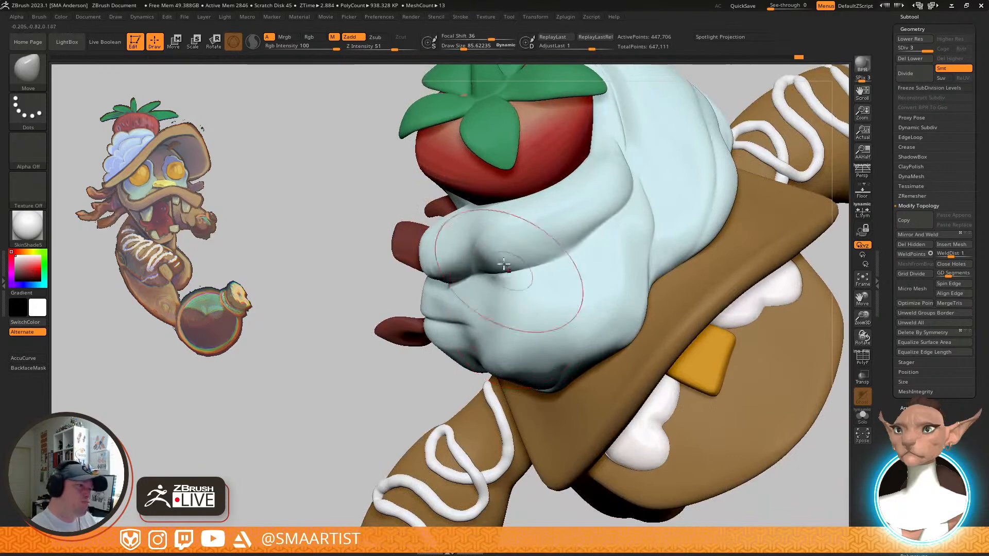
{"action": "right_click_drag", "start_coordinate": [540, 239], "coordinate": [510, 253]}
Reduce the Move brush's draw size to about 42, then refine and smooth the creases between the whipped cream folds
{"action": "key", "text": "s"}
{"action": "mouse_move", "coordinate": [510, 253]}
{"action": "left_mouse_down"}
{"action": "mouse_move", "coordinate": [521, 253]}
{"action": "mouse_move", "coordinate": [476, 267]}
{"action": "left_mouse_up"}
{"action": "key", "text": "s"}
{"action": "right_click_drag", "start_coordinate": [536, 246], "coordinate": [613, 417]}
{"action": "right_click_drag", "start_coordinate": [549, 261], "coordinate": [555, 274], "text": "ctrl"}
{"action": "key", "text": "s"}
{"action": "mouse_move", "coordinate": [555, 273]}
{"action": "left_mouse_down"}
{"action": "mouse_move", "coordinate": [519, 266]}
{"action": "mouse_move", "coordinate": [530, 259]}
{"action": "left_mouse_up"}
{"action": "right_click_drag", "start_coordinate": [529, 258], "coordinate": [538, 216], "text": "ctrl"}
{"action": "left_click_drag", "start_coordinate": [552, 304], "coordinate": [546, 284], "text": "shift"}
{"action": "mouse_move", "coordinate": [546, 284]}
{"action": "right_mouse_down"}
{"action": "mouse_move", "coordinate": [668, 236]}
{"action": "mouse_move", "coordinate": [733, 256]}
{"action": "mouse_move", "coordinate": [592, 200]}
{"action": "mouse_move", "coordinate": [662, 254]}
{"action": "mouse_move", "coordinate": [666, 292]}
{"action": "mouse_move", "coordinate": [653, 268]}
{"action": "right_mouse_up"}
{"action": "mouse_move", "coordinate": [652, 267]}
{"action": "right_mouse_down"}
{"action": "mouse_move", "coordinate": [659, 289]}
{"action": "mouse_move", "coordinate": [656, 275]}
{"action": "right_mouse_up"}
{"action": "mouse_move", "coordinate": [656, 274]}
{"action": "right_mouse_down", "text": "alt"}
{"action": "mouse_move", "coordinate": [644, 252]}
{"action": "mouse_move", "coordinate": [659, 294]}
{"action": "mouse_move", "coordinate": [573, 239]}
{"action": "mouse_move", "coordinate": [564, 247]}
{"action": "right_mouse_up", "text": "alt"}
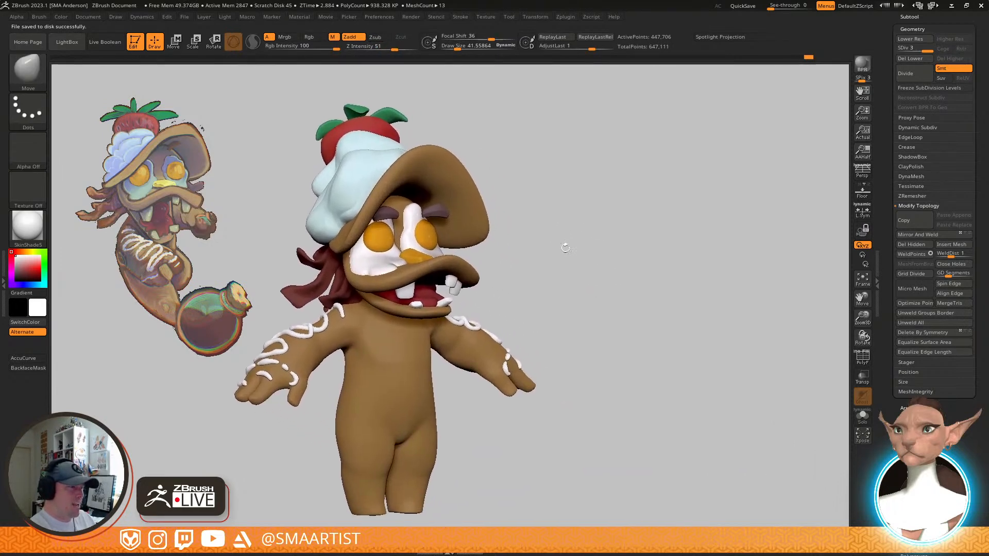
Snapshot the three-quarter view of the character onto the canvas and place the live model beside it, turned to the opposite three-quarter angle
{"action": "mouse_move", "coordinate": [644, 287]}
{"action": "right_mouse_down"}
{"action": "mouse_move", "coordinate": [591, 291]}
{"action": "mouse_move", "coordinate": [646, 288]}
{"action": "right_mouse_up"}
{"action": "key", "text": "shift+s"}
{"action": "right_click_drag", "start_coordinate": [582, 303], "coordinate": [792, 312], "text": "alt"}
{"action": "right_click_drag", "start_coordinate": [772, 312], "coordinate": [721, 308]}
{"action": "right_click_drag", "start_coordinate": [721, 309], "coordinate": [777, 269], "text": "alt"}
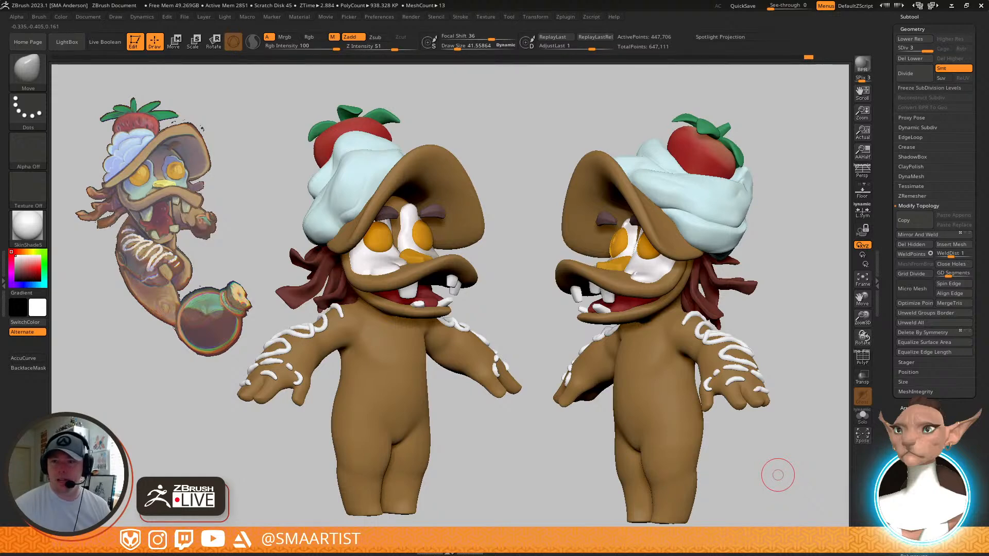
Switch to the Chrome browser, open the ZBrush product page from the ZBrushLIVE calendar site and look through it down to the Community section
{"action": "left_click_drag", "start_coordinate": [988, 294], "coordinate": [514, 1]}
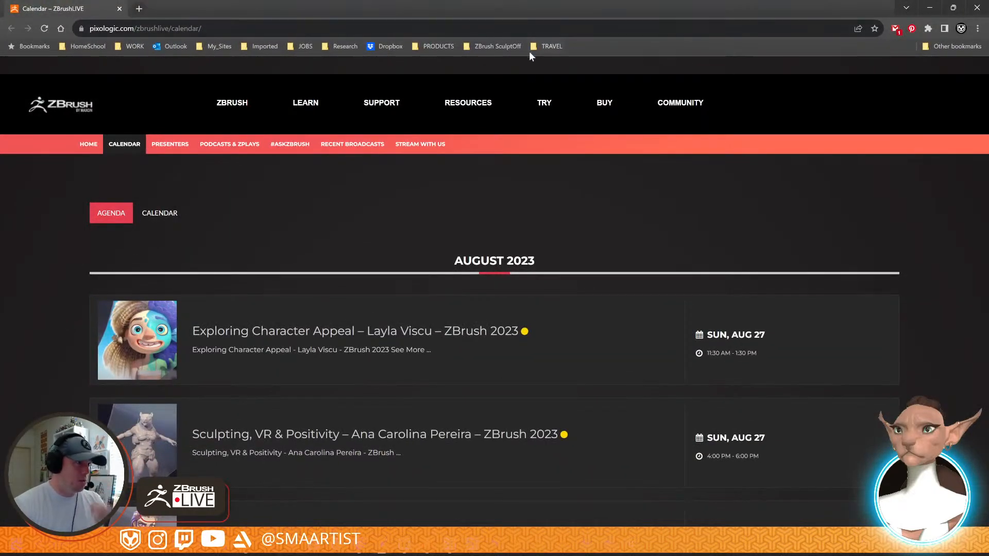
{"action": "left_click", "coordinate": [227, 104]}
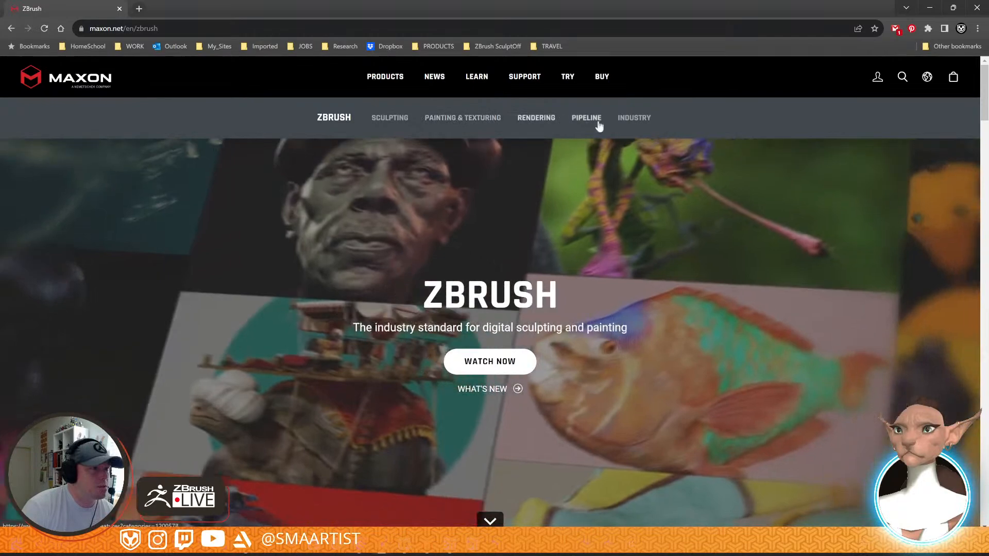
{"action": "scroll", "coordinate": [766, 375], "scroll_direction": "down", "scroll_amount": 8}
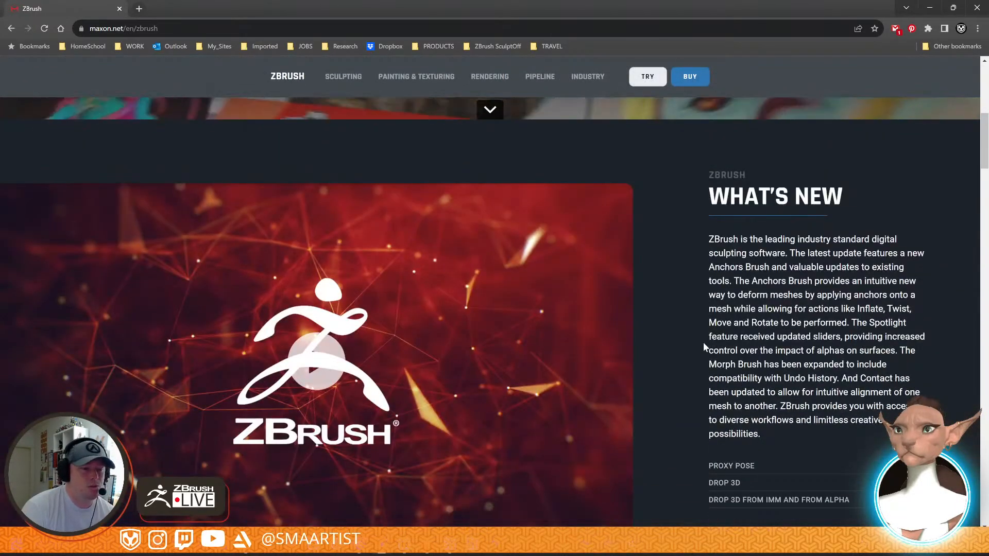
{"action": "scroll", "coordinate": [703, 342], "scroll_direction": "down", "scroll_amount": 3}
{"action": "scroll", "coordinate": [671, 368], "scroll_direction": "down", "scroll_amount": 12}
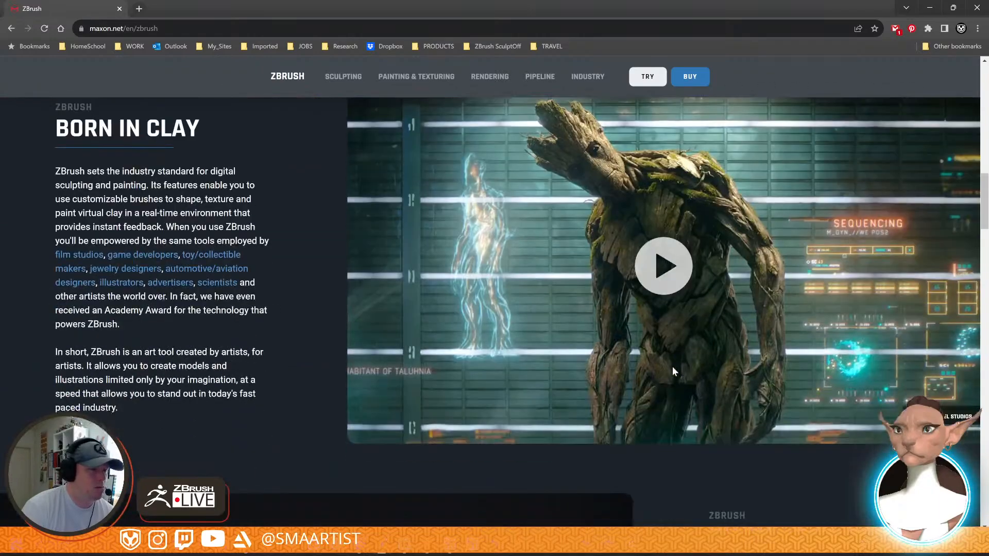
{"action": "scroll", "coordinate": [672, 366], "scroll_direction": "down", "scroll_amount": 9}
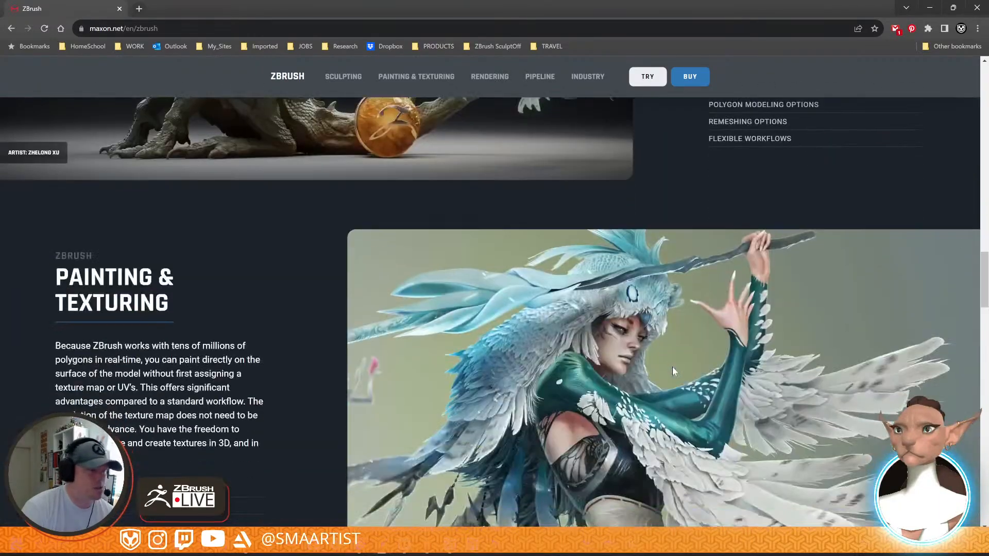
{"action": "scroll", "coordinate": [672, 366], "scroll_direction": "down", "scroll_amount": 5}
{"action": "scroll", "coordinate": [674, 371], "scroll_direction": "down", "scroll_amount": 4}
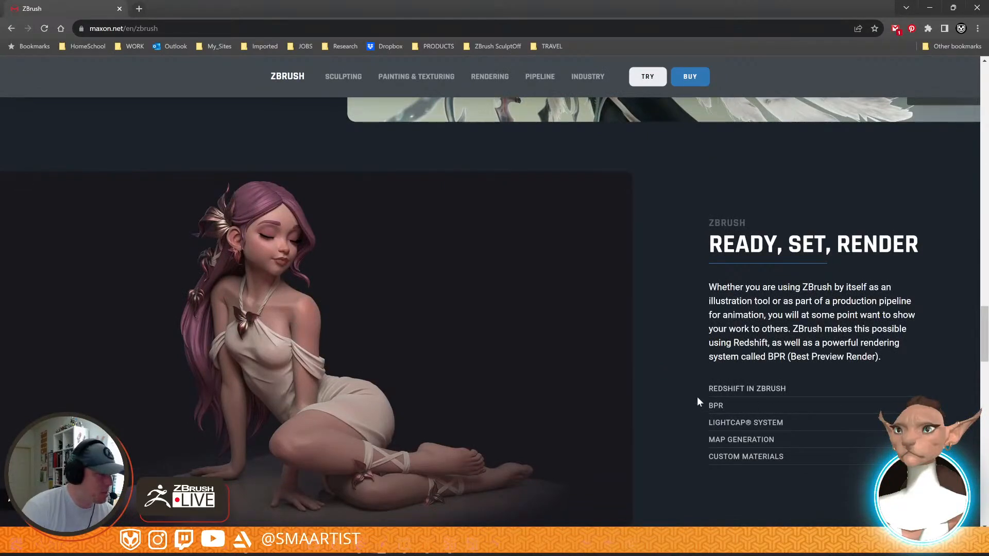
{"action": "scroll", "coordinate": [696, 398], "scroll_direction": "down", "scroll_amount": 9}
{"action": "scroll", "coordinate": [697, 399], "scroll_direction": "down", "scroll_amount": 4}
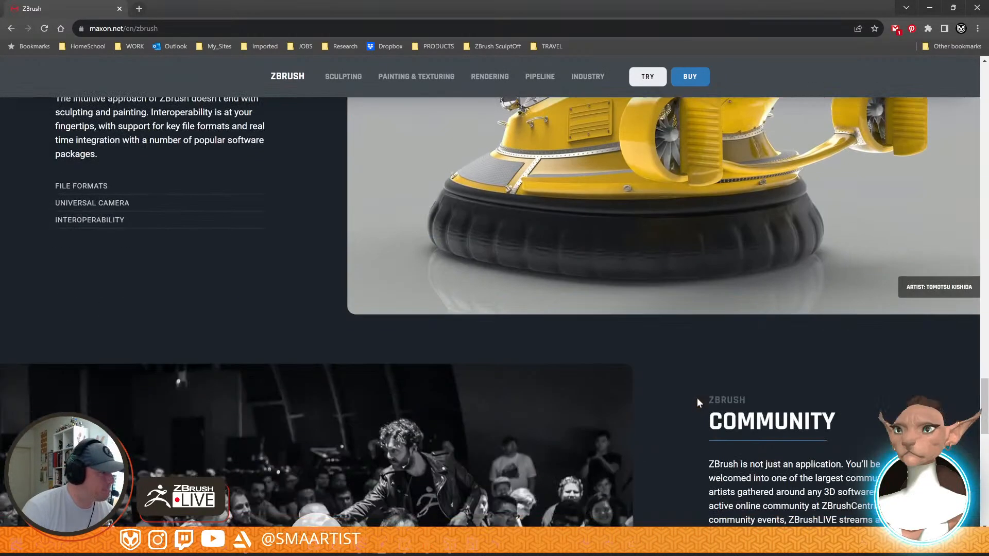
{"action": "scroll", "coordinate": [697, 397], "scroll_direction": "down", "scroll_amount": 4}
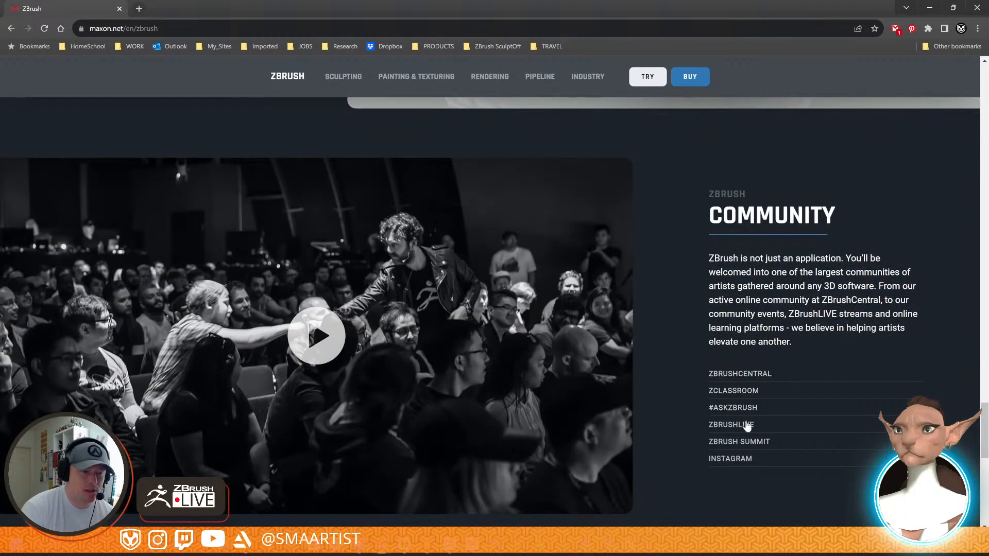
Open the ZBrush Summit site from the Community links and go to the details page of the Live ZBrush Sculpt-Off
{"action": "left_click", "coordinate": [746, 443]}
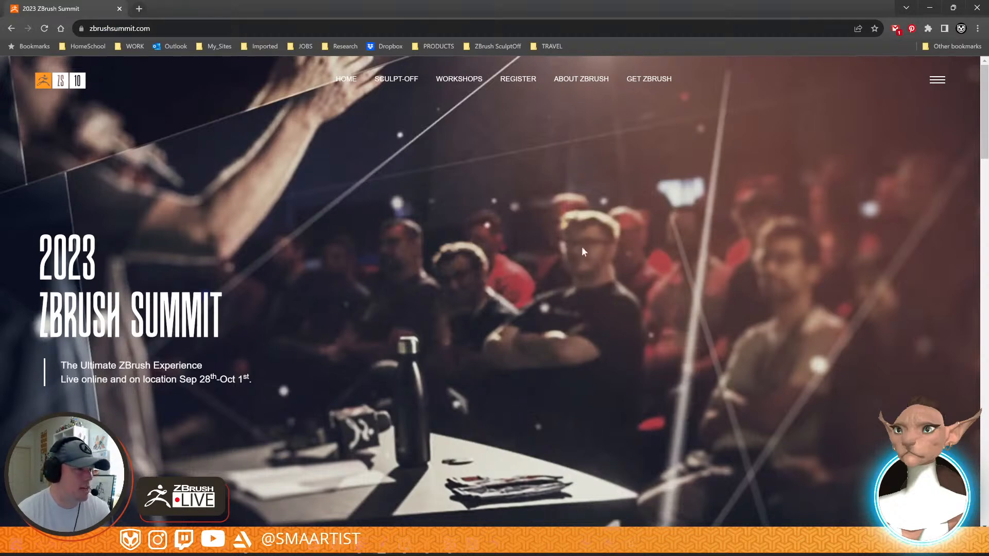
{"action": "scroll", "coordinate": [581, 394], "scroll_direction": "down", "scroll_amount": 6}
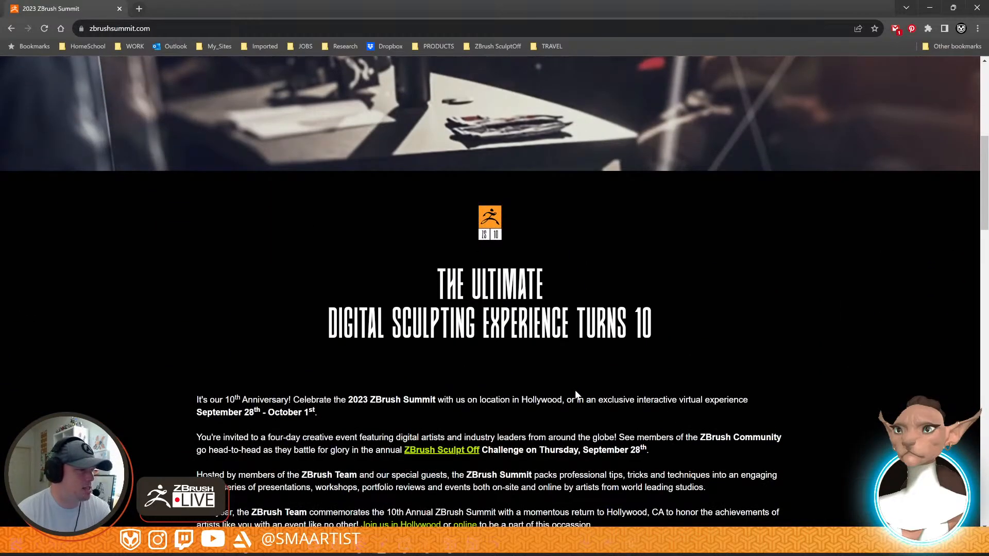
{"action": "scroll", "coordinate": [575, 390], "scroll_direction": "down", "scroll_amount": 5}
{"action": "scroll", "coordinate": [575, 395], "scroll_direction": "down", "scroll_amount": 1}
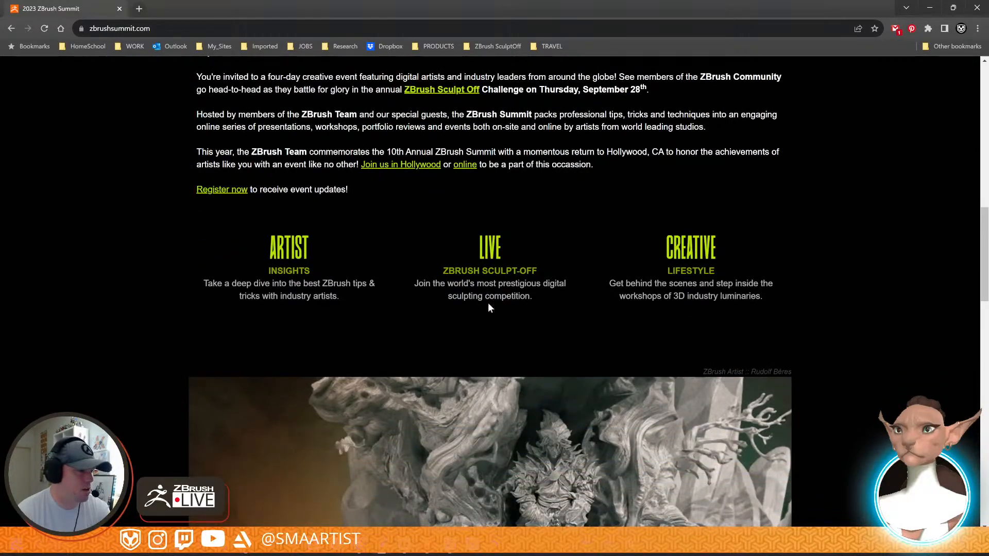
{"action": "scroll", "coordinate": [484, 313], "scroll_direction": "down", "scroll_amount": 7}
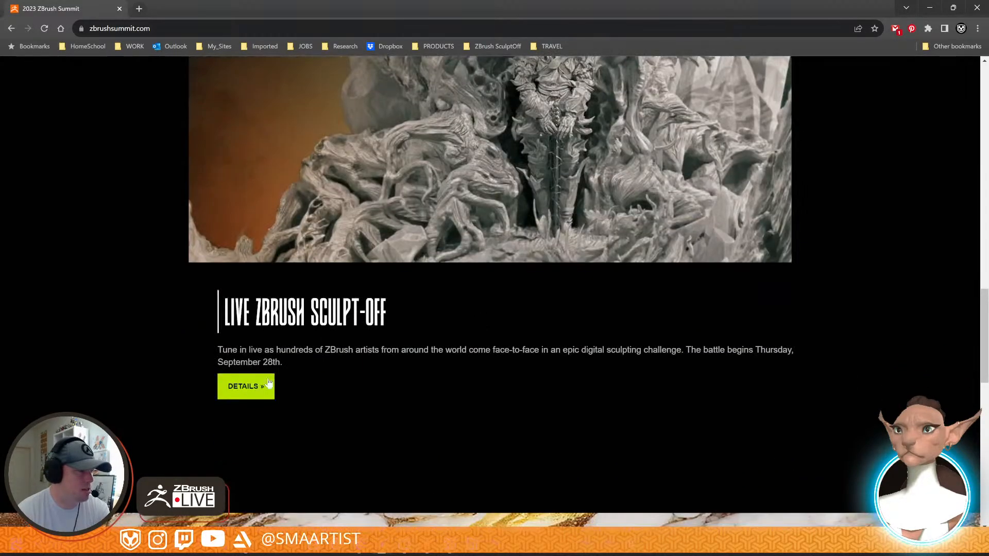
{"action": "left_click", "coordinate": [247, 386]}
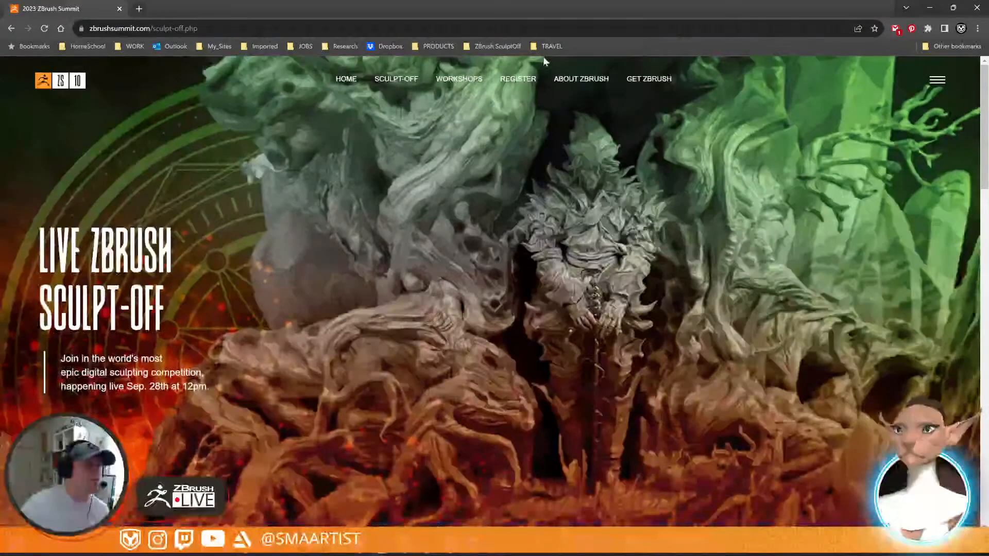
Examine the Live ZBrush Sculpt-Off page with its web address, challenge description and application form, and return to ZBrush
{"action": "left_click", "coordinate": [549, 29]}
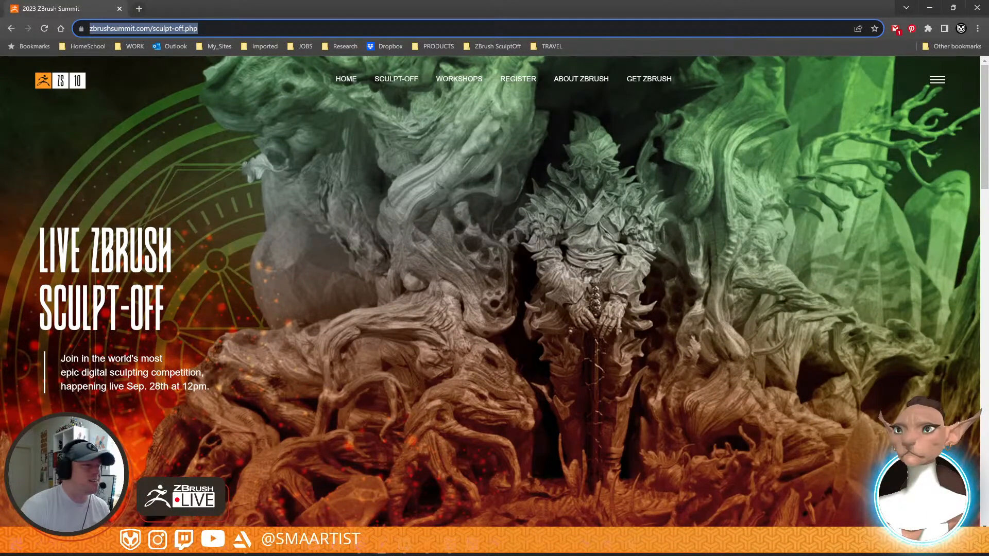
{"action": "left_click", "coordinate": [523, 364]}
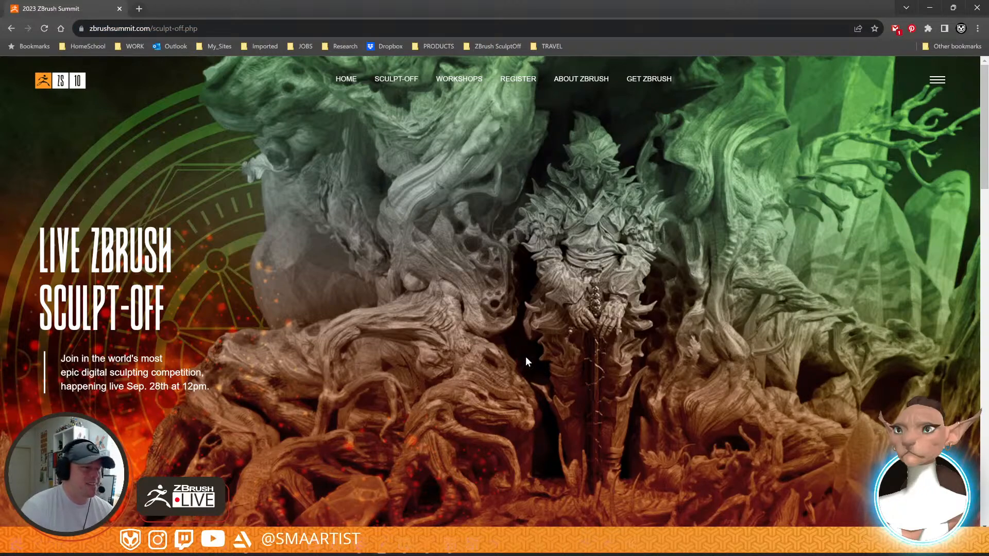
{"action": "scroll", "coordinate": [526, 358], "scroll_direction": "down", "scroll_amount": 10}
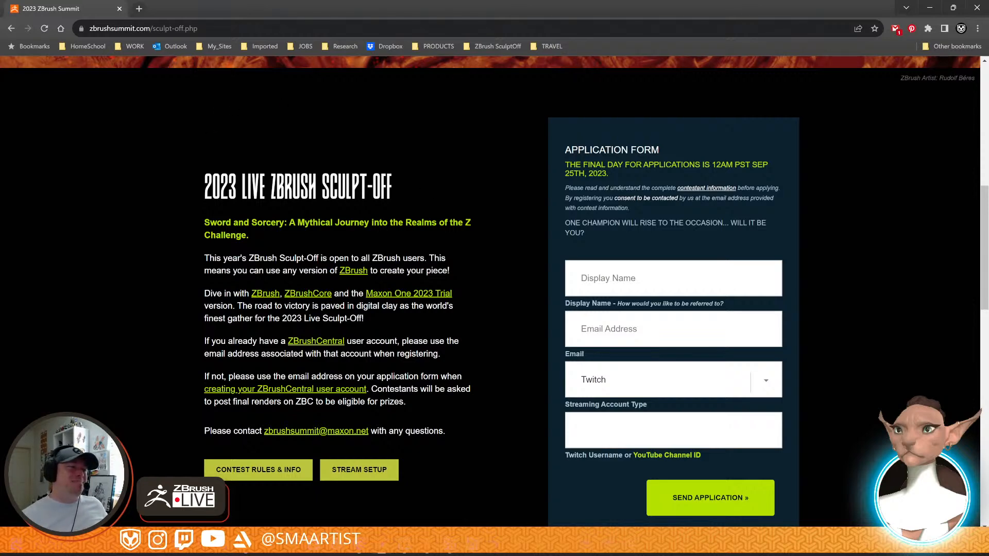
{"action": "scroll", "coordinate": [824, 232], "scroll_direction": "up", "scroll_amount": 3}
{"action": "scroll", "coordinate": [824, 228], "scroll_direction": "up", "scroll_amount": 4}
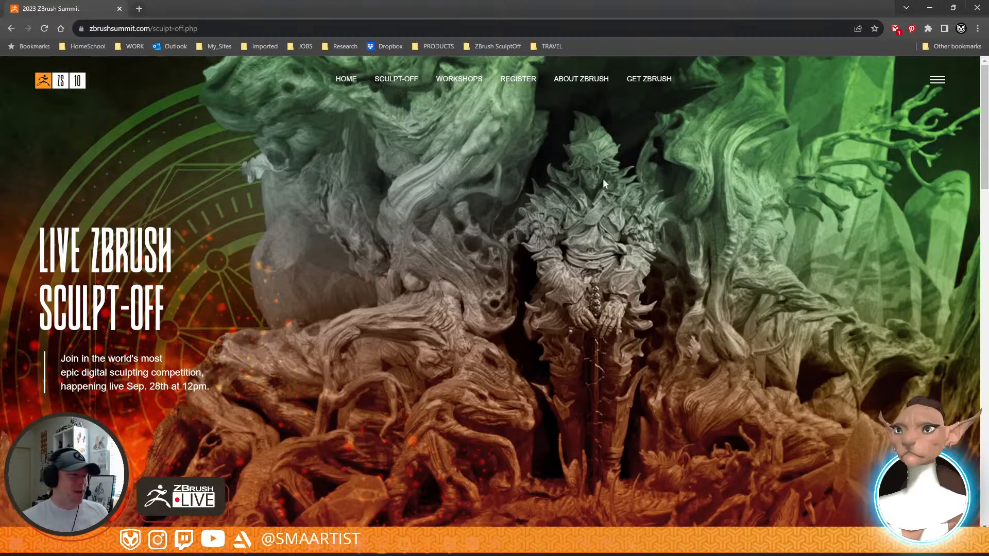
{"action": "scroll", "coordinate": [521, 162], "scroll_direction": "down", "scroll_amount": 1}
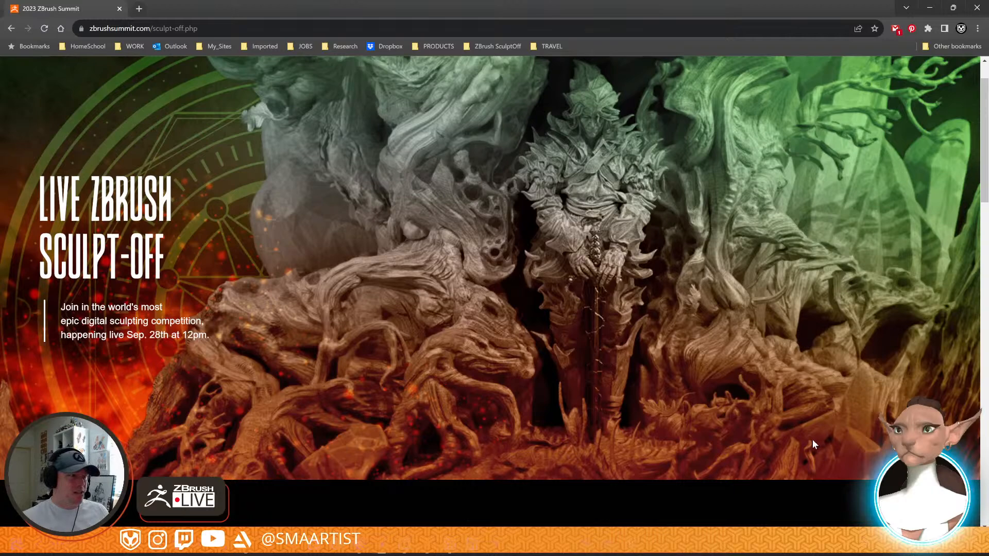
{"action": "scroll", "coordinate": [722, 403], "scroll_direction": "up", "scroll_amount": 1}
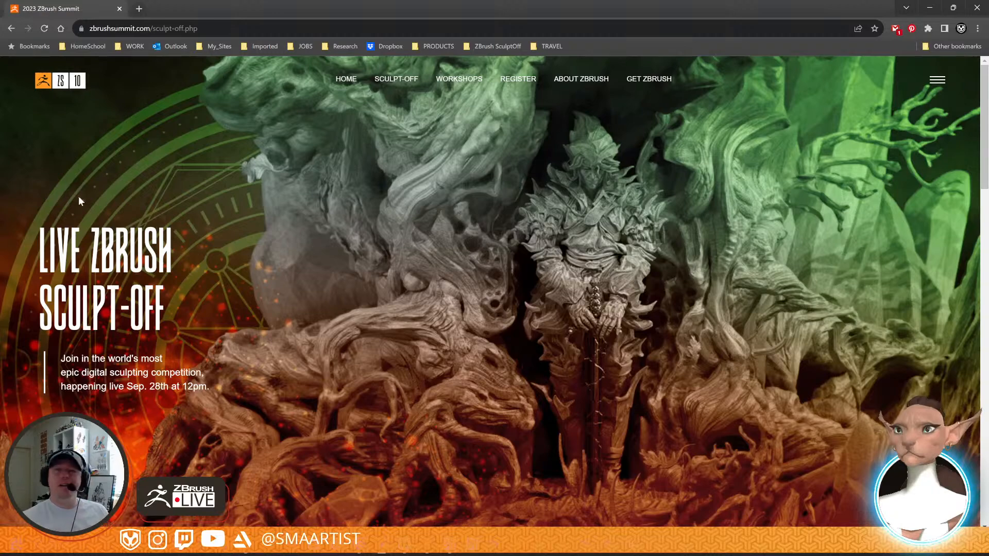
{"action": "left_click", "coordinate": [933, 13]}
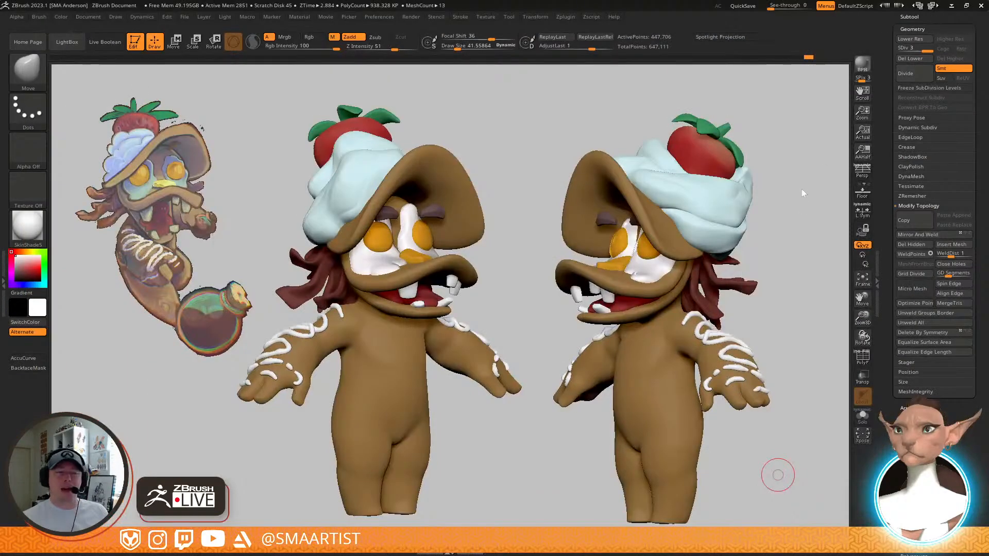